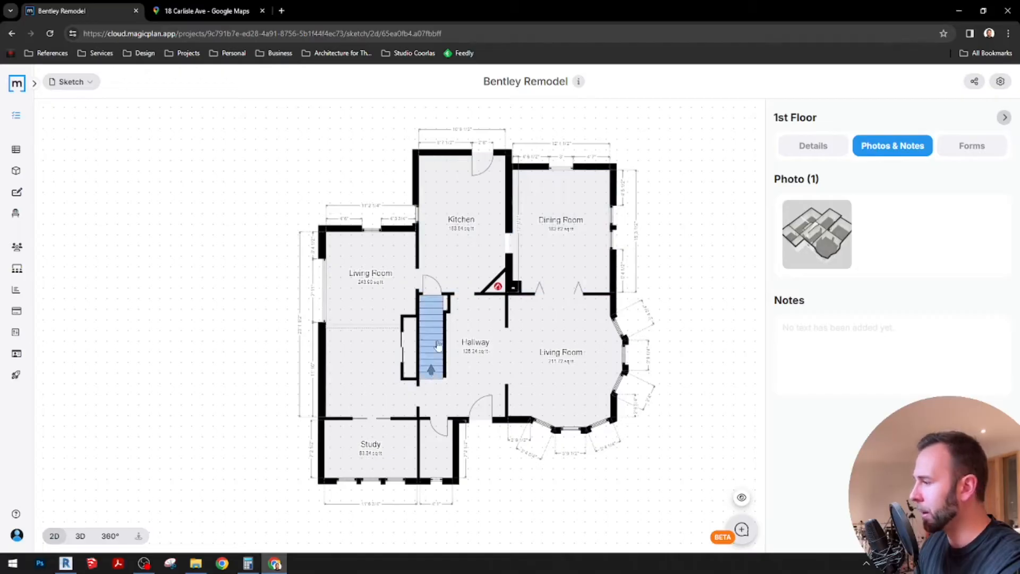
# Review the 1st Floor's 3D overview photo, followed by the four Kitchen photos at full size
pyautogui.click(823, 237)
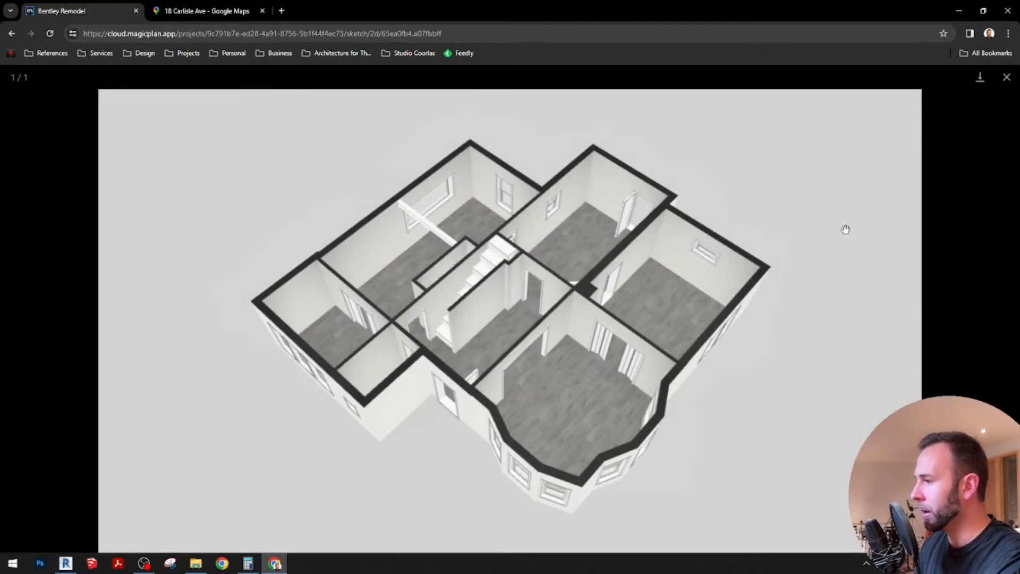
pyautogui.click(1007, 77)
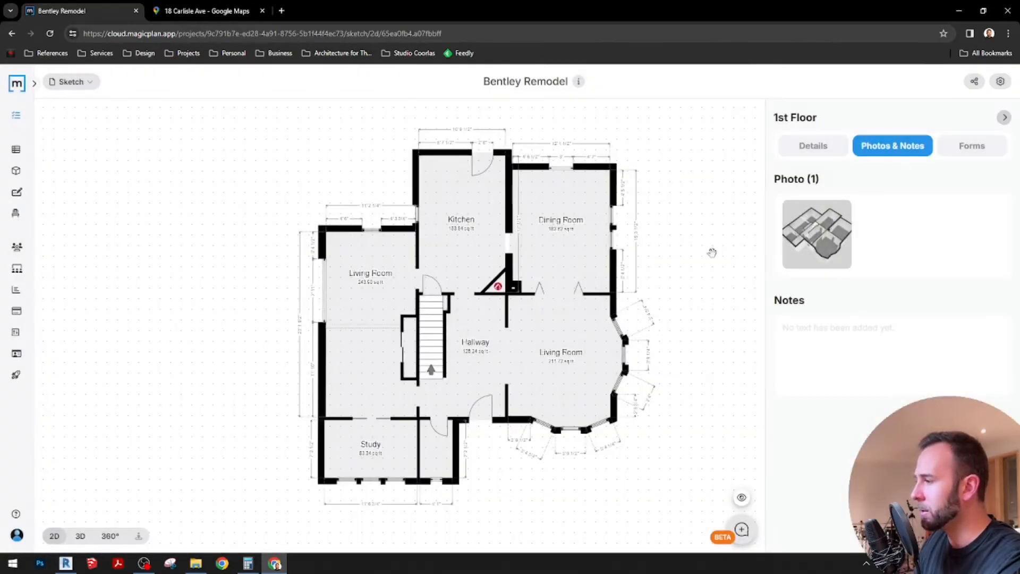
pyautogui.click(473, 236)
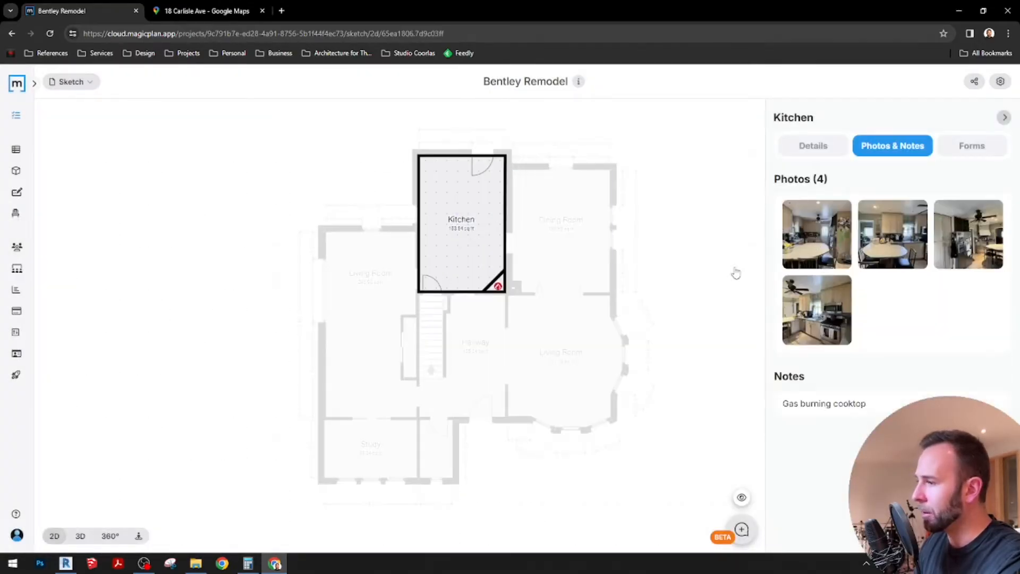
pyautogui.click(832, 240)
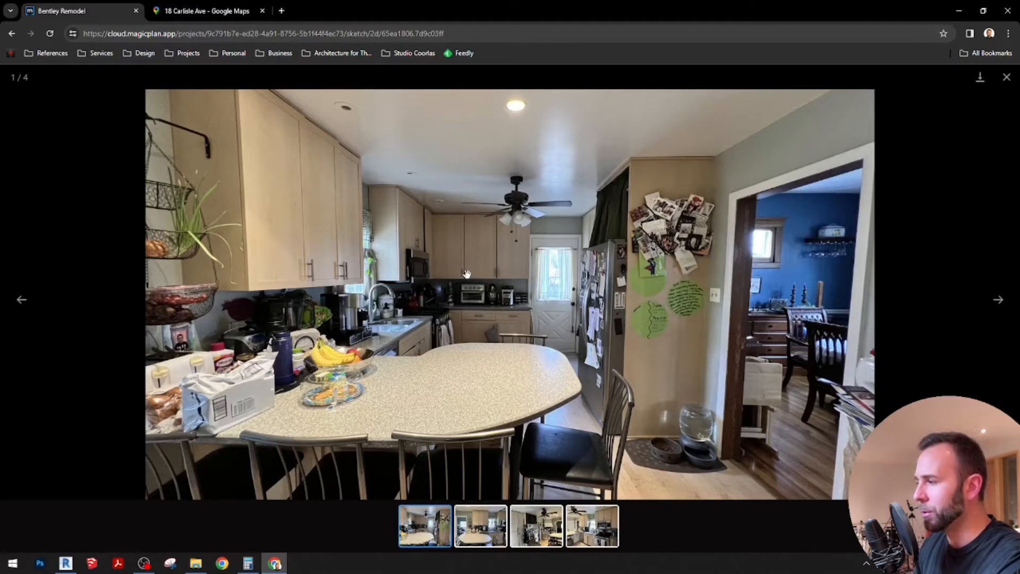
pyautogui.click(1002, 300)
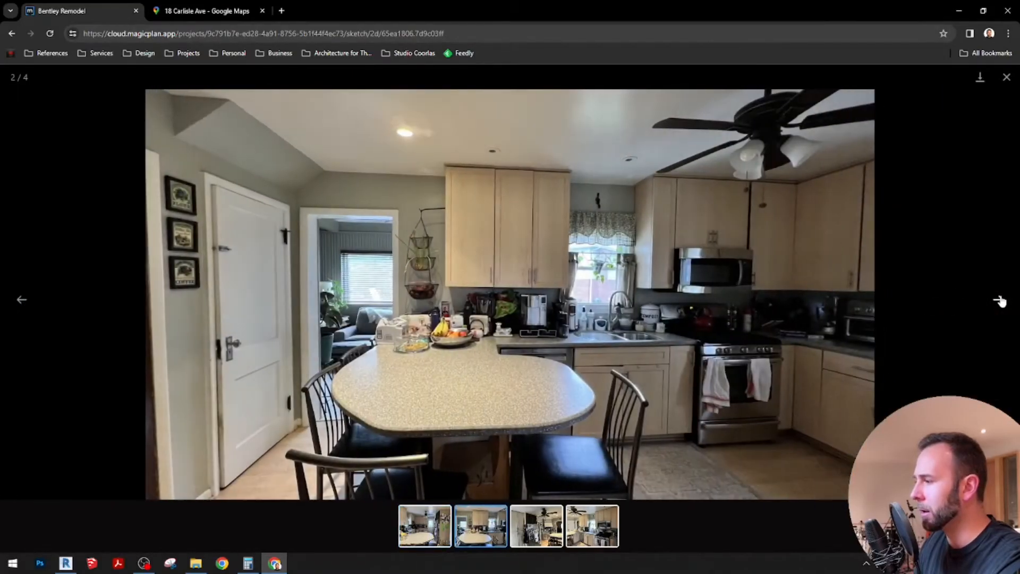
pyautogui.click(1001, 301)
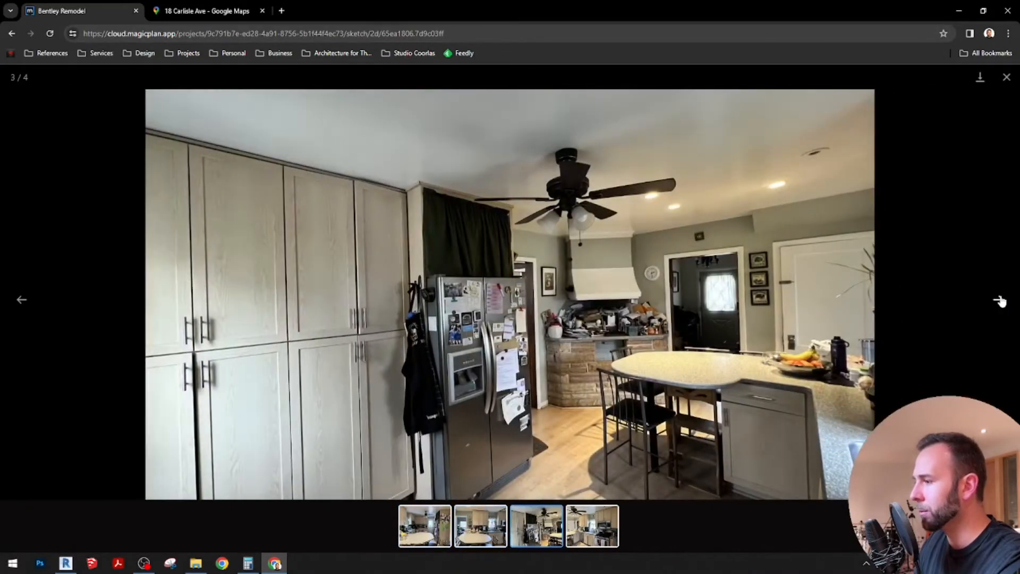
pyautogui.click(1000, 301)
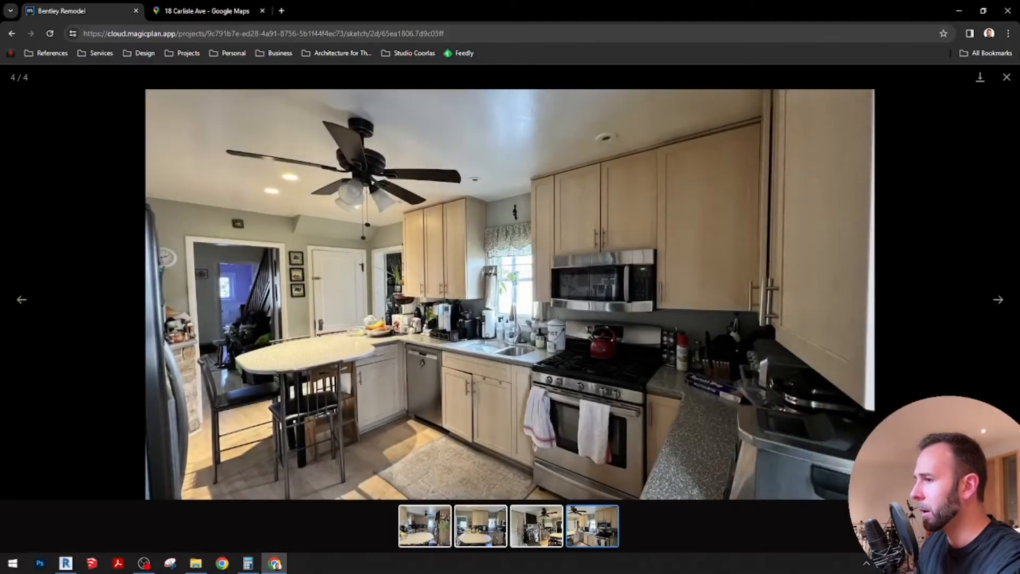
pyautogui.click(1006, 77)
pyautogui.click(688, 247)
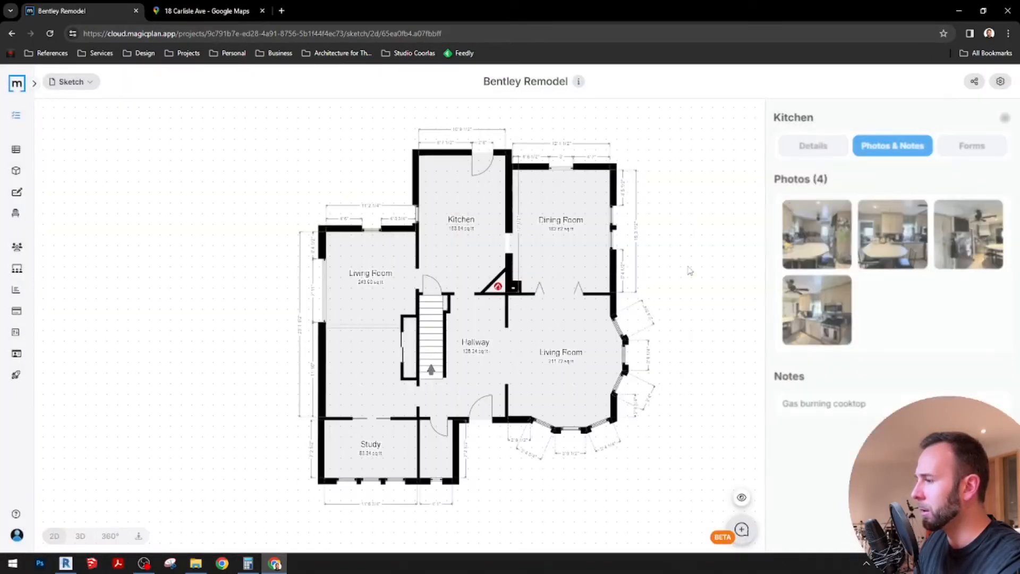
pyautogui.moveTo(702, 285); pyautogui.dragTo(685, 274)
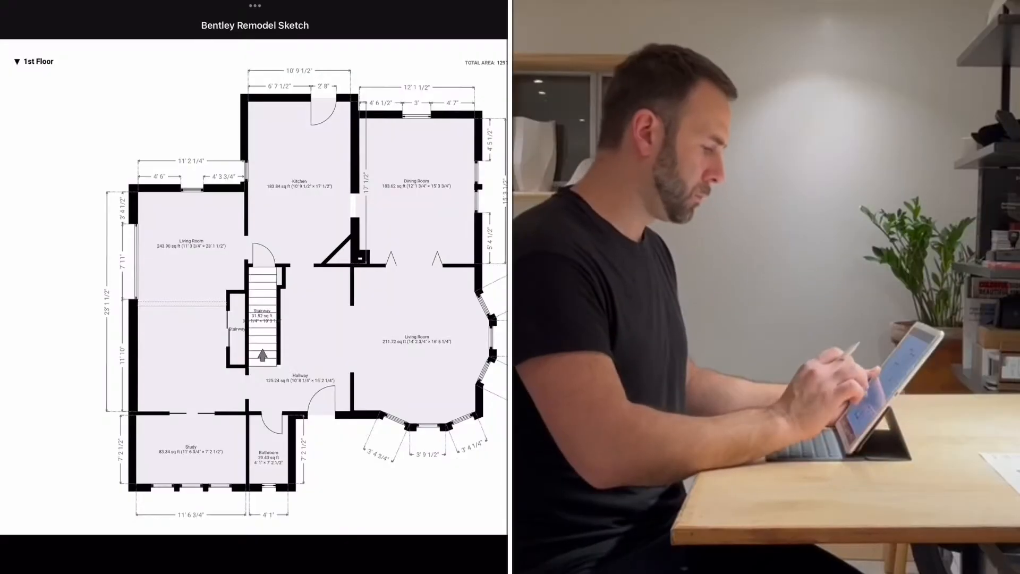
# Paint out the wall between kitchen and hallway from the stair corner to the chimney, including the diagonal fireplace corner
pyautogui.scroll(5, 342, 255)
pyautogui.moveTo(199, 284)
pyautogui.mouseDown()
pyautogui.moveTo(245, 266)
pyautogui.moveTo(304, 199)
pyautogui.moveTo(295, 283)
pyautogui.mouseUp()
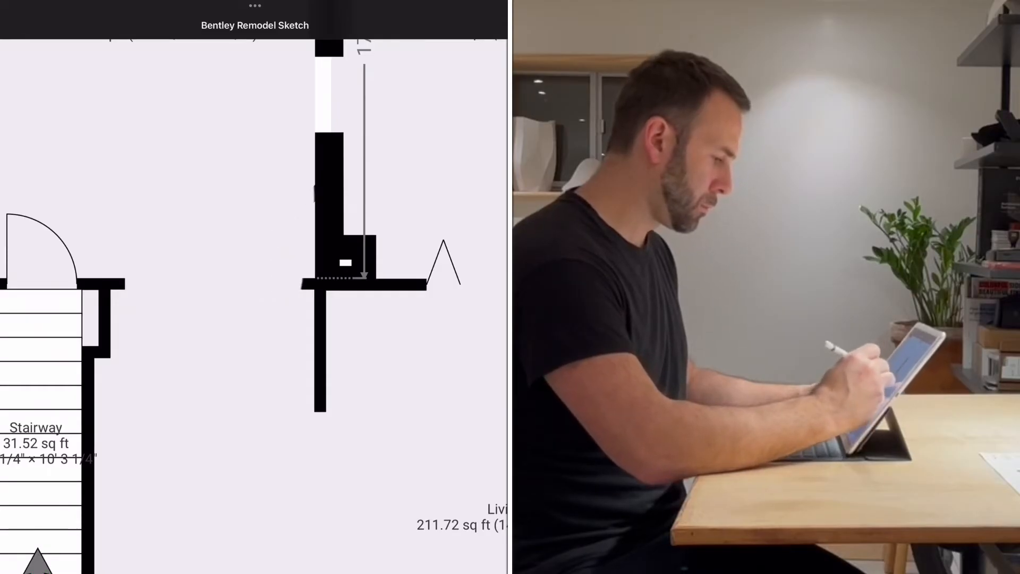
pyautogui.moveTo(125, 283); pyautogui.dragTo(118, 284)
pyautogui.scroll(-3, 254, 306)
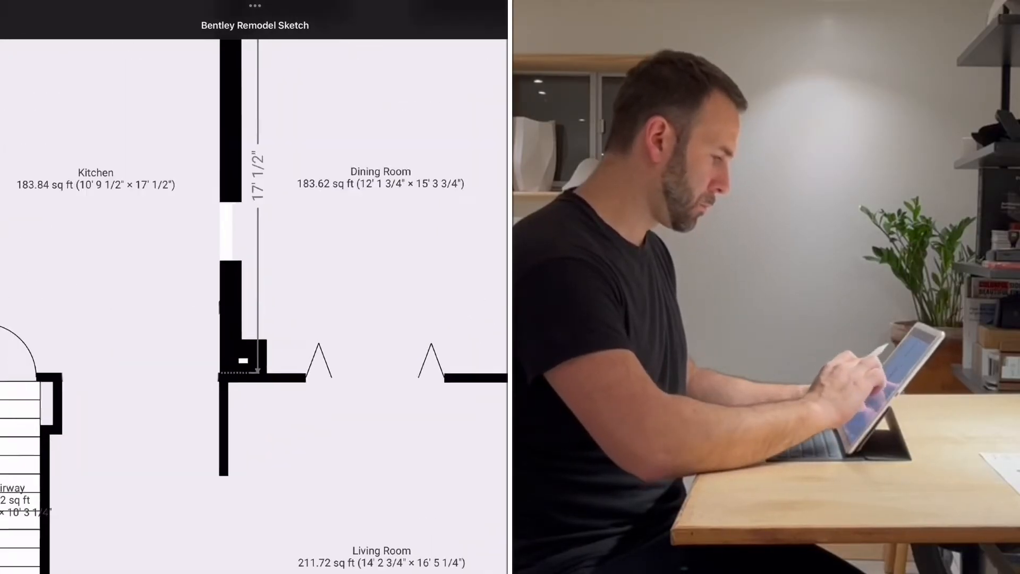
# Paint out the wall between the kitchen and dining room, keeping a short stub at the exterior wall and the chimney block
pyautogui.moveTo(217, 129)
pyautogui.mouseDown()
pyautogui.moveTo(237, 129)
pyautogui.moveTo(229, 273)
pyautogui.moveTo(250, 102)
pyautogui.mouseUp()
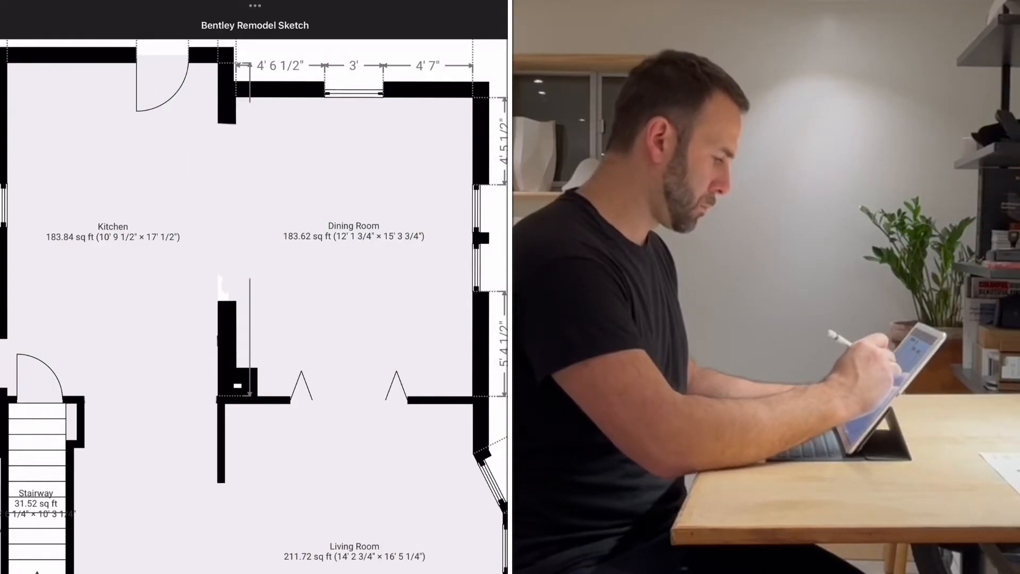
pyautogui.scroll(3, 254, 306)
pyautogui.moveTo(181, 167)
pyautogui.mouseDown()
pyautogui.moveTo(178, 234)
pyautogui.moveTo(215, 247)
pyautogui.moveTo(196, 276)
pyautogui.mouseUp()
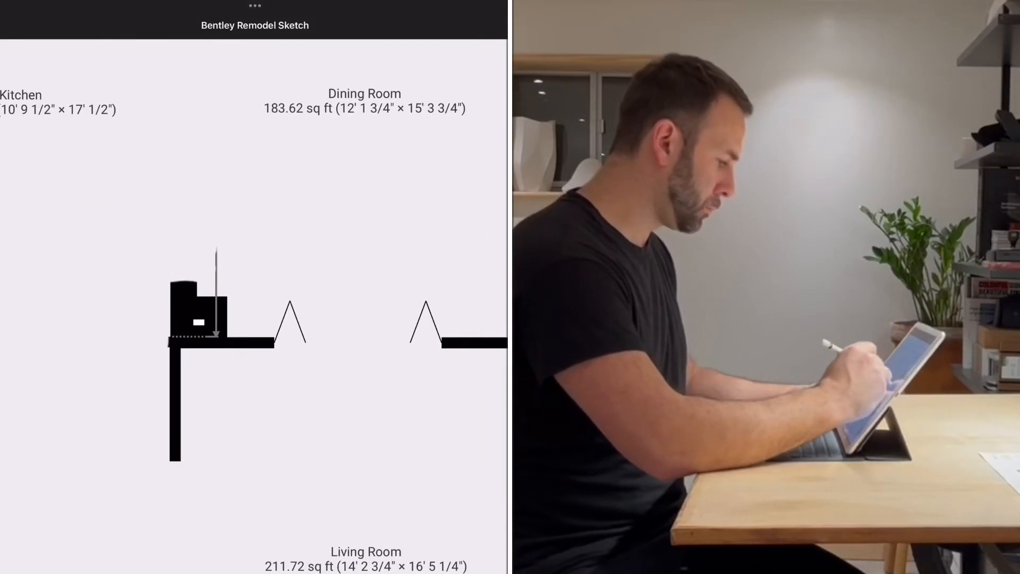
pyautogui.scroll(-5, 383, 316)
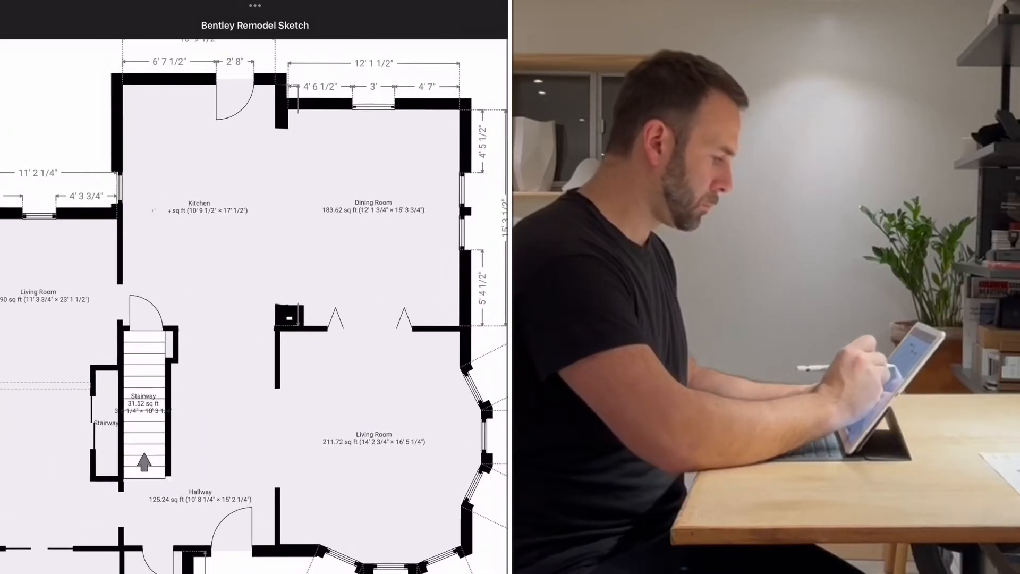
# Widen the opening between the kitchen and adjoining living room, and paint out the closet beside the stairway
pyautogui.scroll(5, 85, 314)
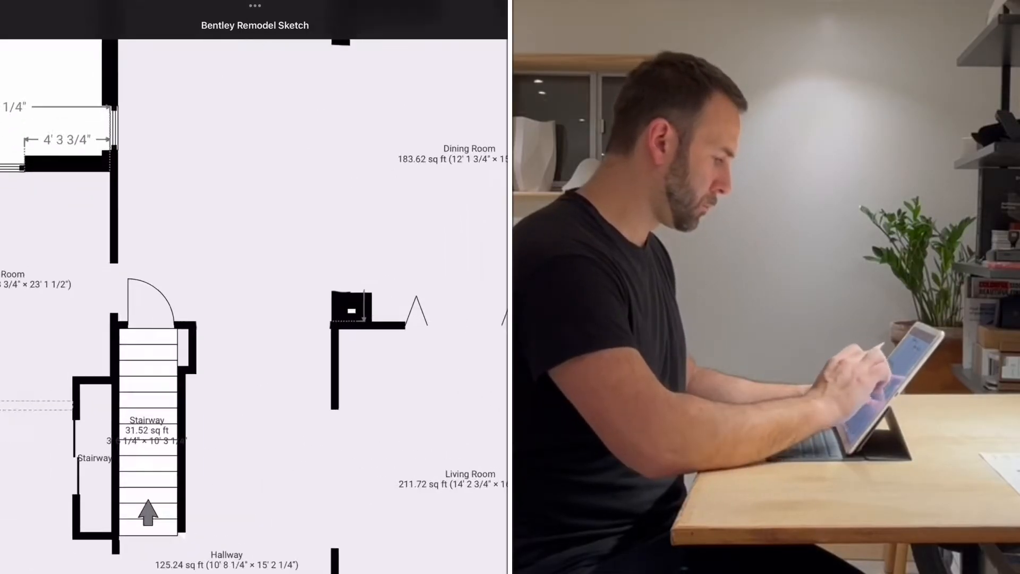
pyautogui.moveTo(119, 284); pyautogui.dragTo(120, 253)
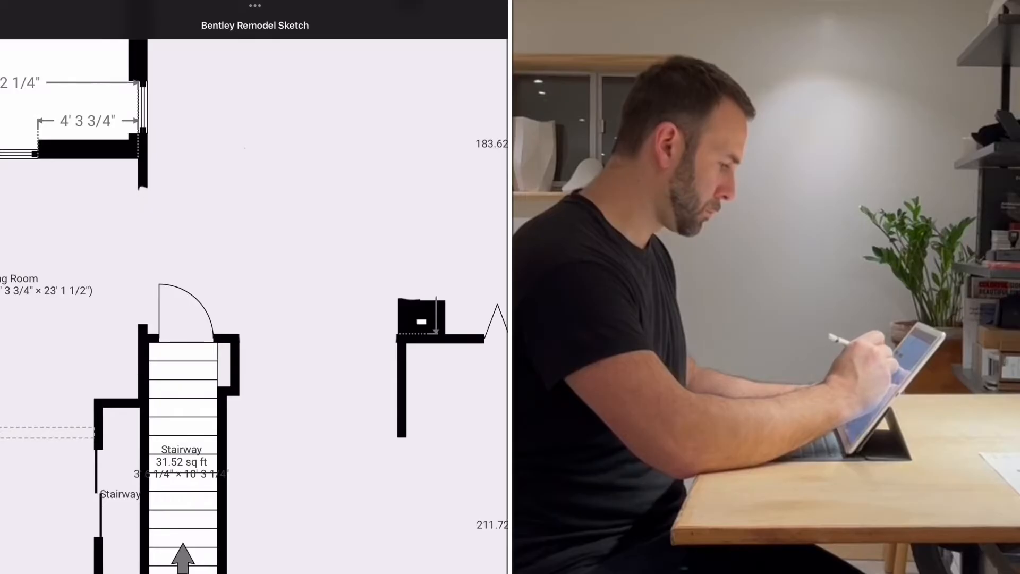
pyautogui.scroll(4, 181, 406)
pyautogui.scroll(-4, 254, 306)
pyautogui.scroll(2, 248, 298)
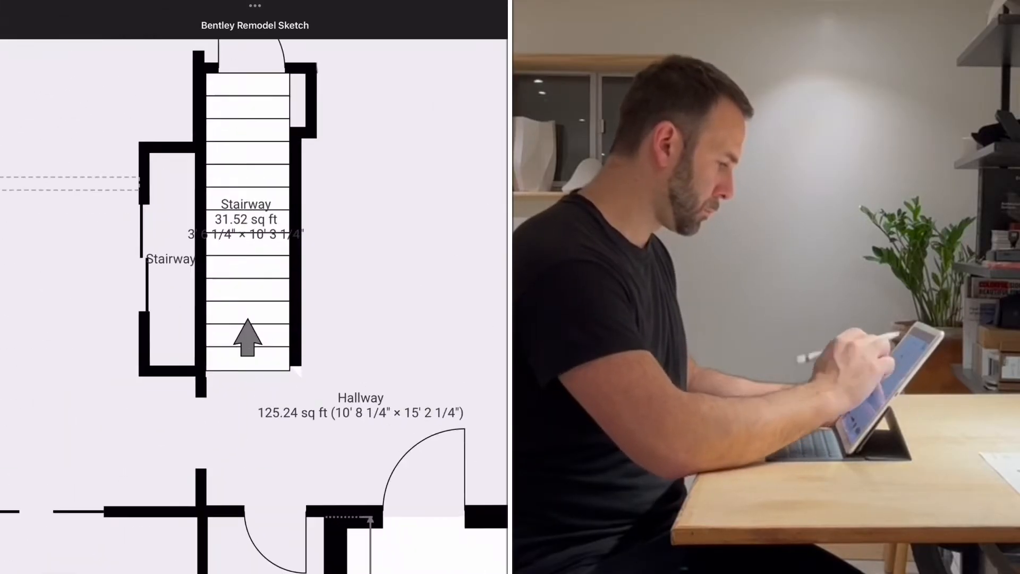
pyautogui.moveTo(146, 145)
pyautogui.mouseDown()
pyautogui.moveTo(154, 372)
pyautogui.moveTo(190, 371)
pyautogui.mouseUp()
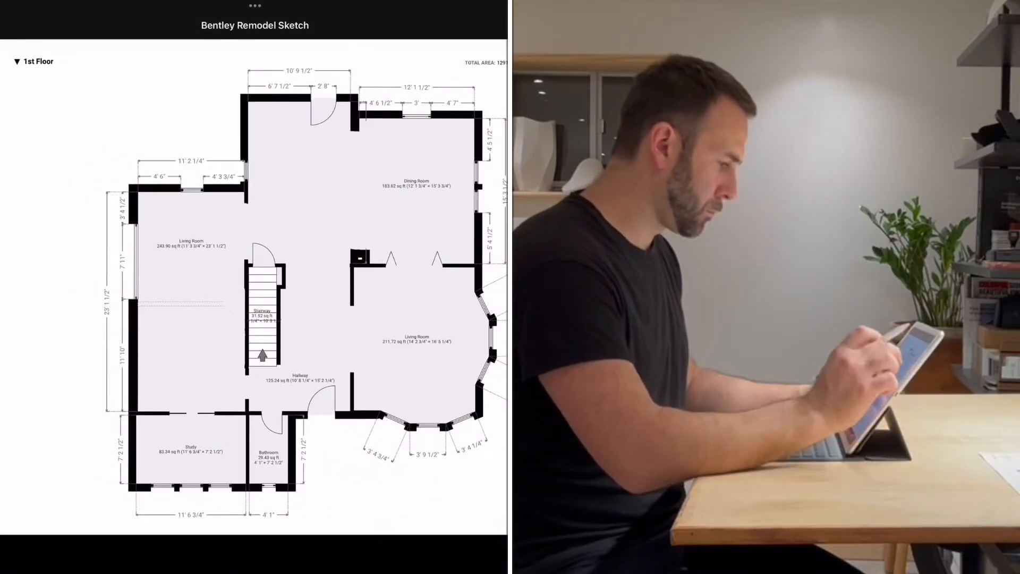
# Paint an opening into the kitchen's exterior wall just beside the 2' 8" door, over the 6' 7 1/2" wall section
pyautogui.scroll(6, 309, 96)
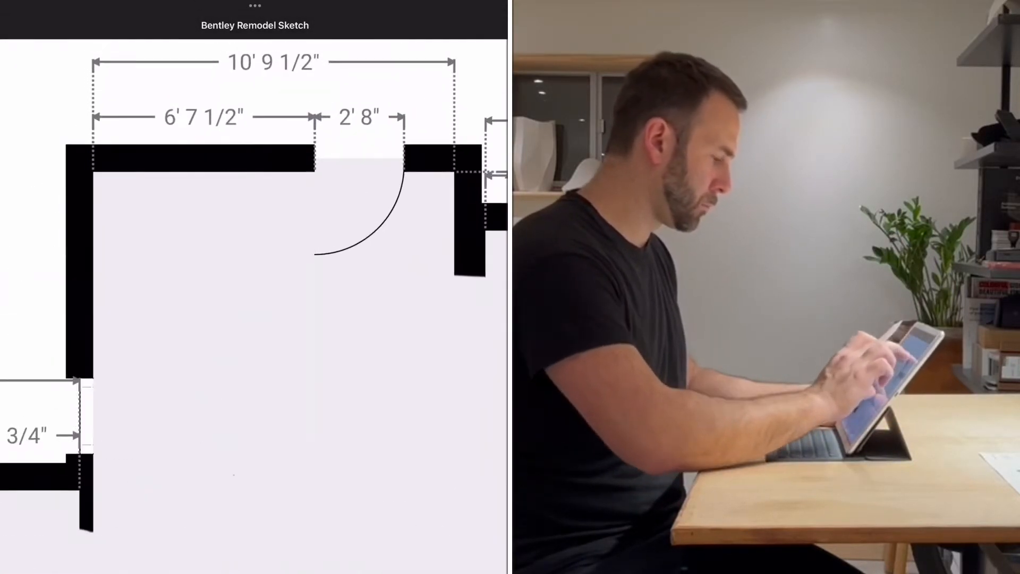
pyautogui.moveTo(194, 156); pyautogui.dragTo(294, 155)
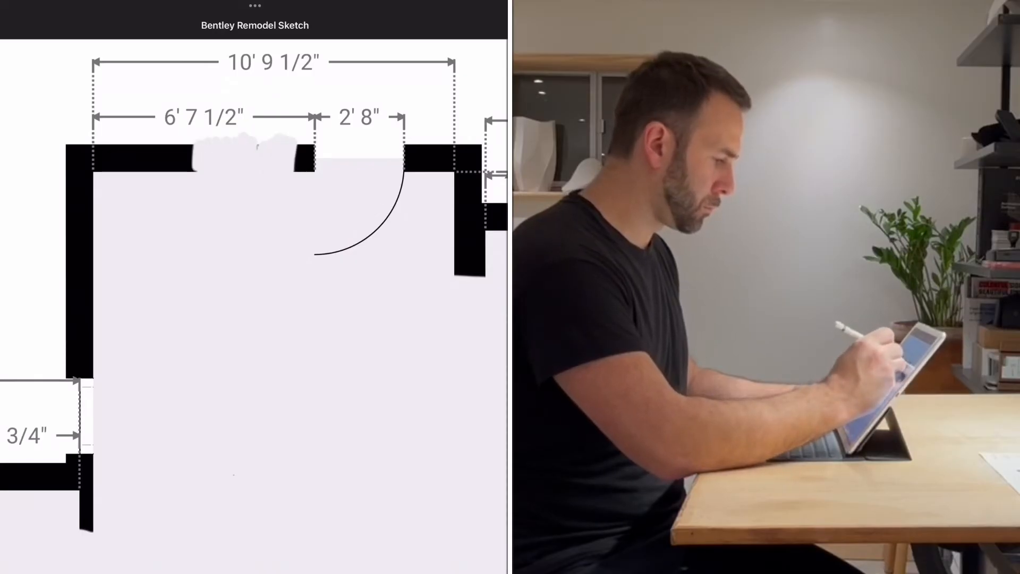
pyautogui.scroll(-6, 254, 306)
# Fill in the 7' 11" window in the 243.90 sq ft living room's exterior side wall with a thick black pen
pyautogui.scroll(2, 254, 306)
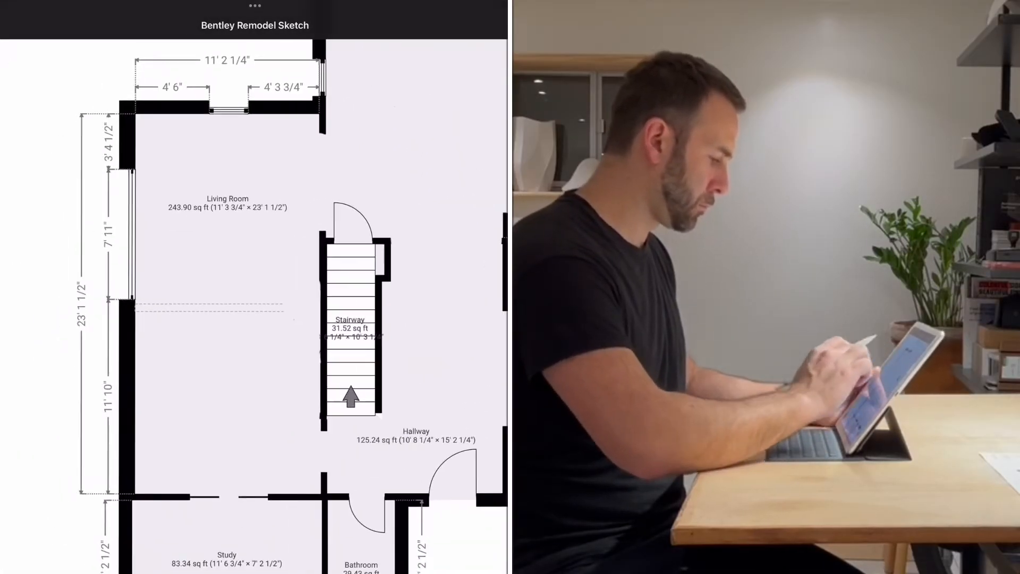
pyautogui.click(335, 515)
pyautogui.click(126, 534)
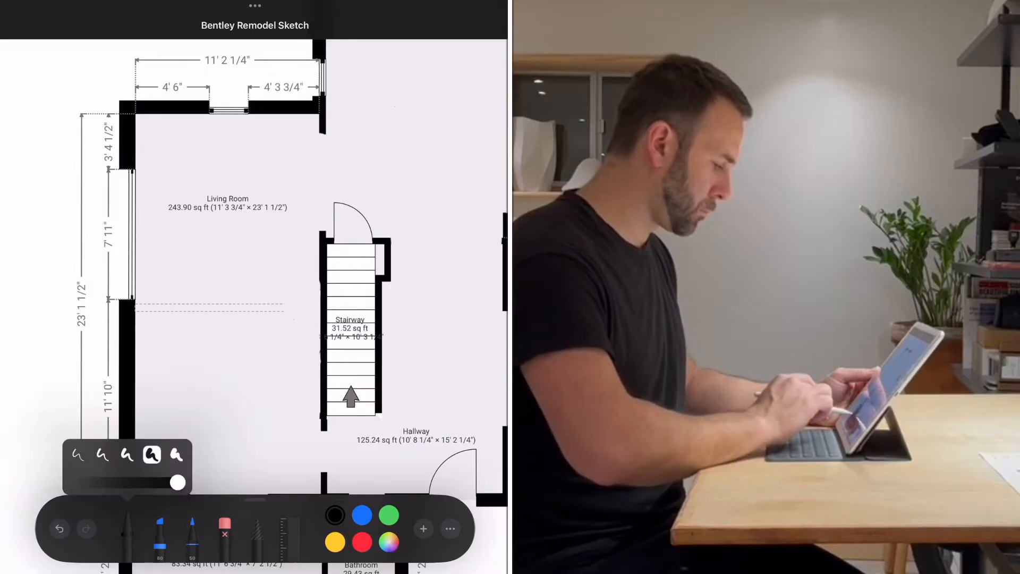
pyautogui.click(127, 454)
pyautogui.scroll(5, 158, 206)
pyautogui.moveTo(124, 168); pyautogui.dragTo(125, 301)
pyautogui.moveTo(97, 380)
pyautogui.mouseDown()
pyautogui.moveTo(88, 137)
pyautogui.moveTo(106, 219)
pyautogui.moveTo(109, 380)
pyautogui.moveTo(102, 137)
pyautogui.moveTo(113, 178)
pyautogui.moveTo(114, 381)
pyautogui.mouseUp()
pyautogui.scroll(-5, 172, 253)
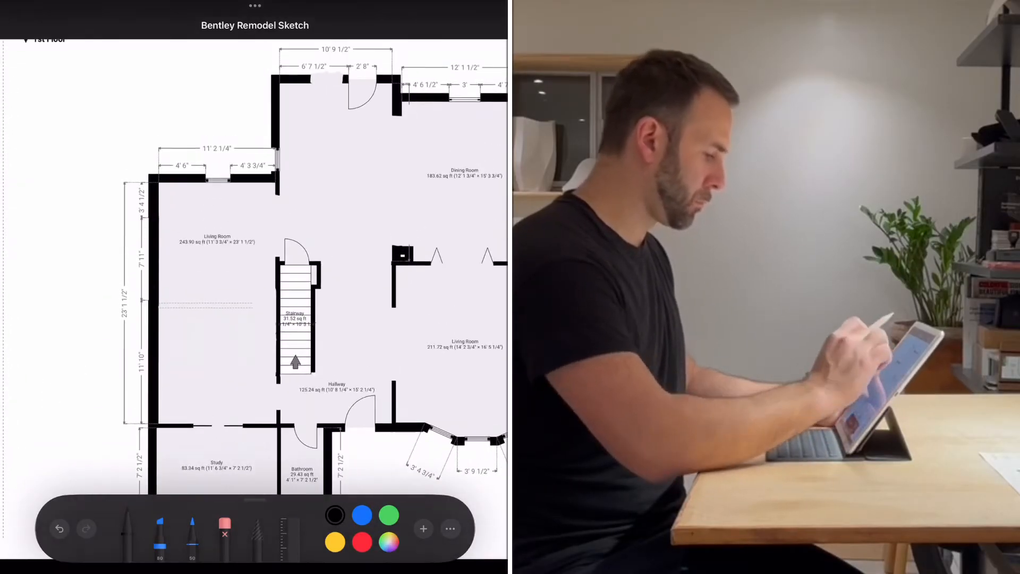
# Sample the floor colour for the pen and paint two adjacent window openings in the living room's side wall above the dashed line
pyautogui.scroll(3, 423, 415)
pyautogui.click(127, 534)
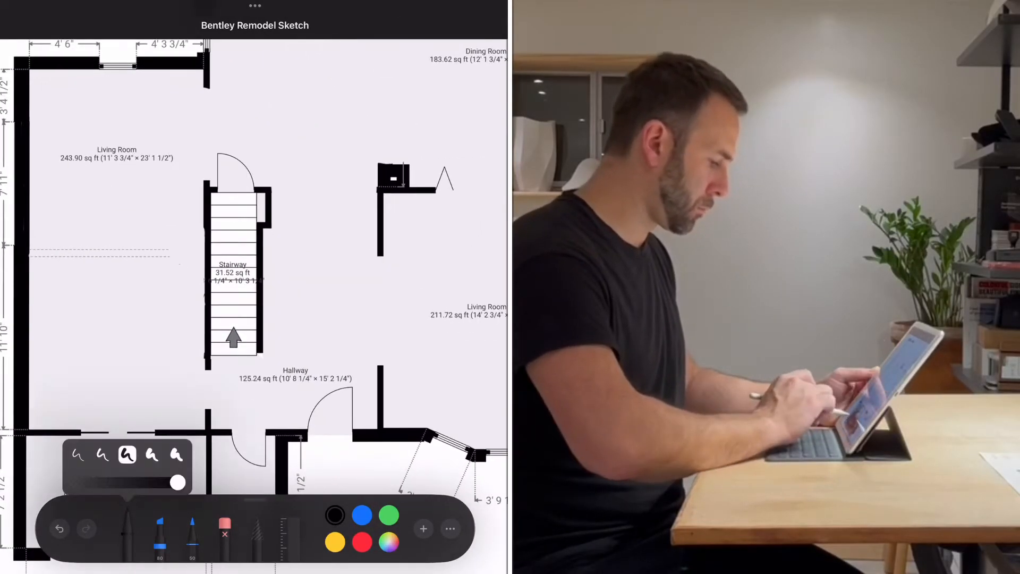
pyautogui.click(388, 542)
pyautogui.click(305, 204)
pyautogui.moveTo(255, 287); pyautogui.dragTo(200, 298)
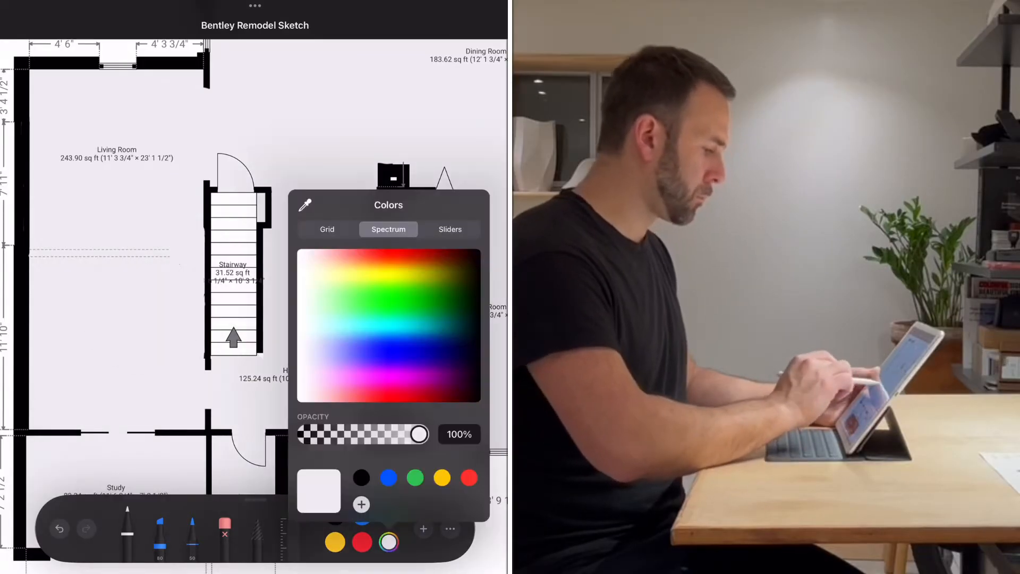
pyautogui.click(159, 298)
pyautogui.scroll(3, 159, 240)
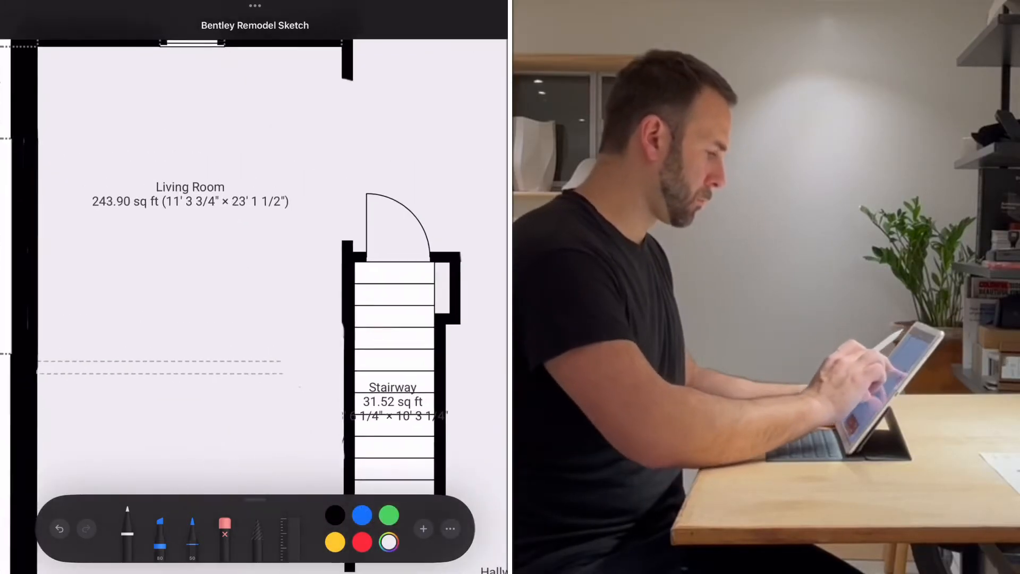
pyautogui.moveTo(38, 117)
pyautogui.mouseDown()
pyautogui.moveTo(16, 127)
pyautogui.moveTo(26, 178)
pyautogui.mouseUp()
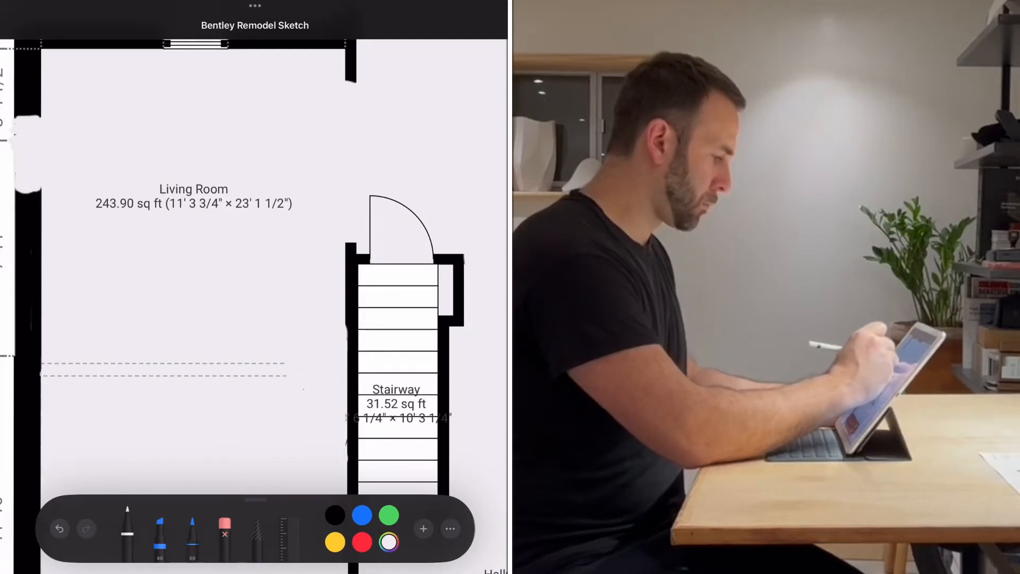
pyautogui.moveTo(36, 213); pyautogui.dragTo(26, 262)
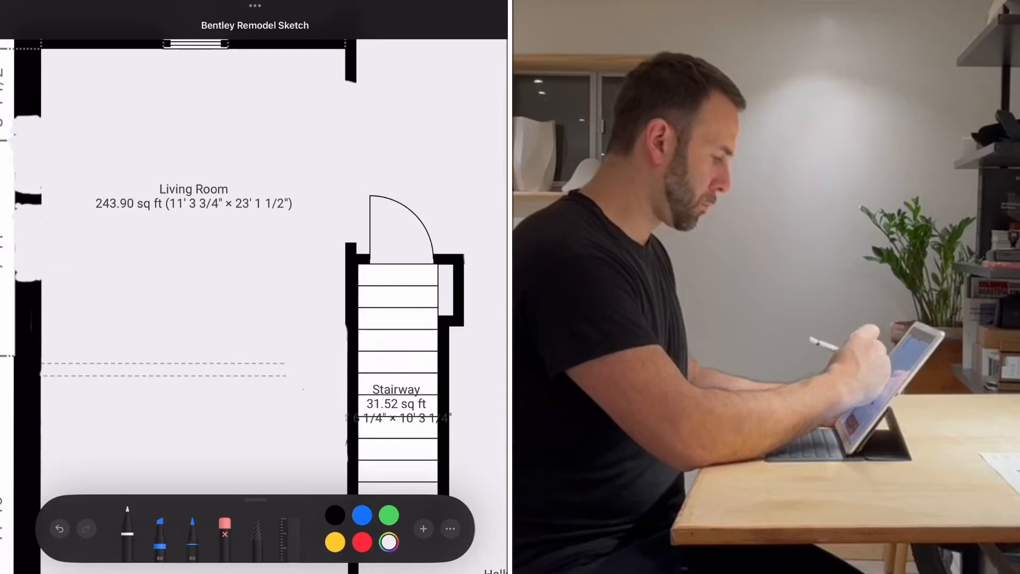
# Paint two more adjacent window openings in the same side wall, between the dashed line and the study
pyautogui.scroll(-3, 254, 265)
pyautogui.moveTo(92, 227)
pyautogui.mouseDown()
pyautogui.moveTo(76, 230)
pyautogui.moveTo(84, 272)
pyautogui.mouseUp()
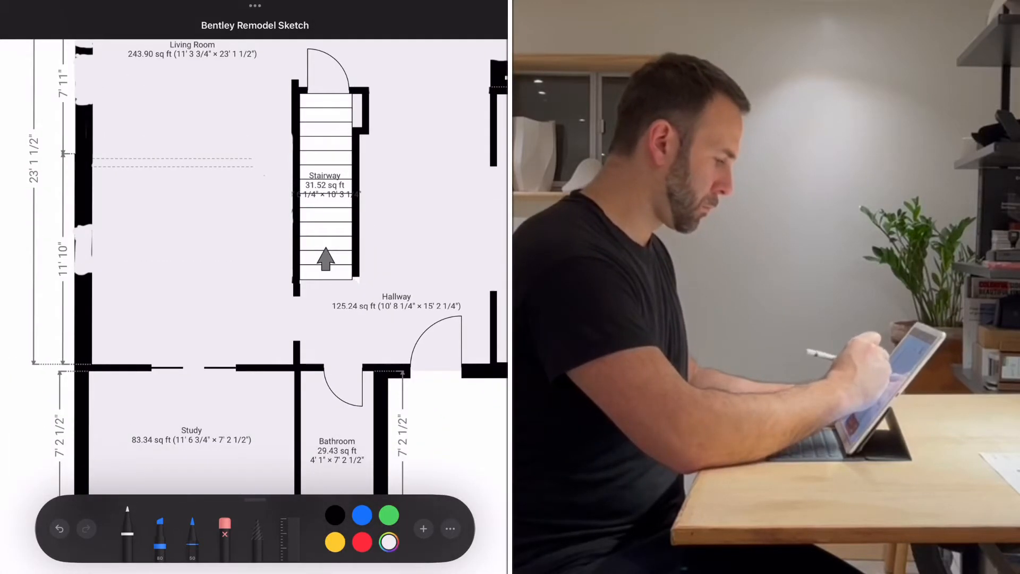
pyautogui.moveTo(83, 287); pyautogui.dragTo(85, 333)
pyautogui.scroll(-5, 254, 266)
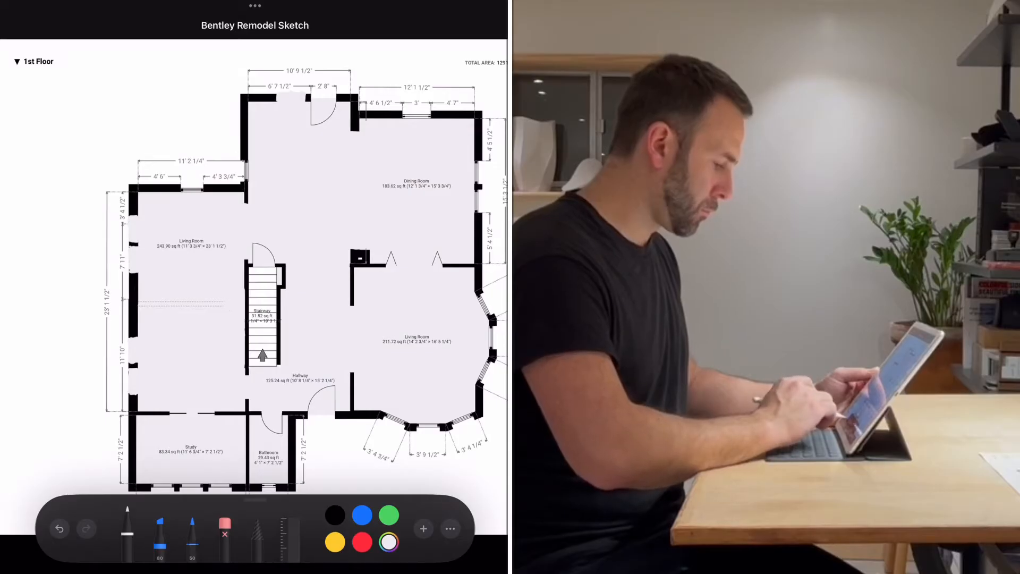
# Draw a narrow closet with a door swing in thinner black pen along the hallway wall below the chimney
pyautogui.click(127, 531)
pyautogui.click(103, 454)
pyautogui.click(335, 515)
pyautogui.scroll(5, 319, 265)
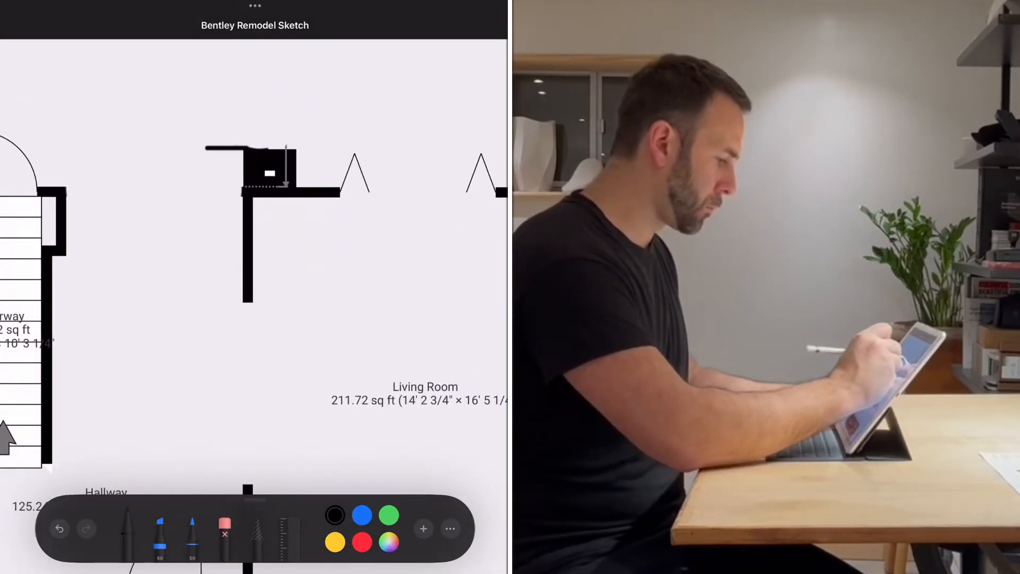
pyautogui.moveTo(208, 149); pyautogui.dragTo(207, 300)
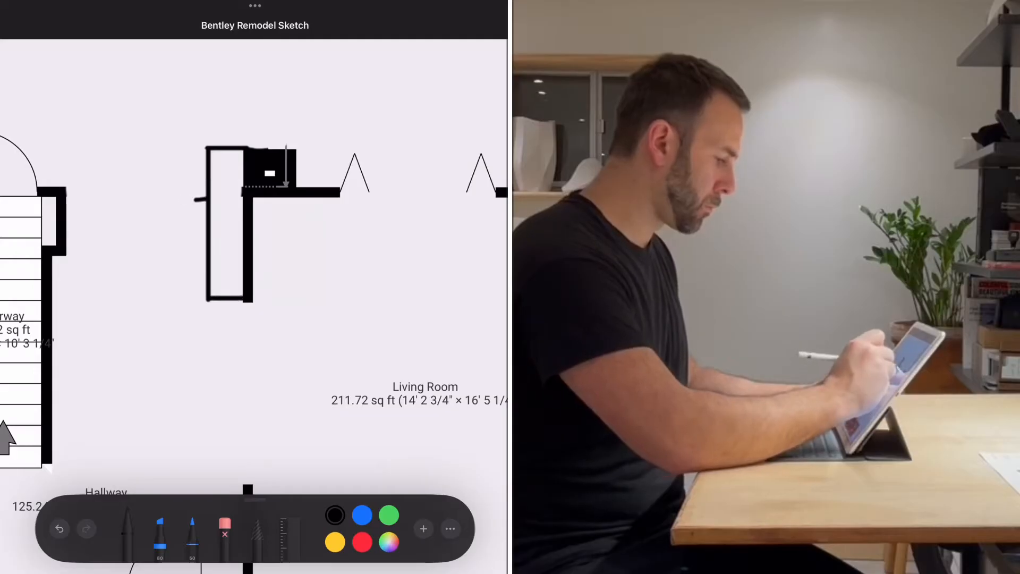
pyautogui.moveTo(196, 199)
pyautogui.mouseDown()
pyautogui.moveTo(167, 199)
pyautogui.moveTo(206, 248)
pyautogui.mouseUp()
pyautogui.scroll(-5, 255, 266)
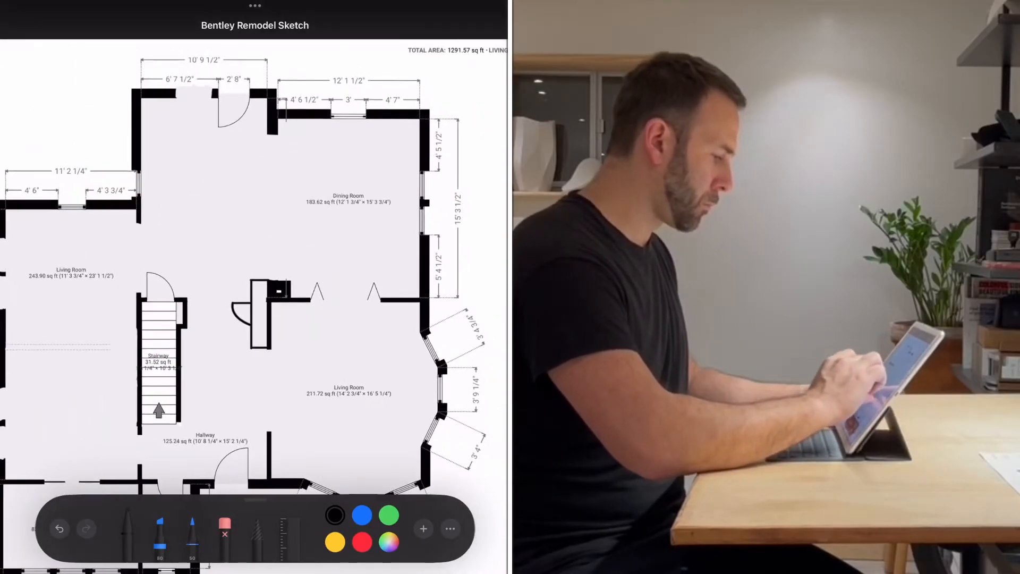
# Draw a shallow built-in along the stairway wall in the 243.90 sq ft living room, with dashed-front sections at both ends
pyautogui.scroll(5, 159, 362)
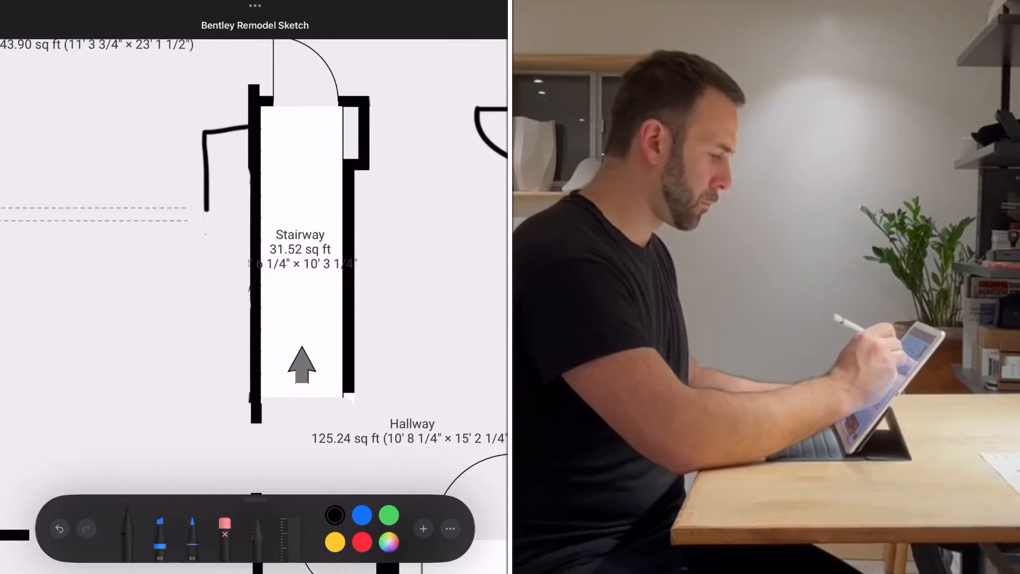
pyautogui.moveTo(206, 209); pyautogui.dragTo(250, 287)
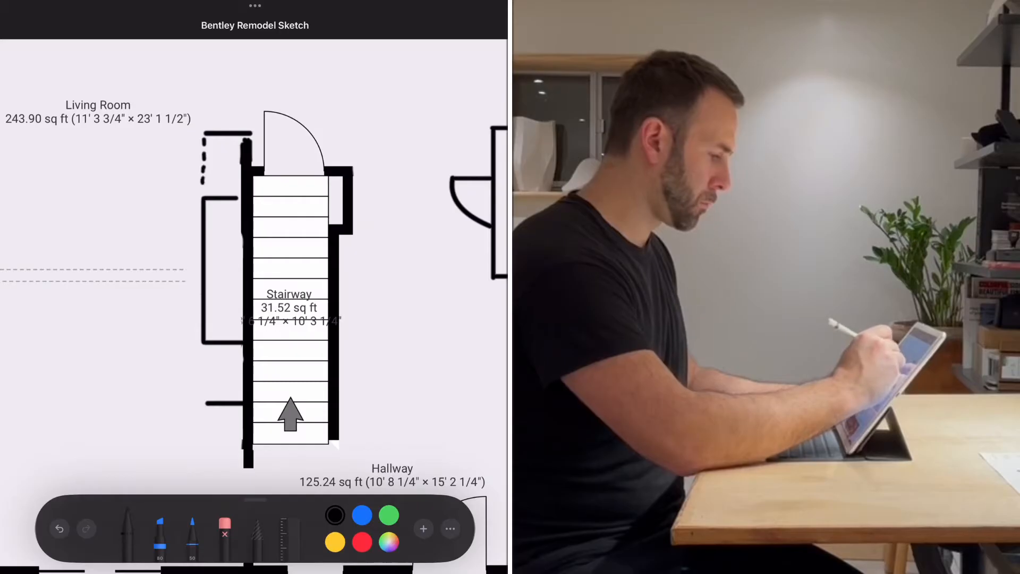
pyautogui.scroll(-5, 255, 265)
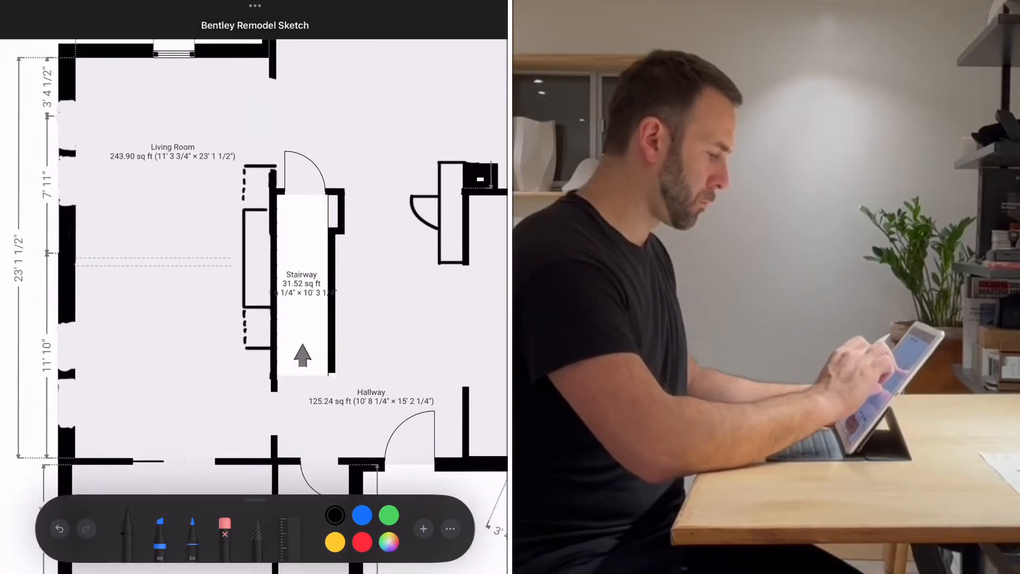
# Sketch a long sofa near the living room's exterior side wall, a small rectangular coffee table and two round chairs around it
pyautogui.moveTo(118, 196)
pyautogui.mouseDown()
pyautogui.moveTo(90, 204)
pyautogui.moveTo(124, 197)
pyautogui.mouseUp()
pyautogui.moveTo(161, 227); pyautogui.dragTo(162, 227)
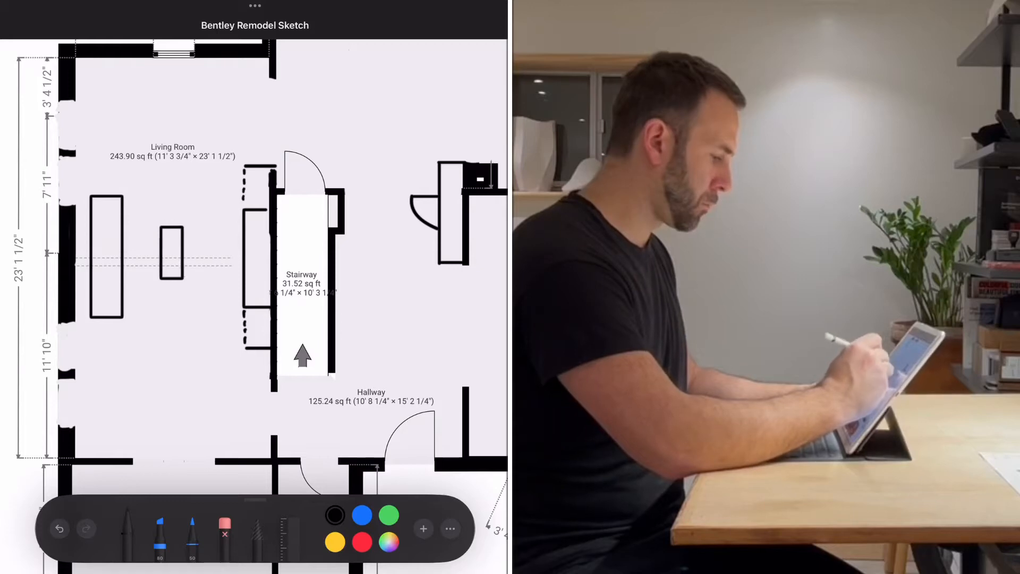
pyautogui.moveTo(169, 166); pyautogui.dragTo(170, 166)
pyautogui.moveTo(168, 308); pyautogui.dragTo(169, 307)
# Sketch a kitchen counter with a large appliance and a sink along the side wall below the 6' 7 1/2" dimension, plus a rectangular island
pyautogui.scroll(-5, 255, 265)
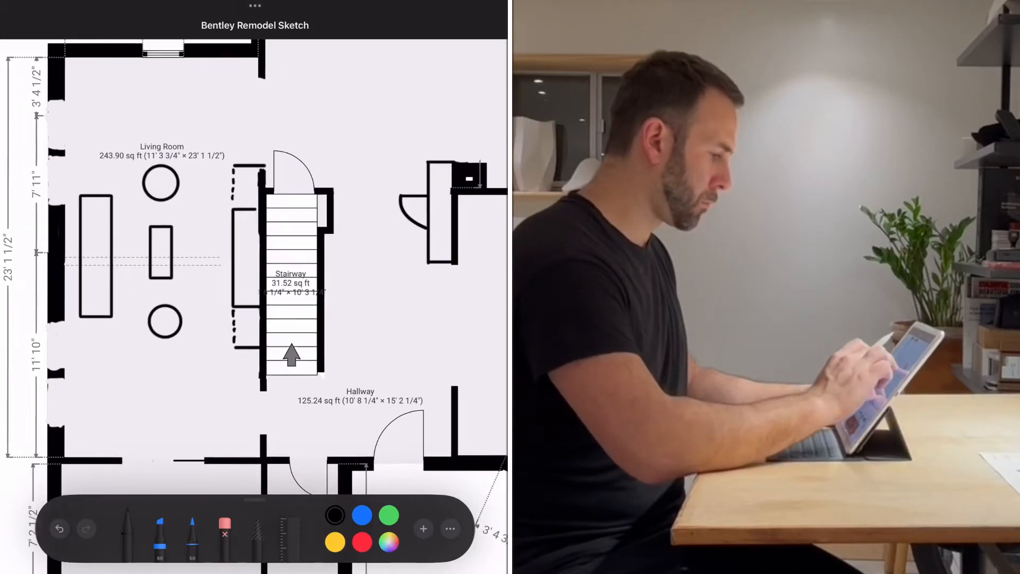
pyautogui.scroll(3, 255, 266)
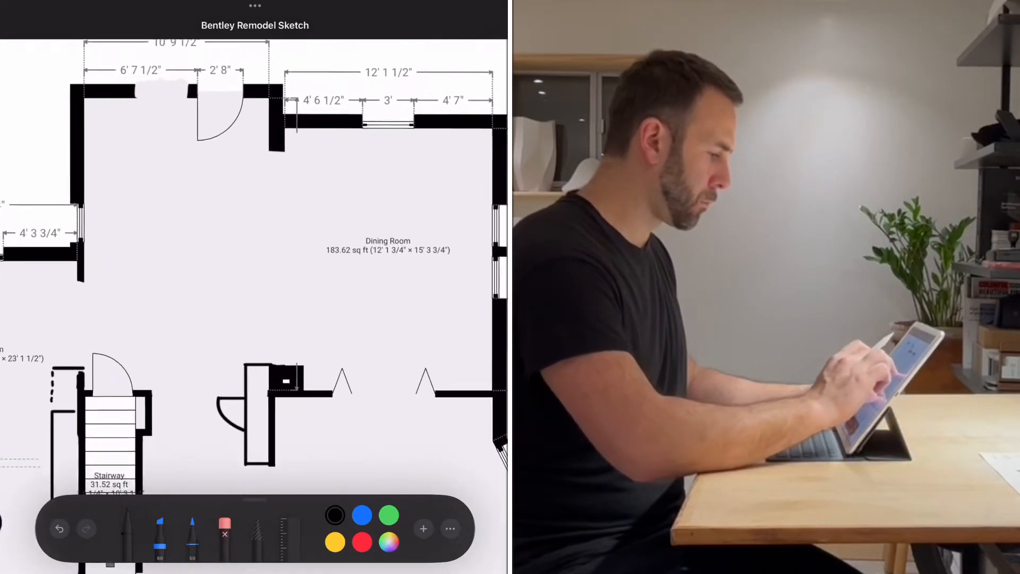
pyautogui.moveTo(74, 287)
pyautogui.mouseDown()
pyautogui.moveTo(122, 181)
pyautogui.moveTo(122, 98)
pyautogui.mouseUp()
pyautogui.moveTo(113, 151); pyautogui.dragTo(82, 102)
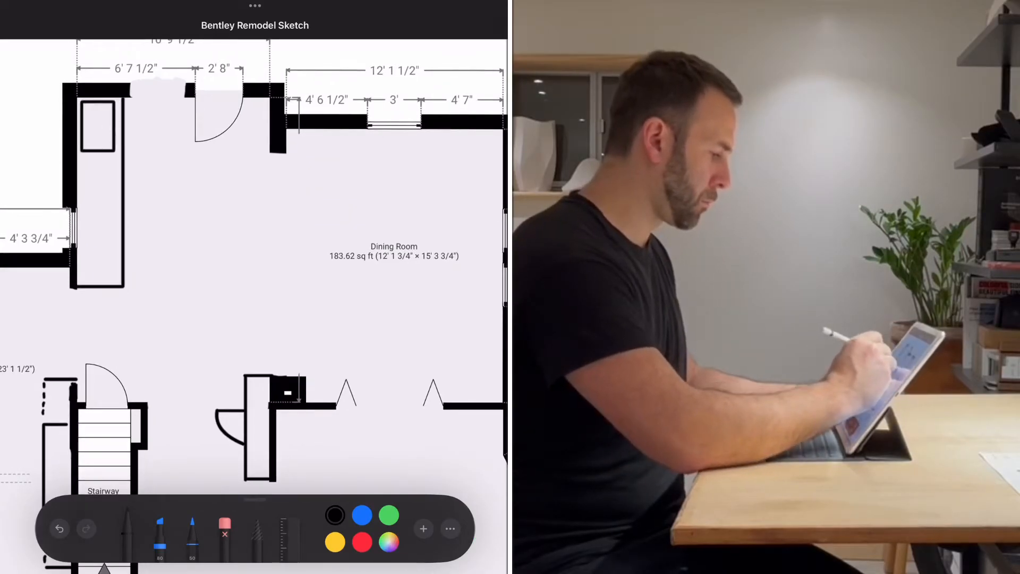
pyautogui.moveTo(113, 227)
pyautogui.mouseDown()
pyautogui.moveTo(105, 209)
pyautogui.moveTo(189, 282)
pyautogui.moveTo(133, 174)
pyautogui.mouseUp()
# Add three curved stools along the island's dining room side and a small rectangular fixture on the island
pyautogui.hscroll(2, 254, 265)
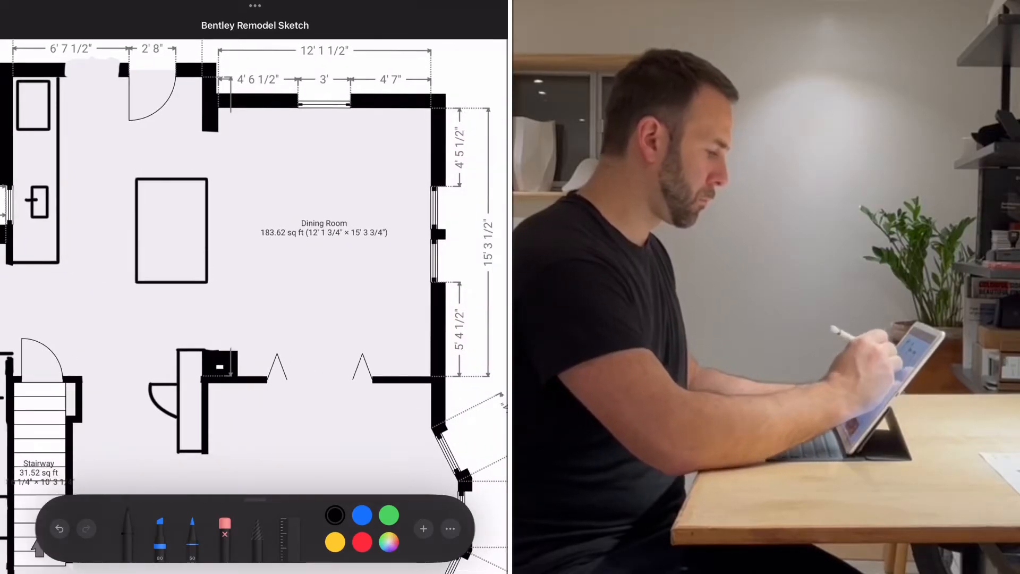
pyautogui.moveTo(215, 186); pyautogui.dragTo(215, 206)
pyautogui.moveTo(216, 217); pyautogui.dragTo(217, 271)
pyautogui.moveTo(147, 212); pyautogui.dragTo(147, 245)
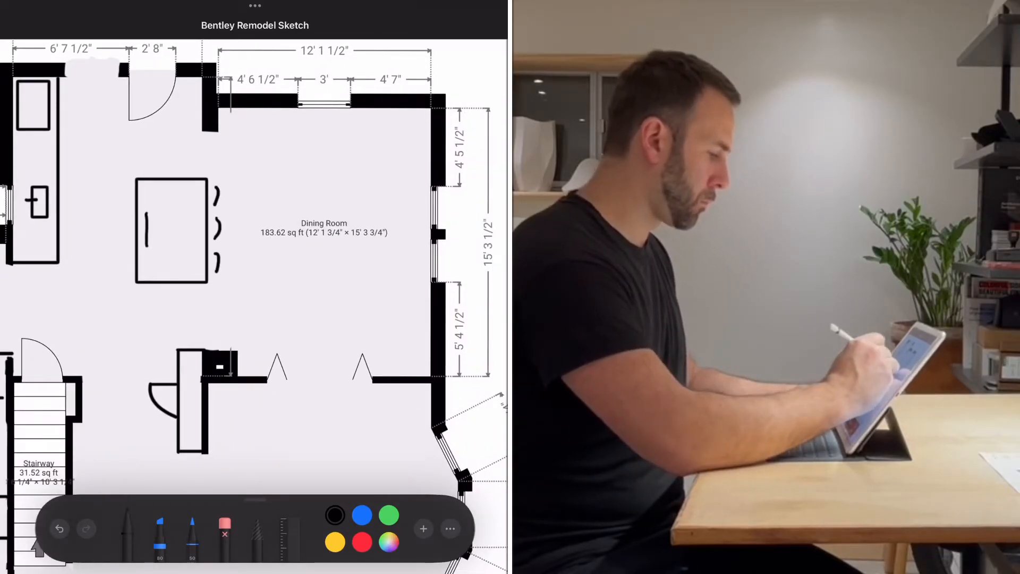
# Draw built-in cabinets on both sides of the dining room's 3' window and connect their fronts with a dashed line
pyautogui.hscroll(2, 254, 265)
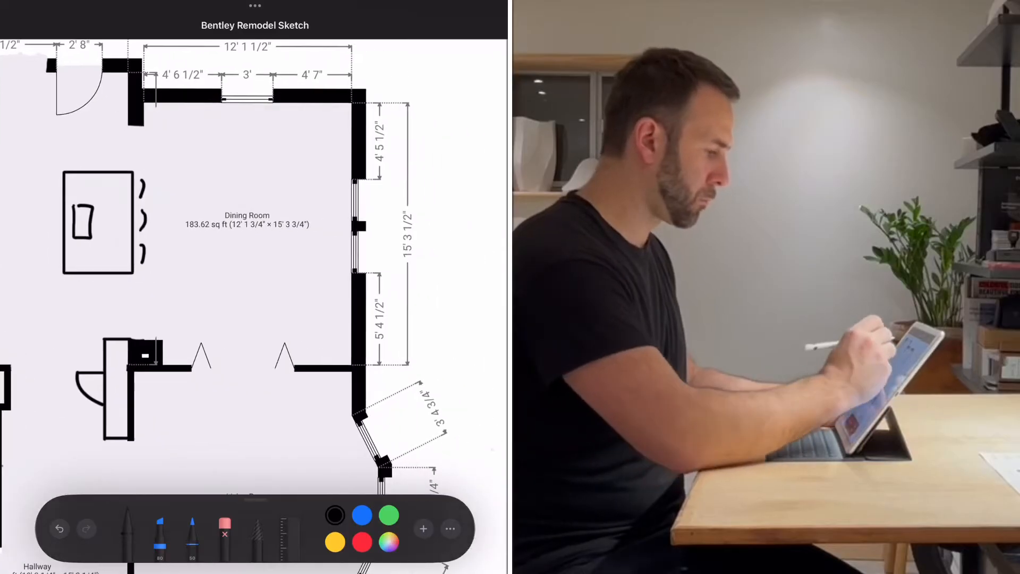
pyautogui.moveTo(137, 126); pyautogui.dragTo(187, 128)
pyautogui.moveTo(293, 103); pyautogui.dragTo(351, 129)
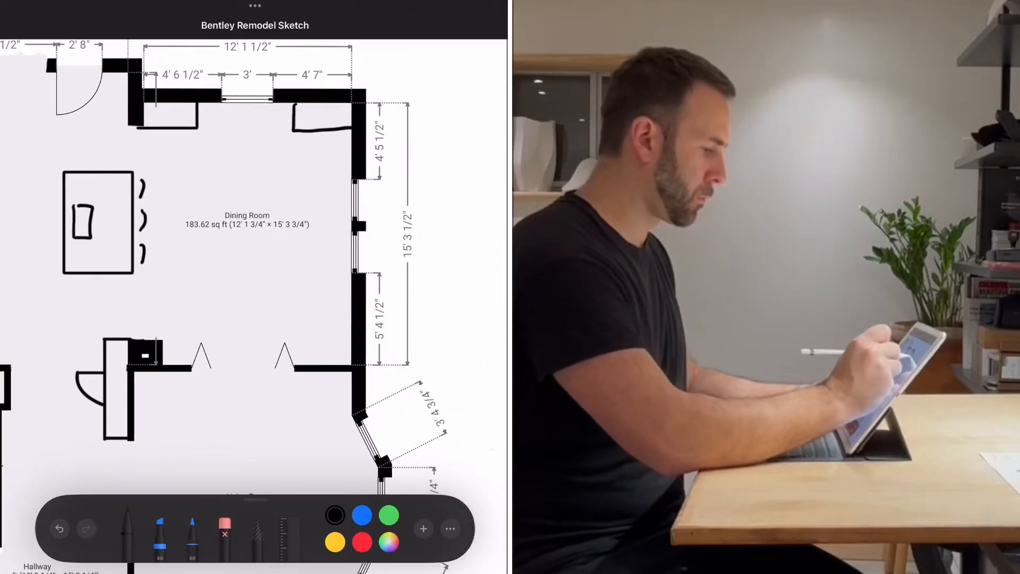
pyautogui.moveTo(203, 129); pyautogui.dragTo(212, 129)
pyautogui.moveTo(220, 129); pyautogui.dragTo(228, 129)
pyautogui.moveTo(235, 128); pyautogui.dragTo(264, 129)
pyautogui.moveTo(270, 129); pyautogui.dragTo(280, 129)
pyautogui.click(285, 129)
# Sketch a rectangular dining table in the middle of the dining room with three chairs along each long side
pyautogui.moveTo(243, 174)
pyautogui.mouseDown()
pyautogui.moveTo(220, 173)
pyautogui.moveTo(275, 186)
pyautogui.moveTo(240, 173)
pyautogui.moveTo(205, 200)
pyautogui.moveTo(205, 230)
pyautogui.mouseUp()
pyautogui.moveTo(206, 250); pyautogui.dragTo(209, 272)
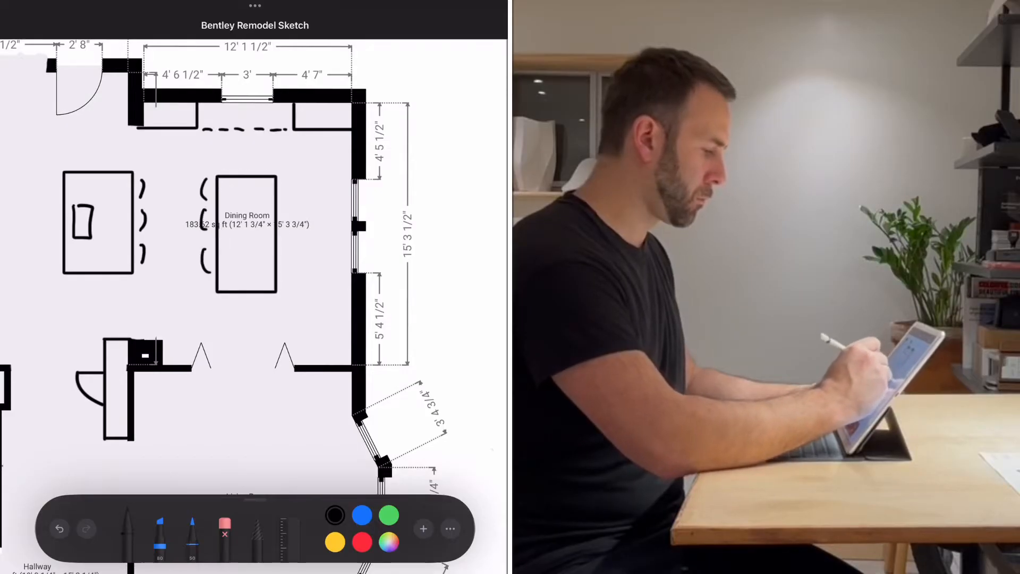
pyautogui.moveTo(286, 181); pyautogui.dragTo(287, 200)
pyautogui.moveTo(287, 223); pyautogui.dragTo(287, 282)
pyautogui.scroll(-5, 253, 266)
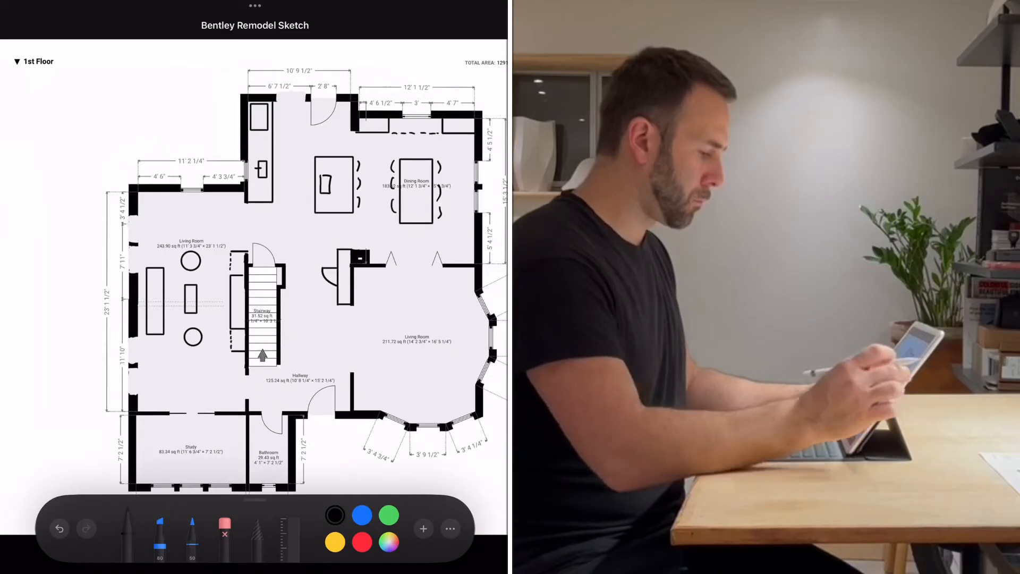
pyautogui.moveTo(255, 500)
pyautogui.mouseDown()
pyautogui.moveTo(49, 491)
pyautogui.moveTo(5, 547)
pyautogui.mouseUp()
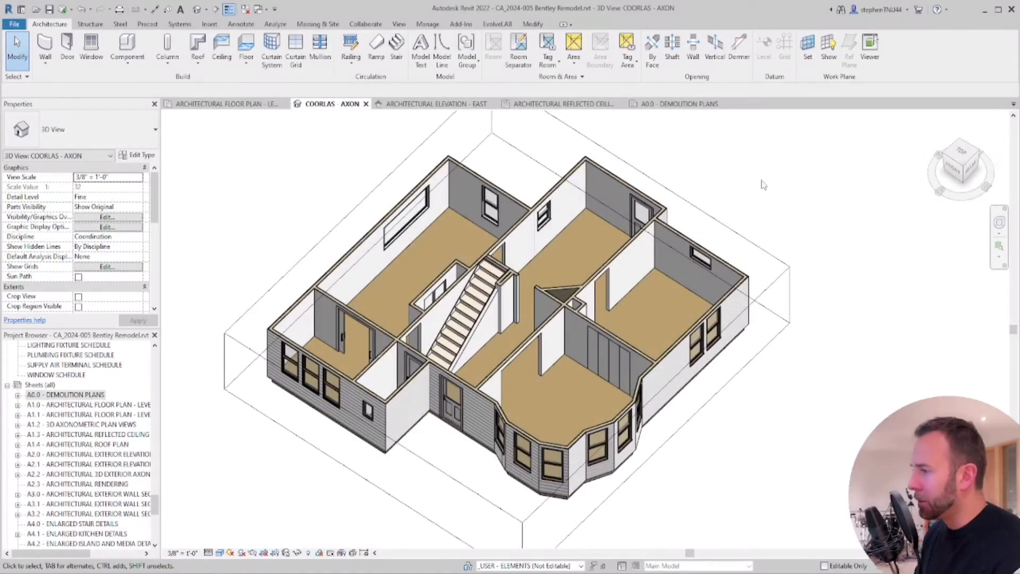
# Switch to Revit and raise the section box's top above the ceilings in the COORLAS - AXON 3D view
pyautogui.click(711, 231)
pyautogui.scroll(-3, 678, 281)
pyautogui.keyDown('shift'); pyautogui.moveTo(678, 282); pyautogui.dragTo(552, 303, button='middle'); pyautogui.keyUp('shift')
pyautogui.moveTo(540, 294); pyautogui.dragTo(540, 266)
# Pull the section box's bay-window side in to the stairway and examine where the stair meets the ceilings
pyautogui.keyDown('shift'); pyautogui.moveTo(678, 359); pyautogui.dragTo(548, 379, button='middle'); pyautogui.keyUp('shift')
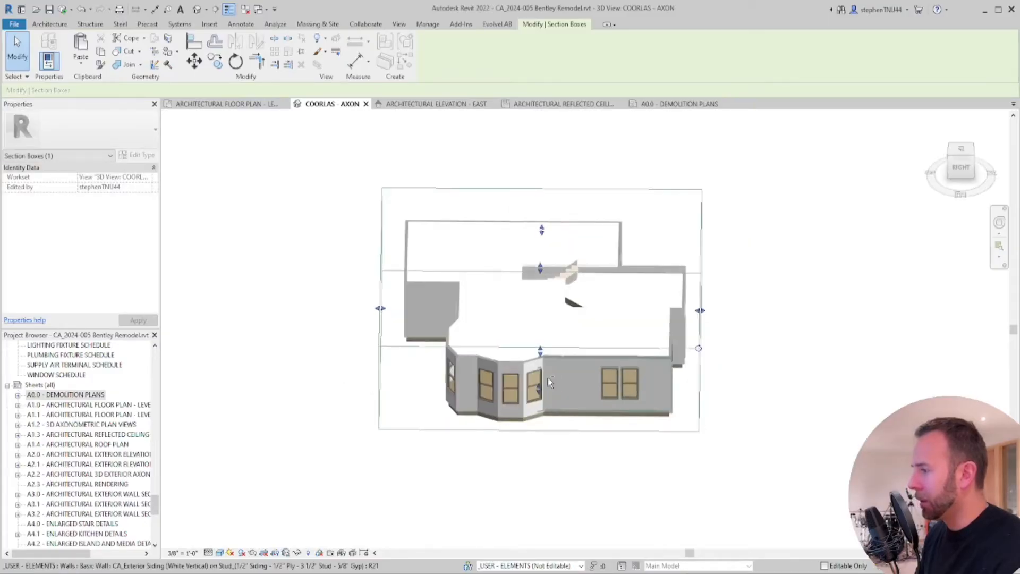
pyautogui.scroll(3, 601, 282)
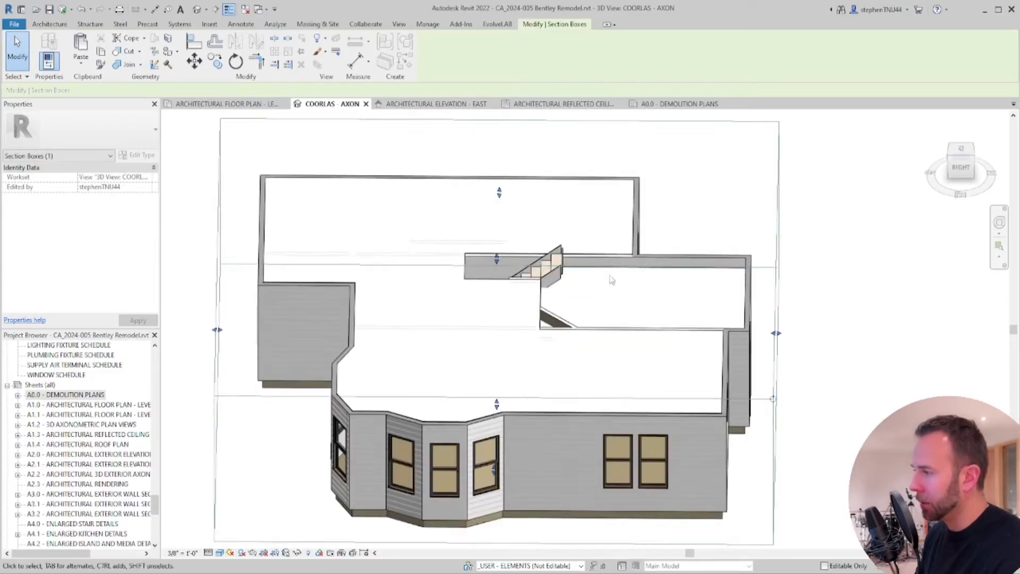
pyautogui.keyDown('shift'); pyautogui.moveTo(610, 280); pyautogui.dragTo(334, 422, button='middle'); pyautogui.keyUp('shift')
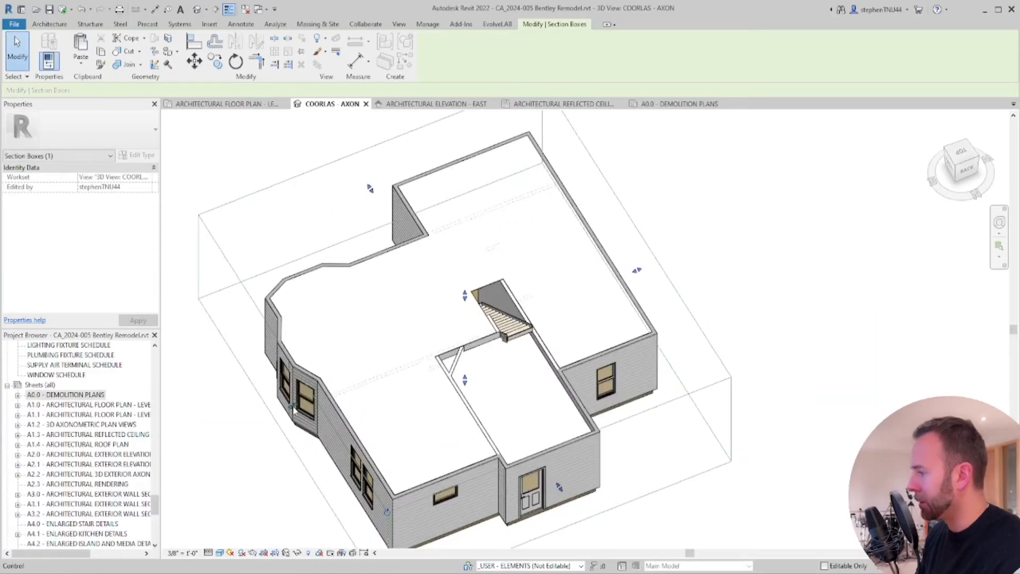
pyautogui.moveTo(475, 375); pyautogui.dragTo(470, 377)
pyautogui.keyDown('shift'); pyautogui.moveTo(430, 398); pyautogui.dragTo(576, 250, button='middle'); pyautogui.keyUp('shift')
pyautogui.scroll(3, 599, 344)
pyautogui.keyDown('shift'); pyautogui.moveTo(600, 345); pyautogui.dragTo(488, 257, button='middle'); pyautogui.keyUp('shift')
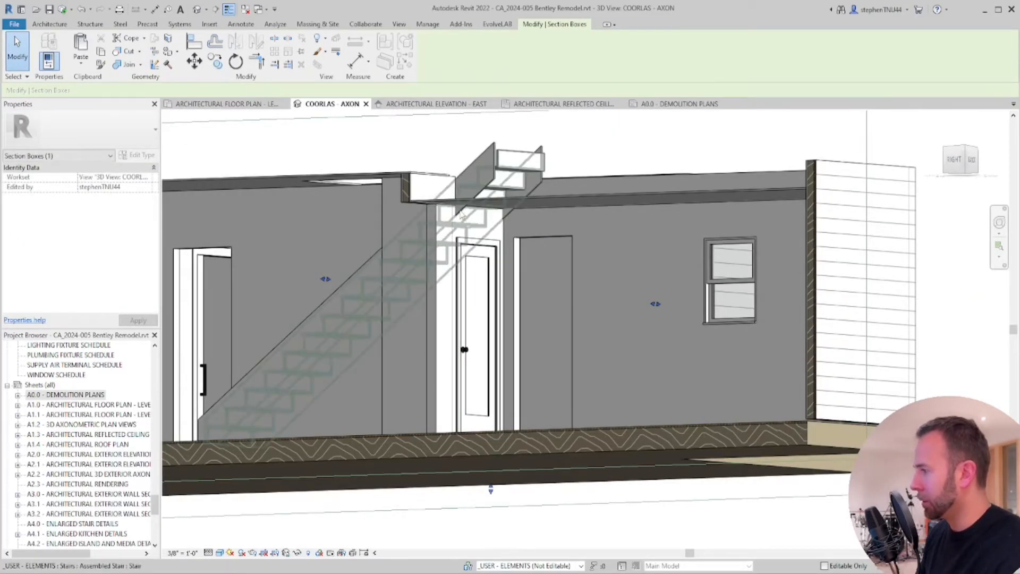
pyautogui.scroll(3, 457, 208)
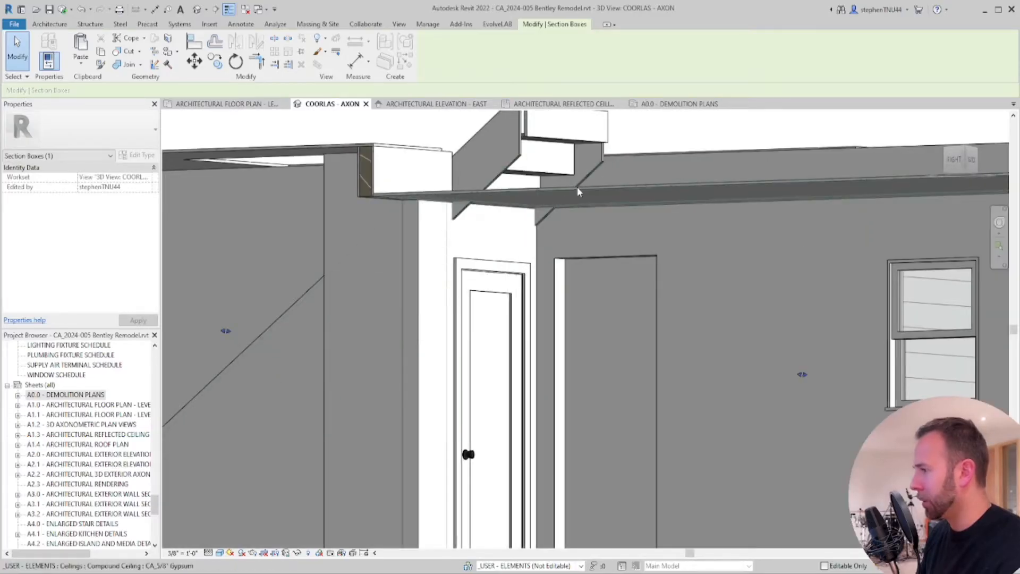
pyautogui.scroll(-6, 546, 215)
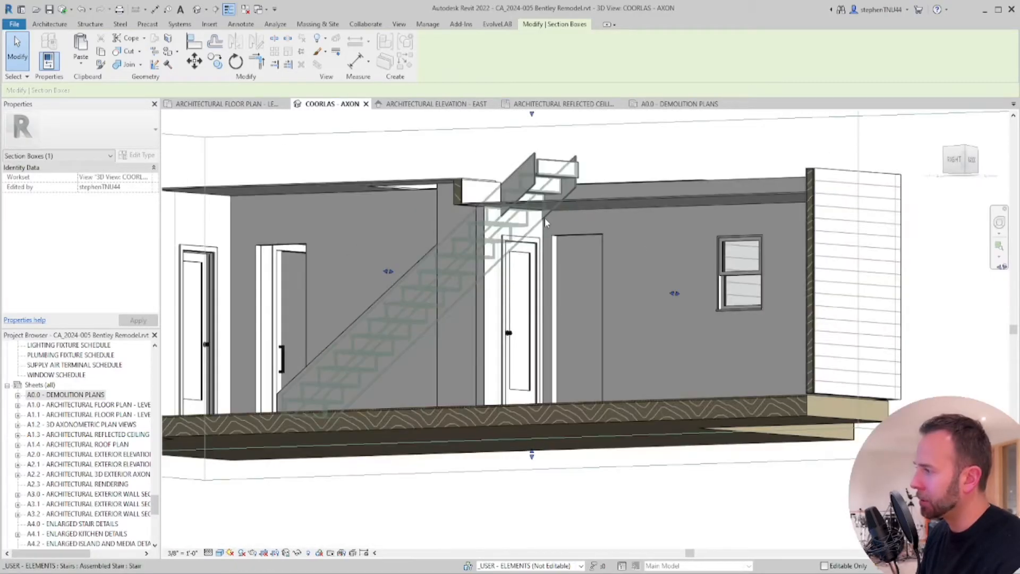
pyautogui.keyDown('shift'); pyautogui.moveTo(544, 218); pyautogui.dragTo(737, 396, button='middle'); pyautogui.keyUp('shift')
pyautogui.scroll(-5, 555, 380)
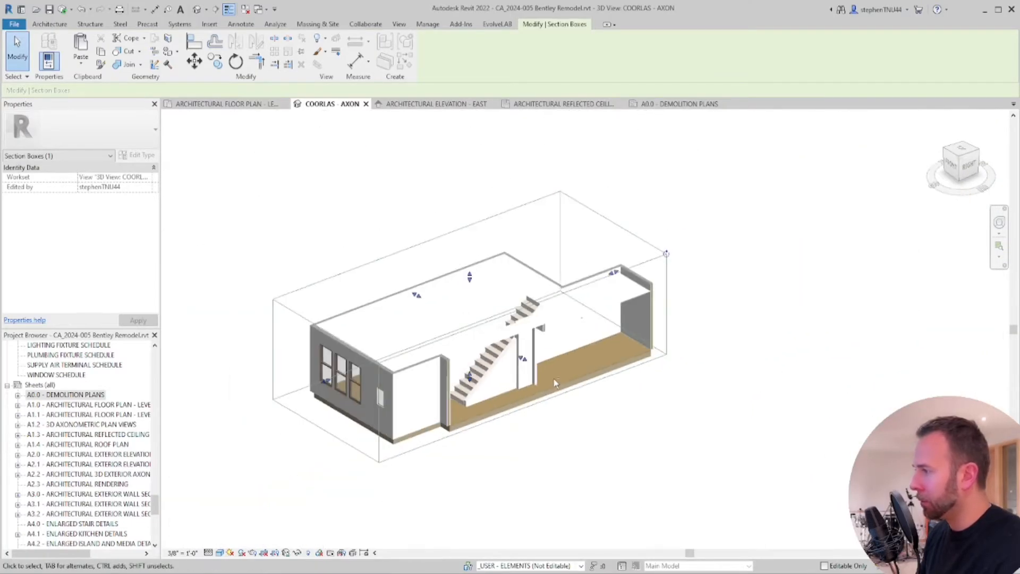
pyautogui.keyDown('shift'); pyautogui.moveTo(553, 377); pyautogui.dragTo(587, 184, button='middle'); pyautogui.keyUp('shift')
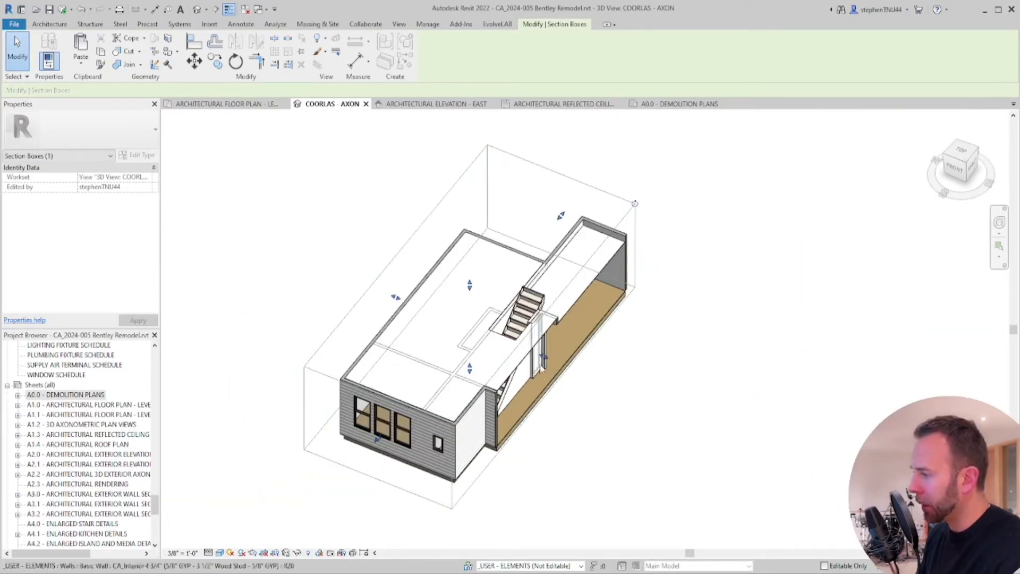
# Extend the section box's cut side back out past the bay-window wall and deselect it
pyautogui.moveTo(544, 357); pyautogui.dragTo(712, 423)
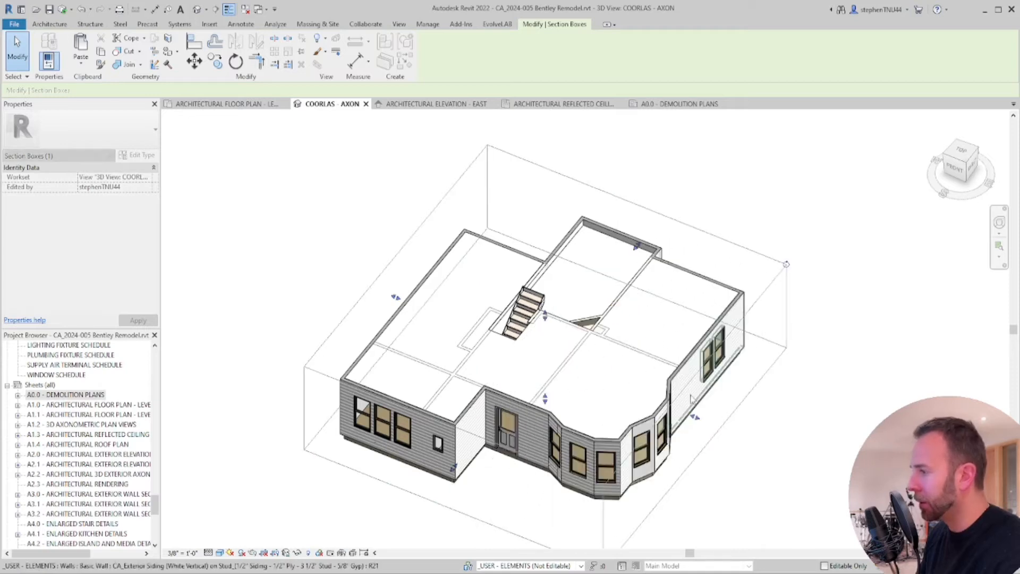
pyautogui.keyDown('shift'); pyautogui.moveTo(606, 418); pyautogui.dragTo(313, 442, button='middle'); pyautogui.keyUp('shift')
pyautogui.click(314, 442)
pyautogui.keyDown('shift'); pyautogui.moveTo(590, 496); pyautogui.dragTo(527, 348, button='middle'); pyautogui.keyUp('shift')
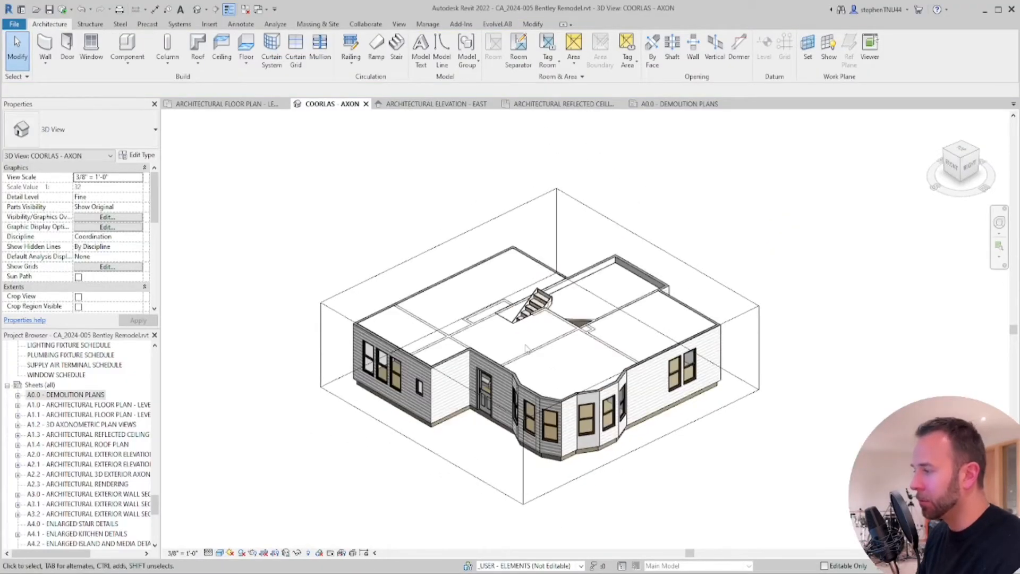
# Check the phasing properties of the small casement window in the front wall
pyautogui.click(420, 388)
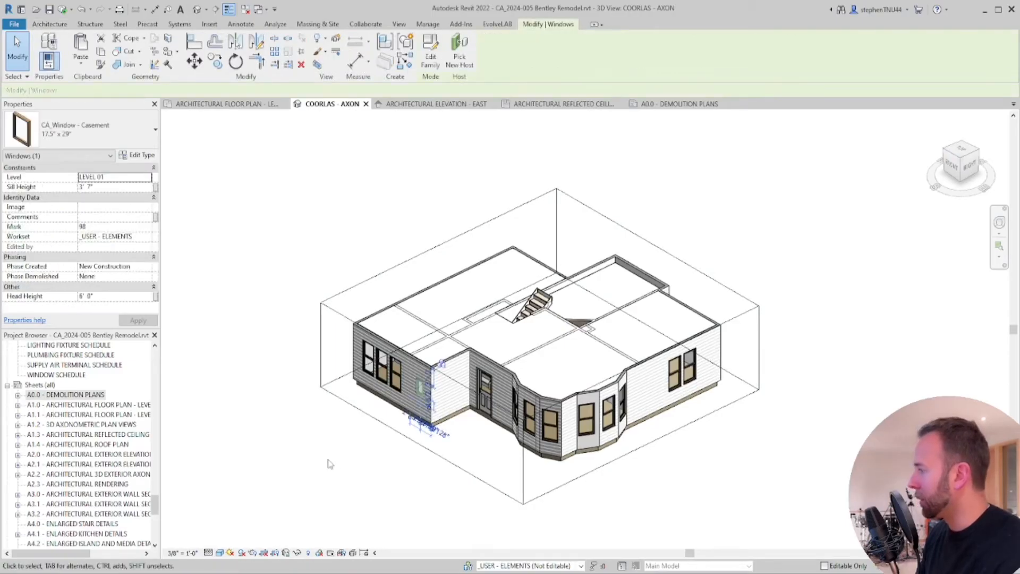
pyautogui.click(336, 444)
pyautogui.scroll(-1, 477, 447)
pyautogui.keyDown('shift'); pyautogui.moveTo(477, 446); pyautogui.dragTo(477, 425, button='middle'); pyautogui.keyUp('shift')
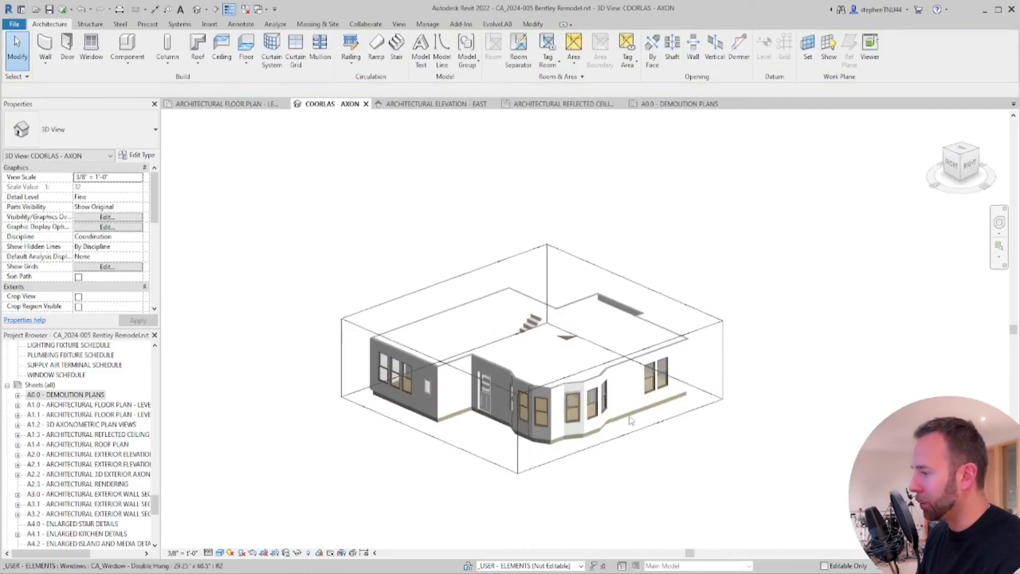
# Select the whole model and filter out rectangular straight wall openings, stair runs and stair supports
pyautogui.moveTo(342, 218); pyautogui.dragTo(742, 510)
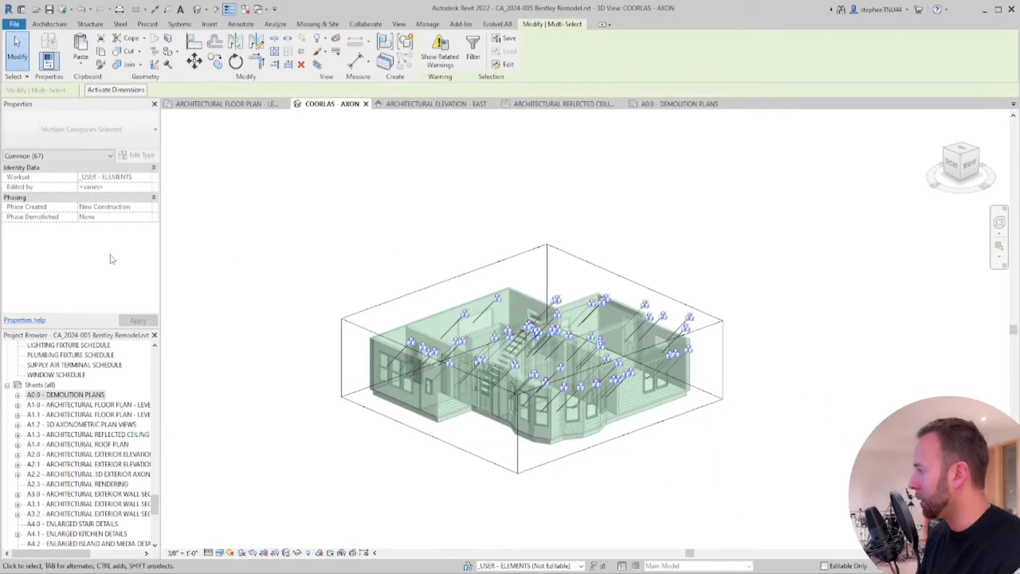
pyautogui.click(474, 52)
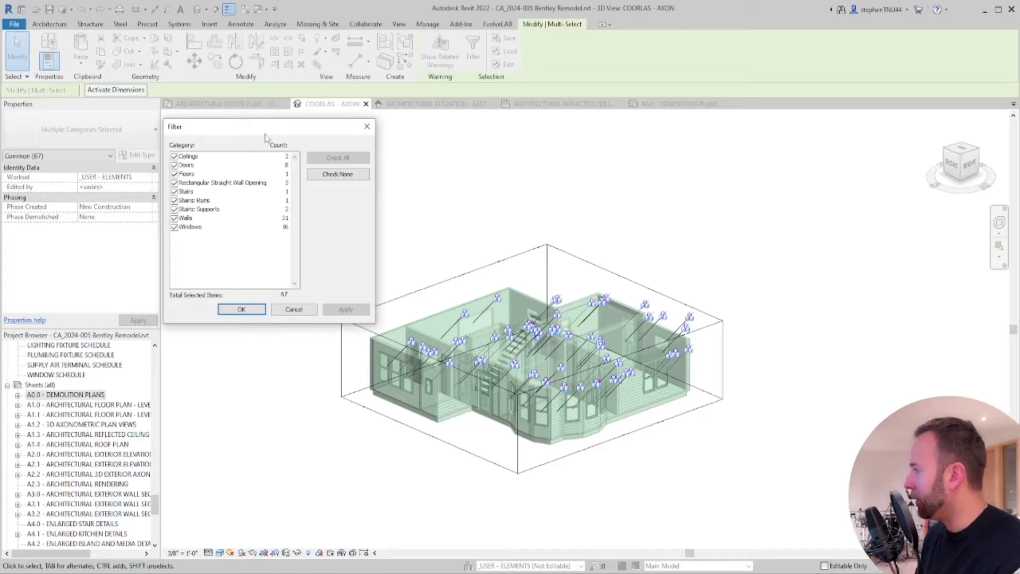
pyautogui.moveTo(257, 130); pyautogui.dragTo(265, 134)
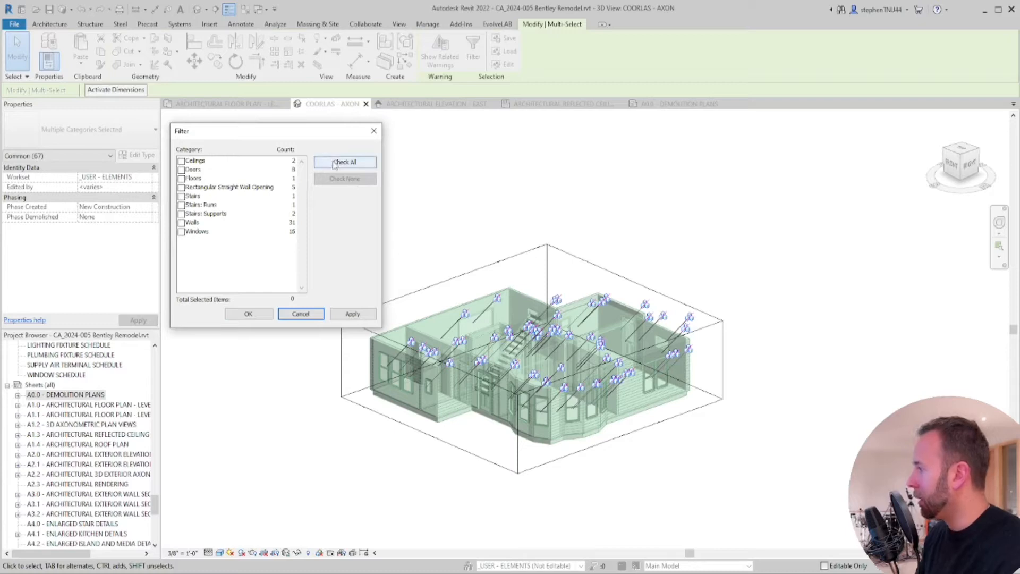
pyautogui.click(335, 163)
pyautogui.click(181, 187)
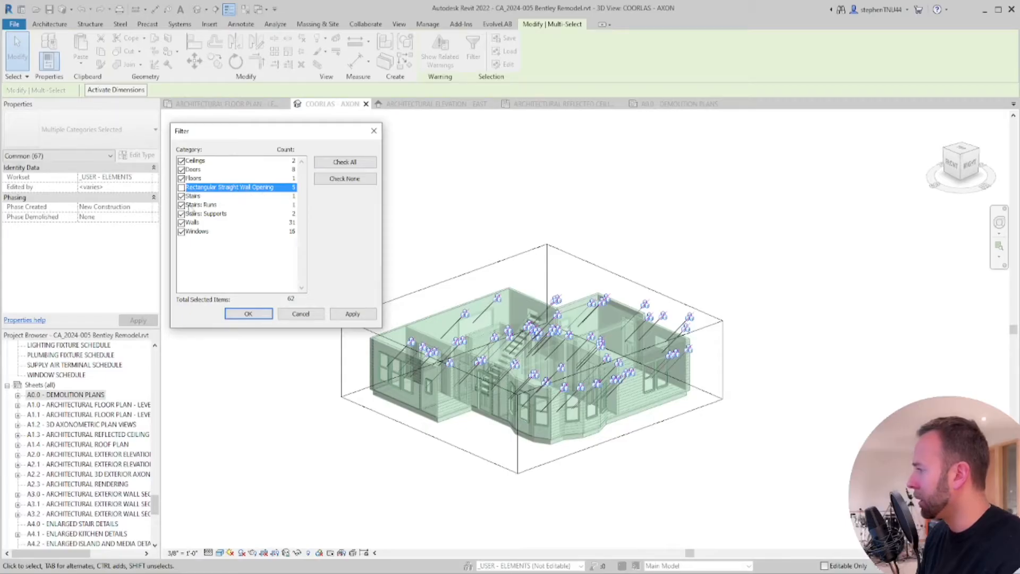
pyautogui.click(182, 205)
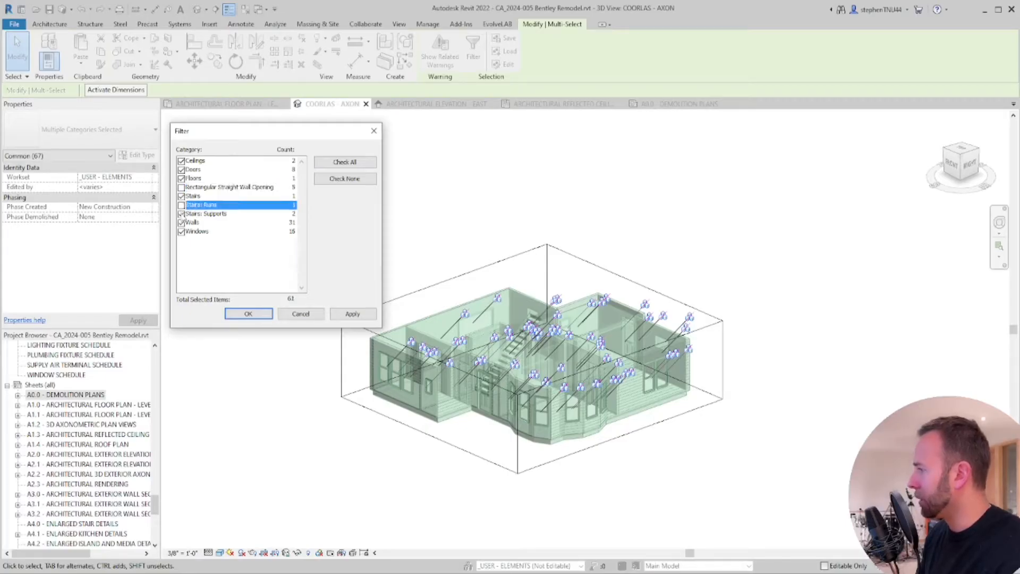
pyautogui.click(181, 214)
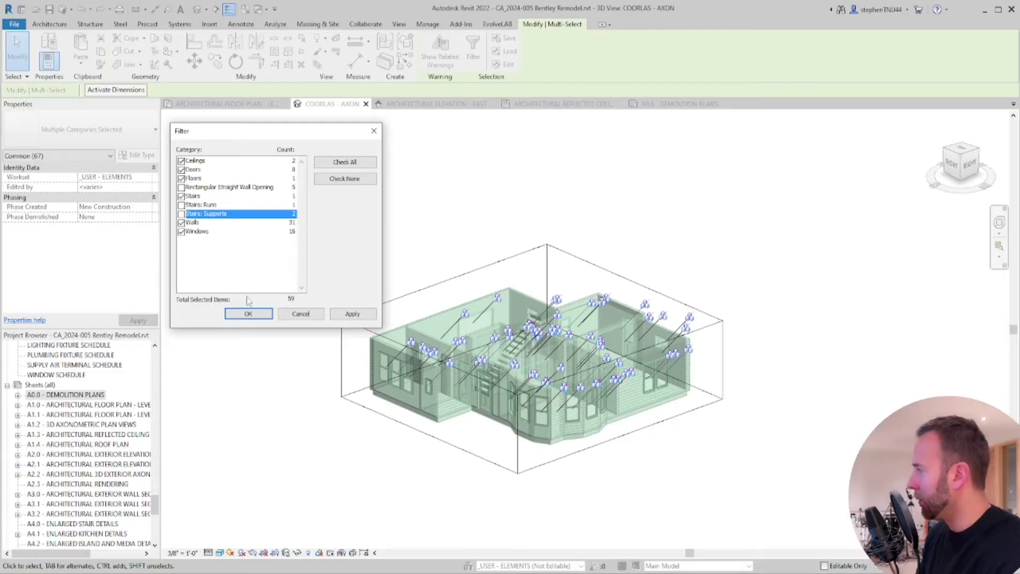
pyautogui.click(248, 314)
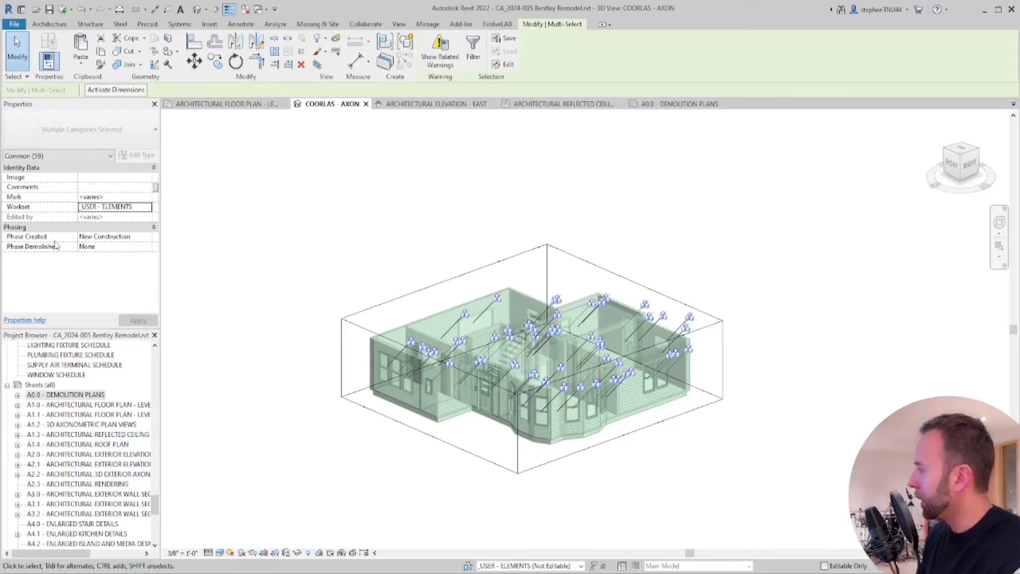
# Set the selected elements' Phase Created to Existing
pyautogui.click(148, 238)
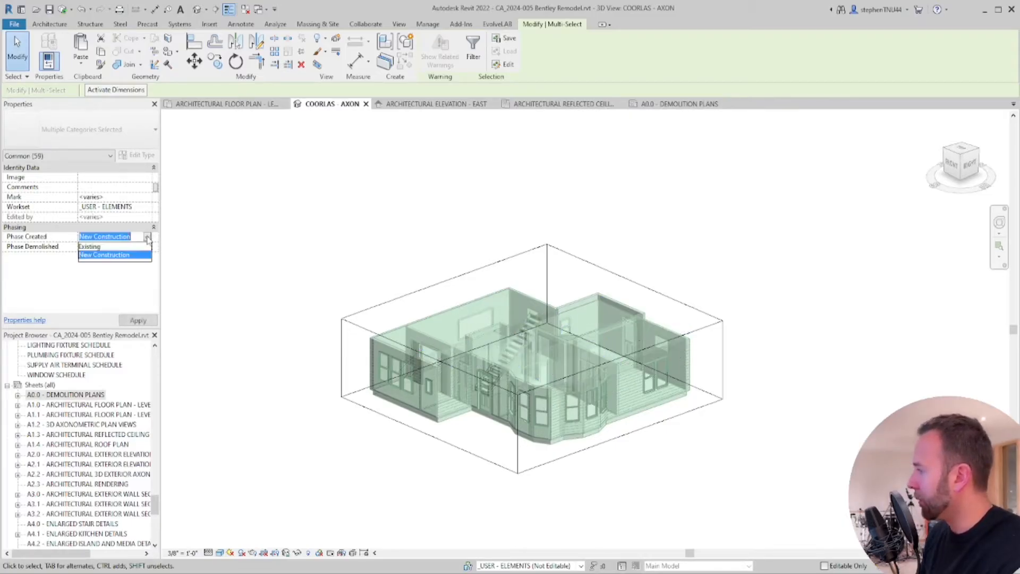
pyautogui.click(130, 247)
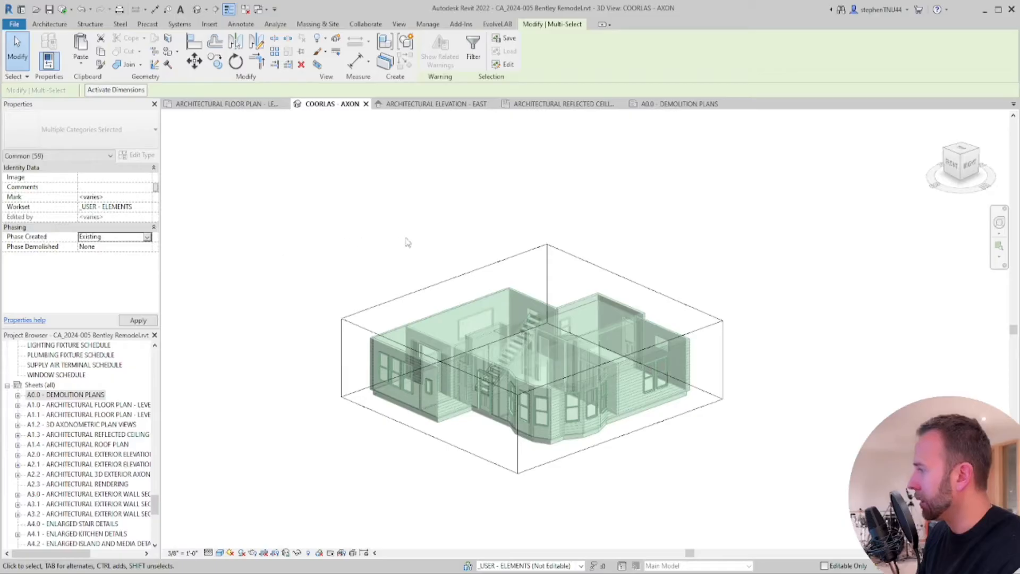
# Deselect the model elements and review the Level 01 architectural floor plan
pyautogui.click(407, 242)
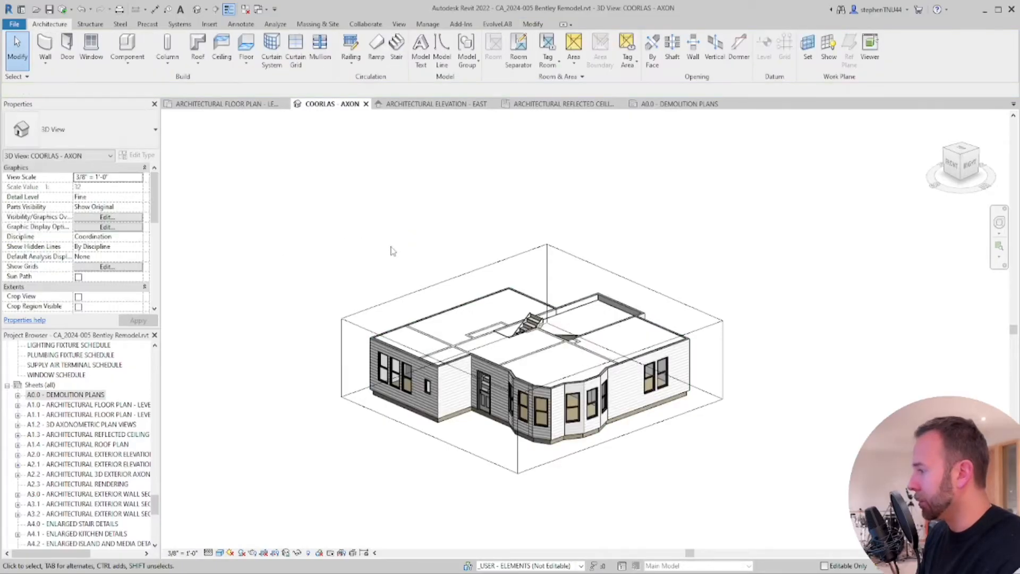
pyautogui.click(250, 104)
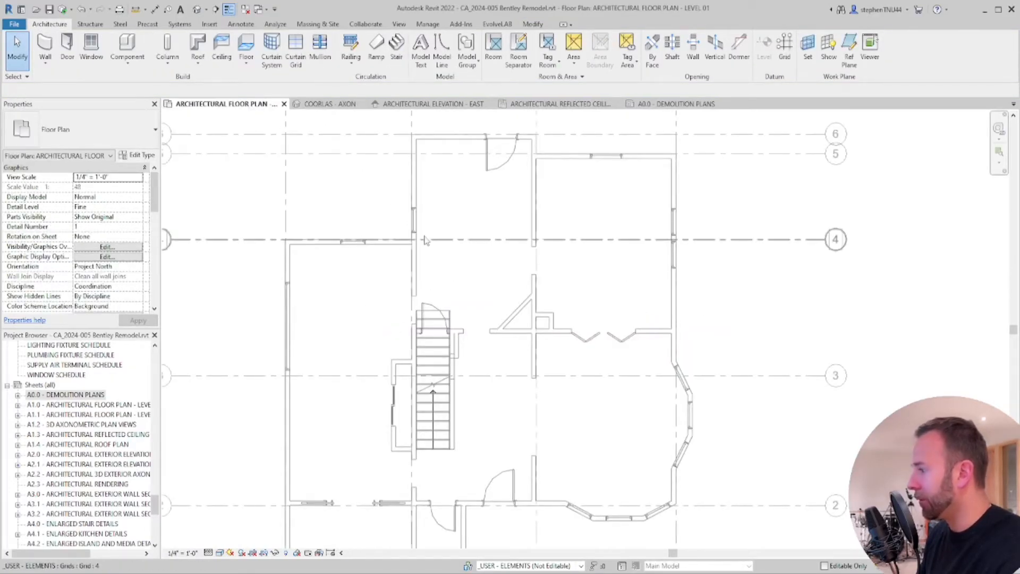
pyautogui.moveTo(555, 357); pyautogui.dragTo(591, 358, button='middle')
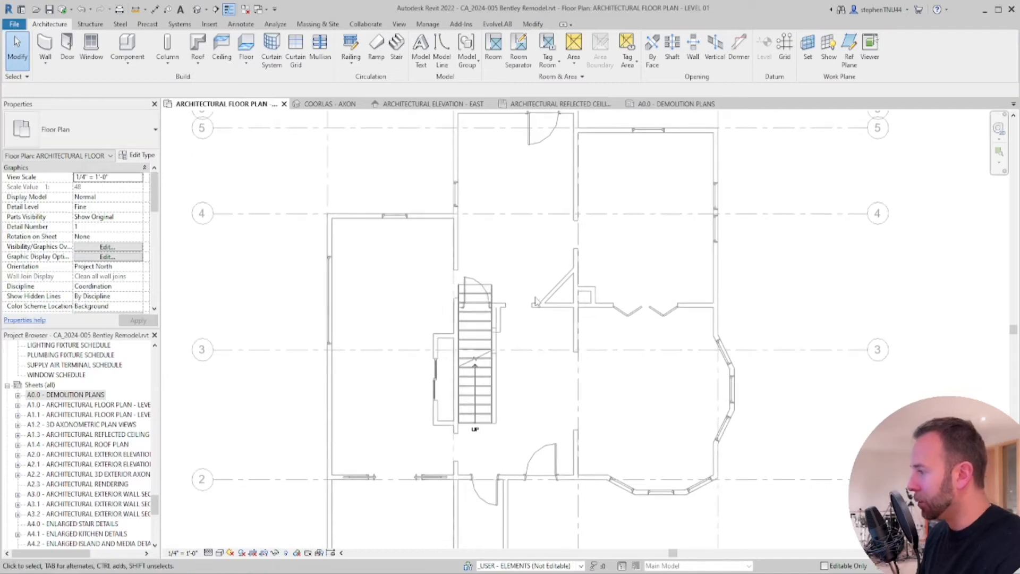
pyautogui.scroll(-1, 542, 362)
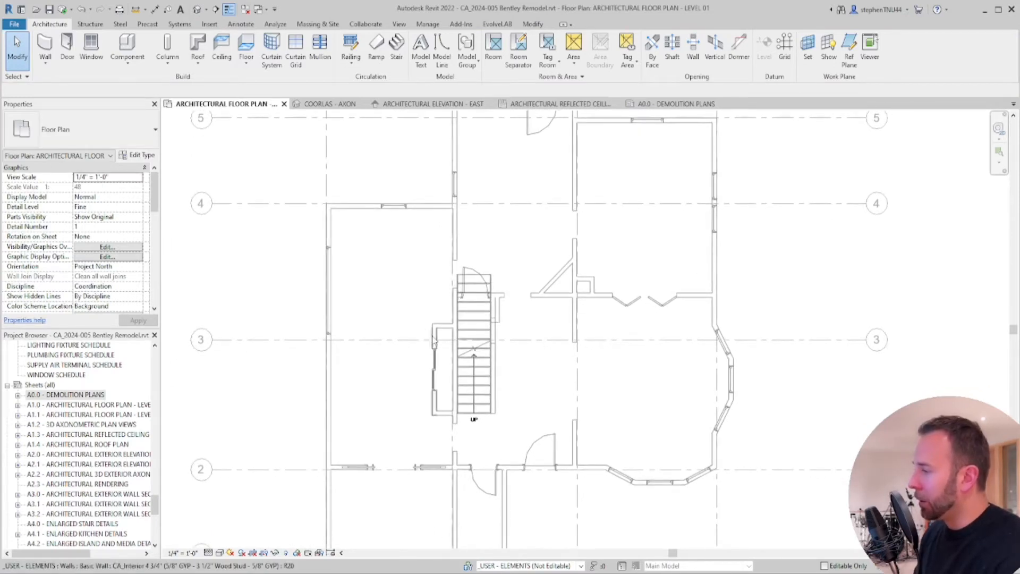
pyautogui.scroll(-2, 467, 362)
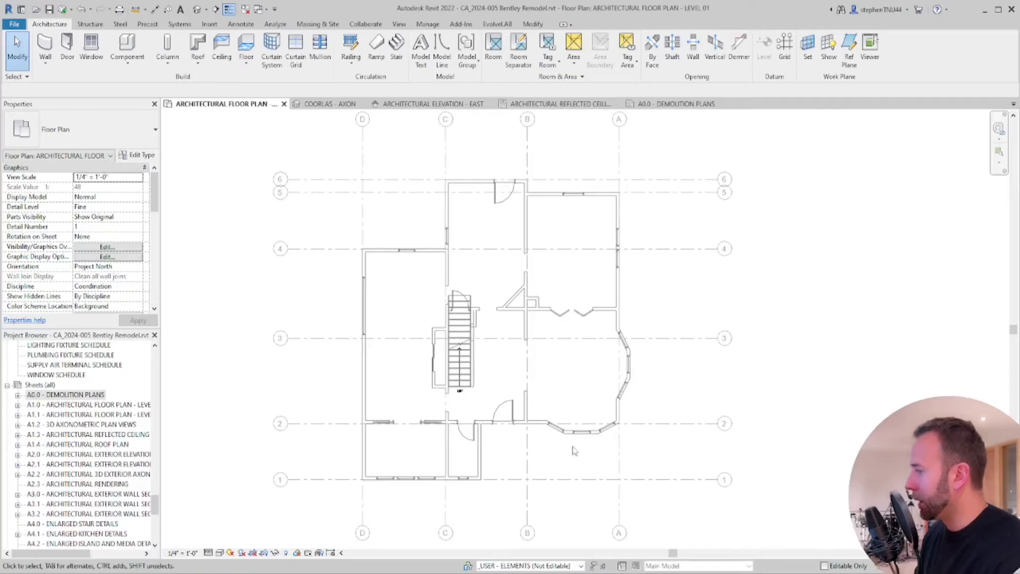
pyautogui.scroll(1, 551, 398)
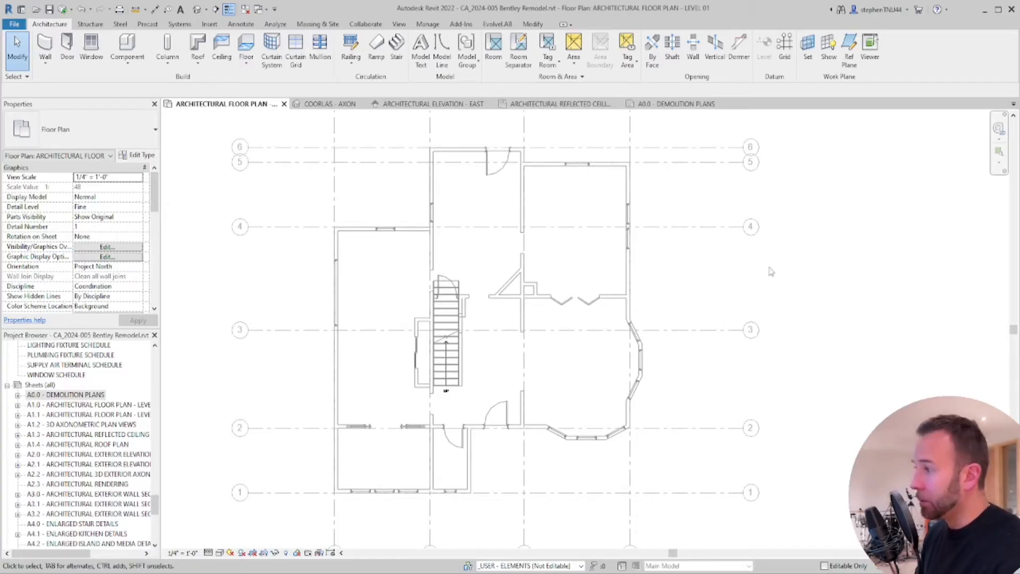
# On sheet A0.0 - Demolition Plans, shift the plan viewport sideways, clear of the Demolition Key Notes
pyautogui.click(680, 105)
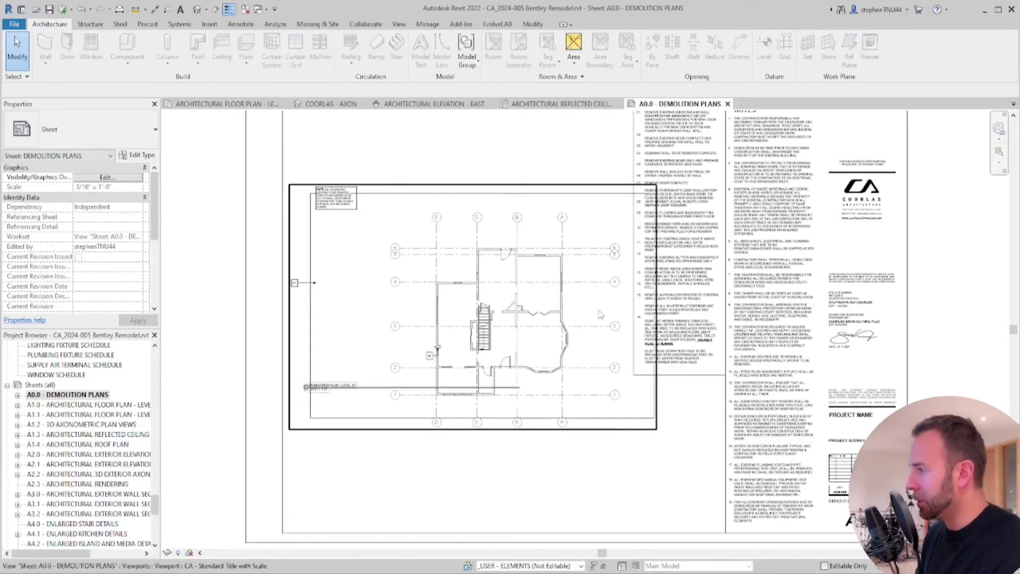
pyautogui.scroll(-1, 467, 313)
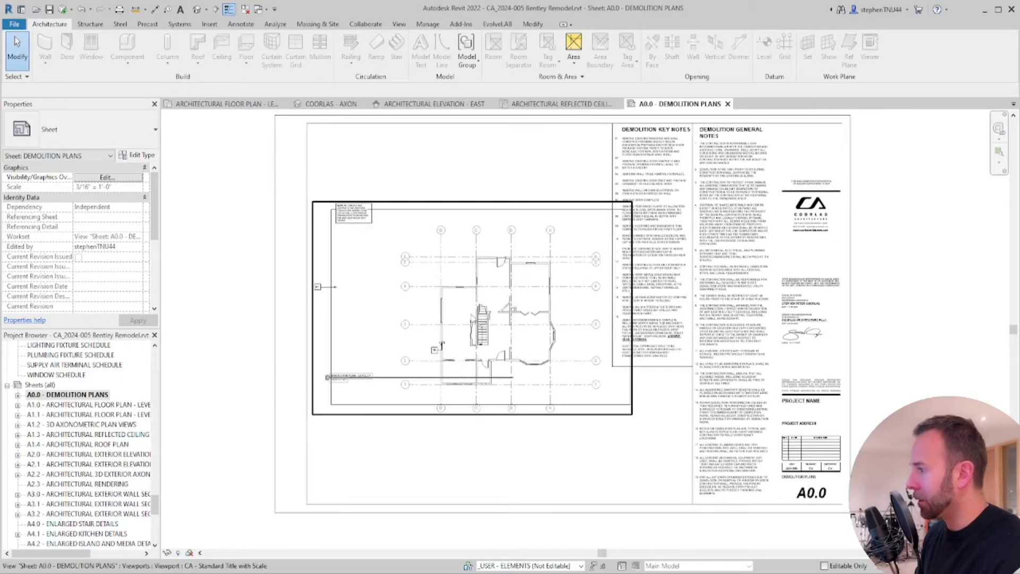
pyautogui.moveTo(506, 331); pyautogui.dragTo(471, 331)
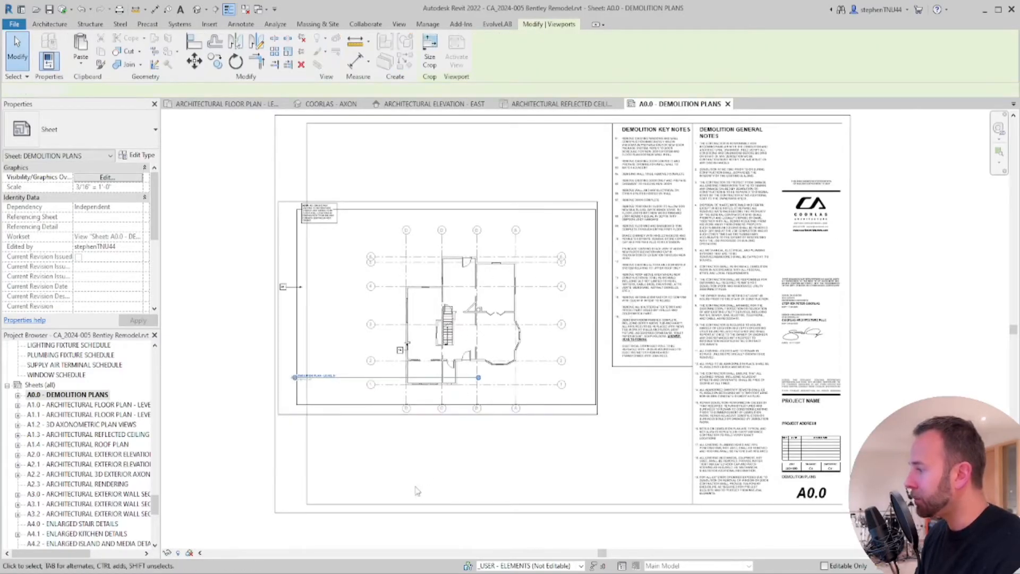
pyautogui.click(416, 490)
# Move the demolition plan's view title to just below its viewport and deselect it
pyautogui.click(335, 384)
pyautogui.moveTo(404, 436); pyautogui.dragTo(410, 427)
pyautogui.click(415, 449)
pyautogui.click(417, 427)
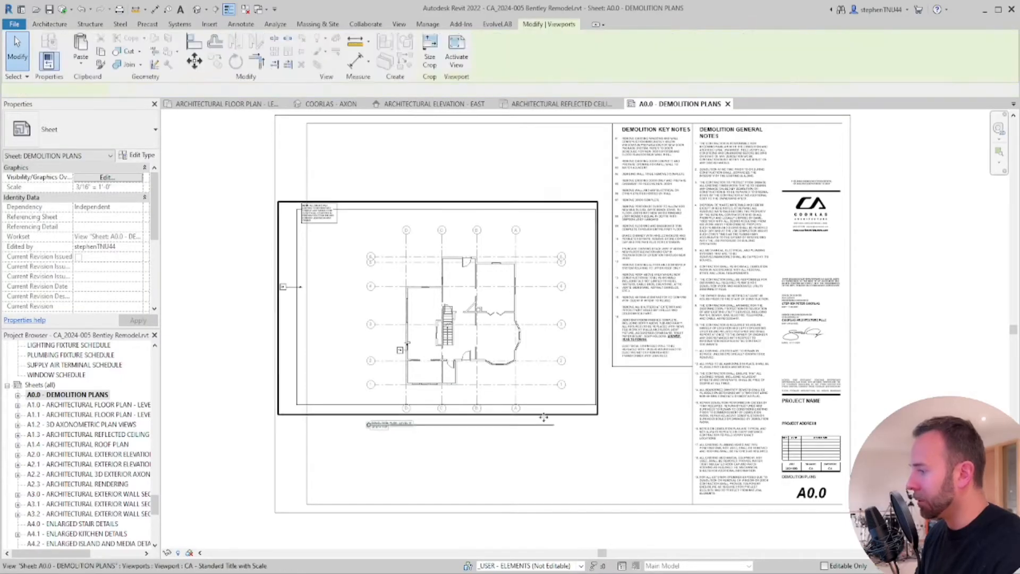
pyautogui.moveTo(566, 388); pyautogui.dragTo(566, 387)
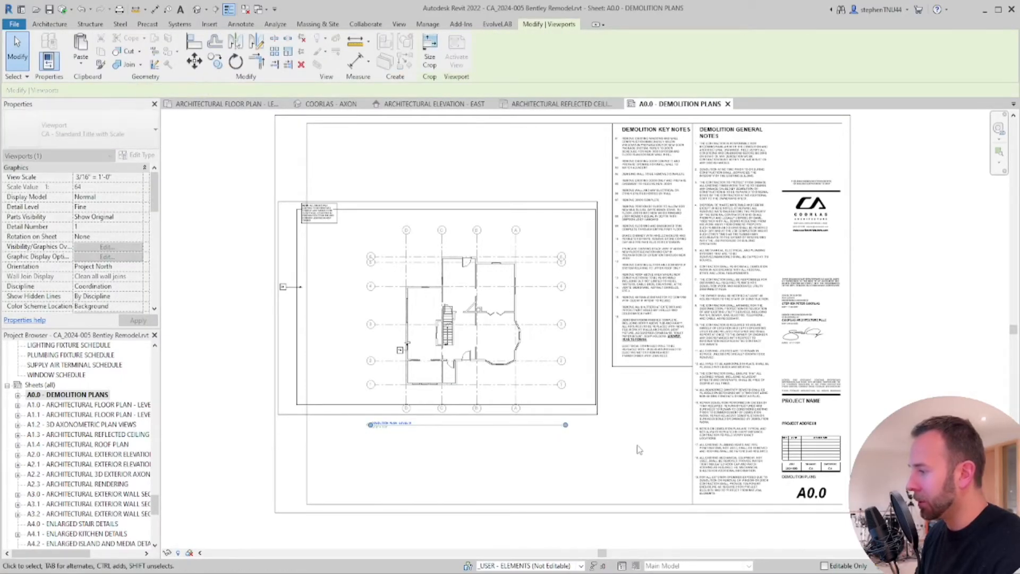
pyautogui.click(638, 449)
# Activate the demolition plan view and move the 01 key note tag into the house and the ceiling note inside the crop region
pyautogui.scroll(1, 343, 329)
pyautogui.doubleClick(318, 264)
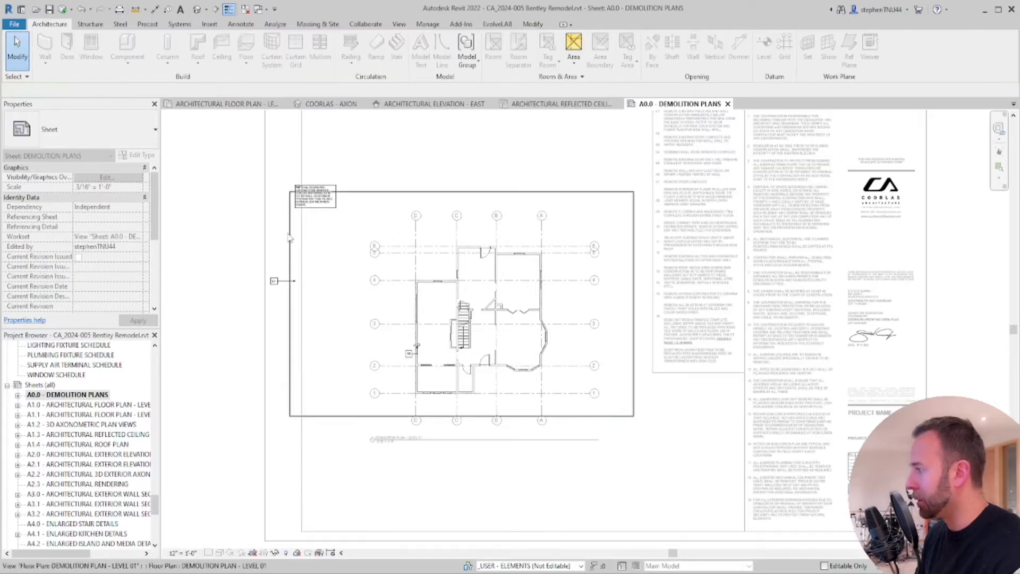
pyautogui.click(297, 279)
pyautogui.click(424, 297)
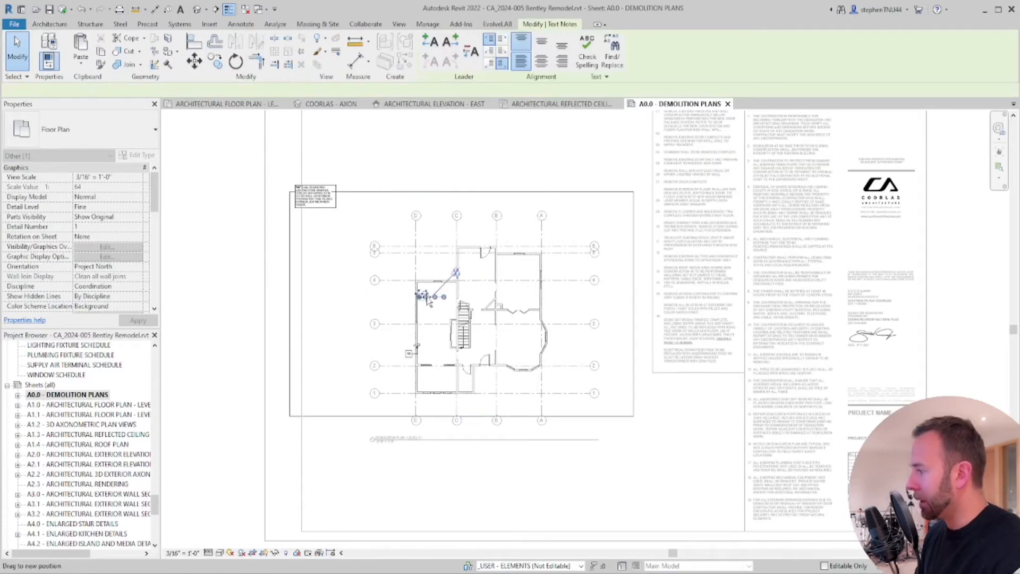
pyautogui.moveTo(319, 208); pyautogui.dragTo(386, 225)
pyautogui.click(523, 479)
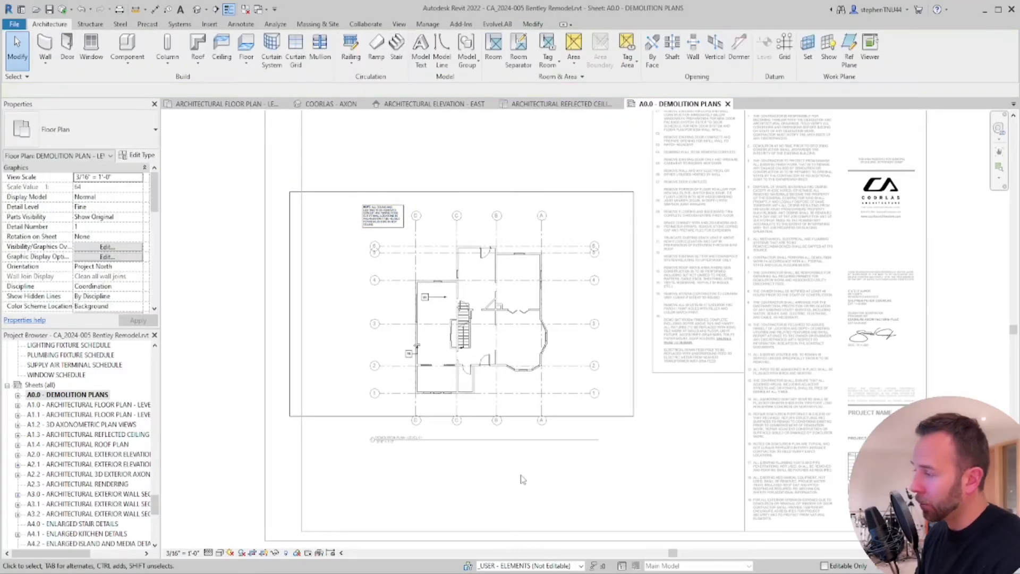
# Delete the 16 key note tag and the small filled region beside it on the grid D wall
pyautogui.scroll(5, 489, 460)
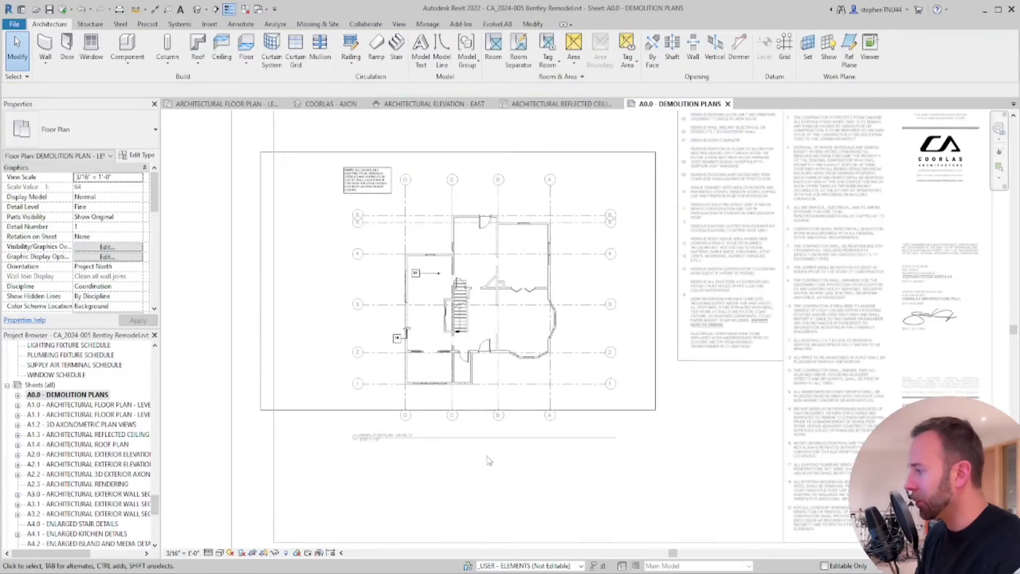
pyautogui.click(418, 345)
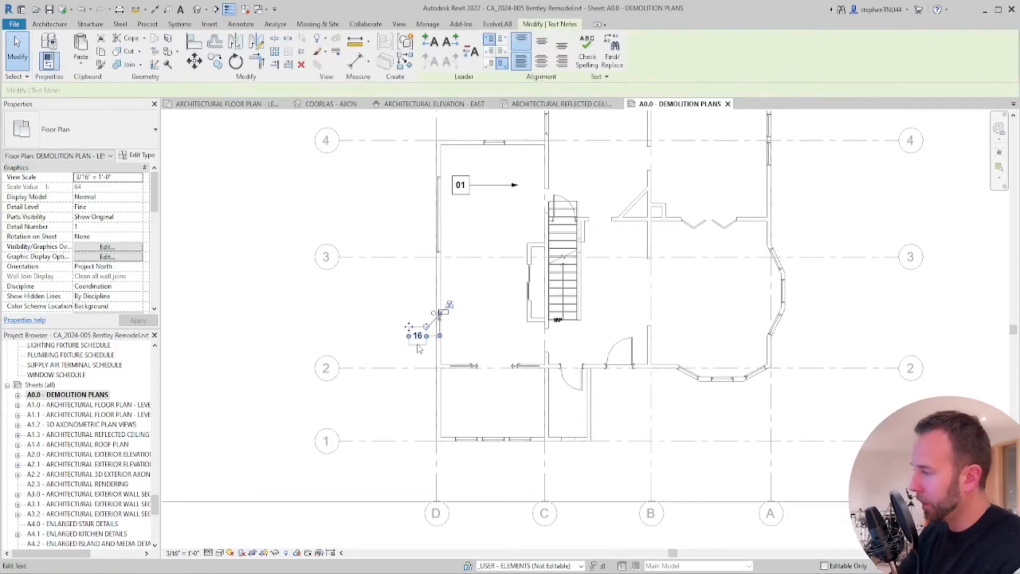
pyautogui.scroll(1, 436, 321)
pyautogui.press('Delete')
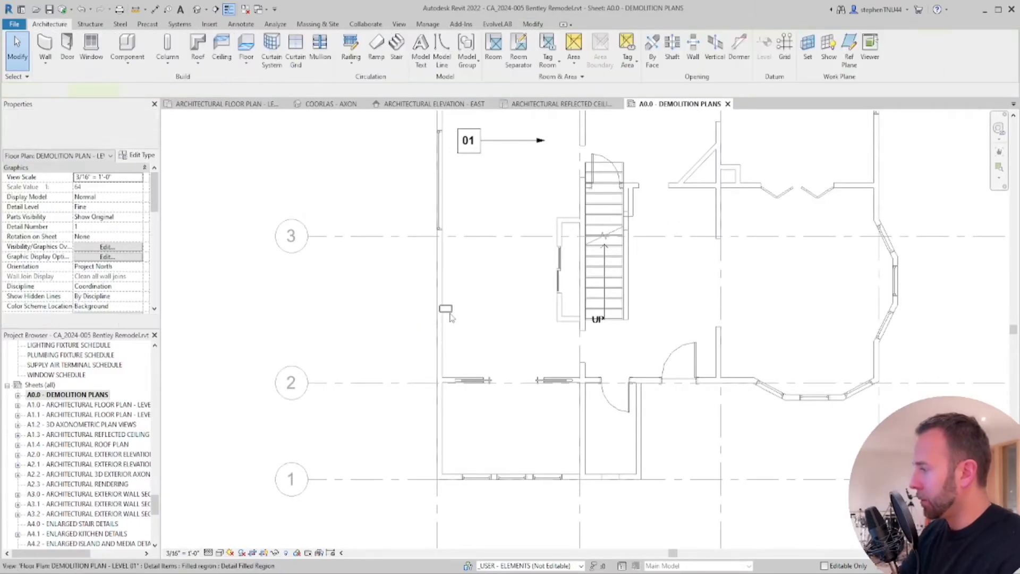
# Check the phase filter and phase settings of the demolition plan view
pyautogui.scroll(-4, 455, 313)
pyautogui.scroll(-2, 459, 309)
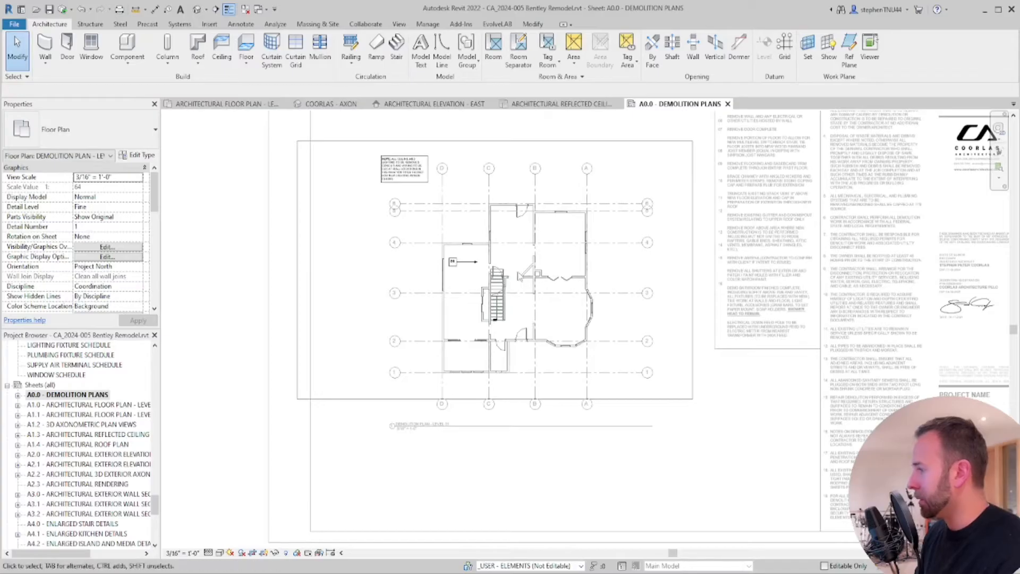
pyautogui.scroll(-5, 127, 227)
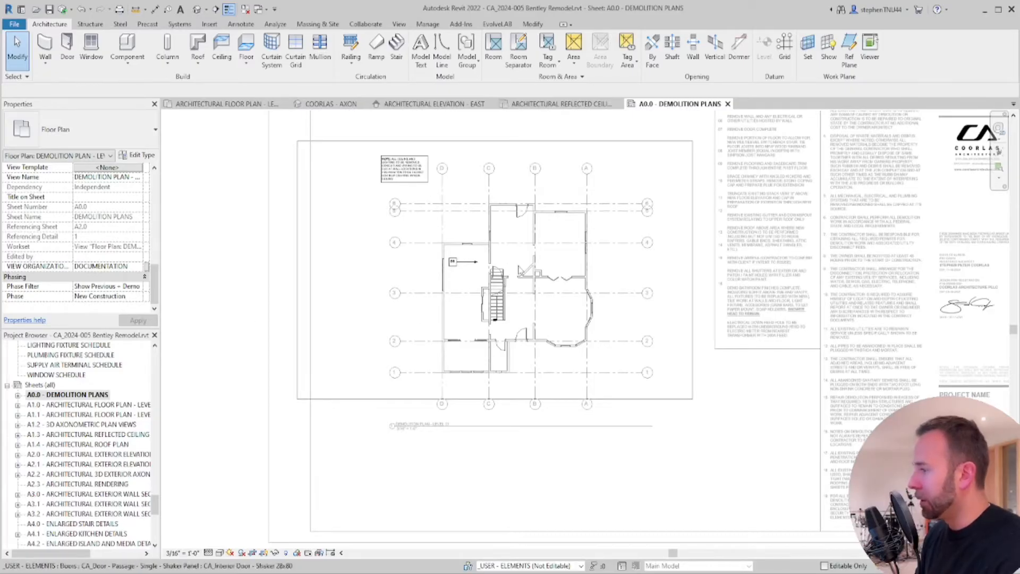
# Set the Phase Demolished of the diagonal interior wall near the stairs to New Construction
pyautogui.scroll(3, 540, 288)
pyautogui.click(541, 284)
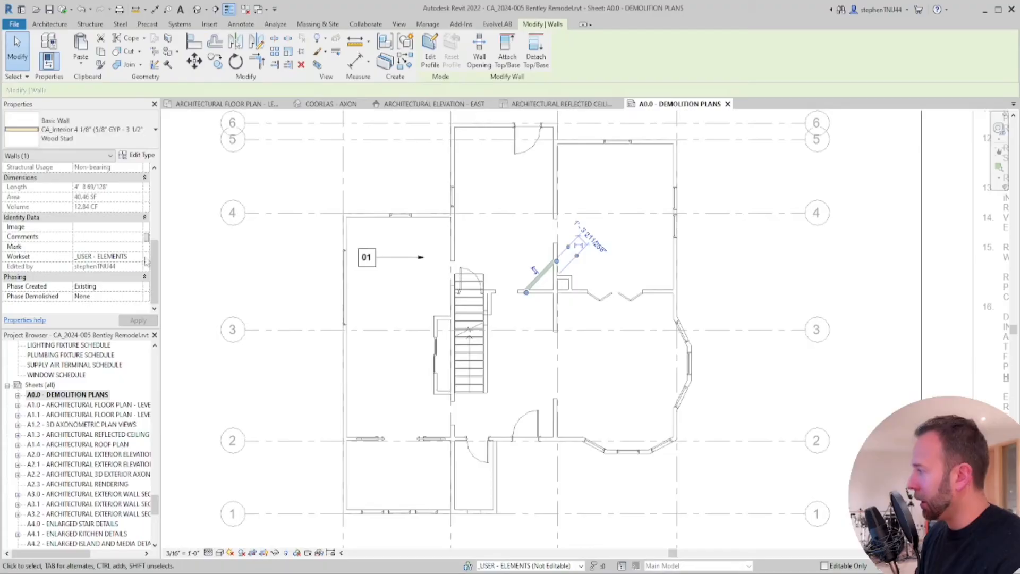
pyautogui.click(141, 298)
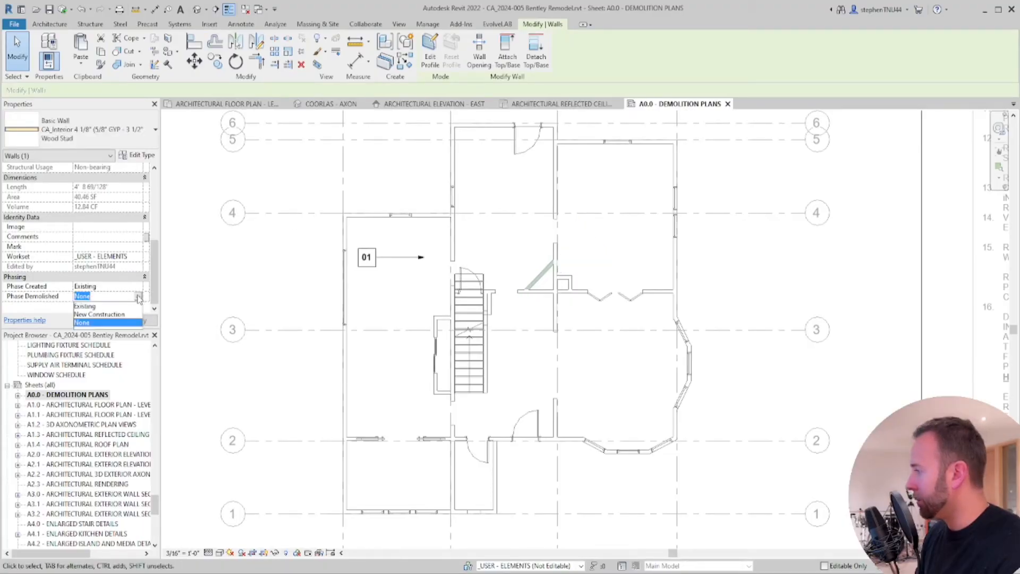
pyautogui.click(122, 321)
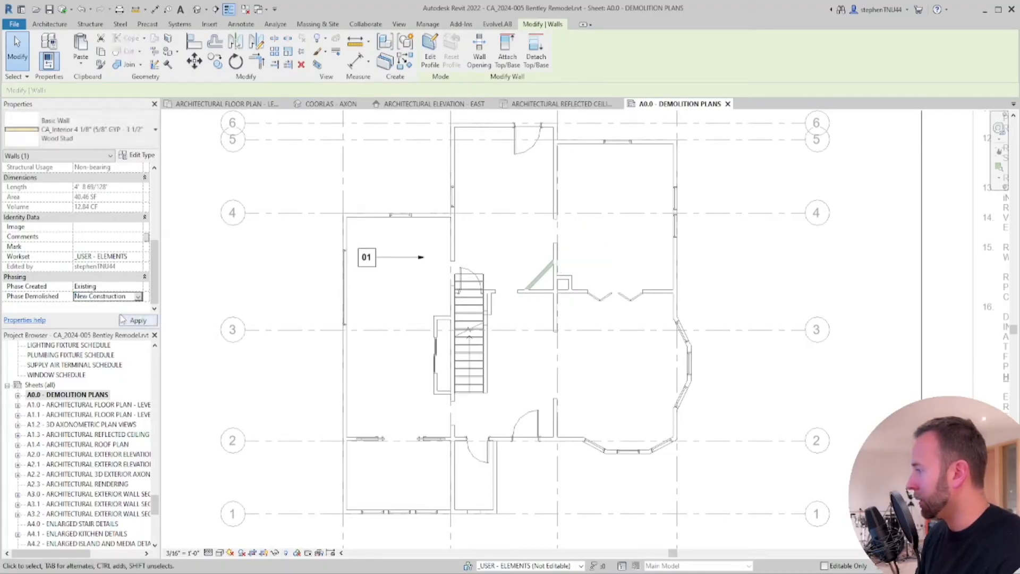
pyautogui.click(544, 284)
pyautogui.scroll(3, 546, 281)
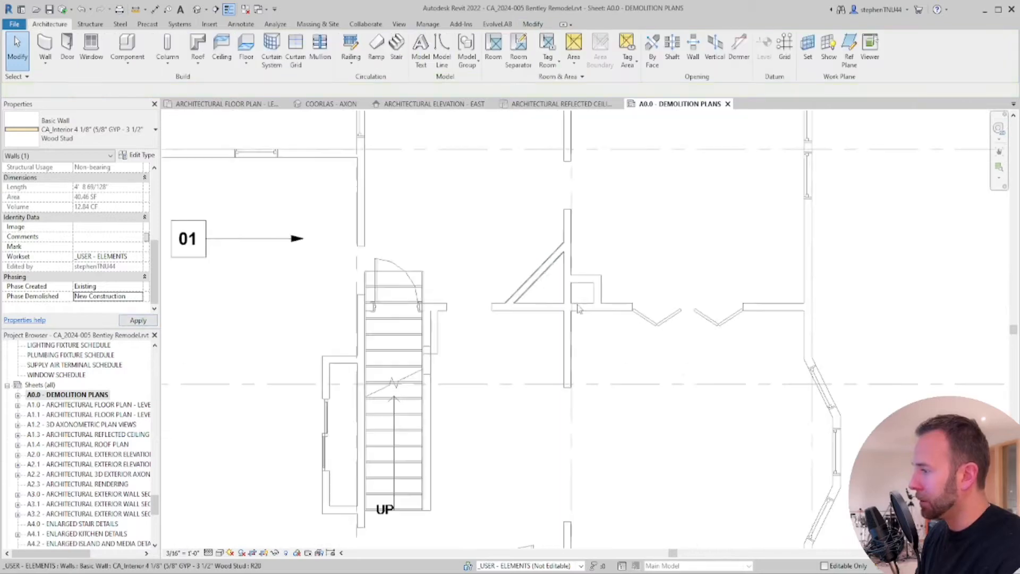
# Move the 01 key note tag beside the demolished diagonal wall near the stairs
pyautogui.scroll(-2, 547, 297)
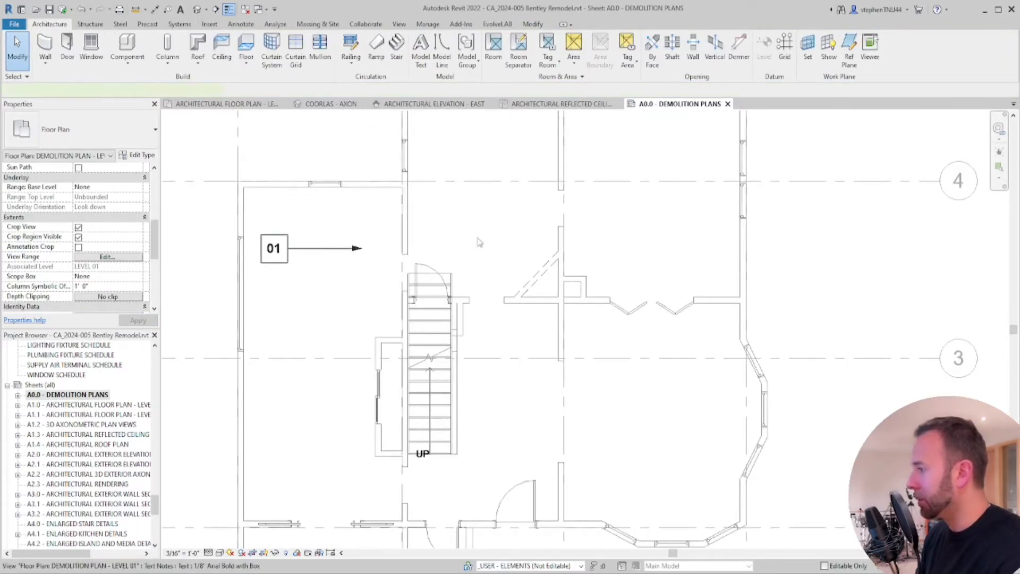
pyautogui.moveTo(260, 242); pyautogui.dragTo(479, 242)
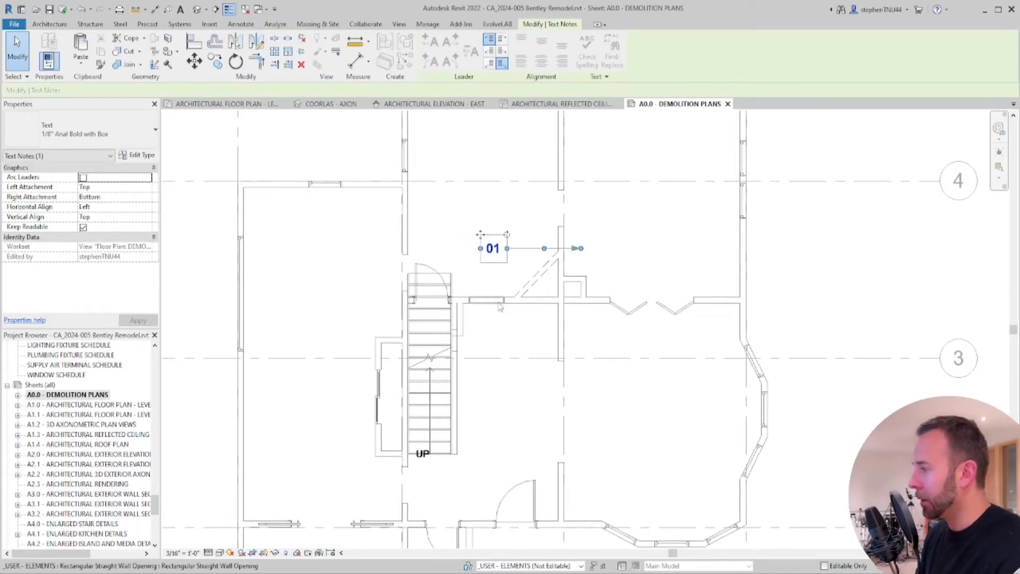
pyautogui.scroll(-5, 500, 307)
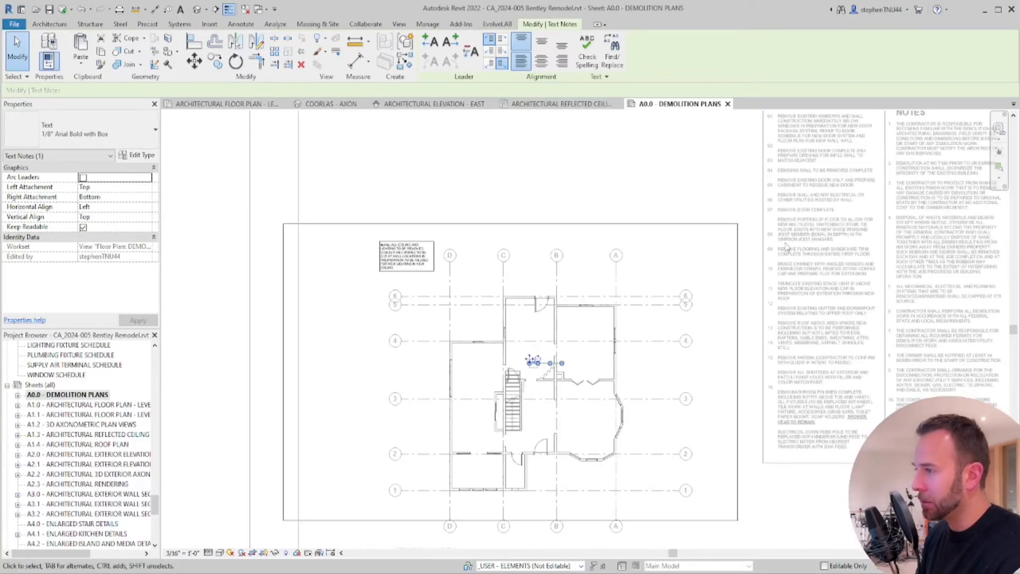
pyautogui.scroll(-2, 787, 246)
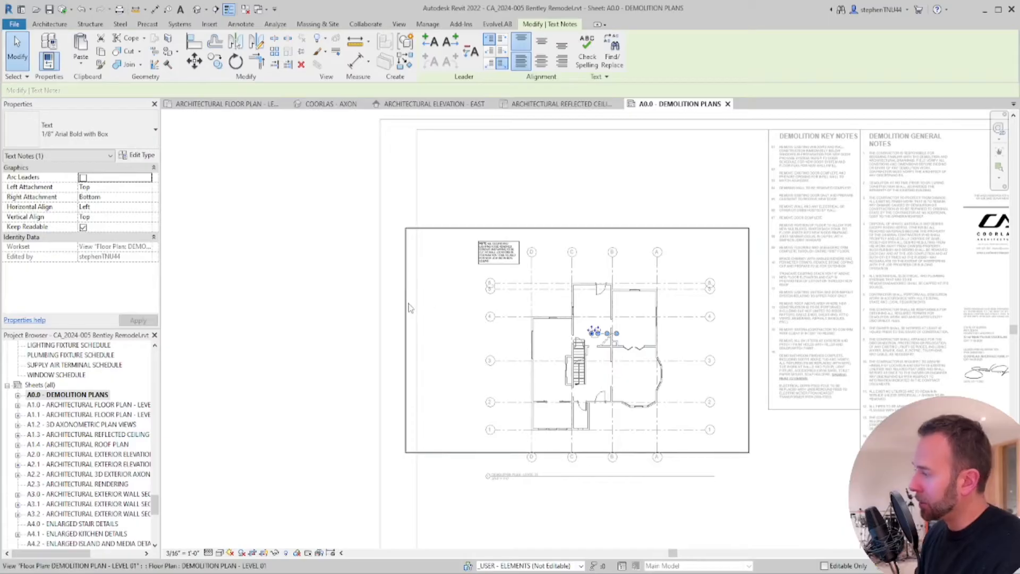
# Tighten the demolition plan's crop region around the house by pulling in both sides and the upper edge
pyautogui.click(406, 334)
pyautogui.scroll(1, 405, 338)
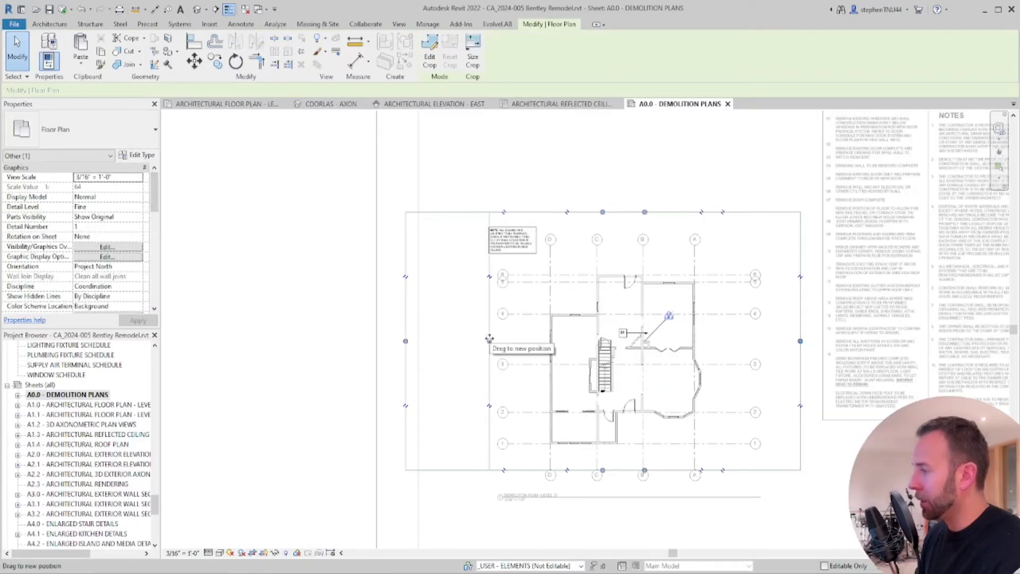
pyautogui.moveTo(489, 339); pyautogui.dragTo(745, 343)
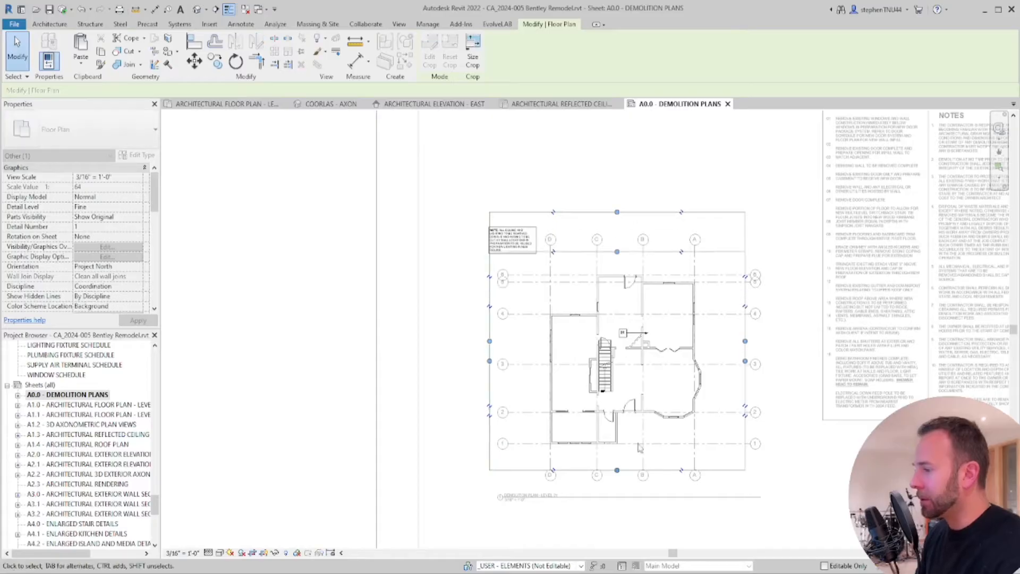
pyautogui.scroll(1, 493, 364)
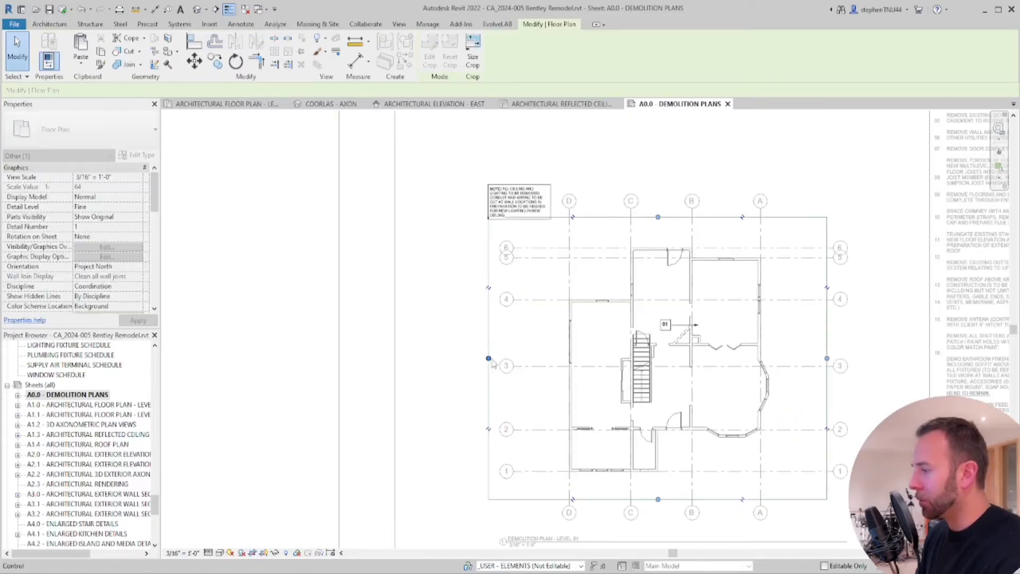
pyautogui.moveTo(492, 362); pyautogui.dragTo(524, 358)
pyautogui.moveTo(826, 359); pyautogui.dragTo(814, 359)
pyautogui.click(882, 293)
# Add elbows at both ends of grid line 6 to offset its bubbles from those of grid 5
pyautogui.click(829, 248)
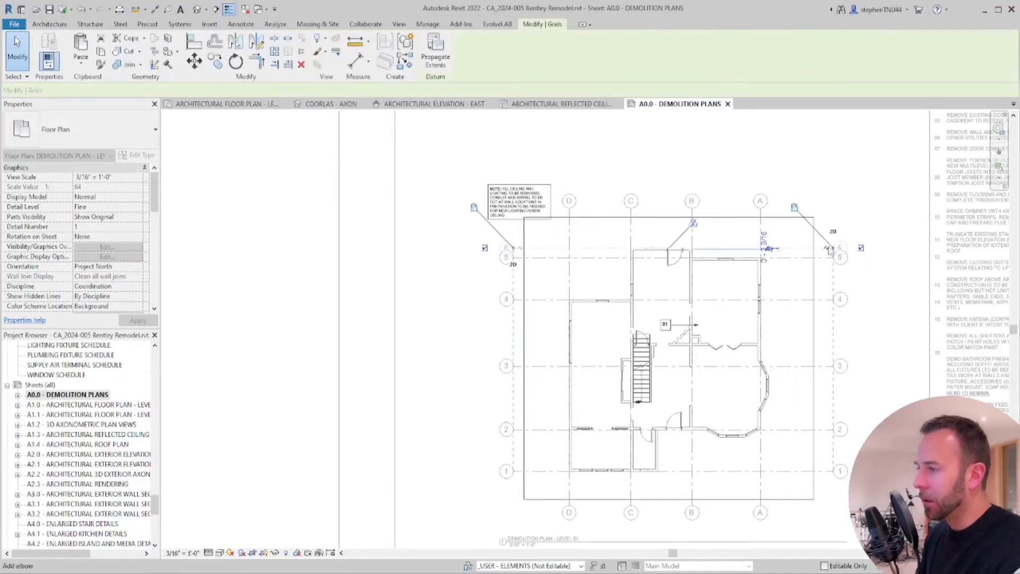
pyautogui.scroll(1, 829, 249)
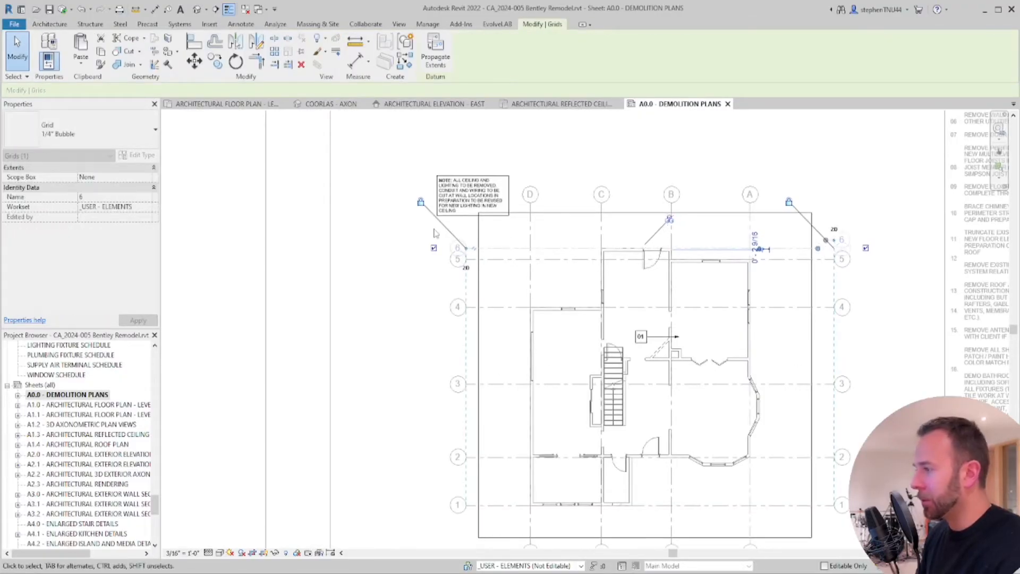
pyautogui.scroll(1, 471, 249)
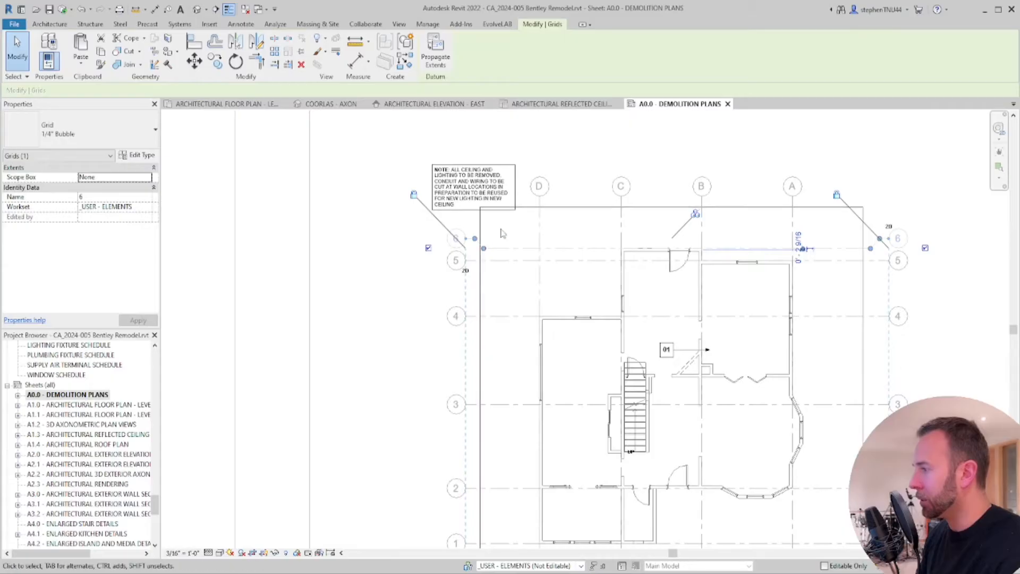
pyautogui.scroll(-4, 502, 234)
pyautogui.click(419, 289)
pyautogui.scroll(2, 480, 212)
pyautogui.scroll(3, 481, 212)
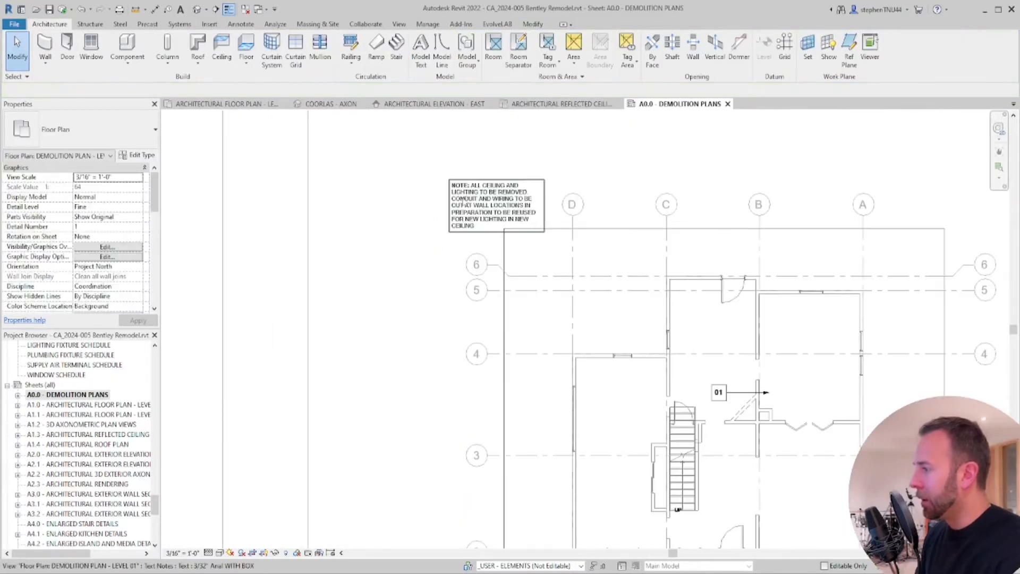
pyautogui.scroll(-7, 451, 234)
pyautogui.scroll(5, 548, 348)
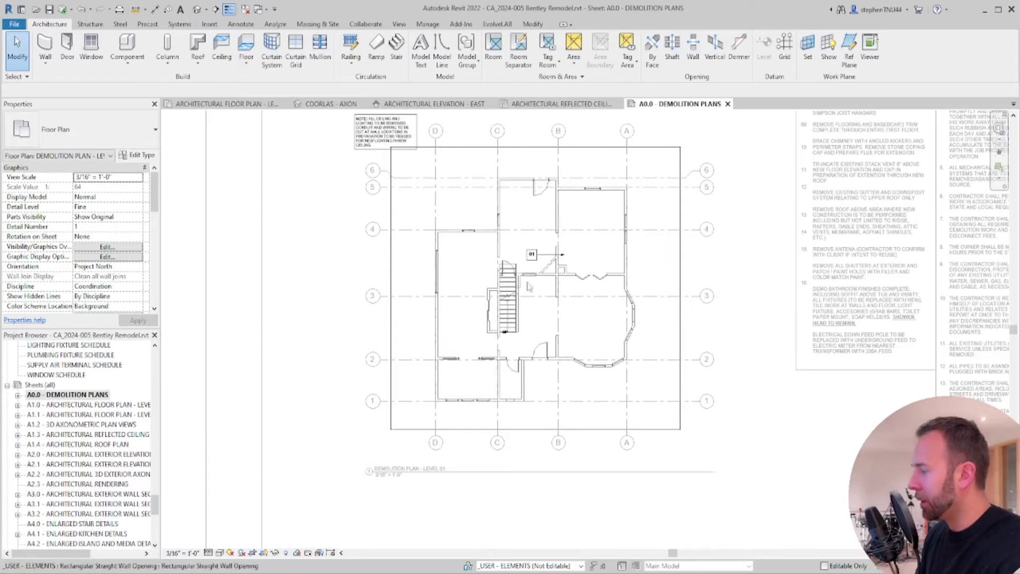
# Switch from the demolition sheet to the Level 01 architectural floor plan
pyautogui.scroll(3, 542, 289)
pyautogui.moveTo(389, 271); pyautogui.dragTo(401, 333, button='middle')
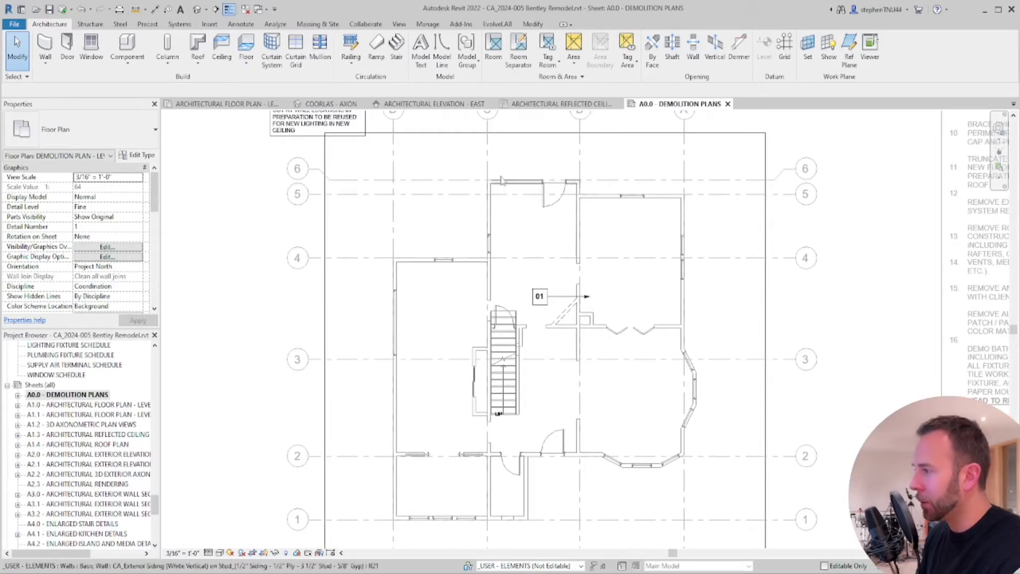
pyautogui.scroll(5, 433, 177)
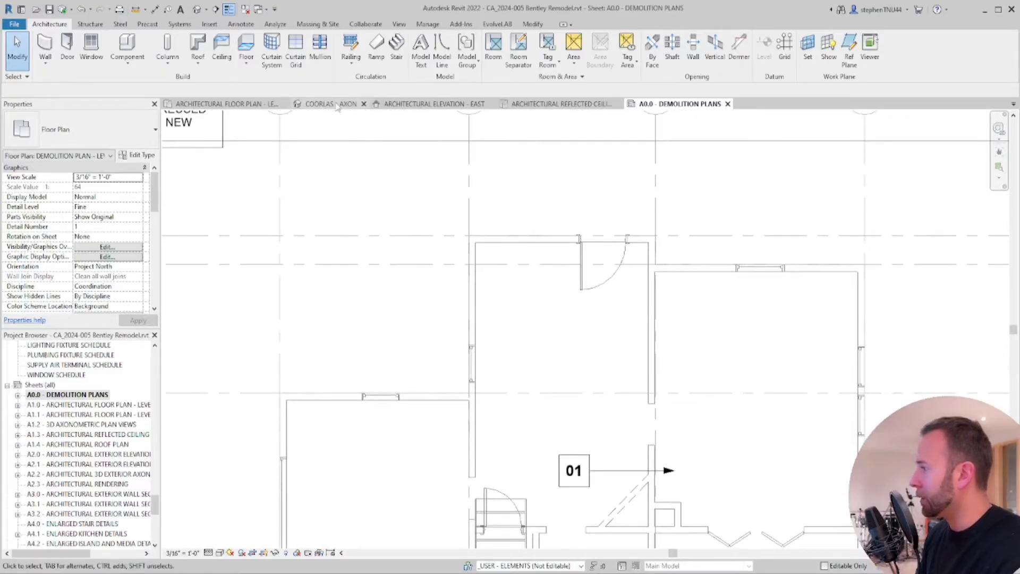
pyautogui.click(234, 104)
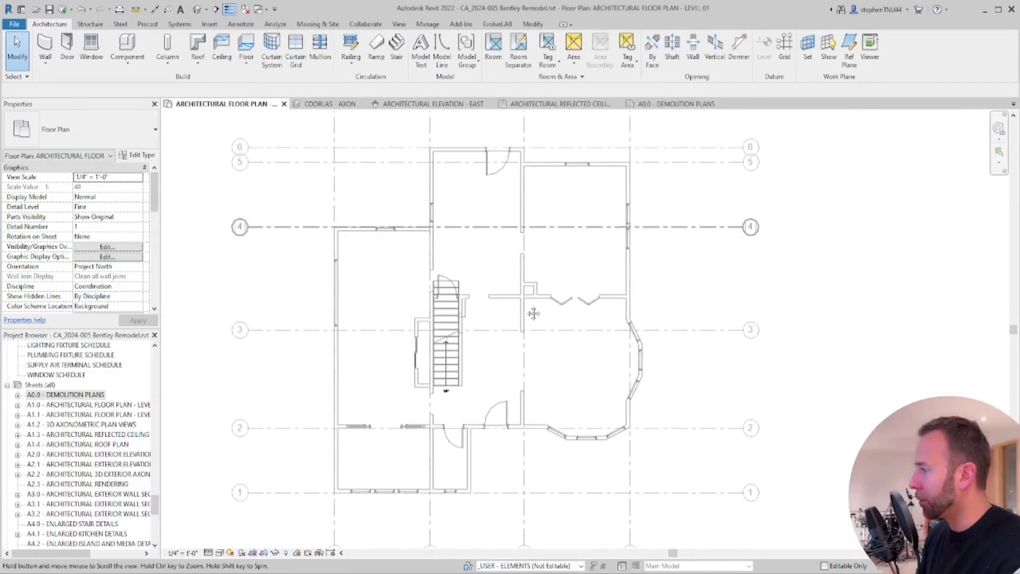
pyautogui.scroll(2, 512, 270)
pyautogui.scroll(1, 511, 270)
# Place a CA_Window - Fixed 24" x 72" - Black window in the exterior wall along grid 6, beside the door
pyautogui.click(91, 53)
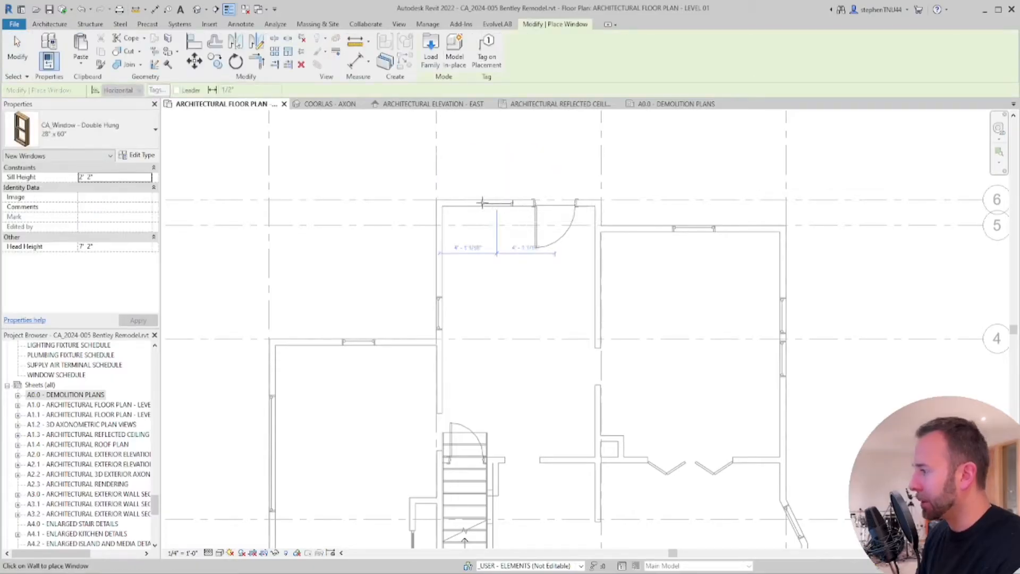
pyautogui.click(134, 133)
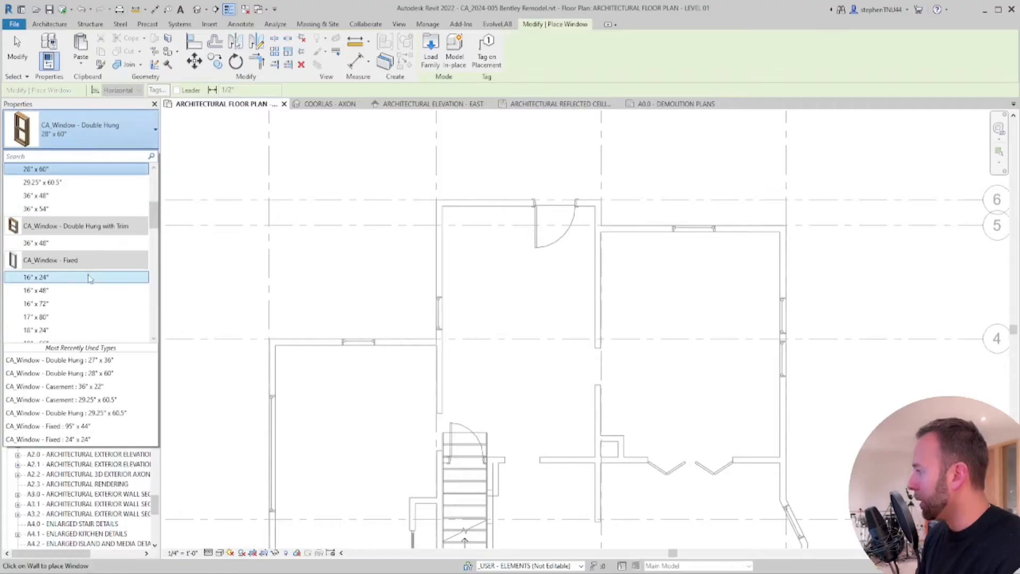
pyautogui.scroll(-1, 84, 311)
pyautogui.scroll(-2, 84, 310)
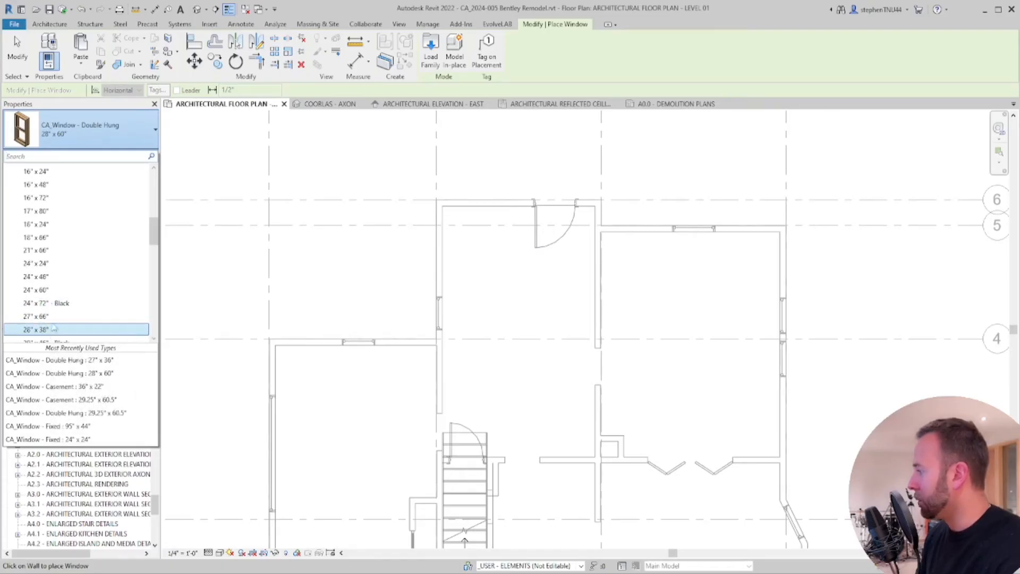
pyautogui.click(52, 330)
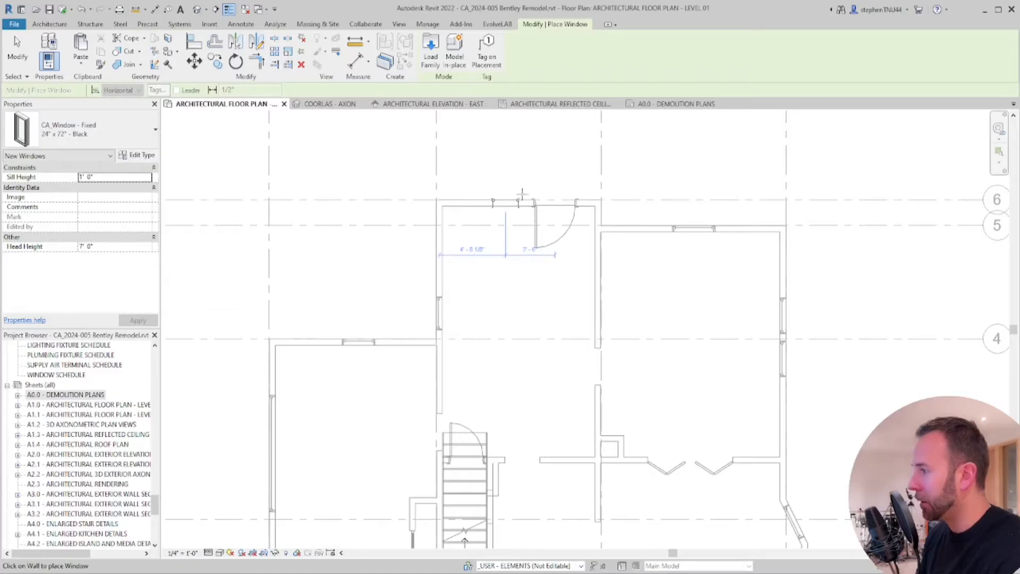
pyautogui.click(506, 201)
pyautogui.scroll(2, 526, 208)
pyautogui.press('Escape')
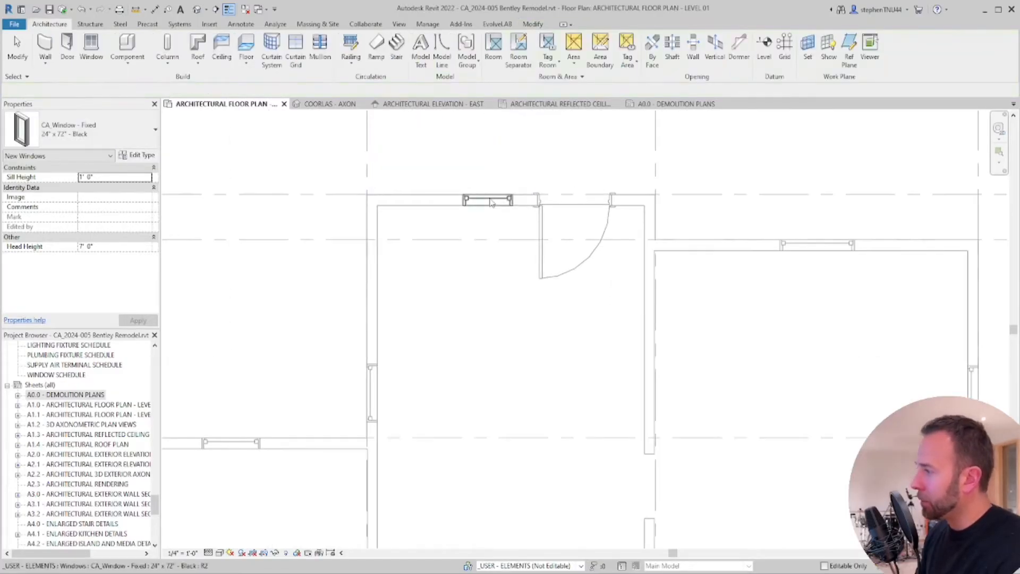
# In the new fixed window's type properties, set the Sash Material to CA_Window Trim(Dark)
pyautogui.click(492, 203)
pyautogui.click(136, 156)
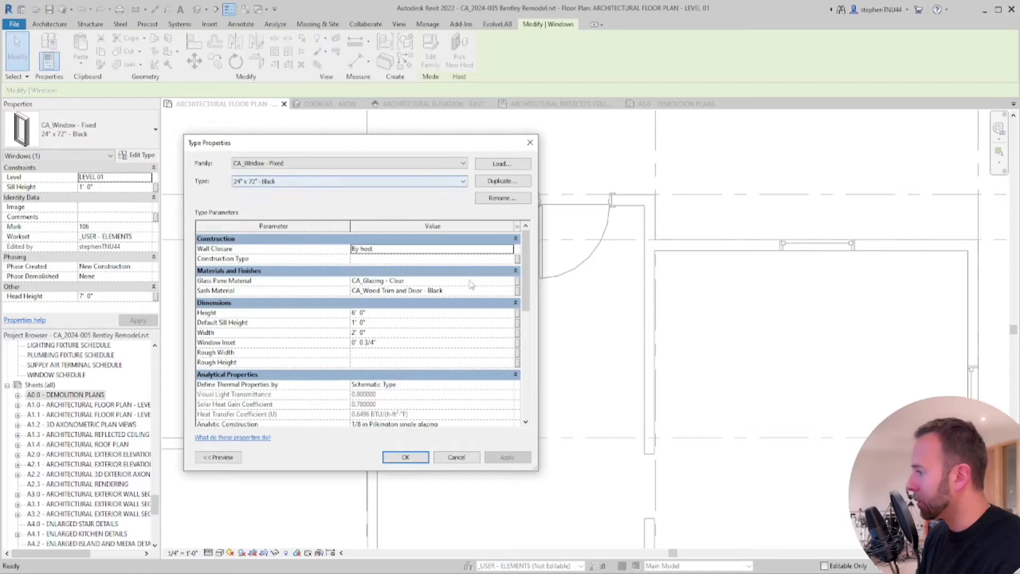
pyautogui.click(508, 291)
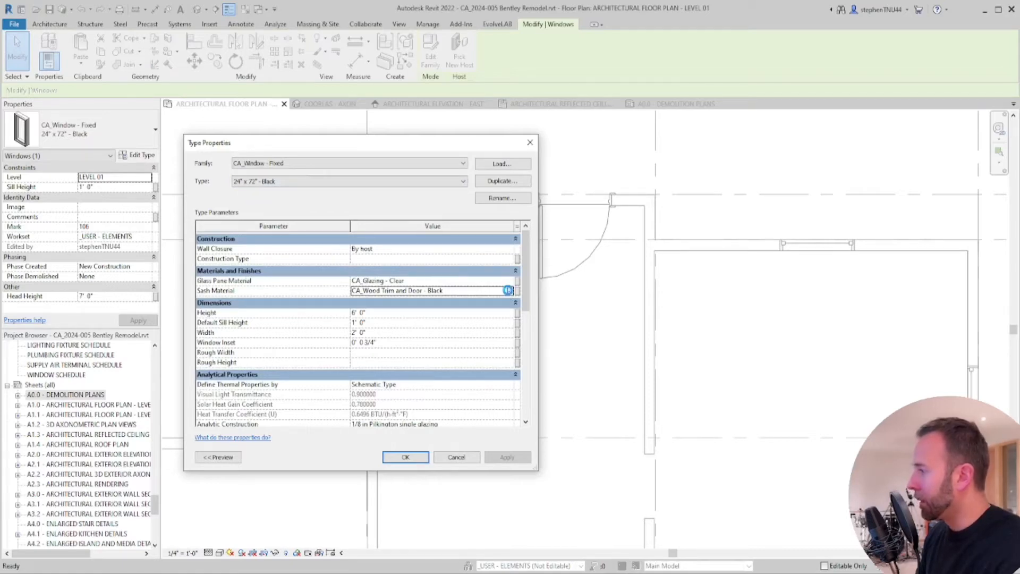
pyautogui.click(508, 290)
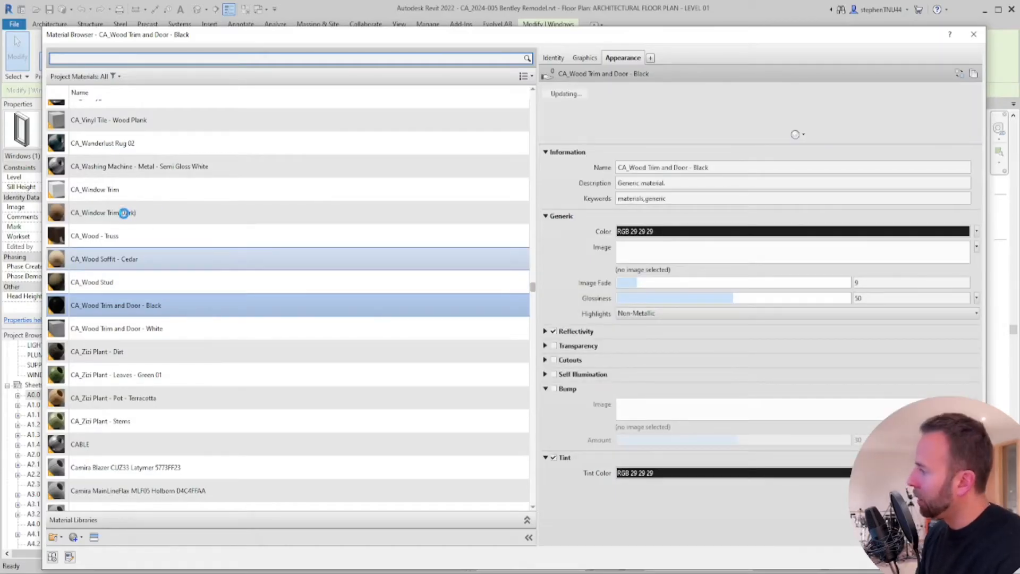
pyautogui.click(163, 217)
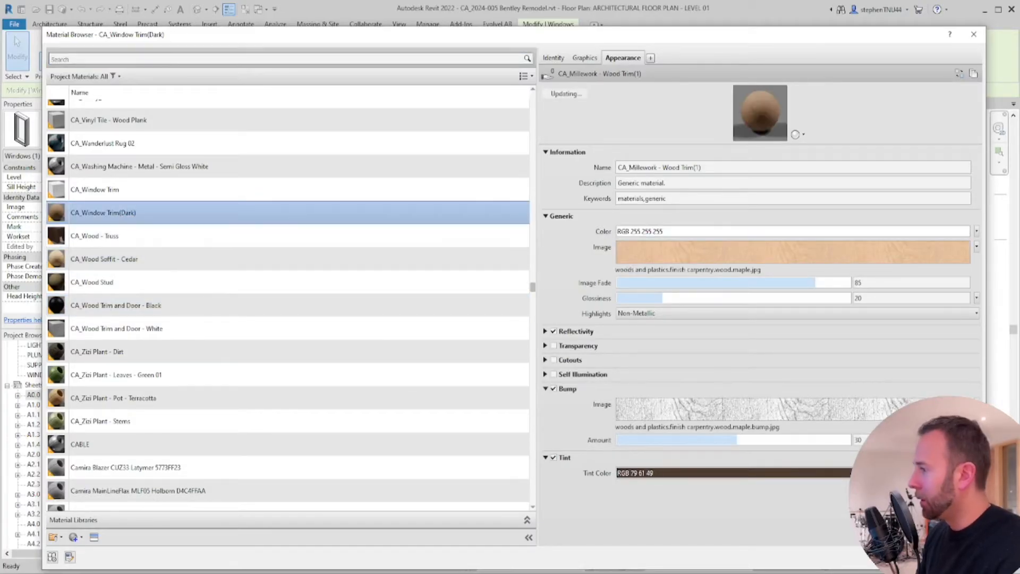
pyautogui.click(877, 557)
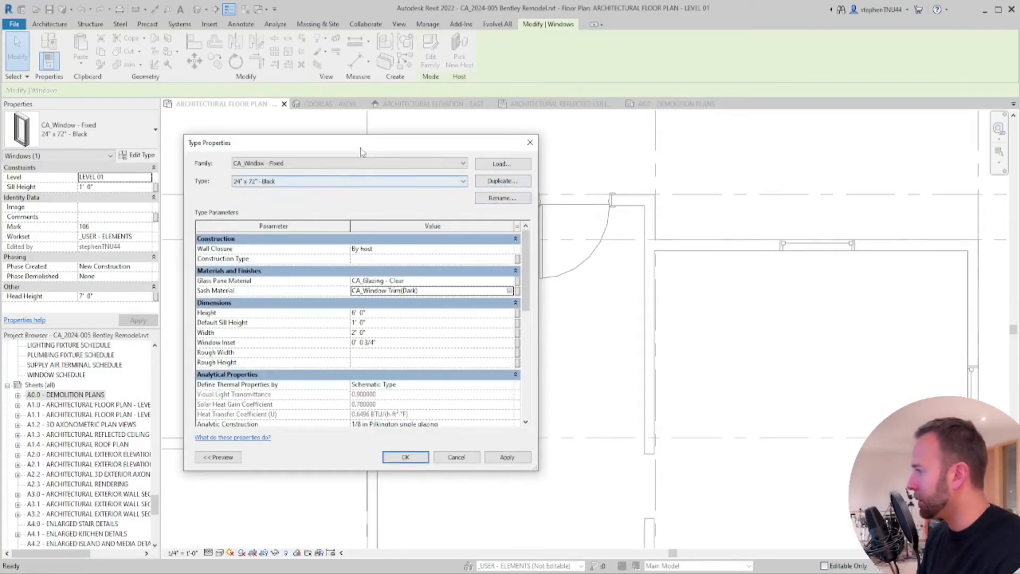
# Duplicate the fixed window type under the name 36" x 84" - Wood Trim
pyautogui.click(496, 181)
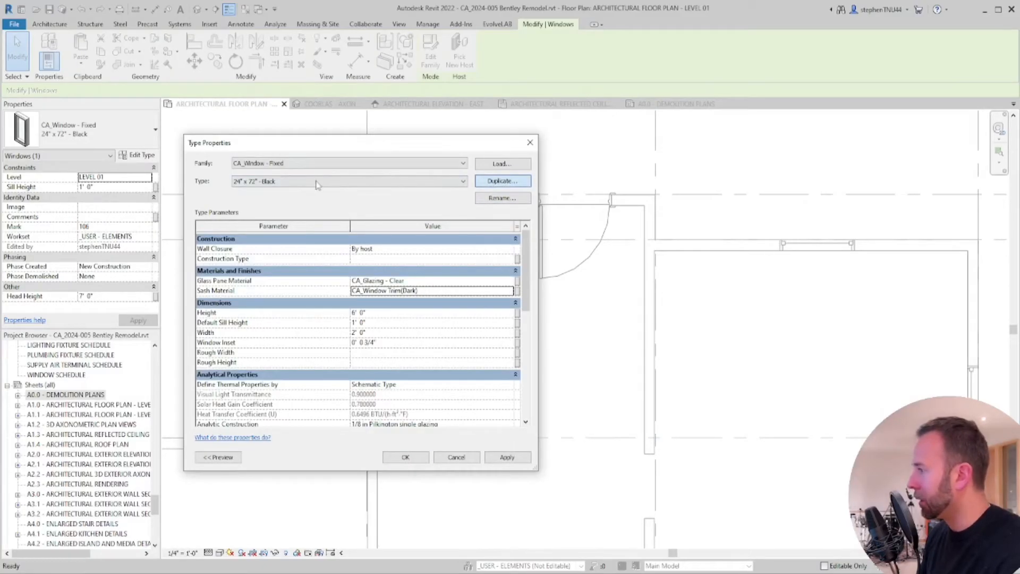
pyautogui.moveTo(374, 224); pyautogui.dragTo(351, 222)
pyautogui.press('BackSpace')
pyautogui.press('BackSpace')
pyautogui.press('BackSpace')
pyautogui.press('BackSpace')
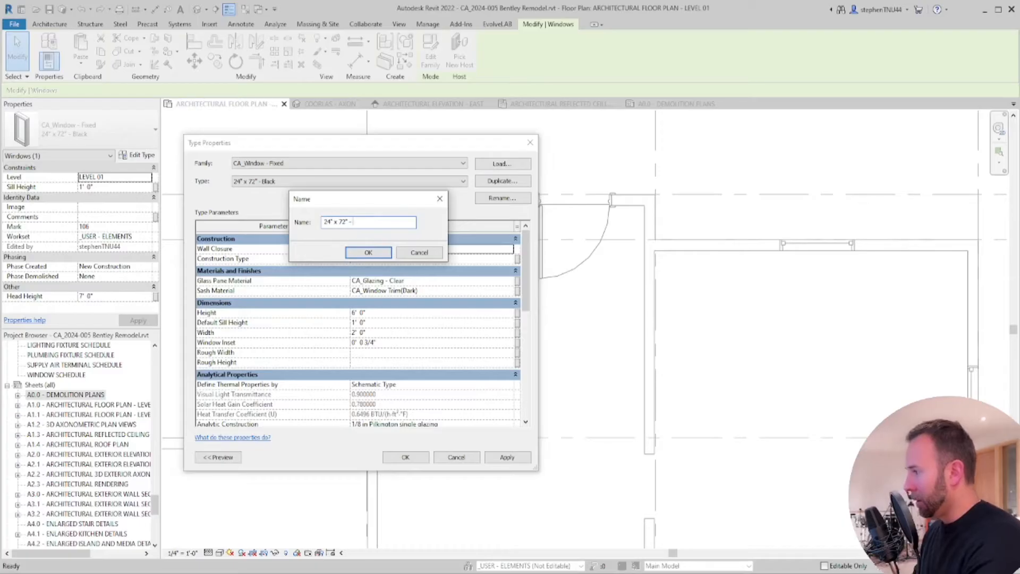
pyautogui.write('- a000')
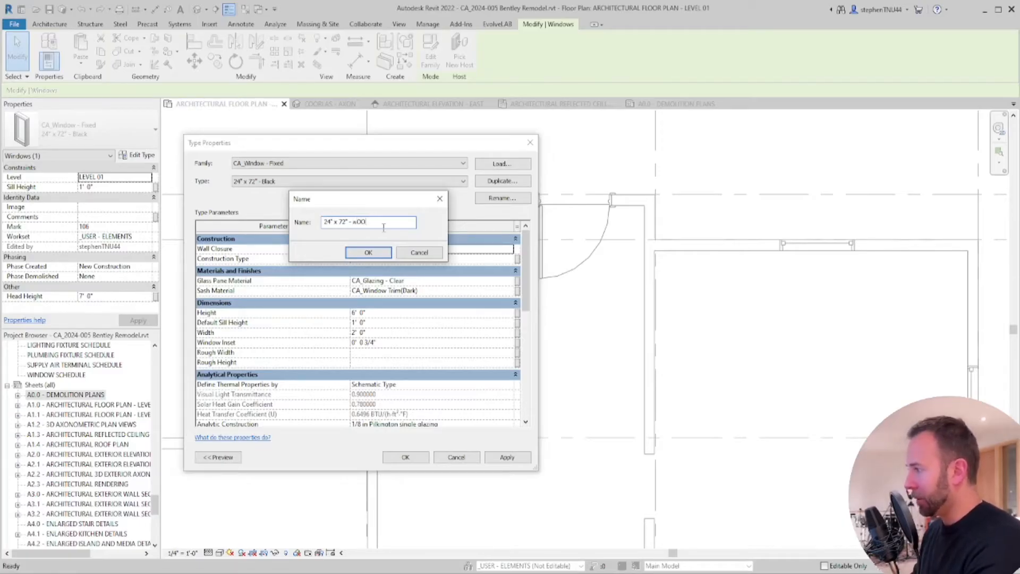
pyautogui.write('Wood Trim')
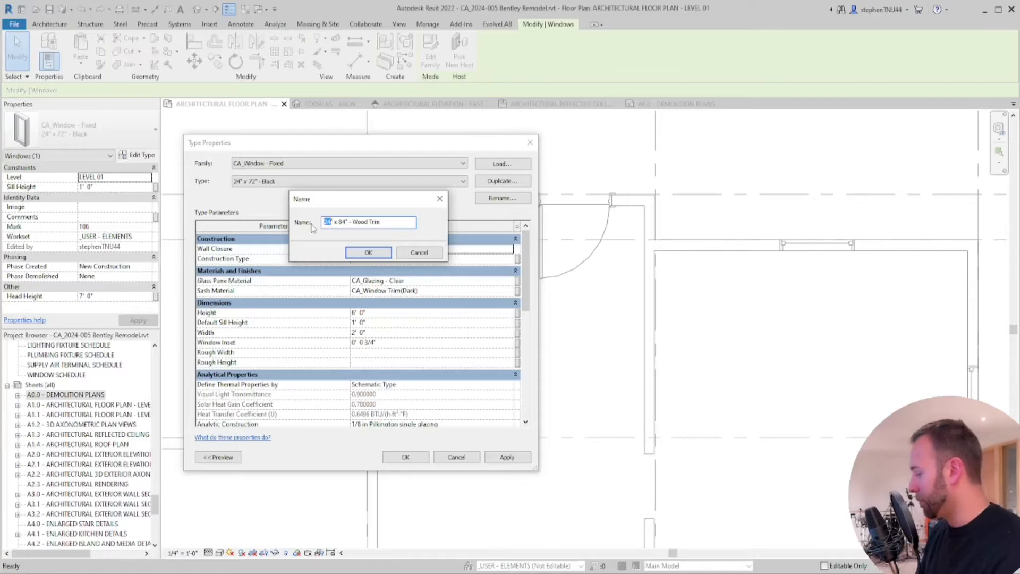
pyautogui.write('36')
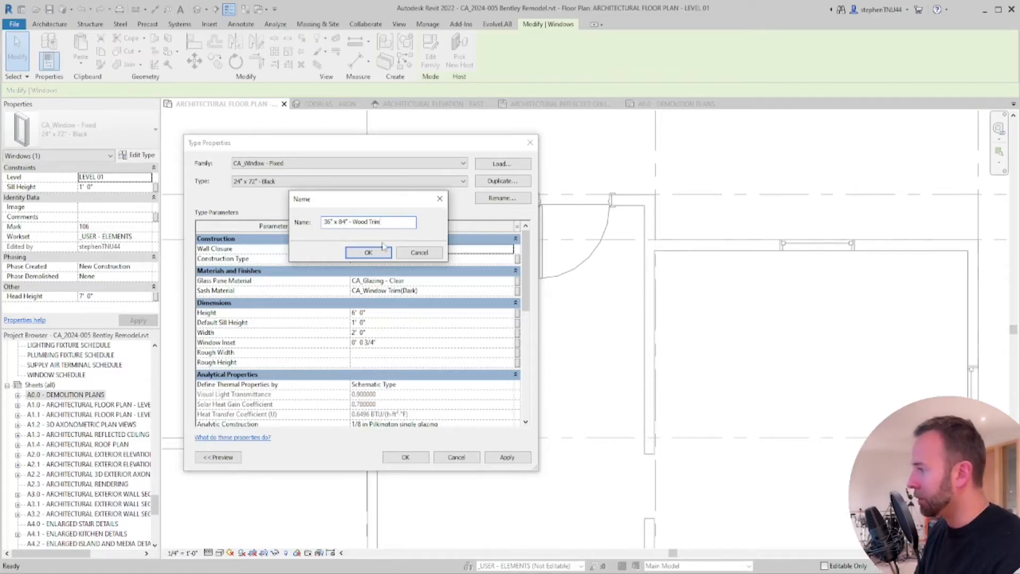
pyautogui.click(378, 252)
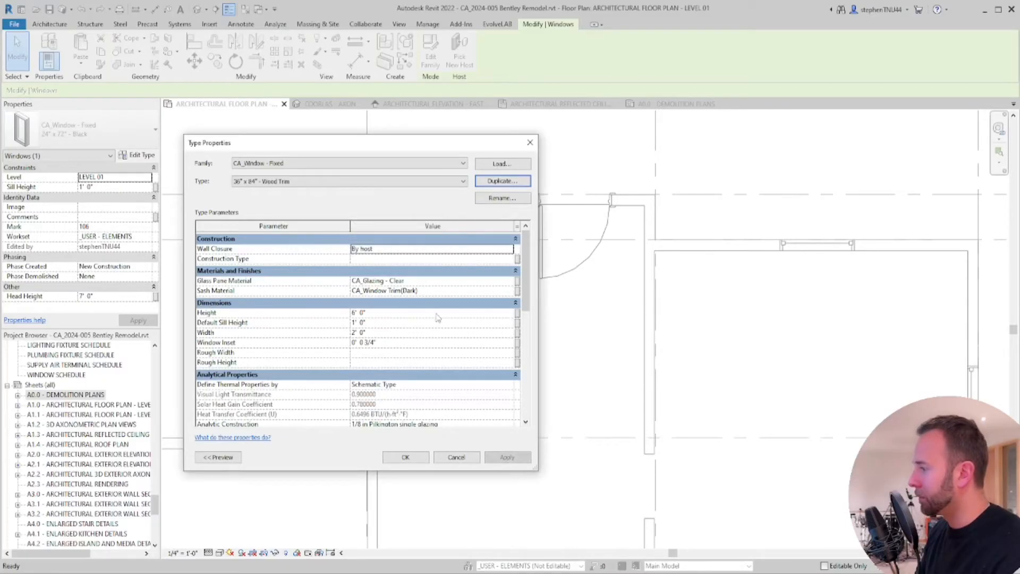
# Set the duplicated window type's Height to 7' 0", Default Sill Height to 0' 0" and Width to 3' 0"
pyautogui.click(409, 312)
pyautogui.write('7')
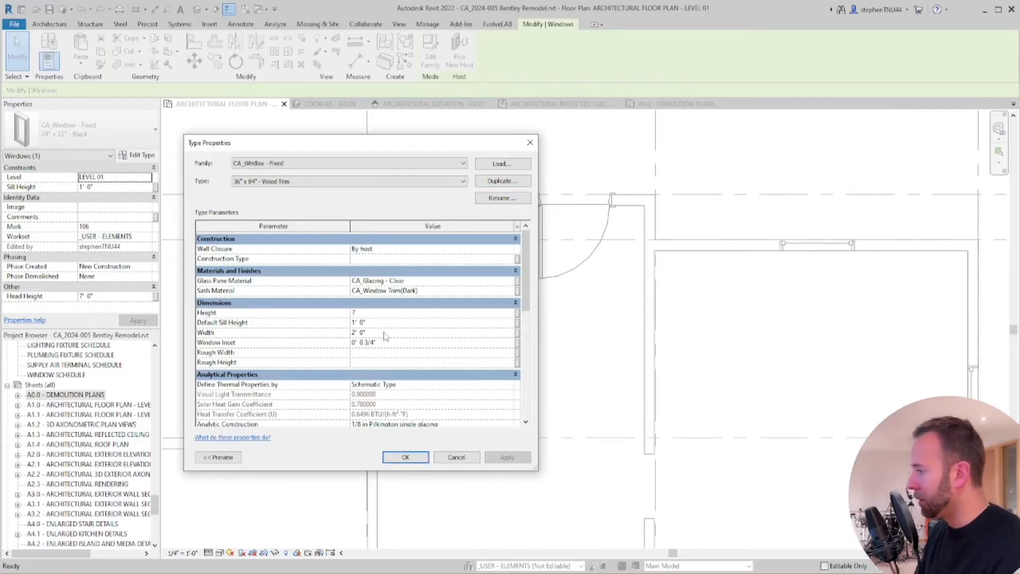
pyautogui.click(385, 336)
pyautogui.click(379, 322)
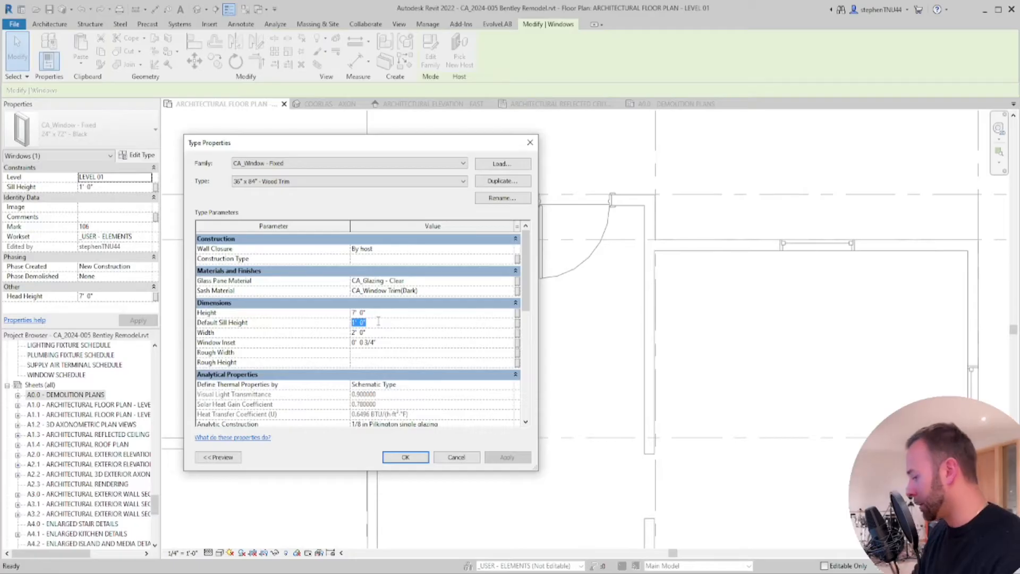
pyautogui.write('0')
pyautogui.click(374, 333)
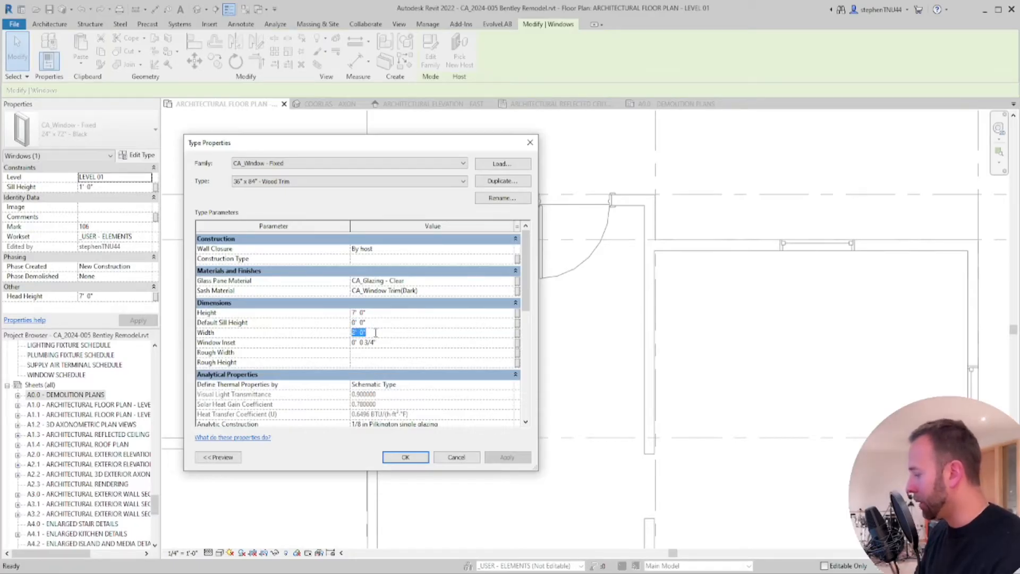
pyautogui.write('3')
pyautogui.click(380, 323)
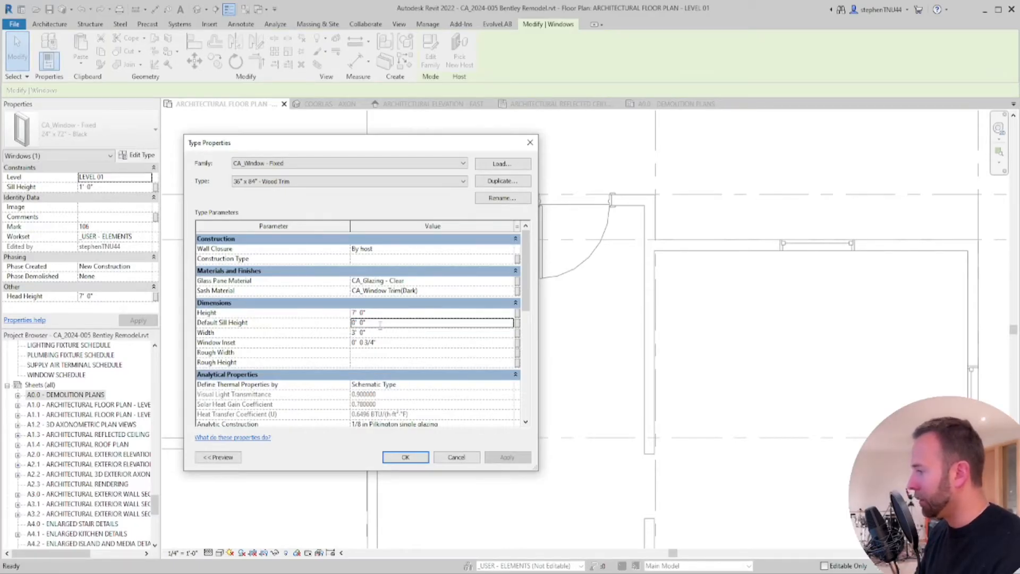
pyautogui.click(406, 457)
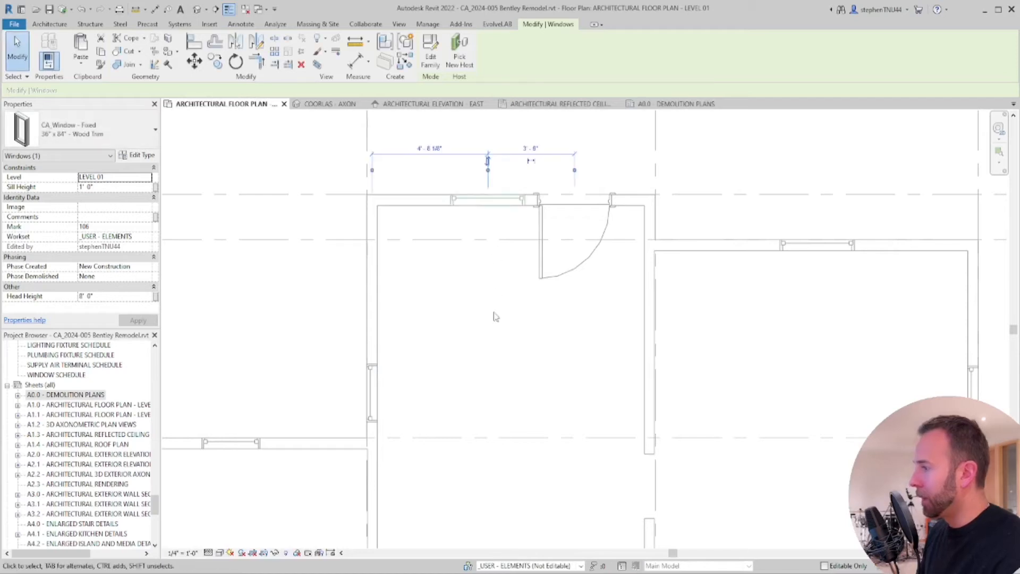
# Set the Sill Height of the placed window beside the exterior door to 0
pyautogui.click(495, 317)
pyautogui.click(488, 201)
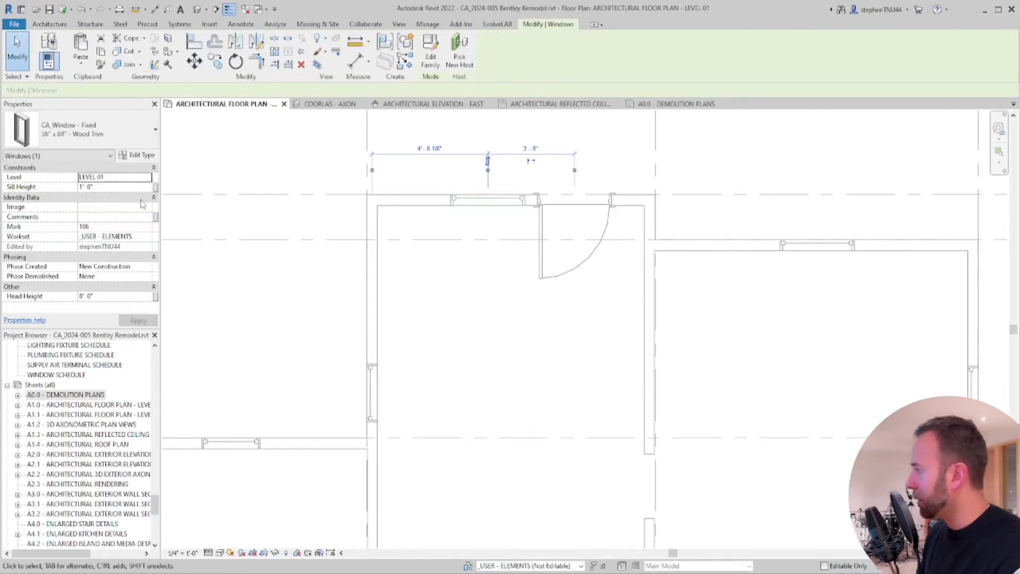
pyautogui.click(113, 186)
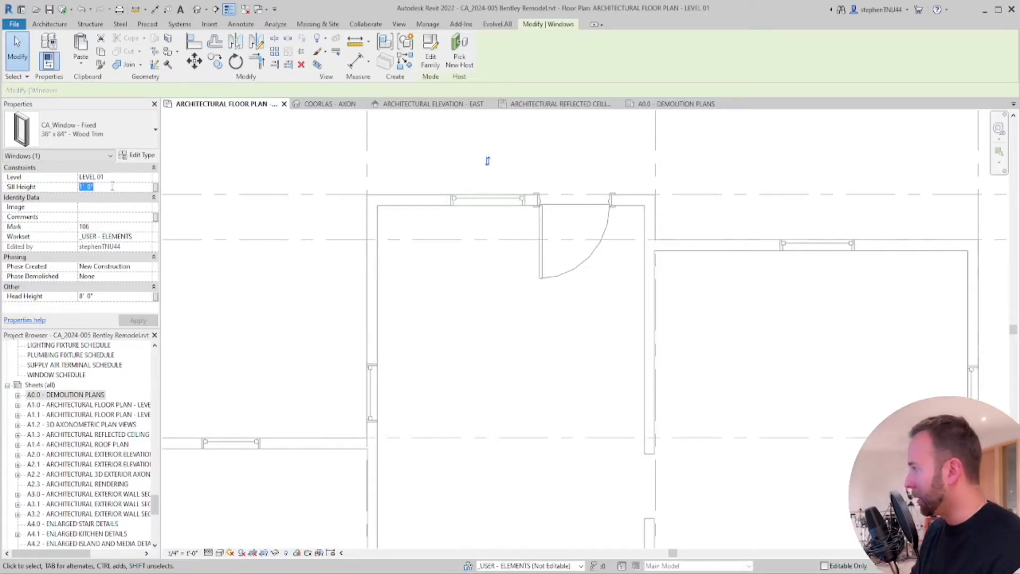
pyautogui.write('0')
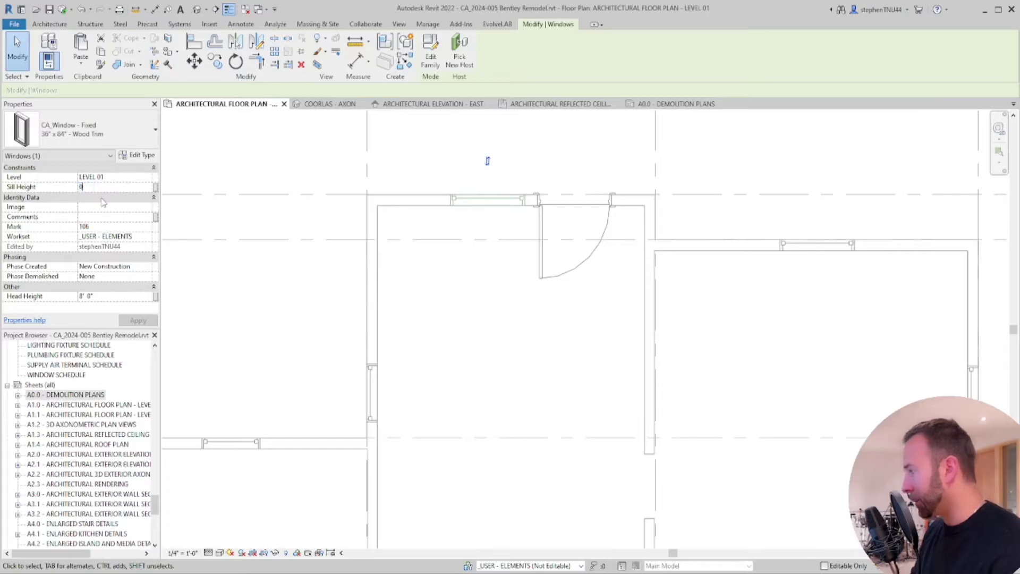
pyautogui.press('Escape')
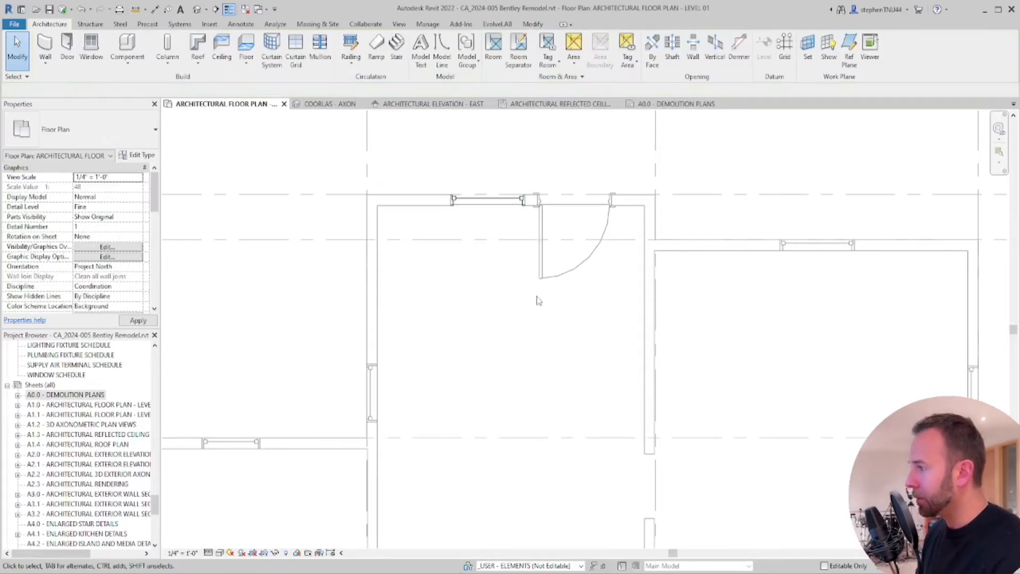
# Return to sheet A0.0 and examine how the demolition plan shows the new window's opening in the wall beside the exterior door
pyautogui.scroll(-3, 531, 321)
pyautogui.moveTo(530, 321); pyautogui.dragTo(526, 243, button='middle')
pyautogui.scroll(4, 520, 242)
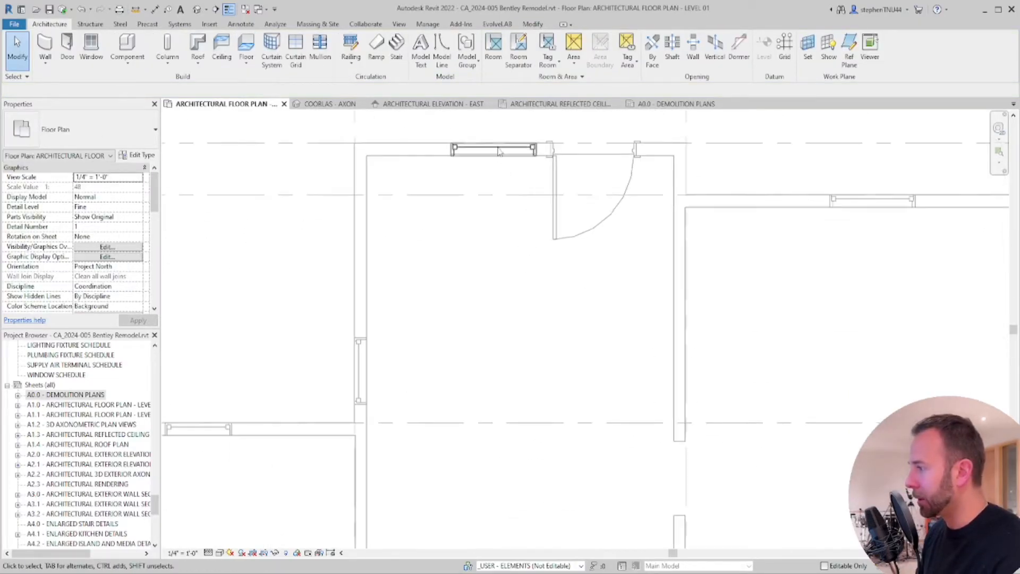
pyautogui.moveTo(477, 208); pyautogui.dragTo(467, 283, button='middle')
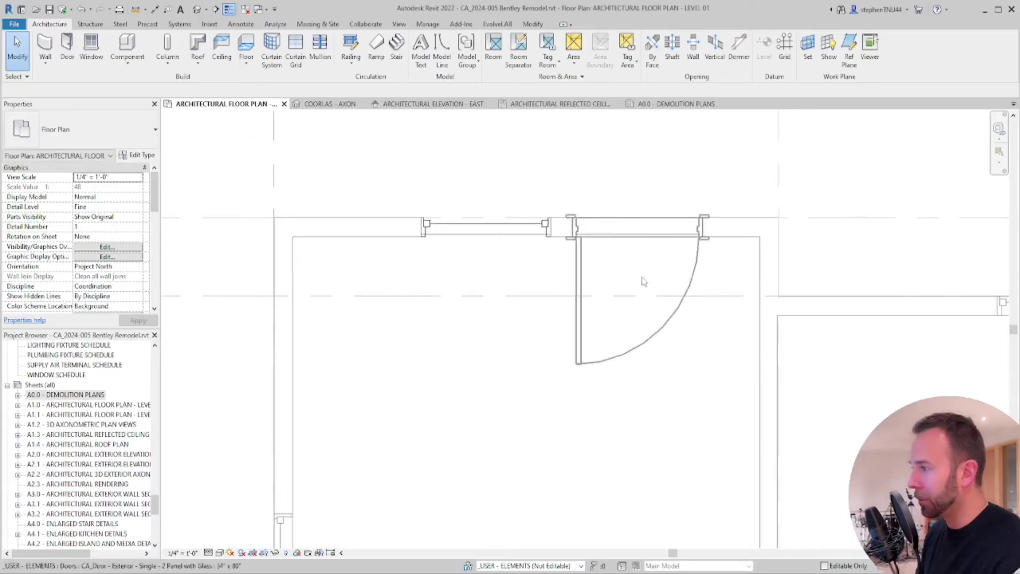
pyautogui.scroll(-3, 601, 238)
pyautogui.moveTo(555, 367); pyautogui.dragTo(541, 354, button='middle')
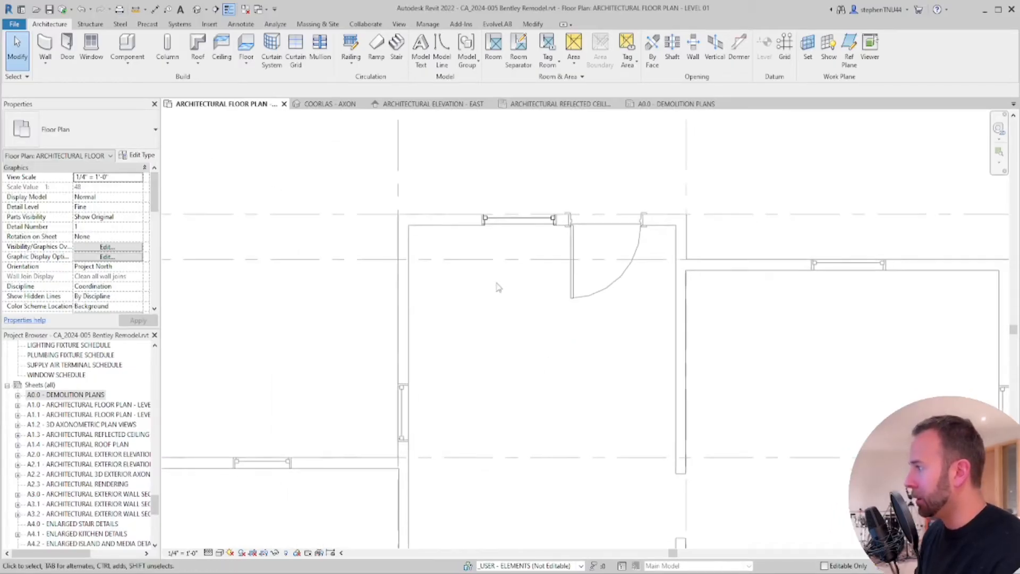
pyautogui.scroll(-2, 499, 287)
pyautogui.click(672, 104)
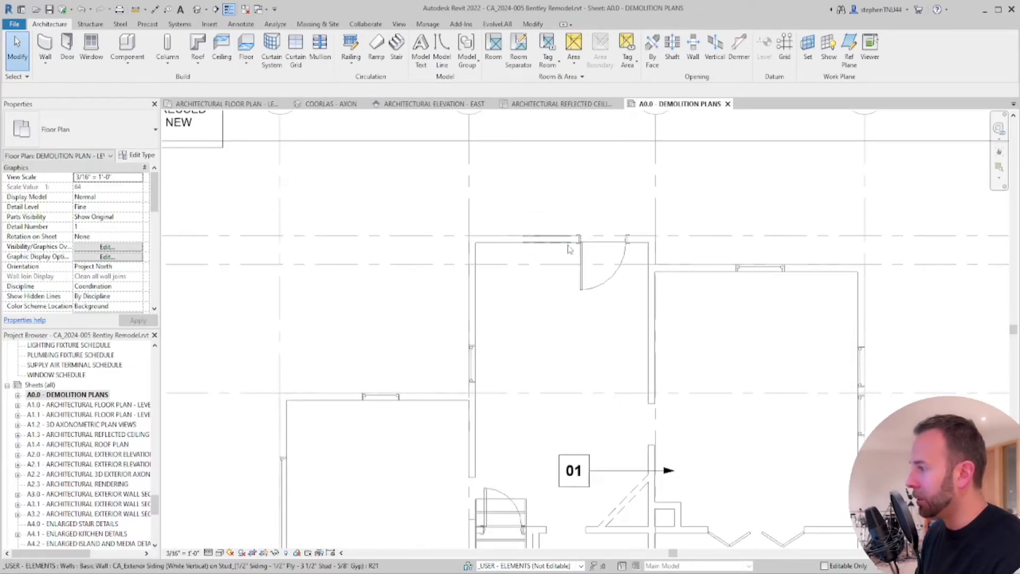
pyautogui.scroll(4, 564, 256)
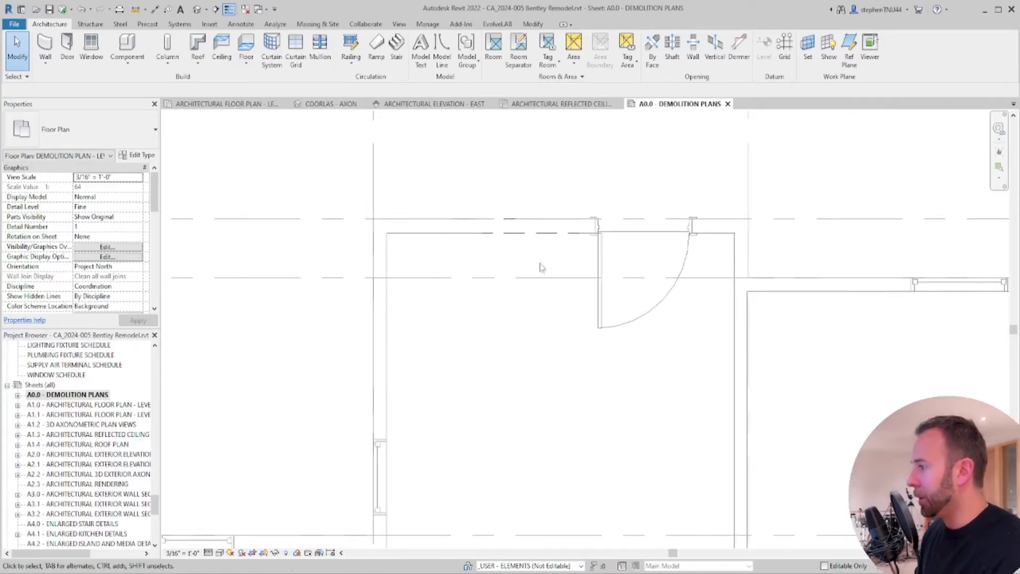
pyautogui.scroll(2, 518, 239)
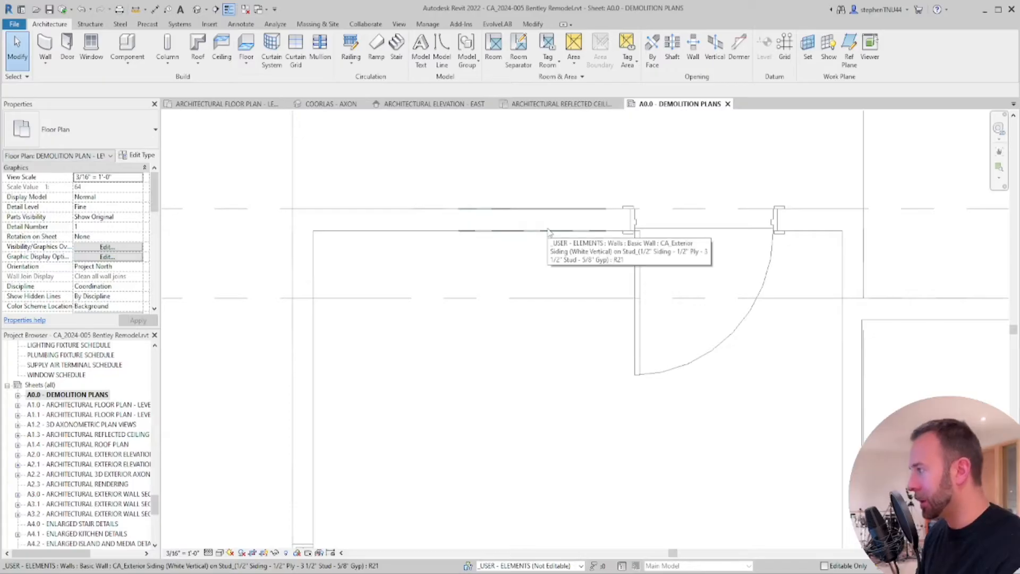
pyautogui.scroll(-5, 548, 231)
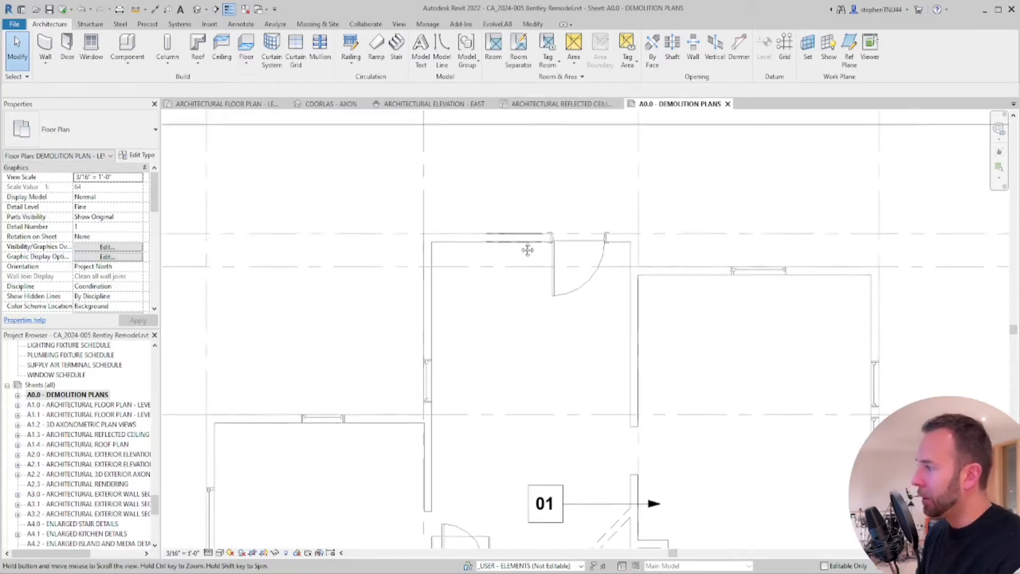
# Copy the 01 key note with its leader to above the new window opening beside the exterior door
pyautogui.click(545, 489)
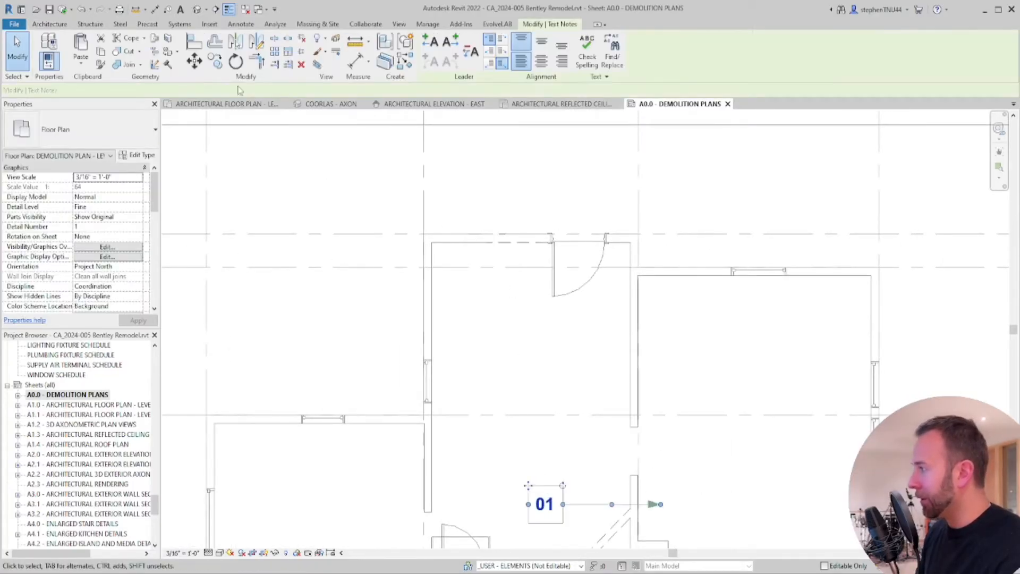
pyautogui.scroll(-2, 519, 528)
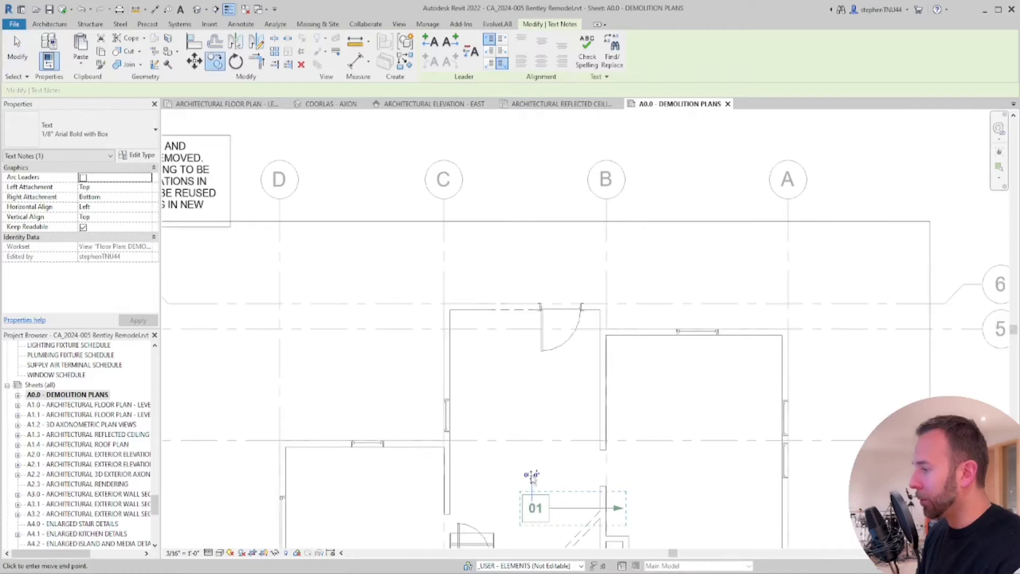
pyautogui.click(515, 255)
pyautogui.scroll(1, 515, 262)
pyautogui.press('Escape')
pyautogui.press('Escape')
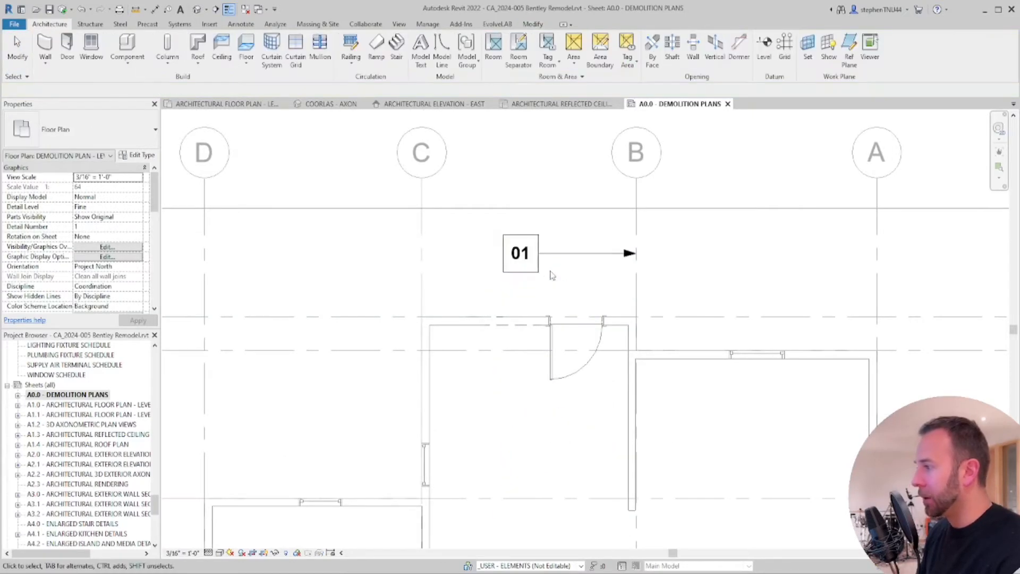
# Redirect the copied 01 key note's leader straight down so its arrowhead points at the new window opening
pyautogui.scroll(1, 572, 264)
pyautogui.scroll(-3, 572, 264)
pyautogui.moveTo(713, 268); pyautogui.dragTo(456, 409, button='middle')
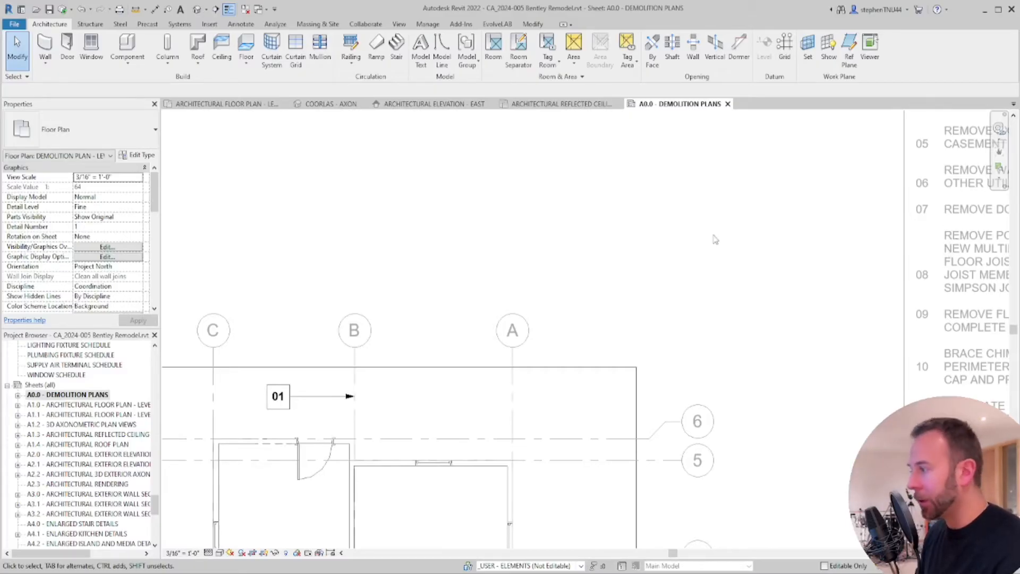
pyautogui.moveTo(461, 250); pyautogui.dragTo(584, 210, button='middle')
pyautogui.scroll(2, 389, 374)
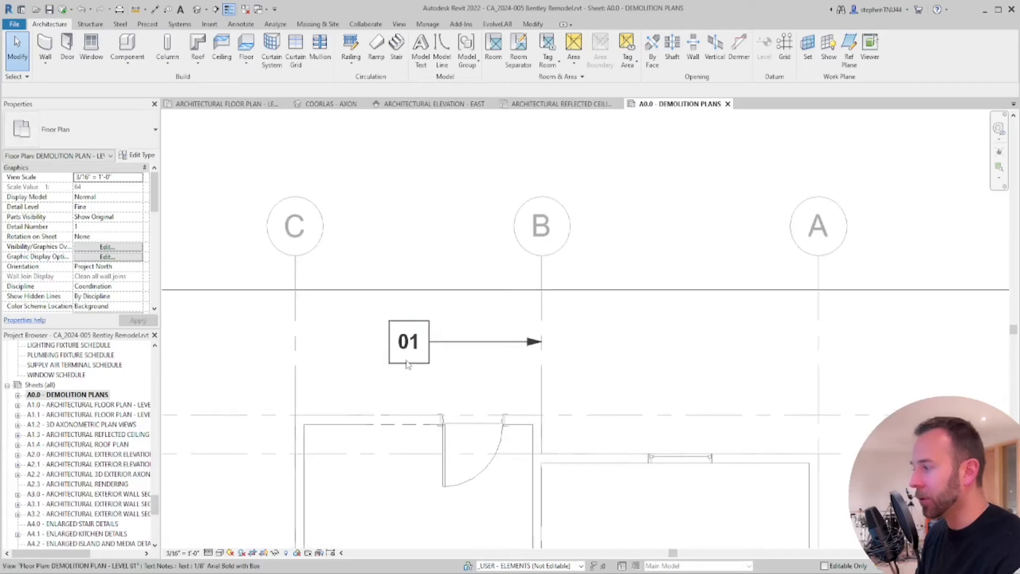
pyautogui.click(500, 354)
pyautogui.moveTo(541, 341)
pyautogui.mouseDown()
pyautogui.moveTo(462, 381)
pyautogui.moveTo(424, 389)
pyautogui.moveTo(403, 378)
pyautogui.moveTo(405, 429)
pyautogui.mouseUp()
pyautogui.scroll(2, 424, 390)
pyautogui.moveTo(457, 397); pyautogui.dragTo(496, 385, button='middle')
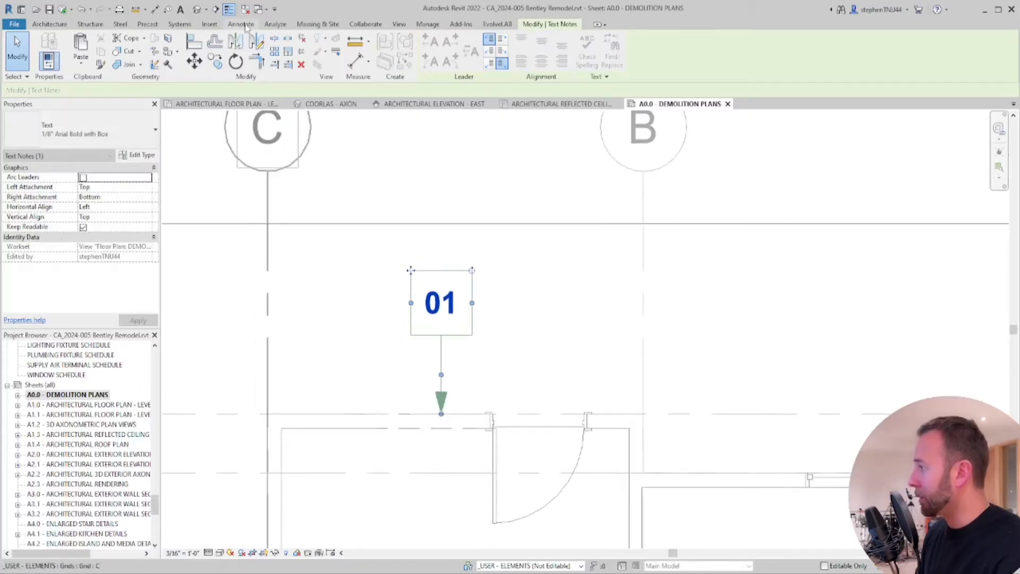
# Draw (1) Extra Fine Dashed Small detail lines, about 5 1/8" long, across the wall at both ends of the new window opening
pyautogui.click(241, 24)
pyautogui.click(274, 52)
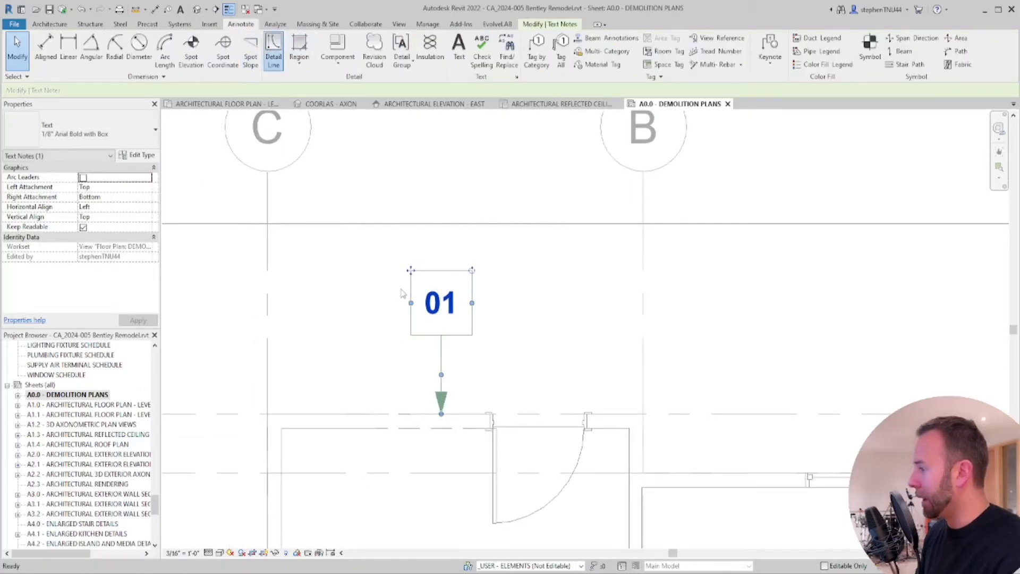
pyautogui.click(377, 428)
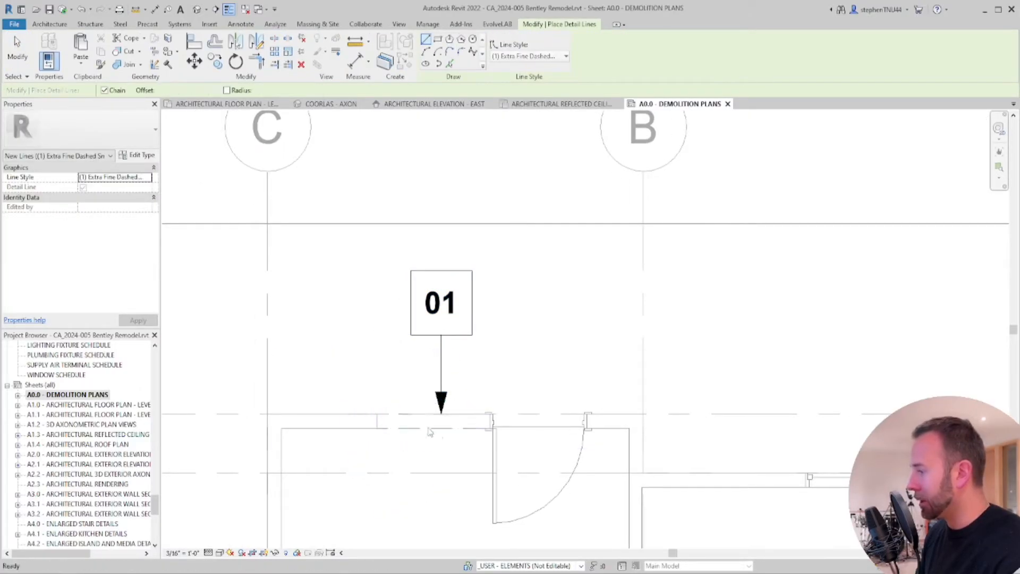
pyautogui.click(473, 427)
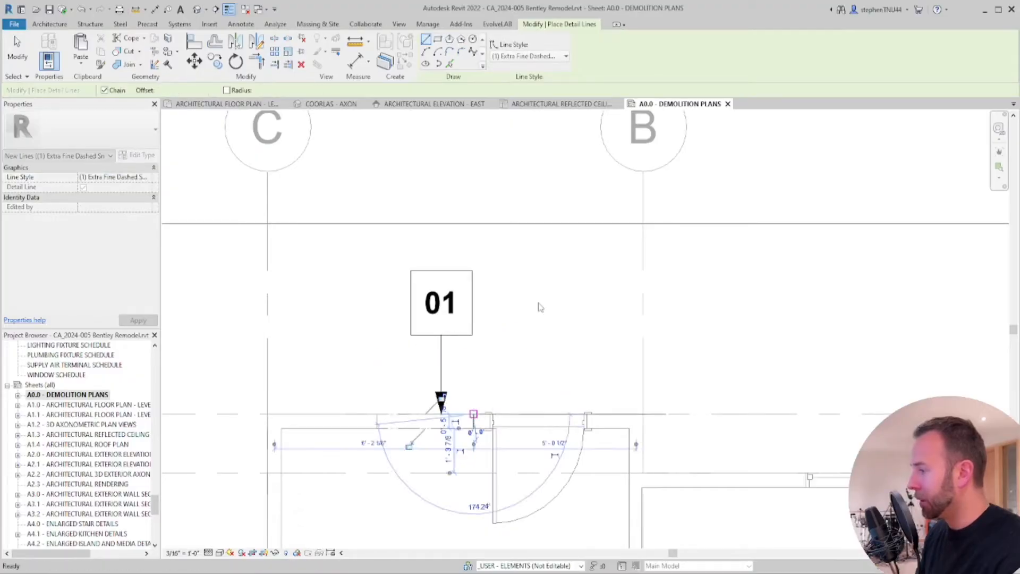
pyautogui.press('Escape')
pyautogui.press('Escape')
pyautogui.scroll(-2, 526, 319)
pyautogui.scroll(2, 423, 405)
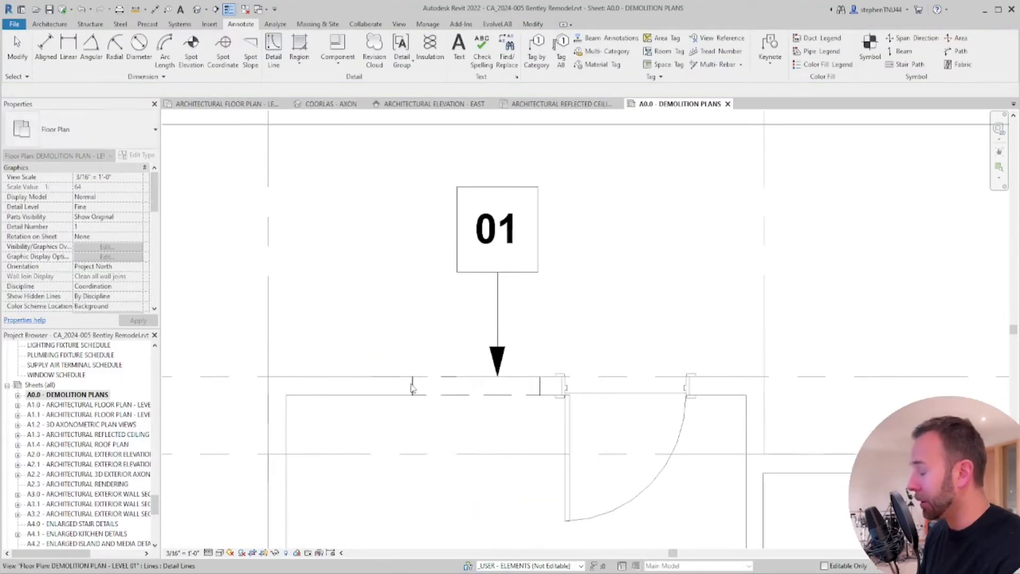
pyautogui.click(443, 395)
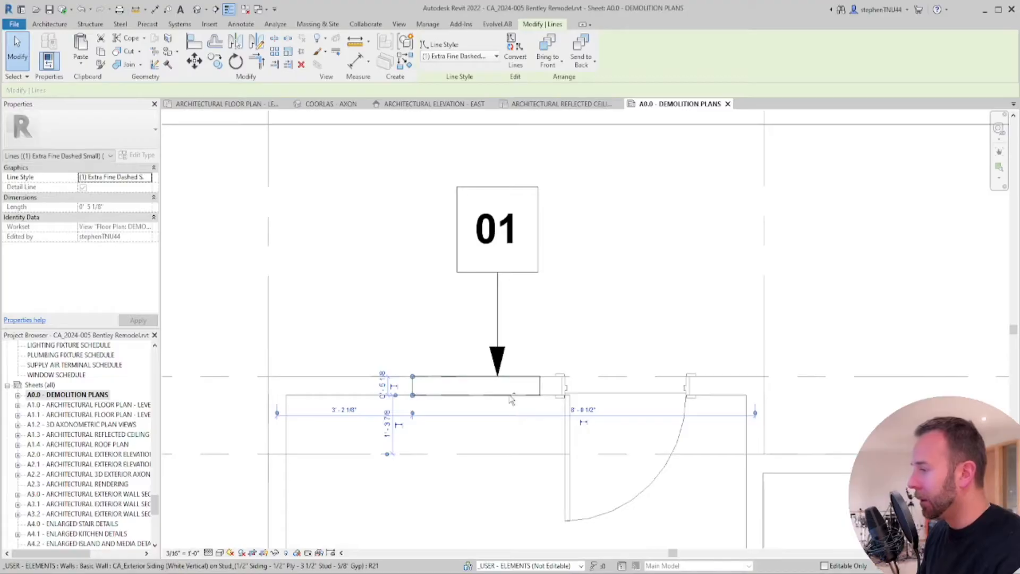
pyautogui.press('Escape')
pyautogui.scroll(-1, 455, 394)
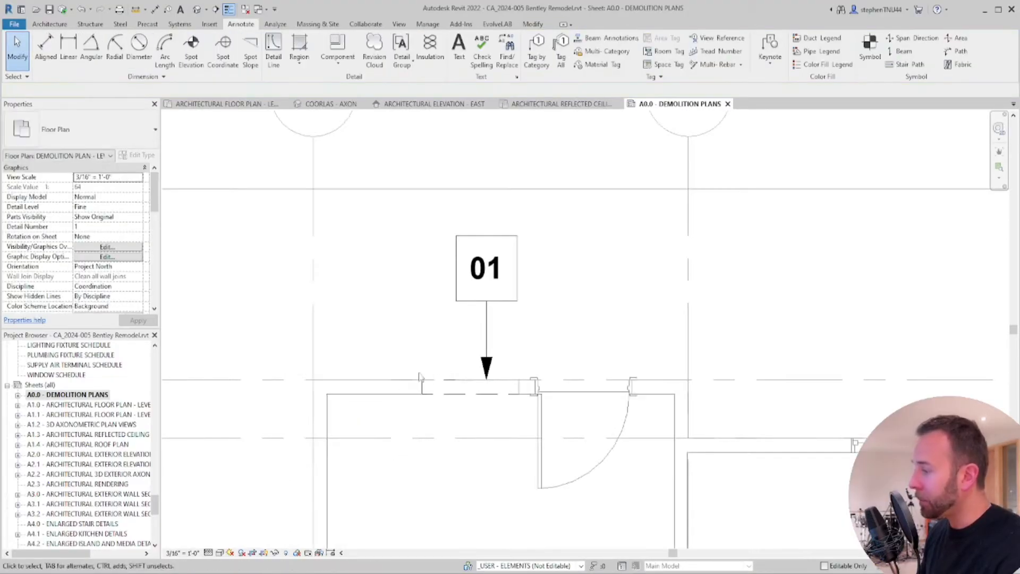
# Examine the demolition plan's interior walls around the hall, the 01 key note and the stair
pyautogui.scroll(-4, 546, 341)
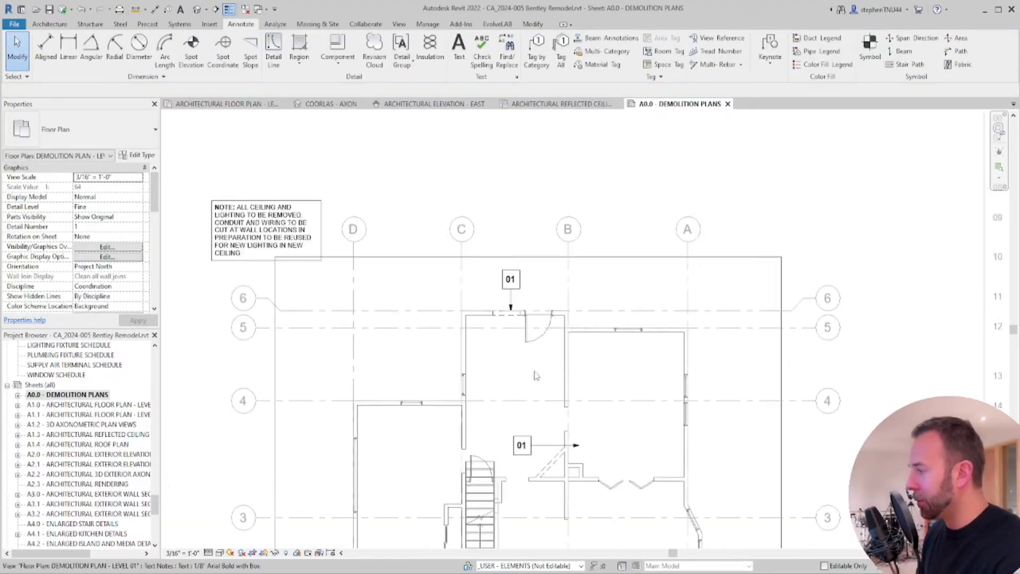
pyautogui.scroll(-1, 519, 284)
pyautogui.scroll(1, 526, 394)
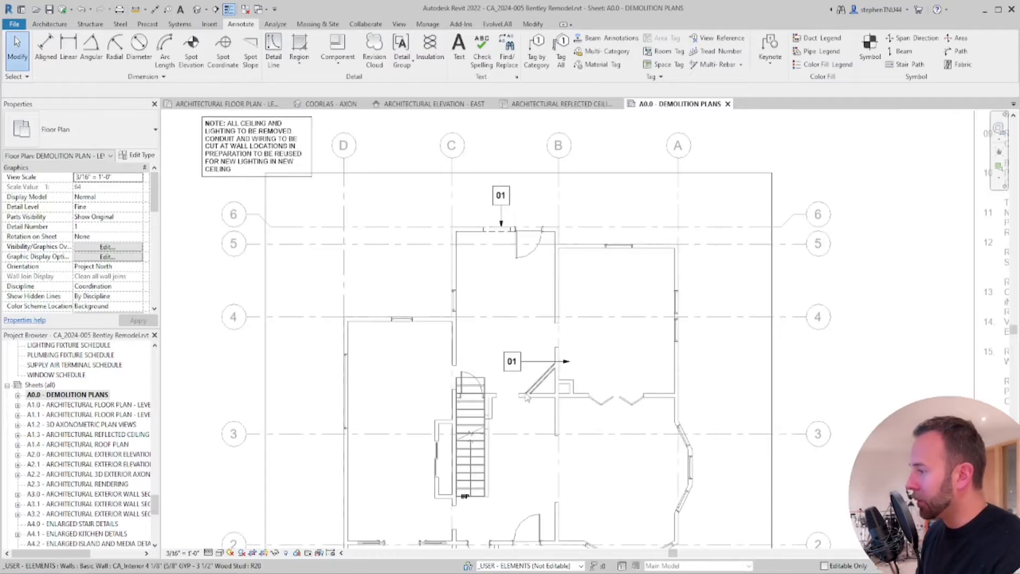
pyautogui.moveTo(526, 393); pyautogui.dragTo(528, 365, button='middle')
pyautogui.scroll(-2, 500, 303)
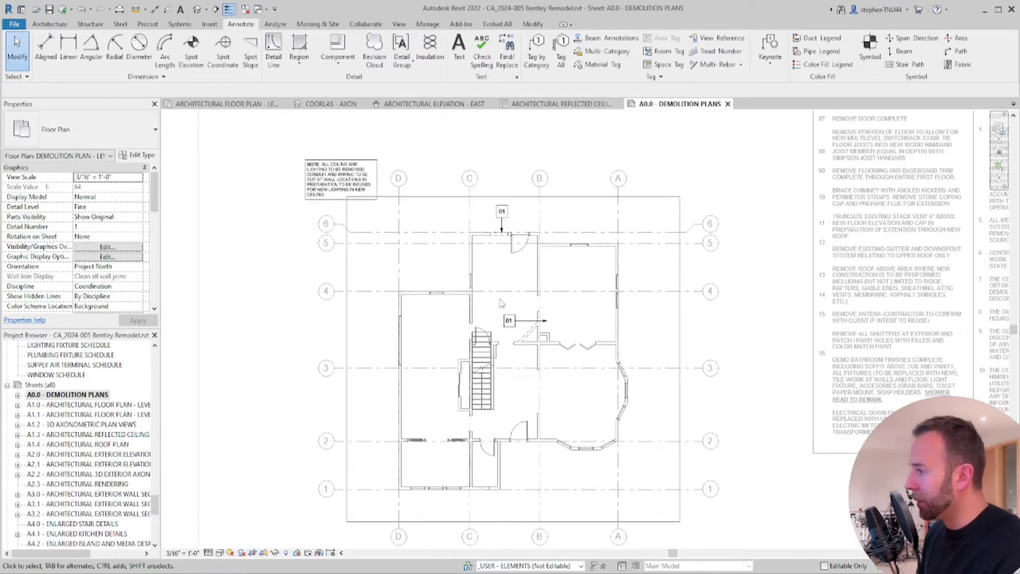
pyautogui.scroll(2, 506, 385)
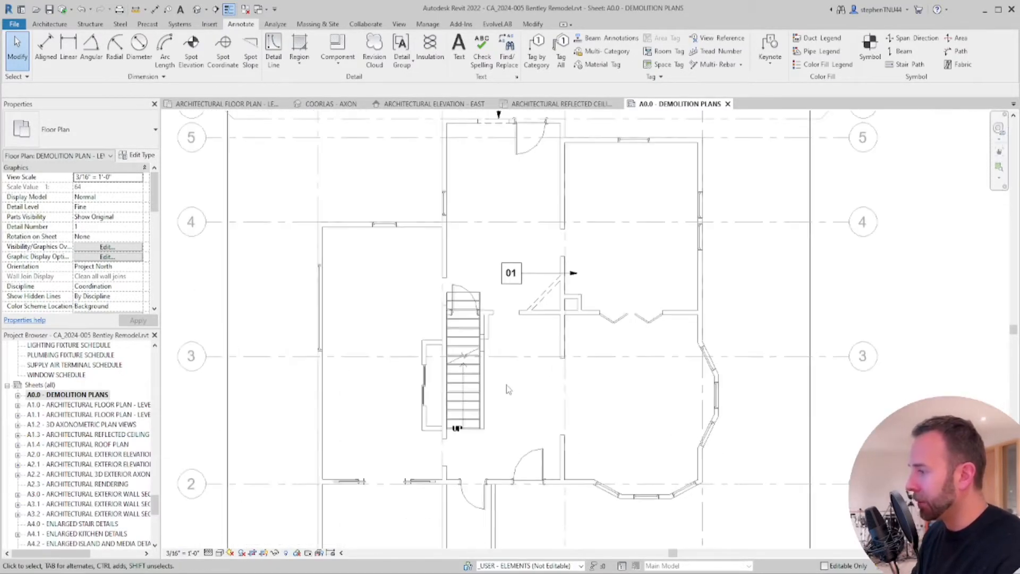
pyautogui.scroll(1, 526, 303)
pyautogui.moveTo(584, 295); pyautogui.dragTo(555, 377, button='middle')
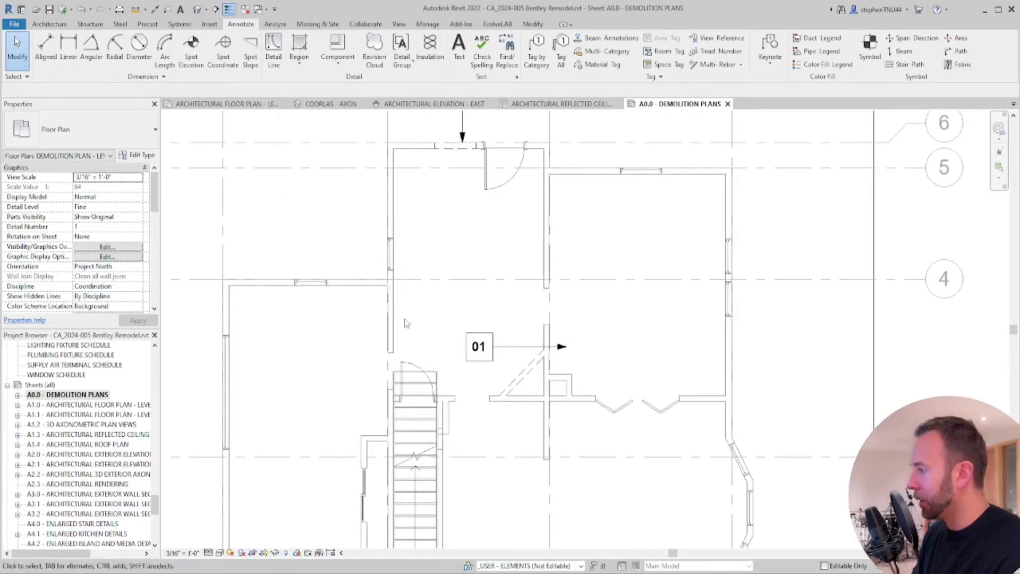
pyautogui.moveTo(406, 323); pyautogui.dragTo(426, 325, button='middle')
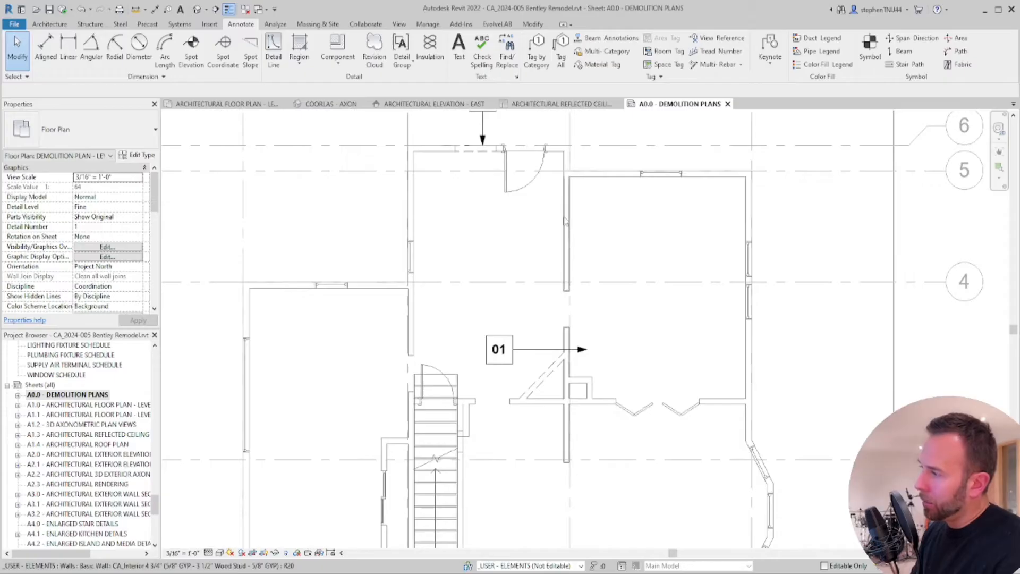
pyautogui.scroll(2, 565, 220)
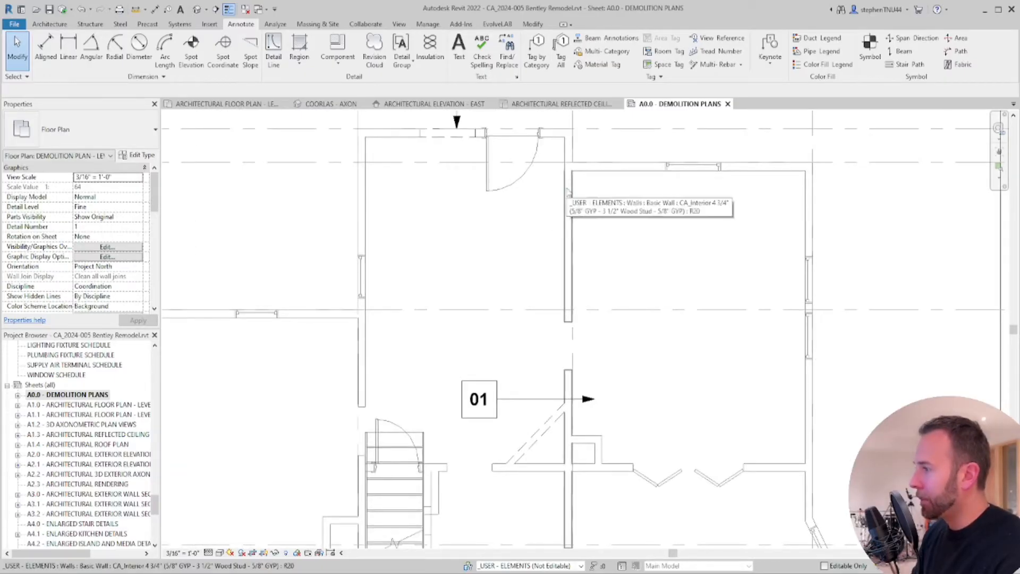
pyautogui.moveTo(577, 306); pyautogui.dragTo(557, 322, button='middle')
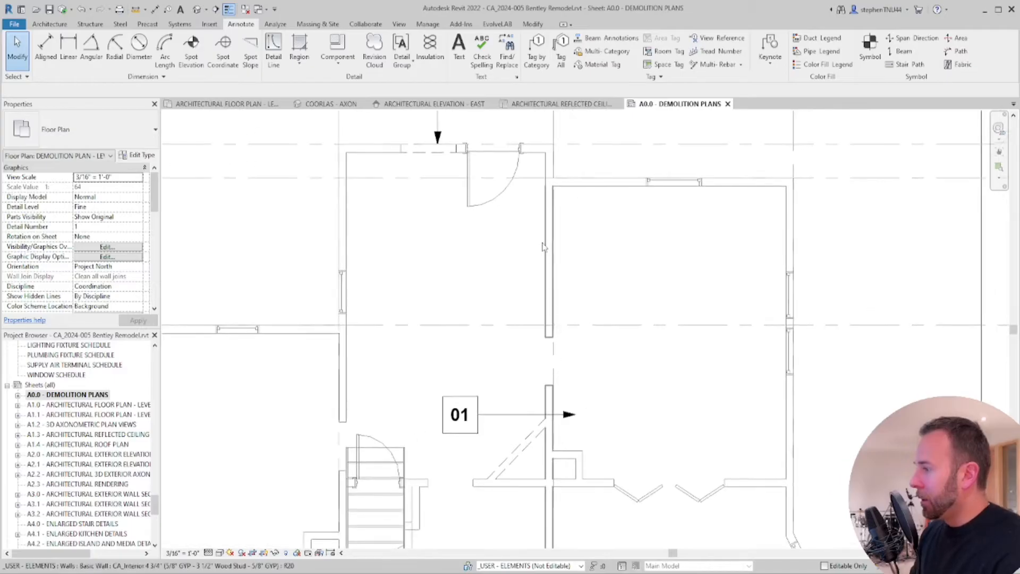
pyautogui.moveTo(418, 378); pyautogui.dragTo(468, 351, button='middle')
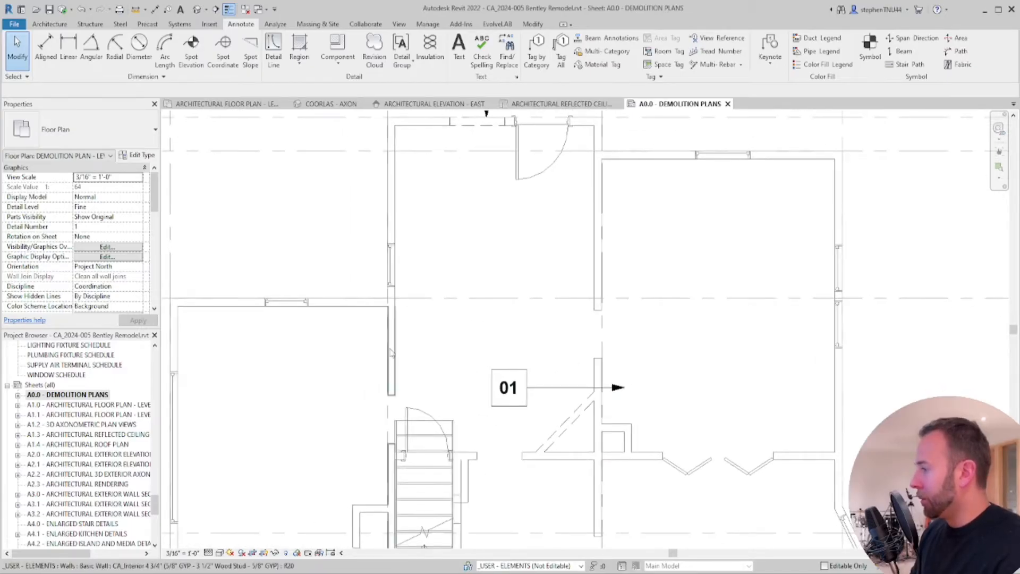
pyautogui.moveTo(395, 348); pyautogui.dragTo(439, 304, button='middle')
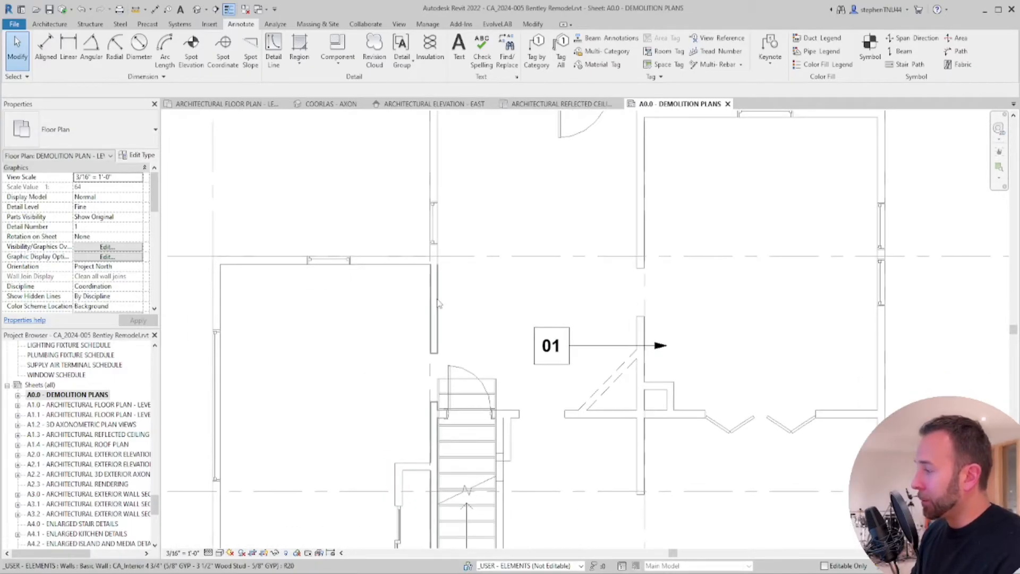
pyautogui.moveTo(570, 283); pyautogui.dragTo(631, 271, button='middle')
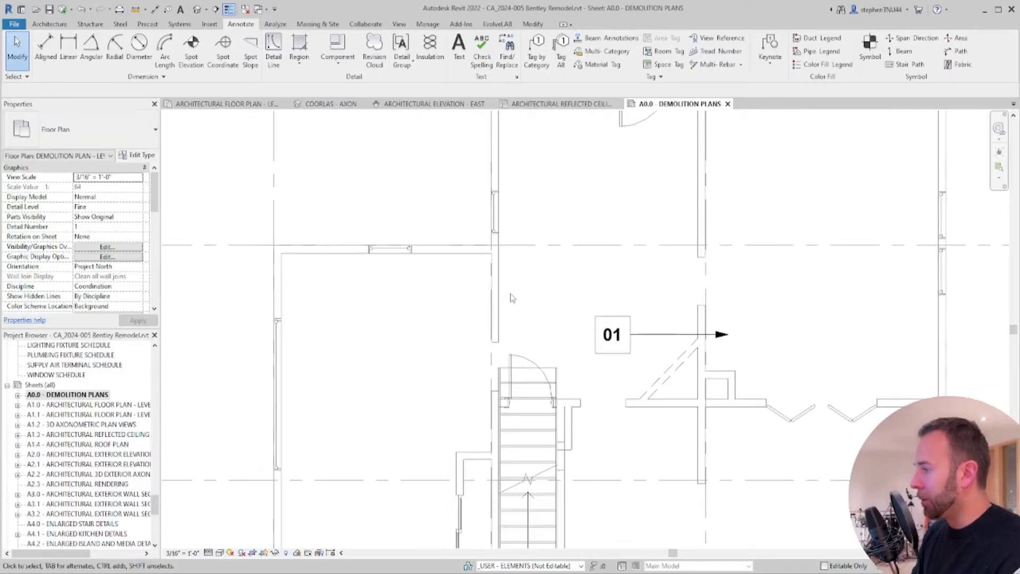
pyautogui.scroll(2, 494, 297)
pyautogui.moveTo(494, 298); pyautogui.dragTo(518, 249, button='middle')
pyautogui.scroll(-1, 519, 251)
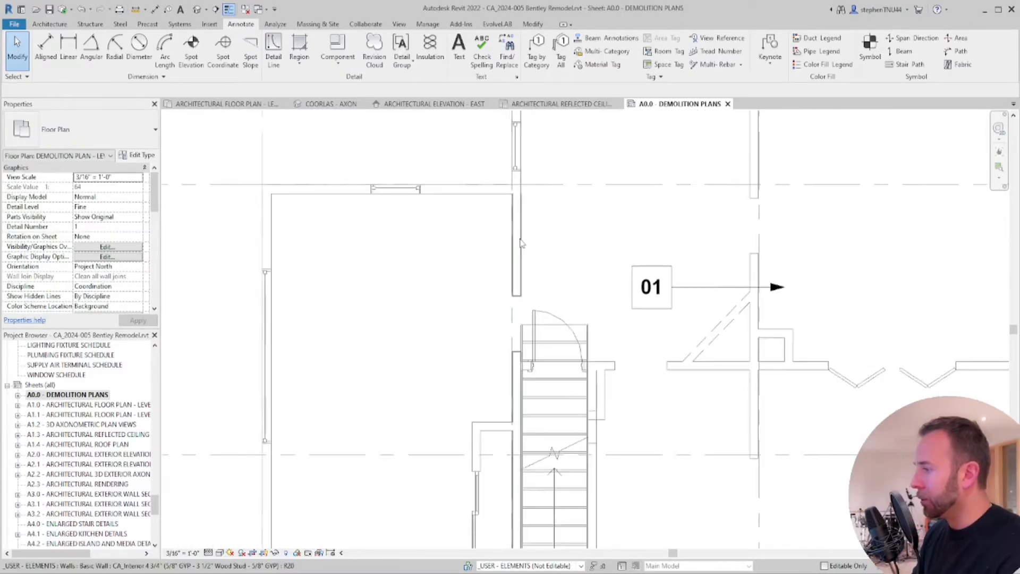
# Split the interior wall along the stair just below its opening, near the stair door
pyautogui.click(520, 250)
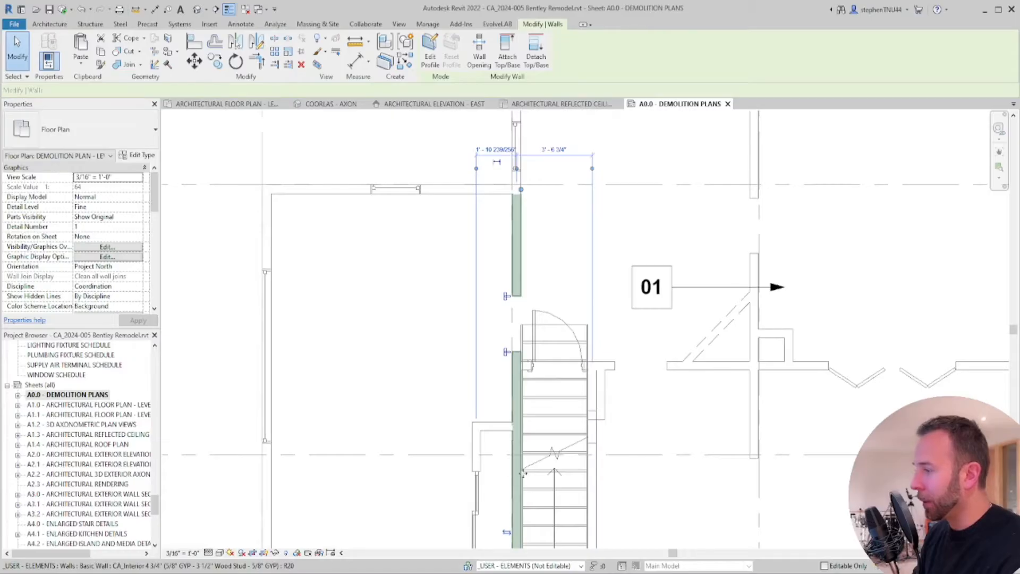
pyautogui.scroll(2, 506, 366)
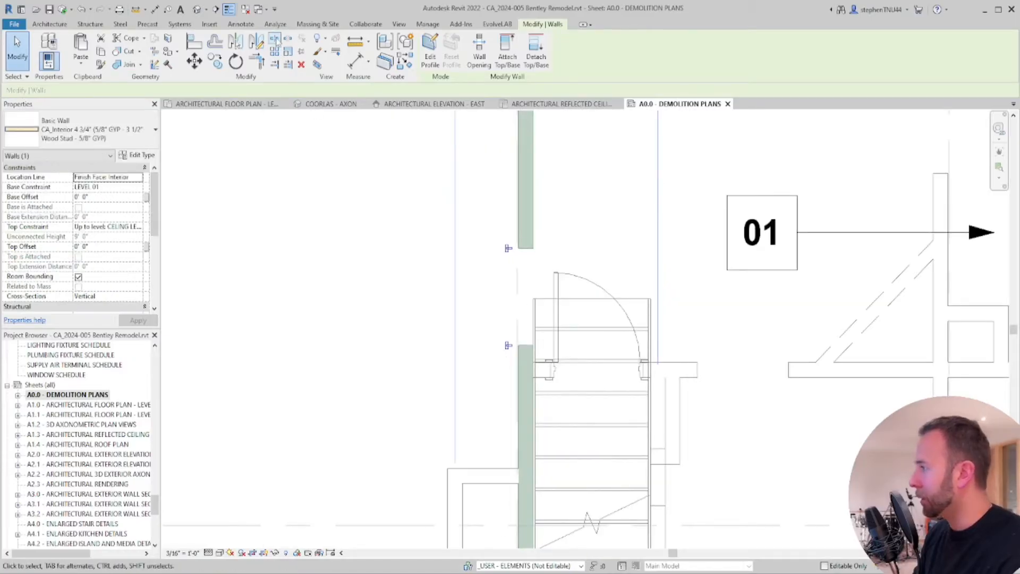
pyautogui.click(274, 39)
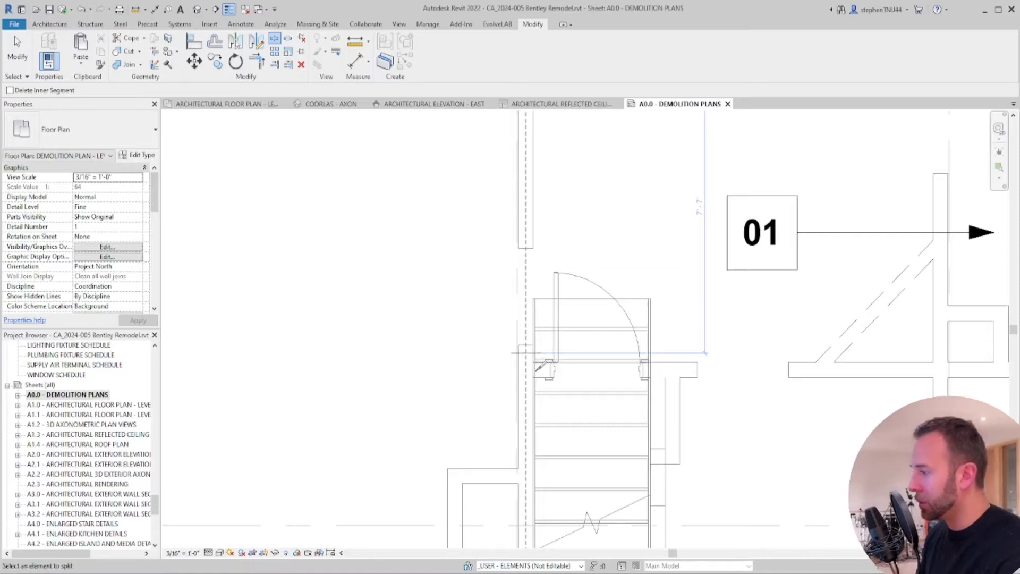
pyautogui.click(530, 370)
pyautogui.press('Escape')
# Disallow the join at the upper end of the lower wall segment and pull that end down to the stair door wall's face
pyautogui.click(525, 360)
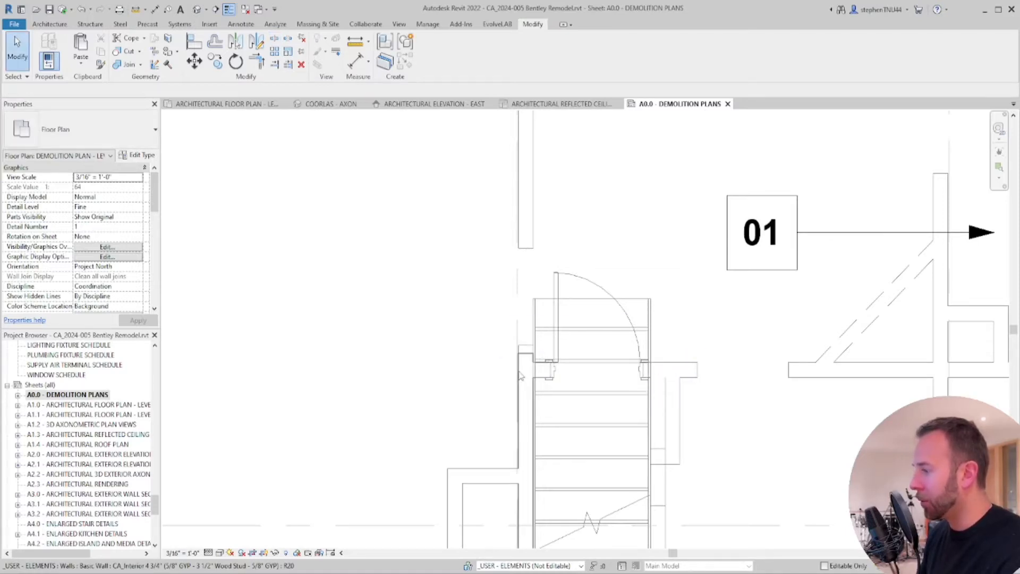
pyautogui.scroll(3, 525, 359)
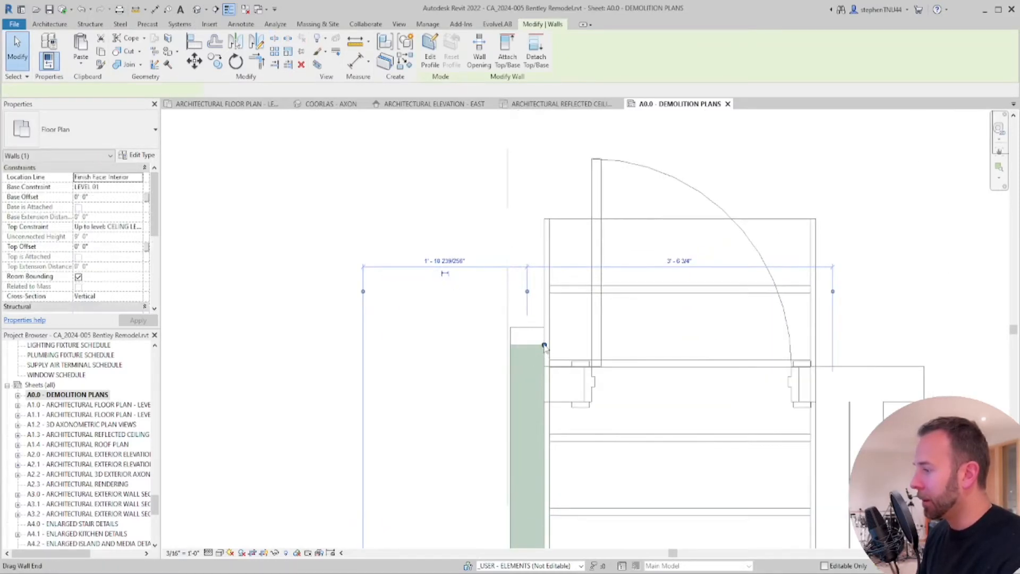
pyautogui.rightClick(544, 346)
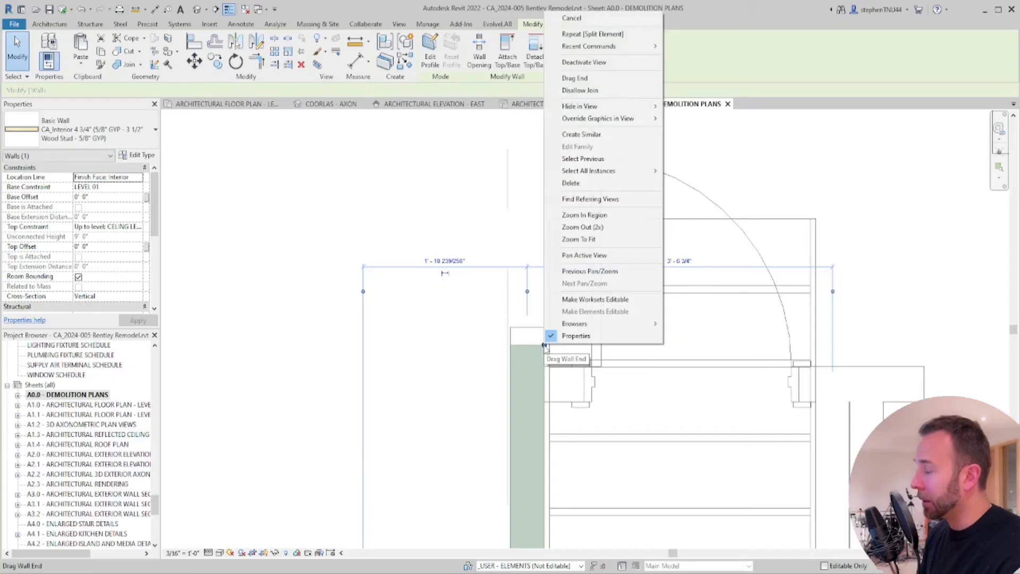
pyautogui.click(580, 90)
pyautogui.scroll(2, 544, 345)
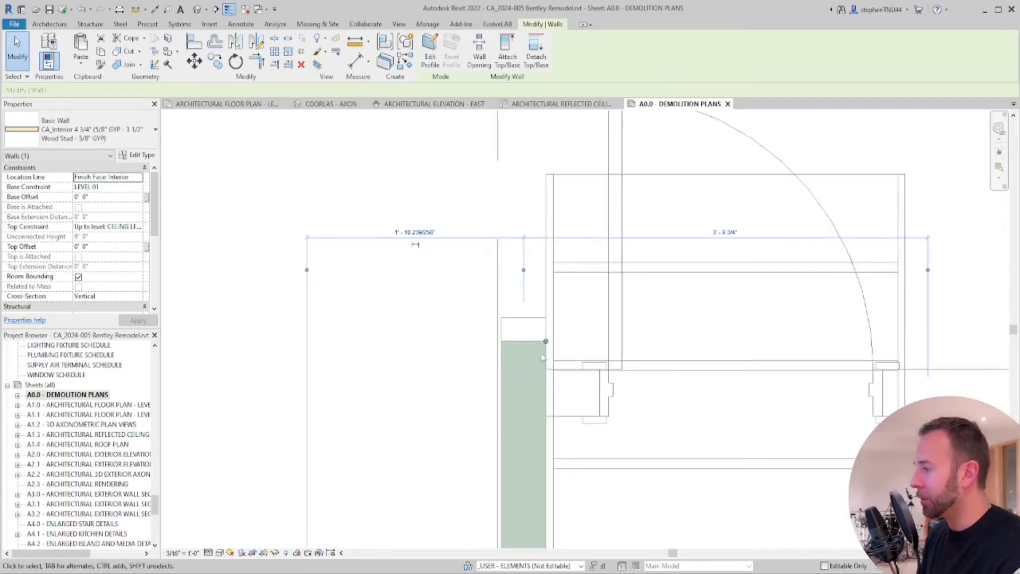
pyautogui.moveTo(546, 341); pyautogui.dragTo(542, 378)
pyautogui.press('Escape')
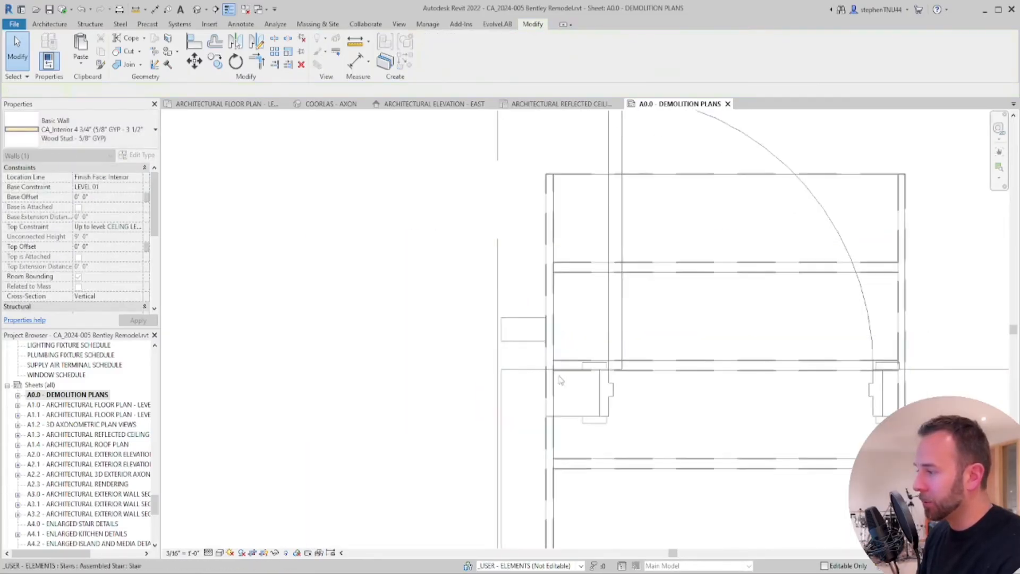
# Extend the lower end of the short wall segment beside the stair down to the stair door wall's upper face
pyautogui.scroll(-2, 535, 357)
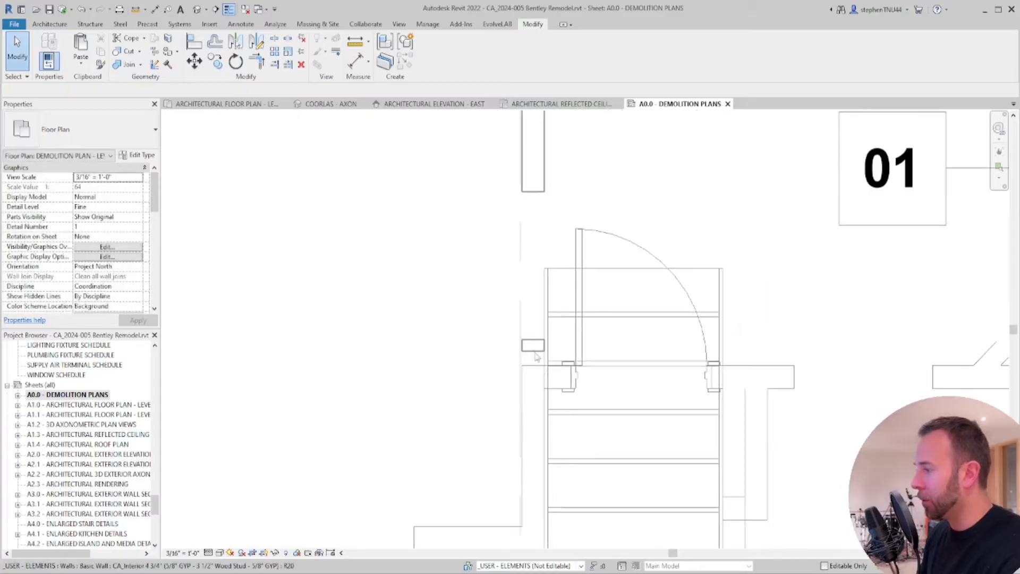
pyautogui.scroll(2, 536, 357)
pyautogui.click(548, 345)
pyautogui.scroll(-4, 551, 352)
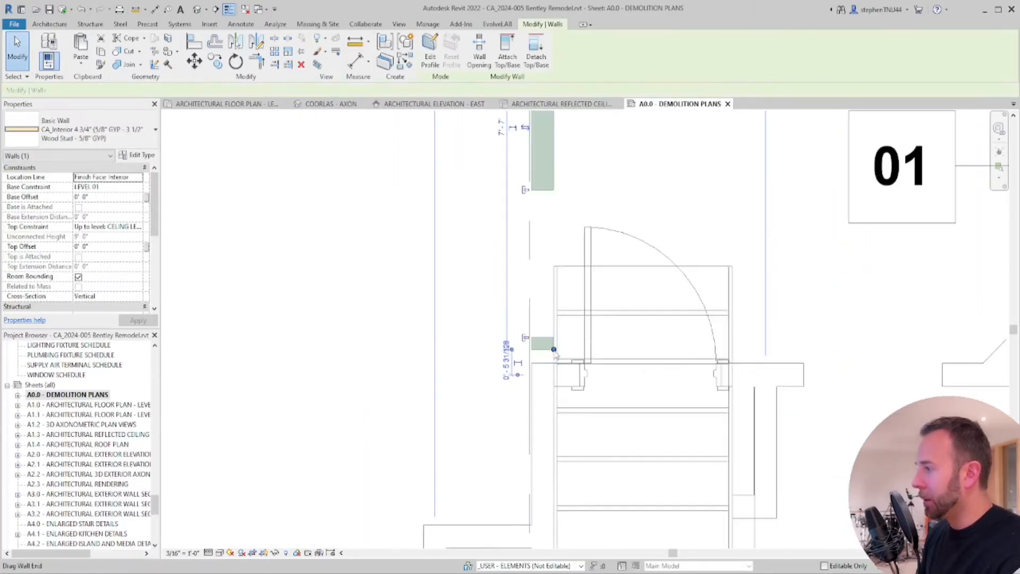
pyautogui.scroll(3, 554, 346)
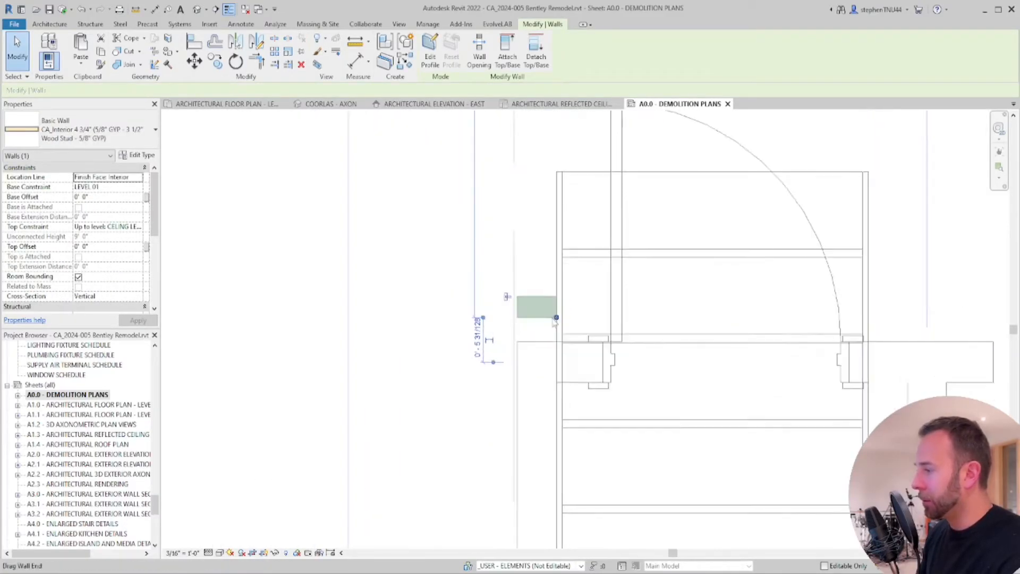
pyautogui.moveTo(556, 317); pyautogui.dragTo(556, 341)
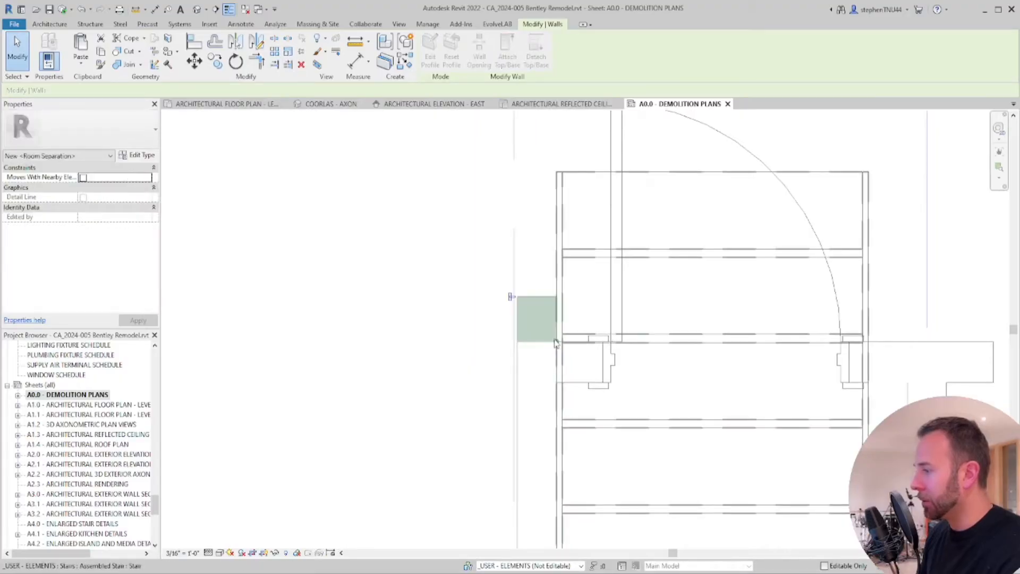
pyautogui.press('Escape')
# Set Phase Demolished to New Construction for the interior wall segment running from the exterior wall down to the stair door wall
pyautogui.click(530, 325)
pyautogui.scroll(-3, 537, 337)
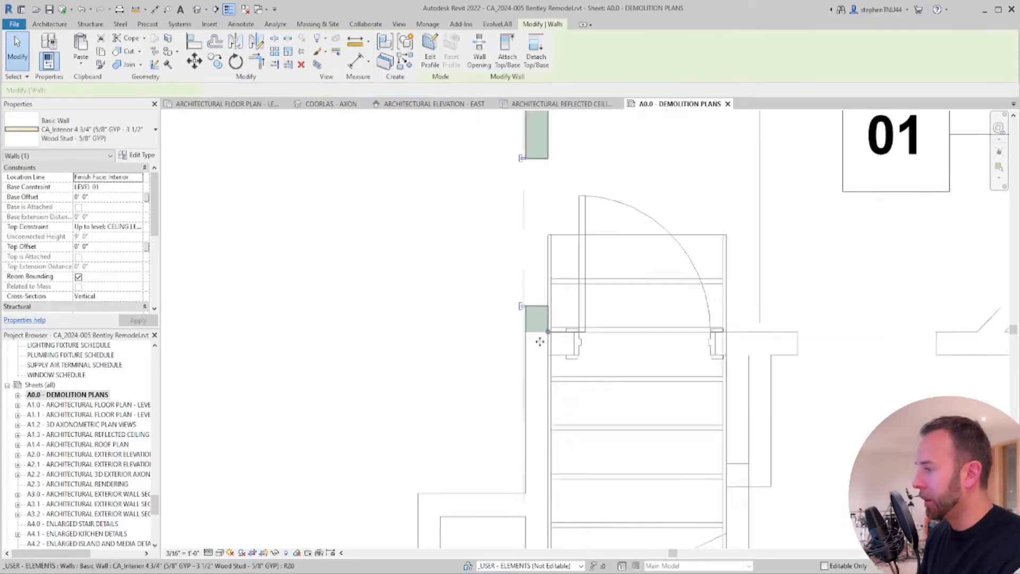
pyautogui.scroll(-3, 538, 364)
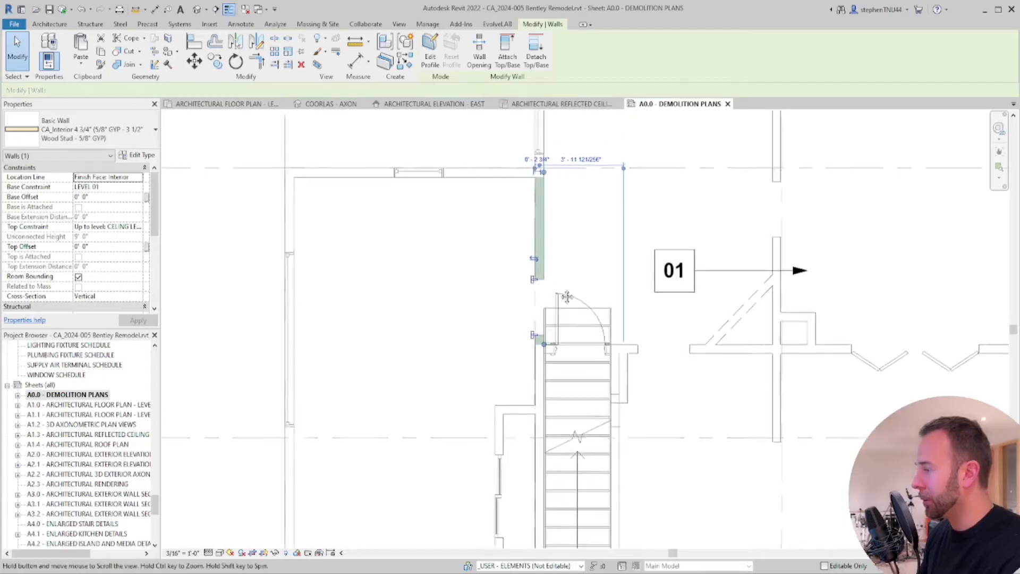
pyautogui.scroll(-5, 110, 284)
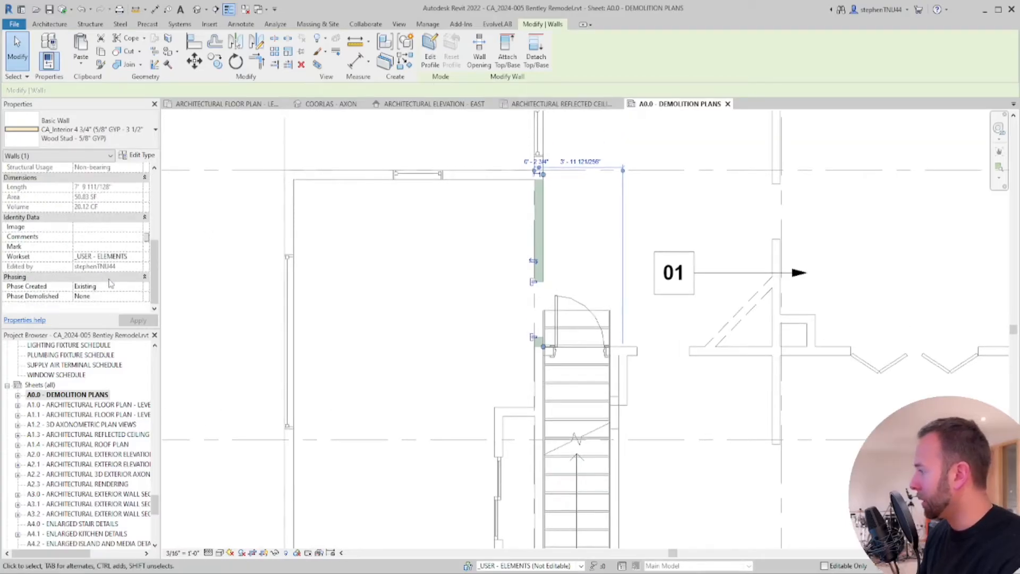
pyautogui.click(139, 299)
pyautogui.click(107, 314)
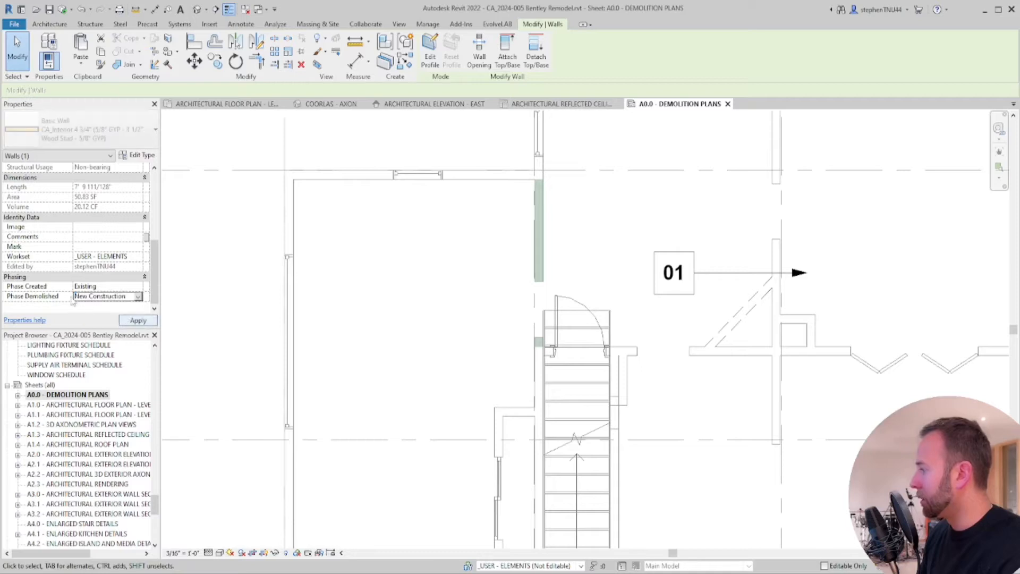
pyautogui.click(460, 271)
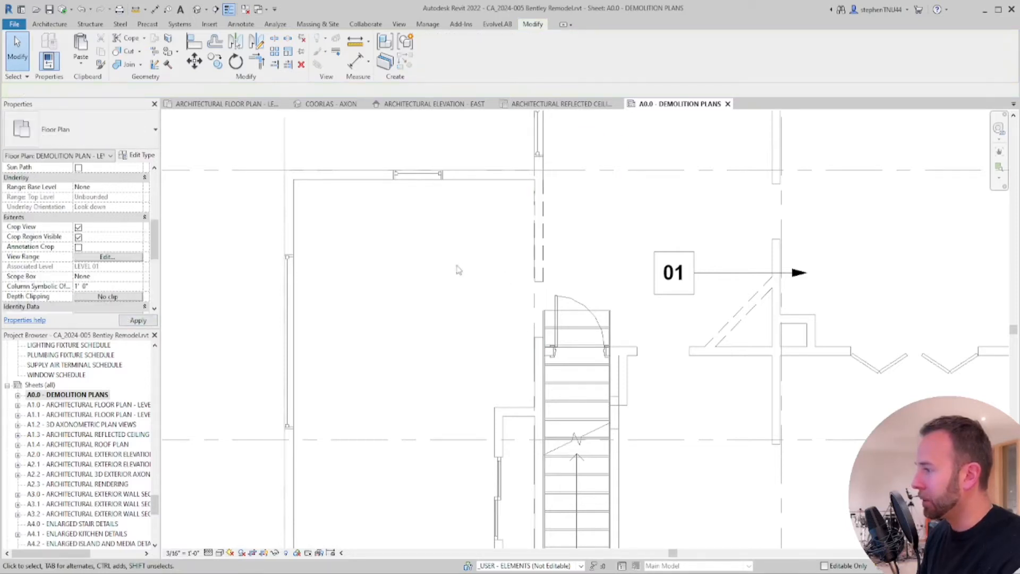
pyautogui.scroll(-2, 458, 268)
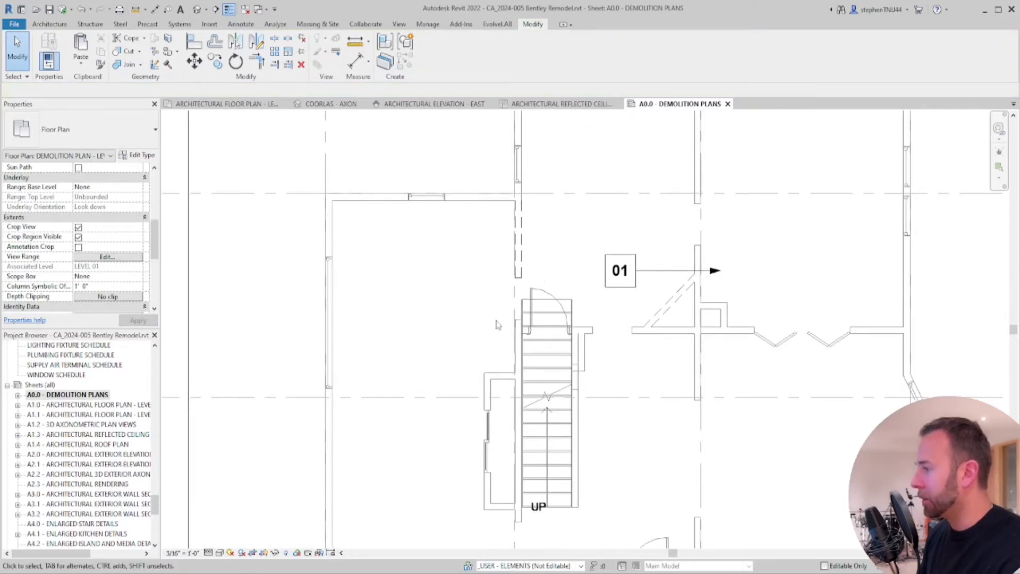
pyautogui.scroll(-1, 468, 320)
# Show the COORLAS - AXON view and lower the section box's upper face to cut through the Level 01 walls
pyautogui.click(332, 106)
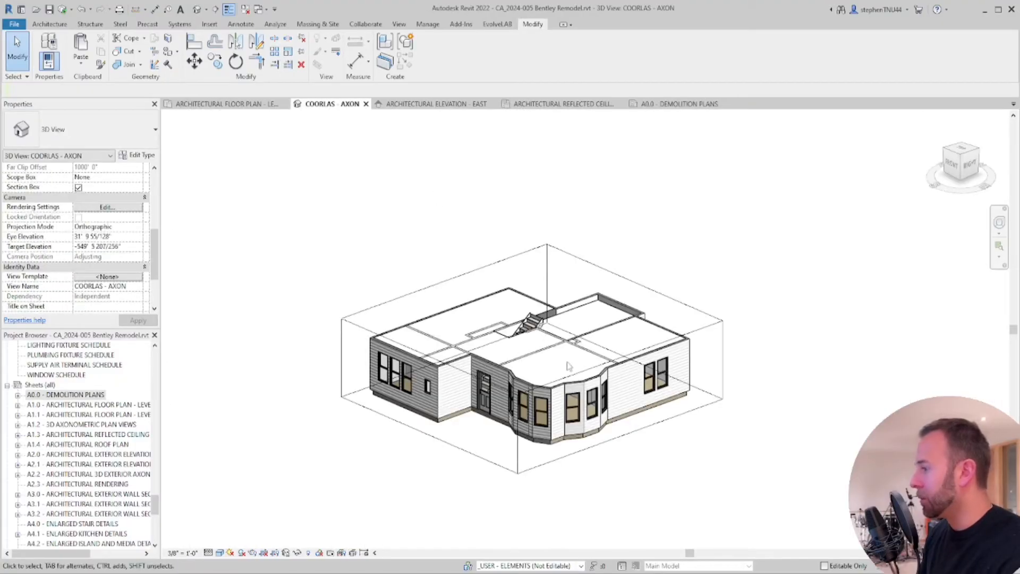
pyautogui.click(661, 424)
pyautogui.scroll(2, 584, 422)
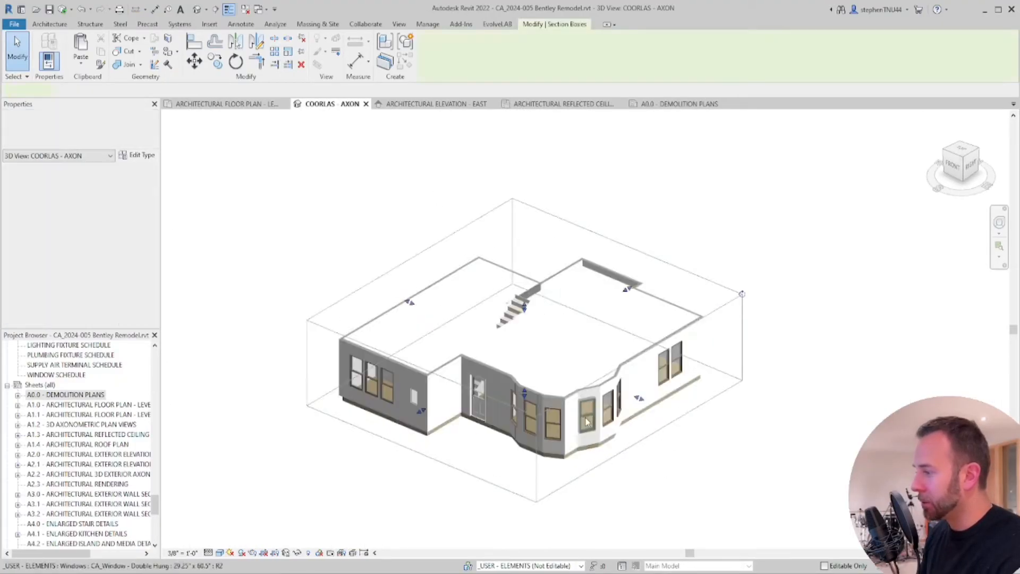
pyautogui.keyDown('shift'); pyautogui.moveTo(588, 419); pyautogui.dragTo(591, 293, button='middle'); pyautogui.keyUp('shift')
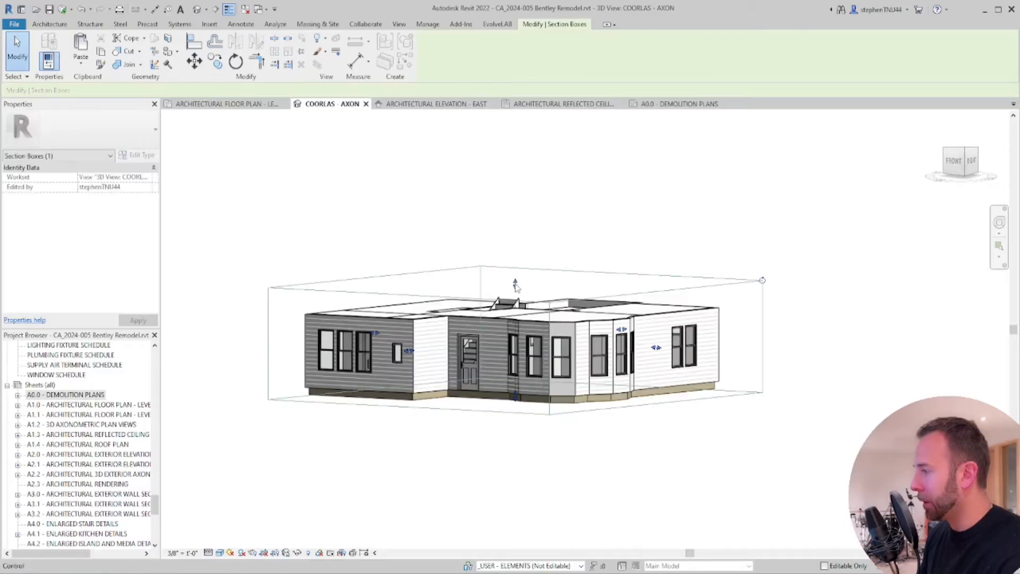
pyautogui.moveTo(515, 283); pyautogui.dragTo(514, 323)
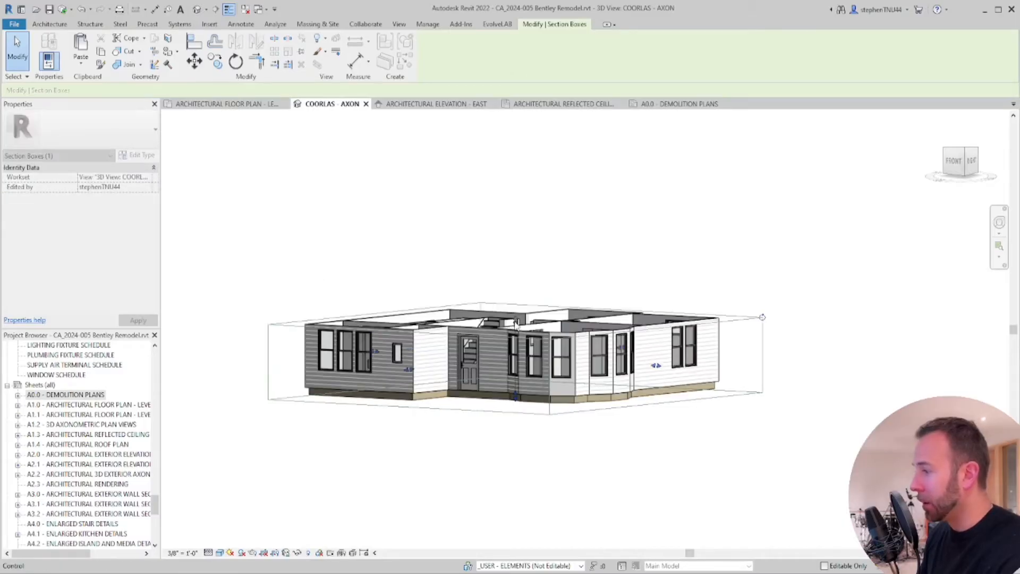
pyautogui.keyDown('shift'); pyautogui.moveTo(548, 372); pyautogui.dragTo(571, 446, button='middle'); pyautogui.keyUp('shift')
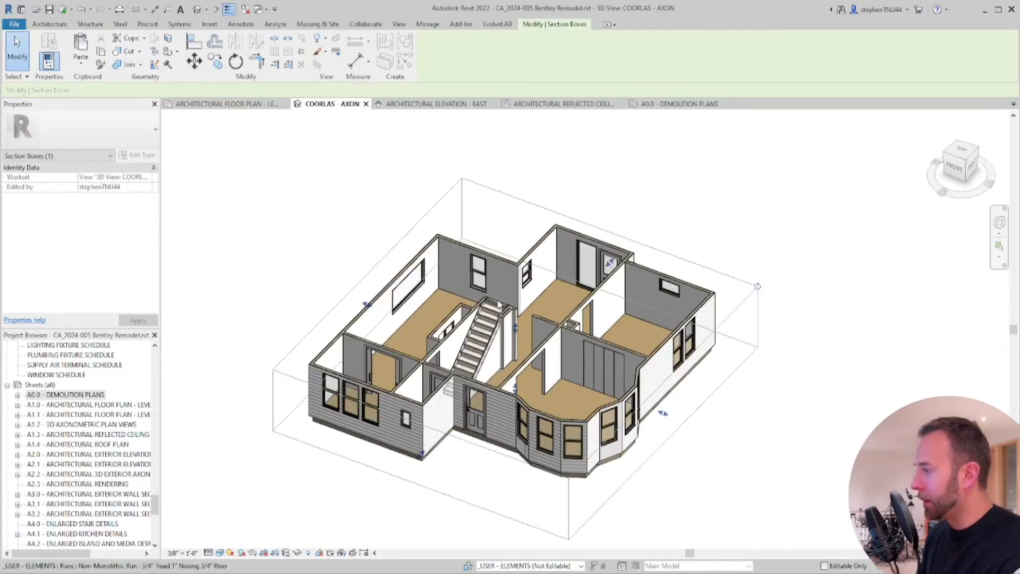
# Examine the stair, the removed wall area beside it and the adjoining hall walls in the cutaway 3D model
pyautogui.scroll(5, 590, 261)
pyautogui.scroll(3, 584, 252)
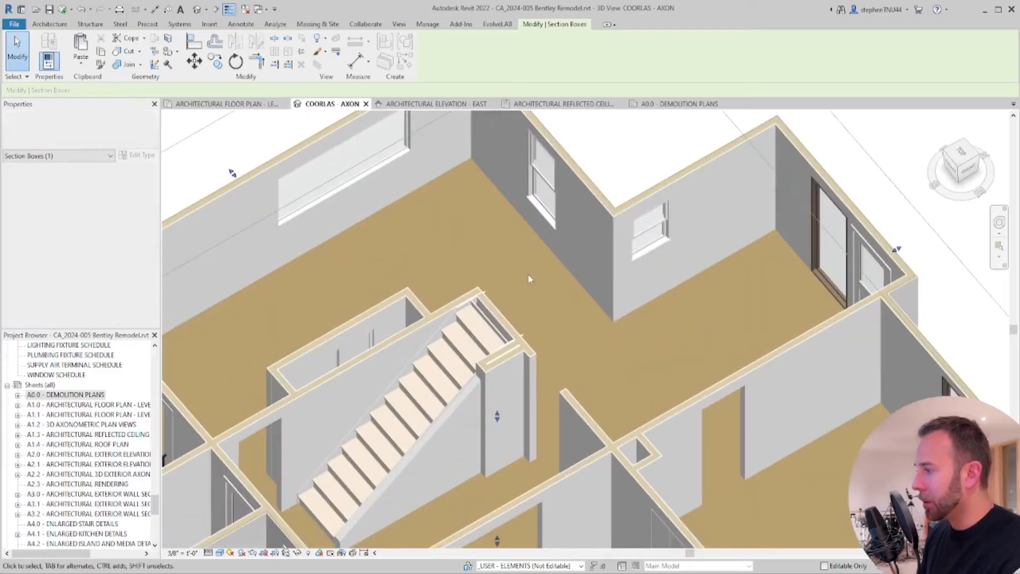
pyautogui.keyDown('shift'); pyautogui.moveTo(543, 381); pyautogui.dragTo(552, 342, button='middle'); pyautogui.keyUp('shift')
pyautogui.keyDown('shift'); pyautogui.moveTo(492, 360); pyautogui.dragTo(574, 372, button='middle'); pyautogui.keyUp('shift')
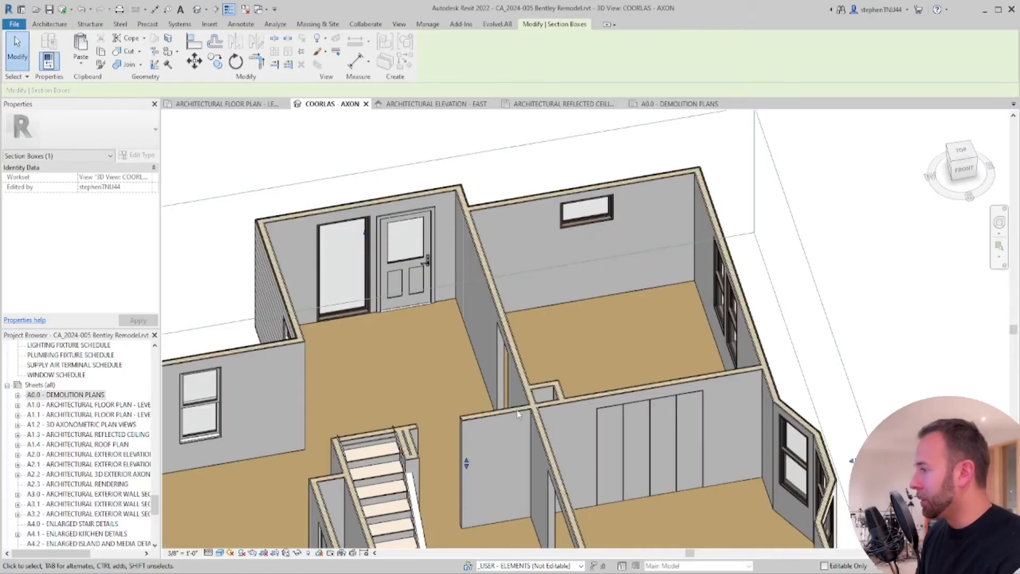
pyautogui.moveTo(490, 422); pyautogui.dragTo(551, 372, button='middle')
pyautogui.scroll(-1, 506, 390)
pyautogui.scroll(-1, 506, 390)
pyautogui.scroll(-1, 472, 313)
pyautogui.keyDown('shift'); pyautogui.moveTo(470, 318); pyautogui.dragTo(492, 345, button='middle'); pyautogui.keyUp('shift')
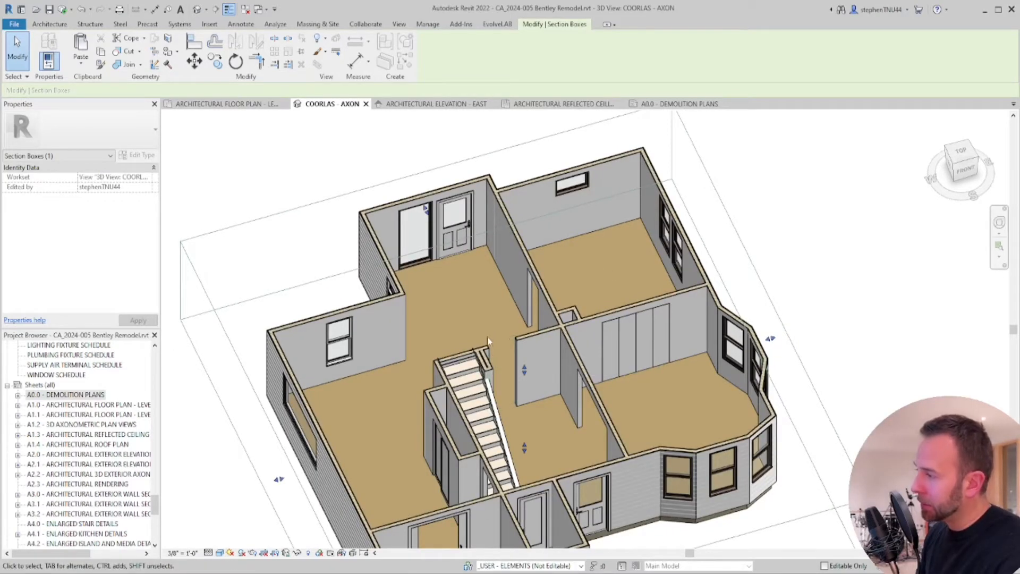
# Examine the exterior door, the fixed glazing beside it and the nearby windows in the room beyond the stair
pyautogui.scroll(1, 672, 274)
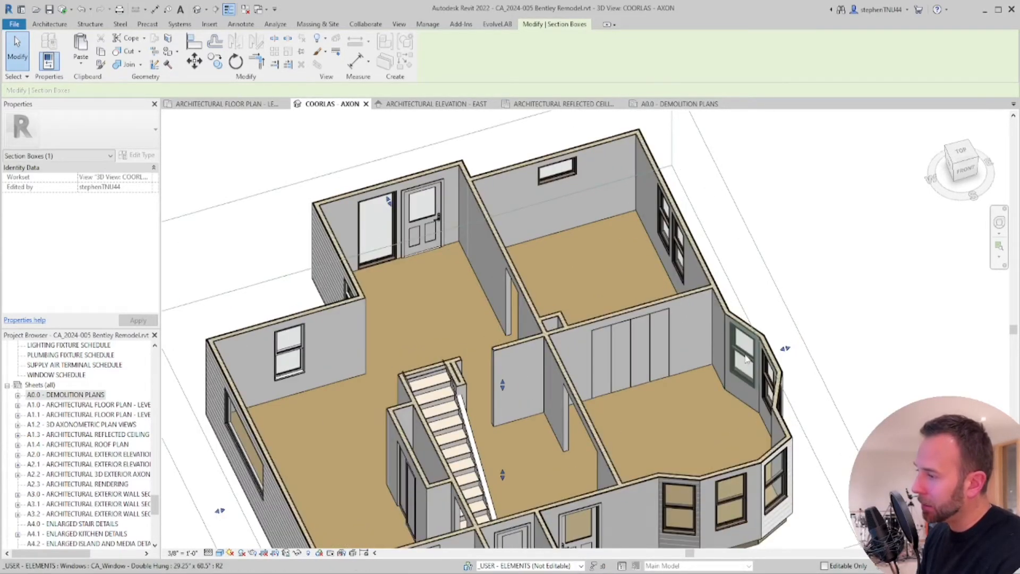
pyautogui.scroll(2, 457, 287)
pyautogui.moveTo(460, 284); pyautogui.dragTo(448, 317, button='middle')
pyautogui.scroll(3, 459, 238)
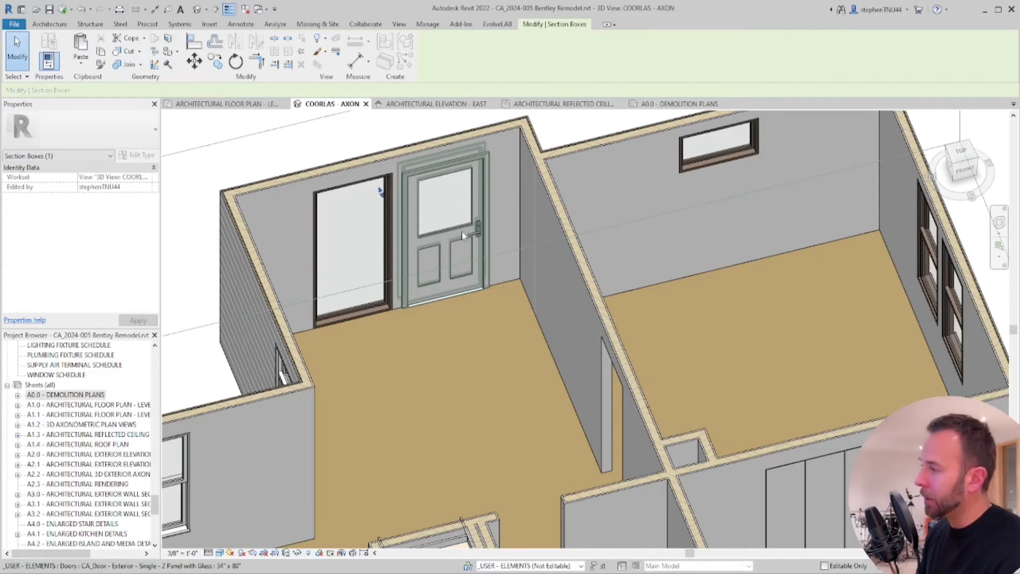
pyautogui.scroll(-2, 461, 231)
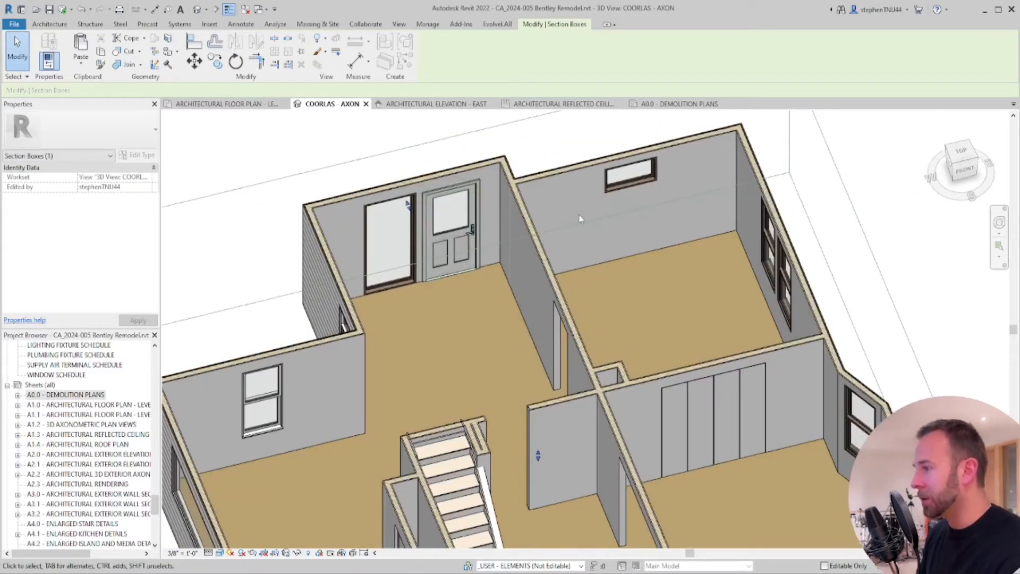
pyautogui.scroll(2, 463, 237)
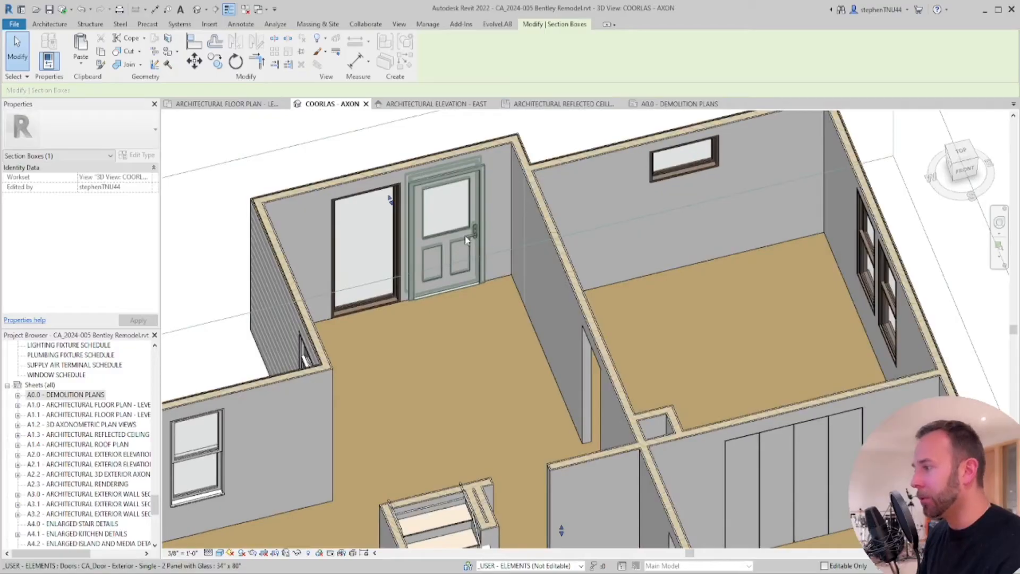
pyautogui.moveTo(465, 240); pyautogui.dragTo(467, 253, button='middle')
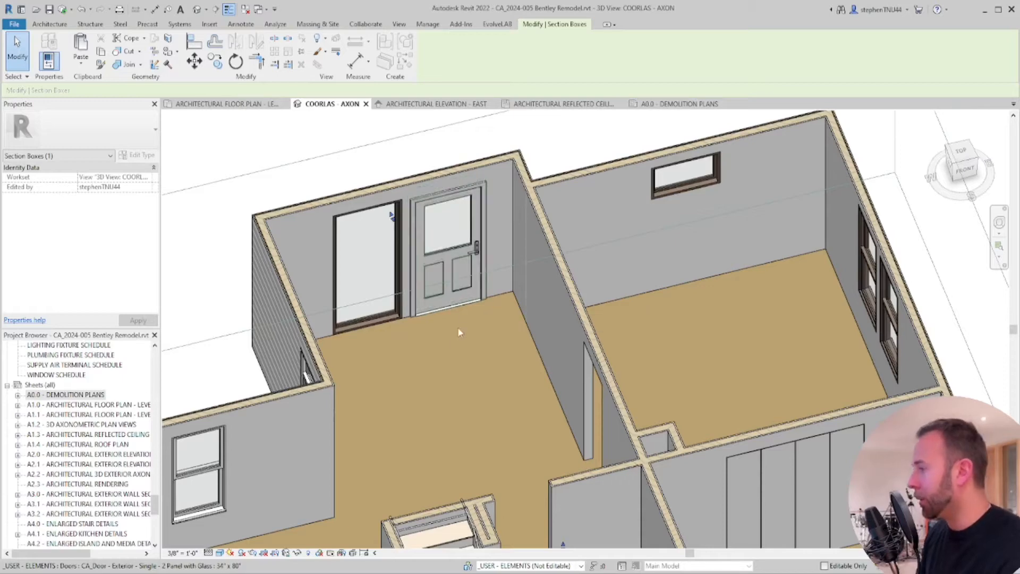
pyautogui.keyDown('shift'); pyautogui.moveTo(458, 330); pyautogui.dragTo(365, 335, button='middle'); pyautogui.keyUp('shift')
pyautogui.moveTo(535, 399); pyautogui.dragTo(420, 325, button='middle')
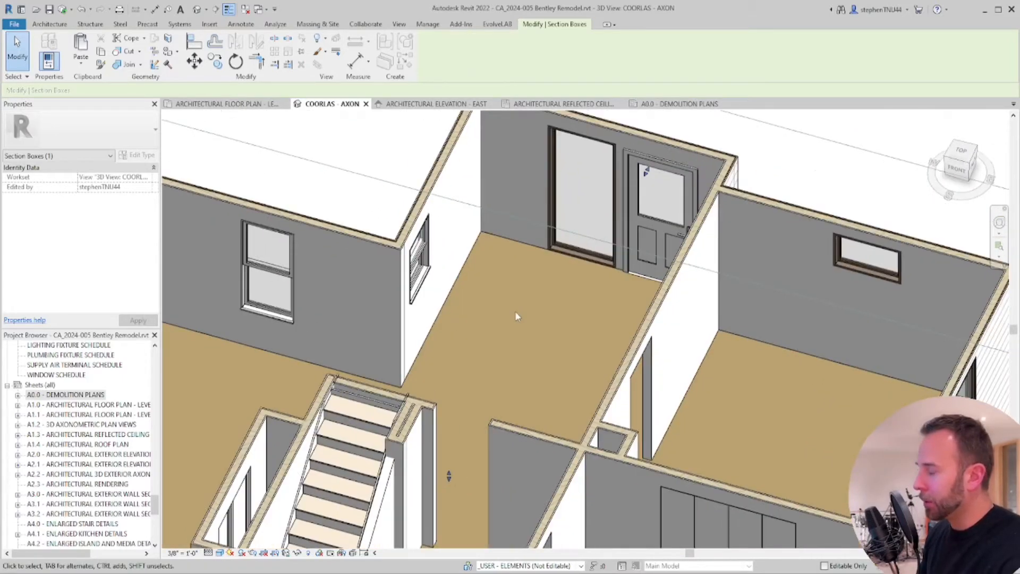
pyautogui.scroll(-2, 521, 310)
pyautogui.moveTo(528, 310); pyautogui.dragTo(563, 314, button='middle')
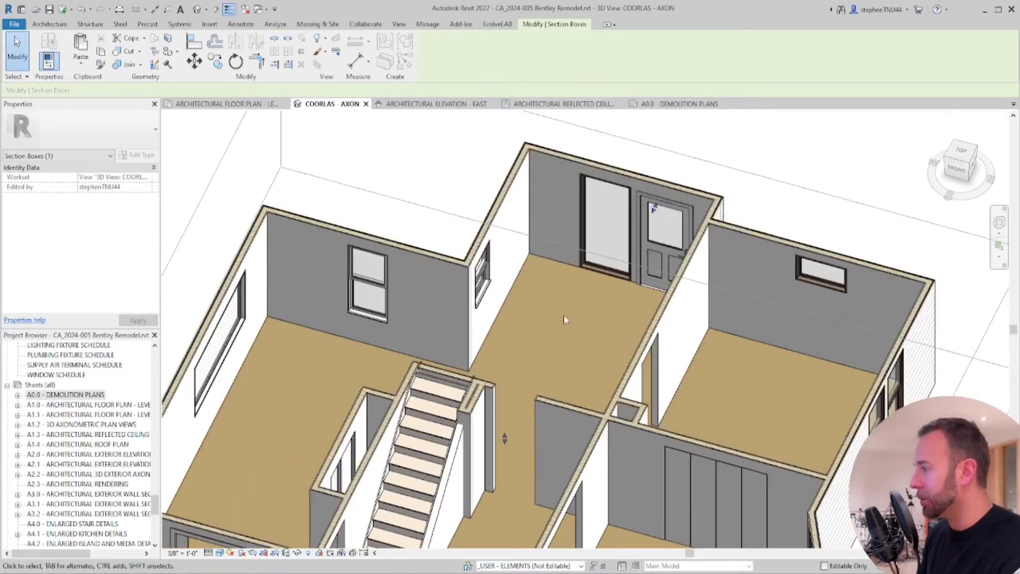
pyautogui.scroll(3, 482, 267)
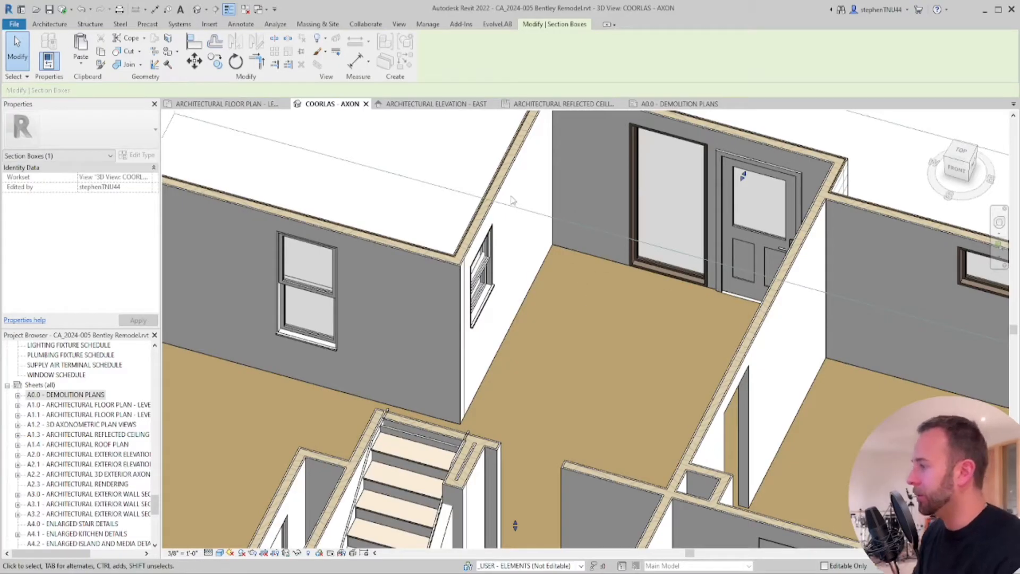
# Examine the overall Level 01 room layout around the stair from several angles in the 3D model
pyautogui.scroll(-2, 469, 276)
pyautogui.keyDown('shift'); pyautogui.moveTo(472, 311); pyautogui.dragTo(572, 366, button='middle'); pyautogui.keyUp('shift')
pyautogui.scroll(2, 528, 282)
pyautogui.scroll(-3, 529, 281)
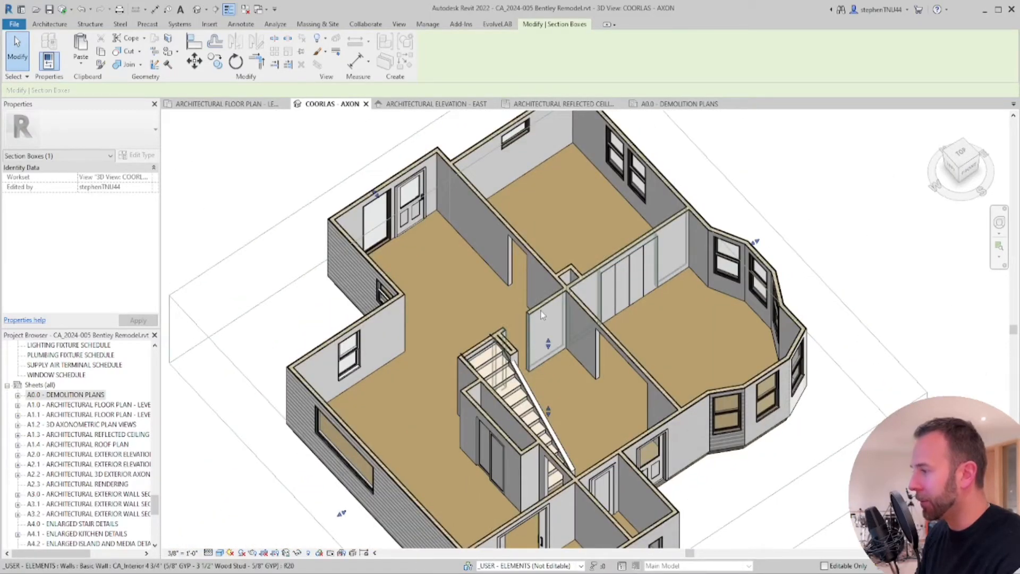
pyautogui.keyDown('shift'); pyautogui.moveTo(542, 315); pyautogui.dragTo(590, 218, button='middle'); pyautogui.keyUp('shift')
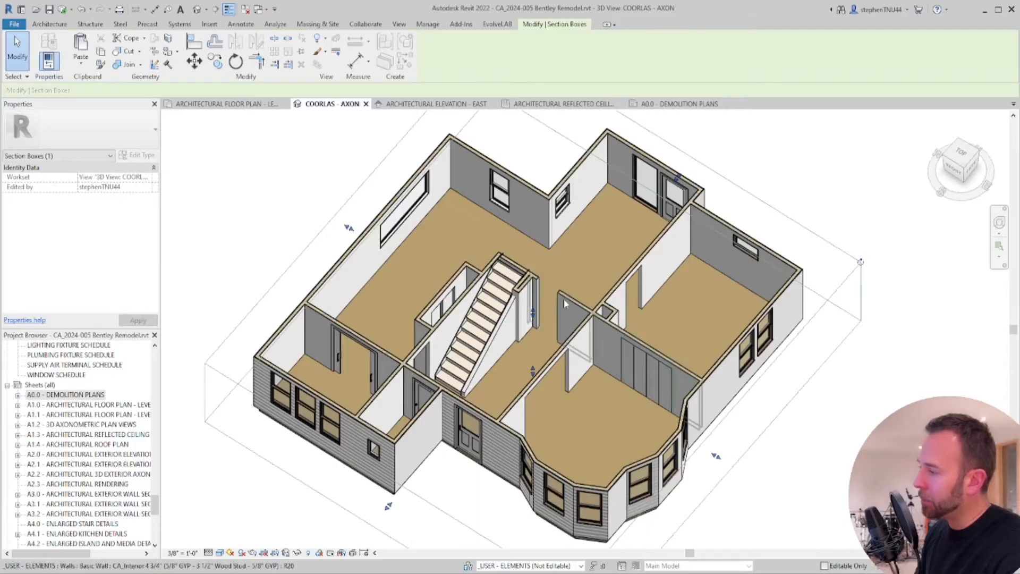
pyautogui.keyDown('shift'); pyautogui.moveTo(563, 298); pyautogui.dragTo(576, 299, button='middle'); pyautogui.keyUp('shift')
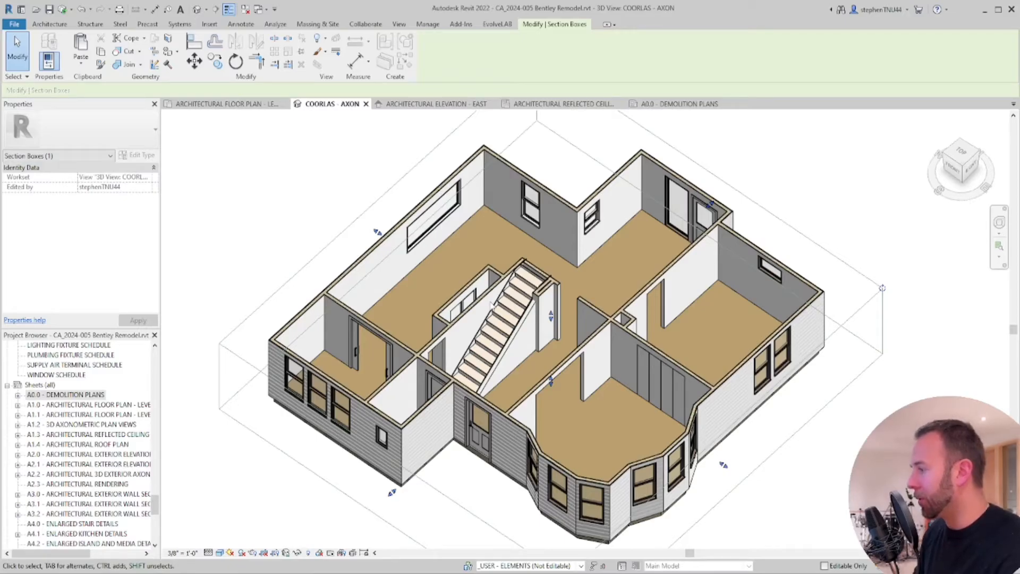
pyautogui.scroll(-1, 493, 306)
pyautogui.keyDown('shift'); pyautogui.moveTo(494, 306); pyautogui.dragTo(516, 303, button='middle'); pyautogui.keyUp('shift')
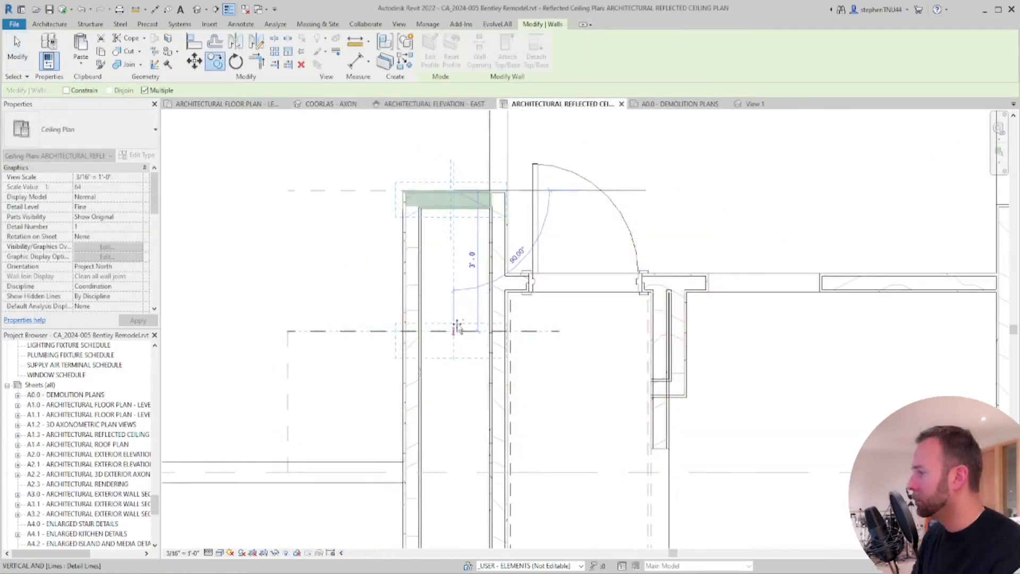
# In the reflected ceiling plan, copy the upper end wall of the narrow enclosure beside the stair 3' 0" downward
pyautogui.click(457, 327)
pyautogui.scroll(-2, 463, 256)
pyautogui.press('Escape')
pyautogui.moveTo(435, 335); pyautogui.dragTo(433, 297, button='middle')
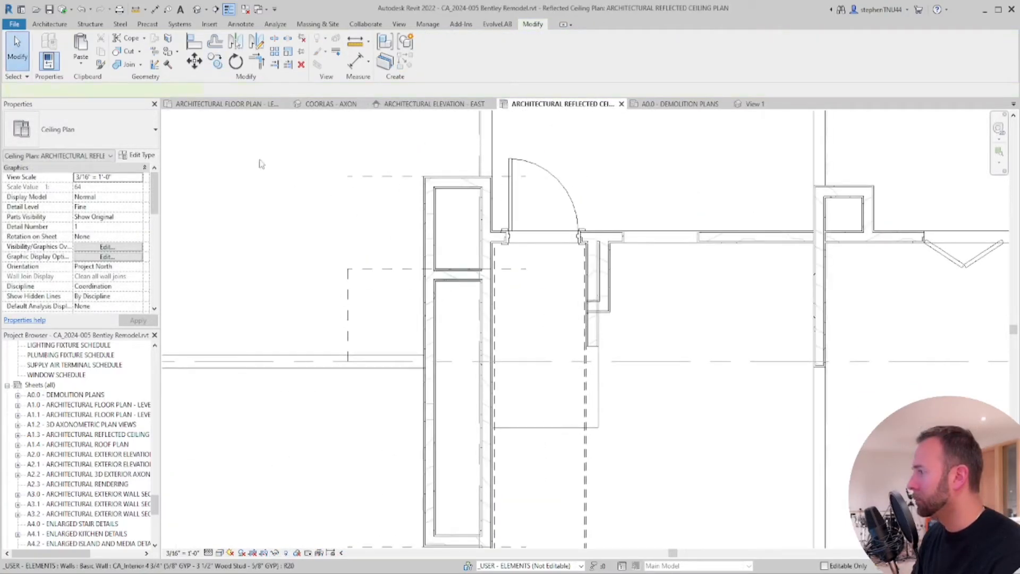
# Mirror the copied cross wall about the horizontal centreline to the lower part of the narrow enclosure
pyautogui.press('m')
pyautogui.press('m')
pyautogui.click(315, 362)
pyautogui.scroll(-1, 330, 233)
pyautogui.press('Escape')
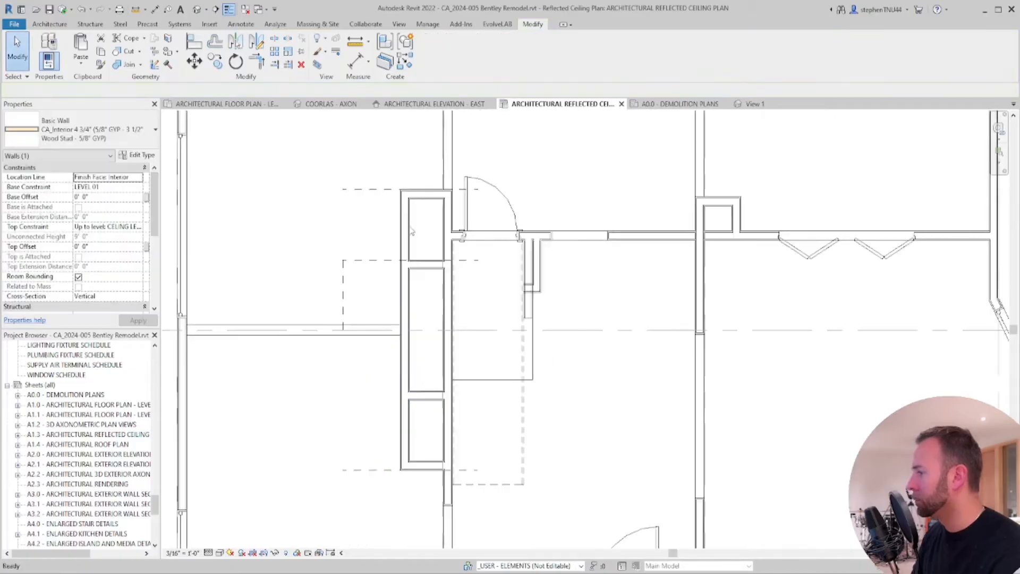
pyautogui.click(407, 231)
pyautogui.scroll(2, 408, 198)
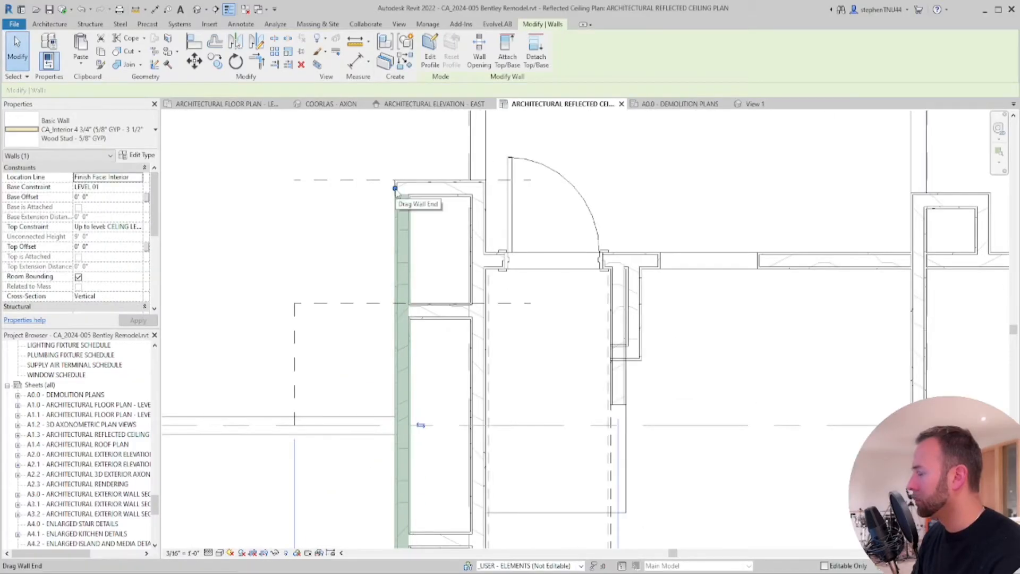
pyautogui.press('Escape')
# Replace the 95" x 44" fixed window in the exterior wall opposite the stair with double-hung windows, forming two pairs along that wall
pyautogui.hotkey('ctrl', 'Tab')
pyautogui.keyDown('shift'); pyautogui.moveTo(468, 314); pyautogui.dragTo(478, 367, button='middle'); pyautogui.keyUp('shift')
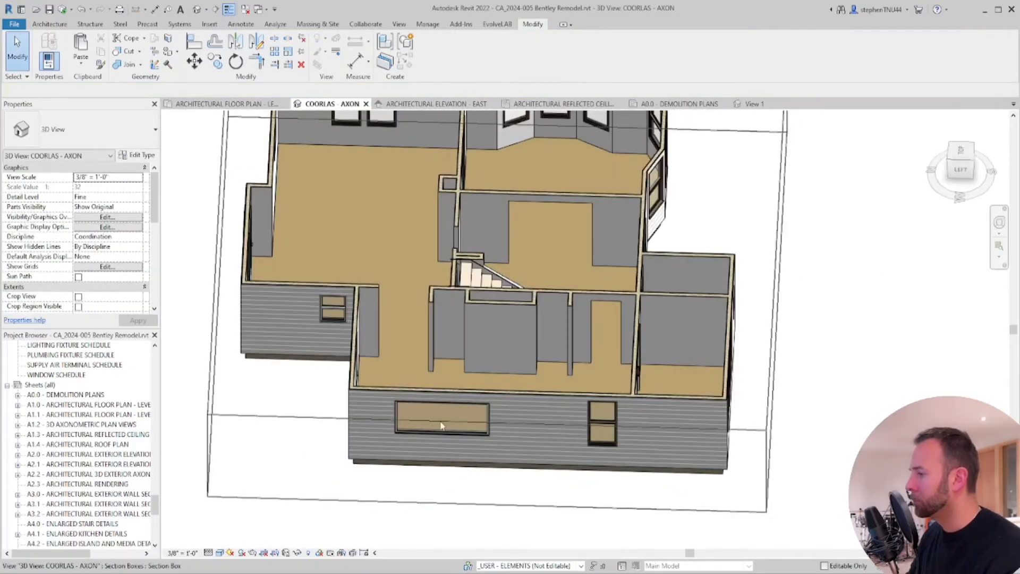
pyautogui.click(480, 408)
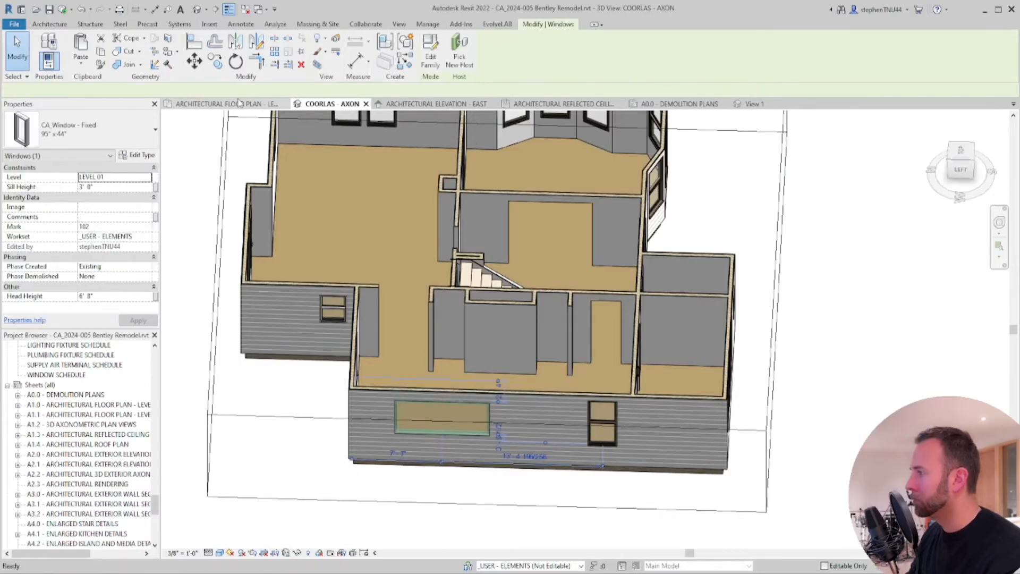
pyautogui.click(239, 103)
pyautogui.scroll(-2, 374, 273)
pyautogui.moveTo(391, 290); pyautogui.dragTo(387, 319, button='middle')
pyautogui.scroll(1, 374, 453)
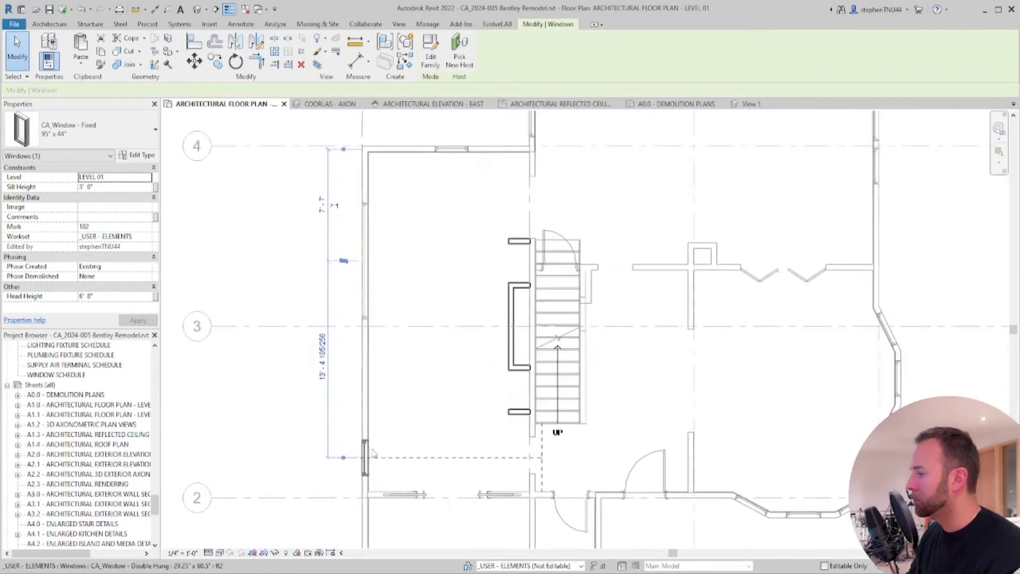
pyautogui.scroll(1, 374, 452)
pyautogui.moveTo(439, 258); pyautogui.dragTo(424, 298, button='middle')
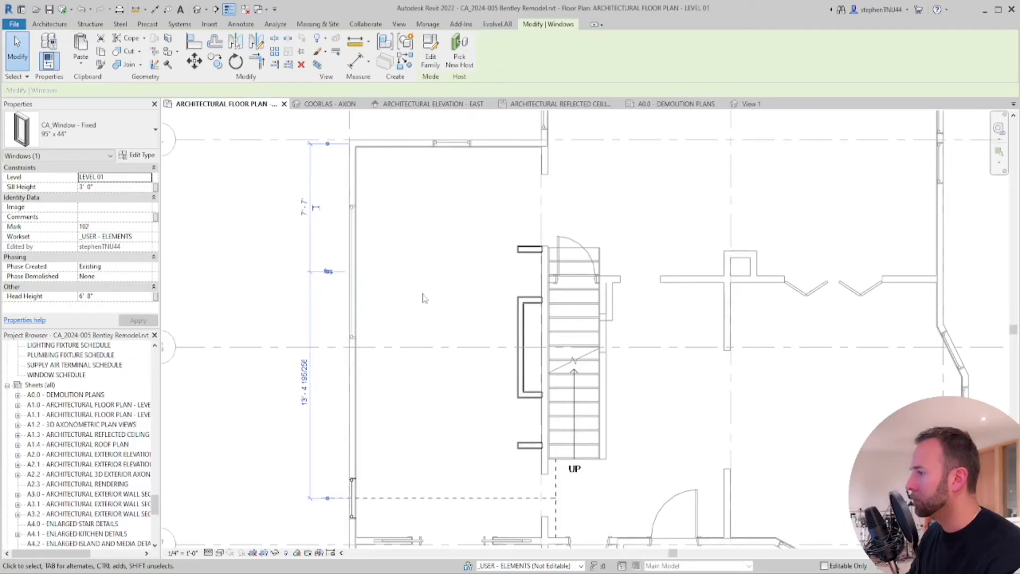
pyautogui.scroll(-2, 410, 251)
pyautogui.click(424, 239)
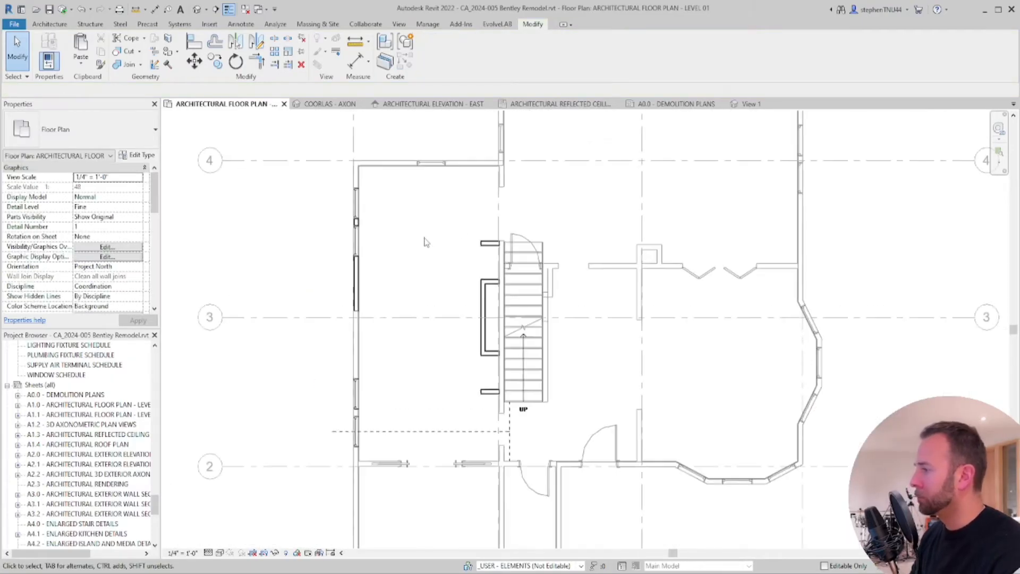
# Place a wall-based adjustable fireplace, 4' 0" wide, 1' 0" high and 1' 6" above LEVEL 01, in the stair-side enclosure and centre it on grid 3
pyautogui.click(329, 104)
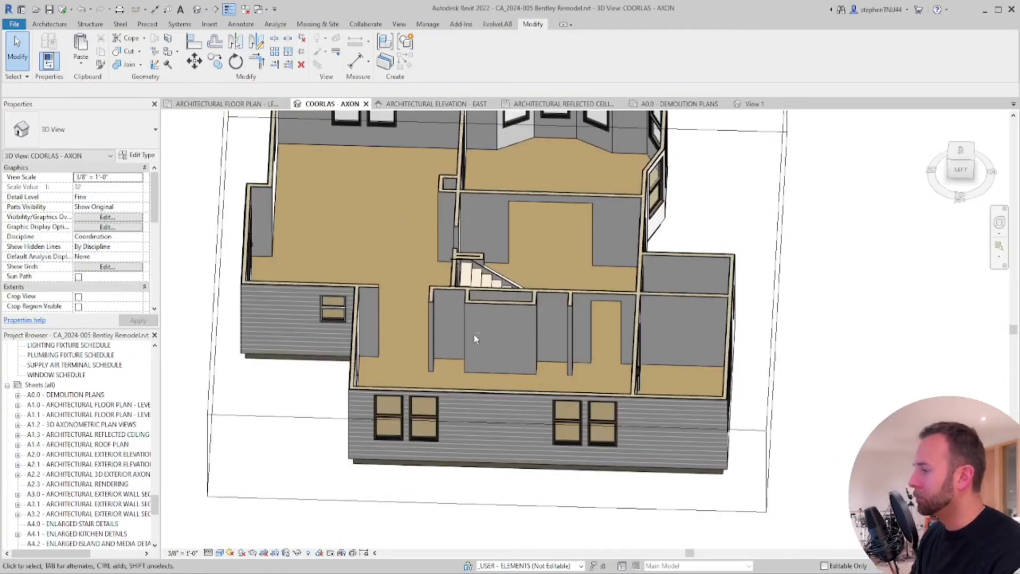
pyautogui.keyDown('shift'); pyautogui.moveTo(476, 339); pyautogui.dragTo(322, 317, button='middle'); pyautogui.keyUp('shift')
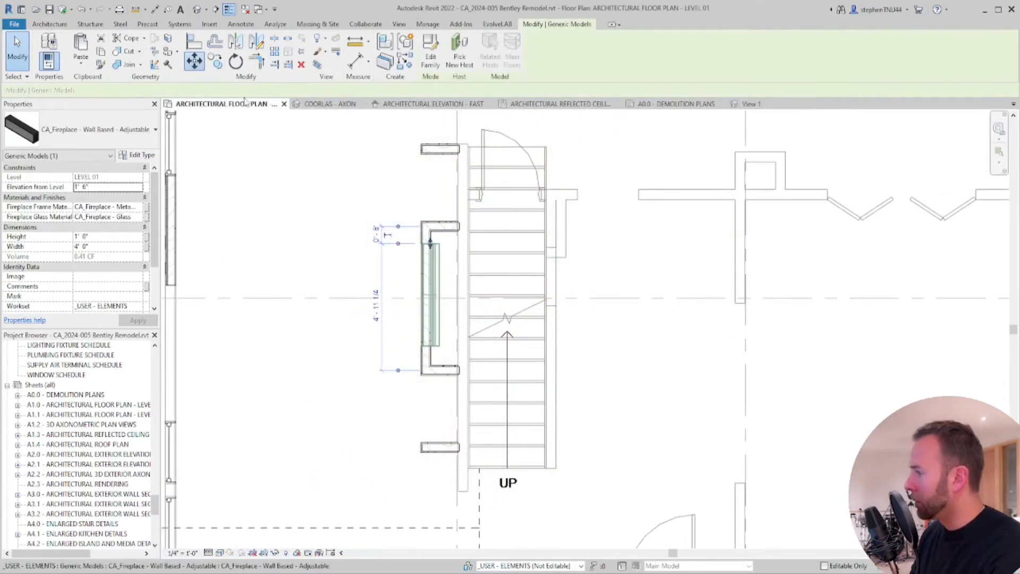
pyautogui.scroll(5, 441, 289)
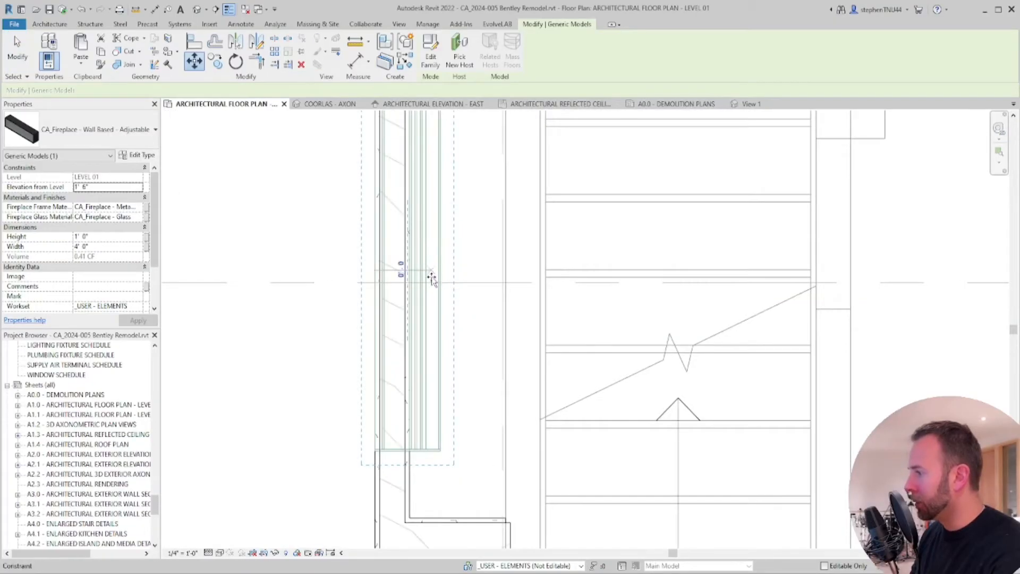
pyautogui.click(433, 283)
pyautogui.scroll(-3, 497, 230)
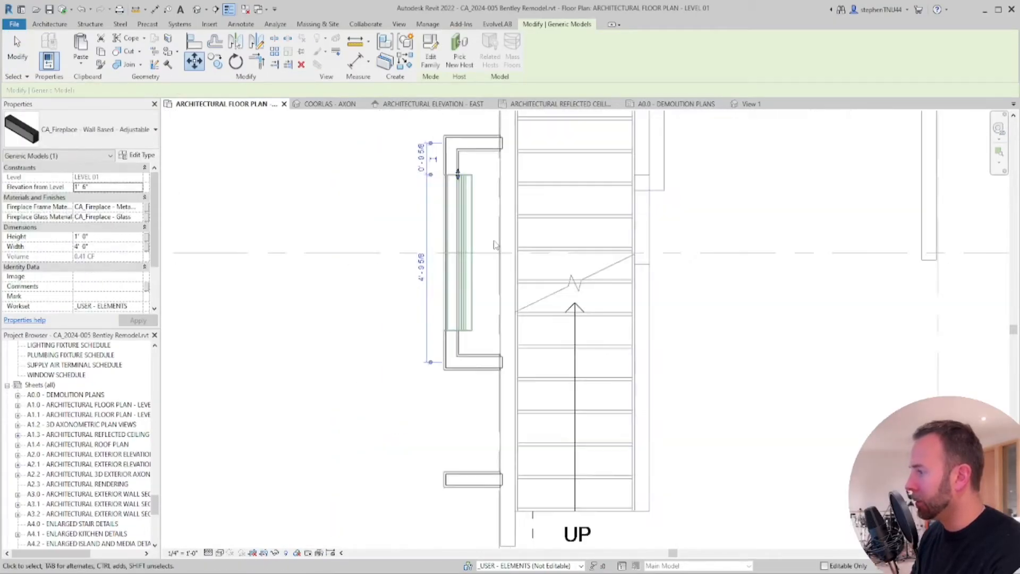
pyautogui.click(361, 354)
pyautogui.scroll(-3, 469, 315)
pyautogui.moveTo(400, 355); pyautogui.dragTo(416, 368, button='middle')
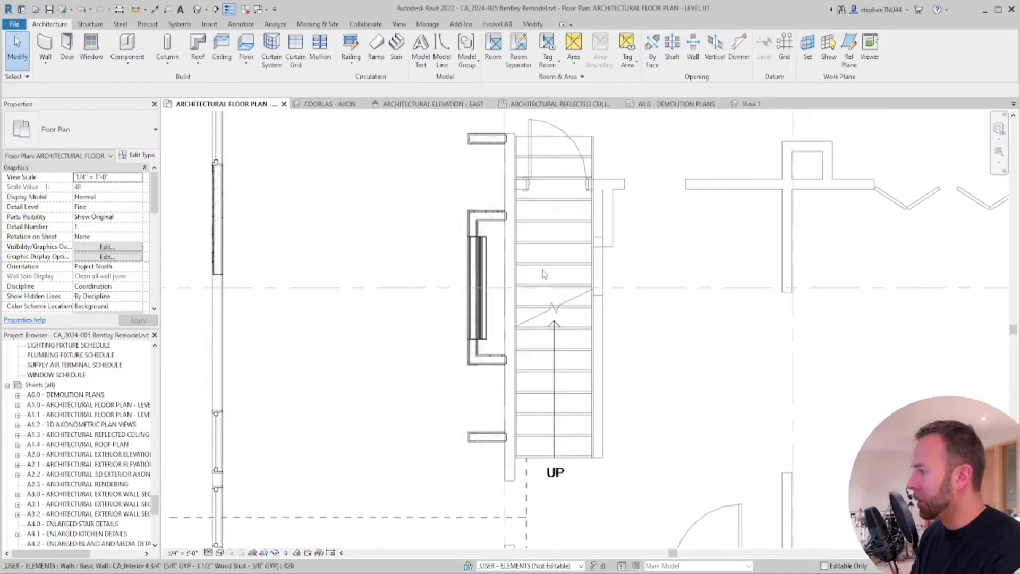
# Delete the dashed detail lines near the foot of the stair in the Level 01 floor plan
pyautogui.scroll(-5, 543, 274)
pyautogui.moveTo(523, 280); pyautogui.dragTo(484, 291, button='middle')
pyautogui.scroll(1, 458, 346)
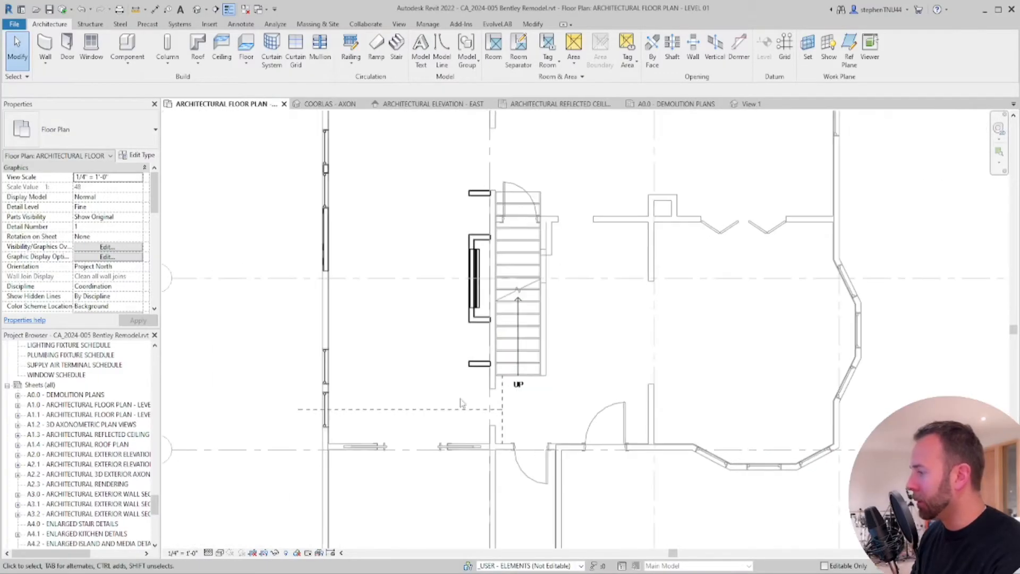
pyautogui.click(454, 414)
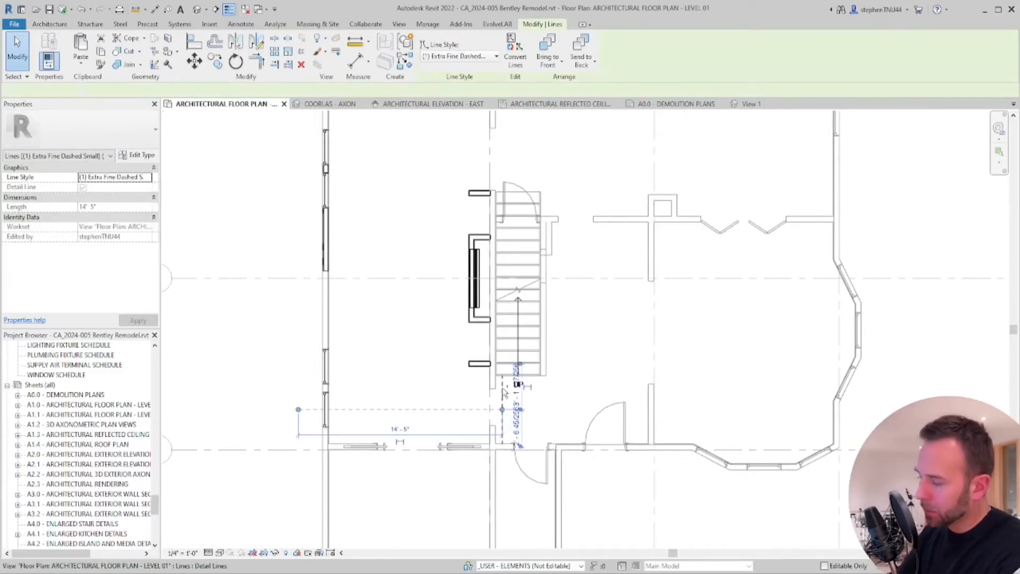
pyautogui.press('Delete')
pyautogui.scroll(-1, 523, 386)
pyautogui.click(340, 235)
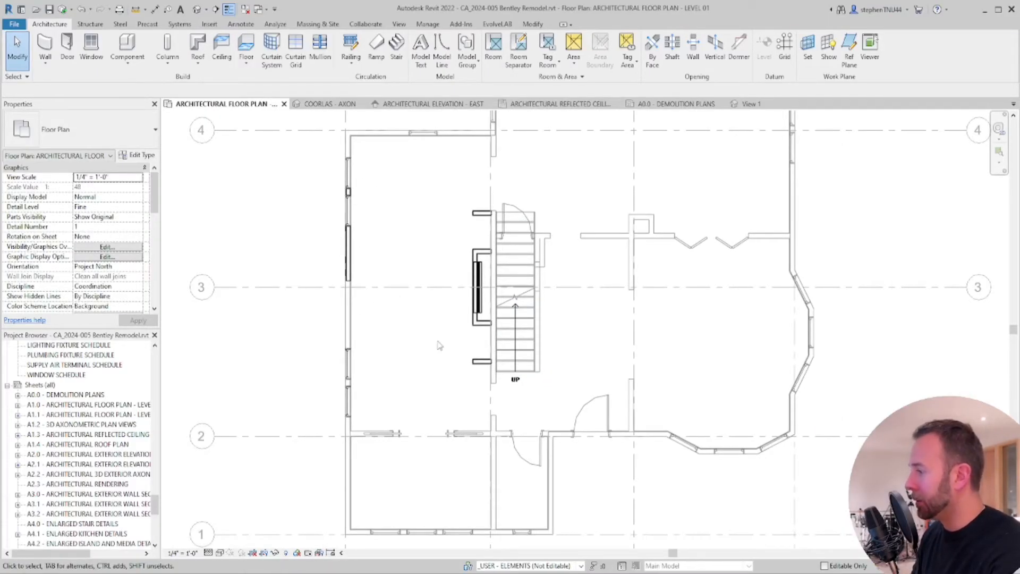
# Examine the Level 01 floor plan around the fireplace room, front entry, stair and rear rooms
pyautogui.scroll(2, 439, 345)
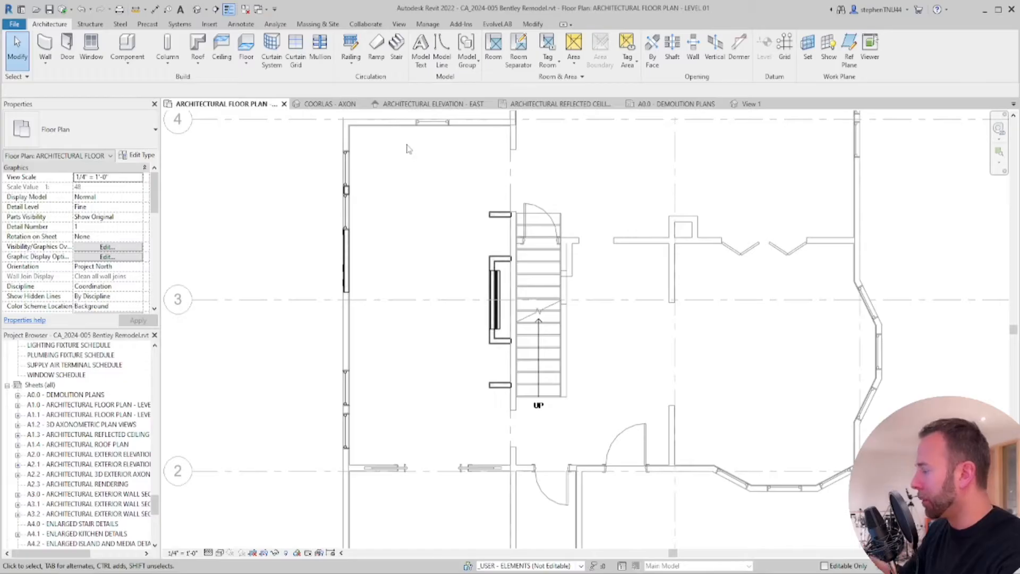
pyautogui.scroll(-1, 405, 206)
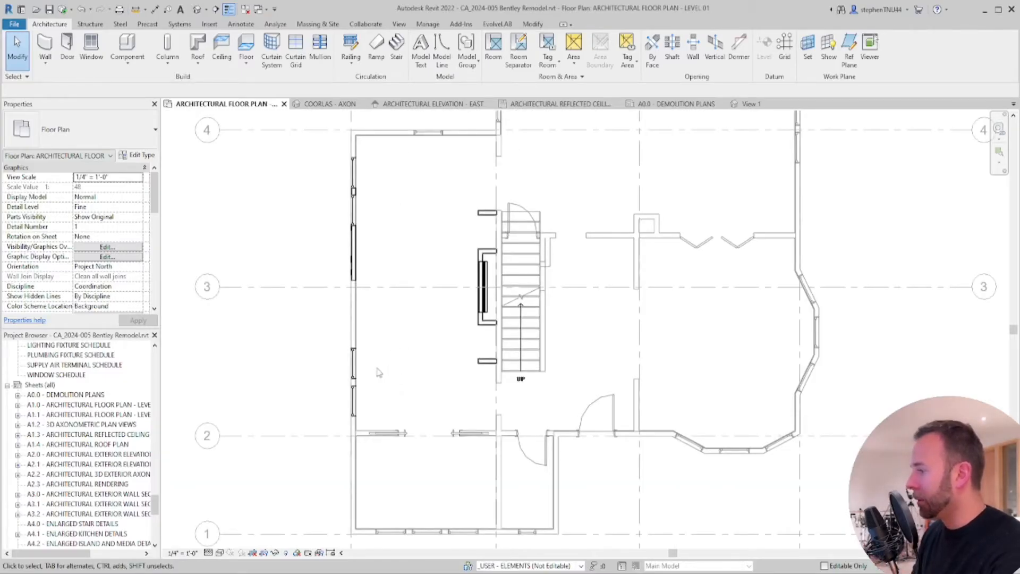
pyautogui.scroll(1, 403, 374)
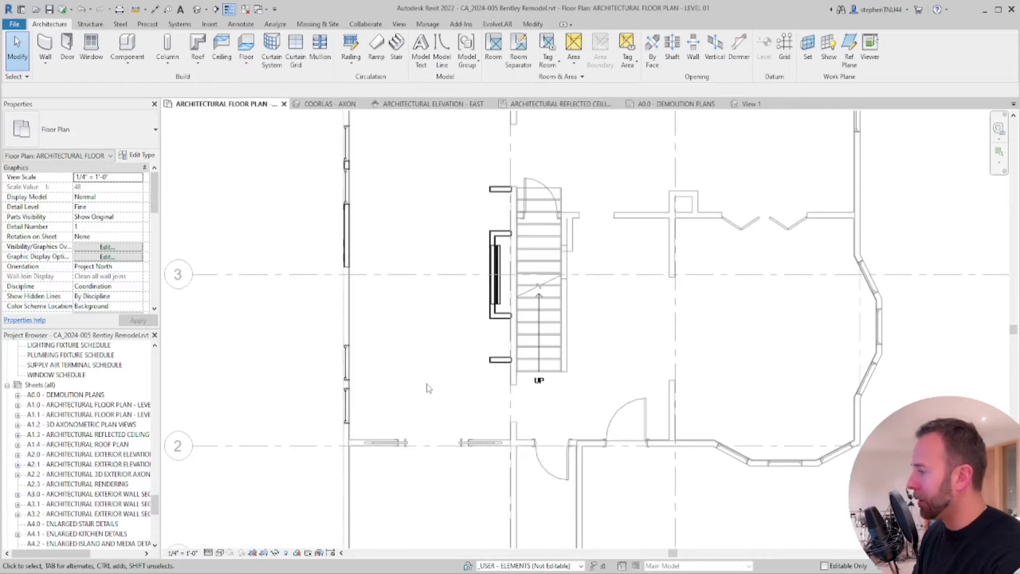
pyautogui.moveTo(425, 342); pyautogui.dragTo(431, 400, button='middle')
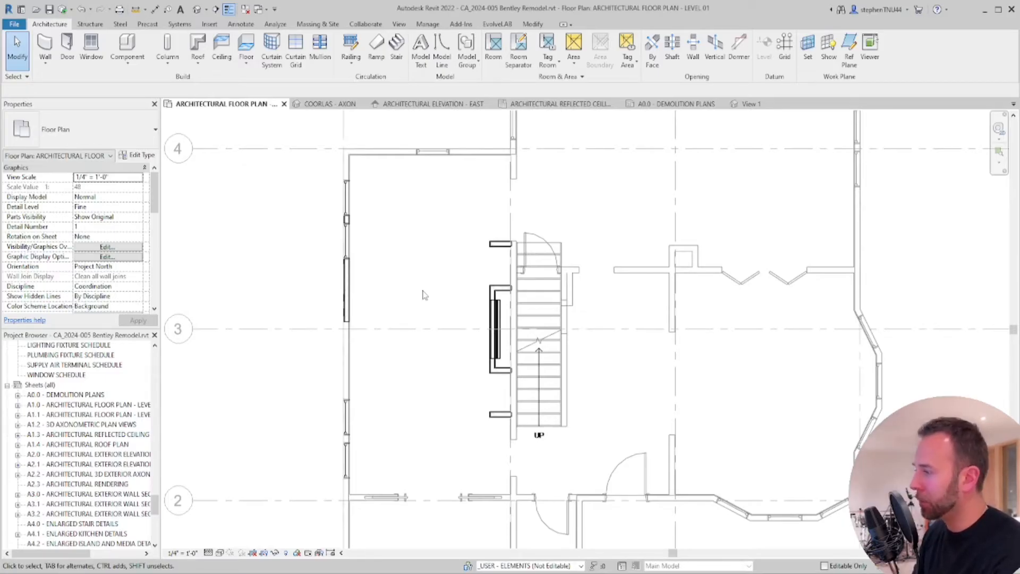
pyautogui.moveTo(425, 355); pyautogui.dragTo(394, 296, button='middle')
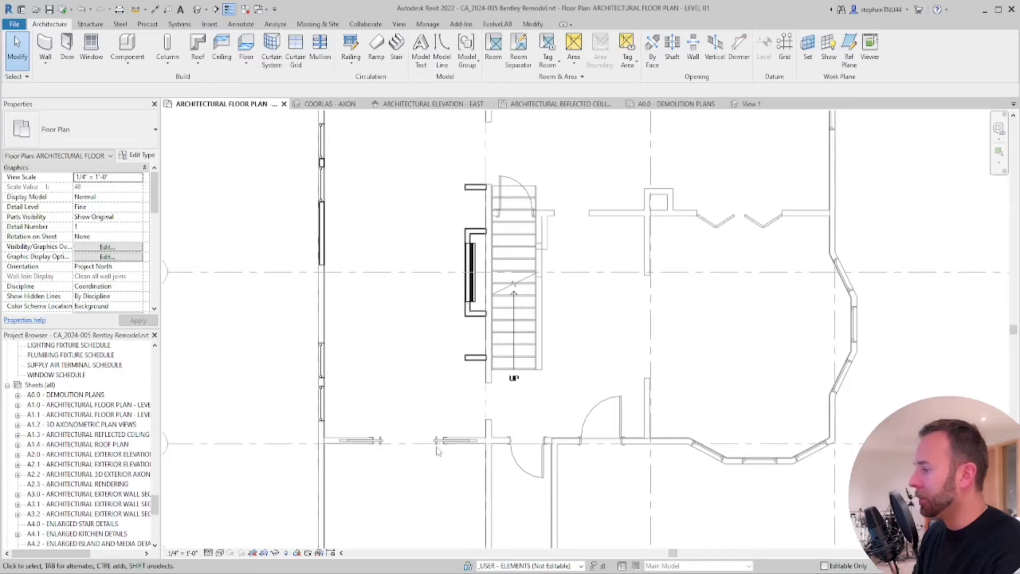
pyautogui.moveTo(436, 450); pyautogui.dragTo(408, 433, button='middle')
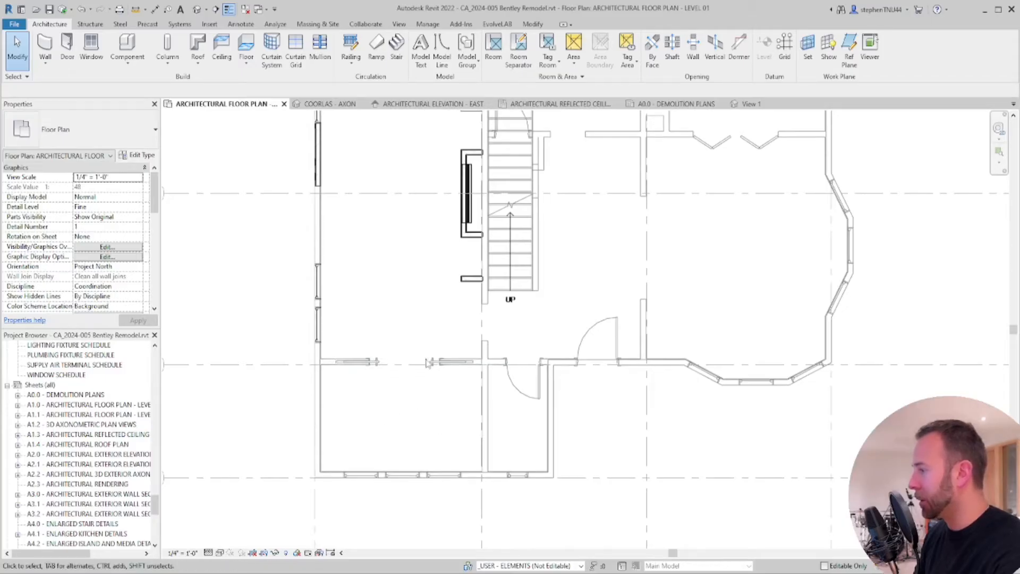
pyautogui.moveTo(439, 249); pyautogui.dragTo(375, 339, button='middle')
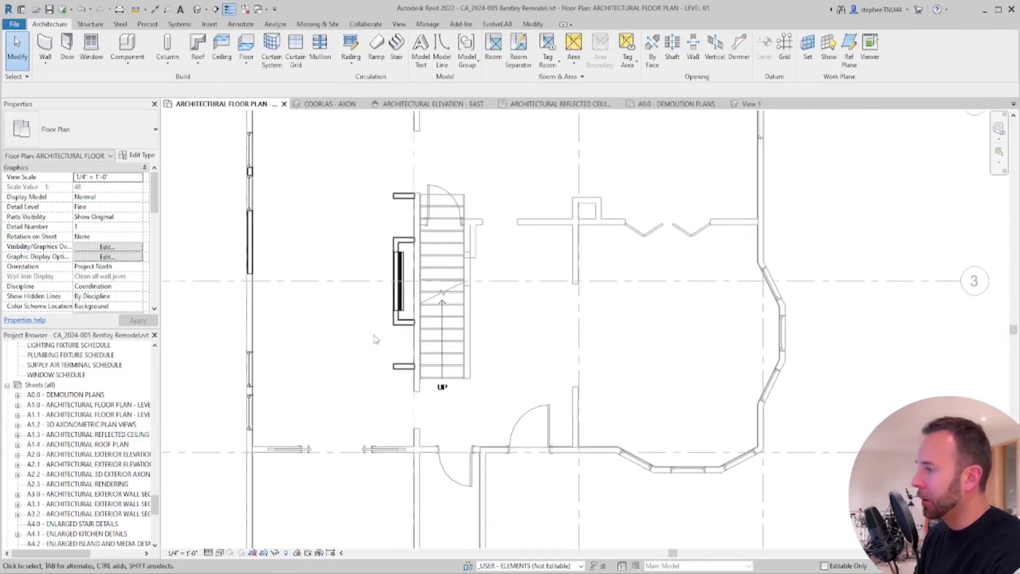
pyautogui.moveTo(628, 374); pyautogui.dragTo(640, 376, button='middle')
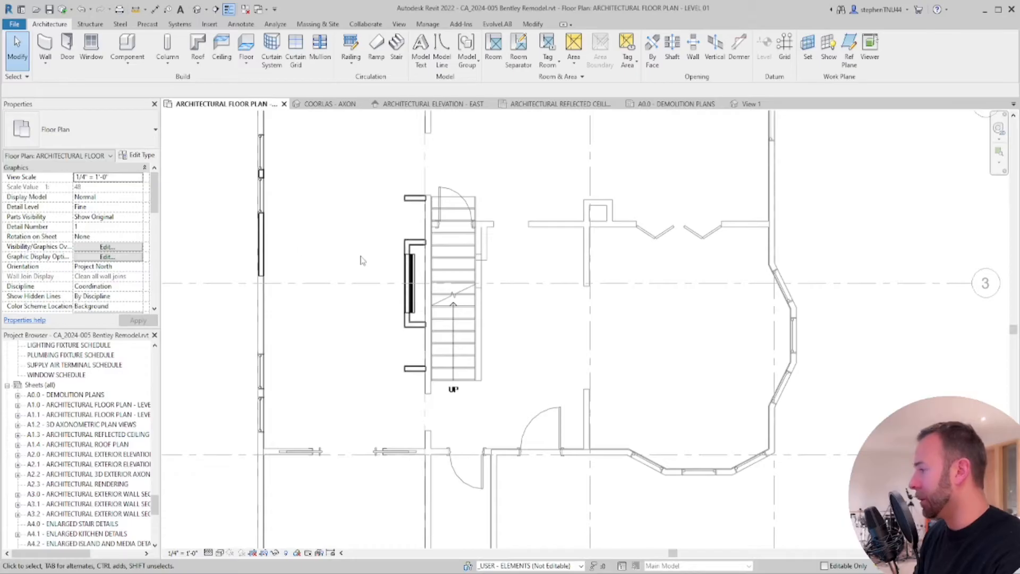
pyautogui.moveTo(361, 260); pyautogui.dragTo(383, 318, button='middle')
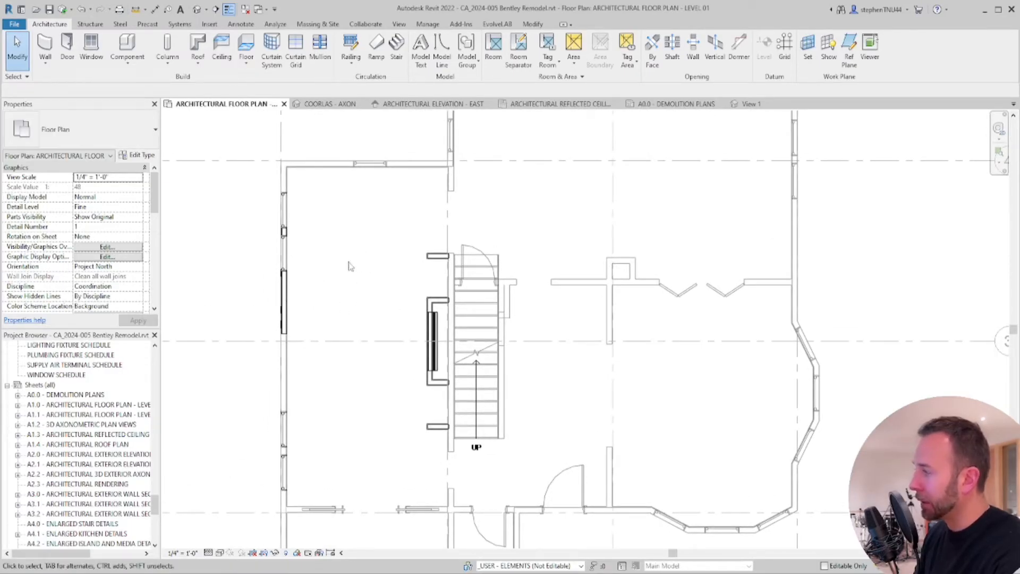
pyautogui.moveTo(365, 260); pyautogui.dragTo(330, 357, button='middle')
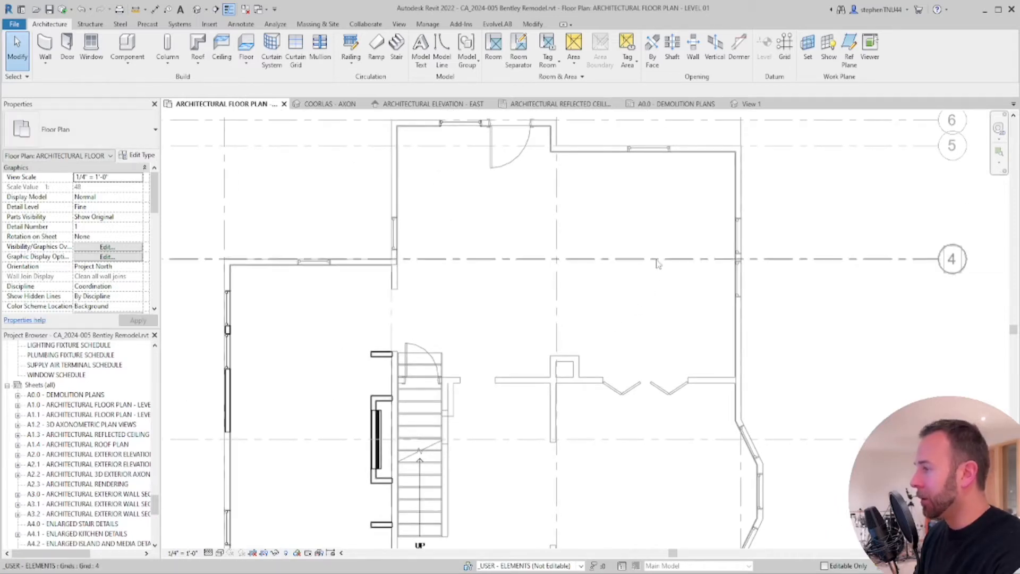
pyautogui.scroll(-2, 645, 250)
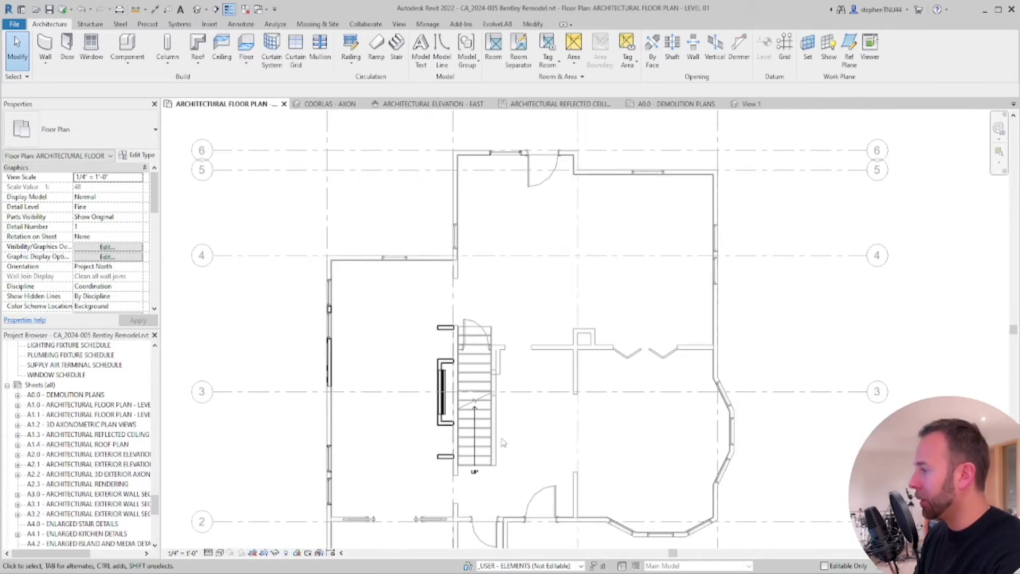
pyautogui.moveTo(503, 441); pyautogui.dragTo(571, 368, button='middle')
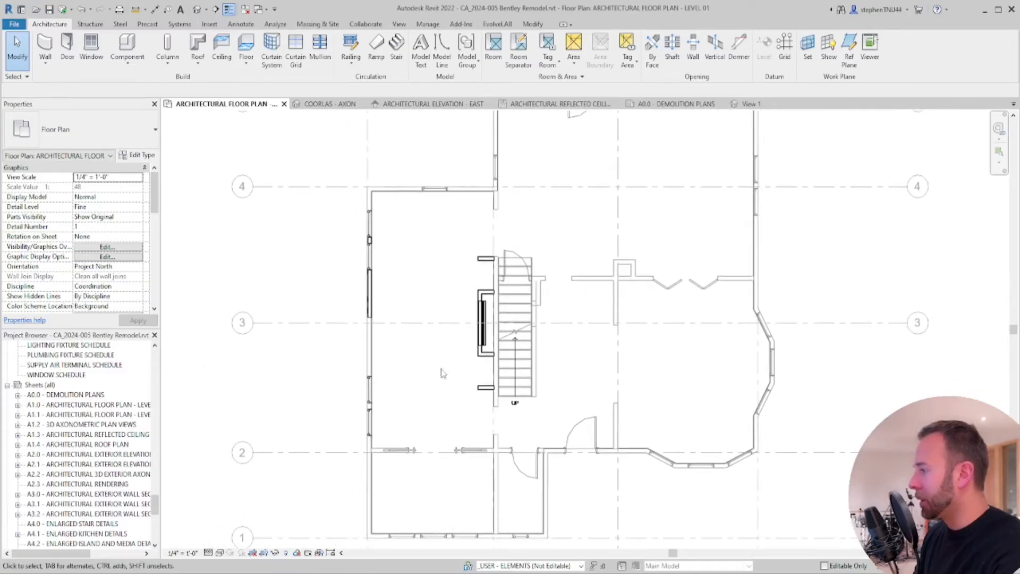
pyautogui.scroll(1, 416, 376)
# Examine the new fireplace walls, stair and connections between rooms from several angles in the 3D model
pyautogui.click(330, 105)
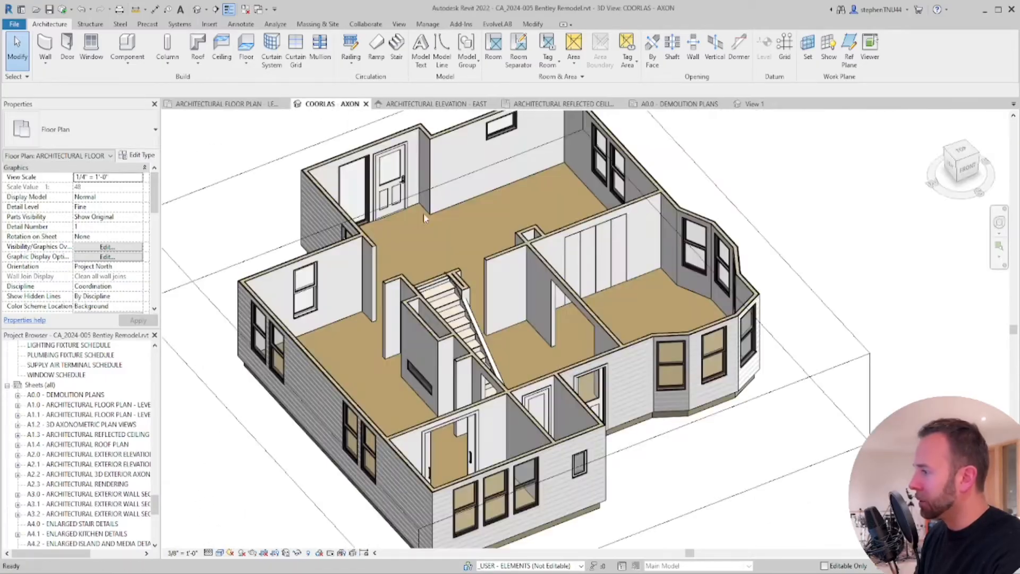
pyautogui.keyDown('shift'); pyautogui.moveTo(547, 381); pyautogui.dragTo(420, 423, button='middle'); pyautogui.keyUp('shift')
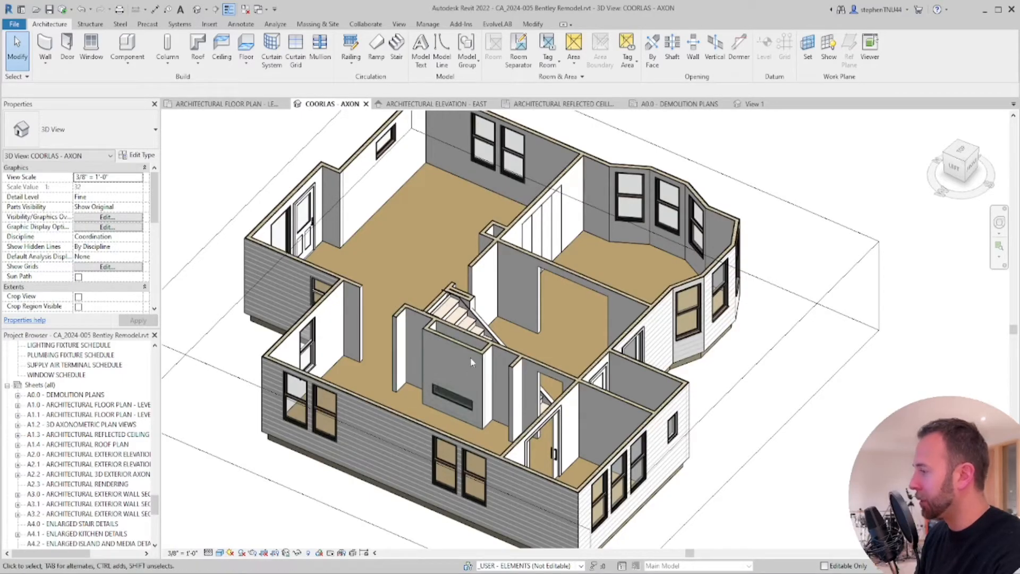
pyautogui.keyDown('shift'); pyautogui.moveTo(463, 392); pyautogui.dragTo(438, 217, button='middle'); pyautogui.keyUp('shift')
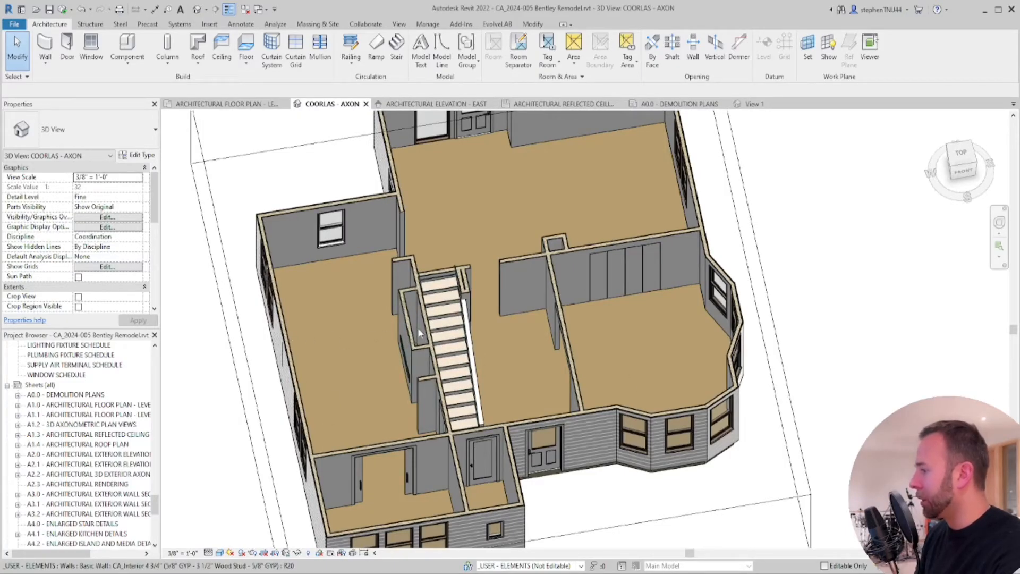
pyautogui.keyDown('shift'); pyautogui.moveTo(396, 365); pyautogui.dragTo(514, 387, button='middle'); pyautogui.keyUp('shift')
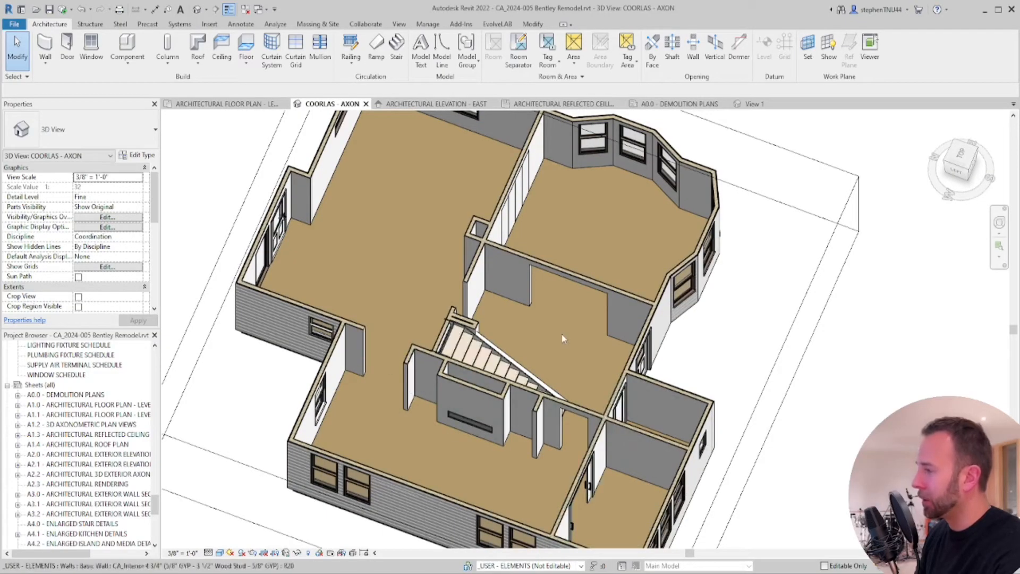
pyautogui.keyDown('shift'); pyautogui.moveTo(561, 333); pyautogui.dragTo(548, 386, button='middle'); pyautogui.keyUp('shift')
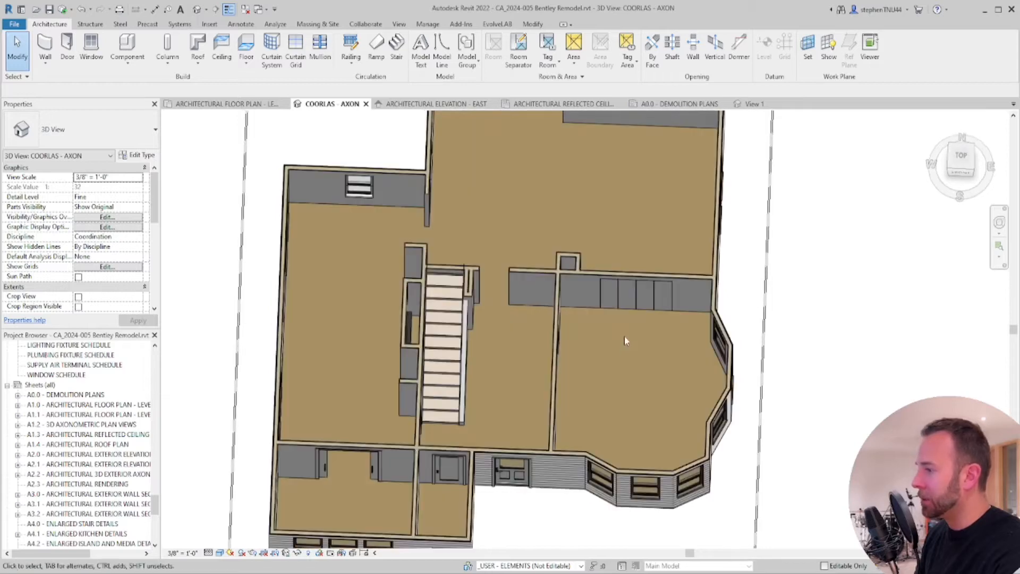
pyautogui.moveTo(624, 336); pyautogui.dragTo(575, 384, button='middle')
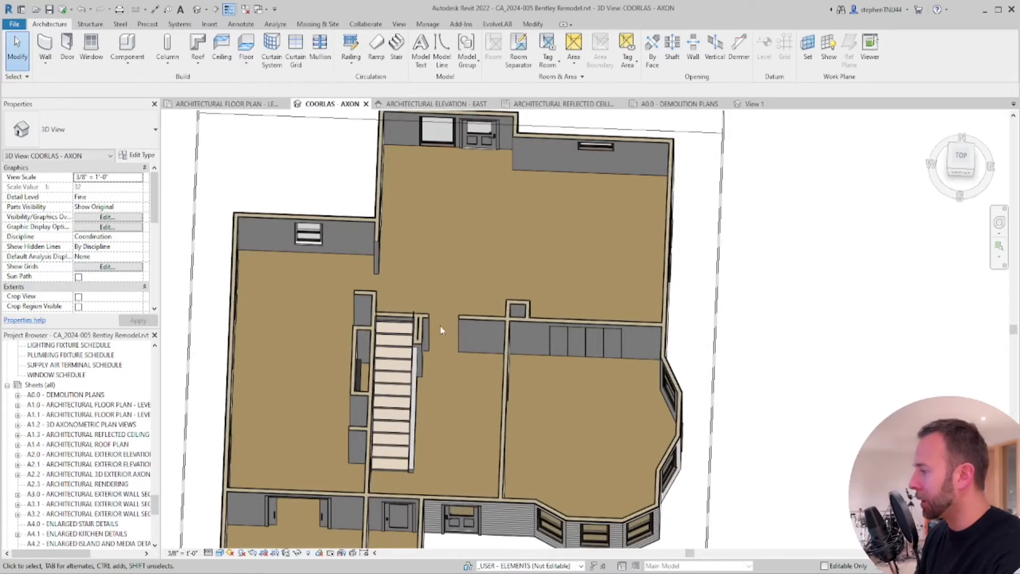
pyautogui.keyDown('shift'); pyautogui.moveTo(468, 410); pyautogui.dragTo(470, 423, button='middle'); pyautogui.keyUp('shift')
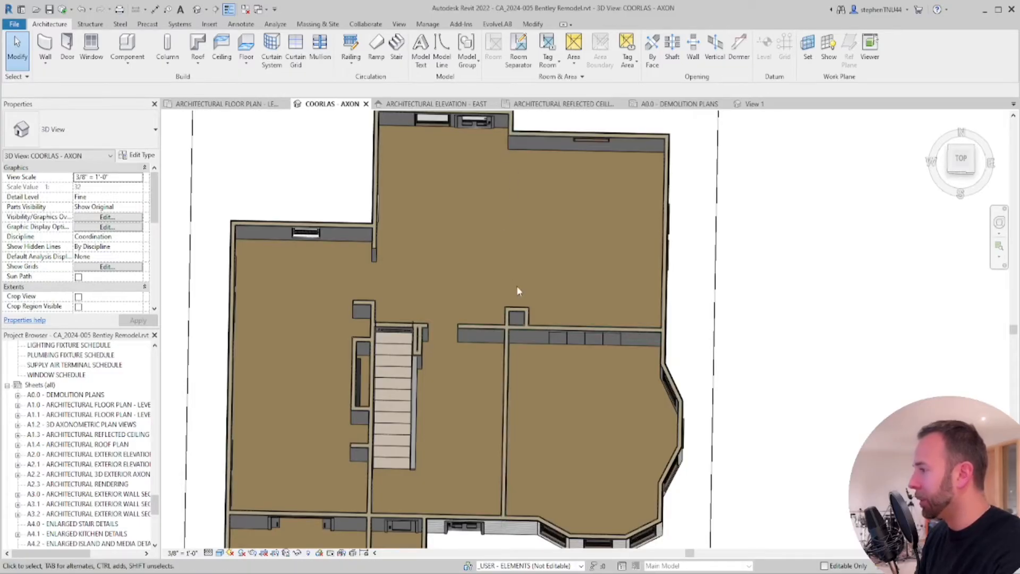
pyautogui.keyDown('shift'); pyautogui.moveTo(446, 355); pyautogui.dragTo(459, 281, button='middle'); pyautogui.keyUp('shift')
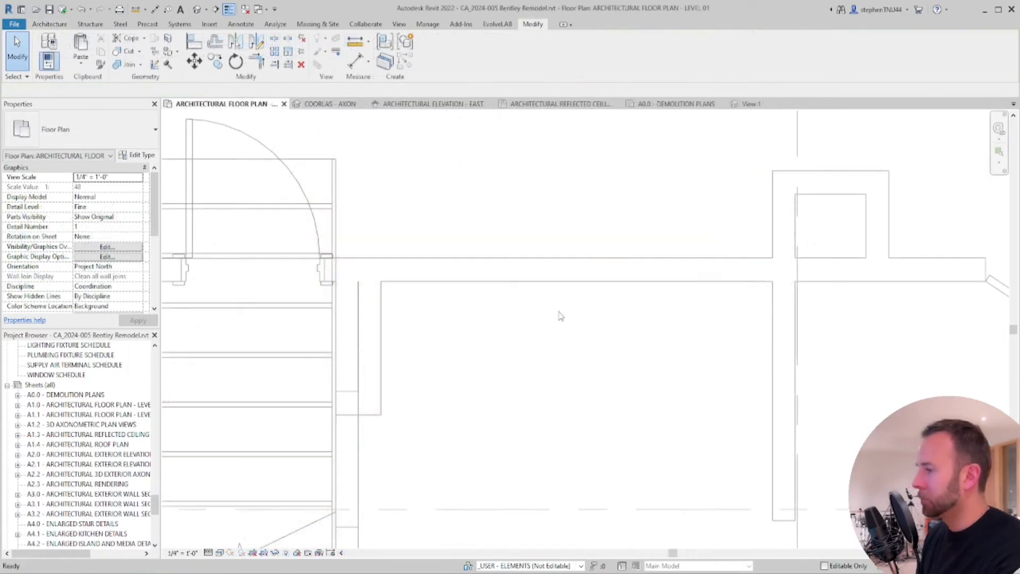
# Set Phase Demolished to New Construction for the existing 6' 3" interior wall between the stair and the closet wall
pyautogui.scroll(3, 449, 299)
pyautogui.click(332, 289)
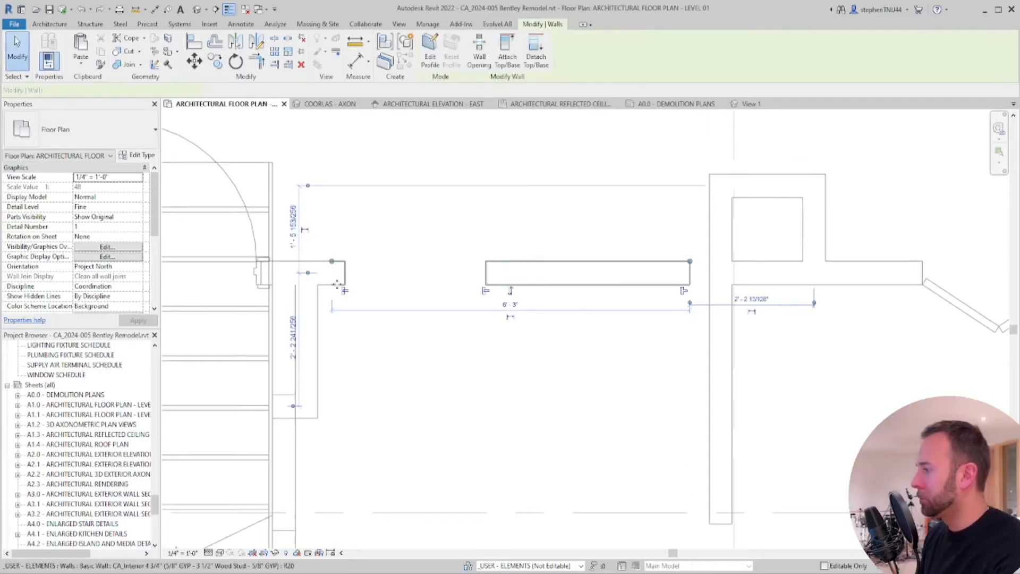
pyautogui.scroll(-3, 147, 296)
pyautogui.click(140, 296)
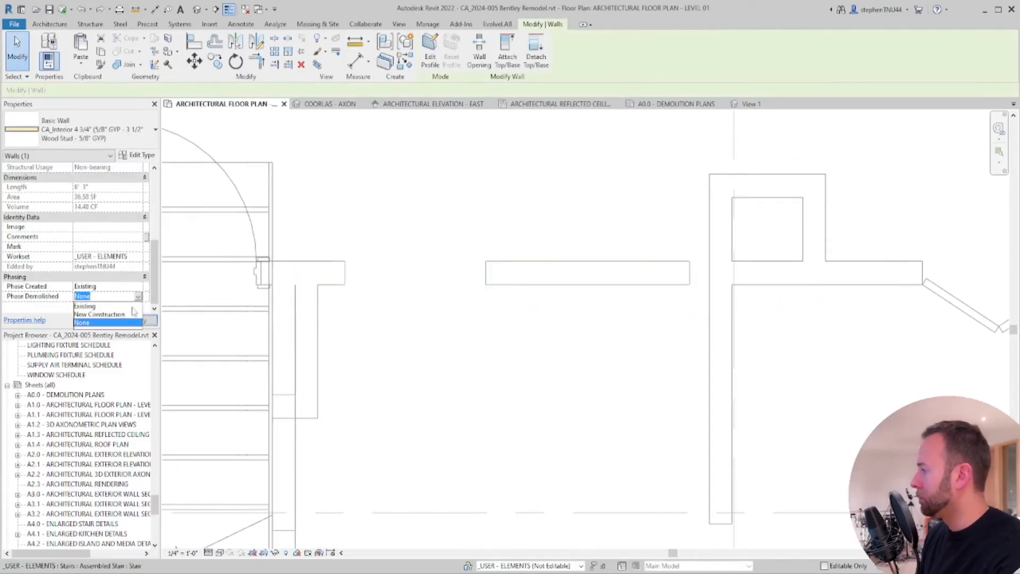
pyautogui.click(127, 314)
# Trim the short wall stub beside the stair into a clean corner with the adjoining short wall
pyautogui.scroll(1, 328, 285)
pyautogui.click(329, 285)
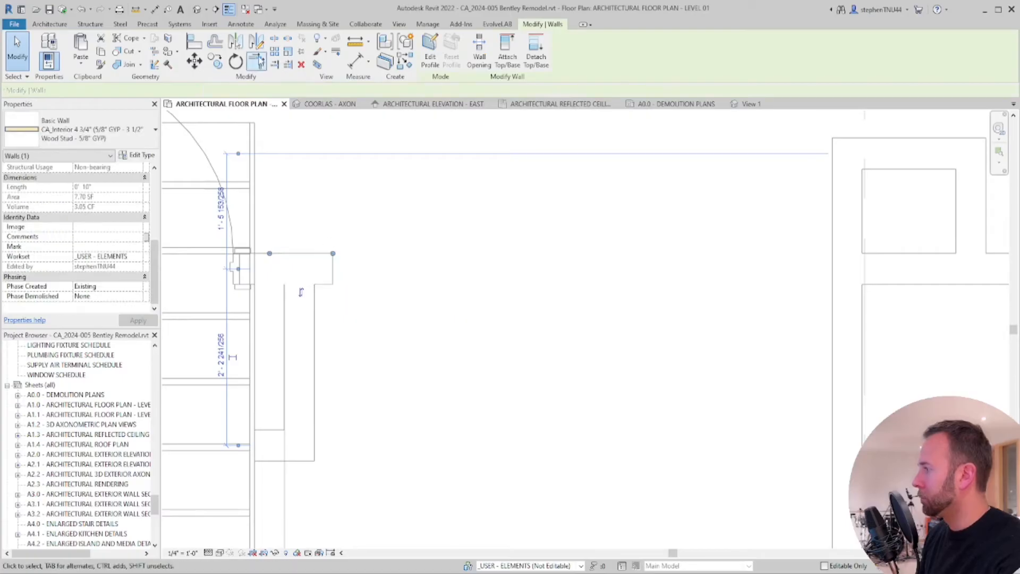
pyautogui.press('t')
pyautogui.press('r')
pyautogui.click(317, 324)
pyautogui.click(273, 257)
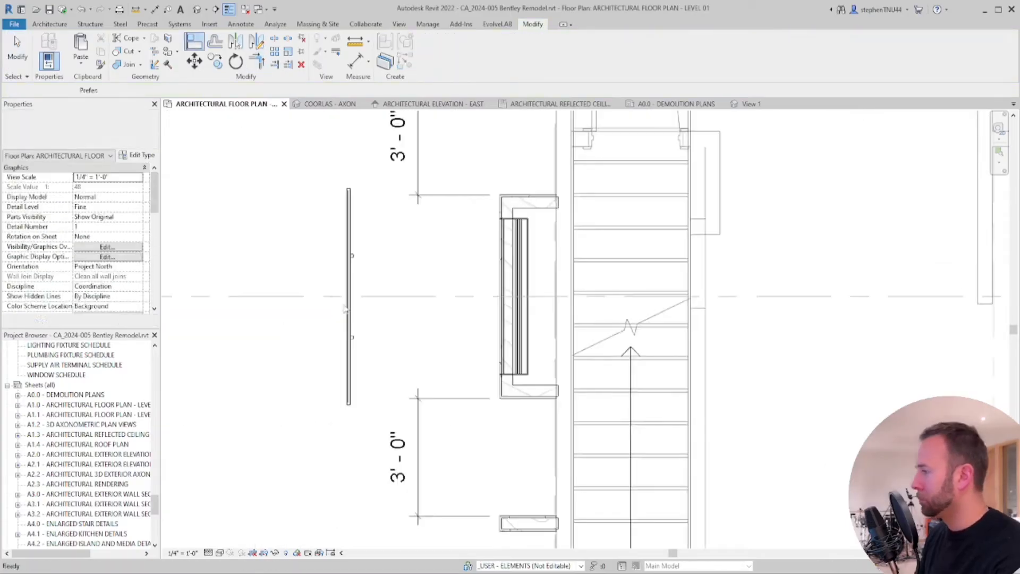
# Align the 70in flat screen TV with the outer face of the fireplace wall
pyautogui.click(484, 237)
pyautogui.press('a')
pyautogui.press('l')
pyautogui.scroll(3, 477, 230)
pyautogui.click(477, 232)
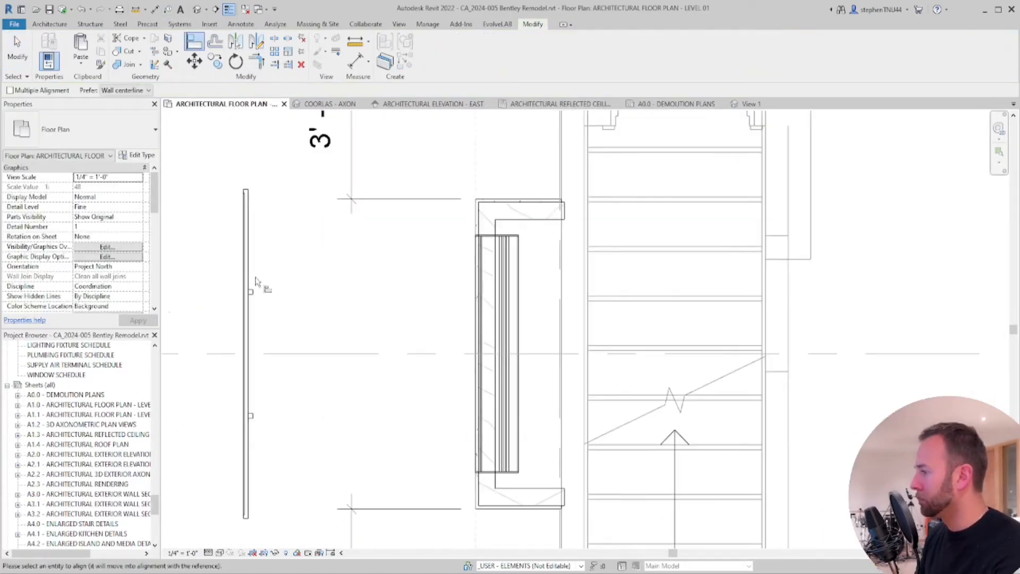
pyautogui.click(258, 284)
pyautogui.press('Escape')
pyautogui.press('Escape')
pyautogui.scroll(-2, 457, 226)
# Edit the flat screen TV's elevation from LEVEL 01
pyautogui.click(466, 229)
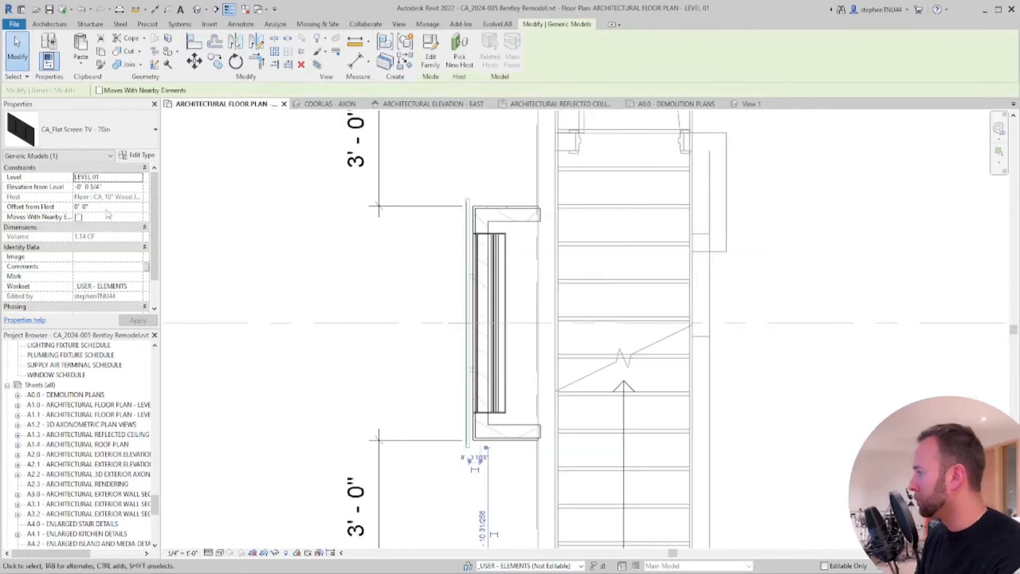
pyautogui.click(119, 186)
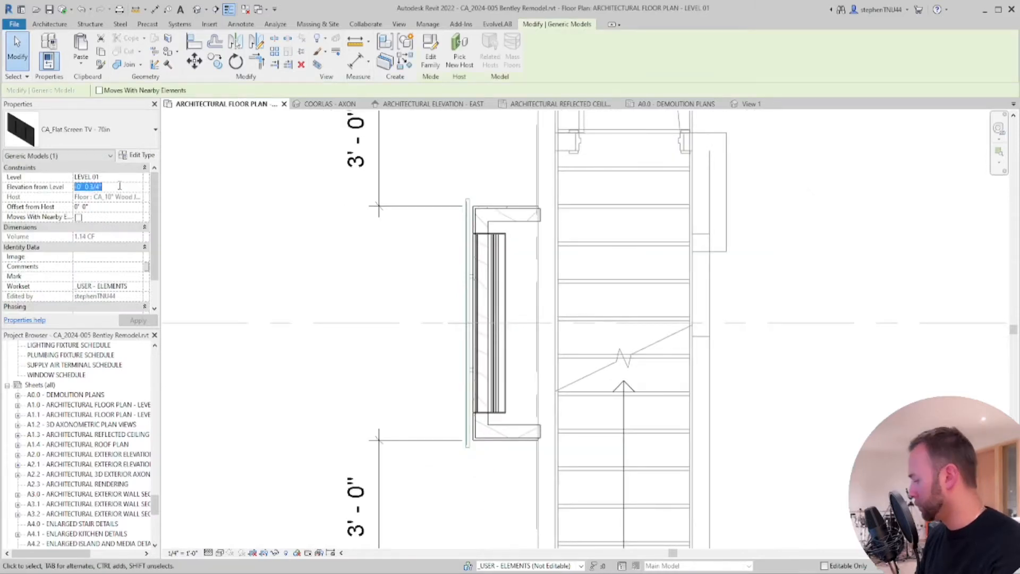
pyautogui.click(414, 273)
# Set the inside depth of the U-shaped wall enclosure, from its long wall to its open end, to 2'
pyautogui.moveTo(505, 216); pyautogui.dragTo(473, 283, button='middle')
pyautogui.click(473, 282)
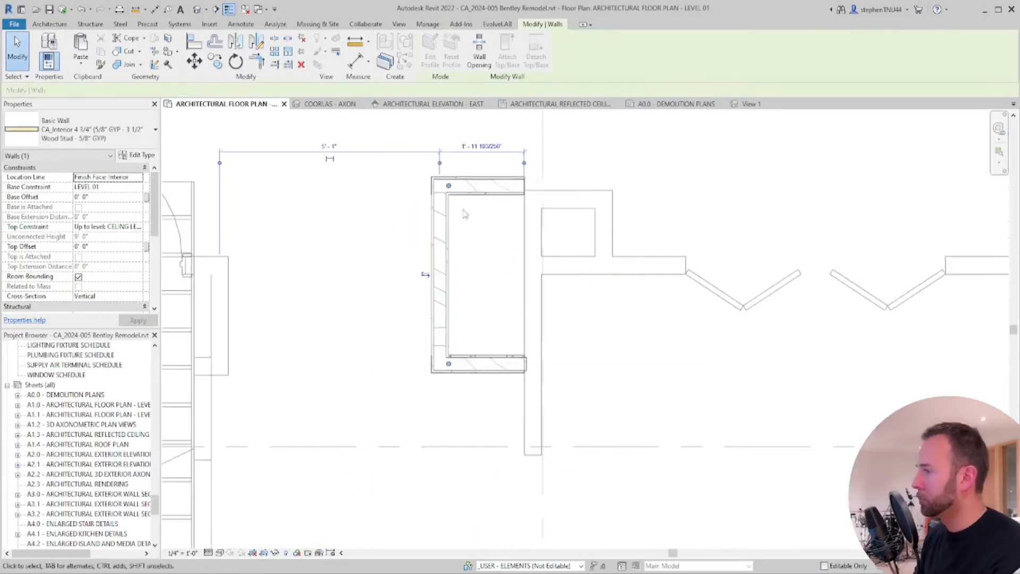
pyautogui.scroll(1, 505, 134)
pyautogui.click(502, 142)
pyautogui.write('2')
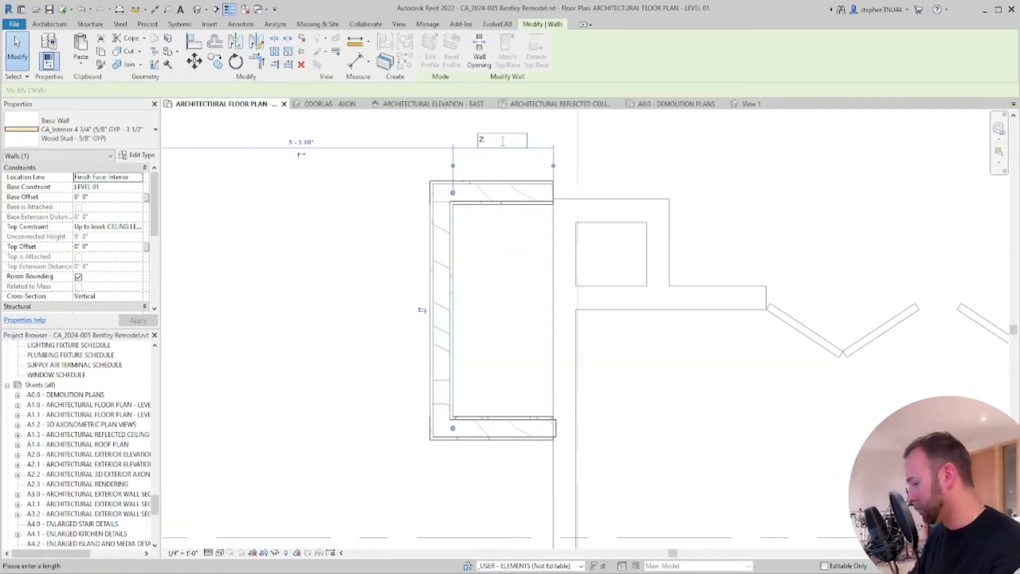
pyautogui.press('Return')
pyautogui.click(361, 242)
pyautogui.scroll(-1, 409, 244)
pyautogui.moveTo(409, 244); pyautogui.dragTo(402, 186, button='middle')
pyautogui.click(460, 326)
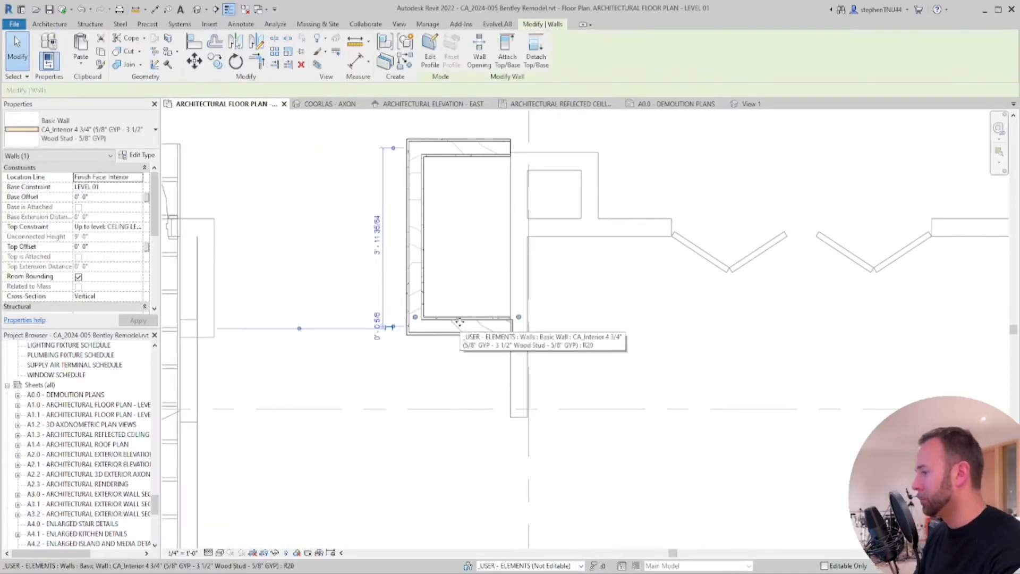
pyautogui.scroll(-2, 462, 291)
pyautogui.click(567, 227)
pyautogui.moveTo(568, 227); pyautogui.dragTo(609, 256, button='middle')
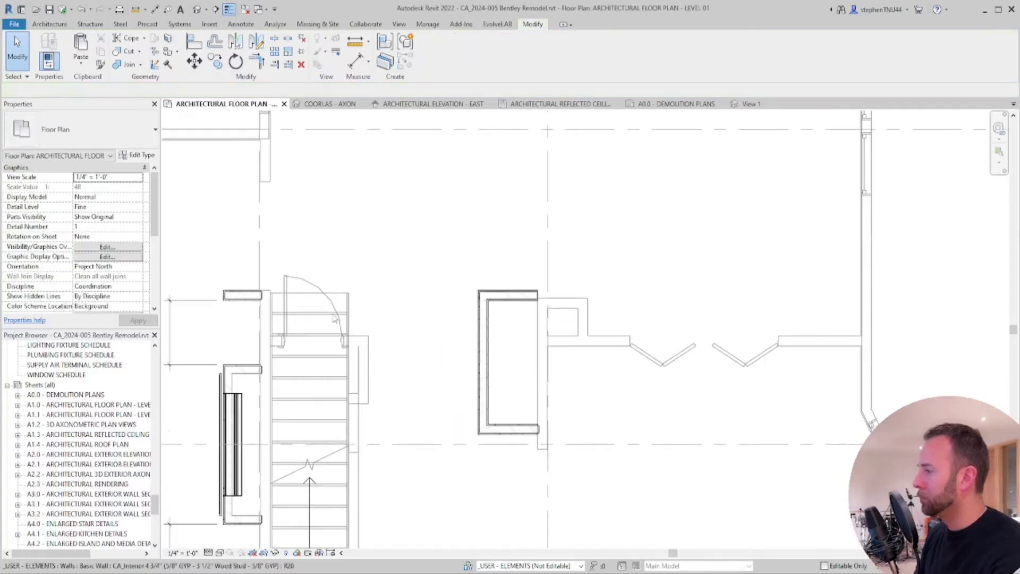
# Outline a counter about 10' long with dashed detail lines along the west exterior wall, starting at the grid 6 wall
pyautogui.scroll(-1, 278, 291)
pyautogui.moveTo(298, 330); pyautogui.dragTo(408, 300, button='middle')
pyautogui.moveTo(433, 221); pyautogui.dragTo(445, 417, button='middle')
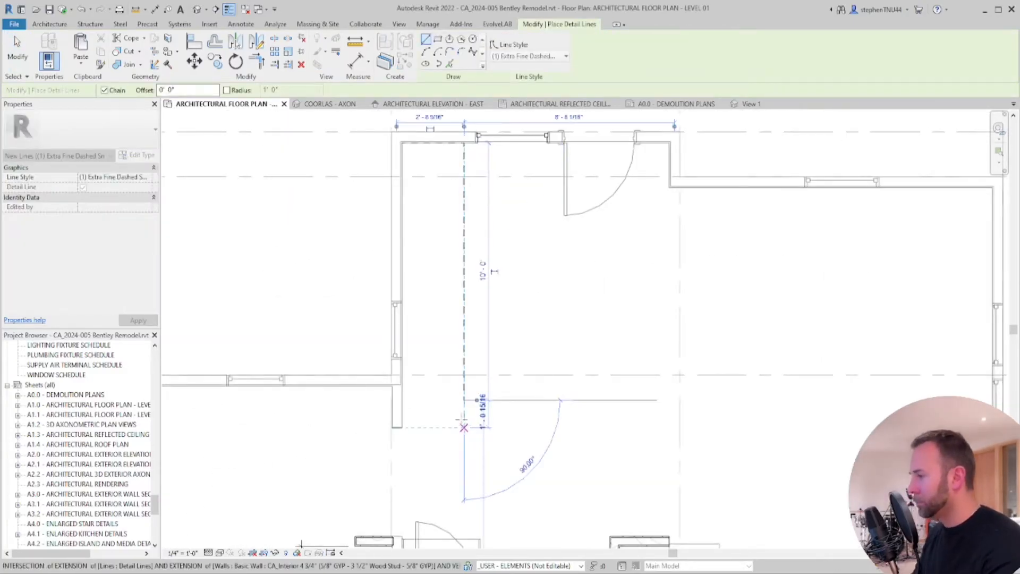
pyautogui.click(463, 400)
pyautogui.click(402, 400)
pyautogui.press('Escape')
pyautogui.press('Escape')
pyautogui.scroll(-3, 467, 334)
# Sketch a dashed detail-line rectangle about 8' 1" long for an island between the counter outline and the large room
pyautogui.moveTo(468, 334); pyautogui.dragTo(322, 281, button='middle')
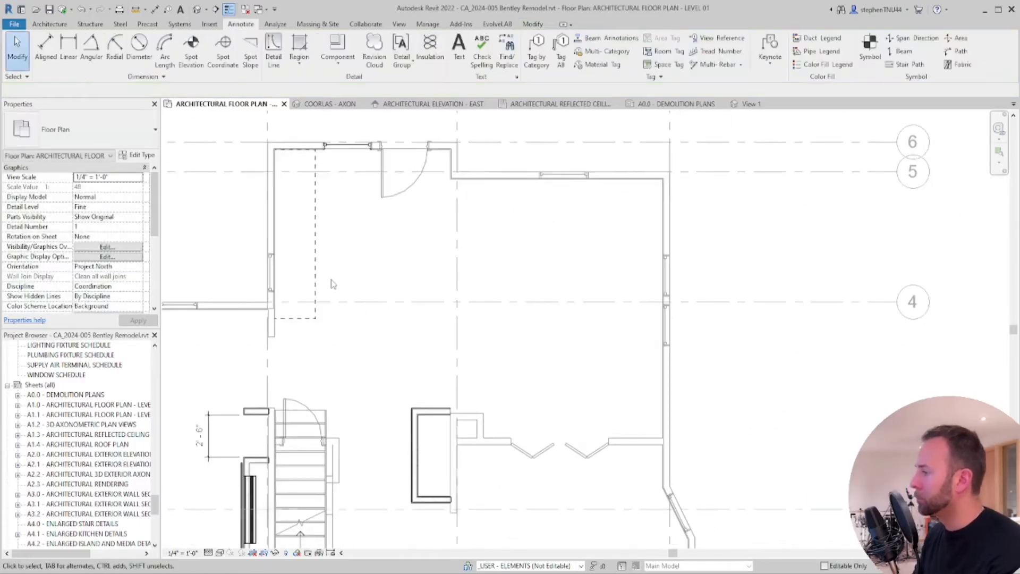
pyautogui.moveTo(321, 343); pyautogui.dragTo(361, 379, button='middle')
pyautogui.scroll(-1, 395, 281)
pyautogui.scroll(1, 404, 357)
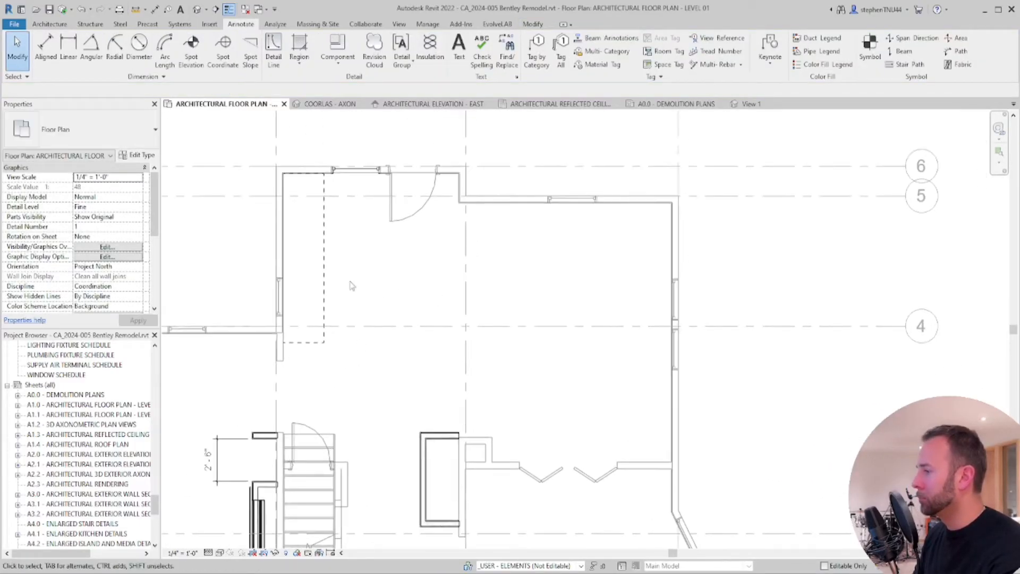
pyautogui.click(273, 47)
pyautogui.click(437, 39)
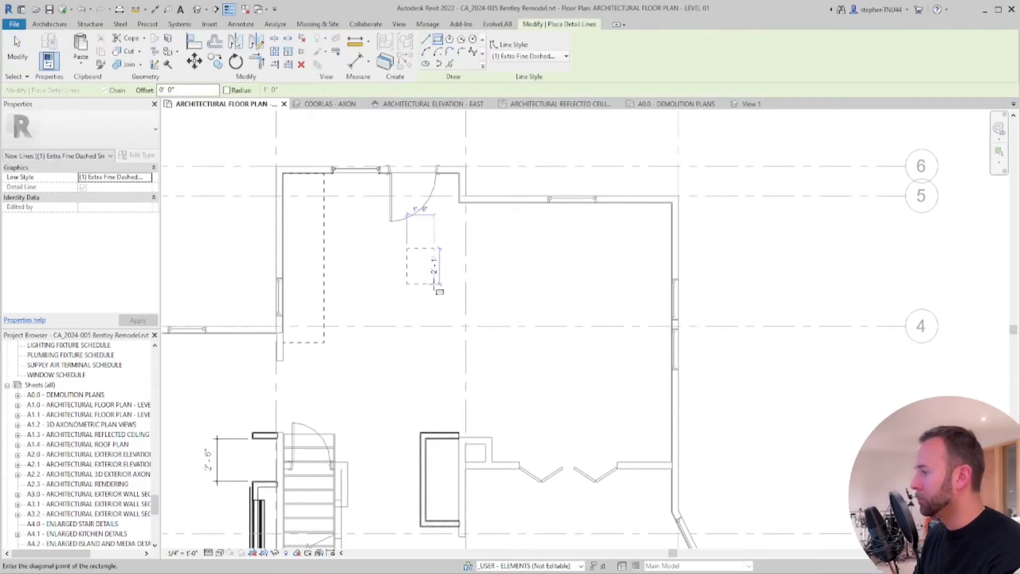
pyautogui.click(407, 248)
pyautogui.press('Escape')
# Resize the dashed island rectangle to 4' wide and 10' long
pyautogui.click(477, 255)
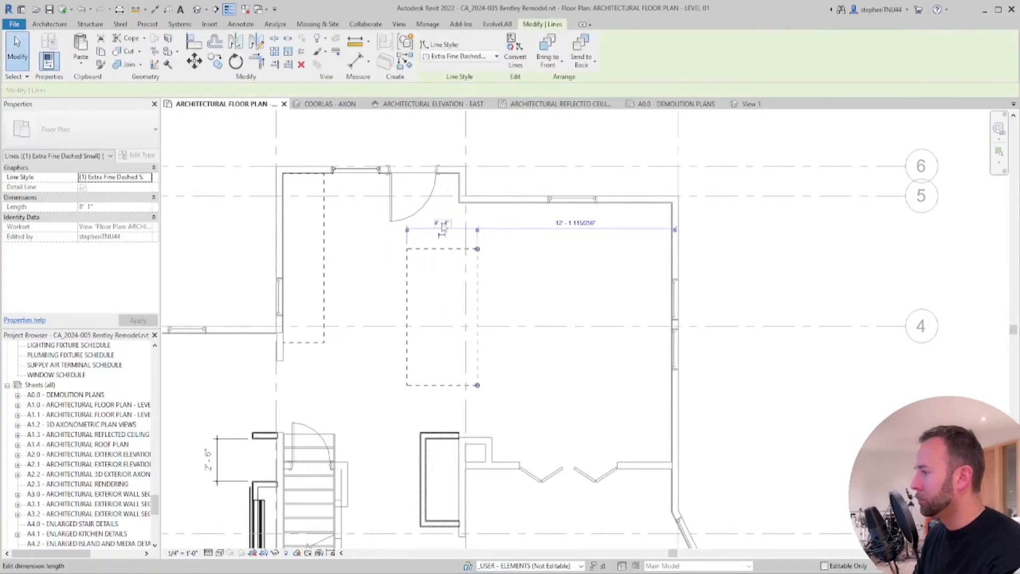
pyautogui.click(442, 223)
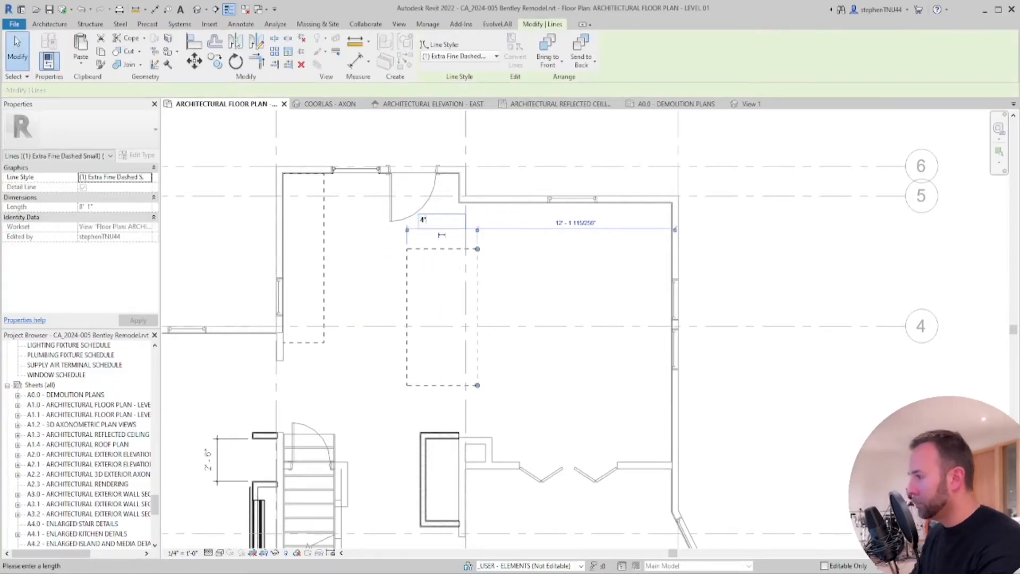
pyautogui.write("4'")
pyautogui.press('Return')
pyautogui.click(440, 384)
pyautogui.scroll(1, 494, 333)
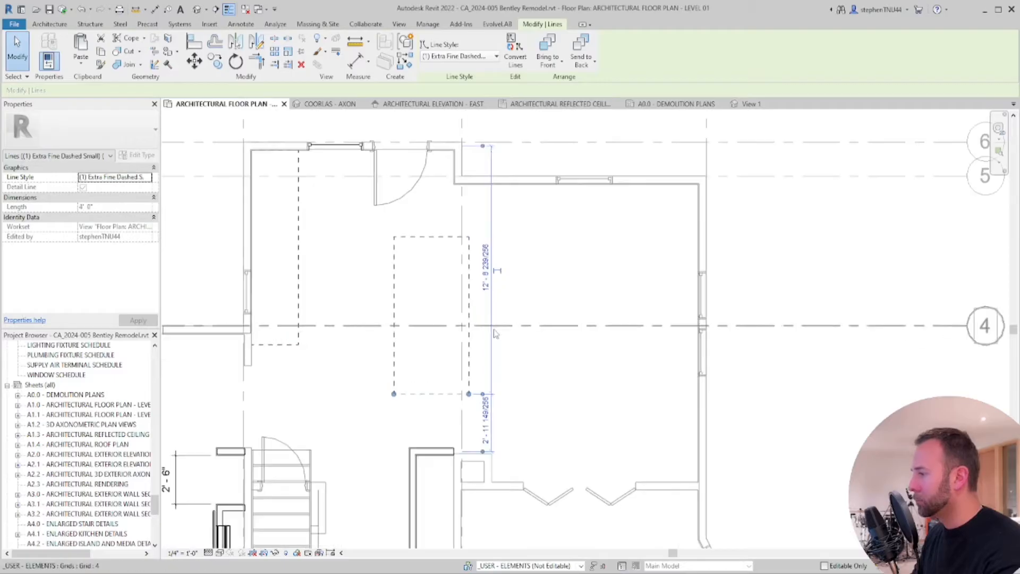
pyautogui.moveTo(483, 146); pyautogui.dragTo(455, 237)
pyautogui.click(484, 314)
pyautogui.write("10'")
pyautogui.press('Return')
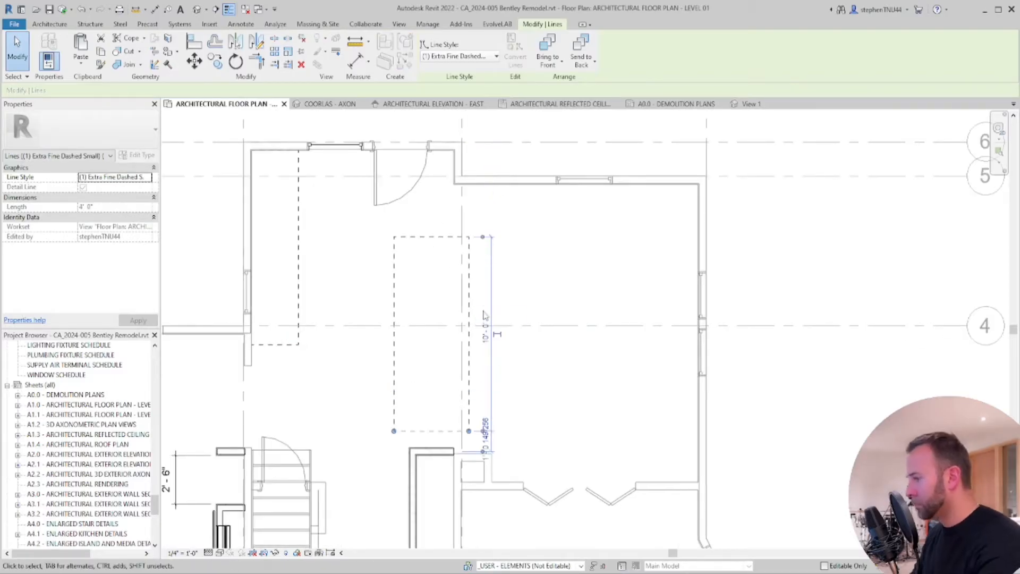
pyautogui.click(560, 285)
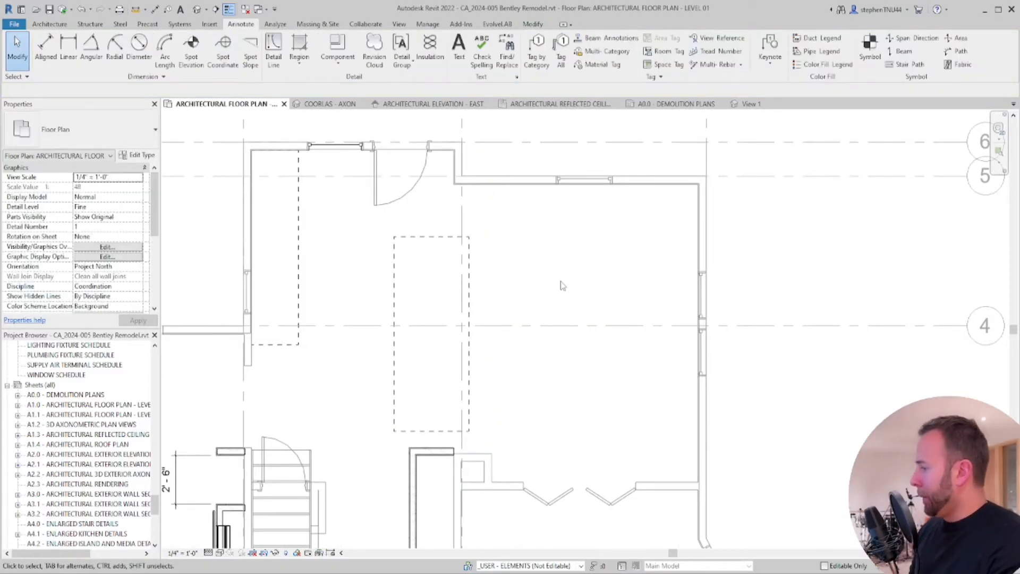
# Select the whole island rectangle and nudge it slightly toward the exterior door and the counter outline
pyautogui.click(470, 266)
pyautogui.press('Up')
pyautogui.press('Up')
pyautogui.press('Up')
pyautogui.press('Left')
pyautogui.press('Left')
pyautogui.press('Left')
pyautogui.press('Left')
pyautogui.press('Left')
pyautogui.press('Left')
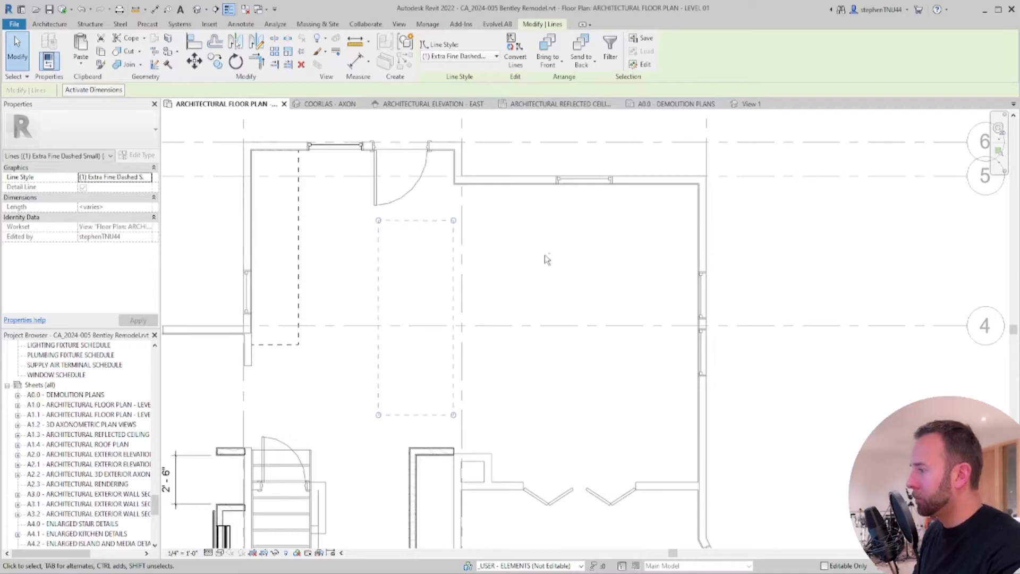
pyautogui.click(546, 259)
pyautogui.click(274, 24)
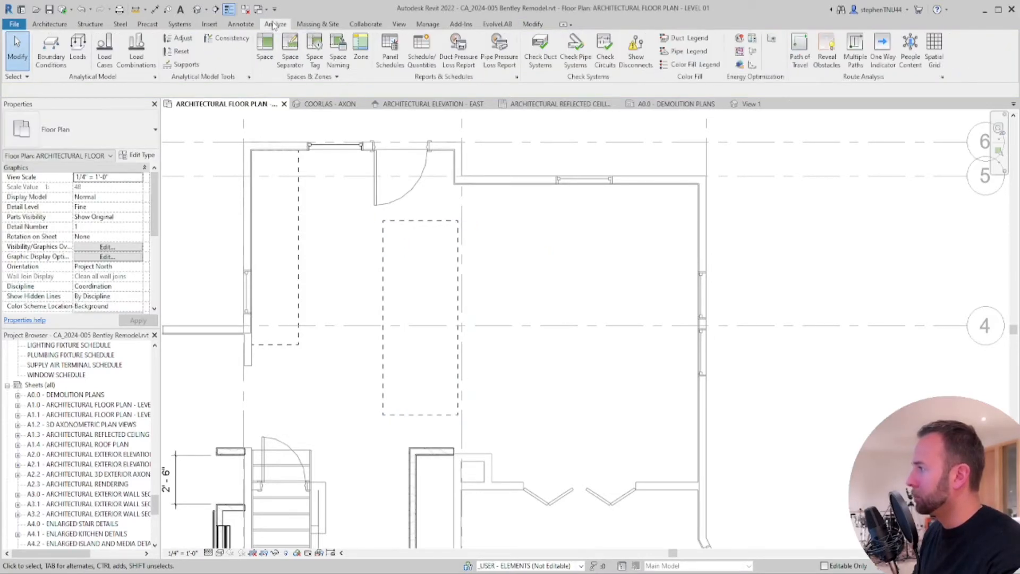
pyautogui.click(521, 24)
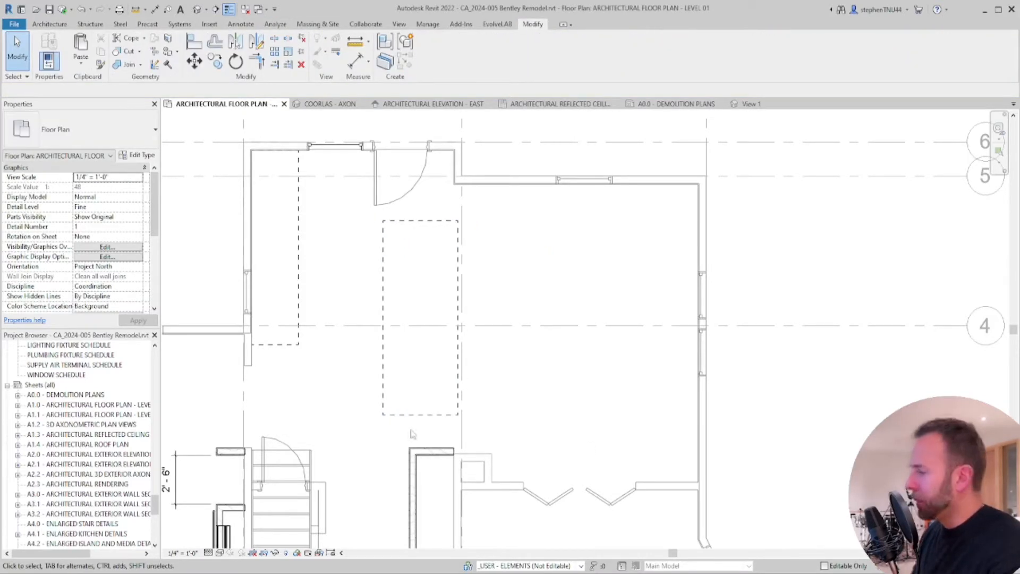
pyautogui.moveTo(512, 246); pyautogui.dragTo(532, 259, button='middle')
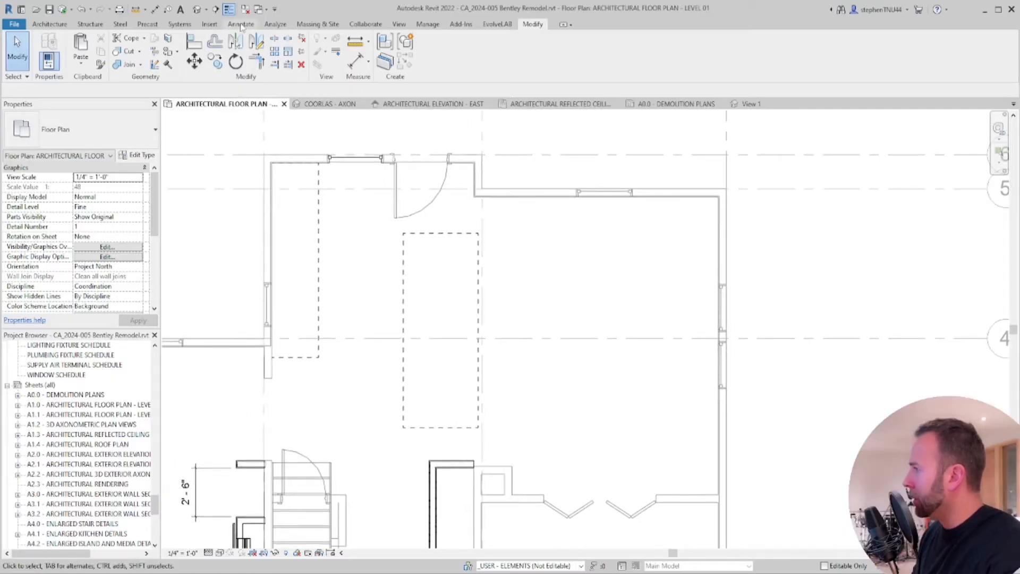
# Draw a dashed guide line 3' perpendicular from the grid 5 wall, continuing parallel to that wall across the island rectangle
pyautogui.click(241, 24)
pyautogui.click(273, 49)
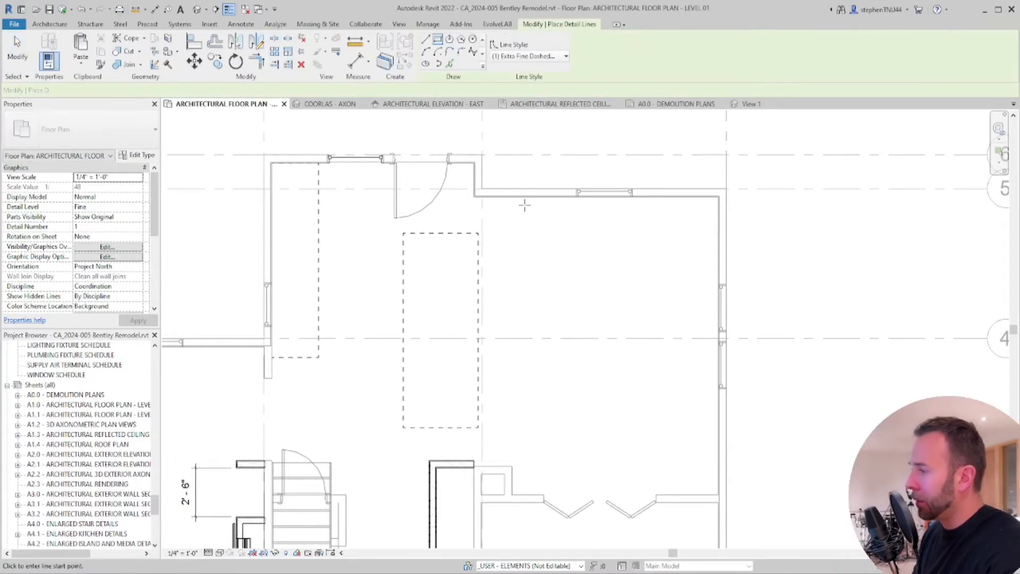
pyautogui.scroll(1, 535, 197)
pyautogui.scroll(2, 535, 197)
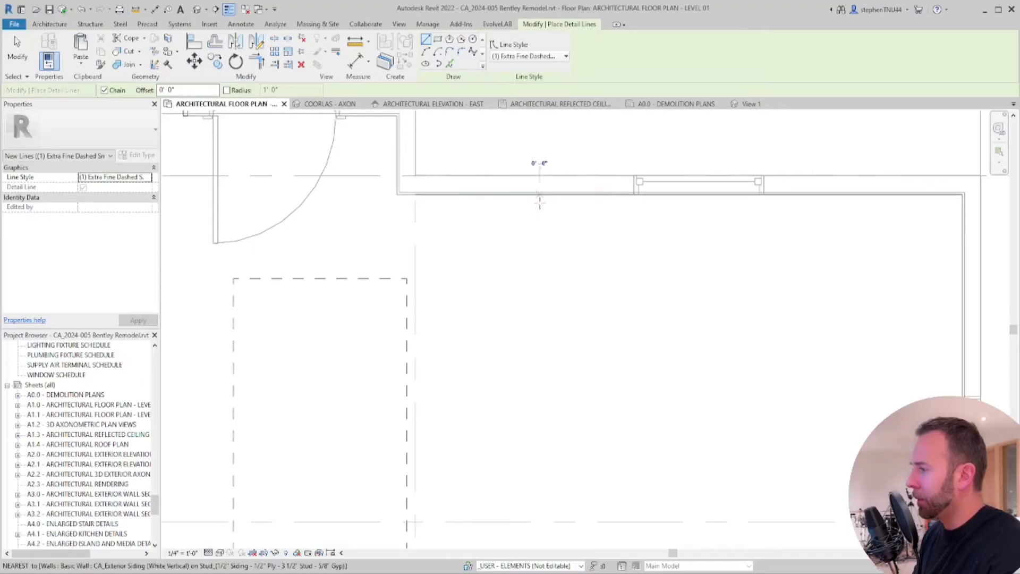
pyautogui.click(539, 194)
pyautogui.write('3')
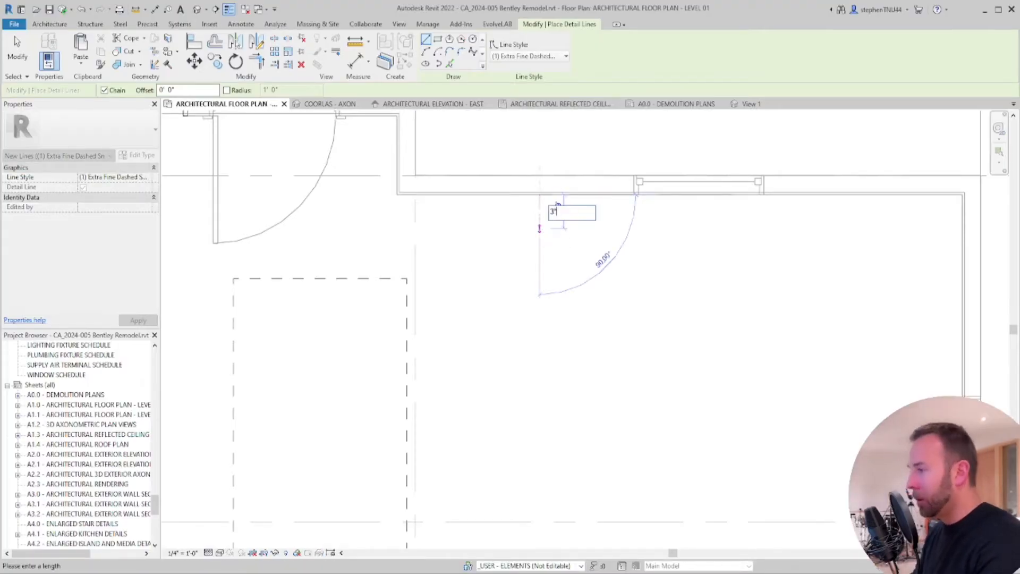
pyautogui.press('Return')
pyautogui.scroll(-2, 539, 231)
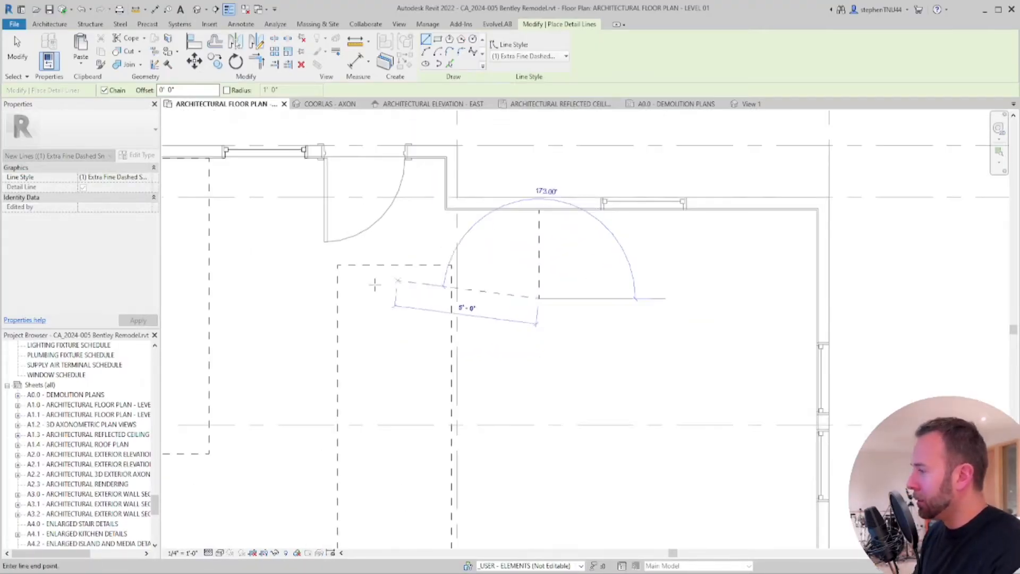
pyautogui.click(308, 298)
pyautogui.scroll(-2, 439, 234)
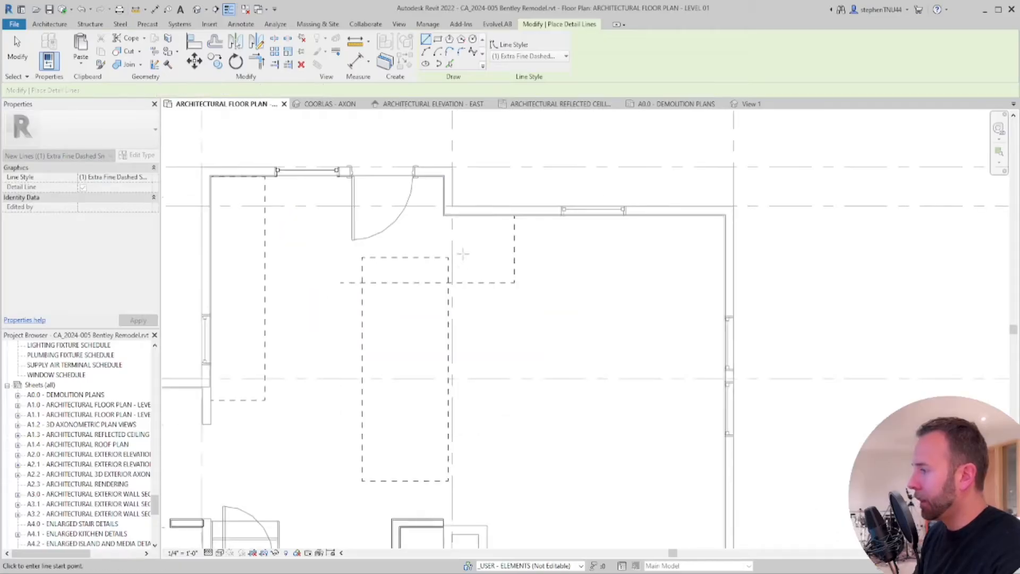
# Place an aligned dimension between the grid 5 wall's inner face and the dashed guide line
pyautogui.click(240, 23)
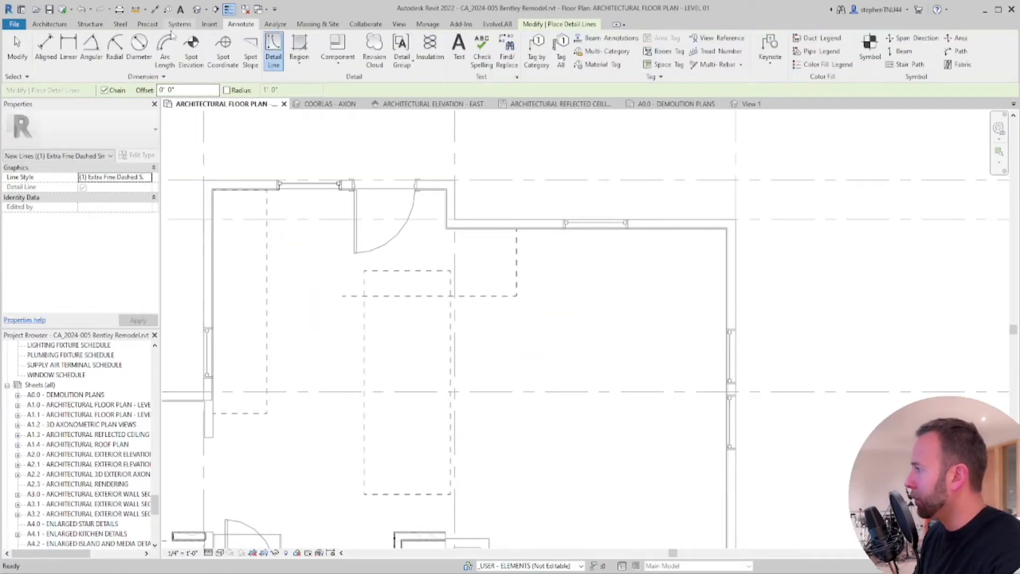
pyautogui.click(45, 48)
pyautogui.scroll(2, 467, 236)
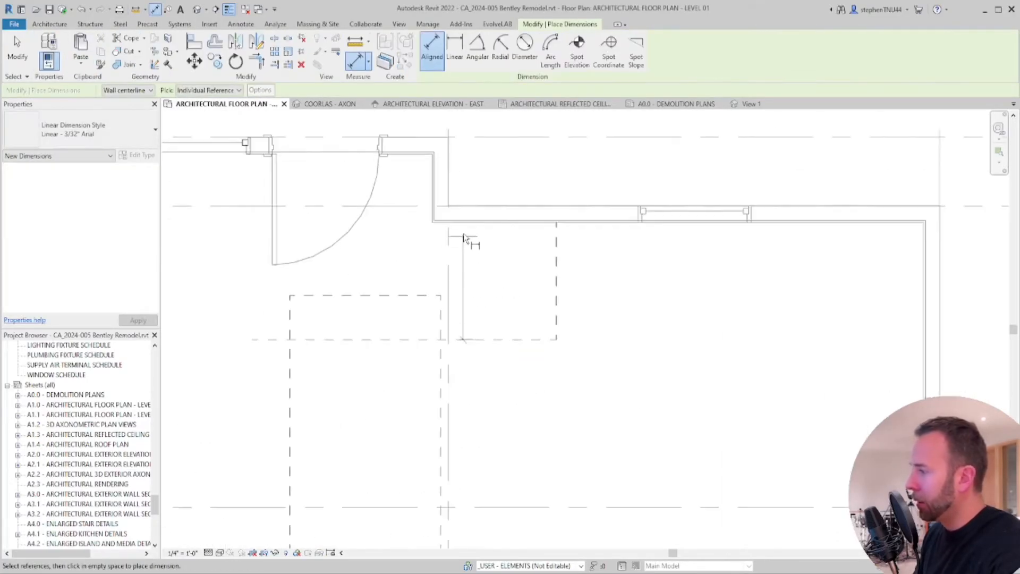
pyautogui.click(471, 226)
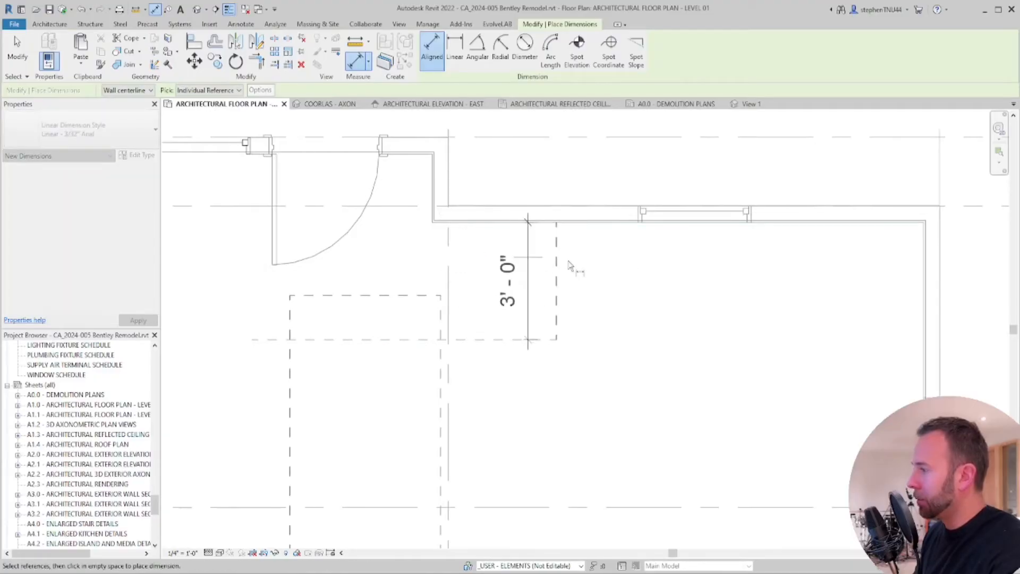
pyautogui.click(602, 268)
pyautogui.scroll(-3, 474, 252)
pyautogui.moveTo(487, 307); pyautogui.dragTo(492, 301, button='middle')
pyautogui.press('Escape')
pyautogui.press('Escape')
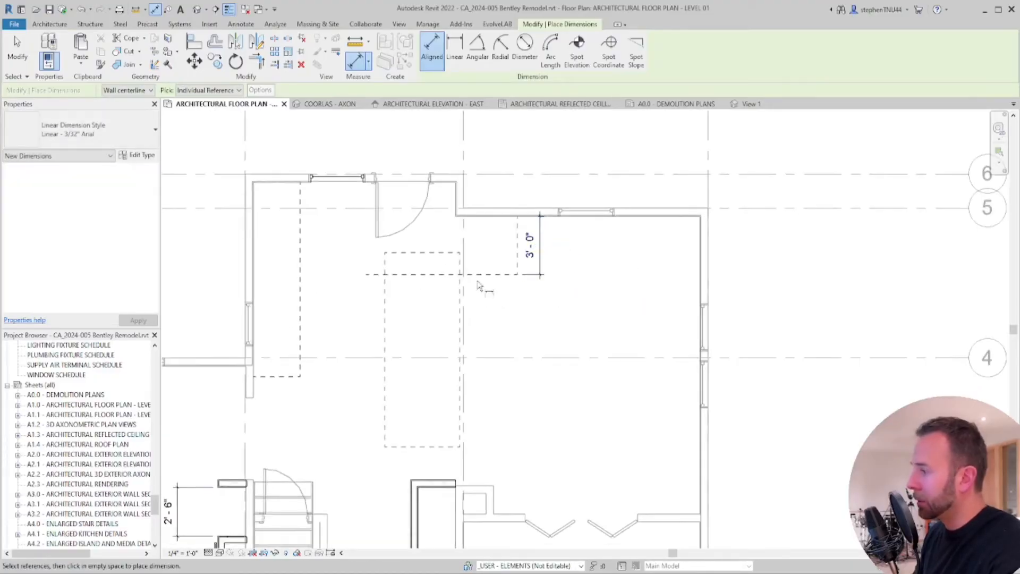
# Align the island's edge nearest the exterior door to the dashed guide line, and delete the guide lines with their dimension
pyautogui.scroll(1, 433, 249)
pyautogui.click(533, 24)
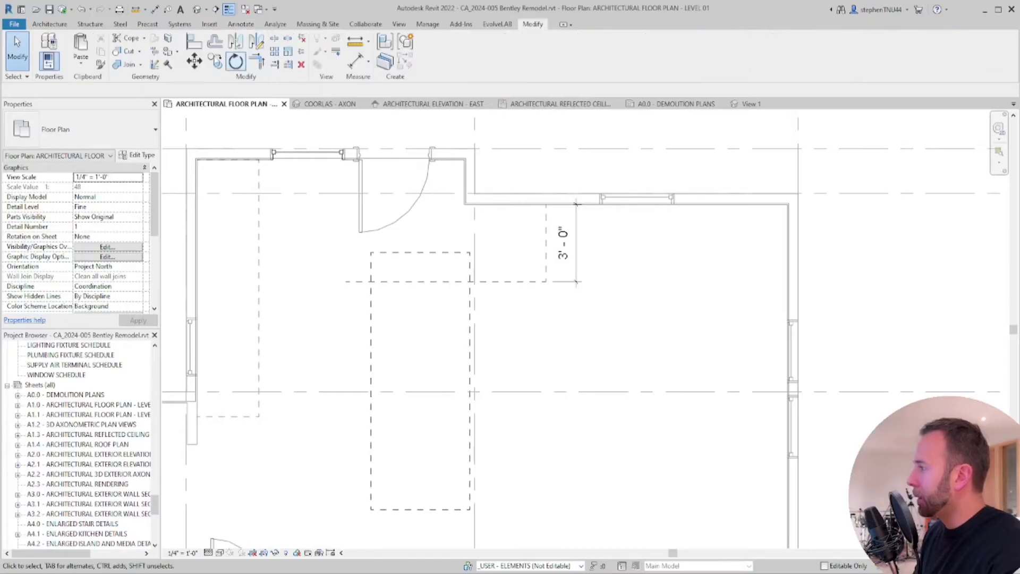
pyautogui.press('a')
pyautogui.press('l')
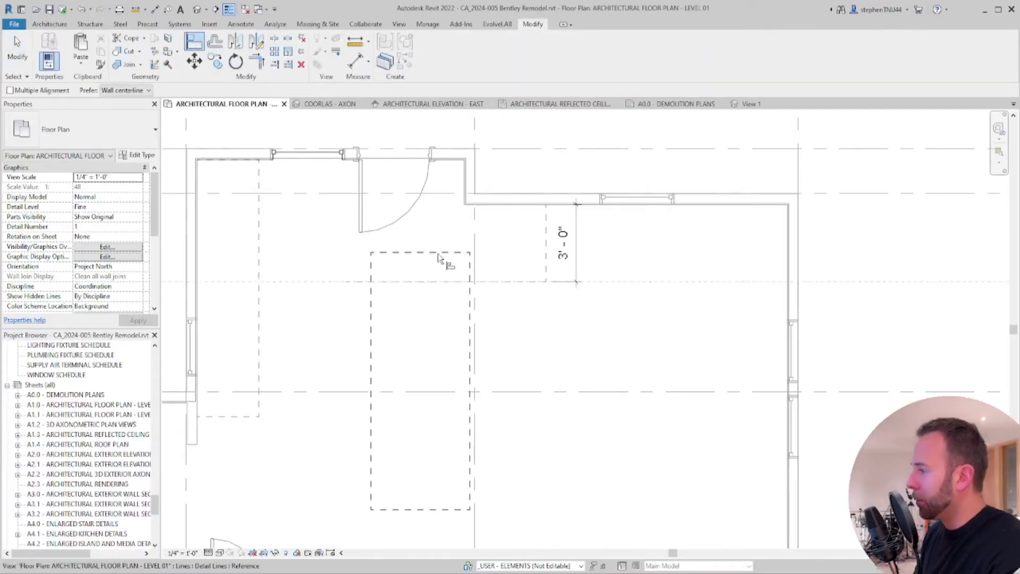
pyautogui.press('Escape')
pyautogui.press('Escape')
pyautogui.moveTo(349, 311); pyautogui.dragTo(382, 325, button='middle')
pyautogui.scroll(-3, 394, 284)
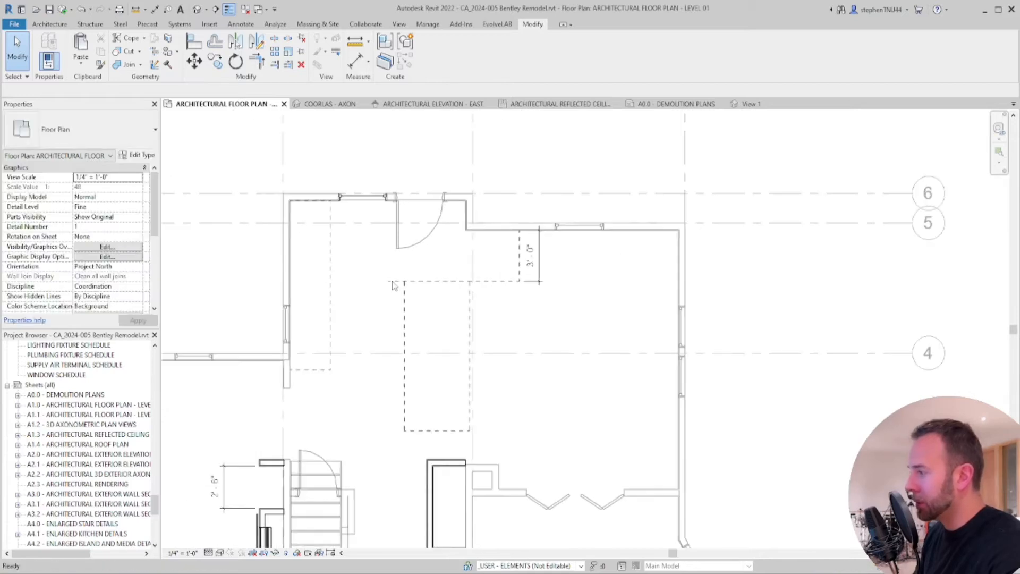
pyautogui.click(393, 281)
pyautogui.press('Delete')
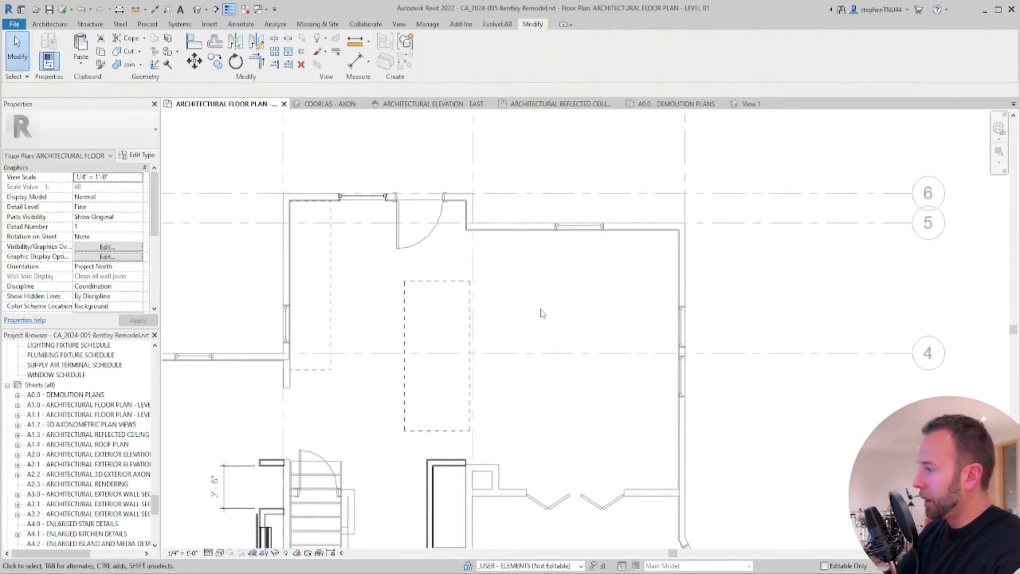
# Examine the kitchen layout, checking the clearances around the dashed counter and island outlines toward the door, stairs and interior walls
pyautogui.moveTo(527, 308); pyautogui.dragTo(527, 291, button='middle')
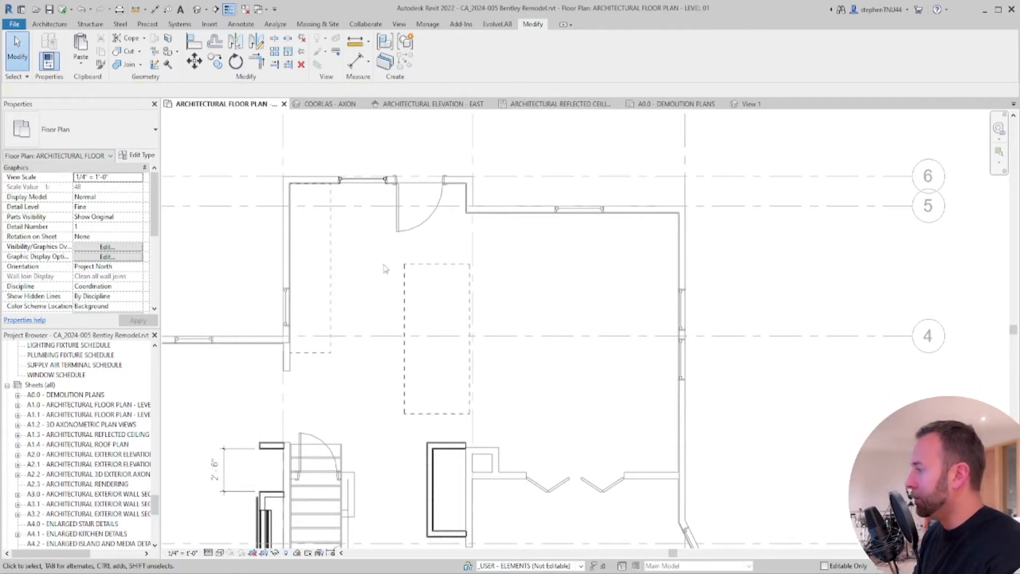
pyautogui.moveTo(379, 293); pyautogui.dragTo(370, 290, button='middle')
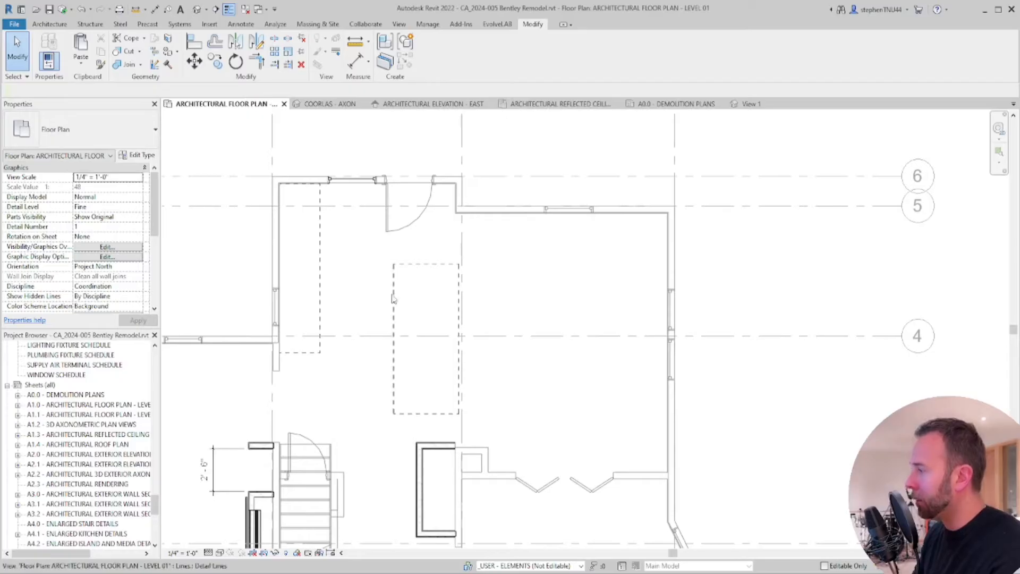
pyautogui.scroll(2, 379, 319)
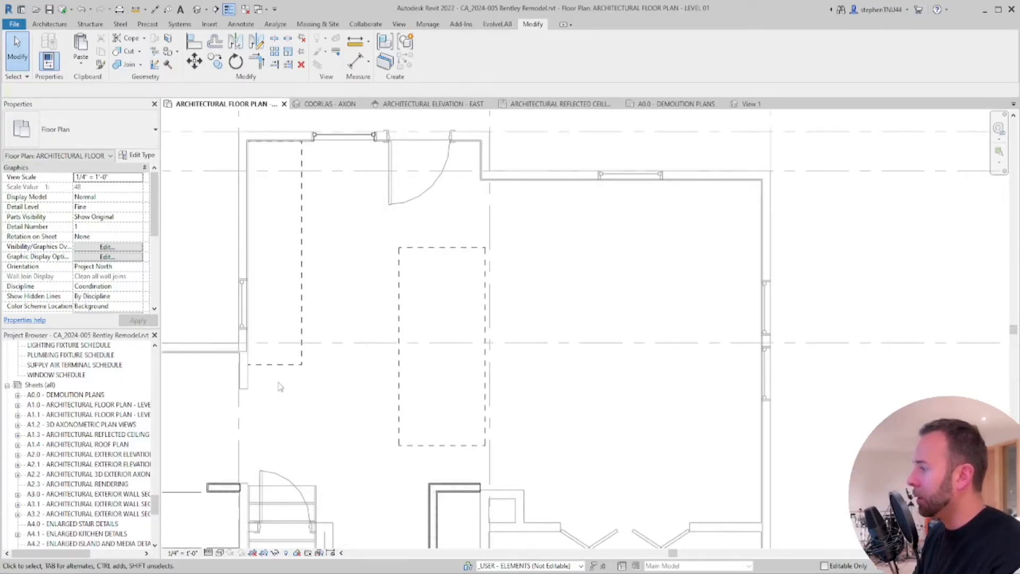
pyautogui.moveTo(279, 385); pyautogui.dragTo(363, 348, button='middle')
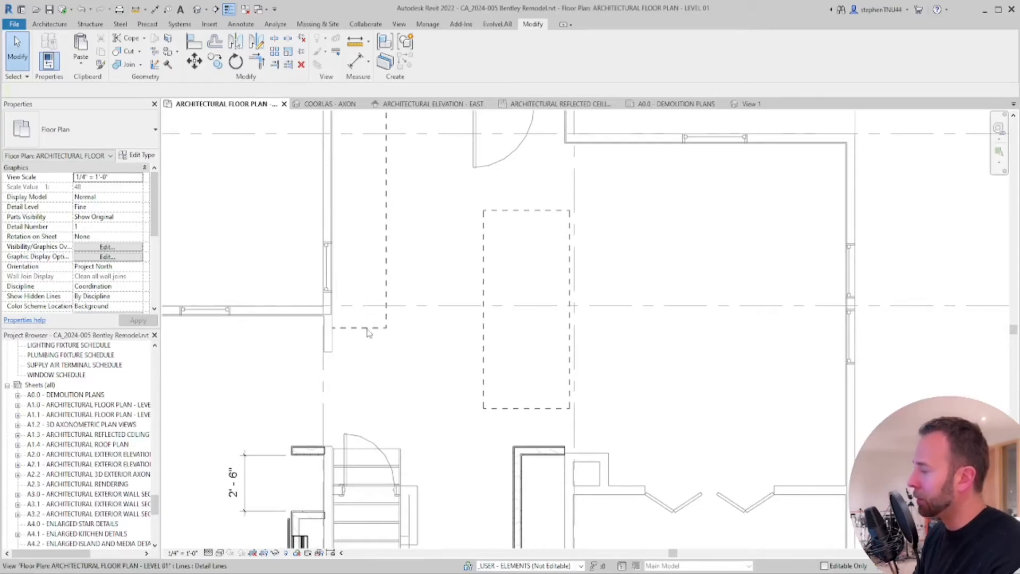
pyautogui.scroll(-1, 369, 333)
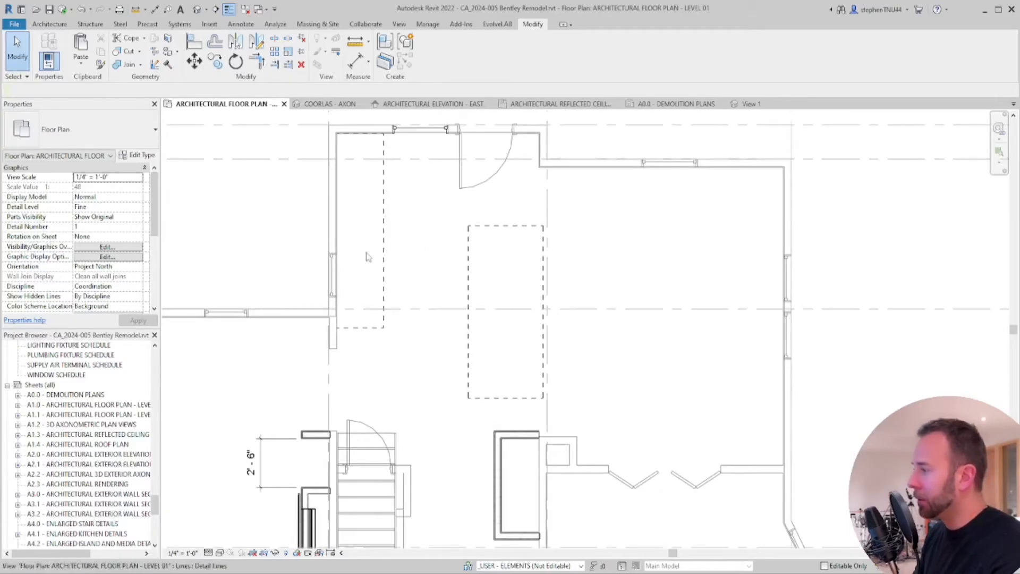
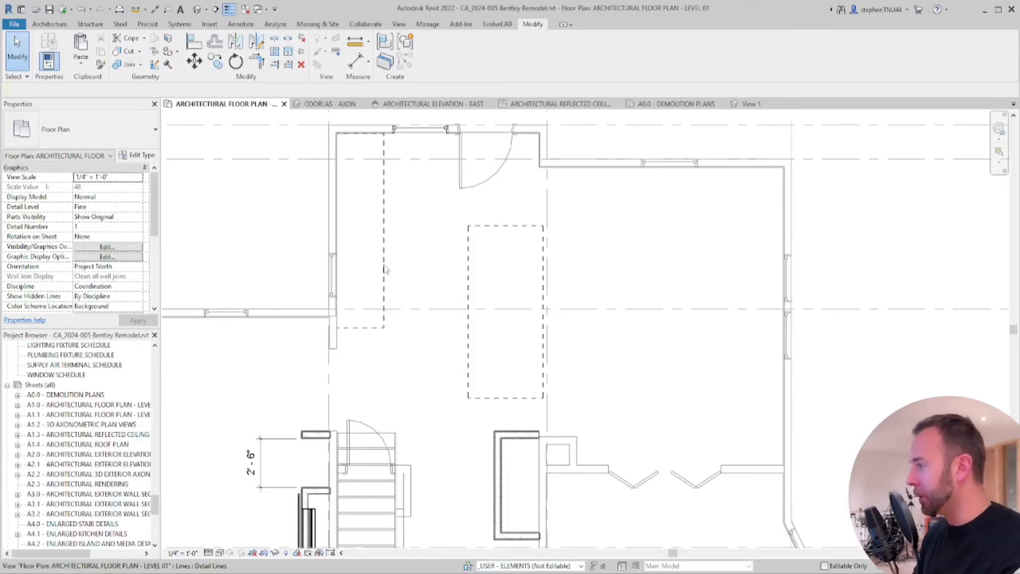
pyautogui.scroll(1, 461, 317)
pyautogui.moveTo(473, 325); pyautogui.dragTo(505, 377, button='middle')
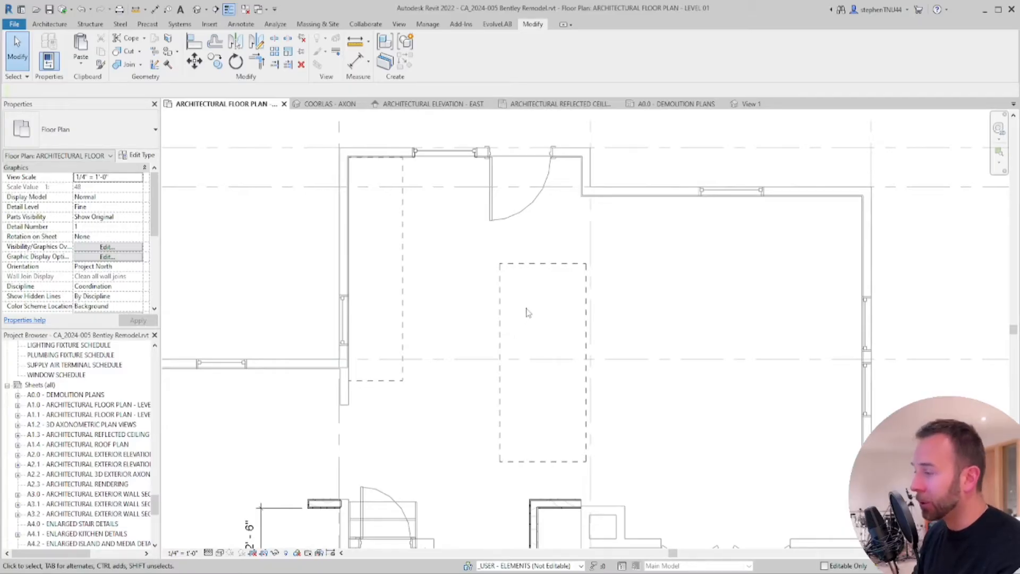
pyautogui.scroll(-2, 478, 308)
pyautogui.moveTo(477, 366); pyautogui.dragTo(474, 325, button='middle')
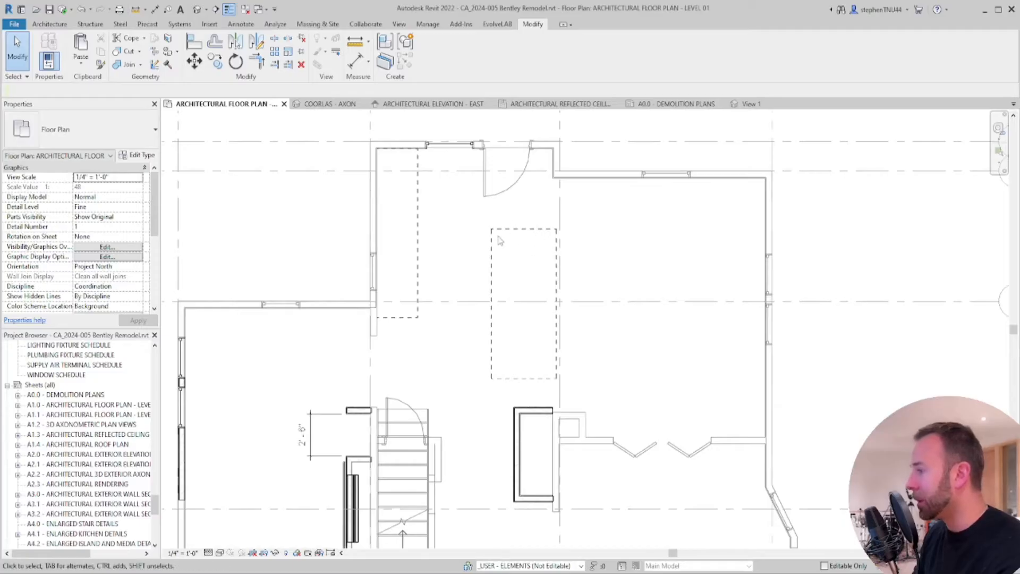
pyautogui.scroll(1, 521, 246)
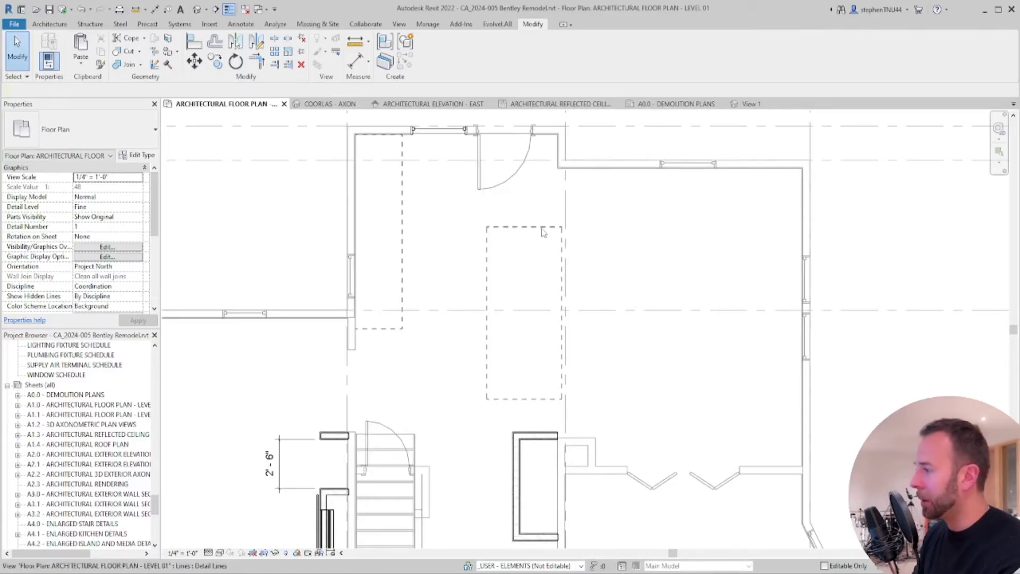
pyautogui.moveTo(527, 230); pyautogui.dragTo(519, 220, button='middle')
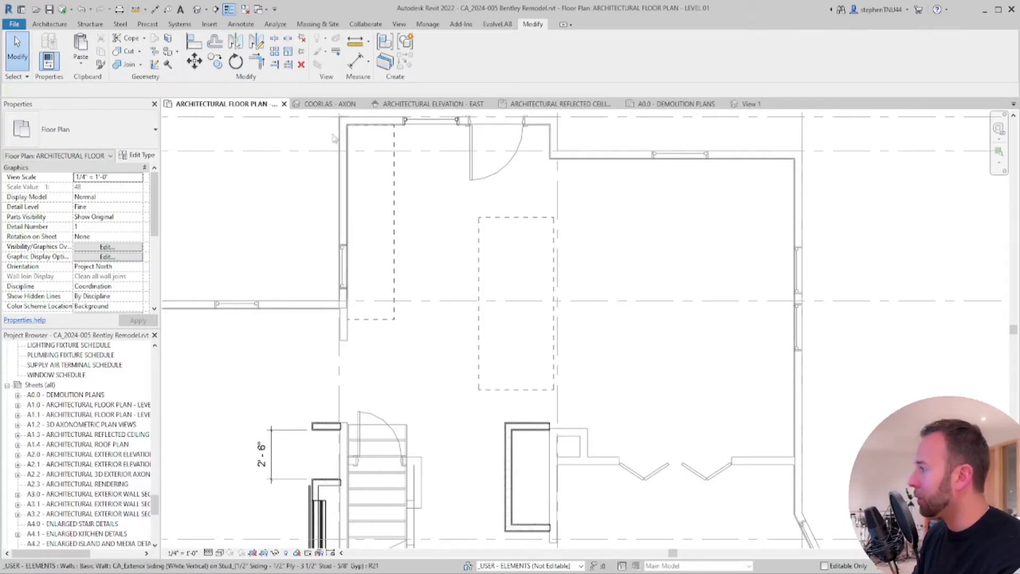
# Dismiss the save reminder and place an aligned dimension from the U-shaped interior wall's outer face to the island's nearest edge
pyautogui.click(355, 44)
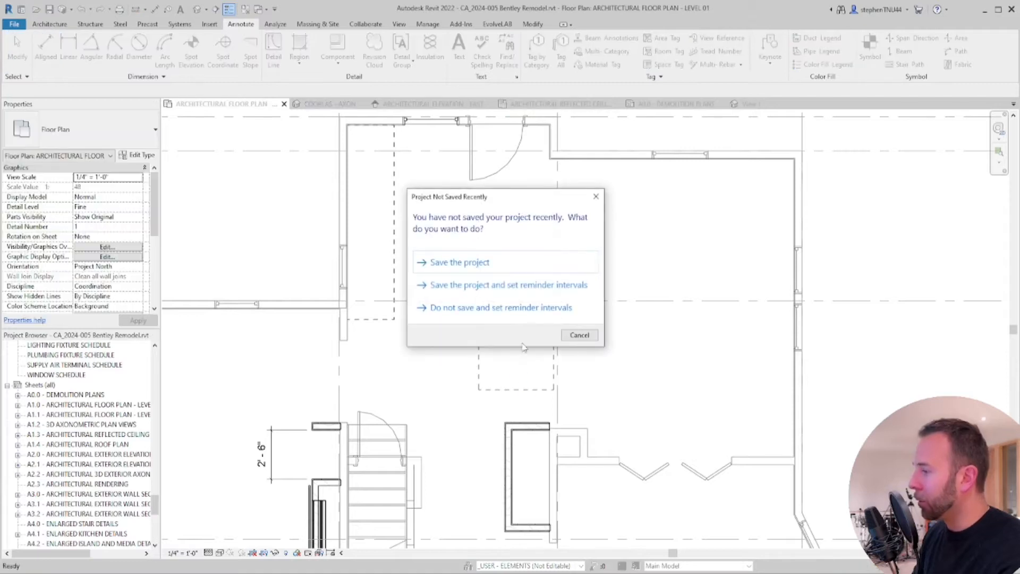
pyautogui.click(578, 335)
pyautogui.scroll(3, 596, 376)
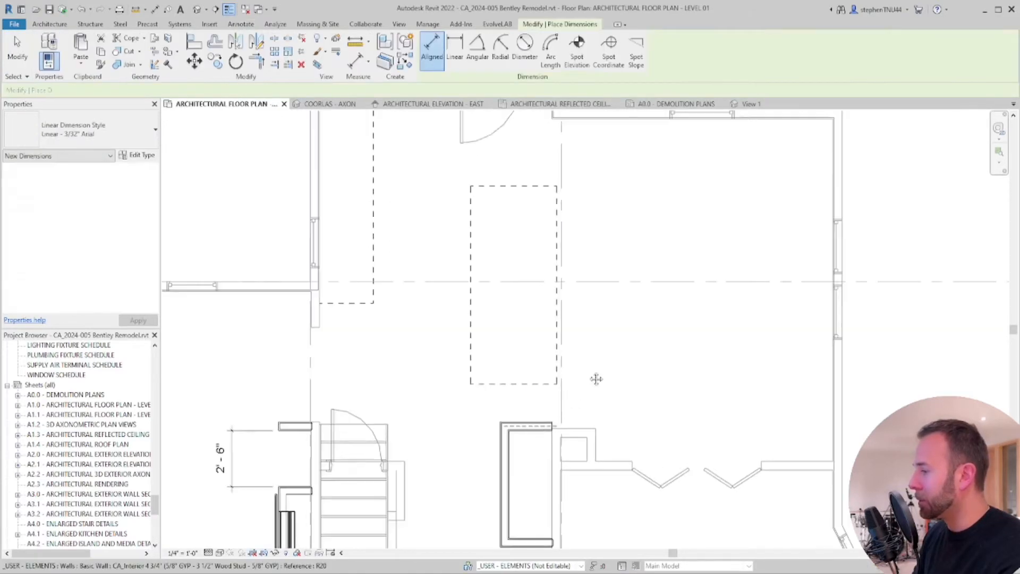
pyautogui.scroll(2, 417, 357)
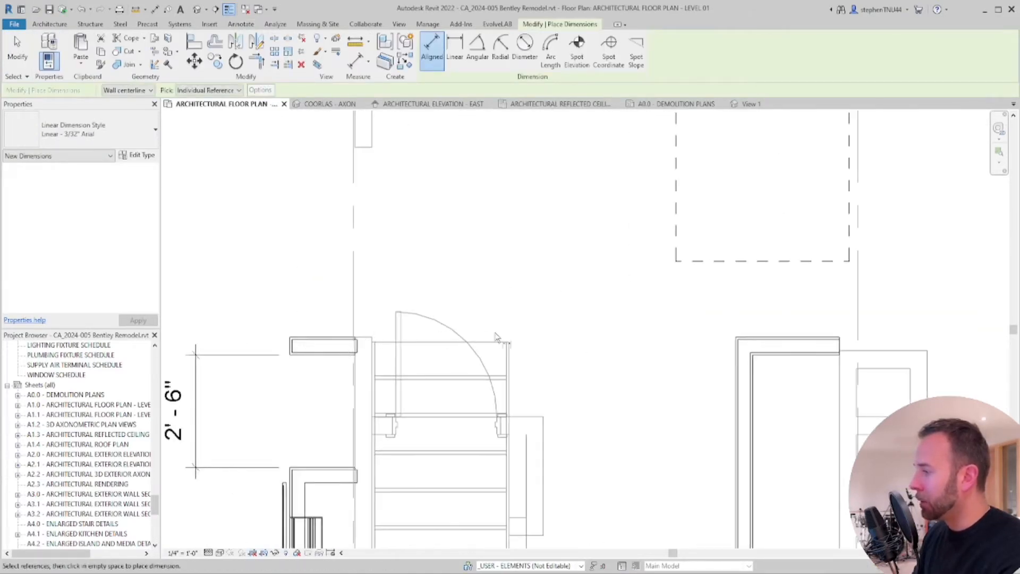
pyautogui.scroll(-3, 381, 349)
pyautogui.moveTo(377, 360); pyautogui.dragTo(465, 246, button='middle')
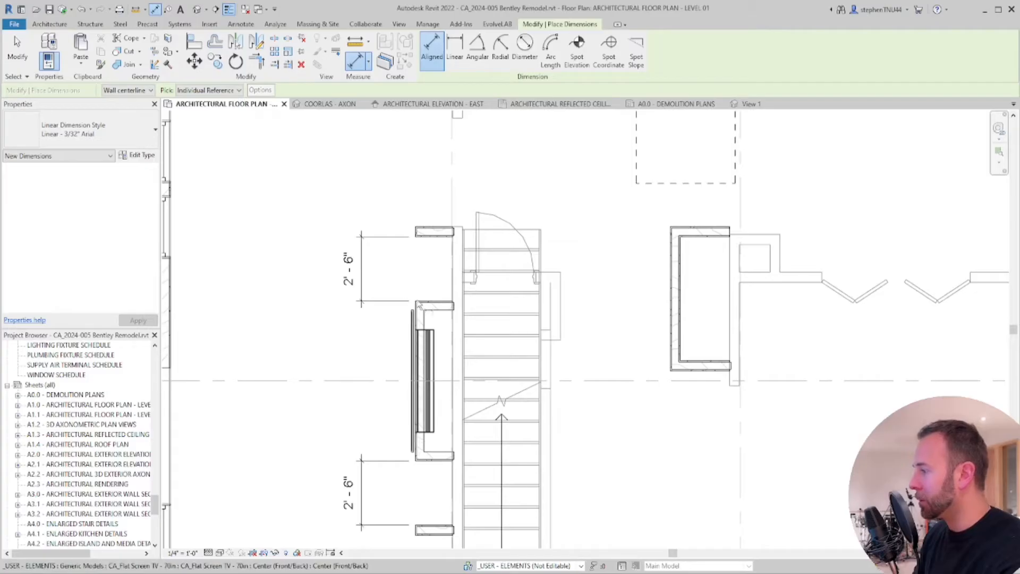
pyautogui.moveTo(442, 280); pyautogui.dragTo(376, 336, button='middle')
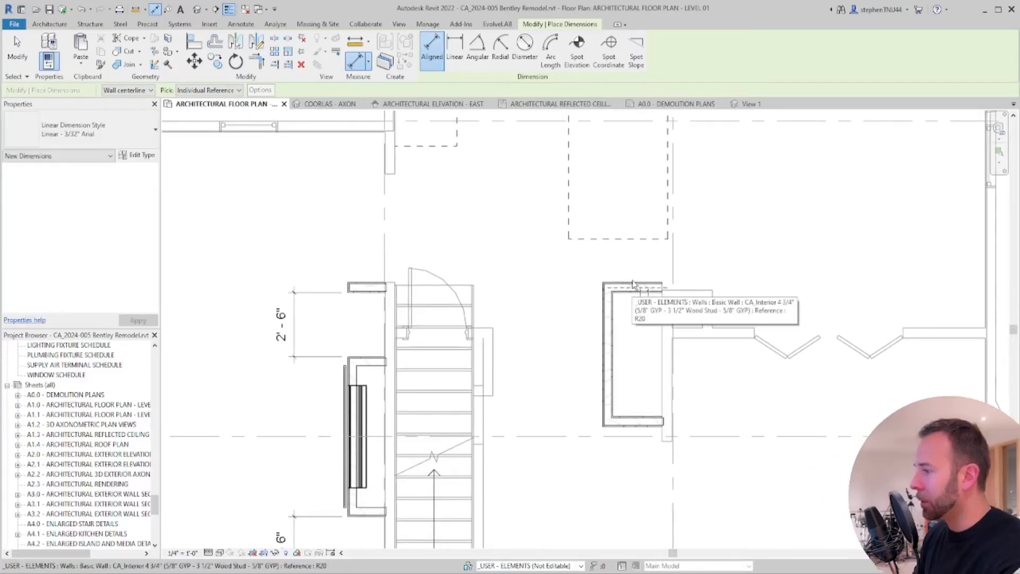
pyautogui.click(634, 299)
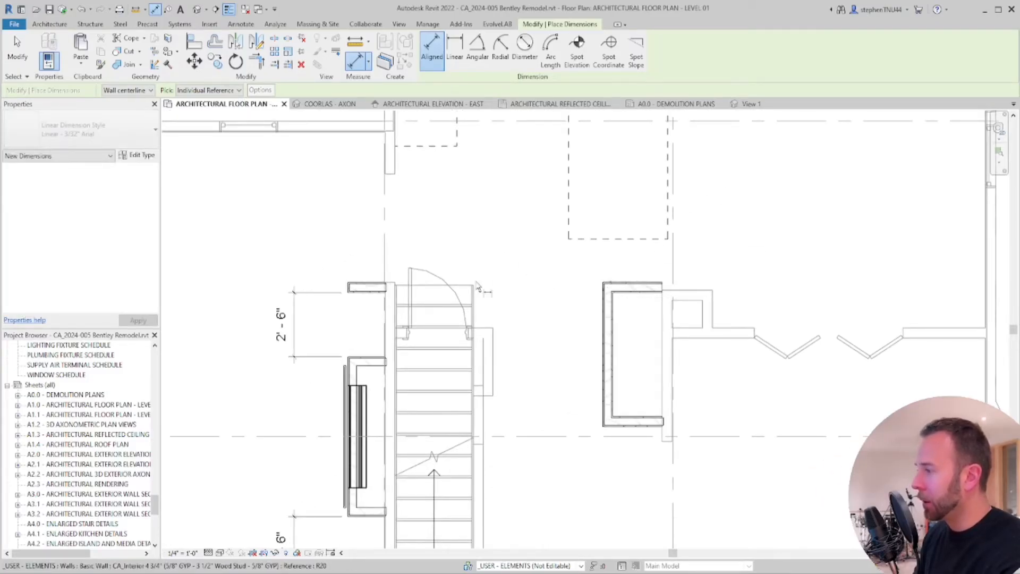
pyautogui.scroll(2, 327, 277)
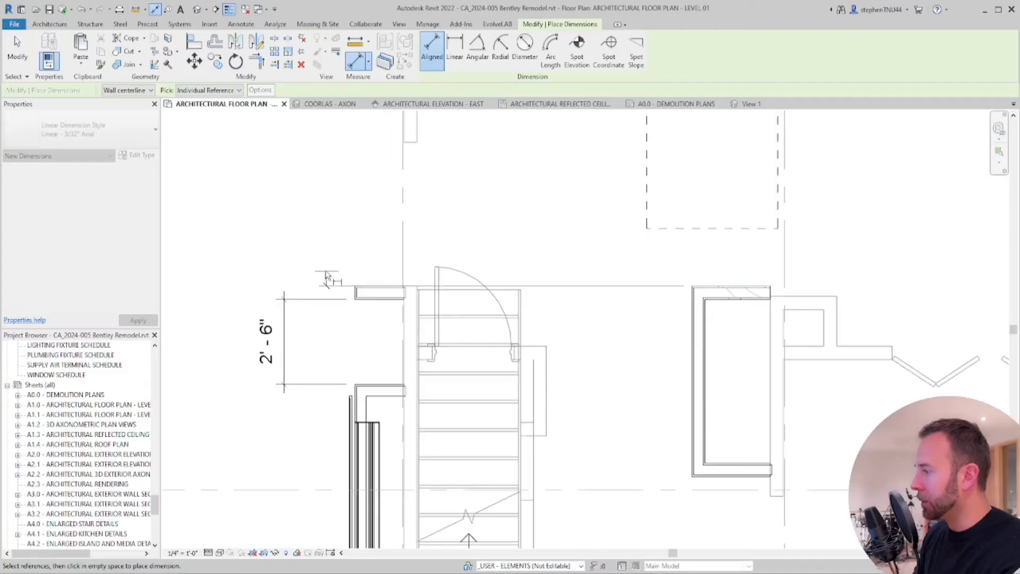
pyautogui.click(681, 229)
pyautogui.moveTo(609, 281); pyautogui.dragTo(526, 343, button='middle')
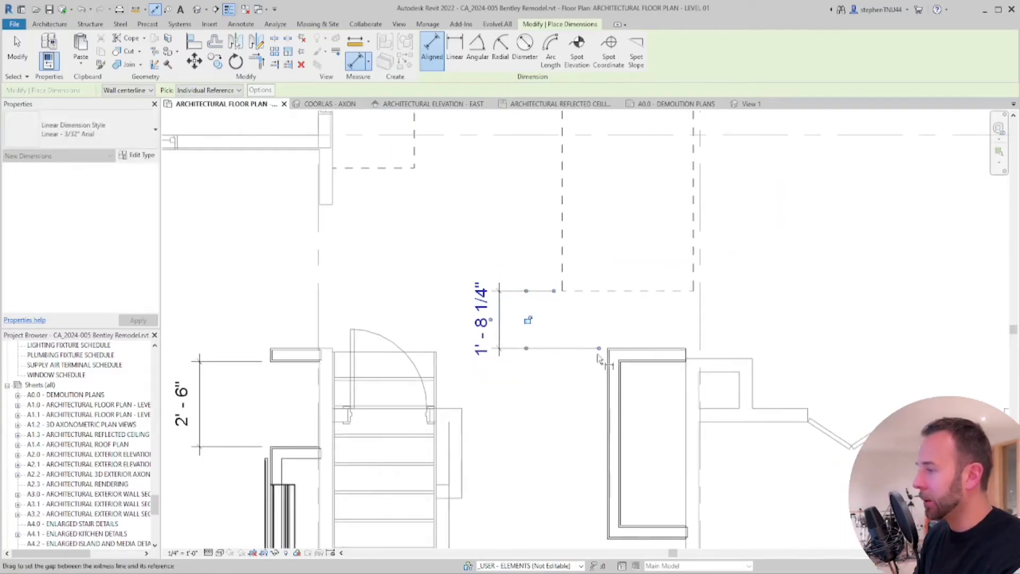
pyautogui.scroll(-2, 560, 328)
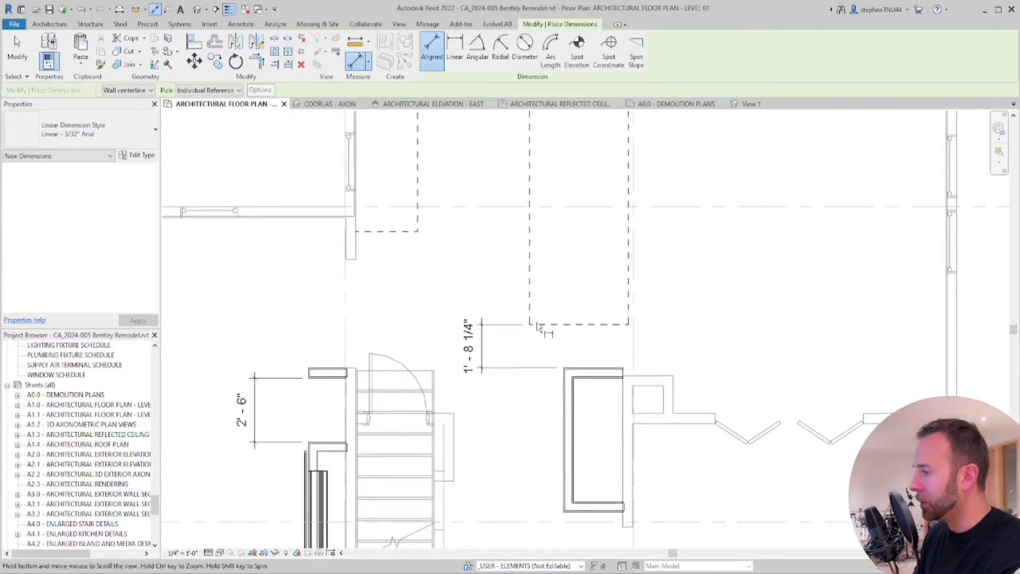
# Set the distance between the island's edge and the U-shaped interior wall to 3', moving only that island edge
pyautogui.press('Escape')
pyautogui.press('Escape')
pyautogui.click(548, 324)
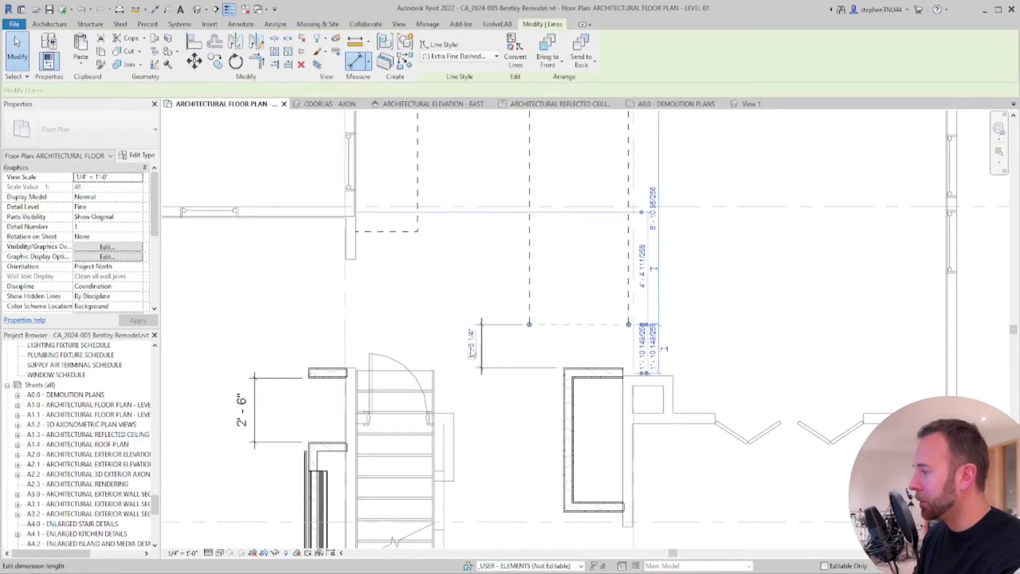
pyautogui.click(471, 350)
pyautogui.write('3')
pyautogui.press('Return')
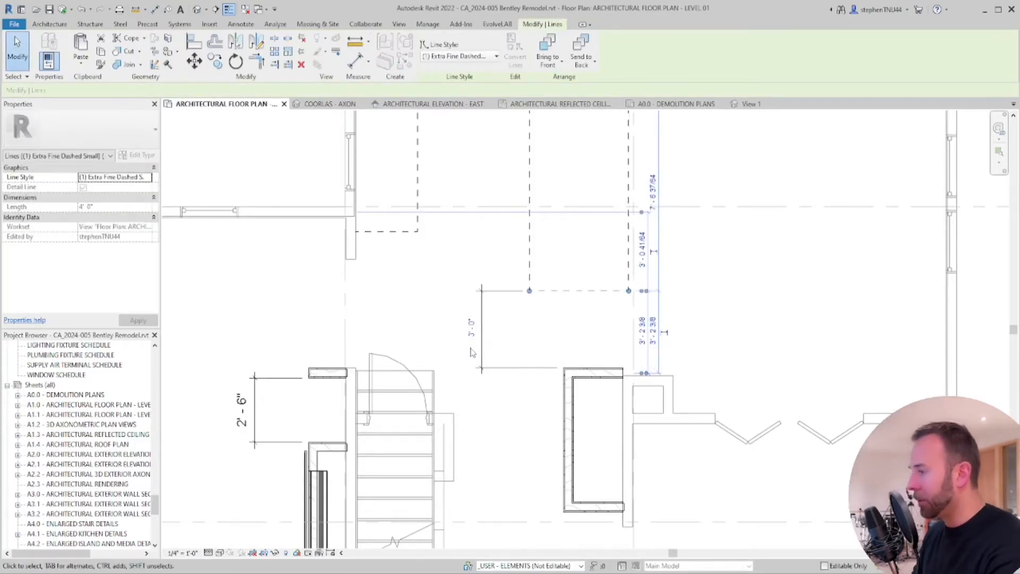
pyautogui.scroll(-2, 472, 352)
pyautogui.moveTo(526, 325); pyautogui.dragTo(502, 351, button='middle')
pyautogui.click(633, 232)
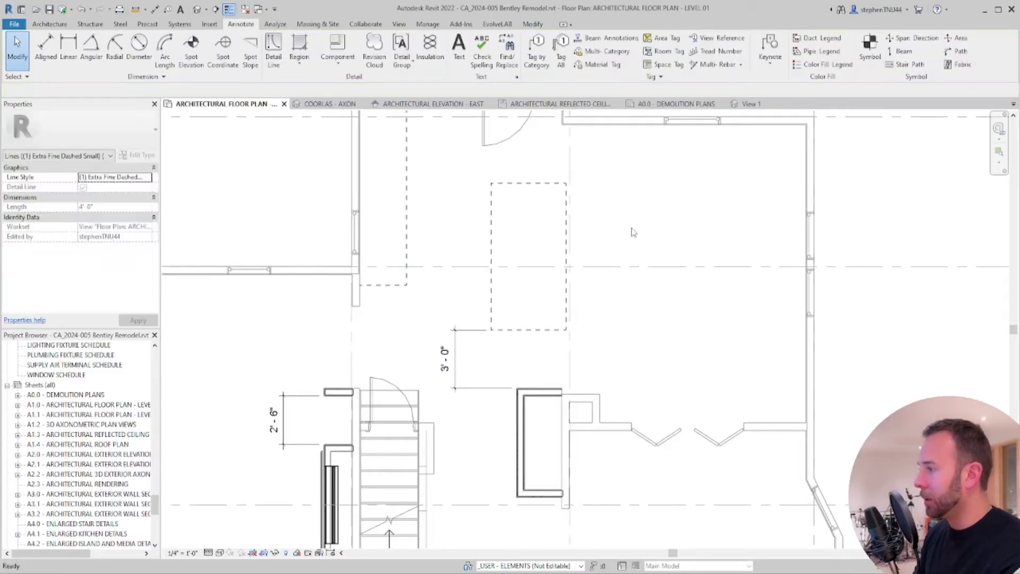
# Delete the dimension between the island outline and the U-shaped interior wall
pyautogui.moveTo(631, 243); pyautogui.dragTo(598, 278, button='middle')
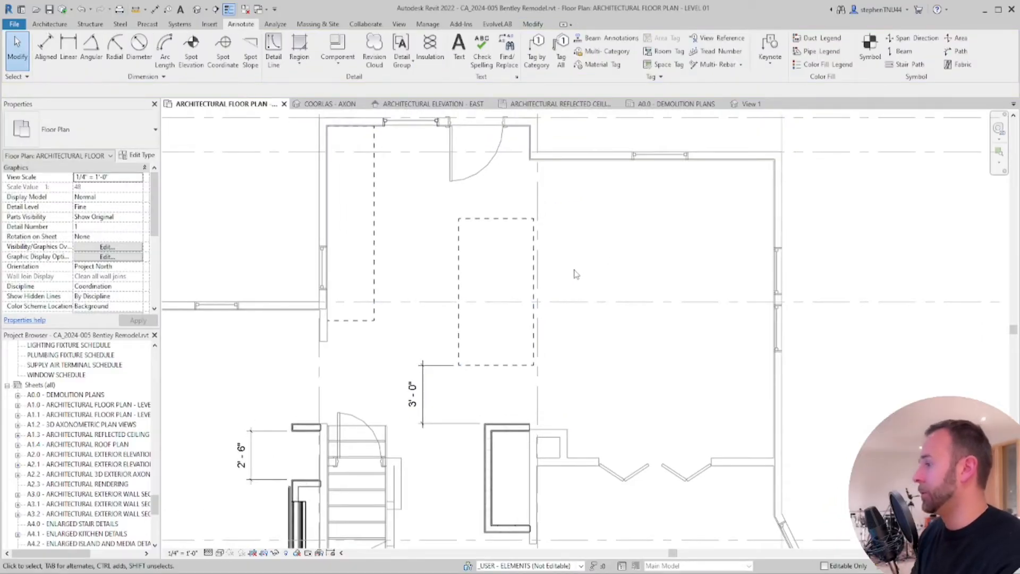
pyautogui.click(430, 367)
pyautogui.press('Delete')
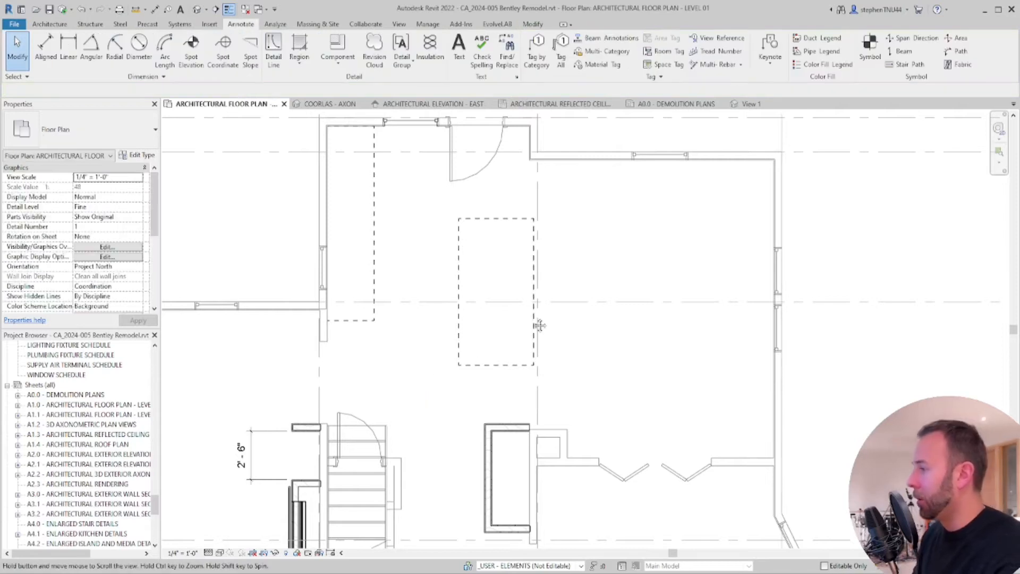
# Select the whole chain of island lines and nudge the rectangle slightly closer to the dashed counter outline, off the adjacent grid line
pyautogui.moveTo(491, 366); pyautogui.dragTo(471, 367, button='middle')
pyautogui.click(463, 371)
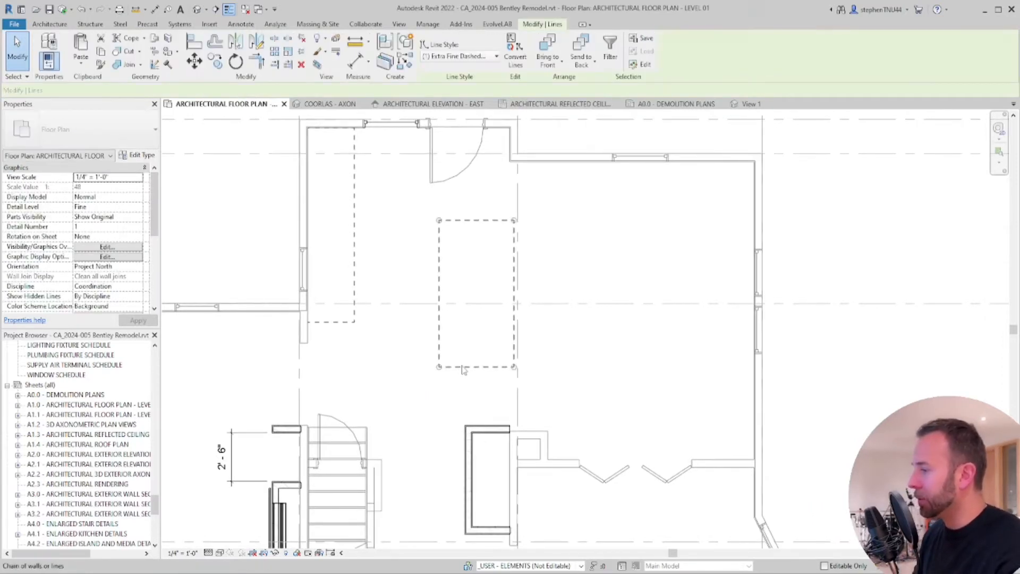
pyautogui.press('Right')
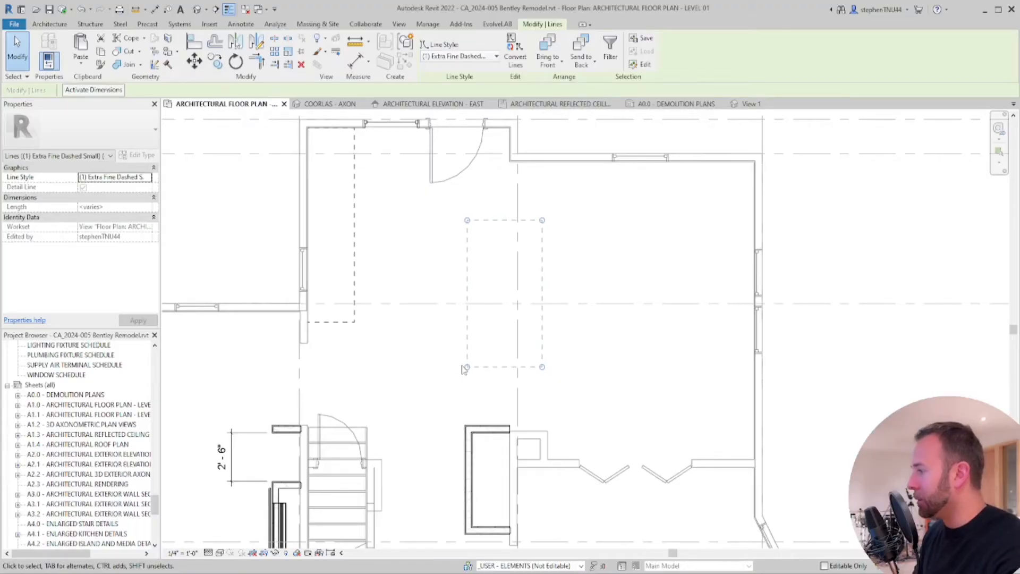
pyautogui.scroll(-1, 413, 322)
pyautogui.moveTo(432, 320); pyautogui.dragTo(460, 332, button='middle')
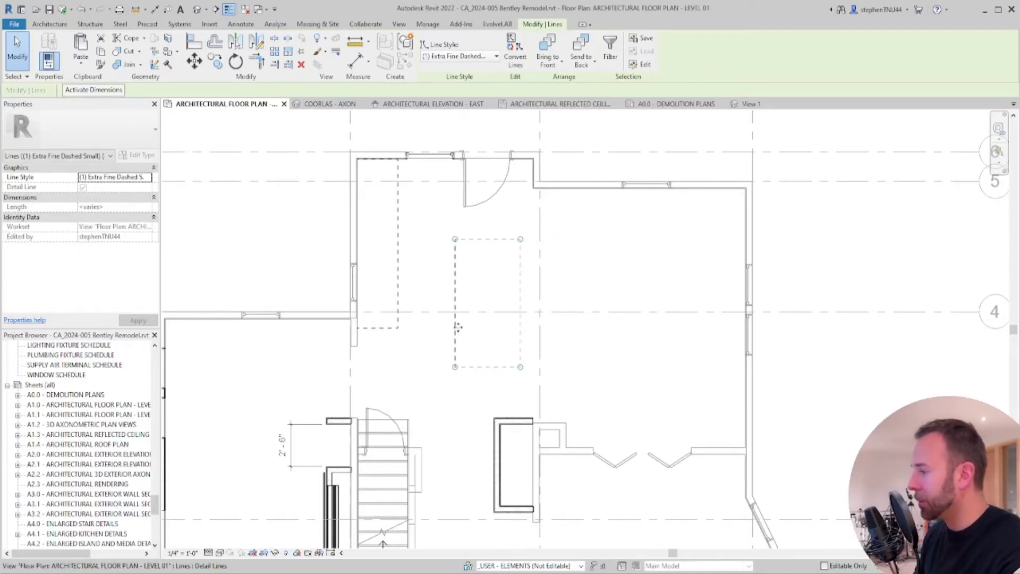
# Measure the counter's depth from its dashed front edge to the inner face of the exterior wall
pyautogui.click(350, 43)
pyautogui.scroll(2, 392, 180)
pyautogui.click(404, 215)
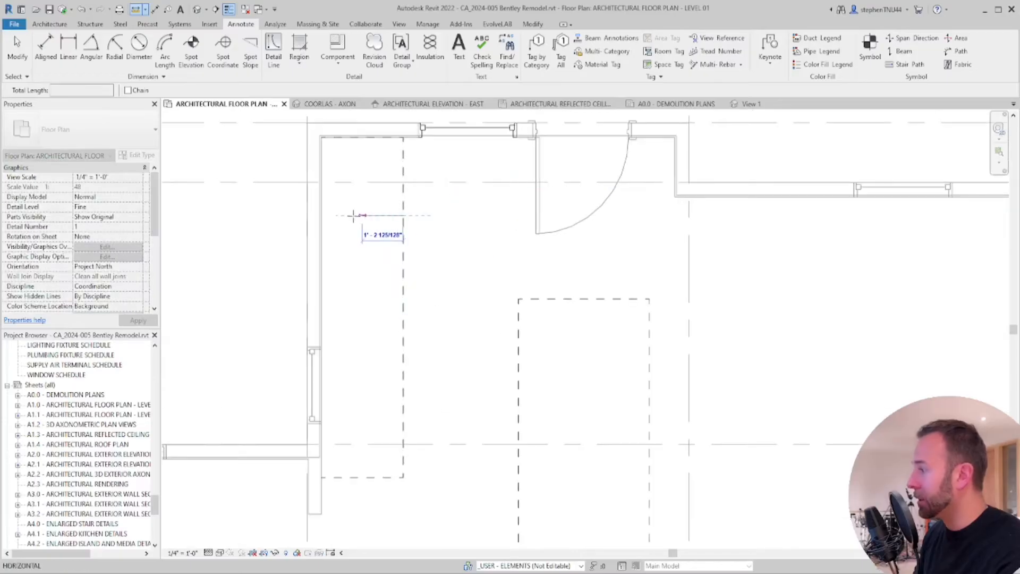
pyautogui.click(320, 216)
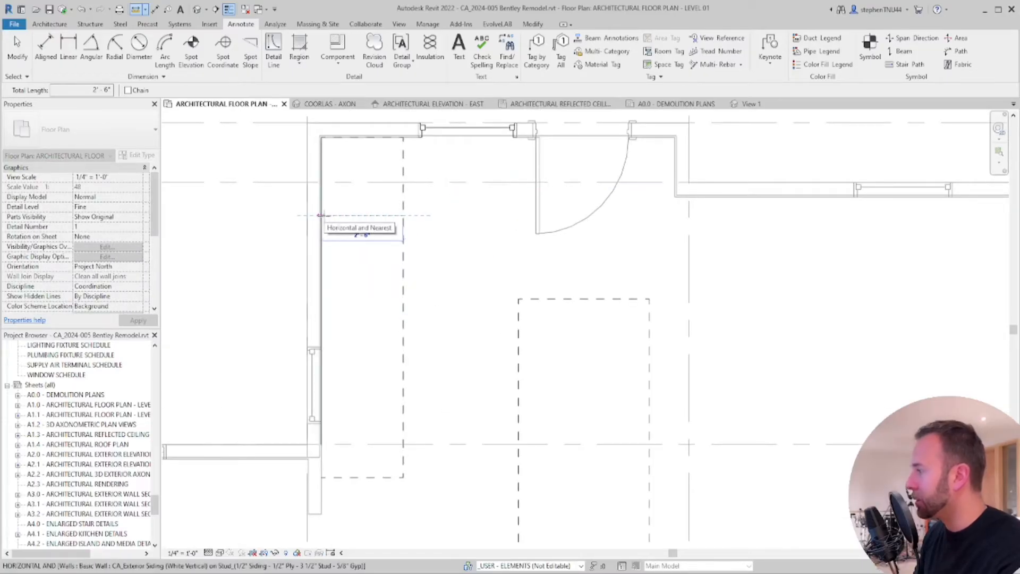
pyautogui.scroll(1, 321, 215)
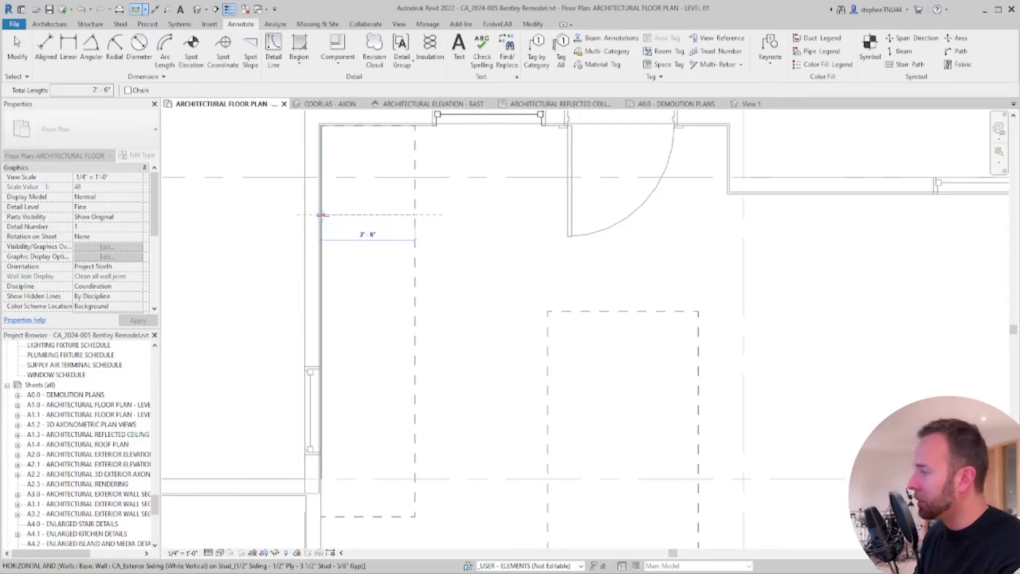
pyautogui.press('Escape')
pyautogui.press('Escape')
pyautogui.scroll(-3, 358, 219)
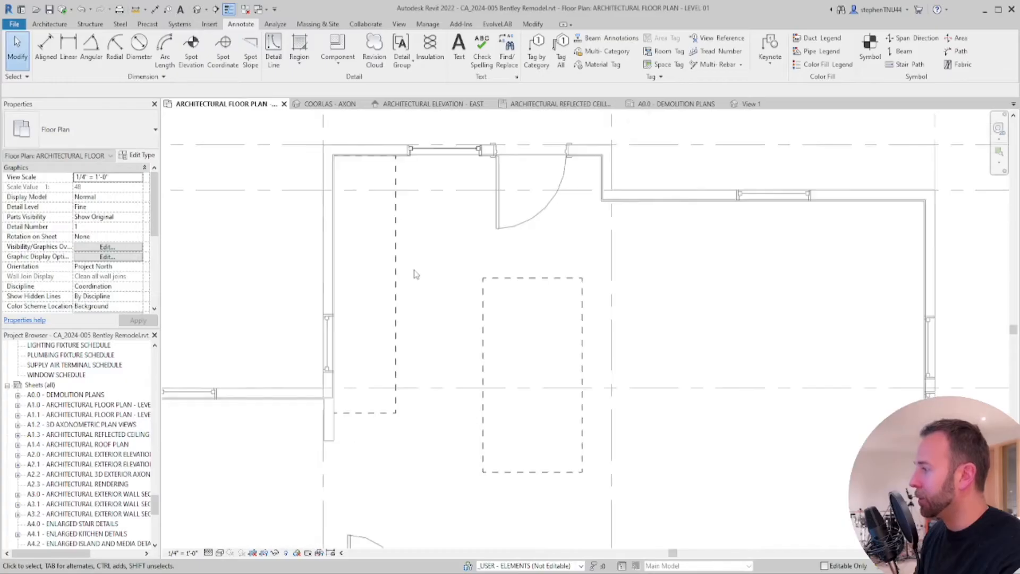
# Place an aligned dimension string from the counter's front edge through the kitchen window's centre to the near side of the exterior door
pyautogui.moveTo(412, 271); pyautogui.dragTo(413, 278, button='middle')
pyautogui.scroll(-2, 437, 235)
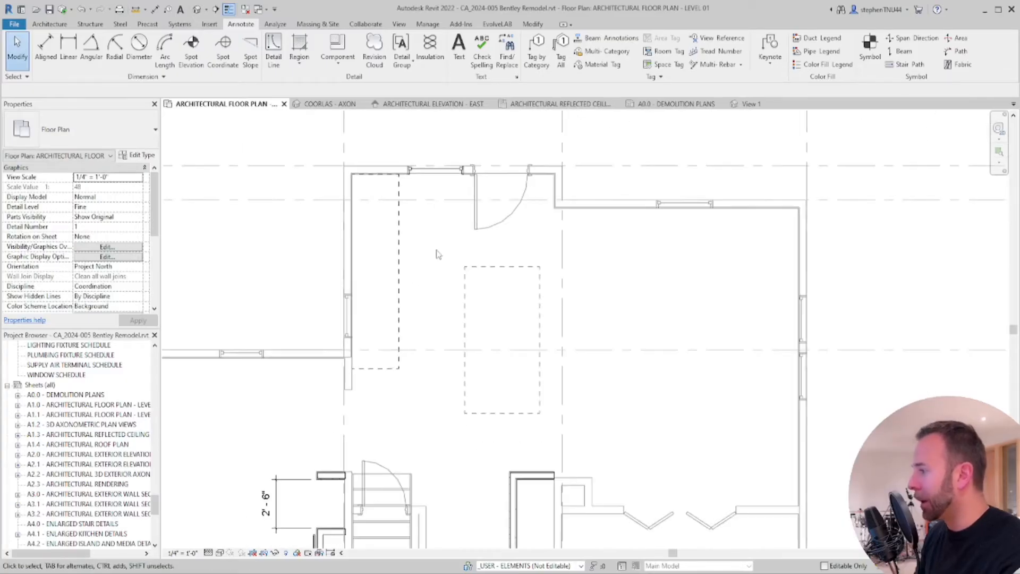
pyautogui.scroll(3, 445, 234)
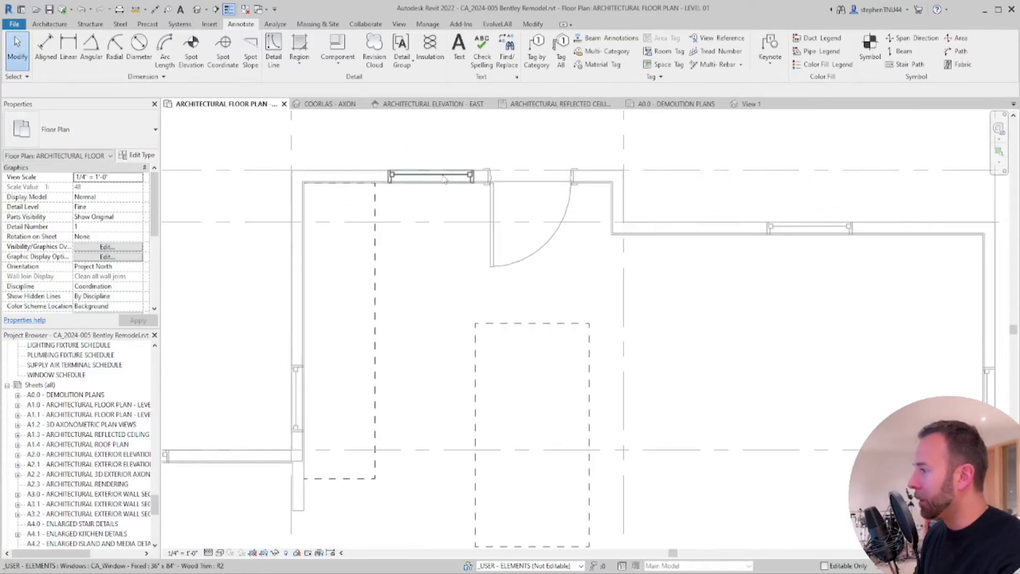
pyautogui.click(449, 177)
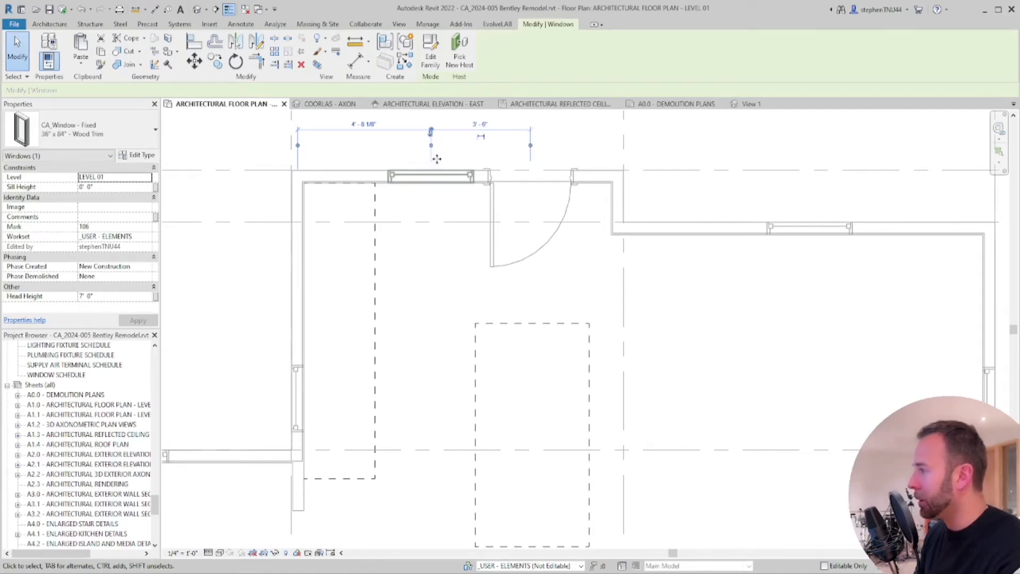
pyautogui.scroll(1, 437, 159)
pyautogui.click(241, 24)
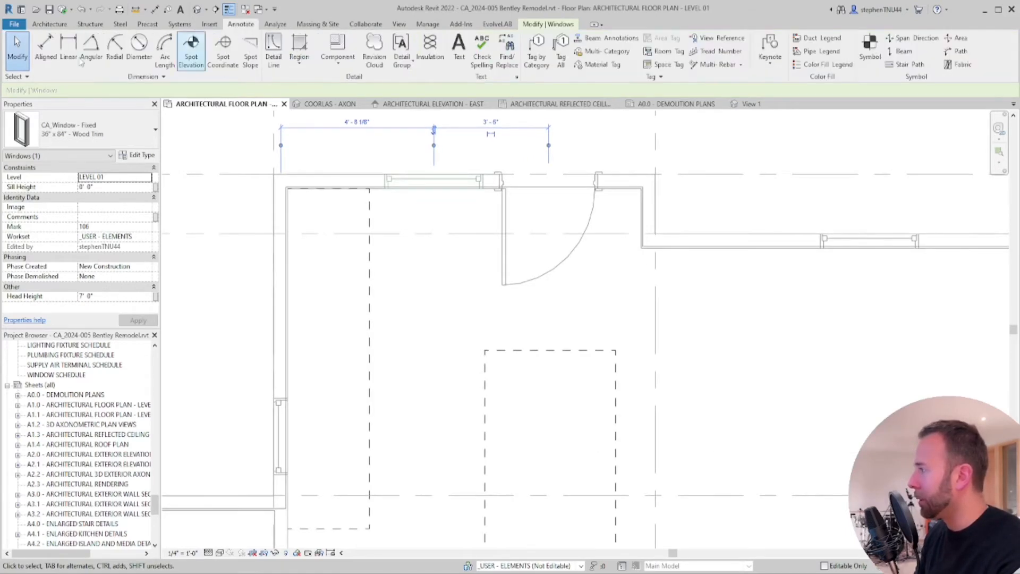
pyautogui.click(44, 48)
pyautogui.scroll(3, 455, 186)
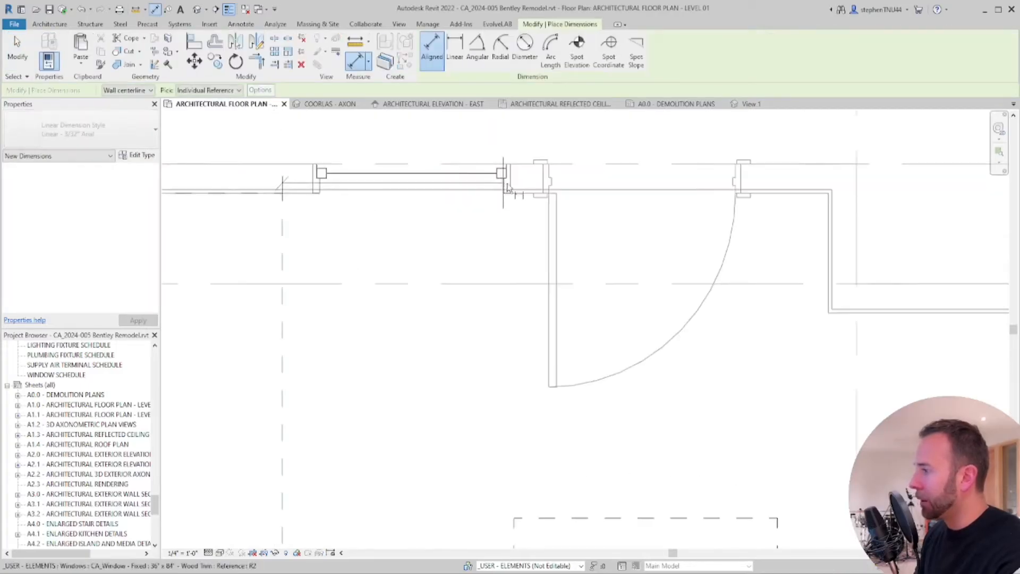
pyautogui.click(550, 207)
pyautogui.click(413, 180)
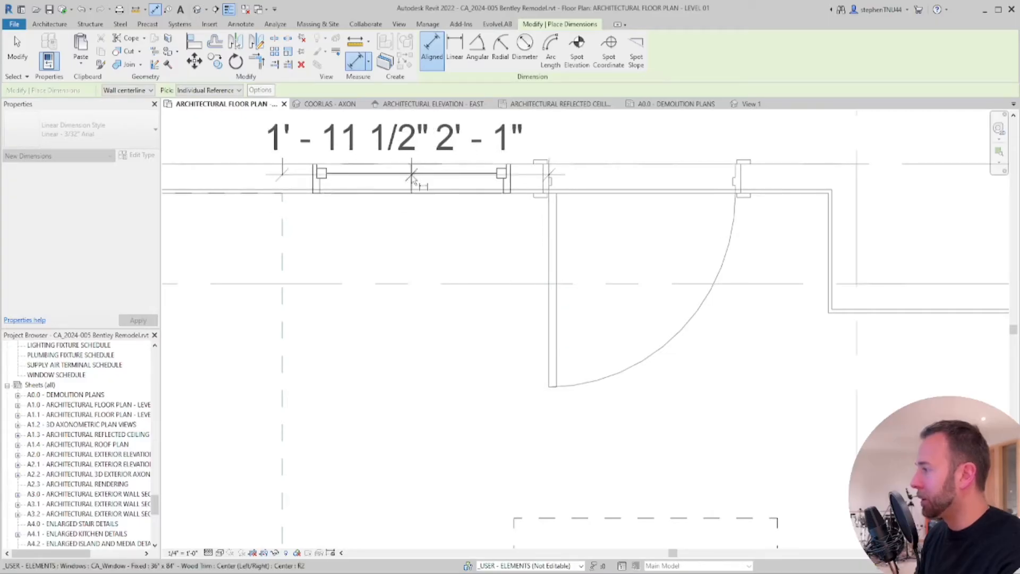
pyautogui.scroll(-2, 446, 257)
pyautogui.click(434, 148)
pyautogui.moveTo(437, 186); pyautogui.dragTo(439, 279, button='middle')
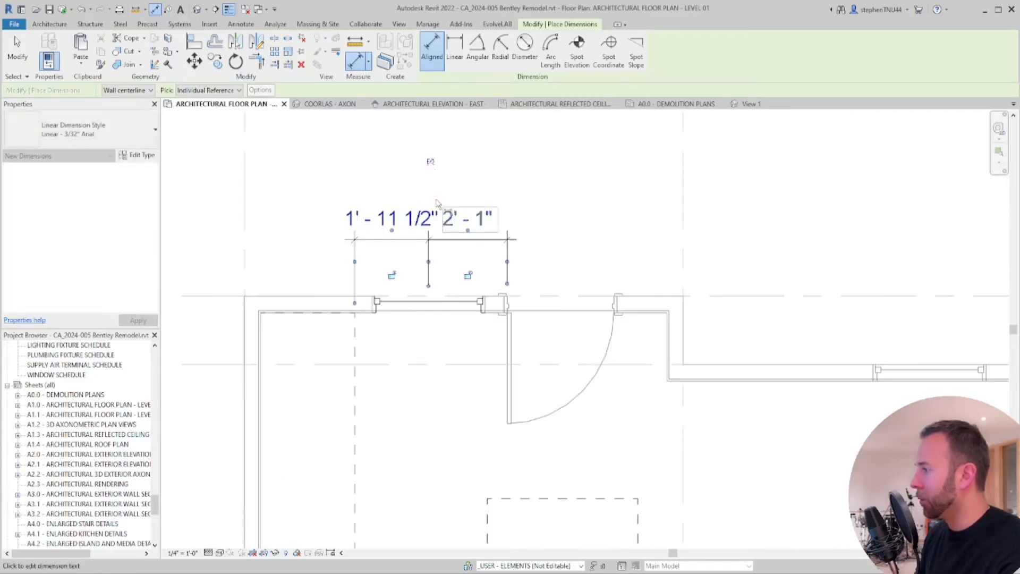
# Try to equalize the two dimension segments around the kitchen window's centre, and undo it
pyautogui.click(432, 162)
pyautogui.hotkey('ctrl', 'z')
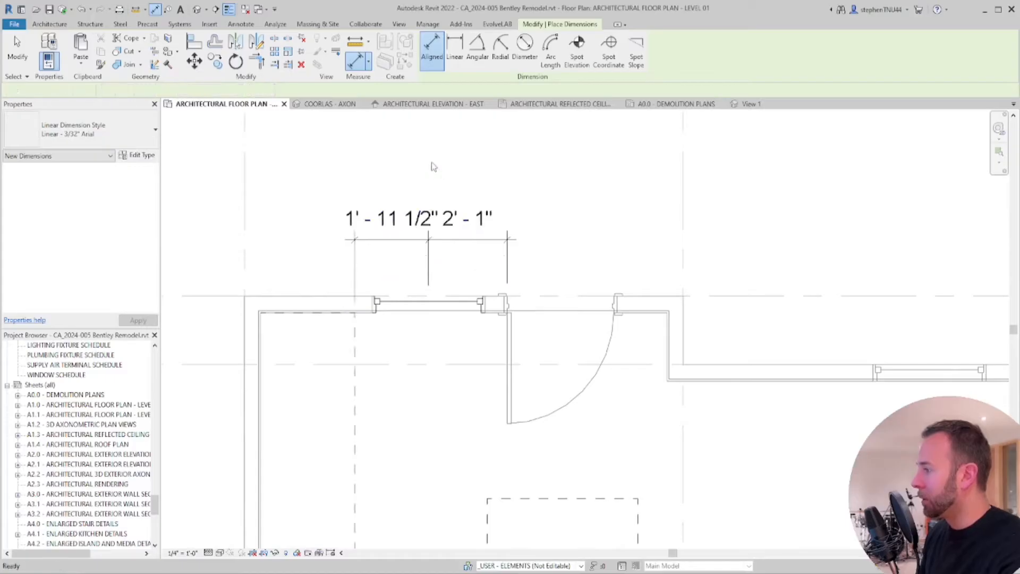
pyautogui.press('Escape')
pyautogui.press('Escape')
# Pull the two dimension texts above the kitchen window apart to either side so they no longer crowd each other
pyautogui.click(428, 240)
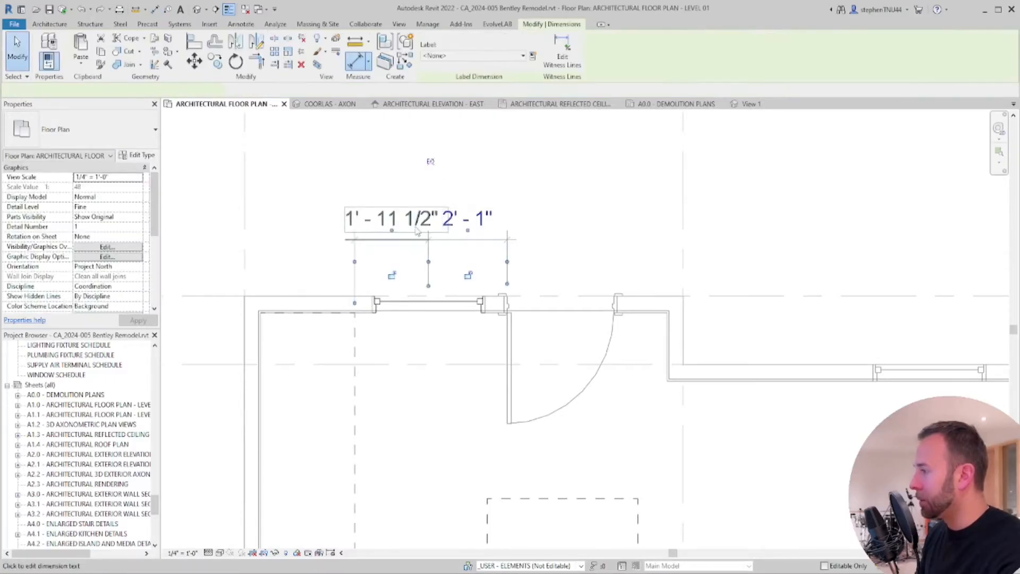
pyautogui.moveTo(392, 230); pyautogui.dragTo(323, 216)
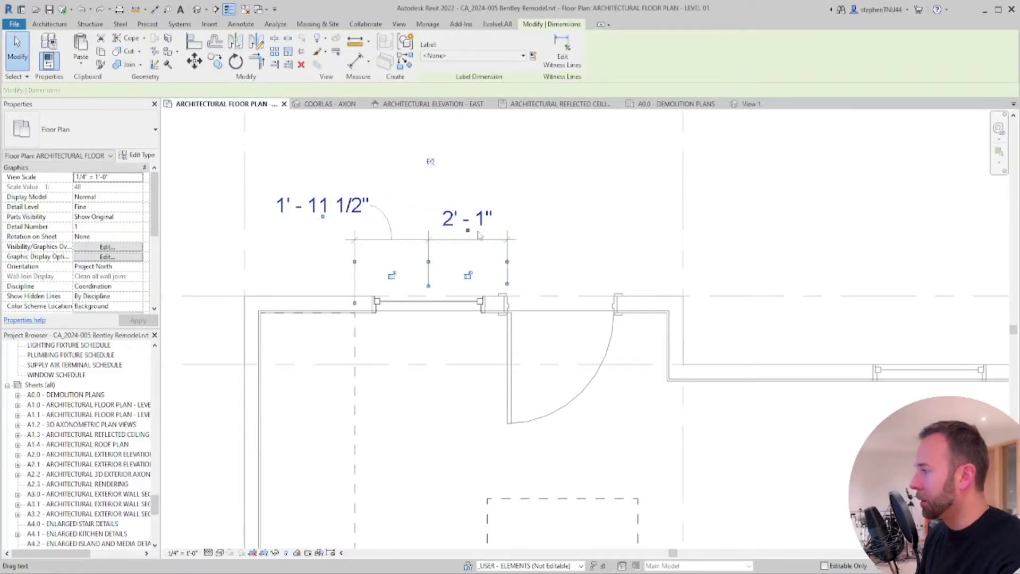
pyautogui.moveTo(470, 231); pyautogui.dragTo(539, 211)
pyautogui.scroll(1, 427, 228)
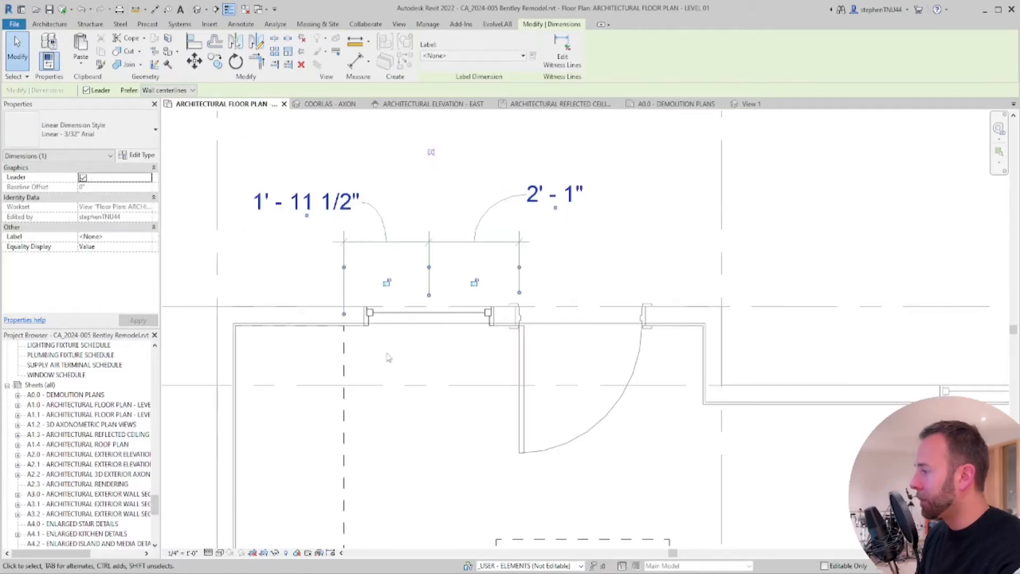
pyautogui.scroll(1, 381, 367)
pyautogui.click(381, 367)
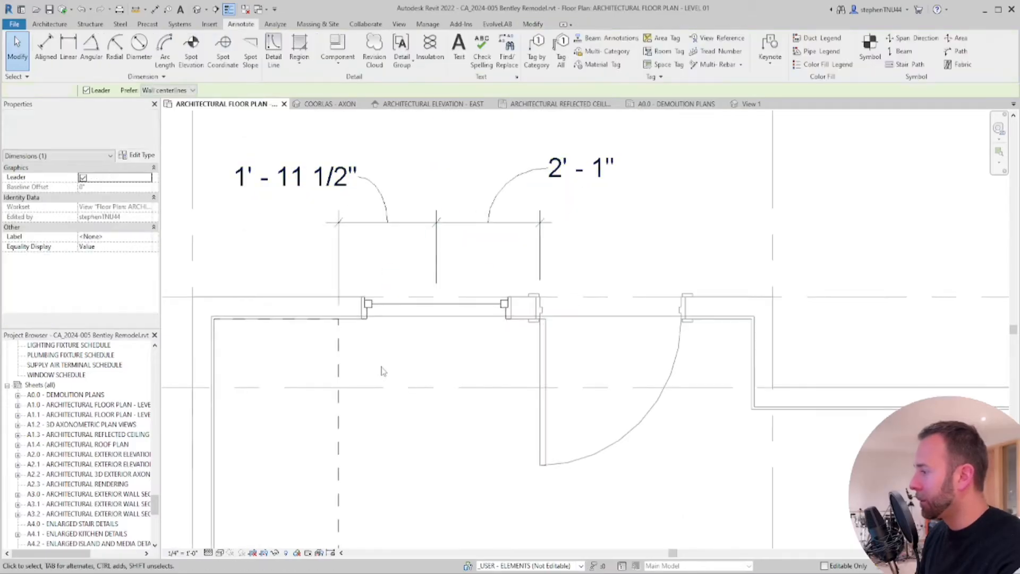
# Nudge the kitchen window toward the door until it is centred between counter edge and door, 2' - 0 1/4" on each side
pyautogui.click(439, 307)
pyautogui.scroll(1, 425, 245)
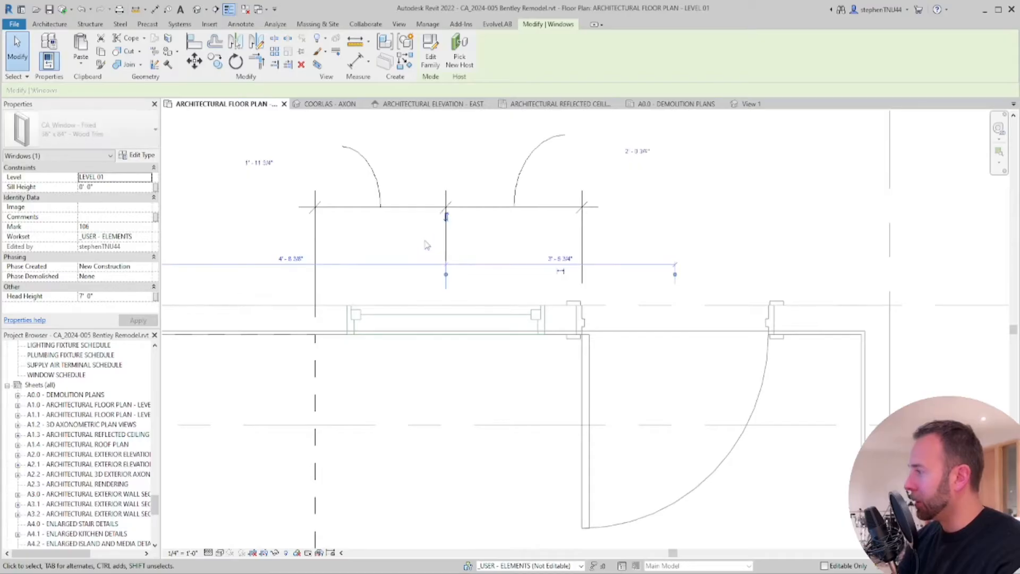
pyautogui.press('Right')
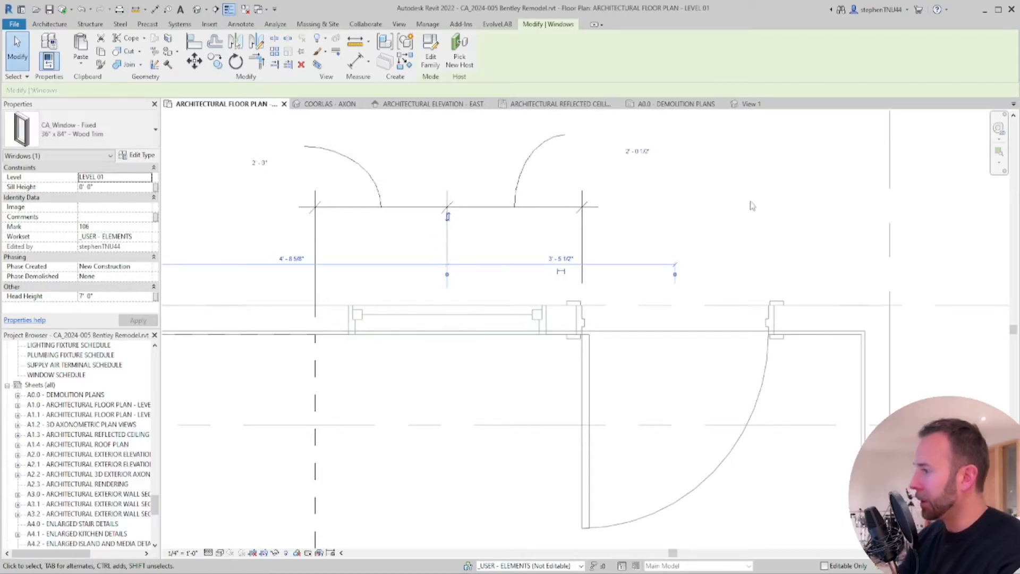
pyautogui.press('Escape')
pyautogui.scroll(-1, 525, 194)
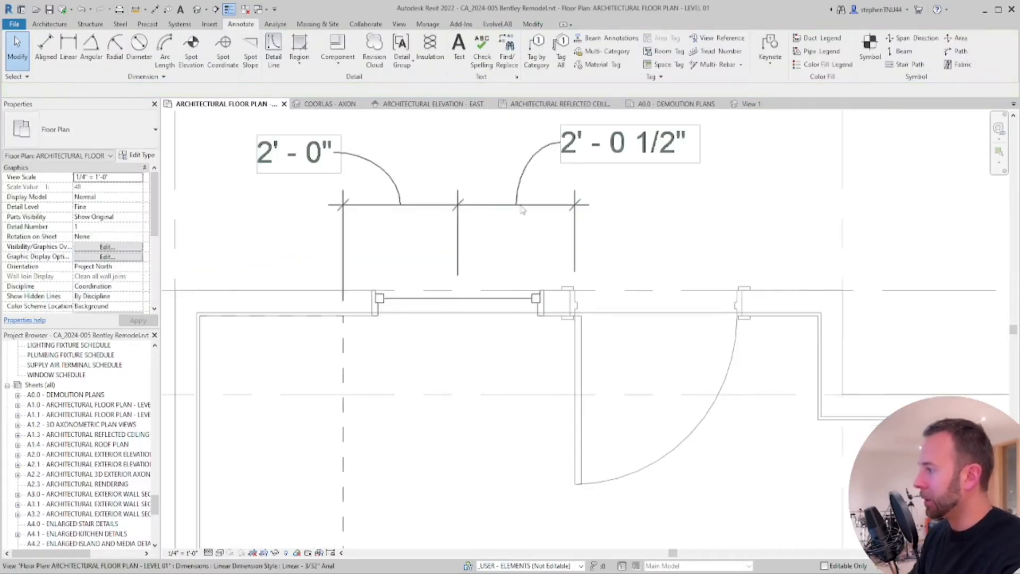
pyautogui.click(466, 303)
pyautogui.scroll(1, 456, 291)
pyautogui.scroll(-2, 458, 285)
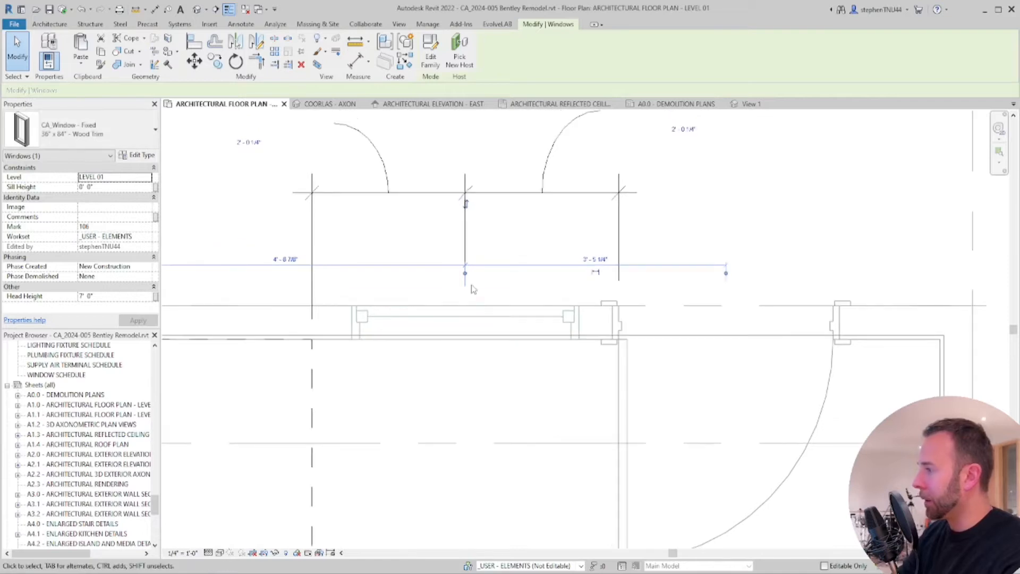
pyautogui.press('Escape')
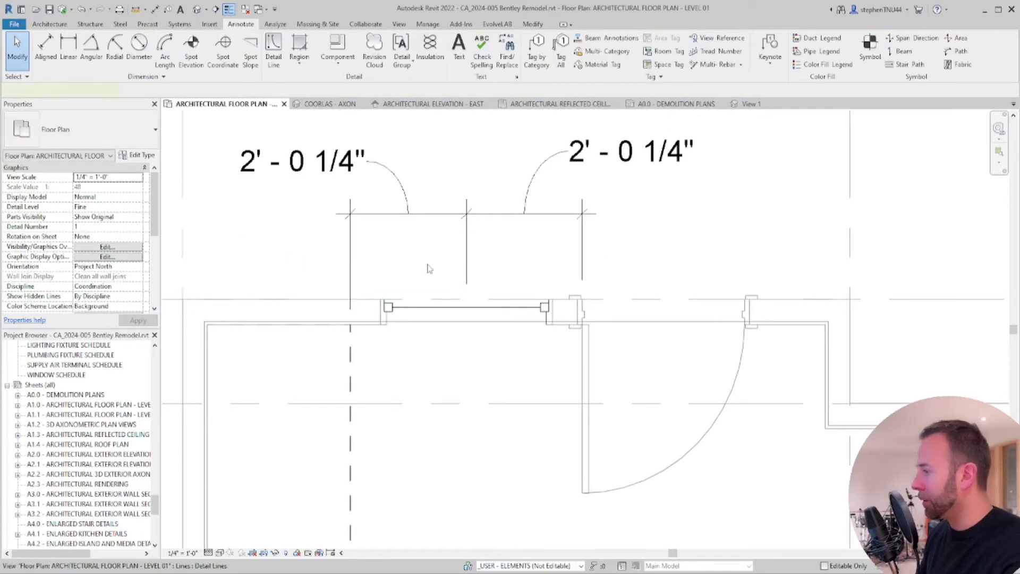
# Delete the dimension string above the kitchen window
pyautogui.click(467, 215)
pyautogui.press('Delete')
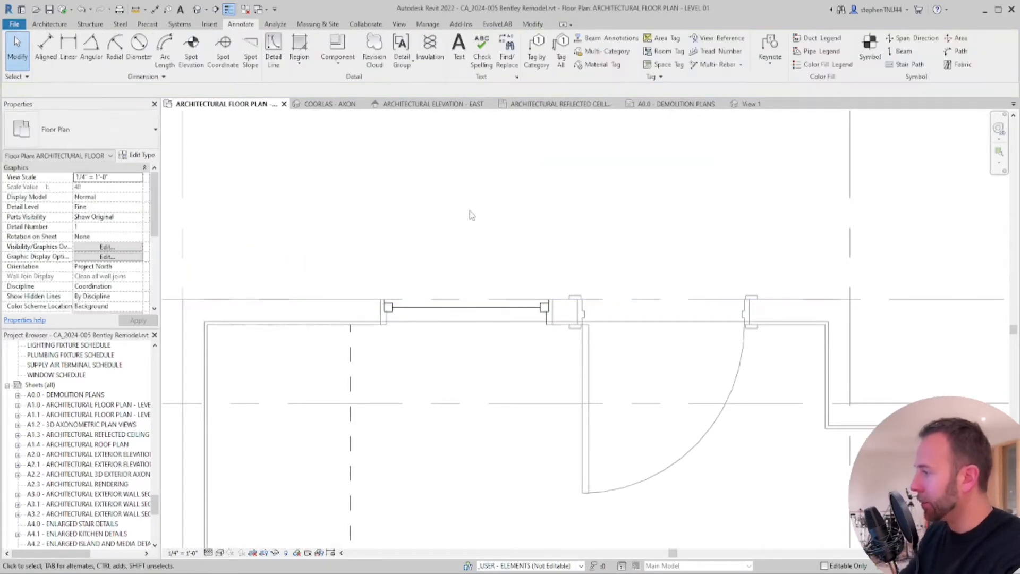
# Draw a dashed detail line 4' - 0" horizontally from the counter's front edge toward the island, with a short perpendicular line at its end
pyautogui.scroll(-3, 486, 389)
pyautogui.scroll(-1, 477, 371)
pyautogui.moveTo(477, 371); pyautogui.dragTo(446, 236, button='middle')
pyautogui.scroll(-3, 487, 243)
pyautogui.scroll(3, 476, 275)
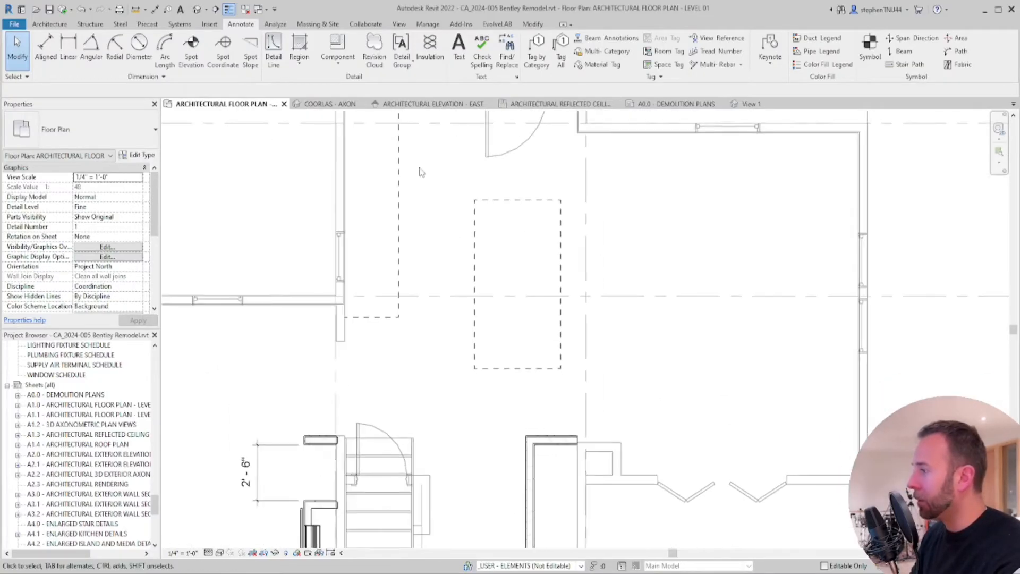
pyautogui.click(274, 51)
pyautogui.click(398, 300)
pyautogui.click(399, 250)
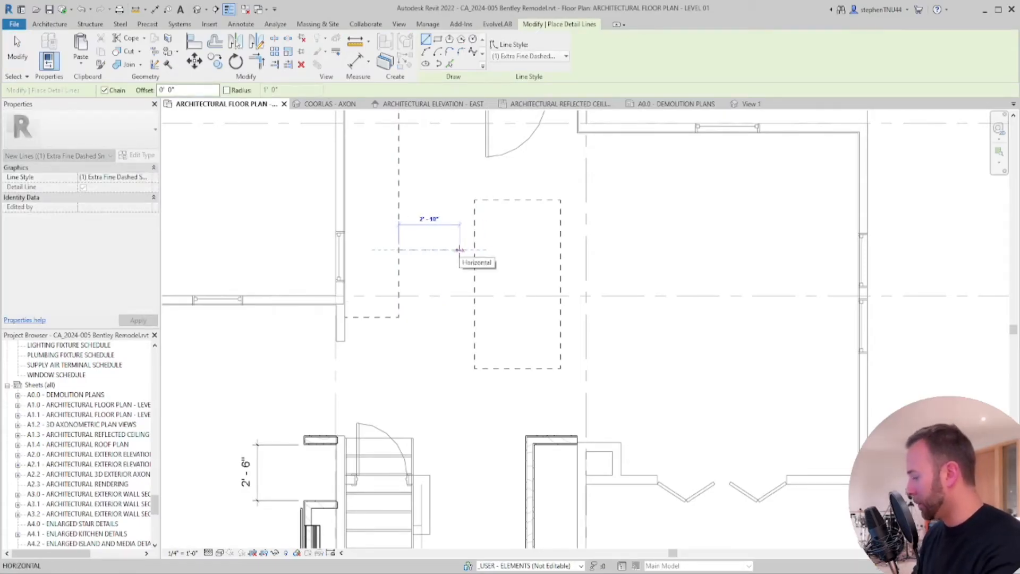
pyautogui.press('Return')
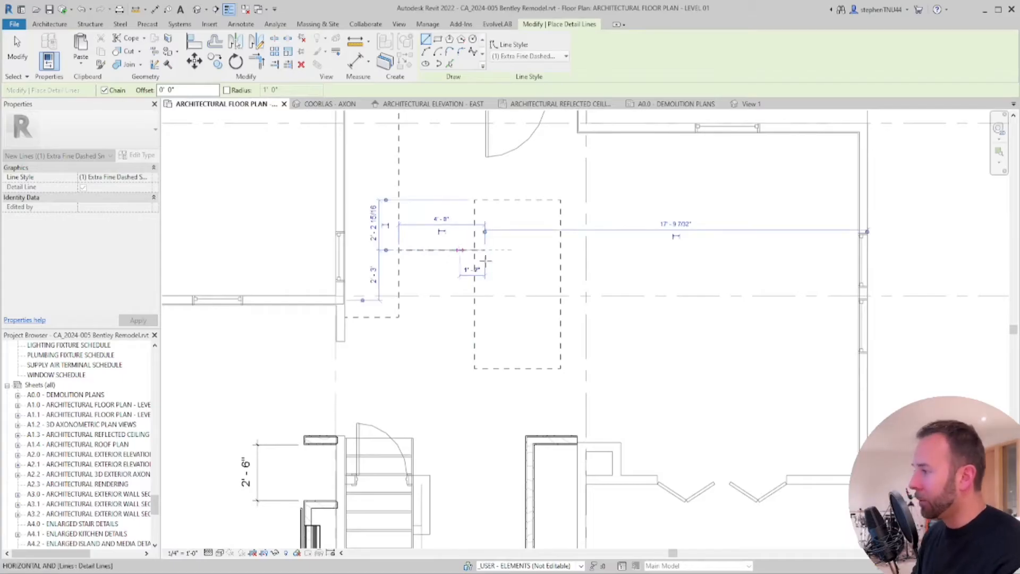
pyautogui.click(484, 277)
pyautogui.press('Escape')
pyautogui.press('Escape')
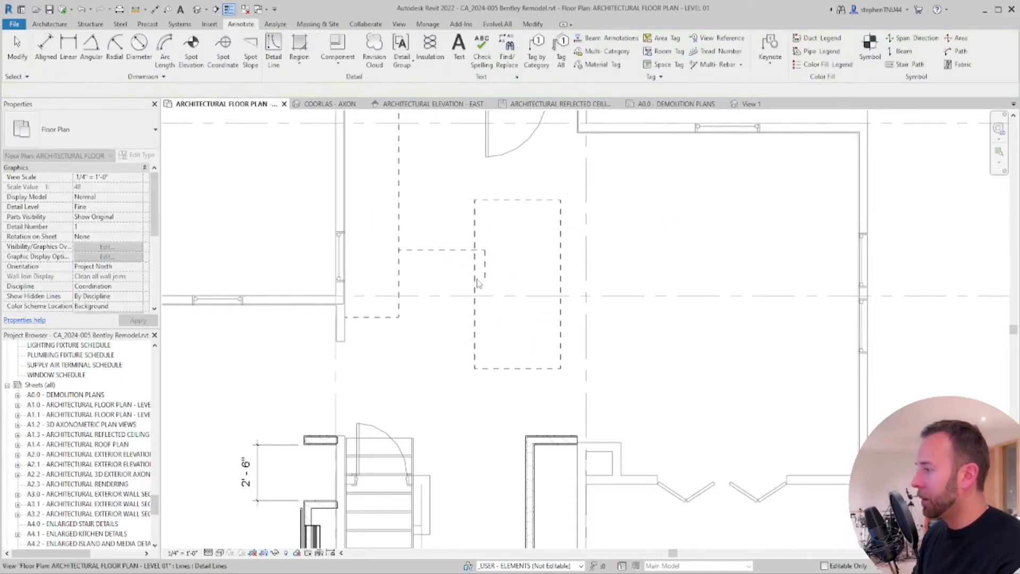
# Select the whole island outline and move it so its counter-side edge aligns with the short perpendicular guide line
pyautogui.press('Tab')
pyautogui.click(477, 284)
pyautogui.click(195, 61)
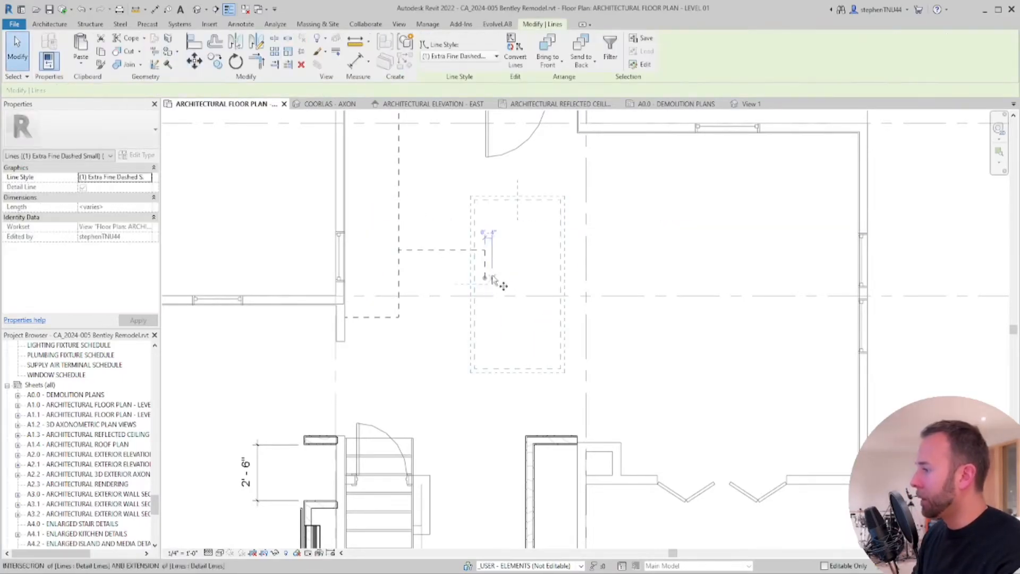
pyautogui.scroll(2, 479, 267)
pyautogui.click(473, 261)
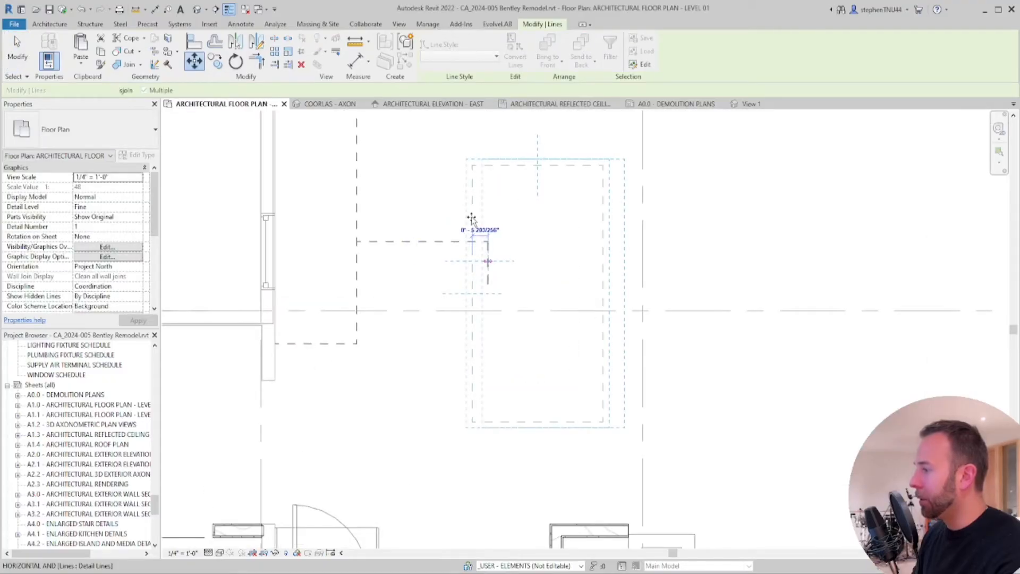
pyautogui.scroll(-4, 472, 216)
pyautogui.press('Escape')
# Delete the horizontal guide line between the counter and the island
pyautogui.scroll(1, 485, 414)
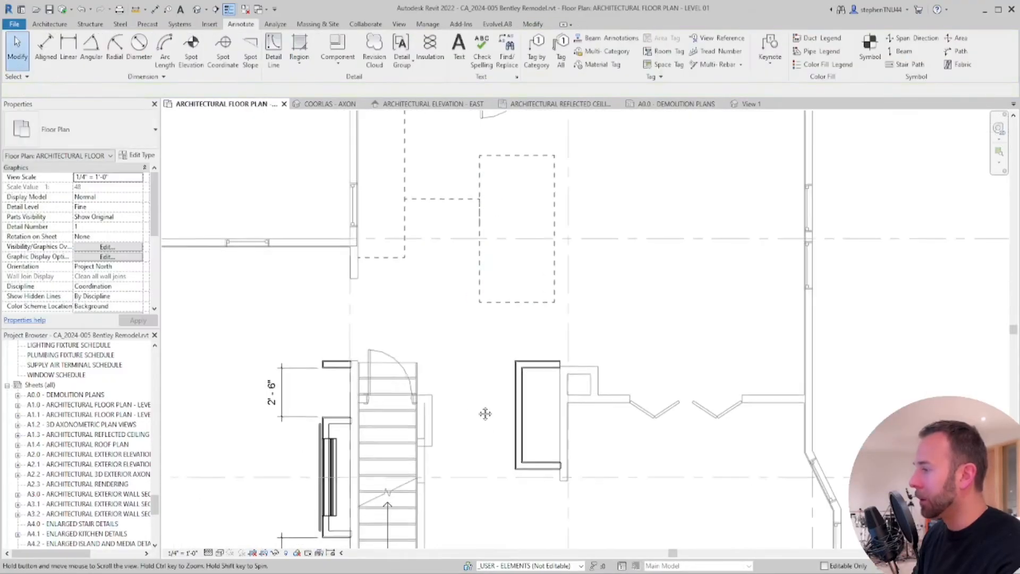
pyautogui.moveTo(485, 414); pyautogui.dragTo(480, 350, button='middle')
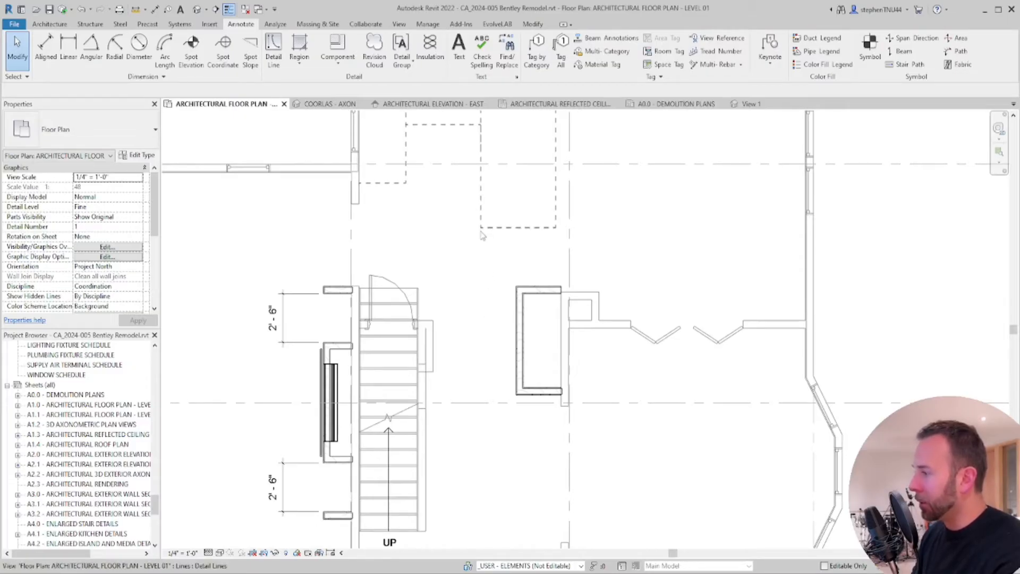
pyautogui.moveTo(482, 235); pyautogui.dragTo(505, 286, button='middle')
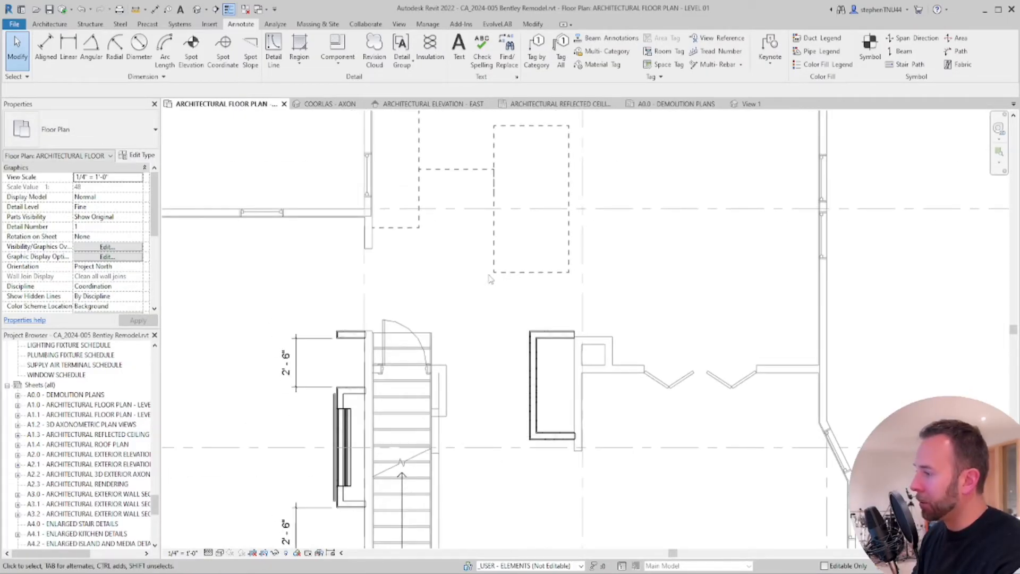
pyautogui.scroll(-3, 490, 318)
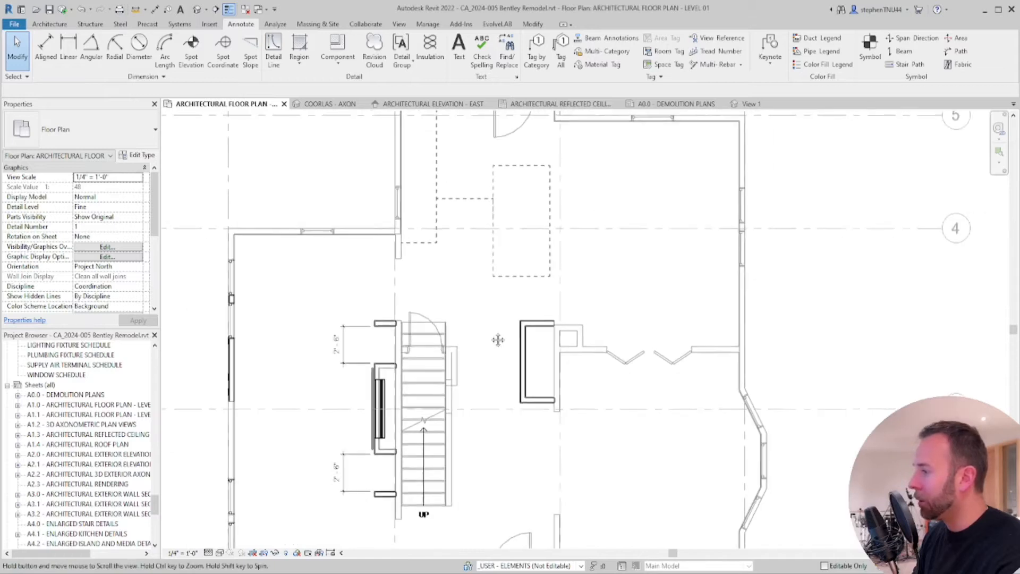
pyautogui.scroll(1, 518, 234)
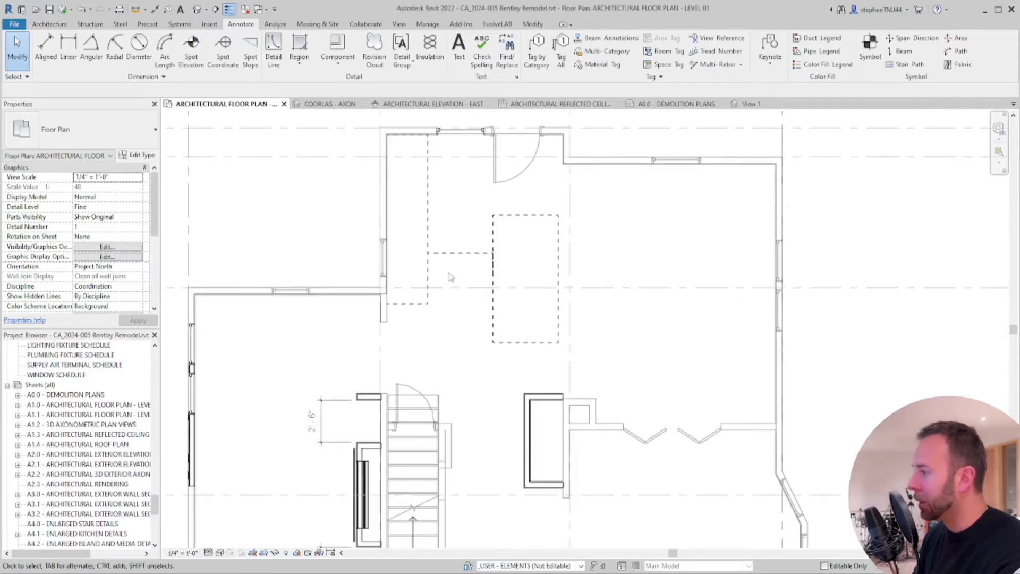
pyautogui.click(459, 253)
pyautogui.press('Delete')
pyautogui.moveTo(493, 261); pyautogui.dragTo(489, 268, button='middle')
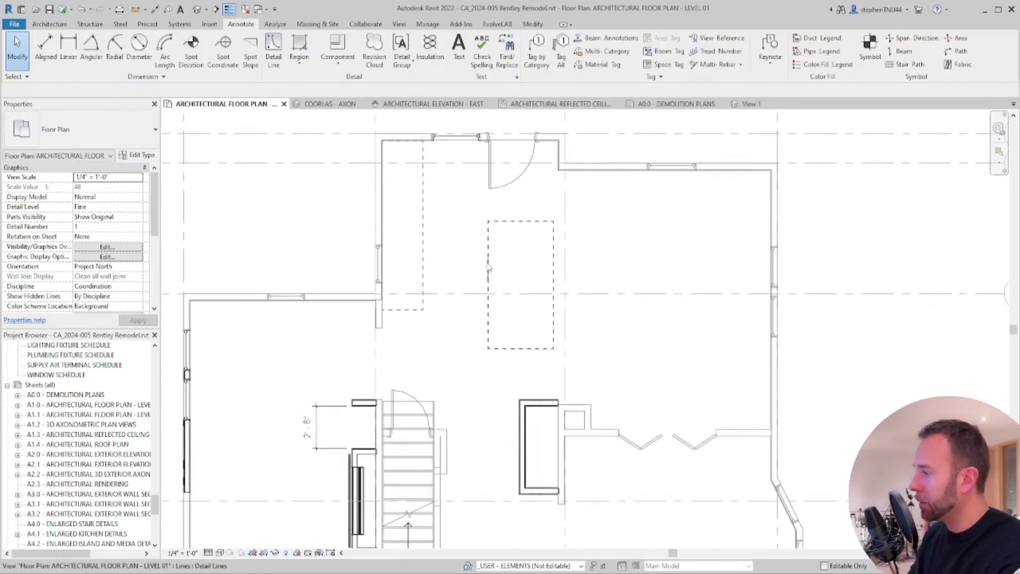
pyautogui.click(489, 269)
pyautogui.press('Escape')
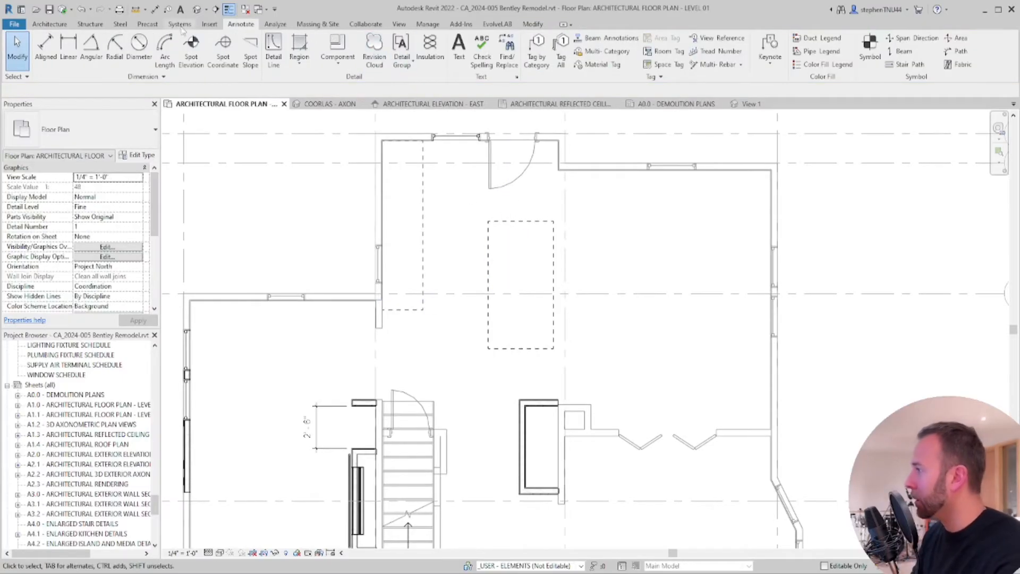
# Dimension the island outline's width and length with aligned dimensions placed outside the rectangle
pyautogui.click(51, 50)
pyautogui.click(488, 242)
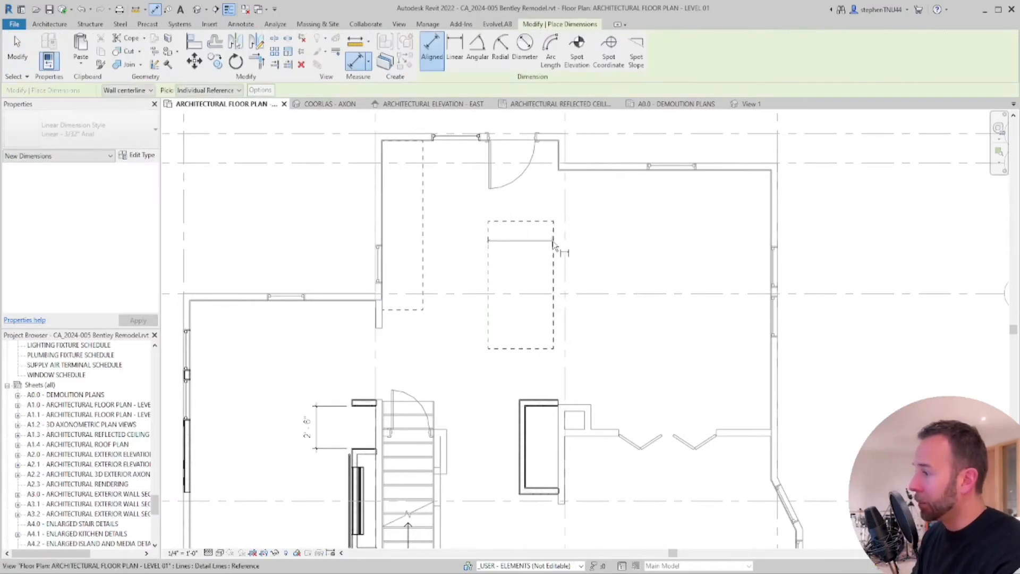
pyautogui.scroll(1, 534, 245)
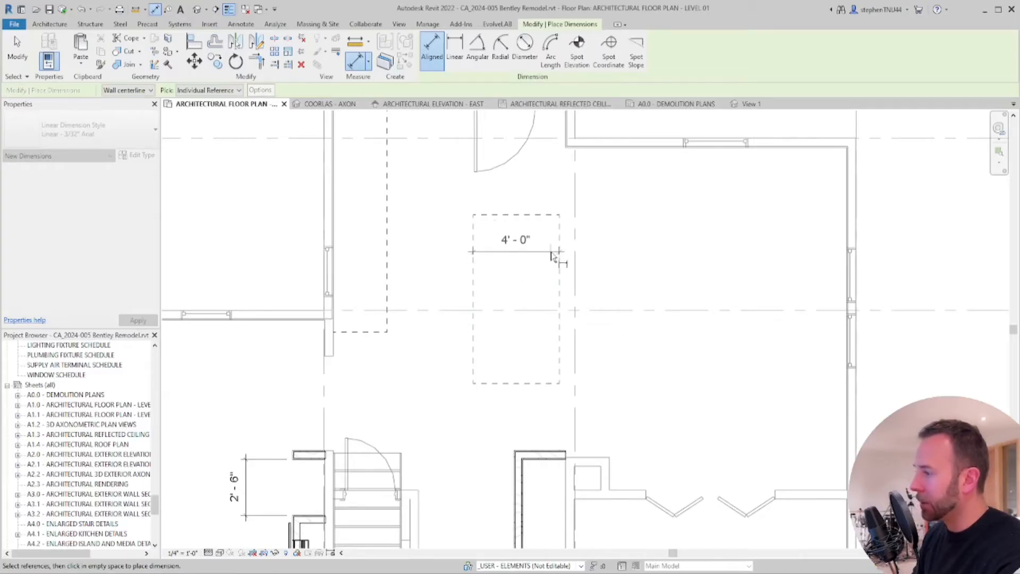
pyautogui.click(528, 205)
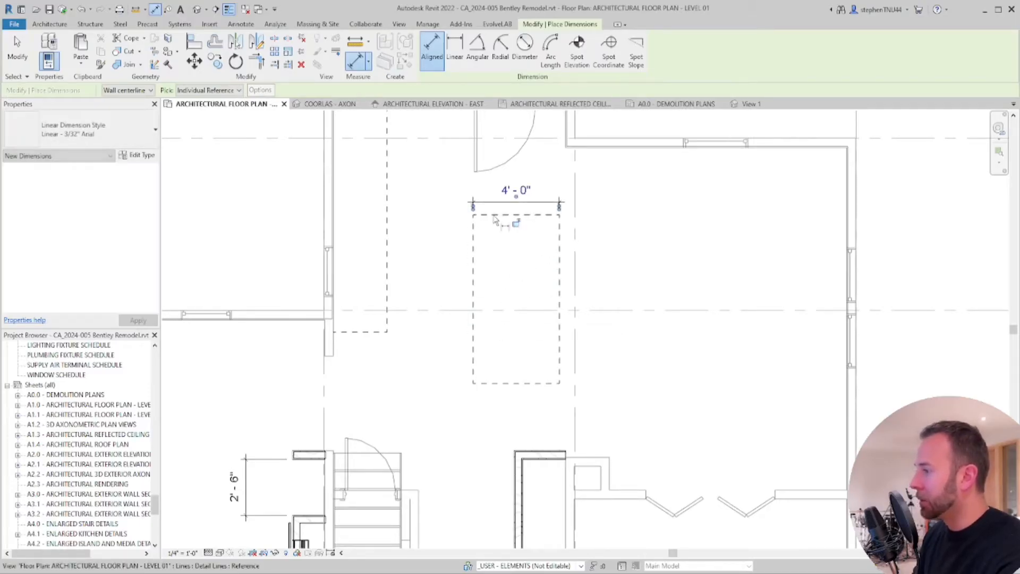
pyautogui.click(498, 384)
pyautogui.click(455, 366)
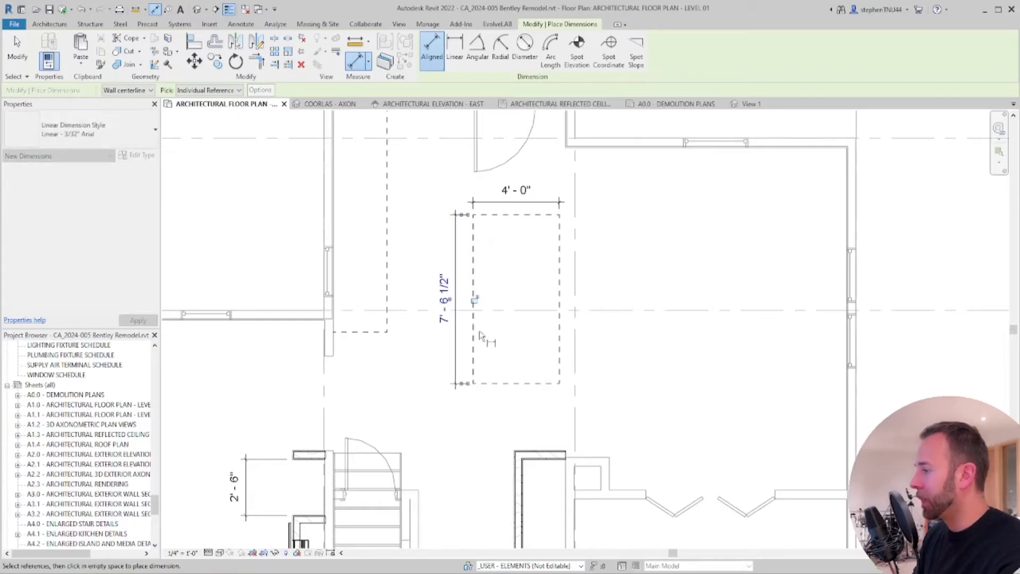
# Delete both the length and the width dimensions of the dashed island outline
pyautogui.press('Escape')
pyautogui.press('Escape')
pyautogui.scroll(-3, 509, 322)
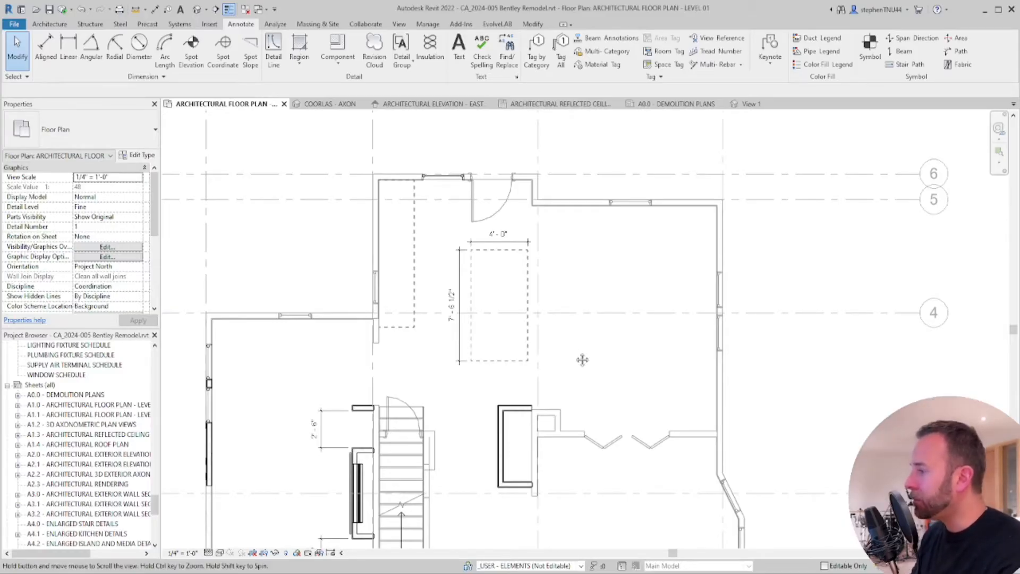
pyautogui.moveTo(579, 357); pyautogui.dragTo(558, 356, button='middle')
pyautogui.click(440, 329)
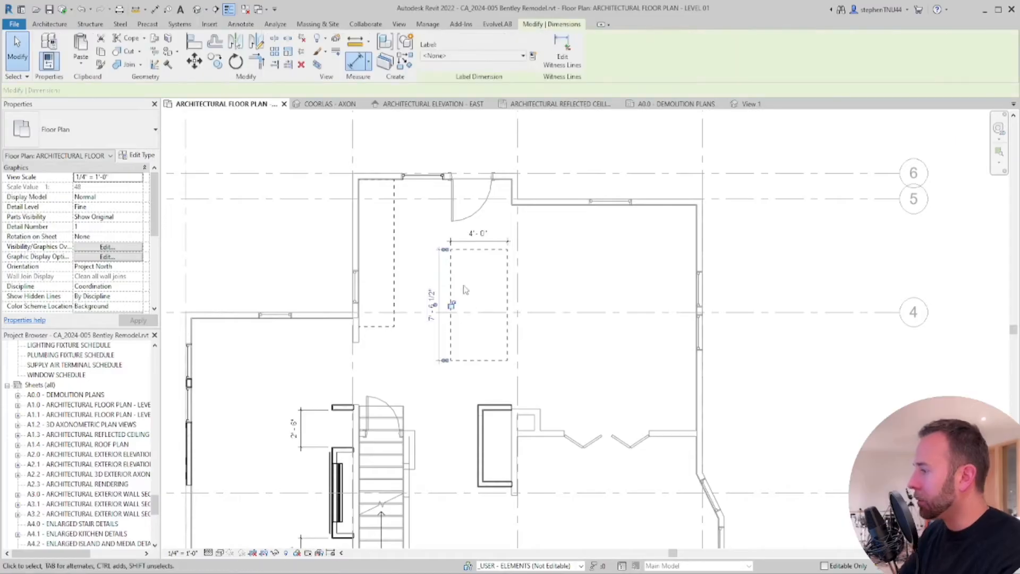
pyautogui.press('Delete')
pyautogui.click(480, 242)
pyautogui.press('Delete')
# Examine the clearances in plan between the counter, island, stair-side wall ends, fireplace wall and the U-shaped wall enclosure opposite the stair
pyautogui.scroll(-3, 482, 348)
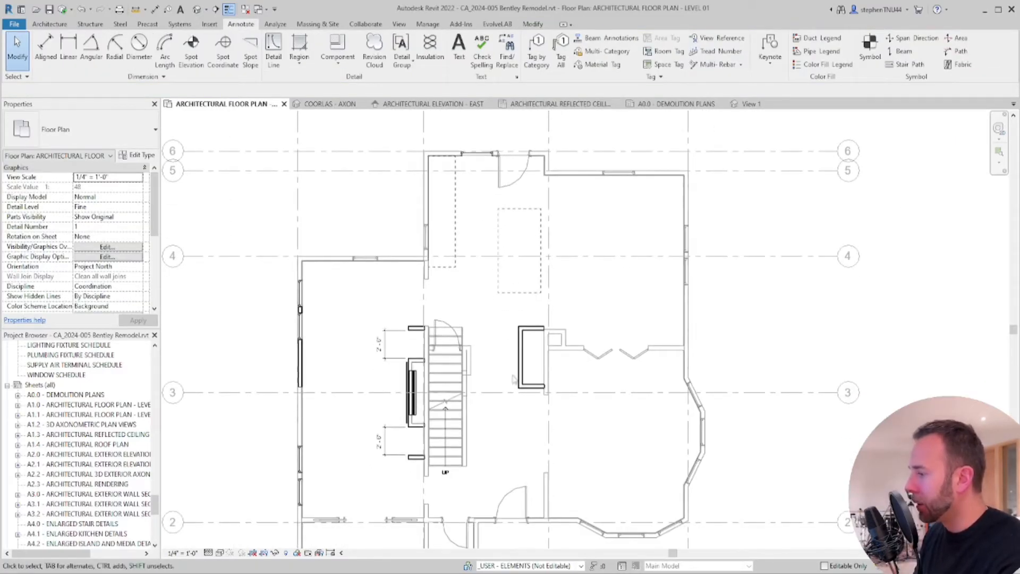
pyautogui.scroll(4, 515, 352)
pyautogui.moveTo(547, 322); pyautogui.dragTo(559, 430, button='middle')
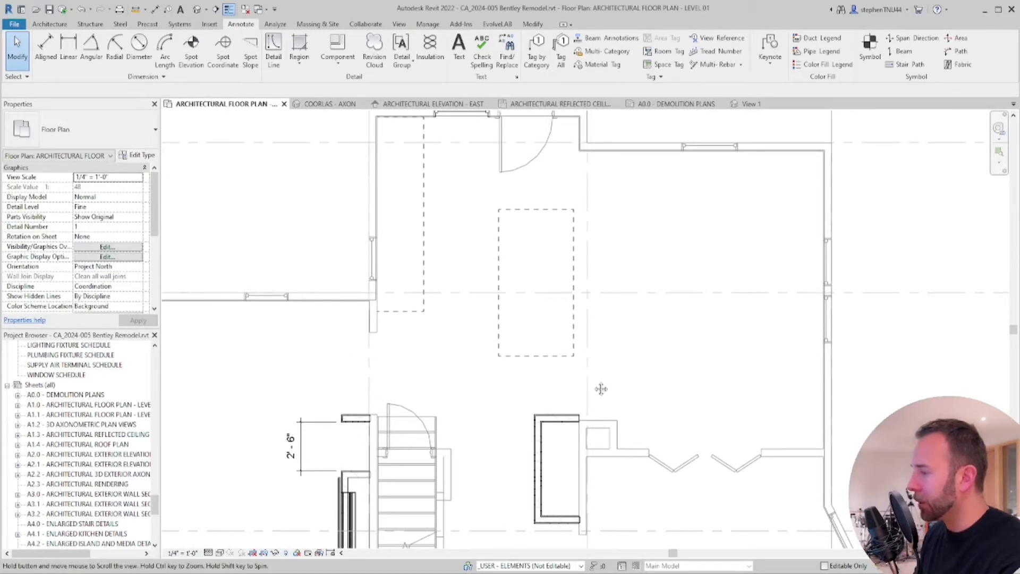
pyautogui.moveTo(601, 389); pyautogui.dragTo(583, 381, button='middle')
pyautogui.scroll(3, 563, 414)
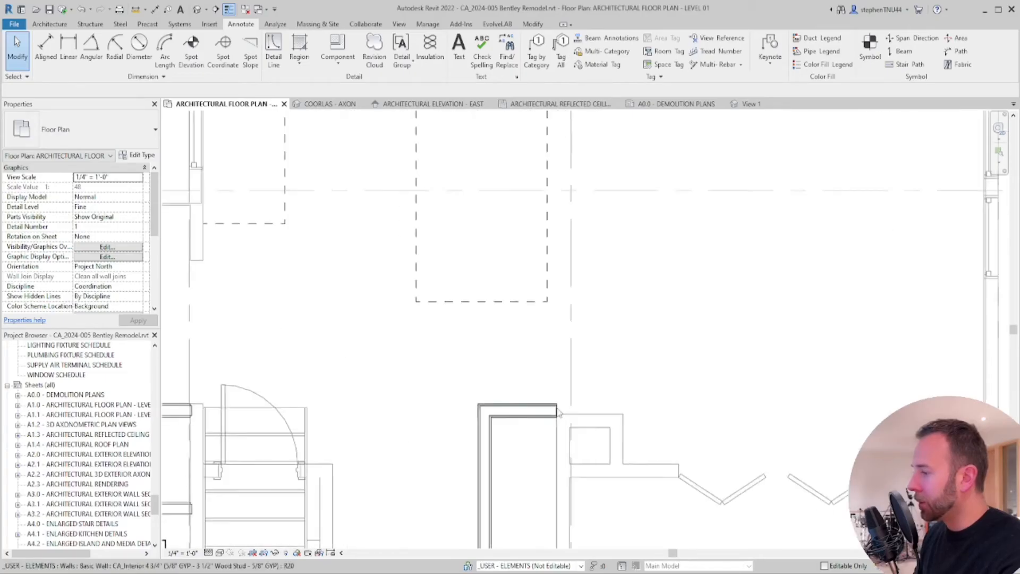
pyautogui.moveTo(213, 398); pyautogui.dragTo(435, 344, button='middle')
pyautogui.scroll(-2, 488, 308)
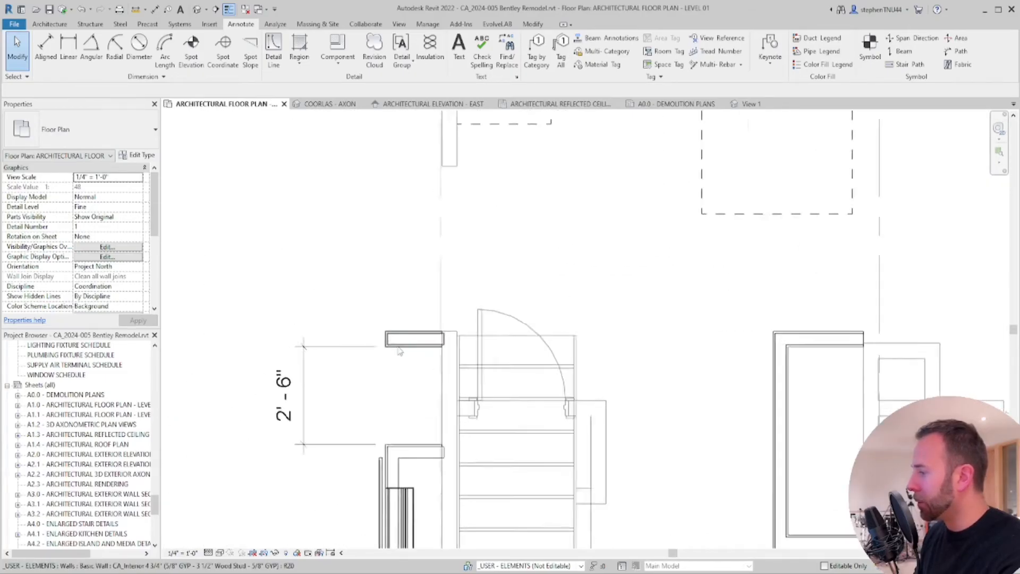
pyautogui.moveTo(392, 449); pyautogui.dragTo(394, 416, button='middle')
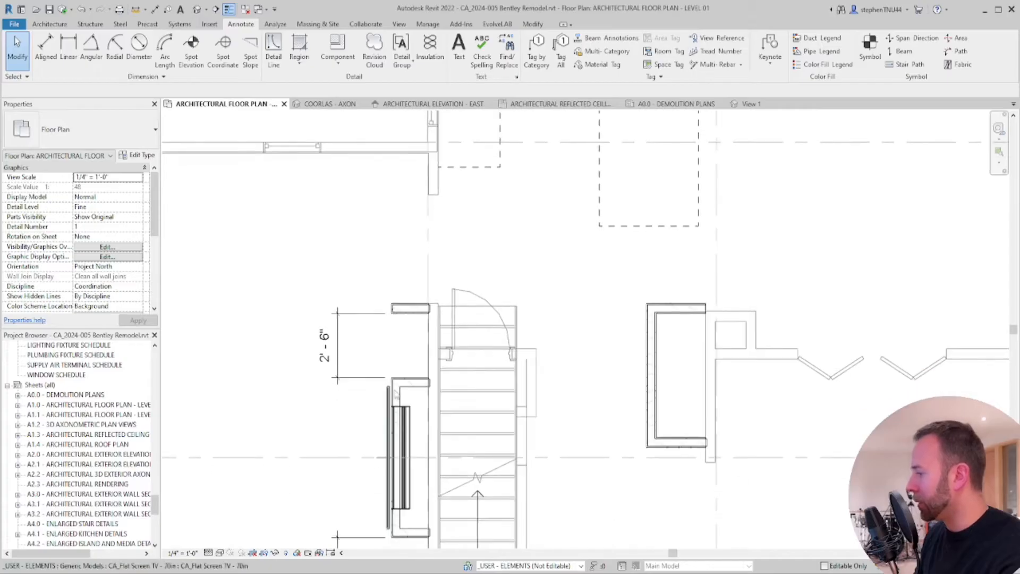
pyautogui.scroll(1, 445, 320)
pyautogui.scroll(1, 557, 328)
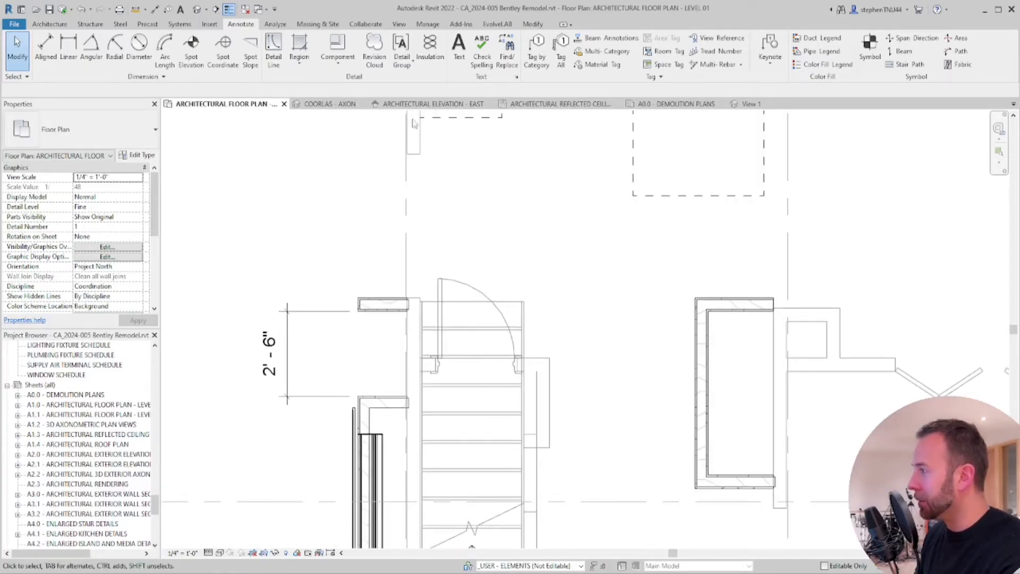
# Inspect the stair, its door and the surrounding walls in the COORLAS - AXON 3D view, and return to the Level 01 floor plan
pyautogui.click(343, 106)
pyautogui.keyDown('shift'); pyautogui.moveTo(605, 342); pyautogui.dragTo(344, 244, button='middle'); pyautogui.keyUp('shift')
pyautogui.scroll(6, 563, 226)
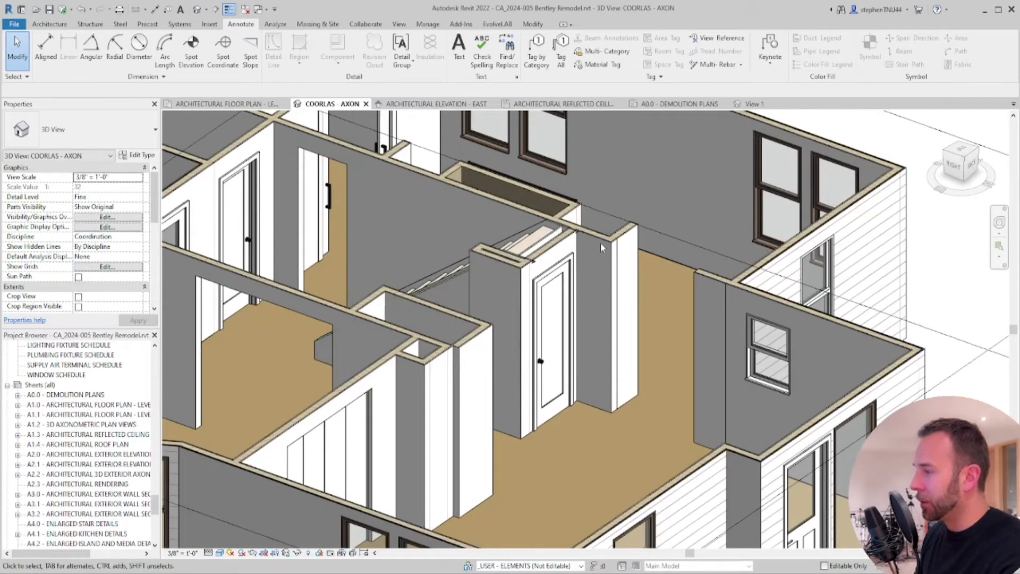
pyautogui.keyDown('shift'); pyautogui.moveTo(601, 247); pyautogui.dragTo(593, 288, button='middle'); pyautogui.keyUp('shift')
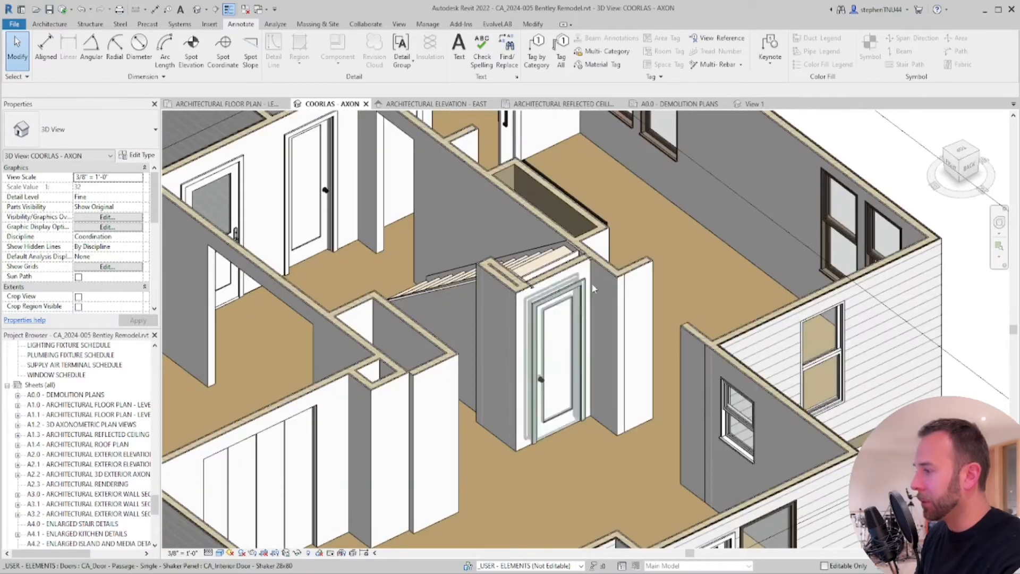
pyautogui.keyDown('shift'); pyautogui.moveTo(483, 299); pyautogui.dragTo(372, 186, button='middle'); pyautogui.keyUp('shift')
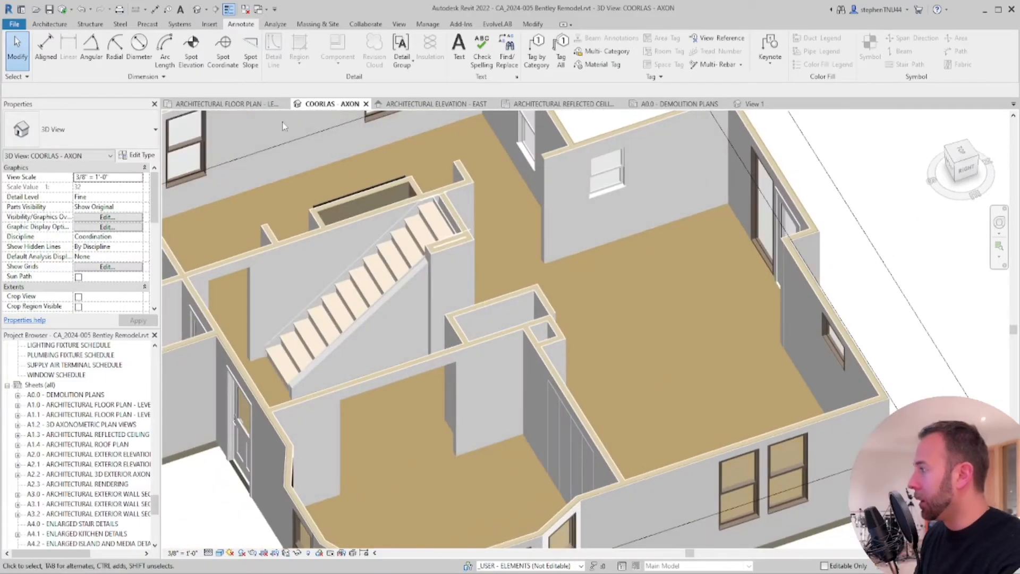
pyautogui.click(246, 105)
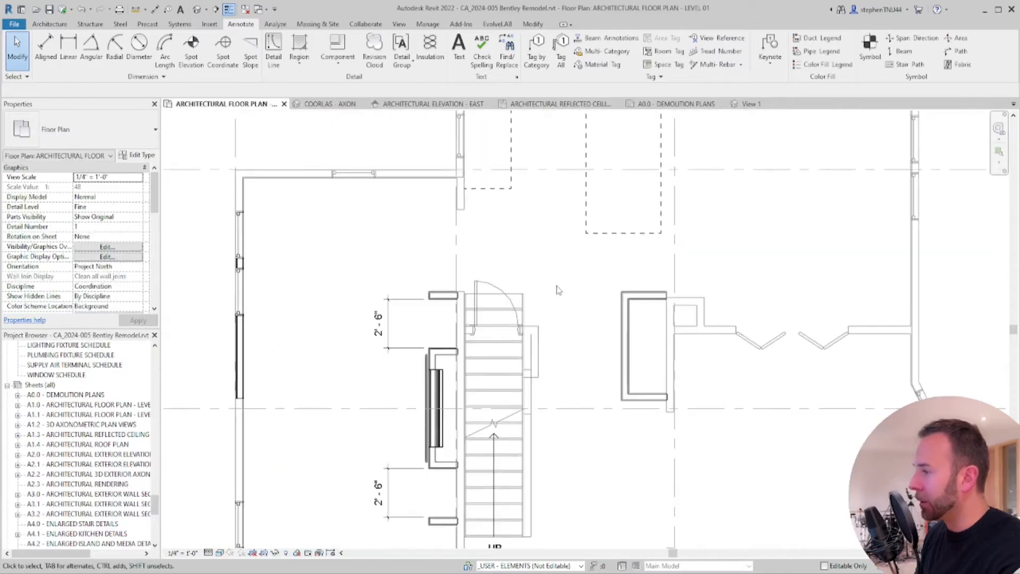
# Align the stair-side end line of the dashed kitchen counter with the stair-side end of the island outline
pyautogui.moveTo(596, 308); pyautogui.dragTo(539, 377, button='middle')
pyautogui.scroll(3, 622, 374)
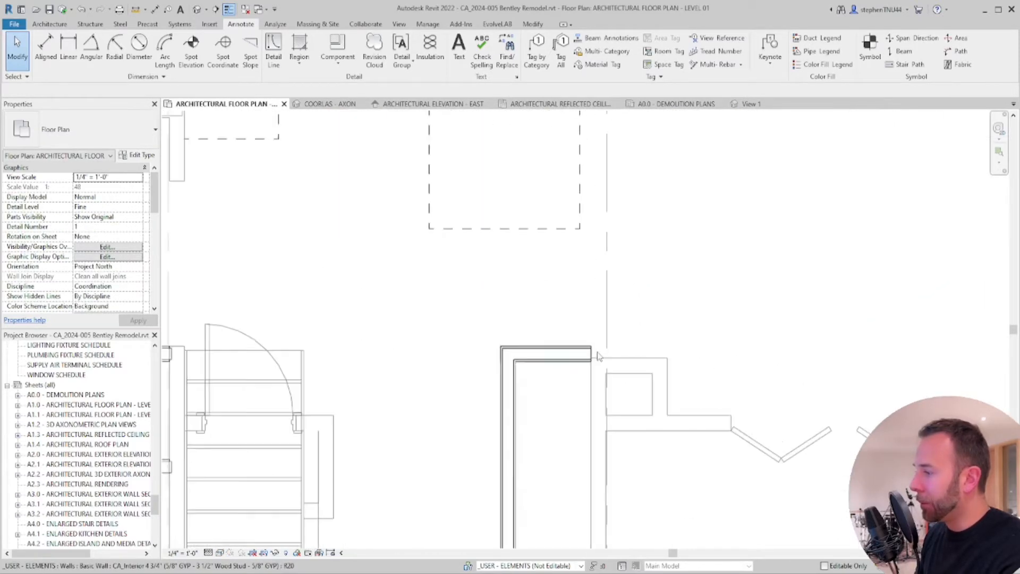
pyautogui.scroll(-3, 665, 371)
pyautogui.moveTo(660, 313); pyautogui.dragTo(642, 324, button='middle')
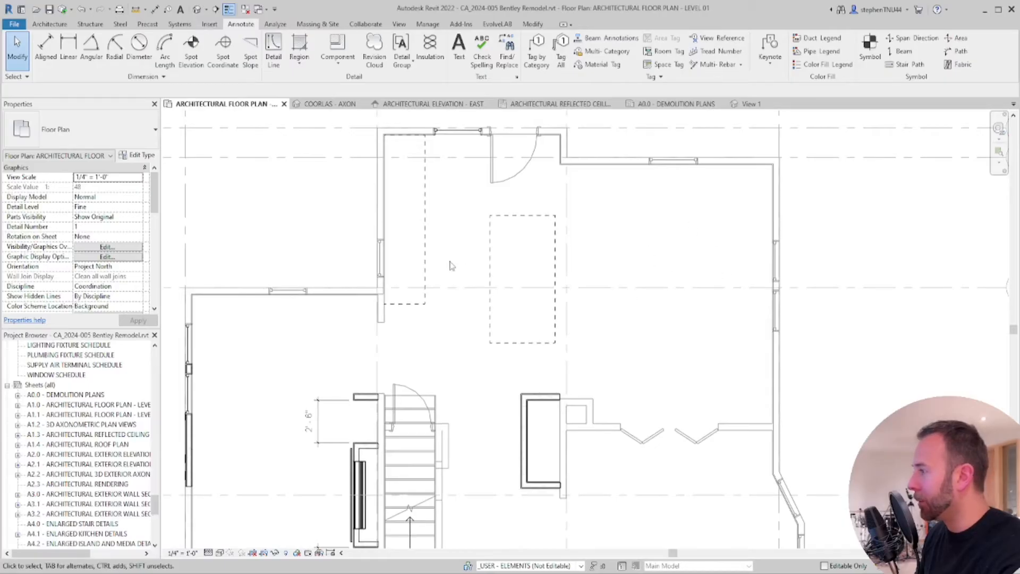
pyautogui.moveTo(450, 266); pyautogui.dragTo(519, 230, button='middle')
pyautogui.scroll(2, 469, 262)
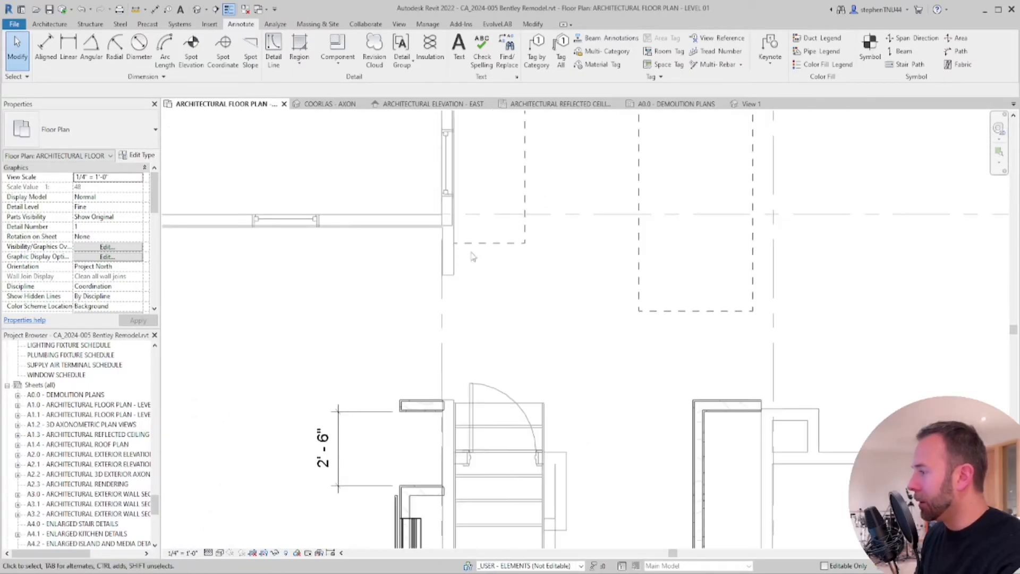
pyautogui.moveTo(500, 255); pyautogui.dragTo(495, 280, button='middle')
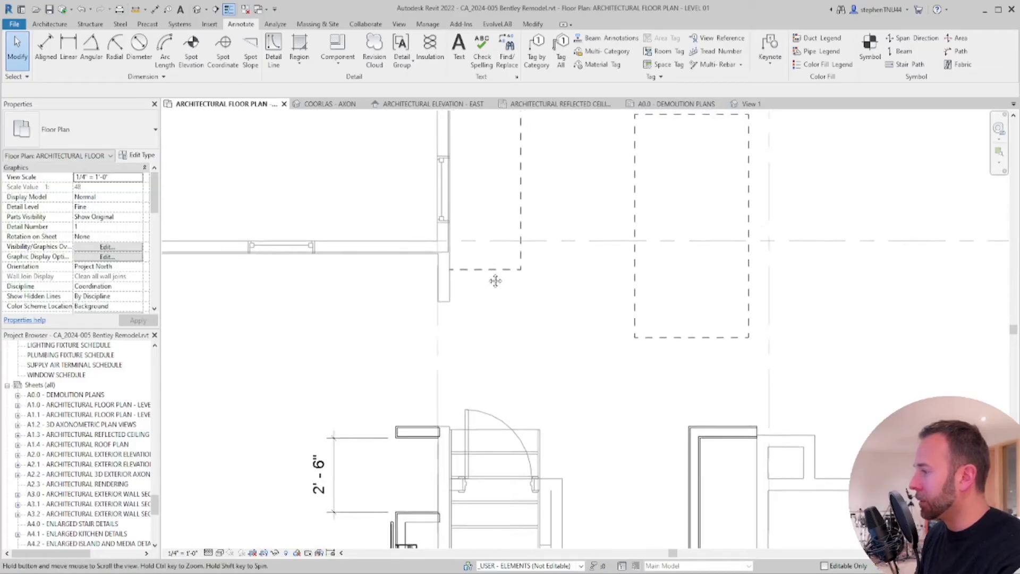
pyautogui.click(533, 24)
pyautogui.click(195, 44)
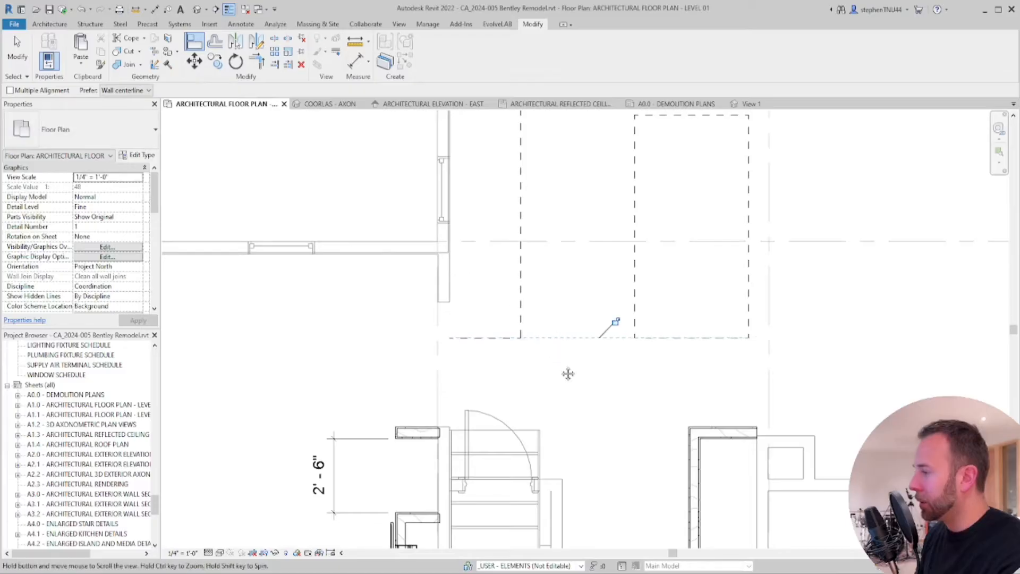
pyautogui.scroll(-2, 585, 380)
pyautogui.moveTo(590, 374); pyautogui.dragTo(578, 405, button='middle')
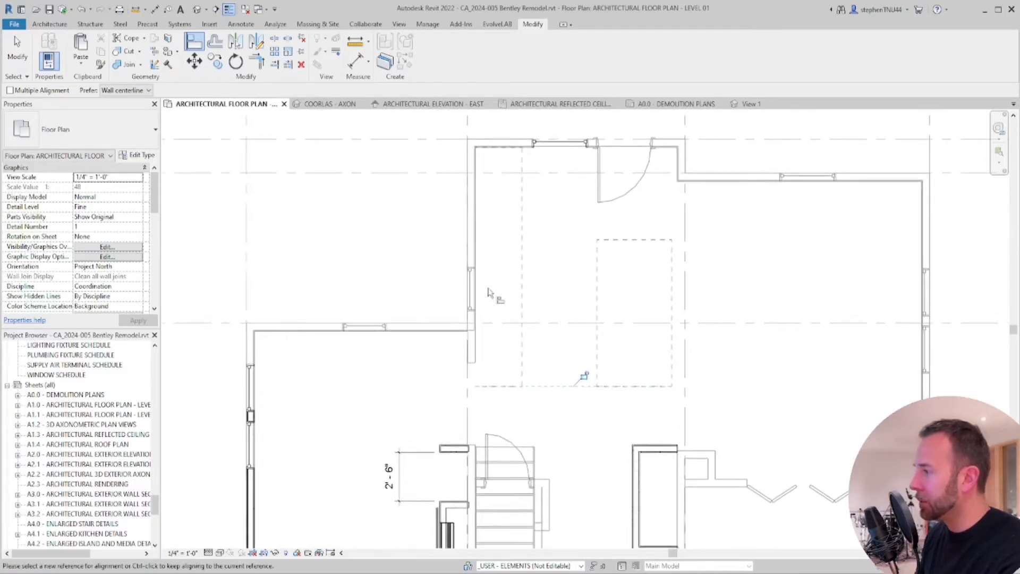
# Measure the length of the dashed kitchen counter from the exterior wall to its stair-side end
pyautogui.click(354, 44)
pyautogui.click(546, 147)
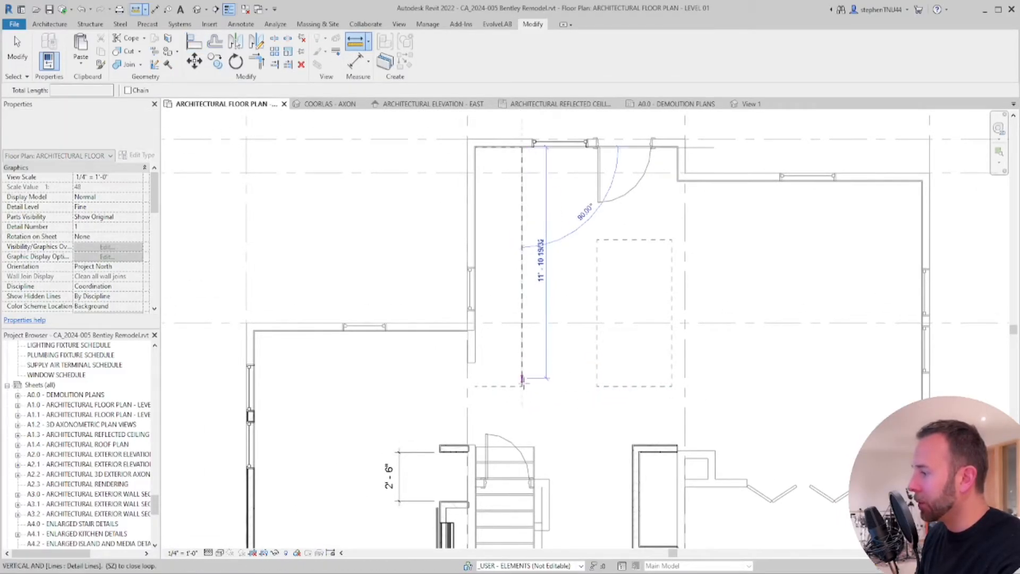
pyautogui.click(523, 386)
pyautogui.press('Escape')
pyautogui.press('Escape')
pyautogui.scroll(-2, 514, 278)
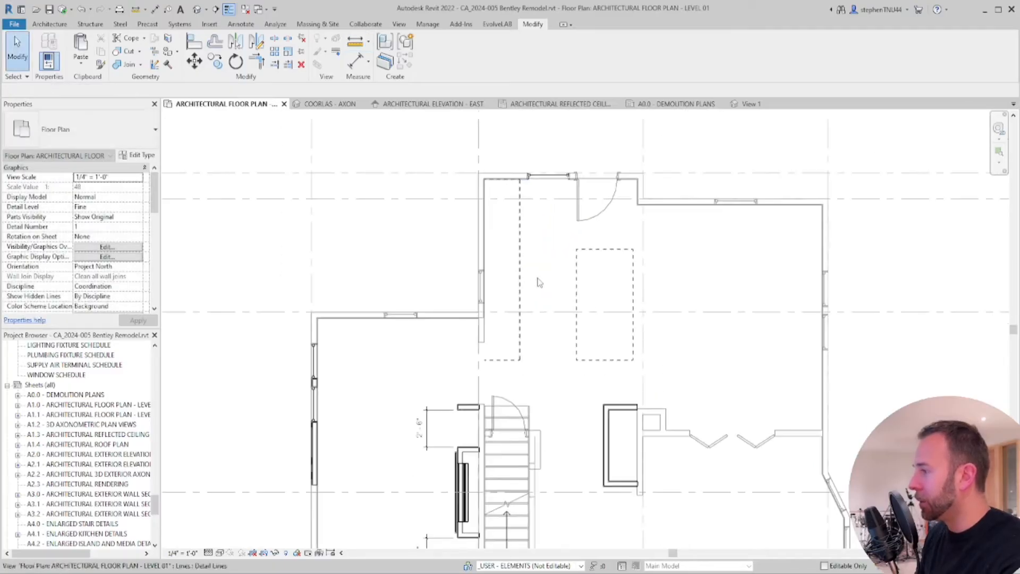
# Extend the short interior wall stub beside the counter so its free end lines up with the counter's stair-side end
pyautogui.scroll(2, 563, 340)
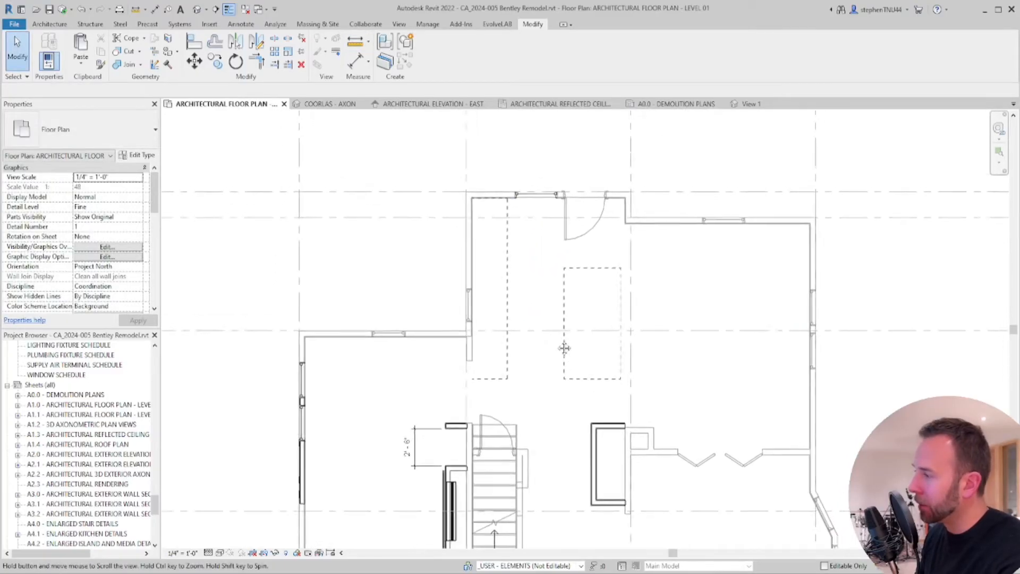
pyautogui.scroll(1, 490, 303)
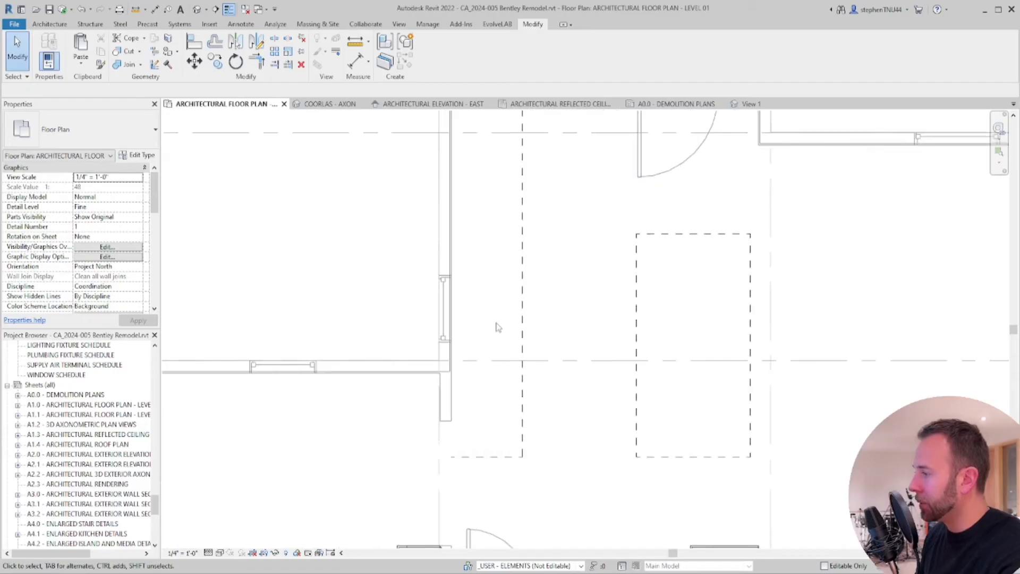
pyautogui.scroll(-2, 440, 308)
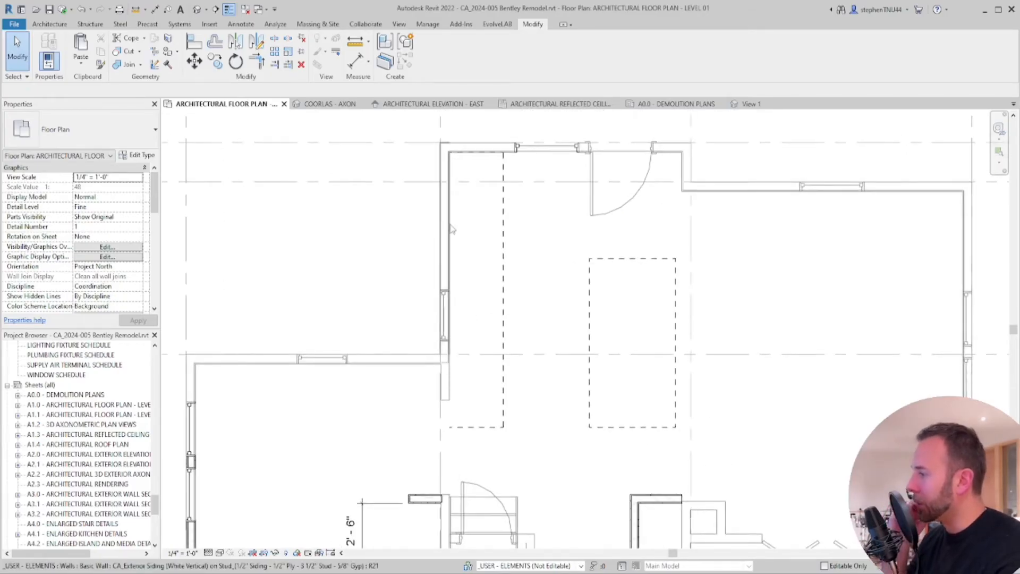
pyautogui.scroll(-2, 451, 230)
pyautogui.scroll(3, 494, 353)
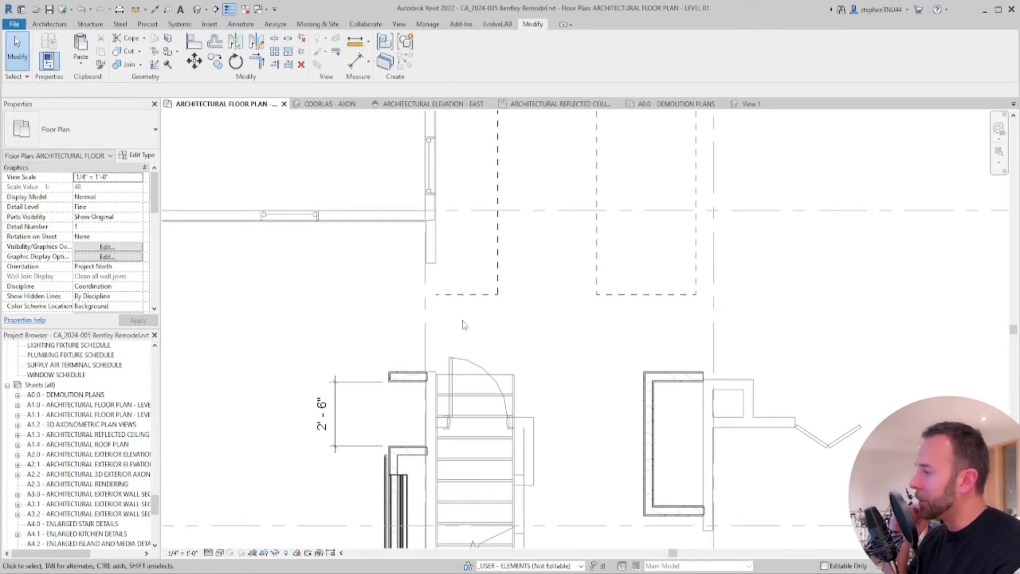
pyautogui.moveTo(431, 316); pyautogui.dragTo(436, 316, button='middle')
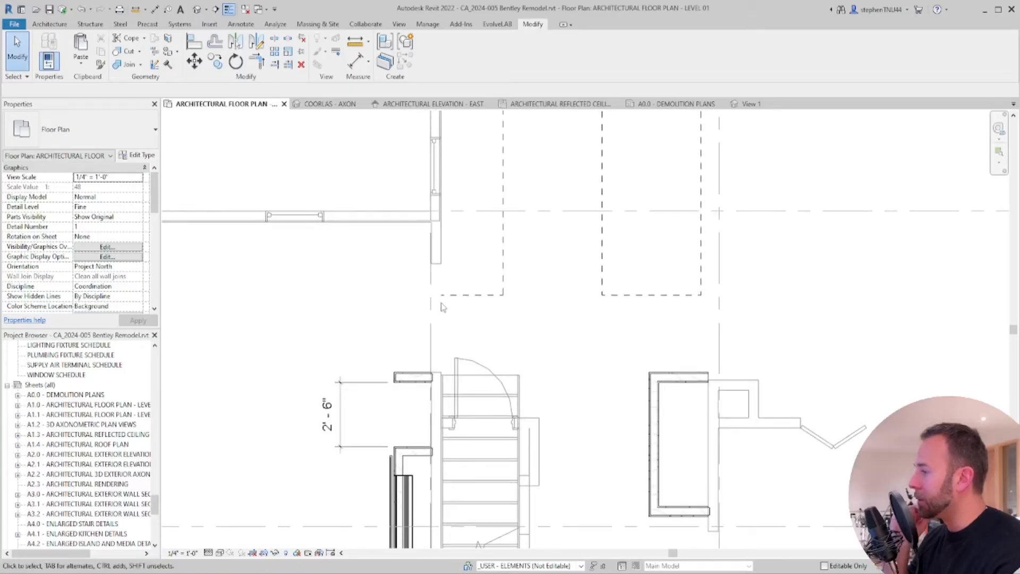
pyautogui.click(437, 267)
pyautogui.scroll(2, 441, 266)
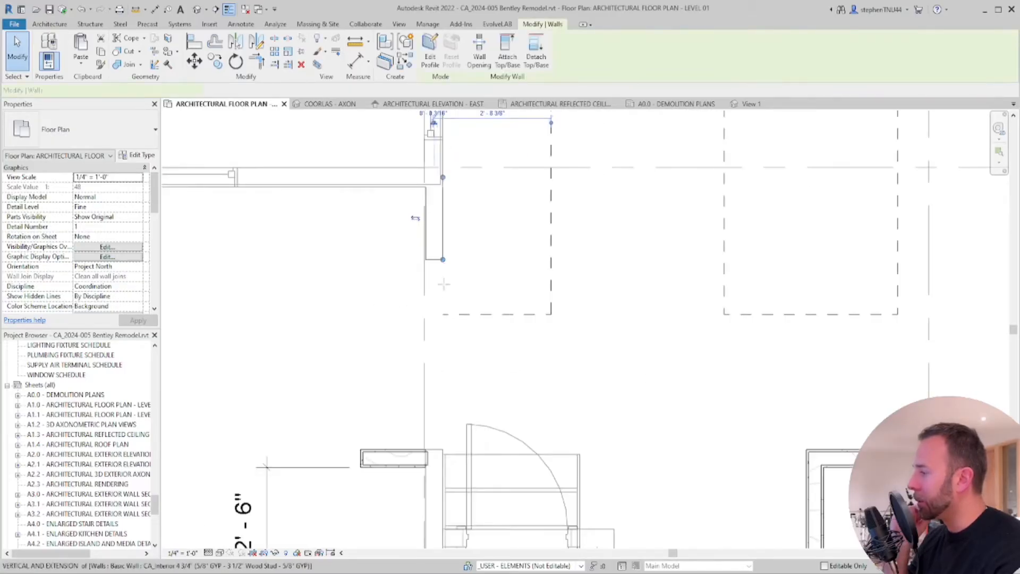
pyautogui.moveTo(444, 284); pyautogui.dragTo(443, 314)
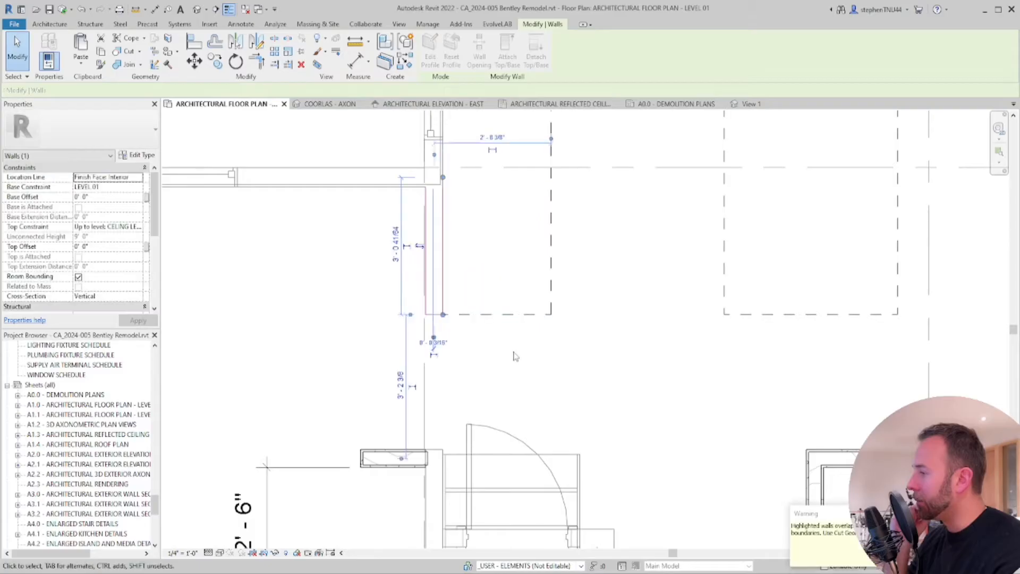
pyautogui.click(514, 355)
pyautogui.moveTo(445, 340); pyautogui.dragTo(451, 326, button='middle')
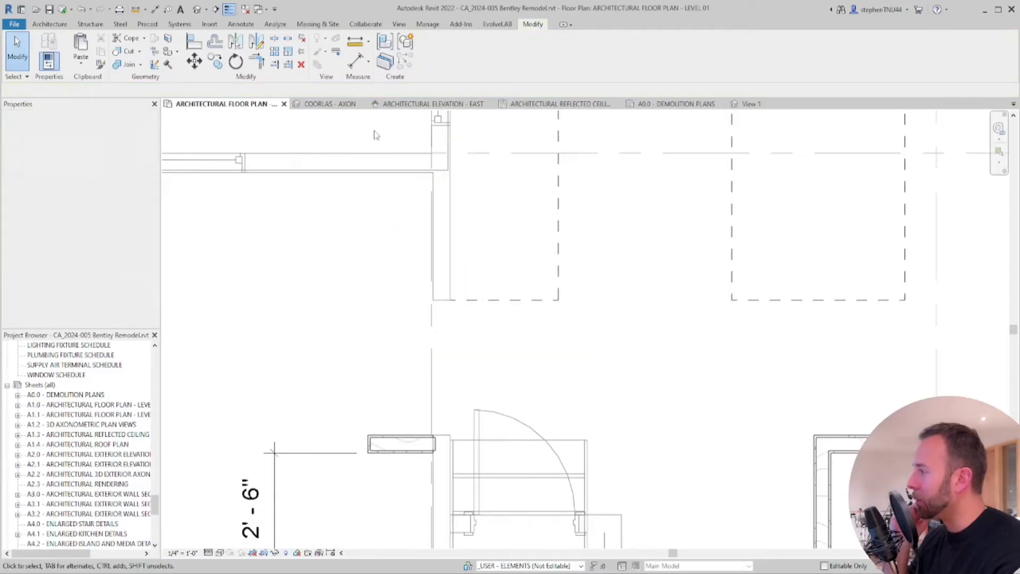
# Review the overall Level 01 plan layout around the kitchen, stair, fireplace wall and entry
pyautogui.scroll(-2, 460, 327)
pyautogui.moveTo(476, 438); pyautogui.dragTo(475, 376, button='middle')
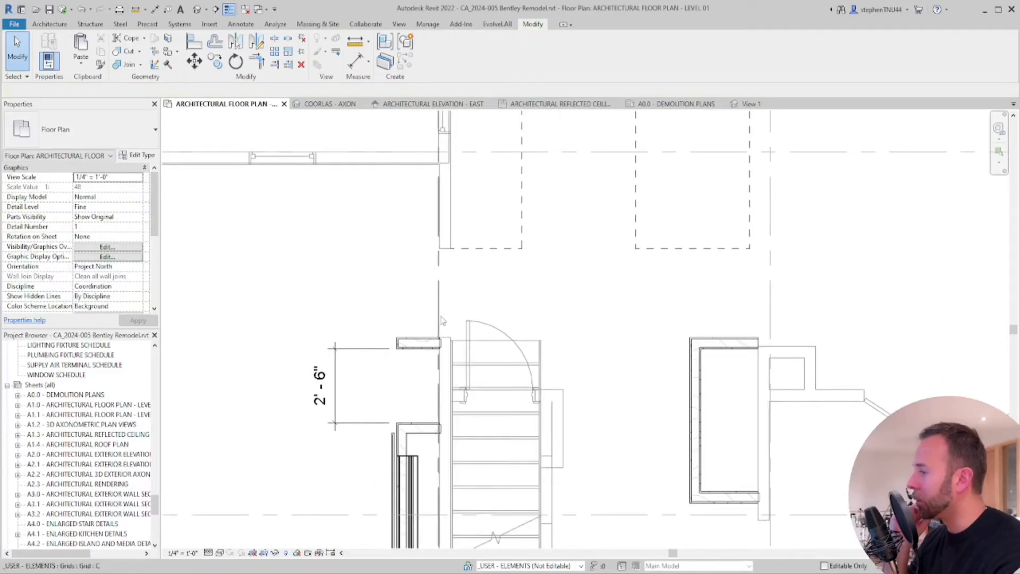
pyautogui.scroll(-2, 442, 322)
pyautogui.moveTo(562, 335); pyautogui.dragTo(553, 290, button='middle')
pyautogui.scroll(-2, 542, 289)
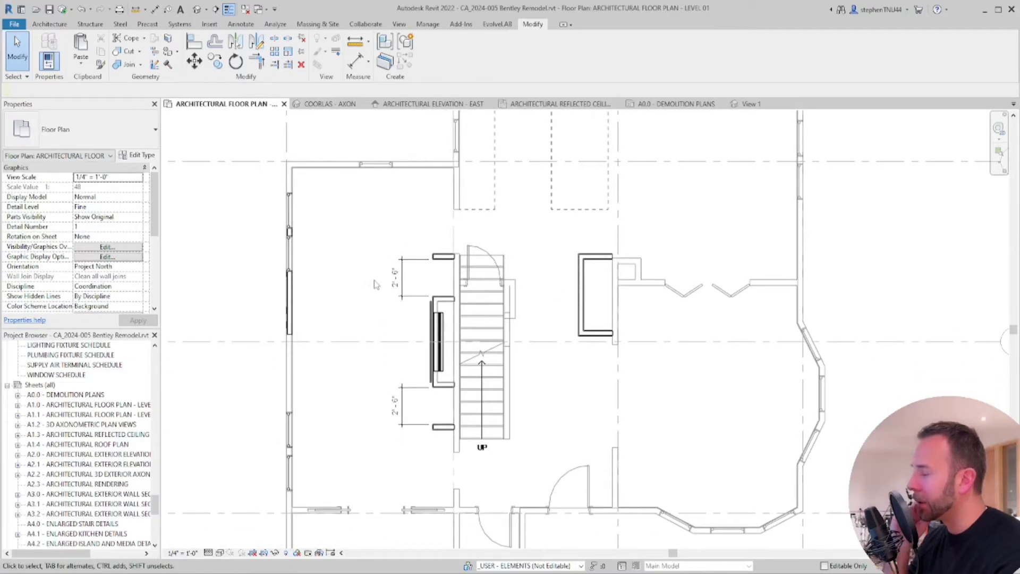
pyautogui.scroll(-2, 375, 284)
pyautogui.moveTo(594, 335)
pyautogui.mouseDown(button='middle')
pyautogui.moveTo(583, 381)
pyautogui.moveTo(583, 323)
pyautogui.moveTo(581, 346)
pyautogui.mouseUp(button='middle')
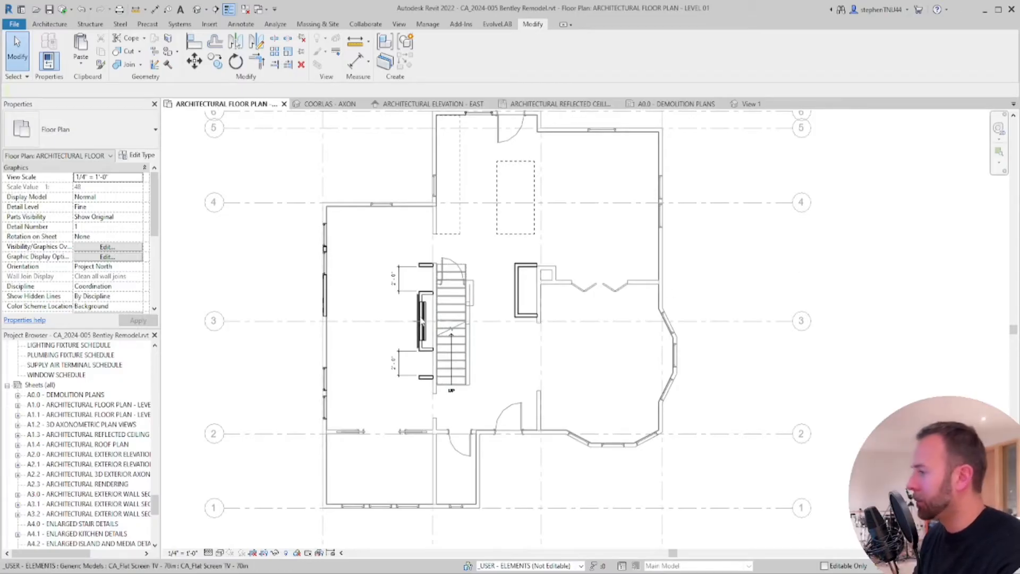
pyautogui.scroll(2, 356, 276)
# Place a 30" Base Cabinet-Flat-2 Drawer in the 2' - 6" alcove beside the fireplace wall at the stair-door end
pyautogui.click(49, 24)
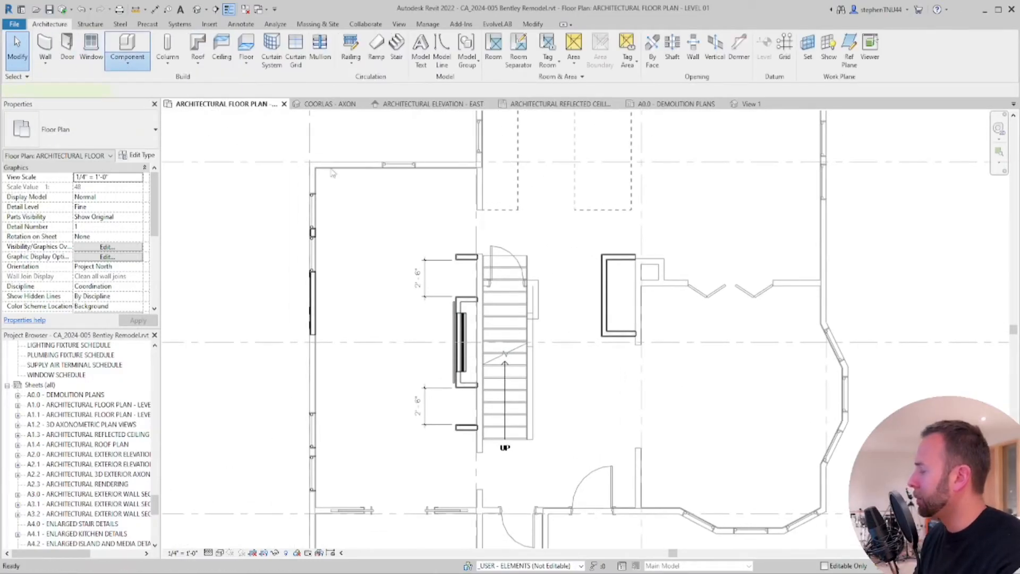
pyautogui.scroll(2, 456, 275)
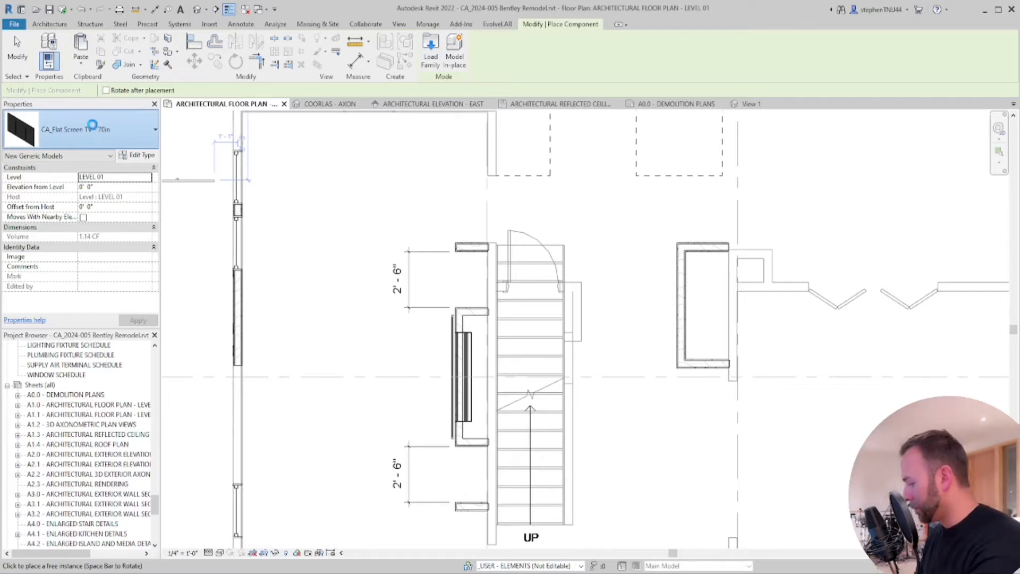
pyautogui.click(92, 125)
pyautogui.write('base')
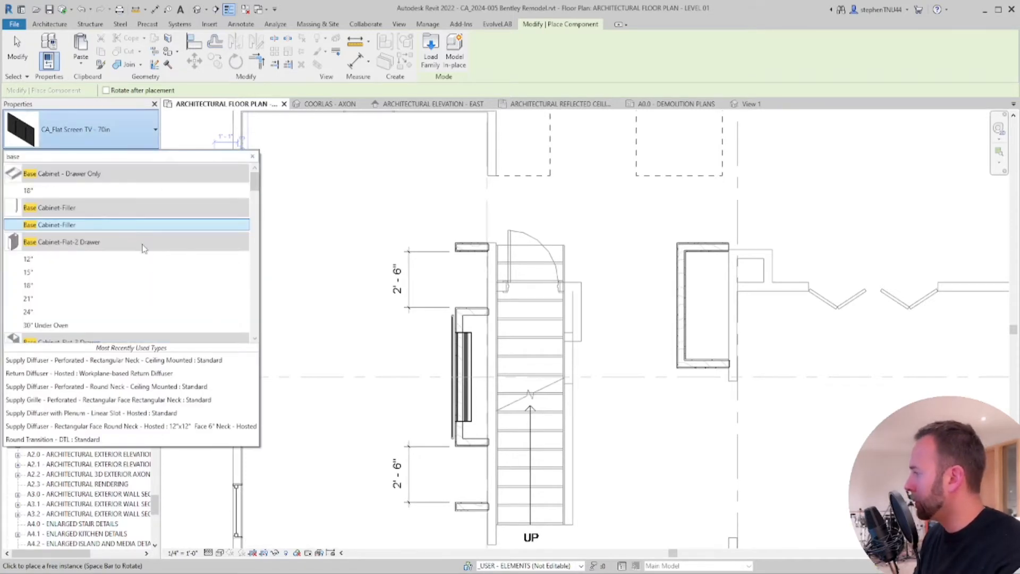
pyautogui.scroll(-2, 136, 246)
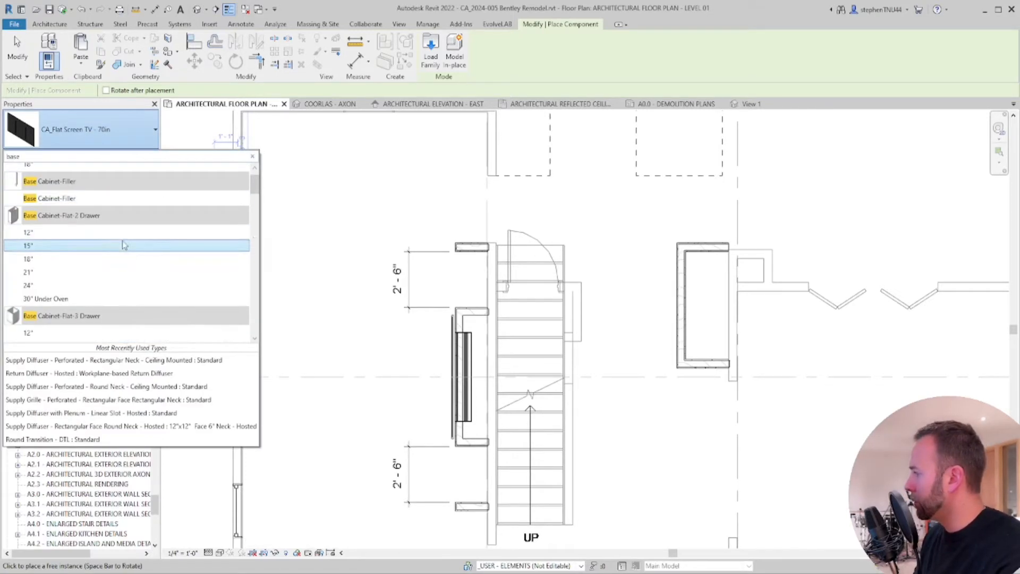
pyautogui.click(79, 299)
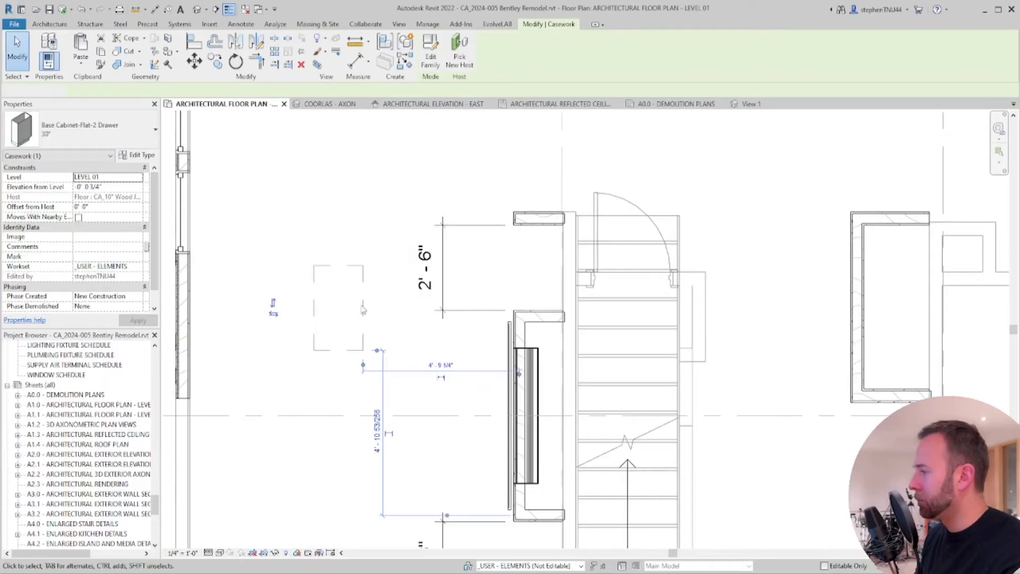
pyautogui.click(321, 183)
pyautogui.scroll(3, 557, 231)
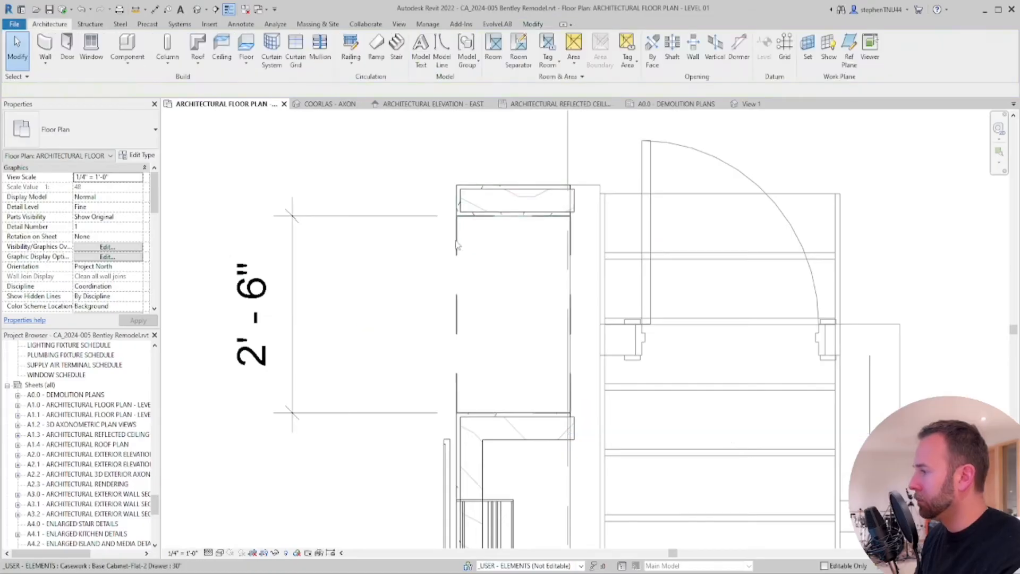
# Copy the 30" base cabinet into the matching 2' - 6" alcove on the other side of the fireplace wall
pyautogui.click(455, 241)
pyautogui.click(215, 61)
pyautogui.click(570, 216)
pyautogui.scroll(-3, 558, 276)
pyautogui.moveTo(561, 340); pyautogui.dragTo(548, 107, button='middle')
pyautogui.scroll(4, 547, 305)
pyautogui.scroll(-5, 555, 228)
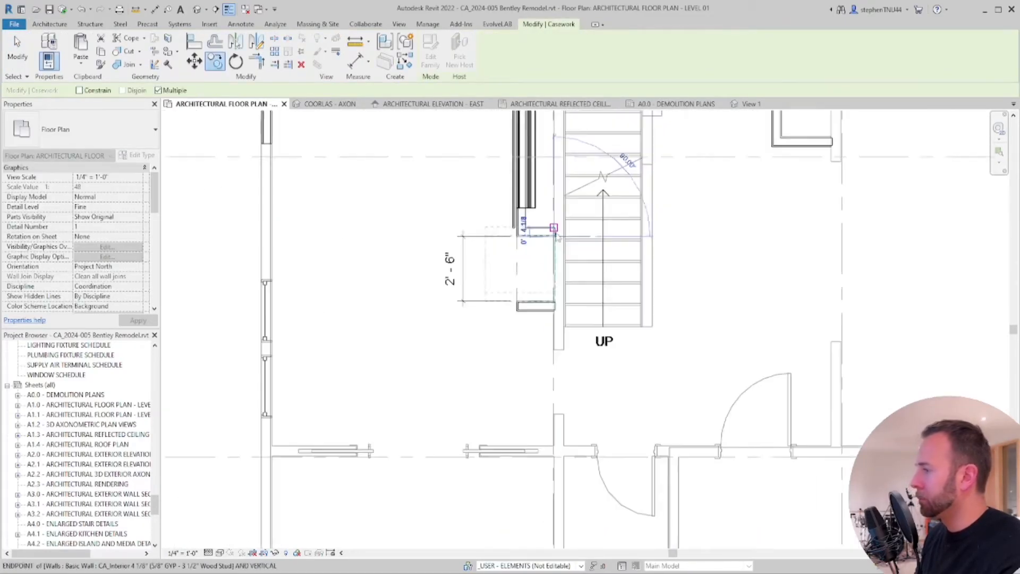
pyautogui.press('Escape')
pyautogui.press('Escape')
# Start a 3/4" in-place extrusion for the countertops in the COORLAS - AXON view, using a base cabinet face as work plane, with rectangle sketching
pyautogui.click(329, 103)
pyautogui.scroll(-3, 558, 276)
pyautogui.keyDown('shift'); pyautogui.moveTo(637, 372); pyautogui.dragTo(828, 376, button='middle'); pyautogui.keyUp('shift')
pyautogui.scroll(2, 567, 420)
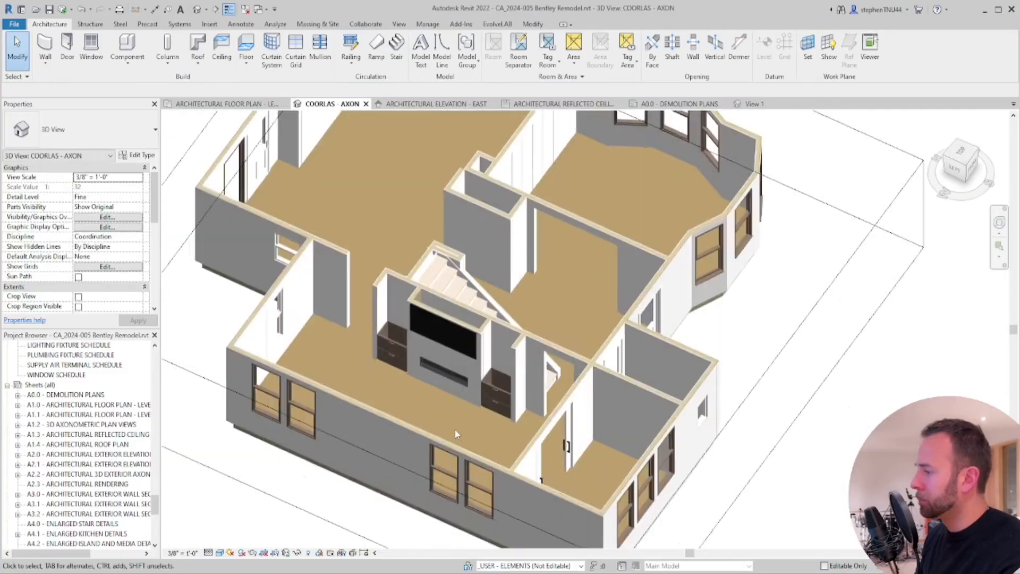
pyautogui.keyDown('shift'); pyautogui.moveTo(567, 420); pyautogui.dragTo(617, 398, button='middle'); pyautogui.keyUp('shift')
pyautogui.scroll(2, 420, 390)
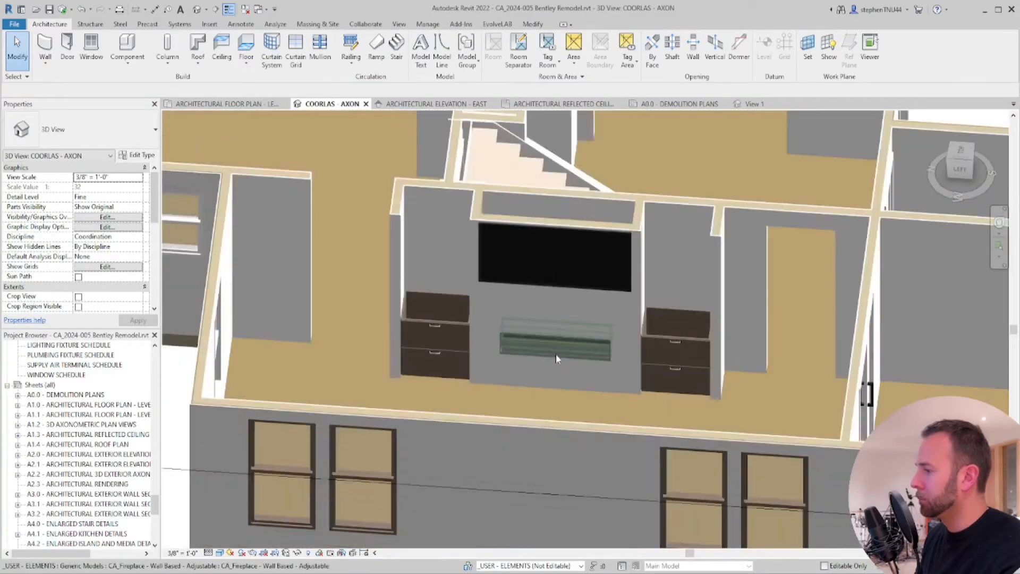
pyautogui.click(556, 354)
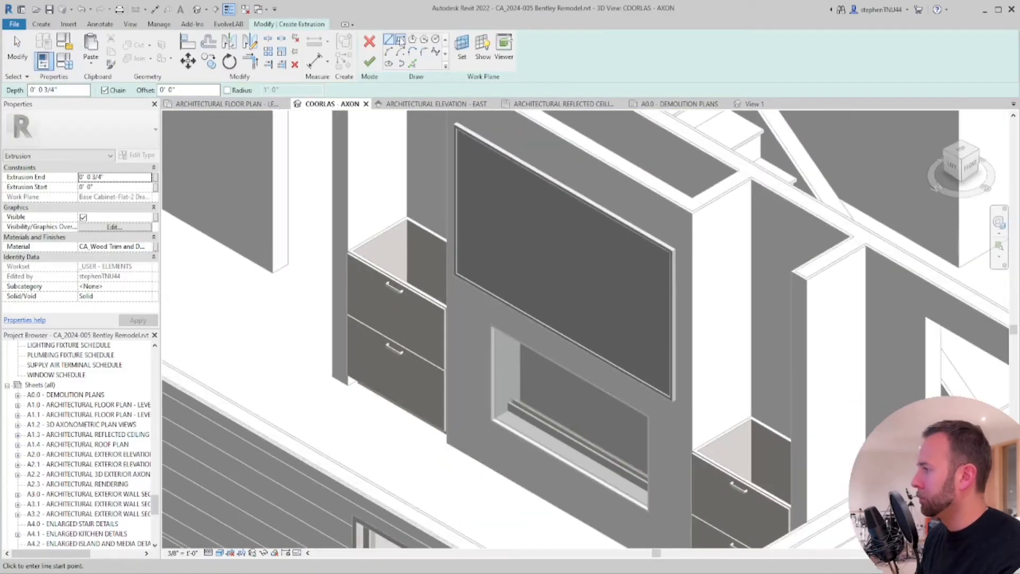
pyautogui.click(400, 40)
# Sketch the countertop rectangle in the Level 01 plan over the base cabinet in the alcove at the stair-door end
pyautogui.click(223, 104)
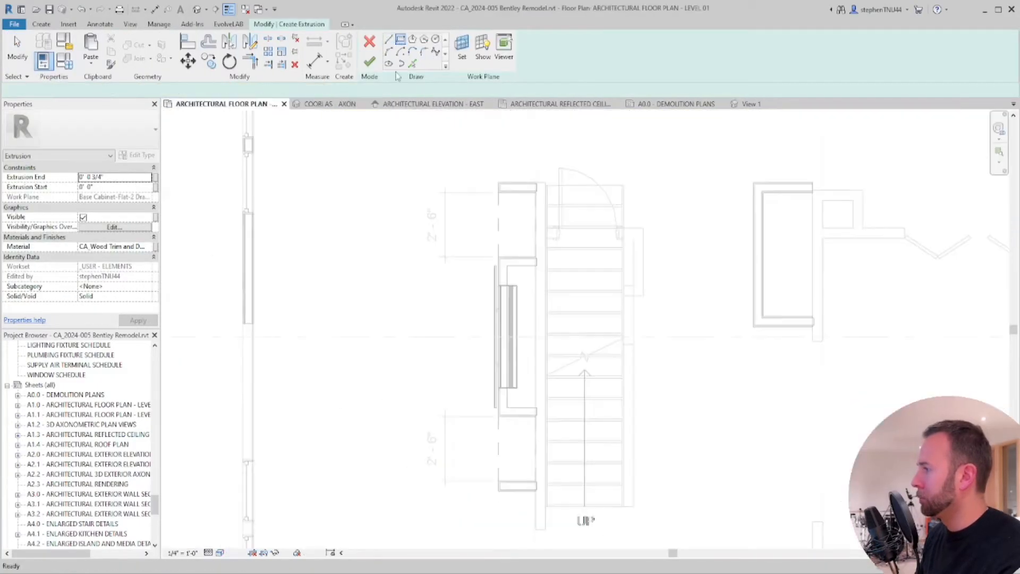
pyautogui.scroll(4, 489, 200)
pyautogui.click(465, 194)
pyautogui.click(616, 453)
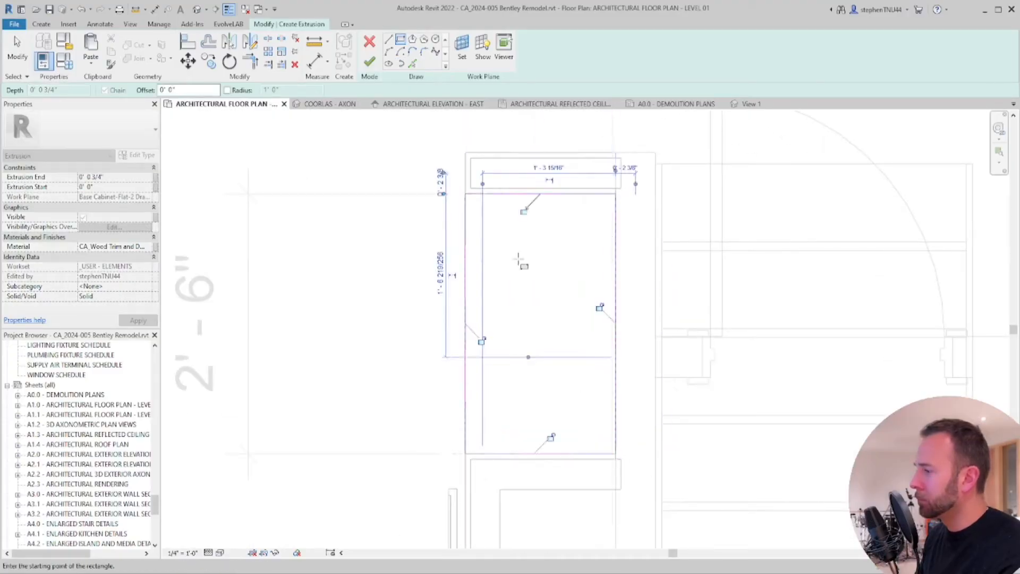
# Sketch a second countertop rectangle over the base cabinet in the alcove on the opposite side of the fireplace
pyautogui.scroll(-3, 495, 186)
pyautogui.scroll(2, 511, 524)
pyautogui.scroll(1, 452, 318)
pyautogui.click(433, 291)
pyautogui.moveTo(497, 396); pyautogui.dragTo(446, 248, button='middle')
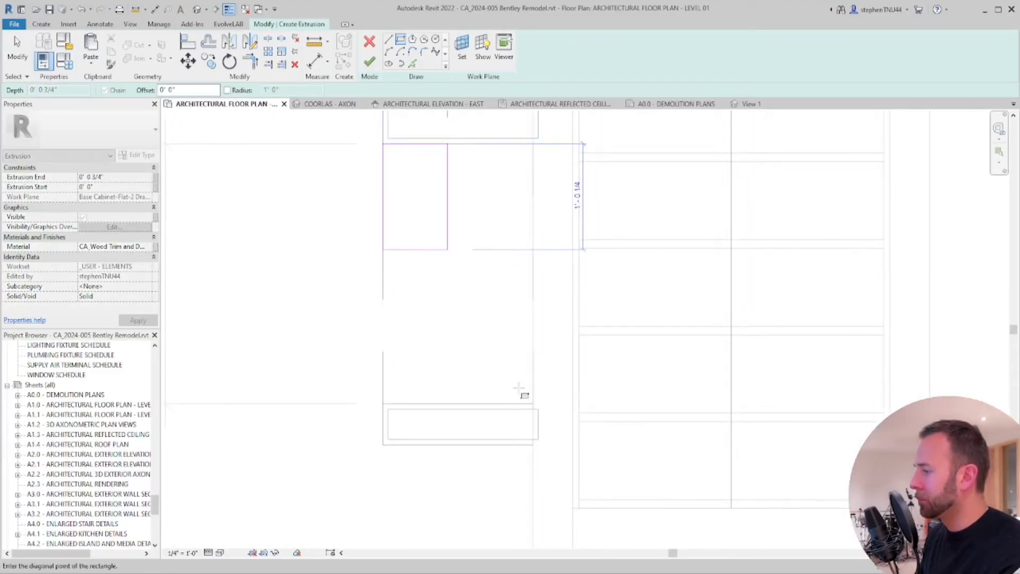
pyautogui.click(533, 404)
pyautogui.scroll(-3, 521, 379)
# Choose CA_Stone - Marble - White as the material for the countertop extrusion
pyautogui.click(149, 246)
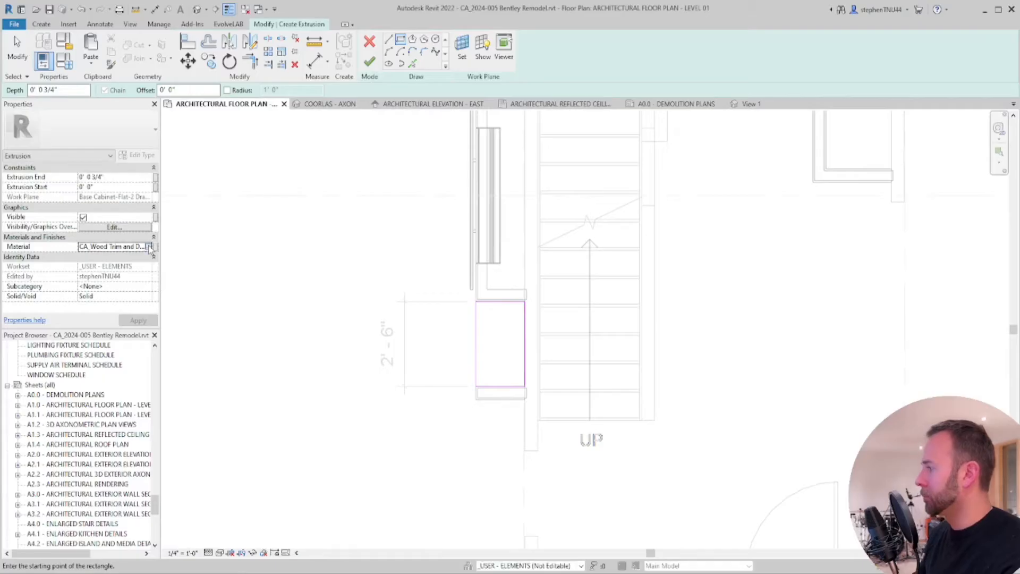
pyautogui.click(150, 246)
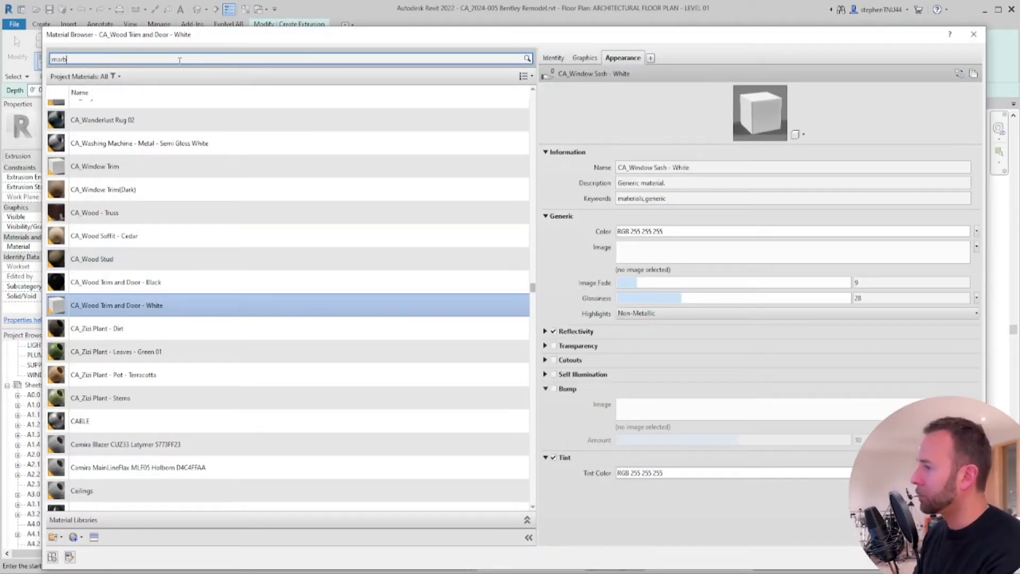
pyautogui.write('marb')
pyautogui.click(202, 130)
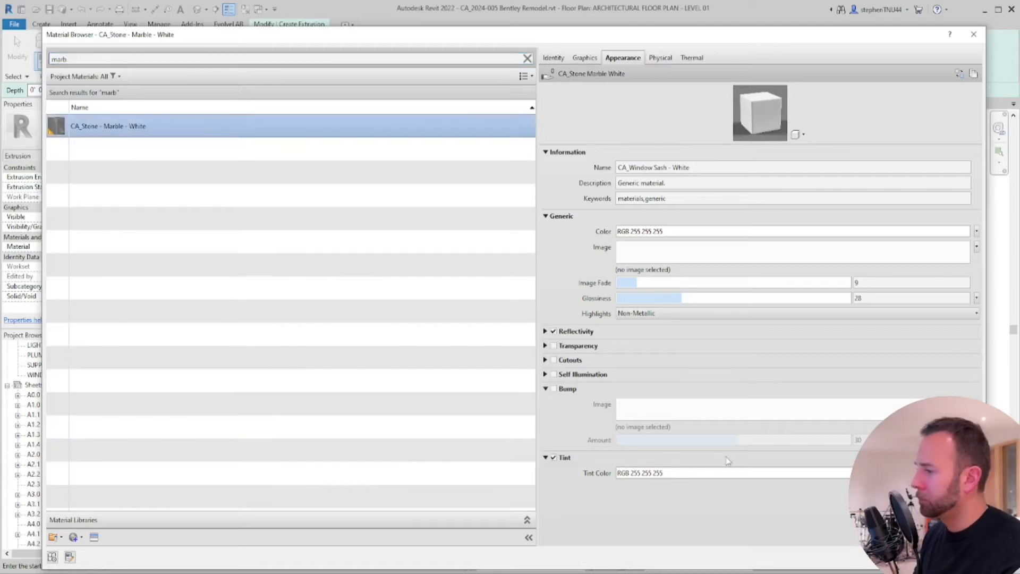
# Give the base-cabinet countertop extrusion the CA_Stone - Marble - White material and a 0' 1 1/2" extrusion end, and finish the in-place model
pyautogui.press('Return')
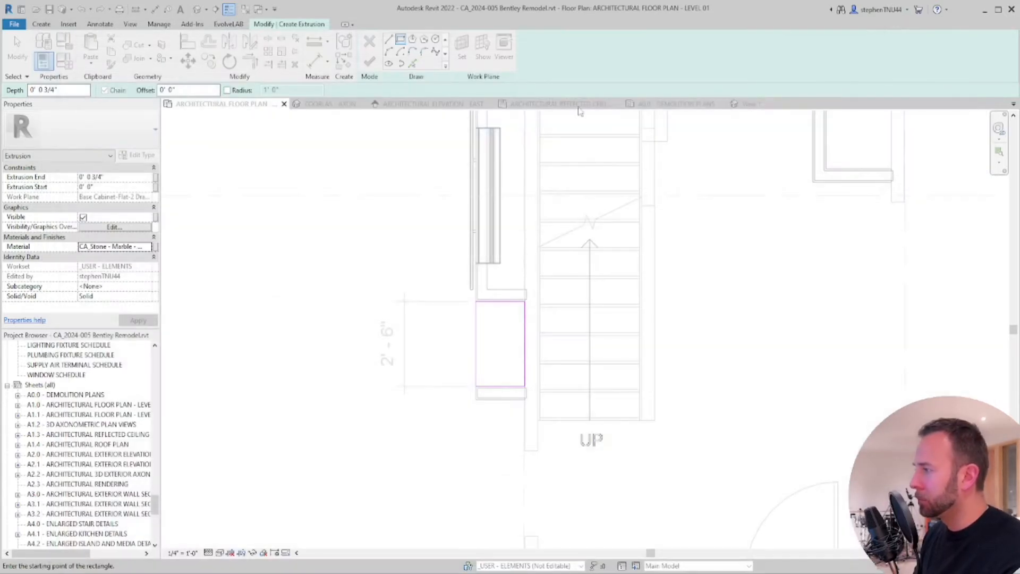
pyautogui.click(132, 176)
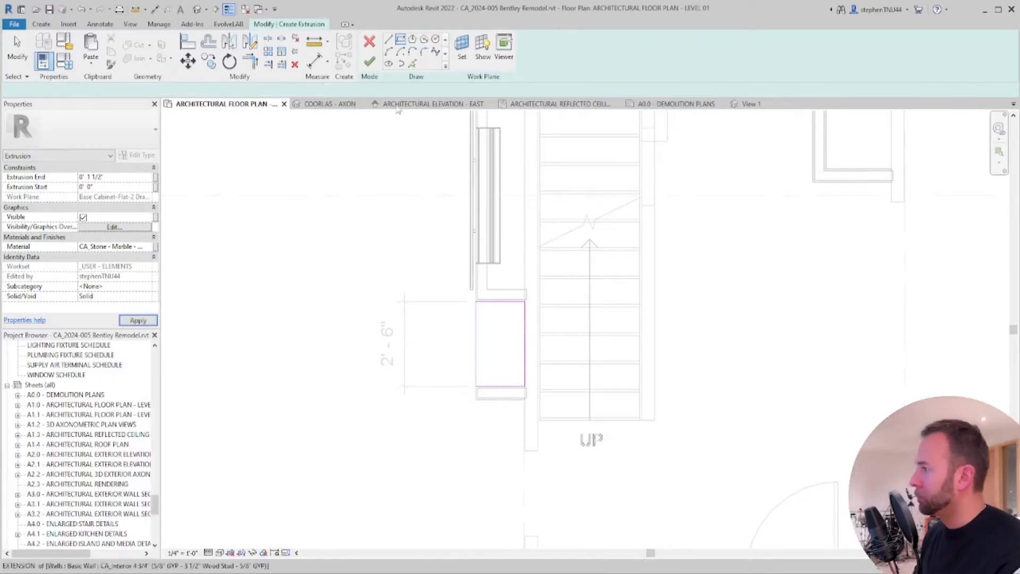
pyautogui.click(369, 62)
pyautogui.click(342, 105)
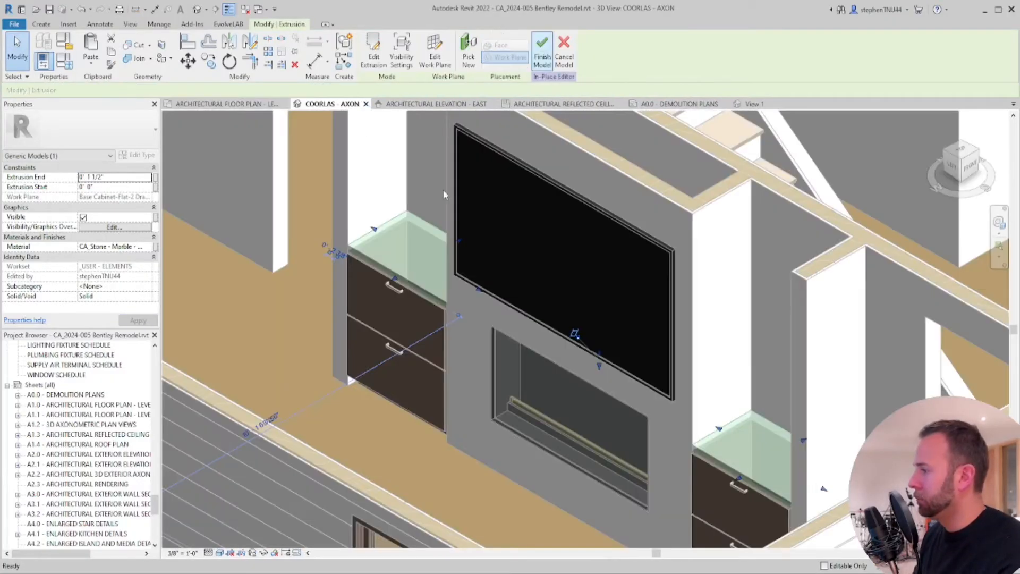
pyautogui.click(542, 52)
# Paste a copy of the lower shelf's under-cabinet light in the same place and rehost it to the upper floating shelf
pyautogui.scroll(-3, 502, 348)
pyautogui.keyDown('shift'); pyautogui.moveTo(564, 367); pyautogui.dragTo(686, 378, button='middle'); pyautogui.keyUp('shift')
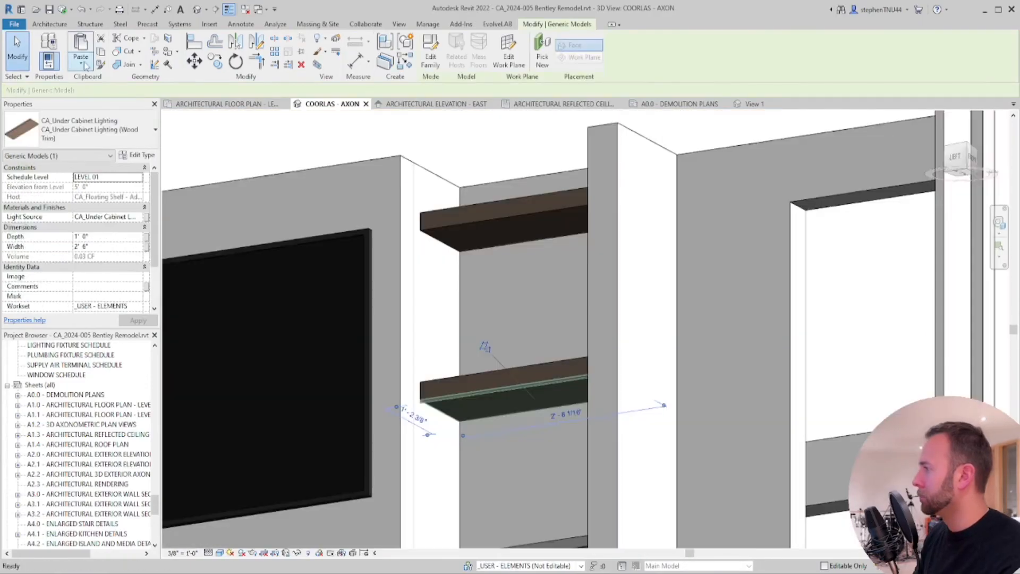
pyautogui.click(81, 64)
pyautogui.click(109, 171)
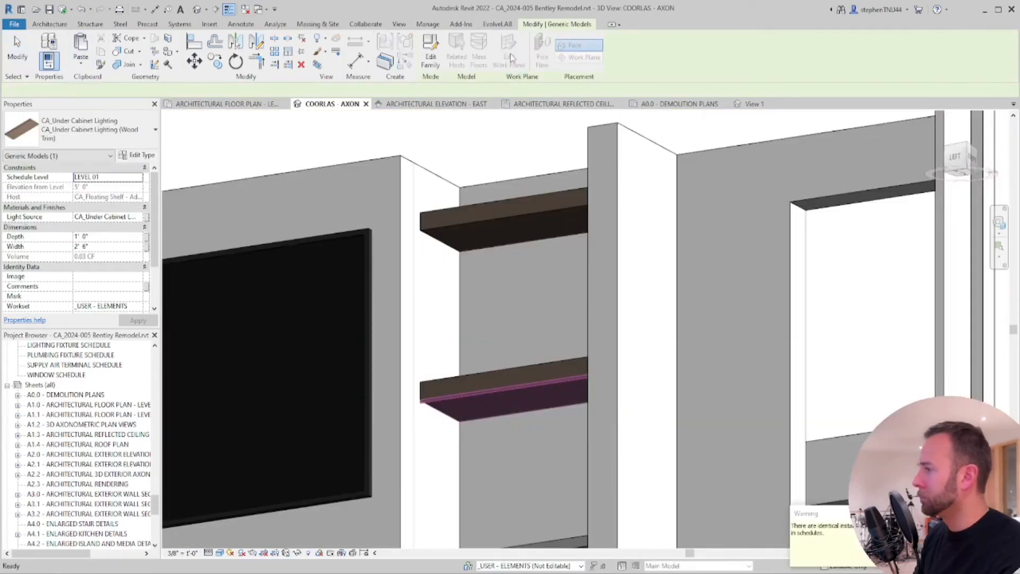
pyautogui.hotkey('ctrl', 'z')
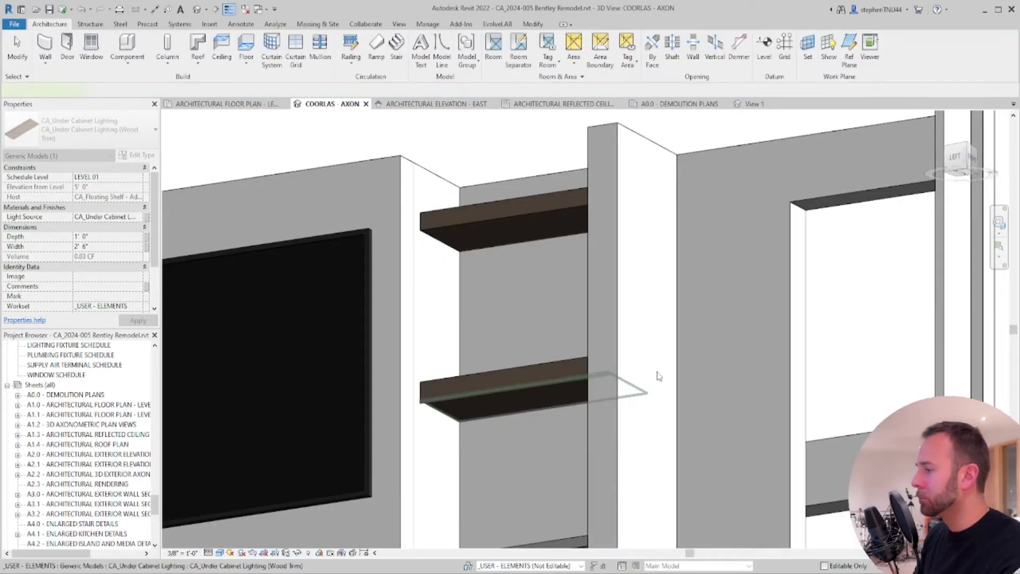
pyautogui.click(646, 388)
pyautogui.click(552, 51)
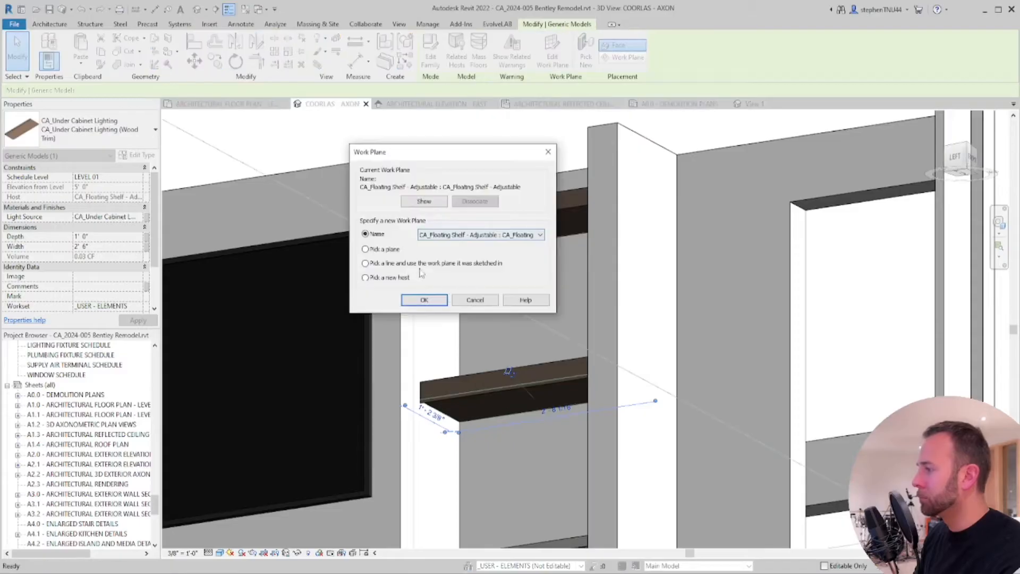
pyautogui.click(412, 298)
pyautogui.click(483, 222)
pyautogui.scroll(-3, 530, 254)
pyautogui.press('Escape')
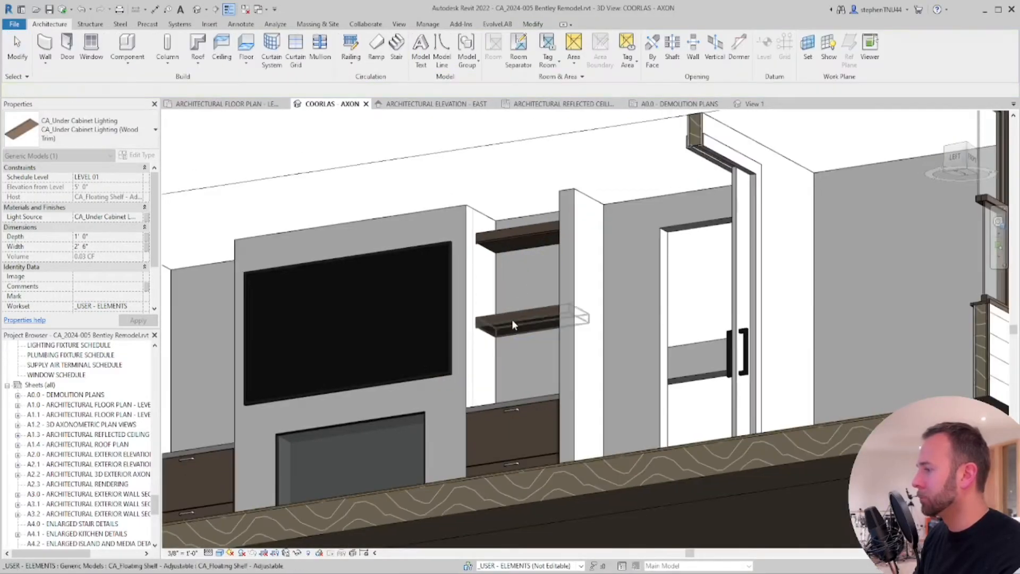
# Copy both floating shelves and their under-cabinet lights in the Level 01 plan to the matching niche on the fireplace's other side
pyautogui.scroll(3, 513, 322)
pyautogui.click(512, 324)
pyautogui.keyDown('ctrl'); pyautogui.click(515, 301); pyautogui.keyUp('ctrl')
pyautogui.keyDown('ctrl'); pyautogui.click(504, 155); pyautogui.keyUp('ctrl')
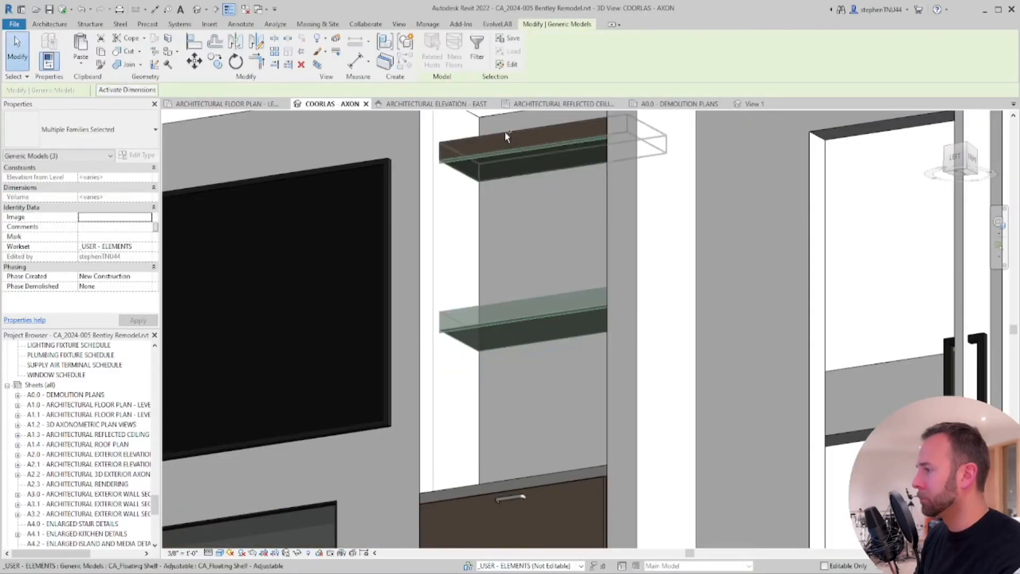
pyautogui.keyDown('ctrl'); pyautogui.click(505, 136); pyautogui.keyUp('ctrl')
pyautogui.click(223, 103)
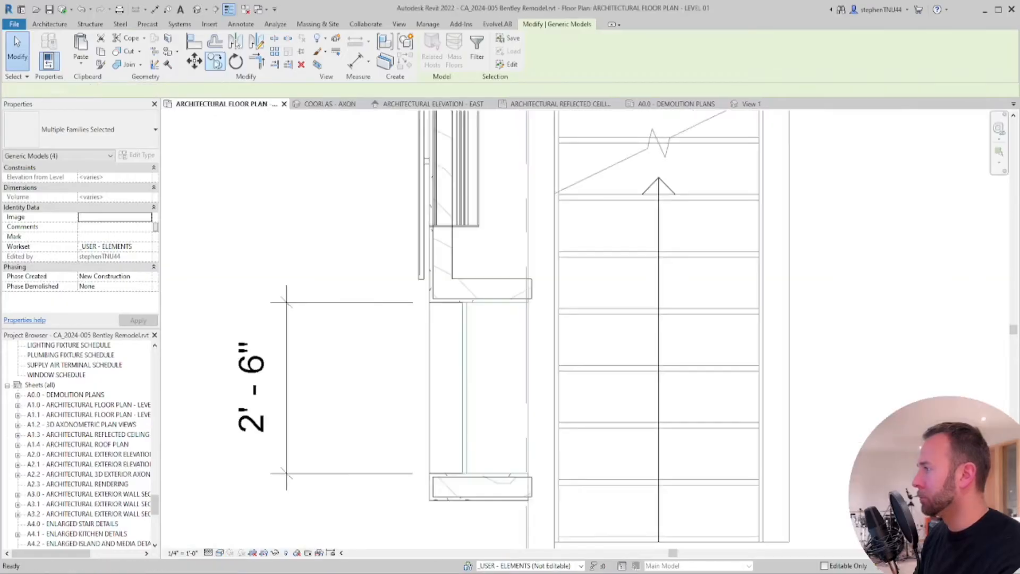
pyautogui.press('c')
pyautogui.press('o')
pyautogui.click(448, 475)
pyautogui.scroll(-3, 448, 474)
pyautogui.scroll(3, 445, 219)
pyautogui.click(446, 208)
pyautogui.scroll(-4, 448, 209)
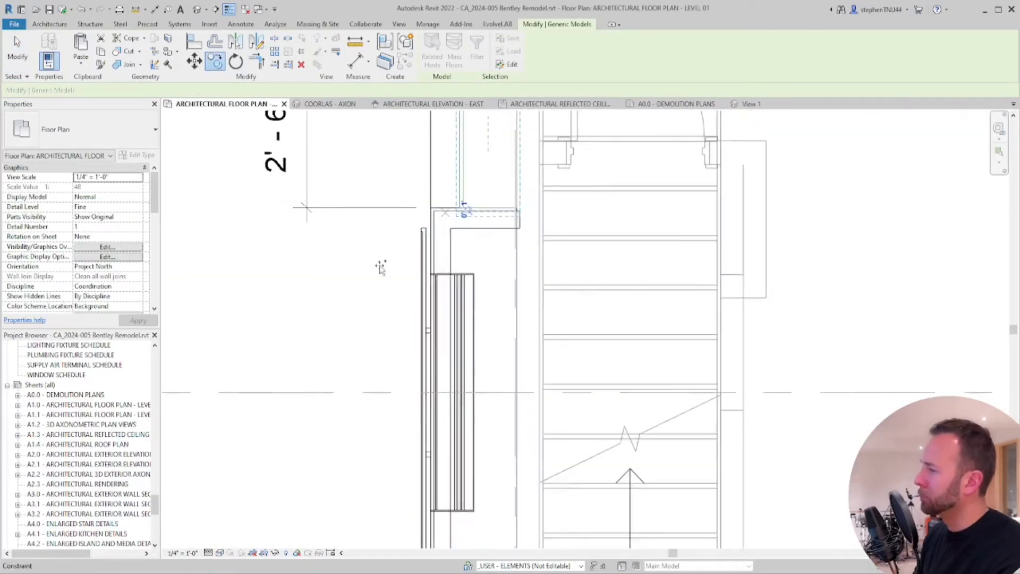
pyautogui.press('Escape')
pyautogui.press('Escape')
pyautogui.hotkey('ctrl', 'Tab')
pyautogui.scroll(-5, 407, 276)
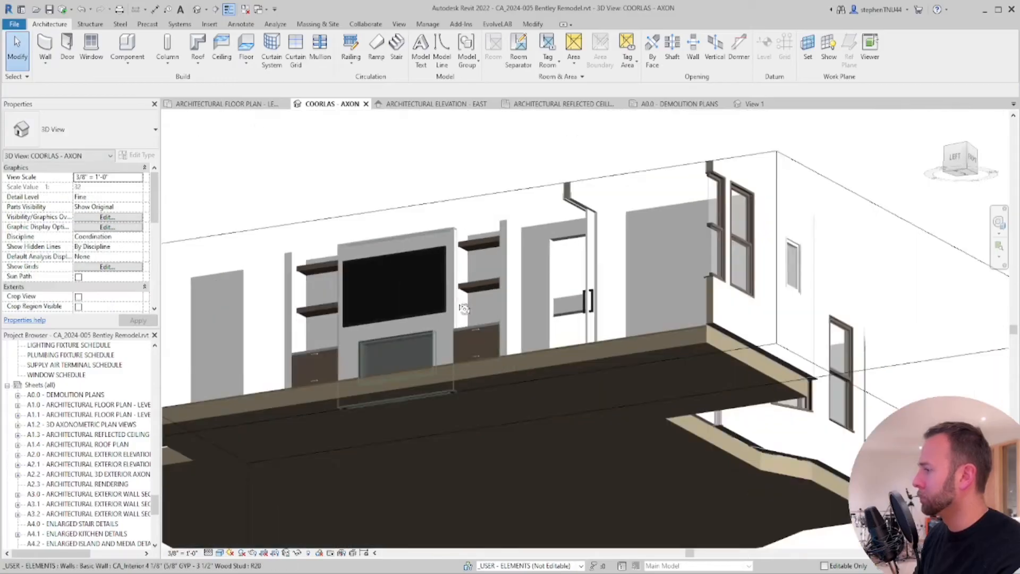
pyautogui.keyDown('shift'); pyautogui.moveTo(457, 372); pyautogui.dragTo(466, 344, button='middle'); pyautogui.keyUp('shift')
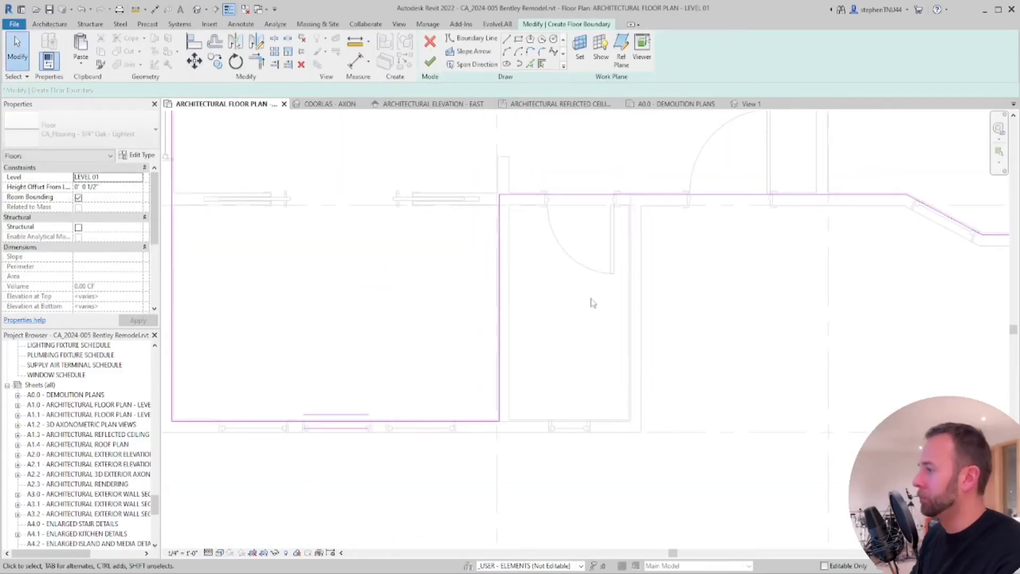
# Finish the boundary of the 3/4" Oak - Lightest floor and set its height offset from Level 01 to 0
pyautogui.scroll(-1, 593, 302)
pyautogui.click(430, 62)
pyautogui.click(125, 186)
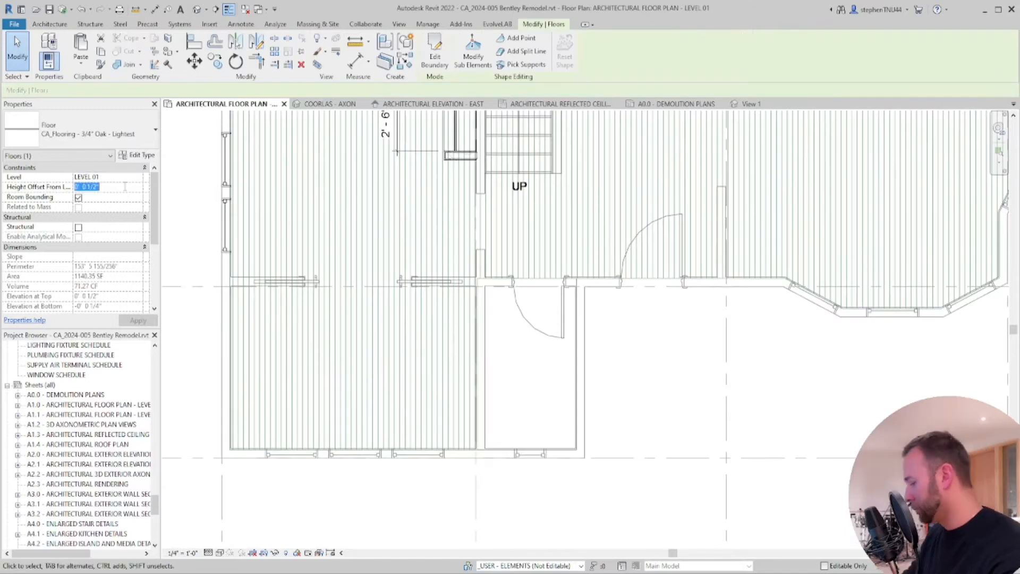
pyautogui.write('0')
# Override the oak floor's element graphics to halftone in the Level 01 plan and check the floor in the 3D view
pyautogui.rightClick(632, 201)
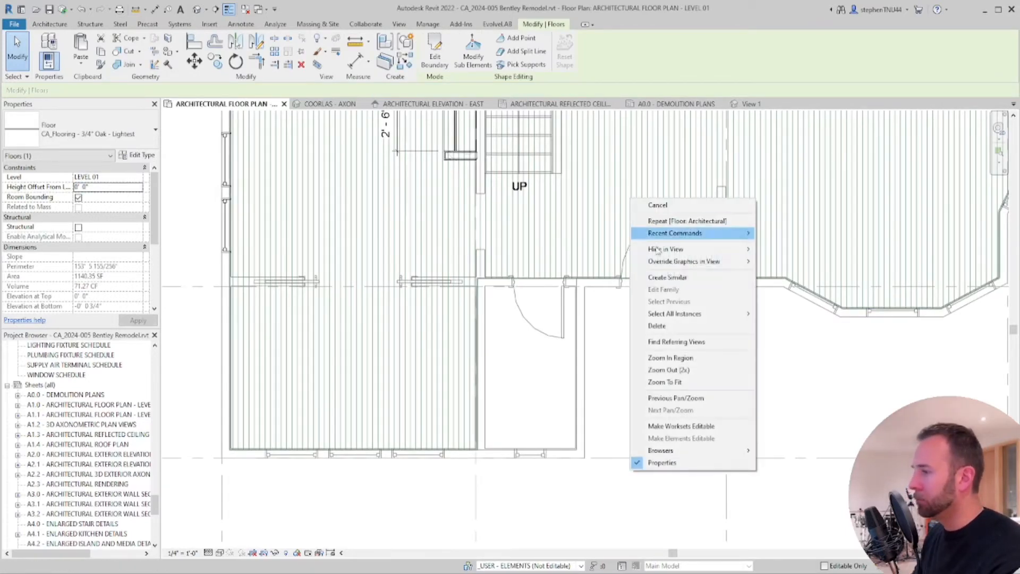
pyautogui.moveTo(686, 261)
pyautogui.click(786, 262)
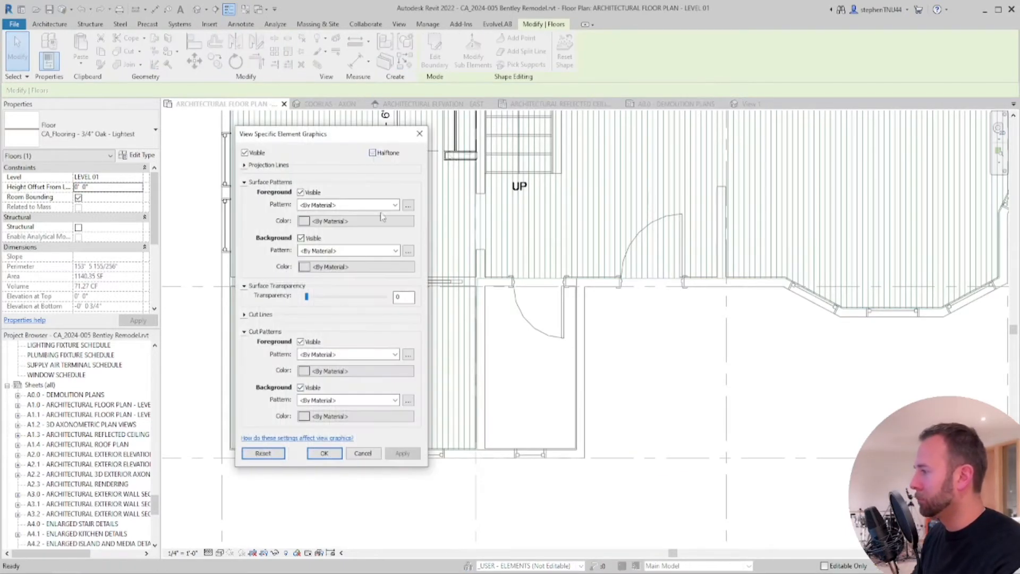
pyautogui.click(494, 346)
pyautogui.scroll(-2, 436, 347)
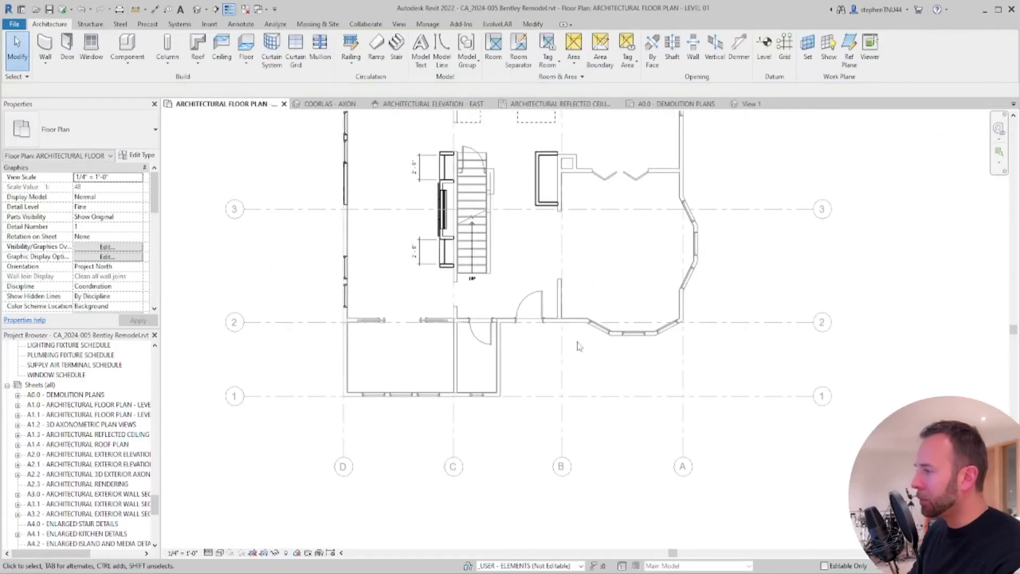
pyautogui.click(338, 104)
pyautogui.keyDown('shift'); pyautogui.moveTo(532, 310); pyautogui.dragTo(526, 357, button='middle'); pyautogui.keyUp('shift')
# Place a single shaker passage door, type CA_Interior Door - Shaker 28x80, in the wall of the small closet facing the stairs
pyautogui.click(178, 102)
pyautogui.press('d')
pyautogui.press('r')
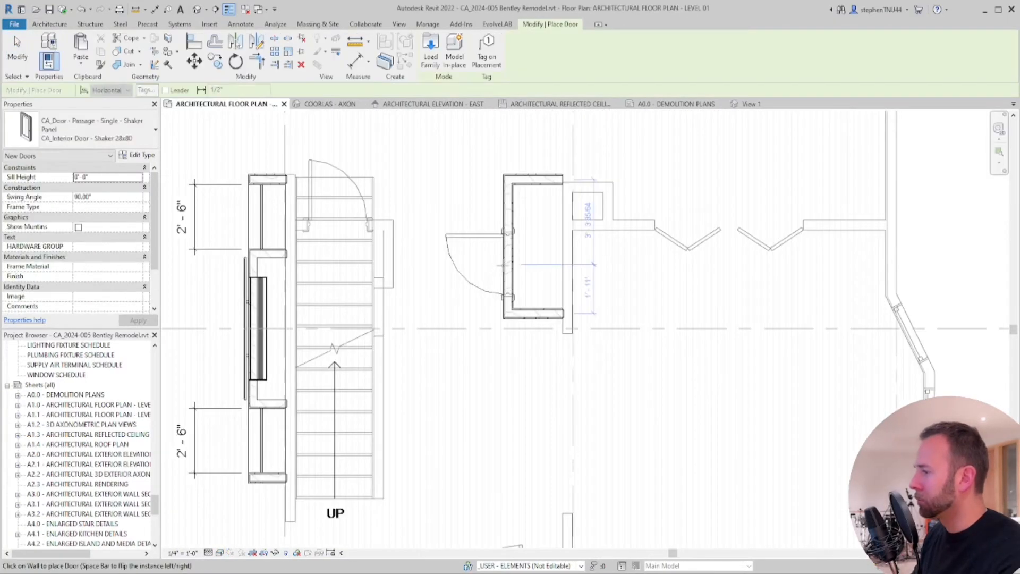
pyautogui.click(515, 280)
pyautogui.scroll(-2, 518, 280)
pyautogui.scroll(2, 521, 281)
pyautogui.press('Escape')
pyautogui.press('Escape')
pyautogui.moveTo(524, 285); pyautogui.dragTo(515, 314, button='middle')
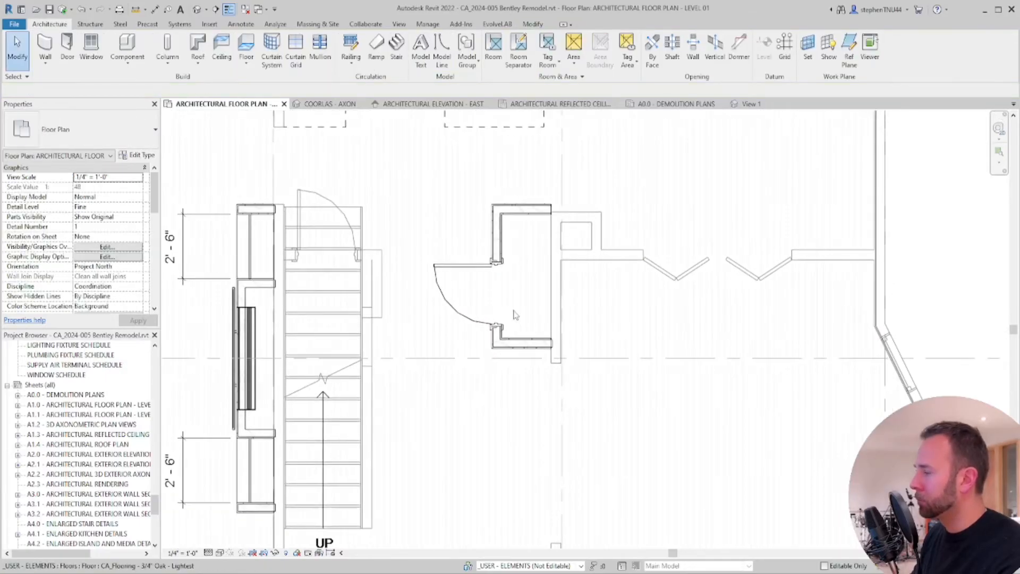
# Examine the closet door in the plan and compare with the site photos of the existing staircase hall
pyautogui.scroll(-2, 514, 314)
pyautogui.scroll(3, 515, 314)
pyautogui.click(471, 276)
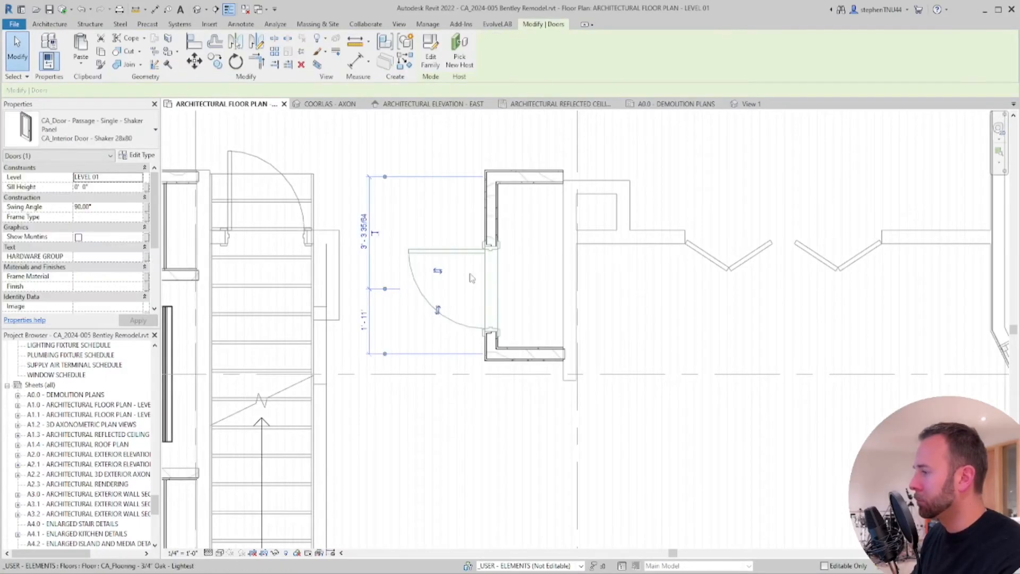
pyautogui.scroll(2, 472, 276)
pyautogui.press('Escape')
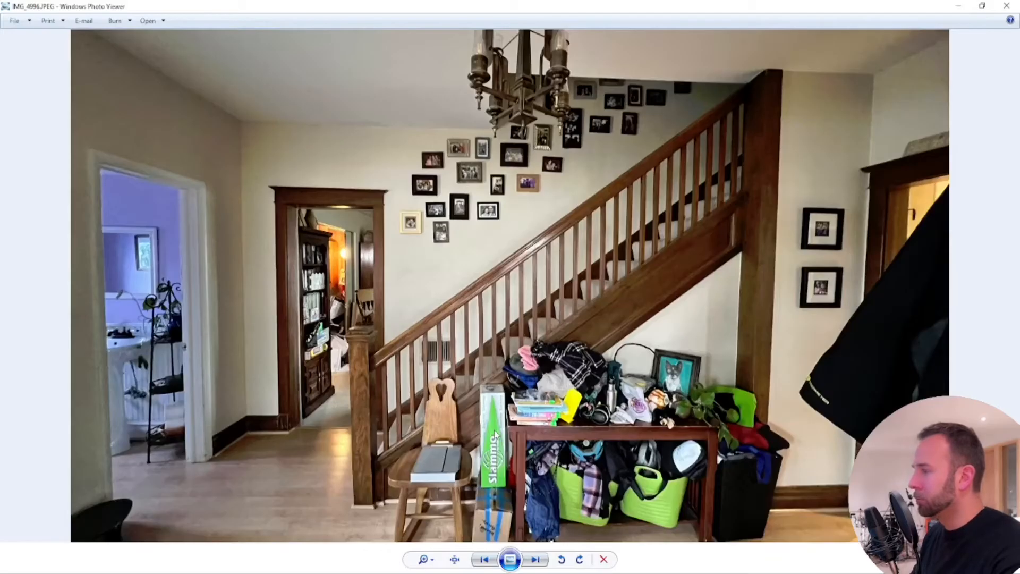
pyautogui.press('Right')
pyautogui.press('Right')
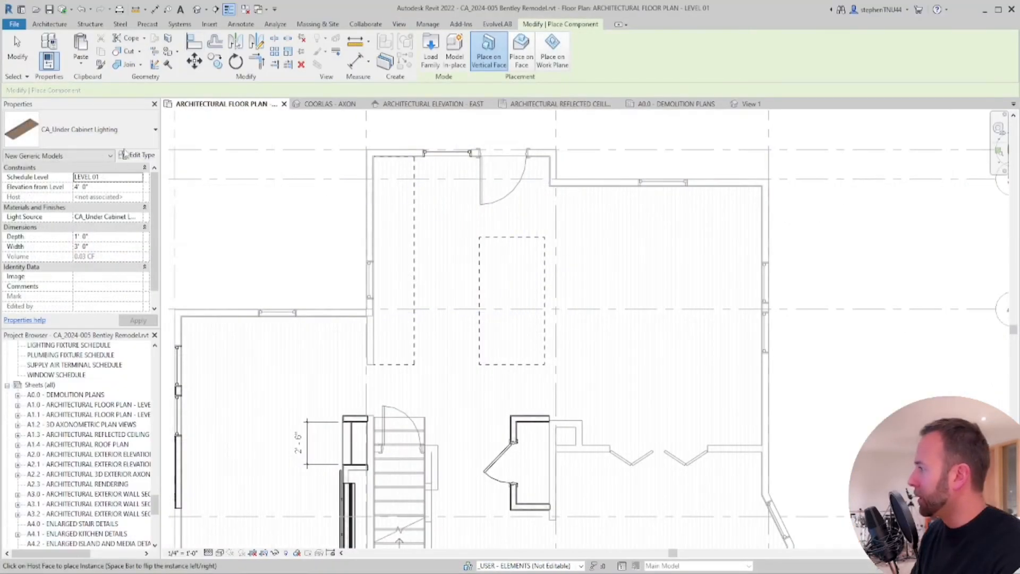
# Place a CA_Cabinet Filler Panel Single - Adjustable component at the upper end of the dashed kitchen island outline, skipping the save reminder
pyautogui.click(116, 129)
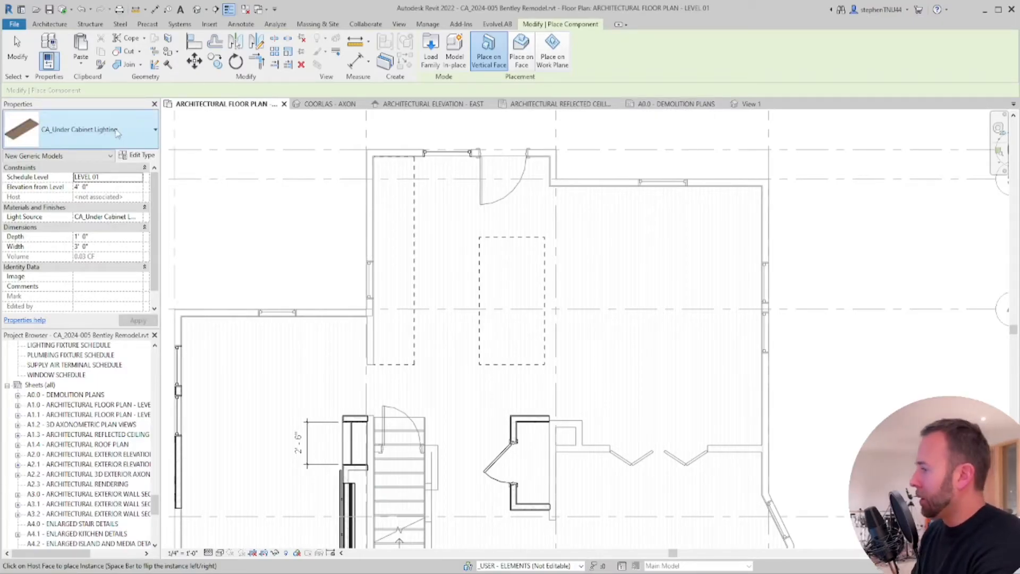
pyautogui.click(116, 132)
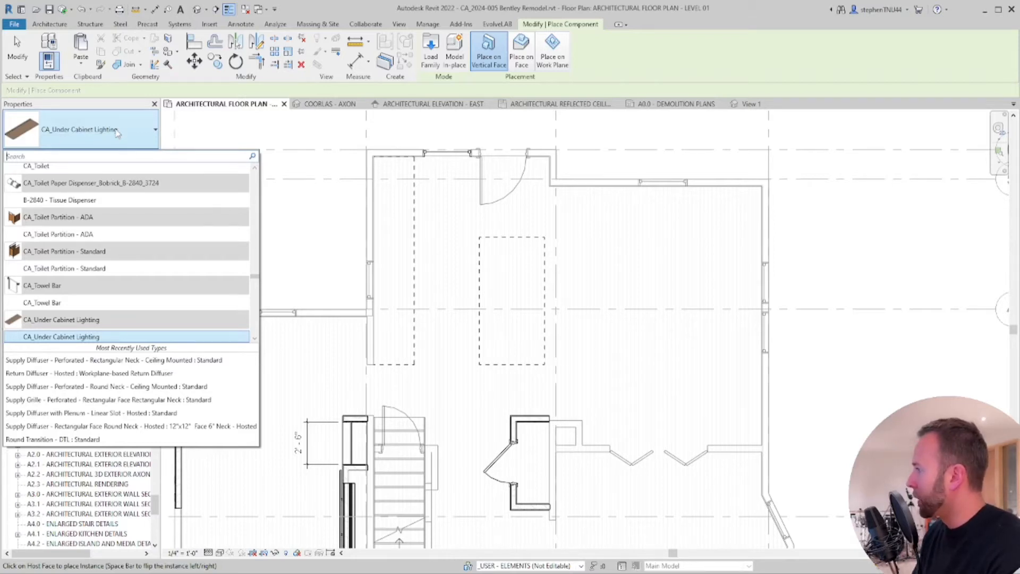
pyautogui.click(81, 158)
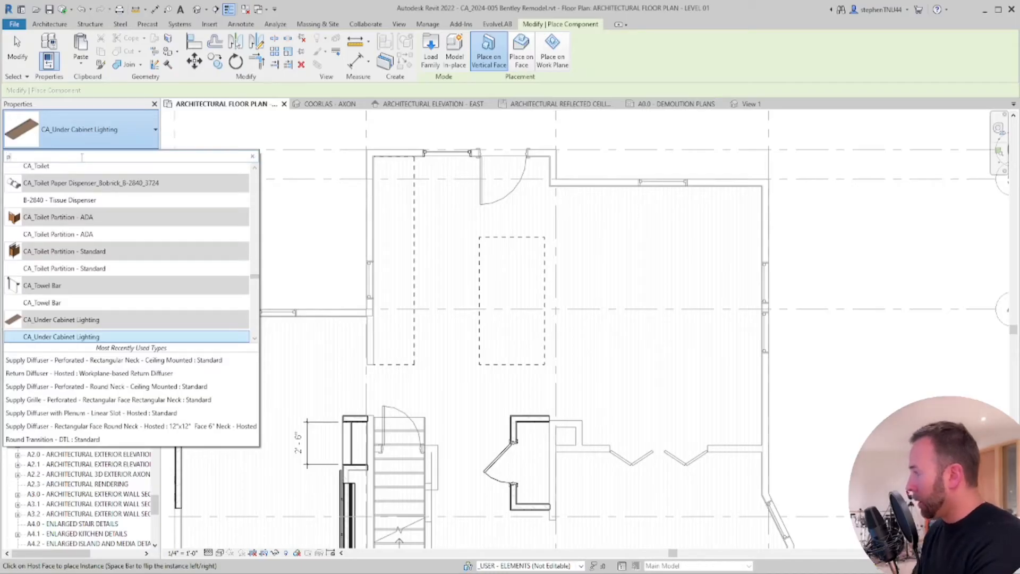
pyautogui.write('panel')
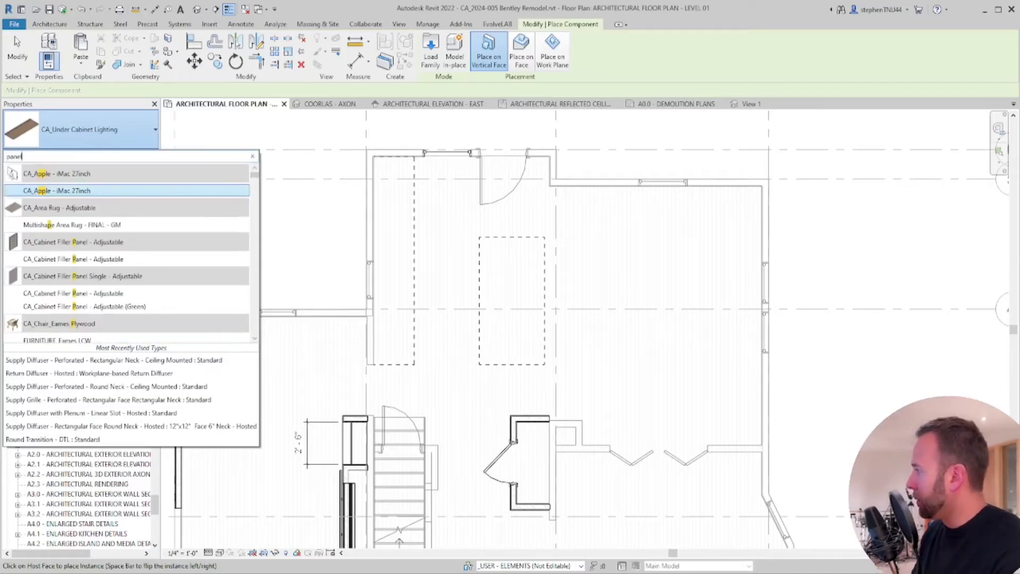
pyautogui.moveTo(94, 192)
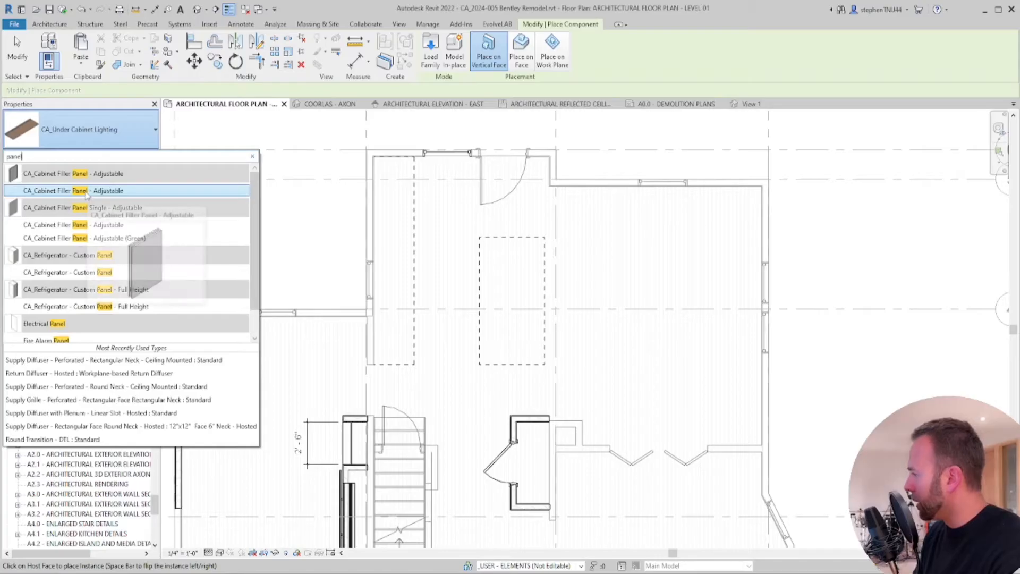
pyautogui.click(95, 229)
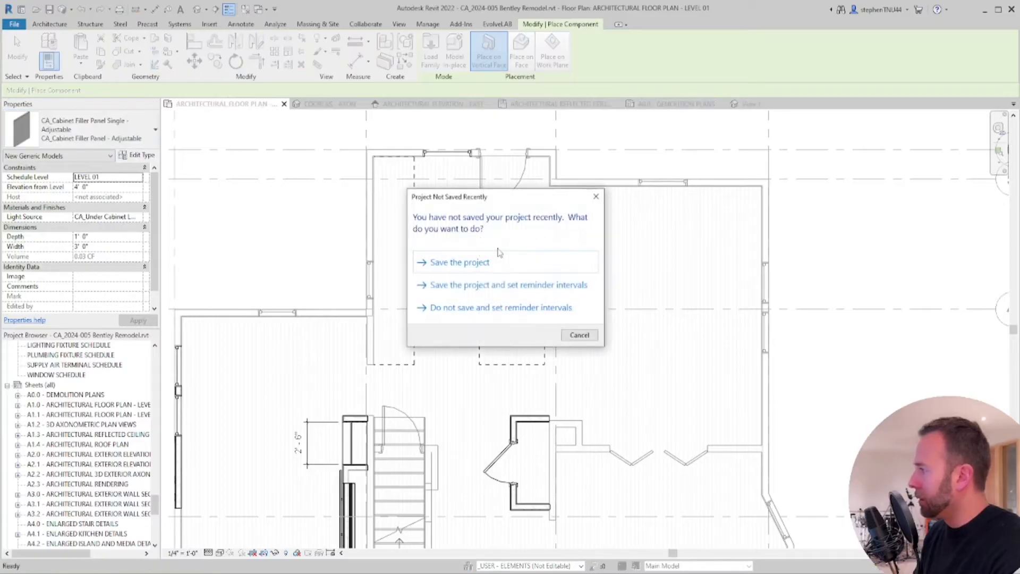
pyautogui.click(579, 335)
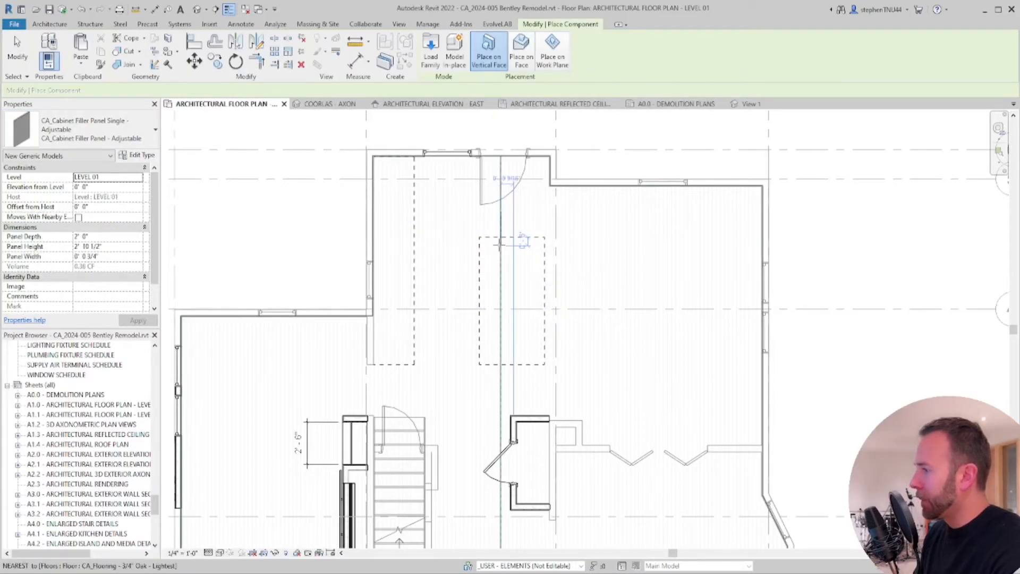
pyautogui.scroll(4, 557, 271)
pyautogui.click(556, 270)
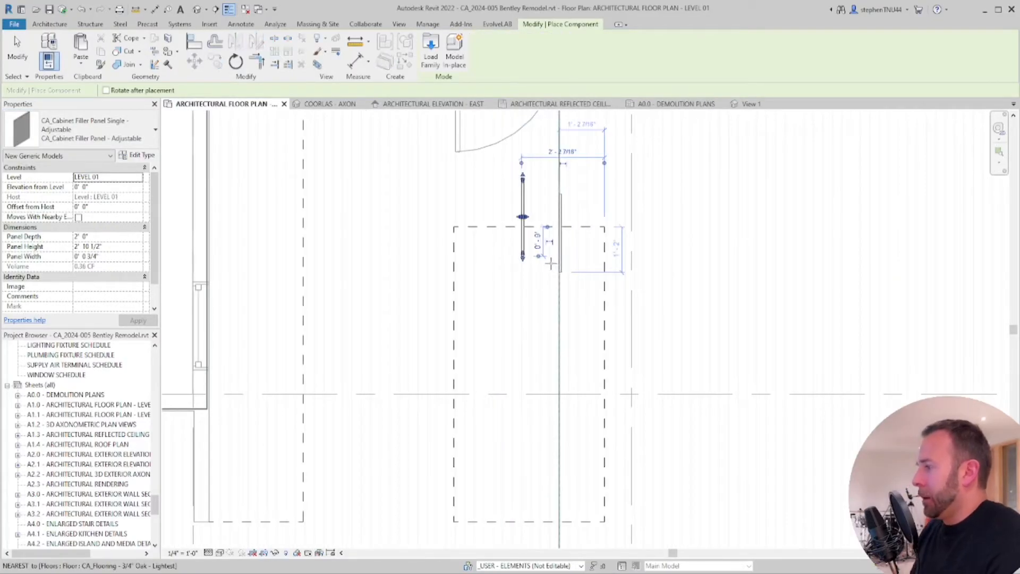
pyautogui.scroll(2, 551, 264)
pyautogui.press('Escape')
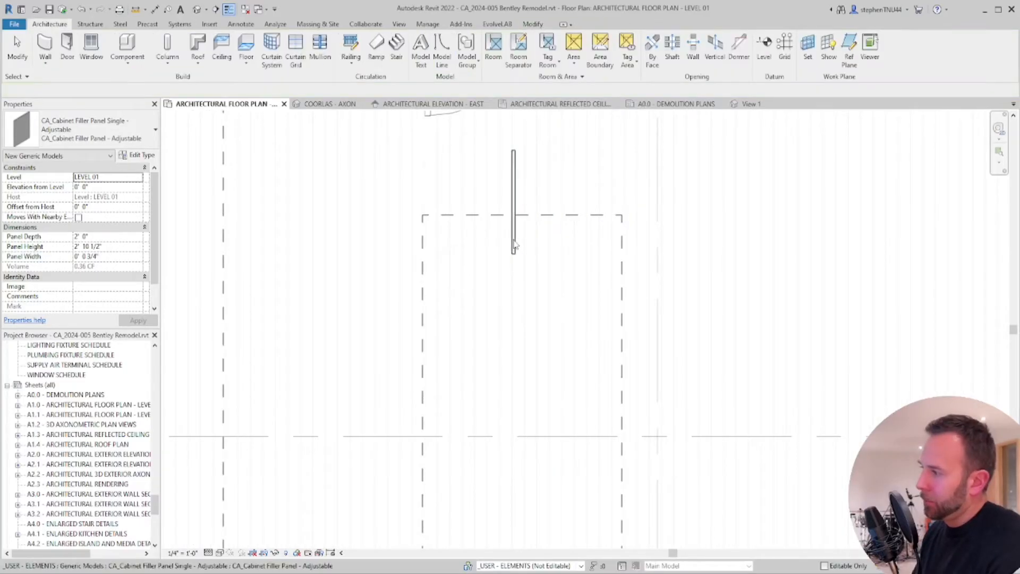
# Rotate the cabinet filler panel 90 degrees so it runs parallel to the island outline's upper edge
pyautogui.click(514, 242)
pyautogui.moveTo(540, 273); pyautogui.dragTo(517, 322, button='middle')
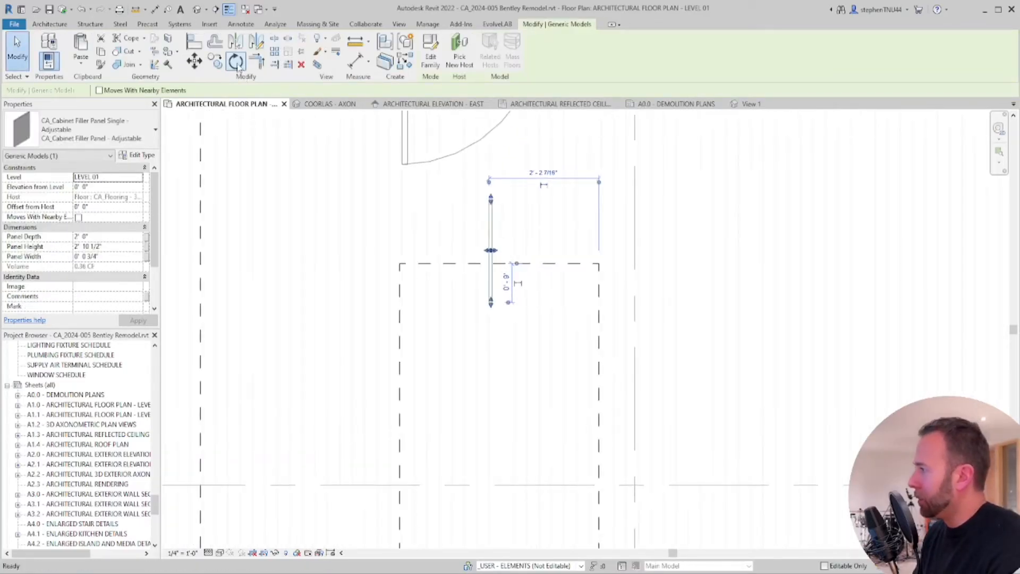
pyautogui.press('r')
pyautogui.press('o')
pyautogui.click(490, 182)
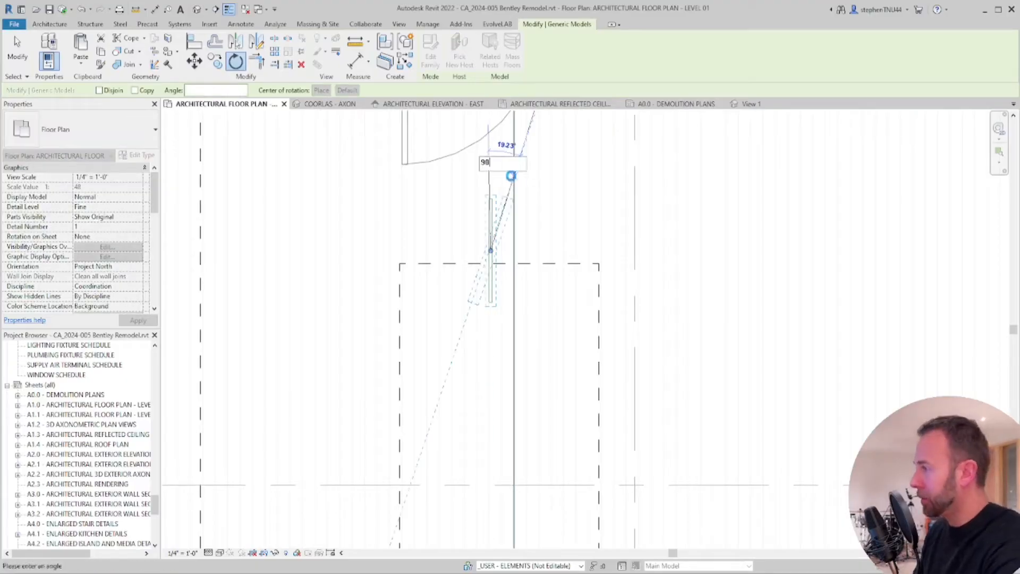
pyautogui.press('Return')
# Move the cabinet filler panel so its outer end corner sits on the upper-left corner of the dashed island outline
pyautogui.scroll(1, 444, 231)
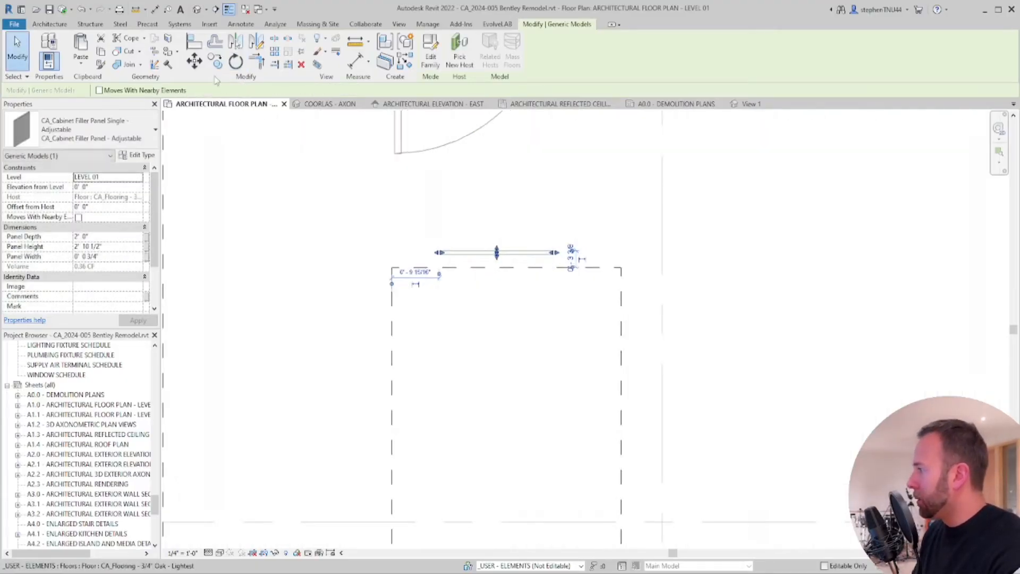
pyautogui.scroll(2, 436, 252)
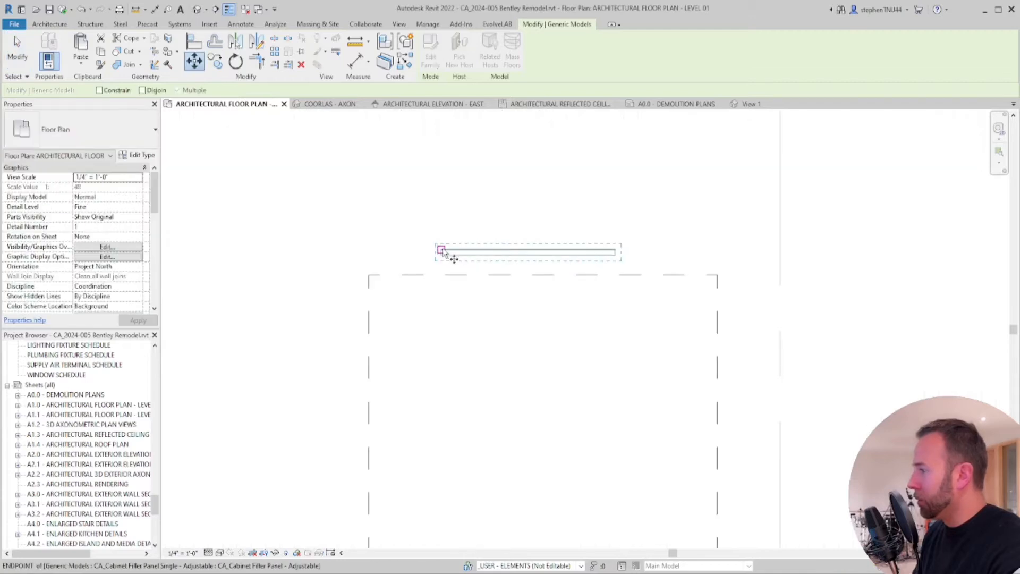
pyautogui.click(441, 249)
pyautogui.click(371, 277)
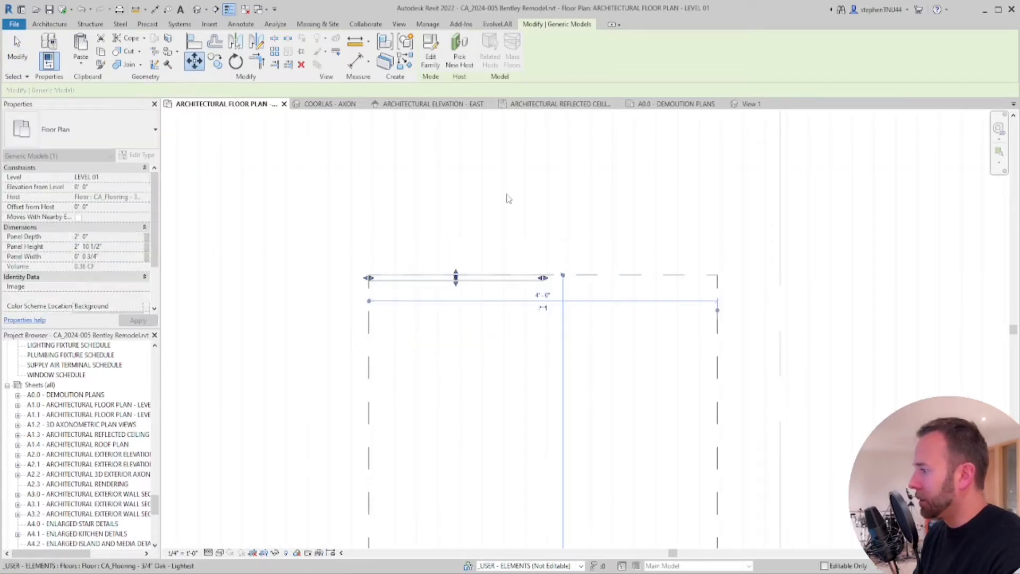
pyautogui.scroll(-3, 512, 199)
pyautogui.press('Escape')
pyautogui.scroll(3, 562, 239)
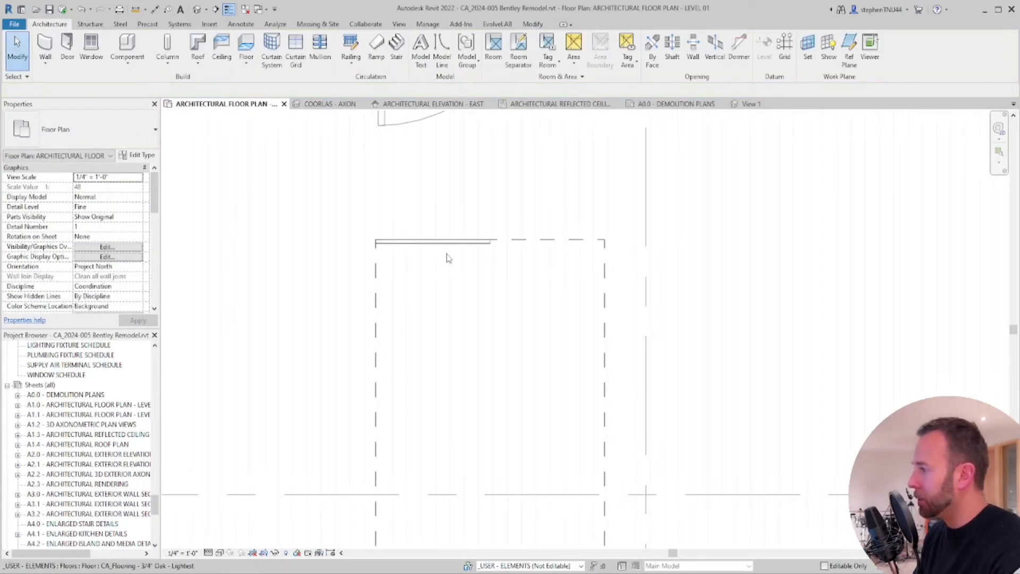
# Copy the filler panel straight down onto the lower edge of the island outline, aligned with its lower-left corner
pyautogui.click(516, 232)
pyautogui.scroll(-3, 515, 233)
pyautogui.moveTo(538, 301); pyautogui.dragTo(544, 304, button='middle')
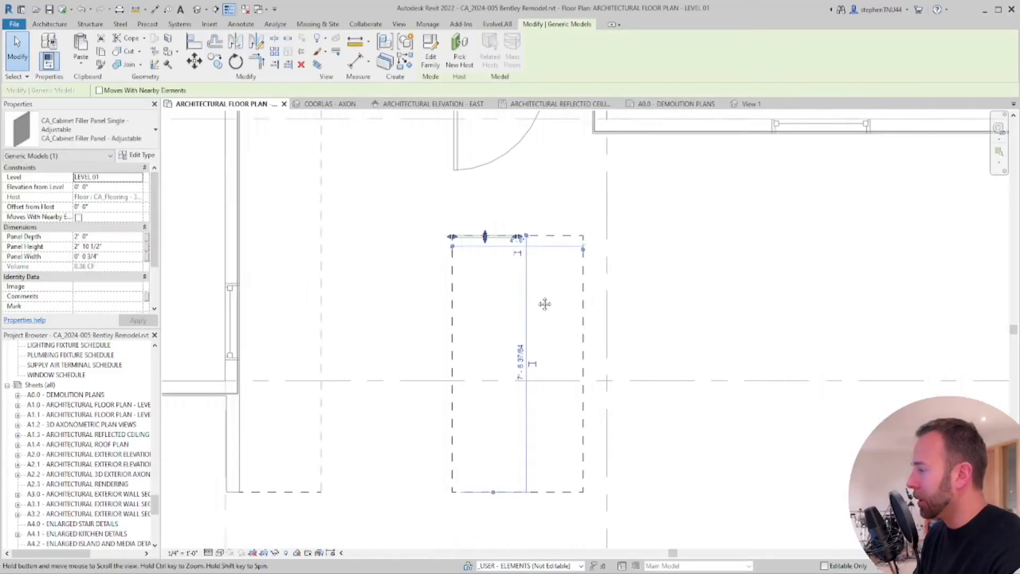
pyautogui.scroll(2, 455, 235)
pyautogui.press('c')
pyautogui.press('o')
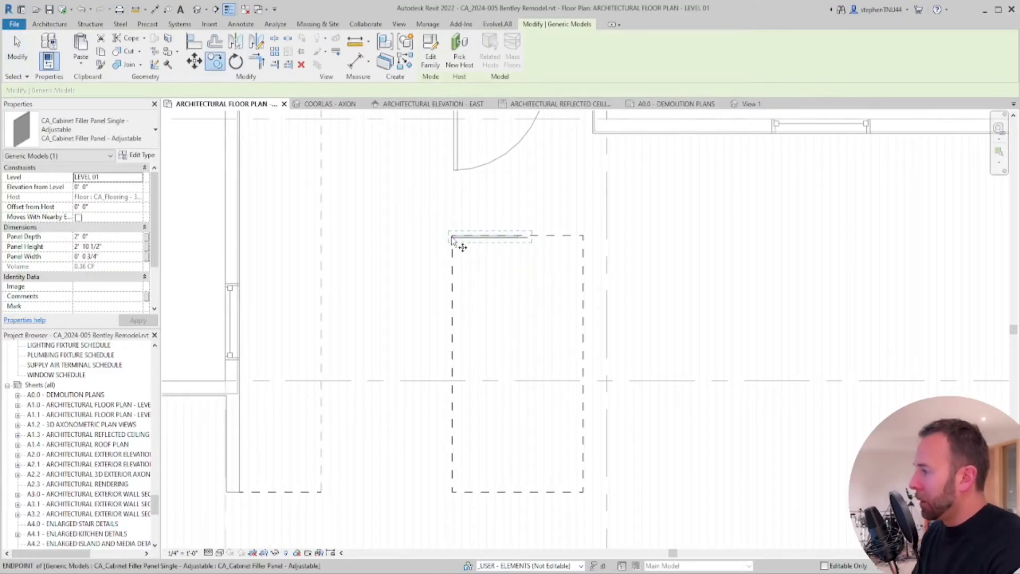
pyautogui.click(453, 235)
pyautogui.scroll(-2, 476, 214)
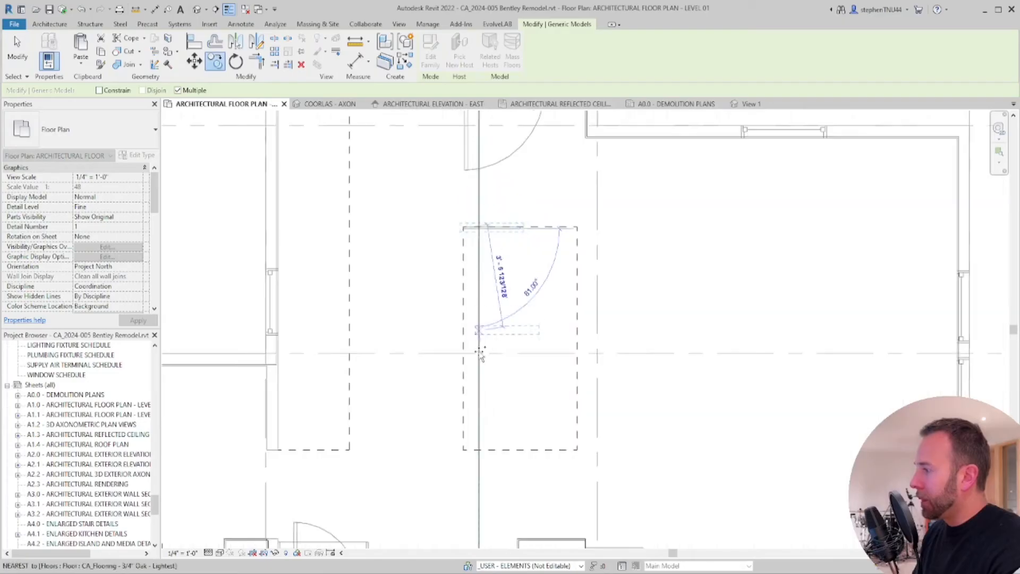
pyautogui.scroll(2, 468, 438)
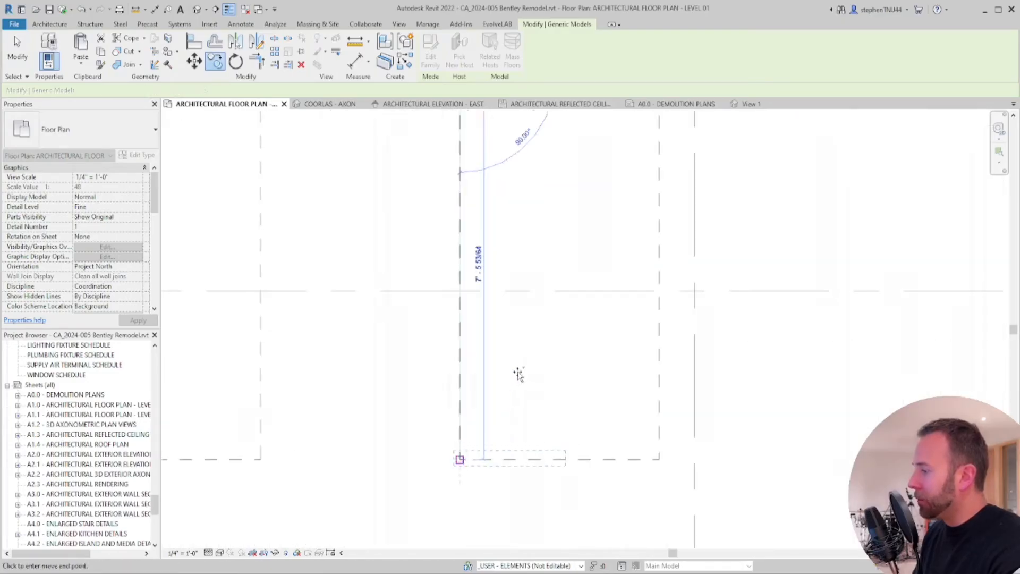
pyautogui.scroll(-2, 518, 374)
pyautogui.click(480, 427)
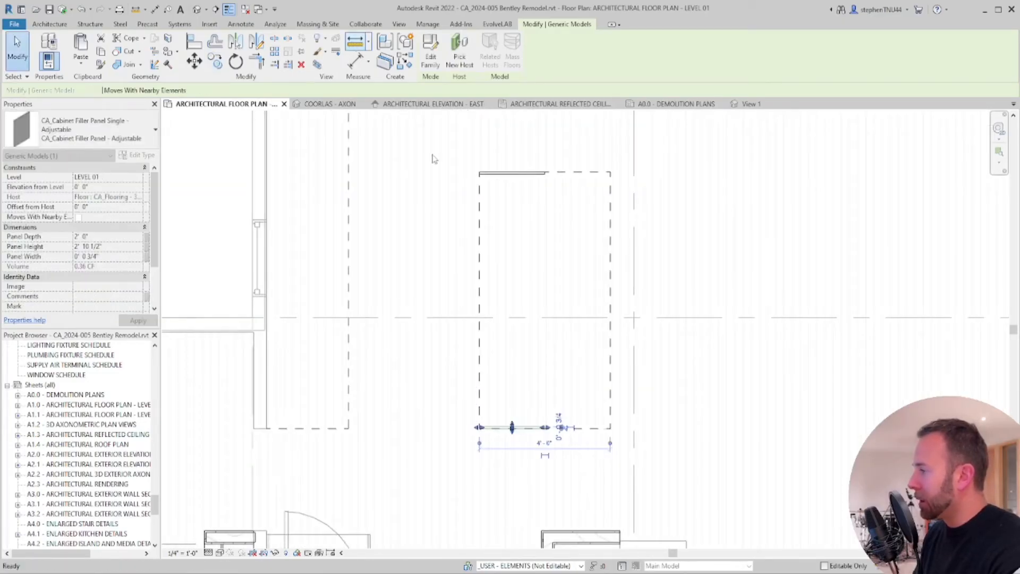
# Measure the clear distance between the upper and lower island filler panels using a temporary detail line
pyautogui.press('d')
pyautogui.press('l')
pyautogui.scroll(1, 526, 427)
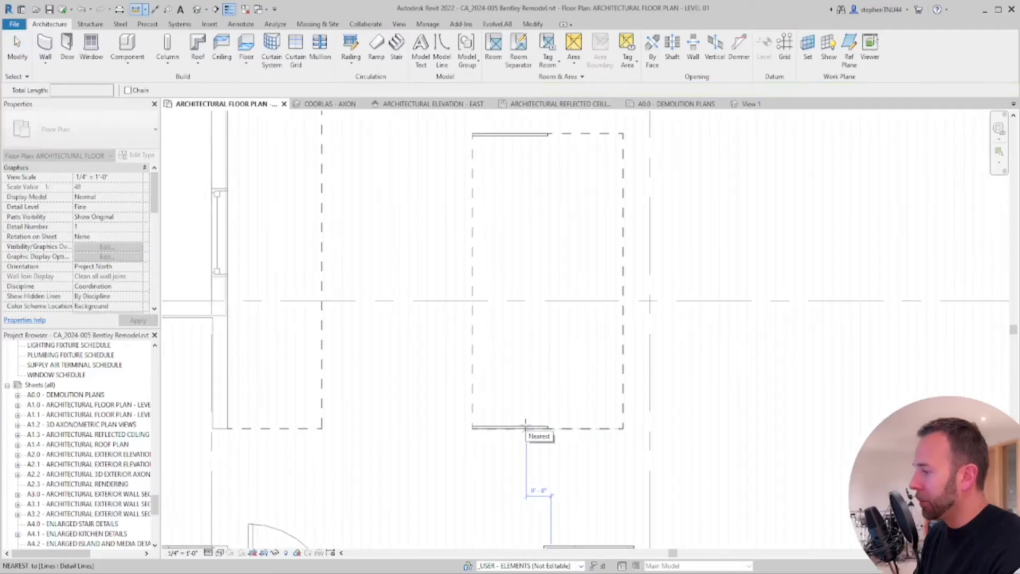
pyautogui.scroll(1, 526, 427)
pyautogui.scroll(-2, 525, 425)
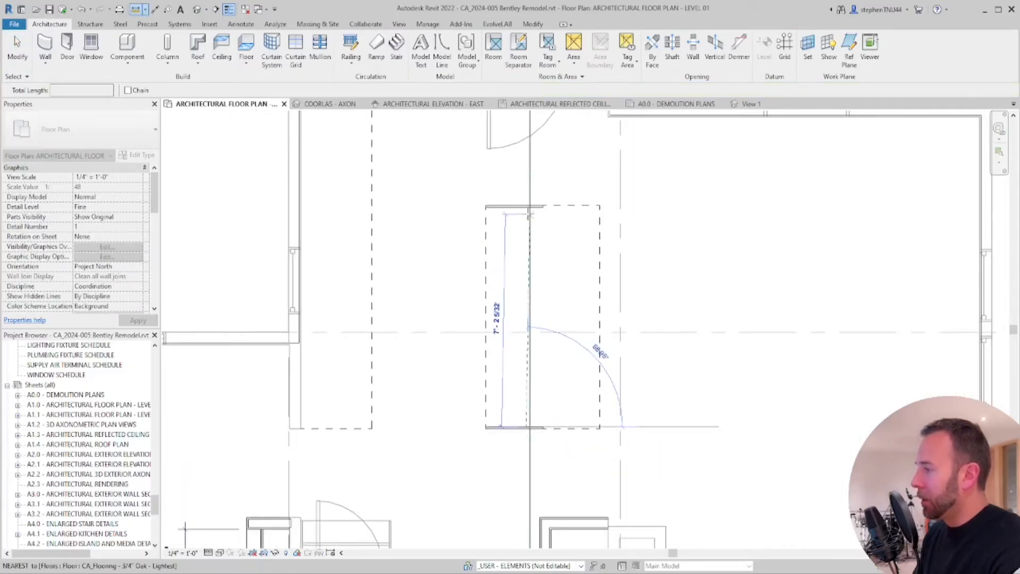
pyautogui.scroll(1, 520, 213)
pyautogui.click(521, 206)
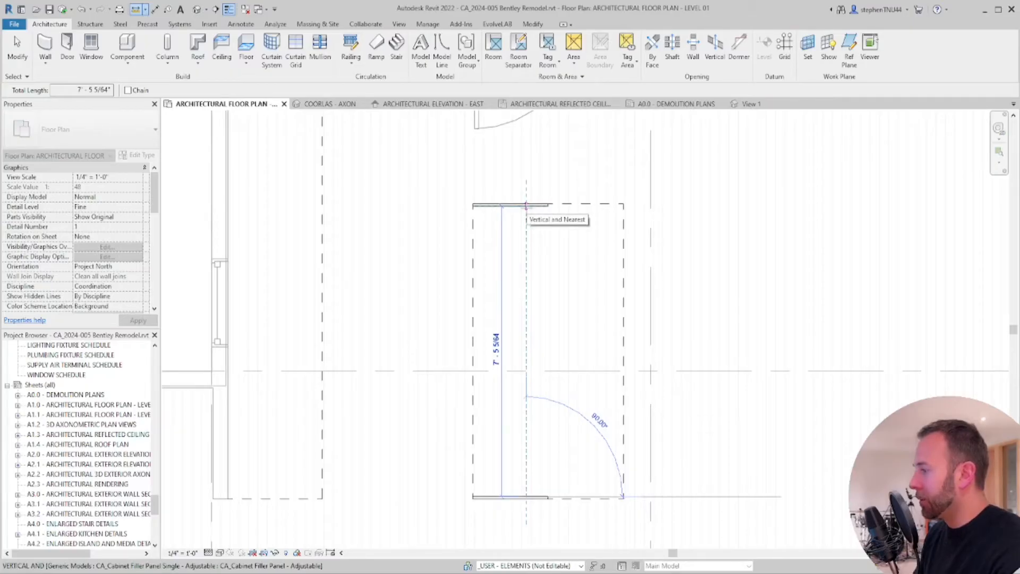
pyautogui.press('Escape')
pyautogui.press('Escape')
# Switch to Calculator, add 84 and 5 for the total inches and divide by 4 to get the cabinet width
pyautogui.hotkey('alt', 'Tab')
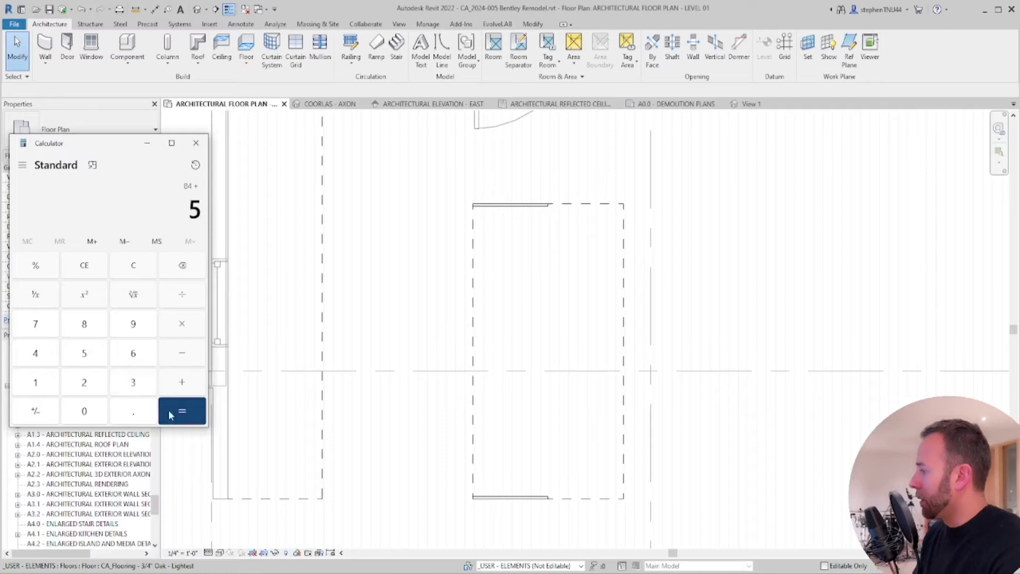
pyautogui.moveTo(98, 150); pyautogui.dragTo(145, 149)
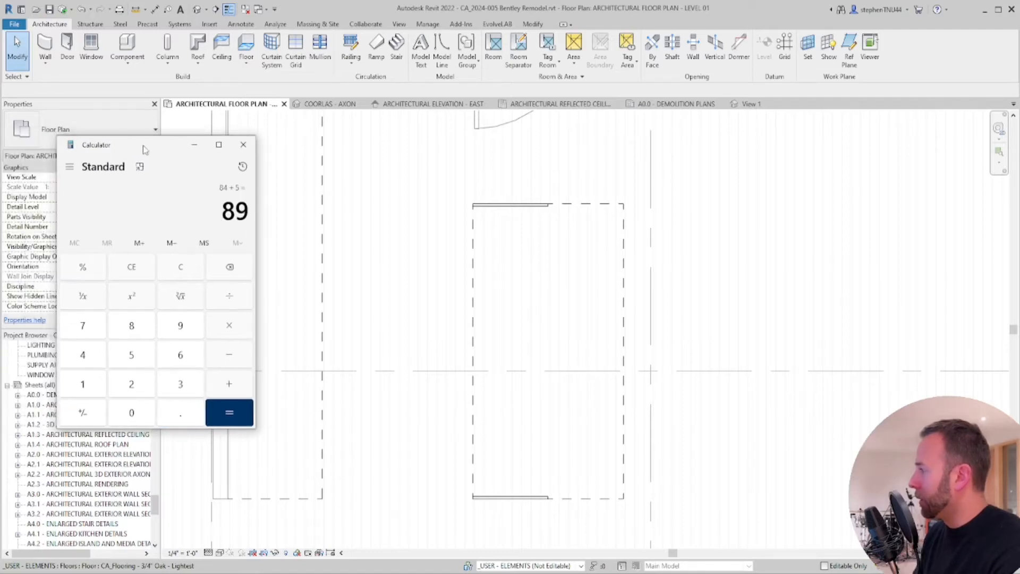
pyautogui.click(84, 356)
pyautogui.click(229, 412)
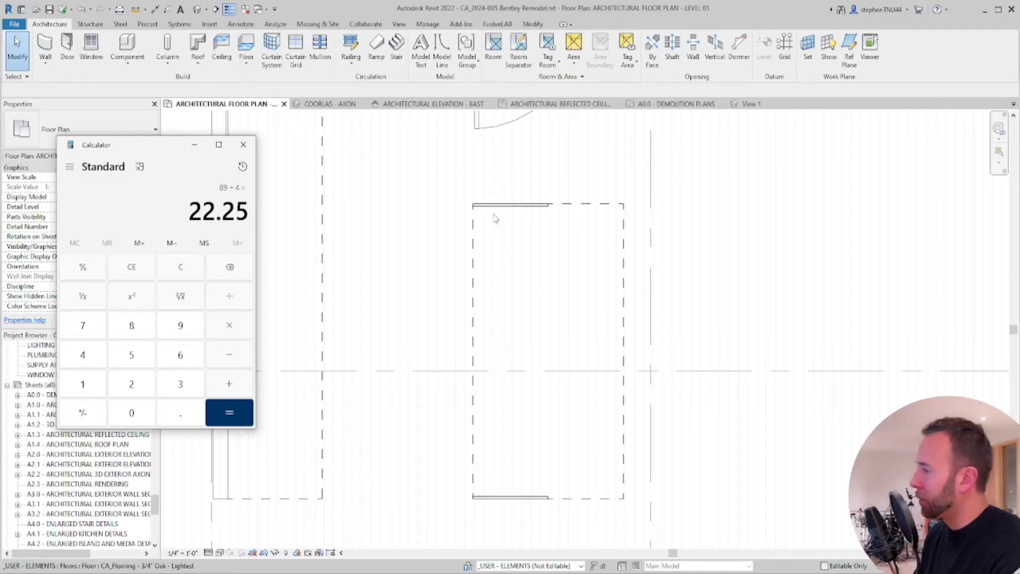
pyautogui.scroll(-1, 503, 221)
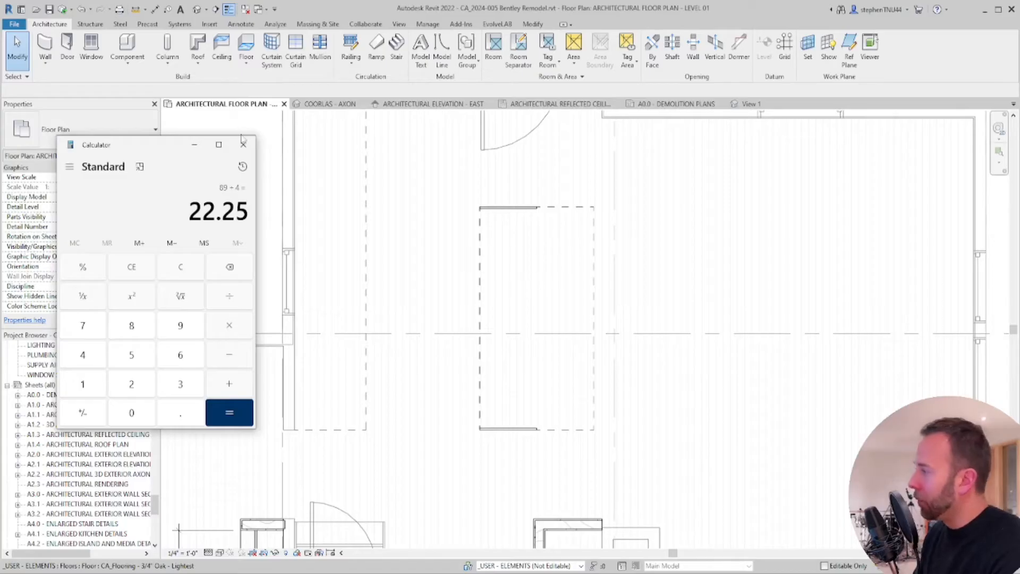
pyautogui.moveTo(163, 147); pyautogui.dragTo(159, 164)
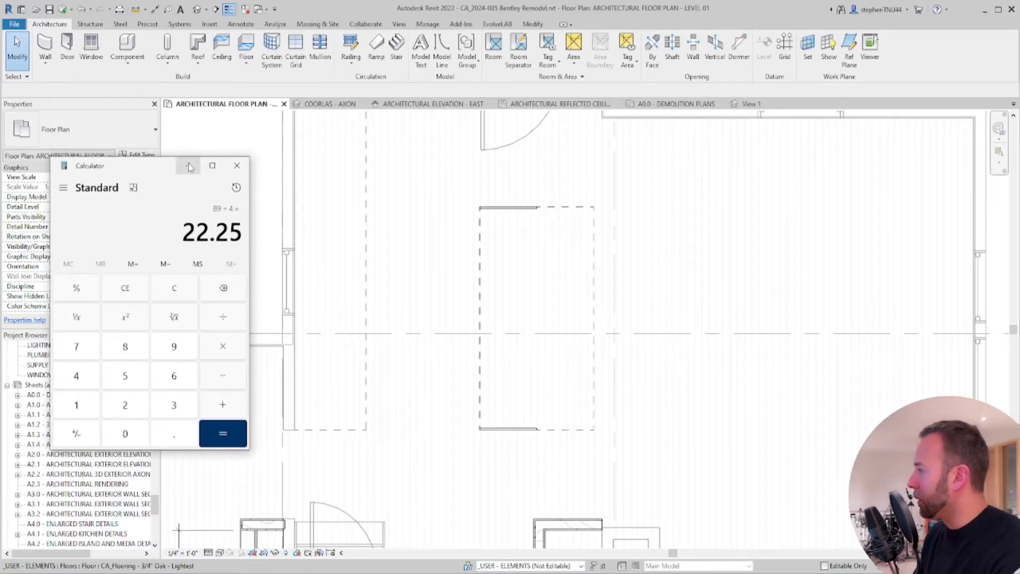
pyautogui.click(189, 162)
# Place one Base Cabinet-Flat-2 Drawer component of type 21" beside the left edge of the island outline
pyautogui.moveTo(497, 259); pyautogui.dragTo(485, 259, button='middle')
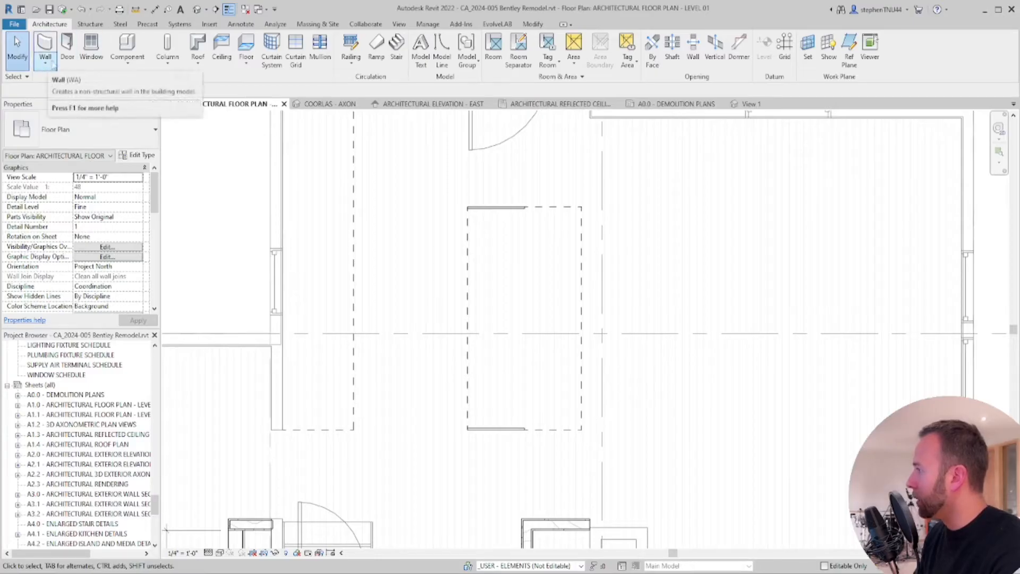
pyautogui.click(132, 66)
pyautogui.click(134, 81)
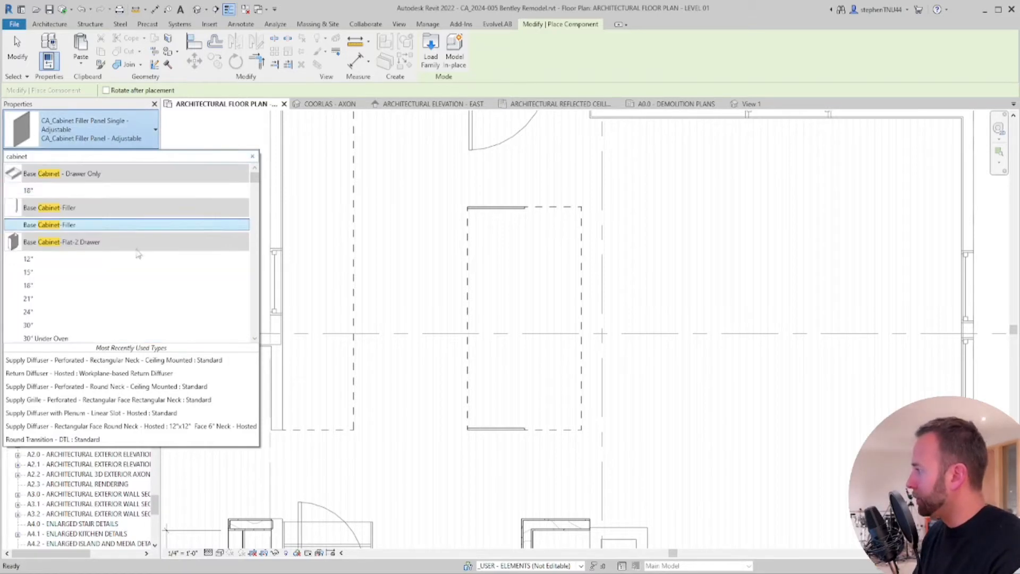
pyautogui.scroll(-1, 133, 262)
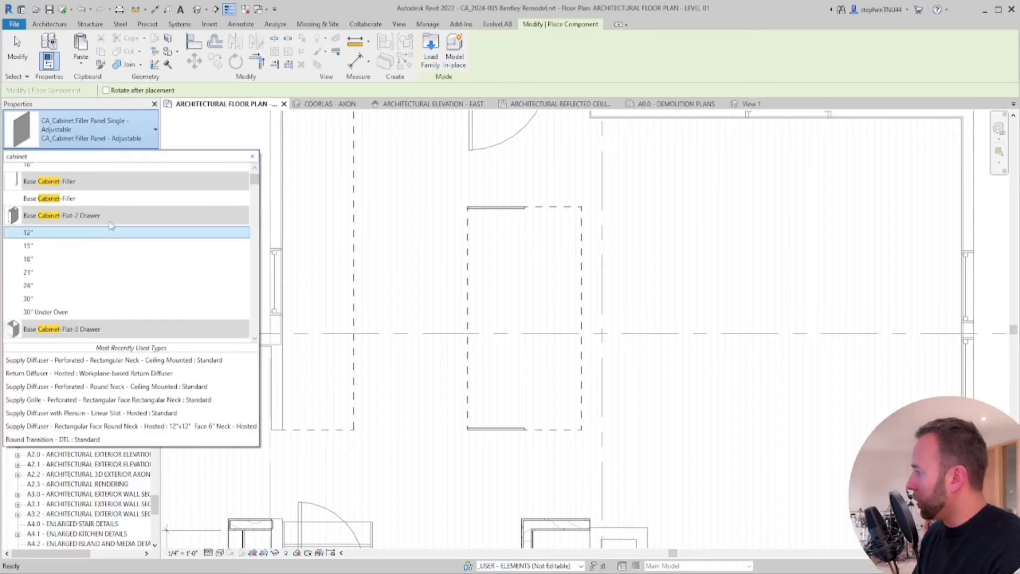
pyautogui.click(98, 272)
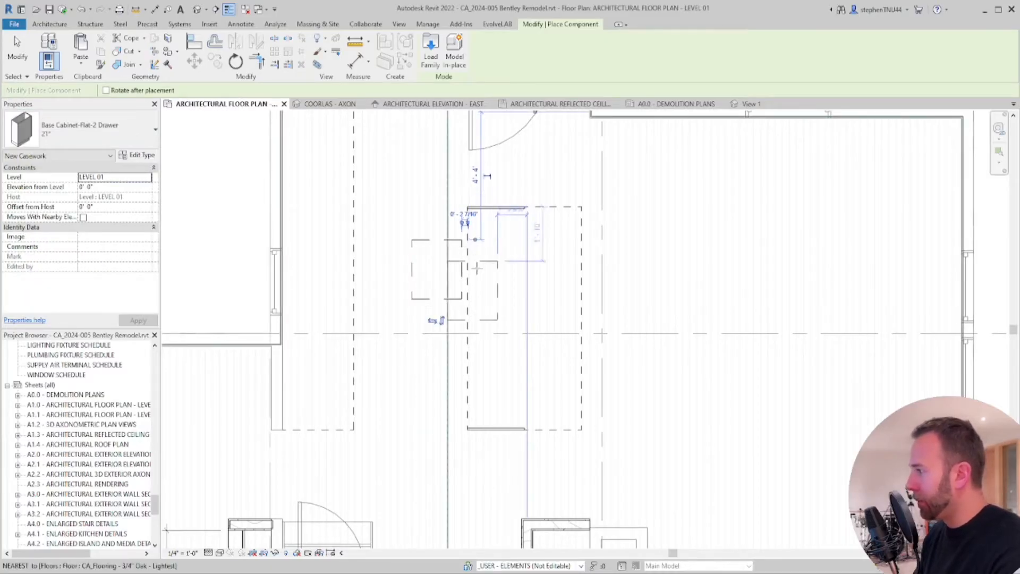
pyautogui.press('Escape')
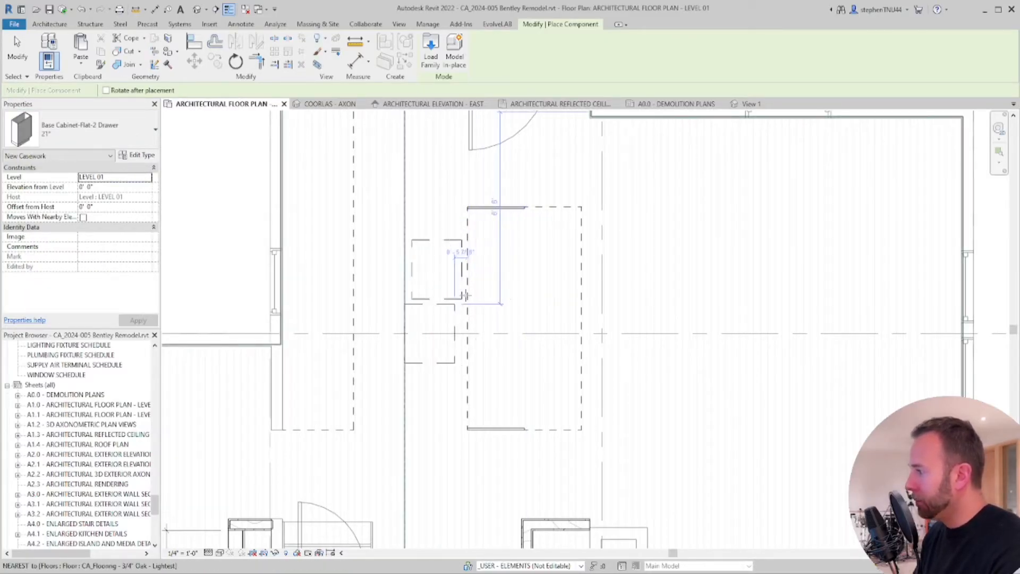
# Rotate the newly placed 21" base cabinet by 90 degrees
pyautogui.scroll(2, 452, 306)
pyautogui.click(452, 307)
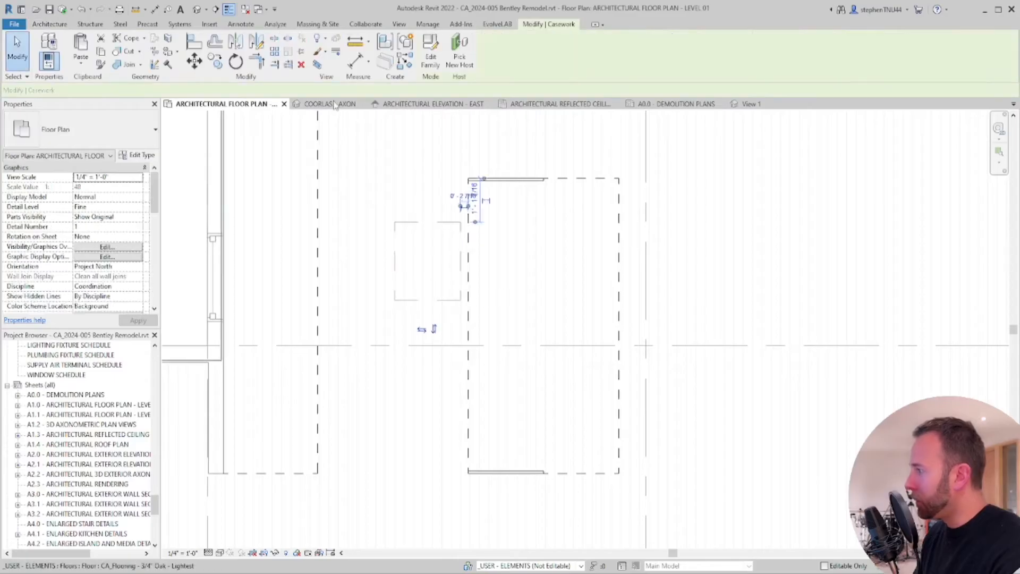
pyautogui.press('r')
pyautogui.press('o')
pyautogui.click(427, 372)
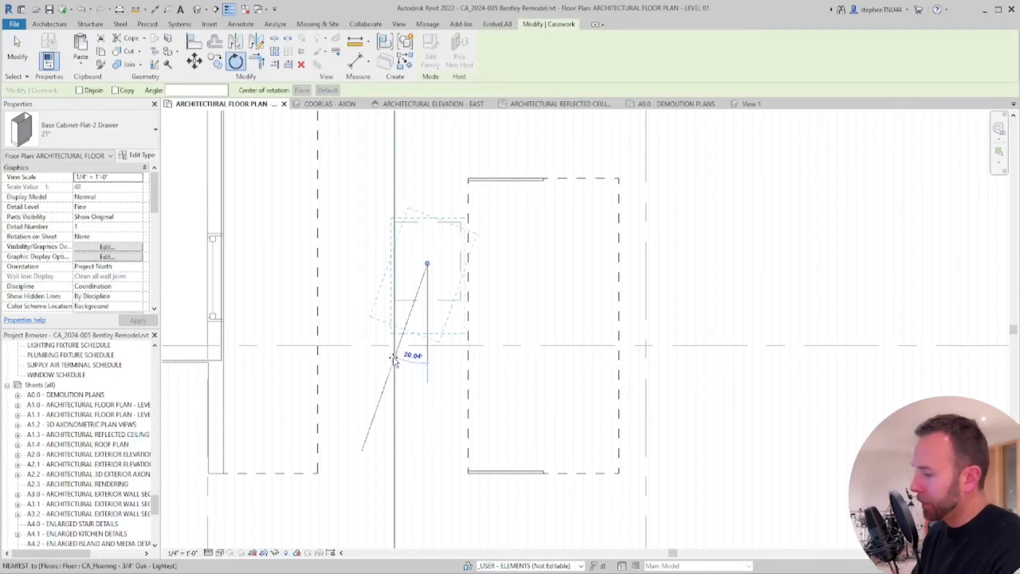
pyautogui.write('90')
pyautogui.press('Return')
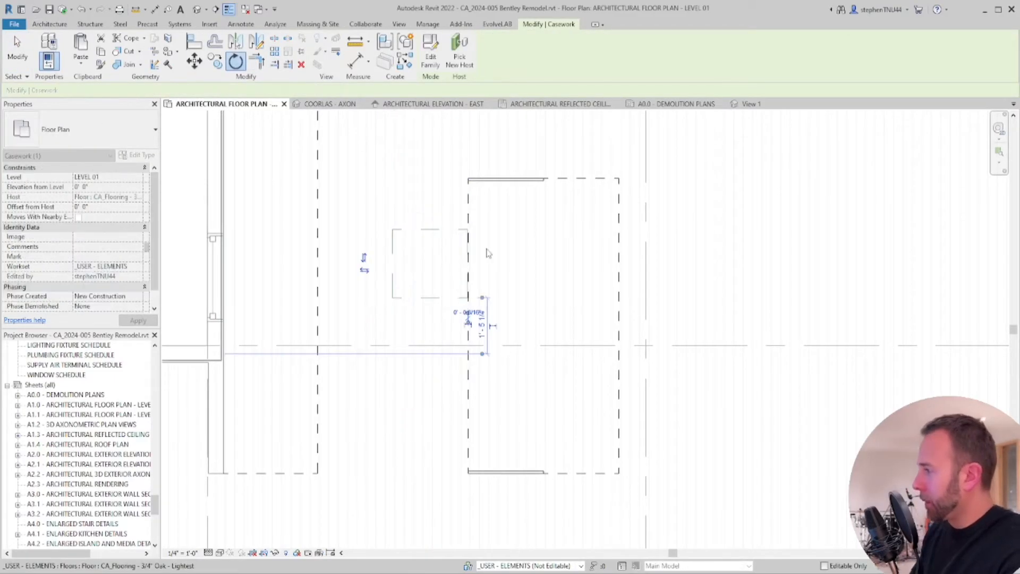
# Move the base cabinet into the island outline's lower-left corner, flush against the inner face of the lower filler panel
pyautogui.press('m')
pyautogui.press('v')
pyautogui.click(407, 278)
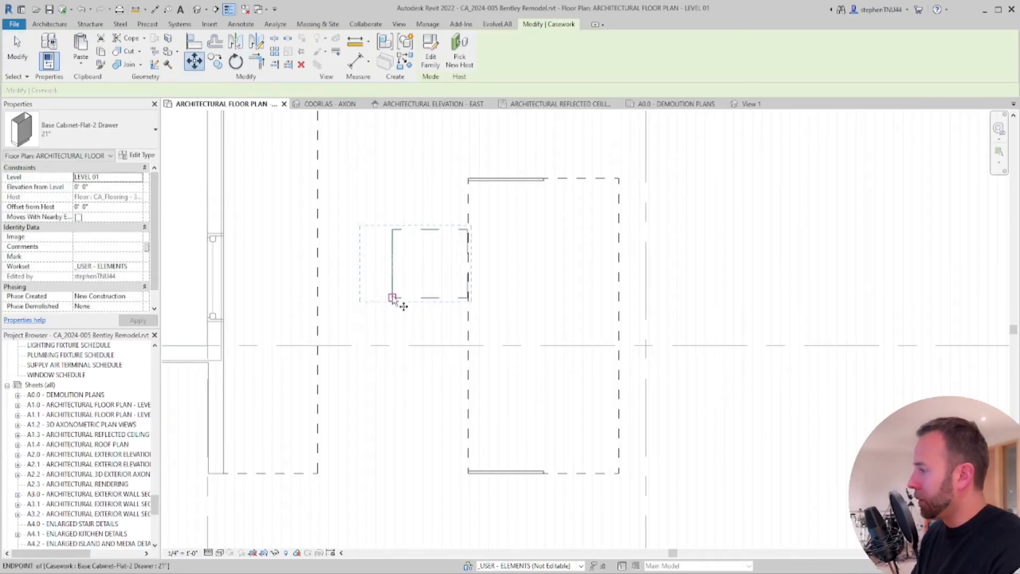
pyautogui.moveTo(490, 408); pyautogui.dragTo(528, 293, button='middle')
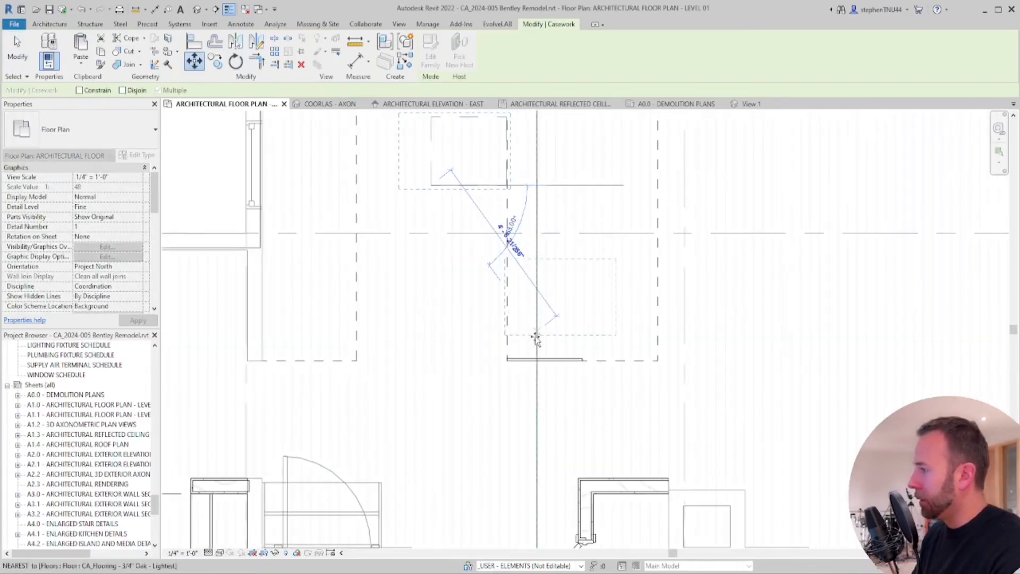
pyautogui.scroll(2, 536, 336)
pyautogui.click(478, 381)
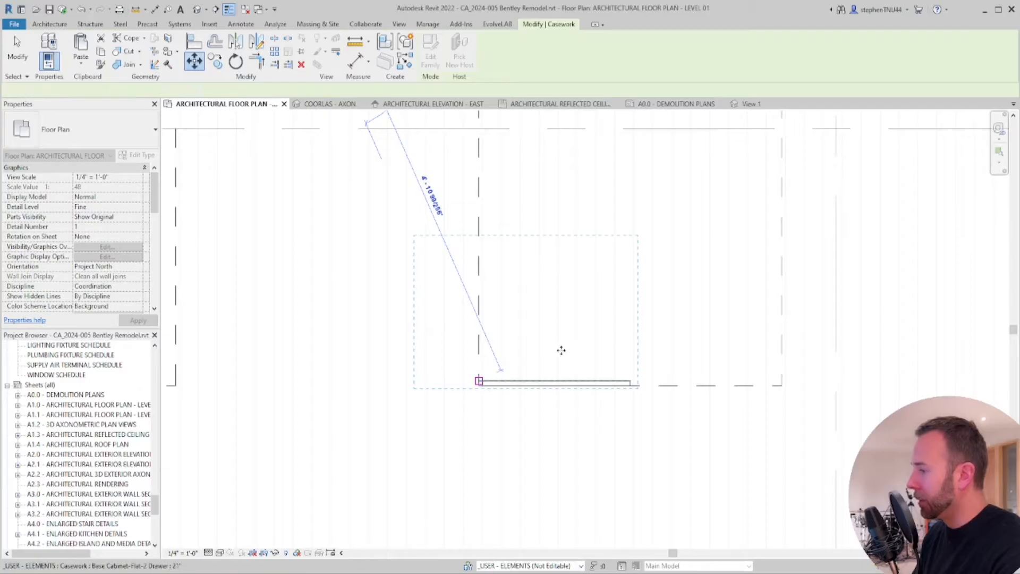
pyautogui.scroll(-5, 562, 353)
pyautogui.press('Escape')
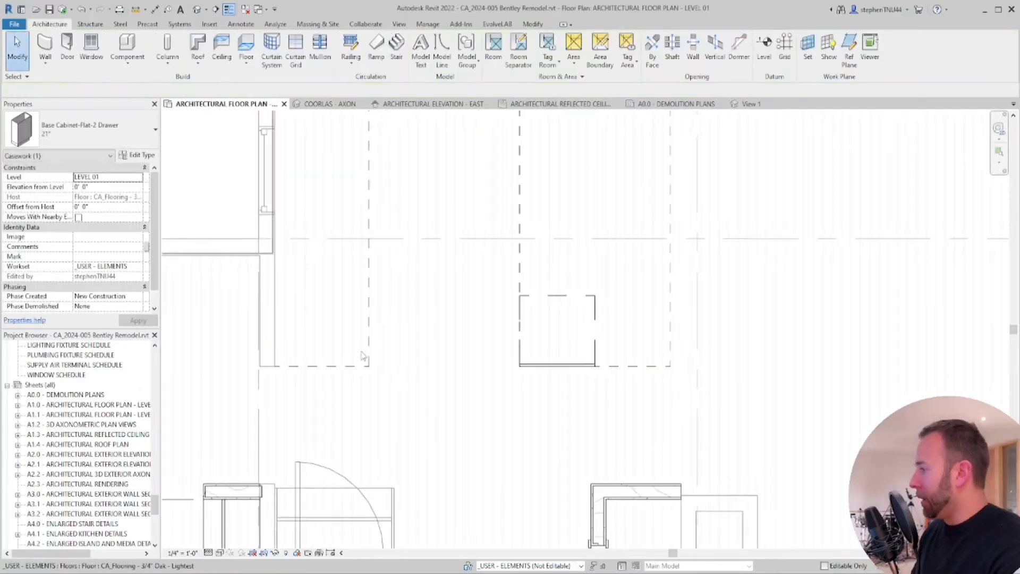
# Rename the island base cabinet's type from 21" to 21" (Wood Trim)
pyautogui.moveTo(430, 217); pyautogui.dragTo(435, 283, button='middle')
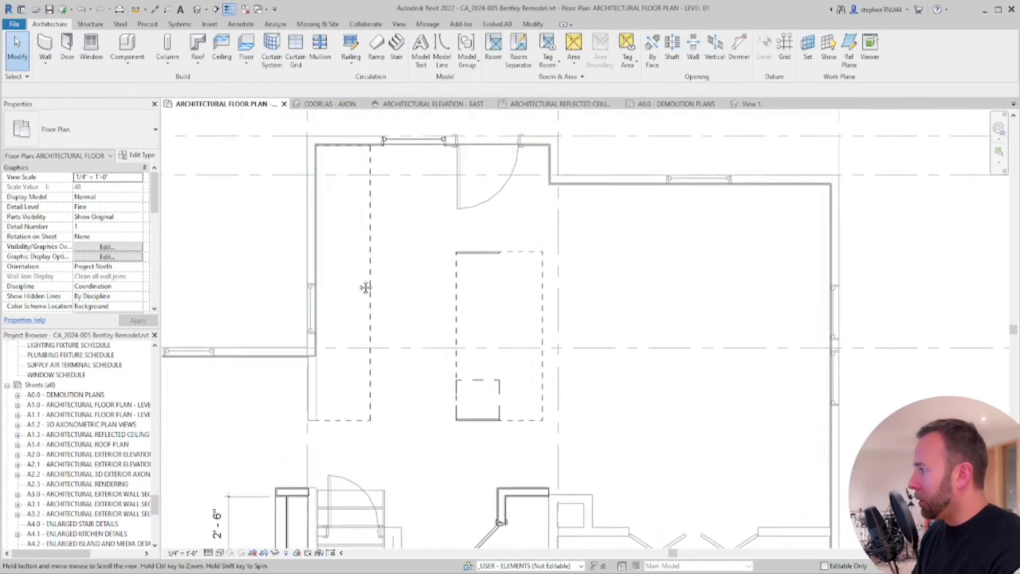
pyautogui.scroll(2, 484, 320)
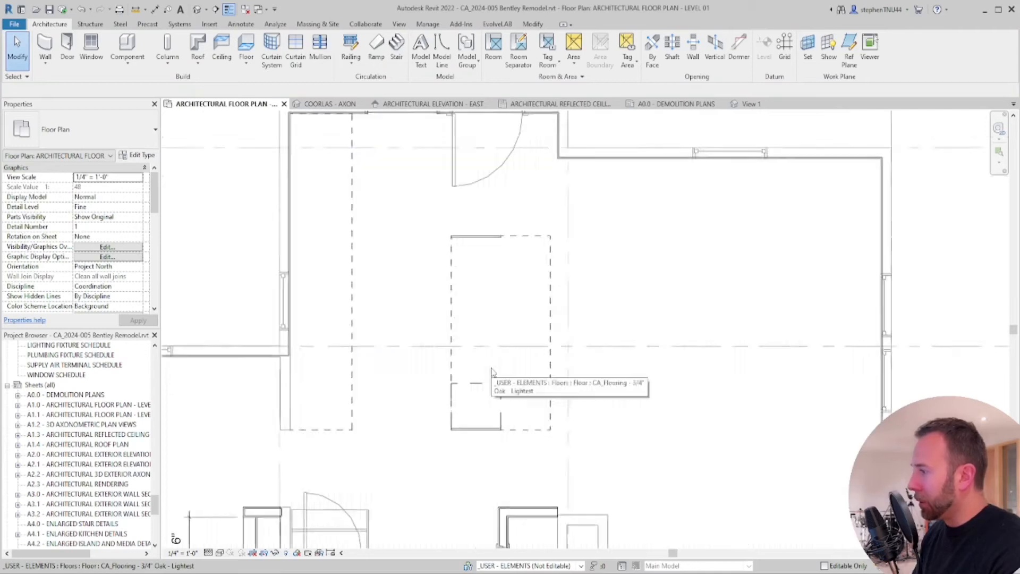
pyautogui.click(455, 351)
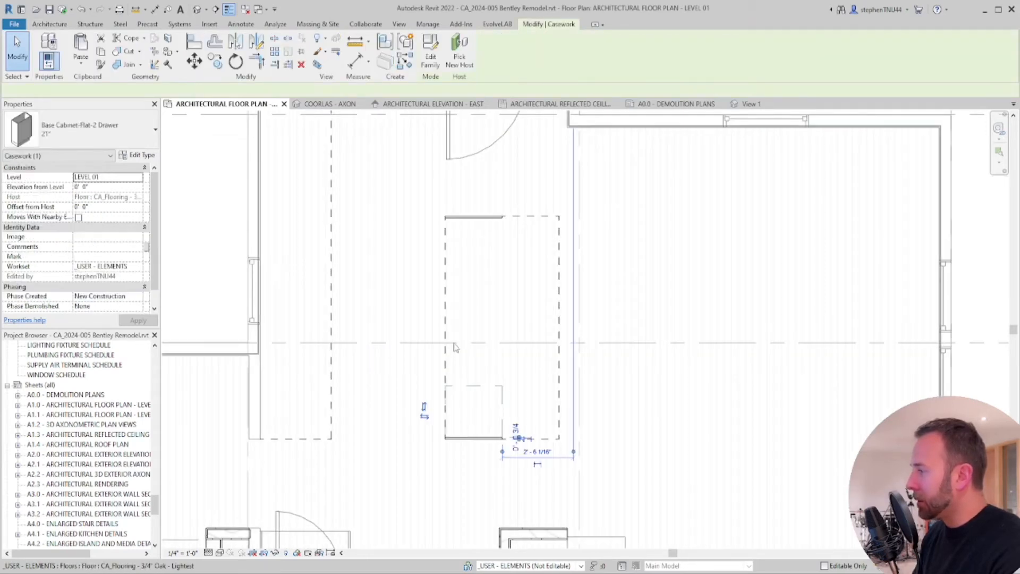
pyautogui.scroll(1, 453, 345)
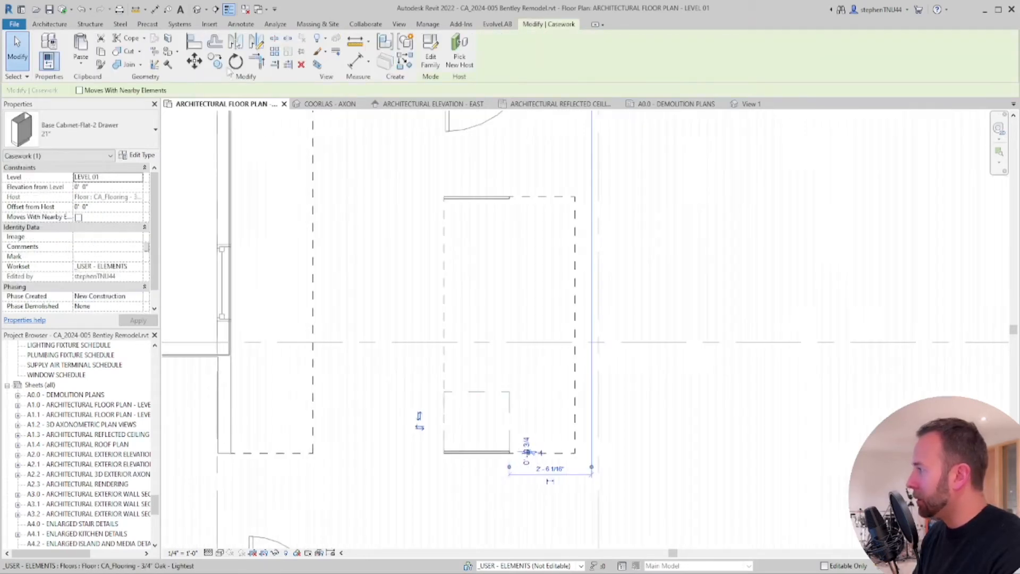
pyautogui.click(138, 156)
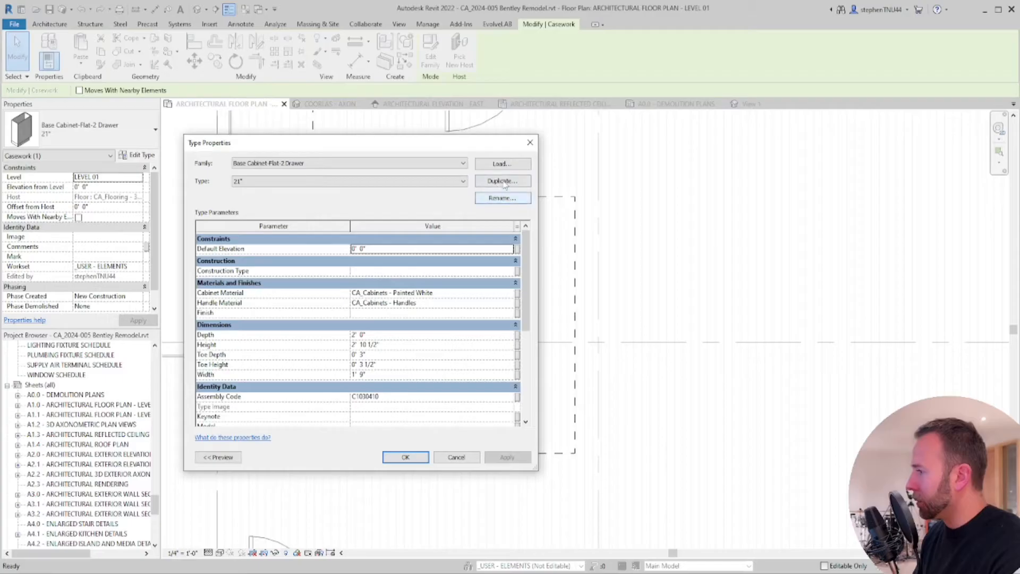
pyautogui.click(502, 197)
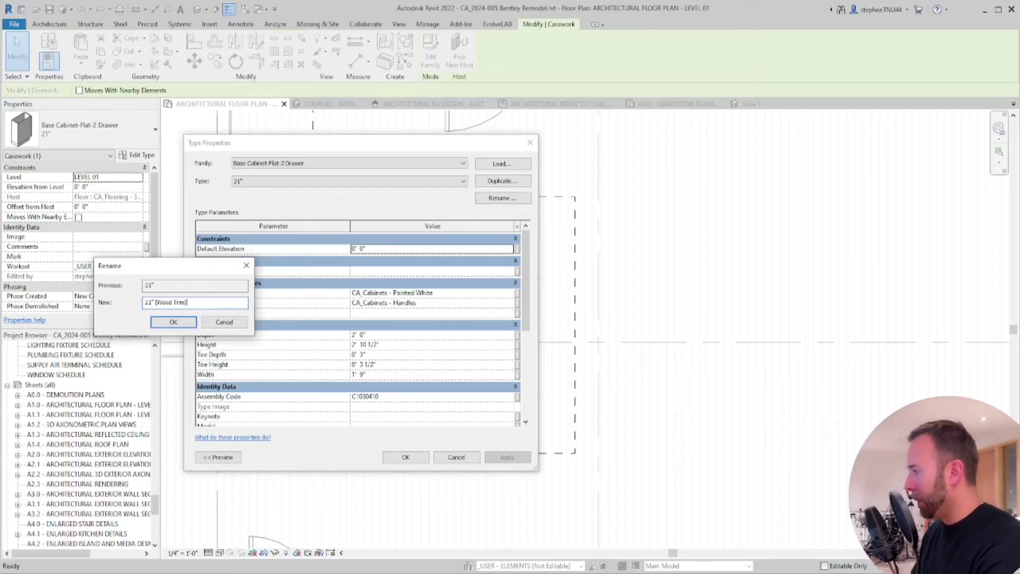
pyautogui.click(166, 323)
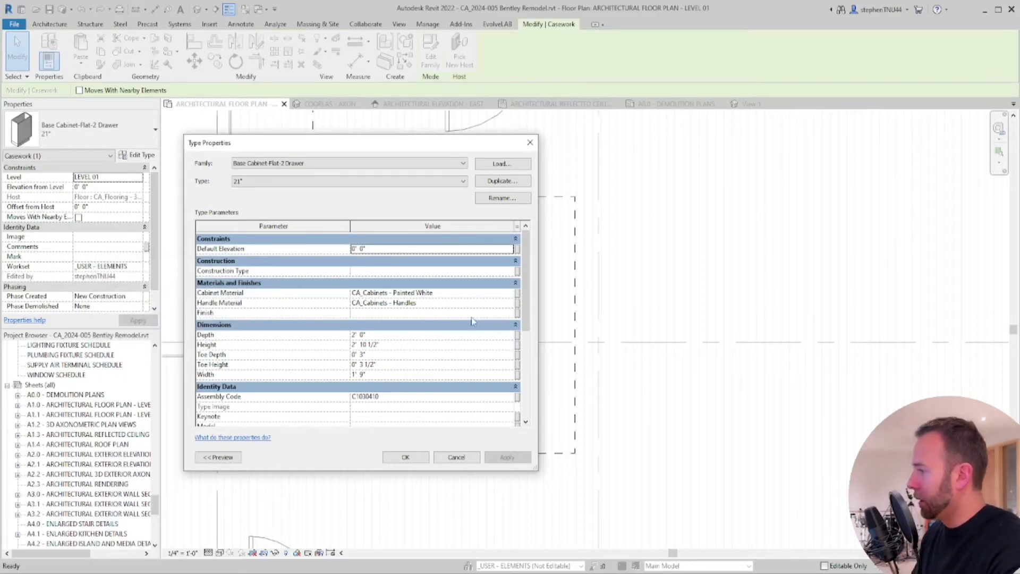
# Set the 21" (Wood Trim) type's cabinet material to CA_Window Trim(Dark) and accept the type properties
pyautogui.click(509, 294)
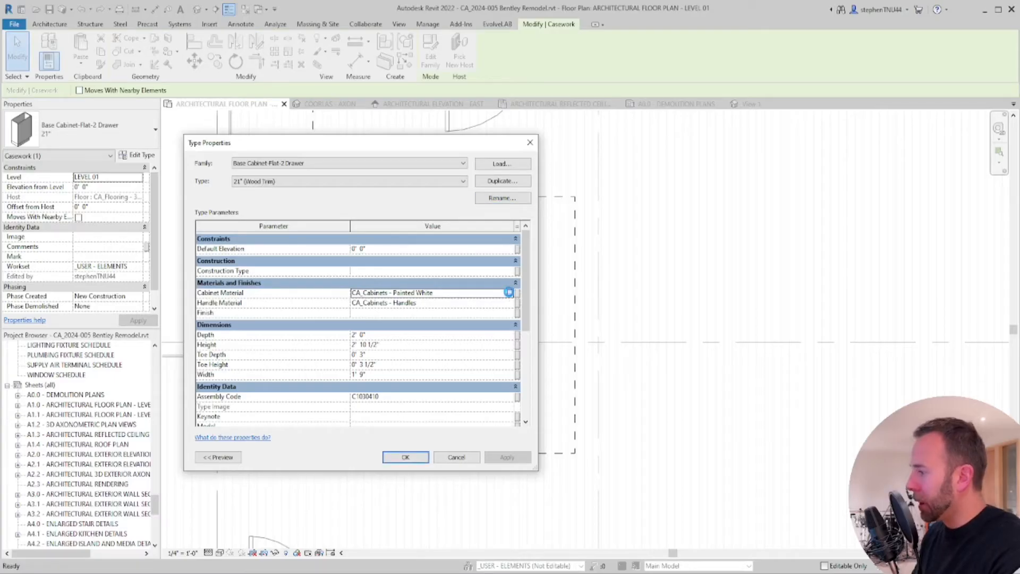
pyautogui.click(509, 292)
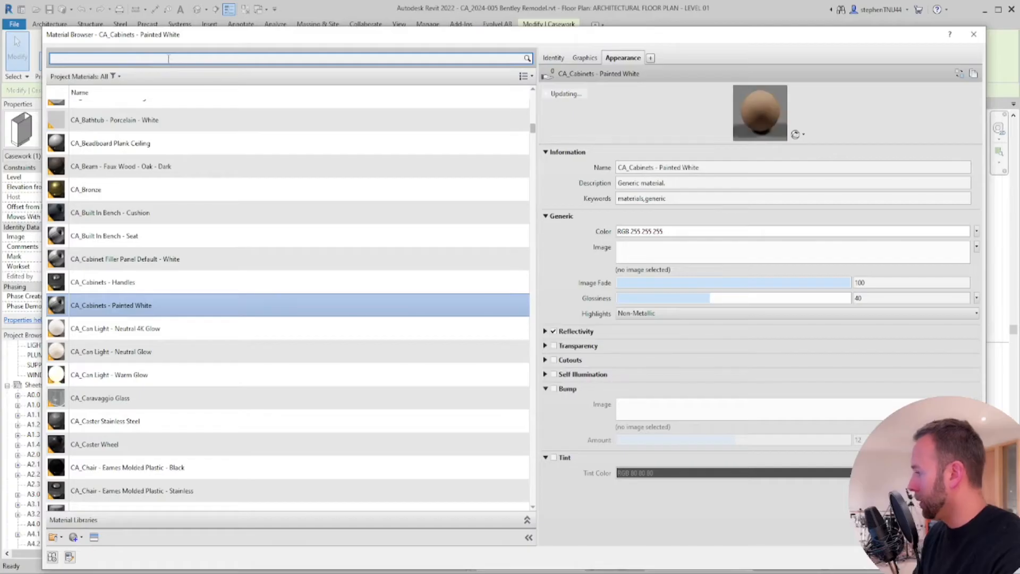
pyautogui.write('trim')
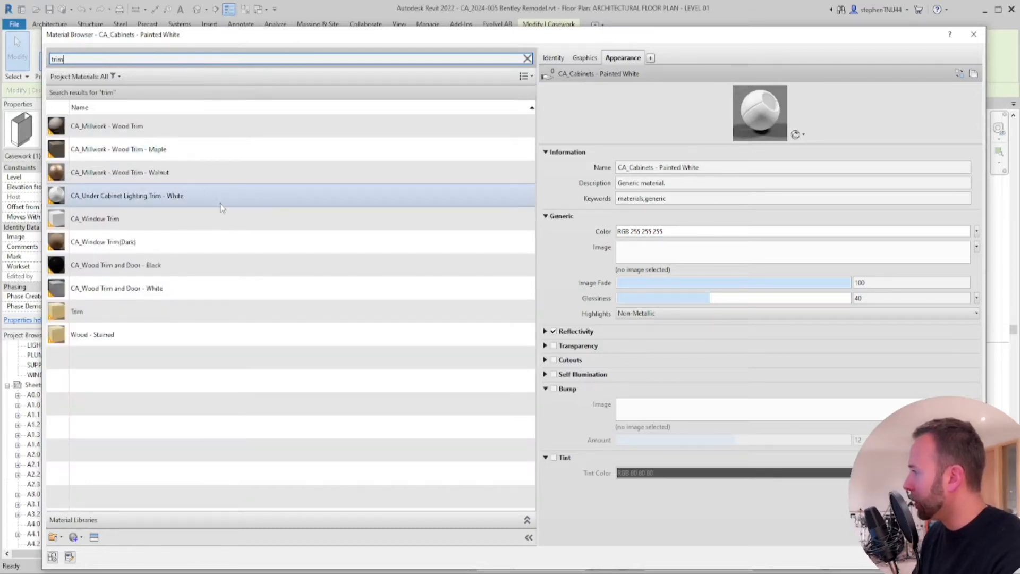
pyautogui.click(134, 246)
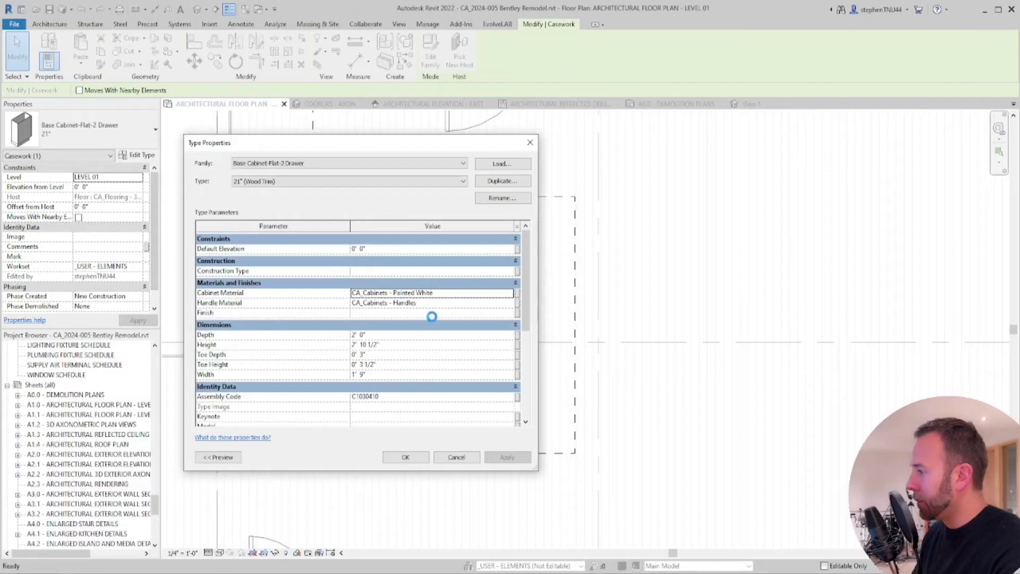
pyautogui.click(420, 457)
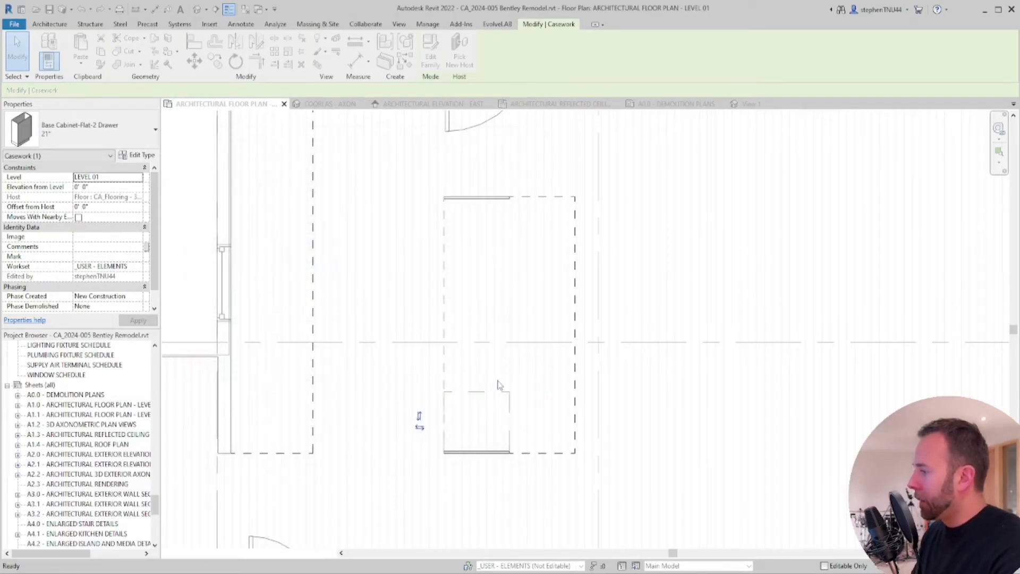
pyautogui.scroll(1, 497, 419)
pyautogui.press('Escape')
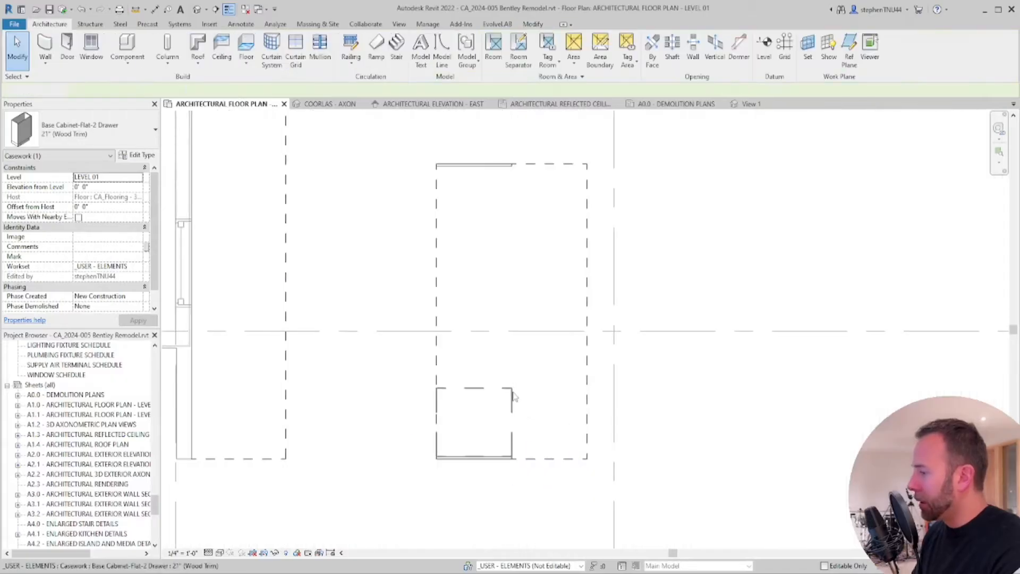
# Copy the 21" (Wood Trim) base cabinet three times end to end up the island outline's left half
pyautogui.click(513, 395)
pyautogui.press('c')
pyautogui.press('o')
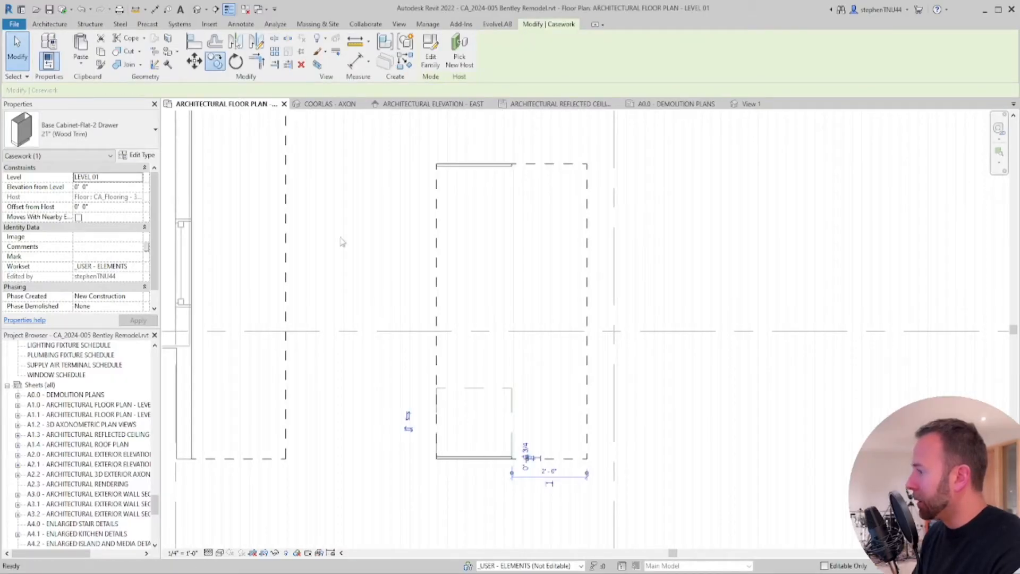
pyautogui.scroll(1, 485, 448)
pyautogui.click(490, 466)
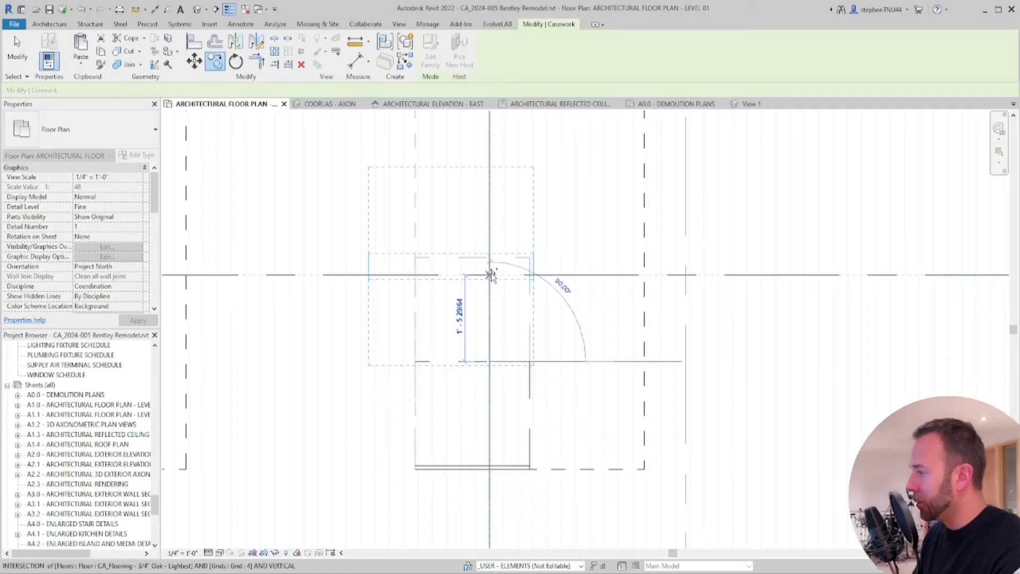
pyautogui.click(489, 257)
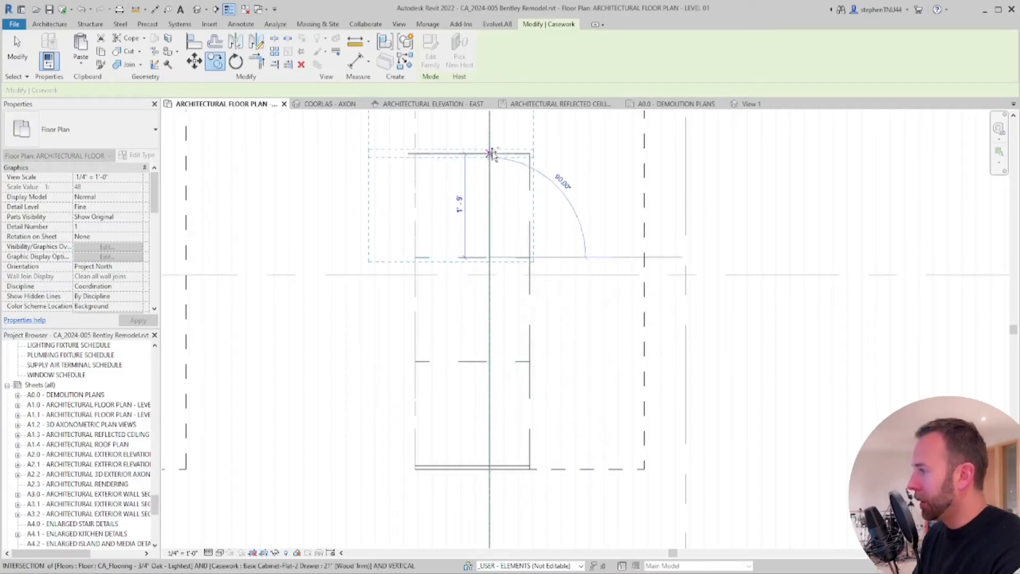
pyautogui.moveTo(494, 187); pyautogui.dragTo(514, 348, button='middle')
pyautogui.press('Escape')
pyautogui.press('Escape')
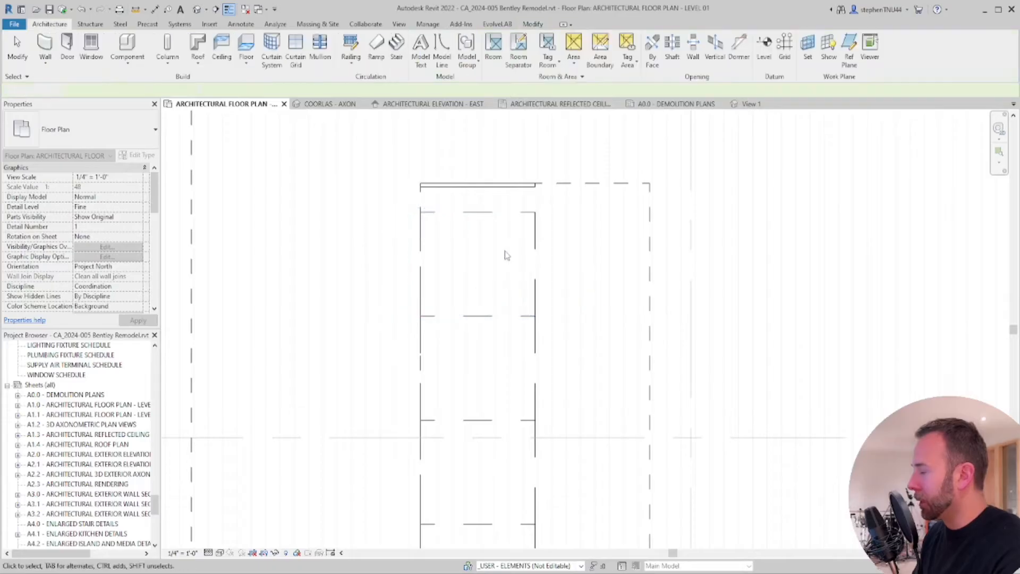
# Move the island's upper filler panel down flush against the end of the uppermost base cabinet
pyautogui.scroll(-2, 506, 256)
pyautogui.scroll(2, 520, 231)
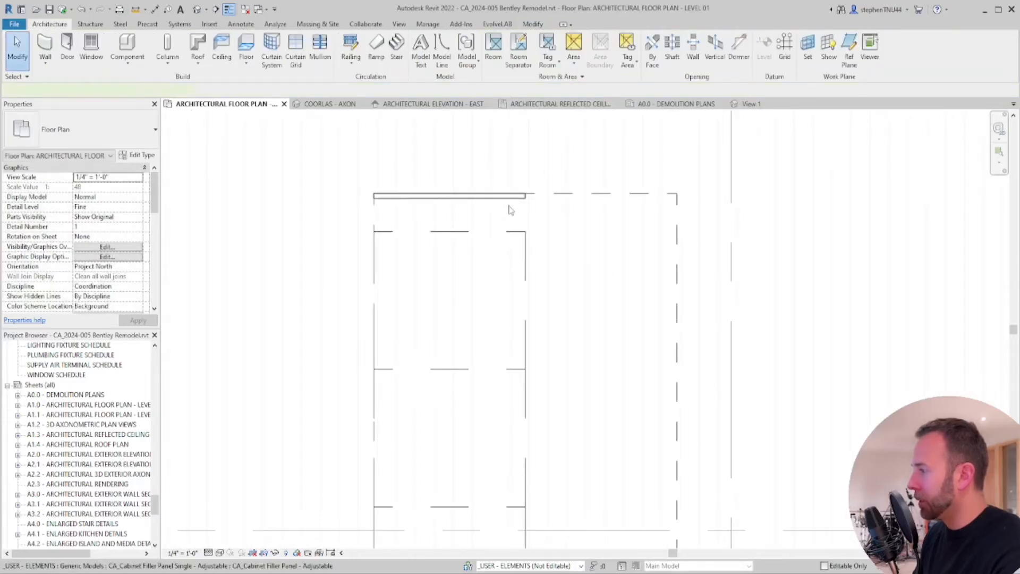
pyautogui.click(509, 210)
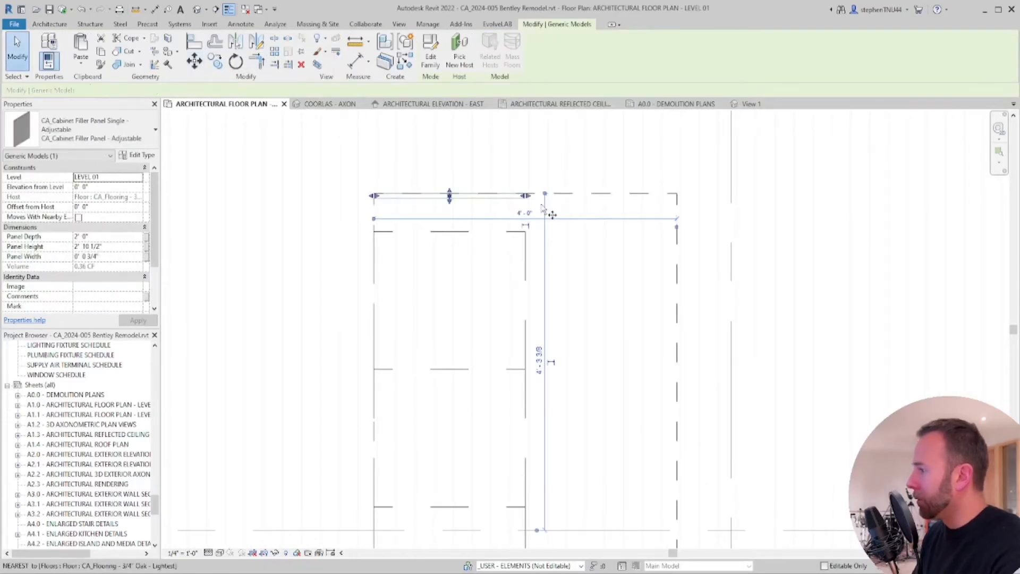
pyautogui.press('m')
pyautogui.press('v')
pyautogui.click(500, 198)
pyautogui.click(499, 231)
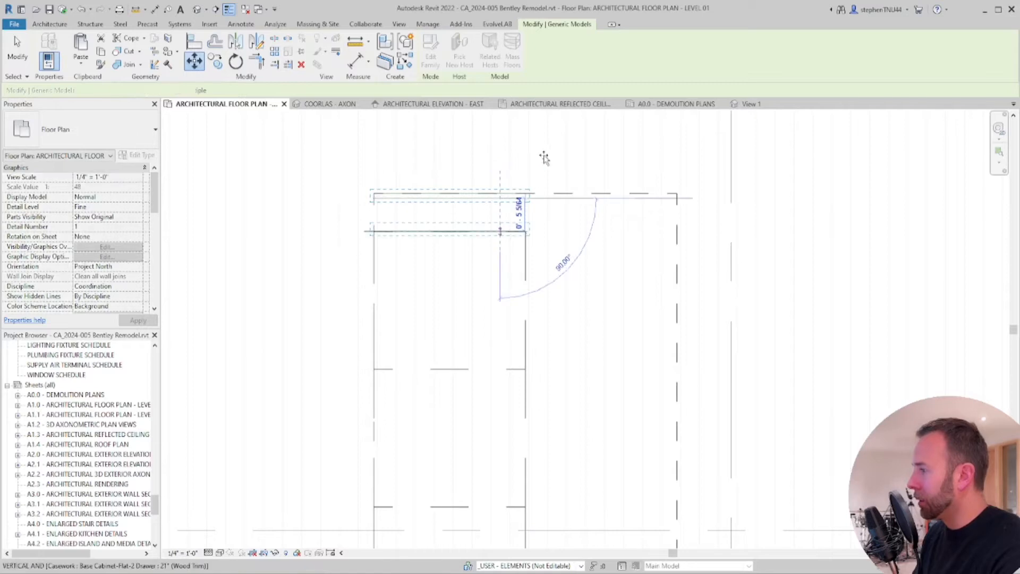
pyautogui.scroll(-4, 544, 158)
pyautogui.press('Escape')
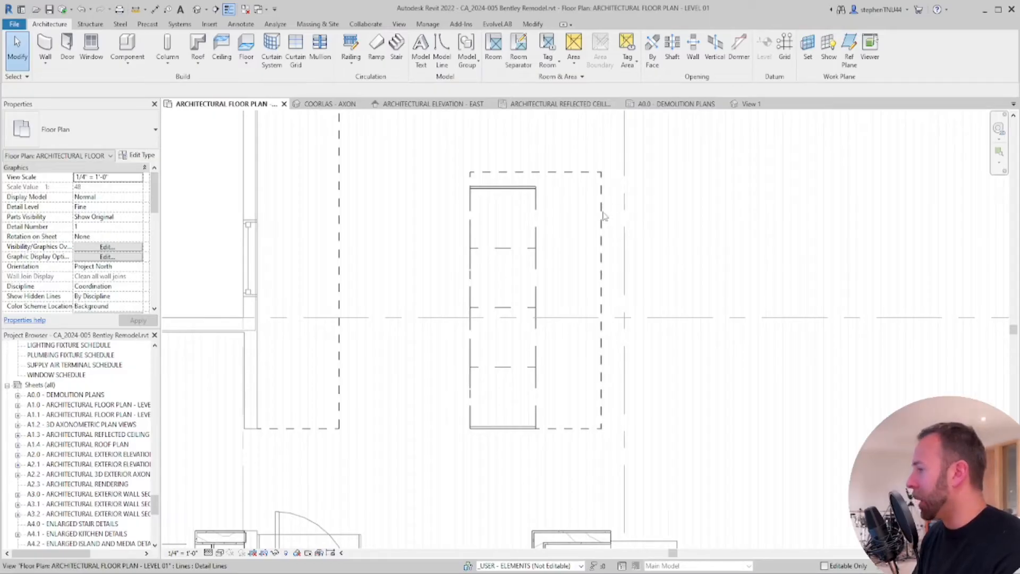
# Align the island outline's upper dashed line with the outer face of the upper filler panel
pyautogui.scroll(1, 535, 178)
pyautogui.scroll(1, 535, 178)
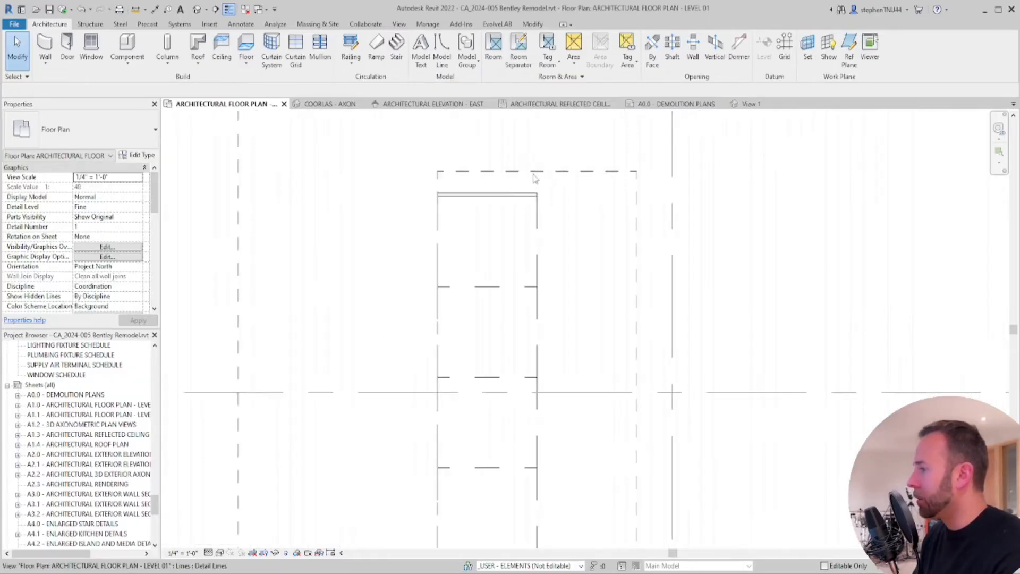
pyautogui.click(534, 172)
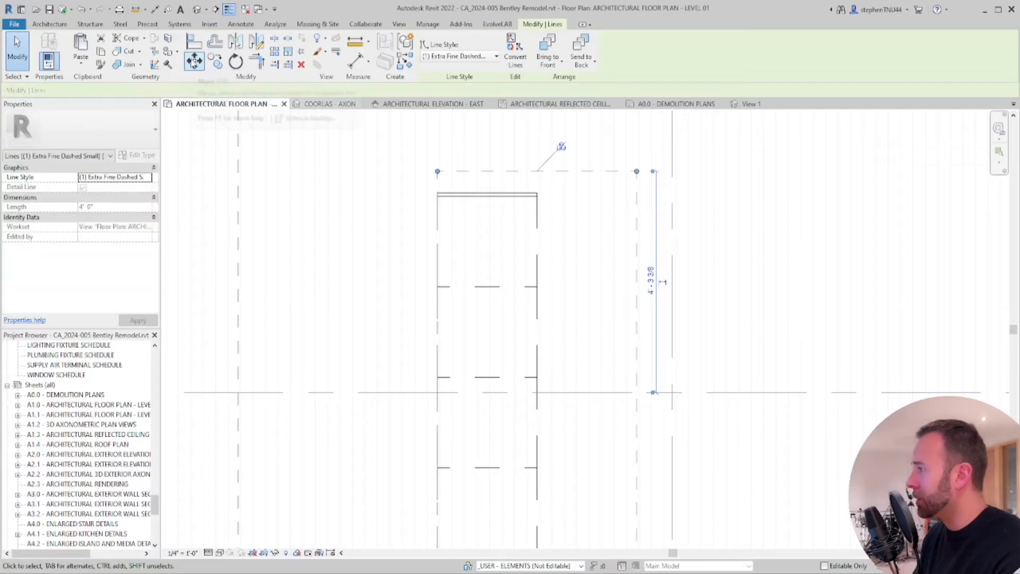
pyautogui.click(194, 46)
pyautogui.click(496, 195)
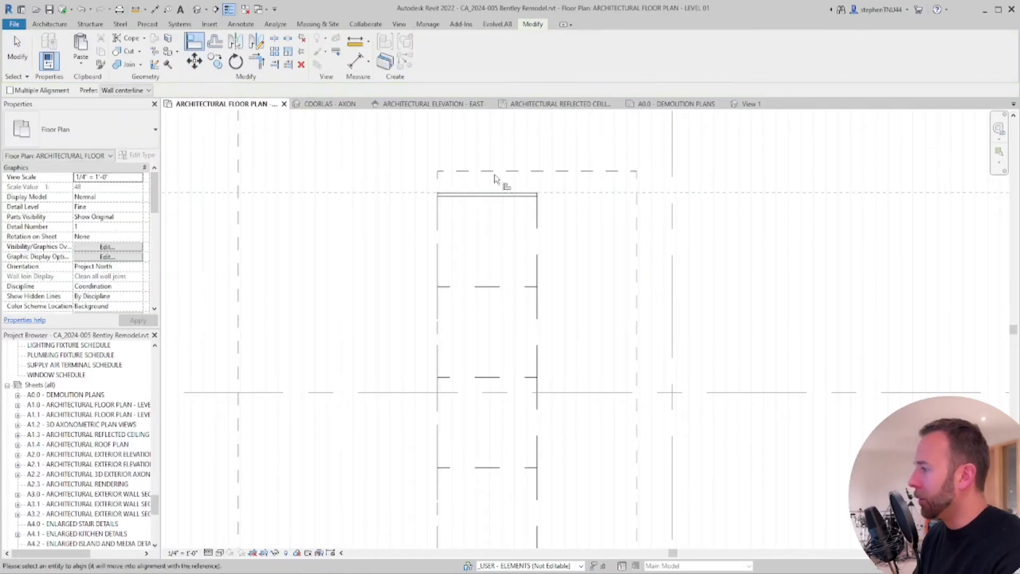
pyautogui.click(498, 171)
pyautogui.scroll(-2, 507, 159)
pyautogui.press('Escape')
pyautogui.press('Escape')
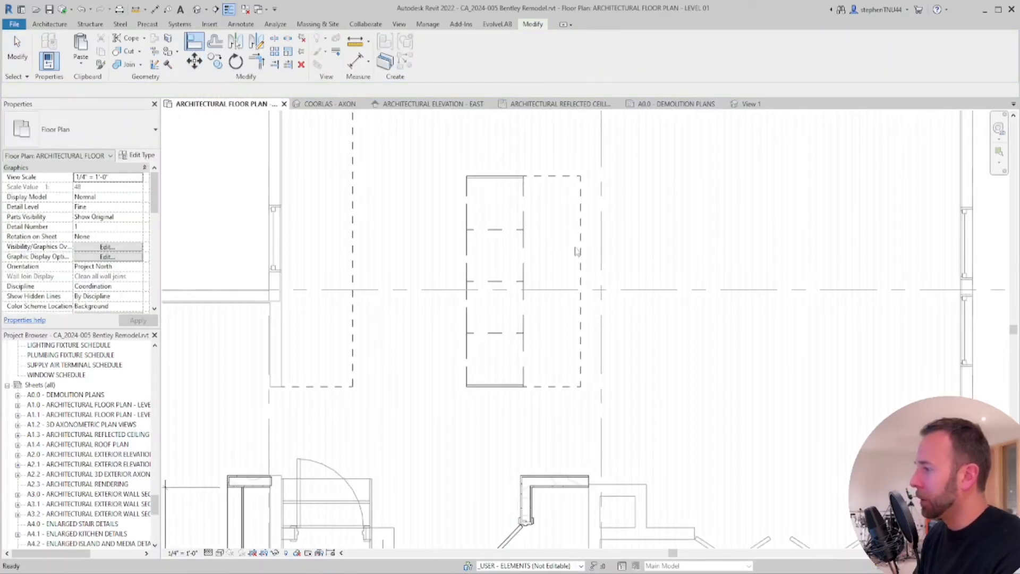
# Copy the upper filler panel into the open right half of the island outline
pyautogui.moveTo(578, 251); pyautogui.dragTo(569, 234, button='middle')
pyautogui.scroll(3, 497, 188)
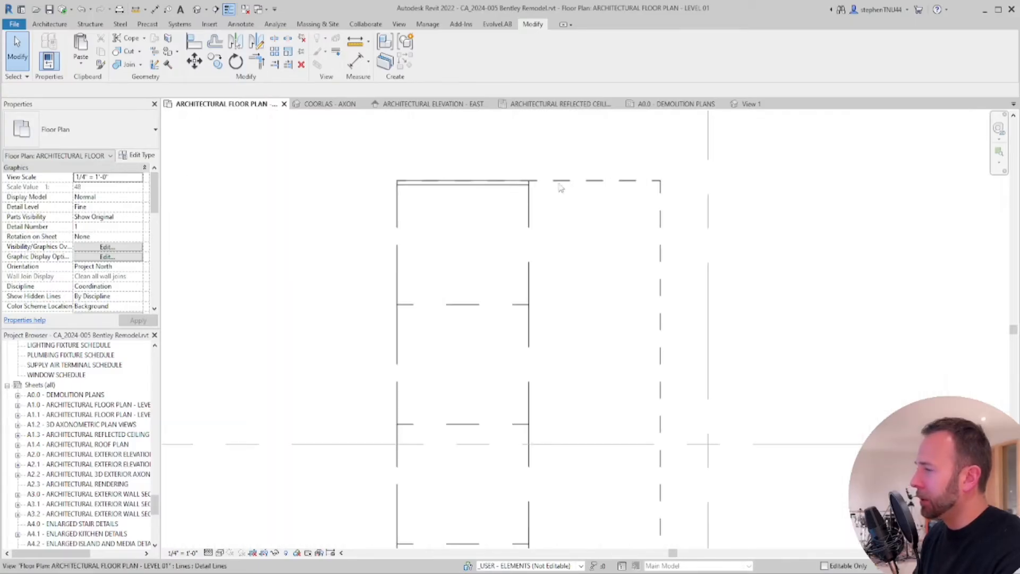
pyautogui.scroll(2, 505, 189)
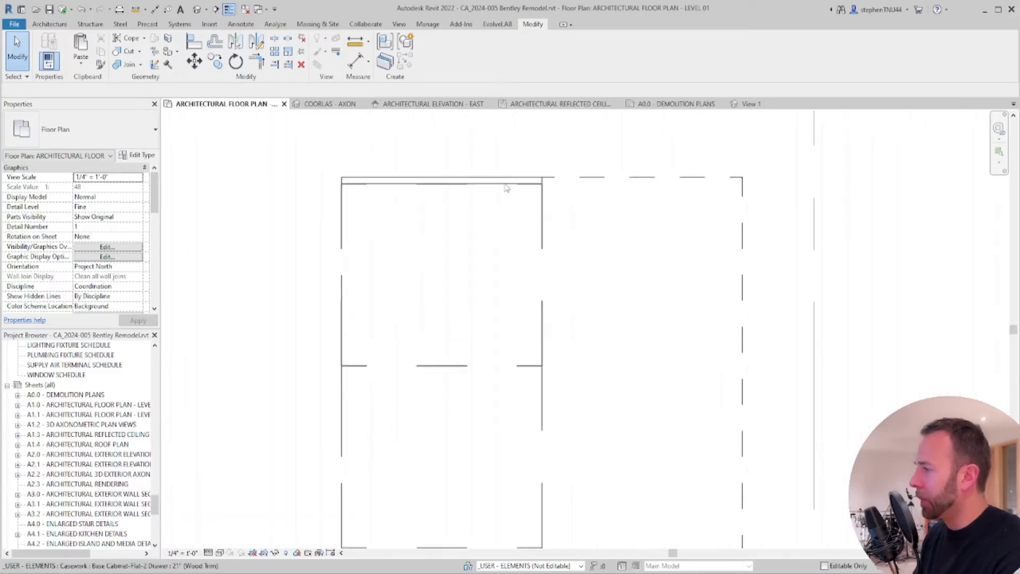
pyautogui.click(544, 190)
pyautogui.scroll(-2, 526, 194)
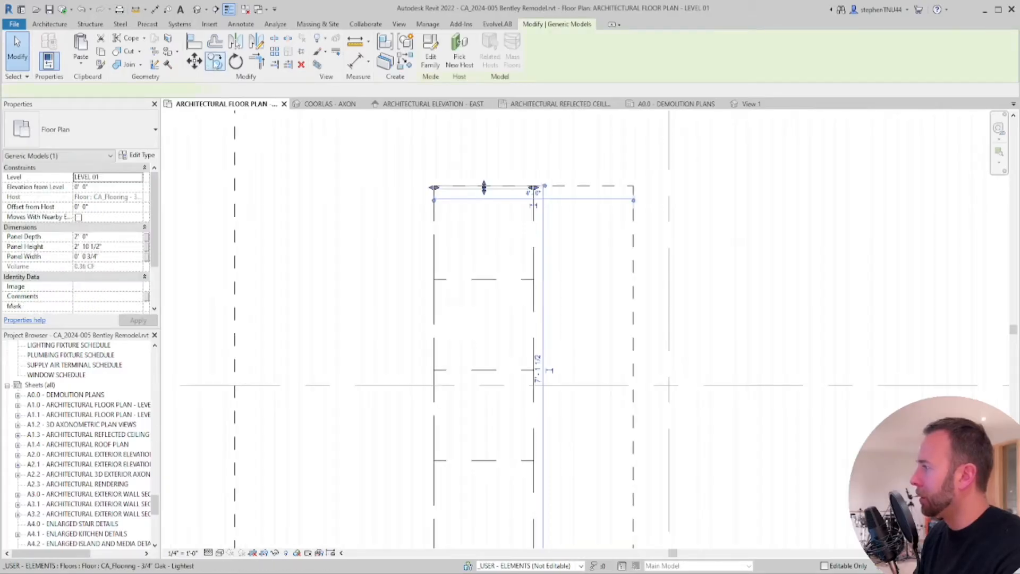
pyautogui.click(215, 62)
pyautogui.click(483, 186)
pyautogui.click(576, 244)
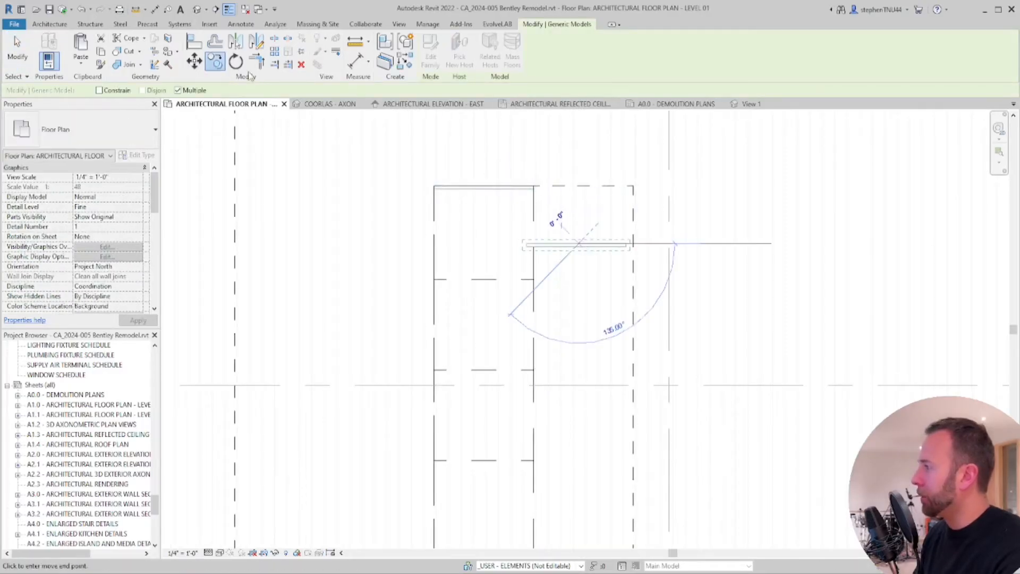
# Rotate the copied filler panel by 90 degrees
pyautogui.press('r')
pyautogui.press('o')
pyautogui.click(751, 228)
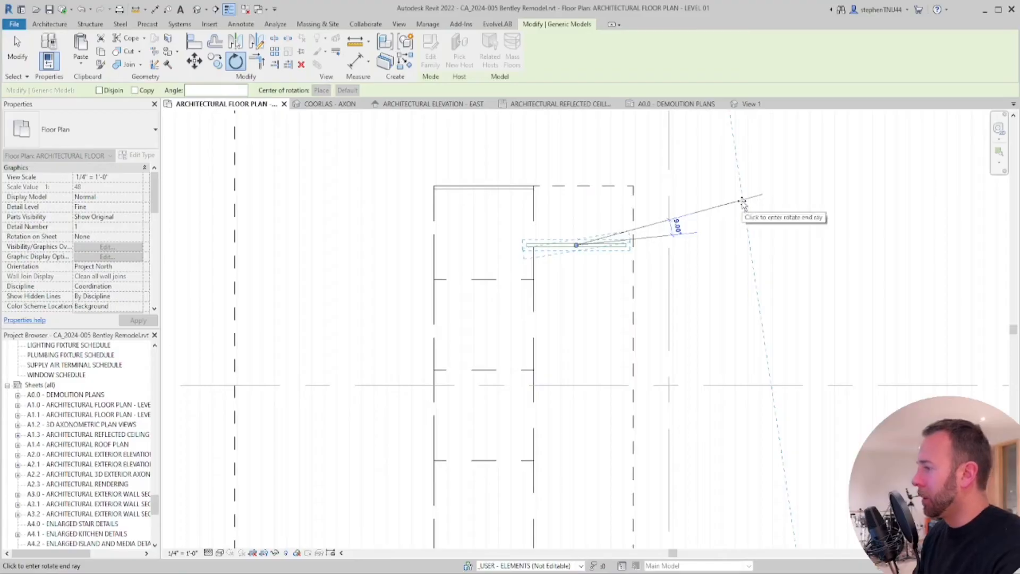
pyautogui.write('90')
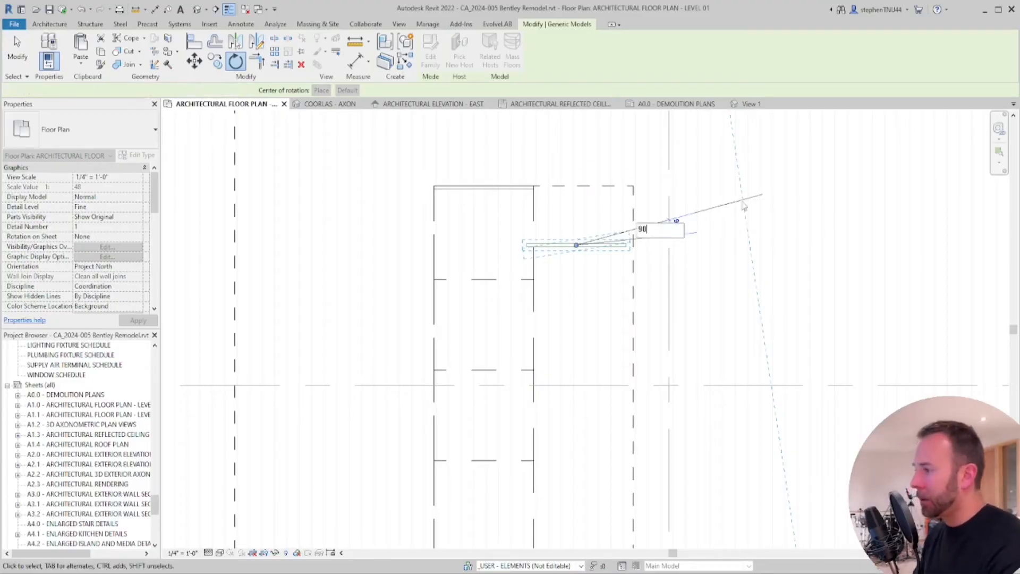
pyautogui.press('Return')
# Try to align the rotated filler panel's long face with the right edge of the base cabinets, and undo the alignment
pyautogui.click(194, 42)
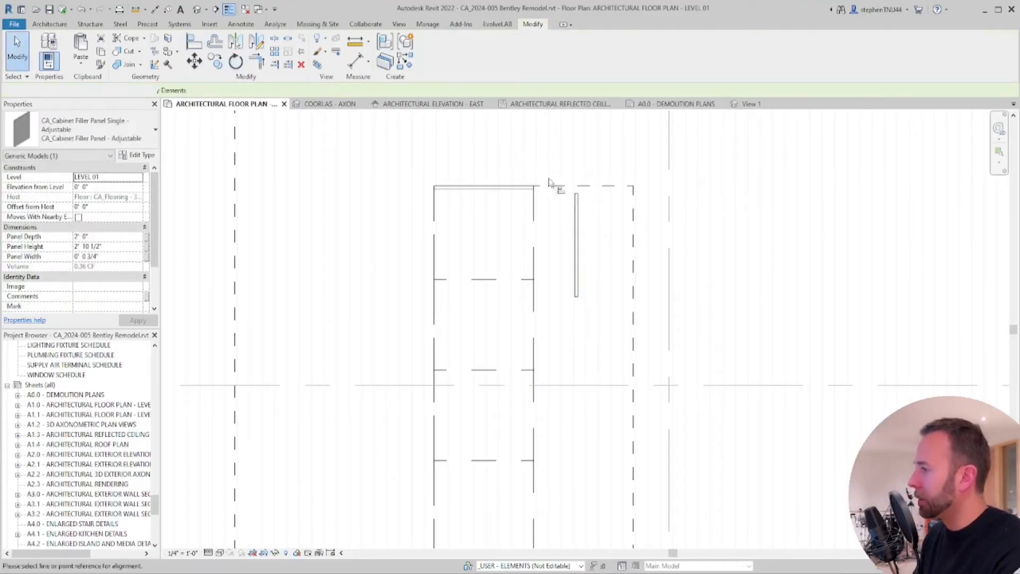
pyautogui.scroll(3, 556, 207)
pyautogui.click(506, 229)
pyautogui.click(576, 223)
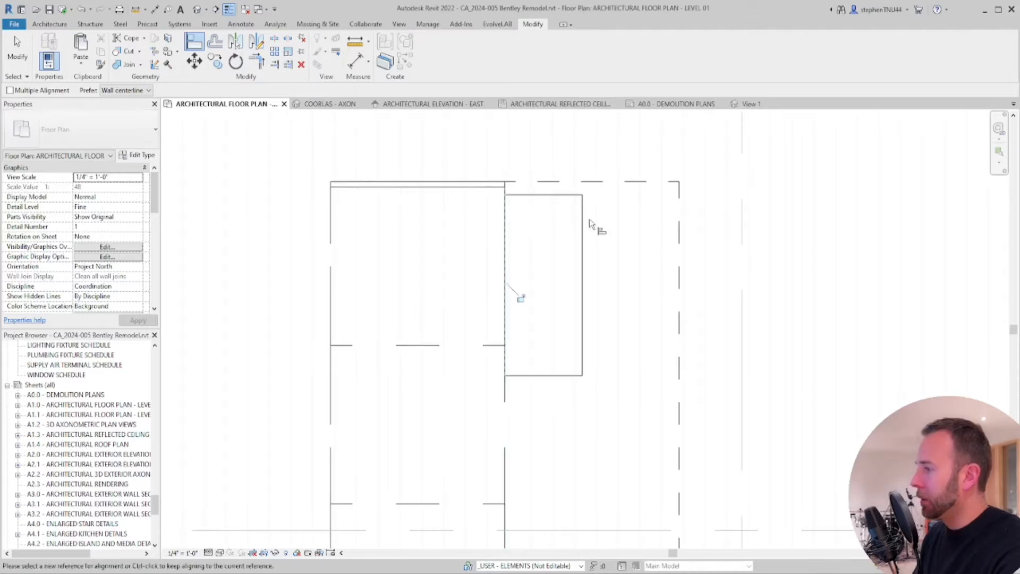
pyautogui.press('Escape')
pyautogui.press('Escape')
pyautogui.hotkey('ctrl', 'z')
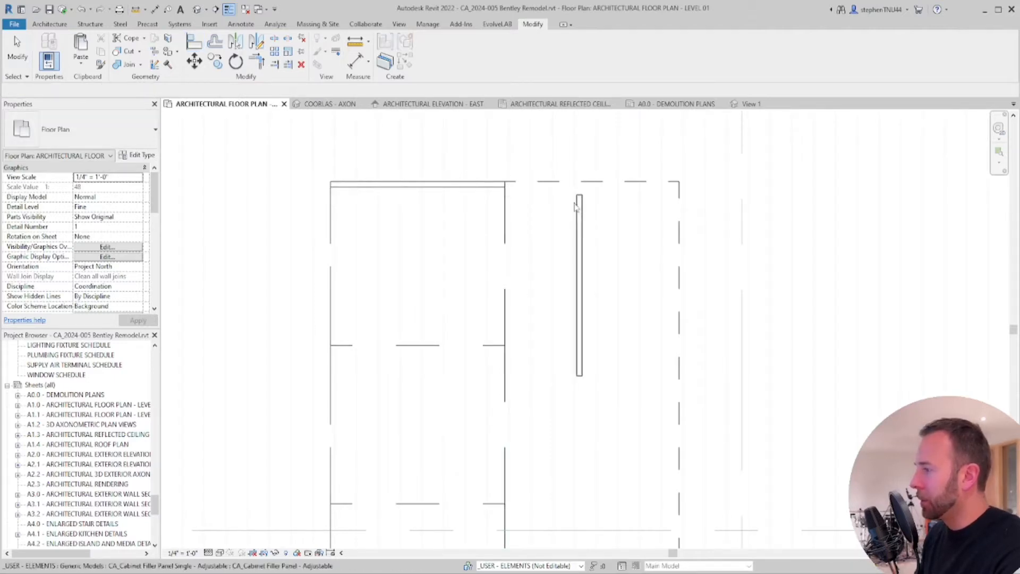
# Move the rotated filler panel by its upper left endpoint to the outer right corner of the island's upper end panel
pyautogui.click(578, 198)
pyautogui.click(577, 195)
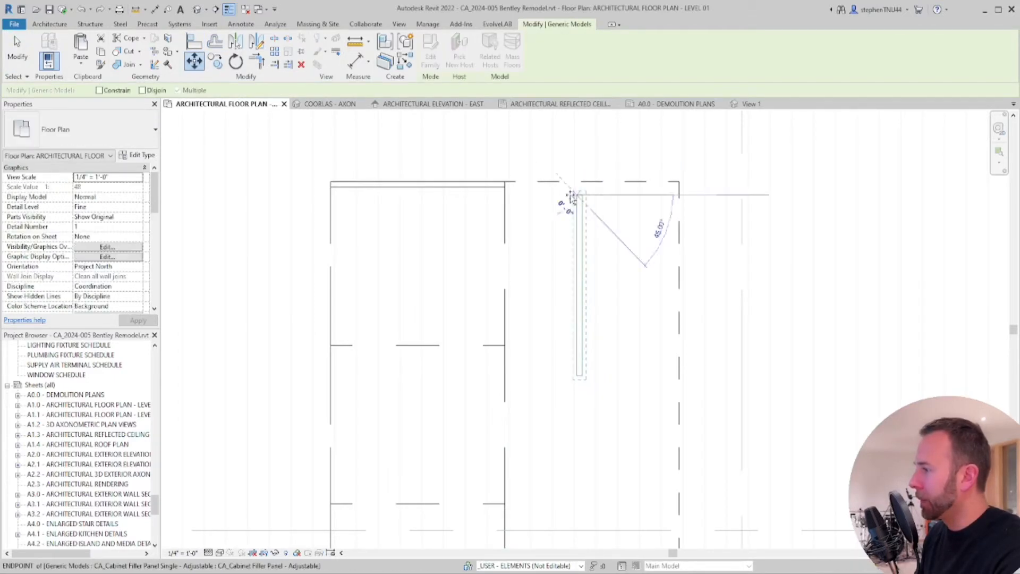
pyautogui.click(506, 181)
pyautogui.scroll(-2, 525, 174)
pyautogui.press('Escape')
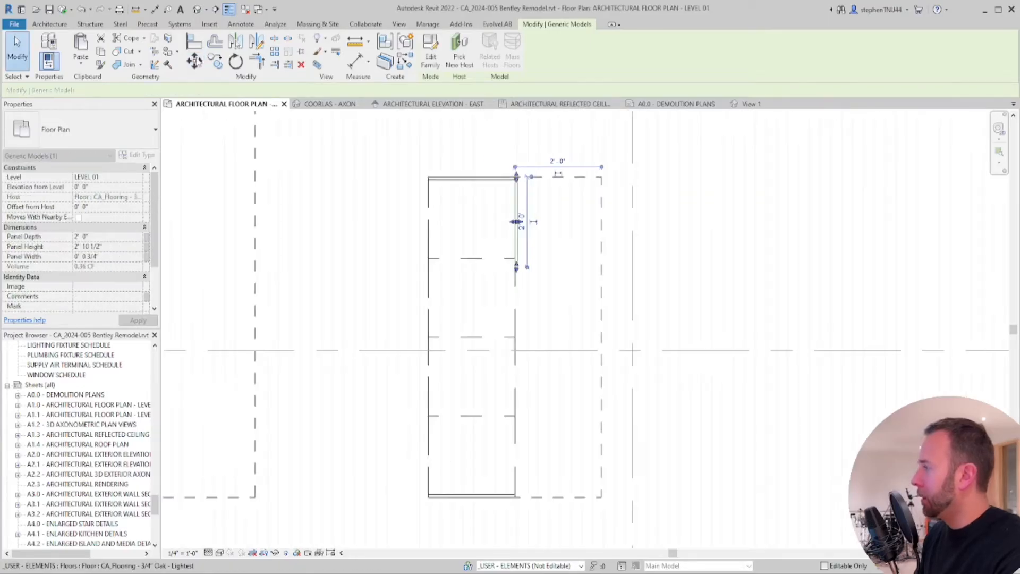
# Align the back filler panel's lower end with the outer face of the lower end panel so it spans the island's full length
pyautogui.press('a')
pyautogui.press('l')
pyautogui.scroll(2, 508, 502)
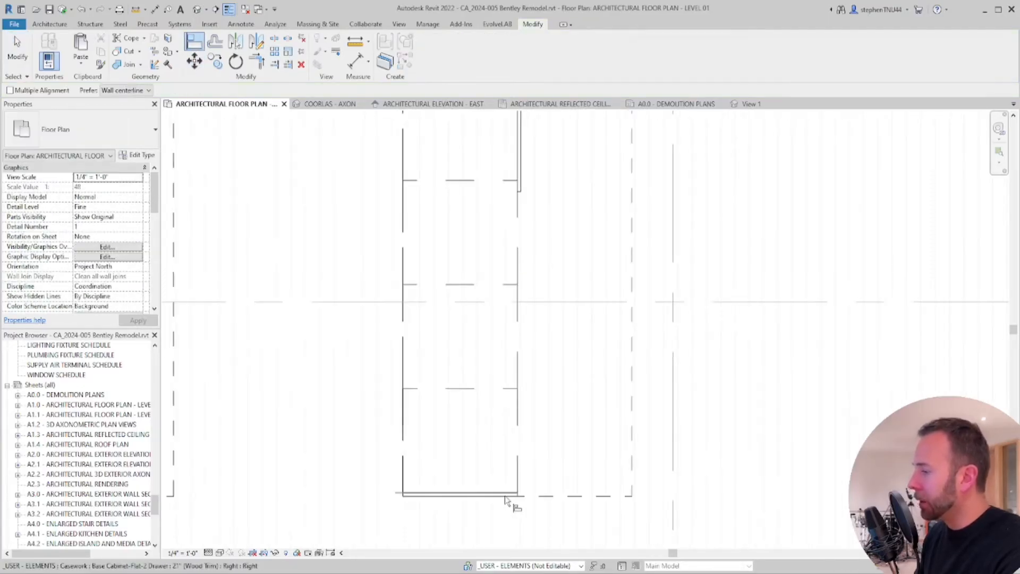
pyautogui.click(509, 498)
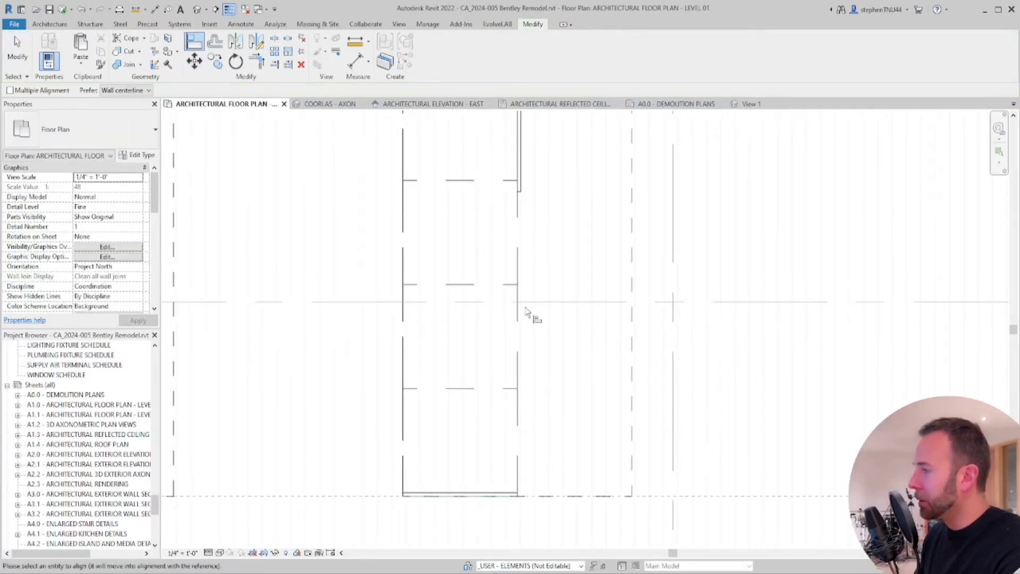
pyautogui.click(521, 196)
pyautogui.scroll(-2, 572, 282)
pyautogui.press('Escape')
pyautogui.press('Escape')
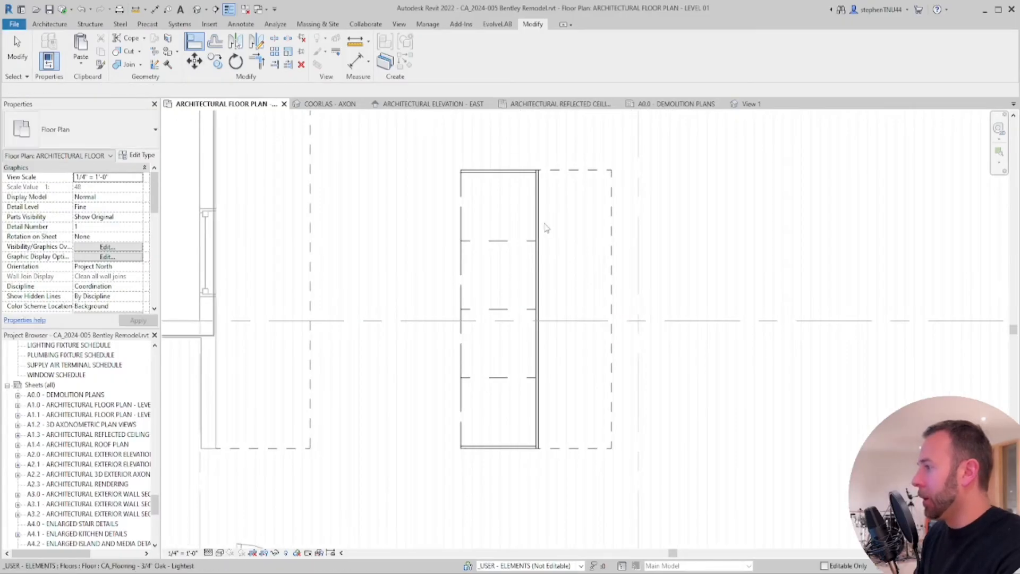
# Review the island's cabinets, panels and remaining dashed outline in relation to the surrounding kitchen plan
pyautogui.scroll(-1, 546, 228)
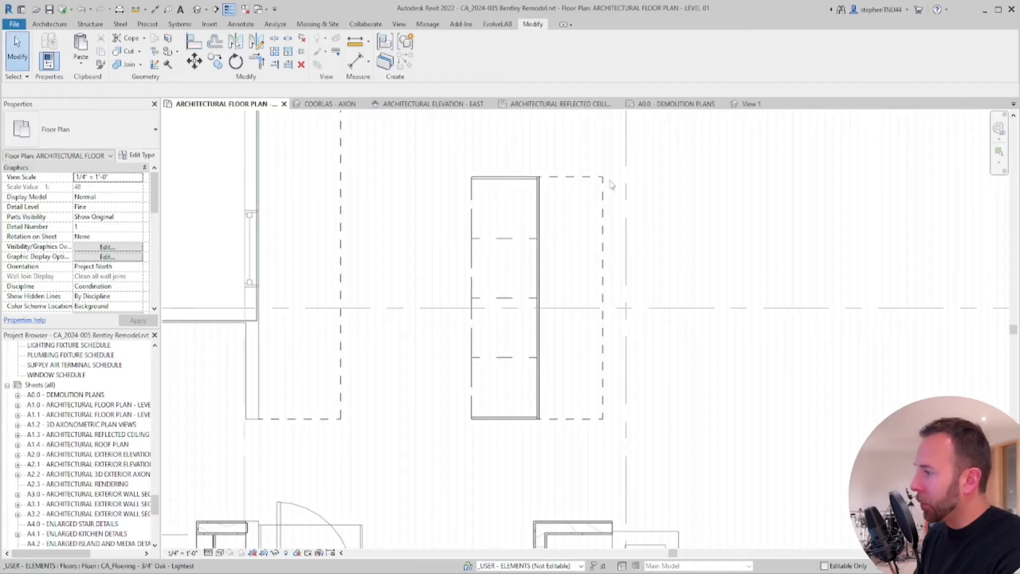
pyautogui.scroll(3, 542, 182)
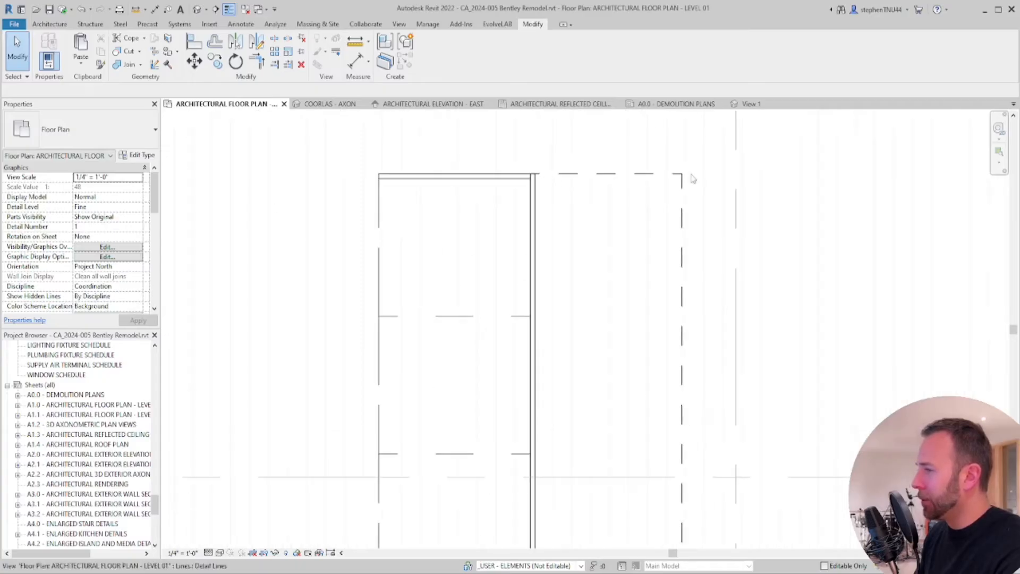
pyautogui.scroll(-2, 552, 184)
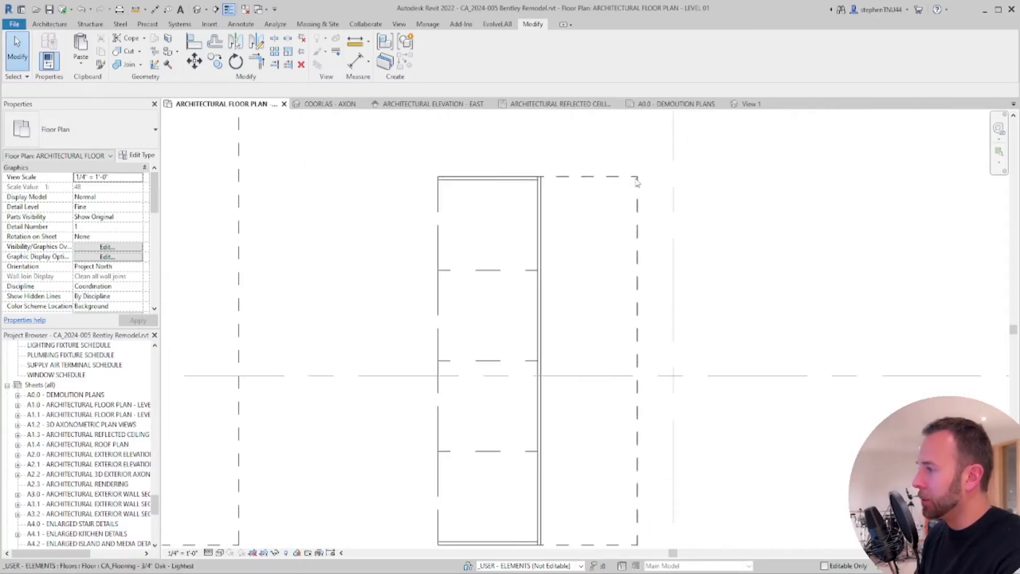
pyautogui.scroll(-1, 635, 186)
pyautogui.scroll(-1, 619, 392)
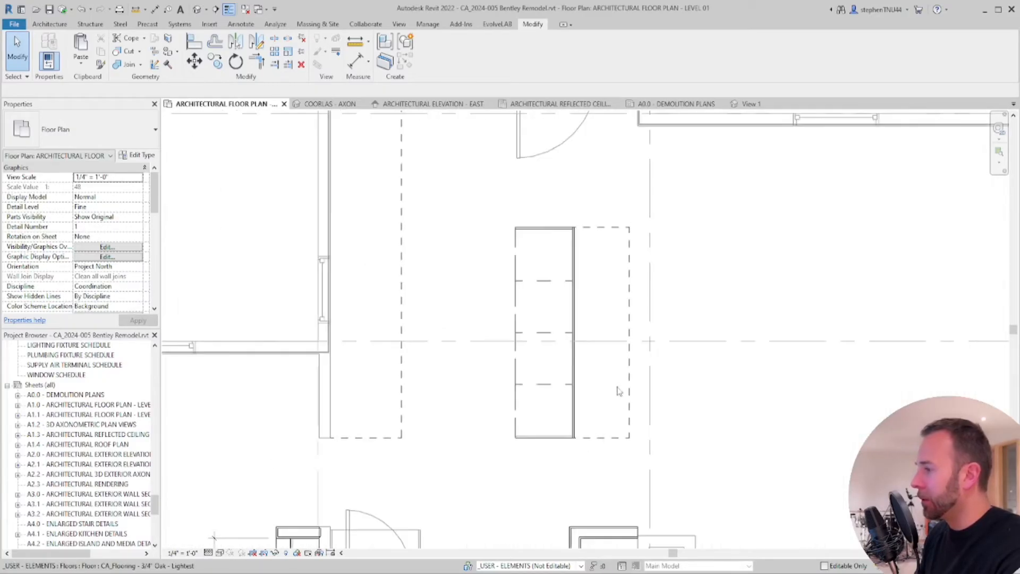
pyautogui.scroll(-1, 528, 288)
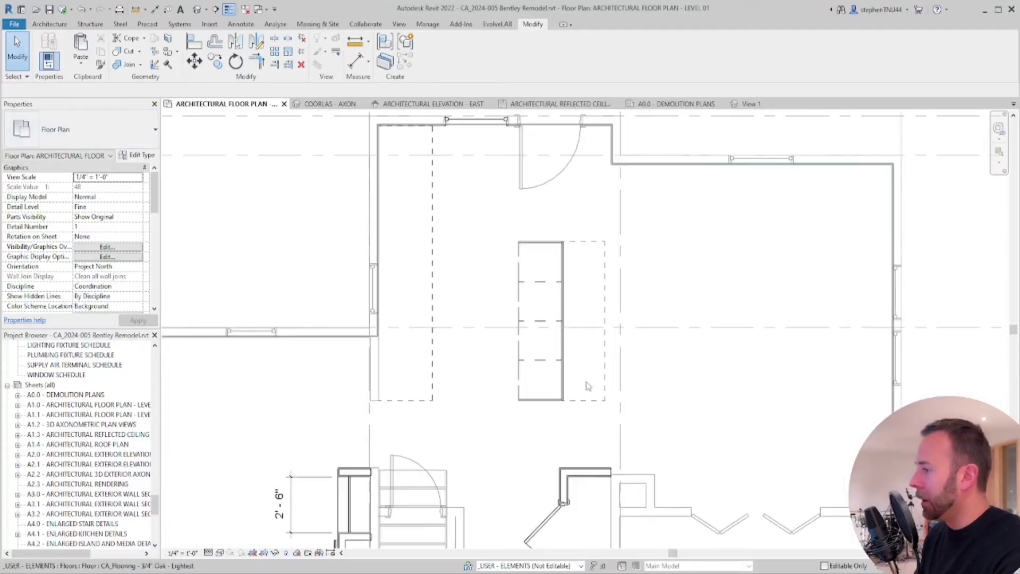
pyautogui.moveTo(587, 385); pyautogui.dragTo(583, 352, button='middle')
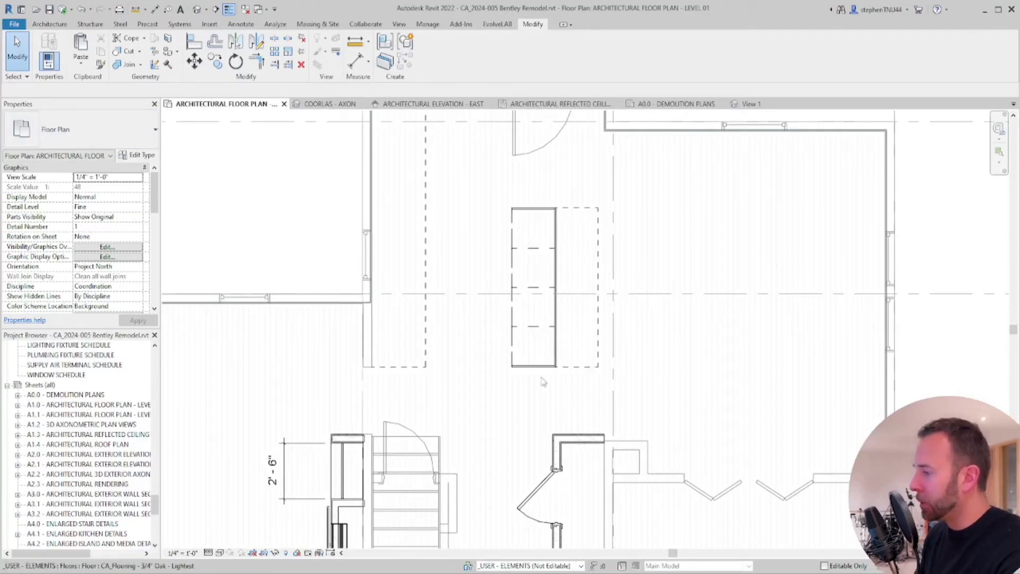
pyautogui.scroll(-1, 559, 375)
pyautogui.scroll(2, 503, 372)
pyautogui.moveTo(510, 378); pyautogui.dragTo(567, 431, button='middle')
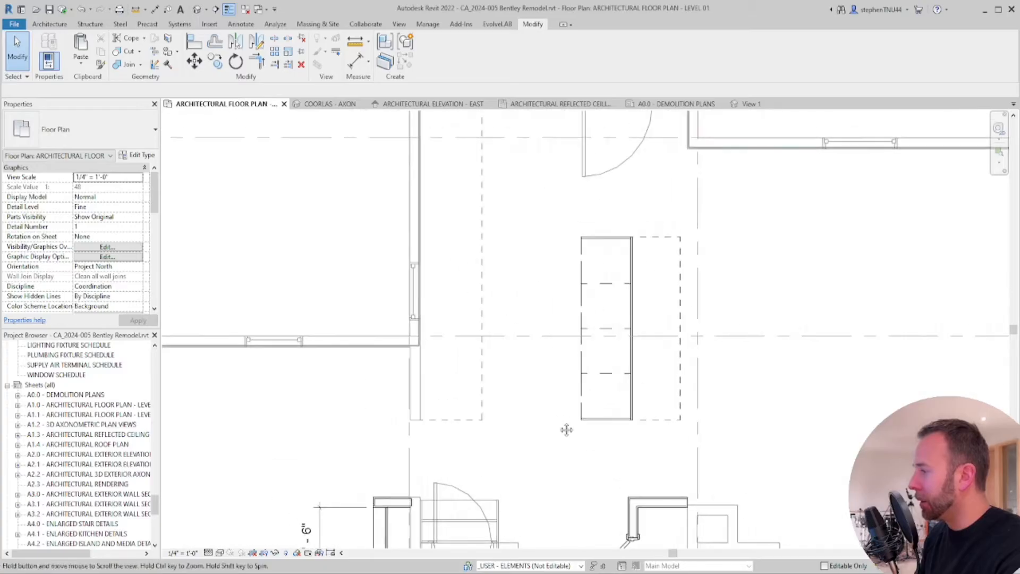
pyautogui.scroll(-1, 473, 312)
pyautogui.moveTo(474, 314); pyautogui.dragTo(512, 341, button='middle')
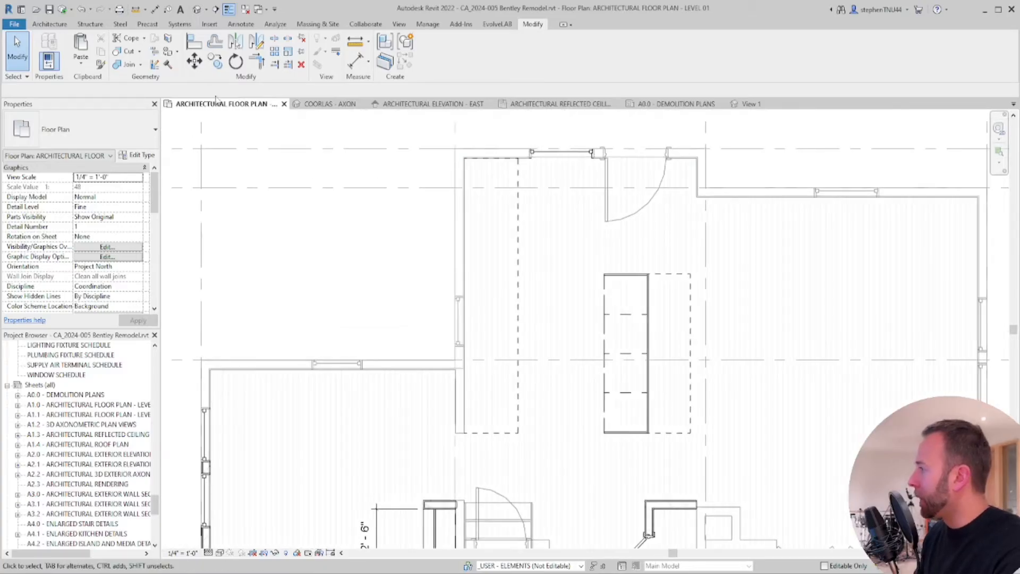
# Start placing a component, search the types for "sink" and choose Base Cabinet-Shaker-Double Door Under Farmhouse Sink, 36" White (Standard Height)
pyautogui.click(48, 24)
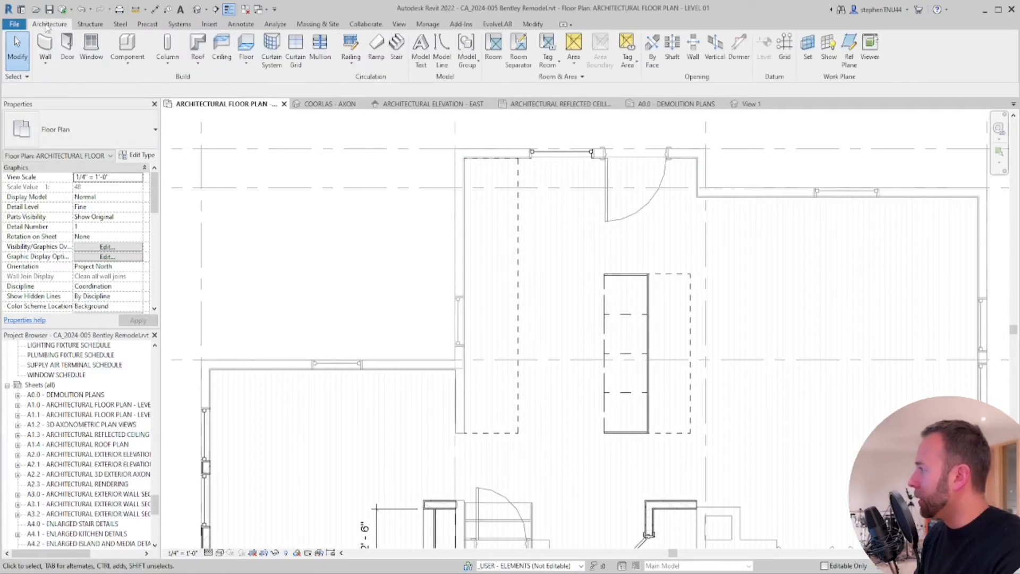
pyautogui.click(134, 65)
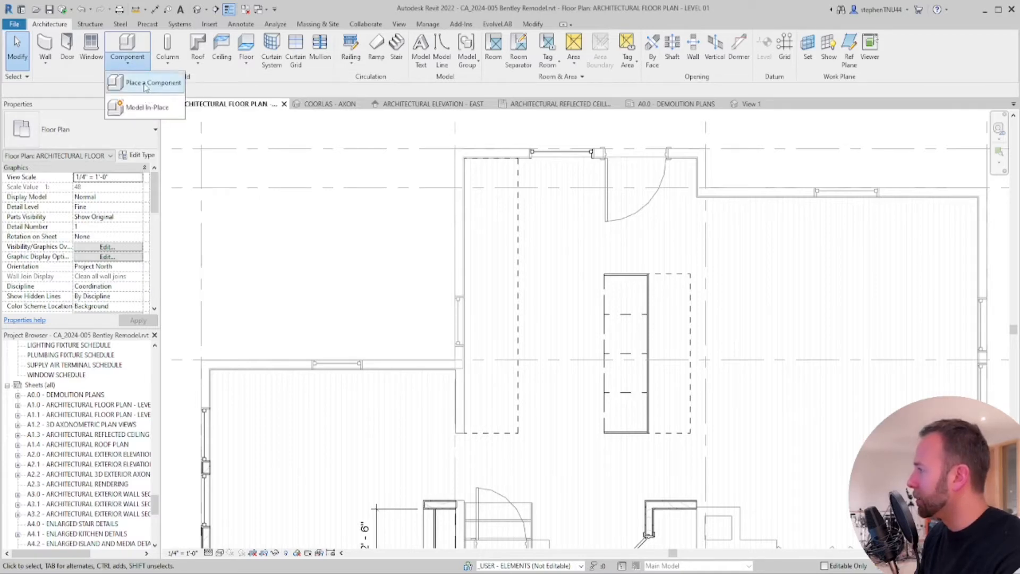
pyautogui.click(149, 83)
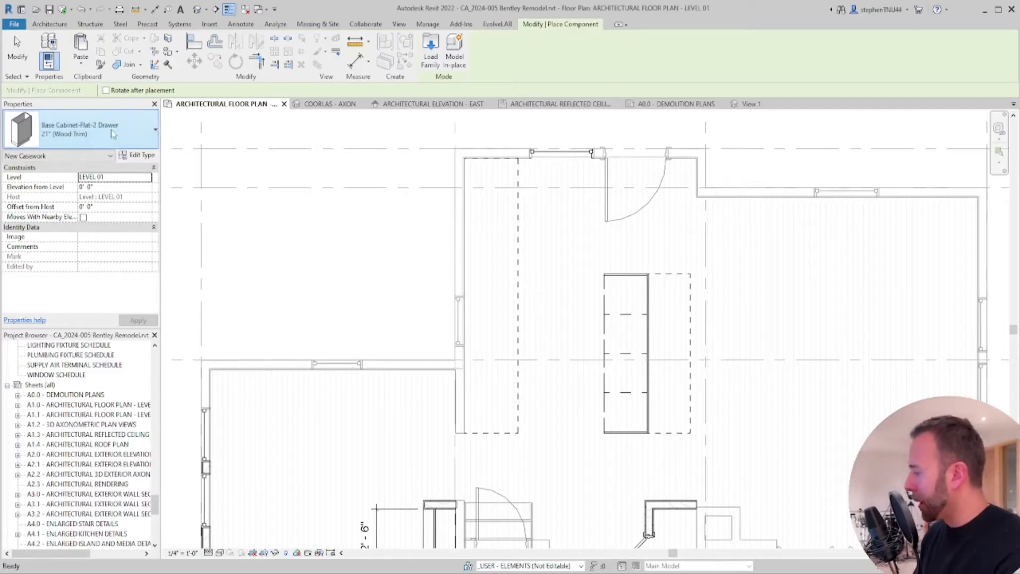
pyautogui.click(111, 130)
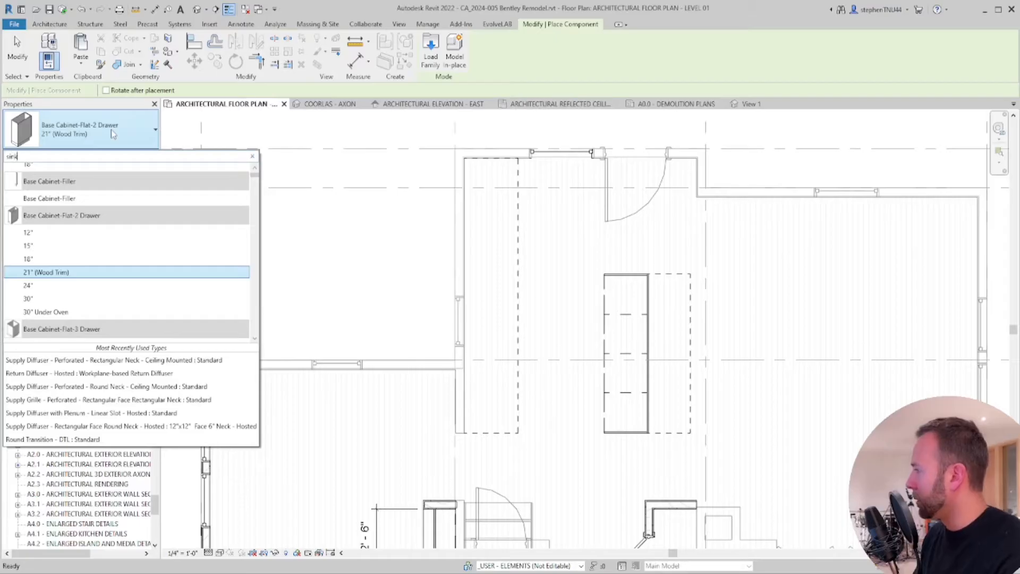
pyautogui.write('k')
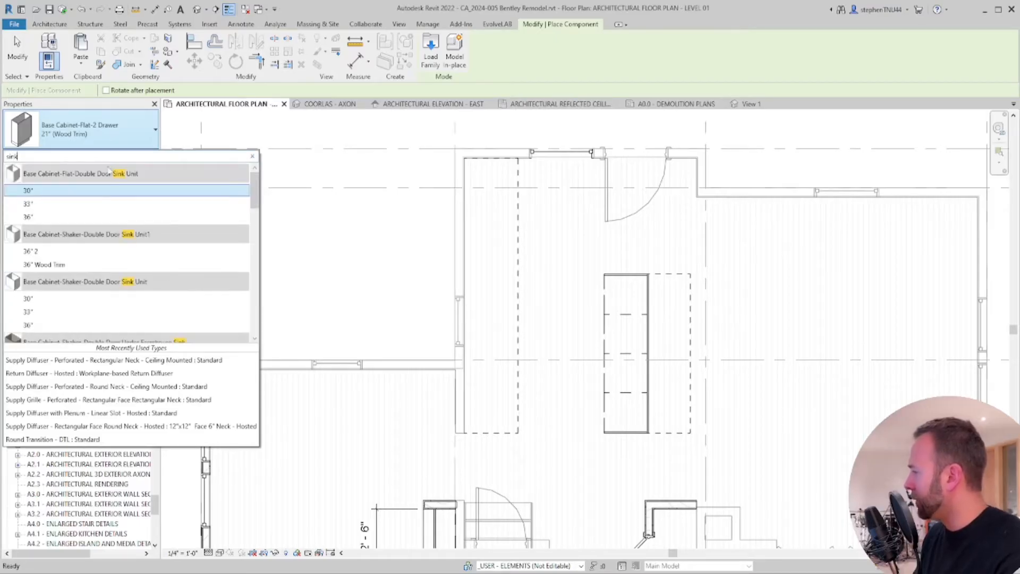
pyautogui.scroll(-5, 115, 218)
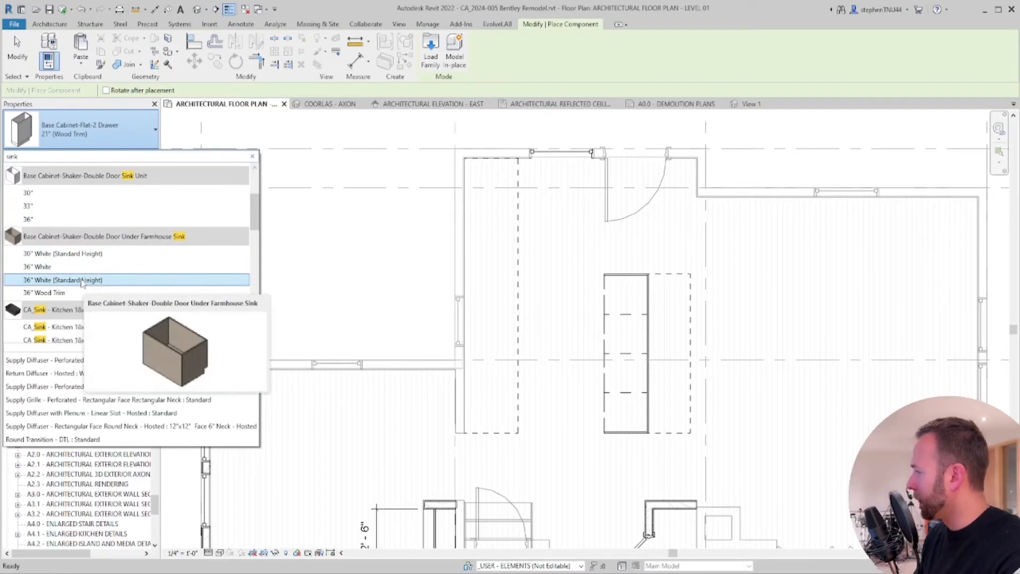
pyautogui.click(81, 280)
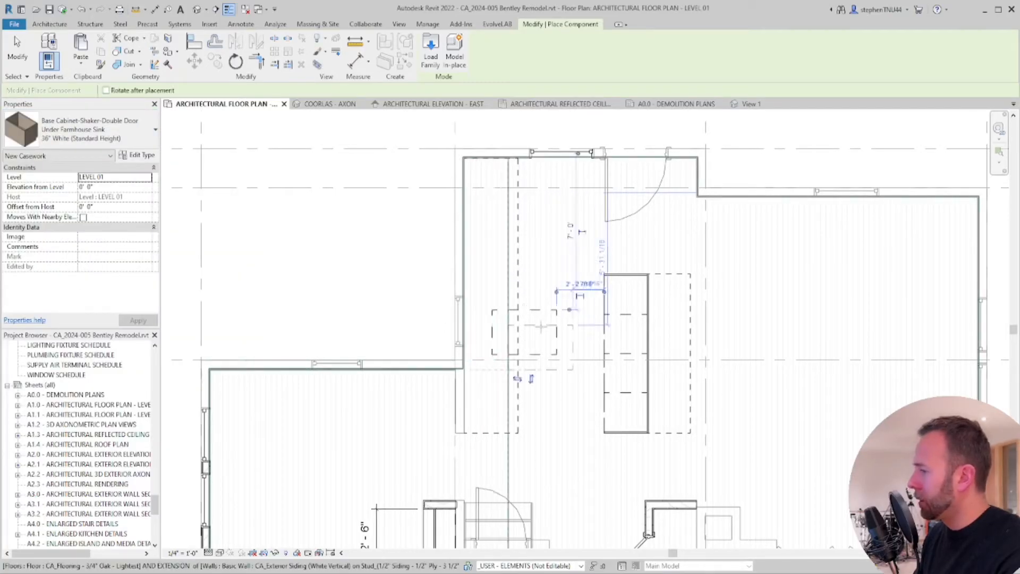
# Place one sink base cabinet across the wall counter's dashed front line, beside the island
pyautogui.scroll(2, 540, 326)
pyautogui.click(540, 326)
pyautogui.press('Escape')
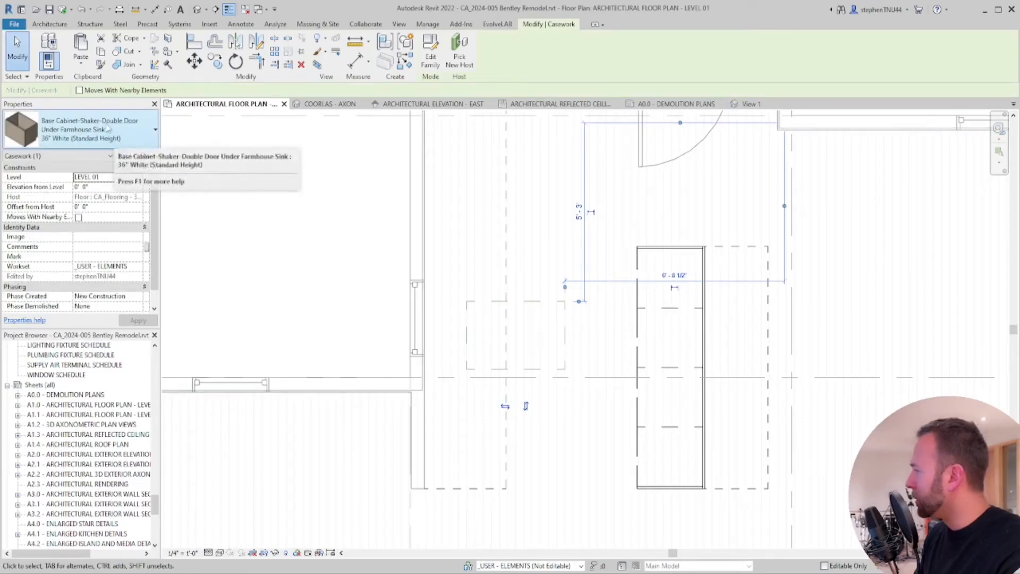
pyautogui.click(607, 265)
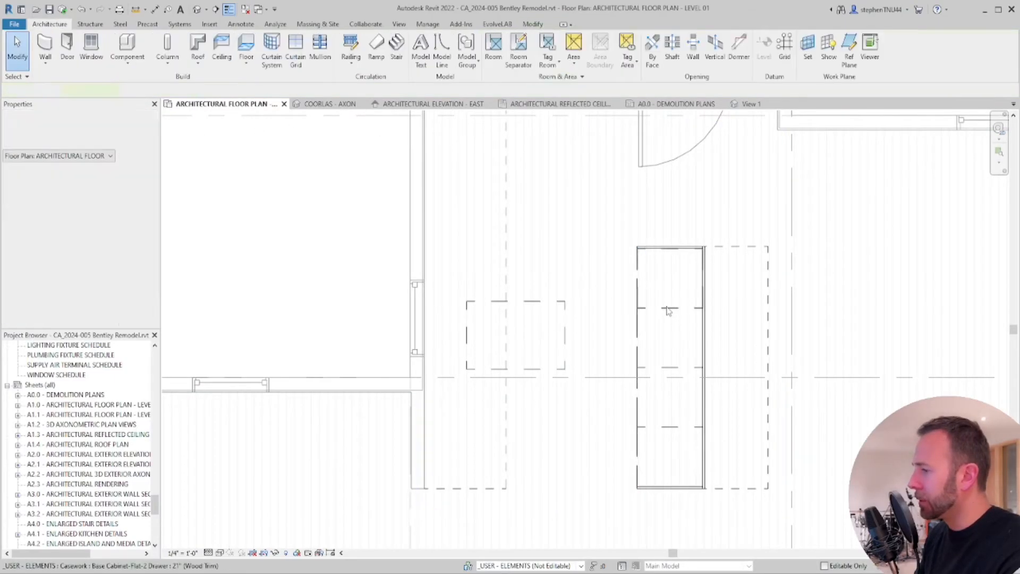
pyautogui.click(682, 303)
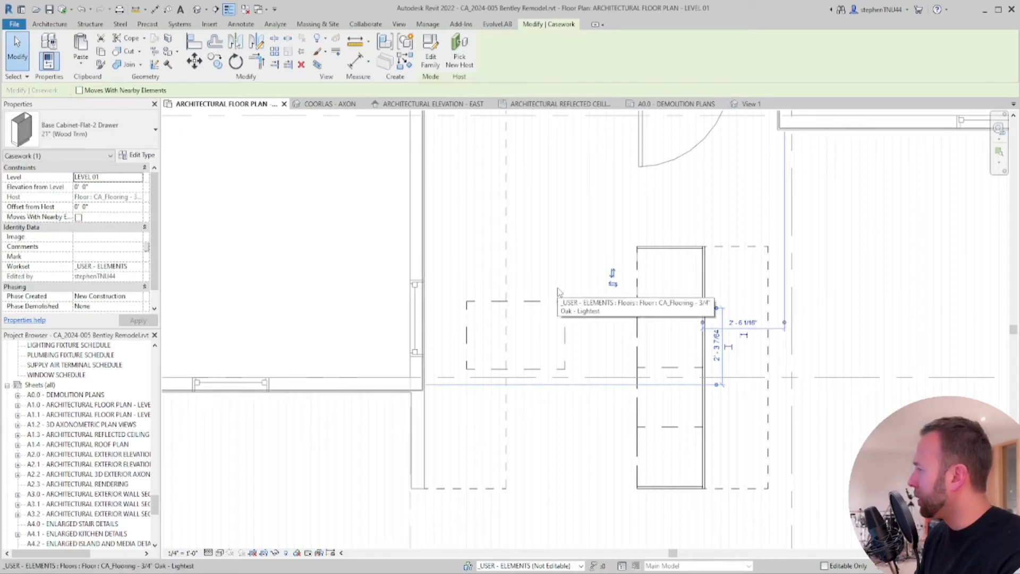
pyautogui.press('Escape')
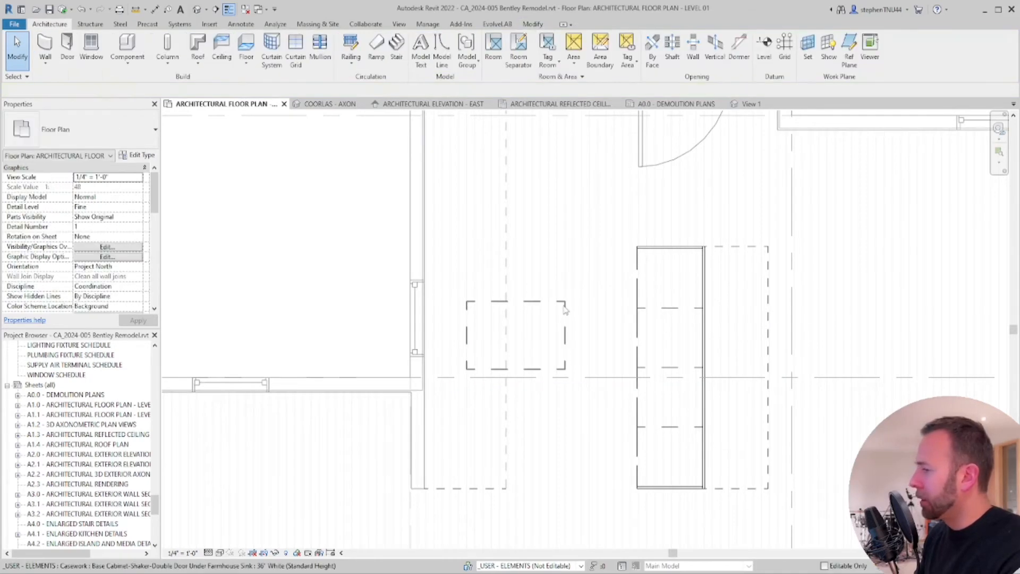
# Change the placed sink cabinet's type to Base Cabinet-Flat-Double Door 36" and copy the cabinet a short distance above
pyautogui.click(569, 316)
pyautogui.moveTo(568, 317); pyautogui.dragTo(520, 326, button='middle')
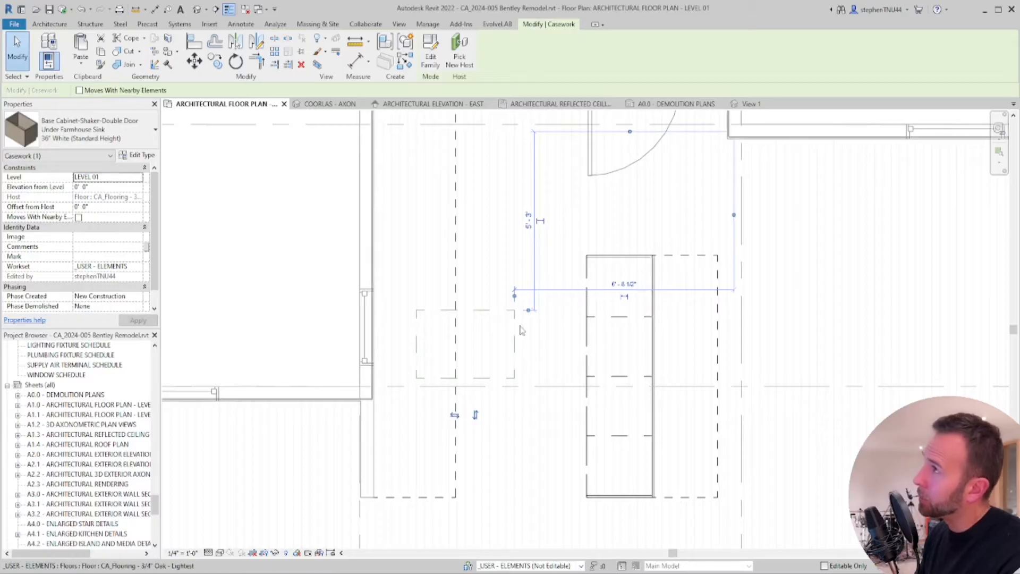
pyautogui.scroll(1, 488, 343)
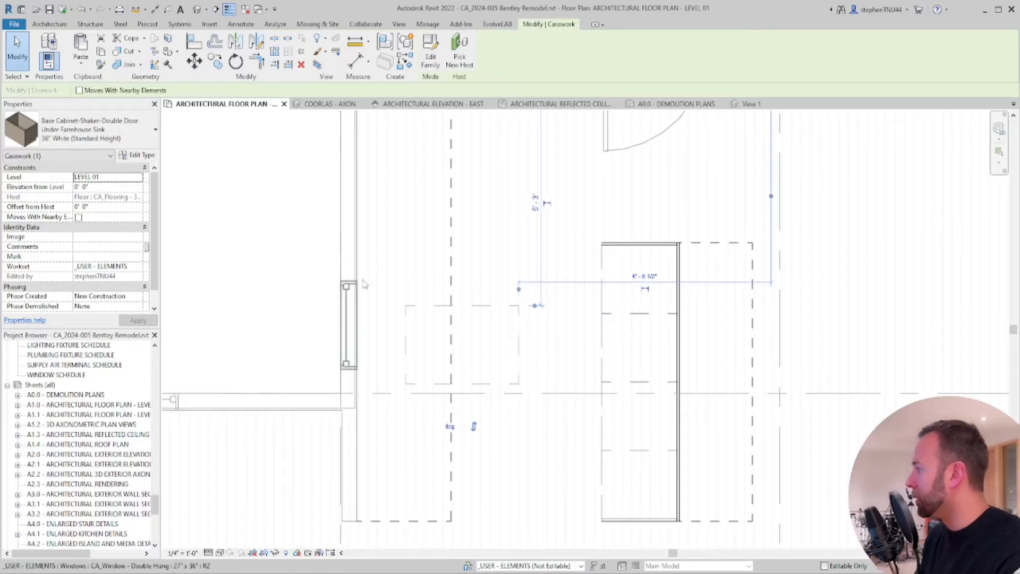
pyautogui.click(115, 126)
pyautogui.scroll(-2, 124, 265)
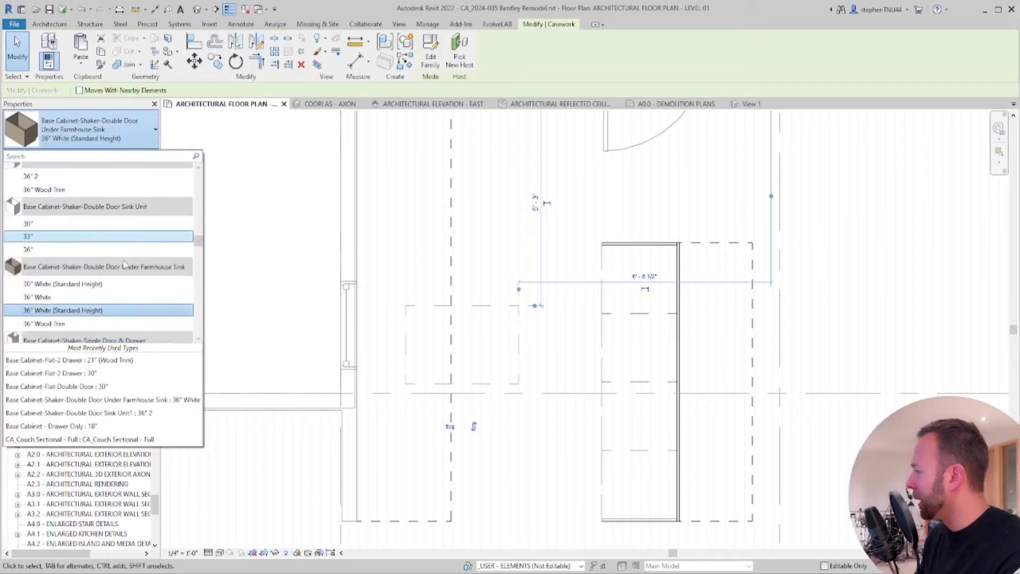
pyautogui.scroll(-2, 124, 264)
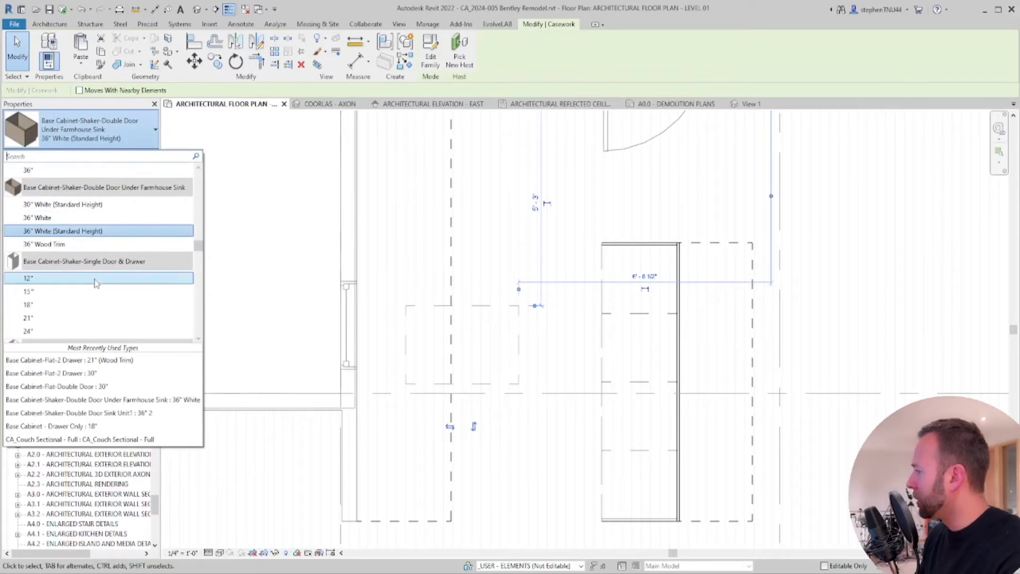
pyautogui.scroll(-2, 97, 282)
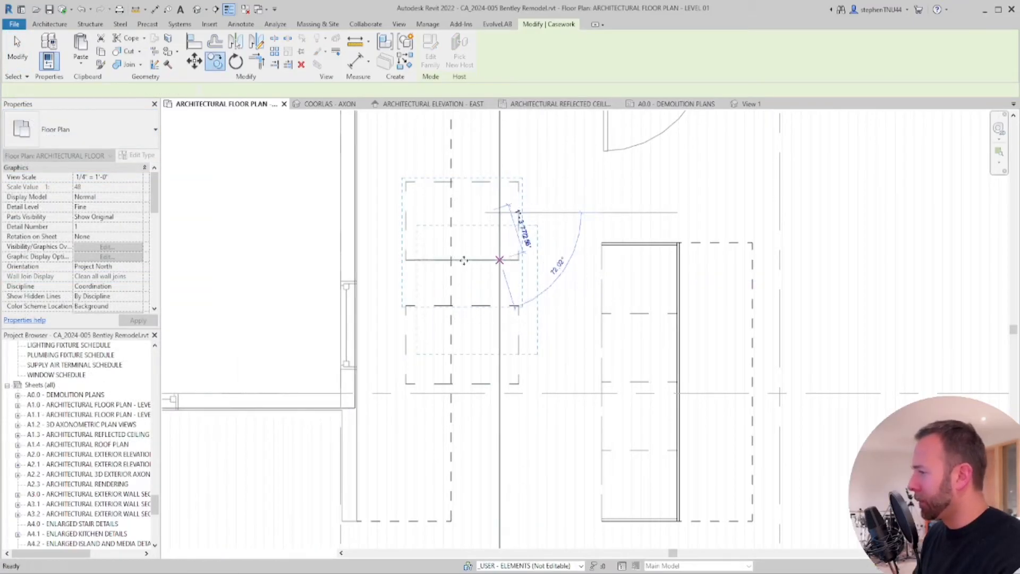
pyautogui.press('Escape')
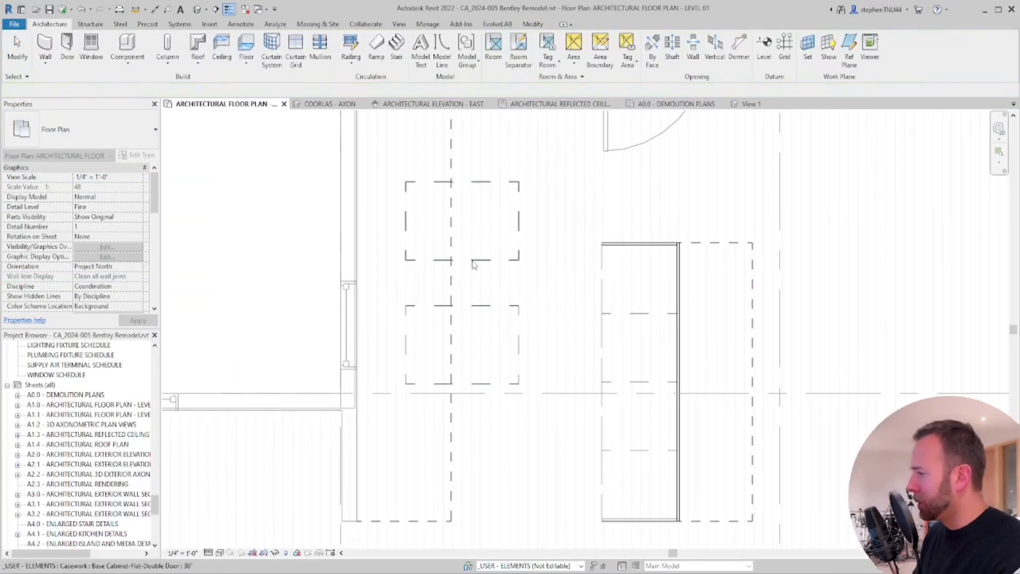
# Change the upper wall-side cabinet's type to Base Cabinet-Shaker-Double Door Under Farmhouse Sink, 36" White (Standard Height)
pyautogui.click(475, 264)
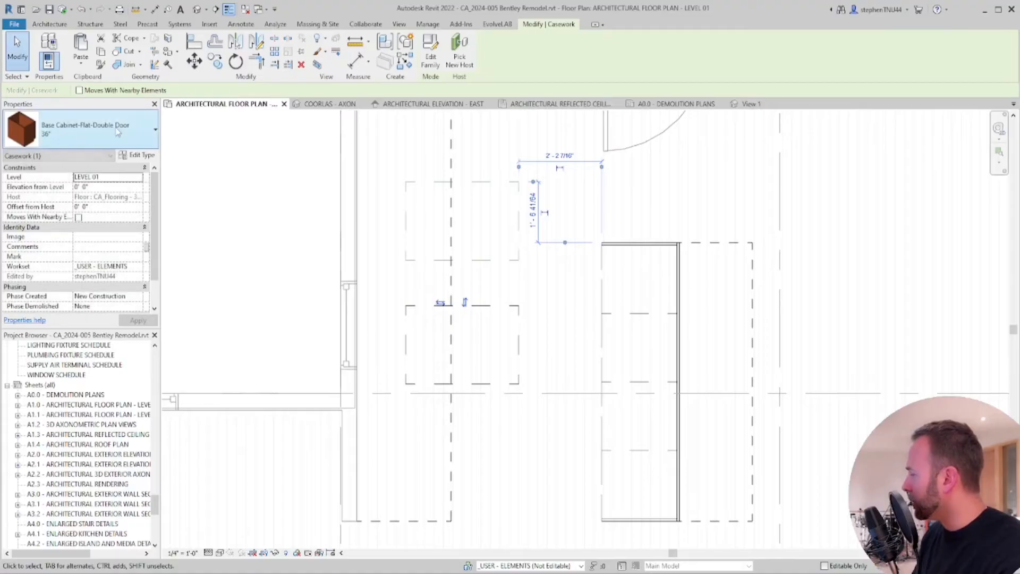
pyautogui.click(124, 134)
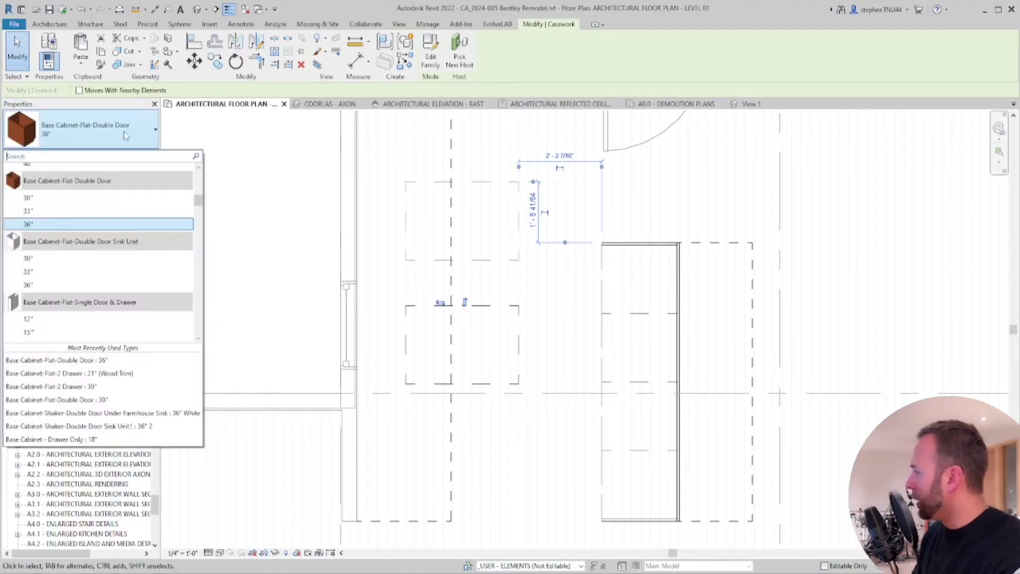
pyautogui.scroll(-8, 128, 258)
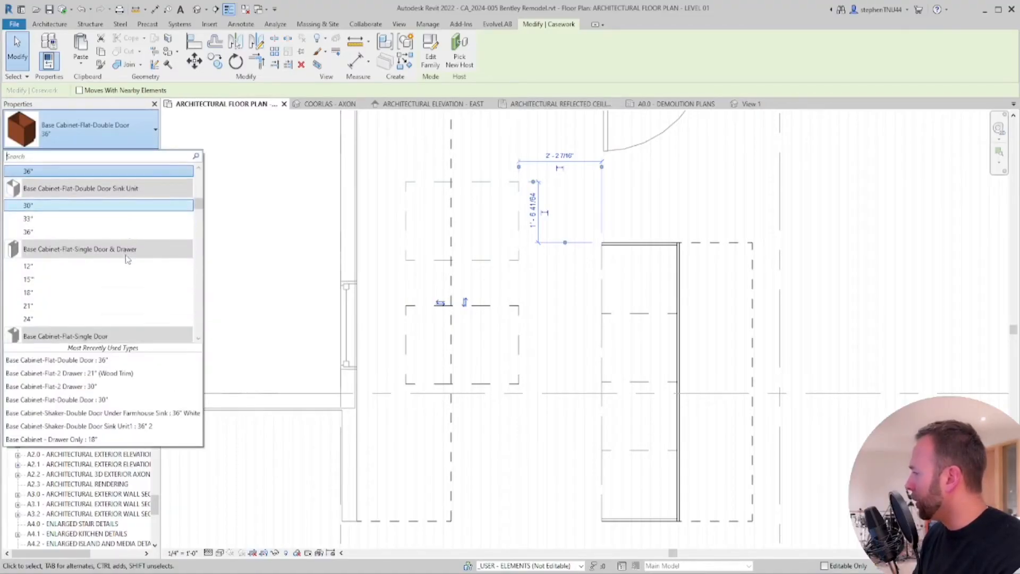
pyautogui.scroll(-8, 128, 259)
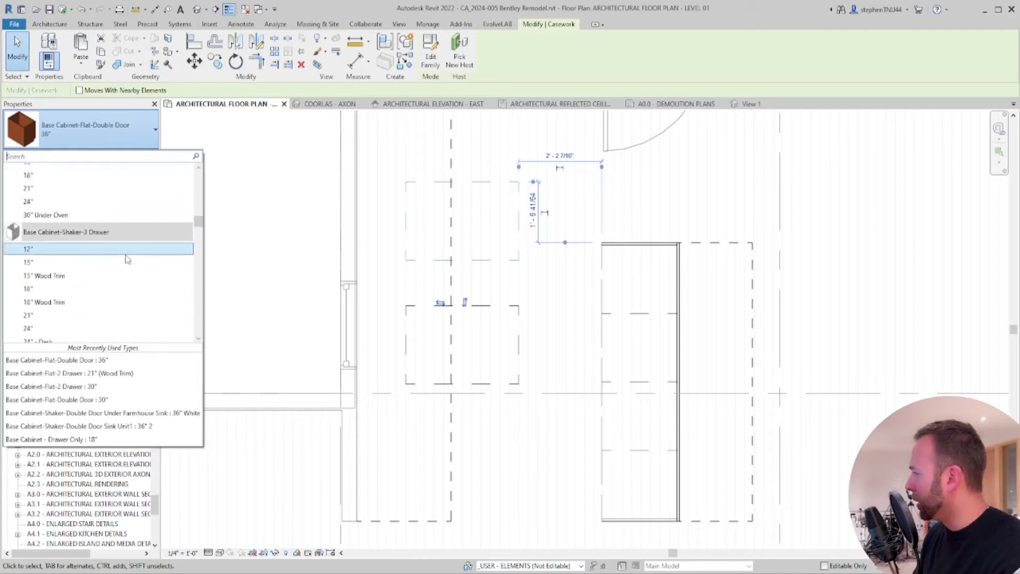
pyautogui.scroll(-8, 128, 259)
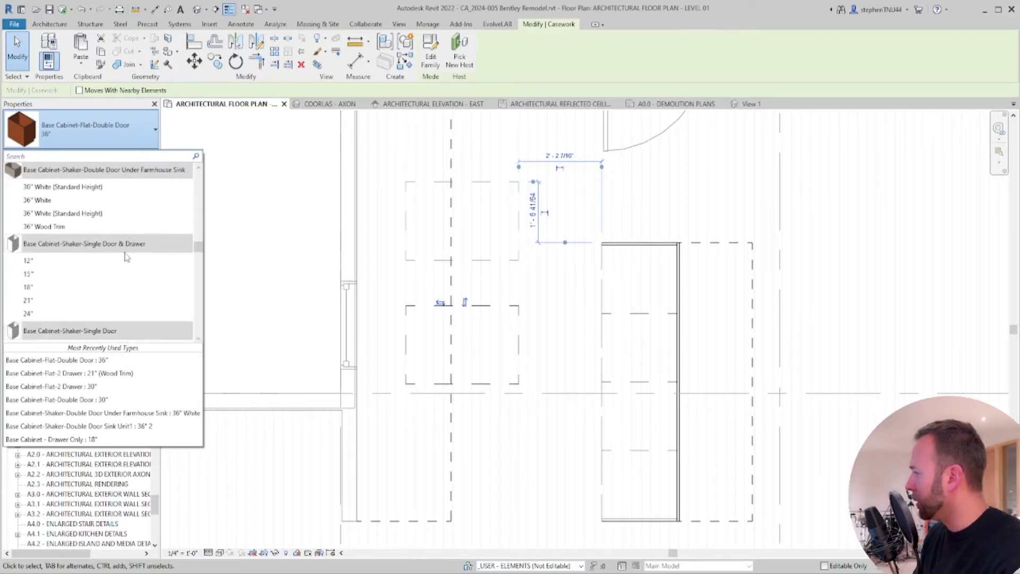
pyautogui.click(64, 215)
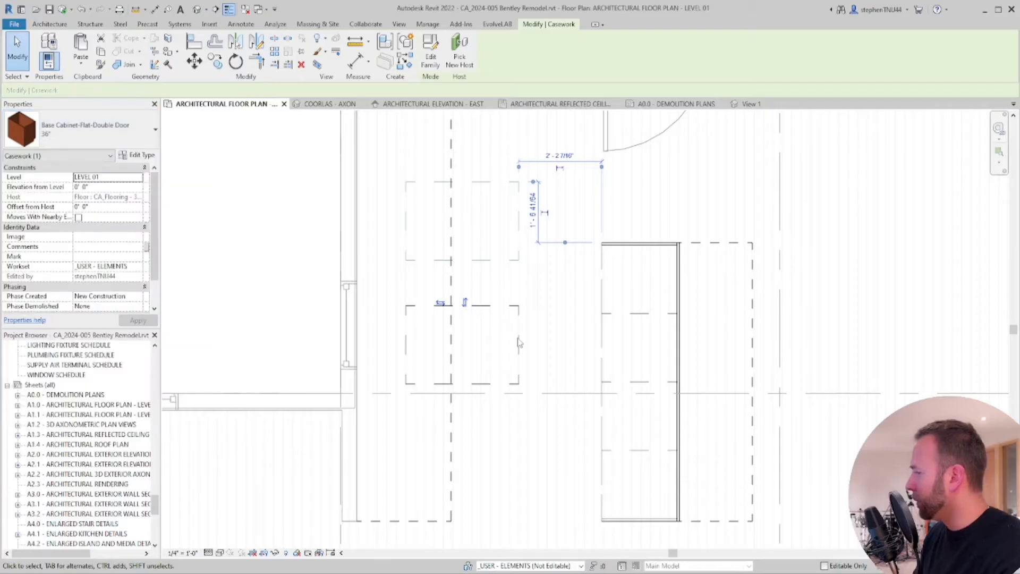
pyautogui.press('Escape')
# Check the upper sink cabinet's type dimensions and switch its type to 36" White
pyautogui.click(494, 265)
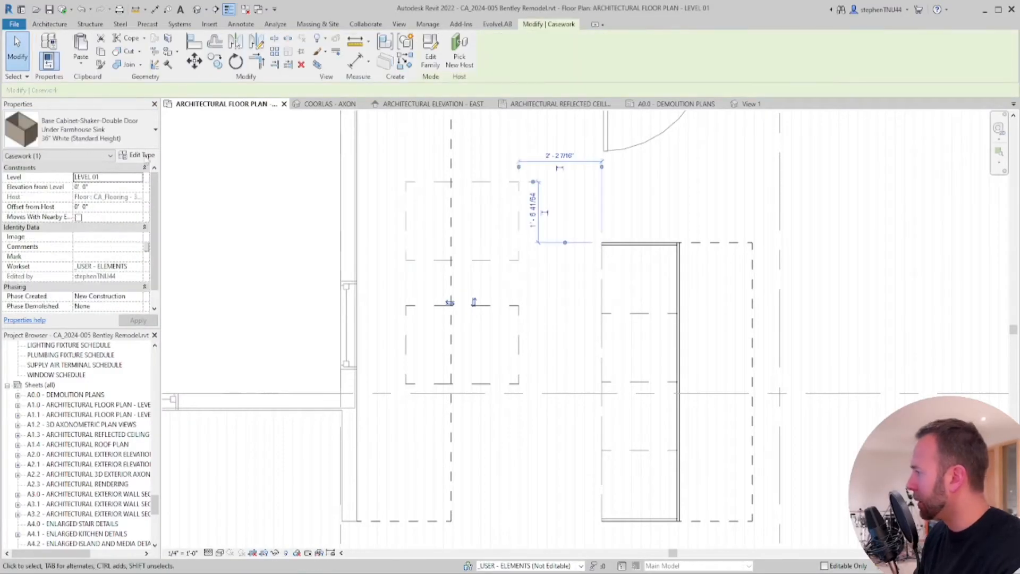
pyautogui.click(137, 157)
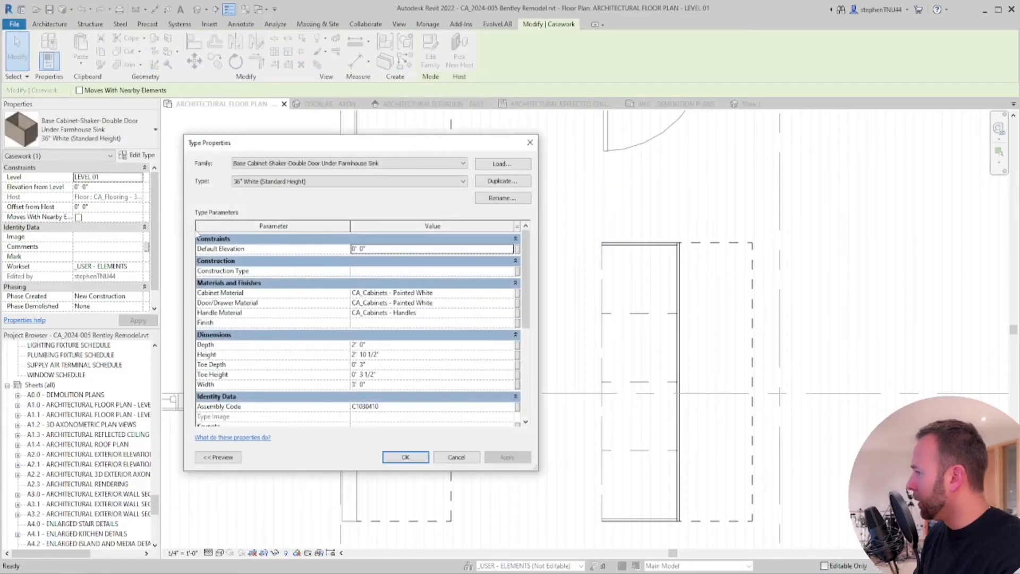
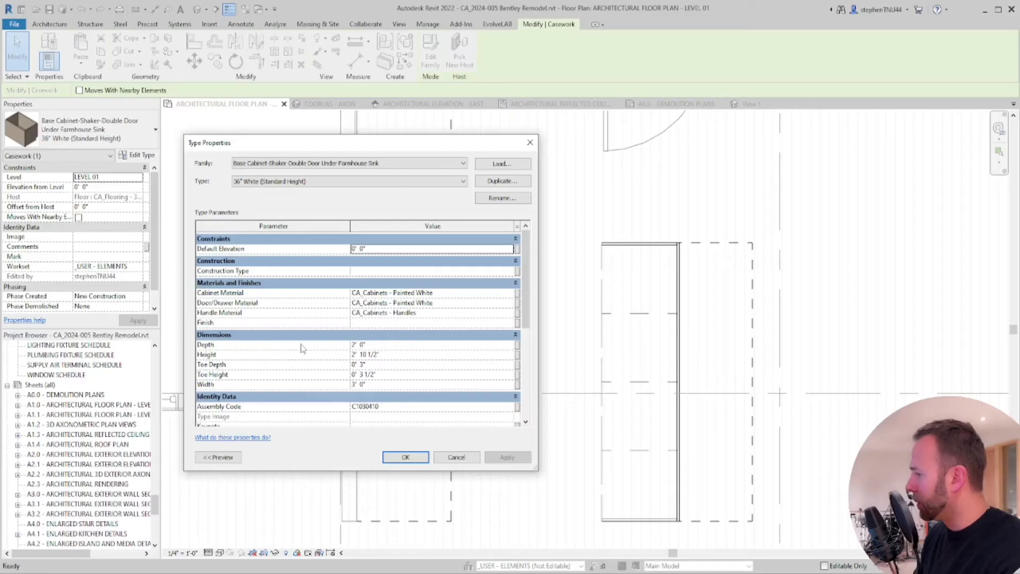
pyautogui.click(461, 182)
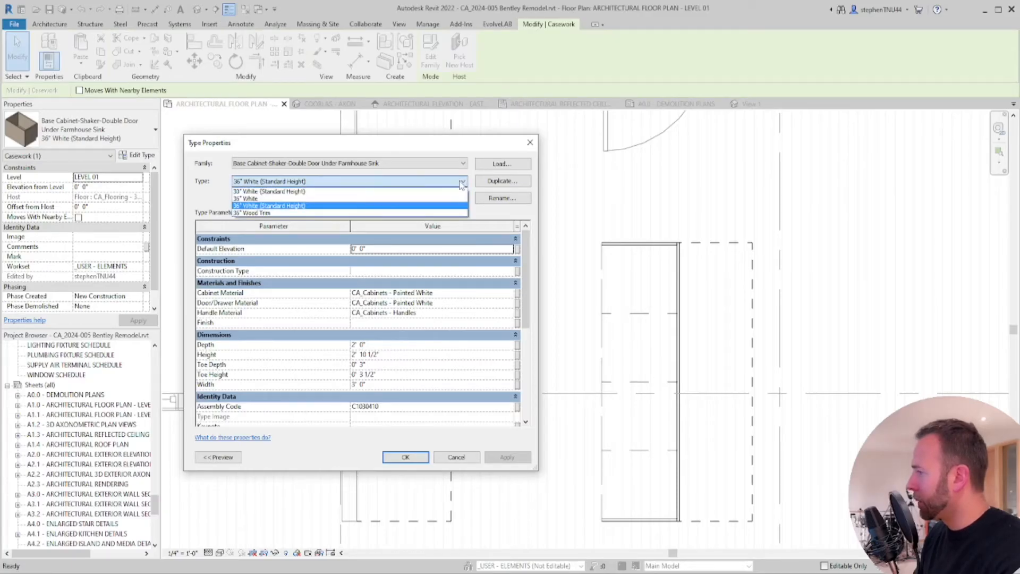
pyautogui.click(390, 198)
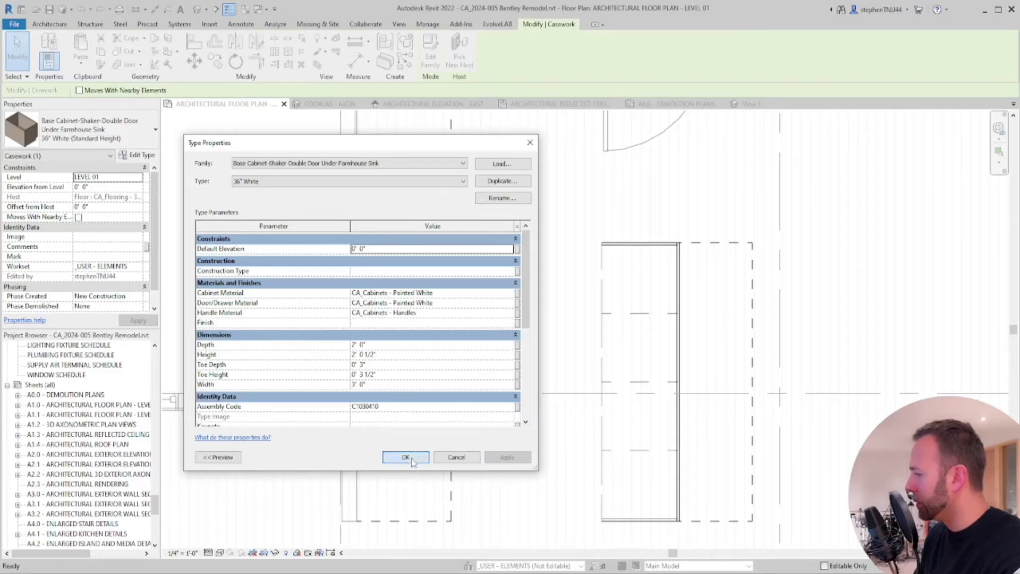
pyautogui.click(406, 457)
# Check the type dimensions of the lower flat double-door cabinet and delete the sink cabinet above it
pyautogui.click(498, 306)
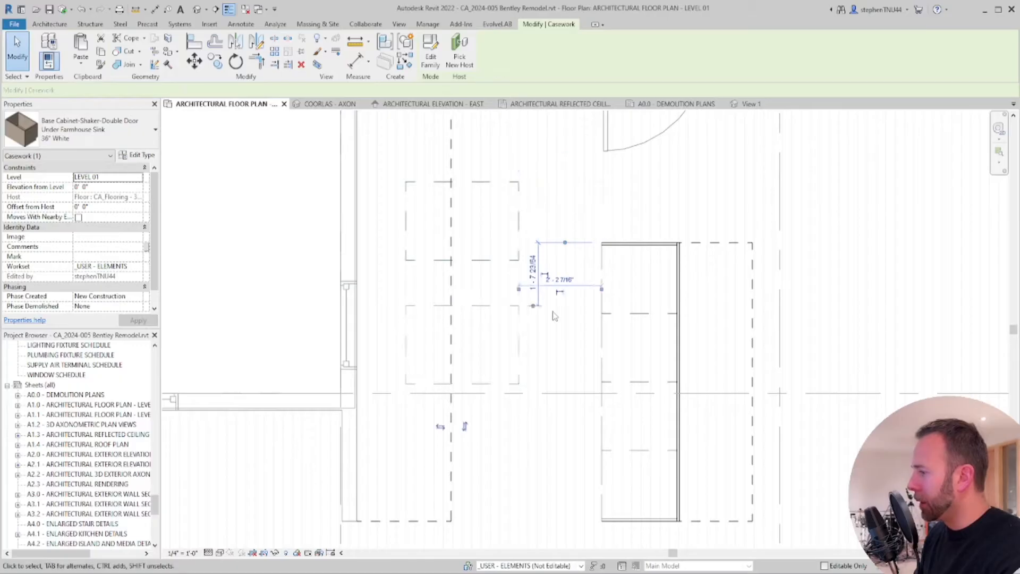
pyautogui.click(147, 158)
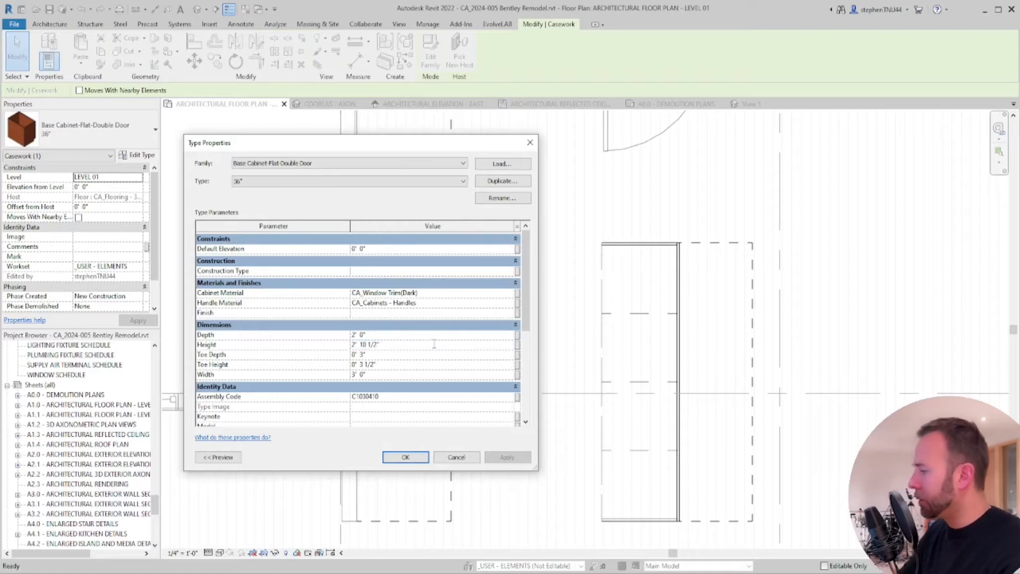
pyautogui.click(419, 456)
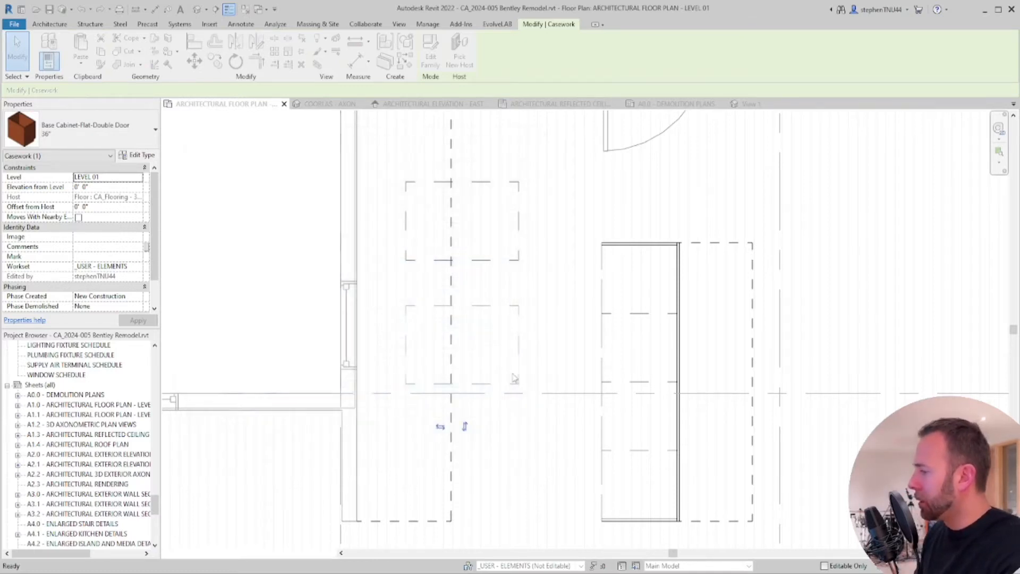
pyautogui.click(503, 260)
pyautogui.press('Delete')
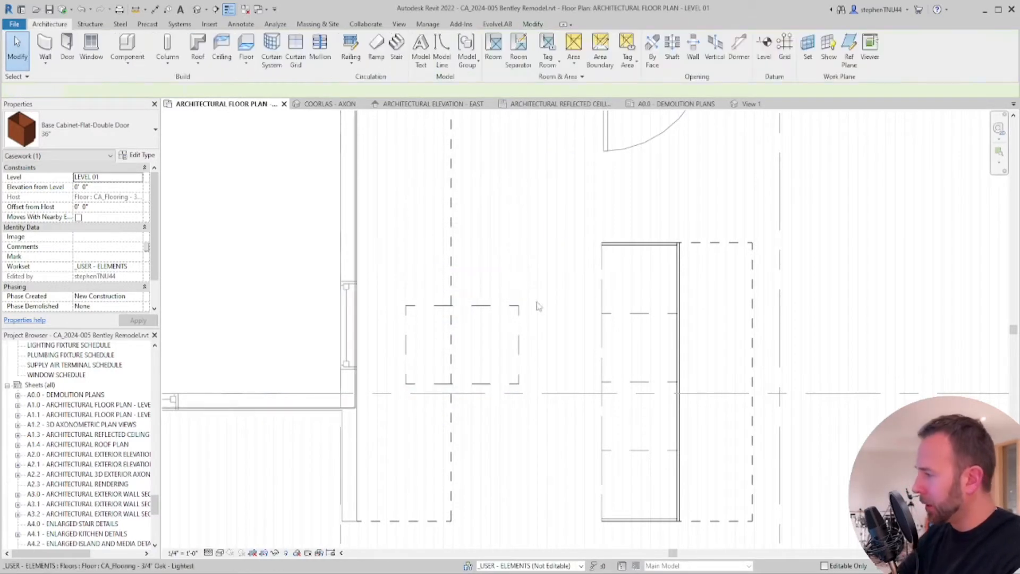
# Rotate the remaining 36" flat double-door cabinet by 90 degrees
pyautogui.click(506, 306)
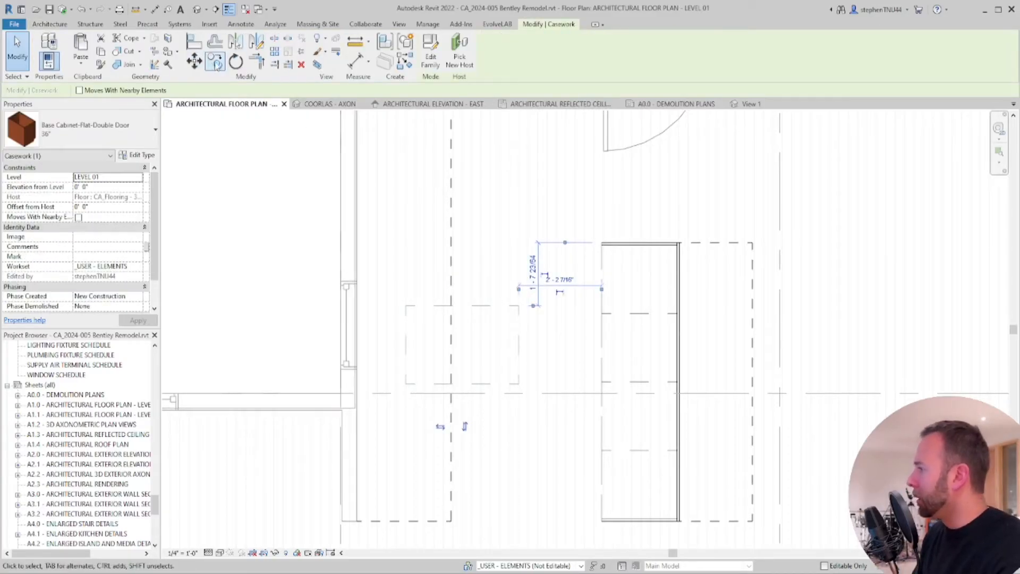
pyautogui.click(236, 62)
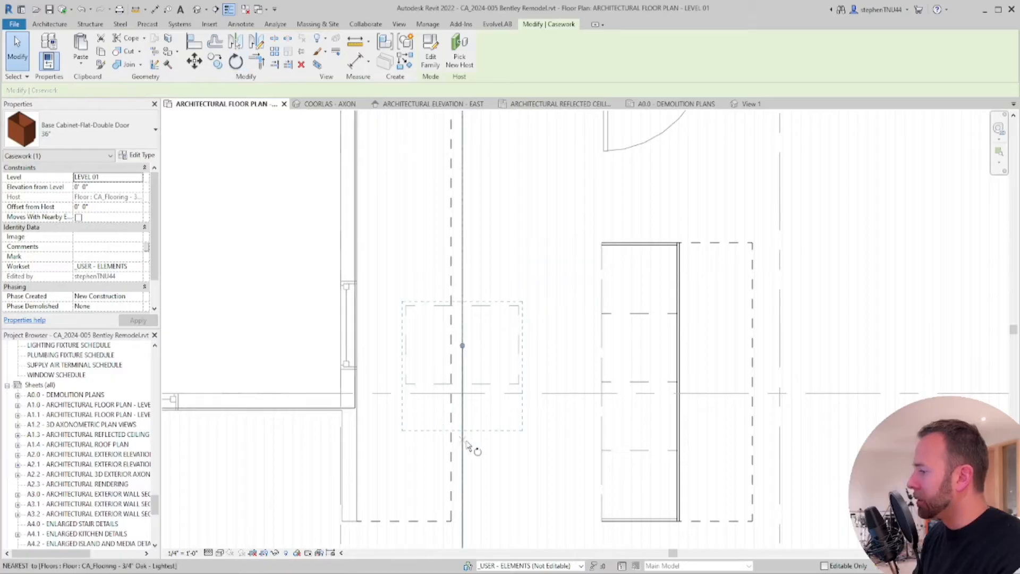
pyautogui.write('90')
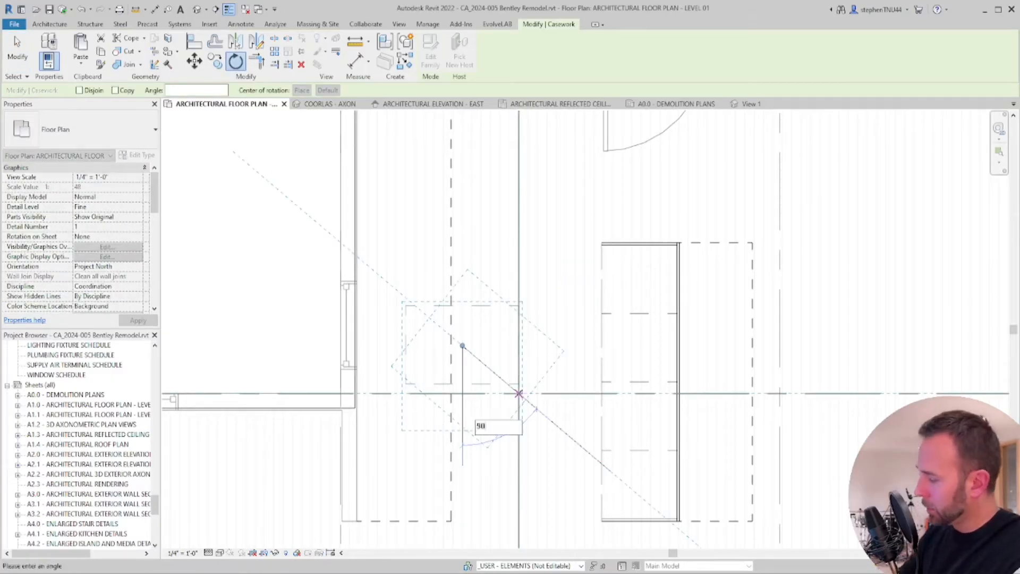
pyautogui.press('Return')
# Align the rotated cabinet's centre with the side wall window's centre and its island-facing edge with the dashed counter line
pyautogui.moveTo(488, 311); pyautogui.dragTo(474, 306, button='middle')
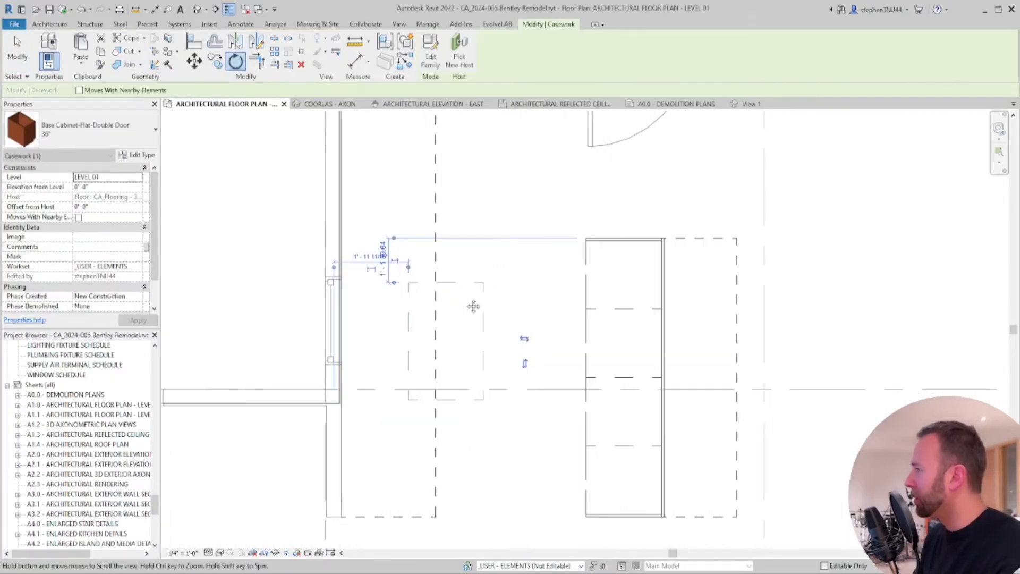
pyautogui.click(193, 61)
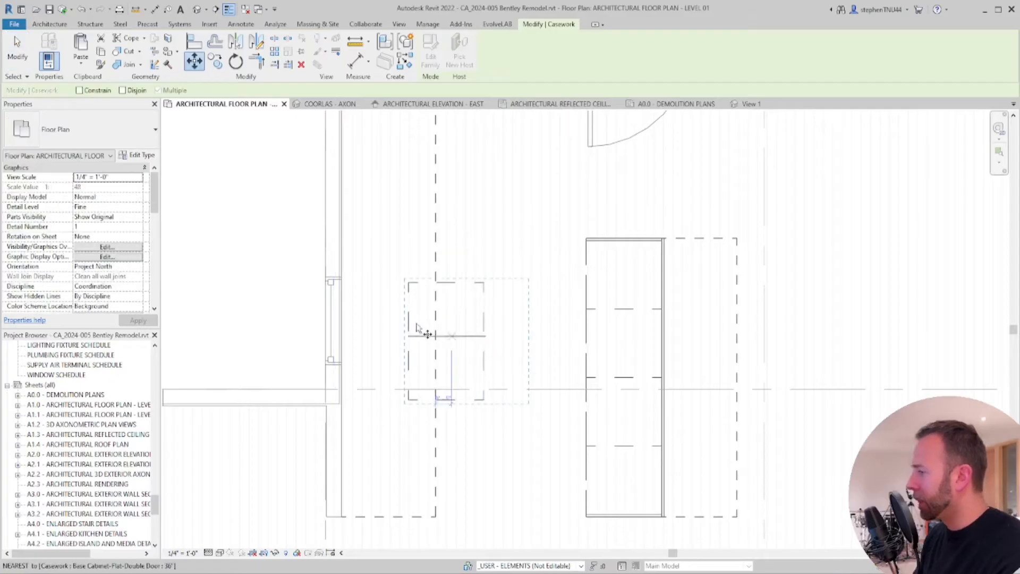
pyautogui.click(195, 42)
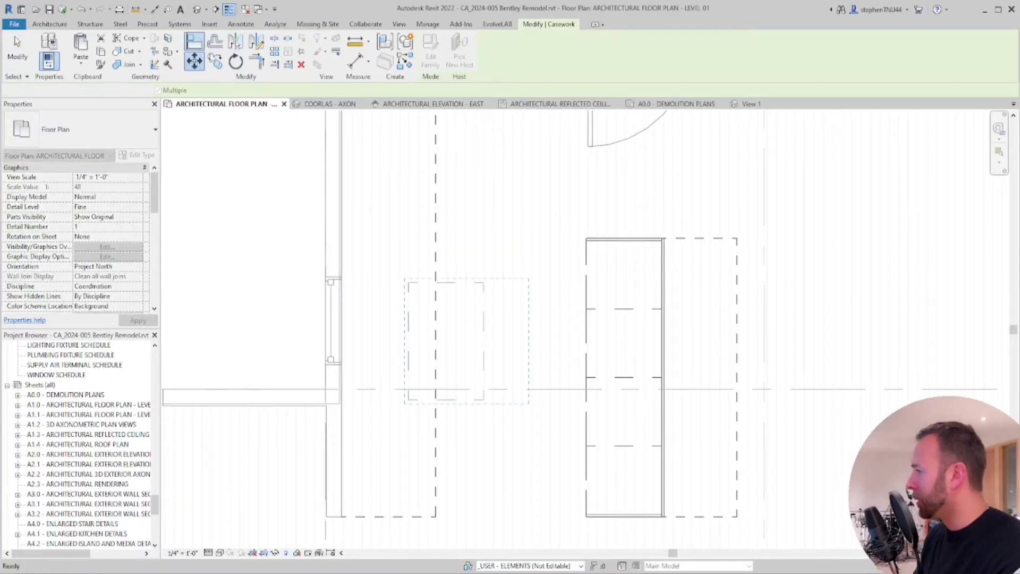
pyautogui.click(333, 320)
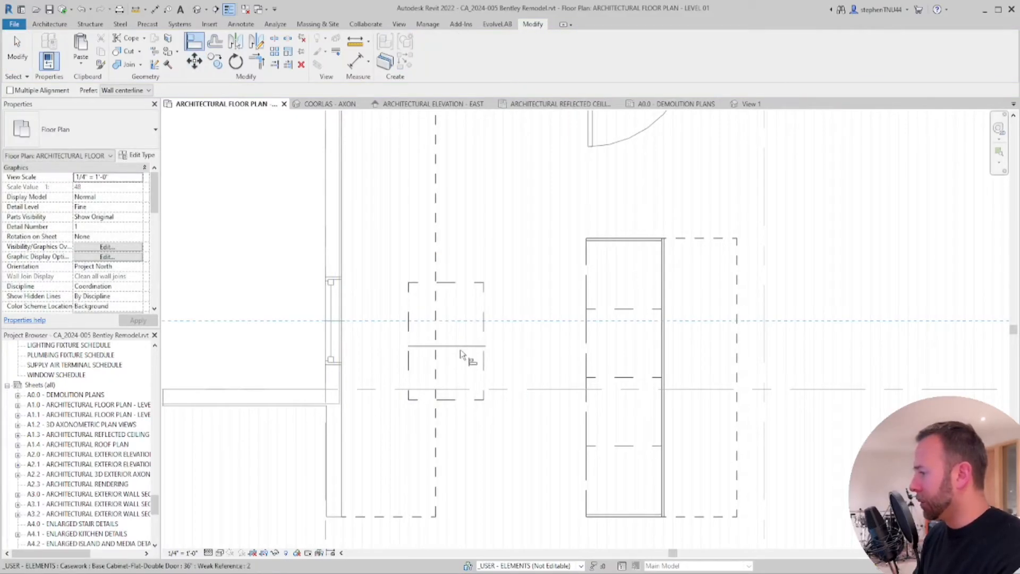
pyautogui.click(463, 342)
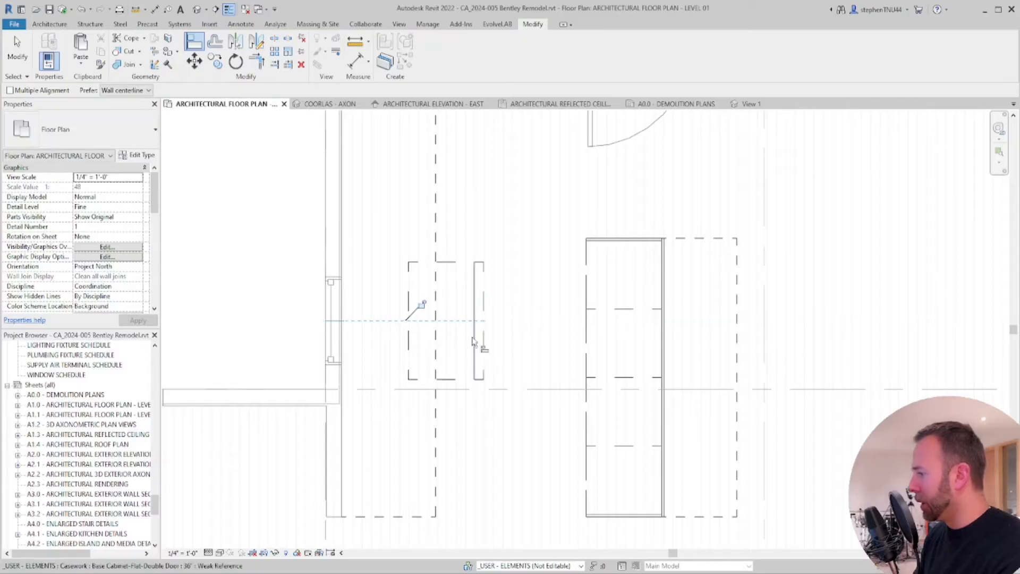
pyautogui.click(449, 250)
pyautogui.click(481, 285)
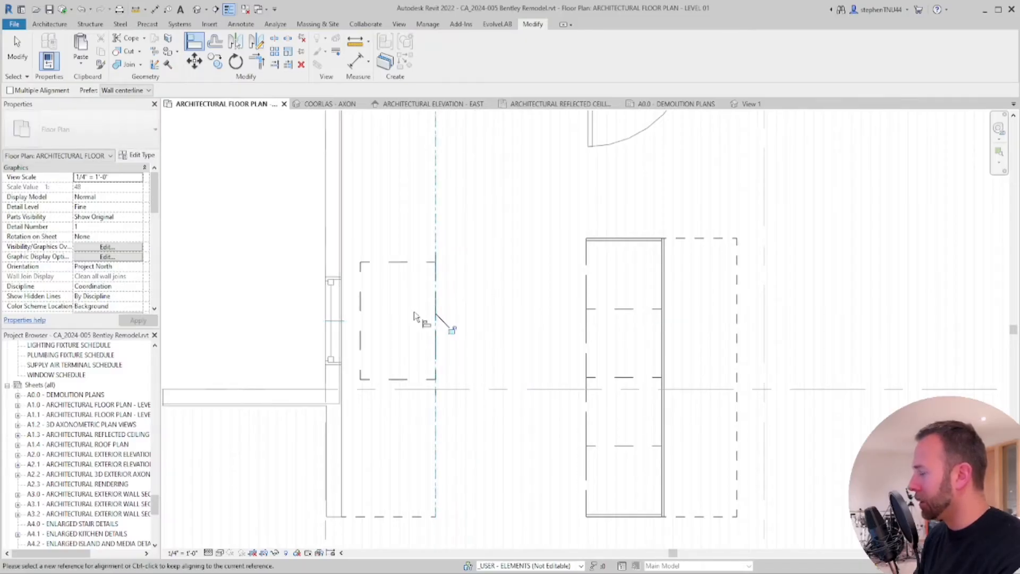
pyautogui.press('Escape')
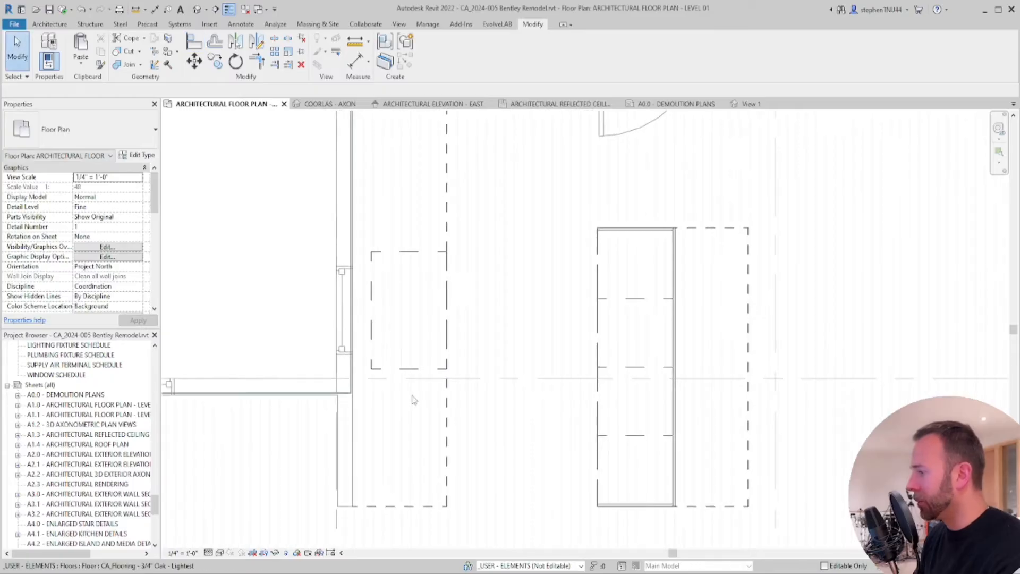
# Search the component types for "sink" and place one CA_Sink - Kitchen 19x36 - White overlapping the wall-side cabinet
pyautogui.scroll(-3, 427, 382)
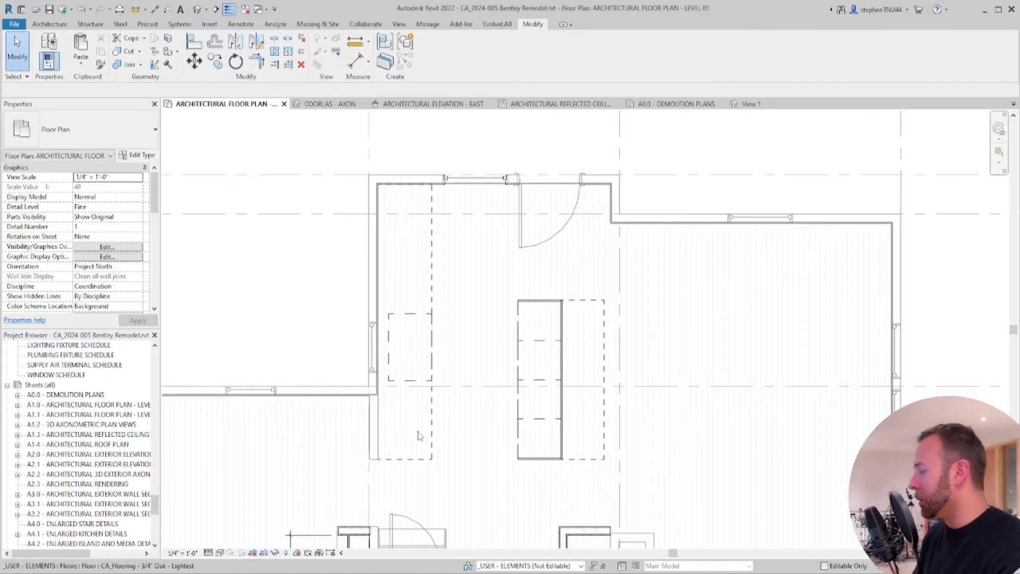
pyautogui.scroll(3, 452, 290)
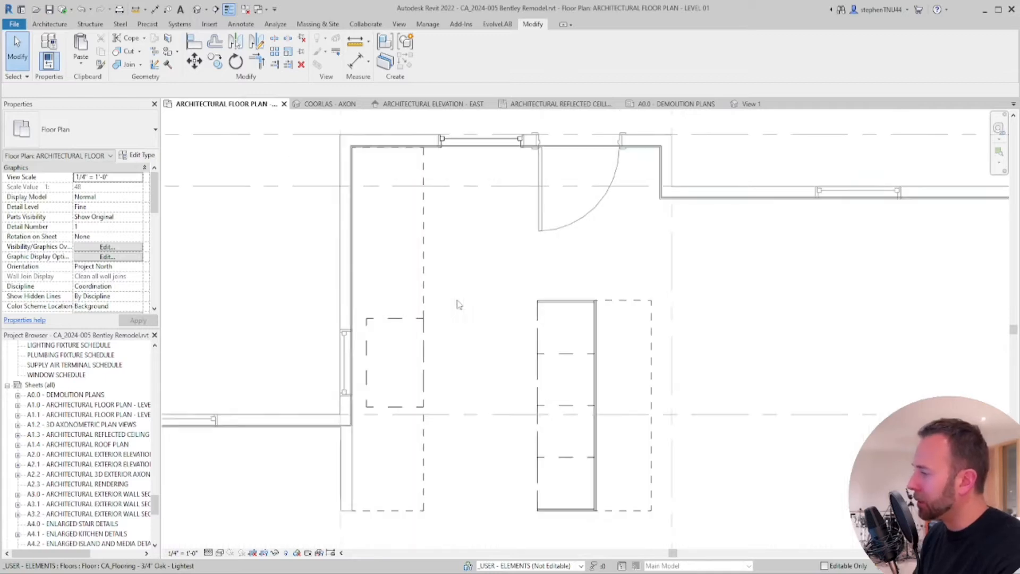
pyautogui.click(49, 24)
pyautogui.click(132, 67)
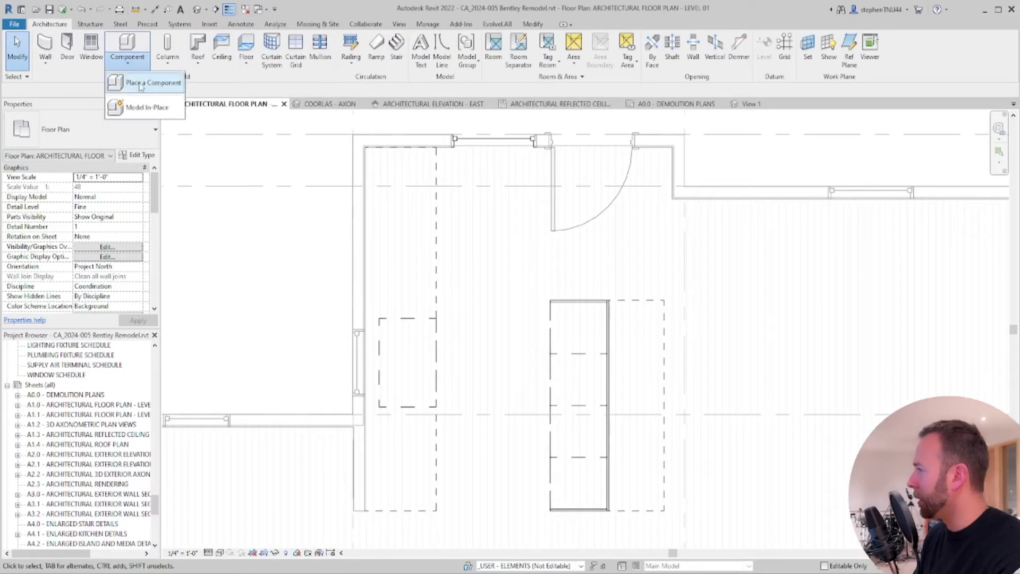
pyautogui.click(136, 79)
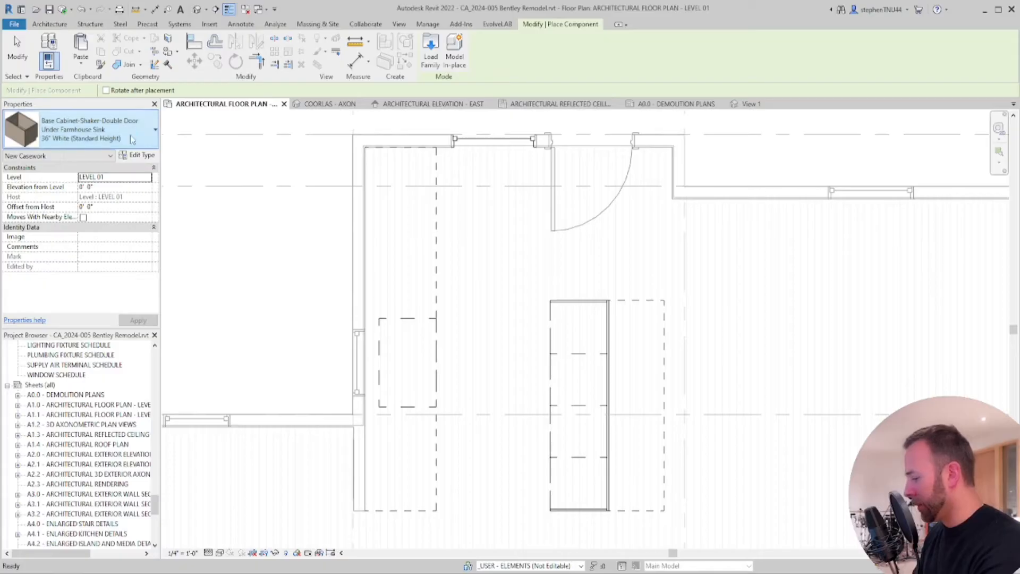
pyautogui.click(132, 140)
pyautogui.write('sink')
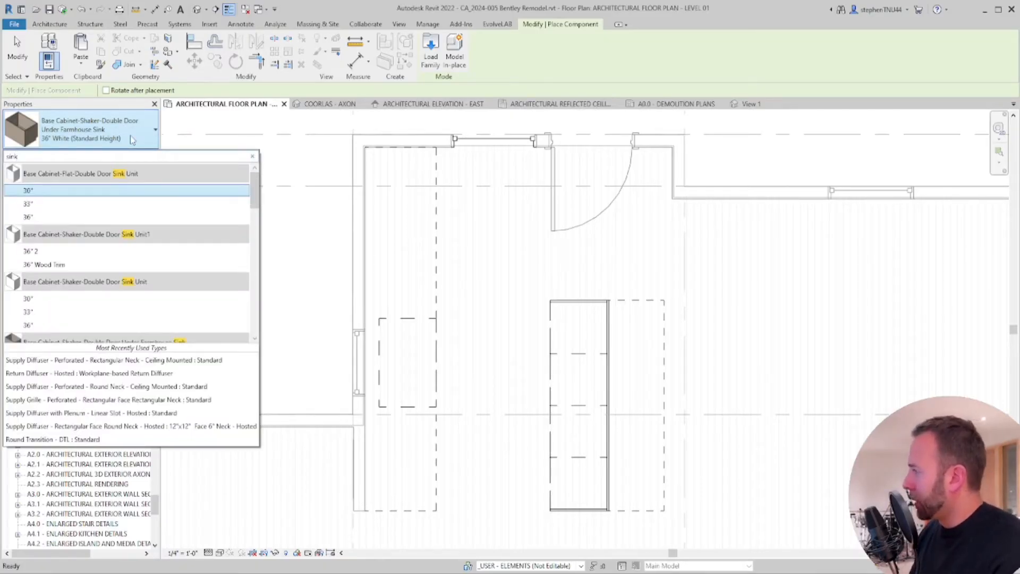
pyautogui.scroll(-5, 141, 249)
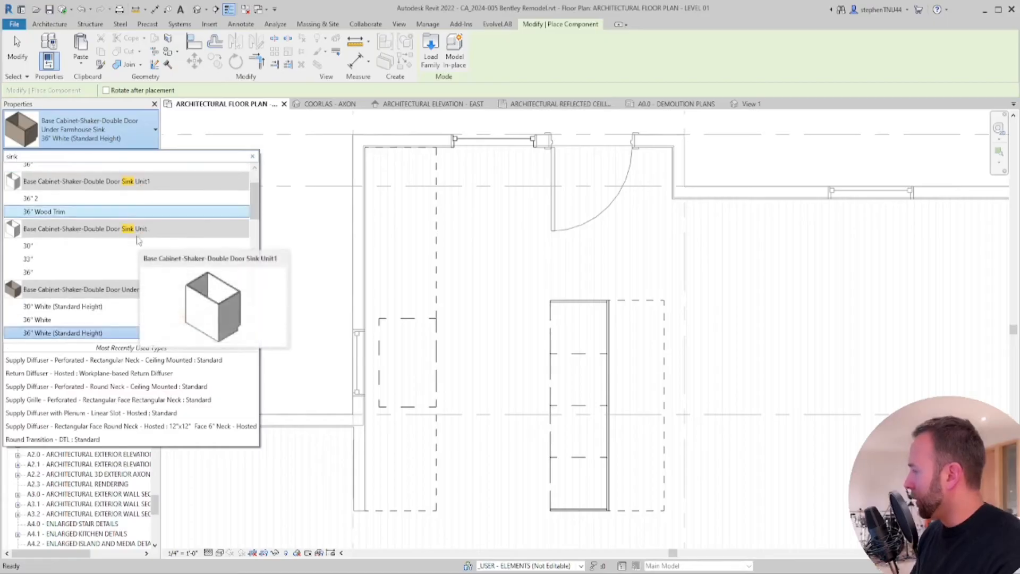
pyautogui.scroll(-2, 149, 262)
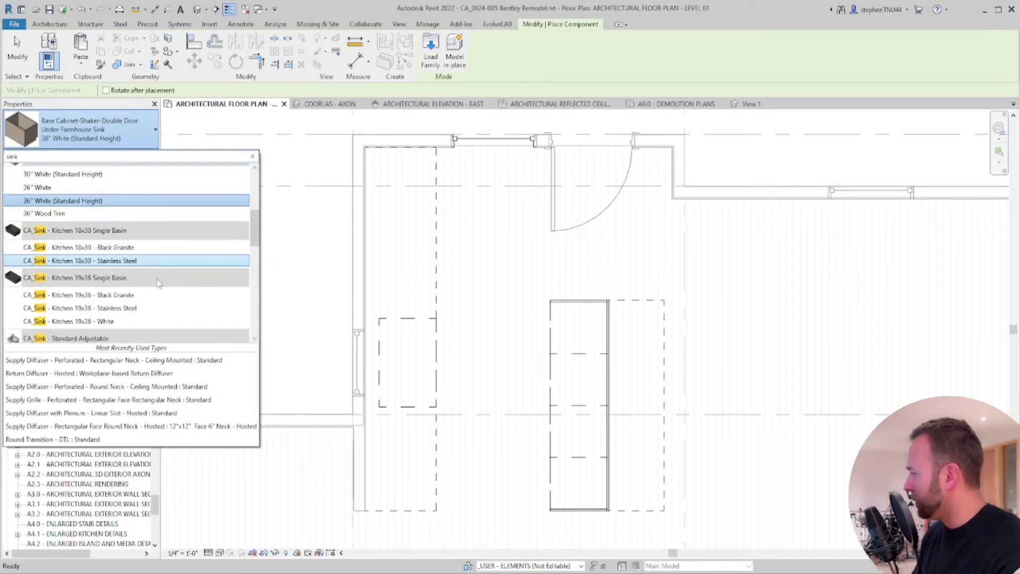
pyautogui.scroll(-2, 159, 287)
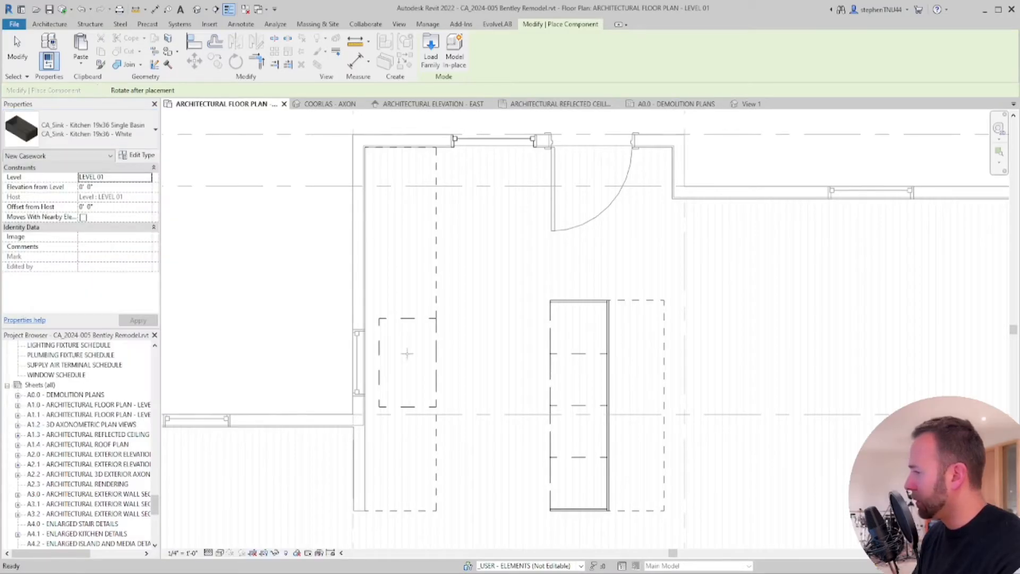
pyautogui.press('Escape')
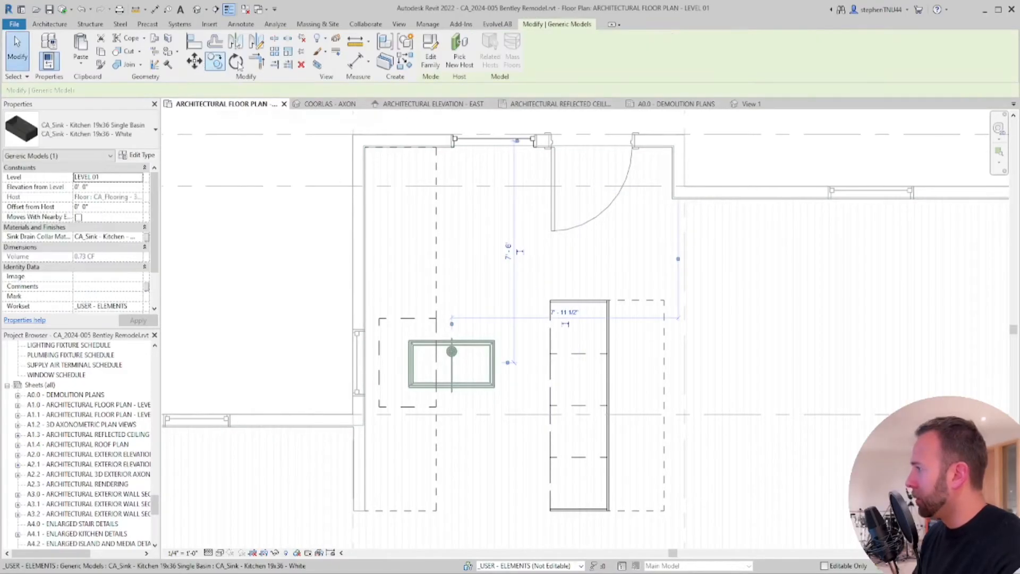
# Rotate the placed kitchen sink by 90 degrees
pyautogui.click(235, 61)
pyautogui.click(445, 428)
pyautogui.click(483, 424)
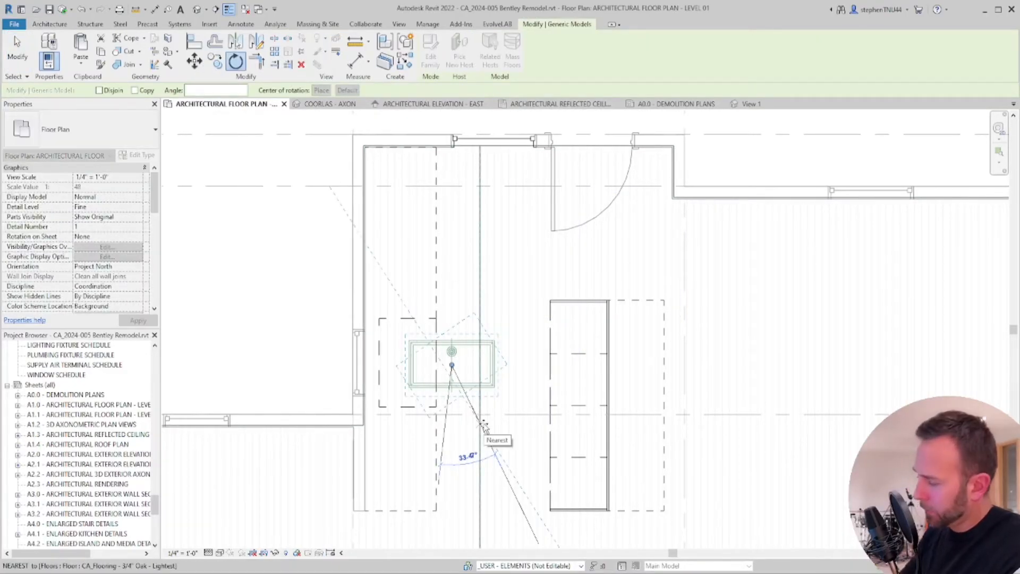
pyautogui.write('90')
pyautogui.press('Return')
# Align the sink's drain centreline with the centreline of the wall-side cabinet
pyautogui.scroll(4, 485, 357)
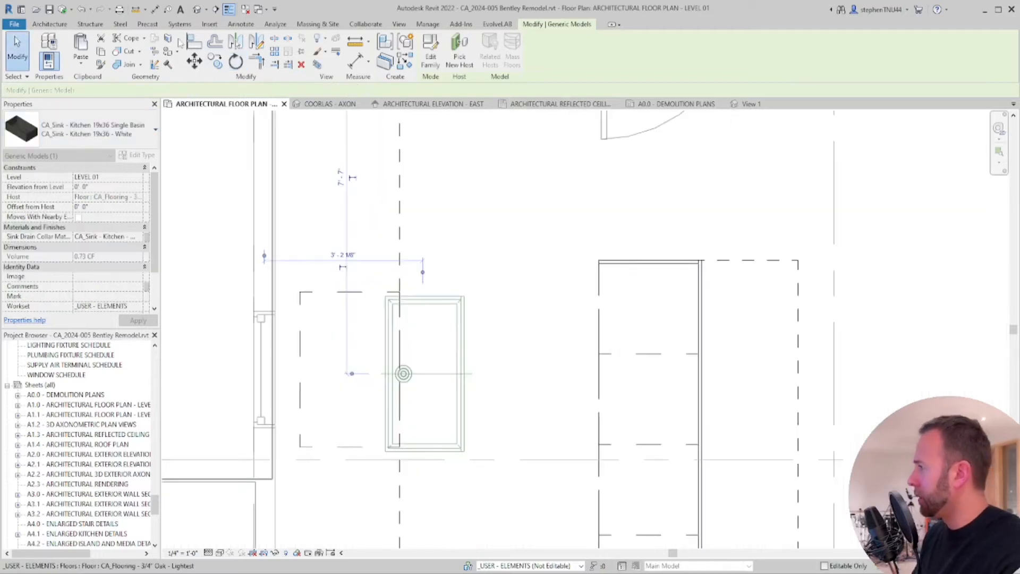
pyautogui.press('Escape')
pyautogui.press('a')
pyautogui.press('l')
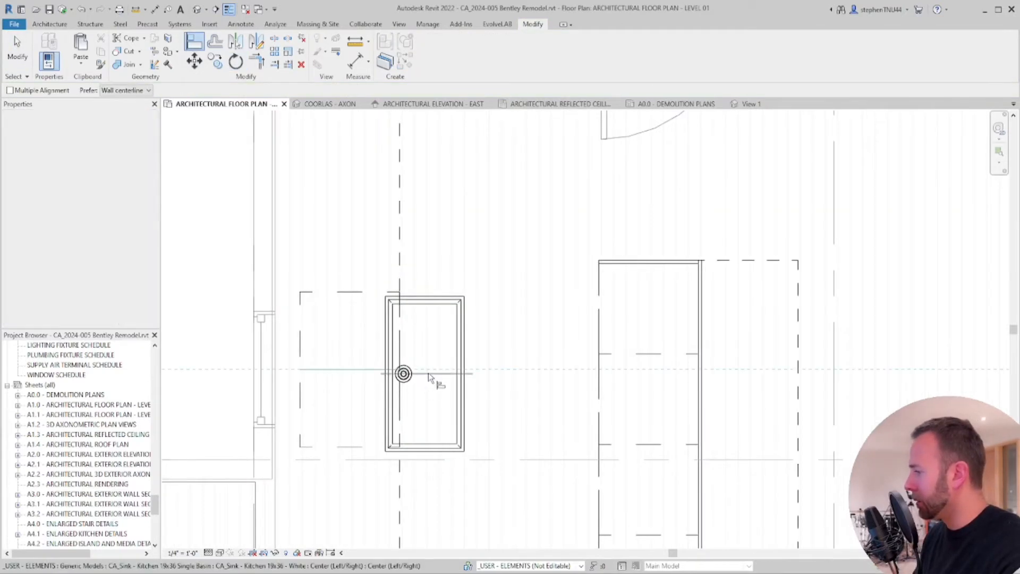
pyautogui.press('Escape')
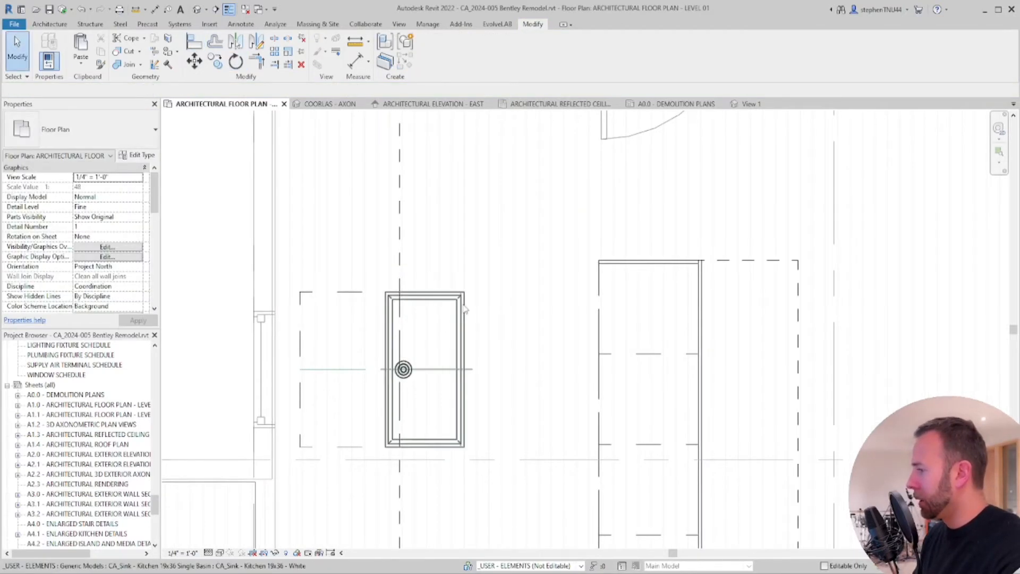
# Move the sink toward the side wall so its island-facing edge sits on the dashed counter line
pyautogui.click(464, 316)
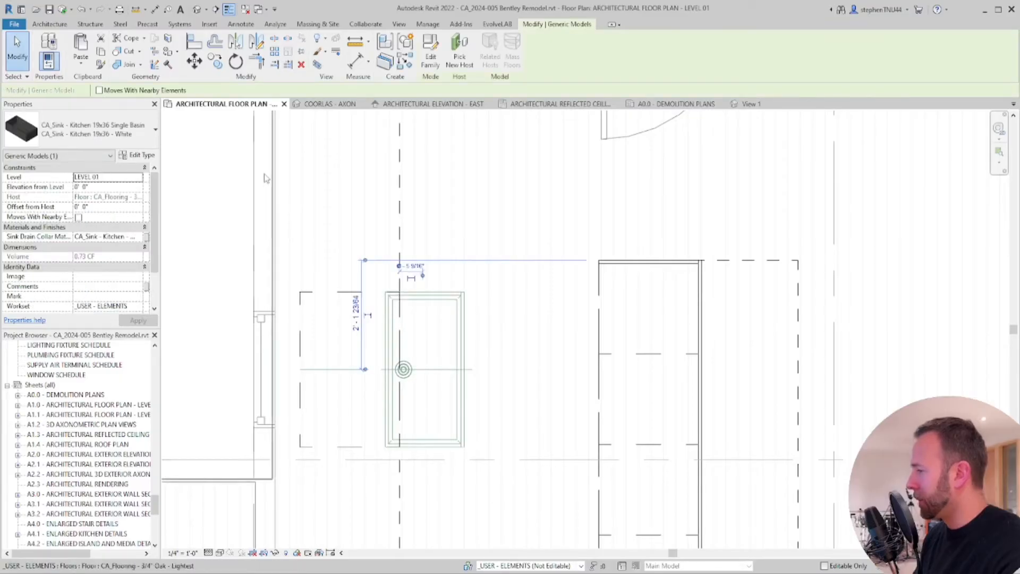
pyautogui.click(195, 62)
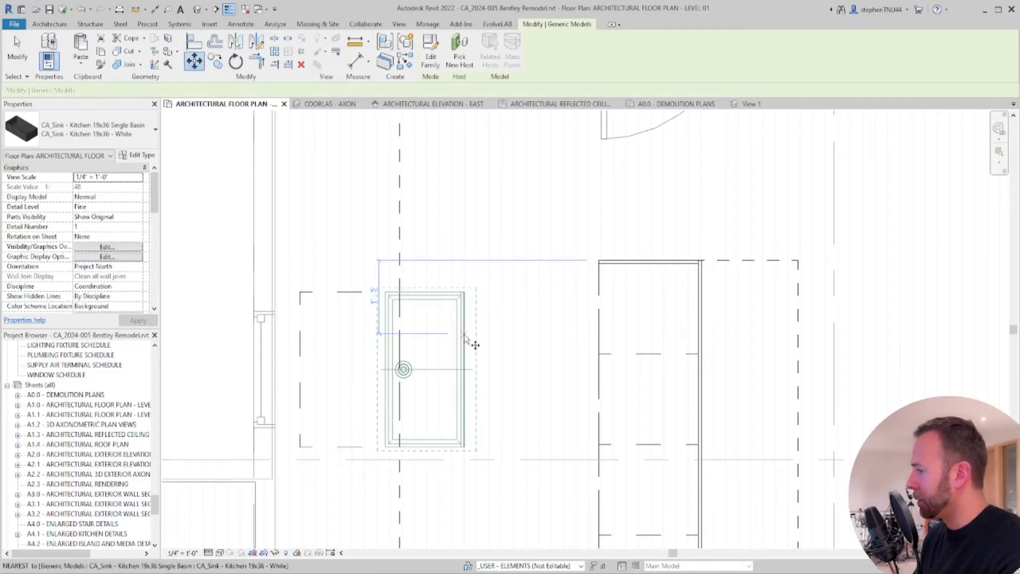
pyautogui.scroll(2, 468, 338)
pyautogui.click(465, 335)
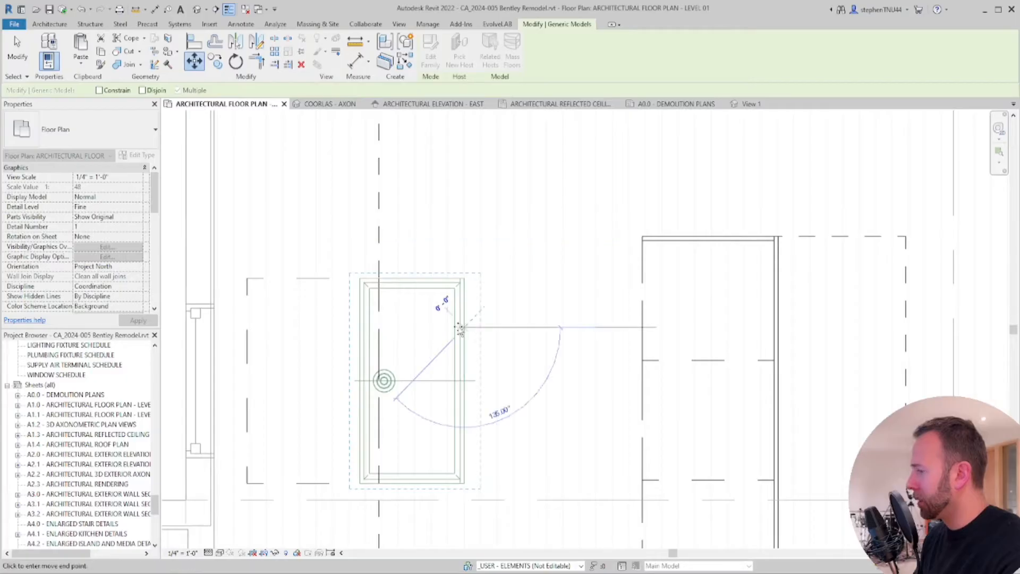
pyautogui.click(379, 335)
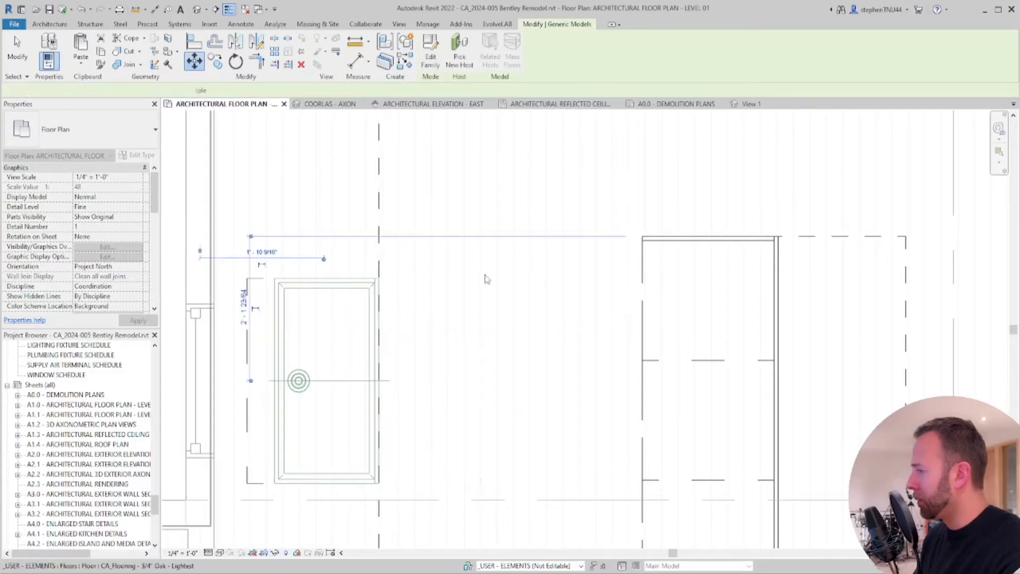
pyautogui.press('Escape')
pyautogui.scroll(-2, 466, 270)
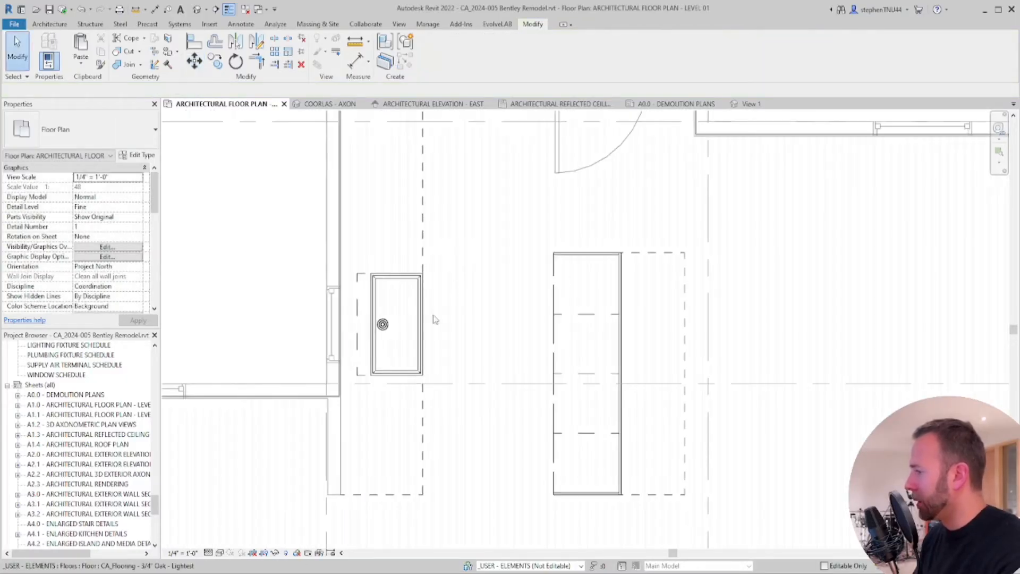
# Copy the existing in-place countertop beside the stairs into the kitchen aisle, just off the wall-side counter line
pyautogui.moveTo(441, 322); pyautogui.dragTo(461, 386, button='middle')
pyautogui.scroll(-1, 460, 386)
pyautogui.moveTo(461, 454); pyautogui.dragTo(503, 229, button='middle')
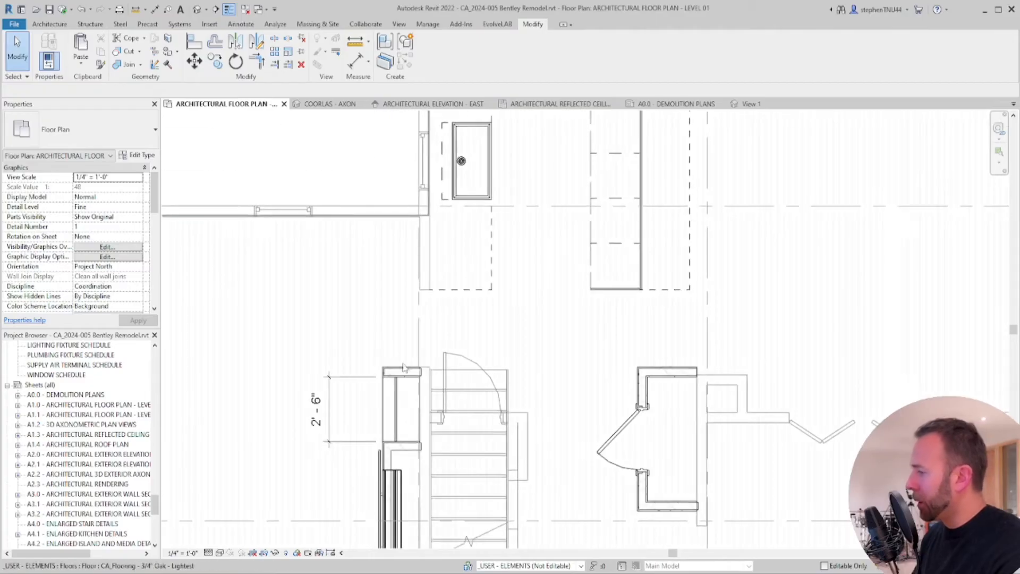
pyautogui.scroll(2, 390, 404)
pyautogui.click(406, 382)
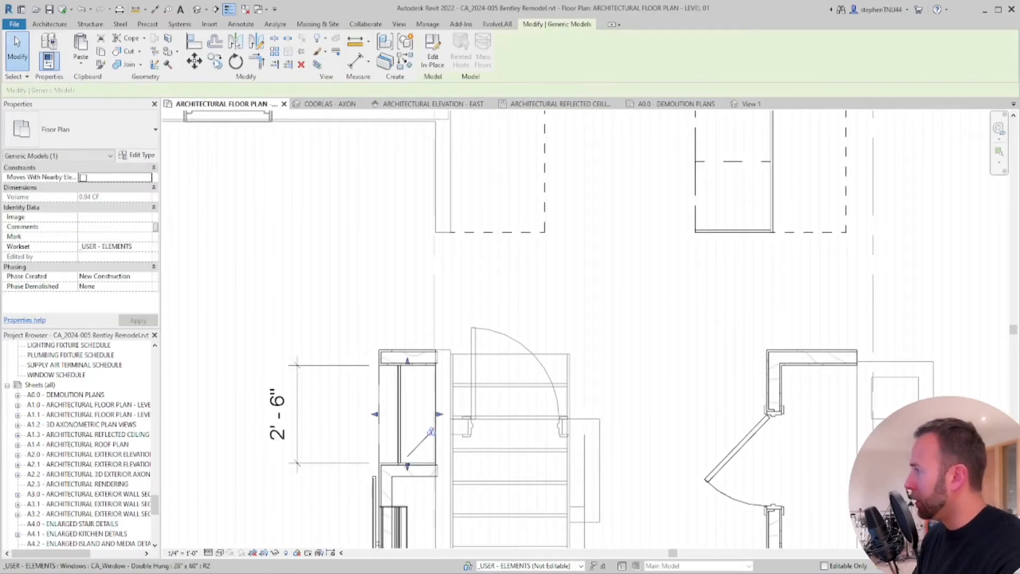
pyautogui.press('c')
pyautogui.press('o')
pyautogui.click(381, 414)
pyautogui.scroll(-1, 395, 411)
pyautogui.scroll(-1, 490, 254)
pyautogui.moveTo(494, 252); pyautogui.dragTo(435, 442, button='middle')
pyautogui.click(545, 220)
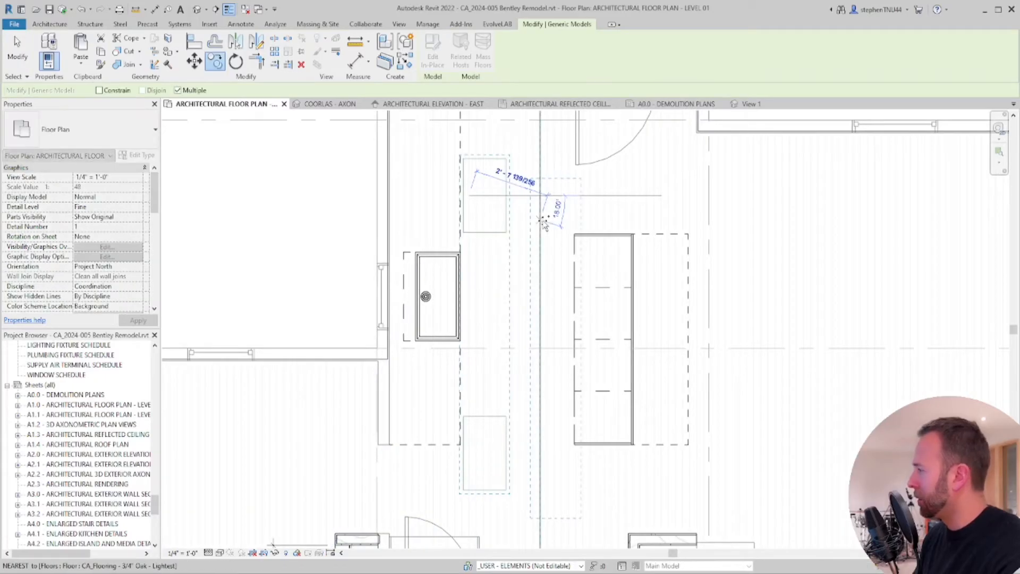
pyautogui.click(508, 215)
pyautogui.press('Escape')
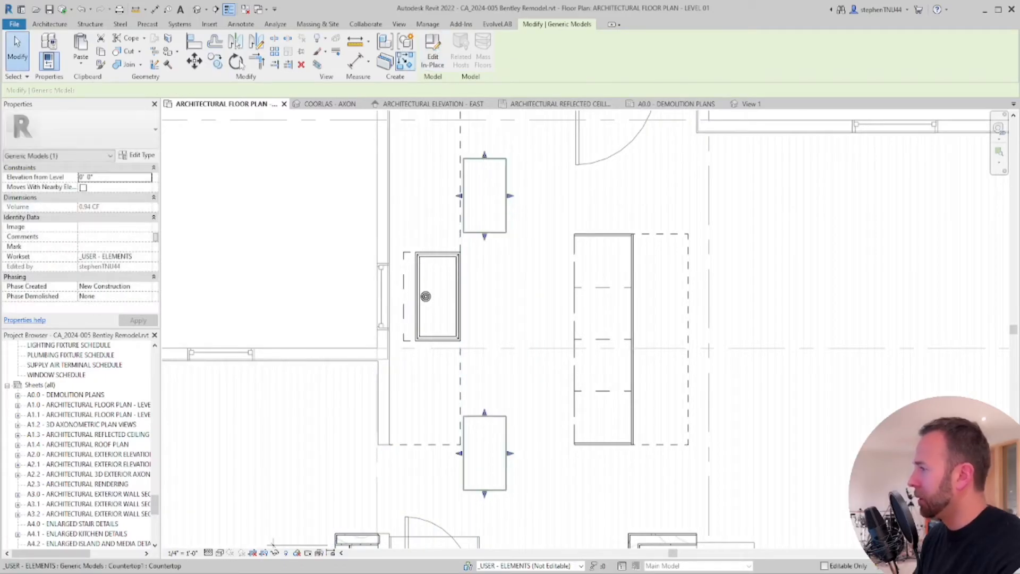
# Copy the two-part countertop again so its upper piece overlaps the seating side of the island cabinets
pyautogui.press('c')
pyautogui.press('o')
pyautogui.click(476, 199)
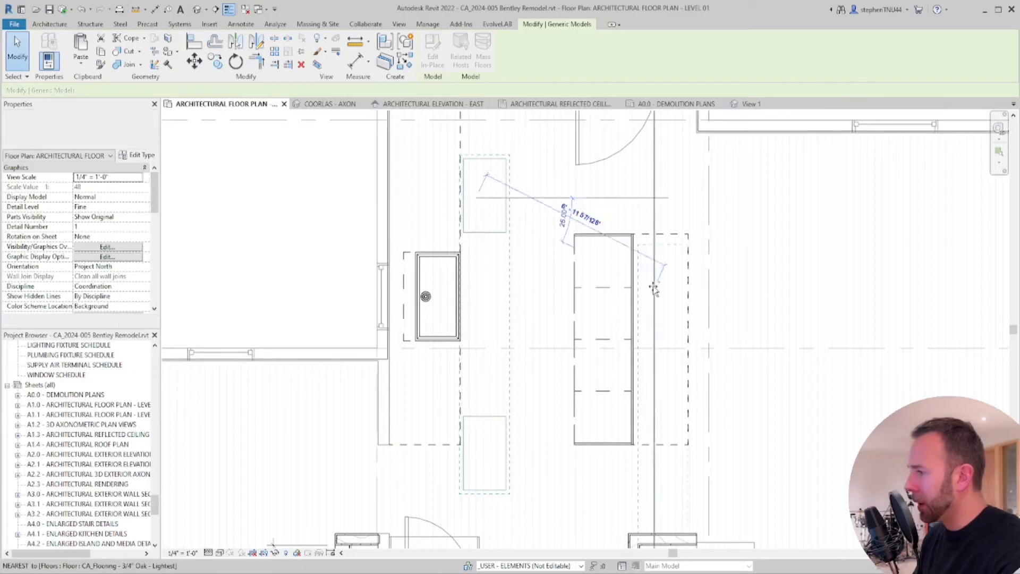
pyautogui.click(639, 274)
pyautogui.press('Escape')
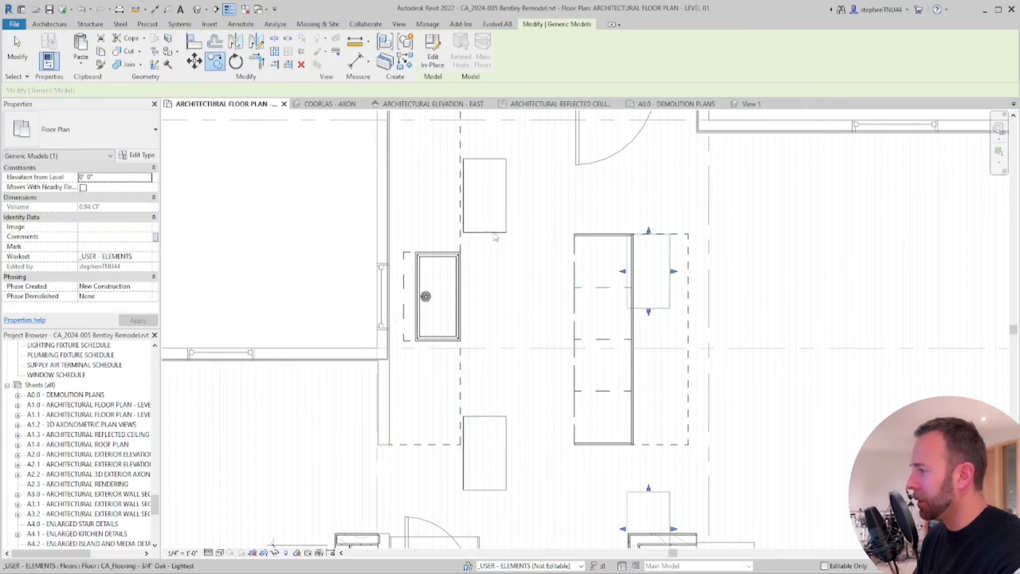
# Edit the aisle countertop copy in place and open its extrusion sketch
pyautogui.click(434, 53)
pyautogui.scroll(-1, 468, 303)
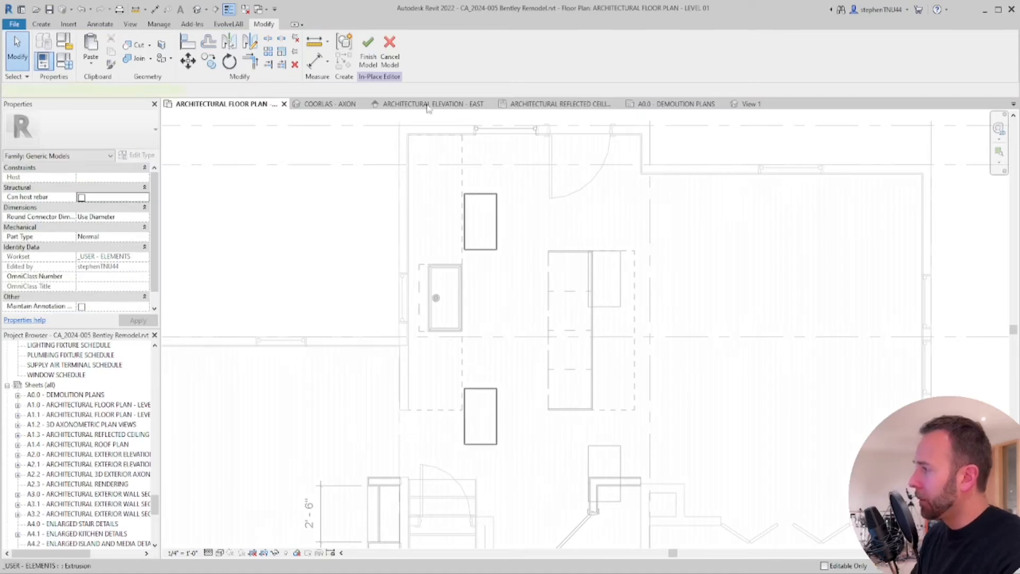
pyautogui.click(464, 223)
pyautogui.click(374, 53)
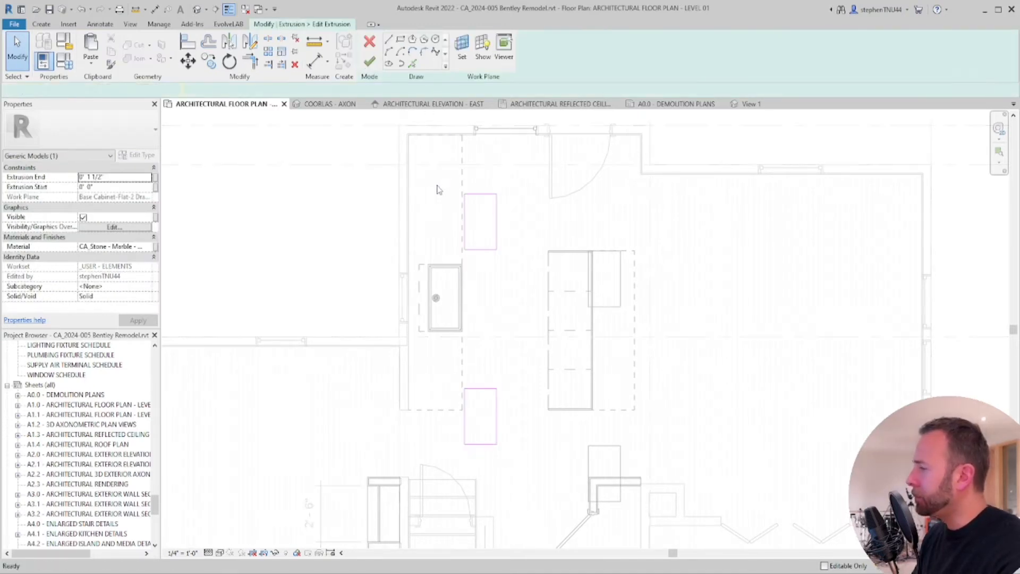
# Sketch a rectangle from the kitchen's upper inside wall corner to the lower island-facing corner of the dashed wall-side counter outline
pyautogui.scroll(3, 448, 187)
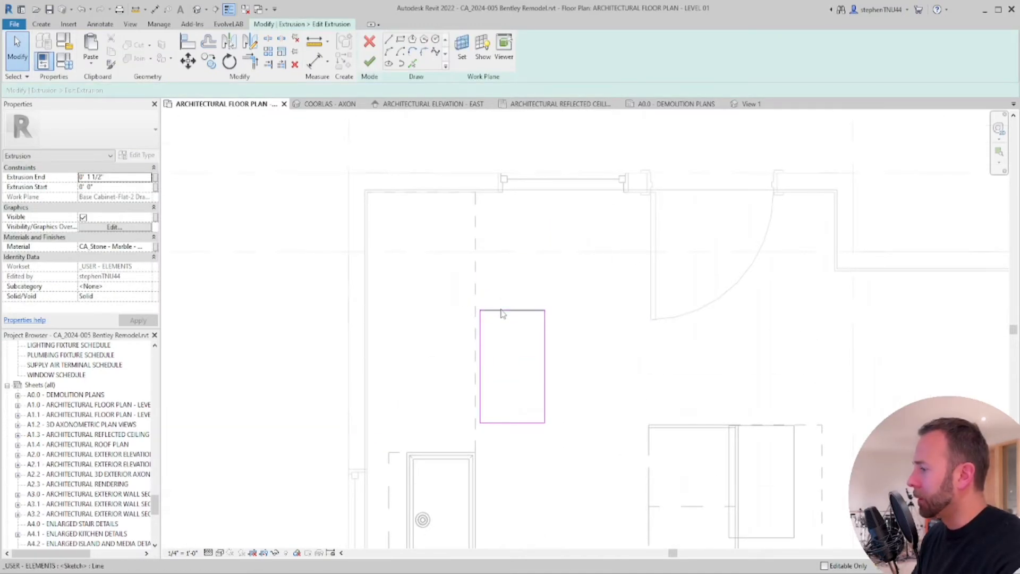
pyautogui.click(400, 40)
pyautogui.scroll(4, 348, 178)
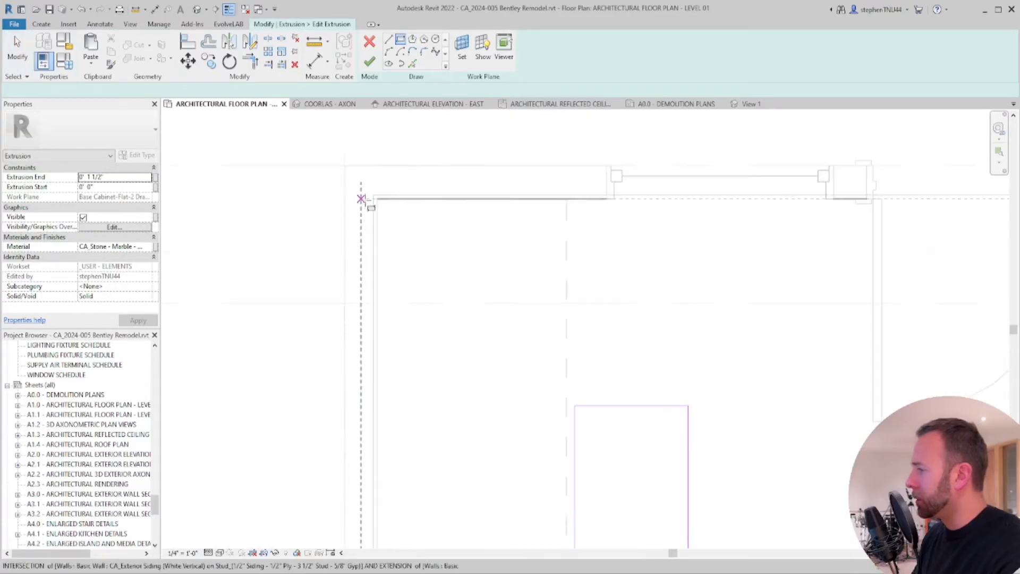
pyautogui.click(378, 199)
pyautogui.scroll(-1, 402, 182)
pyautogui.scroll(-3, 402, 182)
pyautogui.moveTo(479, 474); pyautogui.dragTo(457, 309, button='middle')
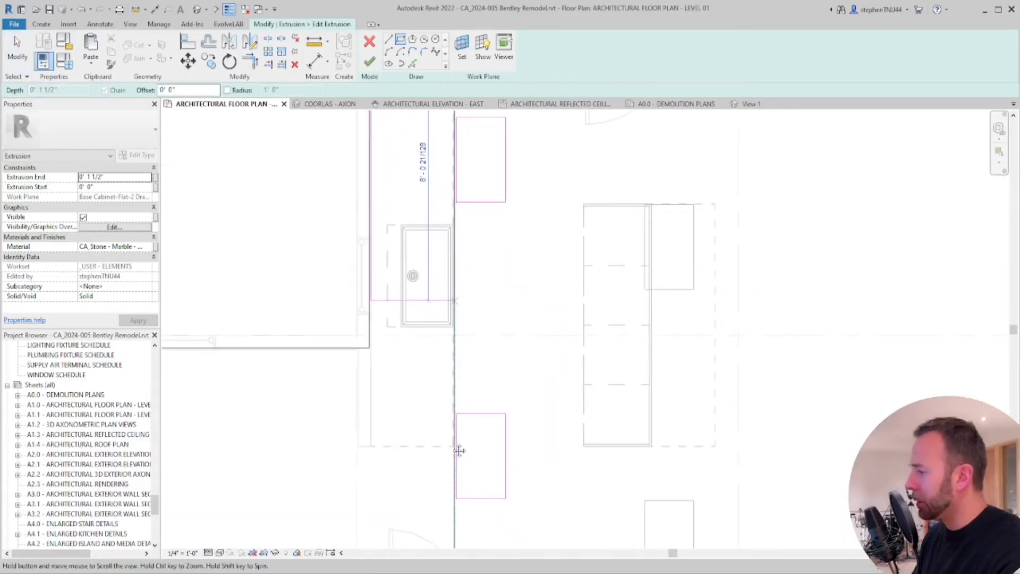
pyautogui.scroll(3, 443, 453)
pyautogui.click(460, 441)
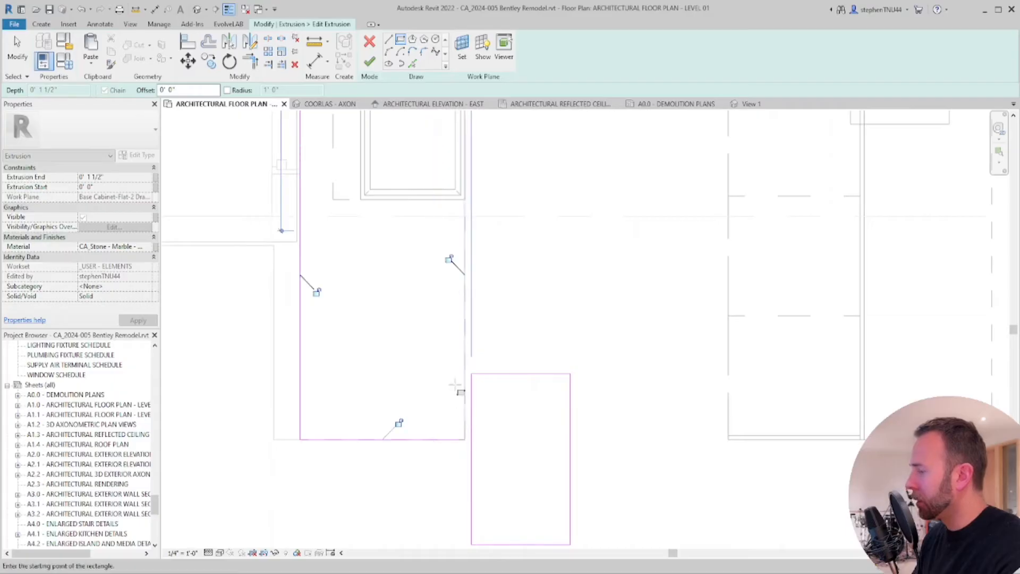
# Delete the two original countertop rectangles from the extrusion sketch
pyautogui.scroll(-2, 462, 391)
pyautogui.moveTo(493, 205); pyautogui.dragTo(487, 295, button='middle')
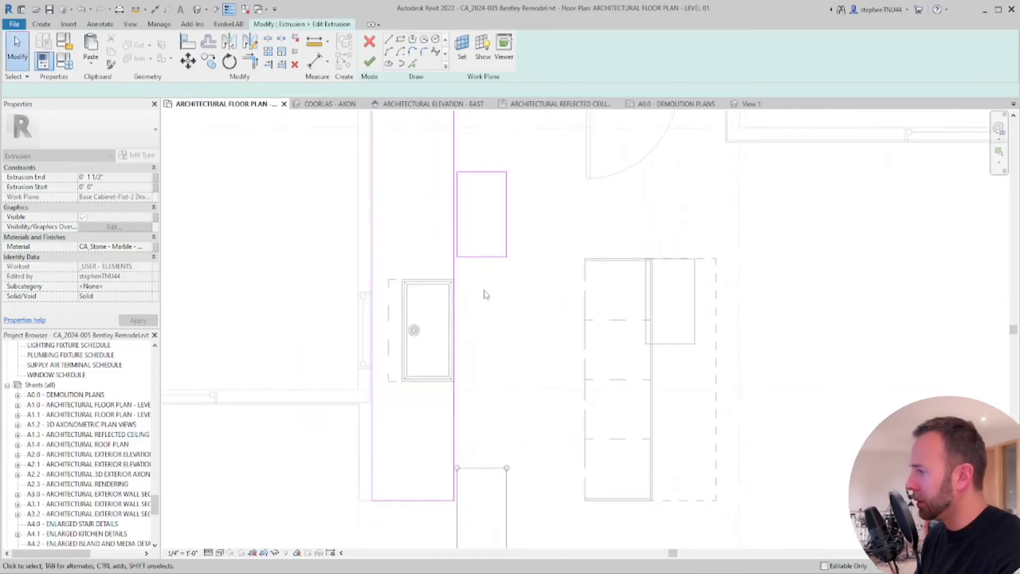
pyautogui.press('Tab')
pyautogui.click(487, 258)
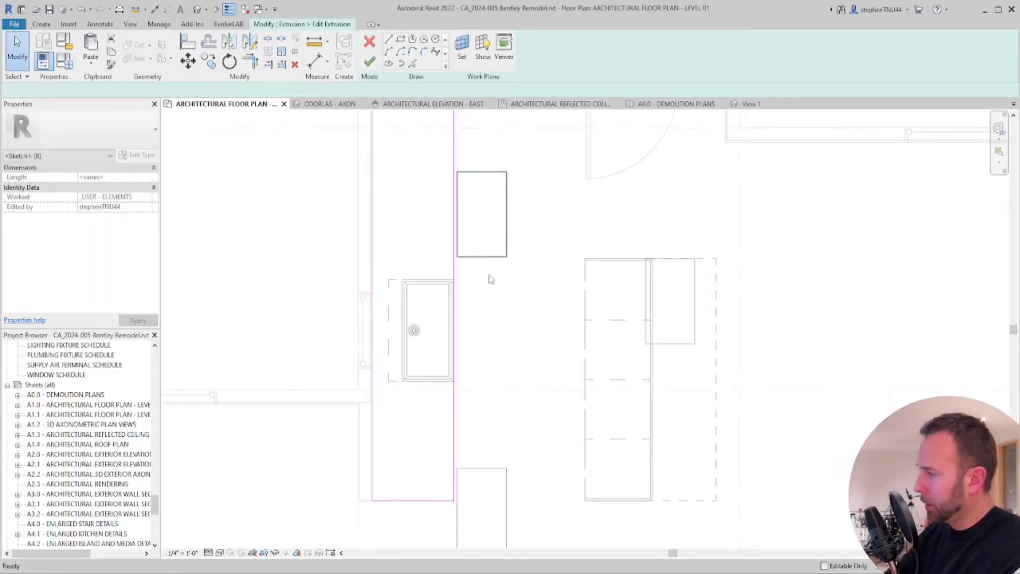
pyautogui.press('Delete')
# Add sketch lines picked from the sink cabinet's two end edges and the sink's wall-side edge
pyautogui.scroll(3, 442, 278)
pyautogui.scroll(2, 454, 271)
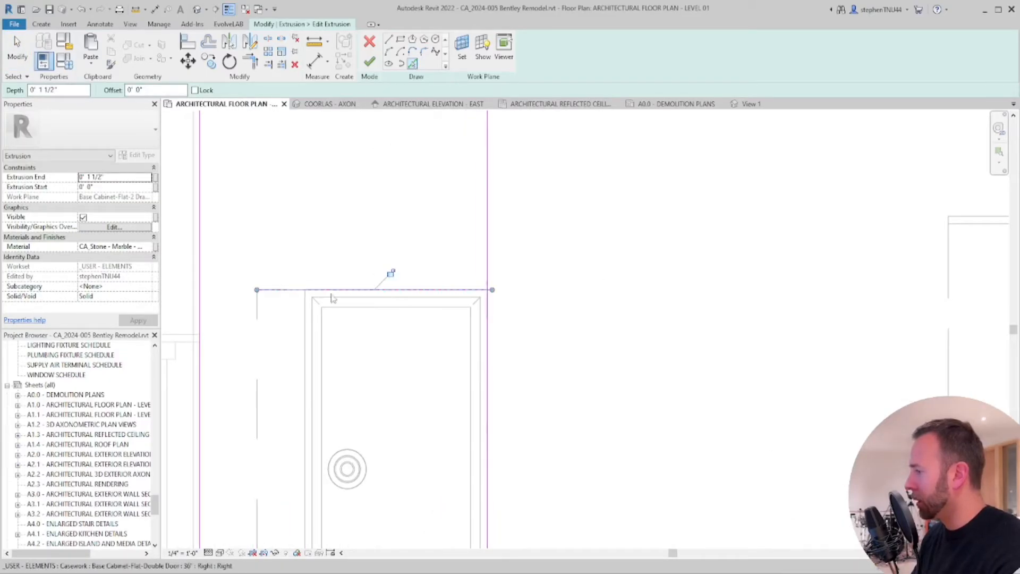
pyautogui.click(306, 341)
pyautogui.moveTo(385, 330); pyautogui.dragTo(382, 162, button='middle')
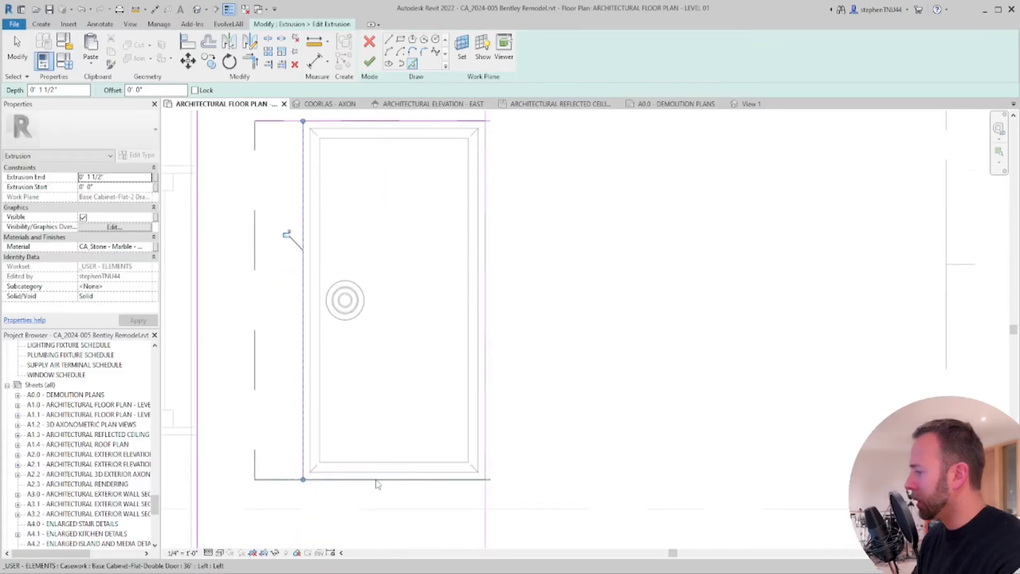
pyautogui.click(376, 480)
# Split the countertop's island-facing sketch line at the sink and trim it into corners with the upper and lower cutout lines
pyautogui.click(249, 62)
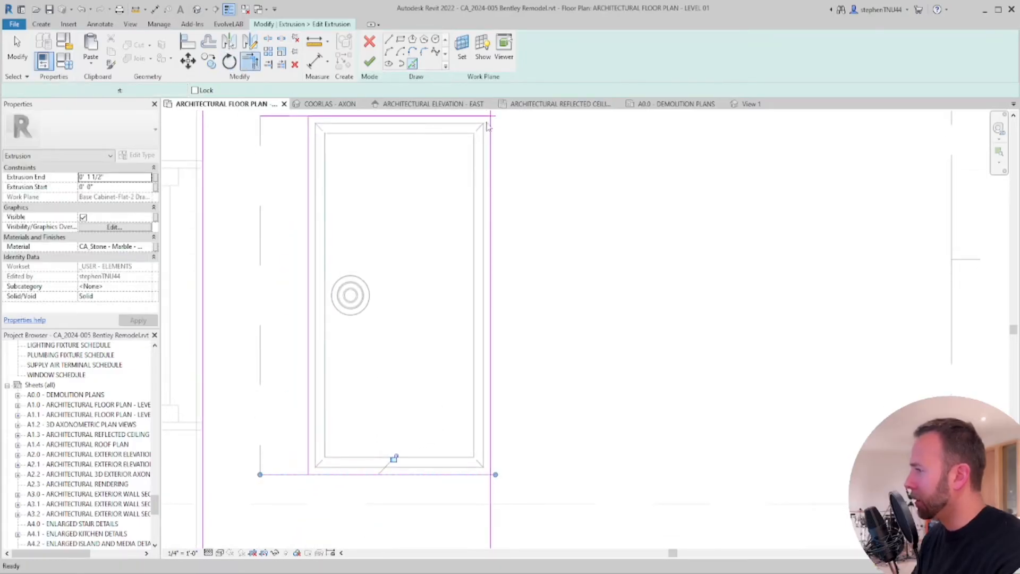
pyautogui.click(267, 38)
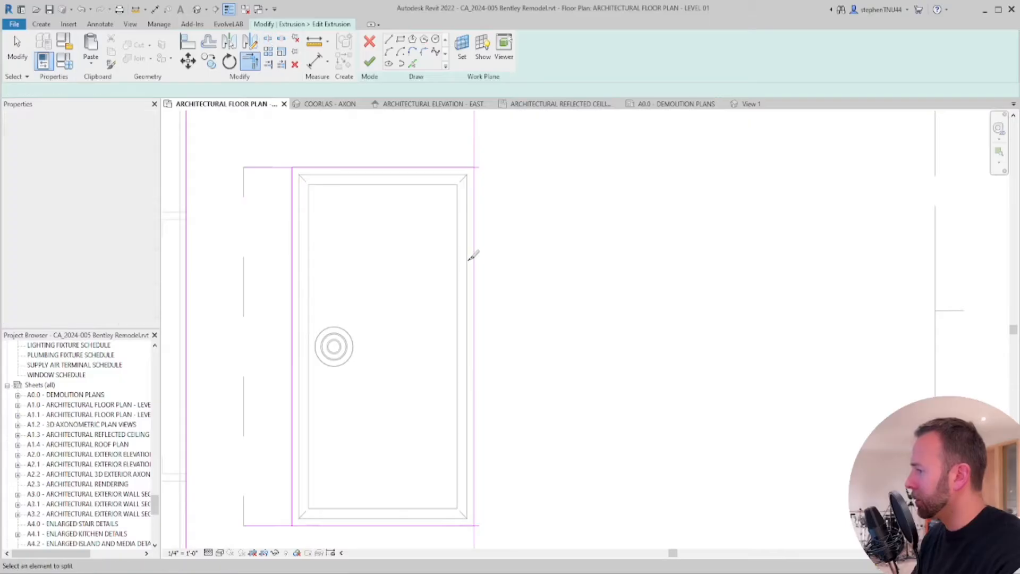
pyautogui.press('t')
pyautogui.press('r')
pyautogui.click(464, 169)
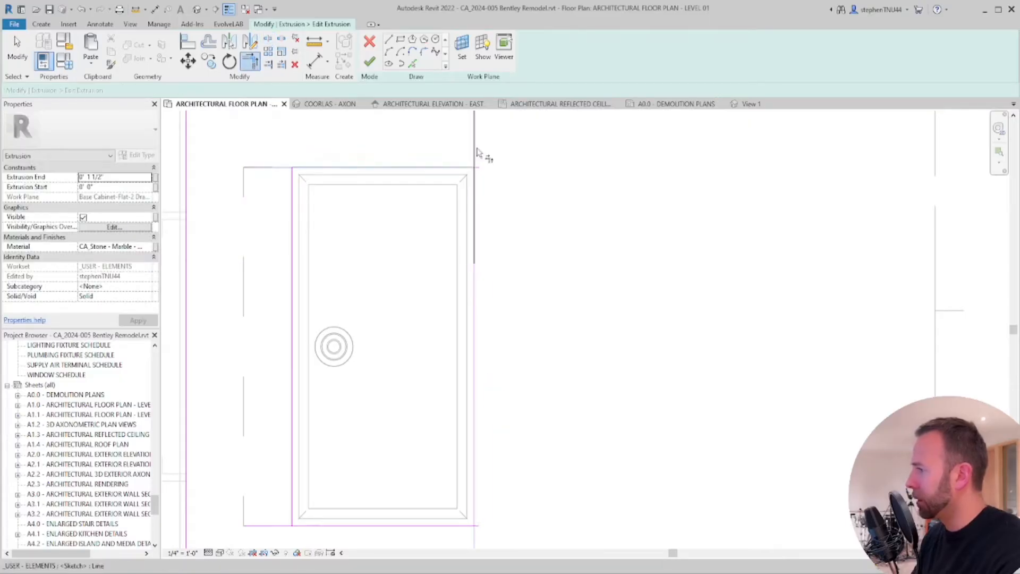
pyautogui.scroll(-2, 430, 335)
pyautogui.click(442, 459)
pyautogui.click(459, 477)
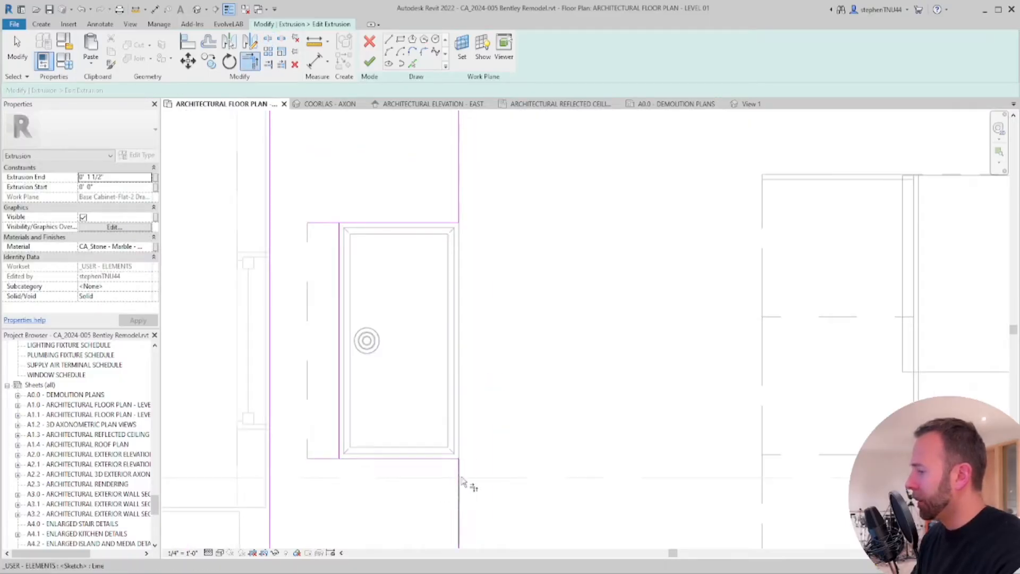
# Trim the lower cutout line and the sink's wall-side sketch line to a corner
pyautogui.scroll(3, 405, 473)
pyautogui.press('Escape')
pyautogui.scroll(1, 352, 450)
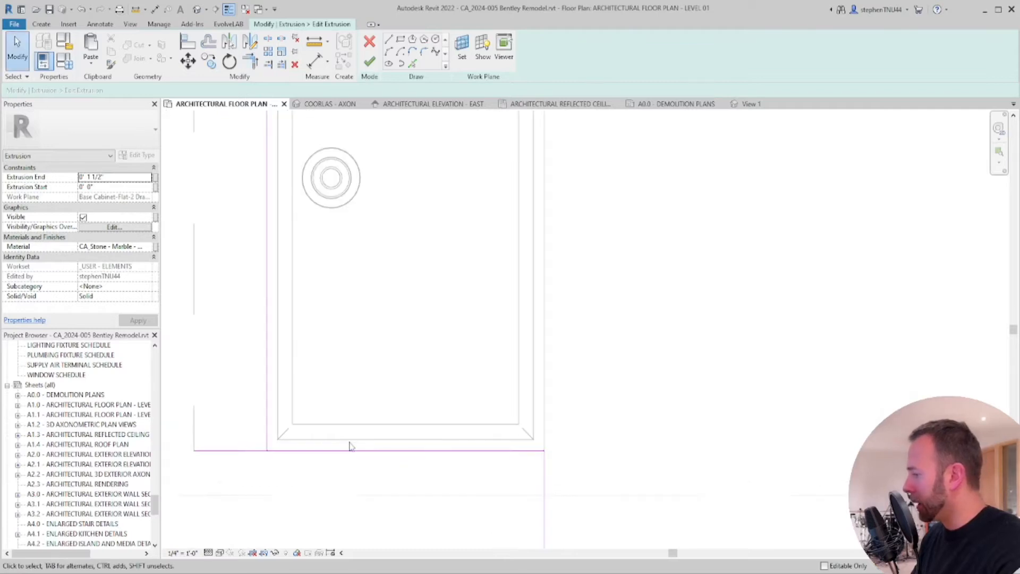
pyautogui.press('t')
pyautogui.press('r')
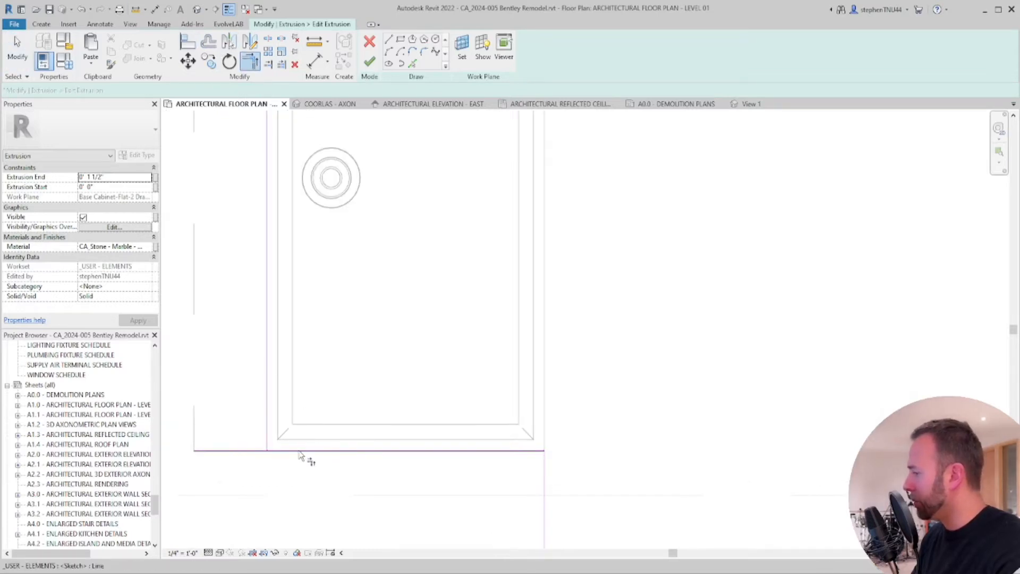
pyautogui.click(295, 451)
pyautogui.click(267, 431)
pyautogui.press('Escape')
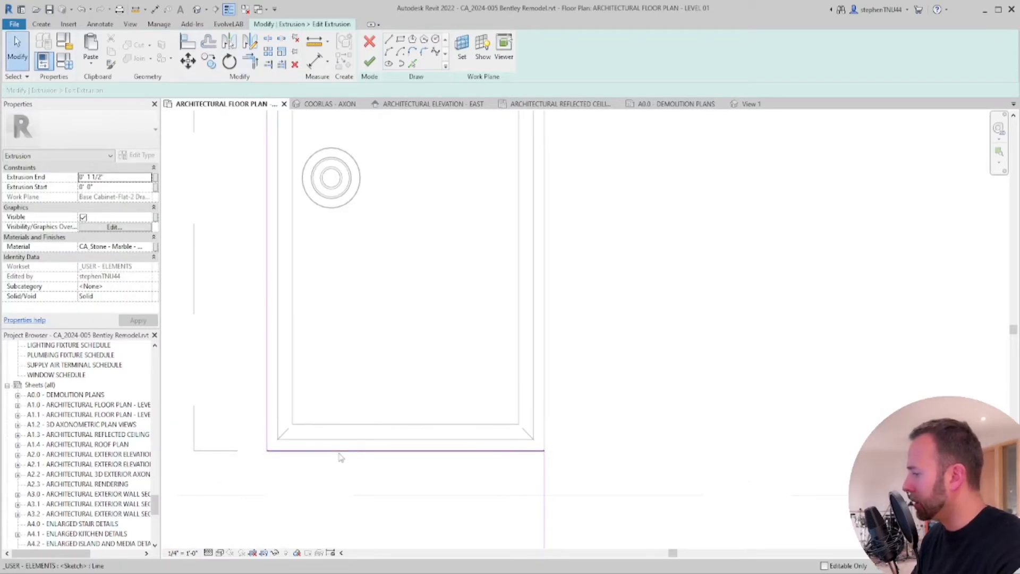
# Move the lower cutout line up onto the inner edge of the sink's outer rim
pyautogui.click(341, 435)
pyautogui.click(189, 60)
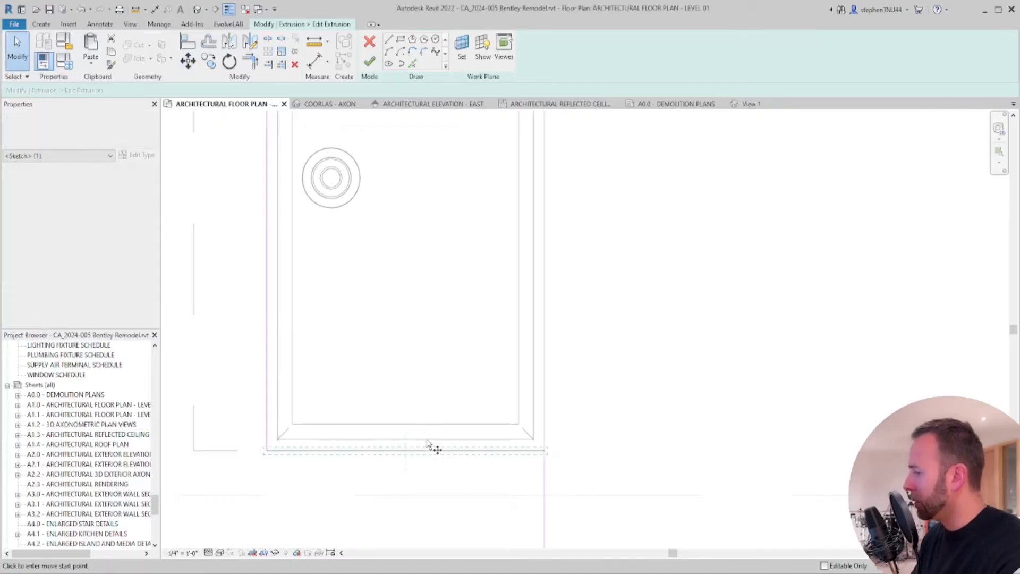
pyautogui.click(427, 450)
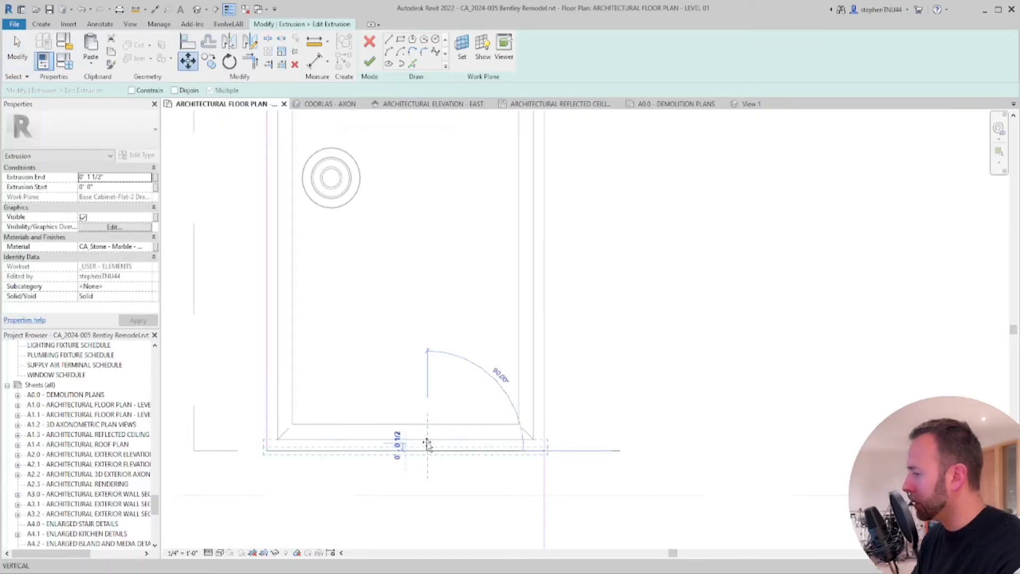
pyautogui.click(444, 402)
pyautogui.press('Escape')
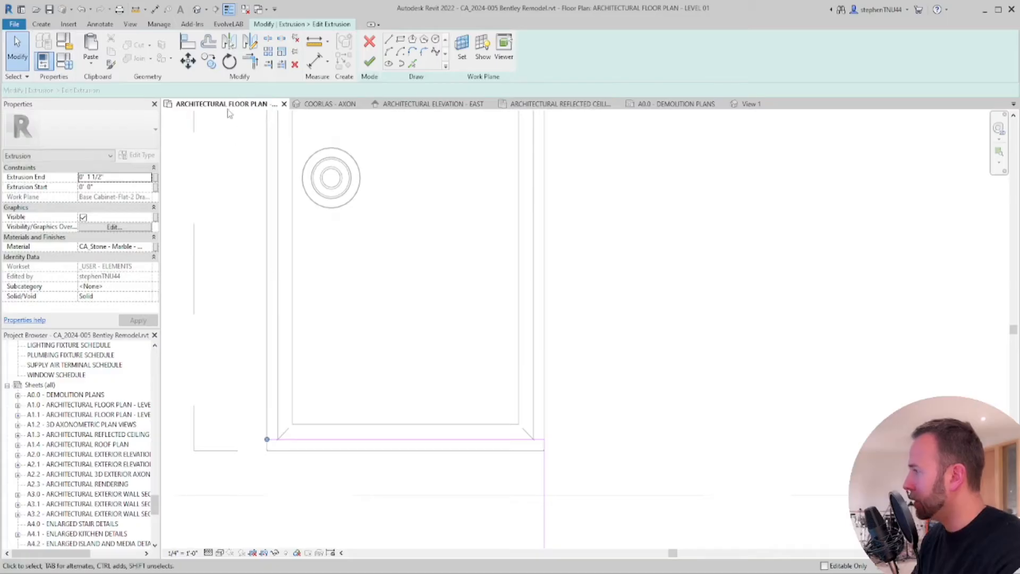
# Move the sink's wall-side cutout line and the upper cutout line onto the inner edge of the sink's outer rim
pyautogui.click(267, 260)
pyautogui.click(278, 257)
pyautogui.moveTo(424, 189); pyautogui.dragTo(417, 255, button='middle')
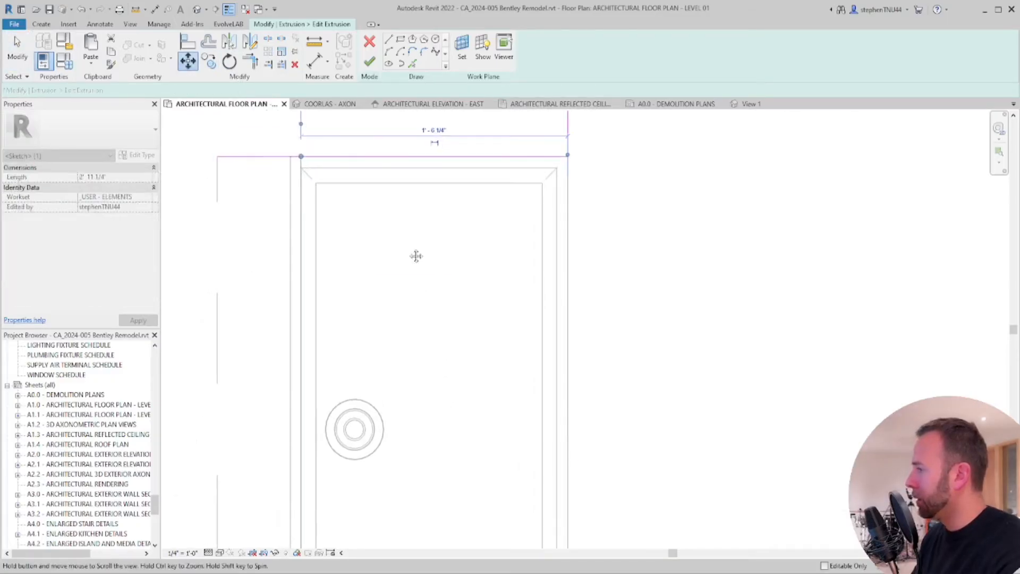
pyautogui.click(409, 157)
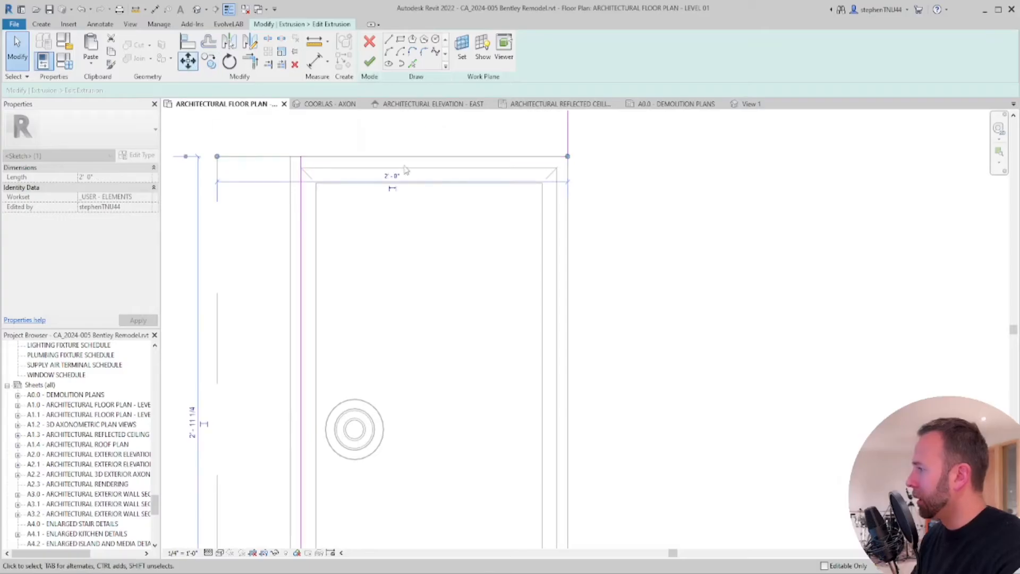
pyautogui.click(429, 157)
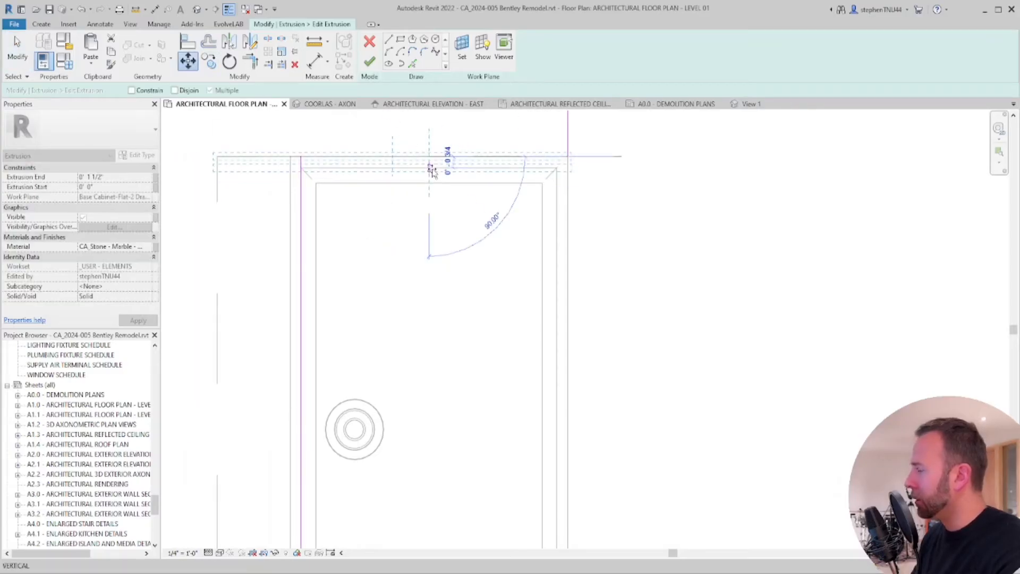
pyautogui.click(432, 170)
# Fillet the corner between the upper cutout line and the countertop's island-facing edge with a 3/4" radius
pyautogui.moveTo(555, 163); pyautogui.dragTo(491, 270, button='middle')
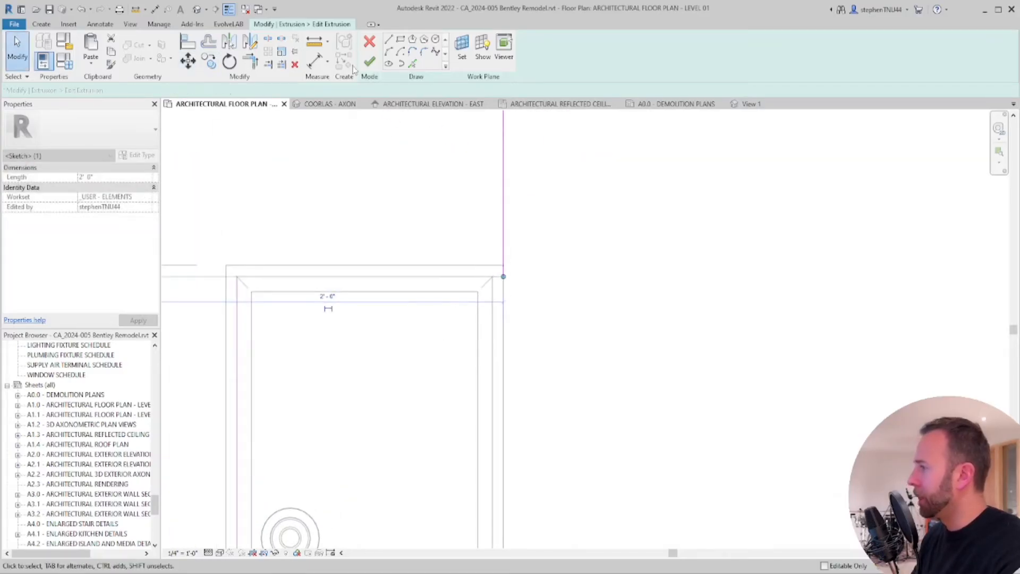
pyautogui.click(491, 277)
pyautogui.click(503, 265)
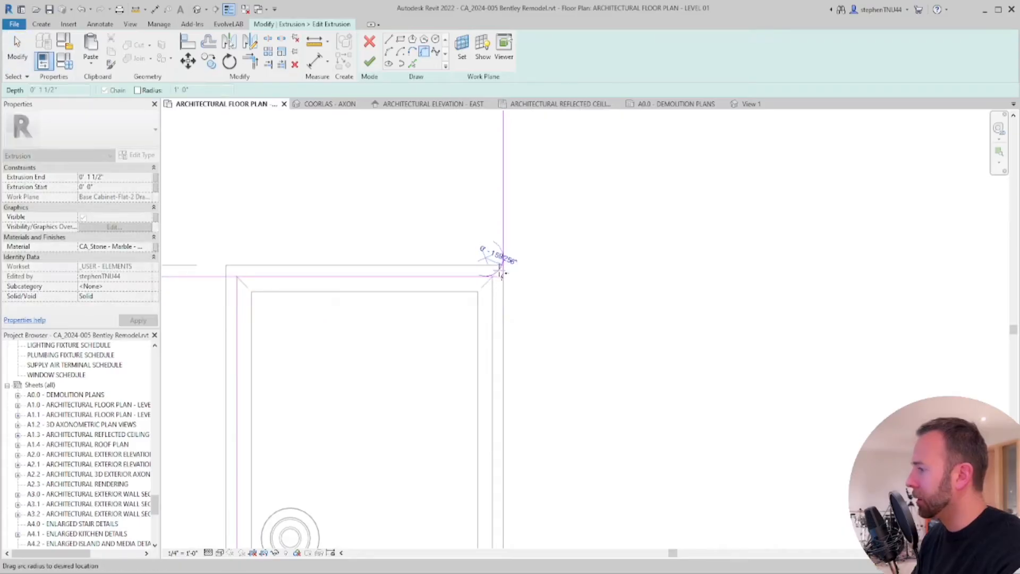
pyautogui.scroll(2, 502, 275)
pyautogui.click(501, 274)
pyautogui.click(487, 264)
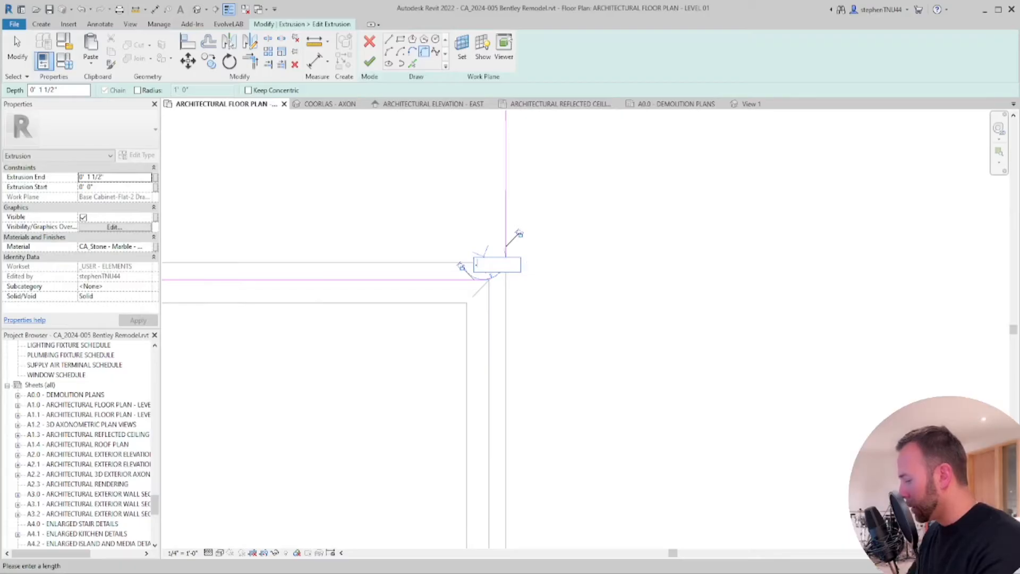
pyautogui.write('.75')
pyautogui.press('Return')
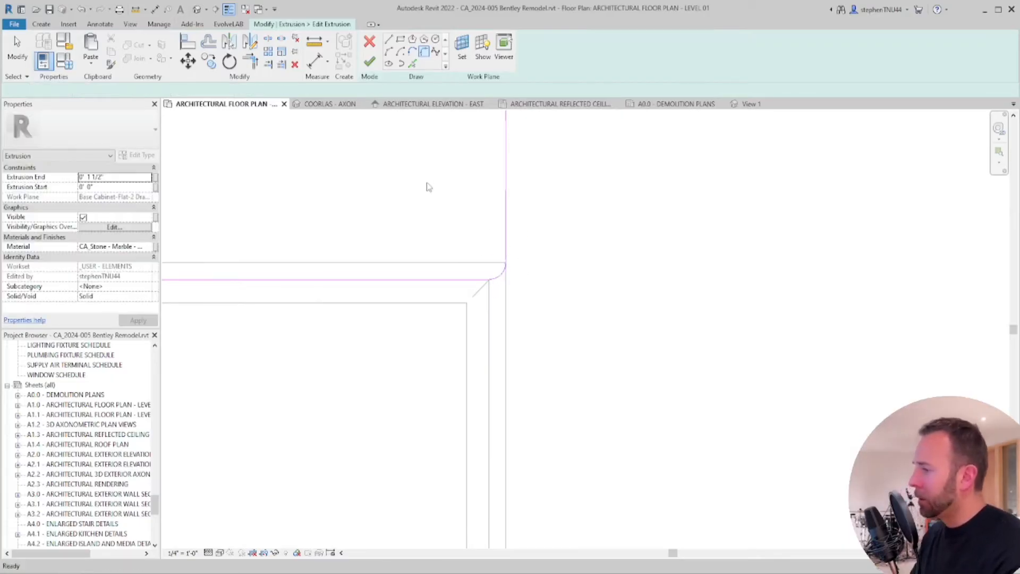
pyautogui.press('Escape')
# Fillet the corner between the lower cutout line and the countertop's island-facing edge with a 3/4" radius and continue sketching
pyautogui.scroll(-3, 428, 185)
pyautogui.moveTo(431, 425); pyautogui.dragTo(443, 199, button='middle')
pyautogui.scroll(2, 472, 316)
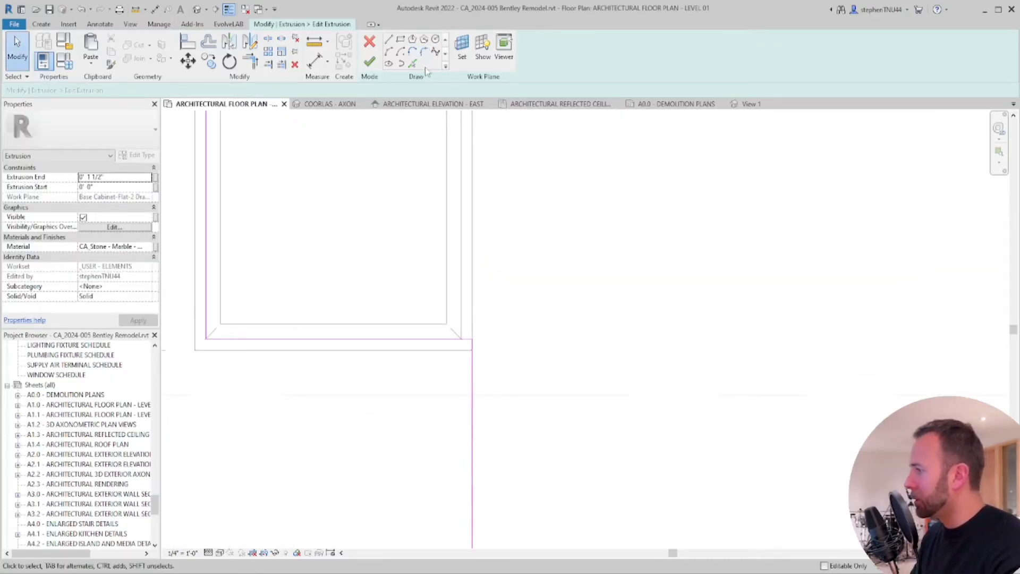
pyautogui.click(424, 52)
pyautogui.click(454, 339)
pyautogui.click(472, 349)
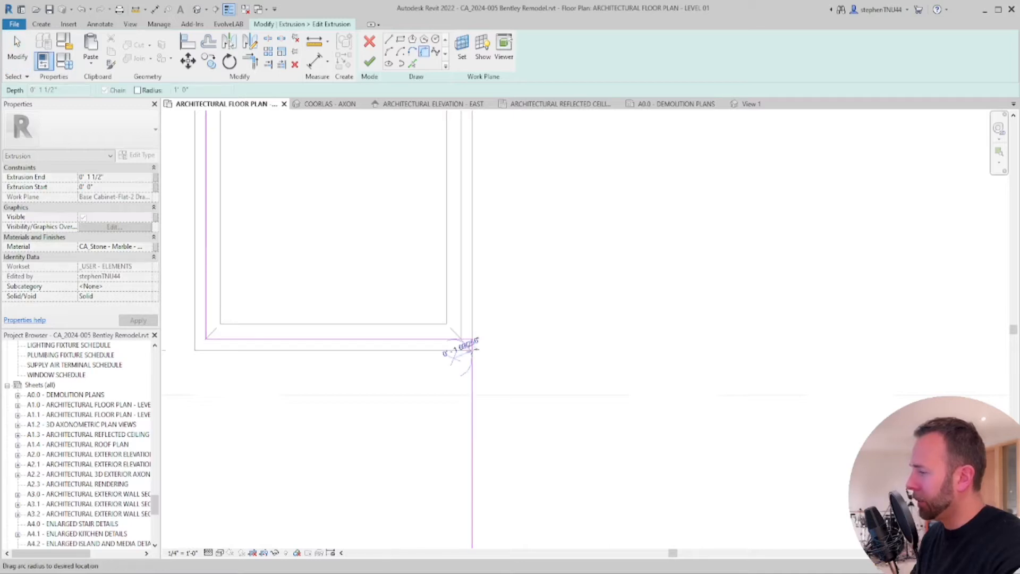
pyautogui.click(470, 350)
pyautogui.scroll(2, 455, 348)
pyautogui.click(450, 346)
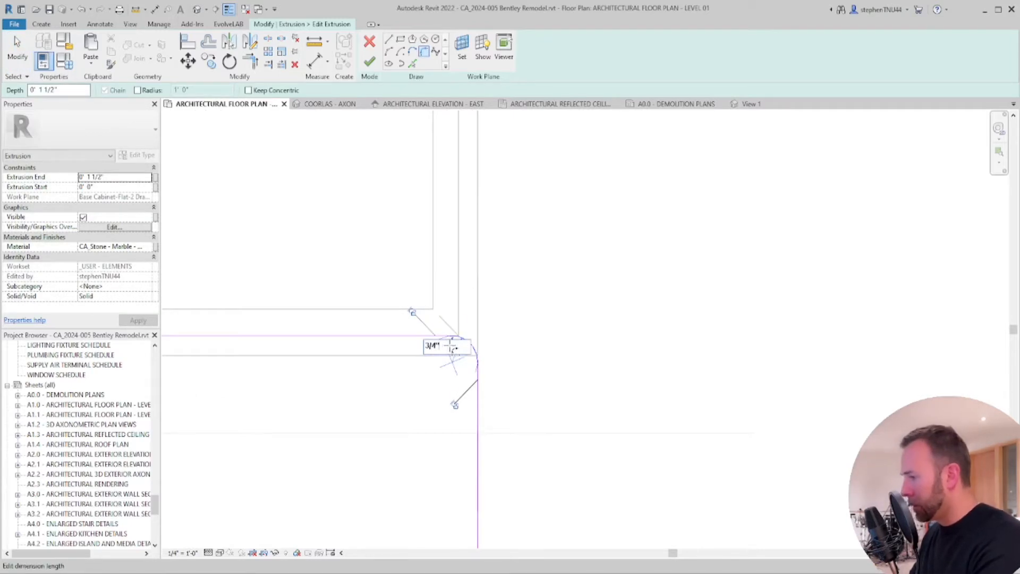
pyautogui.press('Return')
pyautogui.scroll(-2, 405, 133)
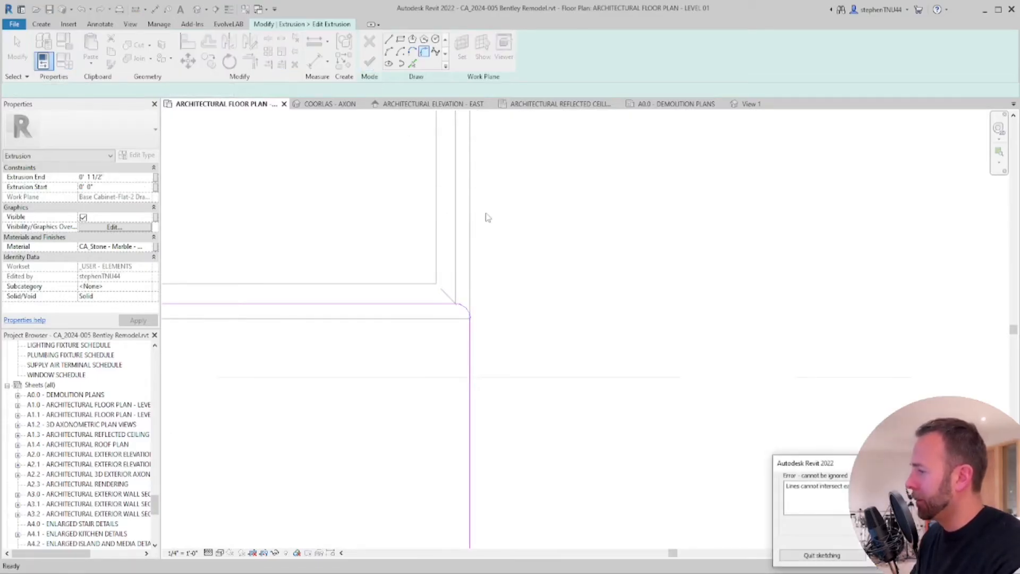
pyautogui.click(912, 555)
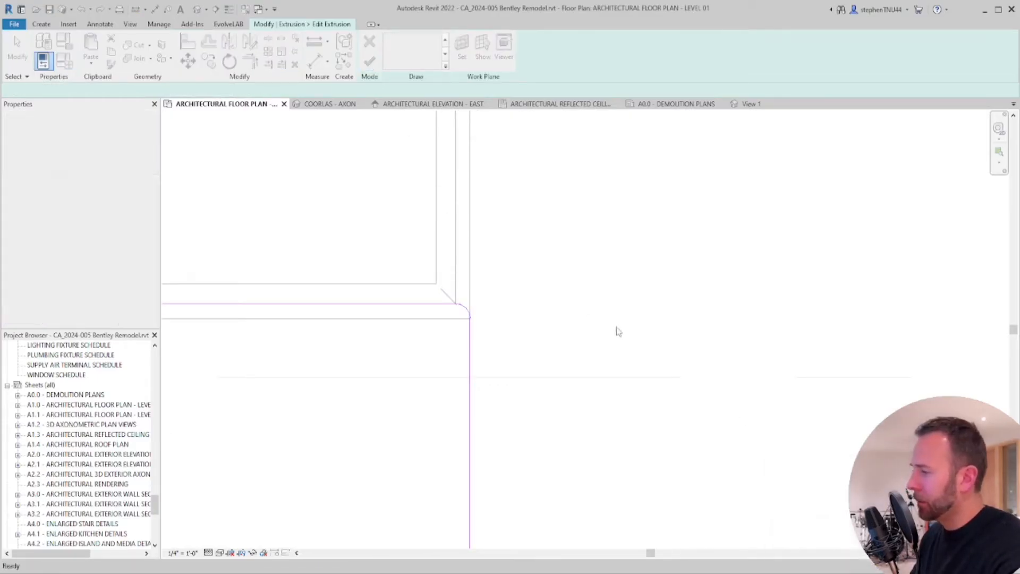
# Check the countertop sketch outline around the sink cutout for intersecting lines
pyautogui.scroll(-7, 558, 311)
pyautogui.moveTo(492, 292); pyautogui.dragTo(495, 309, button='middle')
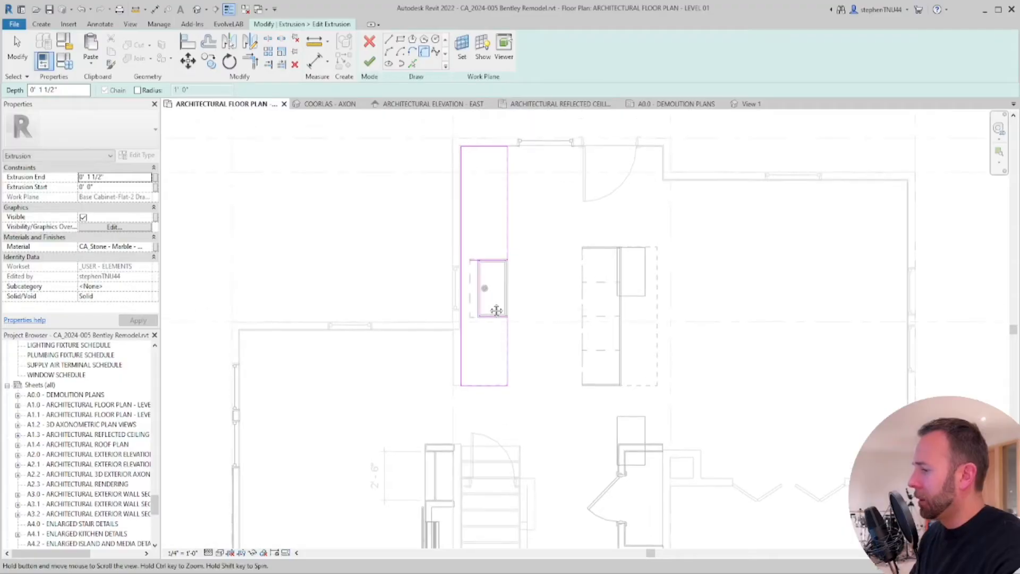
pyautogui.scroll(-2, 496, 309)
pyautogui.scroll(2, 494, 306)
pyautogui.press('Escape')
pyautogui.scroll(3, 460, 262)
pyautogui.press('t')
pyautogui.press('r')
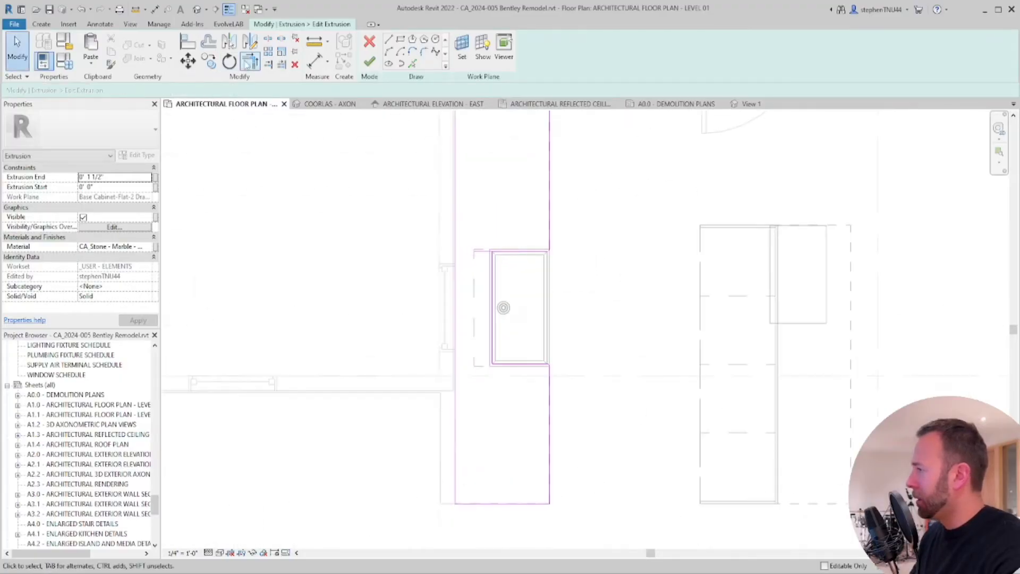
pyautogui.scroll(-1, 494, 271)
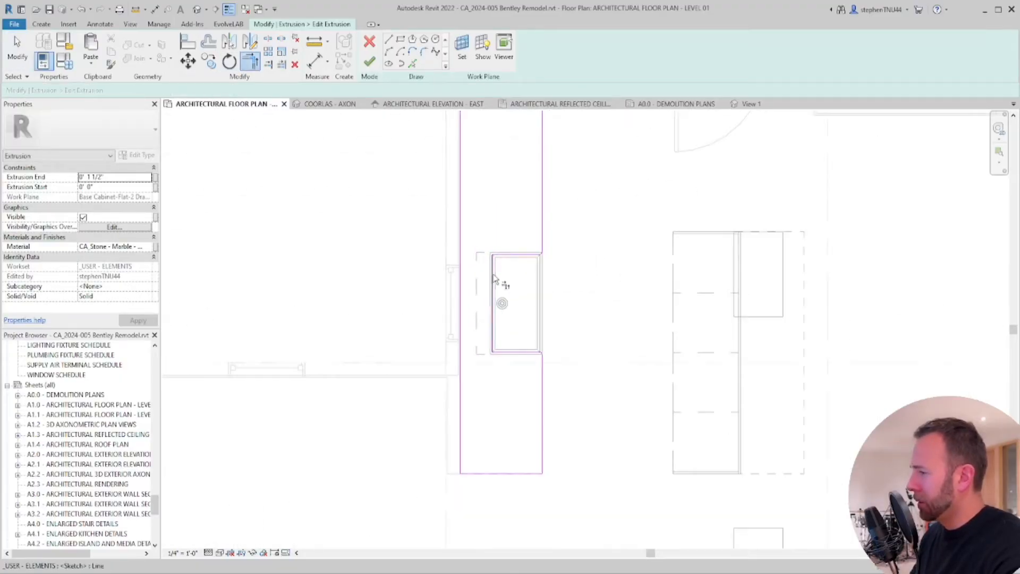
pyautogui.press('Escape')
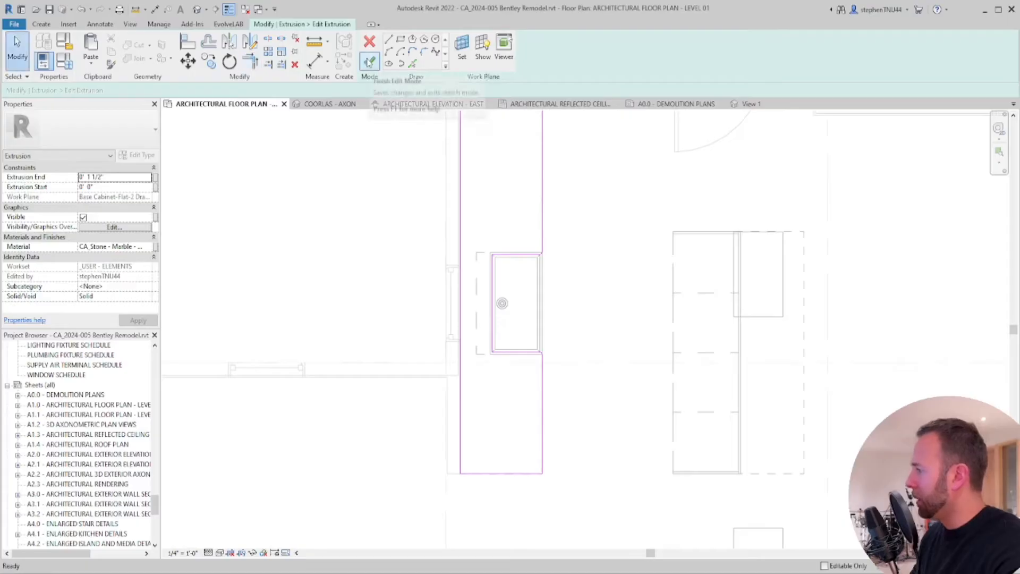
# Finish the wall-side countertop's extrusion sketch and complete the in-place model
pyautogui.click(370, 62)
pyautogui.moveTo(450, 266); pyautogui.dragTo(390, 288, button='middle')
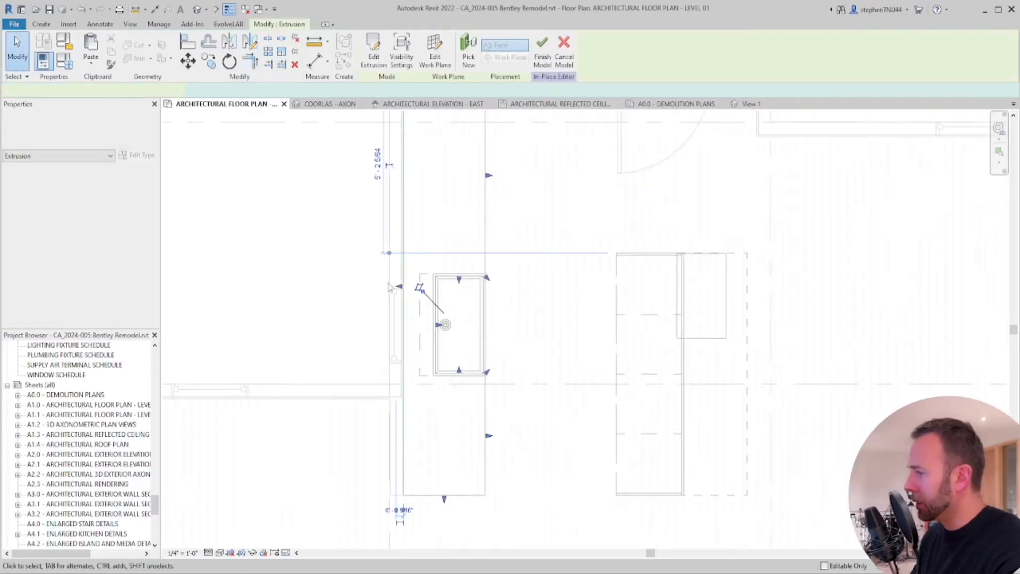
pyautogui.click(347, 291)
pyautogui.click(371, 57)
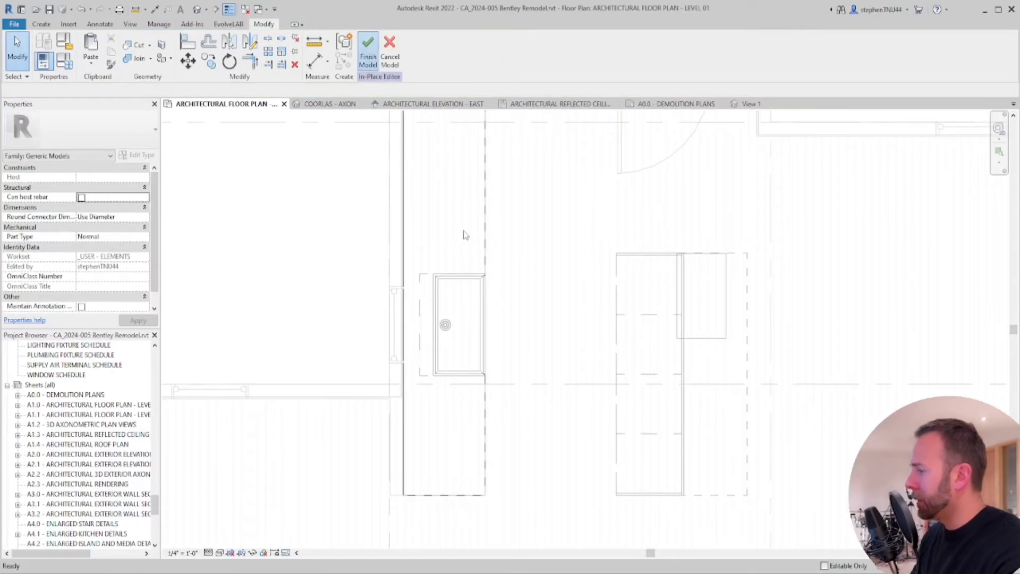
pyautogui.scroll(-2, 481, 252)
# Inspect the countertop's sink cutout, rounded corners and fit against the sink and base cabinet in the COORLAS - AXON view
pyautogui.click(336, 104)
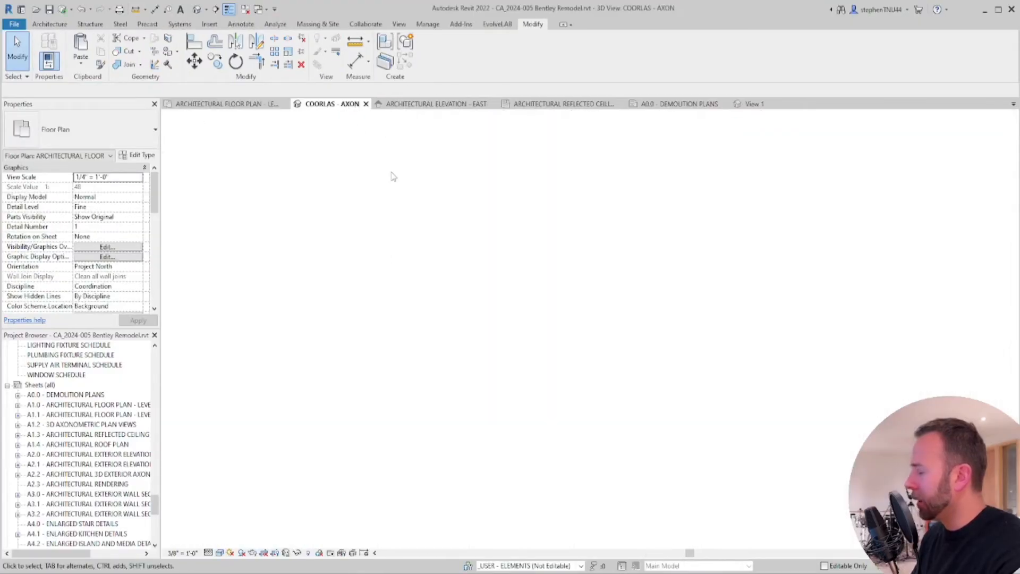
pyautogui.scroll(3, 538, 228)
pyautogui.scroll(5, 538, 229)
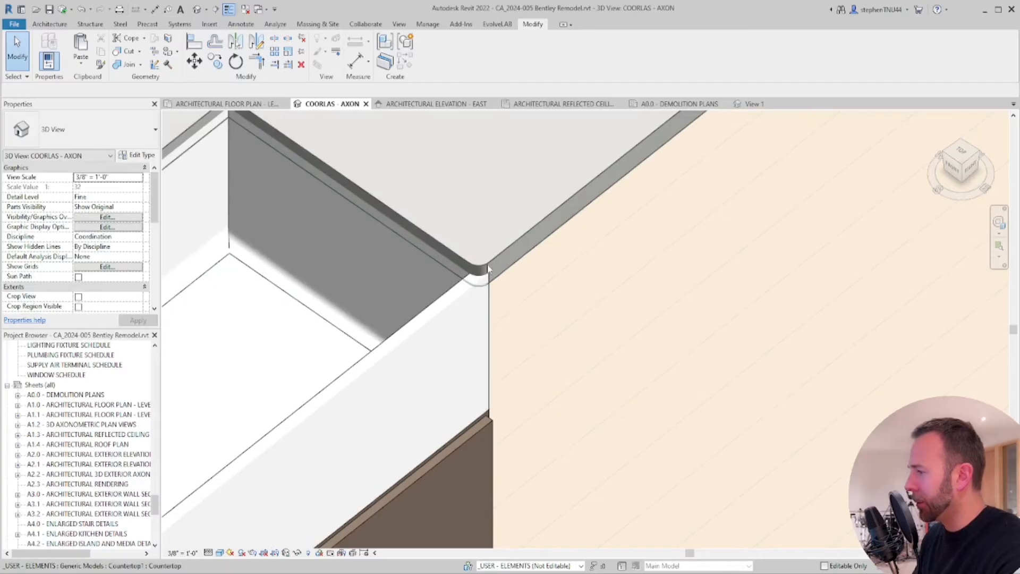
pyautogui.scroll(-5, 515, 243)
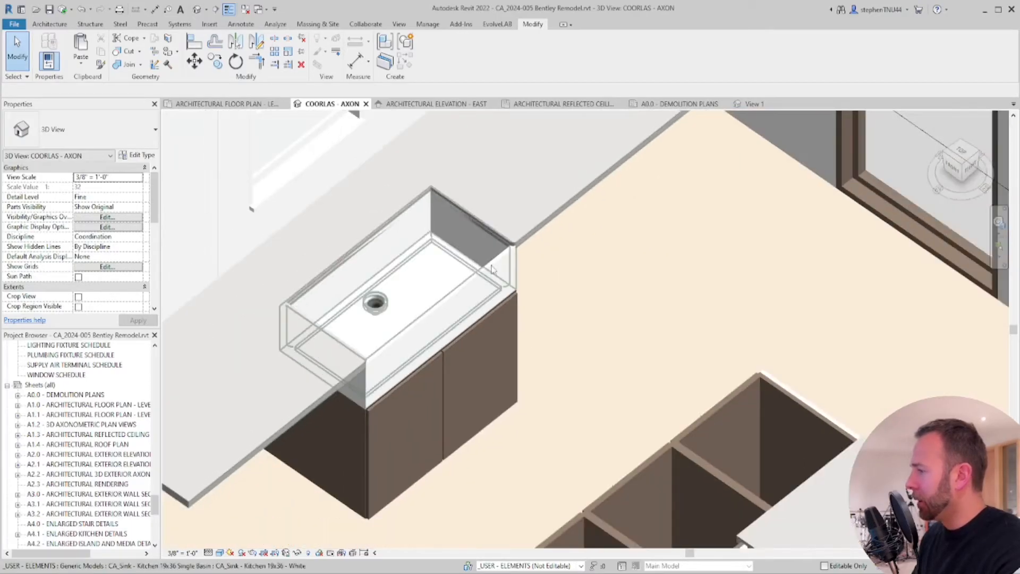
pyautogui.scroll(4, 514, 248)
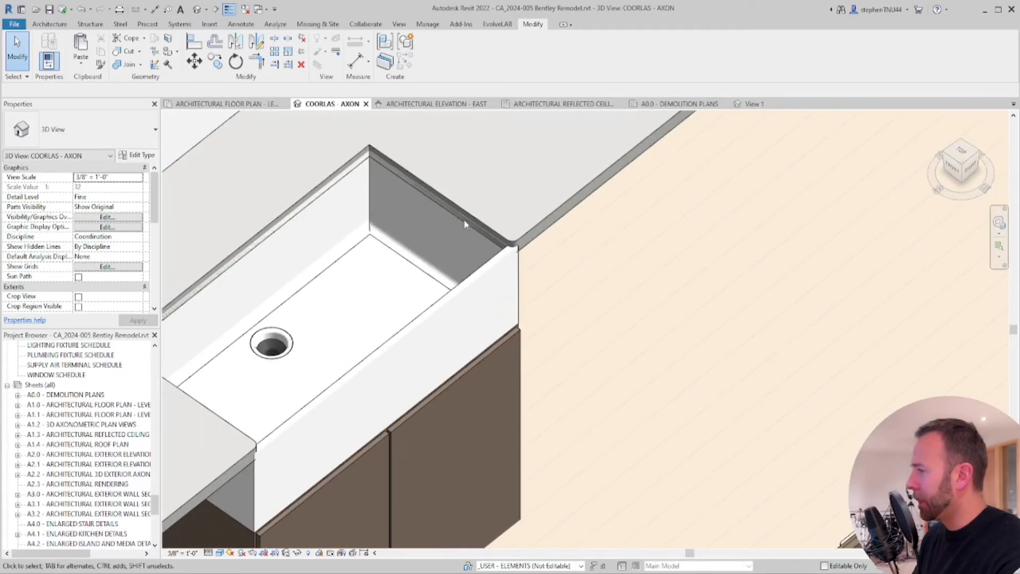
pyautogui.click(538, 223)
pyautogui.scroll(-2, 537, 223)
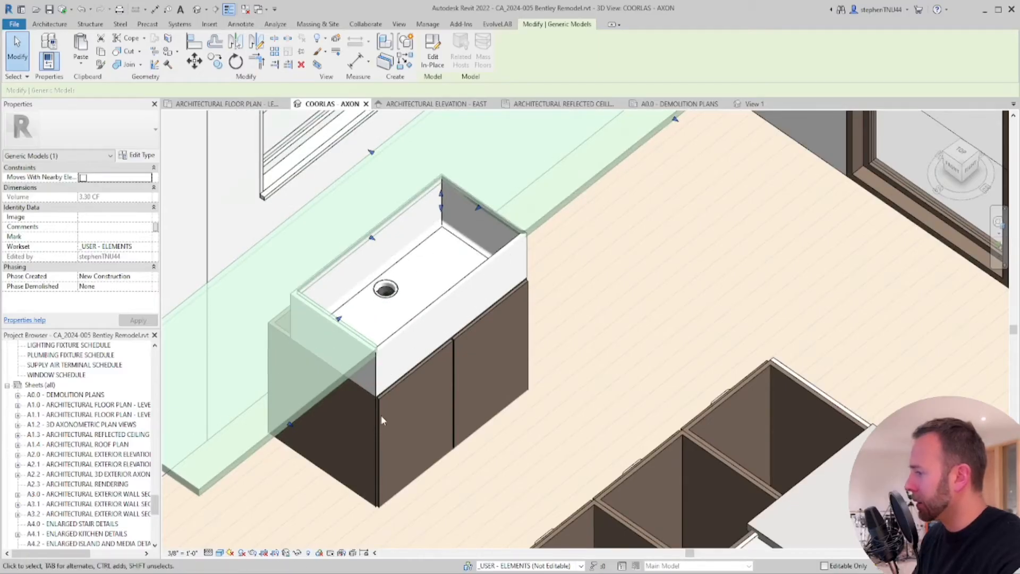
pyautogui.scroll(4, 381, 413)
pyautogui.scroll(2, 371, 396)
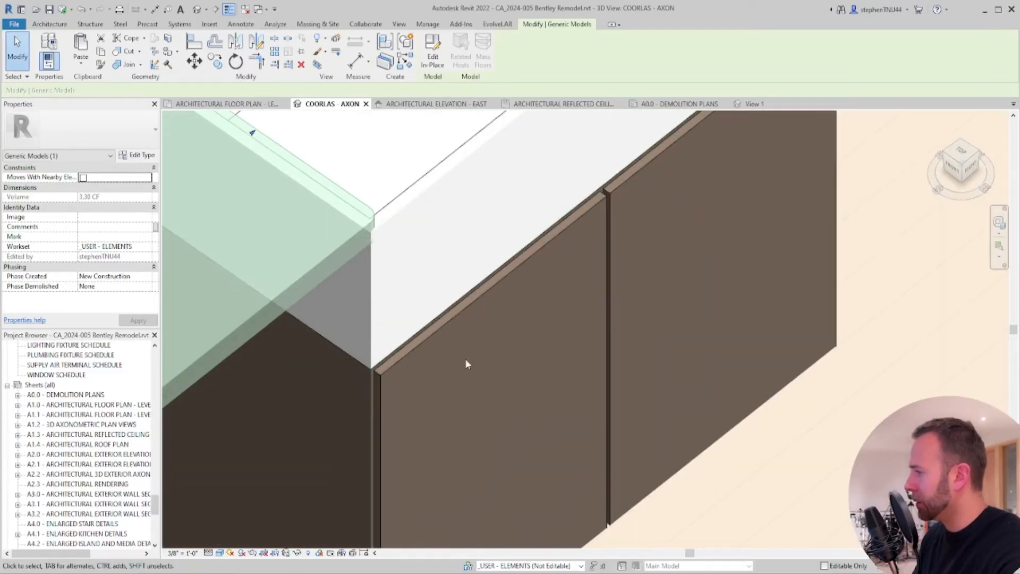
pyautogui.scroll(-4, 478, 348)
pyautogui.moveTo(537, 289); pyautogui.dragTo(517, 374, button='middle')
pyautogui.scroll(-1, 534, 294)
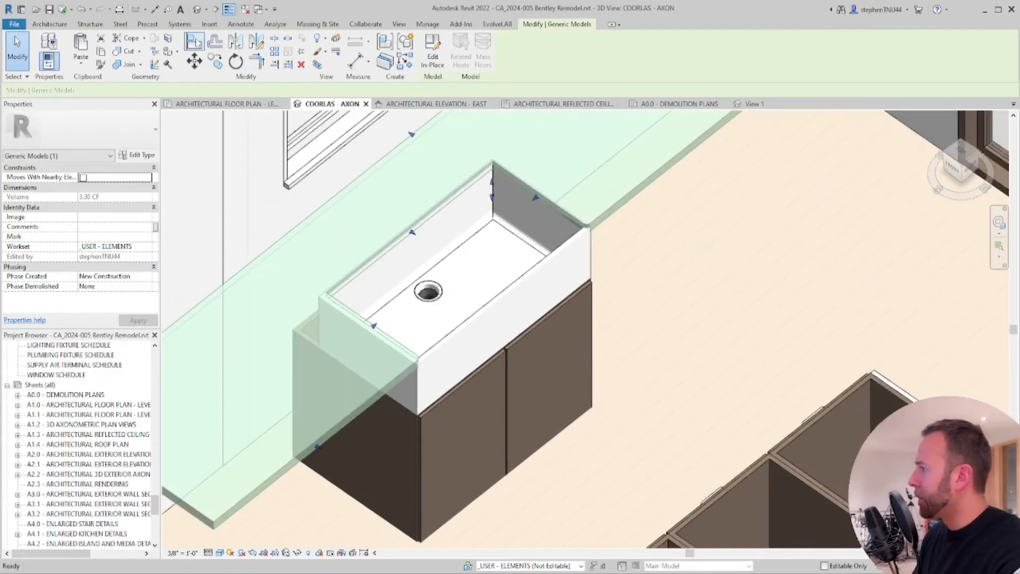
pyautogui.click(533, 239)
pyautogui.press('Escape')
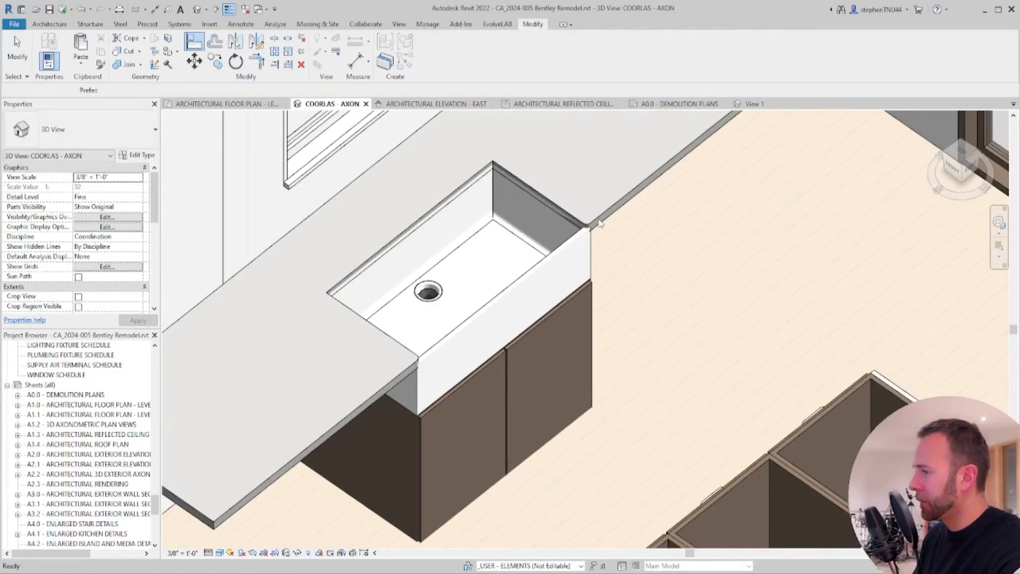
# Edit the wall-side countertop in place from the Level 01 floor plan and dissociate its extrusion from the base cabinet work plane
pyautogui.click(600, 221)
pyautogui.scroll(-4, 597, 231)
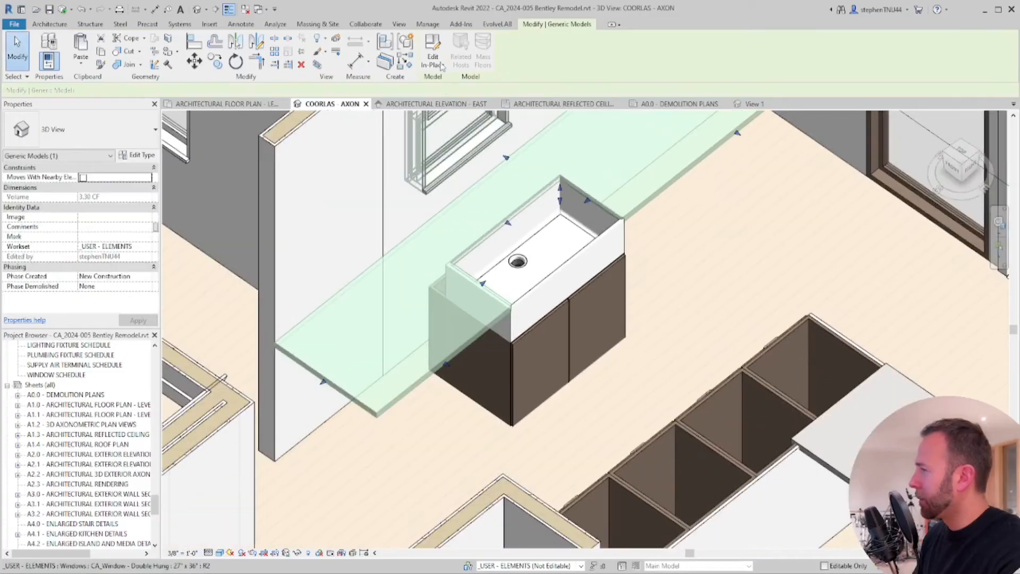
pyautogui.scroll(2, 478, 223)
pyautogui.scroll(-3, 471, 187)
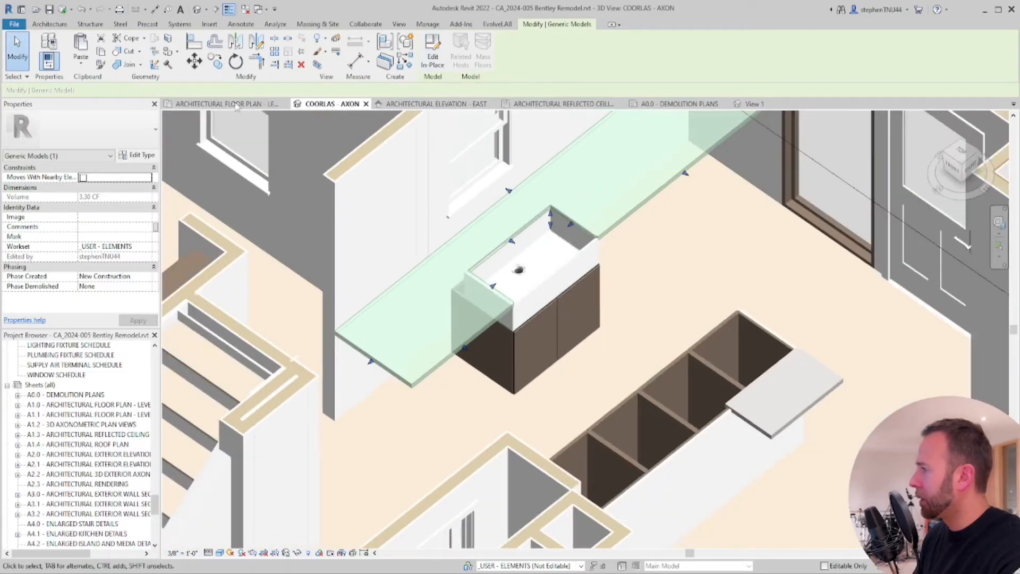
pyautogui.hotkey('ctrl', 'Tab')
pyautogui.scroll(3, 531, 313)
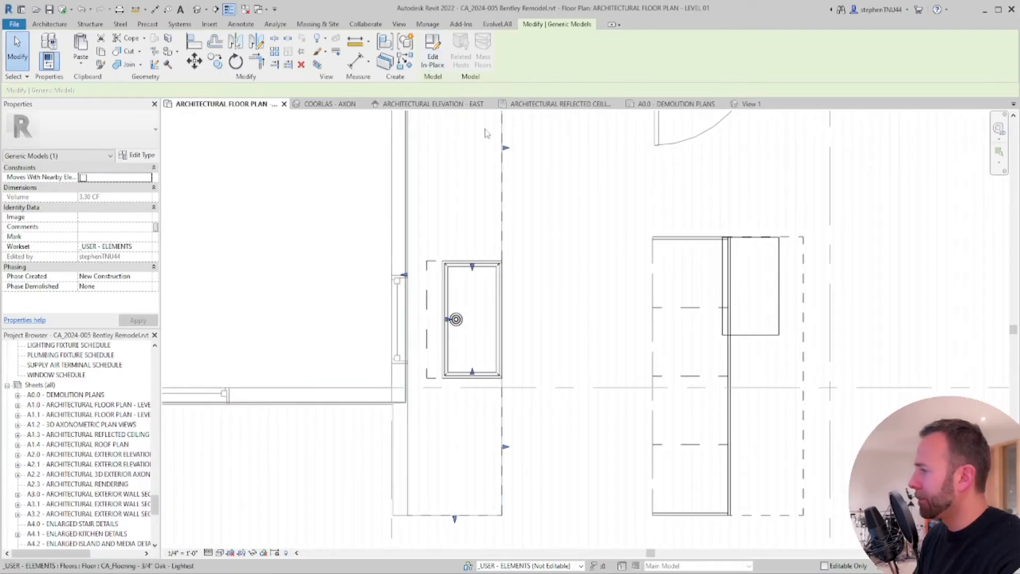
pyautogui.click(501, 196)
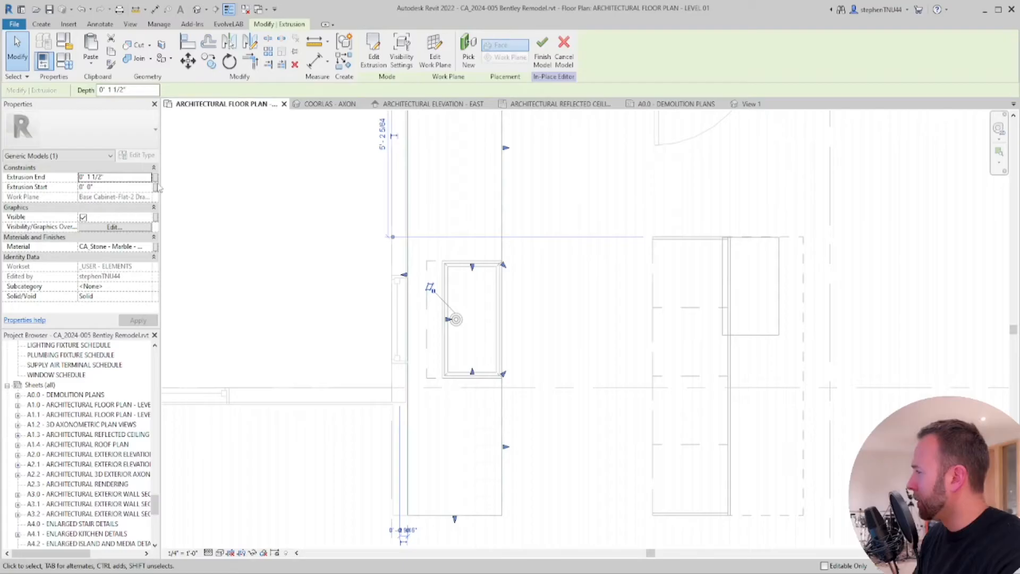
pyautogui.click(436, 53)
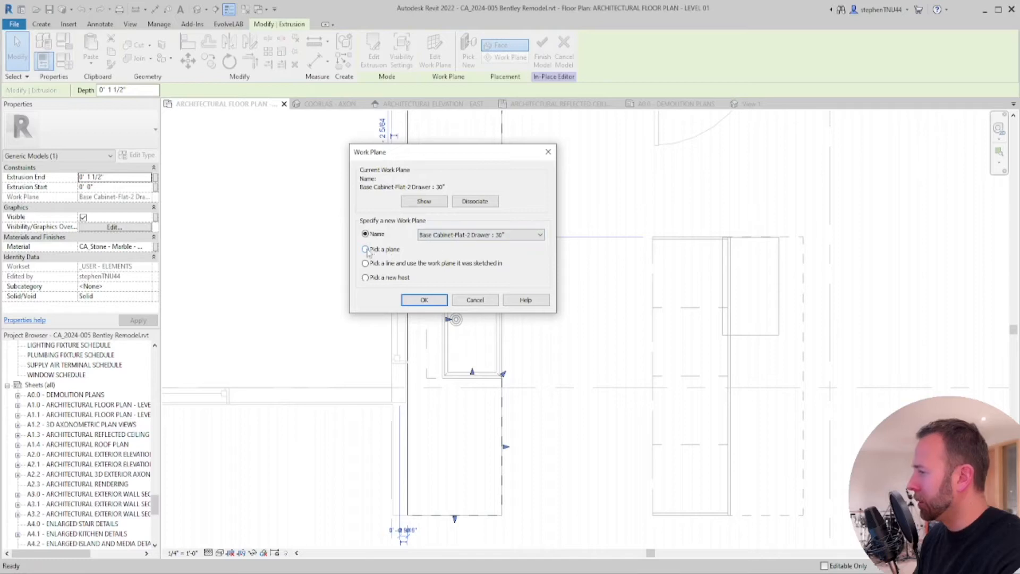
pyautogui.click(475, 202)
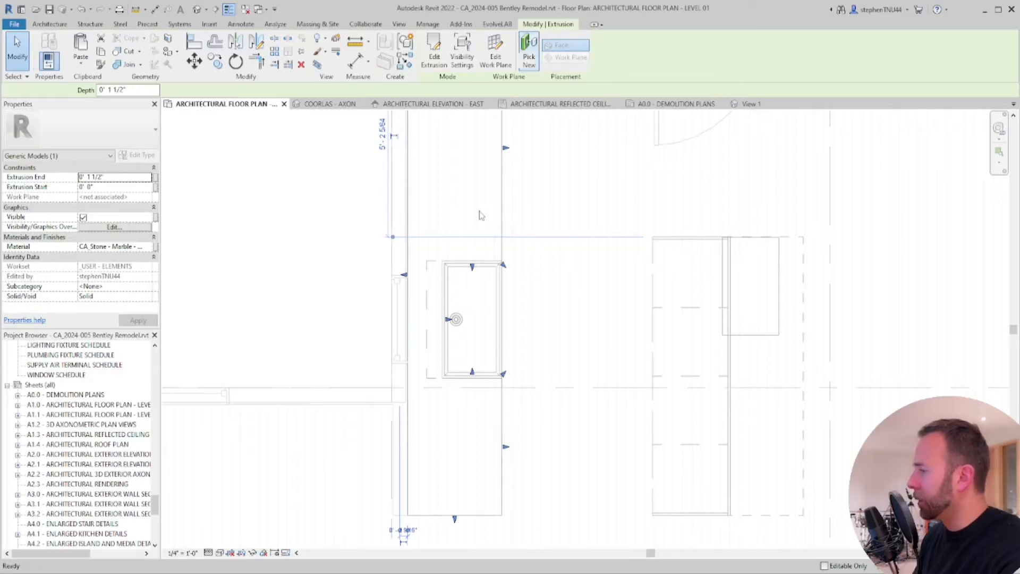
# Edit the wall-side countertop in place in the COORLAS - AXON view and set its Extrusion Start to 3/4"
pyautogui.click(329, 104)
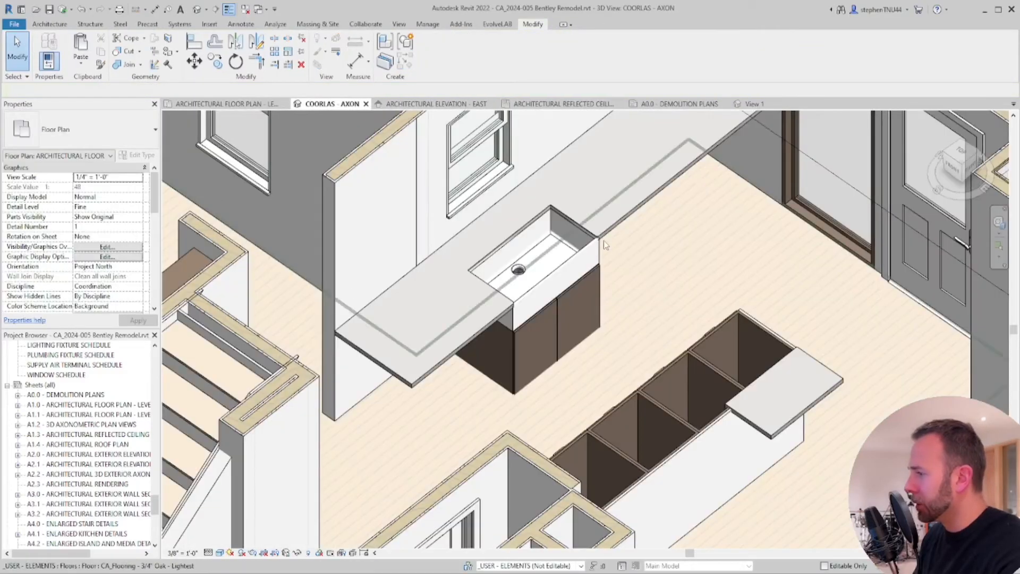
pyautogui.scroll(3, 605, 237)
pyautogui.click(605, 234)
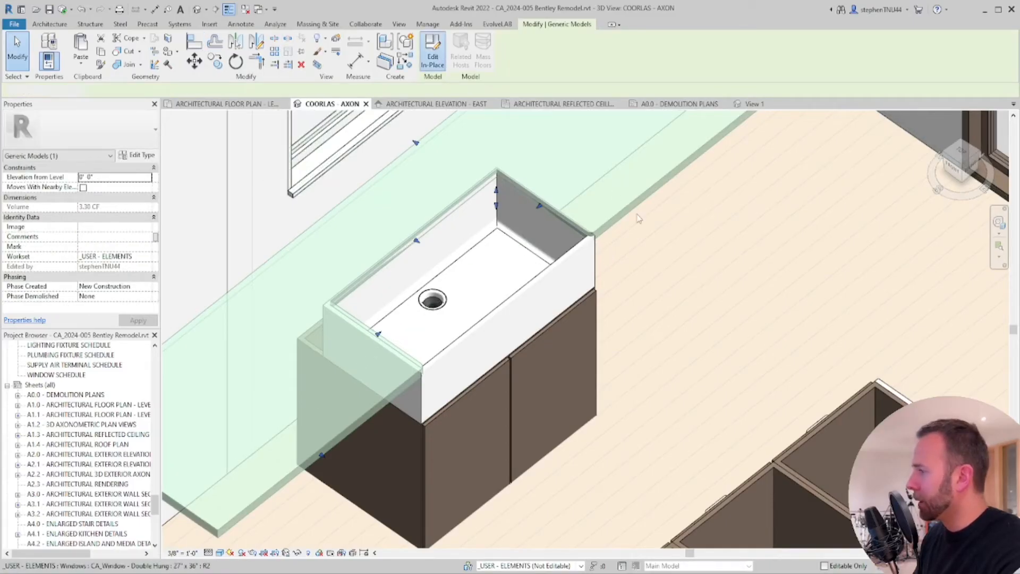
pyautogui.click(612, 220)
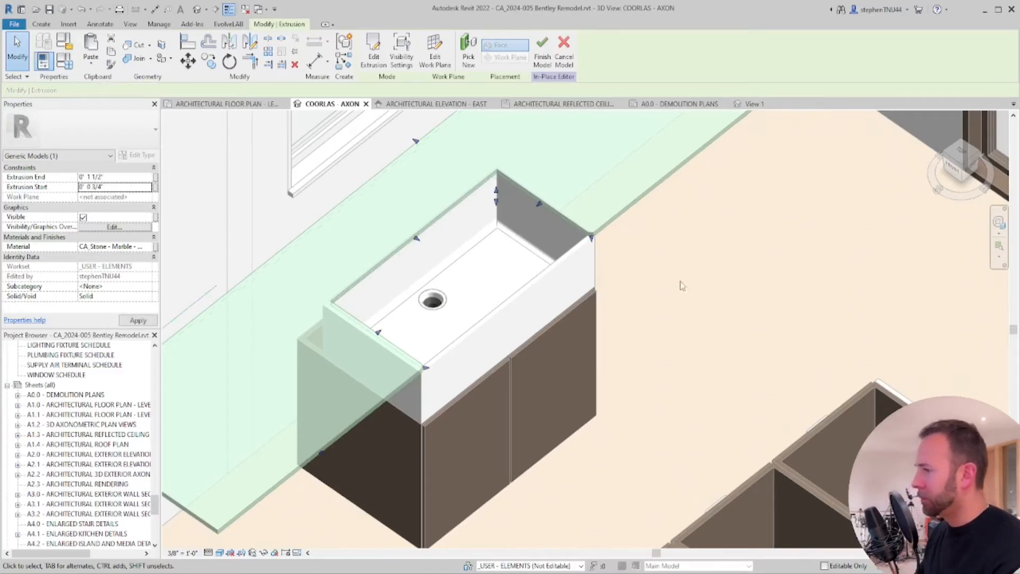
# Set the wall-side countertop's Extrusion End to 2 1/4" and complete the in-place model
pyautogui.click(660, 266)
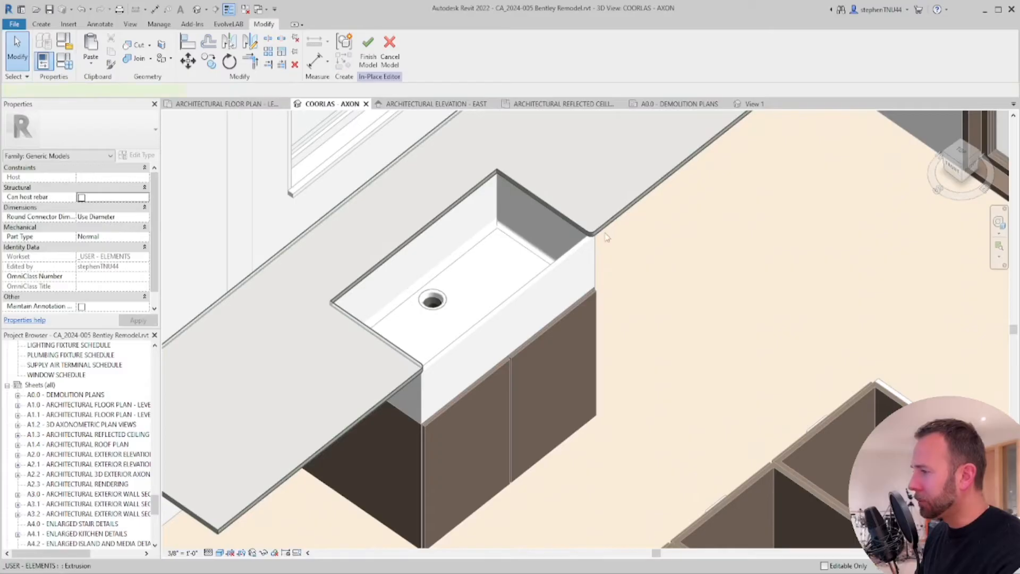
pyautogui.click(606, 236)
pyautogui.scroll(-2, 604, 240)
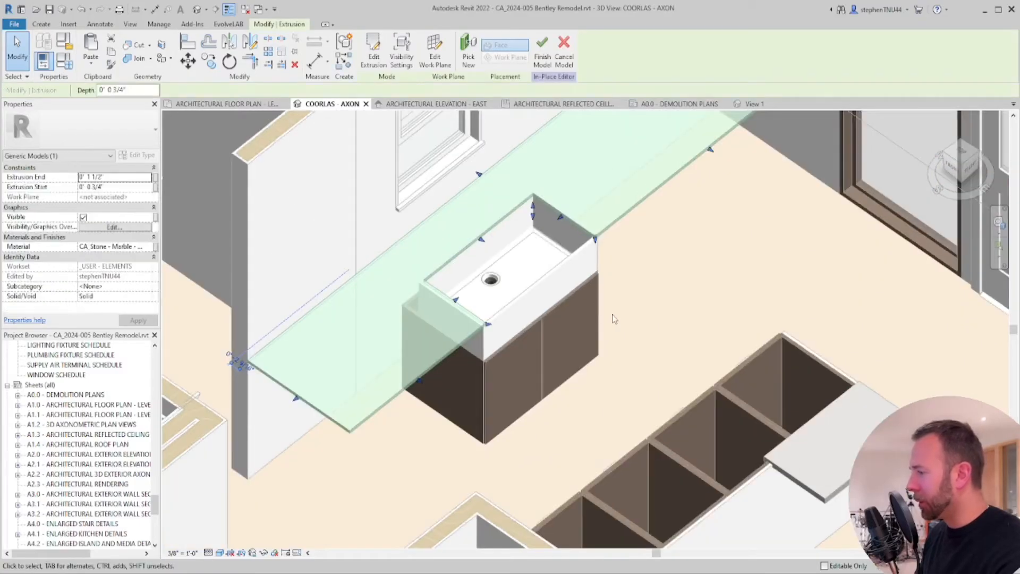
pyautogui.moveTo(621, 316); pyautogui.dragTo(611, 304, button='middle')
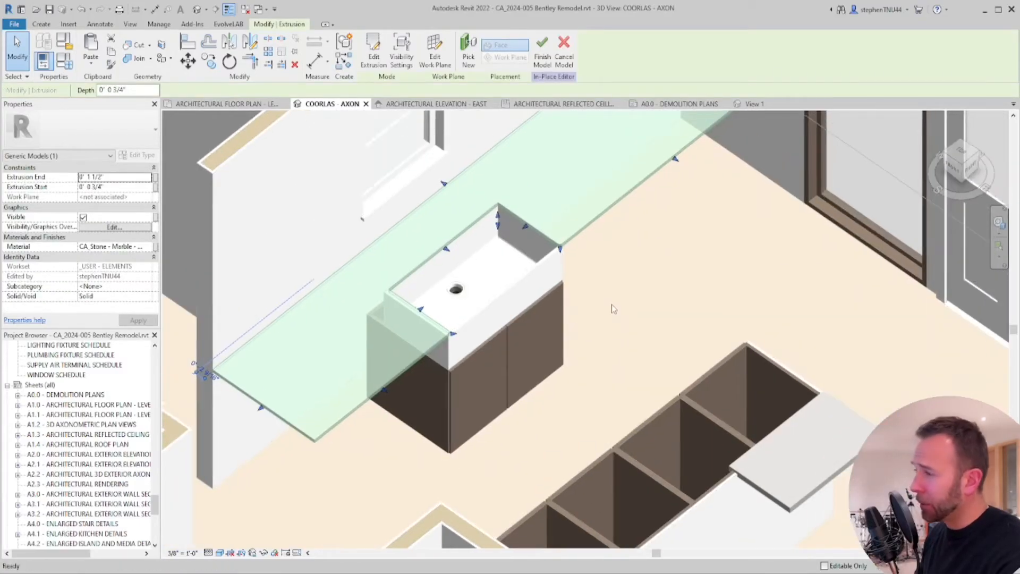
pyautogui.click(118, 177)
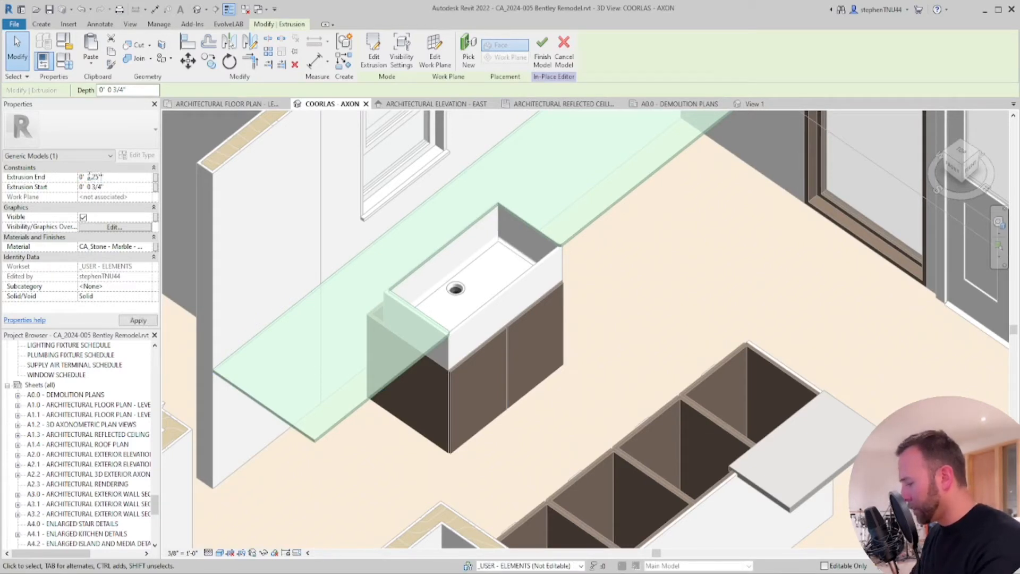
pyautogui.moveTo(541, 307)
pyautogui.click(583, 294)
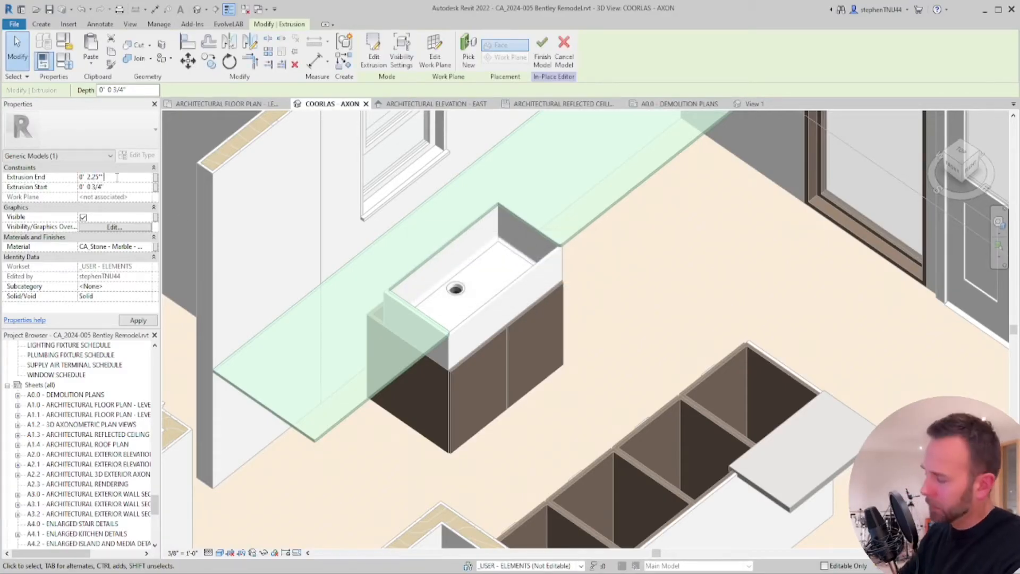
pyautogui.click(634, 258)
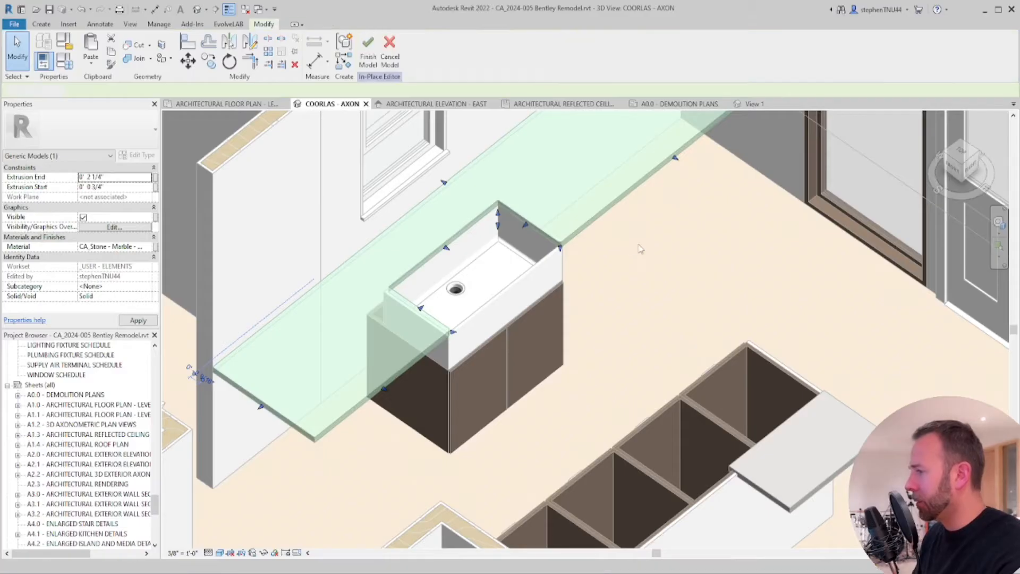
pyautogui.moveTo(636, 262); pyautogui.dragTo(629, 274, button='middle')
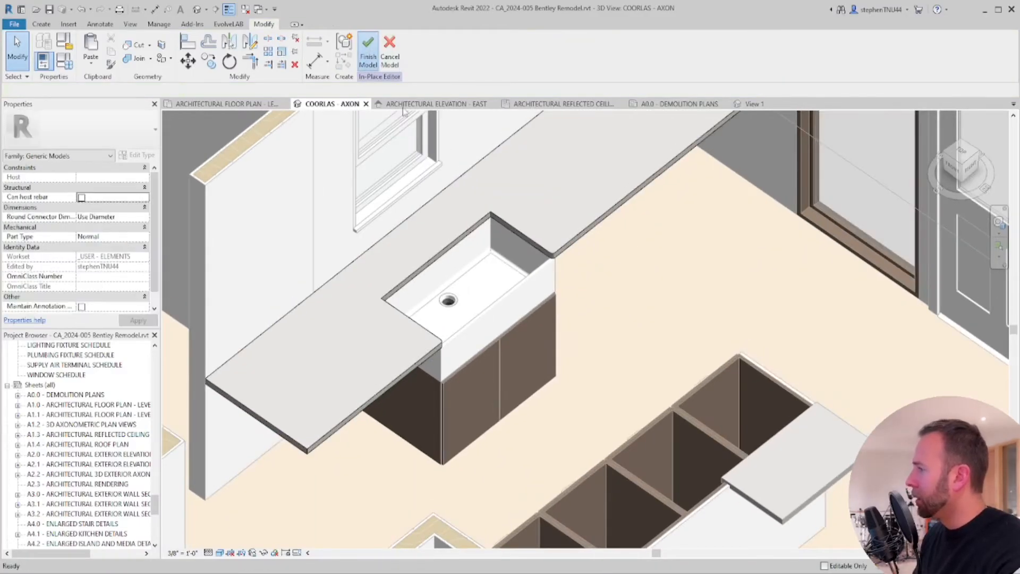
pyautogui.moveTo(589, 206); pyautogui.dragTo(568, 249, button='middle')
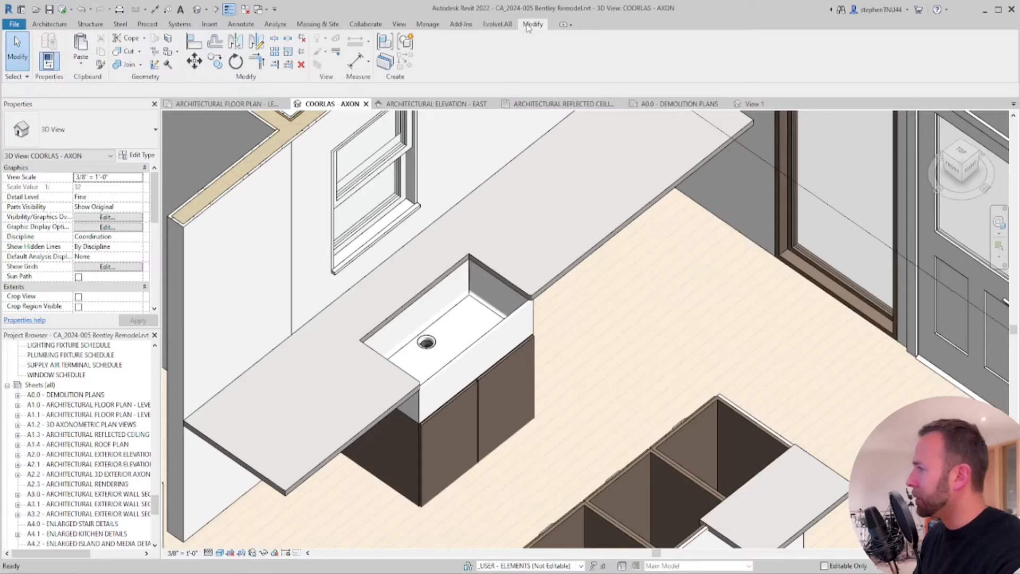
# Check the height of the wall-side countertop's top surface with a spot elevation
pyautogui.click(239, 24)
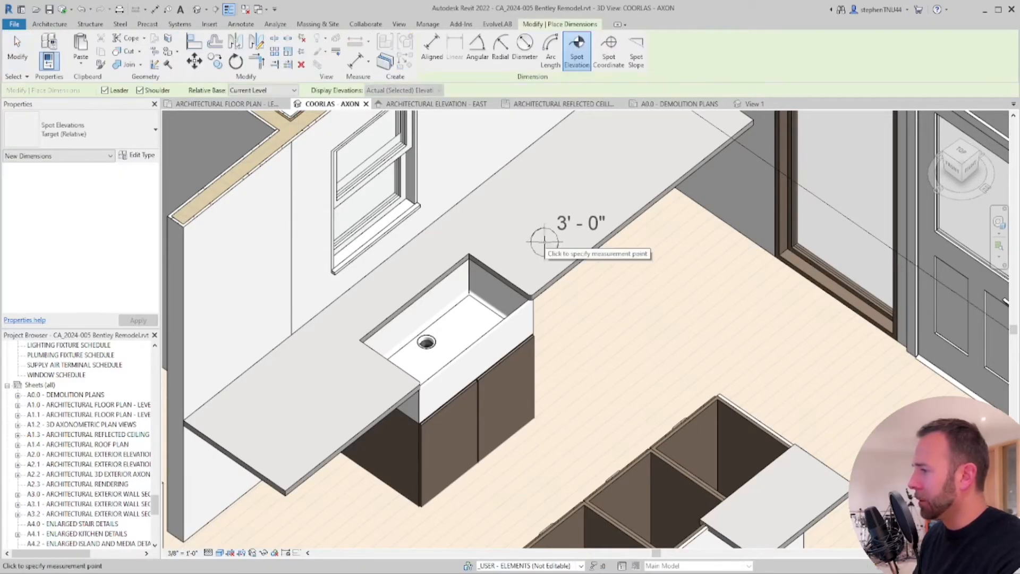
pyautogui.press('Escape')
pyautogui.scroll(-3, 538, 237)
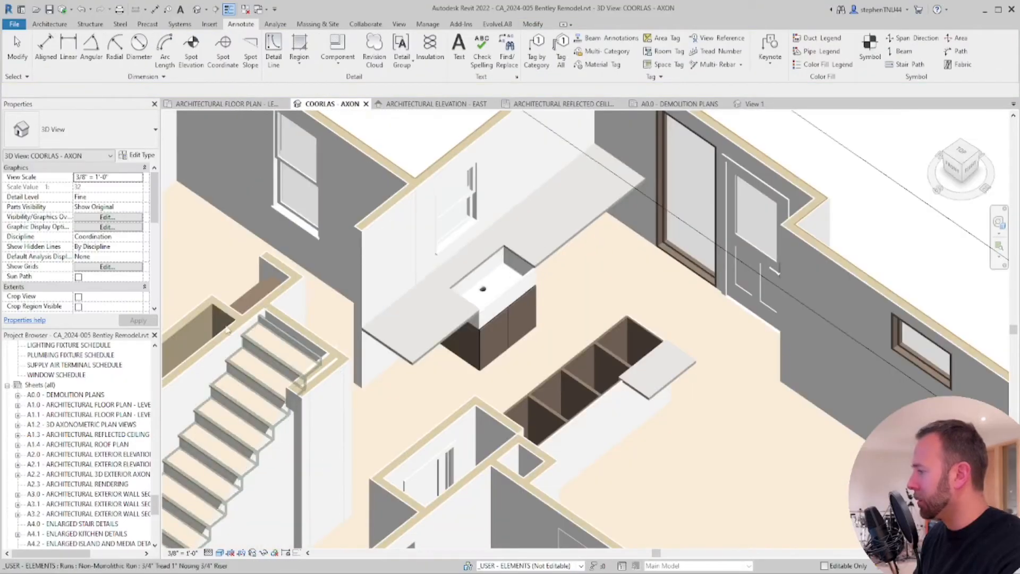
# Start editing the small slab on the island cabinets in place and show it in the Level 01 architectural floor plan
pyautogui.keyDown('shift'); pyautogui.moveTo(490, 323); pyautogui.dragTo(521, 375, button='middle'); pyautogui.keyUp('shift')
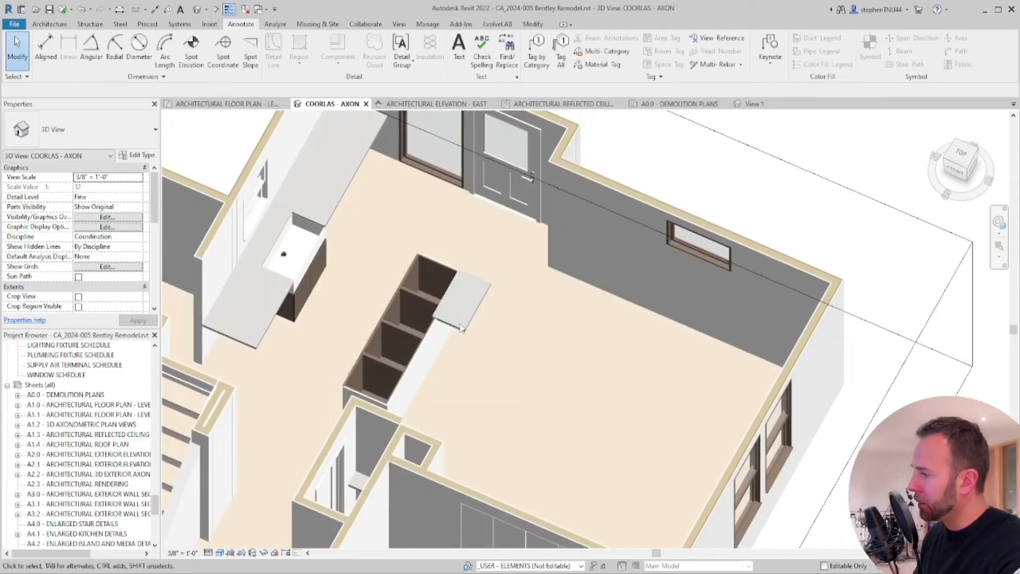
pyautogui.click(464, 330)
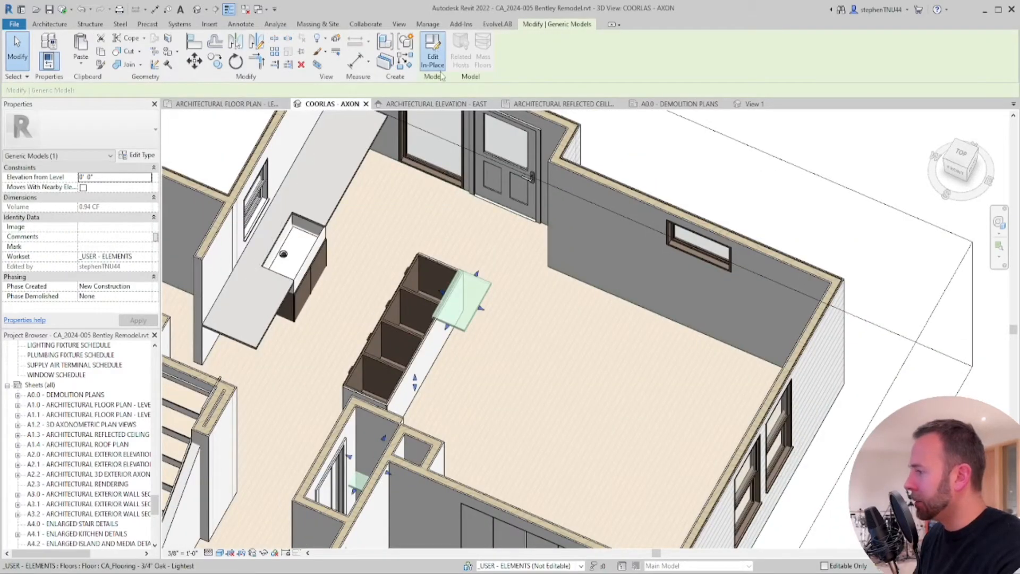
pyautogui.click(266, 106)
pyautogui.moveTo(720, 275); pyautogui.dragTo(565, 242, button='middle')
pyautogui.scroll(2, 578, 216)
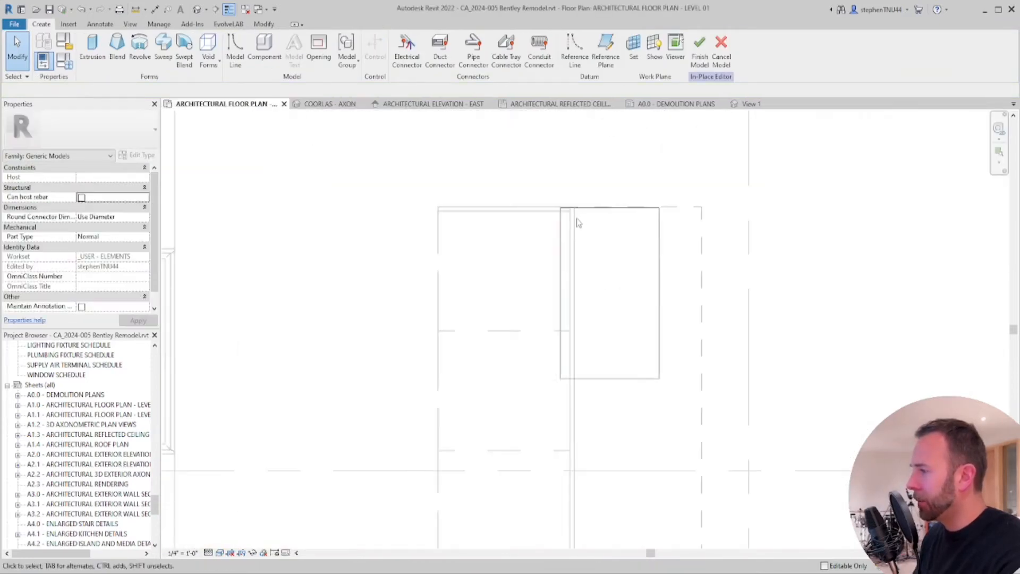
# Edit the slab's extrusion sketch and delete both existing rectangles at the island and the closet
pyautogui.click(589, 207)
pyautogui.scroll(-2, 564, 197)
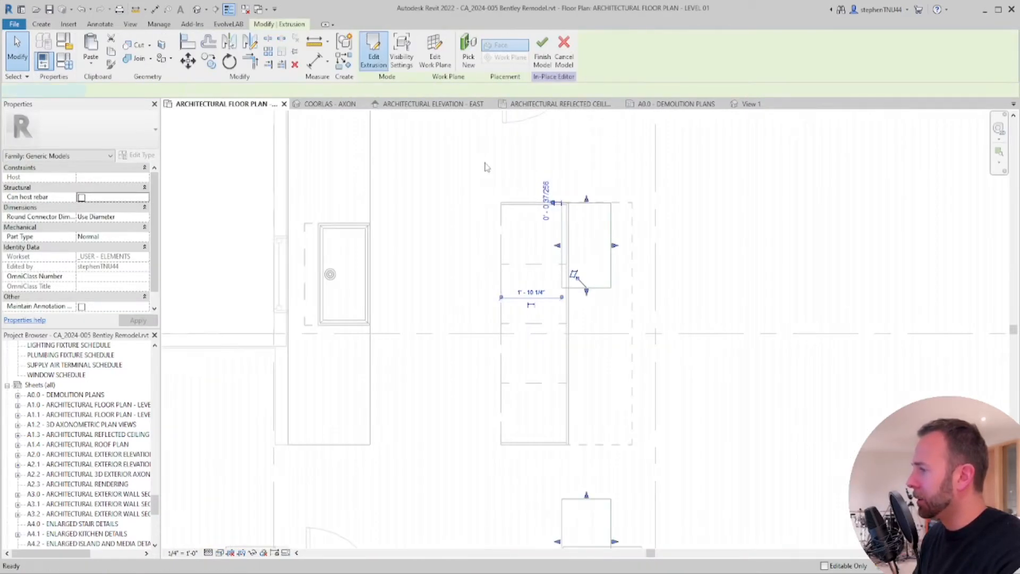
pyautogui.scroll(-2, 486, 164)
pyautogui.moveTo(450, 158); pyautogui.dragTo(667, 450)
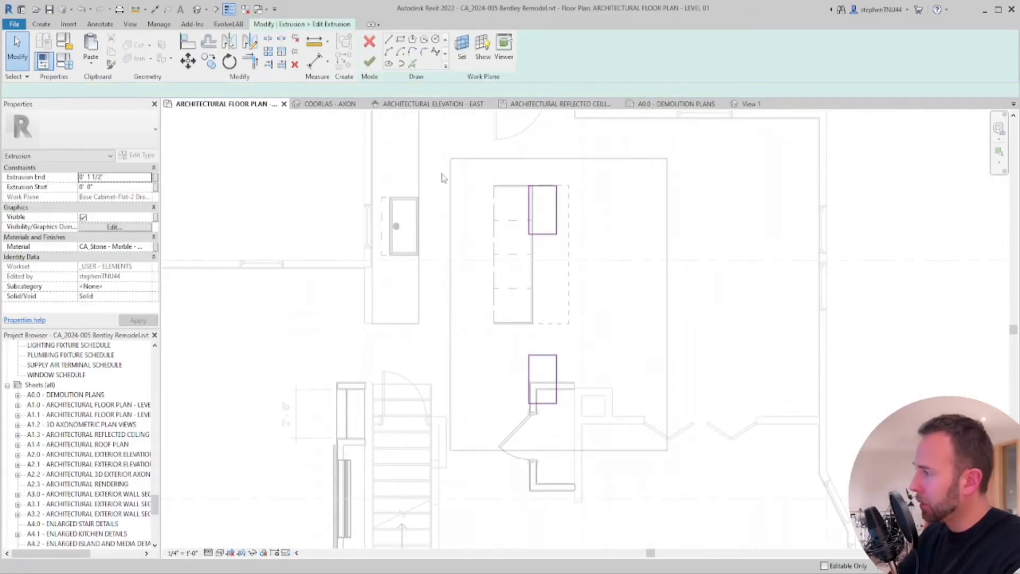
pyautogui.press('Delete')
# Sketch a rectangle covering the island base cabinets and the dashed overhang outline, finishing the extrusion sketch and the in-place model
pyautogui.scroll(3, 495, 178)
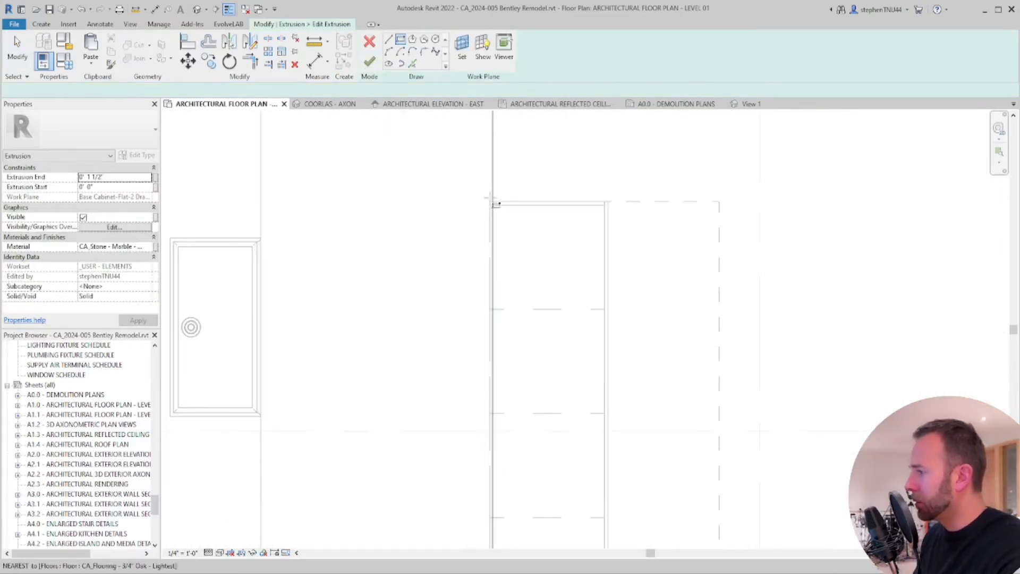
pyautogui.click(489, 202)
pyautogui.scroll(-1, 490, 202)
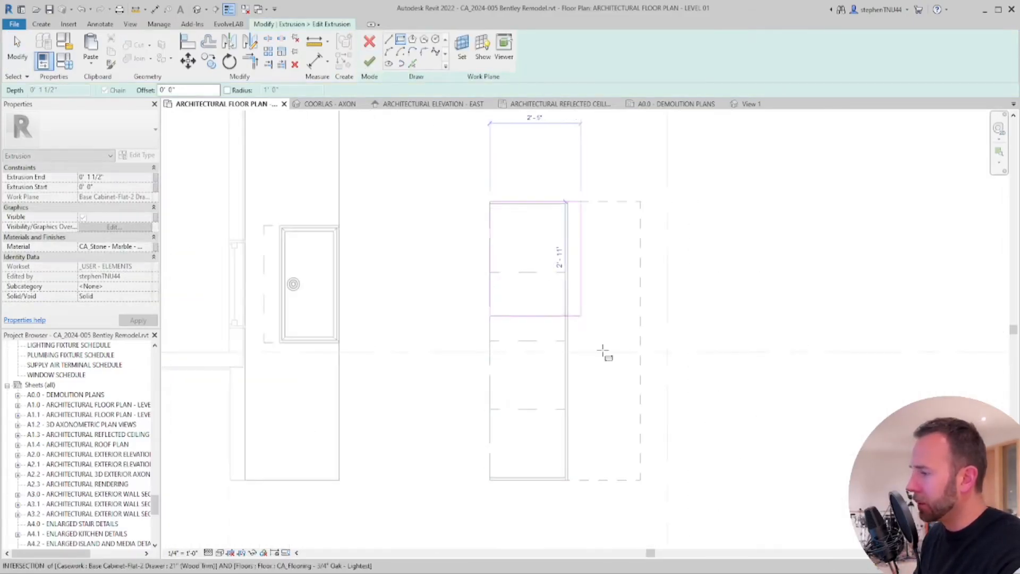
pyautogui.click(640, 480)
pyautogui.click(369, 62)
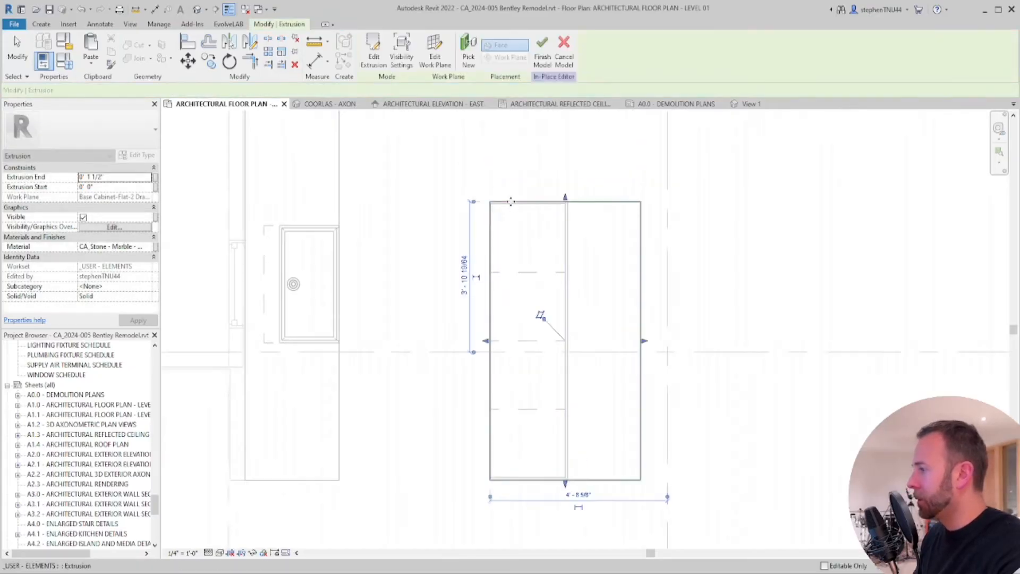
pyautogui.scroll(-2, 511, 201)
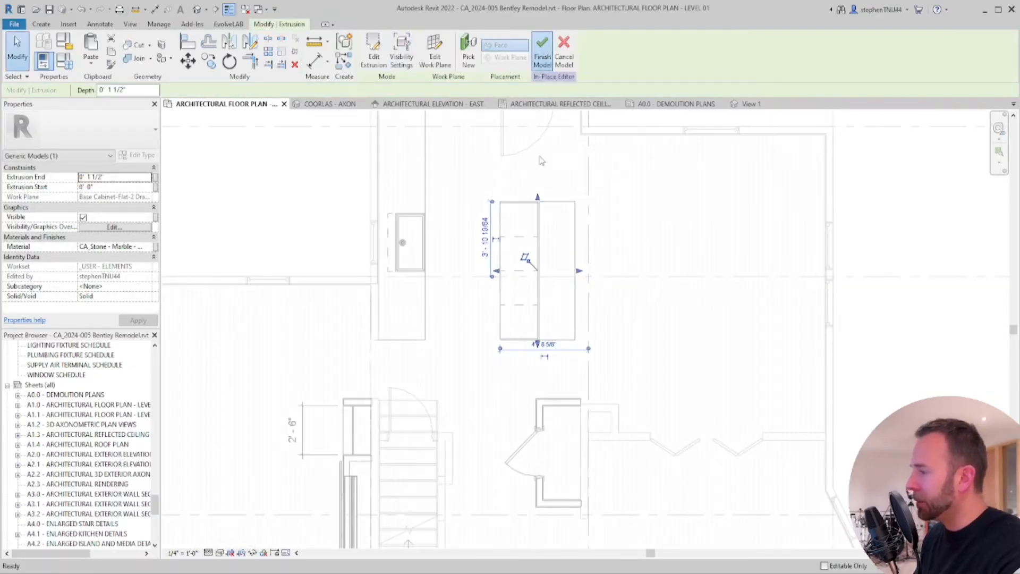
pyautogui.click(543, 53)
pyautogui.moveTo(560, 225); pyautogui.dragTo(566, 240, button='middle')
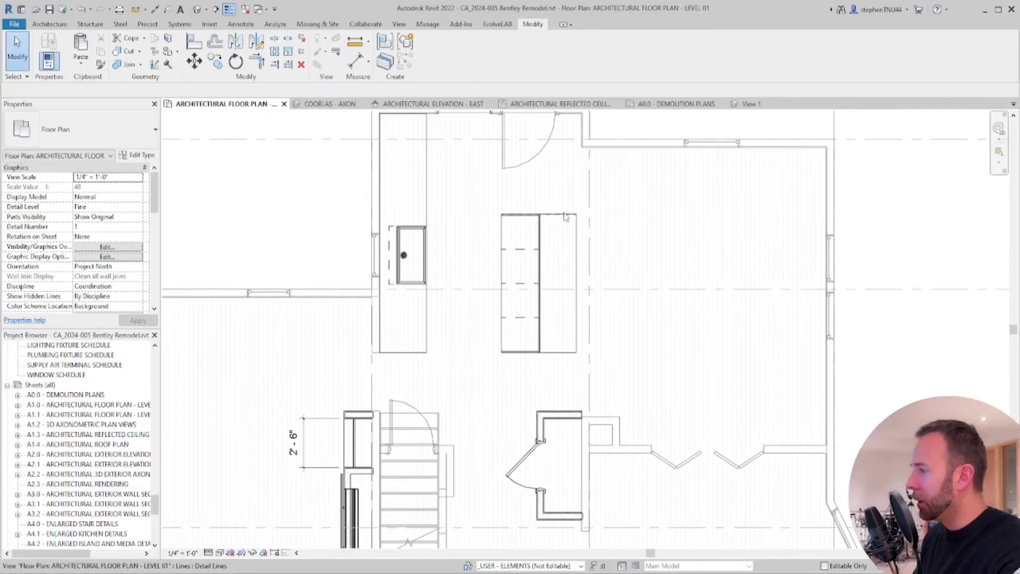
# Copy the dashed detail-line outlines of the island and wall-side countertops into the reflected ceiling plan, pasted aligned to the current view
pyautogui.click(565, 216)
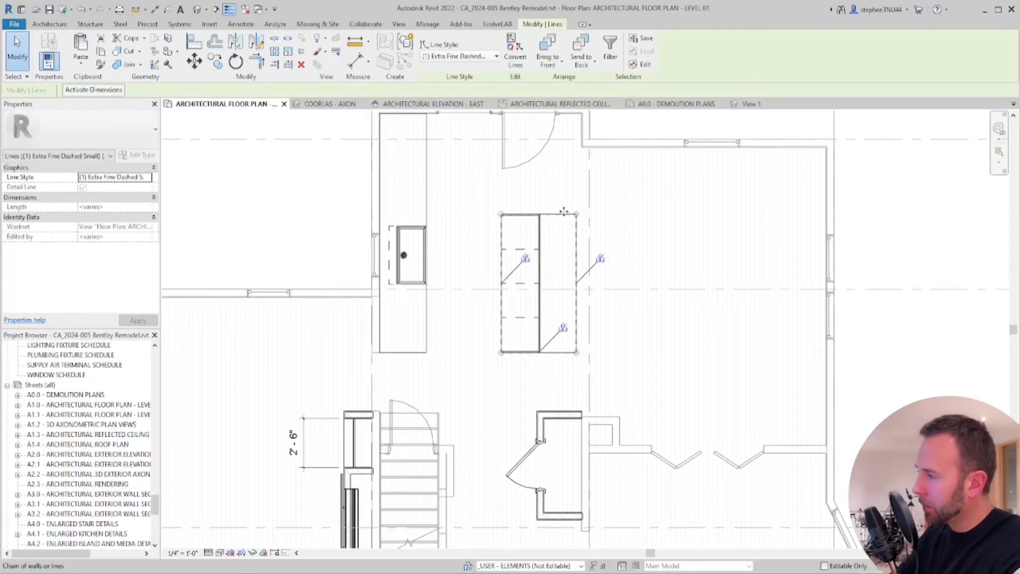
pyautogui.keyDown('ctrl'); pyautogui.click(430, 175); pyautogui.keyUp('ctrl')
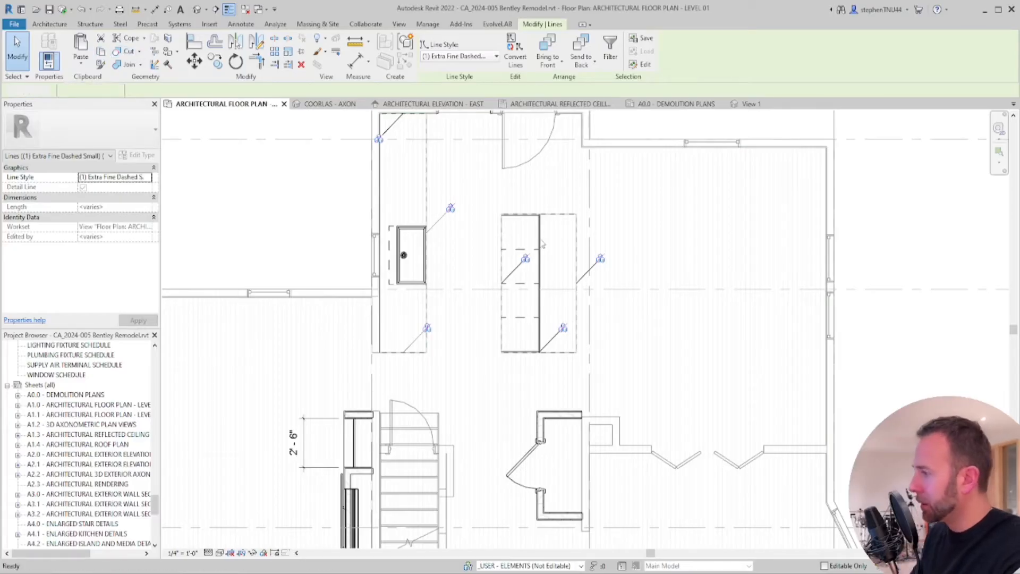
pyautogui.press('Escape')
pyautogui.click(561, 104)
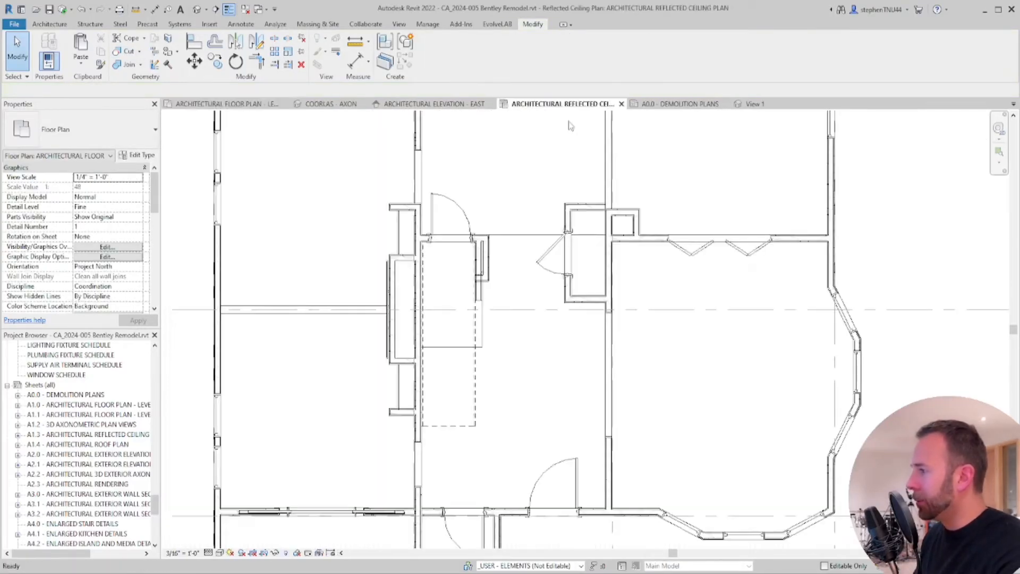
pyautogui.moveTo(528, 250); pyautogui.dragTo(521, 391, button='middle')
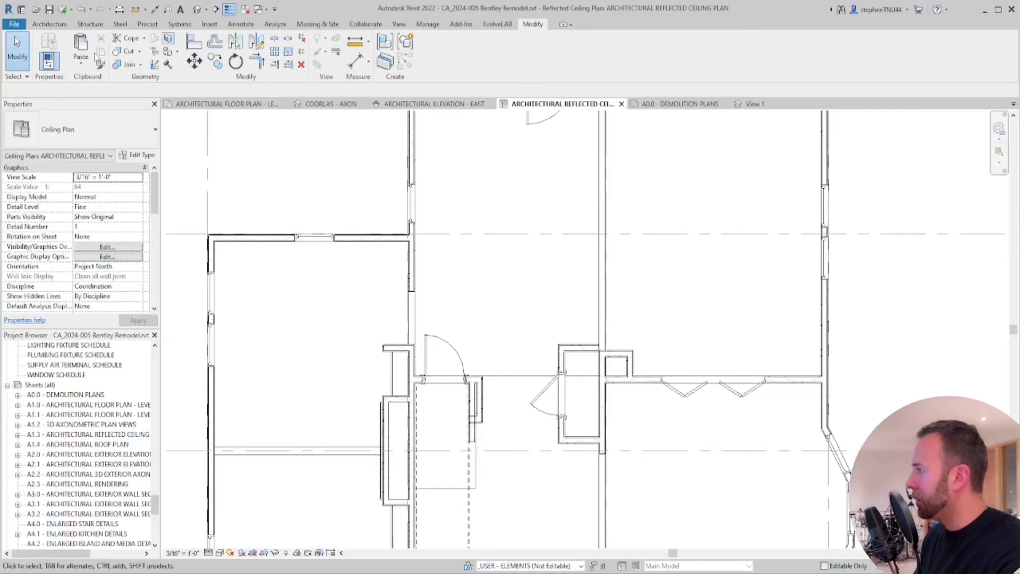
pyautogui.click(80, 64)
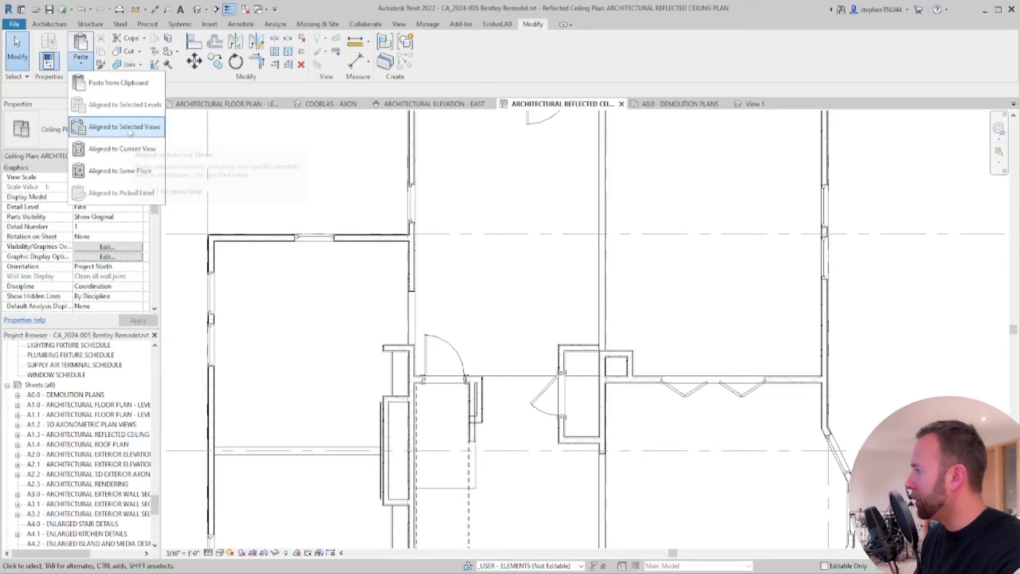
pyautogui.click(122, 150)
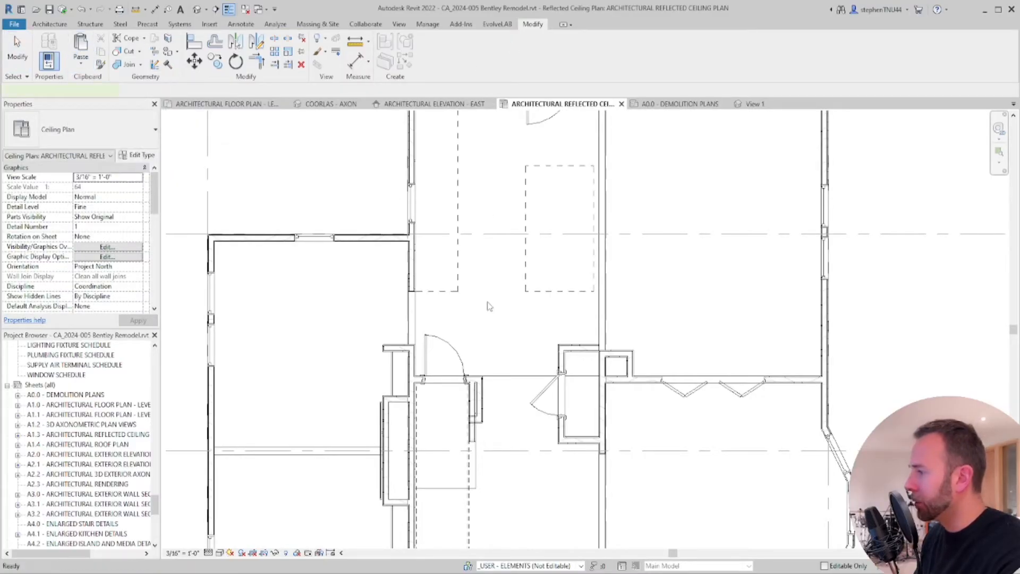
pyautogui.scroll(-3, 489, 306)
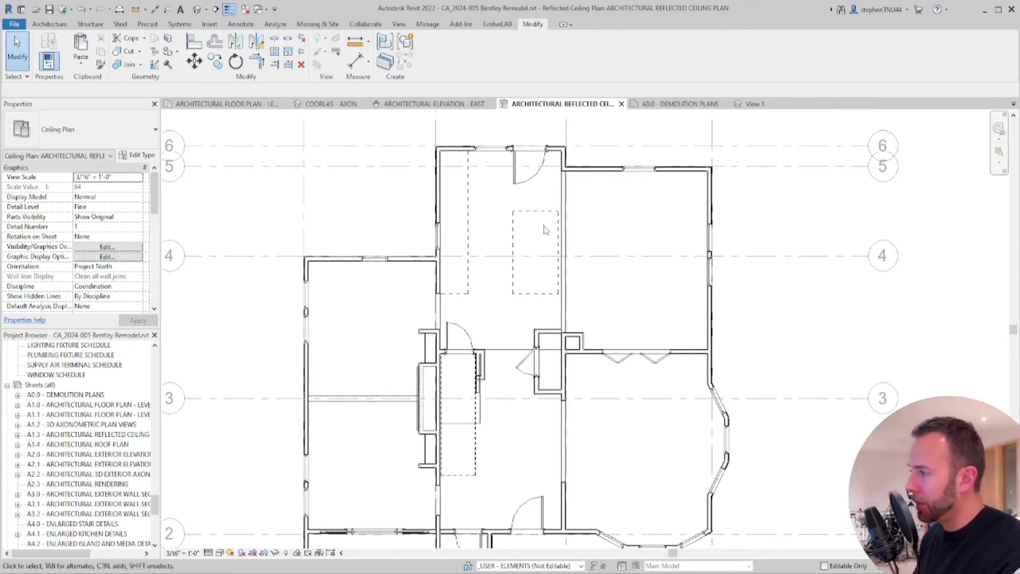
pyautogui.scroll(2, 446, 245)
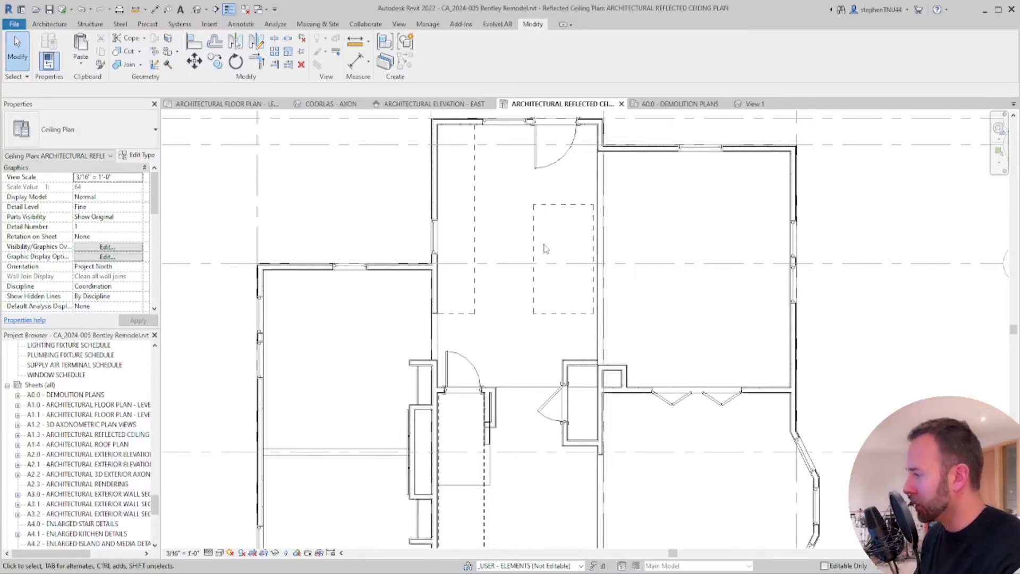
pyautogui.scroll(-3, 541, 262)
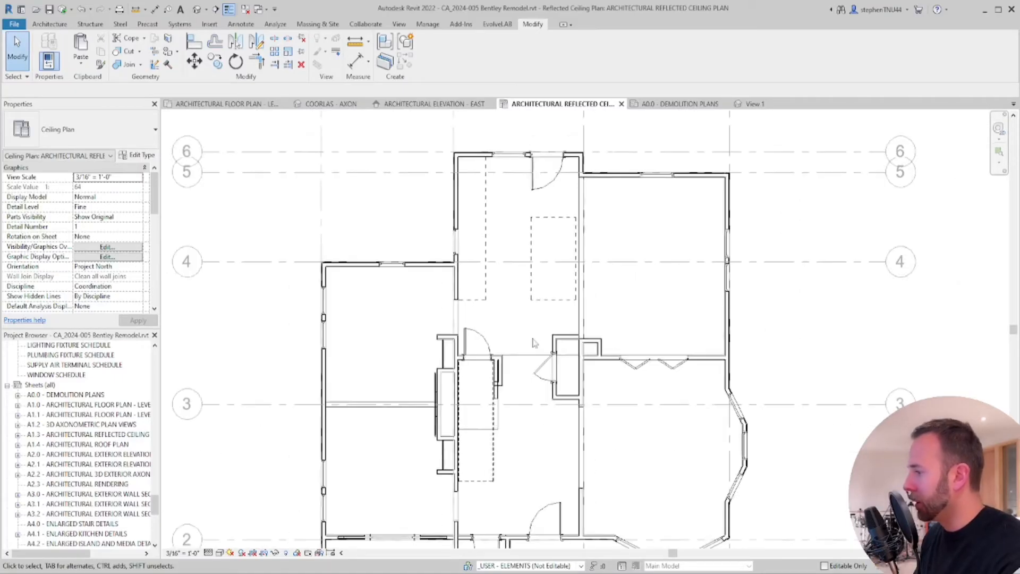
# Set the island's cabinet filler panel material to CA_Window Trim(Dark) in its type properties, working from the COORLAS - AXON 3D view
pyautogui.click(231, 105)
pyautogui.click(323, 105)
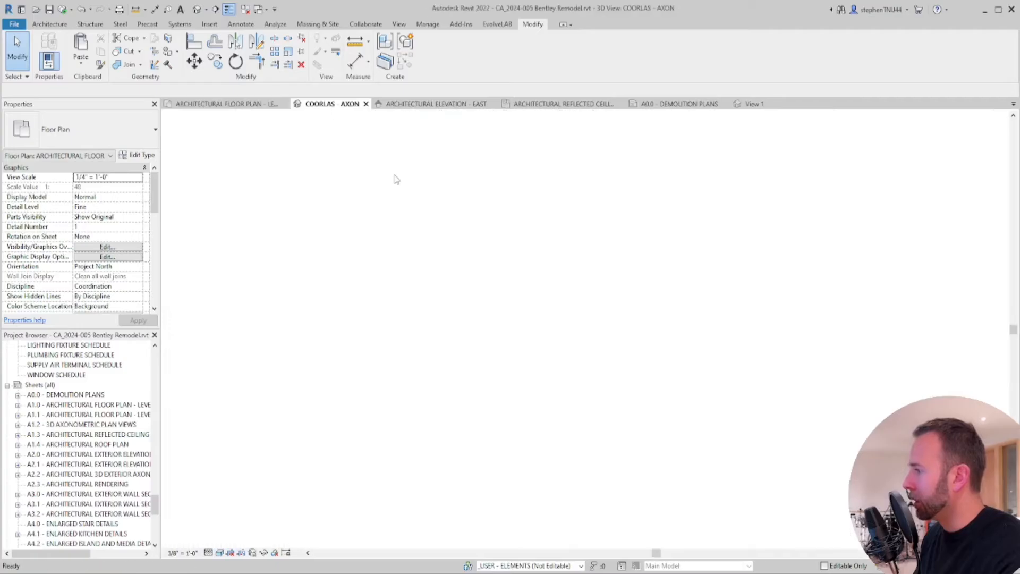
pyautogui.keyDown('shift'); pyautogui.moveTo(523, 301); pyautogui.dragTo(479, 359, button='middle'); pyautogui.keyUp('shift')
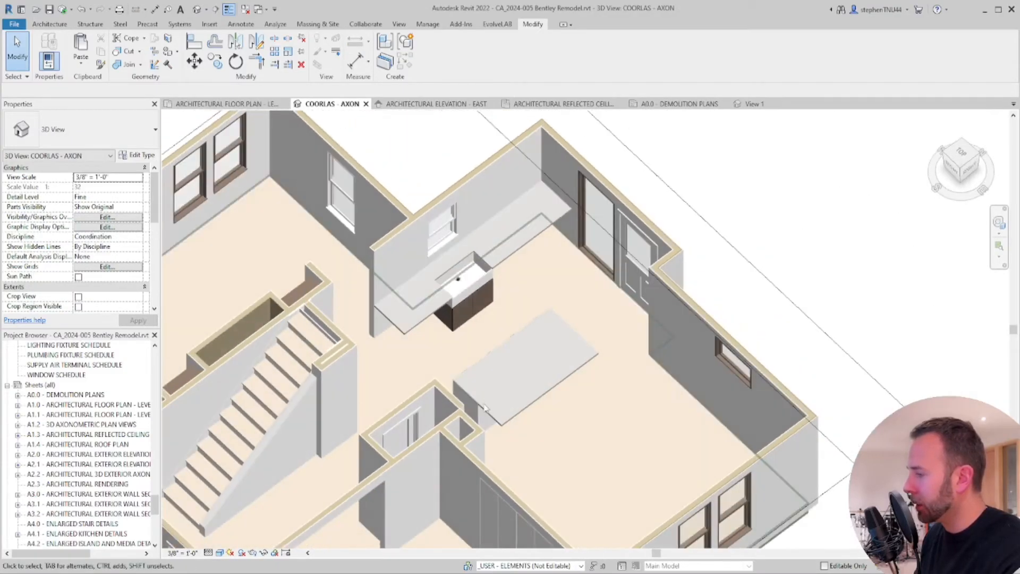
pyautogui.scroll(2, 476, 416)
pyautogui.click(476, 416)
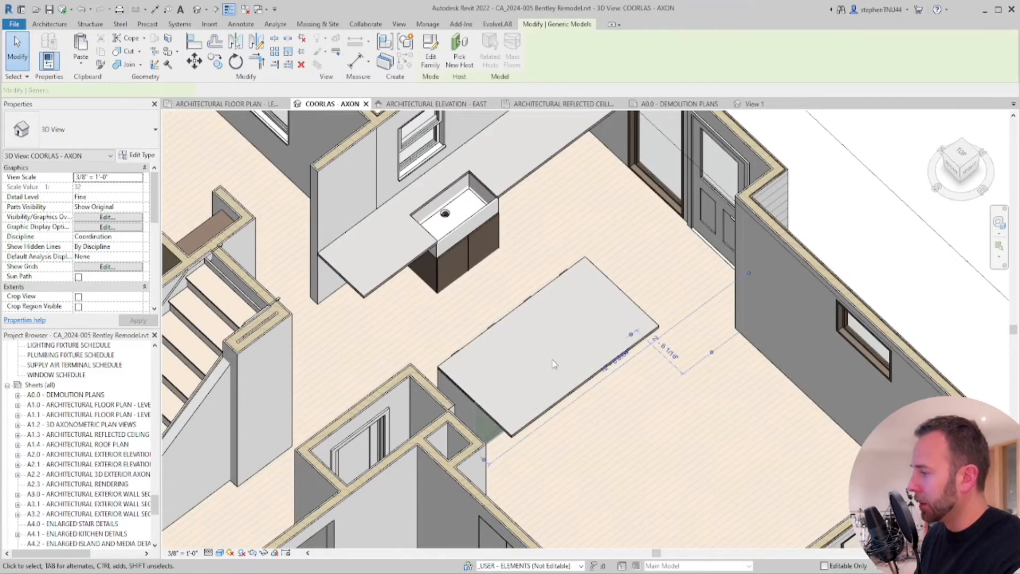
pyautogui.click(138, 156)
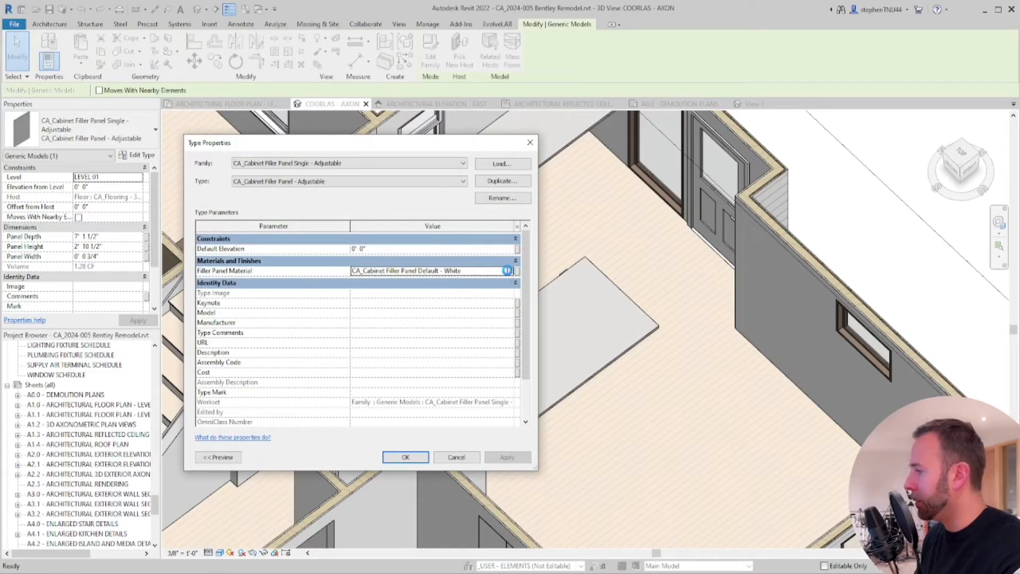
pyautogui.click(507, 271)
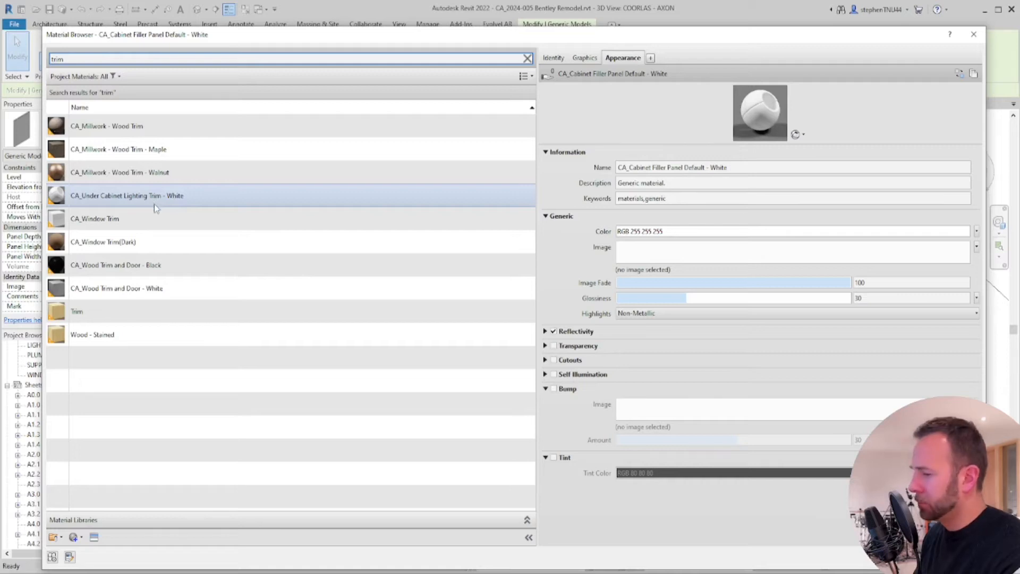
pyautogui.click(151, 240)
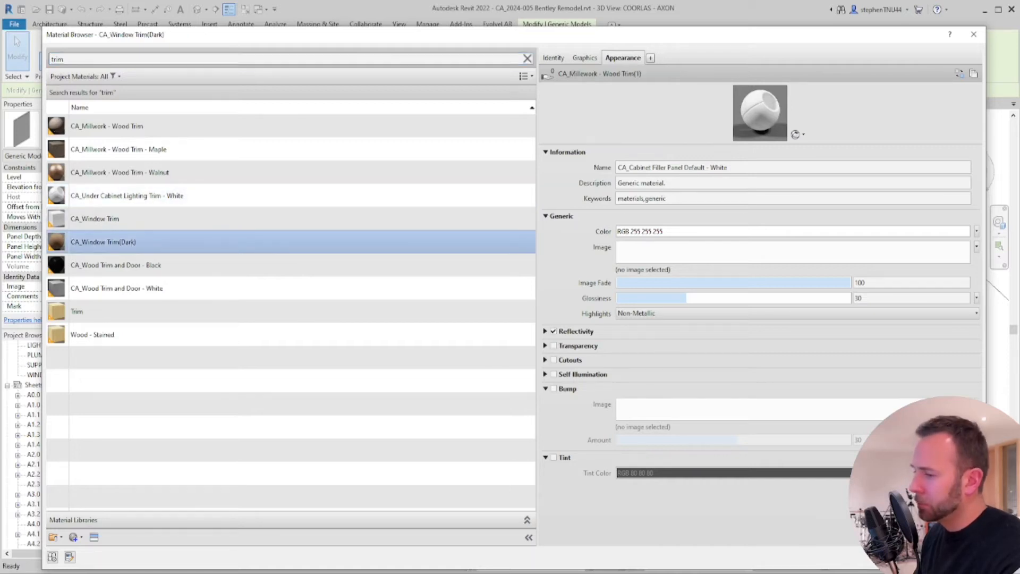
pyautogui.click(876, 557)
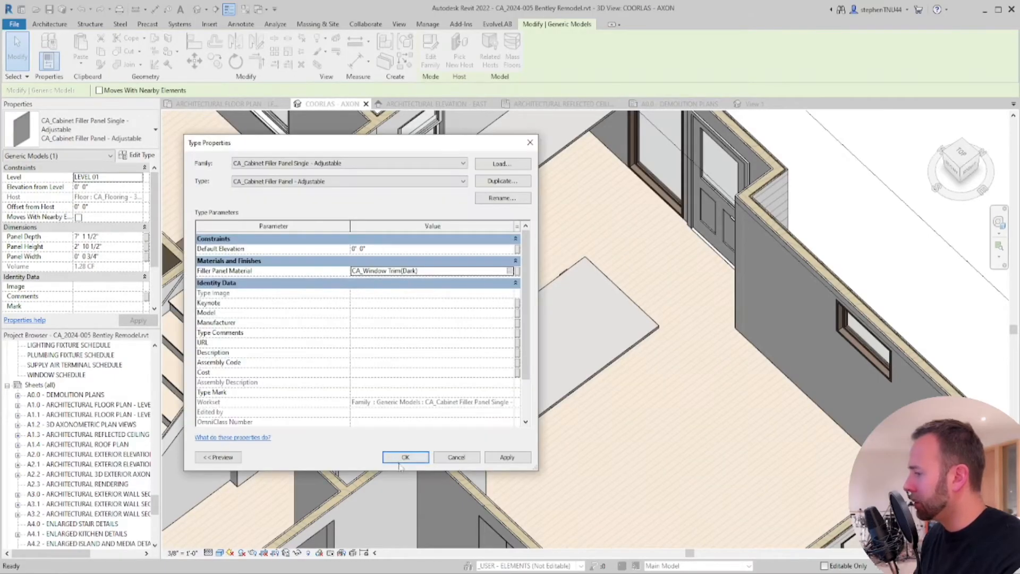
pyautogui.click(406, 457)
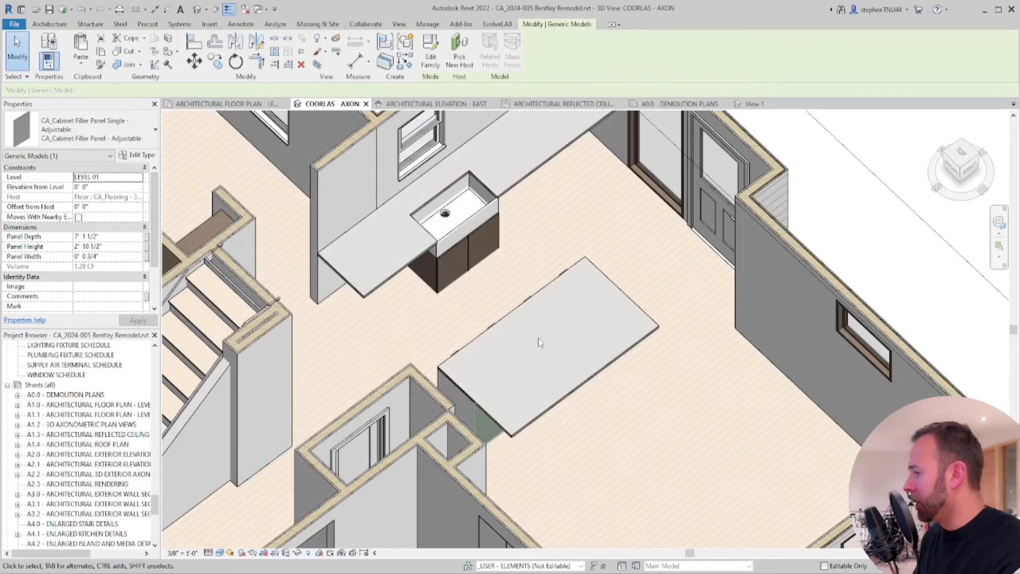
pyautogui.press('Escape')
# Examine the wall-side countertop and the island in the 3D view and in the Level 01 architectural floor plan
pyautogui.scroll(-2, 562, 314)
pyautogui.keyDown('shift'); pyautogui.moveTo(541, 365); pyautogui.dragTo(731, 332, button='middle'); pyautogui.keyUp('shift')
pyautogui.moveTo(571, 378)
pyautogui.mouseDown(button='middle')
pyautogui.moveTo(559, 383)
pyautogui.moveTo(622, 390)
pyautogui.moveTo(598, 371)
pyautogui.moveTo(571, 370)
pyautogui.mouseUp(button='middle')
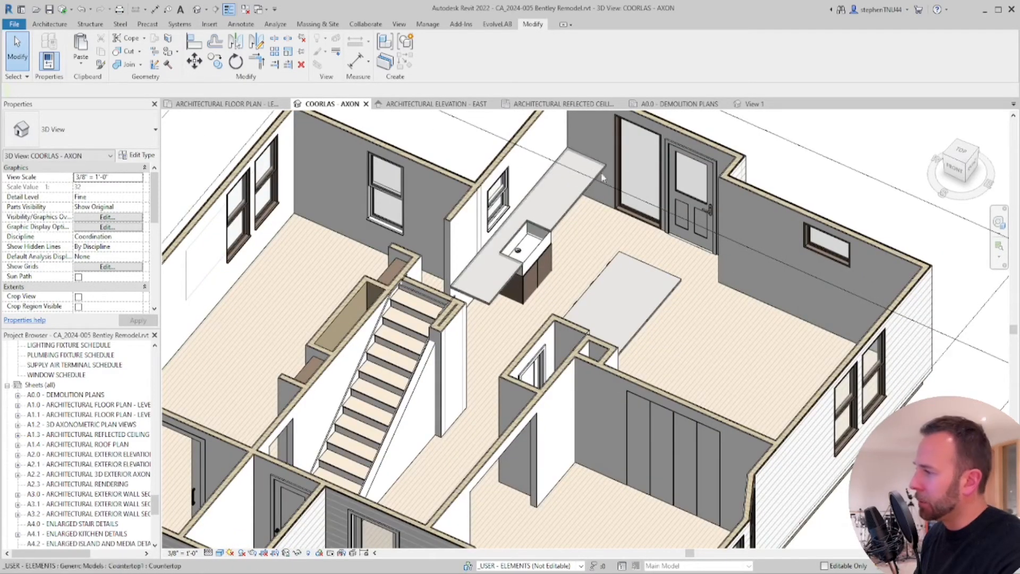
pyautogui.keyDown('shift'); pyautogui.moveTo(601, 172); pyautogui.dragTo(591, 286, button='middle'); pyautogui.keyUp('shift')
pyautogui.scroll(-3, 534, 314)
pyautogui.moveTo(590, 333); pyautogui.dragTo(584, 389, button='middle')
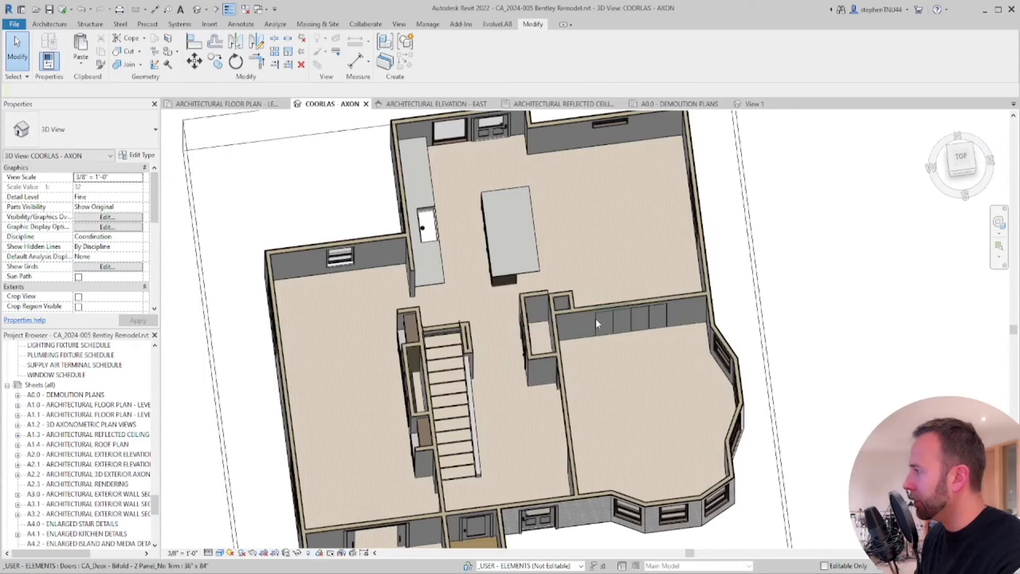
pyautogui.click(266, 105)
pyautogui.scroll(-2, 542, 247)
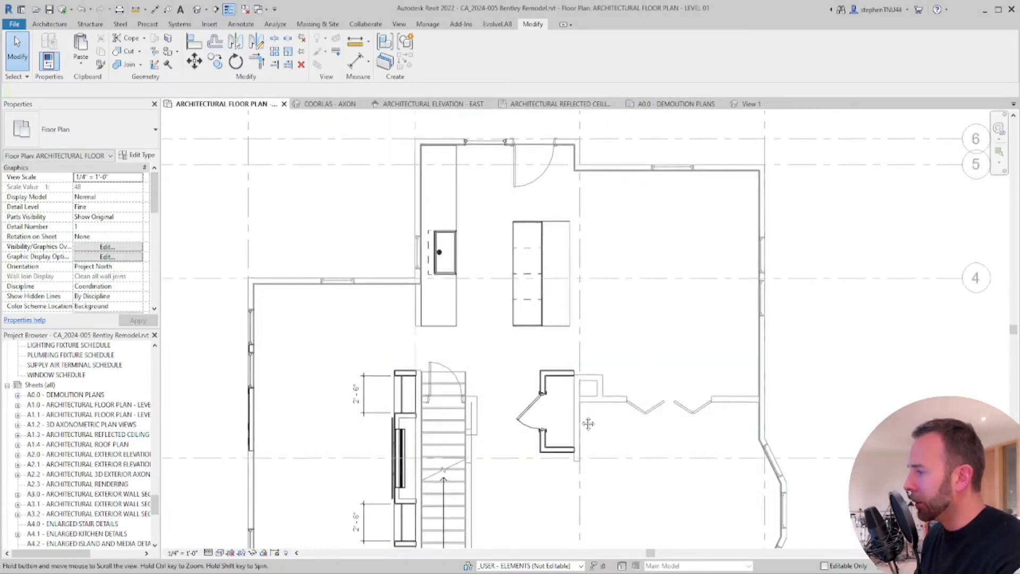
pyautogui.scroll(1, 484, 283)
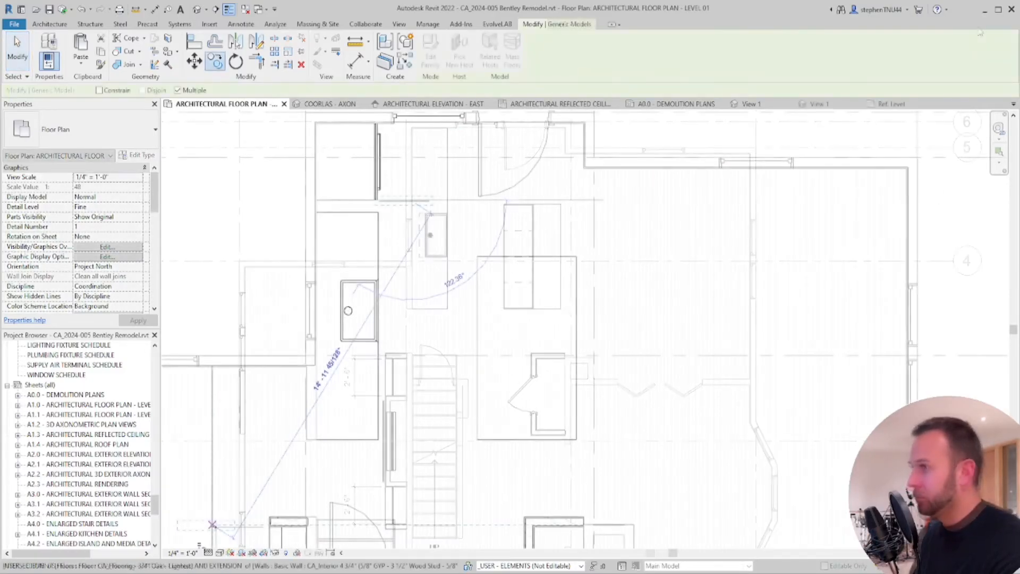
# Set the copied cabinet filler panel beside the refrigerator to a height of 8' 0" and a depth of 3' 0"
pyautogui.scroll(2, 478, 350)
pyautogui.moveTo(471, 352); pyautogui.dragTo(534, 438, button='middle')
pyautogui.scroll(3, 441, 276)
pyautogui.press('Escape')
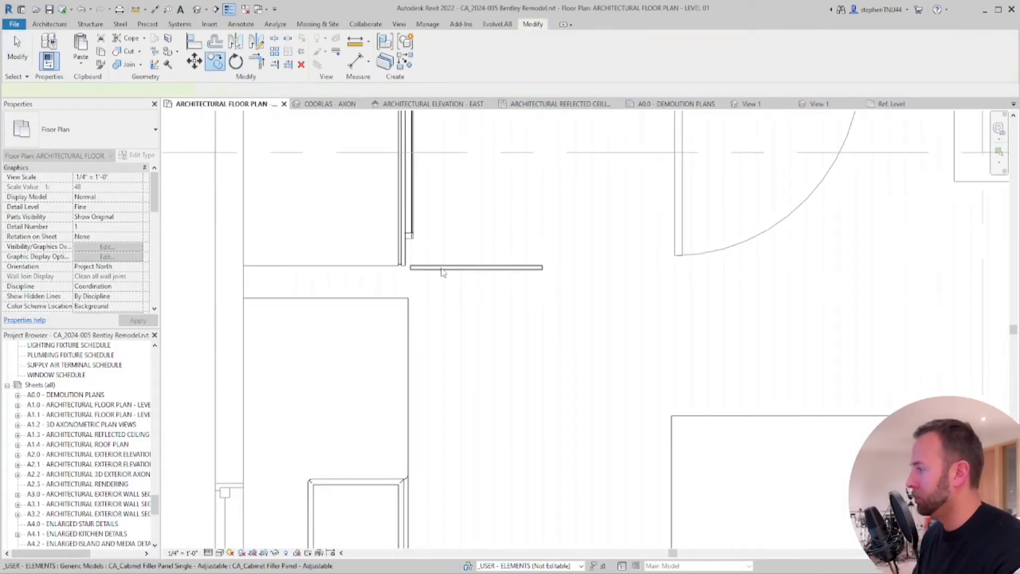
pyautogui.click(441, 268)
pyautogui.moveTo(441, 268); pyautogui.dragTo(460, 292, button='middle')
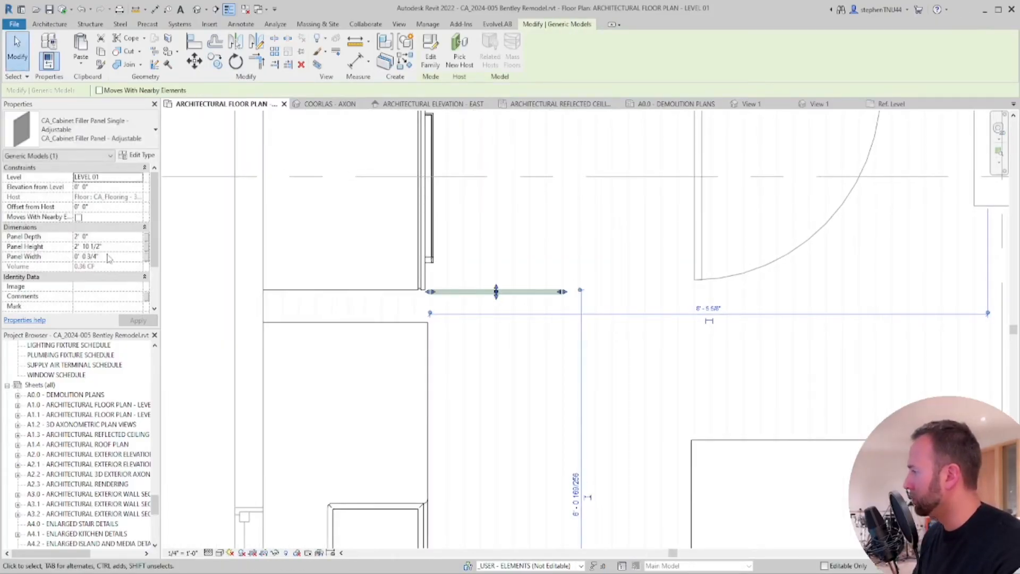
pyautogui.click(115, 246)
pyautogui.press('Return')
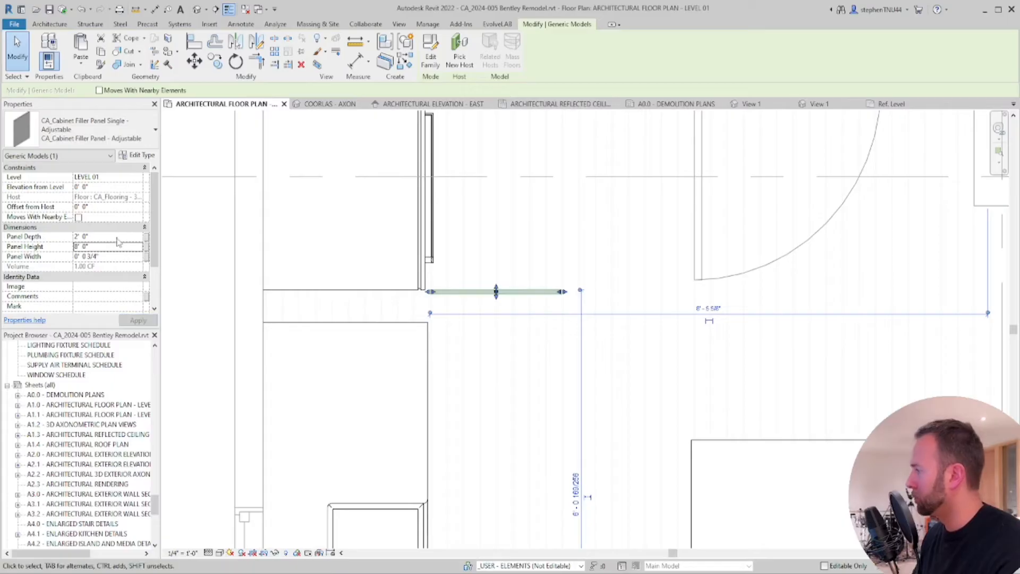
pyautogui.click(111, 236)
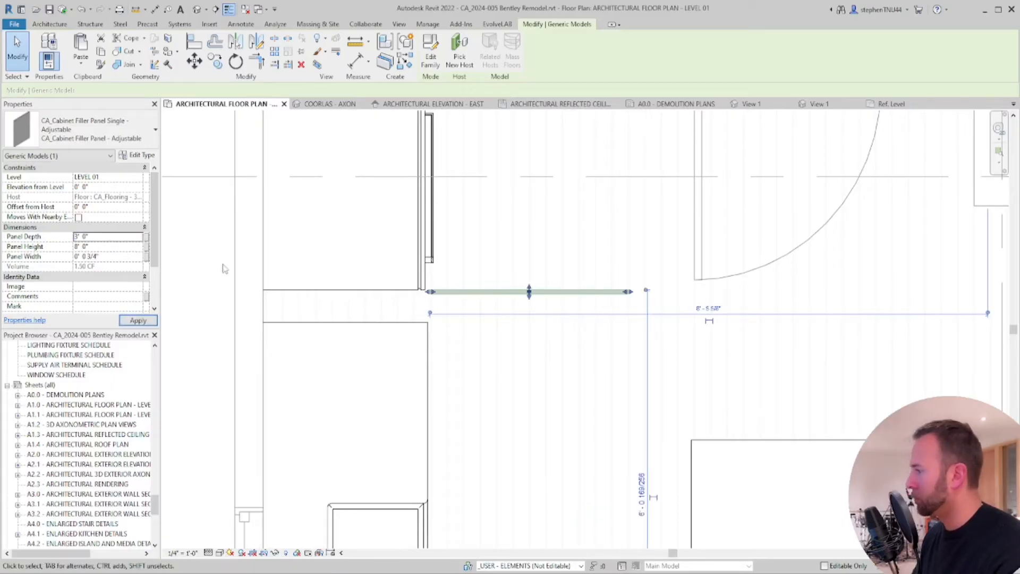
# Draw stepped dashed detail lines from the wall behind the refrigerator as guides, with a 3' long segment running along the refrigerator's width
pyautogui.press('m')
pyautogui.press('v')
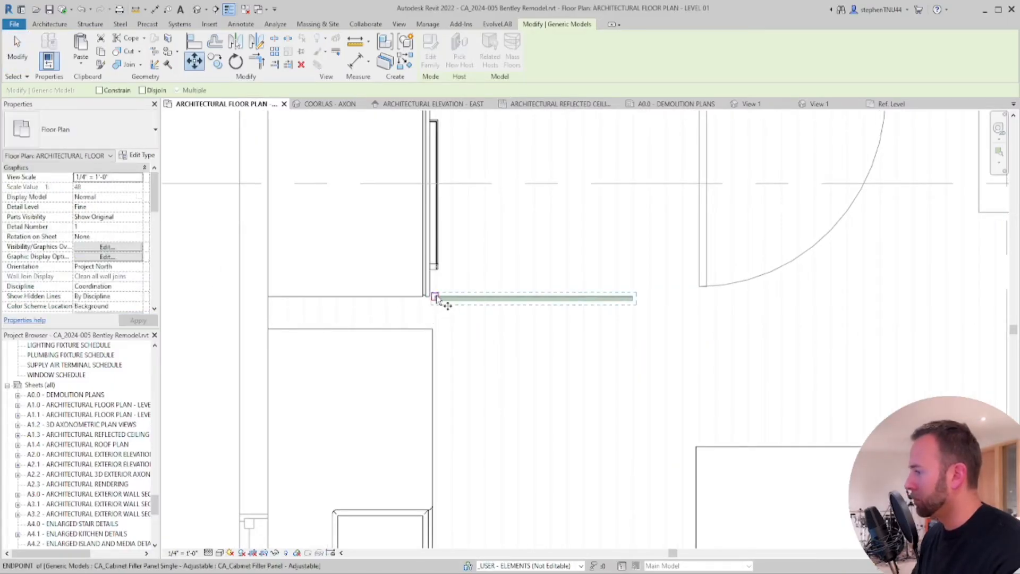
pyautogui.click(241, 24)
pyautogui.click(272, 53)
pyautogui.moveTo(383, 237); pyautogui.dragTo(448, 318, button='middle')
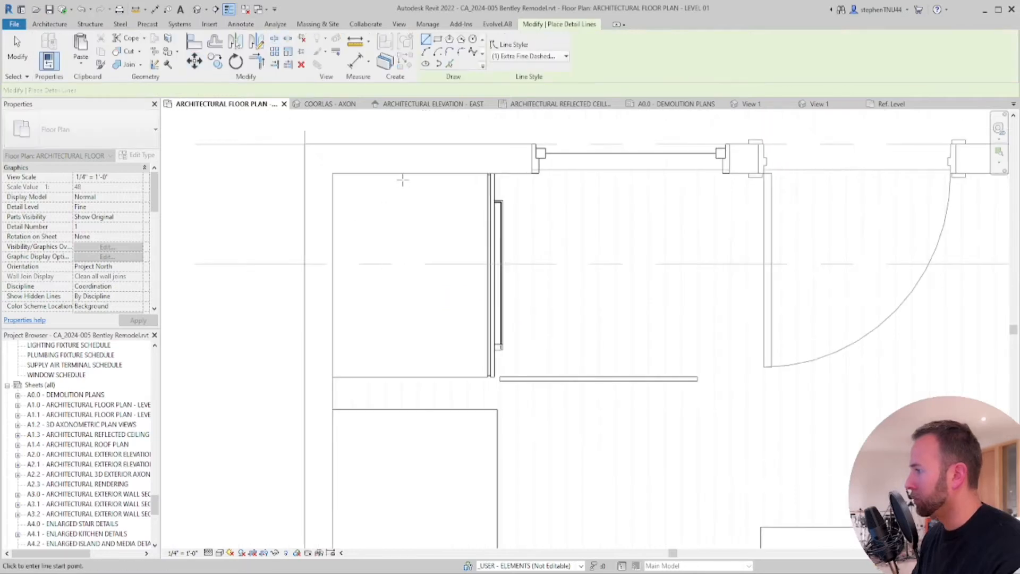
pyautogui.click(400, 173)
pyautogui.click(401, 191)
pyautogui.click(417, 190)
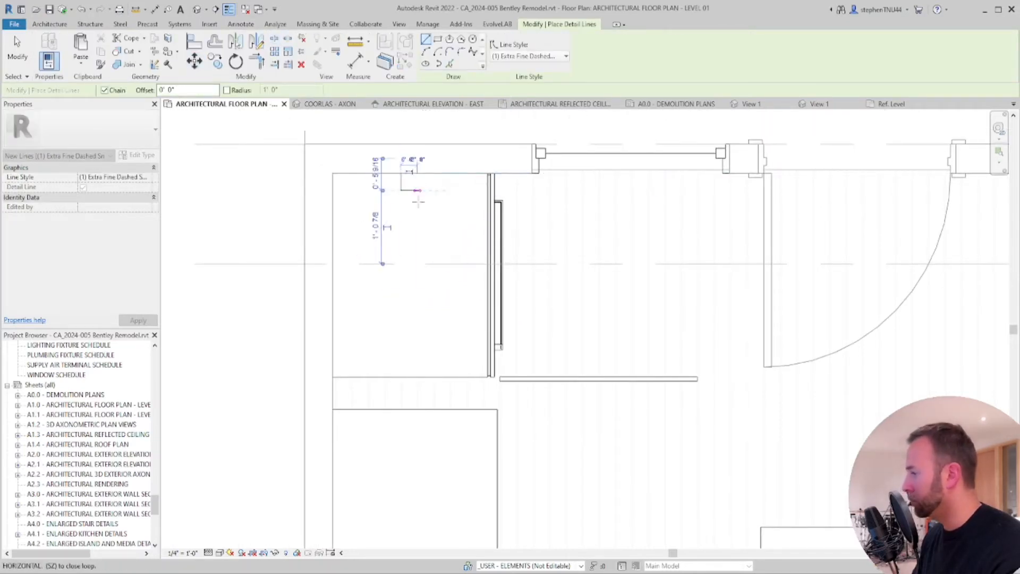
pyautogui.write('3')
pyautogui.press('Return')
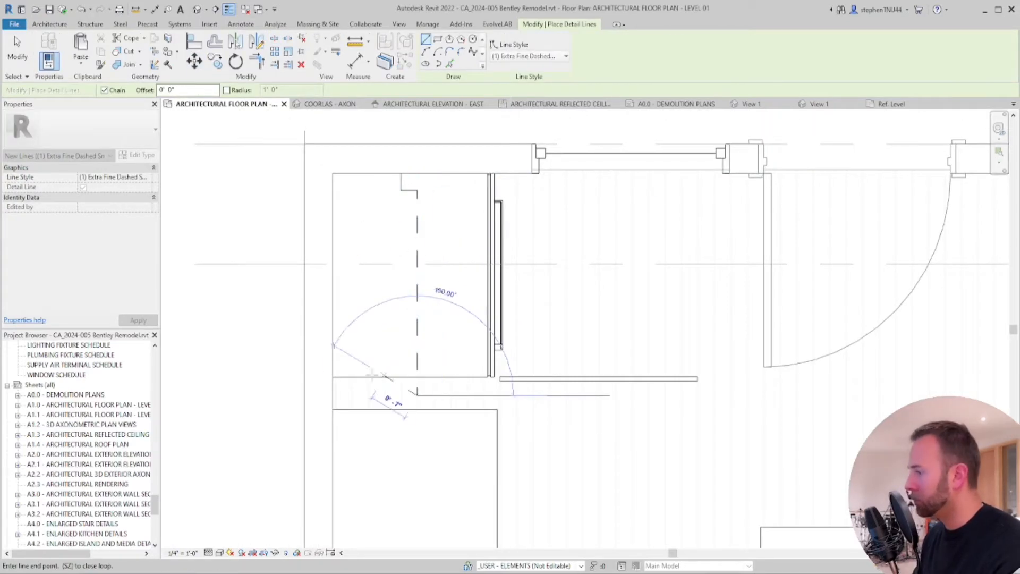
# Move the filler panel against the side wall at the far guide line and set its depth to 2' 6"
pyautogui.click(501, 378)
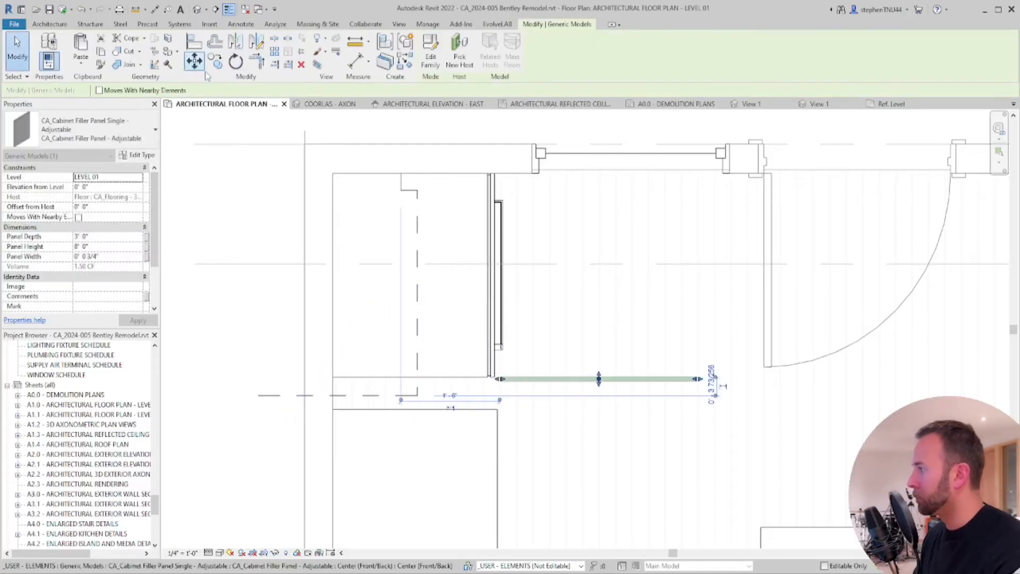
pyautogui.press('m')
pyautogui.press('v')
pyautogui.scroll(1, 504, 378)
pyautogui.click(499, 377)
pyautogui.click(277, 402)
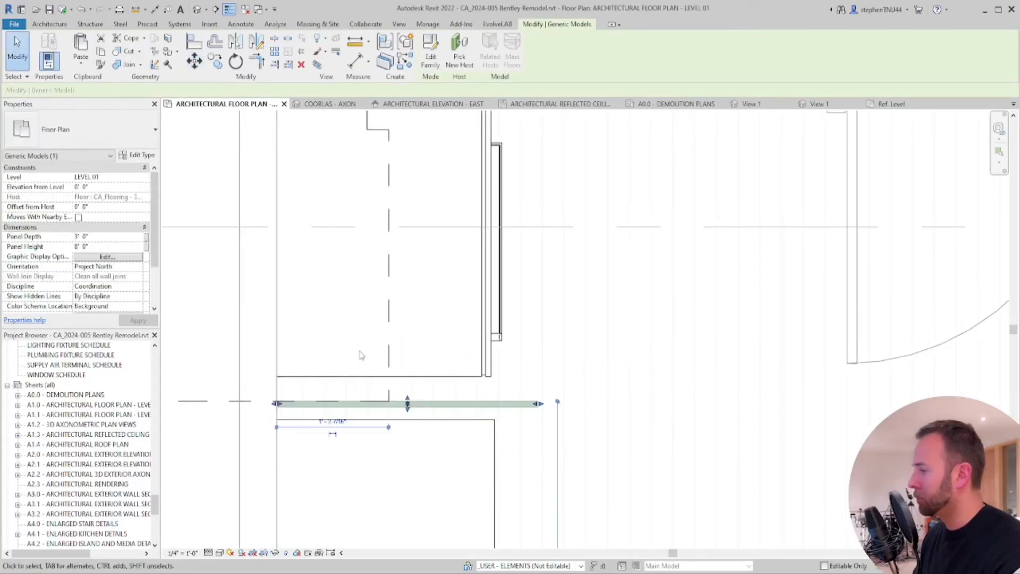
pyautogui.scroll(-1, 358, 345)
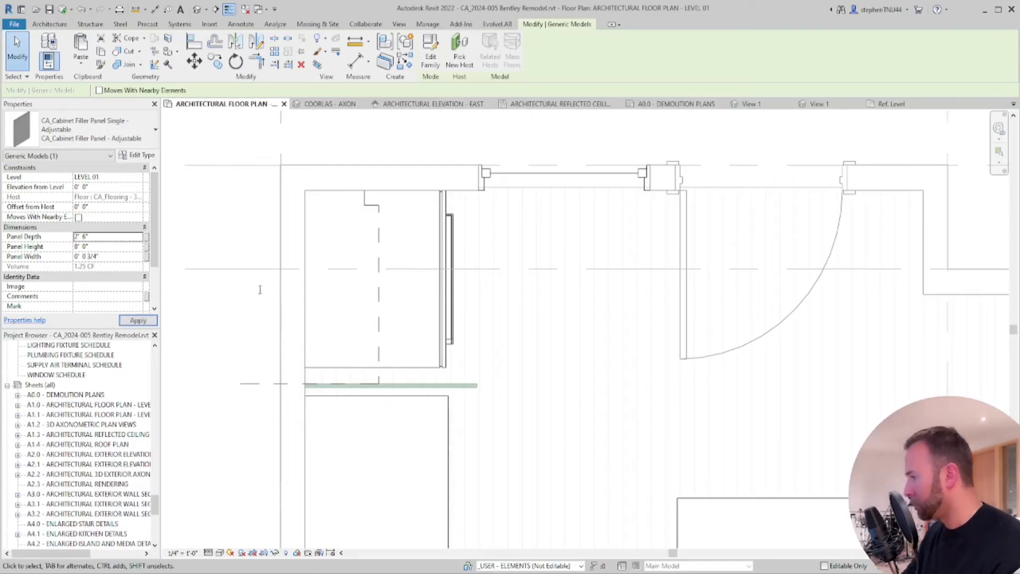
pyautogui.press('Escape')
# Move the refrigerator straight toward the countertop until its side meets the filler panel
pyautogui.scroll(1, 406, 370)
pyautogui.click(400, 266)
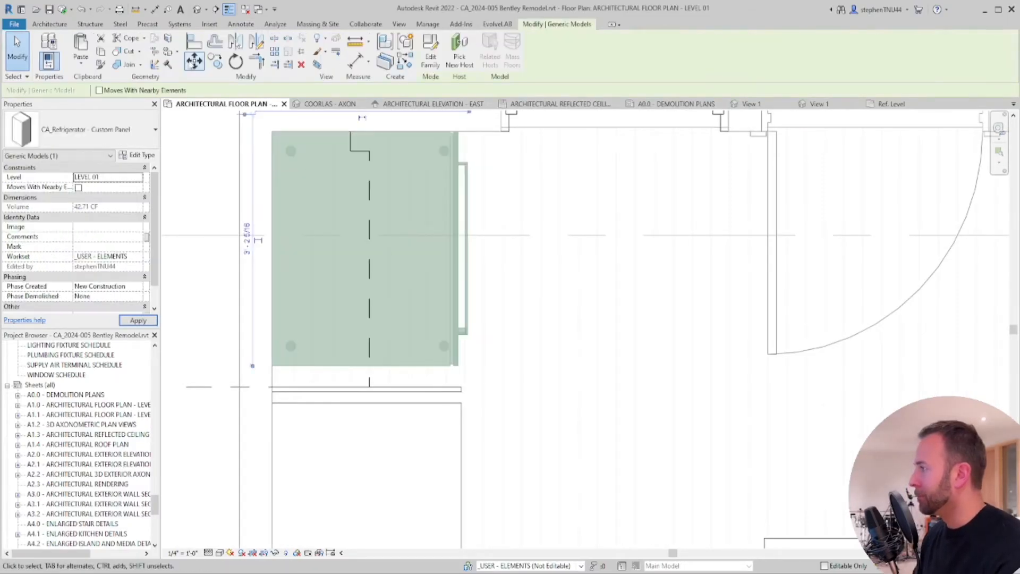
pyautogui.click(189, 59)
pyautogui.scroll(1, 396, 371)
pyautogui.click(397, 365)
pyautogui.click(397, 395)
pyautogui.scroll(-2, 412, 355)
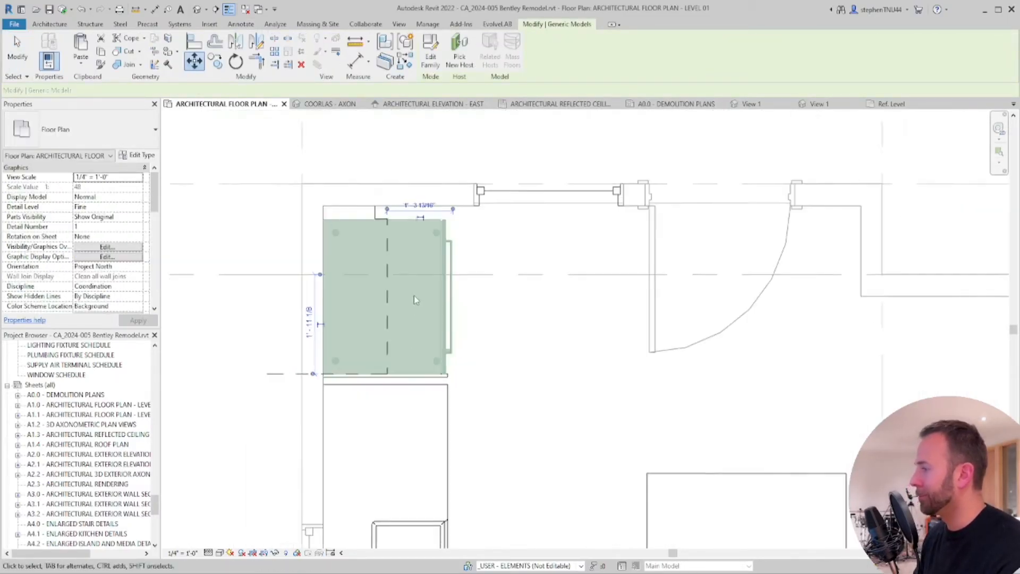
pyautogui.press('Escape')
# Copy the filler panel to the refrigerator's opposite side, flush with the edge facing the exterior wall
pyautogui.scroll(2, 436, 370)
pyautogui.click(447, 380)
pyautogui.click(215, 61)
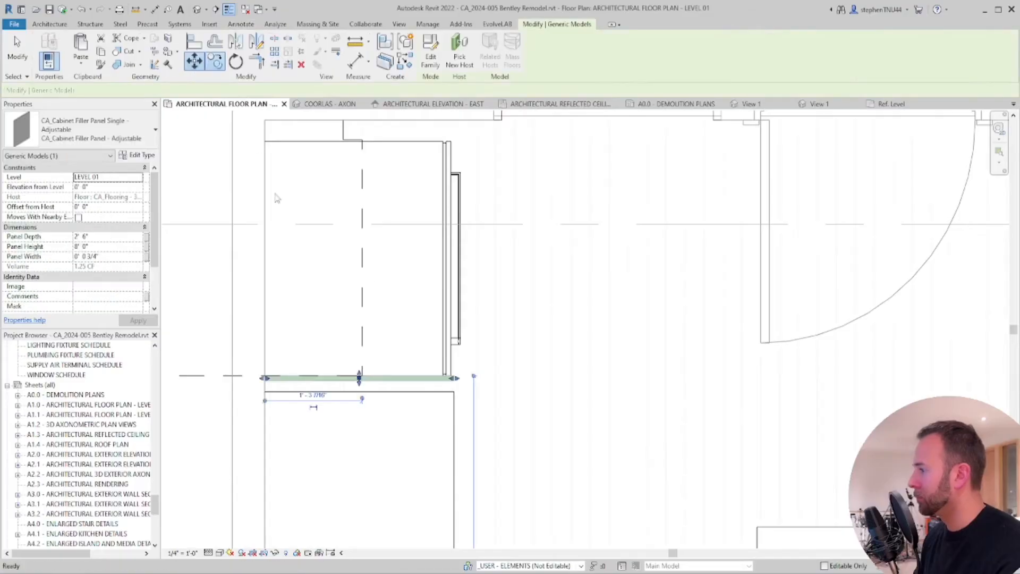
pyautogui.click(400, 381)
pyautogui.scroll(2, 402, 143)
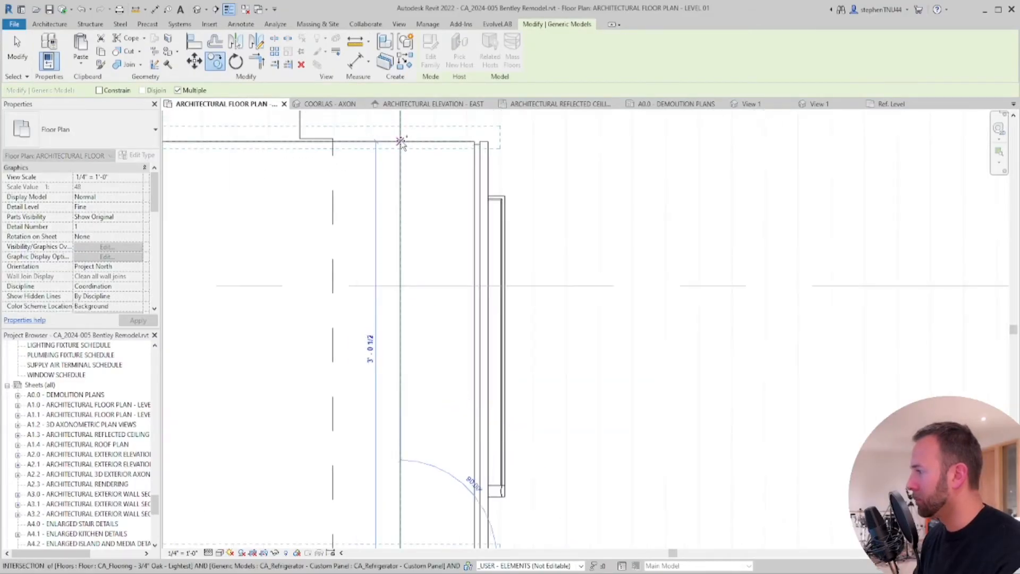
pyautogui.click(401, 141)
pyautogui.scroll(-2, 444, 163)
pyautogui.press('Escape')
pyautogui.press('Escape')
# Stretch the copied filler panel's width to meet the exterior wall beside the refrigerator
pyautogui.scroll(2, 467, 185)
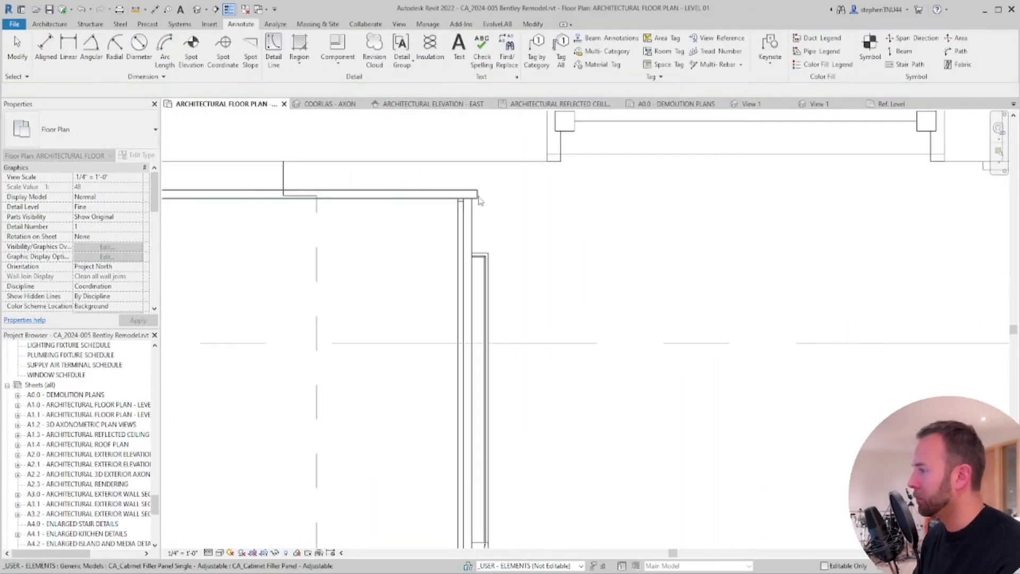
pyautogui.click(475, 196)
pyautogui.moveTo(312, 187); pyautogui.dragTo(319, 161)
pyautogui.scroll(-2, 464, 195)
pyautogui.press('Escape')
# Delete the chain of dashed guide lines around the refrigerator
pyautogui.press('Tab')
pyautogui.click(366, 236)
pyautogui.scroll(-2, 369, 232)
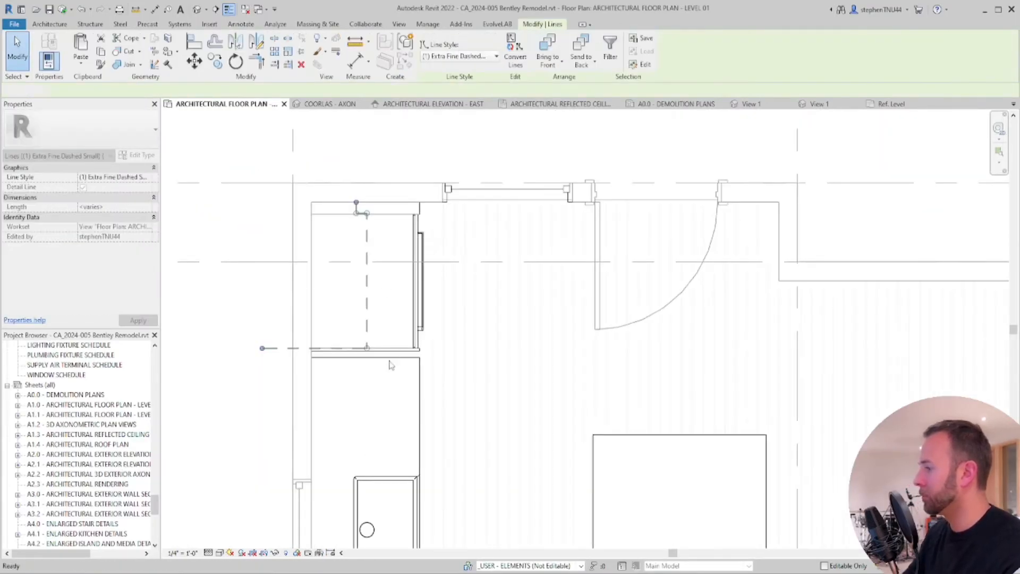
pyautogui.press('Delete')
pyautogui.scroll(1, 393, 355)
pyautogui.click(337, 362)
pyautogui.scroll(1, 336, 365)
# Lower the top of the section box in the COORLAS - AXON 3D view and show the island's cabinet side
pyautogui.hotkey('ctrl', 'Tab')
pyautogui.click(542, 277)
pyautogui.keyDown('shift'); pyautogui.moveTo(542, 277); pyautogui.dragTo(637, 298, button='middle'); pyautogui.keyUp('shift')
pyautogui.moveTo(584, 216); pyautogui.dragTo(585, 252)
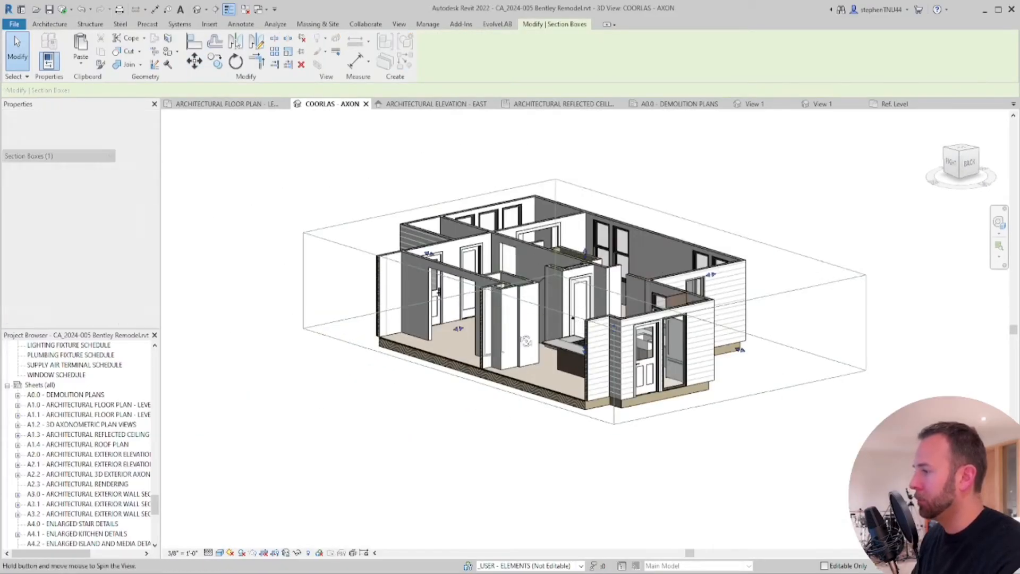
pyautogui.keyDown('shift'); pyautogui.moveTo(584, 253); pyautogui.dragTo(744, 340, button='middle'); pyautogui.keyUp('shift')
pyautogui.keyDown('shift'); pyautogui.moveTo(479, 298); pyautogui.dragTo(665, 340, button='middle'); pyautogui.keyUp('shift')
# Duplicate the type of the island's drawer cabinet below the cooktop as 30" (Wood Trim) and set its width to 30 inches
pyautogui.scroll(3, 599, 233)
pyautogui.click(513, 295)
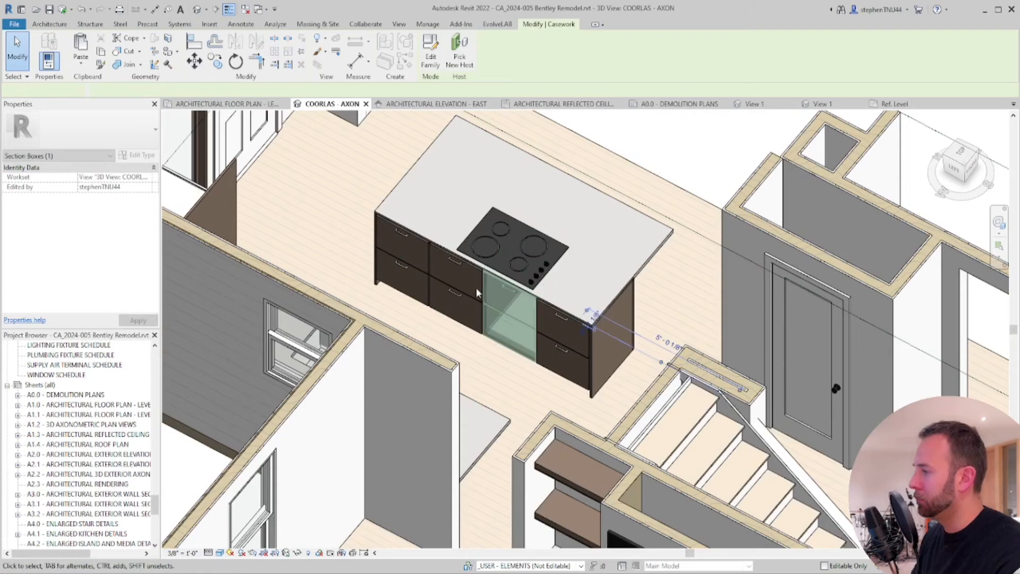
pyautogui.click(129, 131)
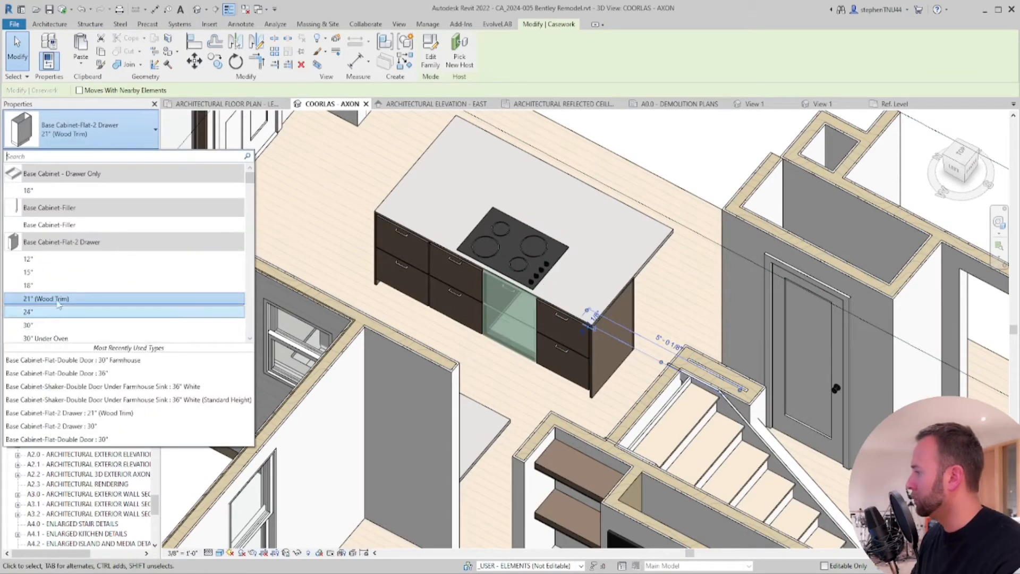
pyautogui.press('Escape')
pyautogui.click(137, 154)
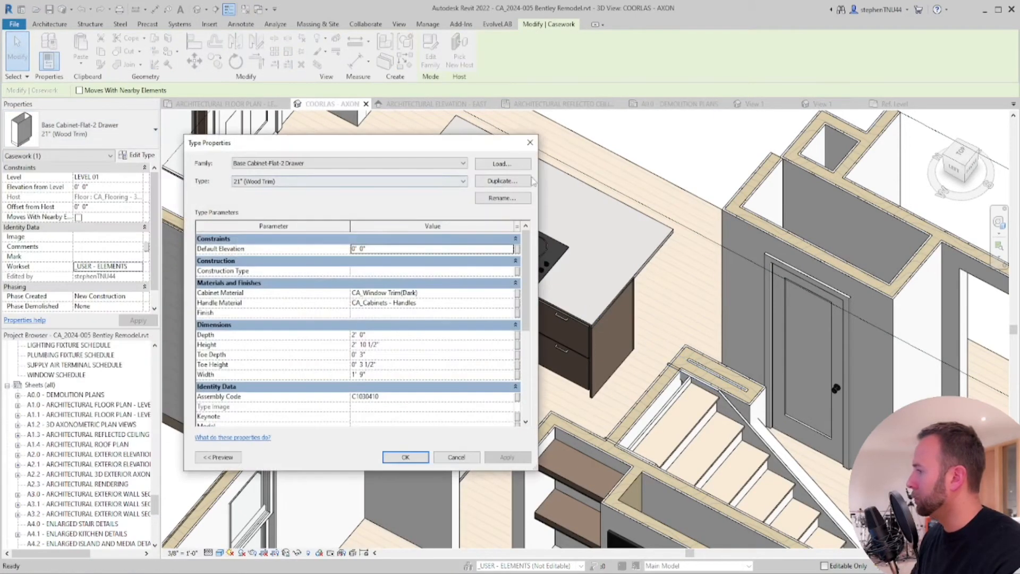
pyautogui.click(502, 181)
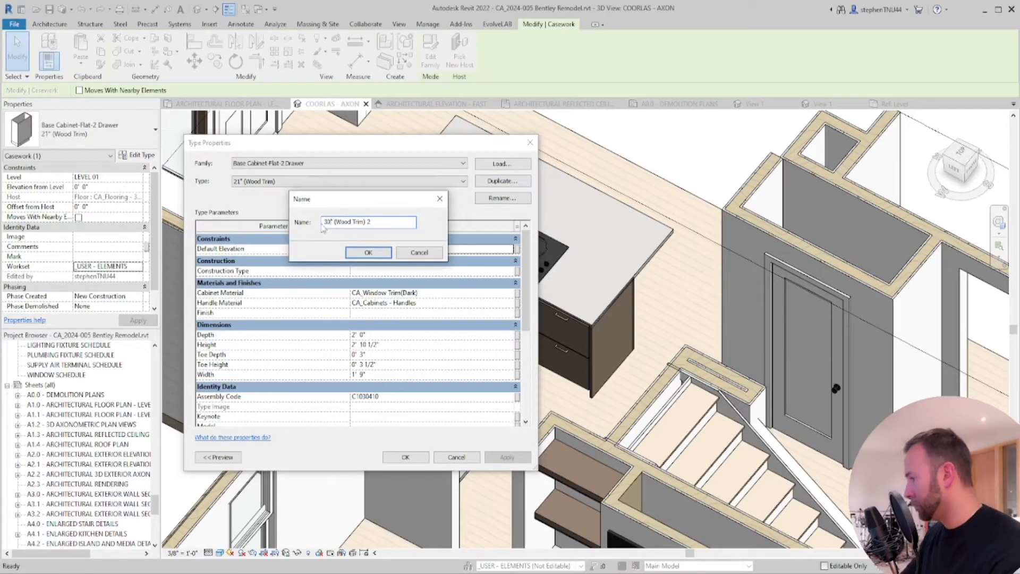
pyautogui.click(375, 251)
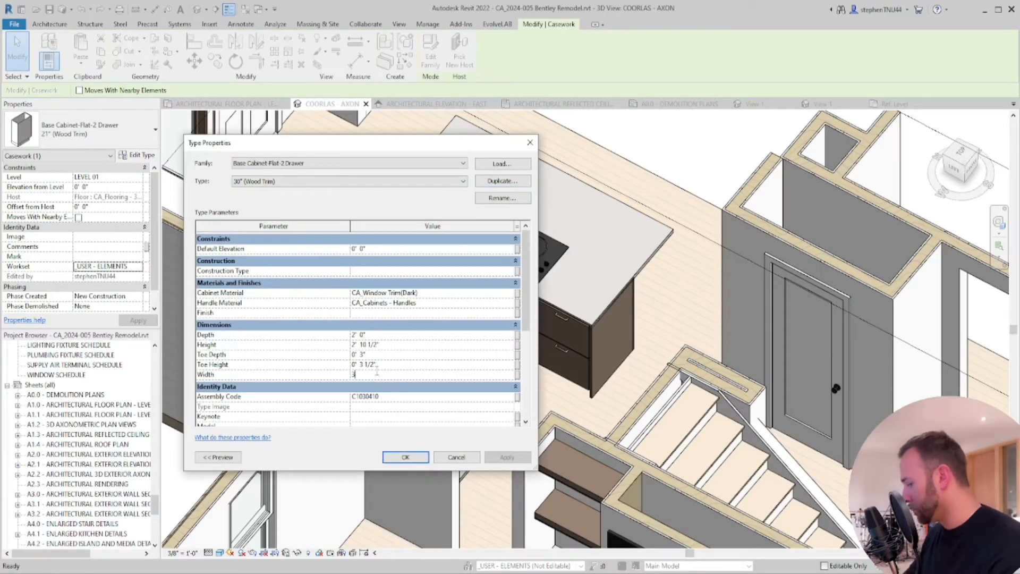
pyautogui.press('Return')
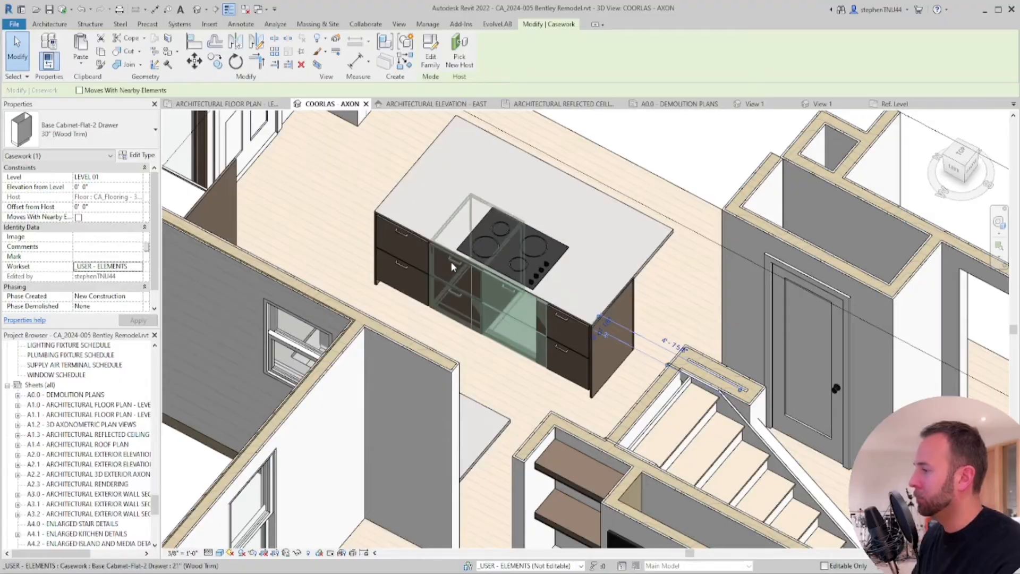
pyautogui.press('Escape')
# Switch the Level 01 architectural floor plan to the Wireframe visual style so the island cabinets show through the countertop
pyautogui.click(226, 104)
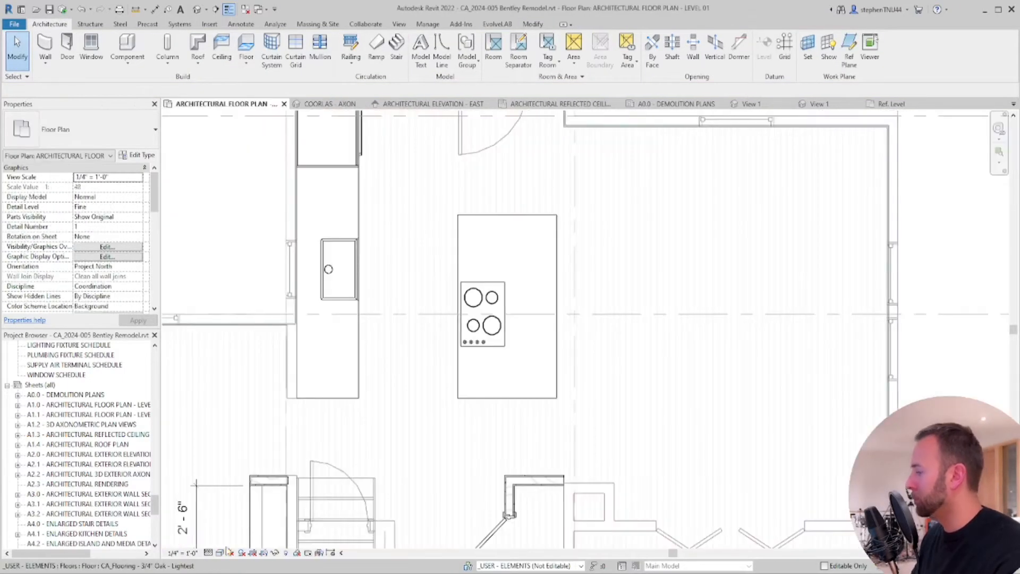
pyautogui.click(220, 553)
pyautogui.click(239, 496)
pyautogui.scroll(2, 473, 286)
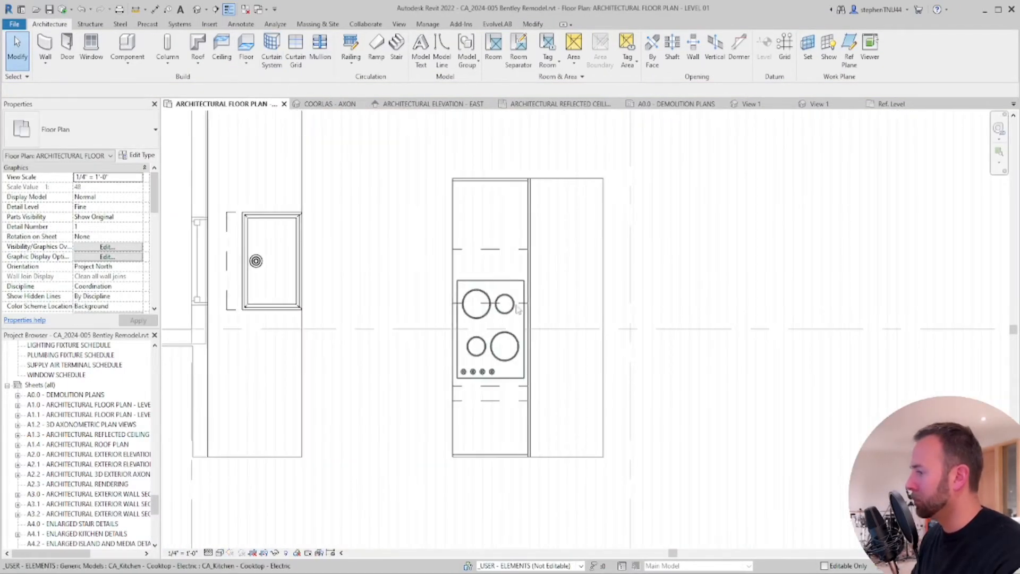
pyautogui.scroll(3, 520, 305)
pyautogui.click(521, 306)
pyautogui.press('a')
pyautogui.press('l')
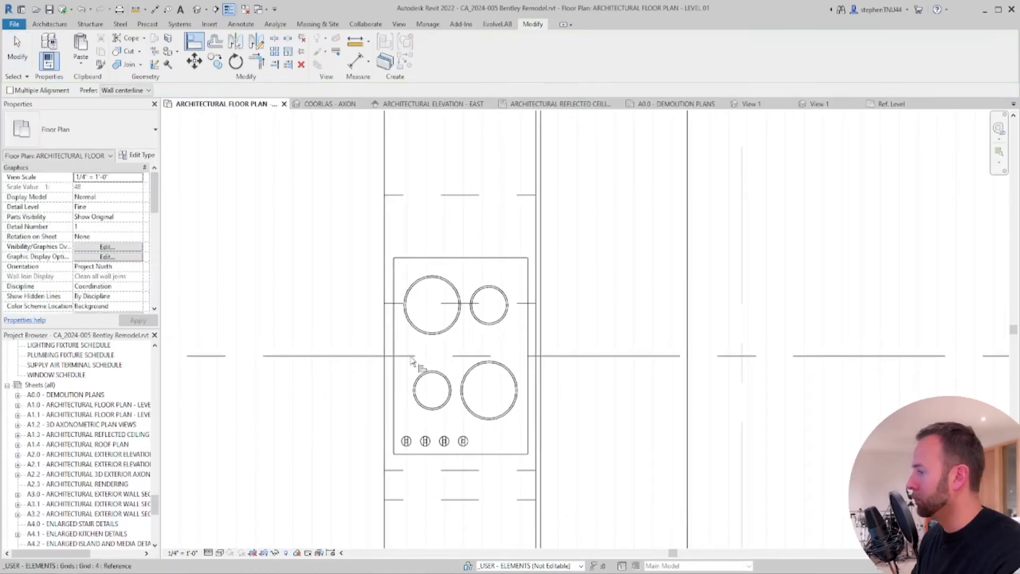
pyautogui.scroll(-1, 403, 356)
pyautogui.press('Escape')
pyautogui.scroll(-3, 401, 361)
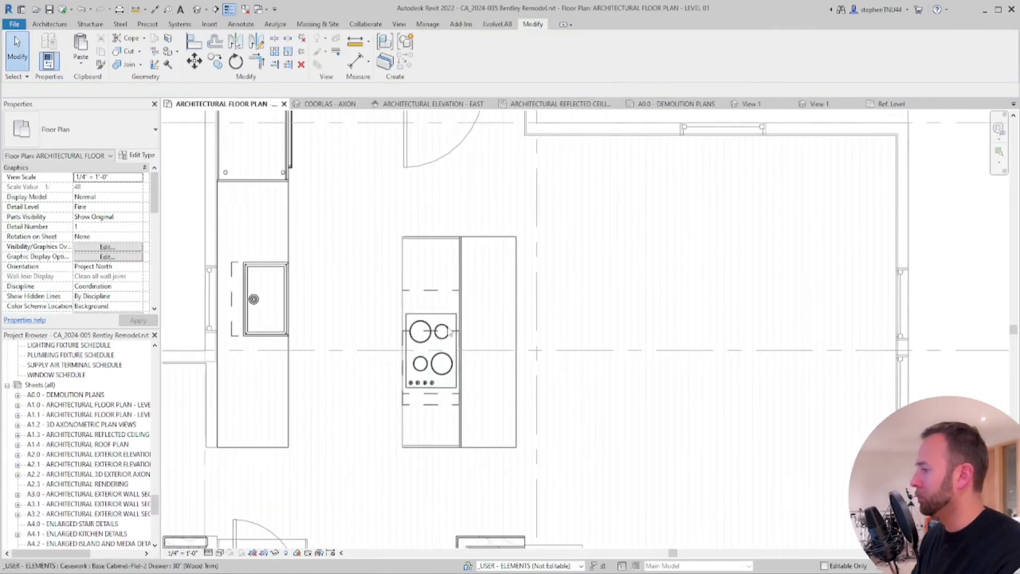
pyautogui.scroll(2, 414, 305)
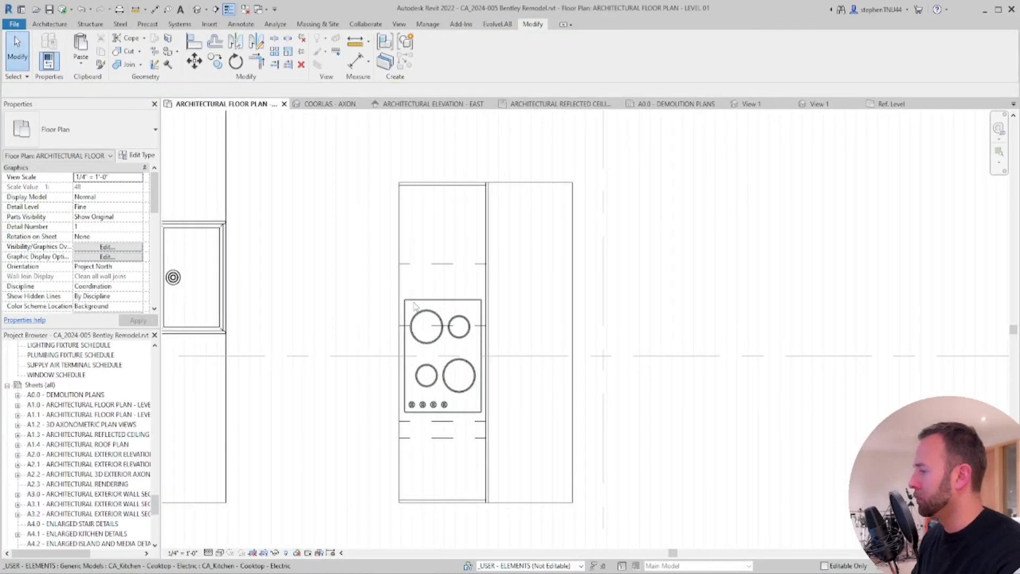
# Draw a dashed horizontal detail line from the midpoint of the island's cabinet side across and past its seating side
pyautogui.click(240, 24)
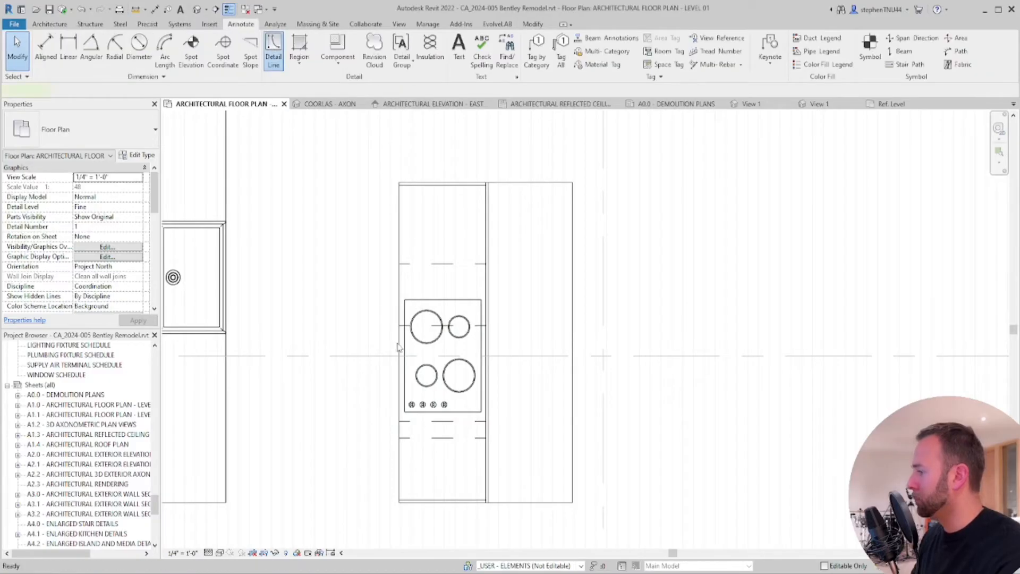
pyautogui.press('Escape')
pyautogui.press('Escape')
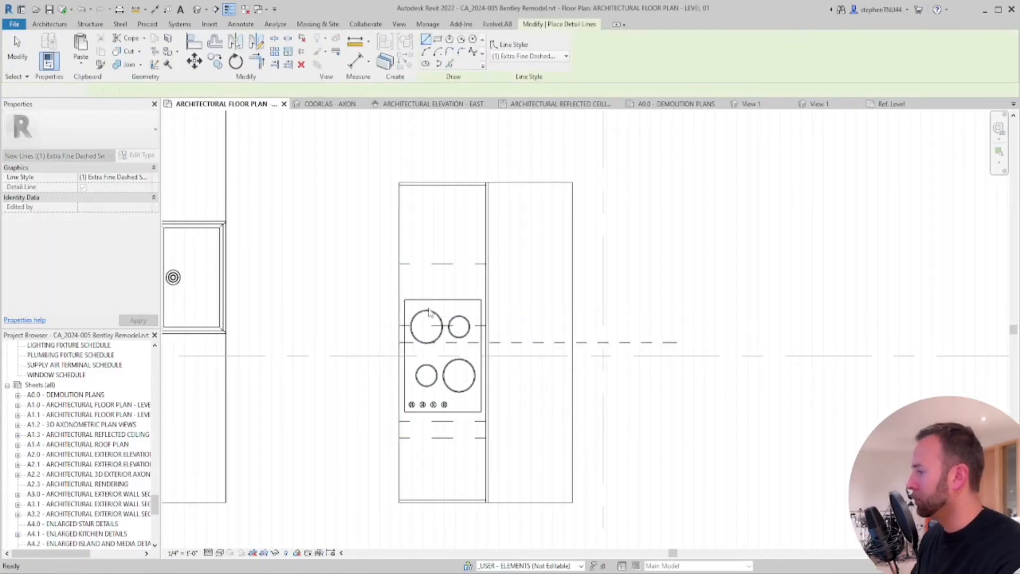
# Move the electric cooktop so the midpoint of its edge sits on the island's dashed centerline
pyautogui.click(410, 349)
pyautogui.scroll(3, 410, 351)
pyautogui.click(400, 357)
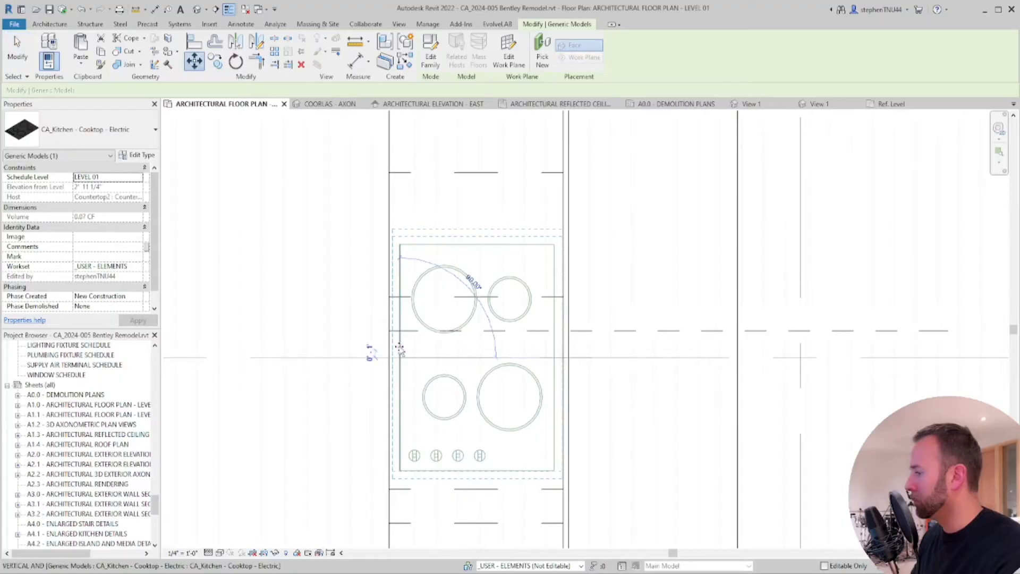
pyautogui.click(409, 330)
pyautogui.scroll(-1, 460, 276)
pyautogui.press('Escape')
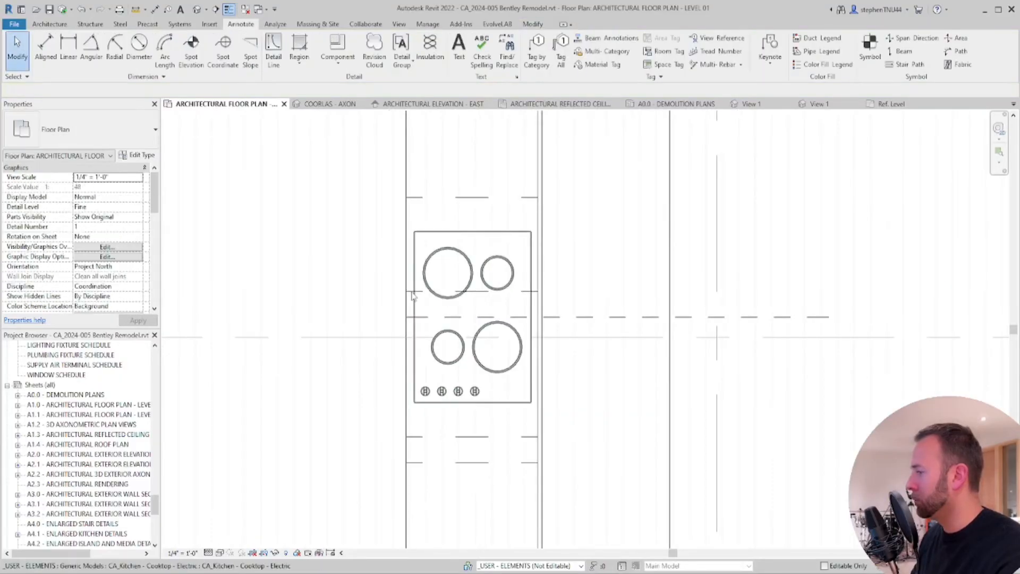
# Shift the 30" (Wood Trim) drawer cabinet along the island and center it on the dashed line beneath the cooktop
pyautogui.scroll(2, 410, 292)
pyautogui.click(411, 292)
pyautogui.scroll(-3, 410, 292)
pyautogui.press('Up')
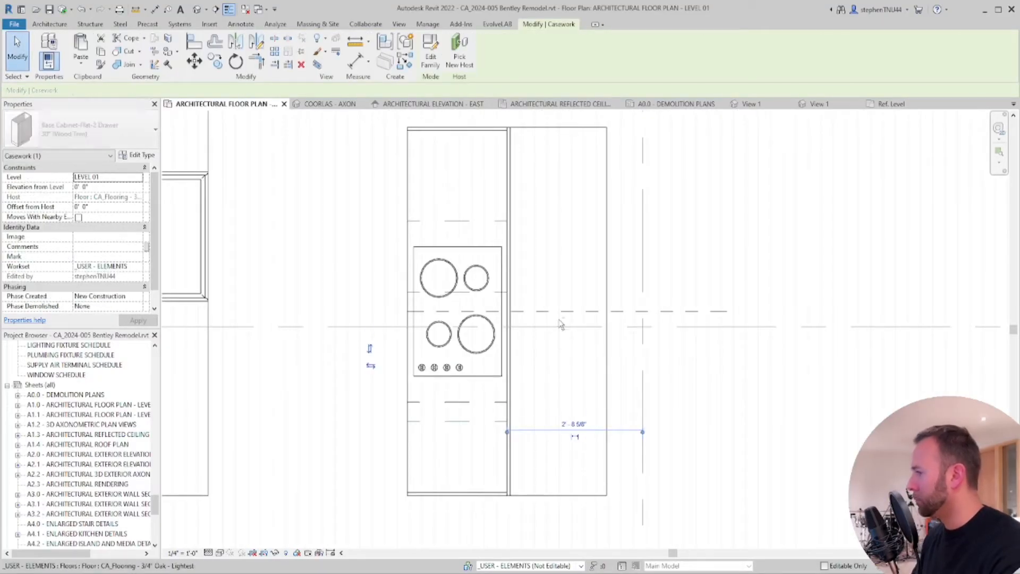
pyautogui.press('a')
pyautogui.press('l')
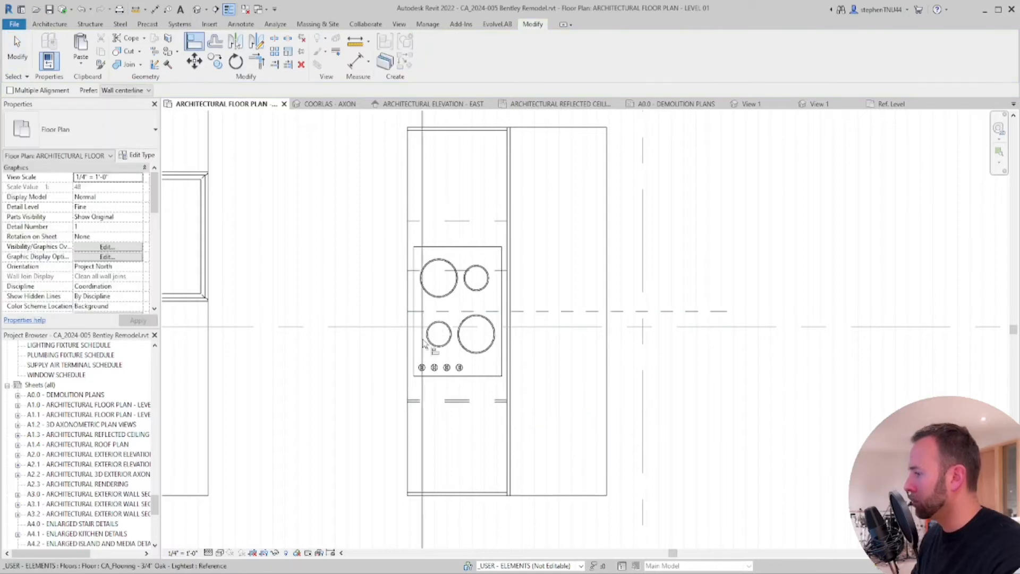
pyautogui.hotkey('ctrl', 'z')
pyautogui.press('a')
pyautogui.press('l')
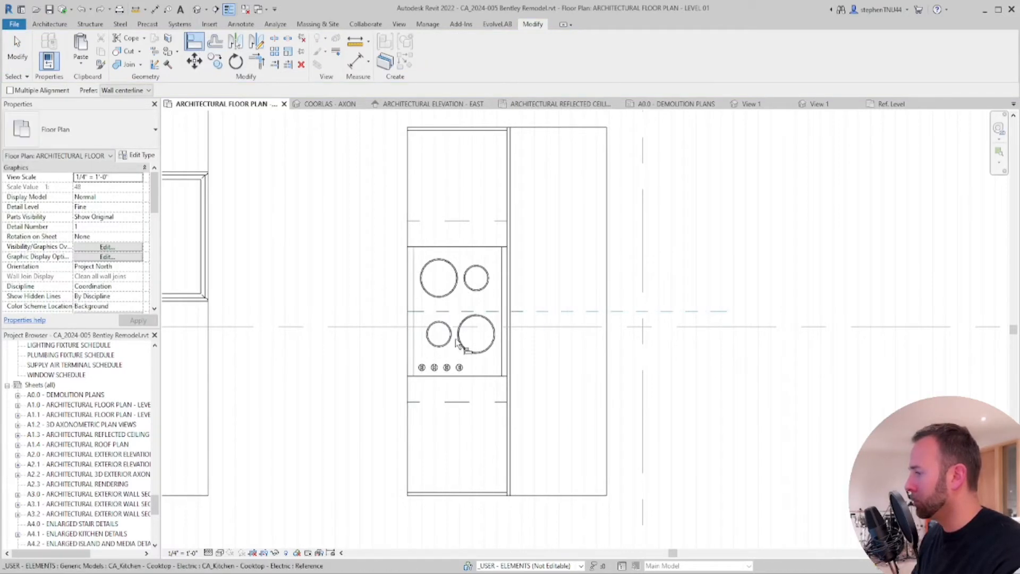
pyautogui.press('Escape')
# Show the island's drawer fronts in the COORLAS - AXON 3D view and open its countertop for in-place editing
pyautogui.hotkey('ctrl', 'Tab')
pyautogui.keyDown('shift'); pyautogui.moveTo(535, 326); pyautogui.dragTo(600, 324, button='middle'); pyautogui.keyUp('shift')
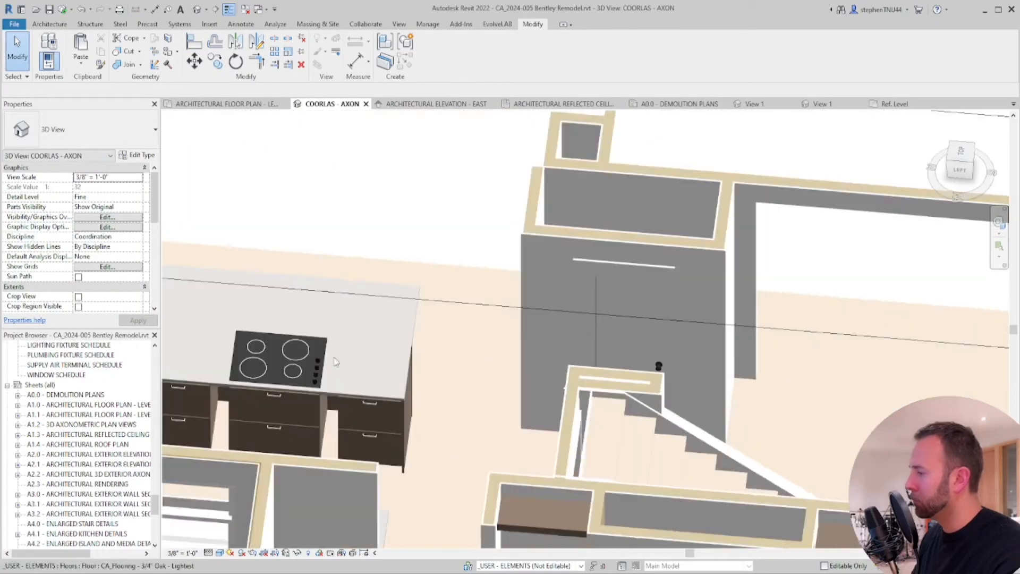
pyautogui.scroll(3, 301, 400)
pyautogui.moveTo(302, 400); pyautogui.dragTo(545, 333, button='middle')
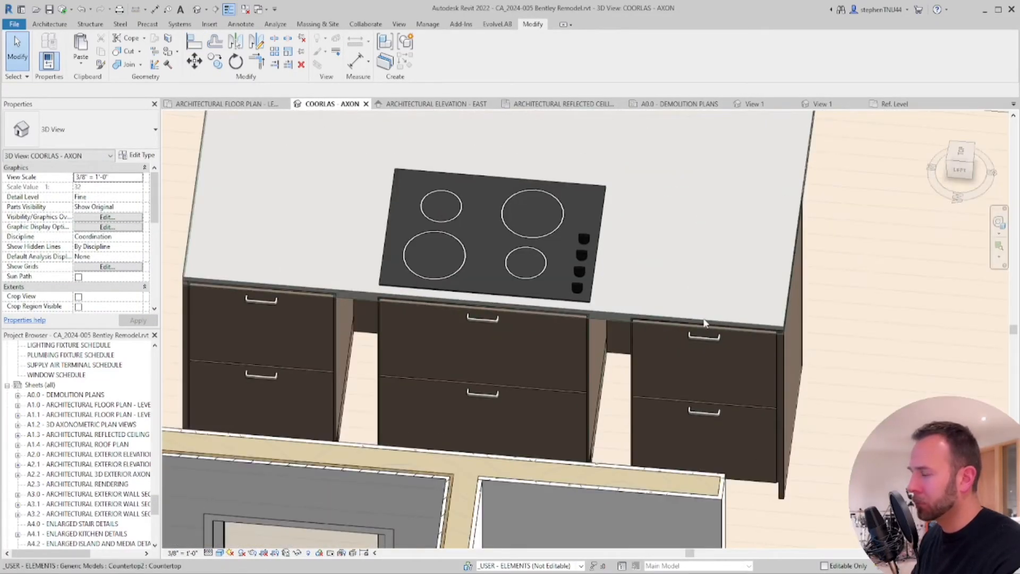
pyautogui.click(704, 322)
pyautogui.keyDown('shift'); pyautogui.moveTo(639, 333); pyautogui.dragTo(566, 327, button='middle'); pyautogui.keyUp('shift')
pyautogui.click(432, 60)
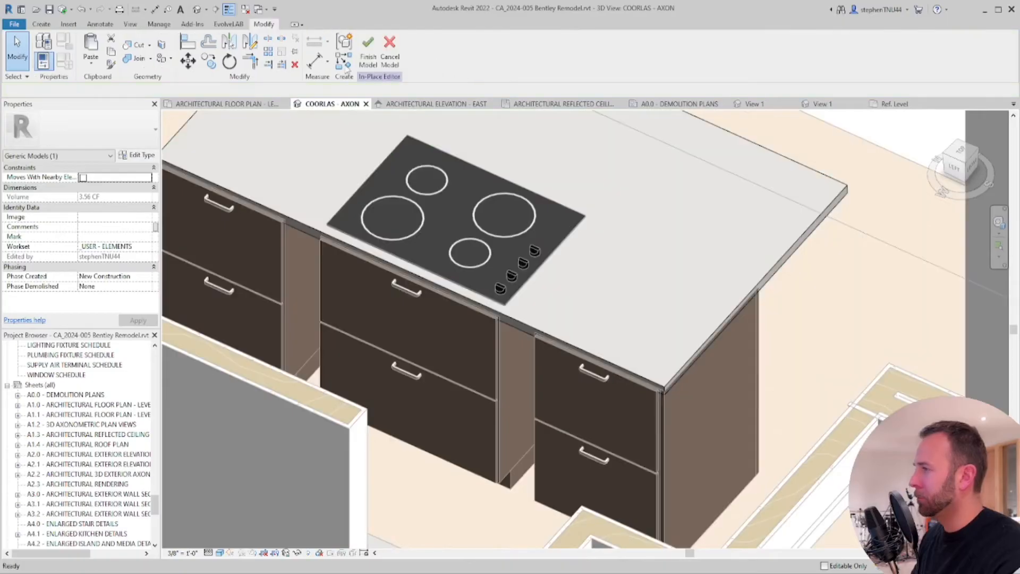
# Reassign the countertop extrusion's work plane from the drawer cabinet to the island's end filler panel and finish the in-place model
pyautogui.click(303, 224)
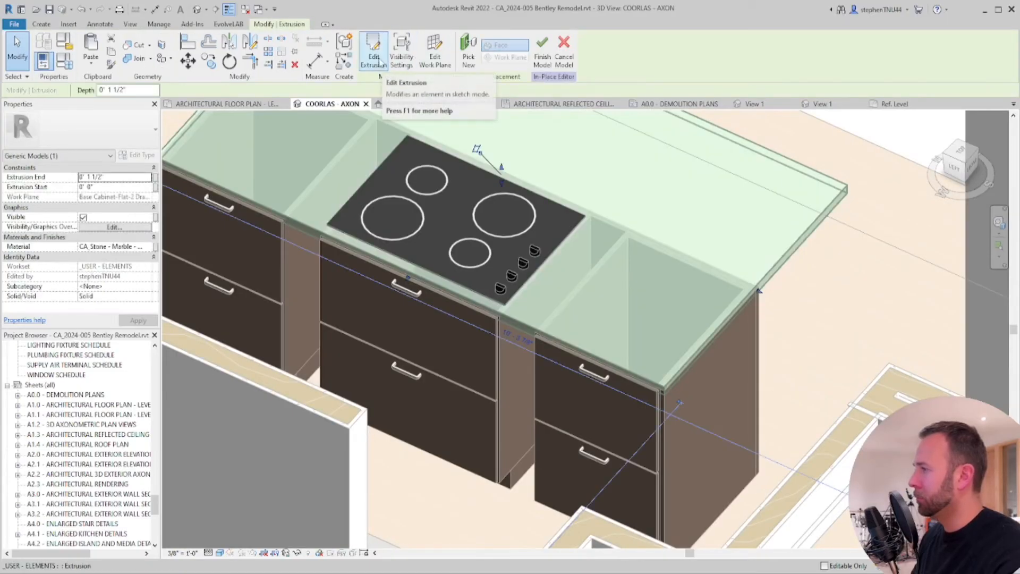
pyautogui.click(434, 58)
pyautogui.click(422, 301)
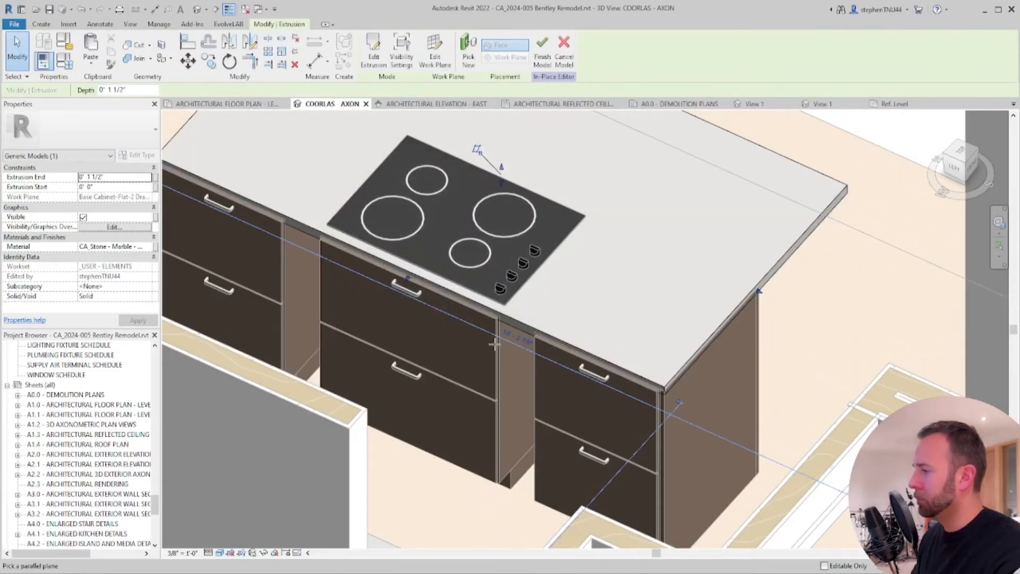
pyautogui.scroll(1, 714, 381)
pyautogui.click(713, 322)
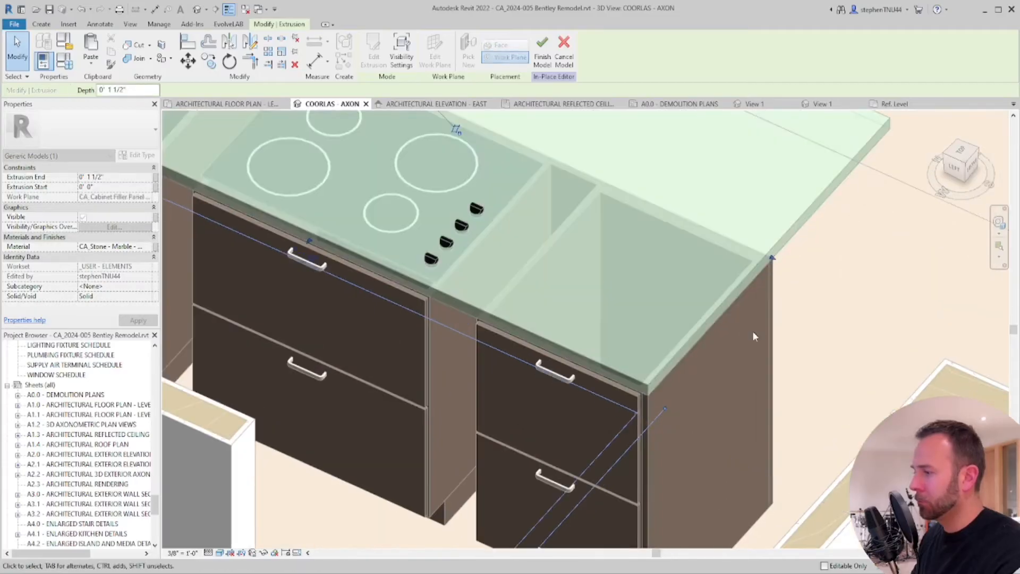
pyautogui.scroll(-2, 752, 332)
pyautogui.click(564, 58)
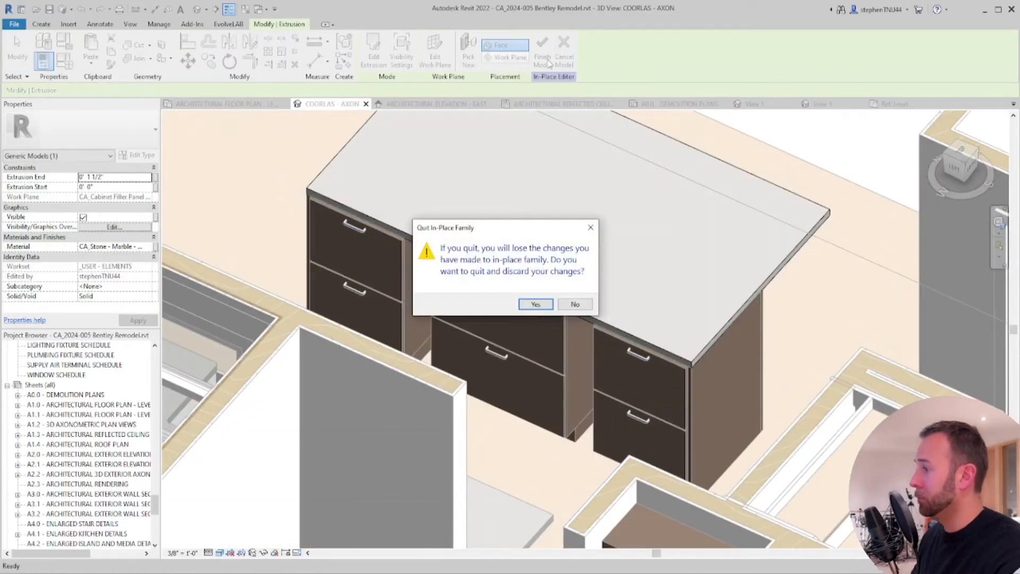
pyautogui.click(575, 304)
pyautogui.click(542, 54)
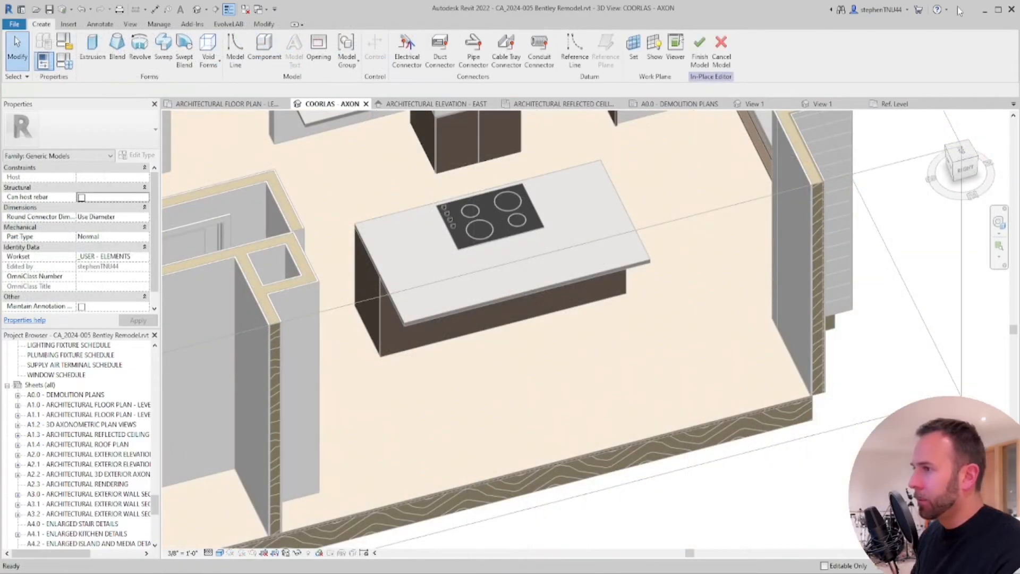
# Set the new in-place model's work plane to the long edge face of the island countertop's overhang
pyautogui.keyDown('shift'); pyautogui.moveTo(507, 321); pyautogui.dragTo(481, 324, button='middle'); pyautogui.keyUp('shift')
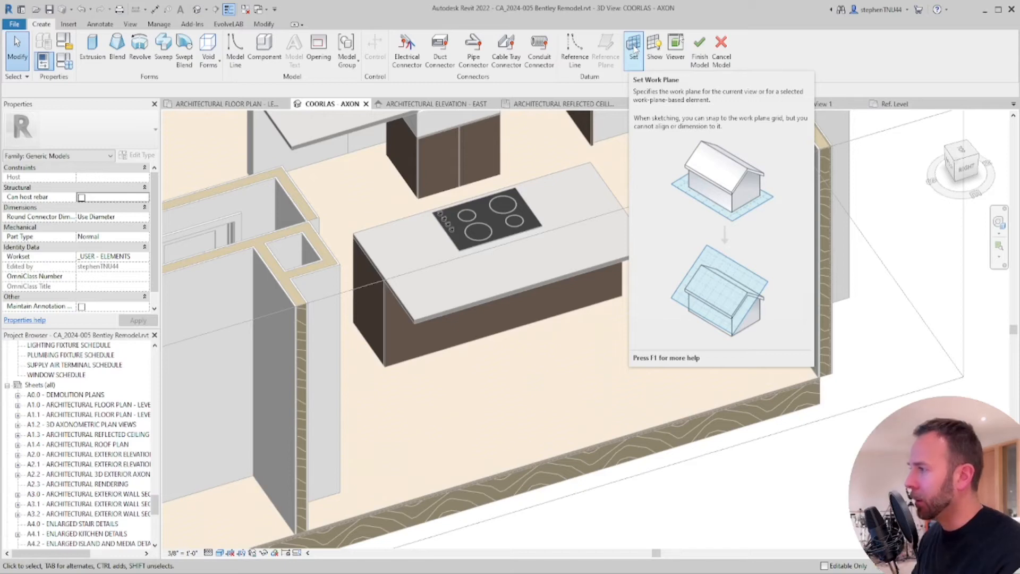
pyautogui.click(634, 49)
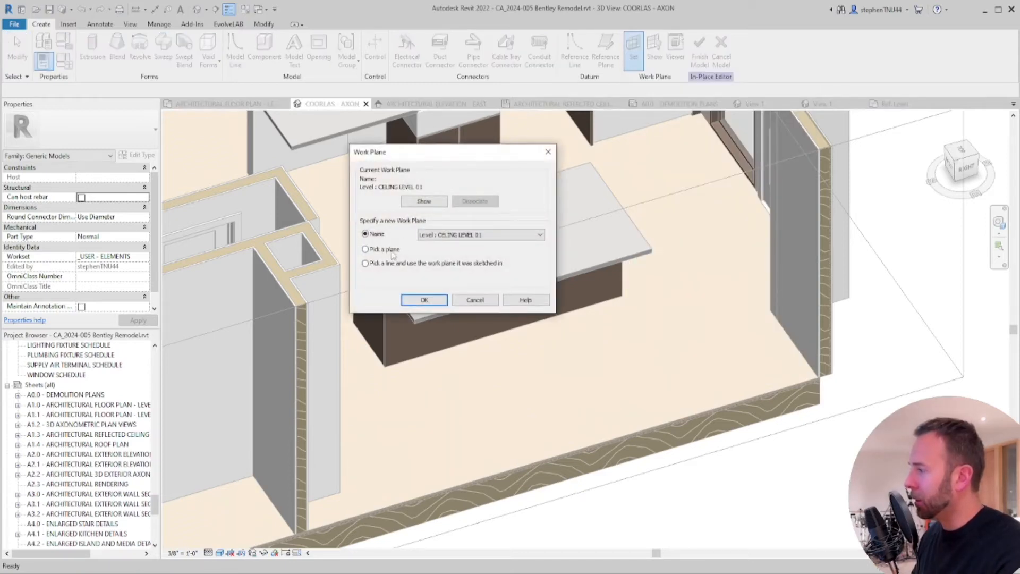
pyautogui.click(424, 300)
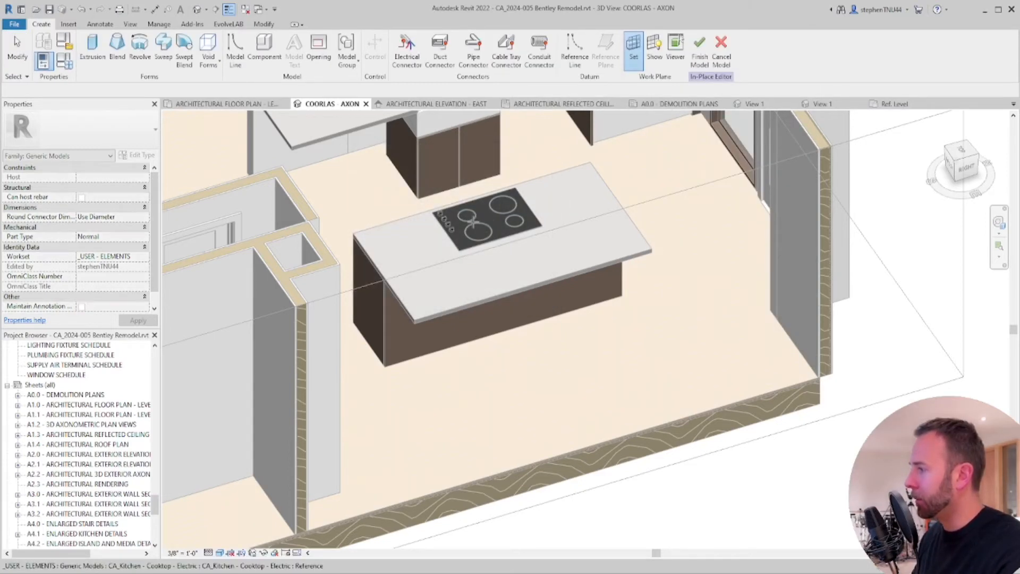
pyautogui.click(422, 322)
pyautogui.scroll(2, 532, 297)
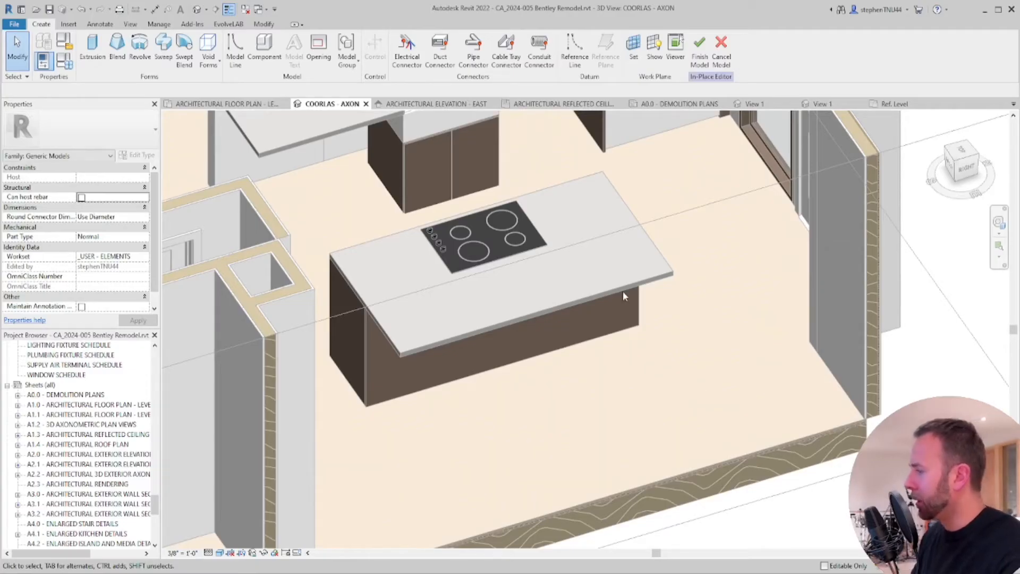
pyautogui.keyDown('shift'); pyautogui.moveTo(584, 348); pyautogui.dragTo(548, 317, button='middle'); pyautogui.keyUp('shift')
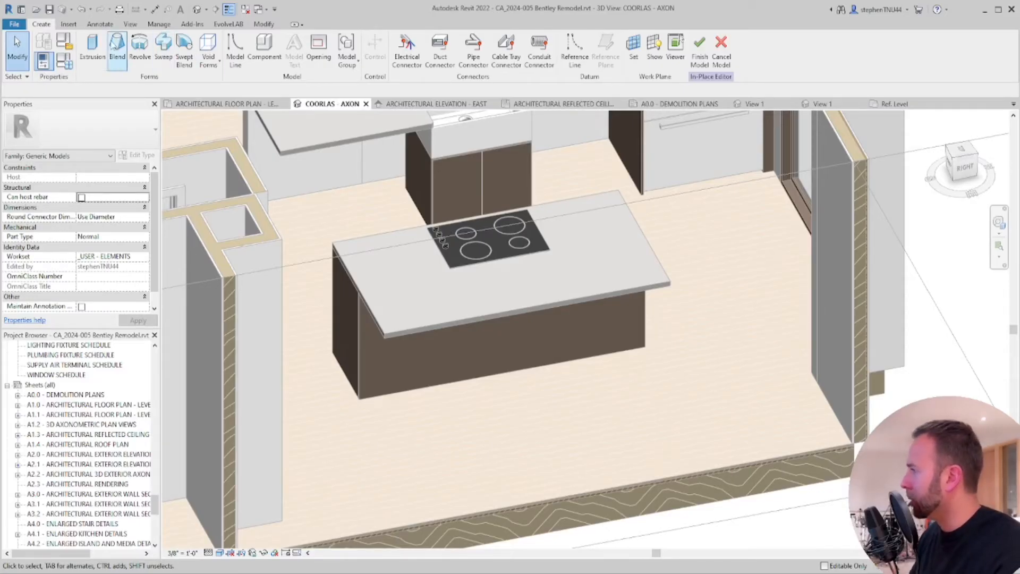
# Start an extrusion sketch and pick the countertop's long overhang edge face as its work plane
pyautogui.click(93, 50)
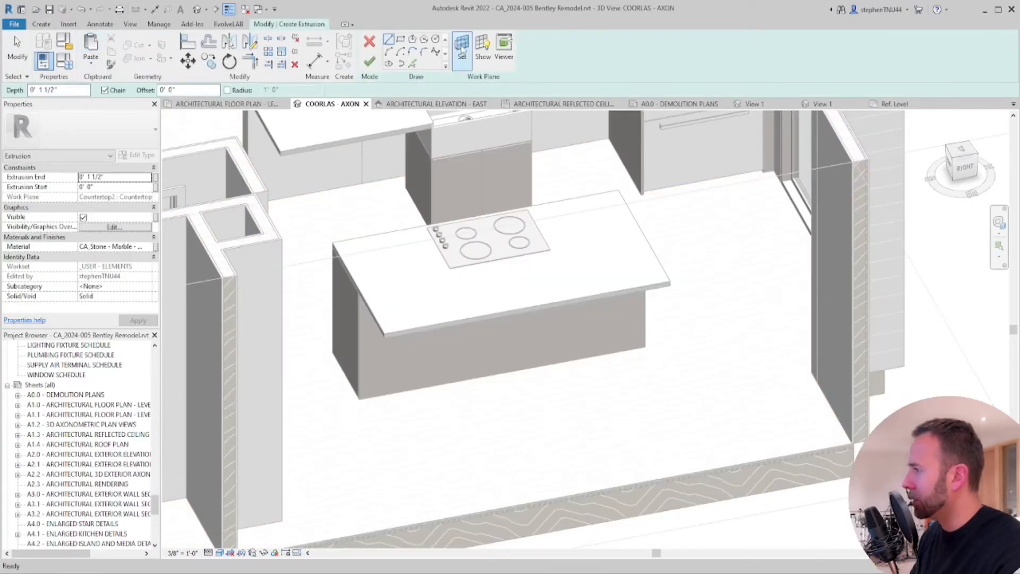
pyautogui.click(461, 48)
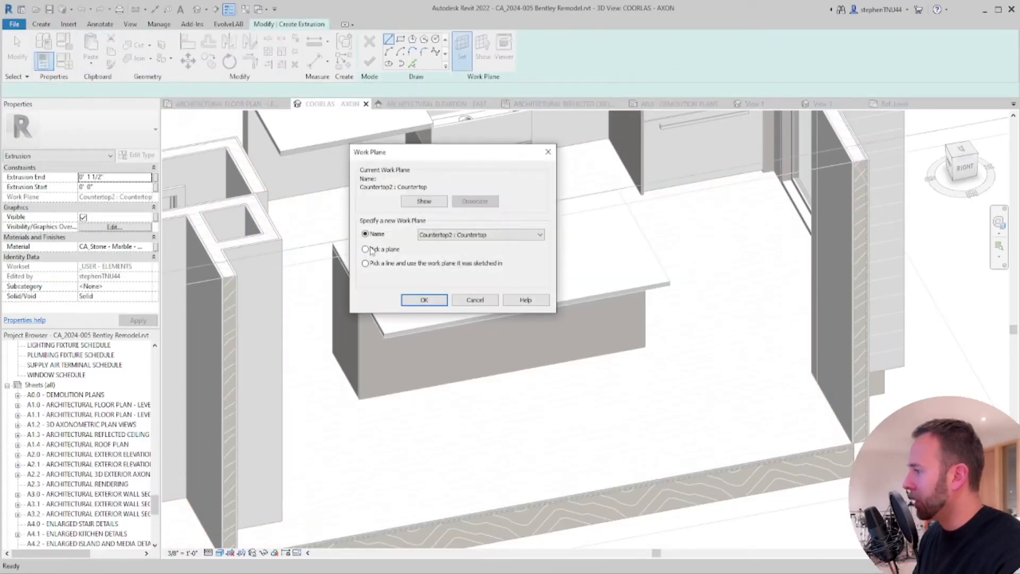
pyautogui.click(423, 300)
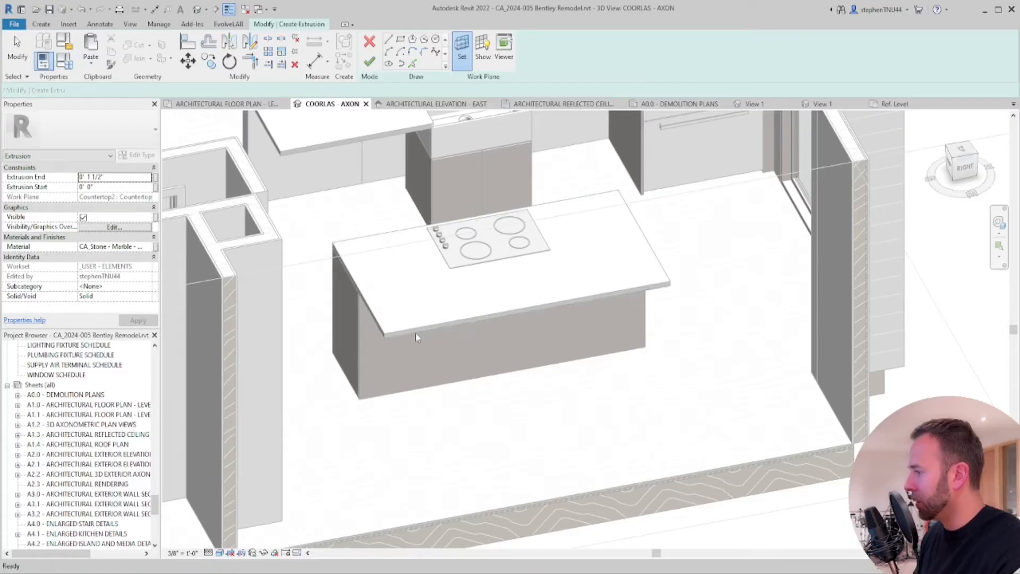
pyautogui.click(415, 333)
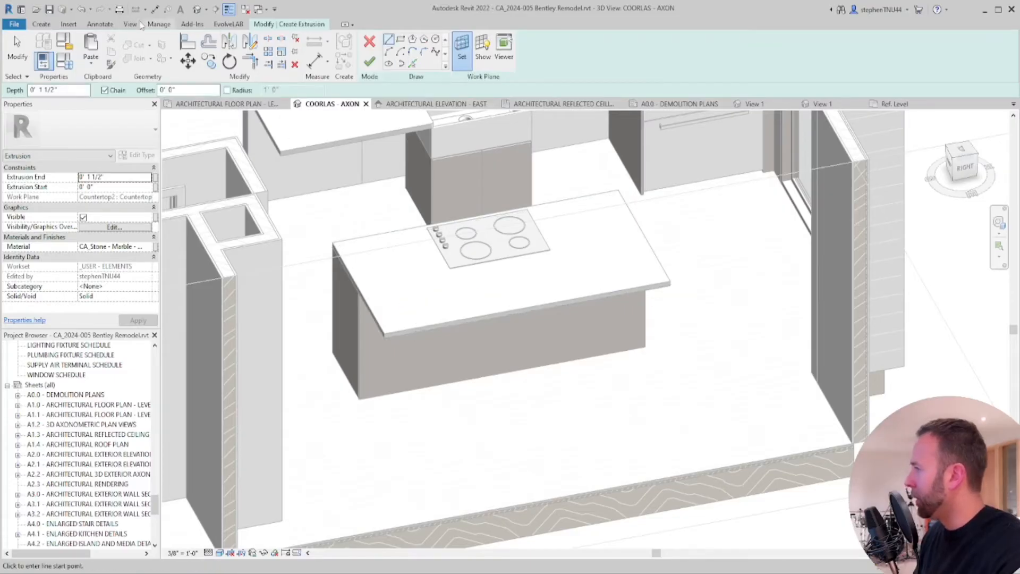
# Pick the countertop's overhang edges and the island's long cabinet panel face as sketch lines for the apron extrusion
pyautogui.click(413, 65)
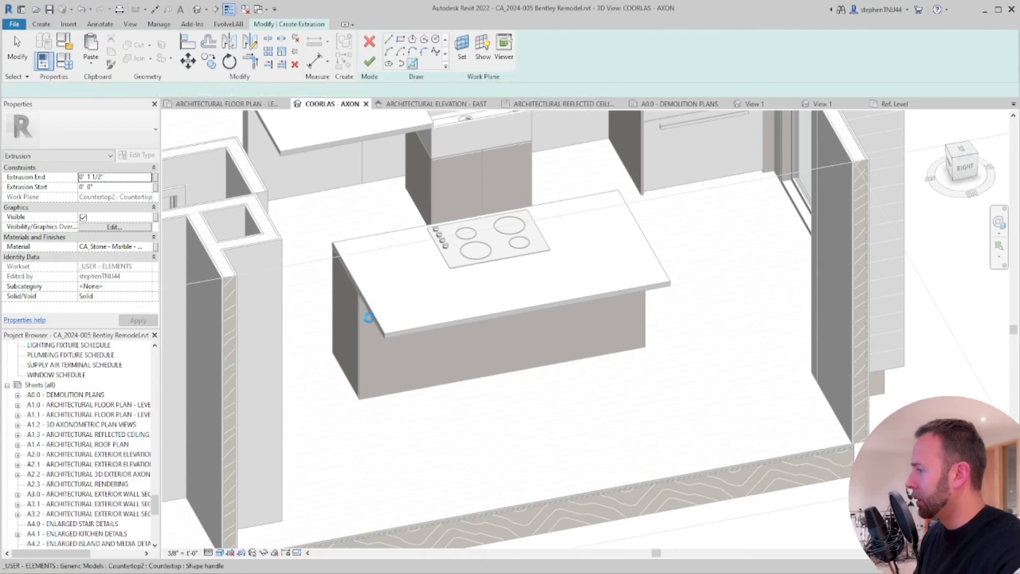
pyautogui.click(369, 317)
pyautogui.click(419, 330)
pyautogui.click(660, 269)
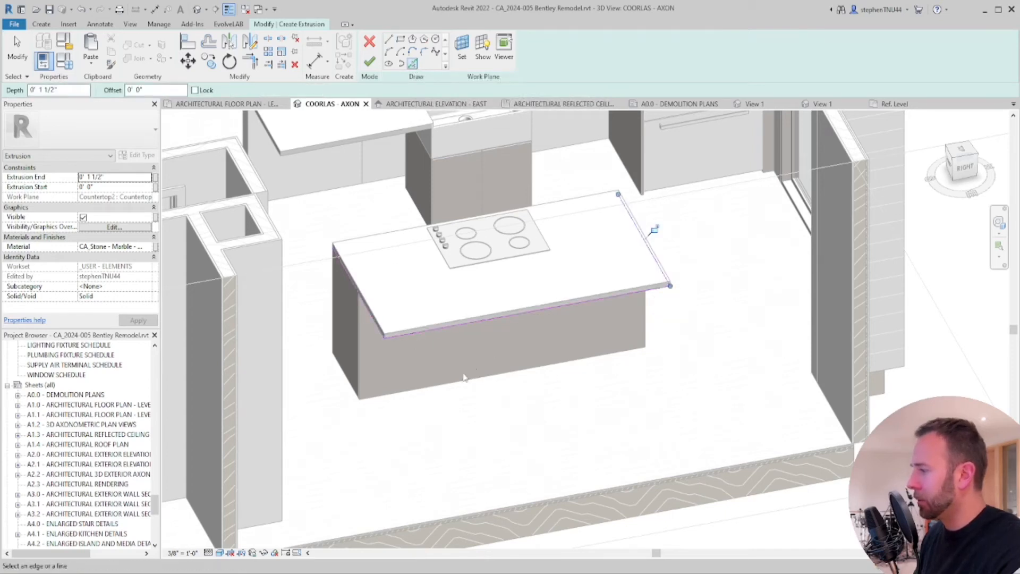
pyautogui.click(462, 381)
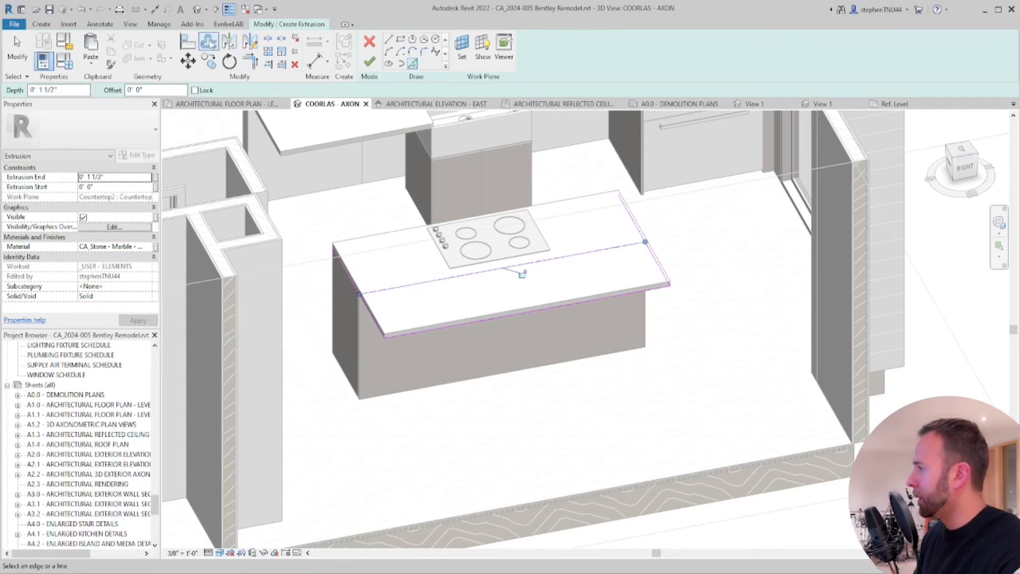
# Offset copies of the countertop edge lines 3/4" inward to form the inner side of the apron profile
pyautogui.click(210, 43)
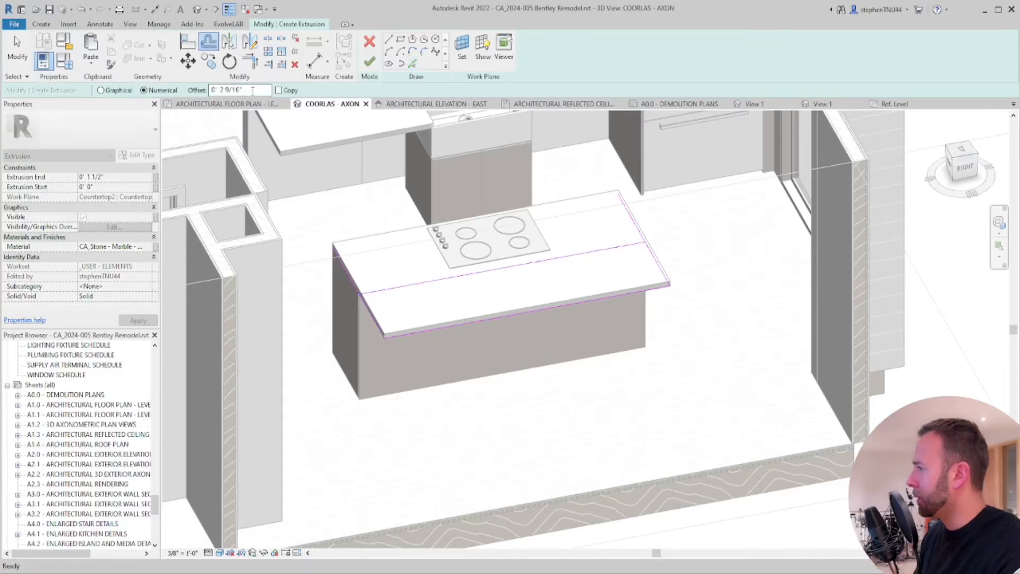
pyautogui.write('3')
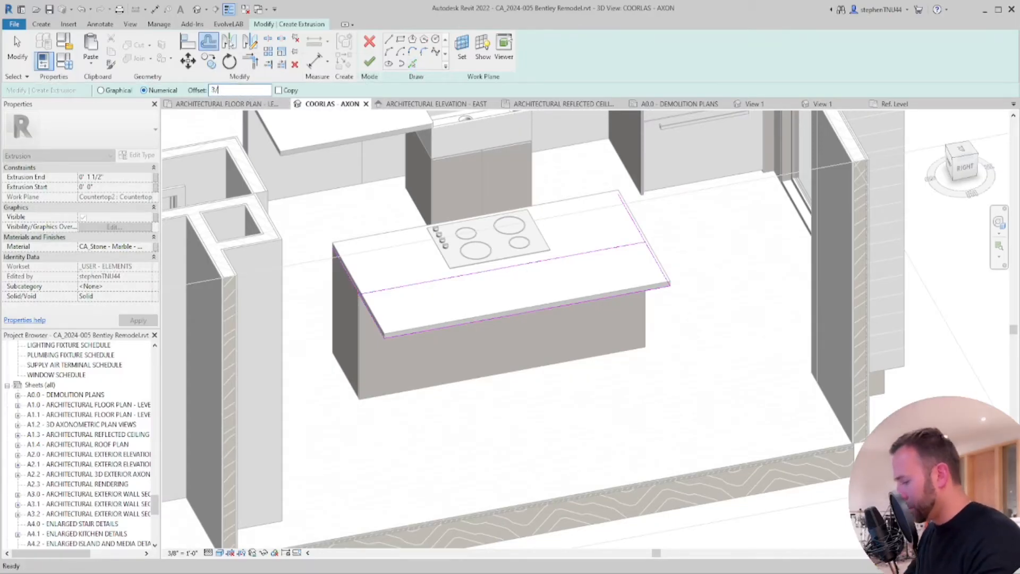
pyautogui.click(278, 90)
pyautogui.scroll(3, 404, 311)
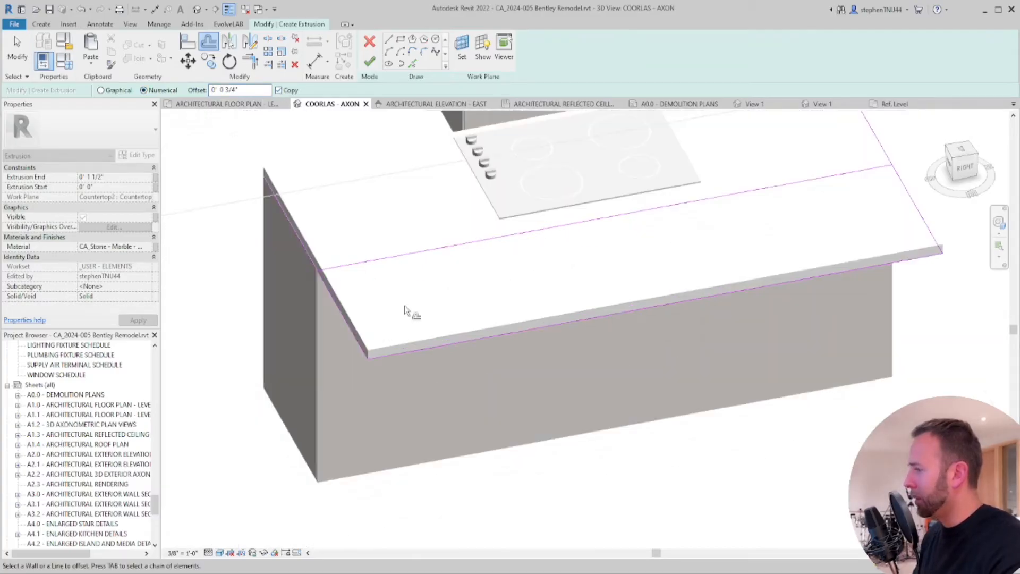
pyautogui.click(360, 342)
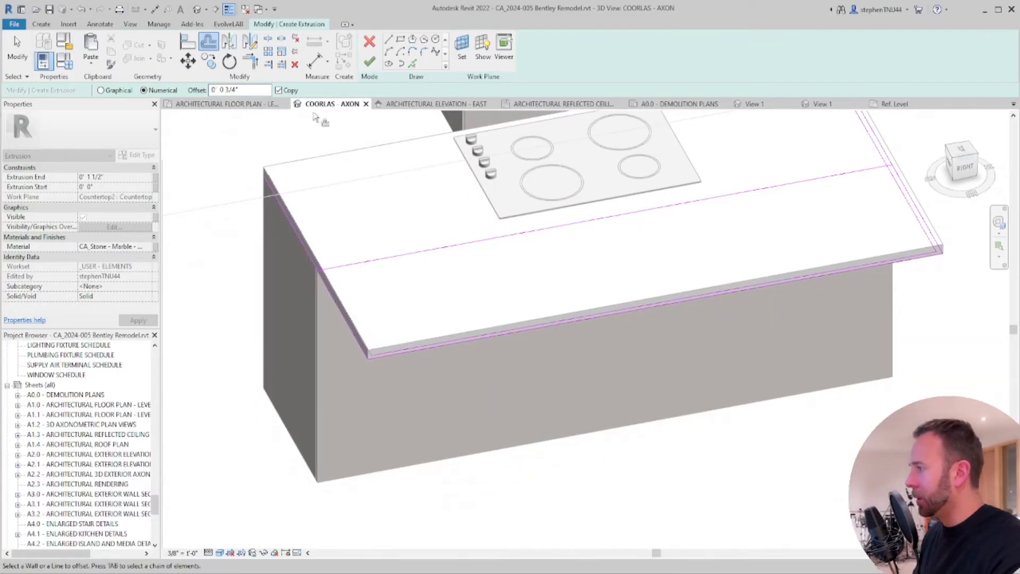
# Split the sketch line along the cabinet panel and trim its halves to close both ends of the U-shaped apron profile
pyautogui.click(606, 218)
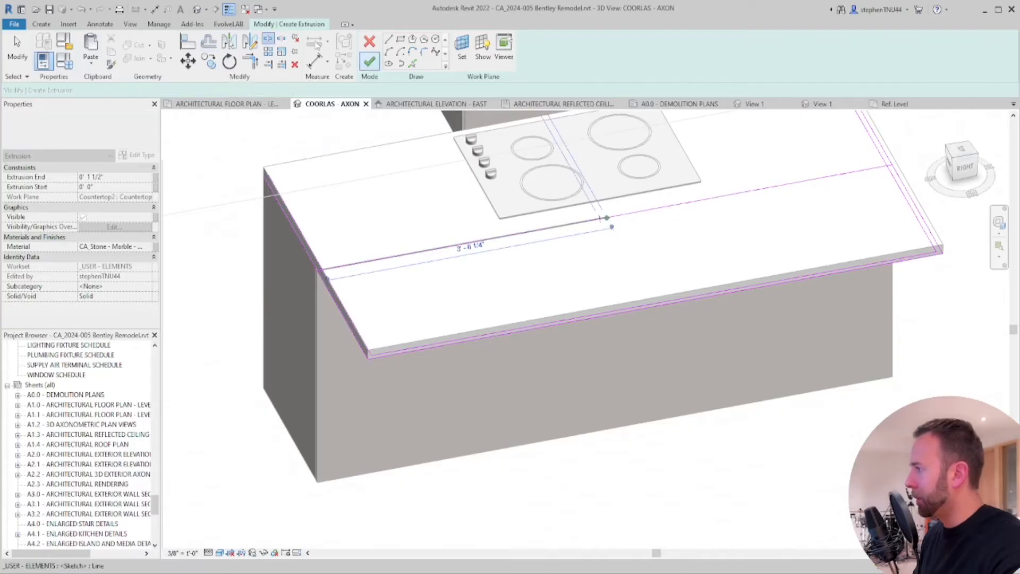
pyautogui.click(251, 61)
pyautogui.scroll(3, 328, 262)
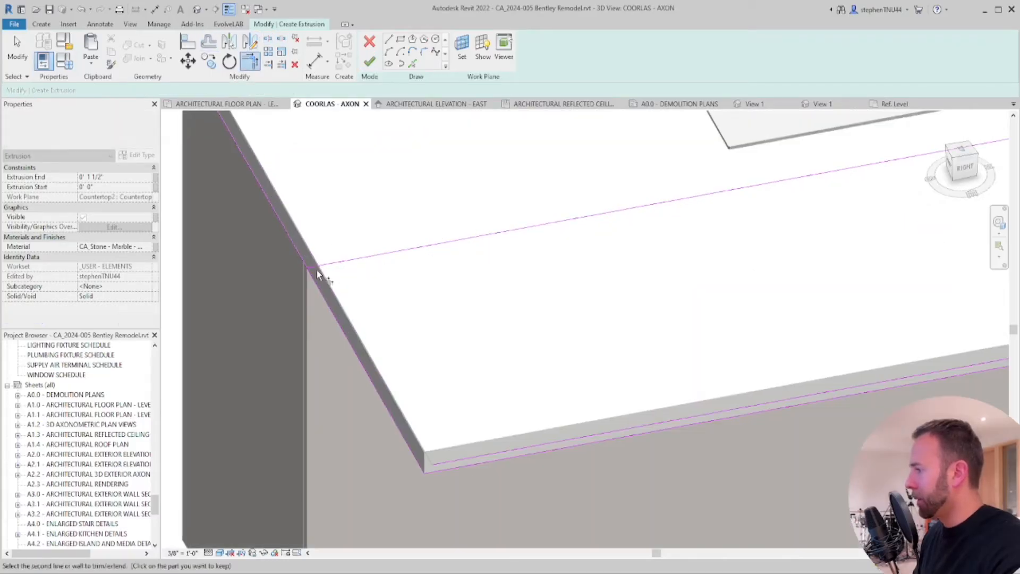
pyautogui.click(314, 272)
pyautogui.click(314, 279)
pyautogui.scroll(-4, 587, 291)
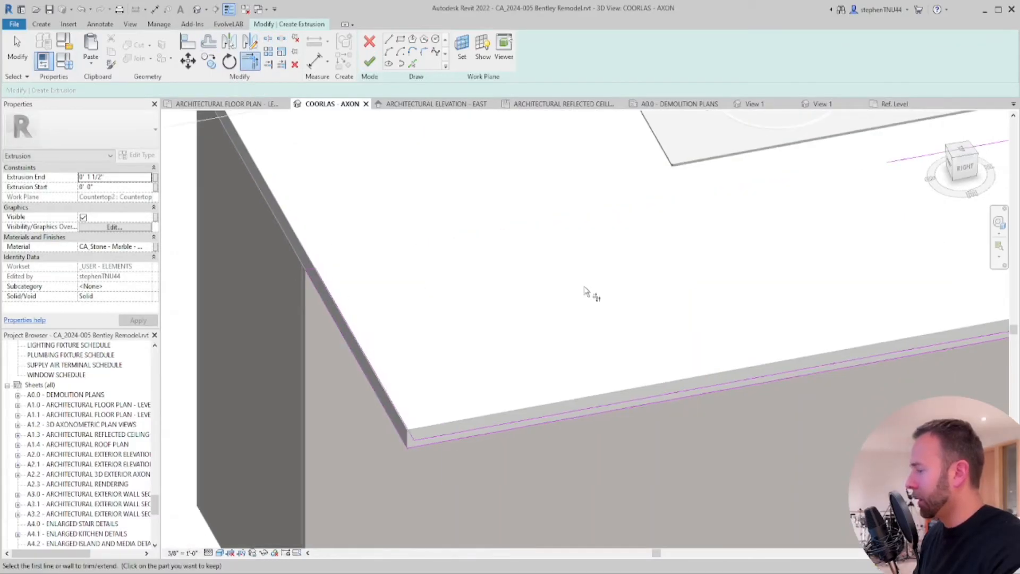
pyautogui.press('Escape')
pyautogui.scroll(4, 611, 255)
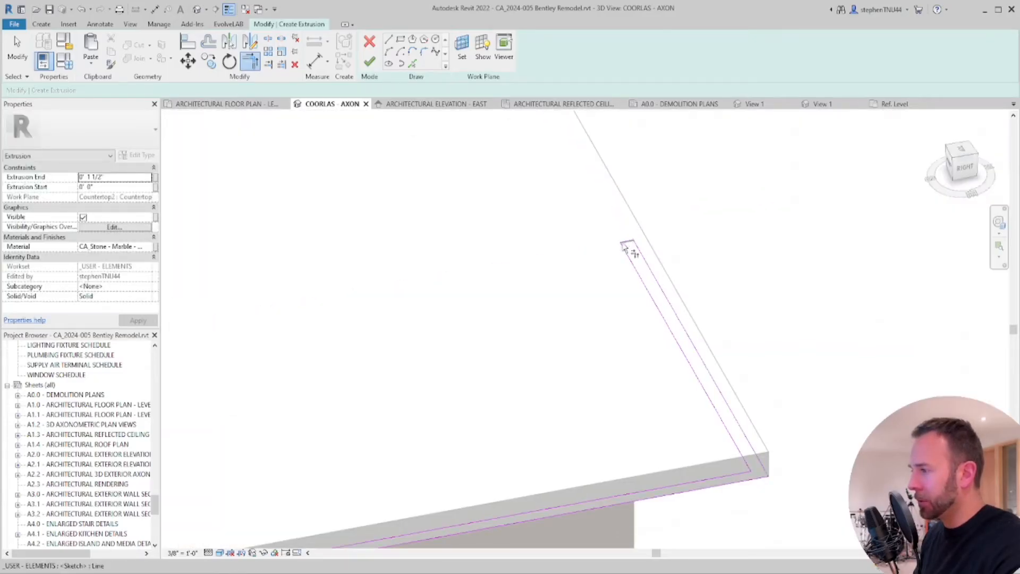
pyautogui.press('t')
pyautogui.press('r')
pyautogui.scroll(-4, 588, 234)
pyautogui.scroll(-4, 456, 323)
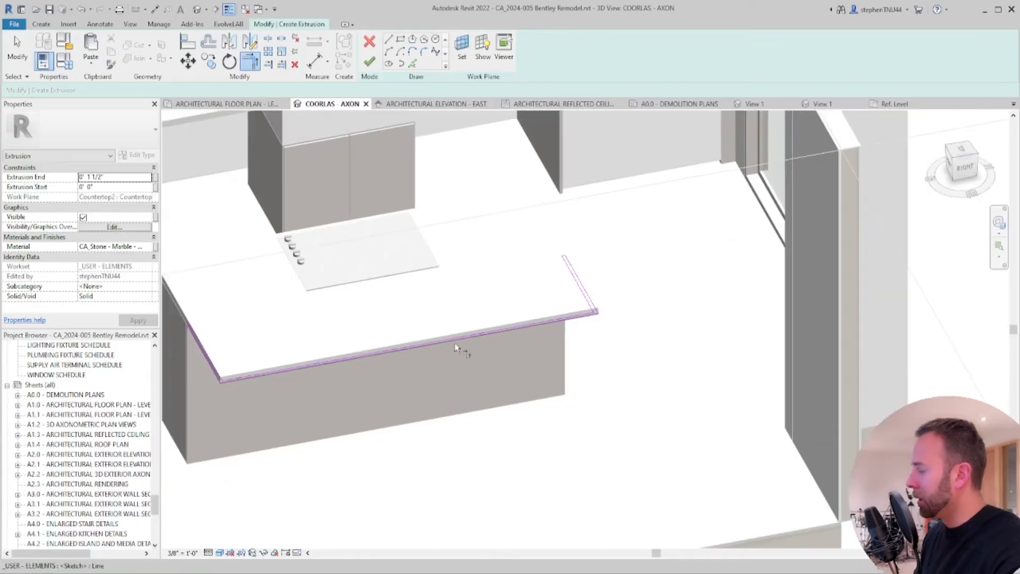
# Set the apron's extrusion end to 3.5" with material CA_Window Trim(Dark) and finish the extrusion sketch
pyautogui.keyDown('shift'); pyautogui.moveTo(457, 342); pyautogui.dragTo(552, 393, button='middle'); pyautogui.keyUp('shift')
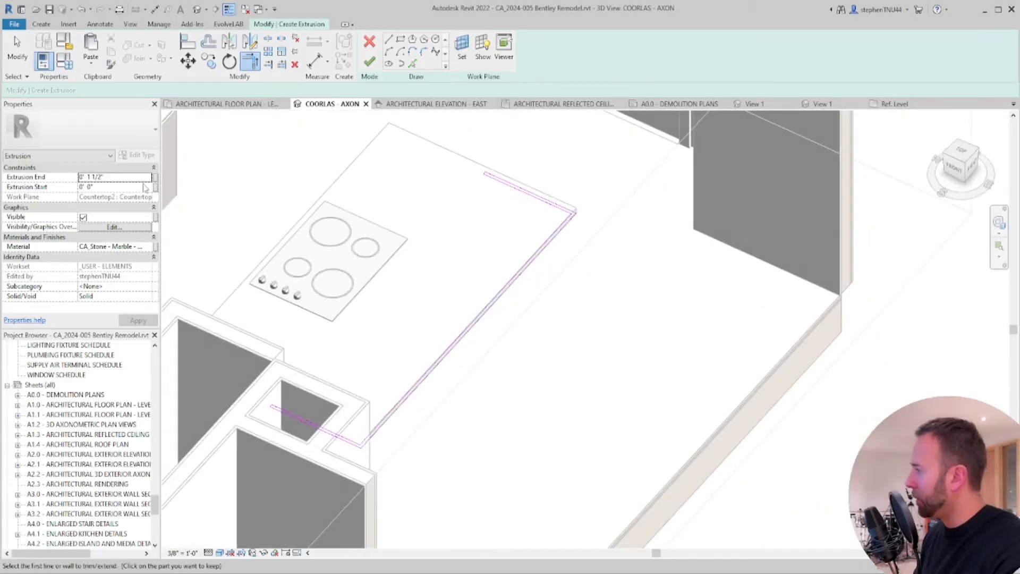
pyautogui.click(137, 177)
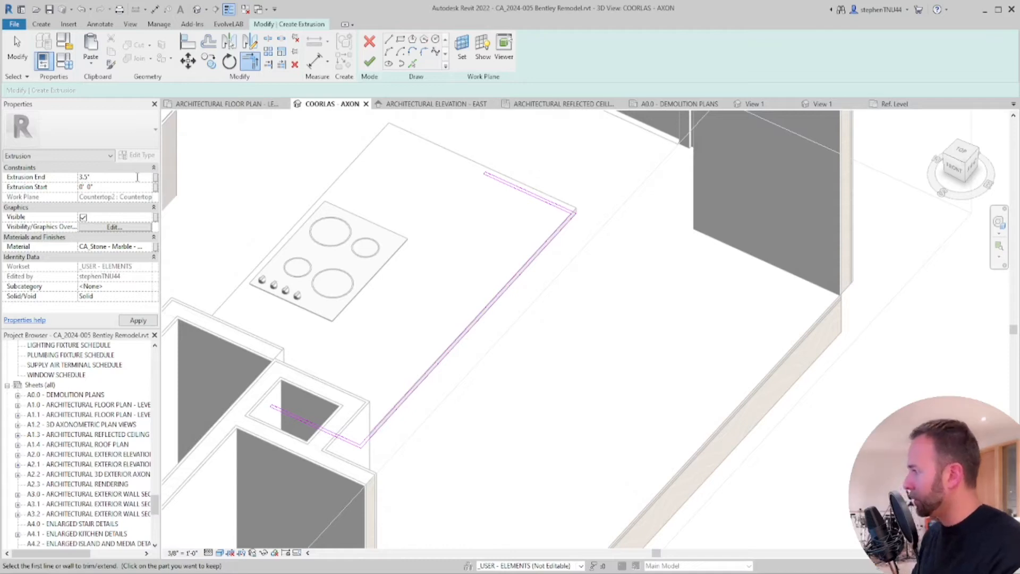
pyautogui.click(147, 248)
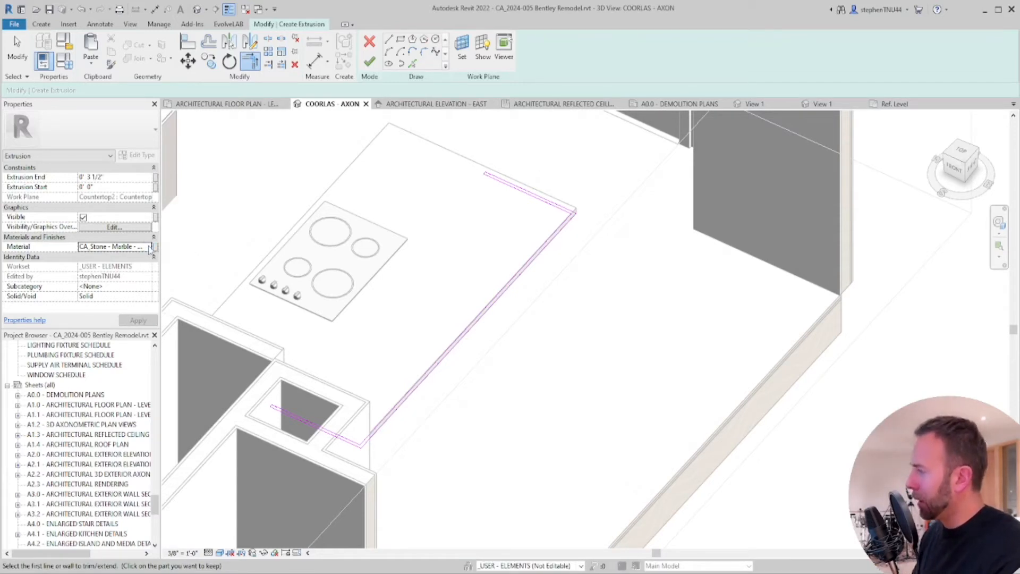
pyautogui.click(150, 247)
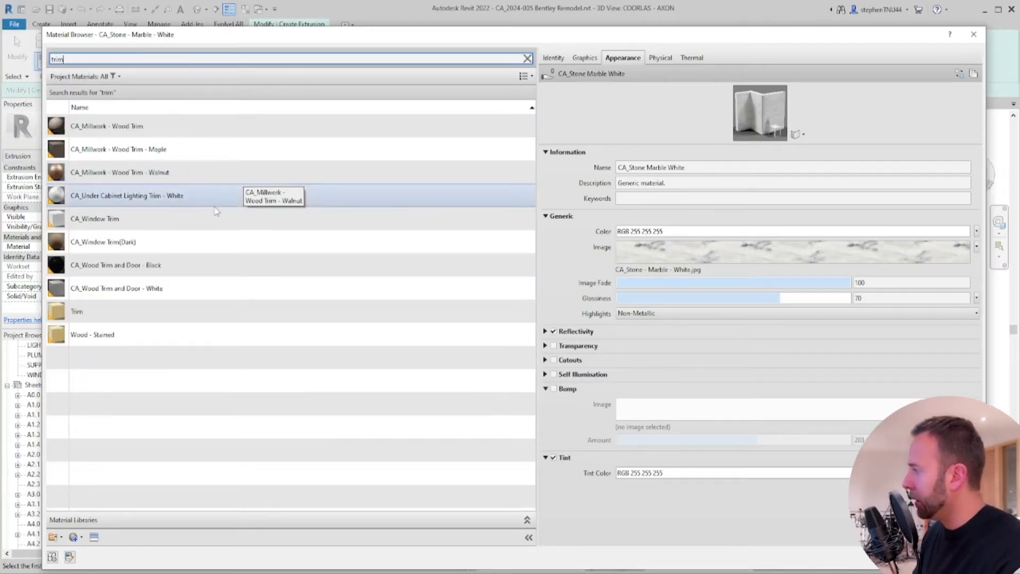
pyautogui.click(243, 241)
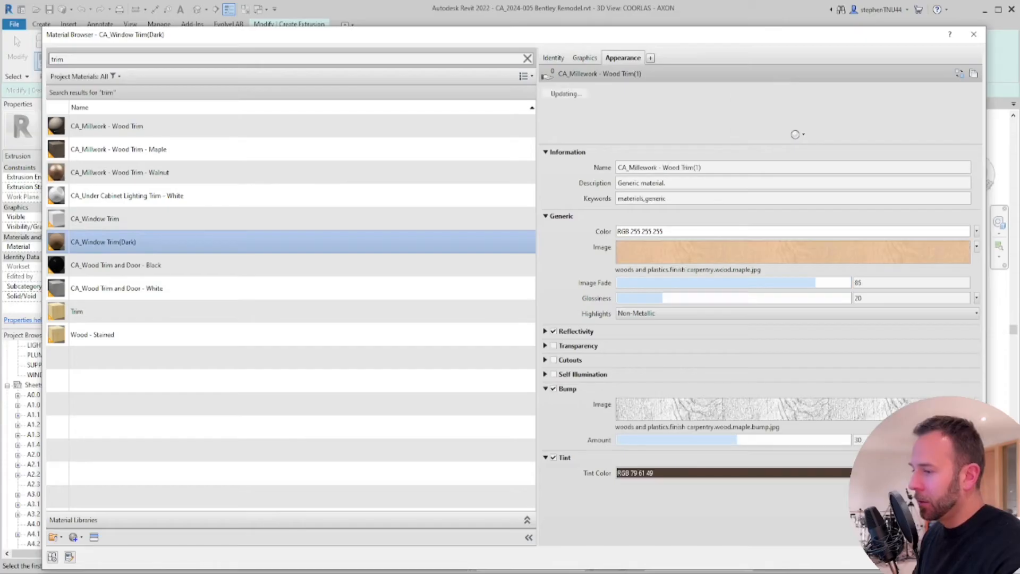
pyautogui.click(866, 556)
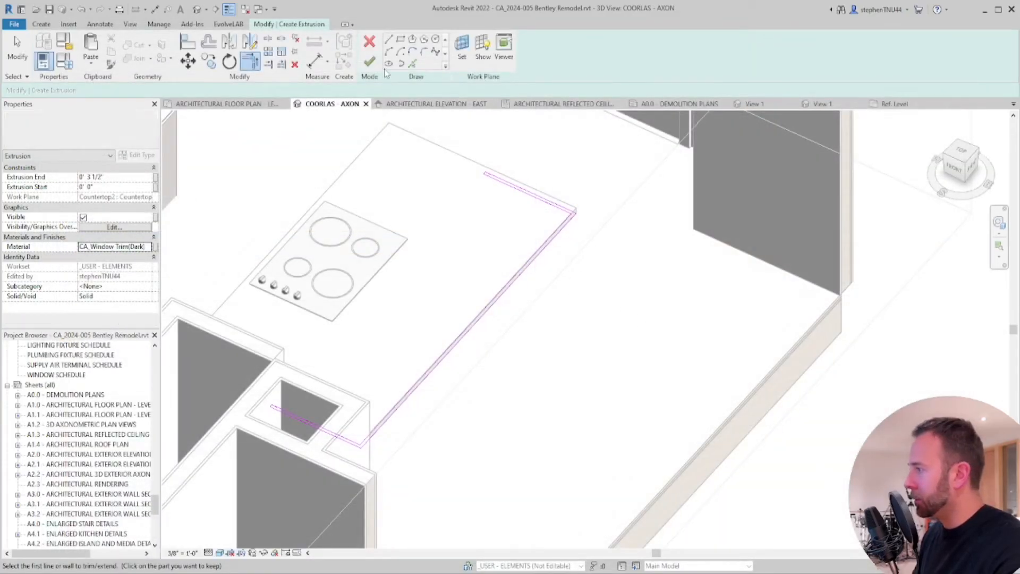
pyautogui.click(369, 61)
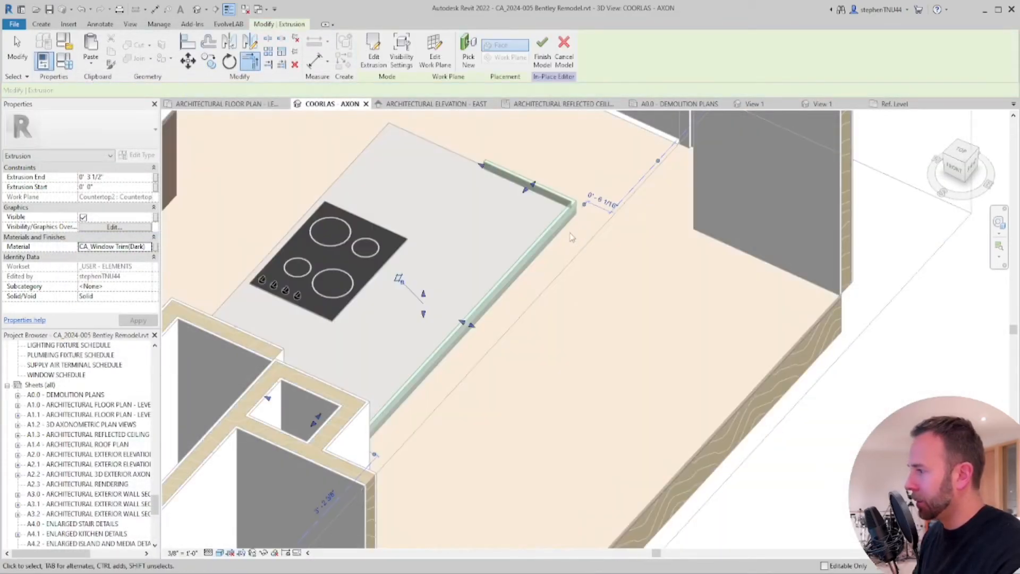
# Reverse the apron extrusion to hang below the countertop by setting its extrusion end to -3 1/2"
pyautogui.click(127, 178)
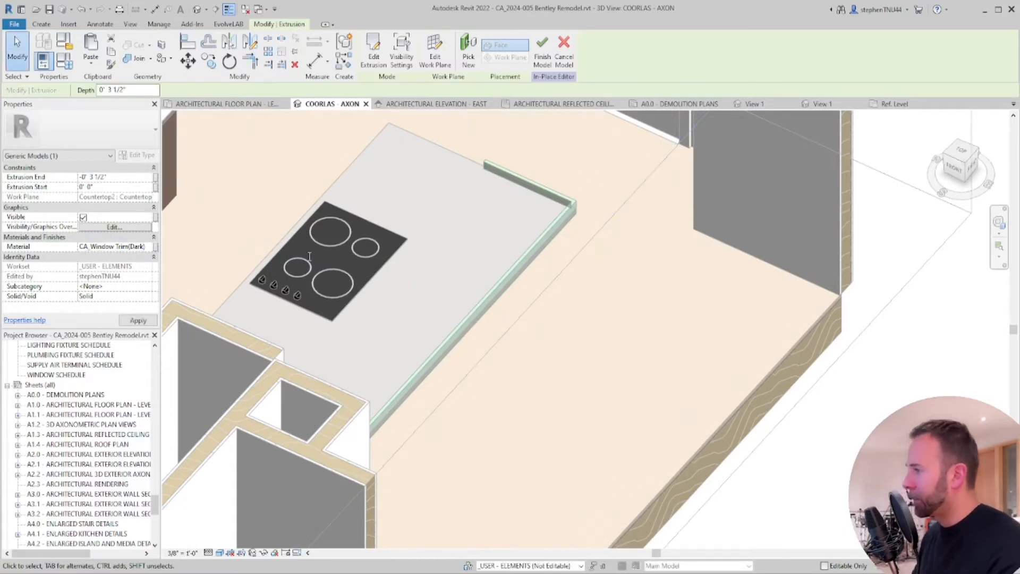
pyautogui.scroll(-1, 526, 286)
pyautogui.keyDown('shift'); pyautogui.moveTo(526, 285); pyautogui.dragTo(380, 299, button='middle'); pyautogui.keyUp('shift')
pyautogui.click(429, 453)
pyautogui.keyDown('shift'); pyautogui.moveTo(428, 453); pyautogui.dragTo(494, 418, button='middle'); pyautogui.keyUp('shift')
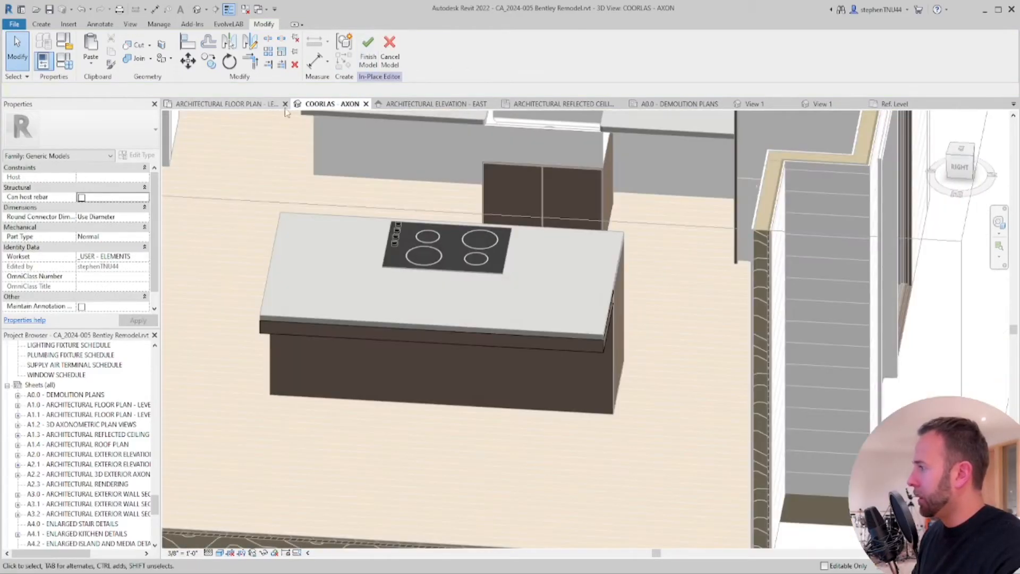
# In the Level 01 architectural floor plan, start an extrusion and sketch a rectangle about 4" by 3 1/2" inside the apron's upper outer corner
pyautogui.click(267, 103)
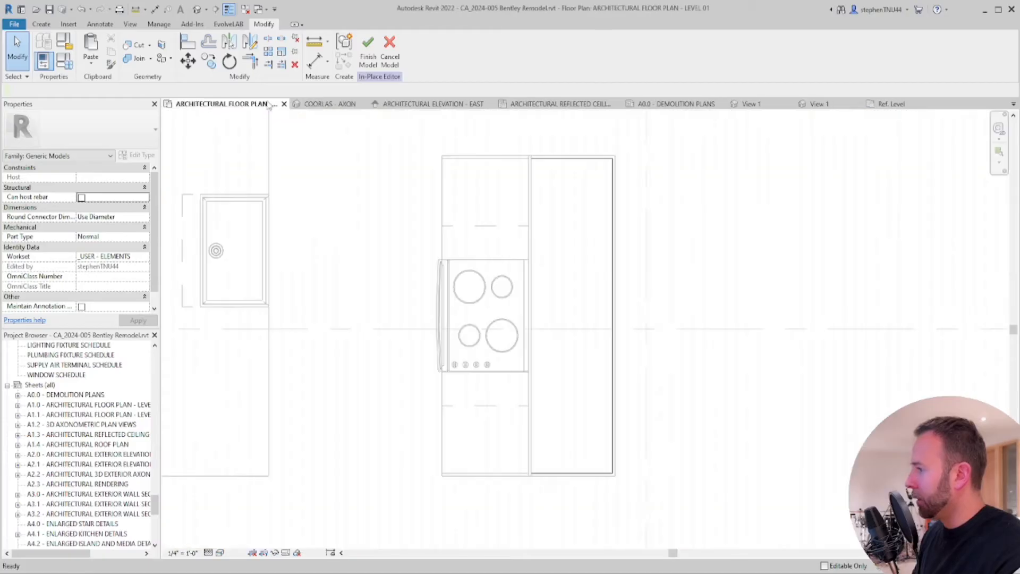
pyautogui.scroll(3, 459, 229)
pyautogui.click(41, 24)
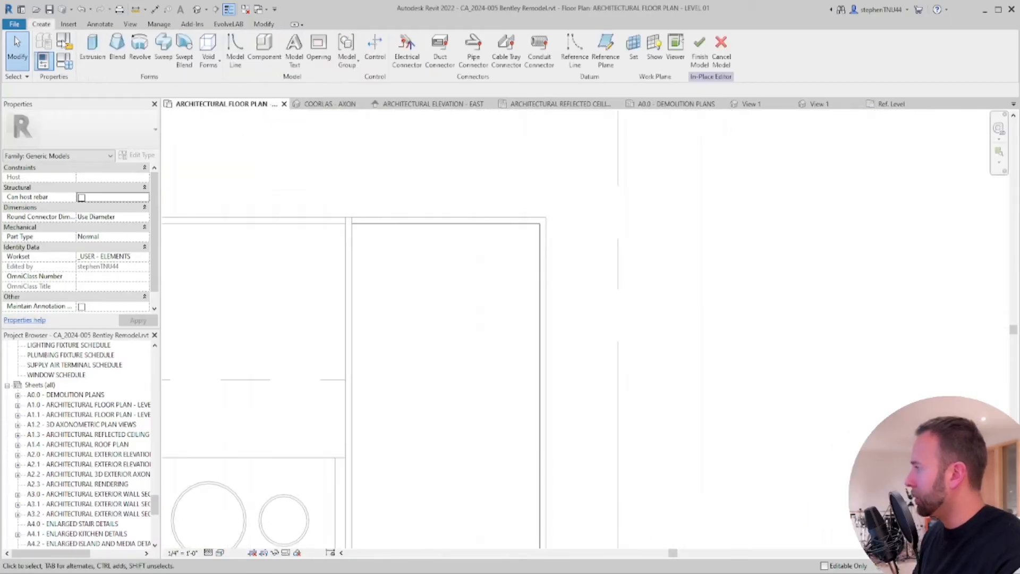
pyautogui.click(92, 55)
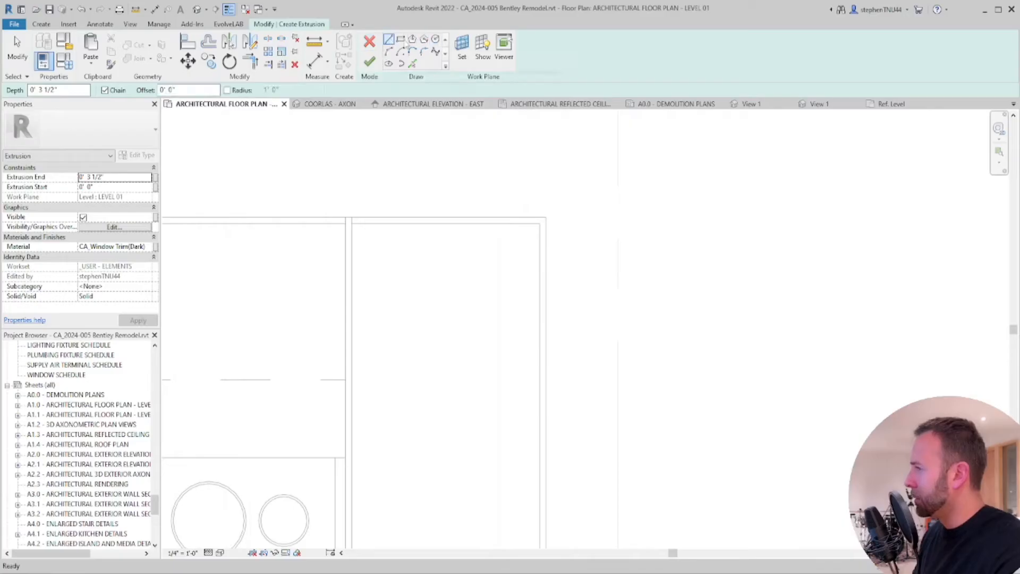
pyautogui.click(400, 40)
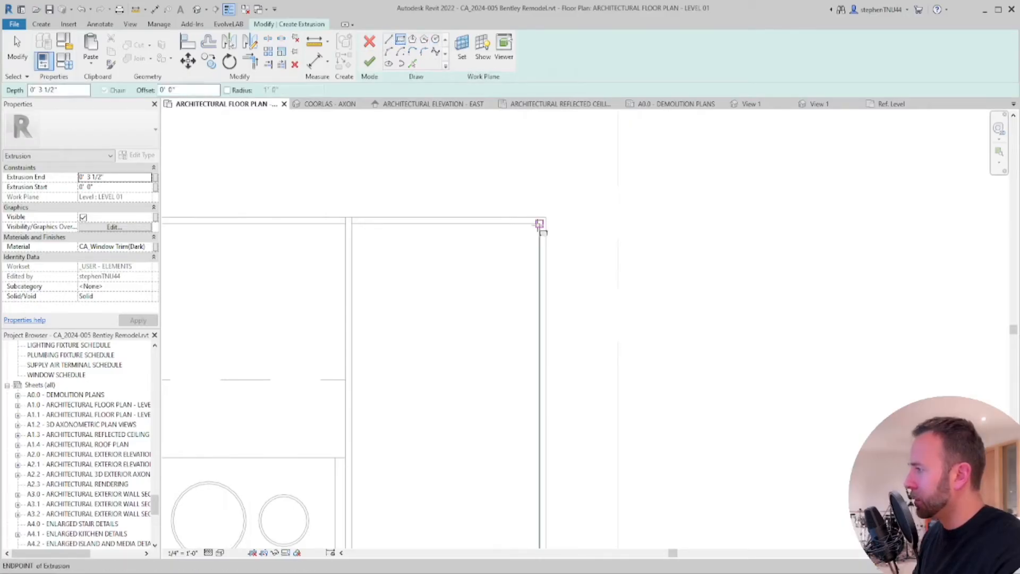
pyautogui.click(539, 224)
pyautogui.click(508, 254)
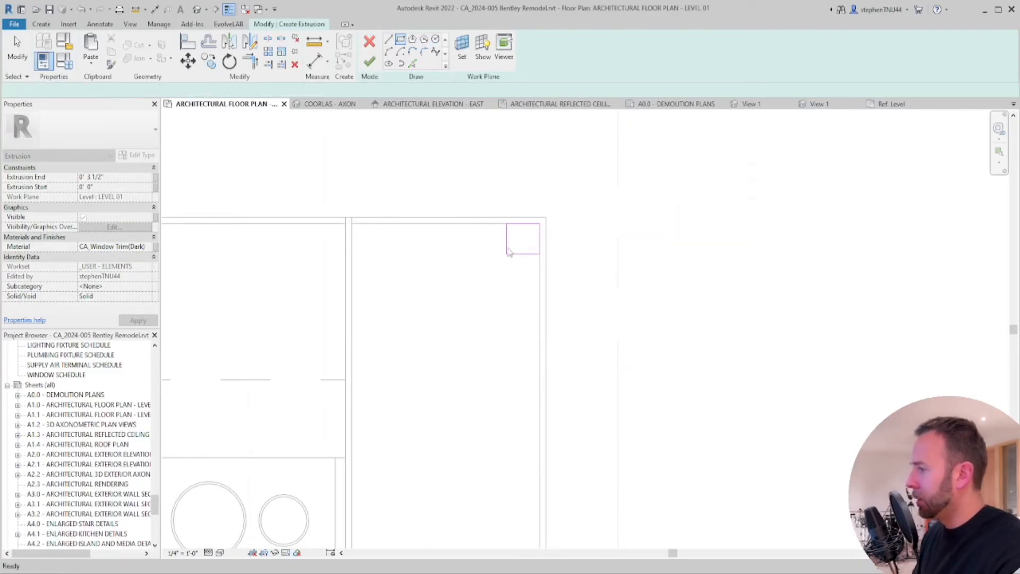
# Set the leg rectangle's width to 3.5"
pyautogui.click(519, 254)
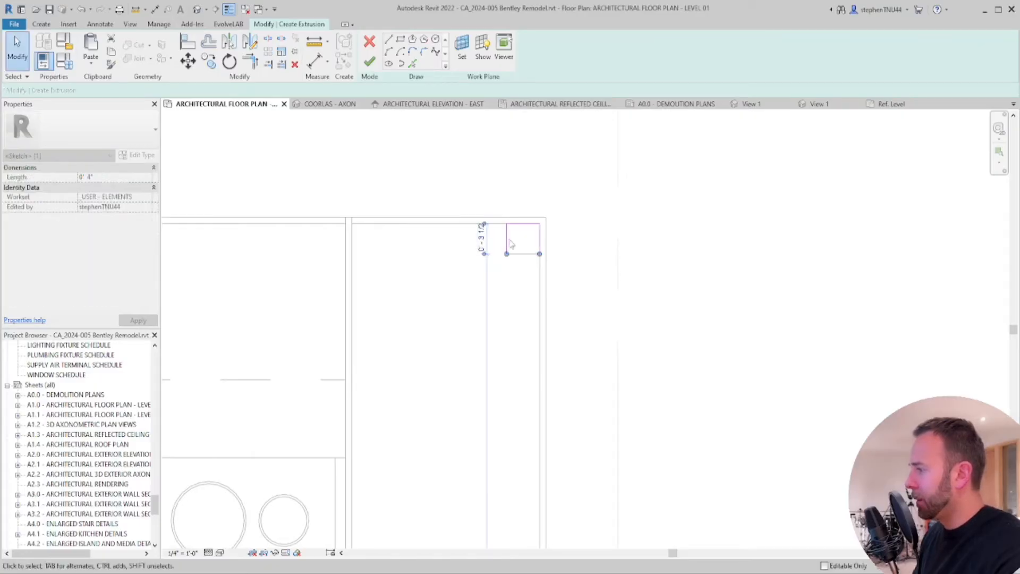
pyautogui.click(507, 240)
pyautogui.click(523, 198)
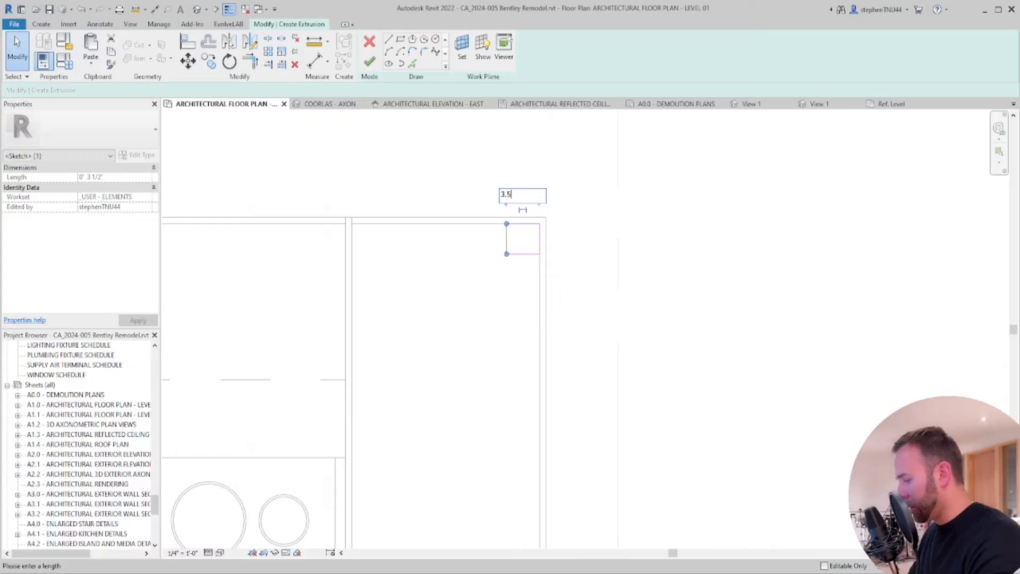
pyautogui.press('Return')
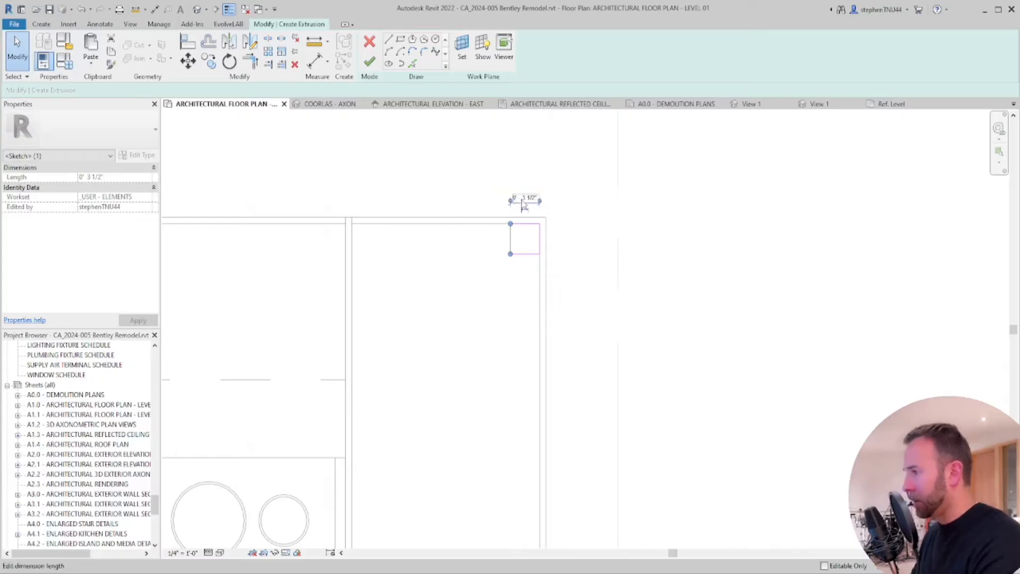
pyautogui.click(591, 236)
# Copy the square leg profile to the inside corner at the other end of the island's overhang
pyautogui.scroll(-4, 514, 236)
pyautogui.scroll(1, 521, 279)
pyautogui.moveTo(521, 278); pyautogui.dragTo(473, 254, button='middle')
pyautogui.scroll(-2, 460, 213)
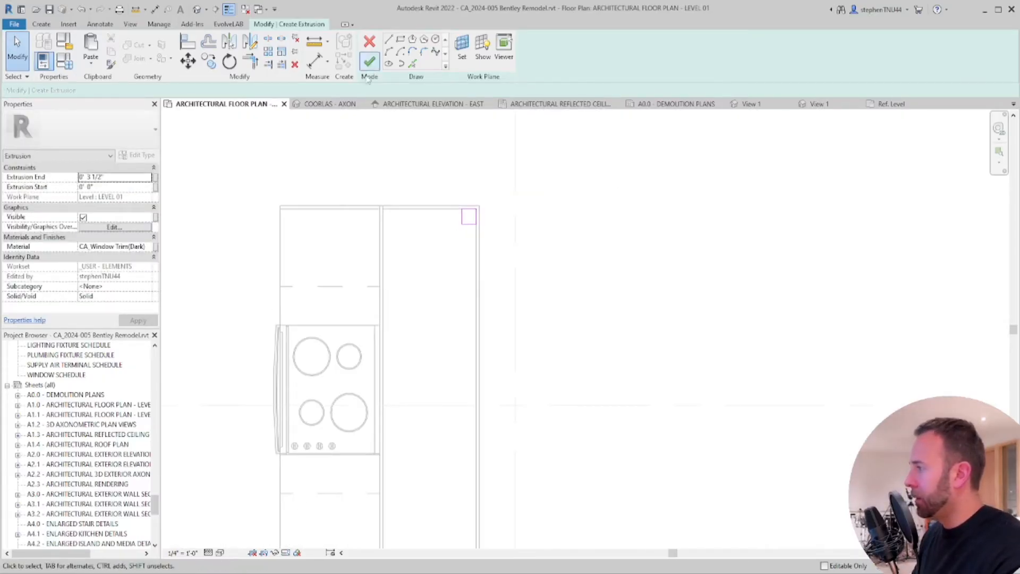
pyautogui.moveTo(416, 160); pyautogui.dragTo(536, 275)
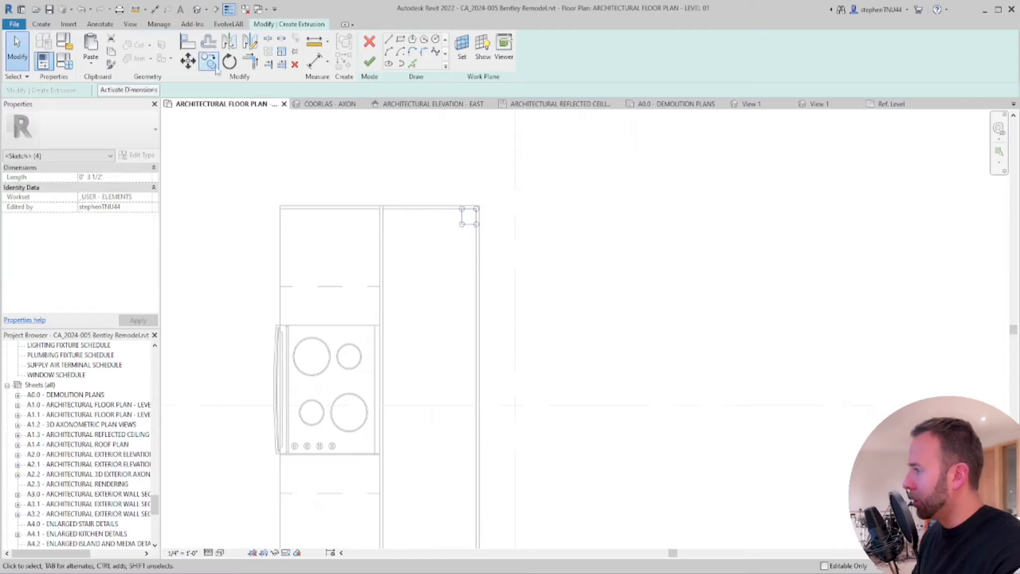
pyautogui.click(215, 69)
pyautogui.click(476, 224)
pyautogui.scroll(-1, 500, 434)
pyautogui.moveTo(500, 434); pyautogui.dragTo(482, 295, button='middle')
pyautogui.scroll(5, 473, 412)
pyautogui.click(453, 387)
pyautogui.scroll(-4, 521, 327)
pyautogui.press('Escape')
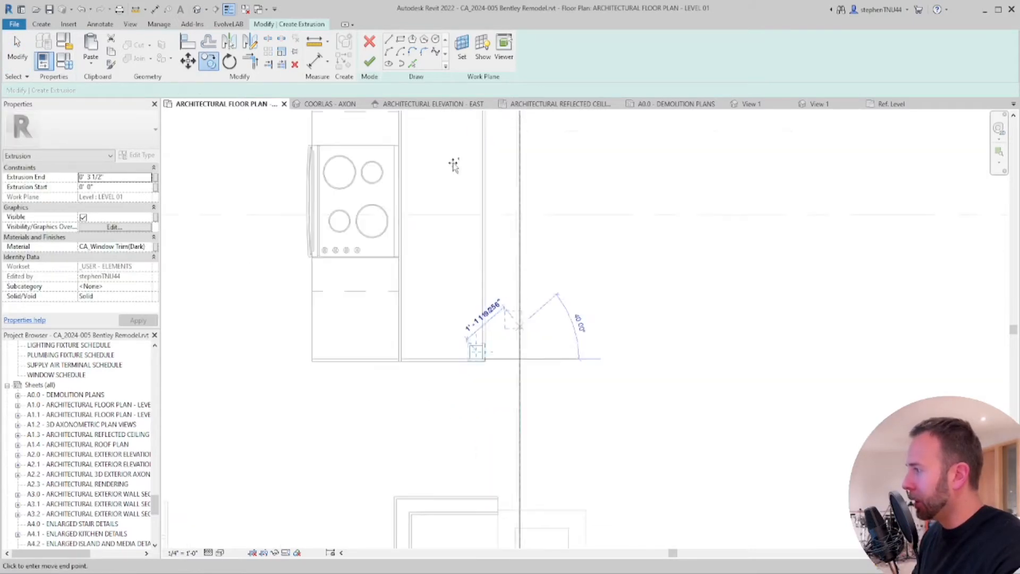
pyautogui.click(454, 164)
# Finish the leg extrusion and the in-place model, and return to the COORLAS - AXON 3D view
pyautogui.click(370, 61)
pyautogui.scroll(-2, 540, 277)
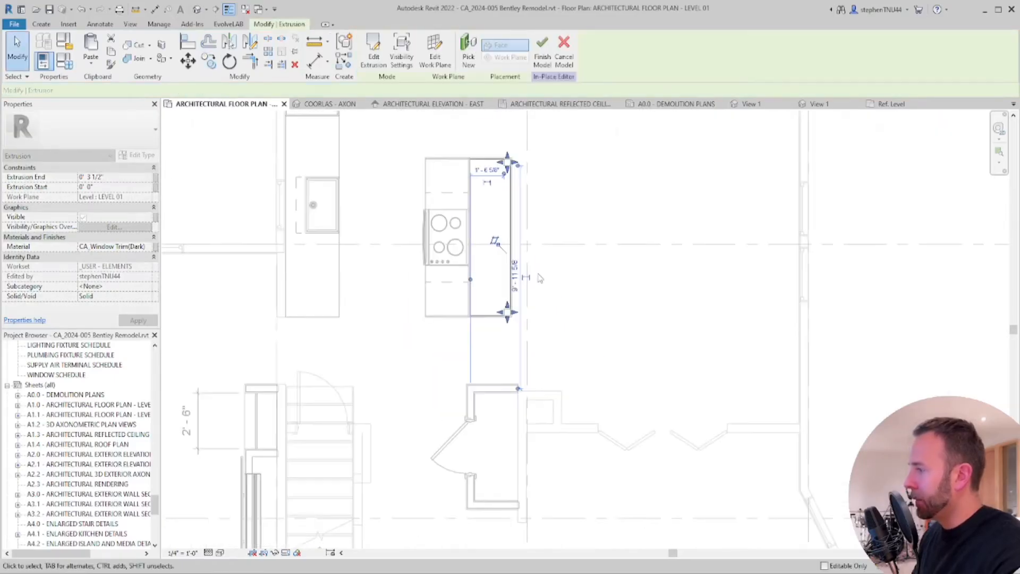
pyautogui.click(542, 51)
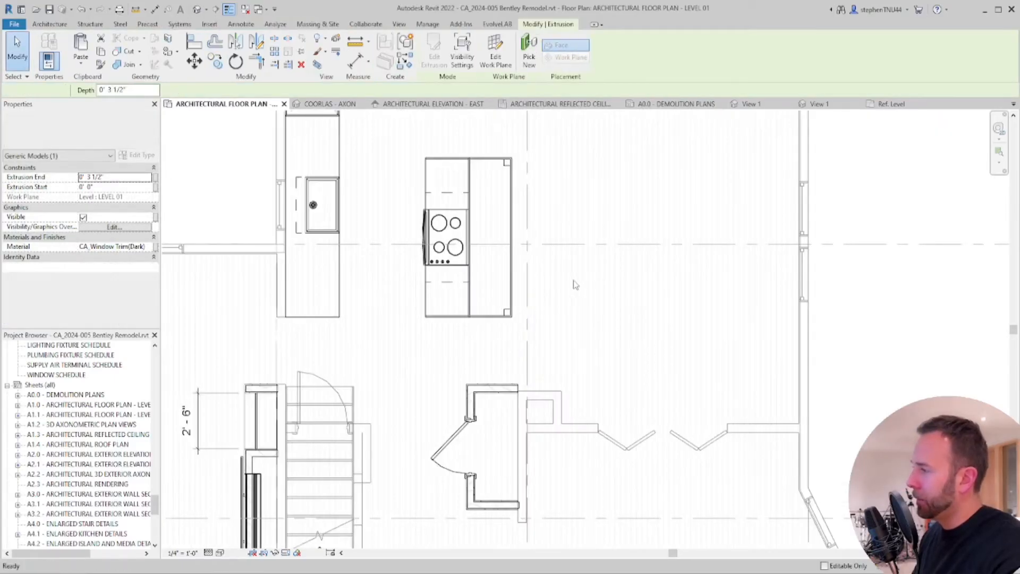
pyautogui.press('Escape')
pyautogui.hotkey('ctrl', 'Tab')
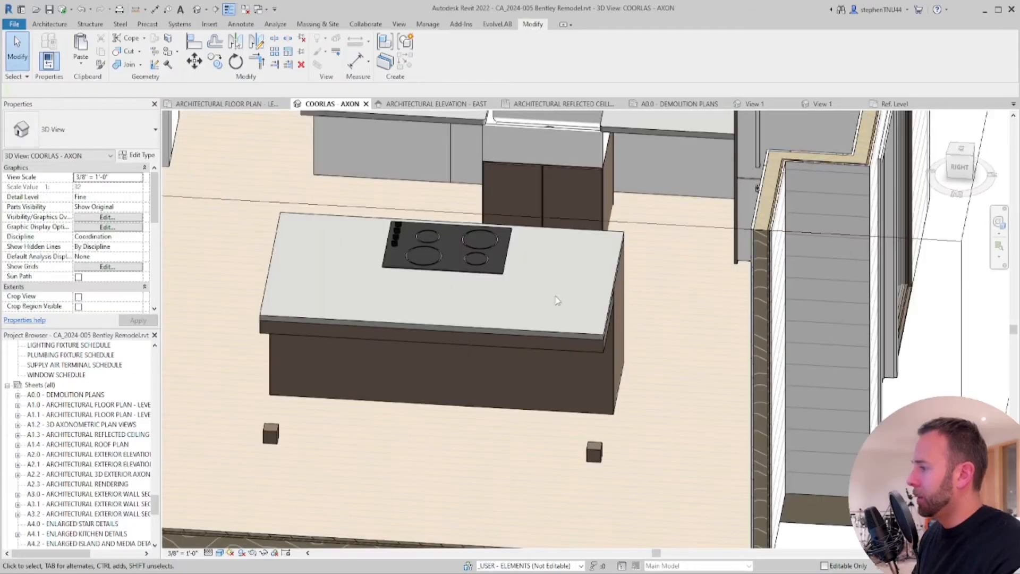
# Open the in-place leg model for editing in the 3D view and select the leg extrusion
pyautogui.scroll(-3, 553, 313)
pyautogui.keyDown('shift'); pyautogui.moveTo(519, 364); pyautogui.dragTo(582, 372, button='middle'); pyautogui.keyUp('shift')
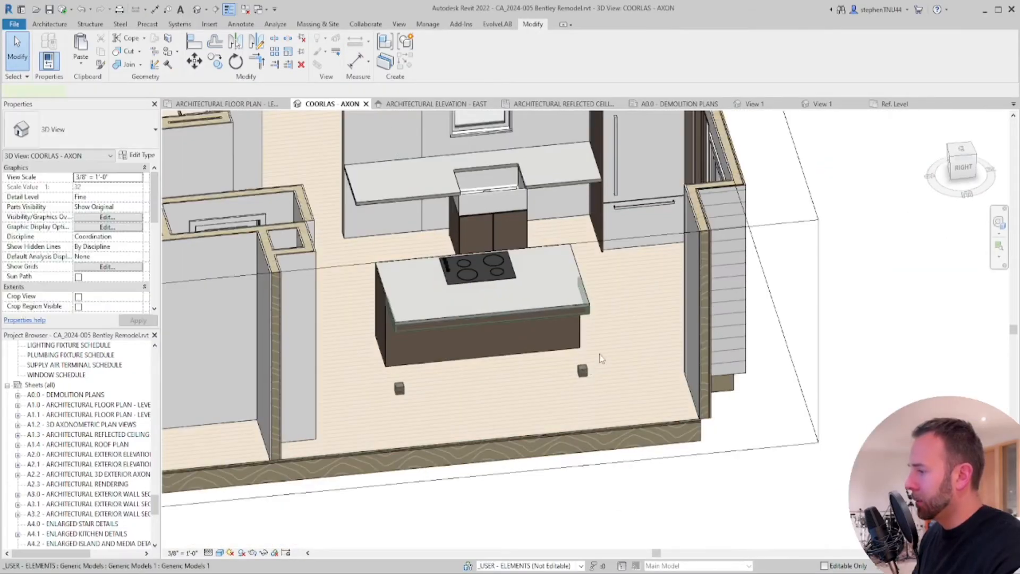
pyautogui.click(583, 369)
pyautogui.scroll(3, 599, 355)
pyautogui.doubleClick(573, 391)
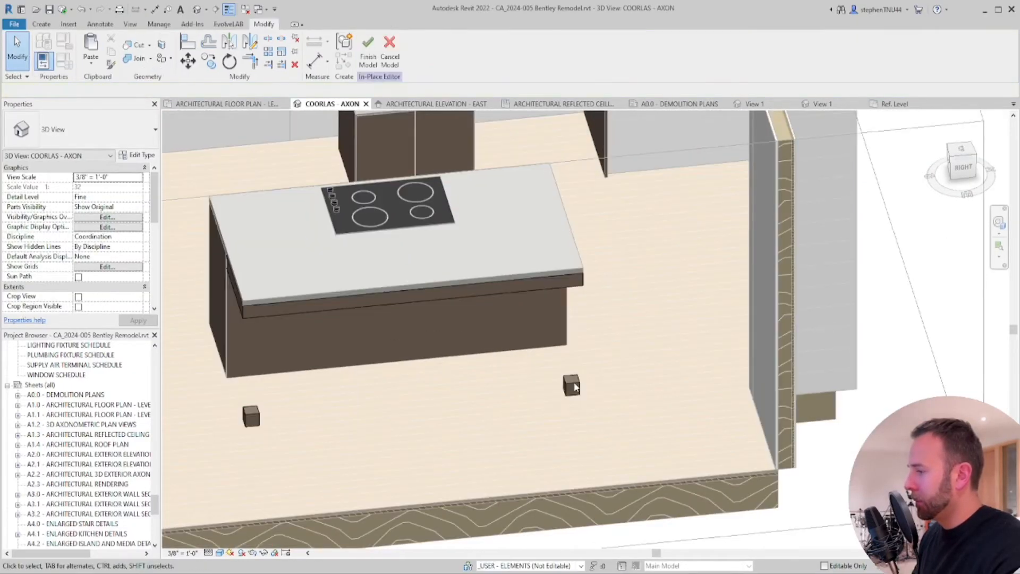
pyautogui.click(553, 333)
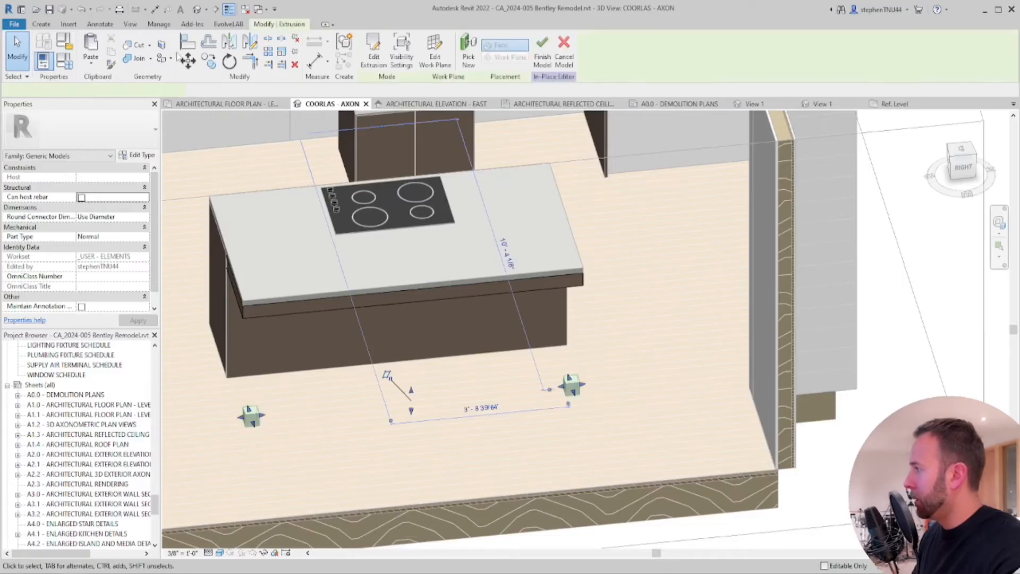
# Align the tops of both island legs to the underside of the countertop and finish the in-place model
pyautogui.press('a')
pyautogui.press('l')
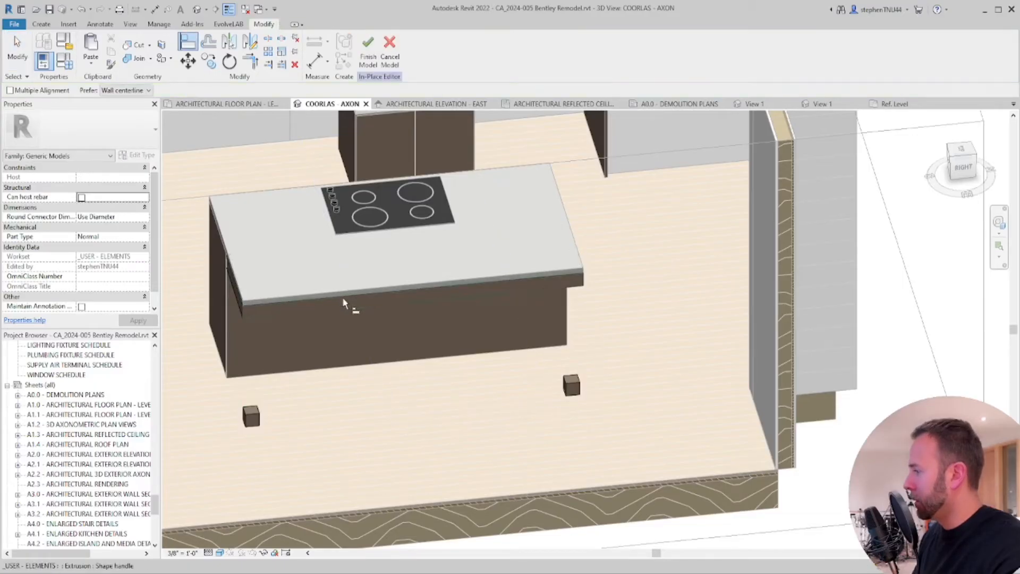
pyautogui.click(343, 298)
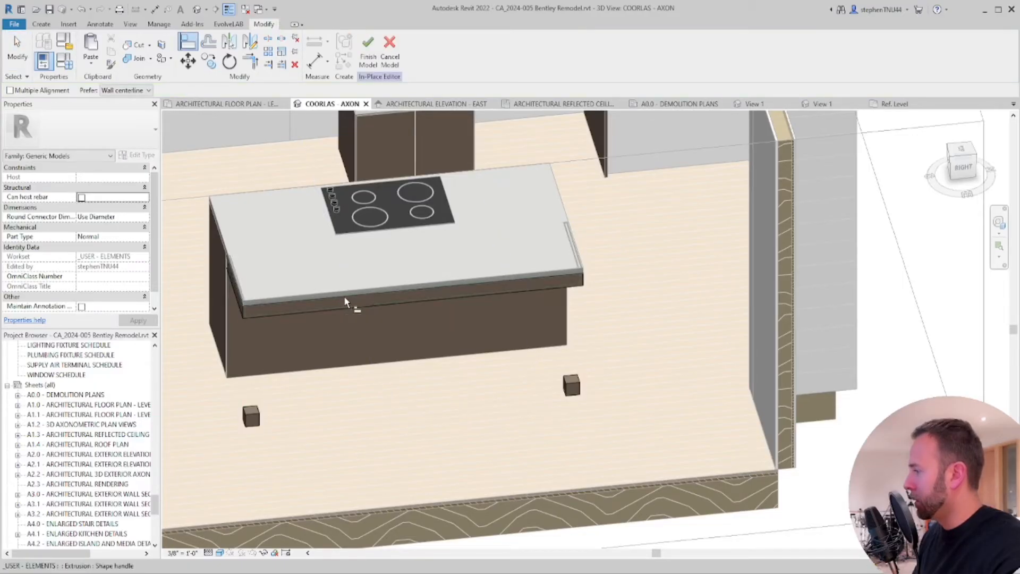
pyautogui.click(251, 416)
pyautogui.keyDown('shift'); pyautogui.moveTo(371, 357); pyautogui.dragTo(399, 377, button='middle'); pyautogui.keyUp('shift')
pyautogui.click(368, 53)
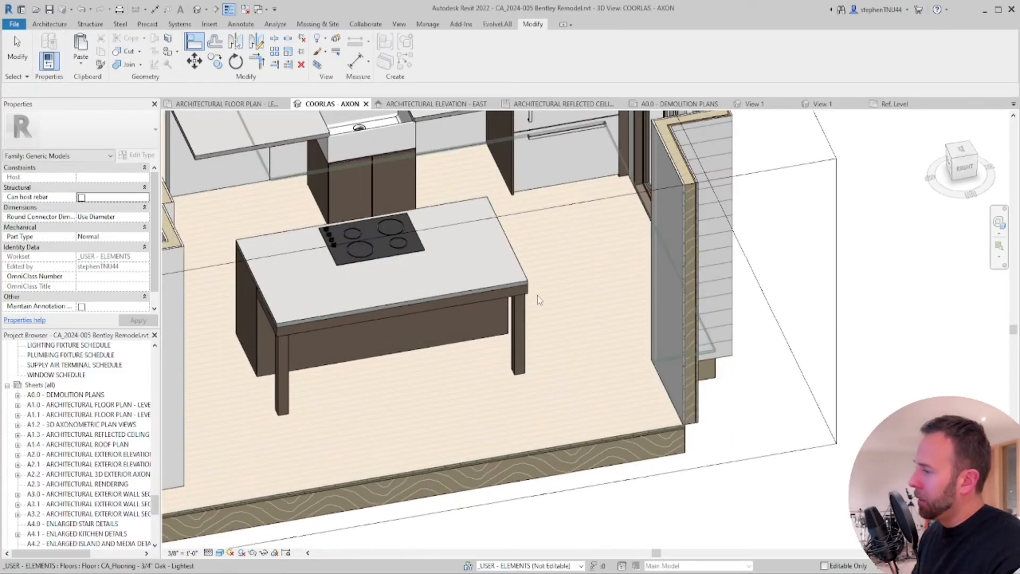
# Examine the island's apron and corner legs from several sides in the 3D view
pyautogui.scroll(-2, 575, 325)
pyautogui.keyDown('shift'); pyautogui.moveTo(576, 332); pyautogui.dragTo(597, 376, button='middle'); pyautogui.keyUp('shift')
pyautogui.press('Escape')
pyautogui.keyDown('shift'); pyautogui.moveTo(480, 317); pyautogui.dragTo(626, 318, button='middle'); pyautogui.keyUp('shift')
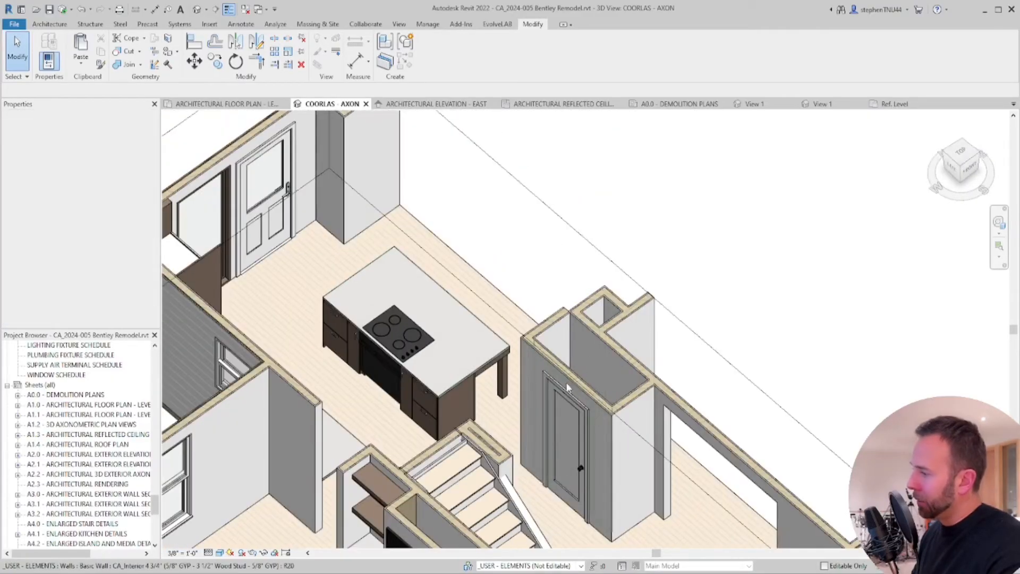
pyautogui.keyDown('shift'); pyautogui.moveTo(539, 391); pyautogui.dragTo(536, 376, button='middle'); pyautogui.keyUp('shift')
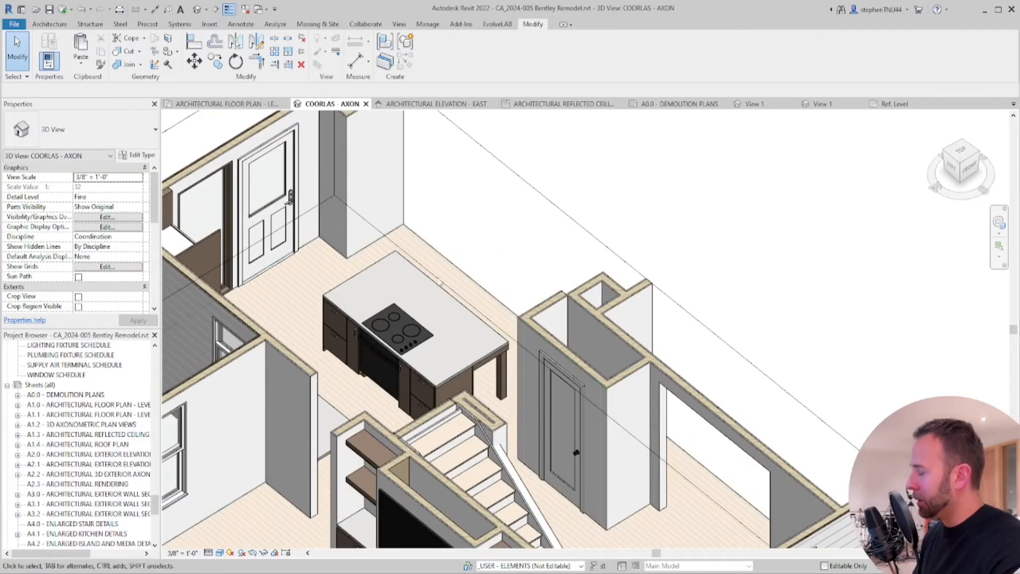
pyautogui.keyDown('shift'); pyautogui.moveTo(440, 283); pyautogui.dragTo(424, 304, button='middle'); pyautogui.keyUp('shift')
# Return to the Level 01 architectural floor plan and review the layout around the kitchen
pyautogui.click(251, 105)
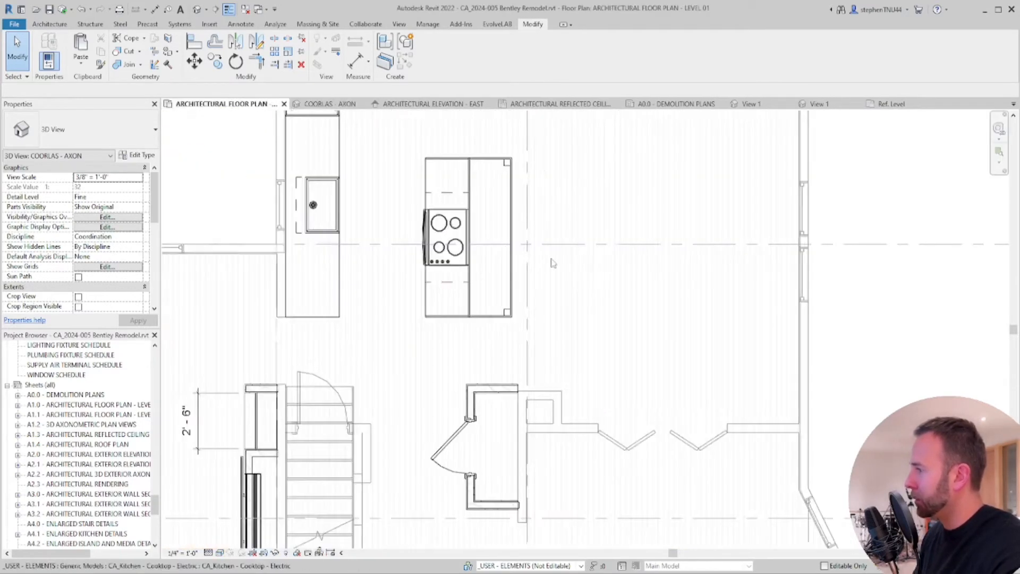
pyautogui.moveTo(537, 213); pyautogui.dragTo(548, 340, button='middle')
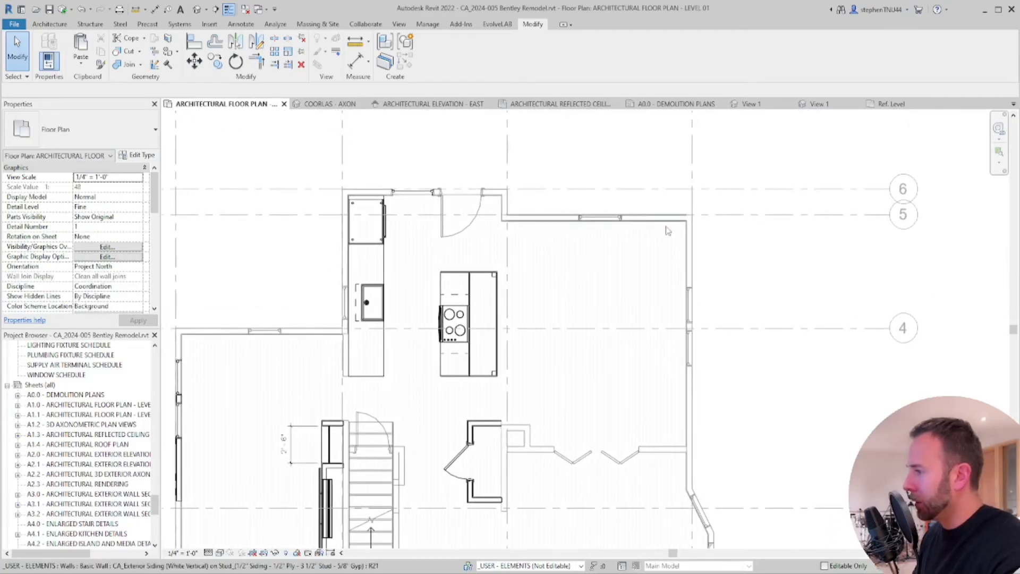
pyautogui.moveTo(552, 414); pyautogui.dragTo(588, 335, button='middle')
pyautogui.scroll(-2, 572, 258)
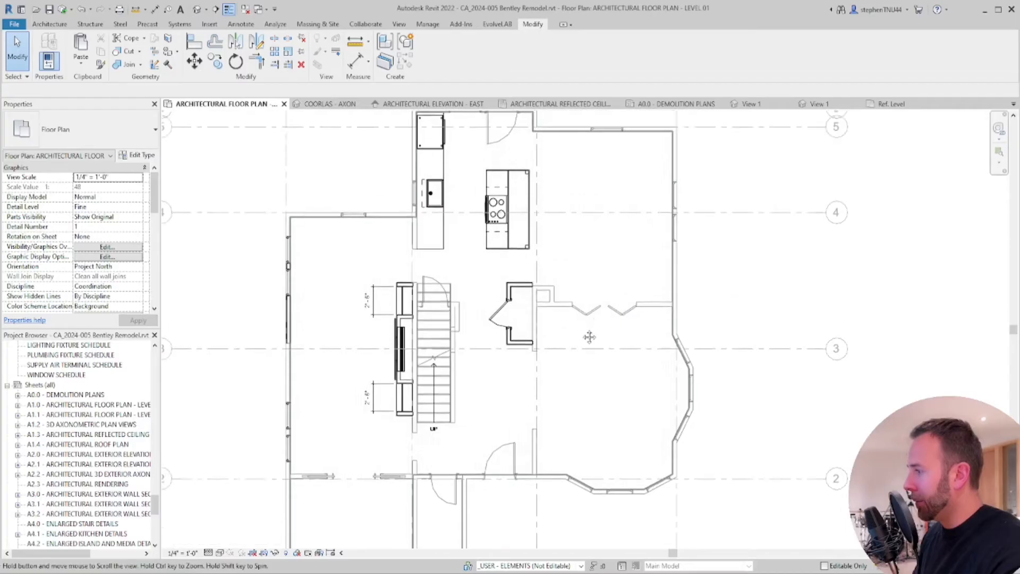
pyautogui.moveTo(560, 392); pyautogui.dragTo(563, 373, button='middle')
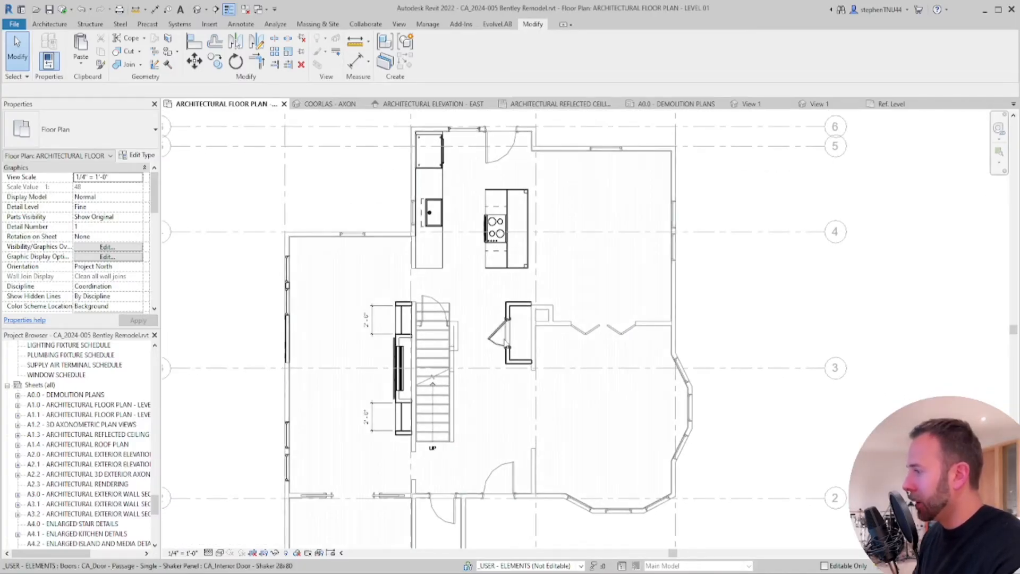
pyautogui.moveTo(747, 313); pyautogui.dragTo(763, 320, button='middle')
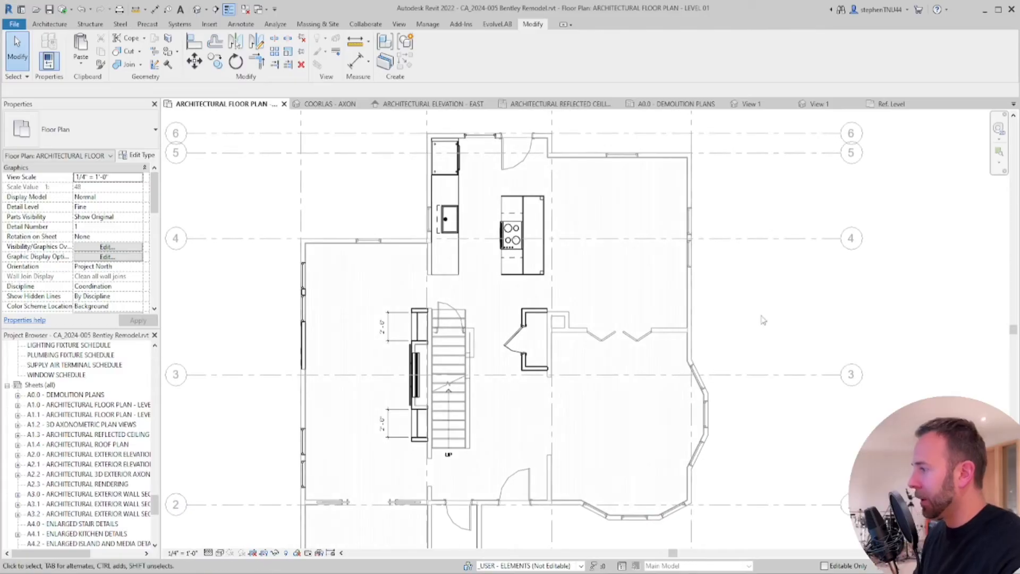
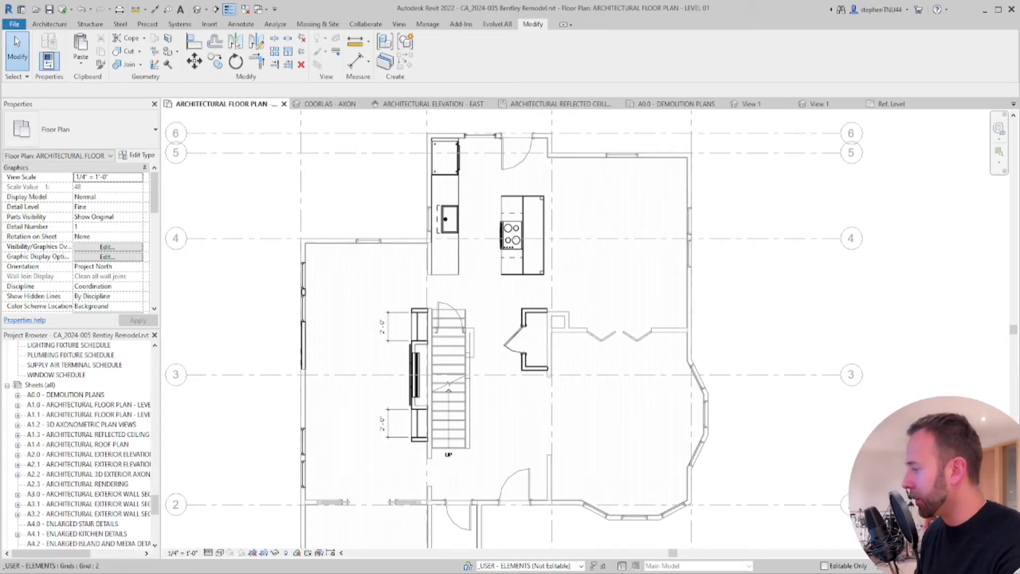
pyautogui.scroll(2, 572, 215)
pyautogui.moveTo(432, 181); pyautogui.dragTo(447, 266, button='middle')
pyautogui.scroll(4, 445, 265)
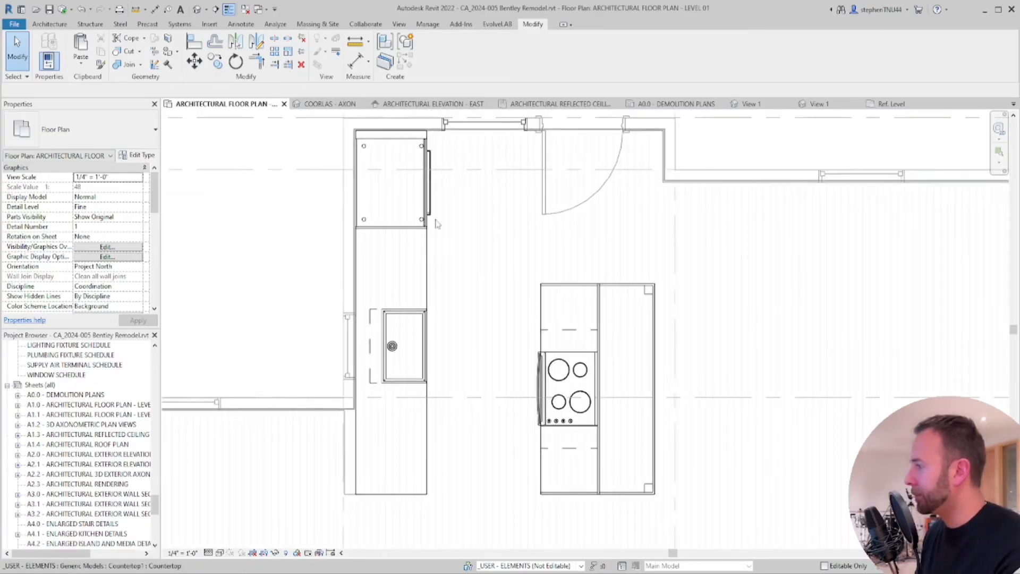
pyautogui.click(239, 24)
pyautogui.click(399, 24)
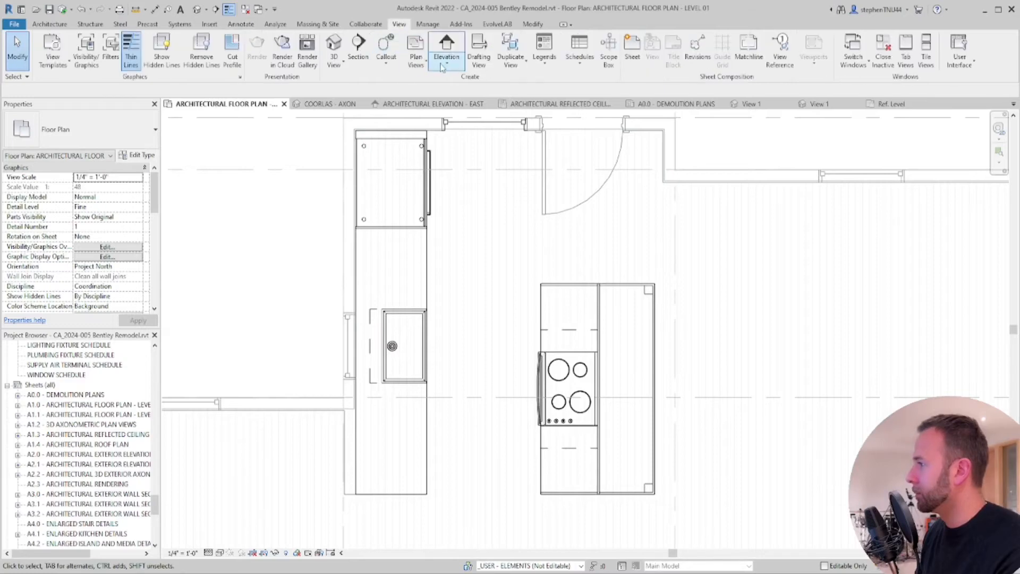
pyautogui.scroll(-3, 561, 246)
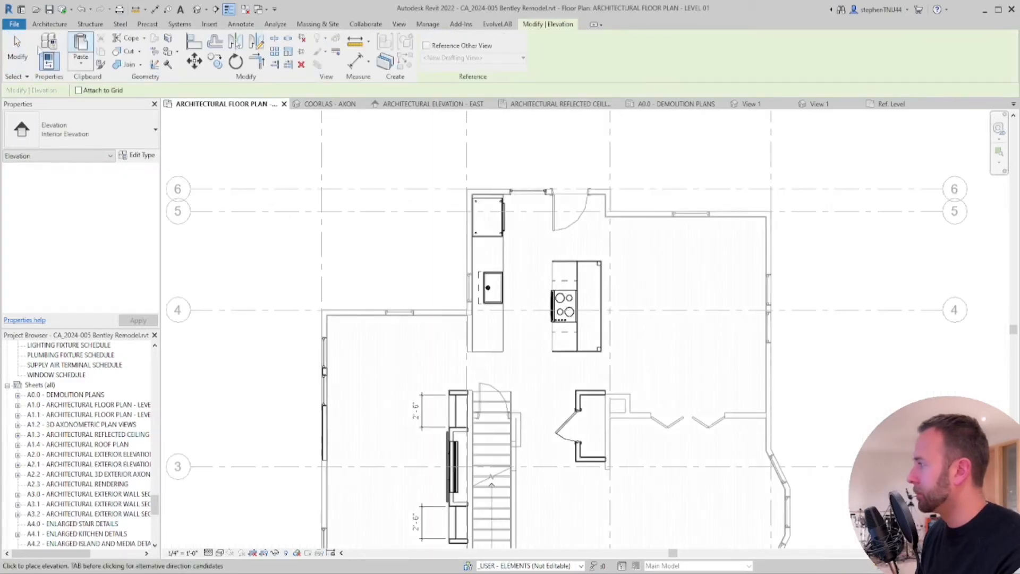
pyautogui.press('Escape')
# Place a callout around the kitchen's counter run and island, and move its head above the callout boundary near grid C
pyautogui.scroll(1, 510, 425)
pyautogui.click(387, 48)
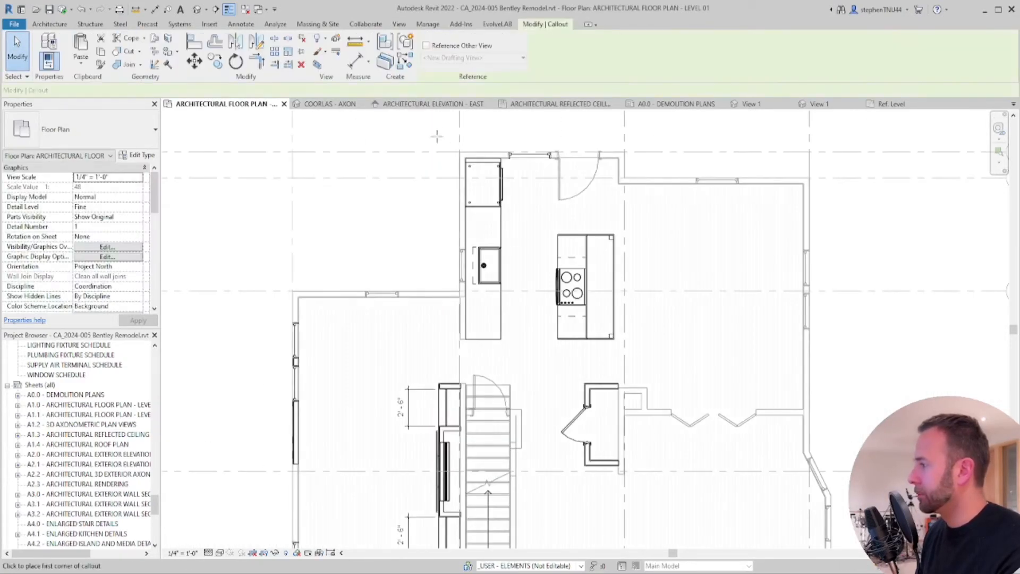
pyautogui.click(430, 131)
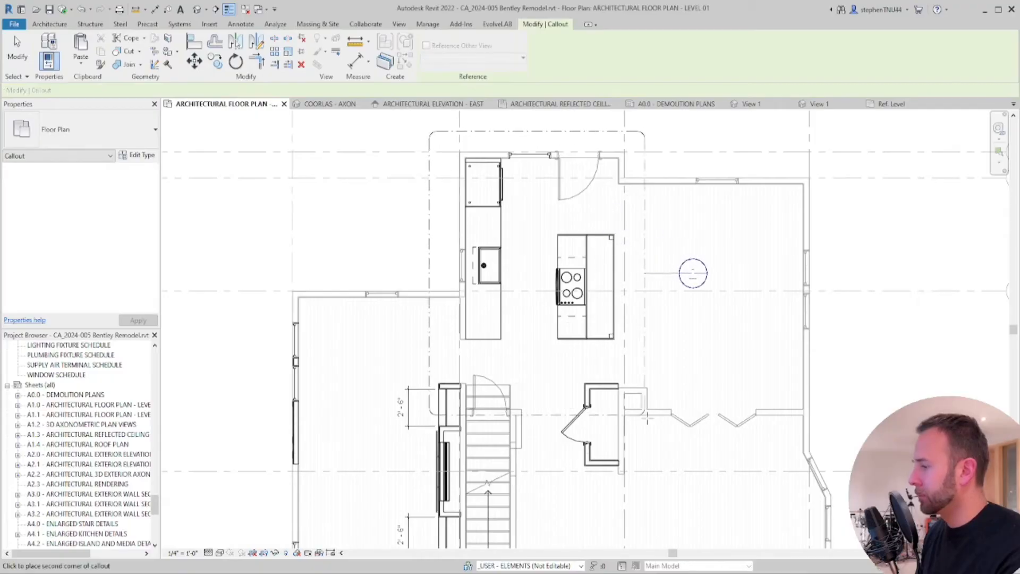
pyautogui.click(642, 361)
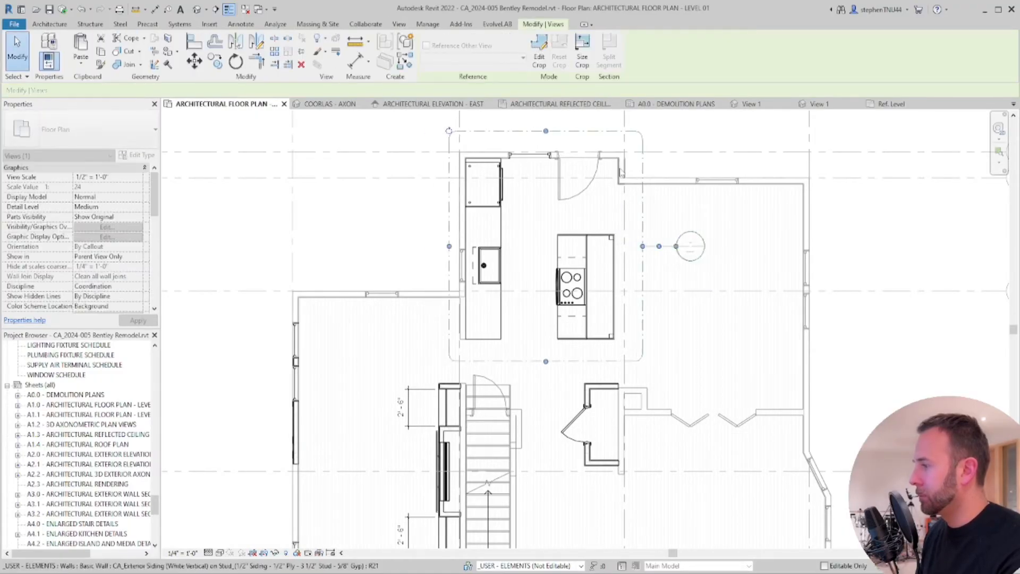
pyautogui.moveTo(438, 252); pyautogui.dragTo(431, 346, button='middle')
pyautogui.moveTo(425, 354); pyautogui.dragTo(490, 189)
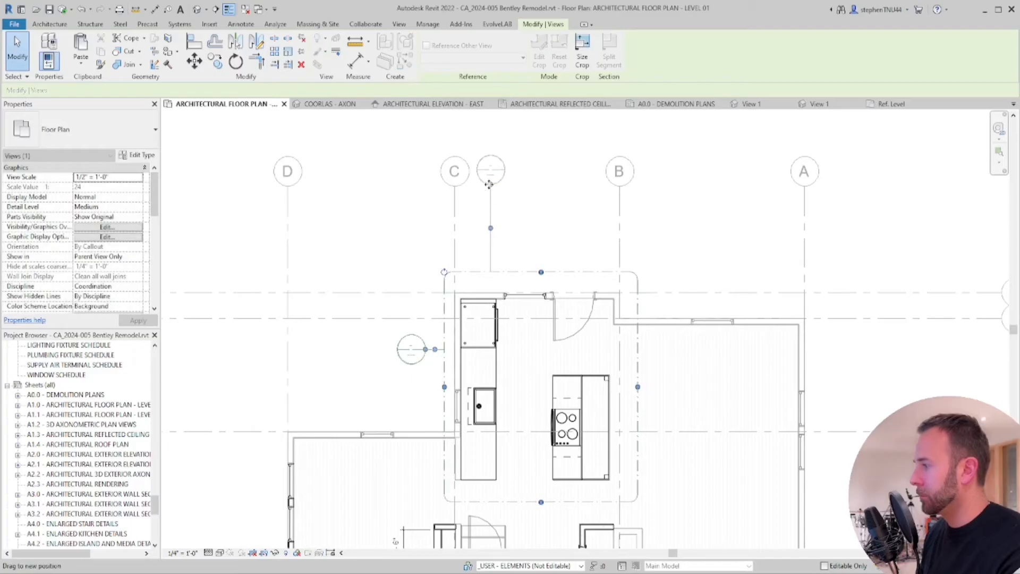
# Open the kitchen callout's view and switch its visual style to Hidden Line
pyautogui.rightClick(521, 271)
pyautogui.click(552, 338)
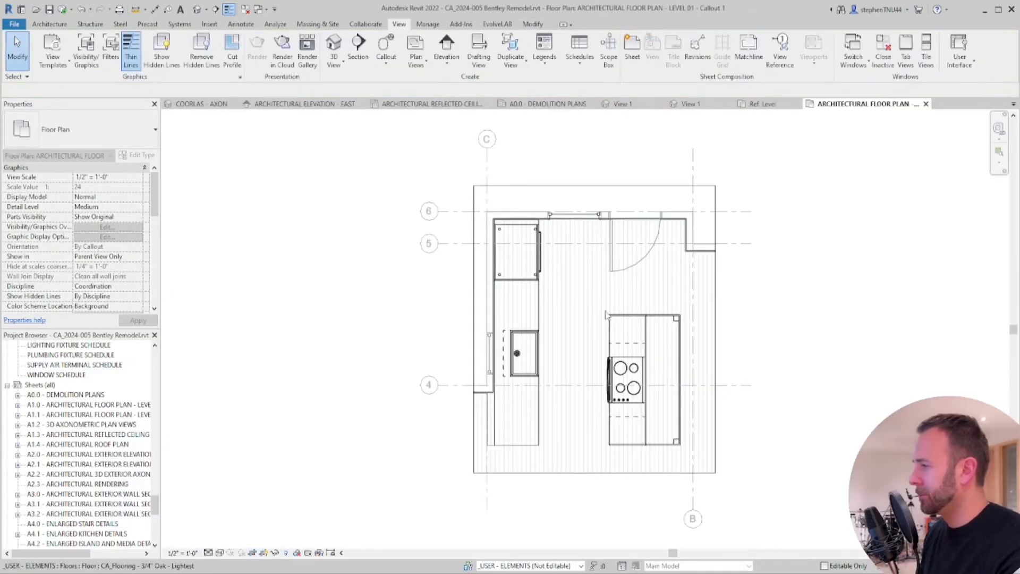
pyautogui.scroll(3, 562, 216)
pyautogui.click(564, 218)
pyautogui.click(220, 552)
pyautogui.click(243, 519)
# Override the oak floor's graphics by element in the callout view so that it displays as halftone
pyautogui.rightClick(583, 286)
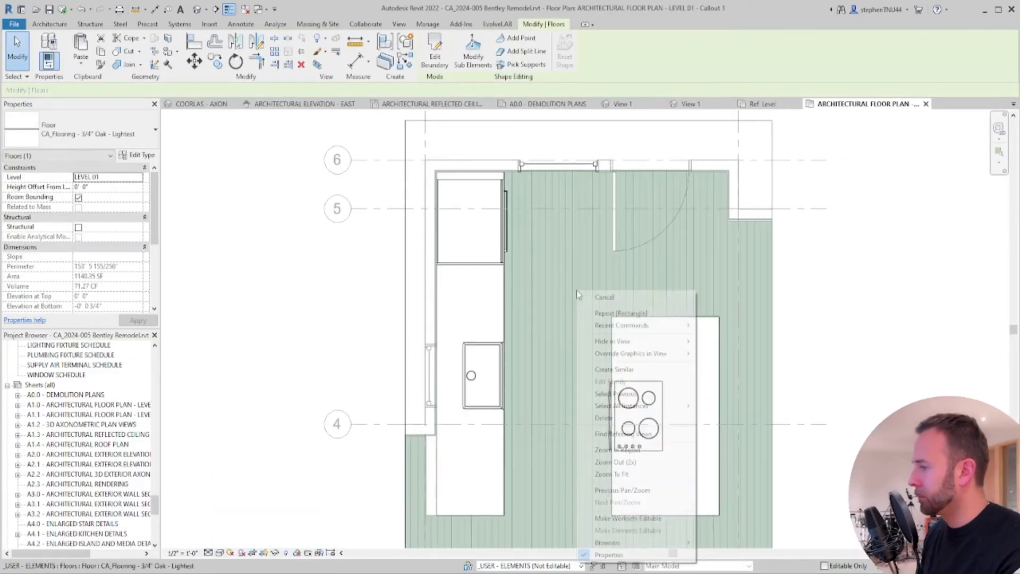
pyautogui.moveTo(638, 351)
pyautogui.click(741, 352)
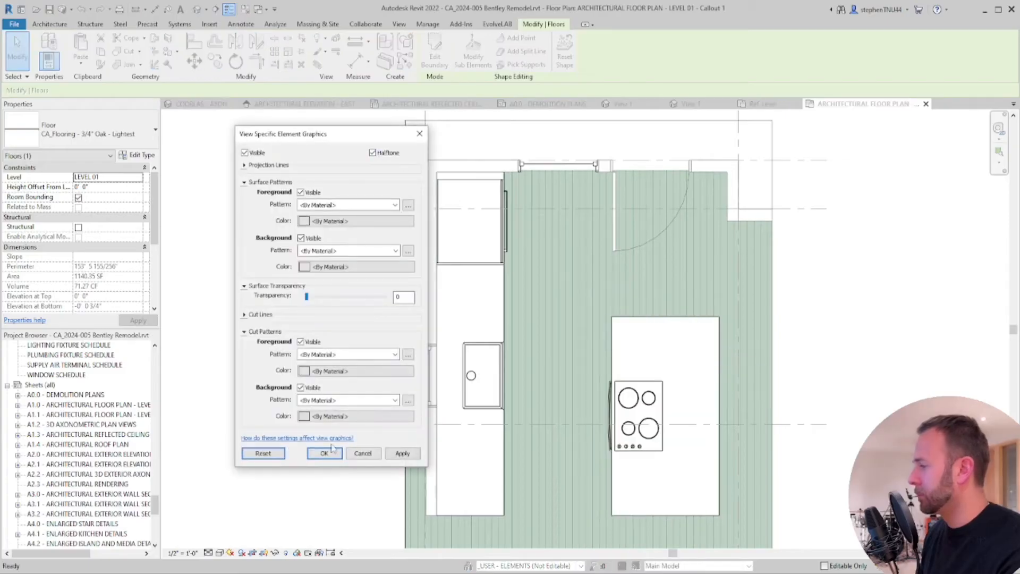
pyautogui.click(324, 453)
pyautogui.click(321, 478)
pyautogui.click(241, 24)
pyautogui.click(398, 24)
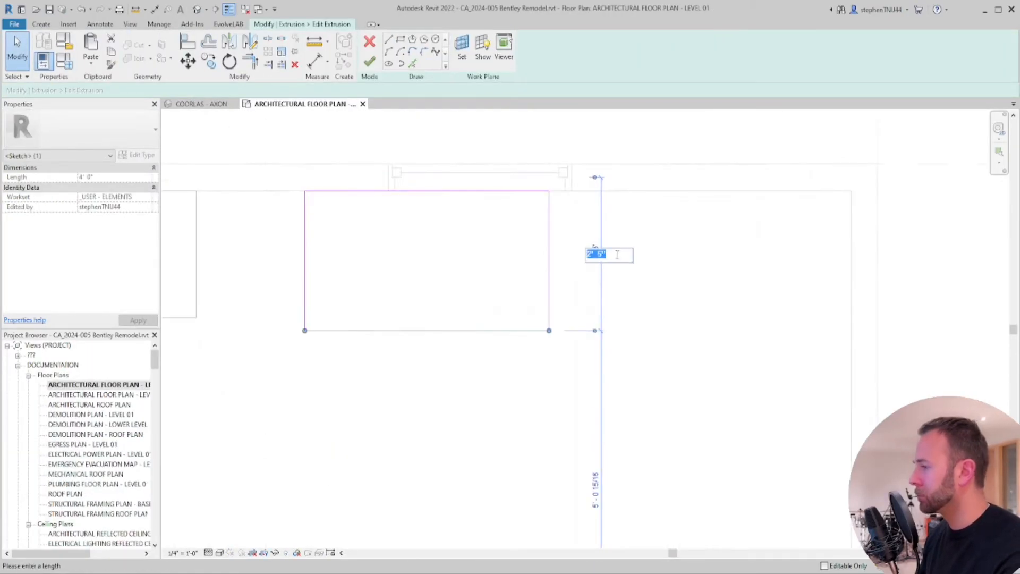
# Set the depth of the 4' wide extrusion sketch rectangle to 2', measured from the wall face
pyautogui.click(595, 192)
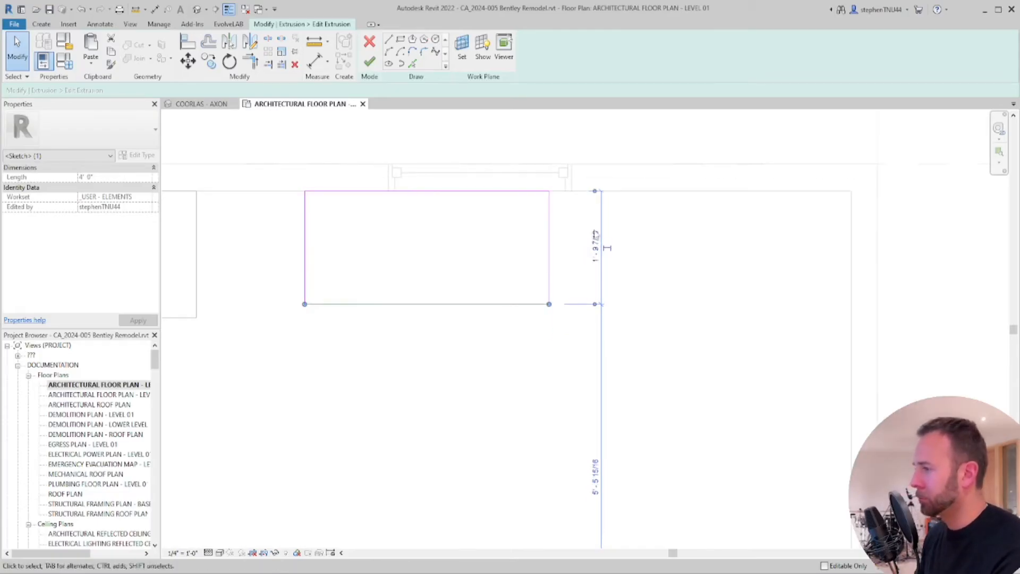
pyautogui.scroll(-2, 508, 247)
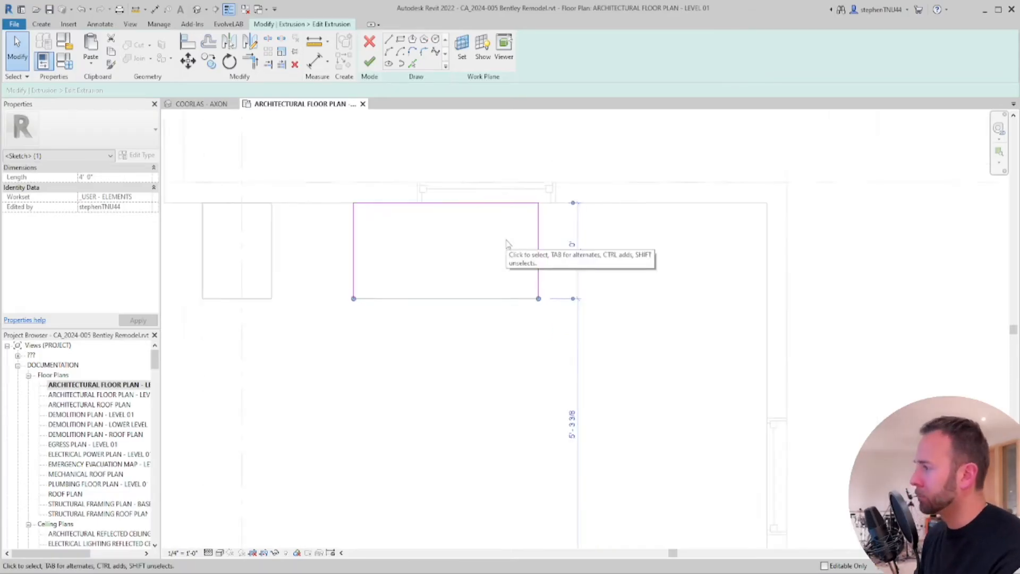
pyautogui.moveTo(505, 246); pyautogui.dragTo(484, 250, button='middle')
pyautogui.moveTo(462, 299); pyautogui.dragTo(450, 302, button='middle')
pyautogui.click(512, 274)
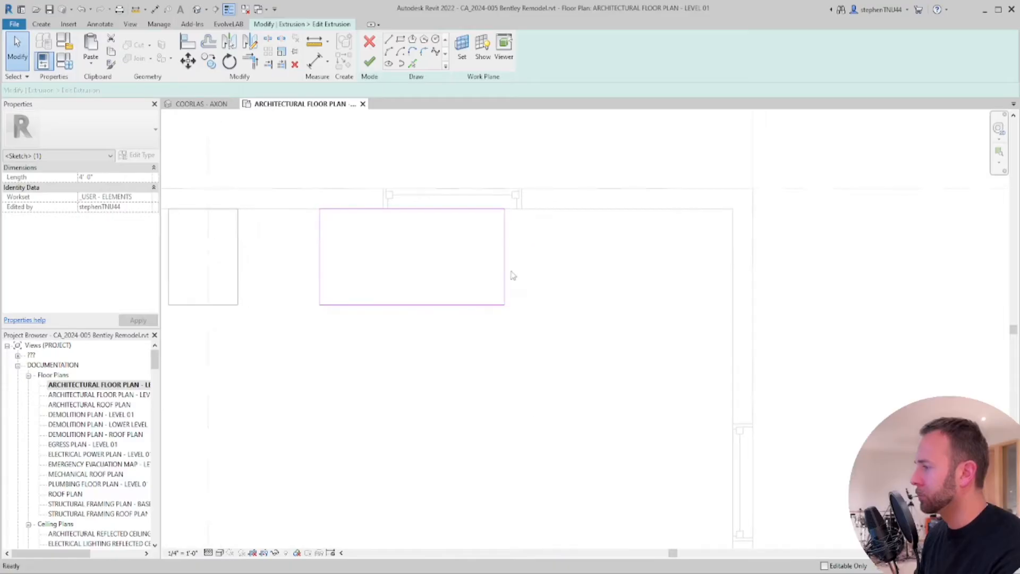
pyautogui.click(389, 41)
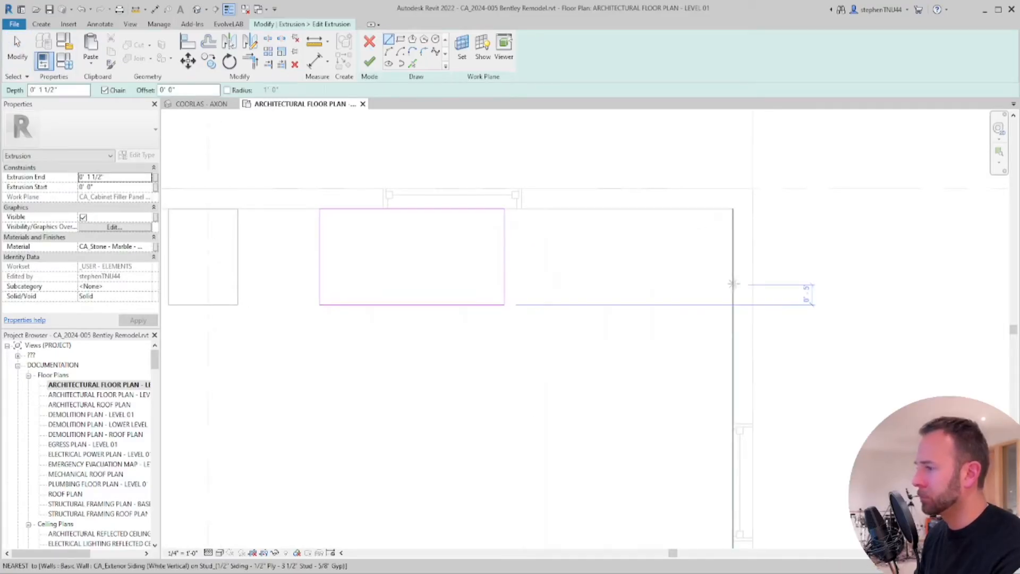
pyautogui.click(733, 281)
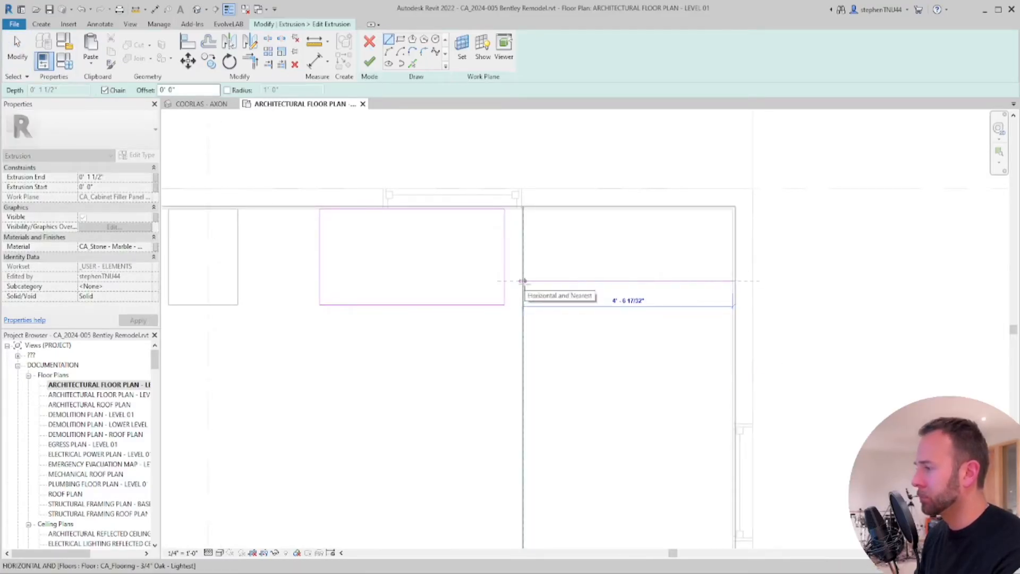
pyautogui.press('Escape')
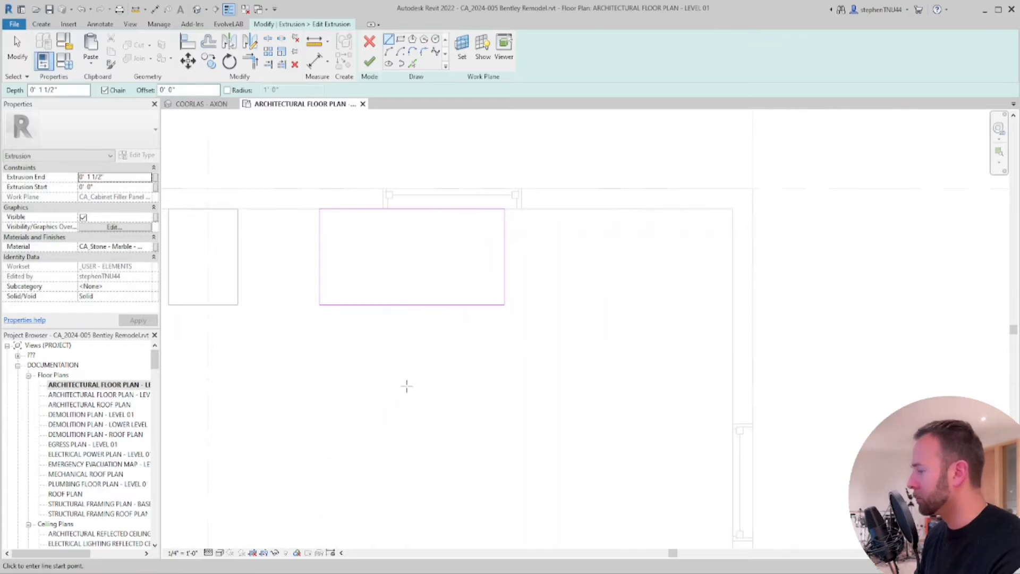
pyautogui.press('Escape')
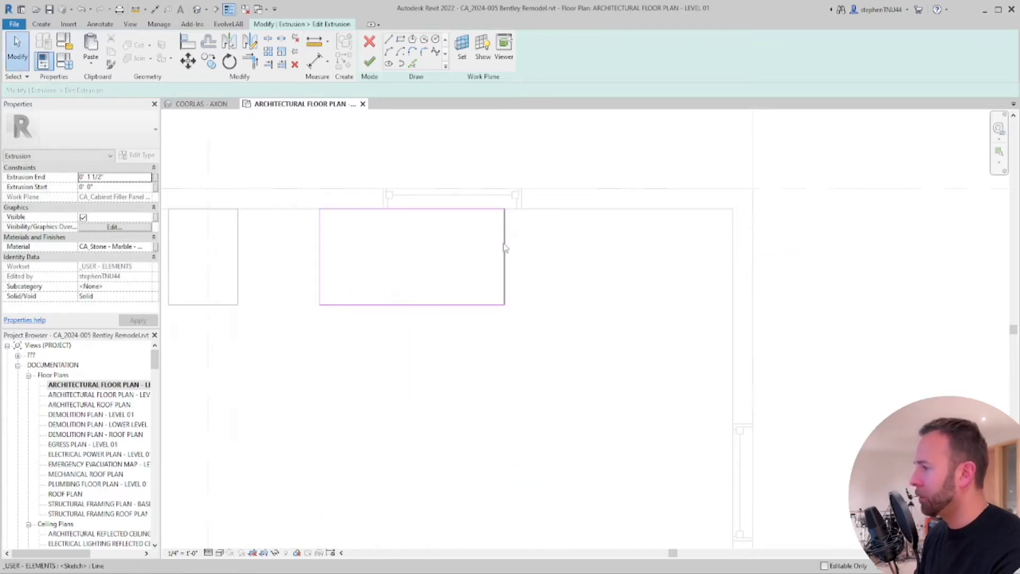
# Sketch a horizontal guide line 3' long from the room's side wall, with a vertical line upward from its free end
pyautogui.click(389, 40)
pyautogui.click(733, 269)
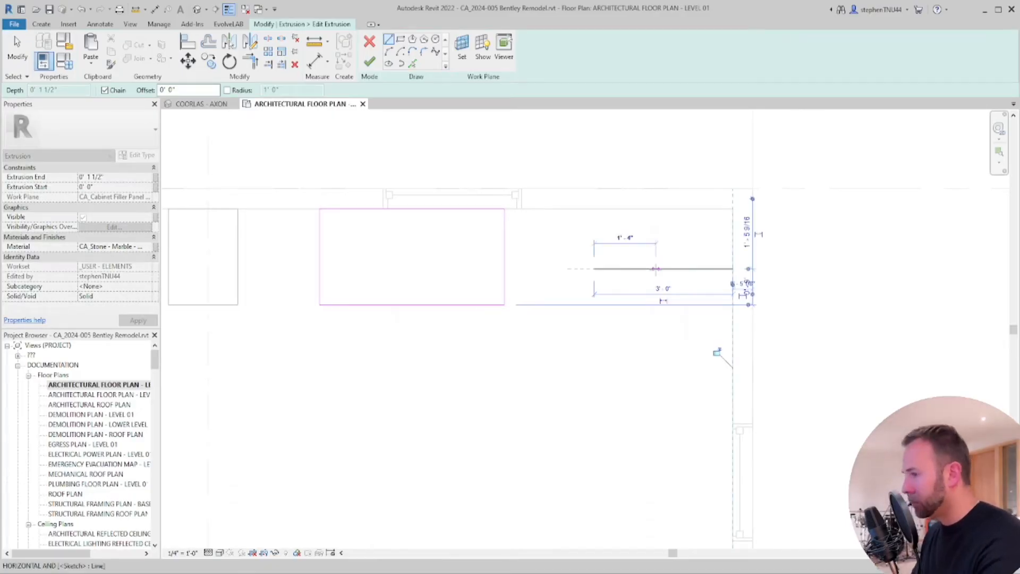
pyautogui.click(592, 150)
pyautogui.press('Escape')
# Stretch the countertop sketch's edge nearest the side wall out to the vertical guide line
pyautogui.scroll(-1, 682, 275)
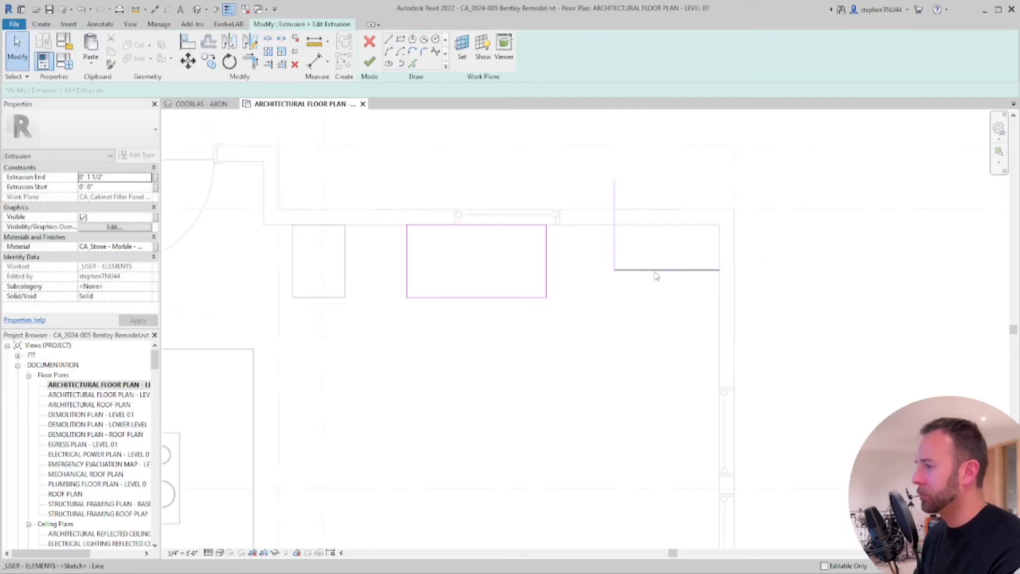
pyautogui.scroll(1, 544, 253)
pyautogui.moveTo(547, 256); pyautogui.dragTo(636, 250)
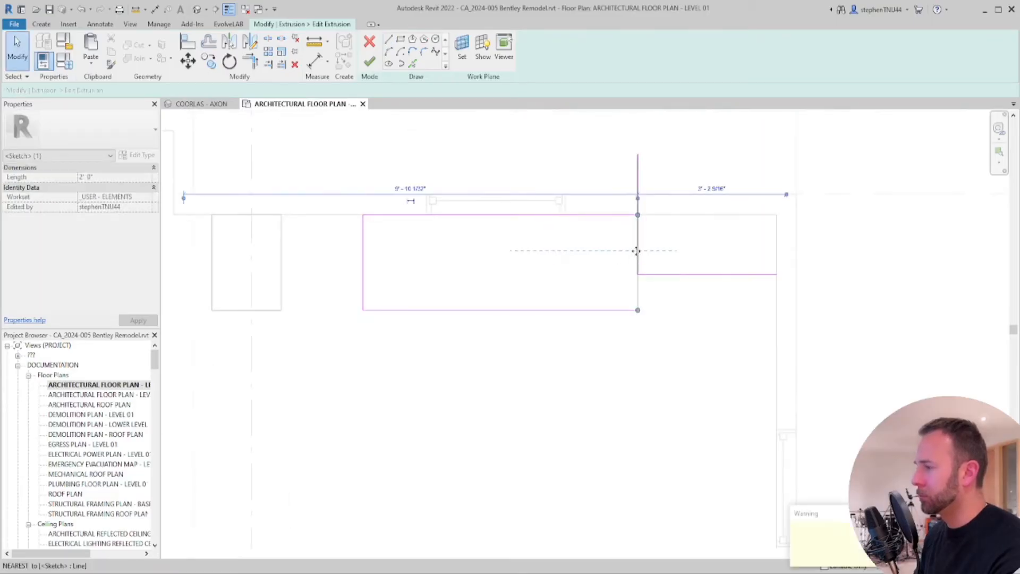
pyautogui.click(363, 244)
pyautogui.moveTo(459, 257); pyautogui.dragTo(464, 271, button='middle')
pyautogui.click(464, 271)
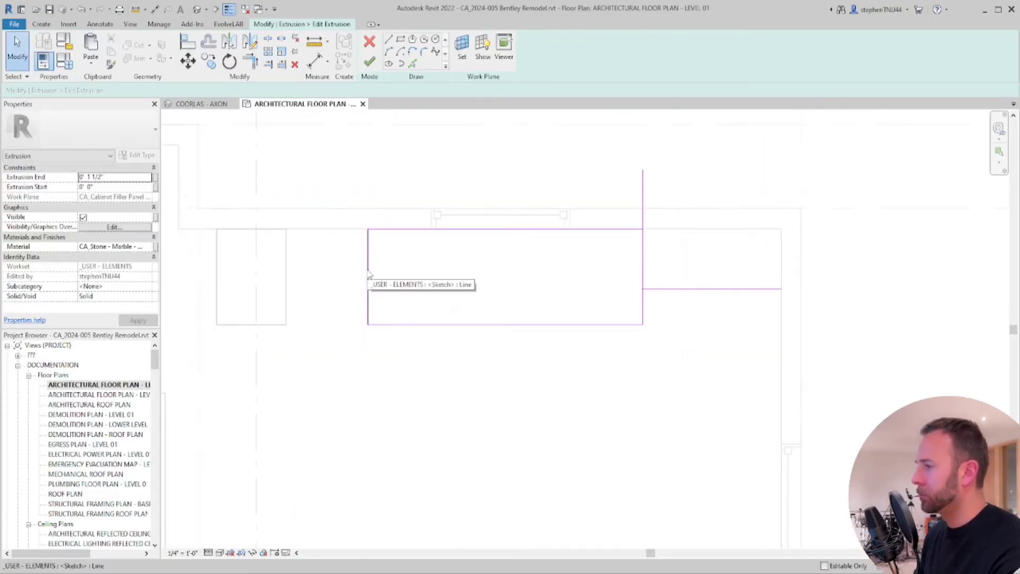
# Delete the two guide lines and finish the countertop's extrusion sketch and in-place edit
pyautogui.keyDown('ctrl'); pyautogui.click(704, 289); pyautogui.keyUp('ctrl')
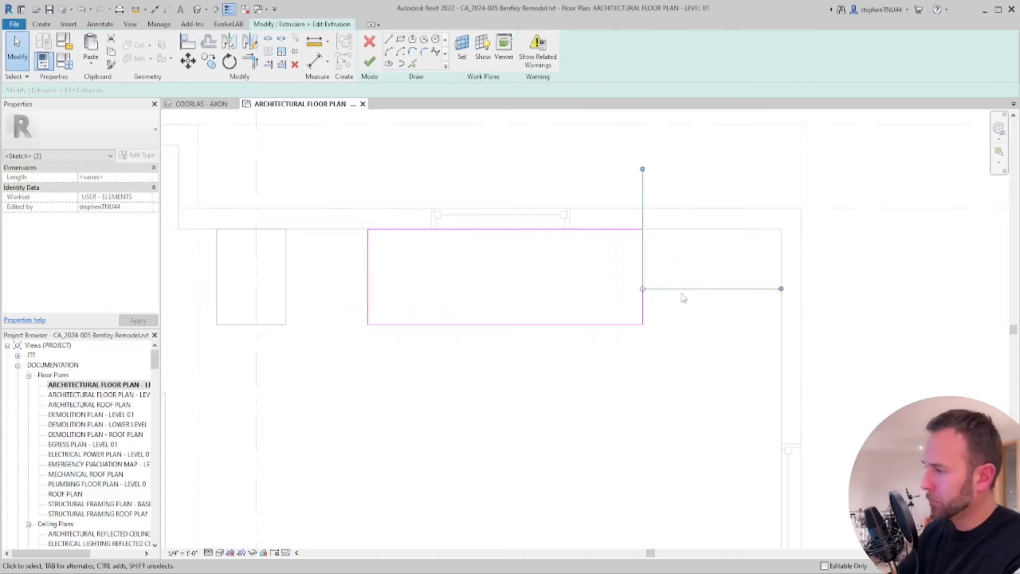
pyautogui.press('Delete')
pyautogui.scroll(-2, 667, 281)
pyautogui.click(371, 63)
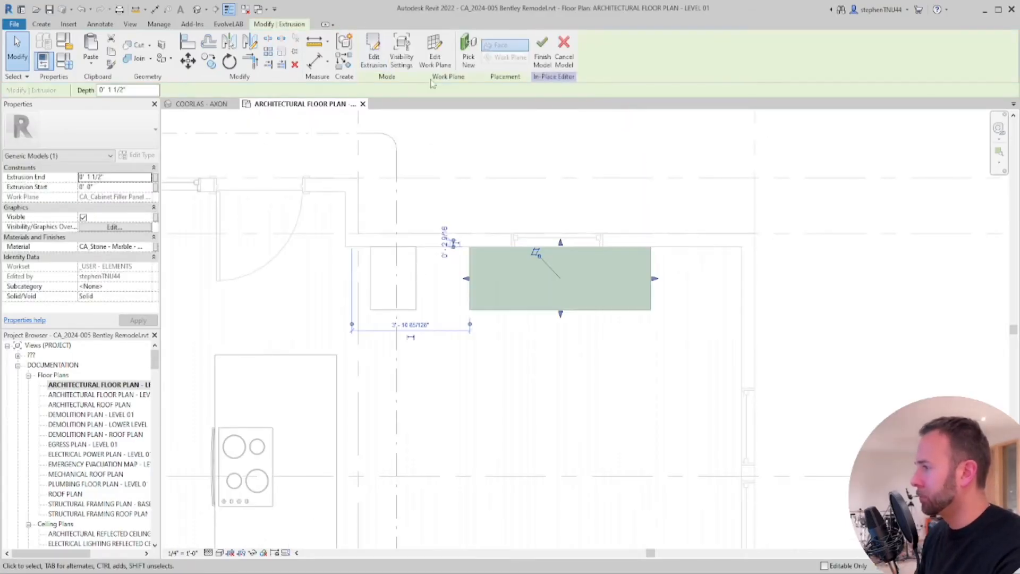
pyautogui.click(444, 181)
# Move the pantry cabinet by its upper corner to the inside corner of the room beyond the countertop
pyautogui.click(417, 278)
pyautogui.scroll(1, 428, 272)
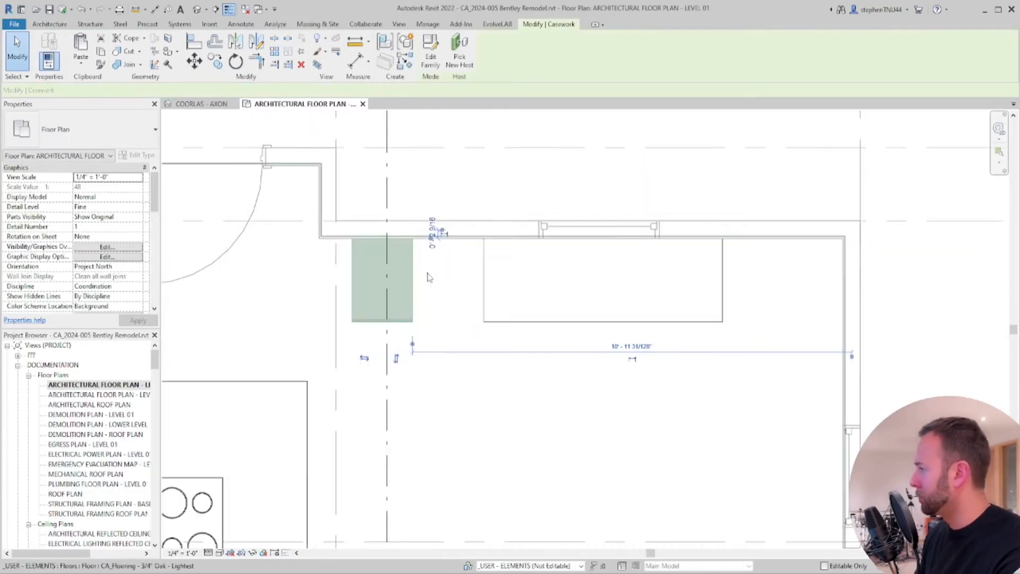
pyautogui.press('m')
pyautogui.press('v')
pyautogui.click(412, 238)
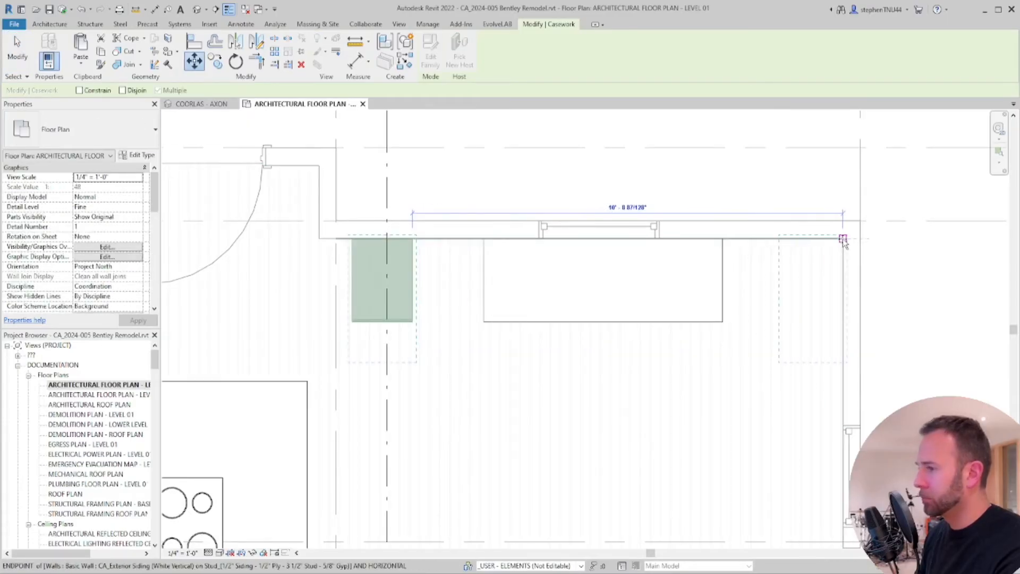
pyautogui.click(844, 238)
pyautogui.scroll(-1, 567, 282)
pyautogui.moveTo(176, 304); pyautogui.dragTo(321, 295, button='middle')
pyautogui.press('Escape')
# Copy the cabinet filler panel beside the tall unit on the sink wall to the open floor near the relocated pantry cabinet
pyautogui.scroll(2, 322, 295)
pyautogui.click(314, 283)
pyautogui.press('c')
pyautogui.press('o')
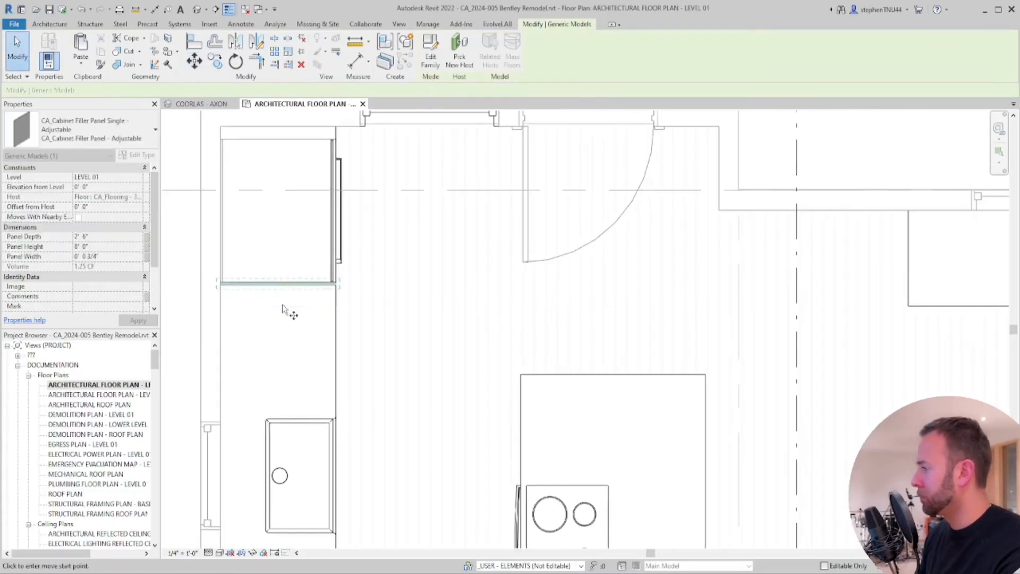
pyautogui.click(278, 283)
pyautogui.moveTo(906, 311); pyautogui.dragTo(362, 305, button='middle')
pyautogui.click(652, 338)
# Rotate the copied filler panel a quarter turn so it stands perpendicular to the window wall
pyautogui.press('r')
pyautogui.press('o')
pyautogui.click(534, 337)
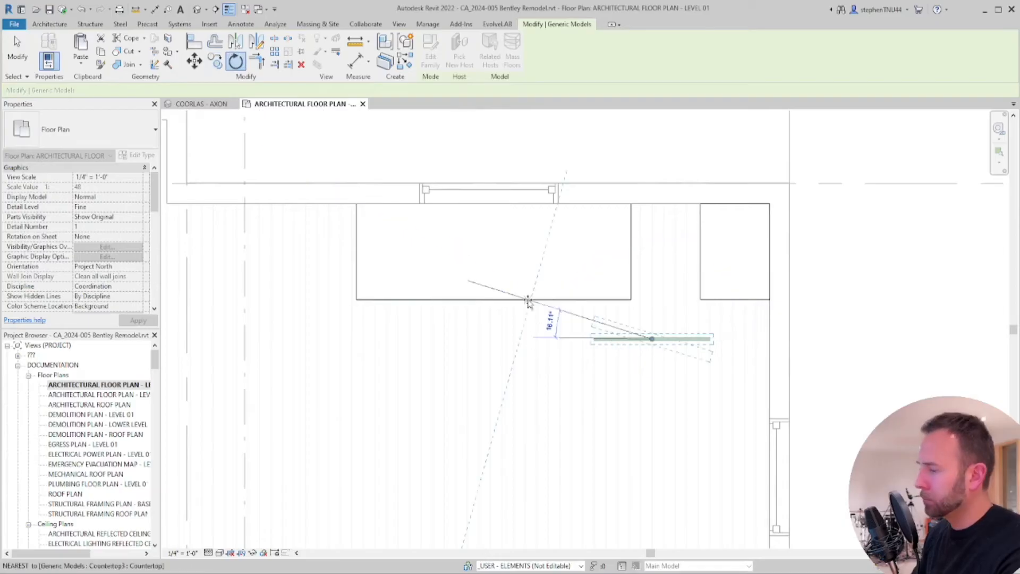
pyautogui.press('Return')
# Move the filler panel into the room corner against the side wall and set its panel depth to 2' 0"
pyautogui.scroll(2, 720, 273)
pyautogui.moveTo(720, 273); pyautogui.dragTo(506, 293, button='middle')
pyautogui.press('m')
pyautogui.press('v')
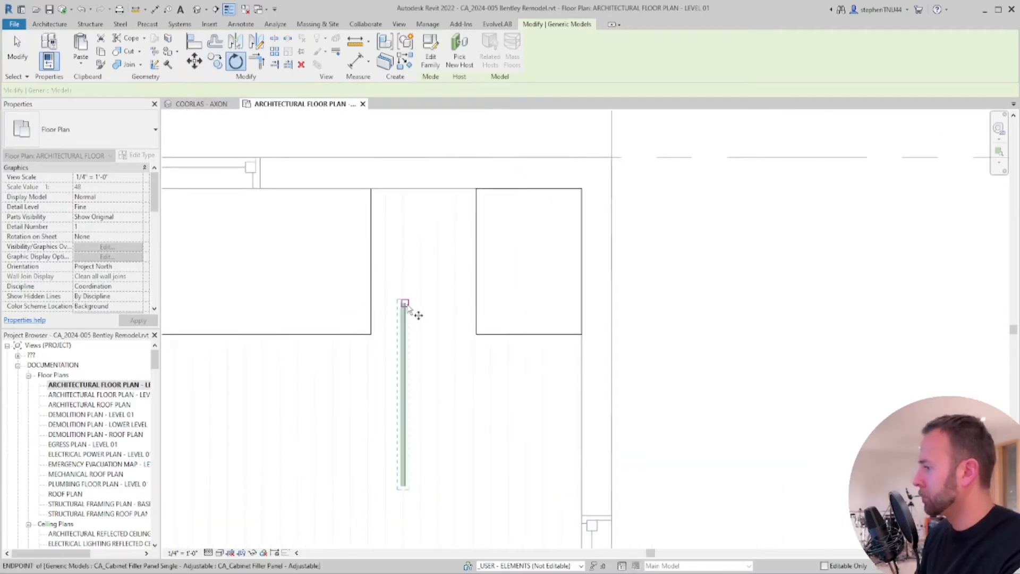
pyautogui.click(403, 302)
pyautogui.click(582, 190)
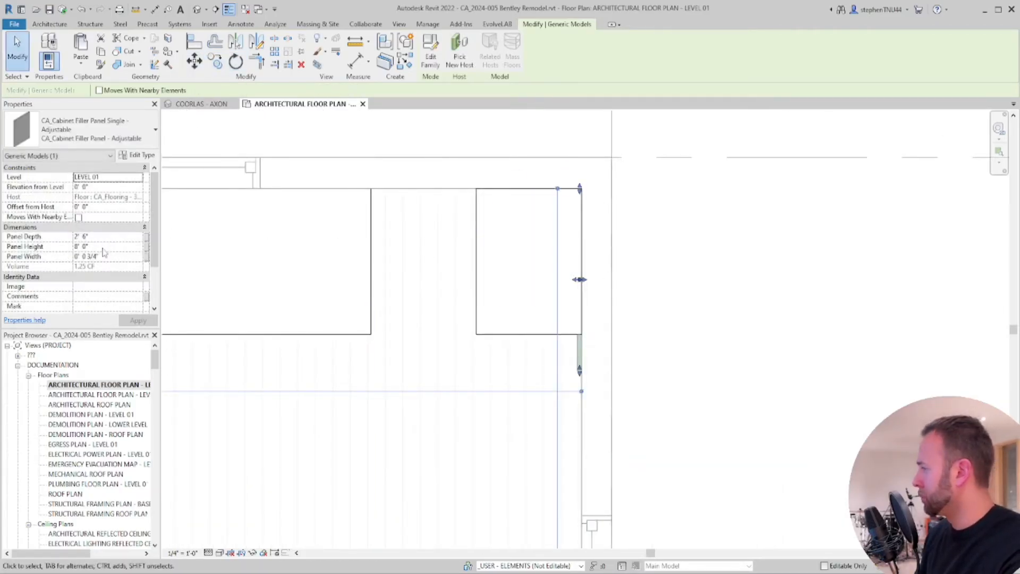
# Move the pantry cabinet clear of the filler panel and align its side with the panel's inner face
pyautogui.click(527, 340)
pyautogui.press('m')
pyautogui.press('v')
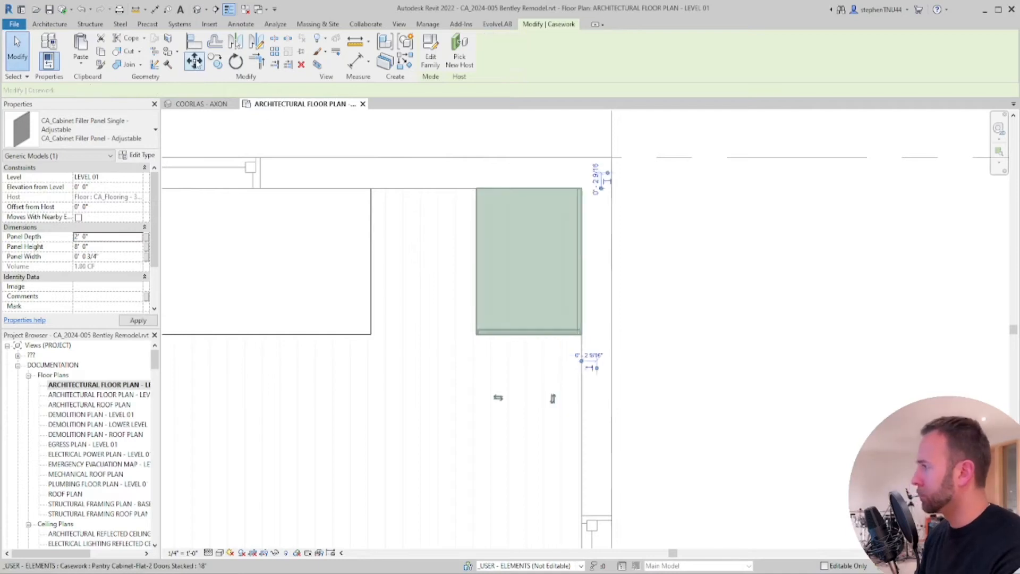
pyautogui.click(194, 41)
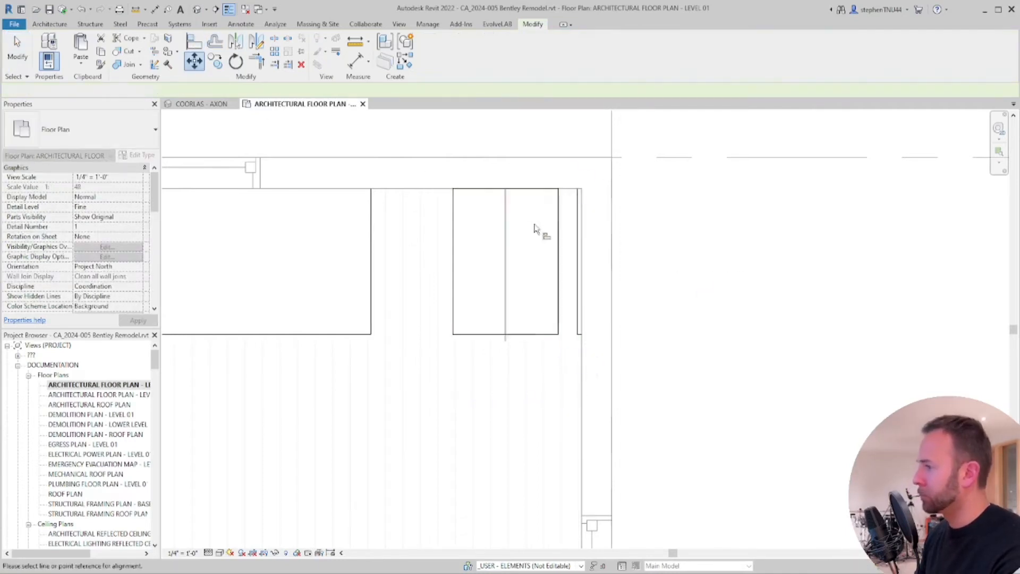
pyautogui.click(578, 223)
pyautogui.click(559, 221)
pyautogui.press('Escape')
pyautogui.press('Escape')
# Copy the pantry cabinet alongside the original and repeat the cabinet pair with filler panels at the countertop's other end
pyautogui.click(526, 298)
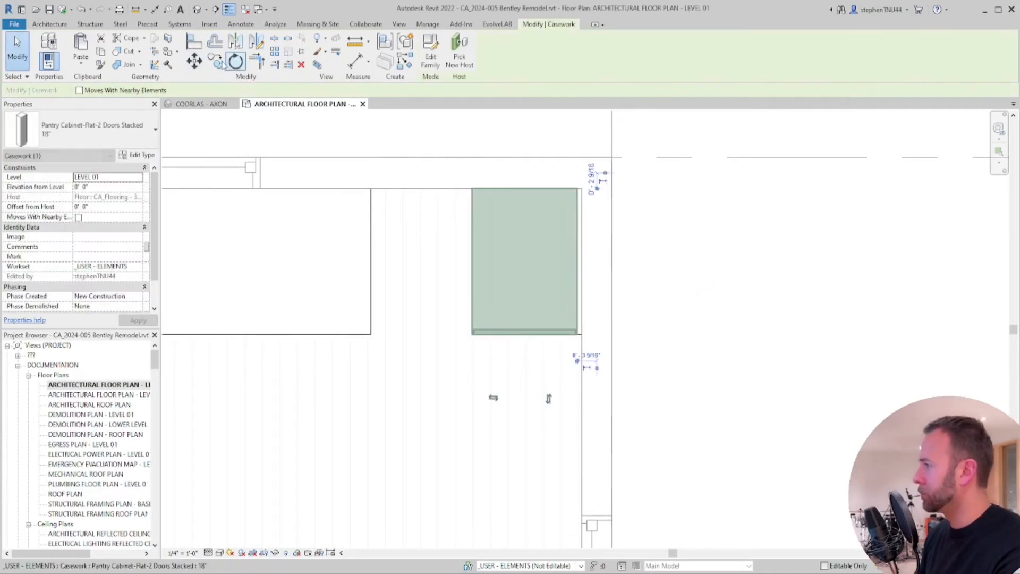
pyautogui.press('m')
pyautogui.press('v')
pyautogui.scroll(3, 580, 193)
pyautogui.click(578, 188)
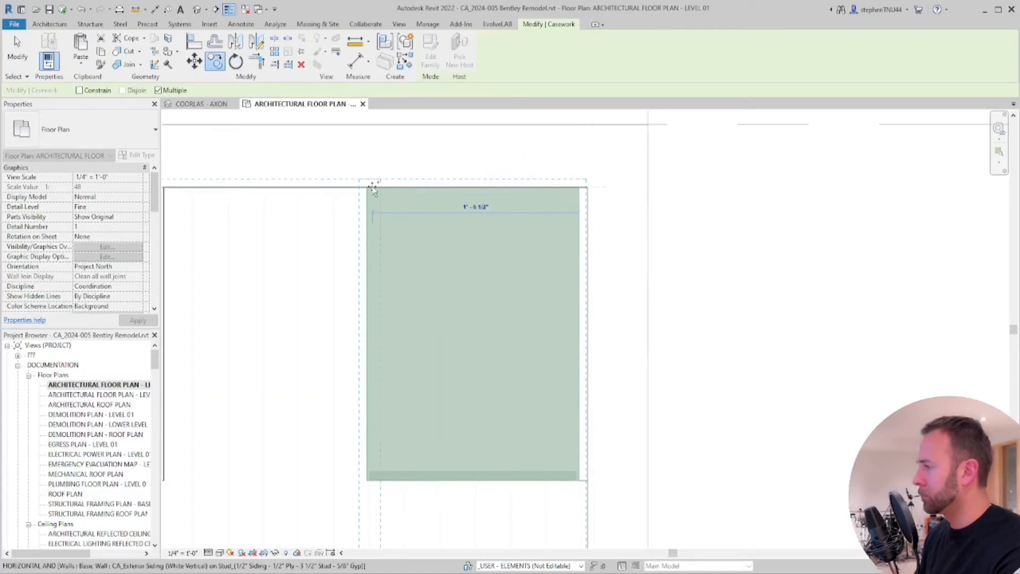
pyautogui.scroll(-2, 492, 205)
pyautogui.press('Escape')
pyautogui.press('Escape')
pyautogui.click(554, 292)
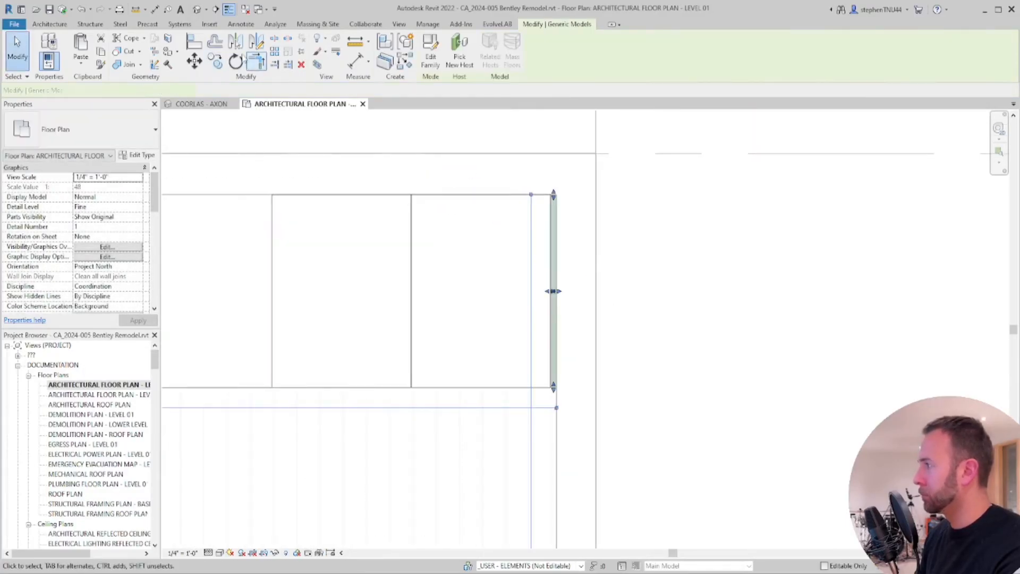
# In the 3D view, align the inner end of the rail under the island's countertop with the back filler panel at one end
pyautogui.hotkey('ctrl', 'Tab')
pyautogui.keyDown('shift'); pyautogui.moveTo(517, 353); pyautogui.dragTo(563, 440, button='middle'); pyautogui.keyUp('shift')
pyautogui.press('a')
pyautogui.press('l')
pyautogui.scroll(6, 403, 314)
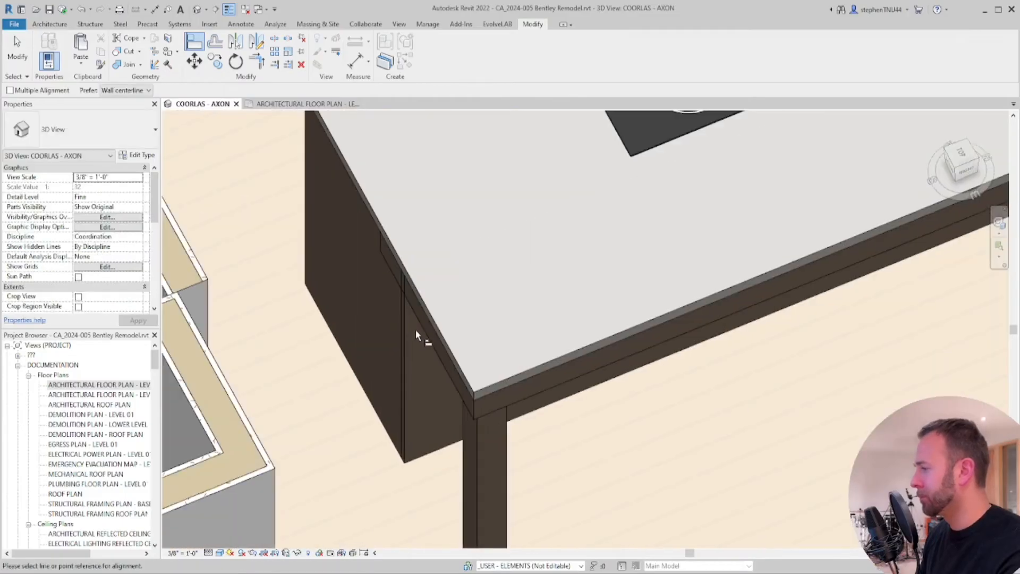
pyautogui.click(415, 330)
pyautogui.click(384, 257)
# Align the under-counter rail at the island's opposite end with the back filler panel
pyautogui.scroll(-4, 380, 254)
pyautogui.keyDown('shift'); pyautogui.moveTo(693, 270); pyautogui.dragTo(447, 316, button='middle'); pyautogui.keyUp('shift')
pyautogui.scroll(3, 631, 374)
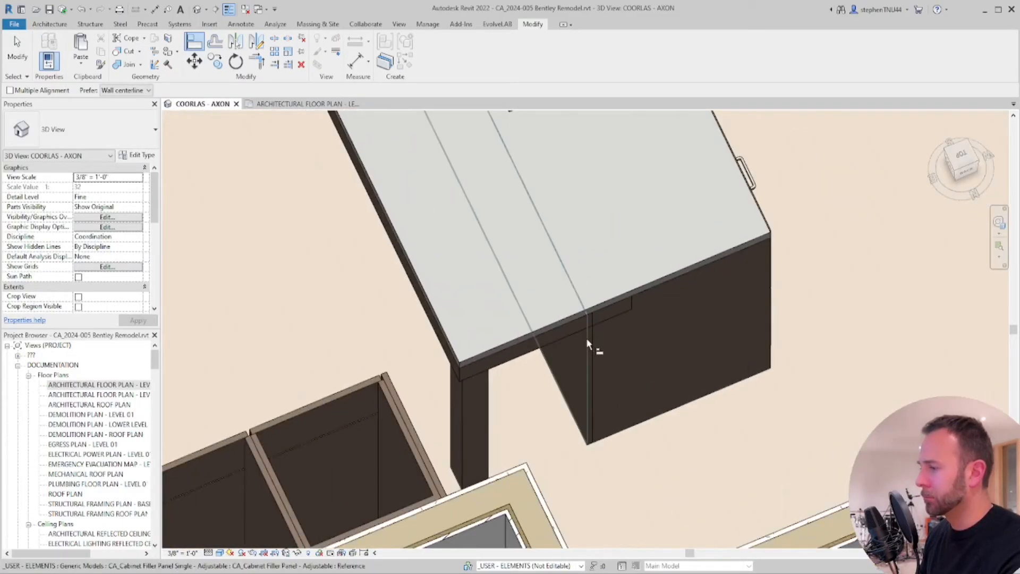
pyautogui.click(587, 341)
pyautogui.scroll(-4, 678, 292)
pyautogui.keyDown('shift'); pyautogui.moveTo(678, 291); pyautogui.dragTo(763, 316, button='middle'); pyautogui.keyUp('shift')
# In the architectural floor plan, place a CA_Furniture - Bar Stool - 26in component beside the island's upper end, opposite the cooktop side
pyautogui.click(312, 104)
pyautogui.click(48, 24)
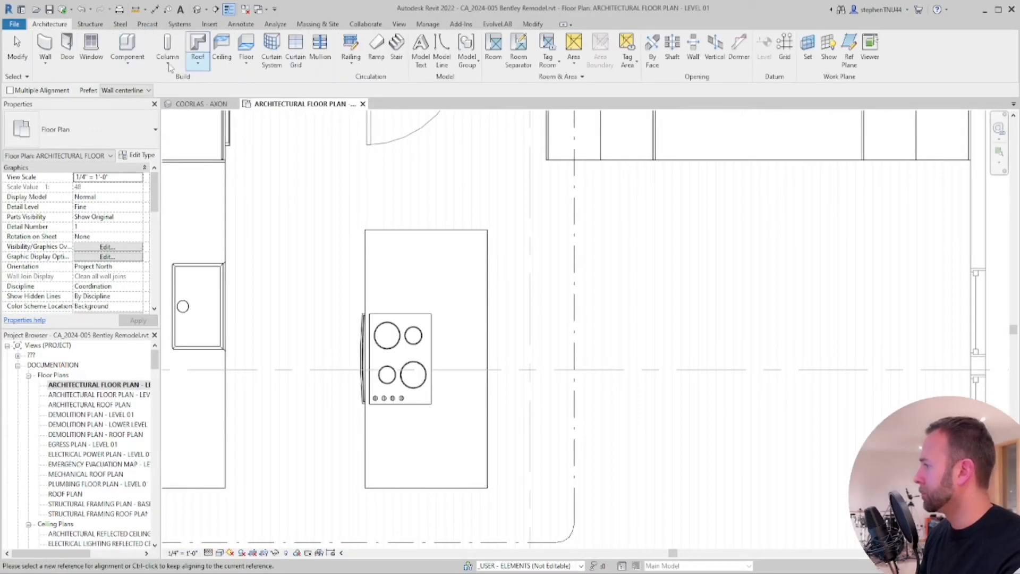
pyautogui.click(128, 63)
pyautogui.click(143, 75)
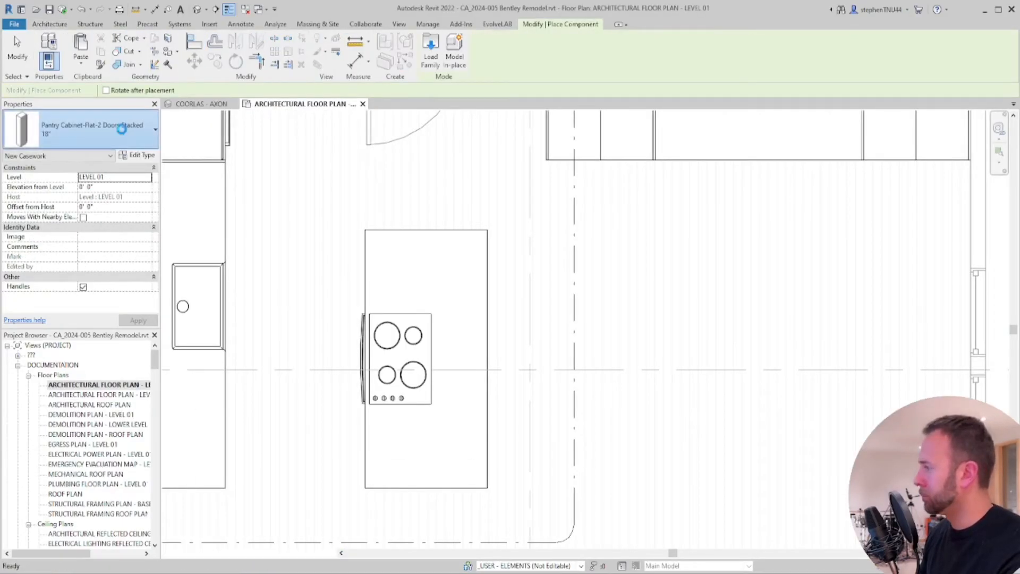
pyautogui.click(122, 128)
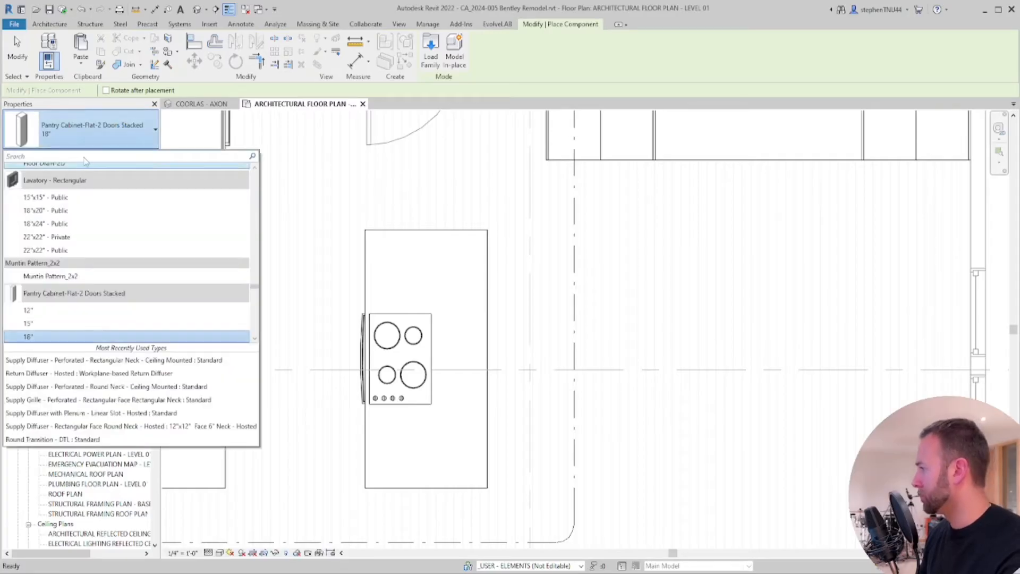
pyautogui.write('s')
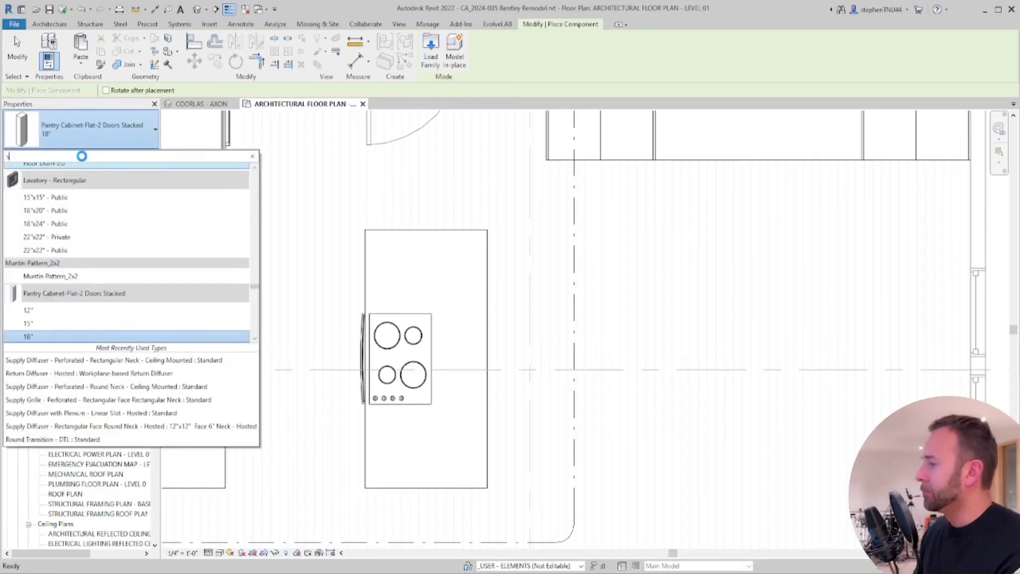
pyautogui.write('tool')
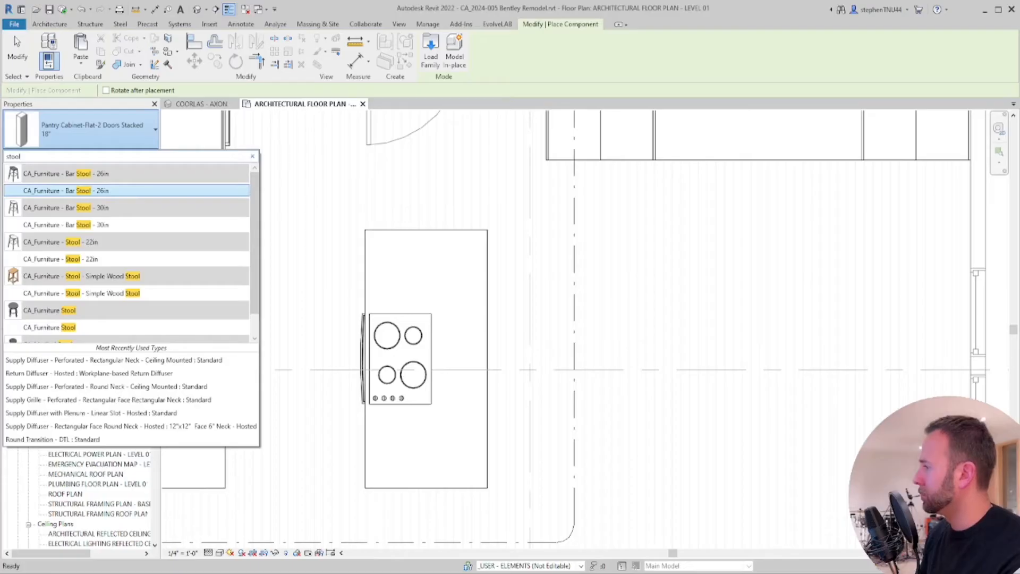
pyautogui.click(69, 190)
pyautogui.click(526, 257)
pyautogui.press('Escape')
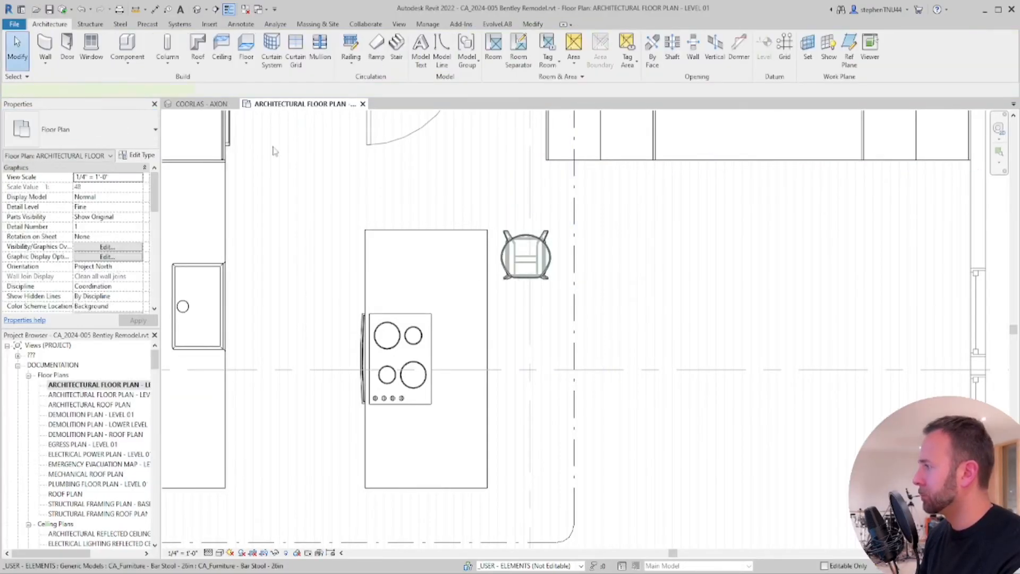
# Rotate the bar stool 90° and nudge it partly under the island's overhang, slightly below the upper corner
pyautogui.click(496, 338)
pyautogui.write('90')
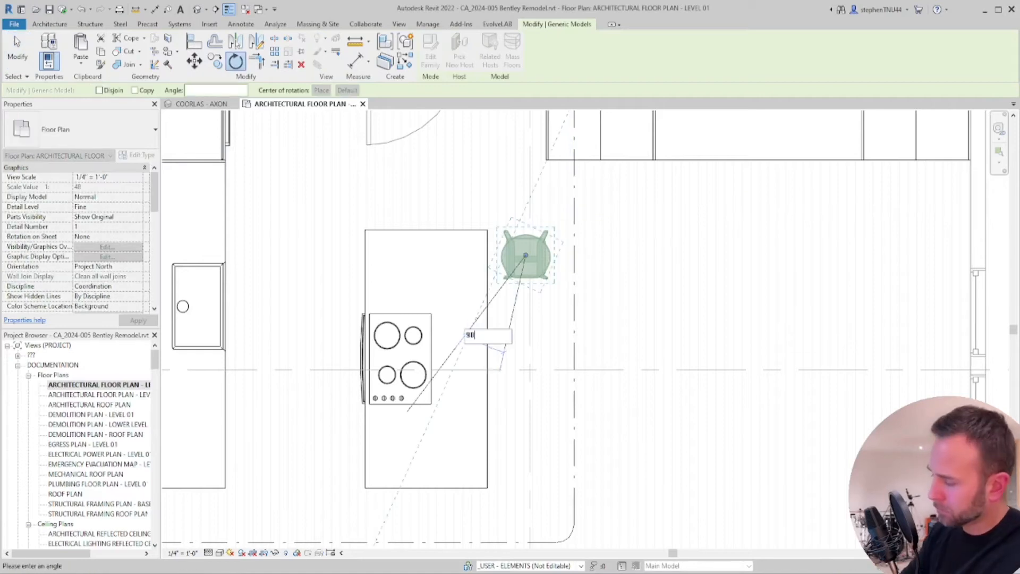
pyautogui.press('Return')
pyautogui.hotkey('shift', 'Left')
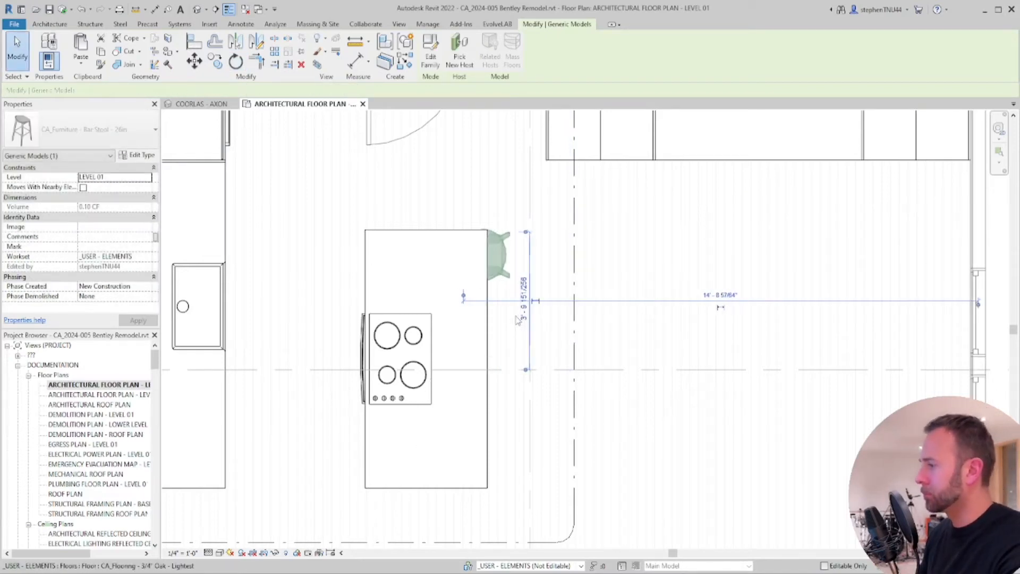
pyautogui.press('Down')
pyautogui.press('Down')
pyautogui.press('Down')
pyautogui.press('Up')
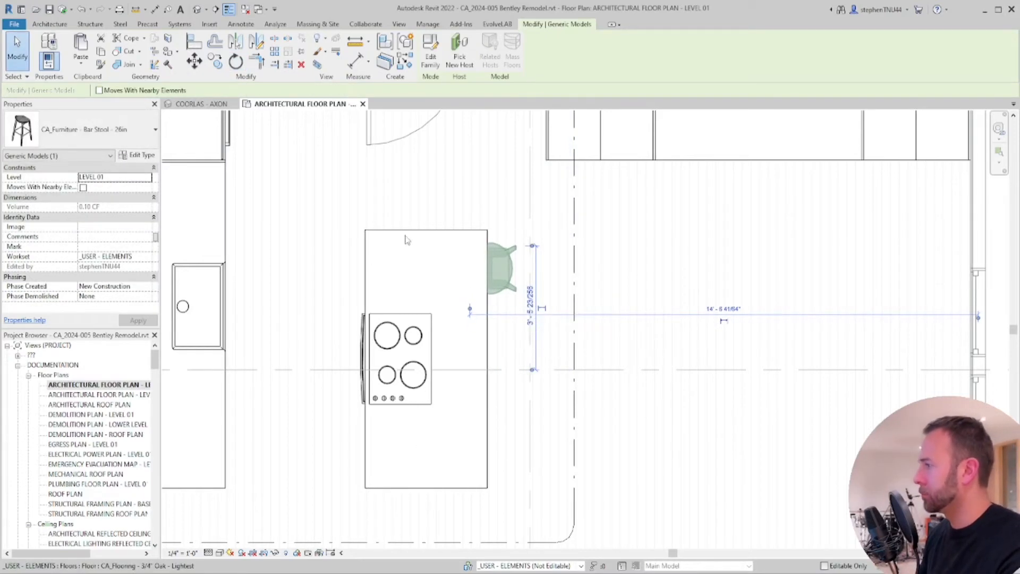
# In the architectural floor plan, copy the bar stool three times at even spacing down the island's overhang side
pyautogui.click(226, 106)
pyautogui.scroll(5, 706, 256)
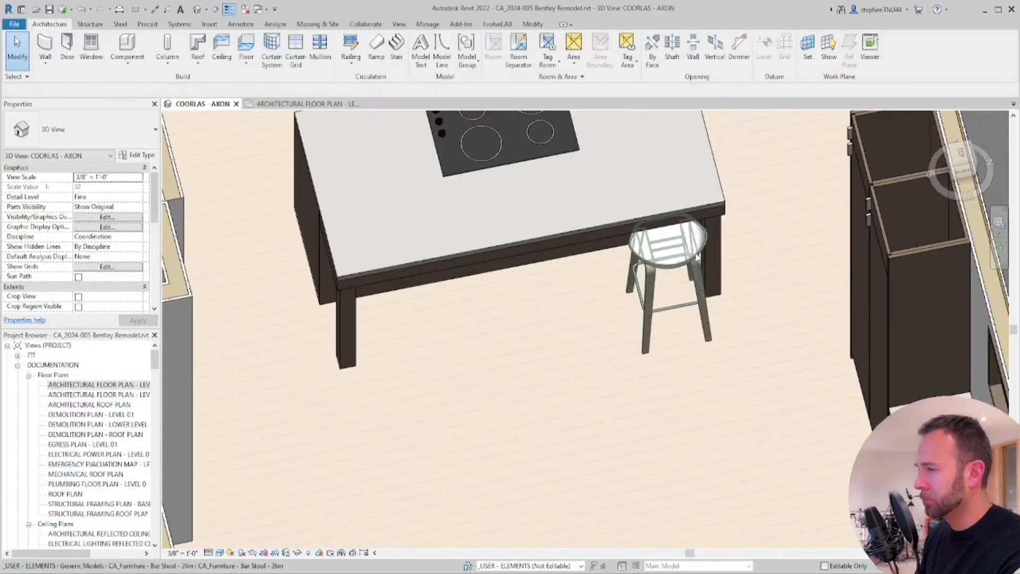
pyautogui.click(327, 105)
pyautogui.press('m')
pyautogui.press('v')
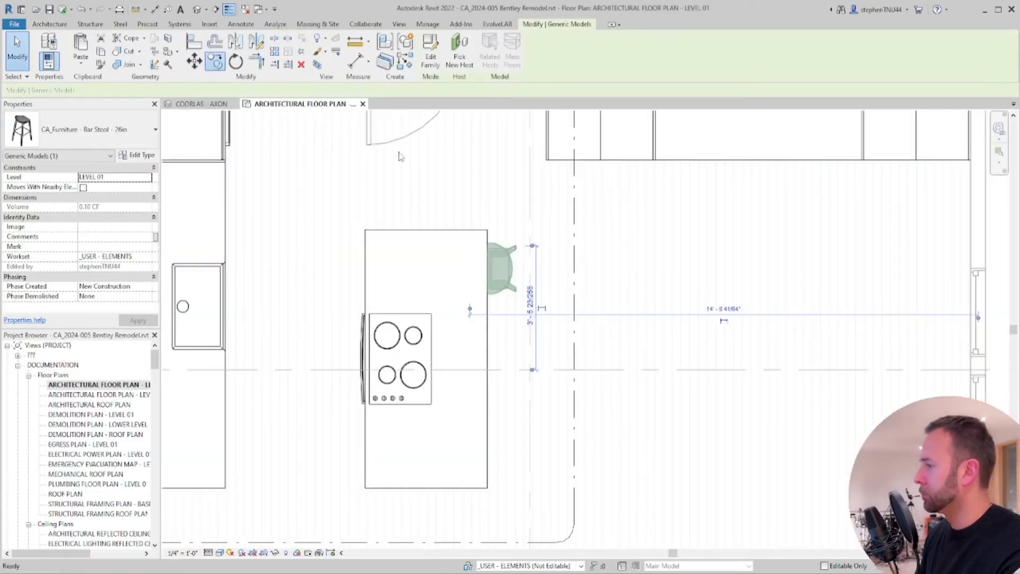
pyautogui.click(494, 269)
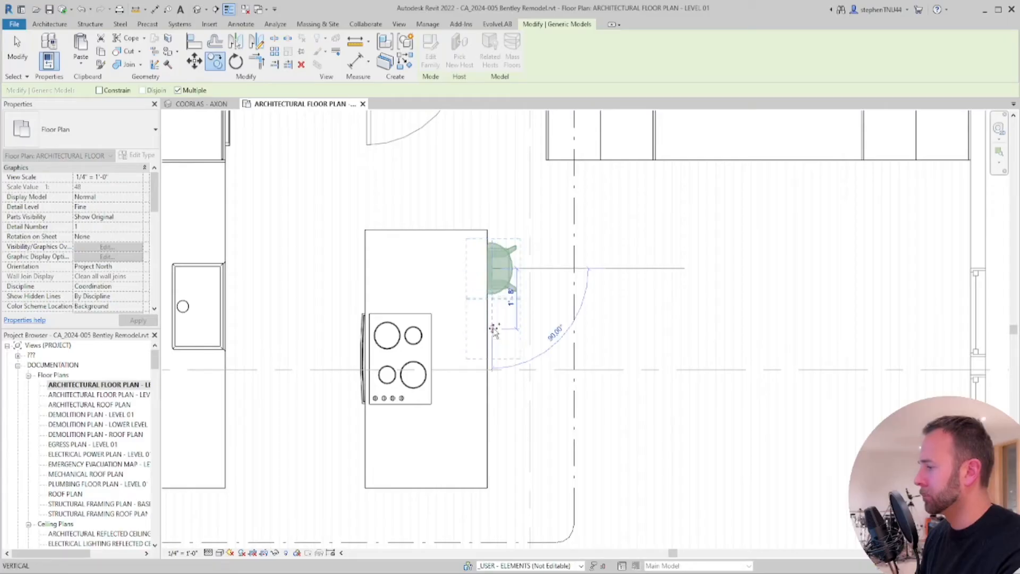
pyautogui.click(494, 330)
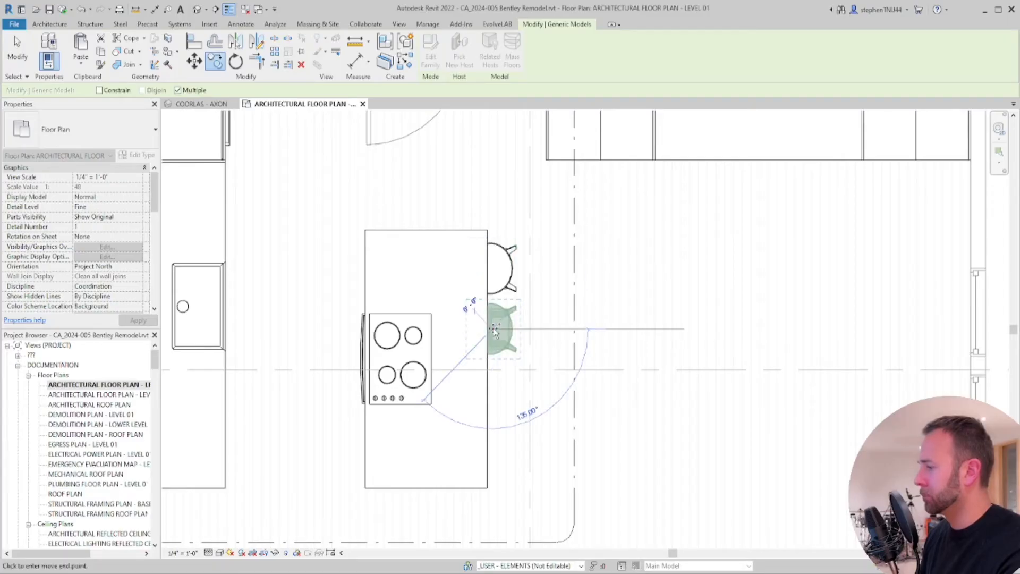
pyautogui.click(492, 392)
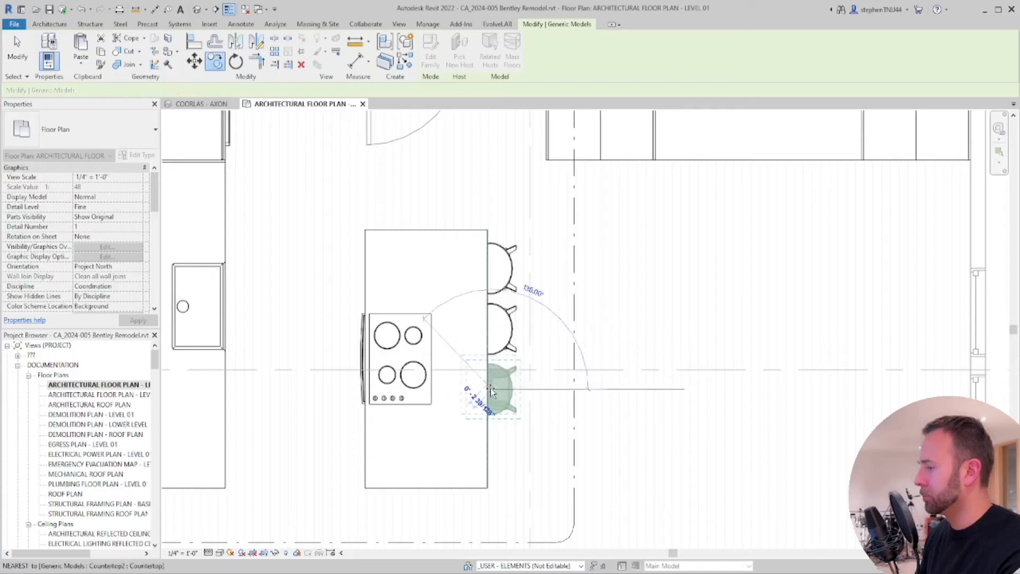
pyautogui.click(492, 450)
pyautogui.press('Escape')
pyautogui.press('Escape')
pyautogui.scroll(-3, 498, 260)
# In the pantry wall's interior elevation, center the single-door base cabinet on the window's centerline and align both drawer cabinets with its sides
pyautogui.click(204, 104)
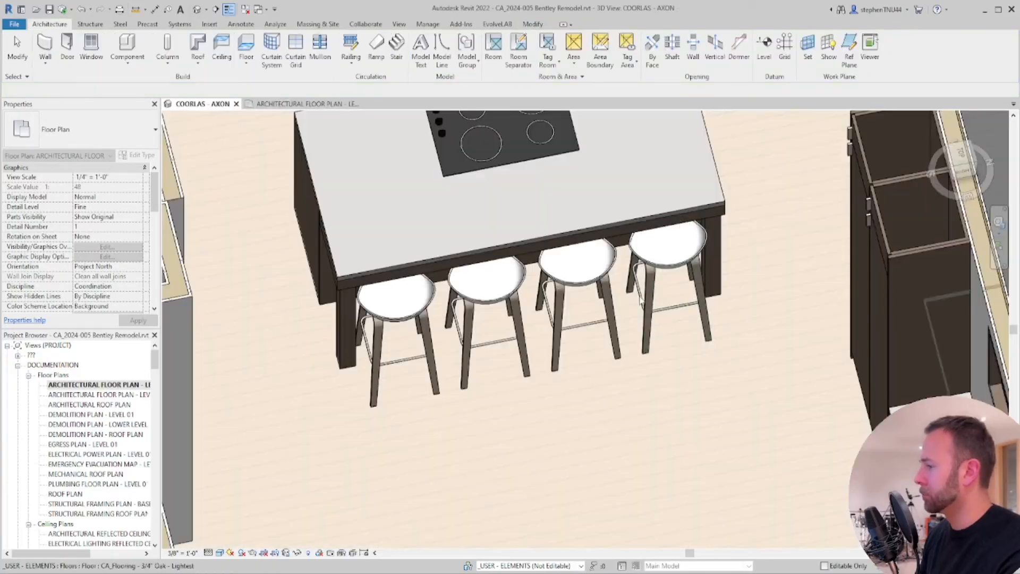
pyautogui.scroll(-10, 641, 300)
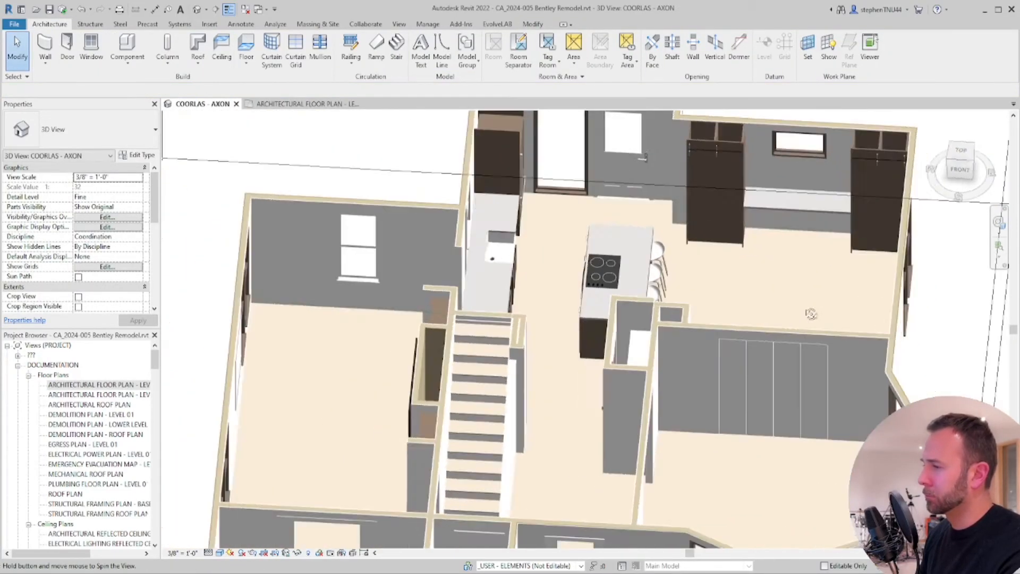
pyautogui.scroll(5, 744, 268)
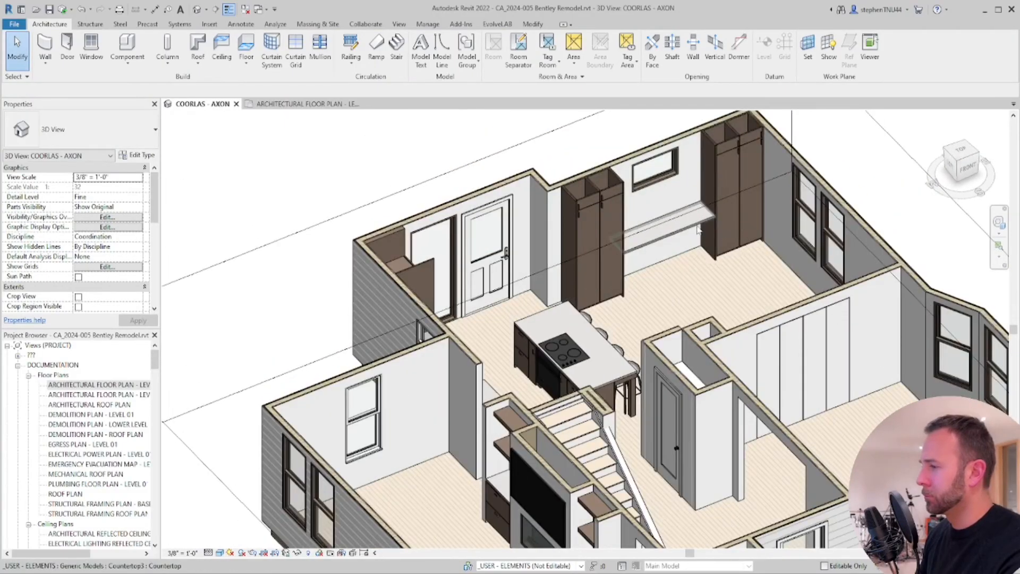
pyautogui.scroll(-4, 614, 196)
pyautogui.hotkey('ctrl', 'Tab')
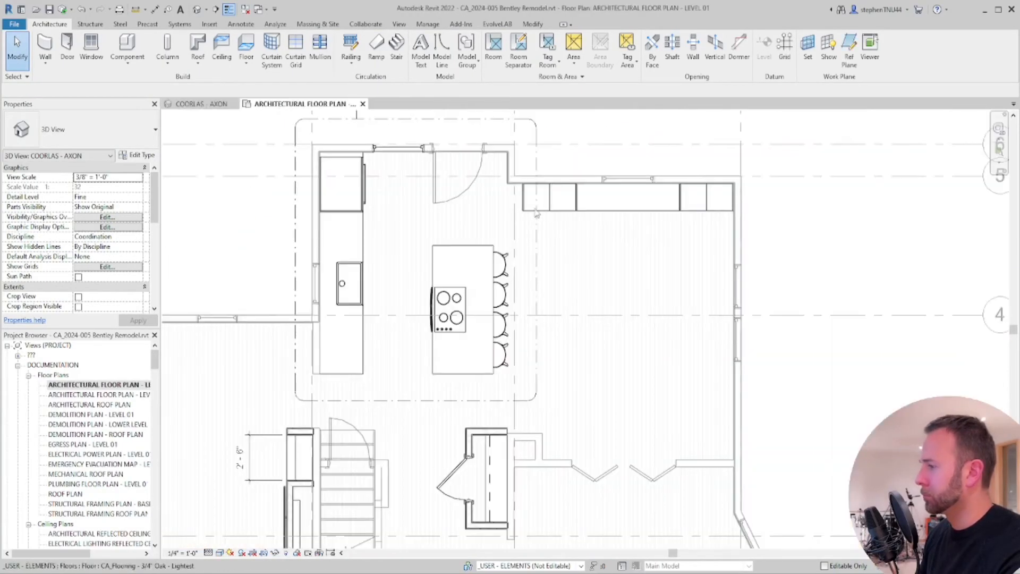
pyautogui.click(540, 212)
pyautogui.scroll(3, 540, 211)
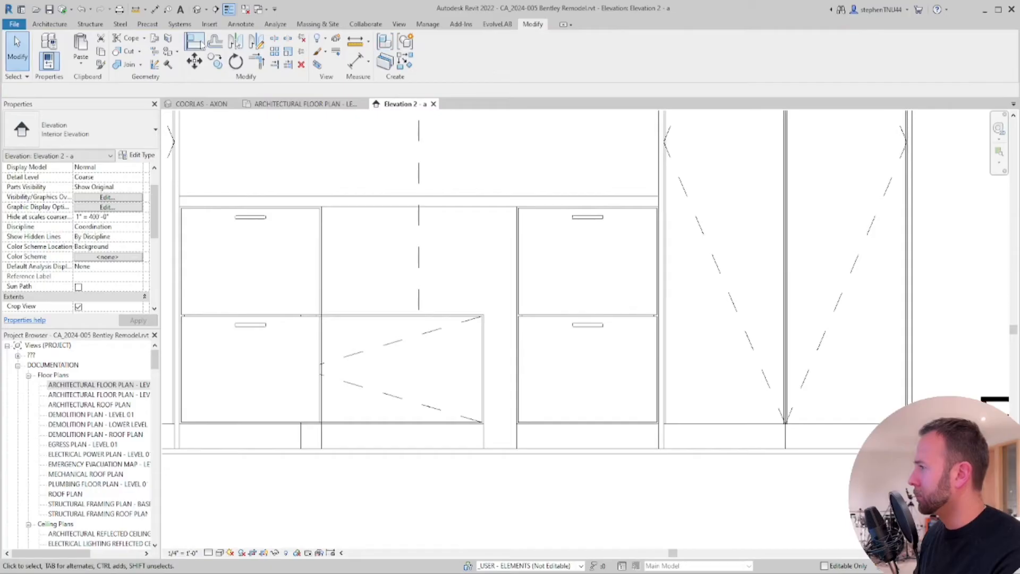
pyautogui.click(199, 44)
pyautogui.click(392, 331)
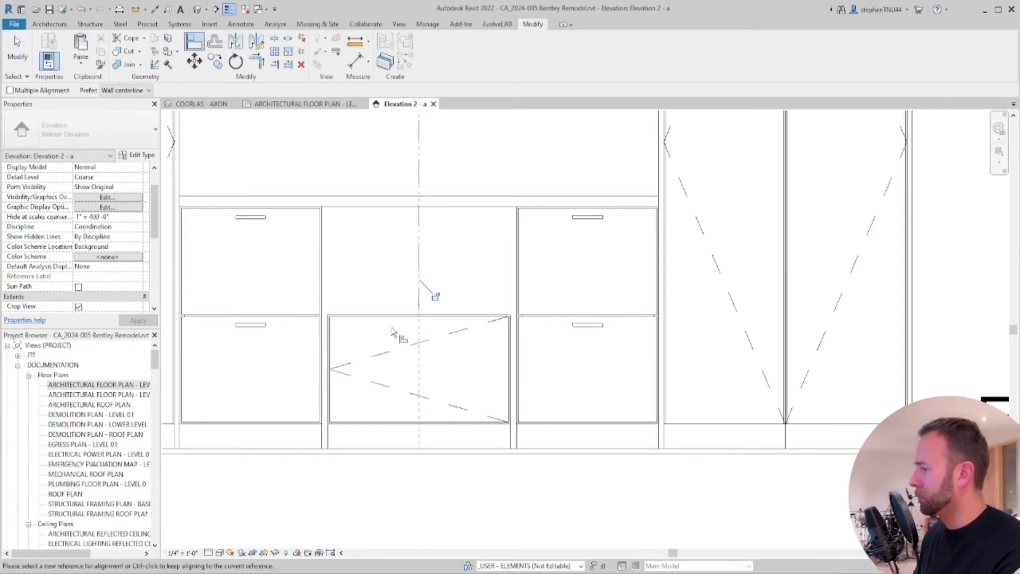
pyautogui.click(323, 336)
pyautogui.click(516, 335)
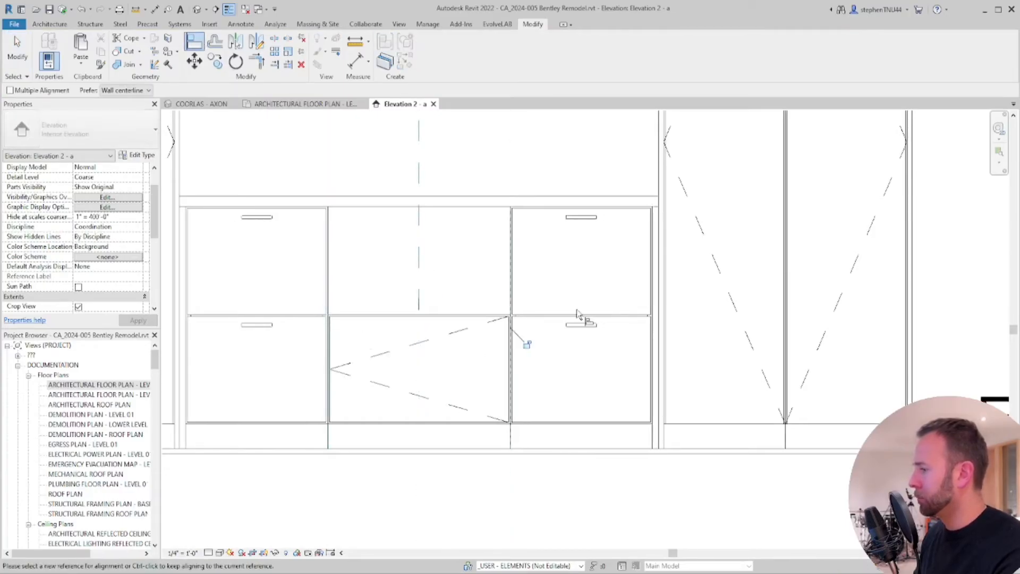
# Examine the base cabinet run in the elevation and in the 3D view, especially the open niche between the drawer cabinets
pyautogui.scroll(-5, 577, 311)
pyautogui.scroll(2, 495, 311)
pyautogui.scroll(-3, 477, 295)
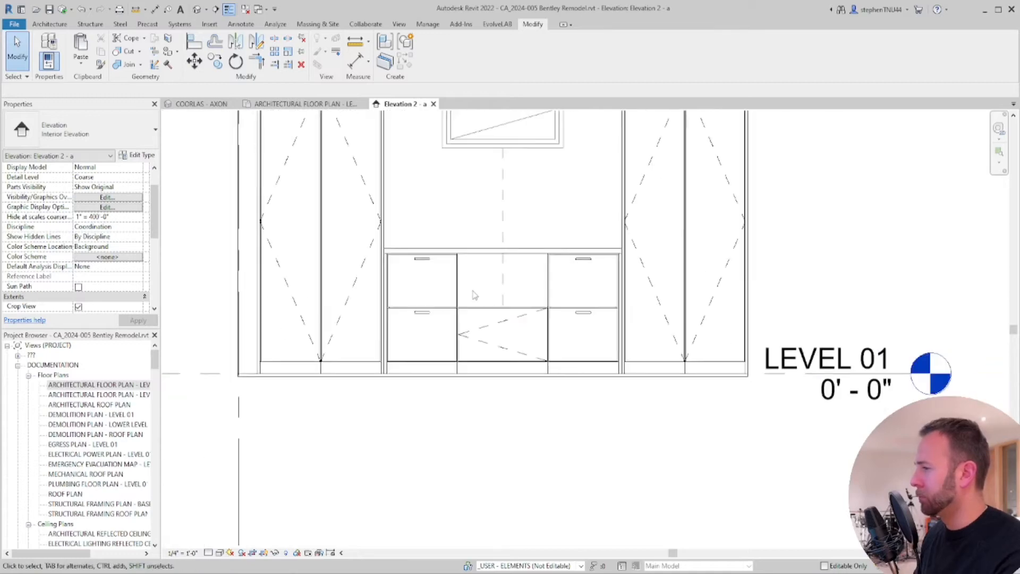
pyautogui.scroll(4, 475, 296)
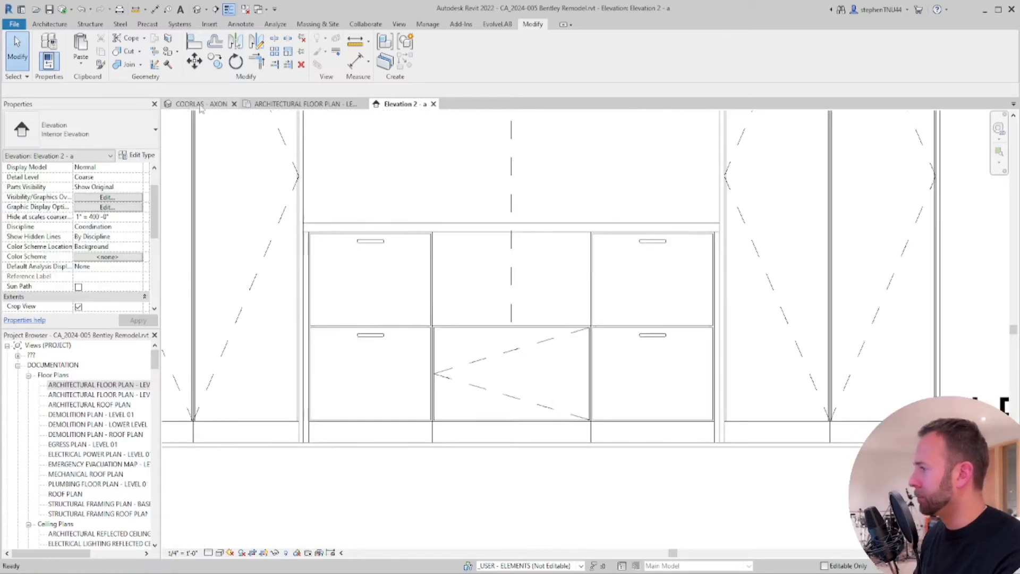
pyautogui.click(201, 105)
pyautogui.scroll(6, 552, 382)
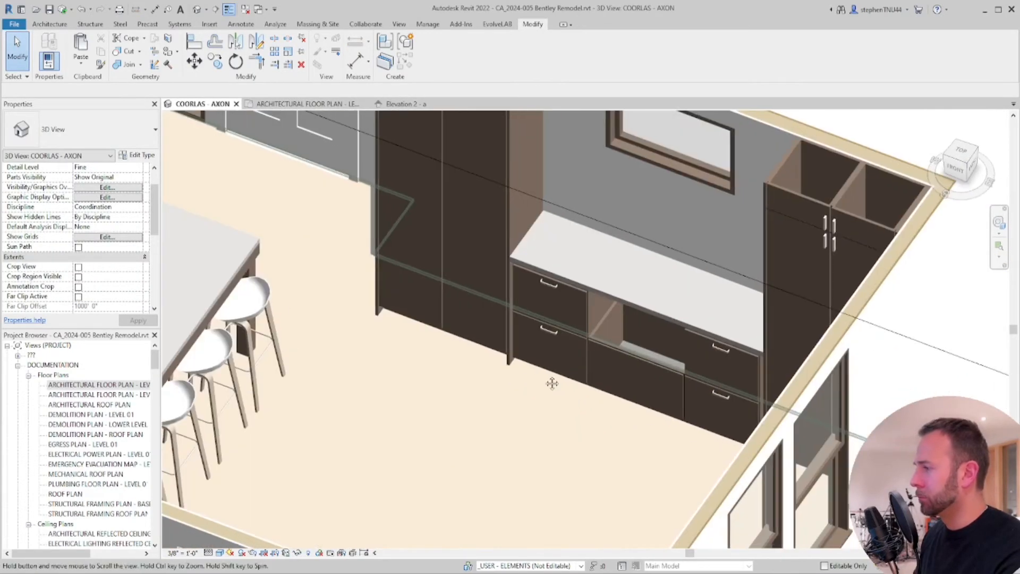
pyautogui.scroll(-1, 627, 353)
pyautogui.scroll(3, 627, 353)
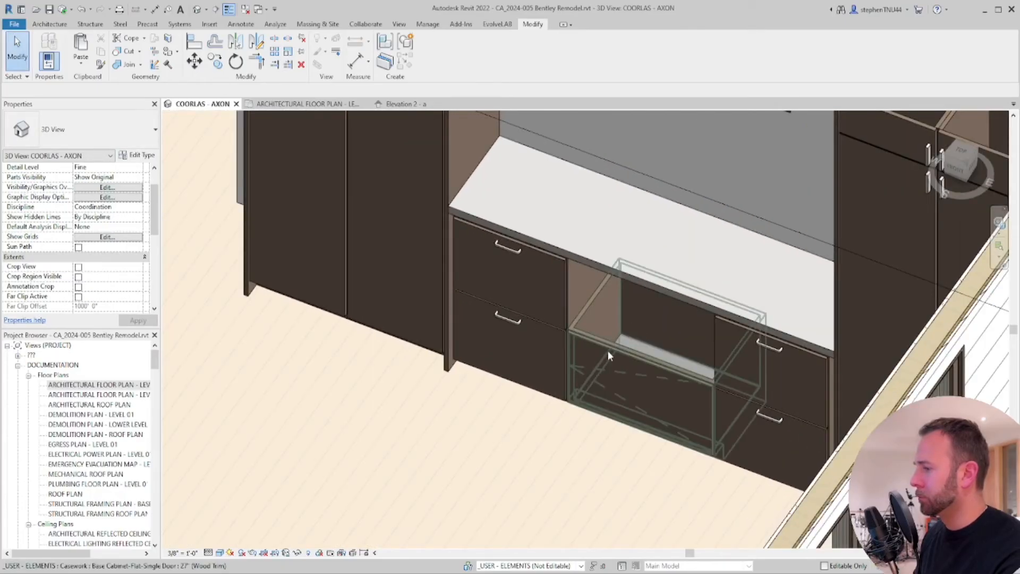
pyautogui.moveTo(607, 351); pyautogui.dragTo(582, 356, button='middle')
# Try a CA_Floating Shelf - Adjustable component in the open niche between the drawer cabinets, then delete it
pyautogui.click(51, 25)
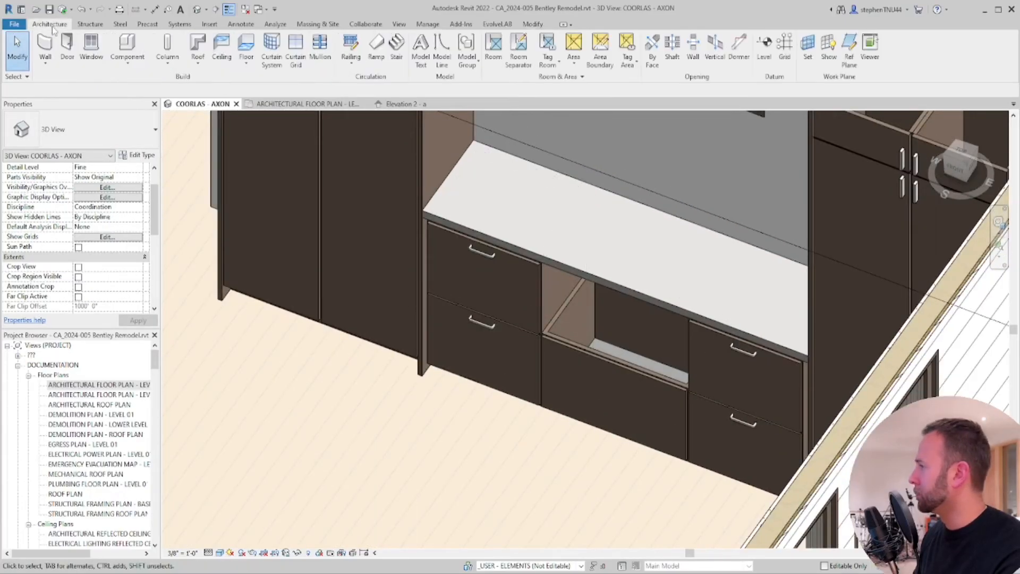
pyautogui.click(120, 66)
pyautogui.click(144, 85)
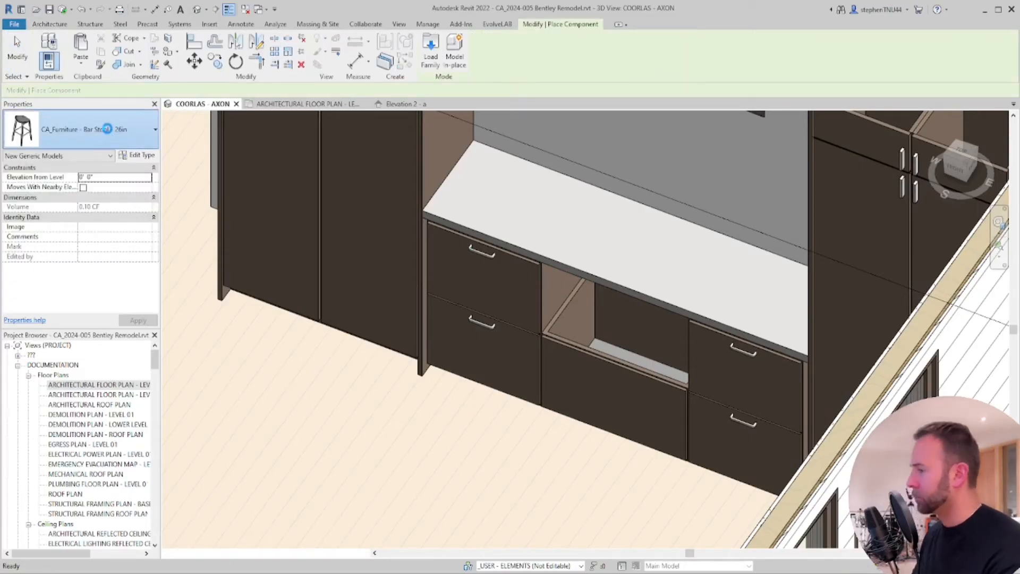
pyautogui.click(107, 130)
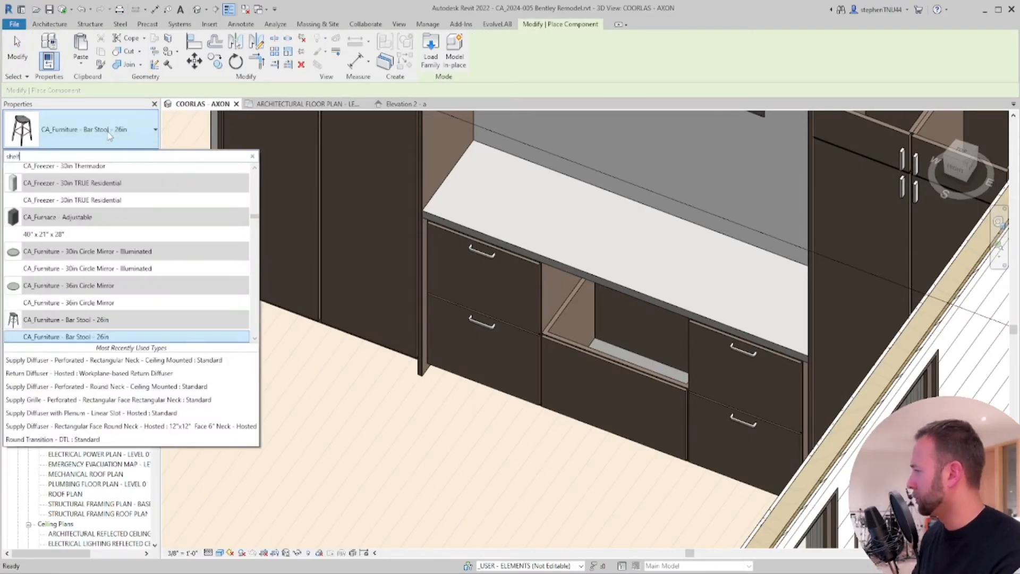
pyautogui.click(89, 225)
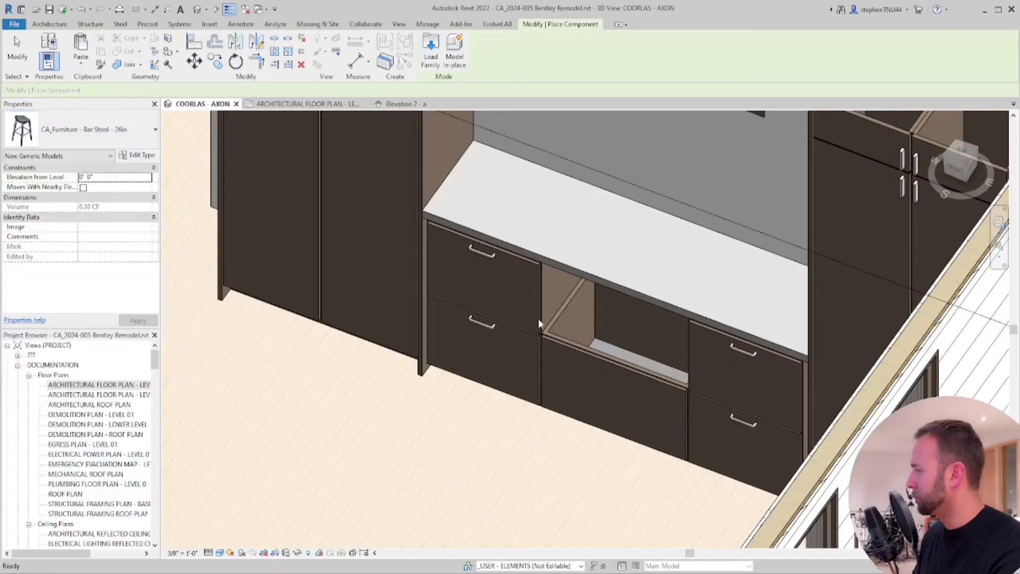
pyautogui.keyDown('shift'); pyautogui.moveTo(667, 260); pyautogui.dragTo(657, 253, button='middle'); pyautogui.keyUp('shift')
pyautogui.click(683, 304)
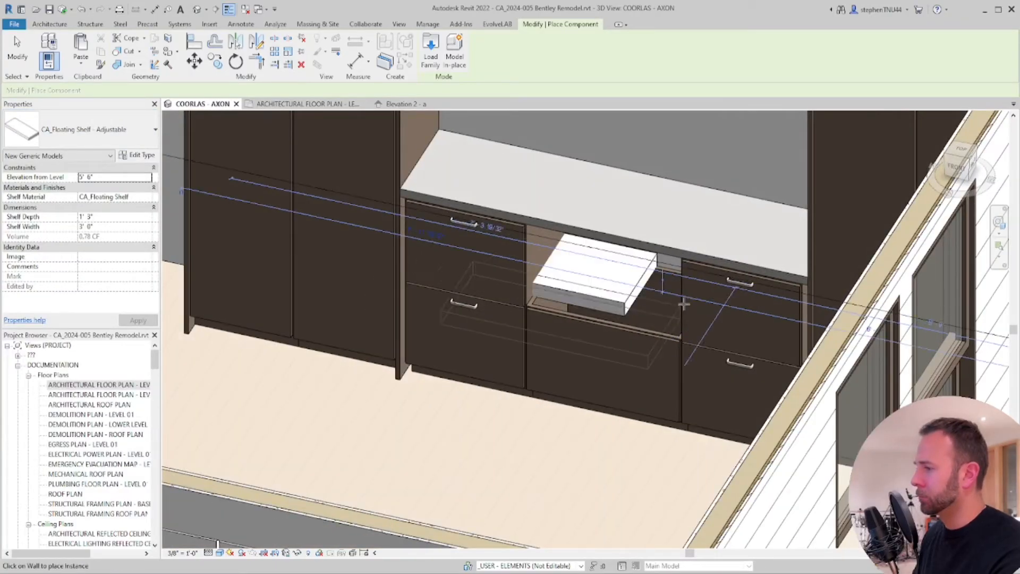
pyautogui.press('Escape')
pyautogui.click(639, 291)
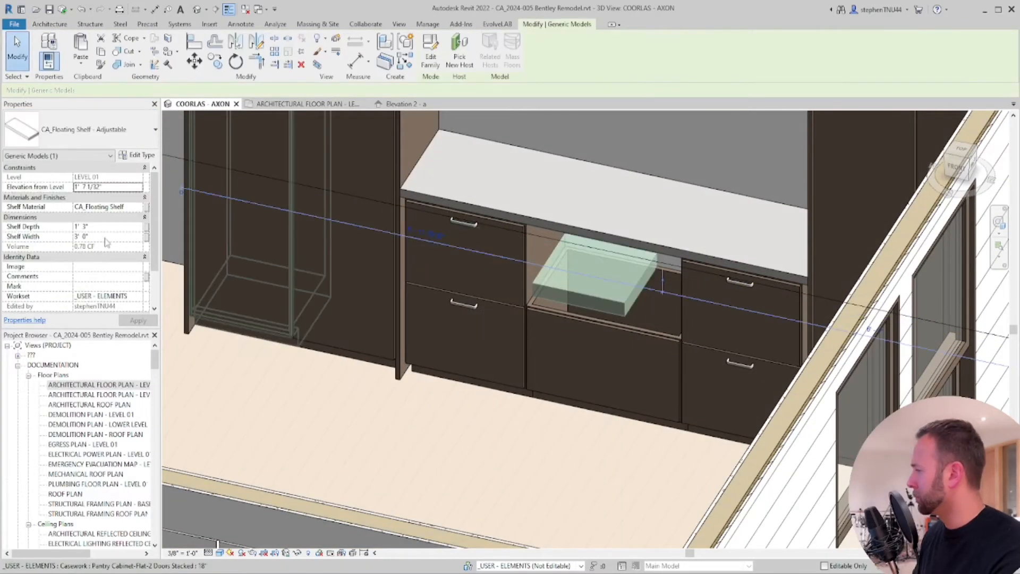
pyautogui.scroll(1, 637, 305)
pyautogui.press('Delete')
# Edit the pantry-wall countertop in place and copy its extrusion down onto the top of the single-door base cabinet
pyautogui.moveTo(570, 319); pyautogui.dragTo(504, 328, button='middle')
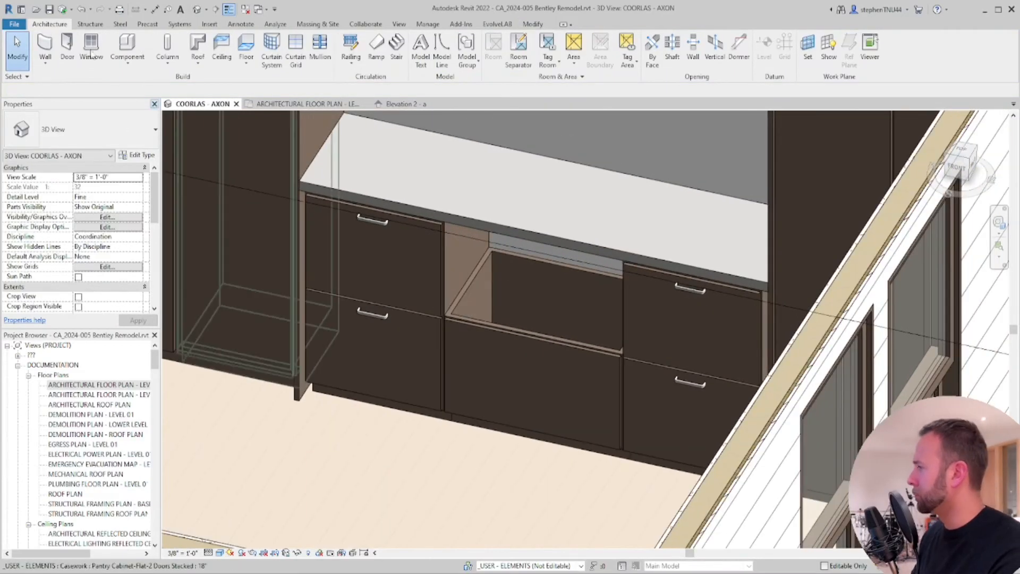
pyautogui.click(469, 219)
pyautogui.click(78, 64)
pyautogui.click(114, 170)
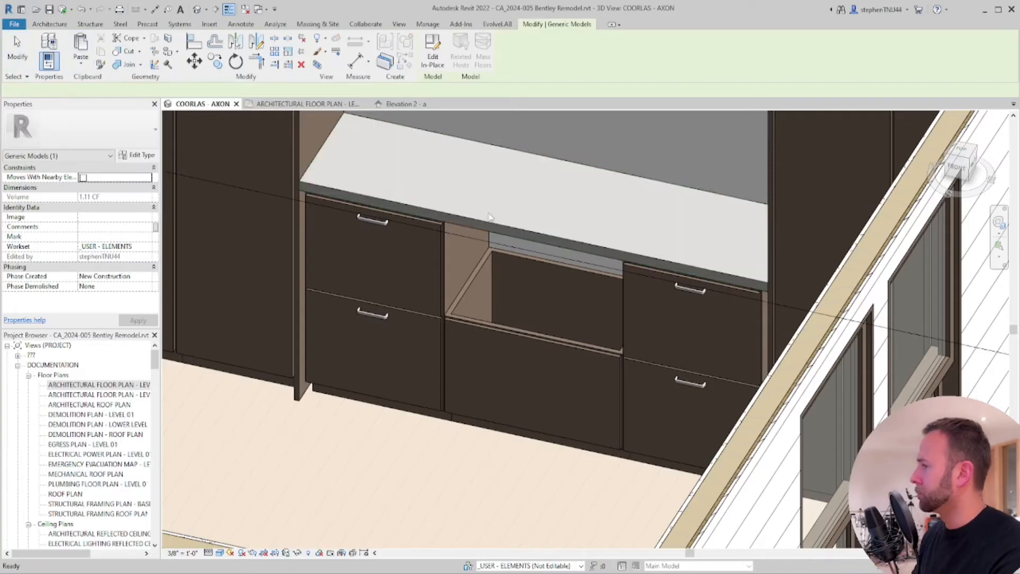
pyautogui.click(432, 56)
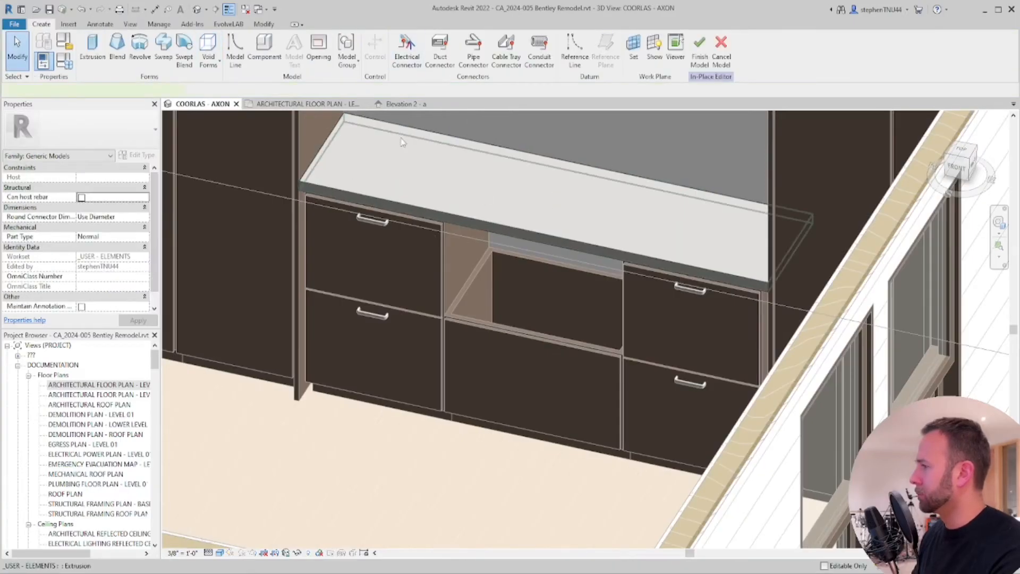
pyautogui.click(401, 140)
pyautogui.click(435, 53)
pyautogui.click(386, 248)
pyautogui.click(422, 298)
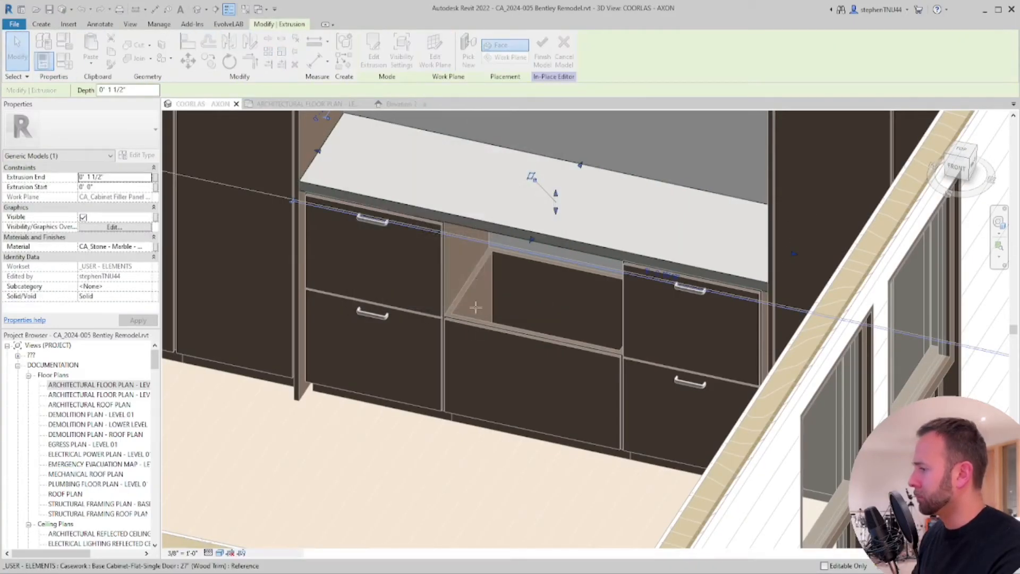
pyautogui.click(474, 304)
pyautogui.press('Escape')
pyautogui.click(463, 309)
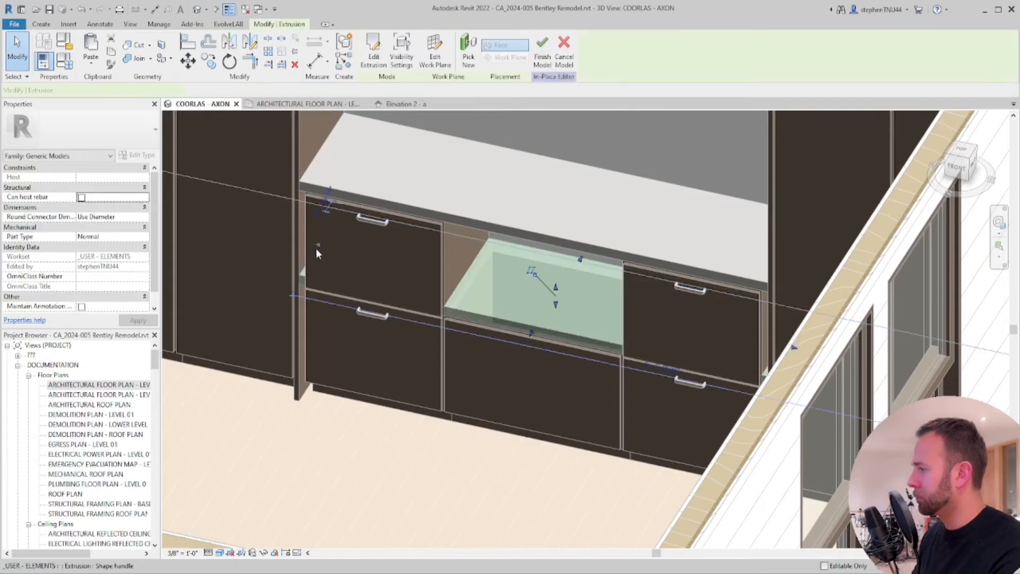
# Shorten both ends of the copied slab so it fits roughly within the niche between the drawer cabinets
pyautogui.moveTo(318, 245); pyautogui.dragTo(494, 295)
pyautogui.keyDown('shift'); pyautogui.moveTo(584, 294); pyautogui.dragTo(755, 287, button='middle'); pyautogui.keyUp('shift')
pyautogui.moveTo(801, 318); pyautogui.dragTo(644, 315)
pyautogui.keyDown('shift'); pyautogui.moveTo(555, 345); pyautogui.dragTo(482, 341, button='middle'); pyautogui.keyUp('shift')
# Assign the CA_Window Trim(Dark) material to the niche slab and set its extrusion end to 3/4"
pyautogui.scroll(2, 482, 342)
pyautogui.click(482, 341)
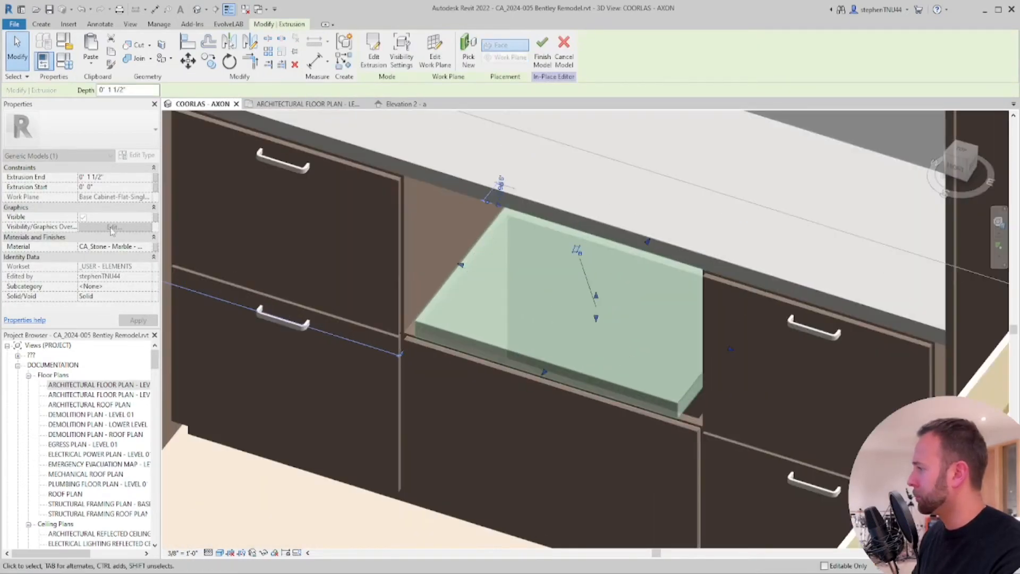
pyautogui.click(147, 247)
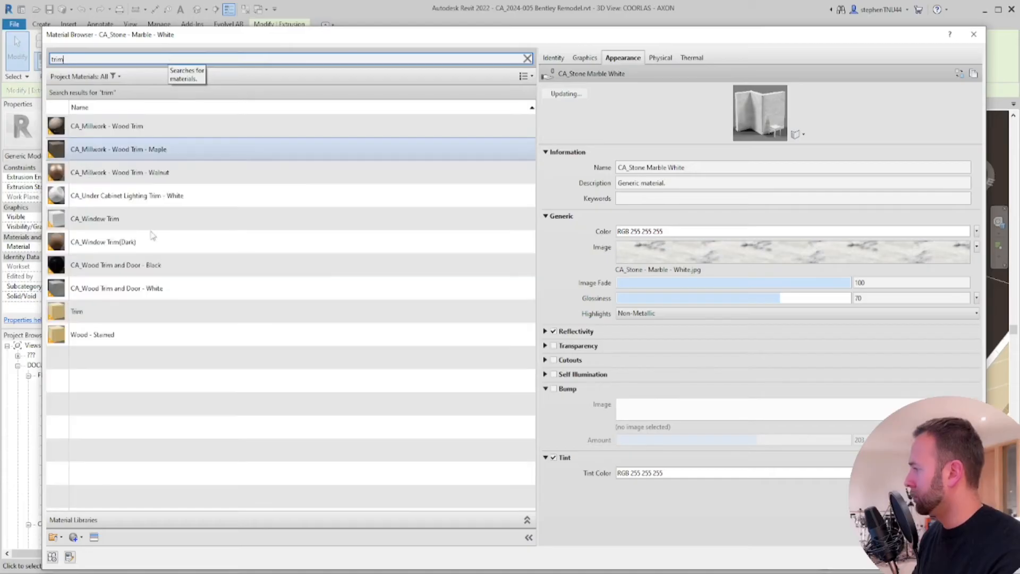
pyautogui.click(133, 243)
pyautogui.click(877, 556)
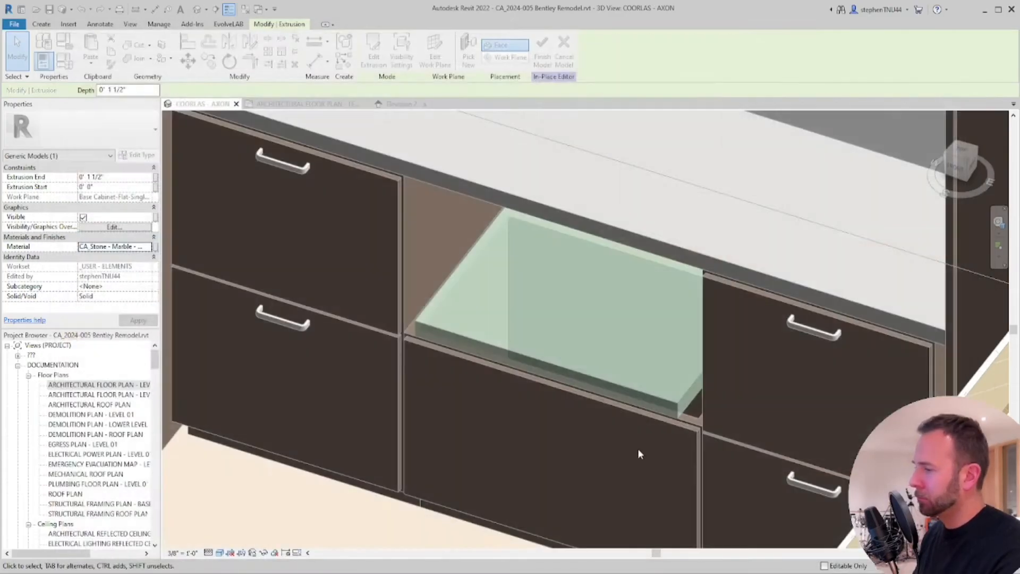
pyautogui.click(126, 178)
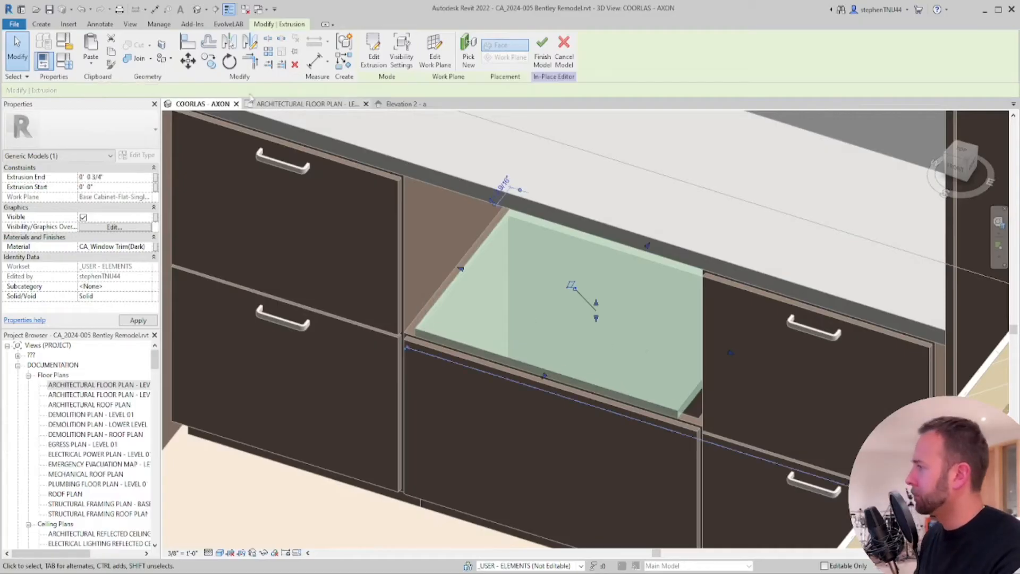
# Align both ends of the niche slab with the inner side faces of the adjacent drawer cabinets
pyautogui.click(187, 41)
pyautogui.click(407, 254)
pyautogui.click(441, 299)
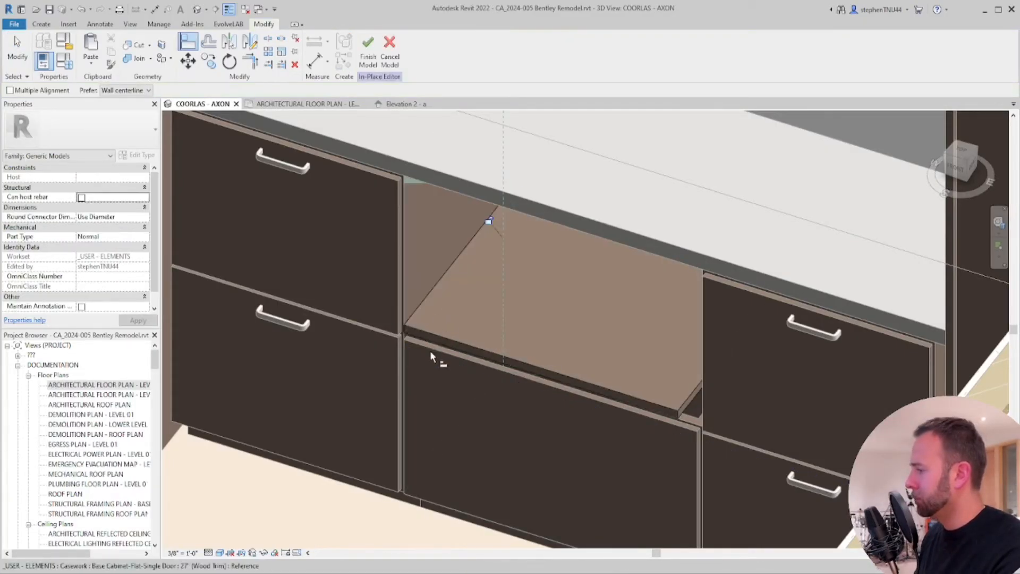
pyautogui.keyDown('shift'); pyautogui.moveTo(449, 368); pyautogui.dragTo(585, 373, button='middle'); pyautogui.keyUp('shift')
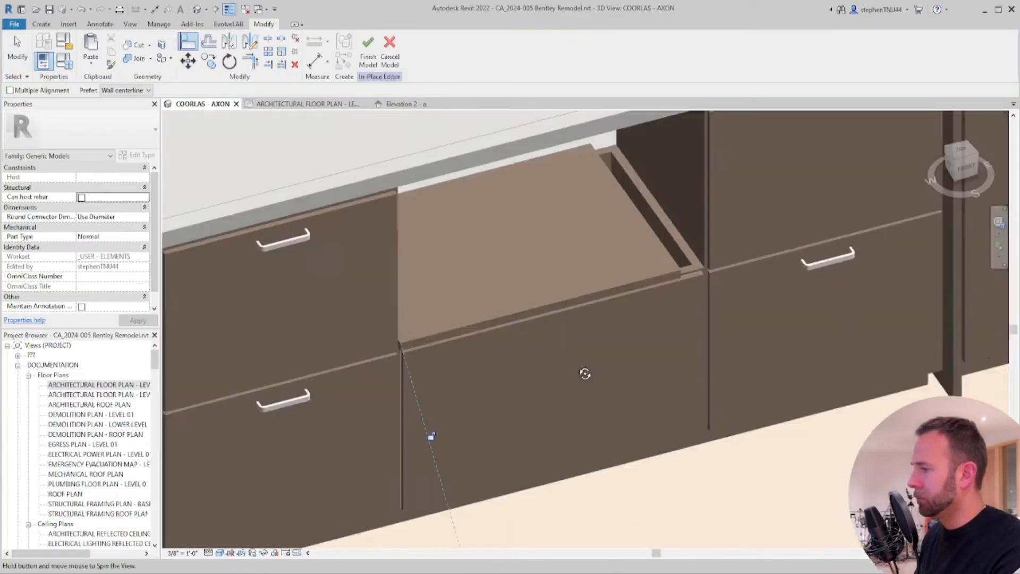
pyautogui.click(700, 209)
pyautogui.click(664, 258)
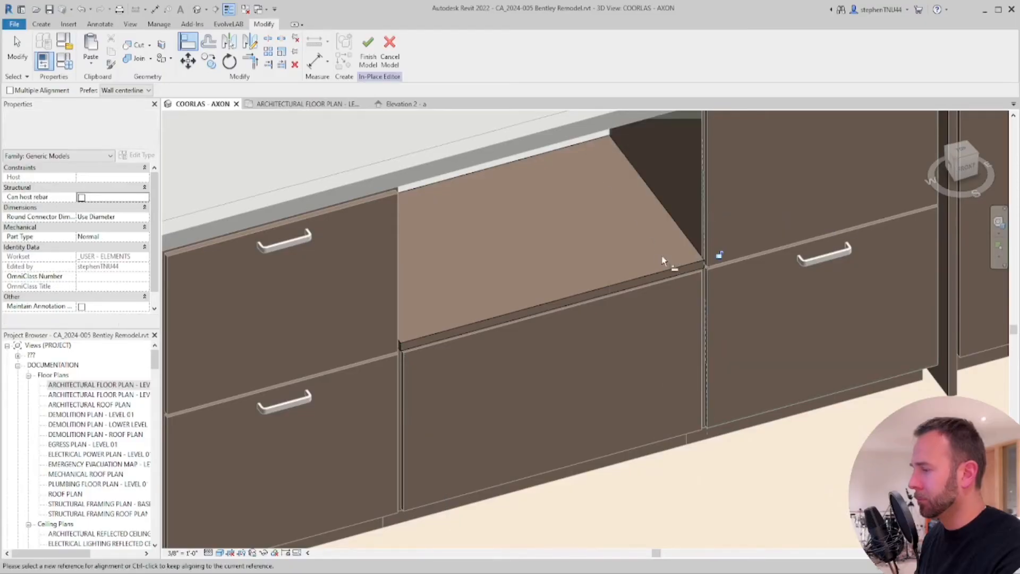
pyautogui.scroll(-2, 663, 260)
pyautogui.keyDown('shift'); pyautogui.moveTo(638, 318); pyautogui.dragTo(441, 337, button='middle'); pyautogui.keyUp('shift')
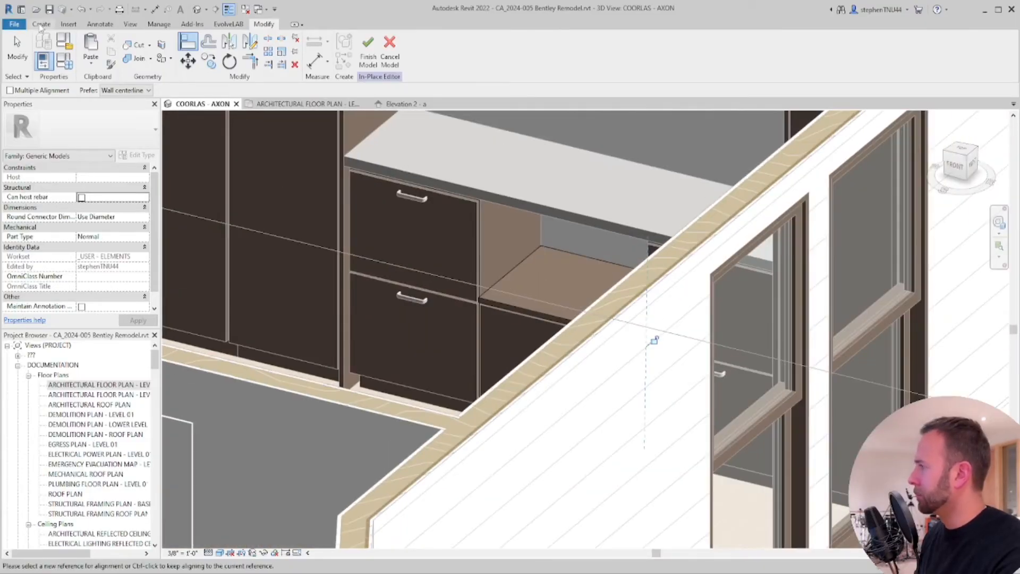
# Finish the in-place countertop edit that holds the niche slab between the drawer cabinets
pyautogui.click(367, 47)
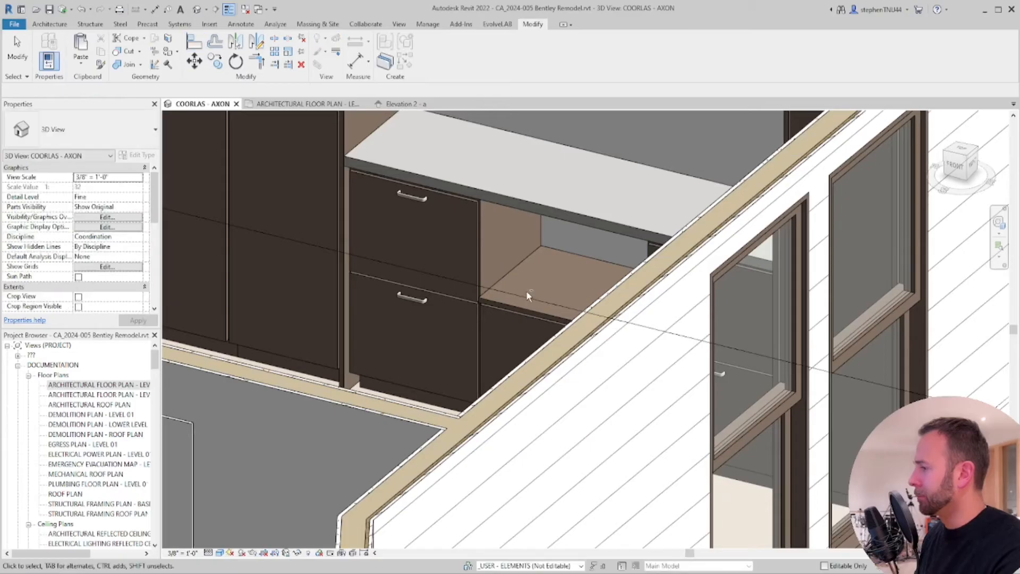
pyautogui.moveTo(526, 290)
pyautogui.keyDown('shift'); pyautogui.mouseDown(button='middle')
pyautogui.moveTo(566, 307)
pyautogui.moveTo(535, 282)
pyautogui.mouseUp(button='middle'); pyautogui.keyUp('shift')
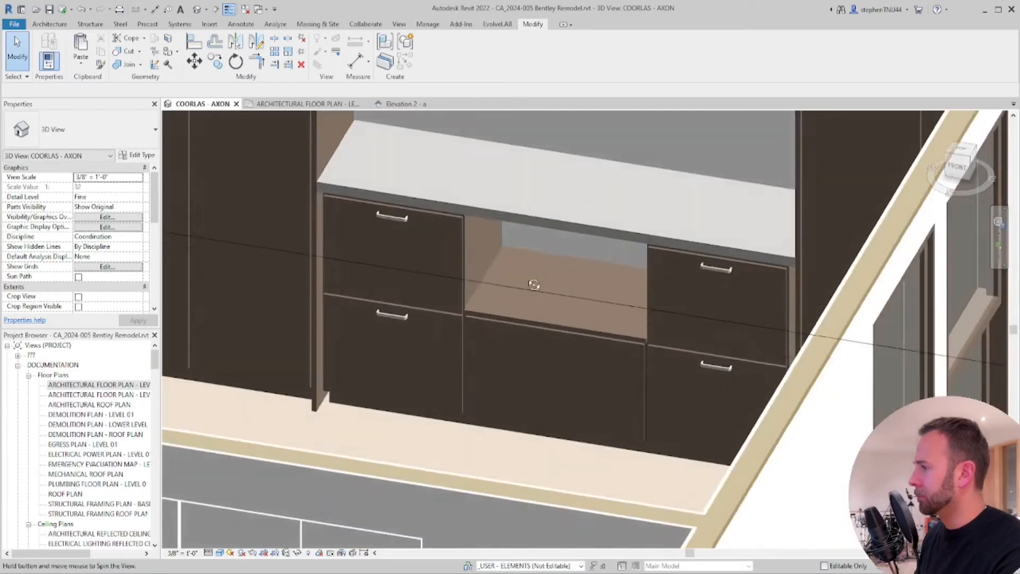
pyautogui.scroll(1, 477, 237)
pyautogui.keyDown('shift'); pyautogui.moveTo(635, 232); pyautogui.dragTo(617, 232, button='middle'); pyautogui.keyUp('shift')
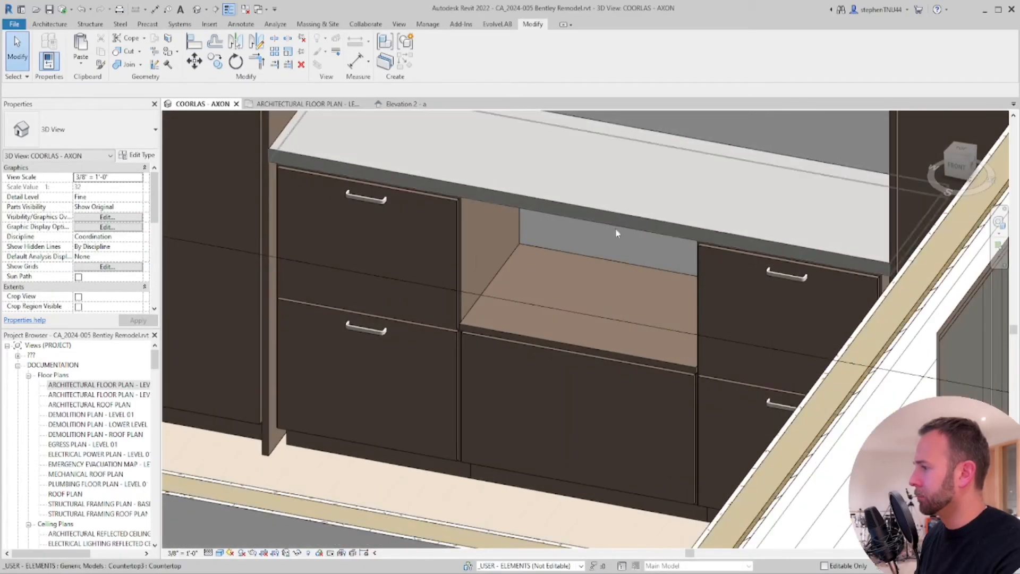
# Pull in the long side of the 3D view's section box to isolate the pantry-wall cabinet run
pyautogui.click(45, 25)
pyautogui.scroll(-6, 524, 269)
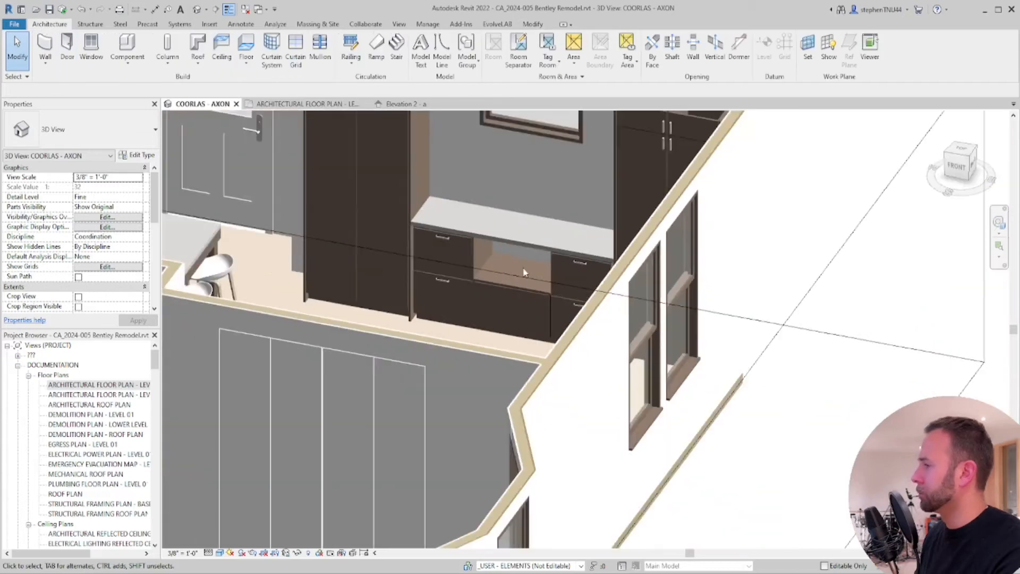
pyautogui.click(699, 252)
pyautogui.scroll(-2, 700, 251)
pyautogui.keyDown('shift'); pyautogui.moveTo(699, 251); pyautogui.dragTo(537, 420, button='middle'); pyautogui.keyUp('shift')
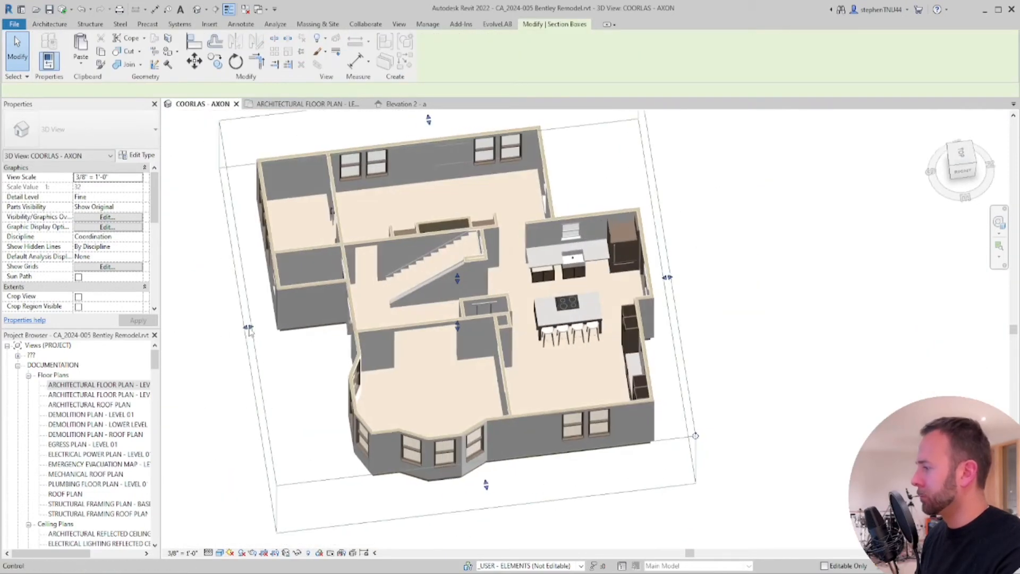
pyautogui.moveTo(250, 326); pyautogui.dragTo(606, 334)
pyautogui.keyDown('shift'); pyautogui.moveTo(540, 385); pyautogui.dragTo(651, 379, button='middle'); pyautogui.keyUp('shift')
pyautogui.scroll(5, 762, 319)
pyautogui.keyDown('shift'); pyautogui.moveTo(651, 380); pyautogui.dragTo(683, 274, button='middle'); pyautogui.keyUp('shift')
pyautogui.keyDown('shift'); pyautogui.moveTo(660, 308); pyautogui.dragTo(648, 329, button='middle'); pyautogui.keyUp('shift')
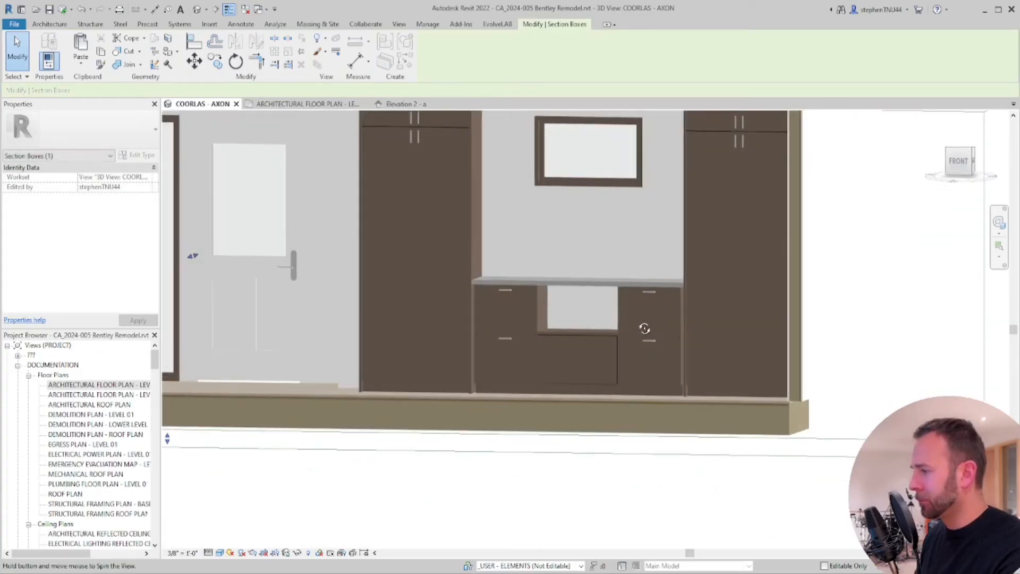
pyautogui.scroll(2, 579, 349)
pyautogui.scroll(3, 499, 299)
# Start a new component for the open niche between the drawer cabinets
pyautogui.click(49, 24)
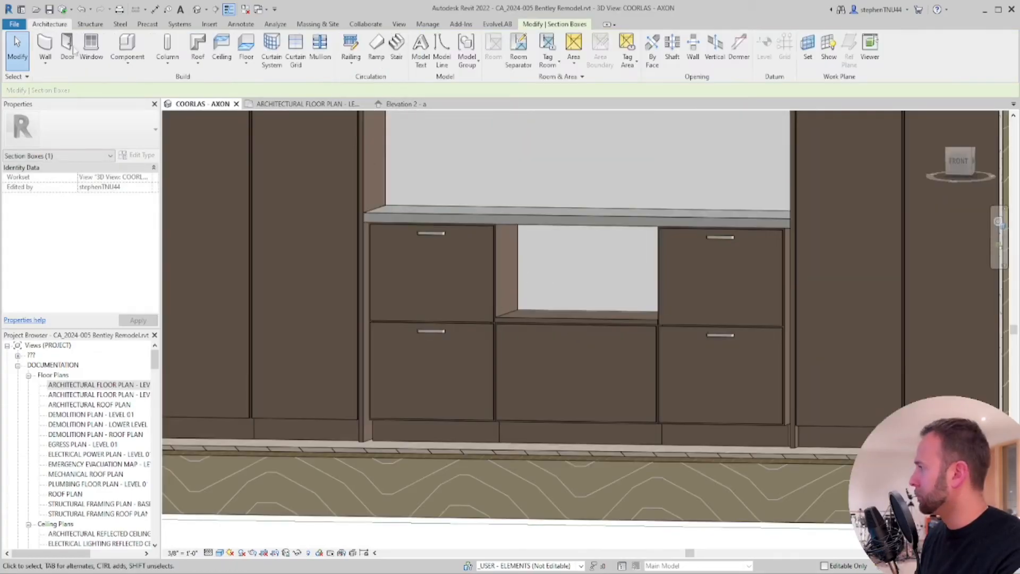
pyautogui.click(121, 56)
pyautogui.click(139, 75)
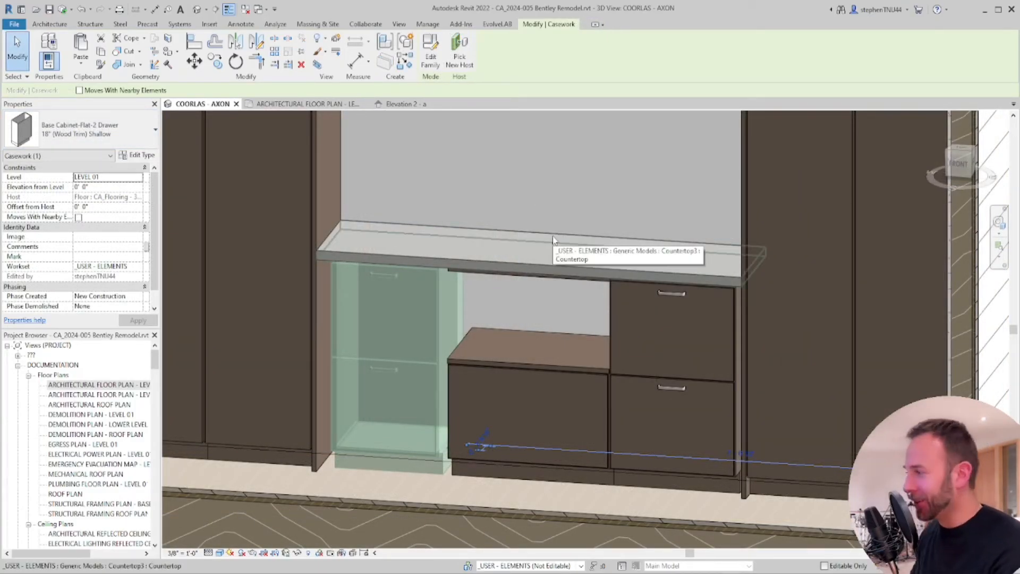
# Examine the drawer cabinets, the niche and their spacing under the pantry-wall countertop from several angles
pyautogui.keyDown('shift'); pyautogui.moveTo(528, 212); pyautogui.dragTo(508, 369, button='middle'); pyautogui.keyUp('shift')
pyautogui.press('Escape')
pyautogui.moveTo(513, 373)
pyautogui.keyDown('shift'); pyautogui.mouseDown(button='middle')
pyautogui.moveTo(615, 377)
pyautogui.moveTo(533, 377)
pyautogui.moveTo(521, 362)
pyautogui.mouseUp(button='middle'); pyautogui.keyUp('shift')
pyautogui.scroll(-3, 536, 378)
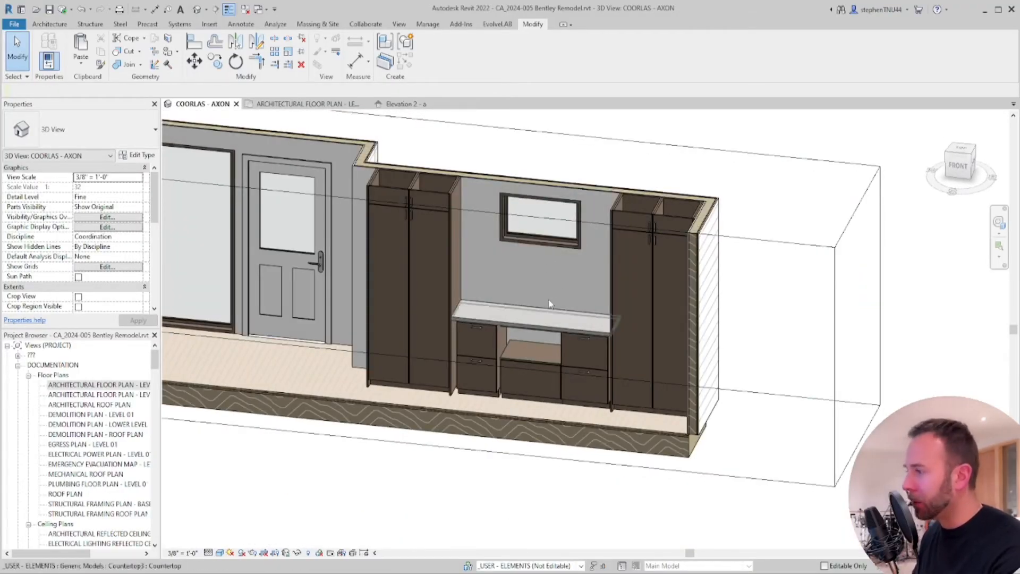
pyautogui.scroll(2, 550, 361)
pyautogui.moveTo(550, 361)
pyautogui.keyDown('shift'); pyautogui.mouseDown(button='middle')
pyautogui.moveTo(533, 349)
pyautogui.moveTo(544, 348)
pyautogui.mouseUp(button='middle'); pyautogui.keyUp('shift')
pyautogui.scroll(4, 566, 359)
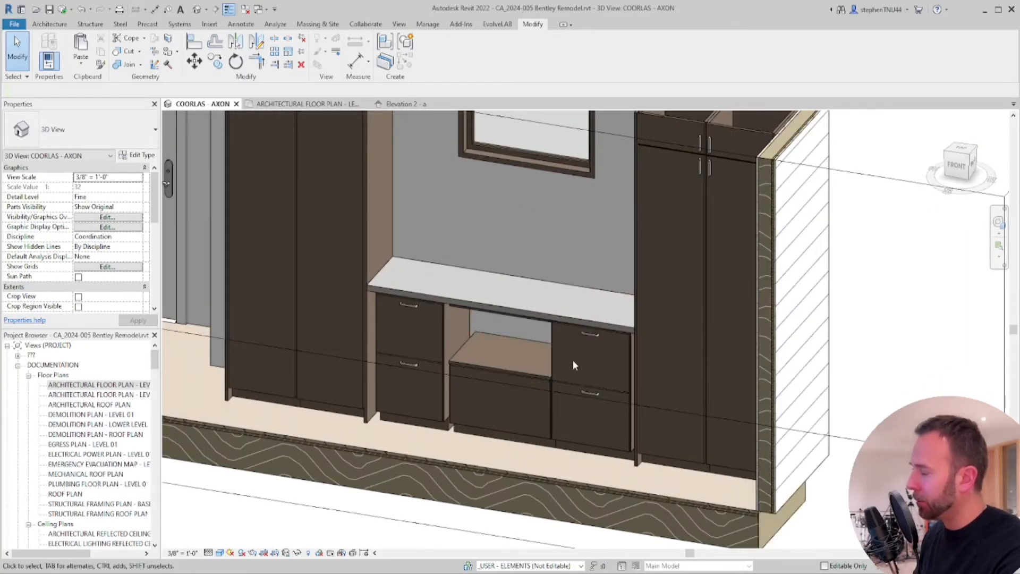
pyautogui.scroll(-3, 537, 372)
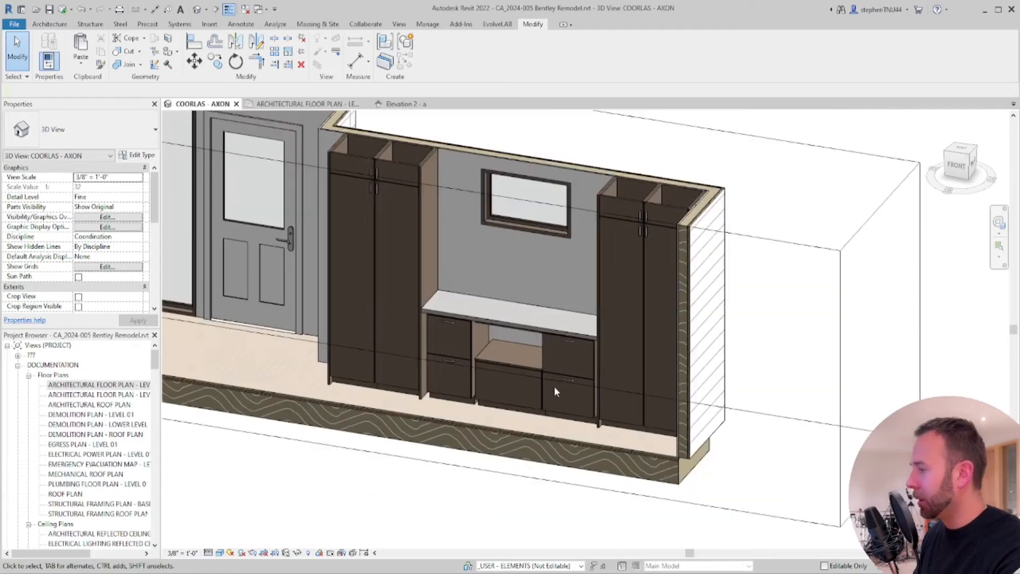
pyautogui.scroll(2, 547, 383)
pyautogui.keyDown('shift'); pyautogui.moveTo(547, 383); pyautogui.dragTo(512, 367, button='middle'); pyautogui.keyUp('shift')
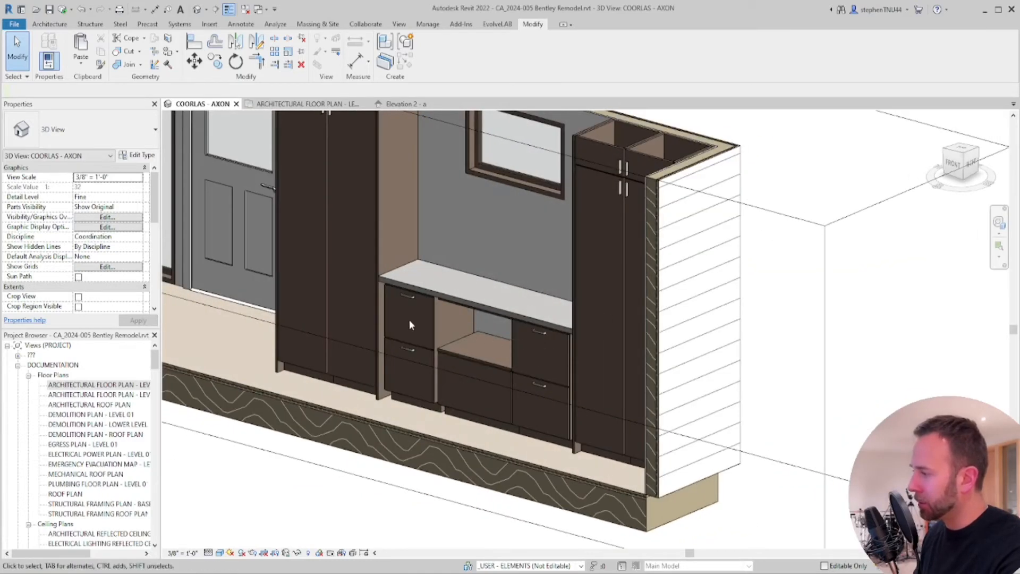
pyautogui.keyDown('shift'); pyautogui.moveTo(494, 402); pyautogui.dragTo(547, 420, button='middle'); pyautogui.keyUp('shift')
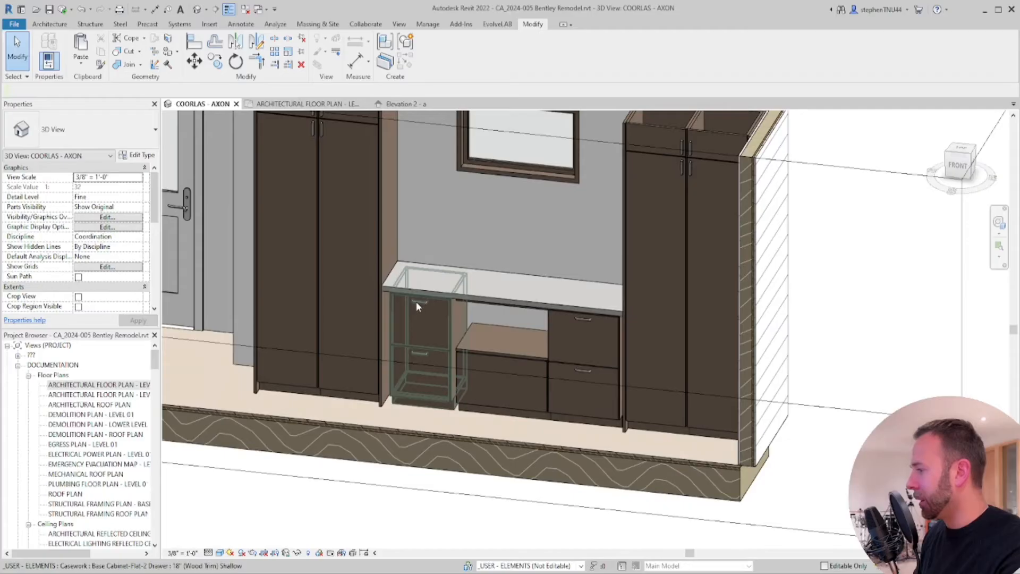
pyautogui.keyDown('shift'); pyautogui.moveTo(604, 342); pyautogui.dragTo(503, 359, button='middle'); pyautogui.keyUp('shift')
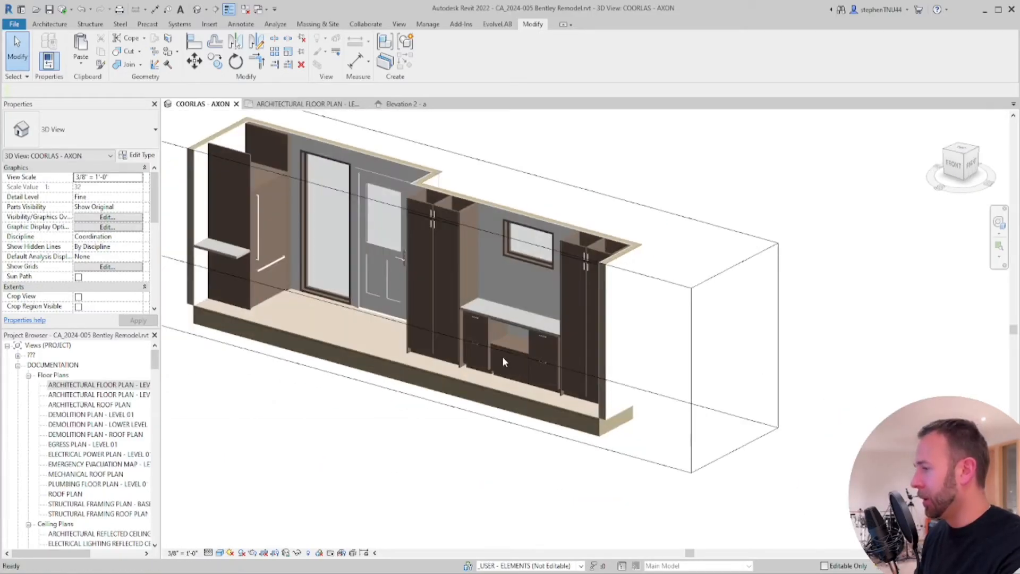
# Try deleting the two drawer cabinets on either side of the single-door base cabinet
pyautogui.click(489, 332)
pyautogui.press('Delete')
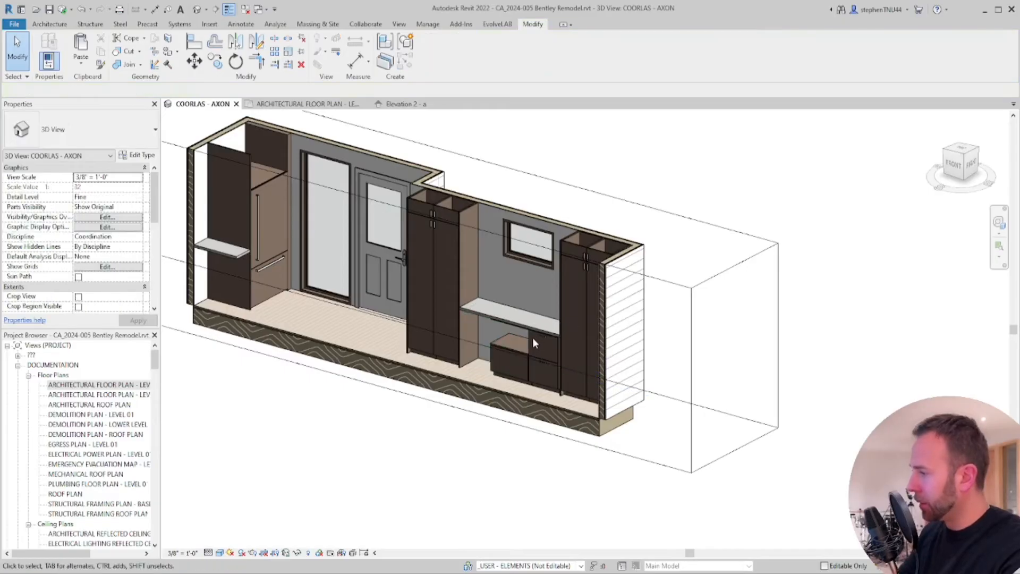
pyautogui.click(532, 336)
pyautogui.press('Delete')
pyautogui.keyDown('shift'); pyautogui.moveTo(586, 381); pyautogui.dragTo(621, 377, button='middle'); pyautogui.keyUp('shift')
pyautogui.scroll(4, 534, 378)
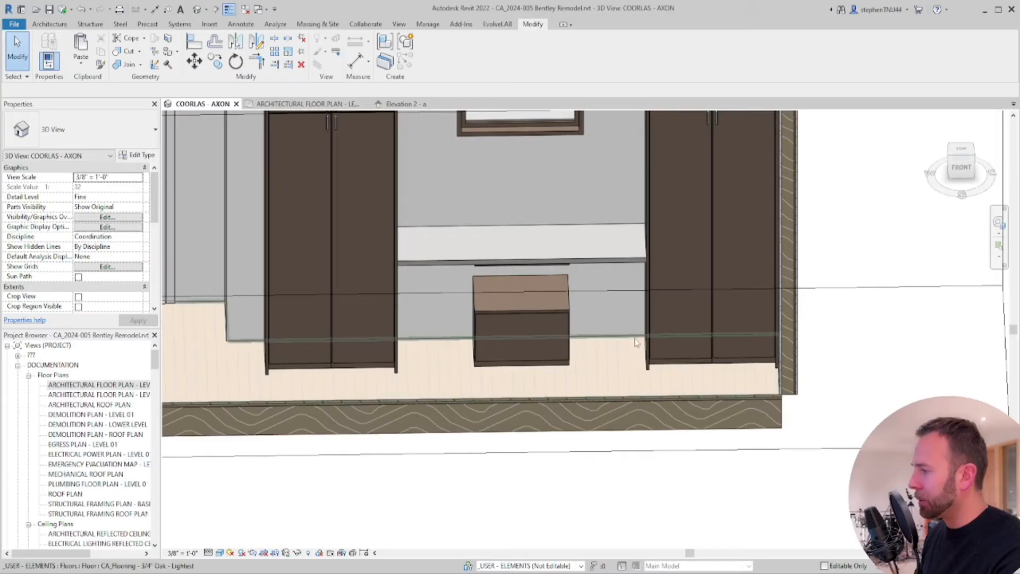
pyautogui.keyDown('shift'); pyautogui.moveTo(616, 332); pyautogui.dragTo(549, 301, button='middle'); pyautogui.keyUp('shift')
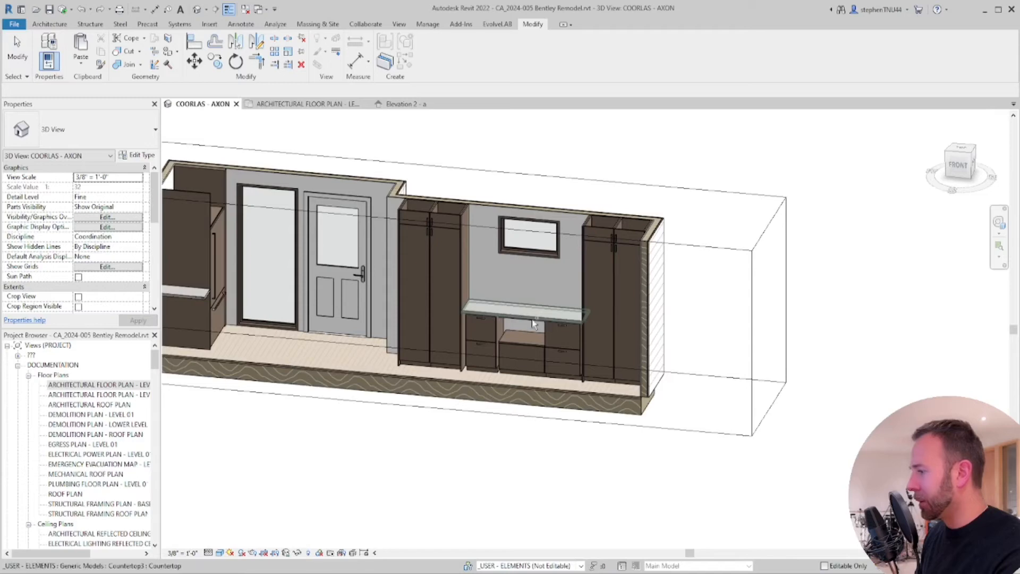
# Align the outer side of the left drawer cabinet with the inner face of the adjacent tall end panel
pyautogui.scroll(3, 520, 343)
pyautogui.keyDown('shift'); pyautogui.moveTo(521, 344); pyautogui.dragTo(472, 314, button='middle'); pyautogui.keyUp('shift')
pyautogui.scroll(2, 479, 335)
pyautogui.click(472, 314)
pyautogui.press('a')
pyautogui.press('l')
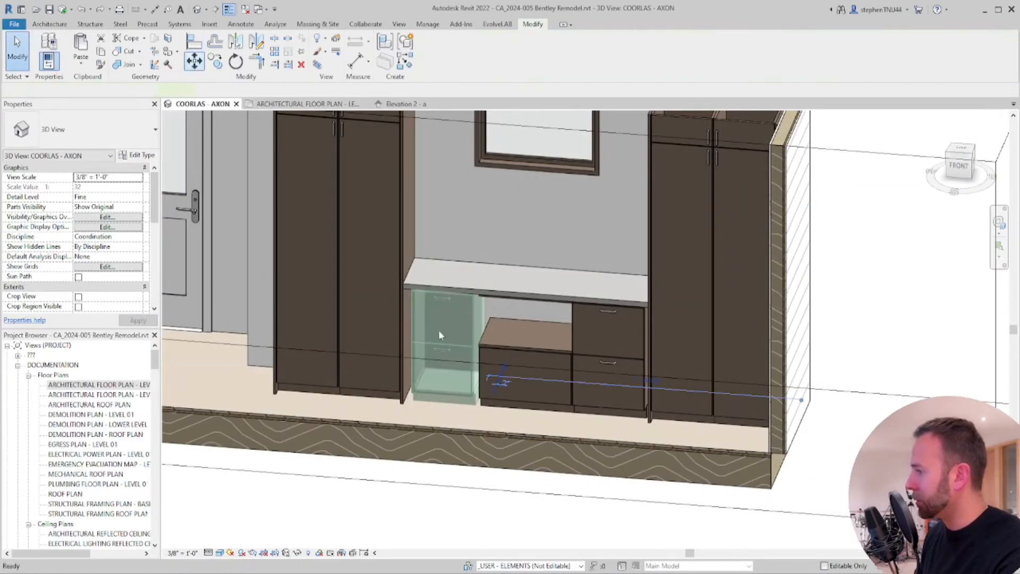
pyautogui.scroll(3, 379, 291)
pyautogui.click(384, 273)
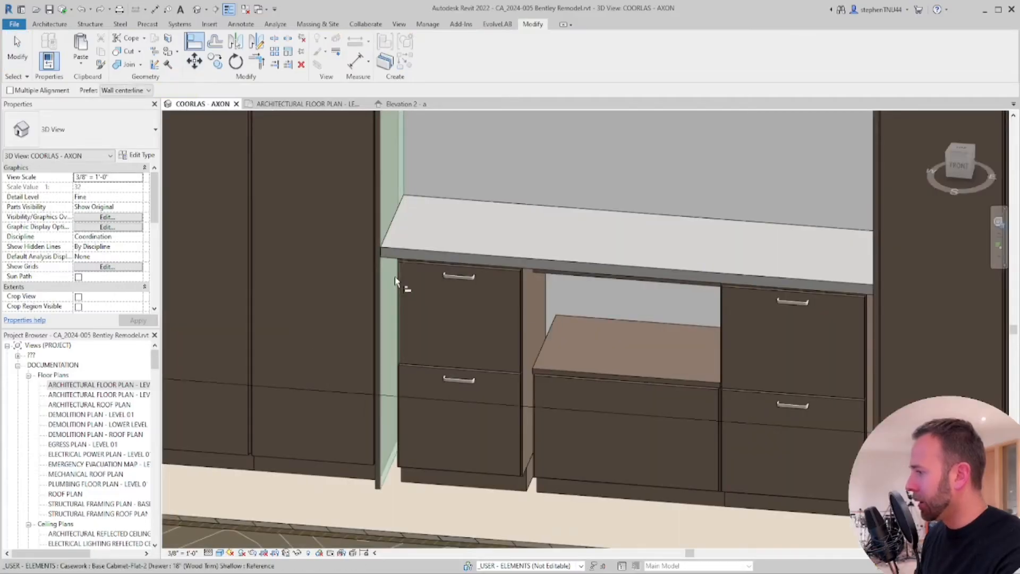
pyautogui.scroll(3, 396, 267)
pyautogui.click(402, 263)
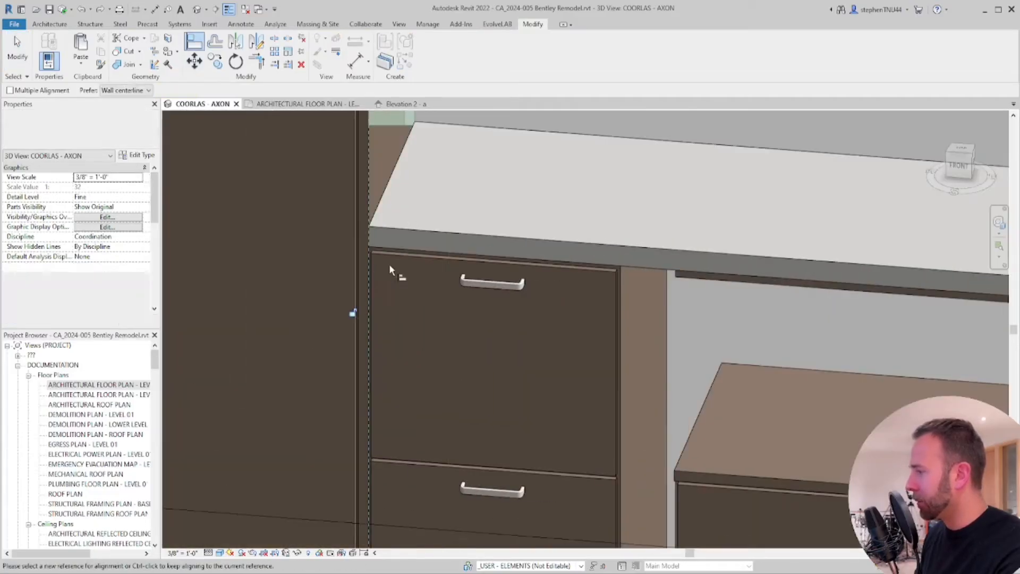
pyautogui.scroll(-4, 389, 264)
pyautogui.keyDown('shift'); pyautogui.moveTo(675, 362); pyautogui.dragTo(708, 359, button='middle'); pyautogui.keyUp('shift')
pyautogui.press('Escape')
pyautogui.press('Escape')
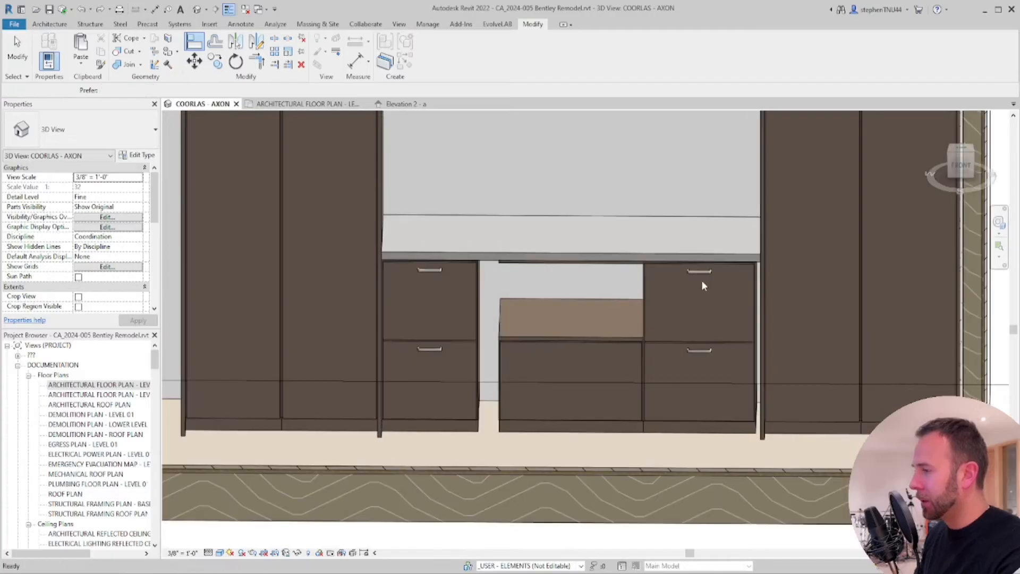
# Match the right drawer cabinet's type to the left 18" (Wood Trim) Shallow two-drawer cabinet
pyautogui.press('m')
pyautogui.press('a')
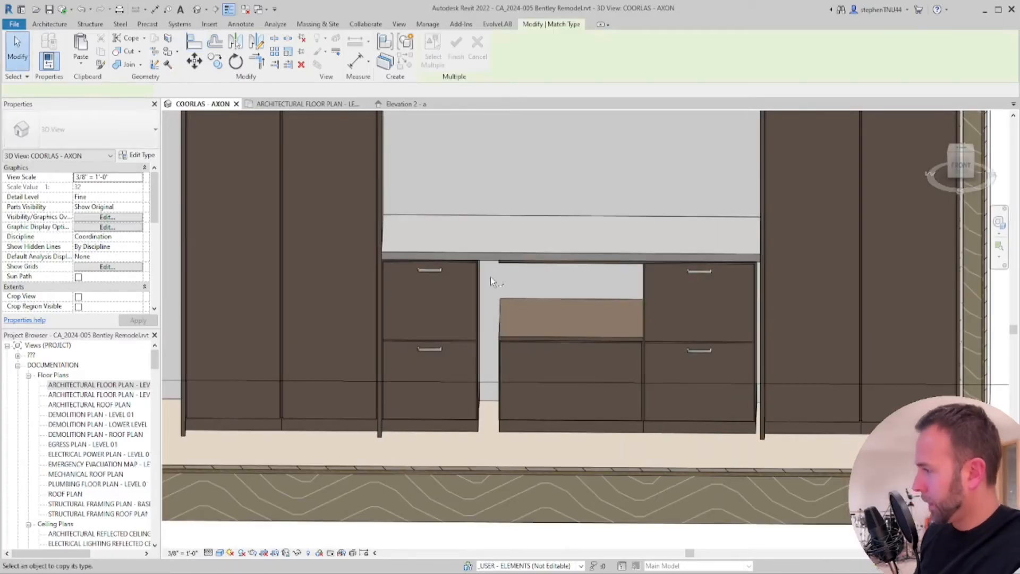
pyautogui.click(473, 279)
pyautogui.click(644, 276)
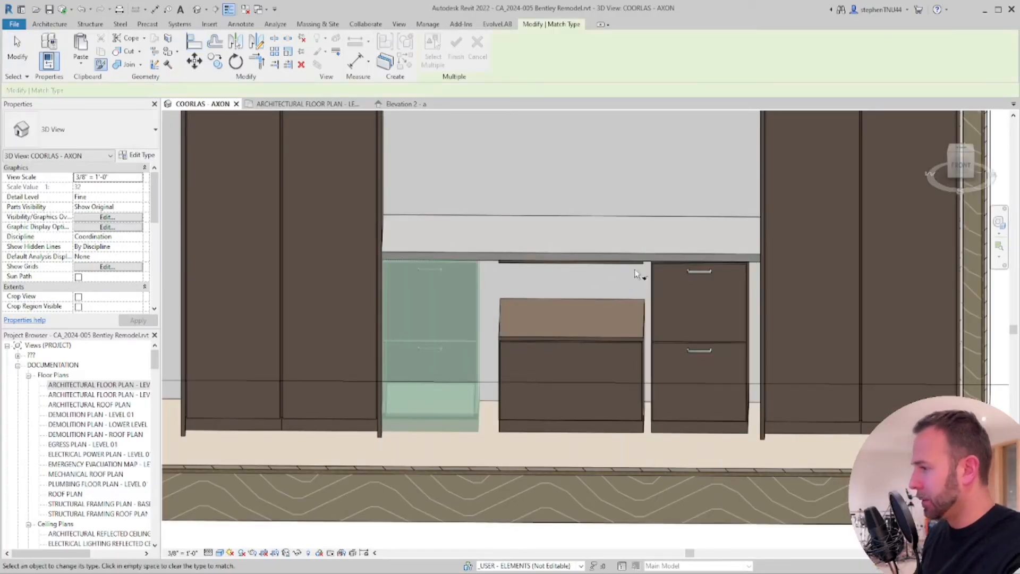
# Align the outer side of the right drawer cabinet with the inner face of its neighbouring tall end panel
pyautogui.click(191, 44)
pyautogui.keyDown('shift'); pyautogui.moveTo(729, 349); pyautogui.dragTo(710, 235, button='middle'); pyautogui.keyUp('shift')
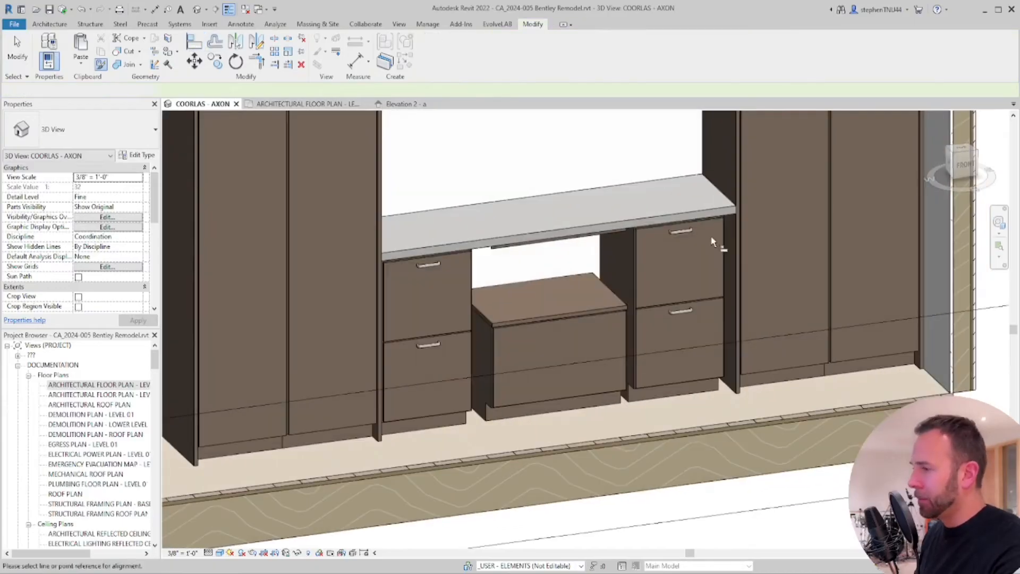
pyautogui.scroll(5, 733, 226)
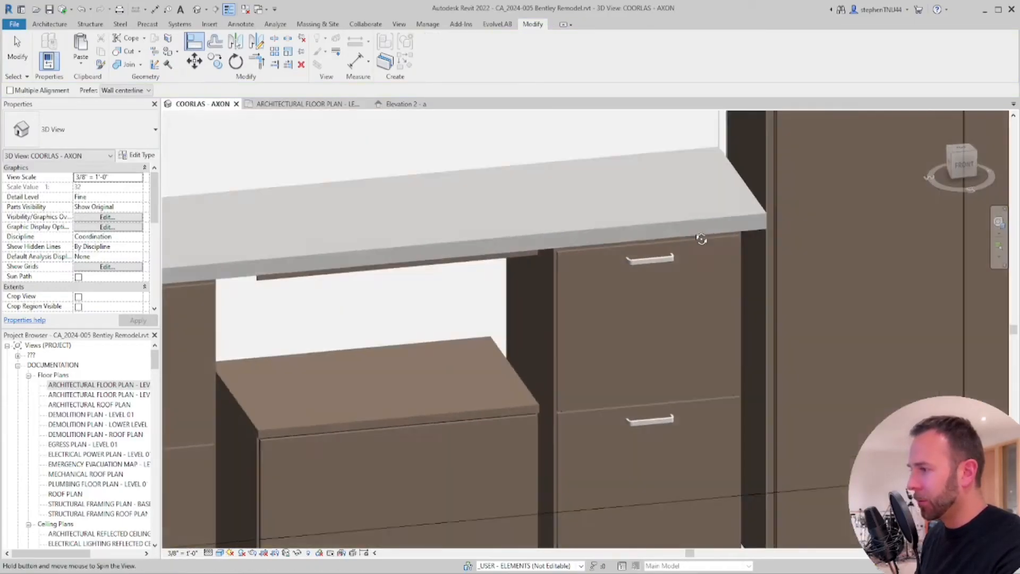
pyautogui.scroll(-6, 764, 291)
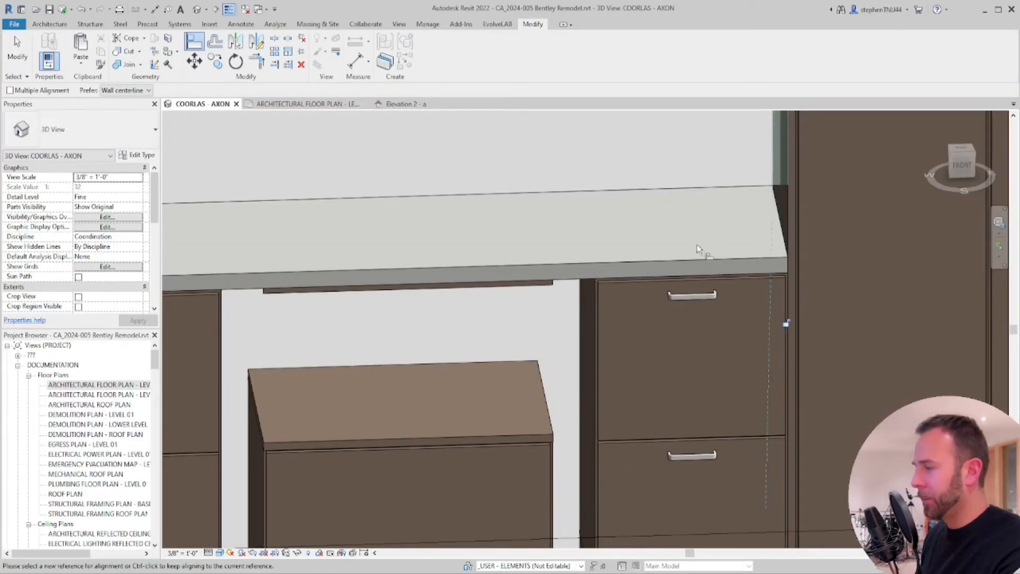
pyautogui.keyDown('shift'); pyautogui.moveTo(630, 352); pyautogui.dragTo(521, 292, button='middle'); pyautogui.keyUp('shift')
pyautogui.press('Escape')
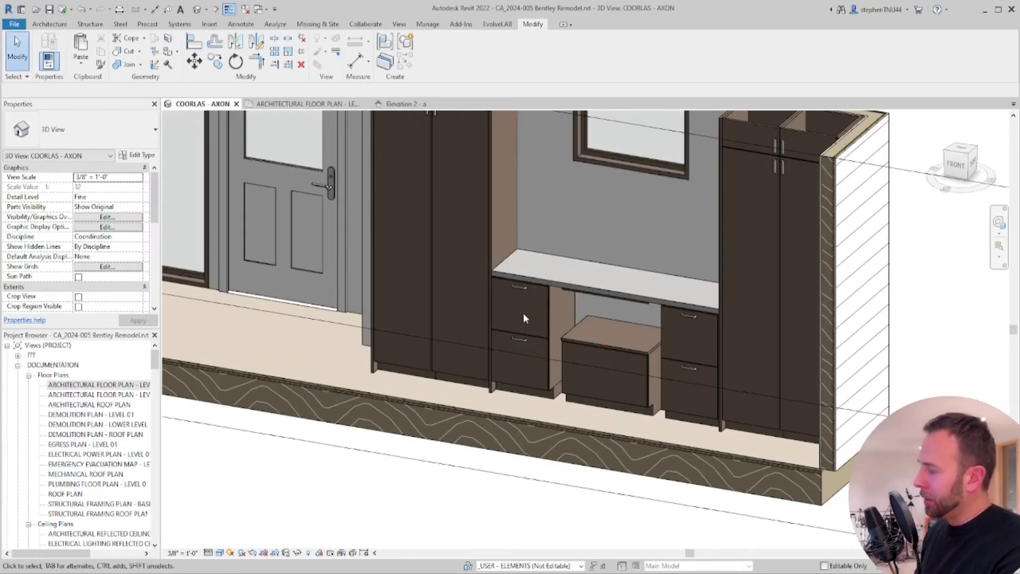
# Open the Elevation 2 - a view of the single-door base cabinet and measure the clear width between the drawer cabinets
pyautogui.scroll(2, 609, 365)
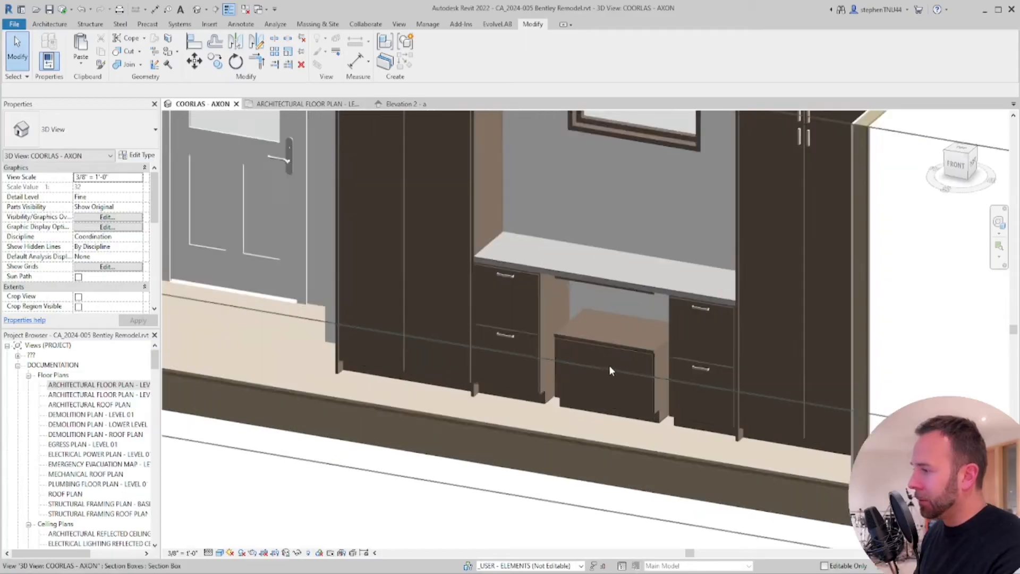
pyautogui.scroll(2, 579, 320)
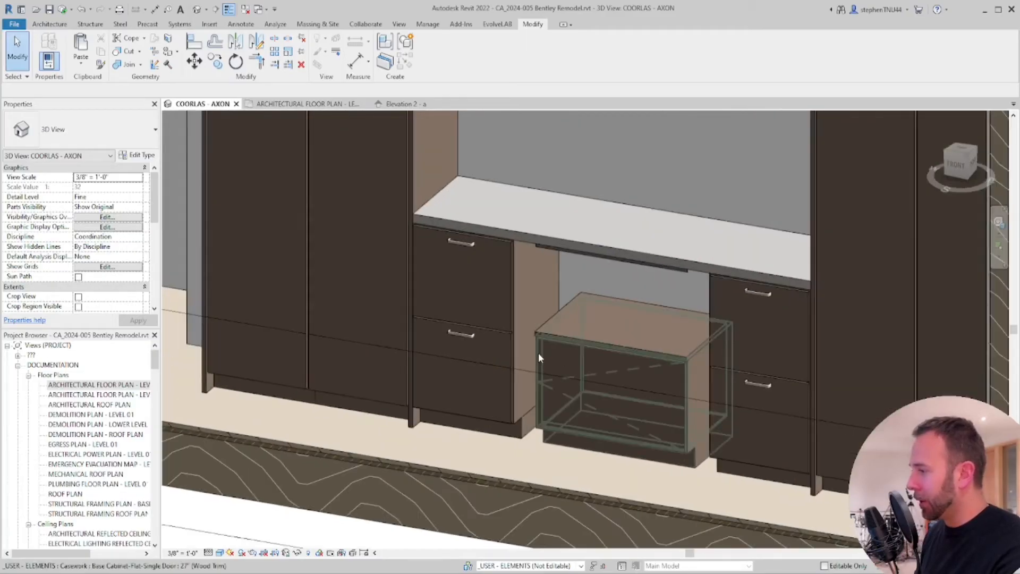
pyautogui.click(536, 352)
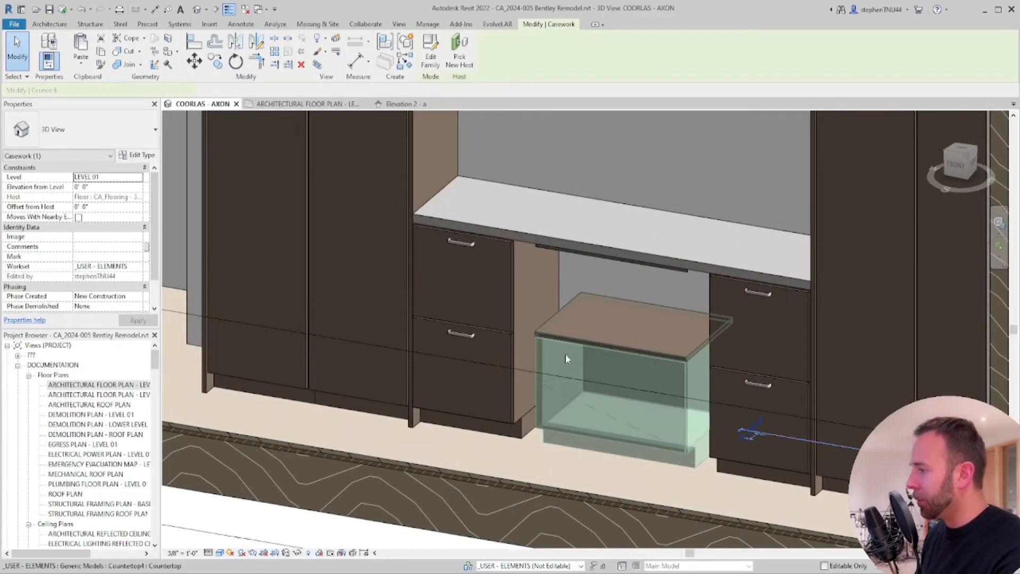
pyautogui.keyDown('shift'); pyautogui.moveTo(565, 352); pyautogui.dragTo(591, 371, button='middle'); pyautogui.keyUp('shift')
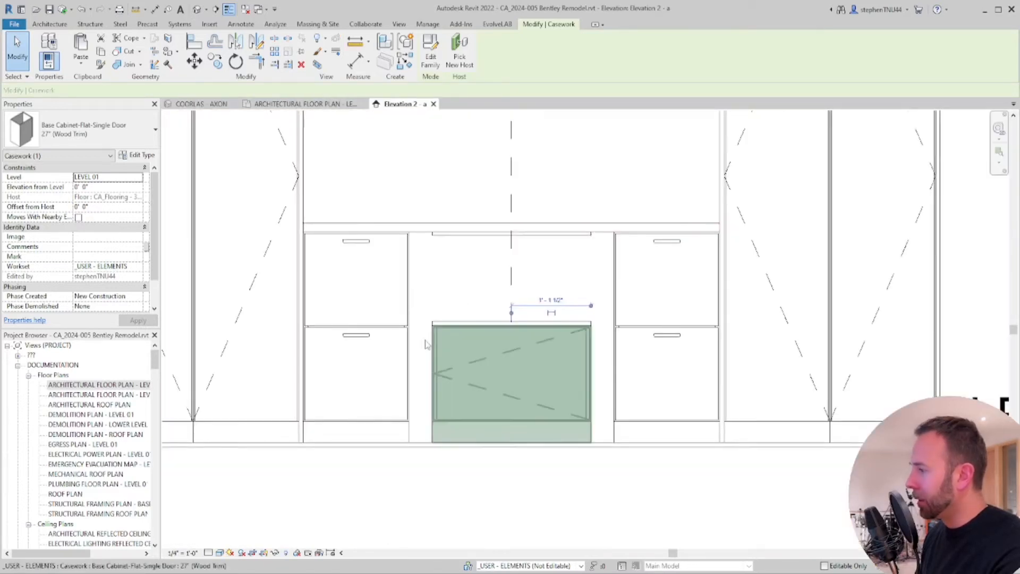
pyautogui.click(354, 43)
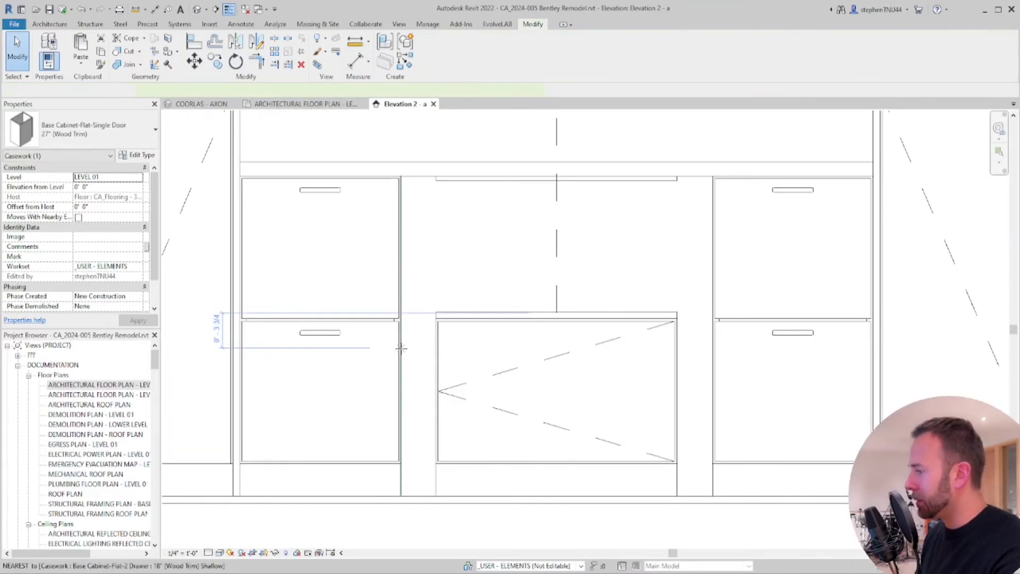
pyautogui.click(402, 348)
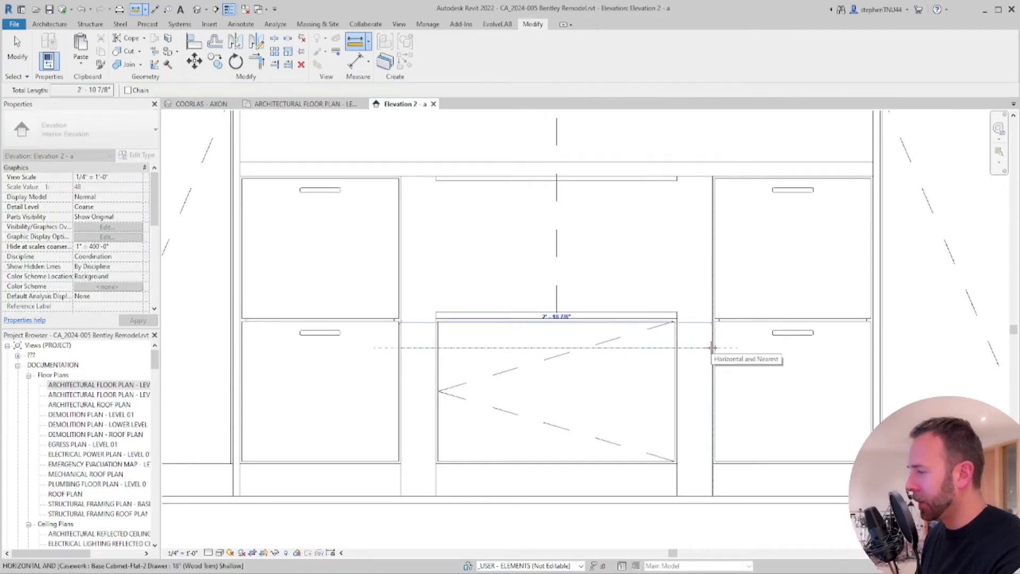
pyautogui.press('Escape')
pyautogui.press('Escape')
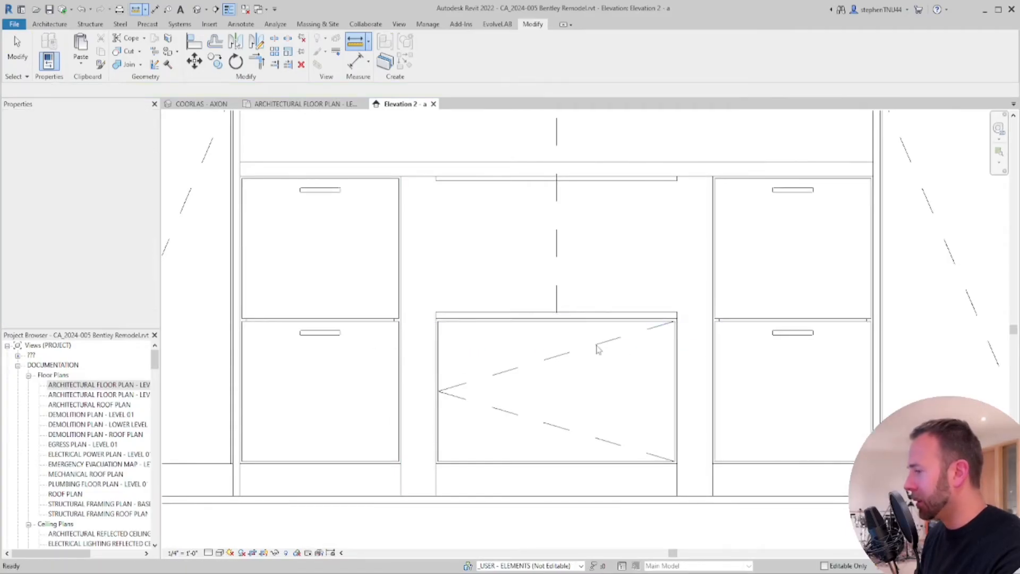
# Measure the clear width between the inner sides of the two drawer cabinets, across the center single-door cabinet
pyautogui.click(571, 318)
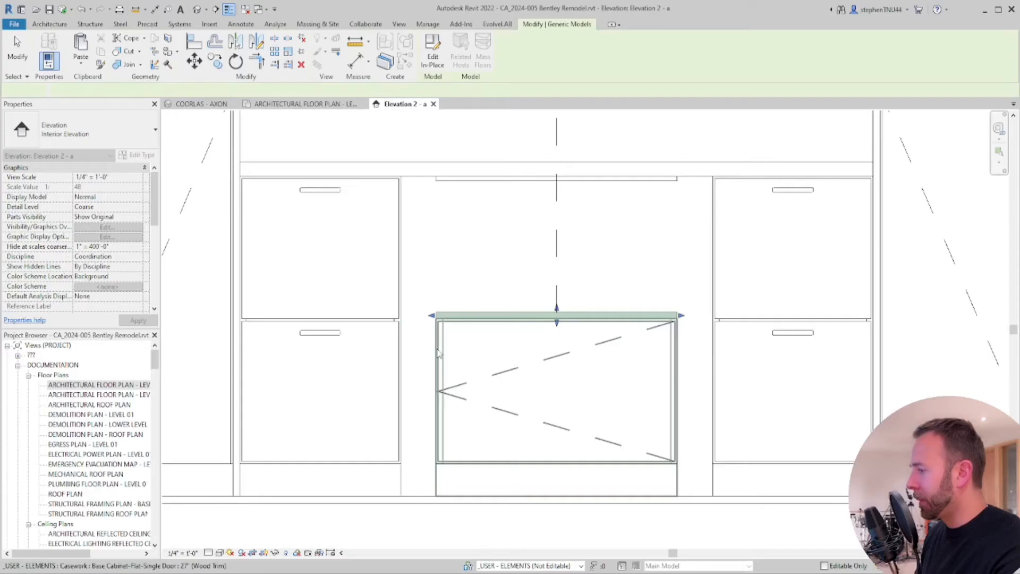
pyautogui.click(515, 362)
pyautogui.moveTo(517, 364); pyautogui.dragTo(499, 370, button='middle')
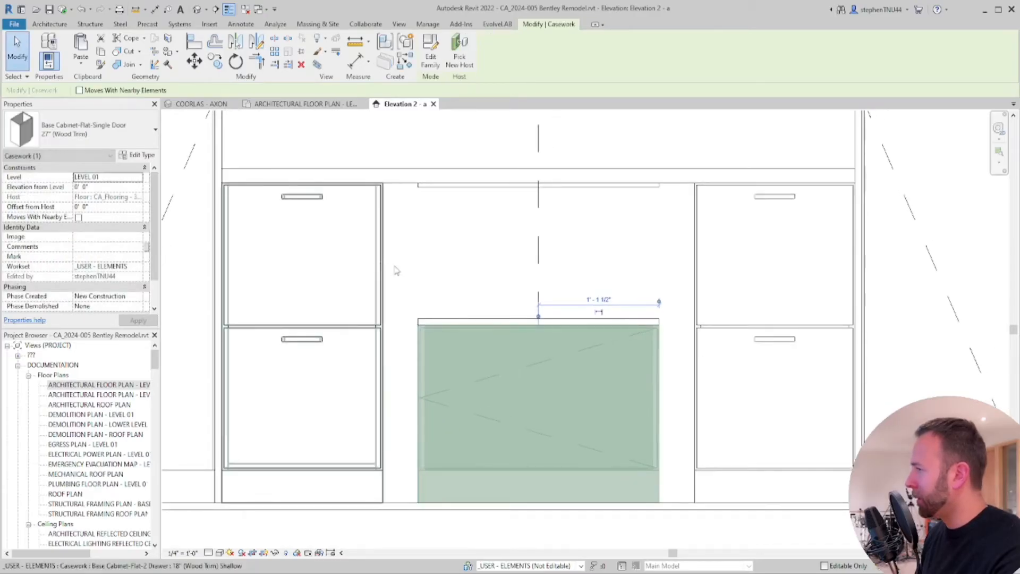
pyautogui.scroll(1, 465, 347)
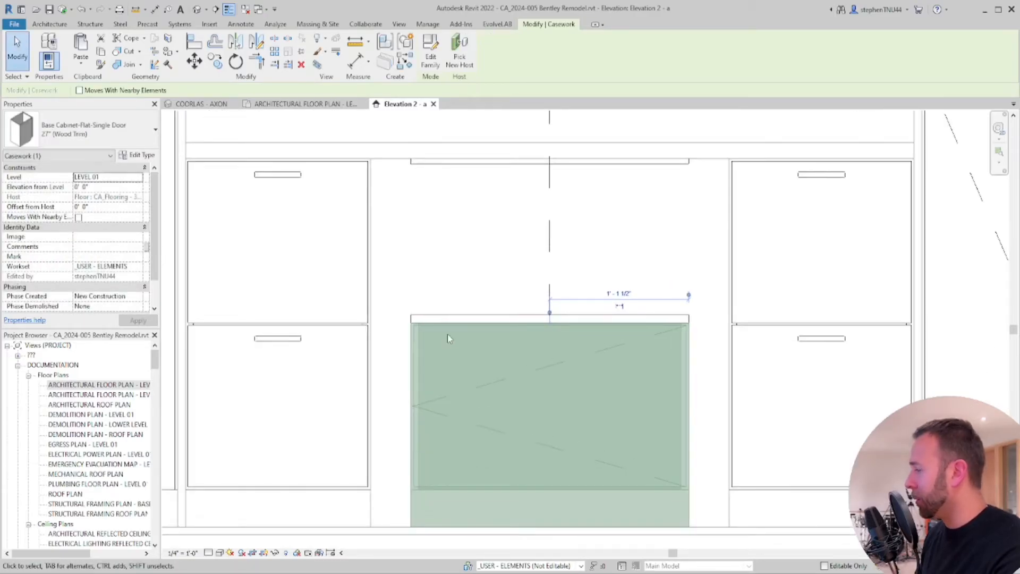
pyautogui.click(355, 43)
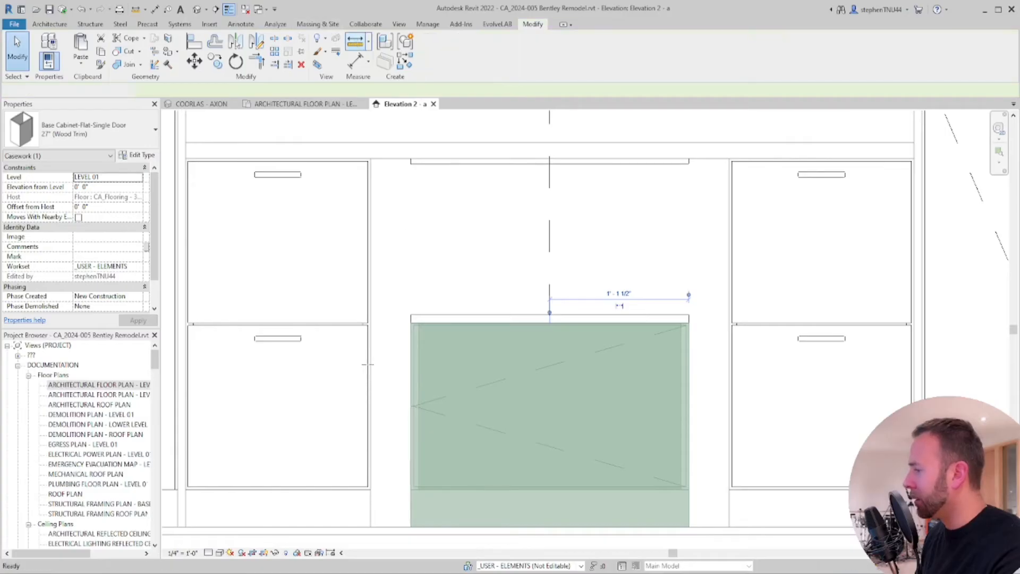
pyautogui.click(728, 361)
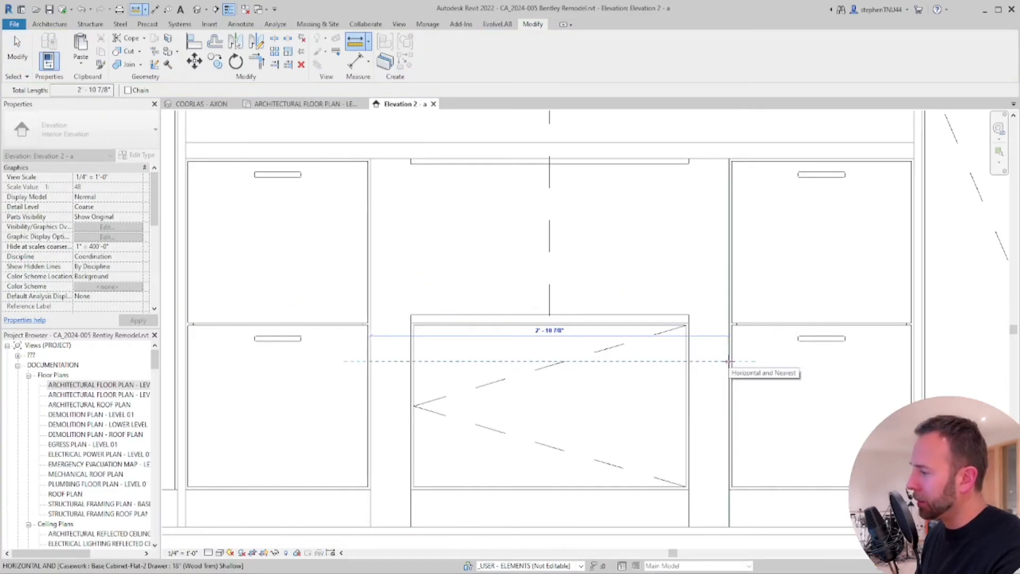
pyautogui.click(370, 361)
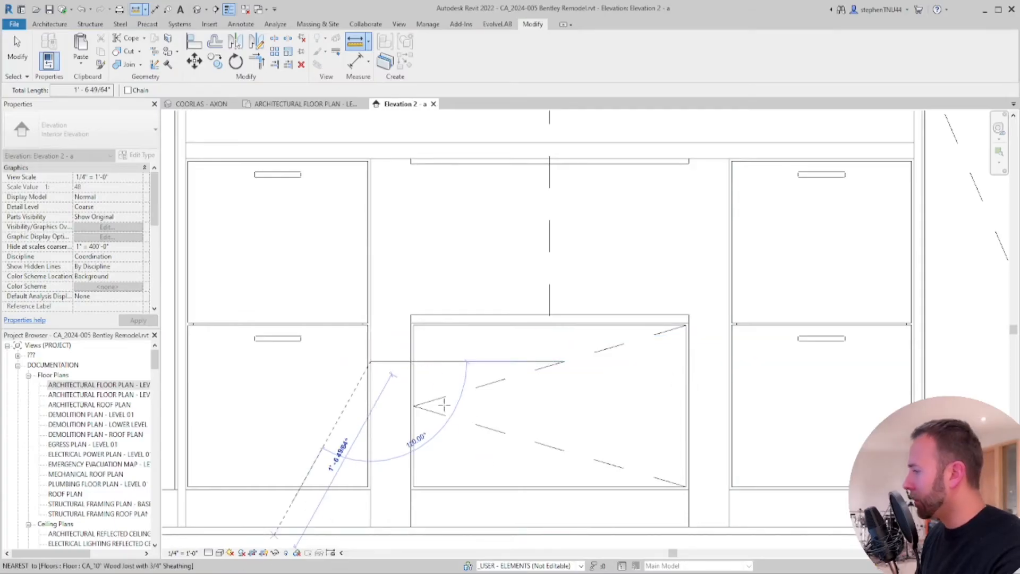
# Switch to Calculator, compute 24 + 9, and close it again
pyautogui.press('XF86Calculator')
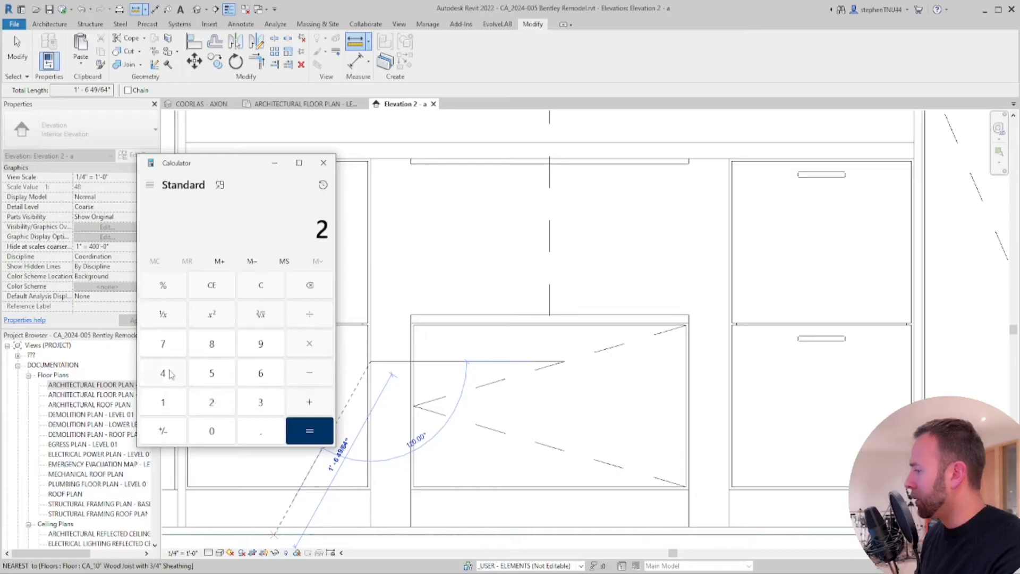
pyautogui.click(318, 425)
pyautogui.moveTo(246, 166); pyautogui.dragTo(277, 160)
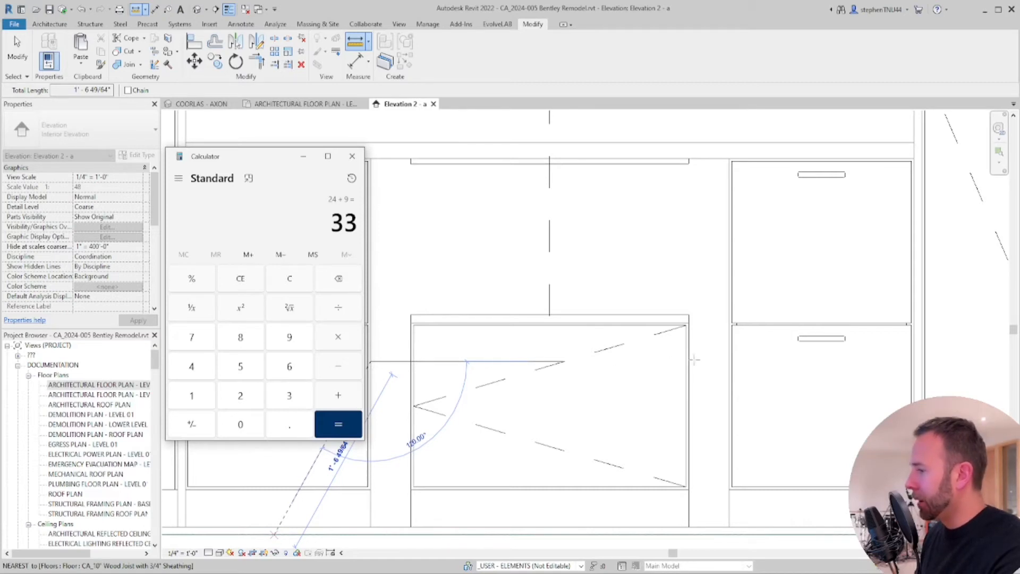
pyautogui.click(358, 158)
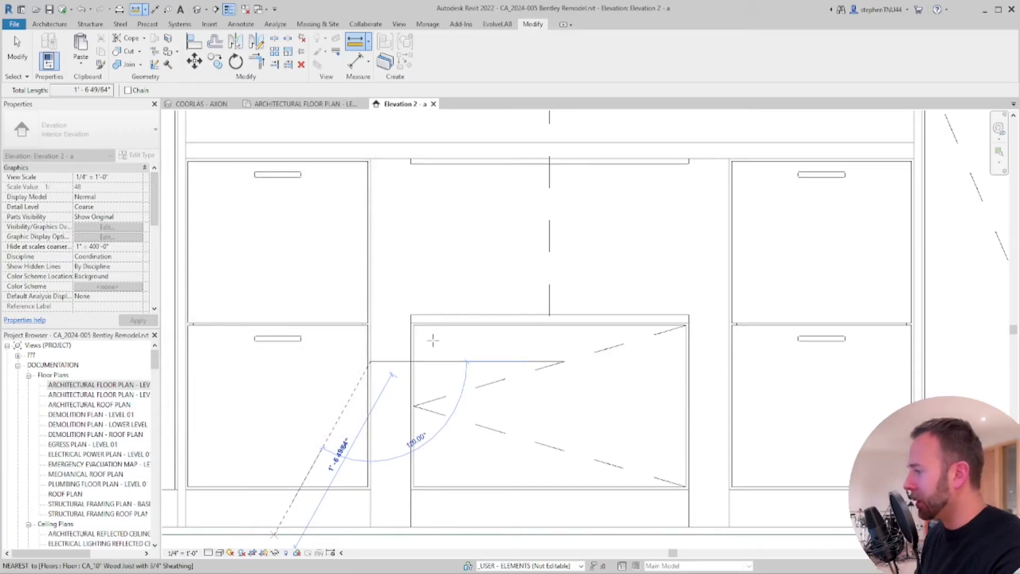
# Duplicate the center single-door base cabinet's type and name the new type 30" (Wood Trim)
pyautogui.scroll(-1, 451, 282)
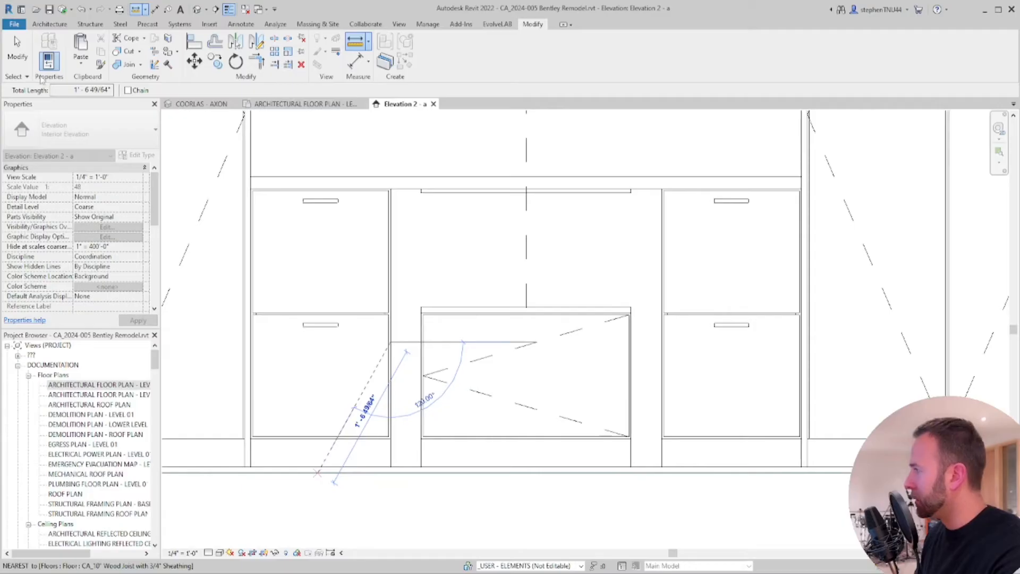
pyautogui.click(17, 48)
pyautogui.scroll(1, 532, 346)
pyautogui.click(532, 345)
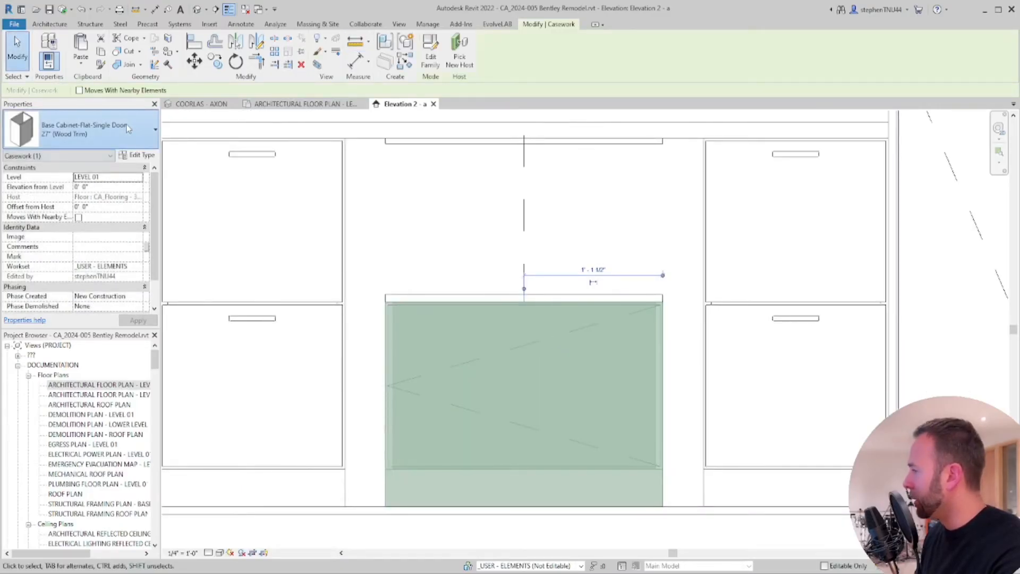
pyautogui.click(129, 128)
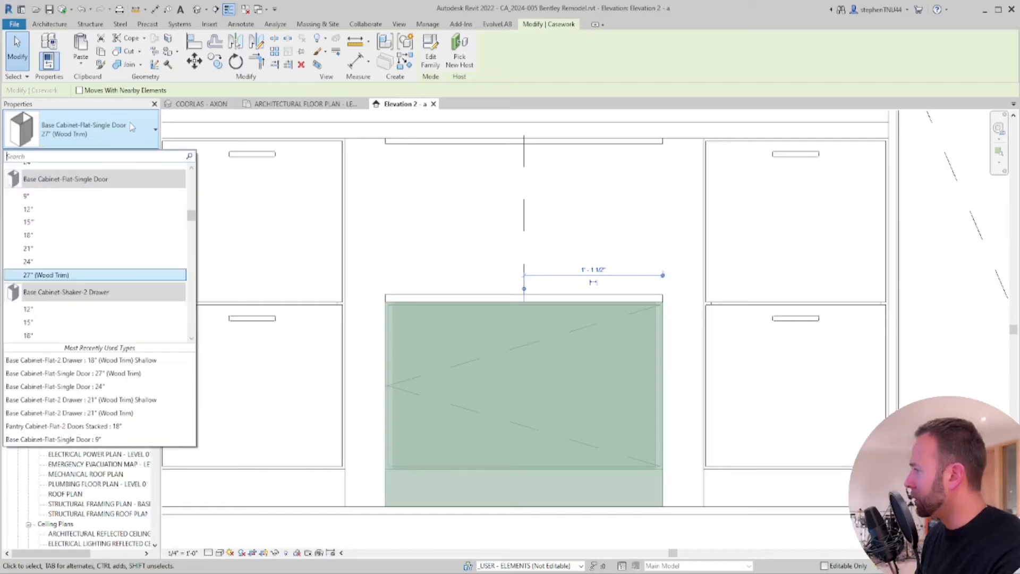
pyautogui.click(130, 137)
pyautogui.click(134, 138)
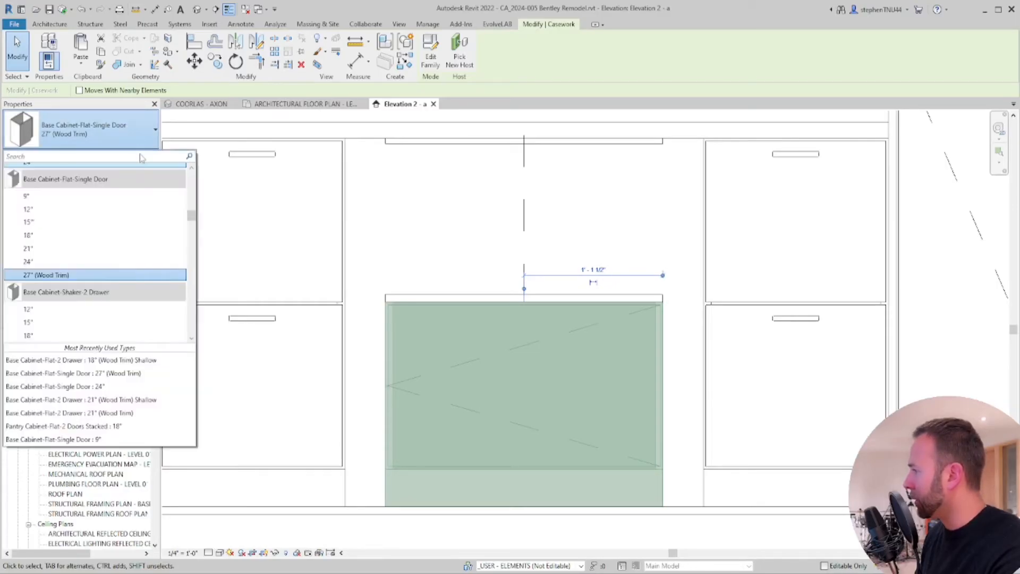
pyautogui.click(140, 155)
pyautogui.click(137, 155)
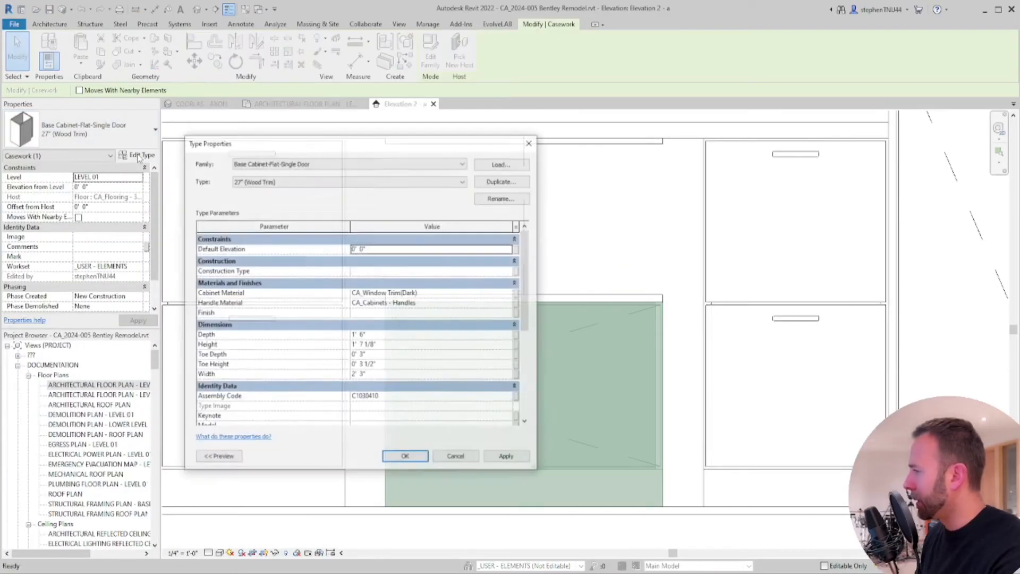
pyautogui.click(502, 181)
pyautogui.click(340, 223)
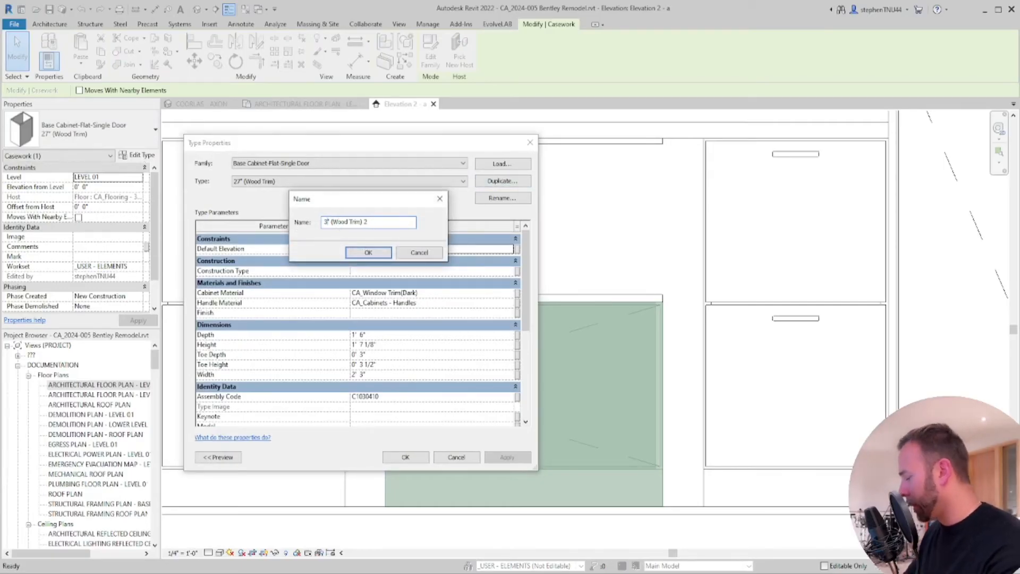
pyautogui.click(369, 253)
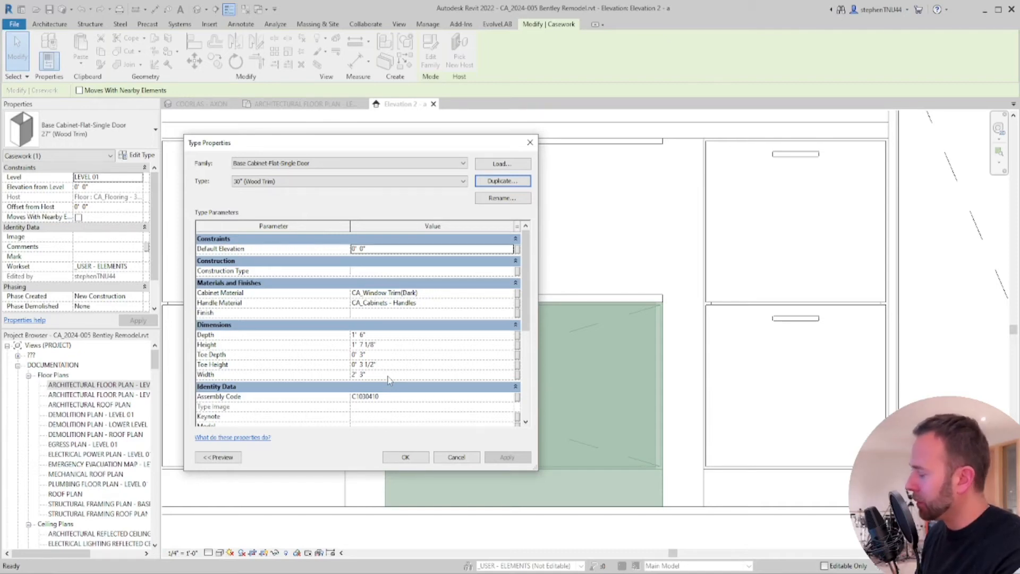
# Set the 30" (Wood Trim) cabinet type's width to 30" and apply it to the center cabinet
pyautogui.click(389, 376)
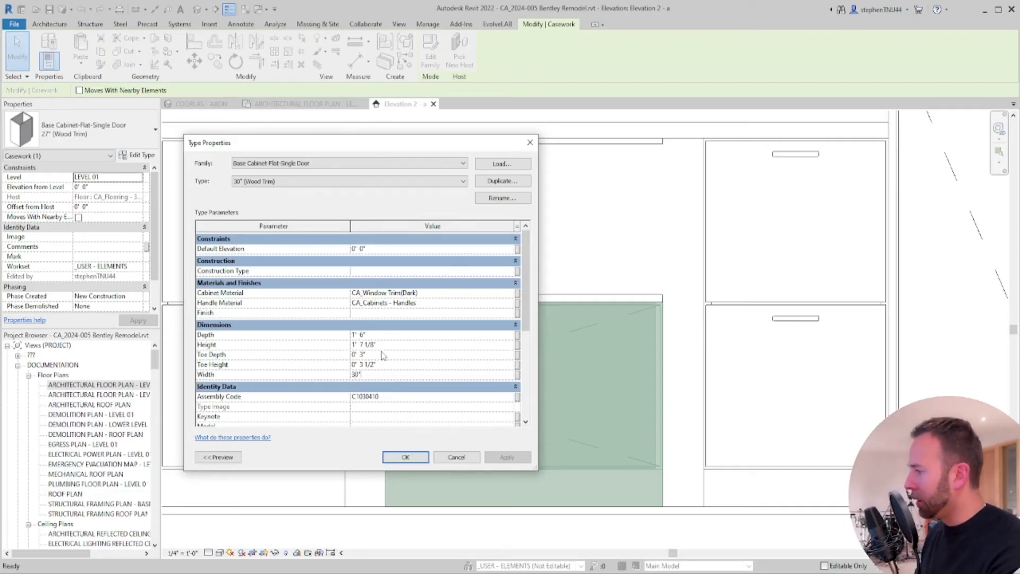
pyautogui.press('Return')
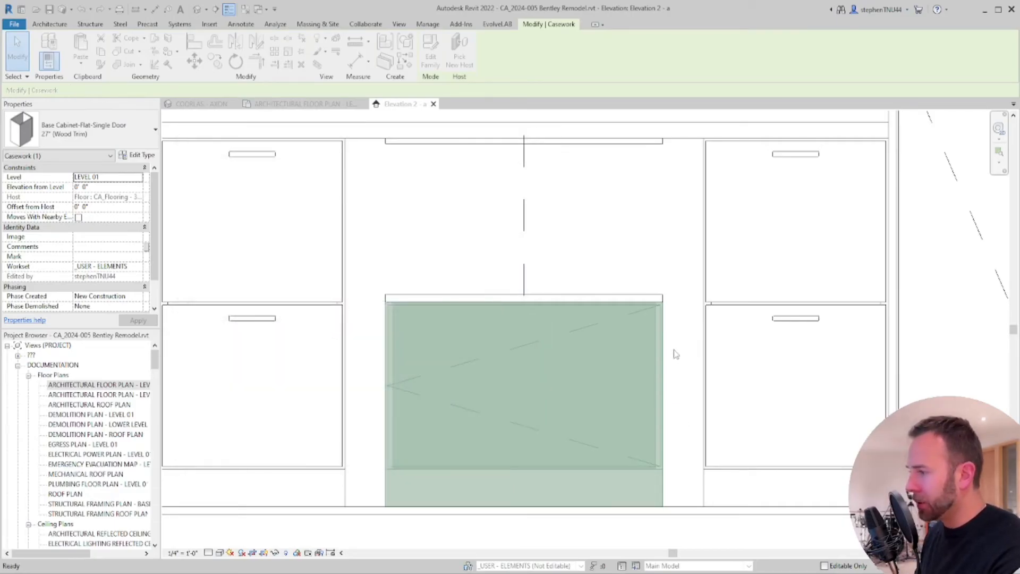
pyautogui.click(419, 245)
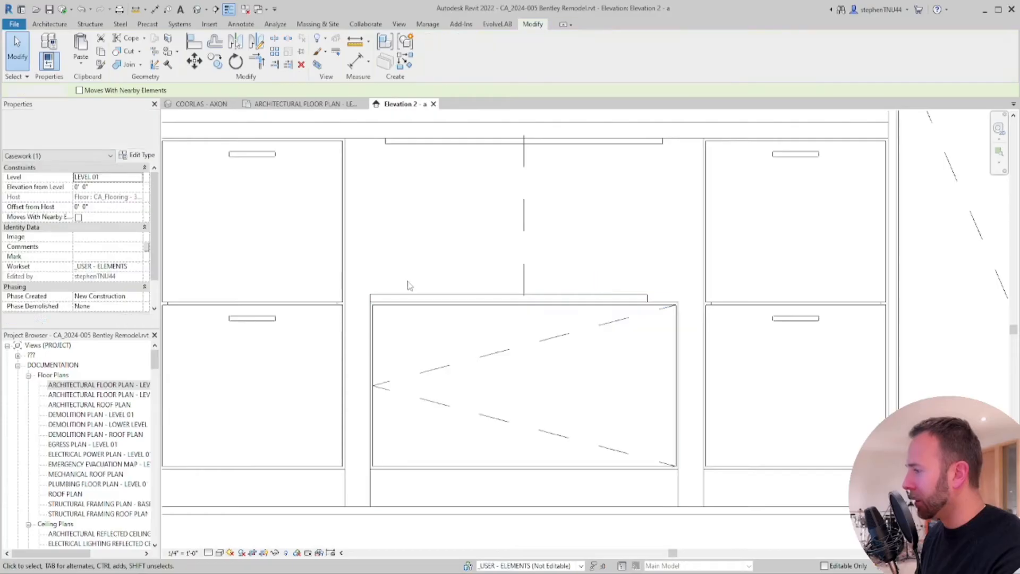
# Align both ends of the under-cabinet lighting with the inner sides of the left and right drawer cabinets
pyautogui.click(425, 160)
pyautogui.press('a')
pyautogui.press('l')
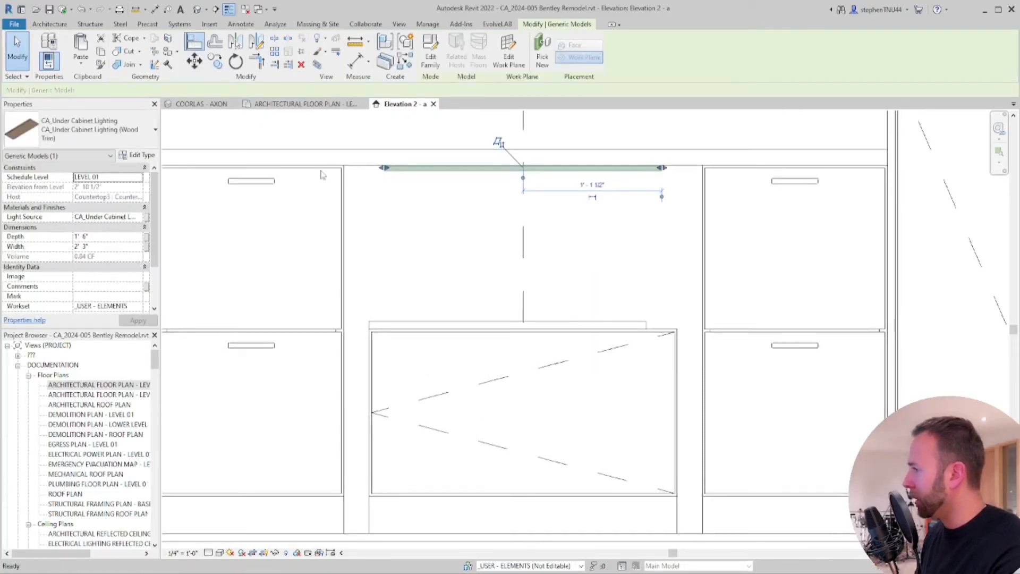
pyautogui.click(345, 187)
pyautogui.click(385, 169)
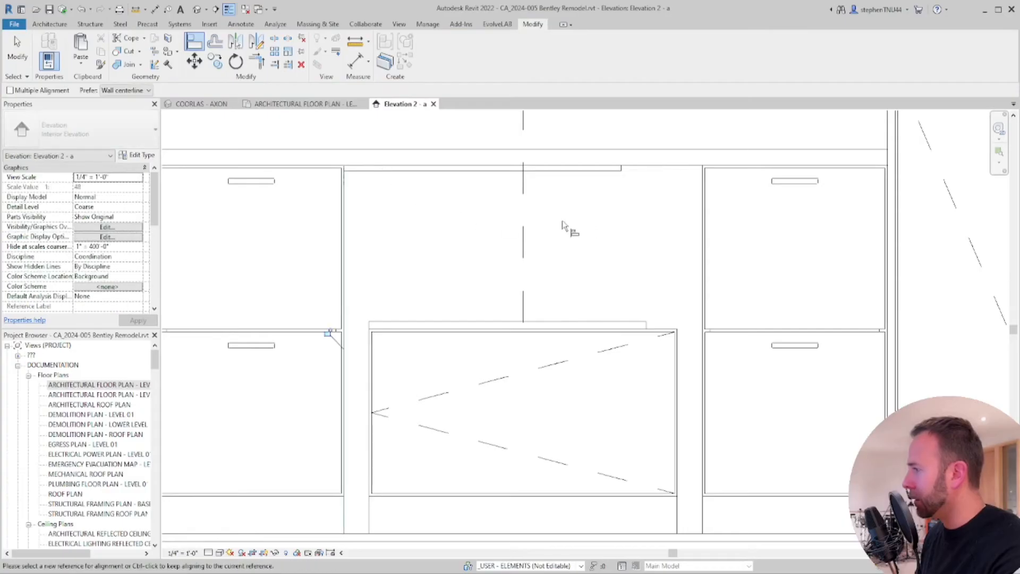
pyautogui.click(703, 190)
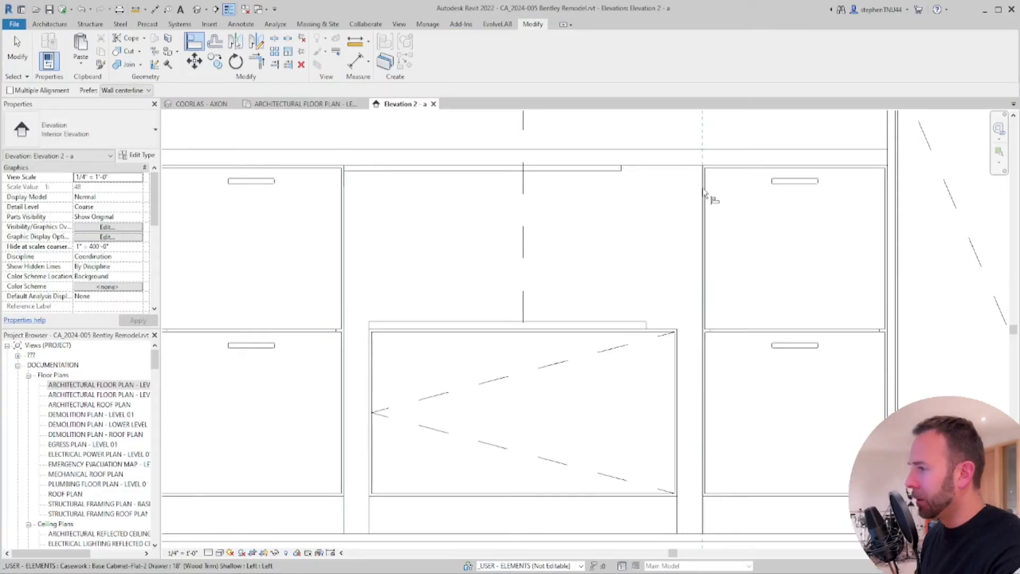
pyautogui.click(623, 170)
pyautogui.press('Escape')
pyautogui.press('Escape')
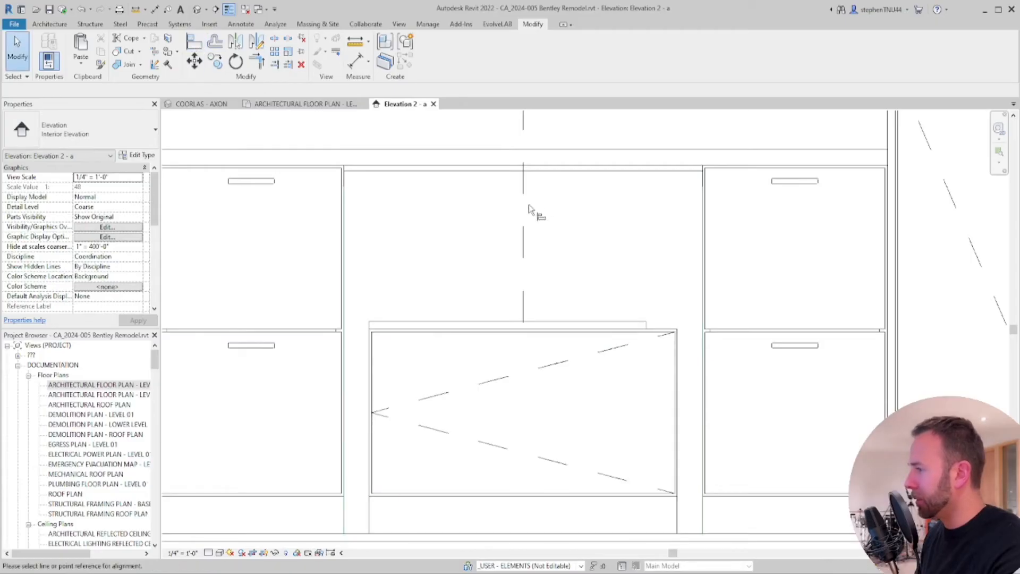
pyautogui.press('a')
pyautogui.press('l')
pyautogui.click(524, 308)
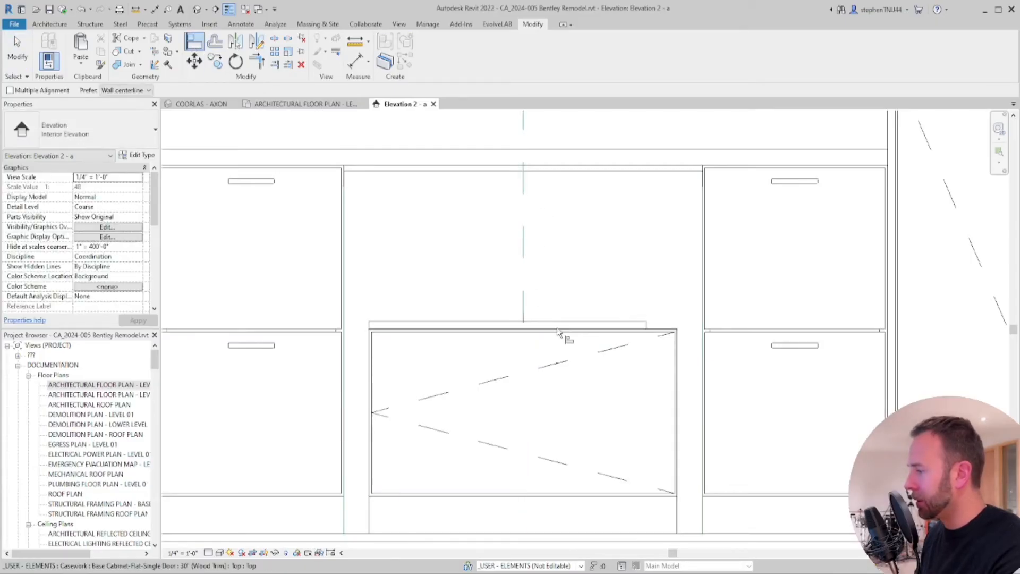
pyautogui.press('Escape')
# Stretch both ends of the slab above the center cabinet to meet the inner sides of the drawer cabinets
pyautogui.click(451, 324)
pyautogui.scroll(2, 365, 328)
pyautogui.press('Escape')
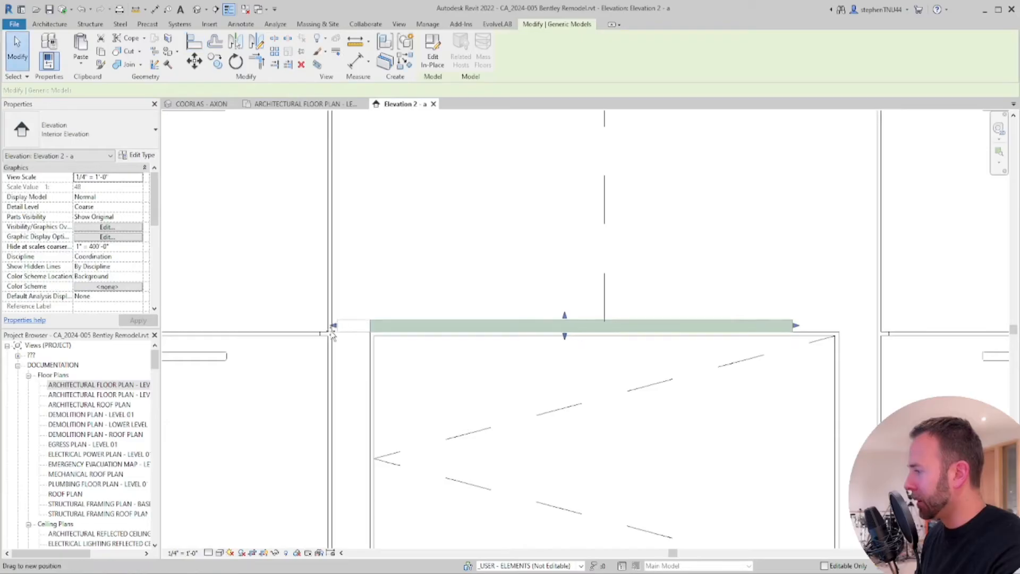
pyautogui.moveTo(366, 327); pyautogui.dragTo(330, 326)
pyautogui.moveTo(799, 328); pyautogui.dragTo(877, 326)
pyautogui.click(576, 239)
pyautogui.scroll(2, 576, 239)
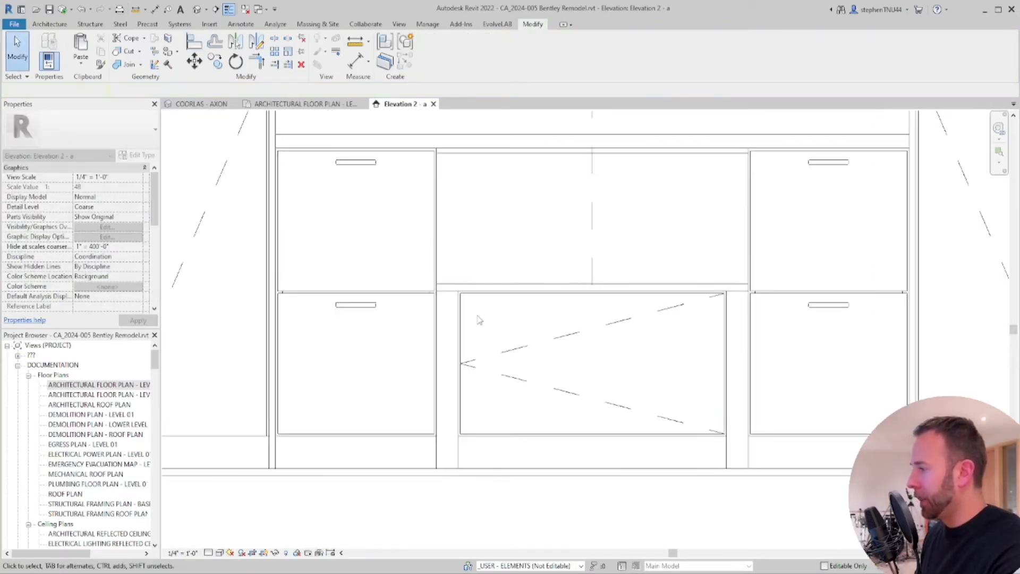
# In the Level 01 architectural floor plan, place a CA_Planting - Pot Succulent component on the pantry-wall counter
pyautogui.click(300, 104)
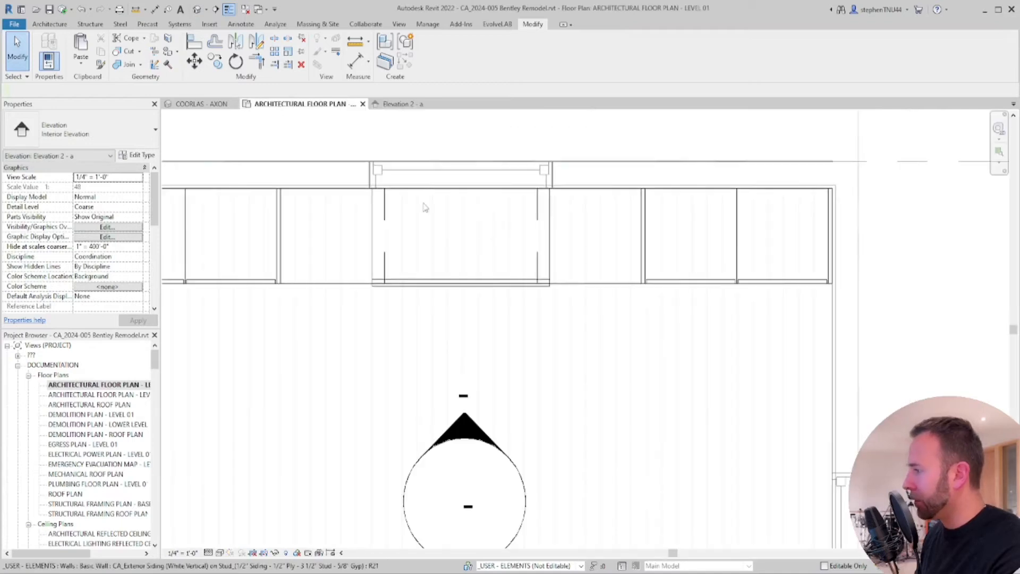
pyautogui.moveTo(405, 244); pyautogui.dragTo(450, 284, button='middle')
pyautogui.click(49, 24)
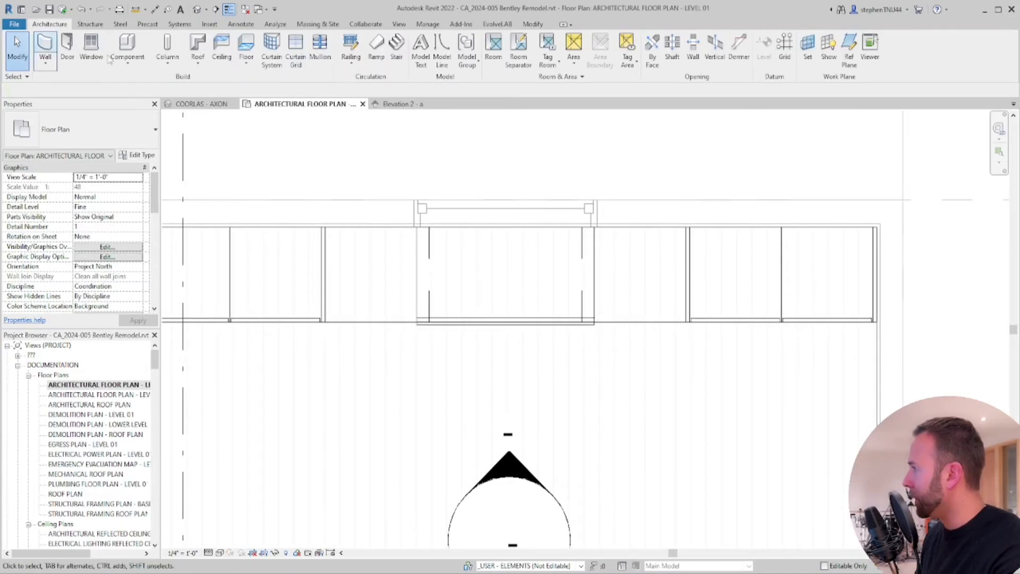
pyautogui.click(124, 64)
pyautogui.click(143, 78)
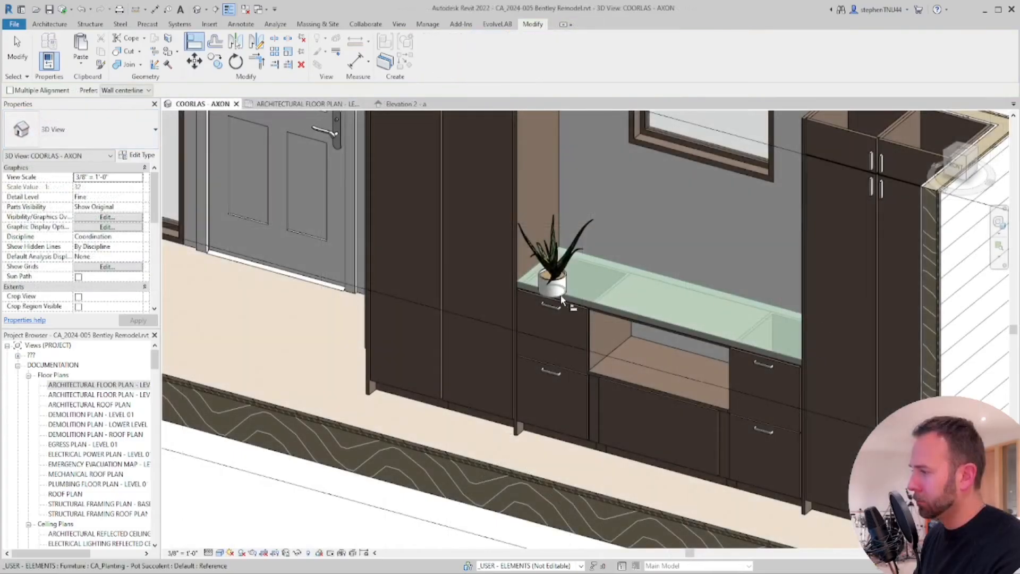
# Align the potted succulent's base with the countertop's top face in the axon view and shift it back toward the wall
pyautogui.click(562, 297)
pyautogui.press('Escape')
pyautogui.moveTo(575, 266); pyautogui.dragTo(601, 241)
pyautogui.scroll(4, 583, 361)
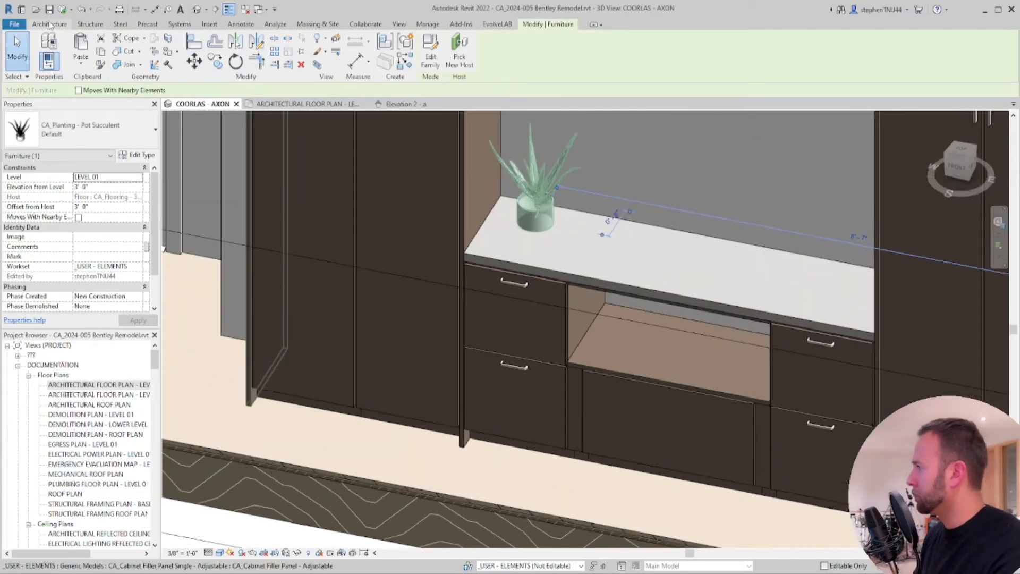
# Place a CA_Decor - Plate component on the open shelf above the center cabinet, with Stack - Short and Stack - Tall enabled
pyautogui.click(50, 24)
pyautogui.click(132, 65)
pyautogui.click(133, 80)
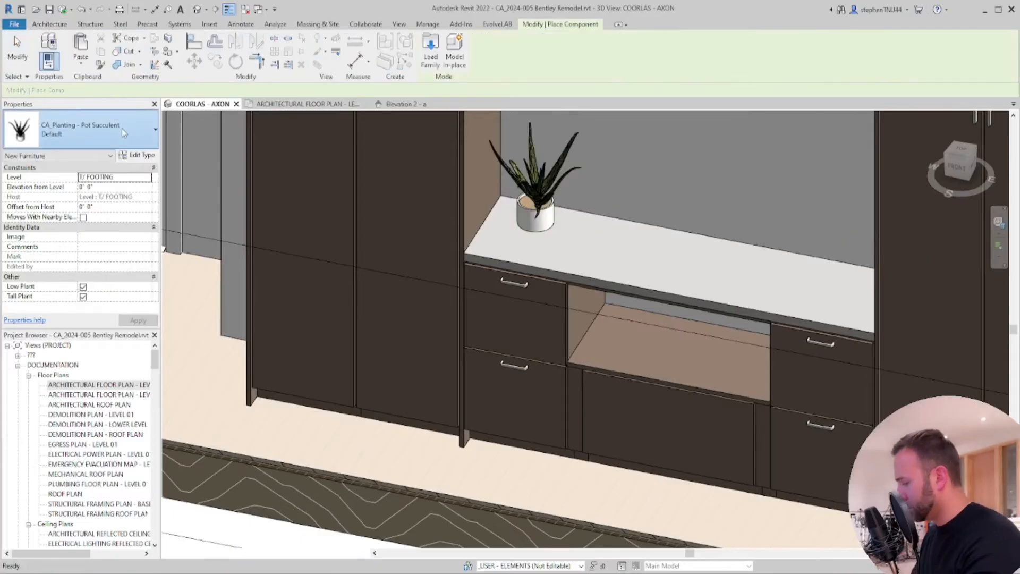
pyautogui.click(122, 127)
pyautogui.write('dish')
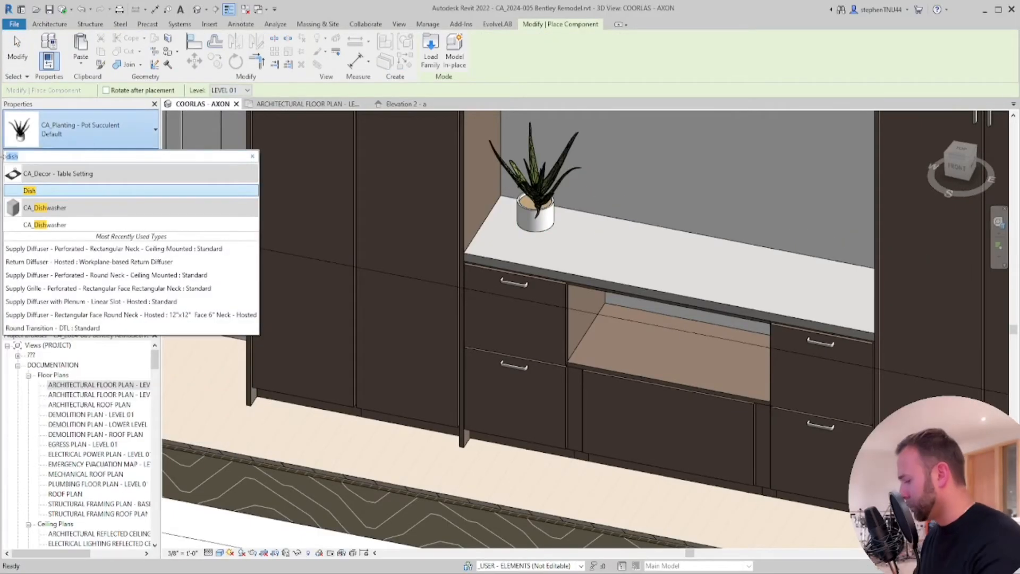
pyautogui.press('Return')
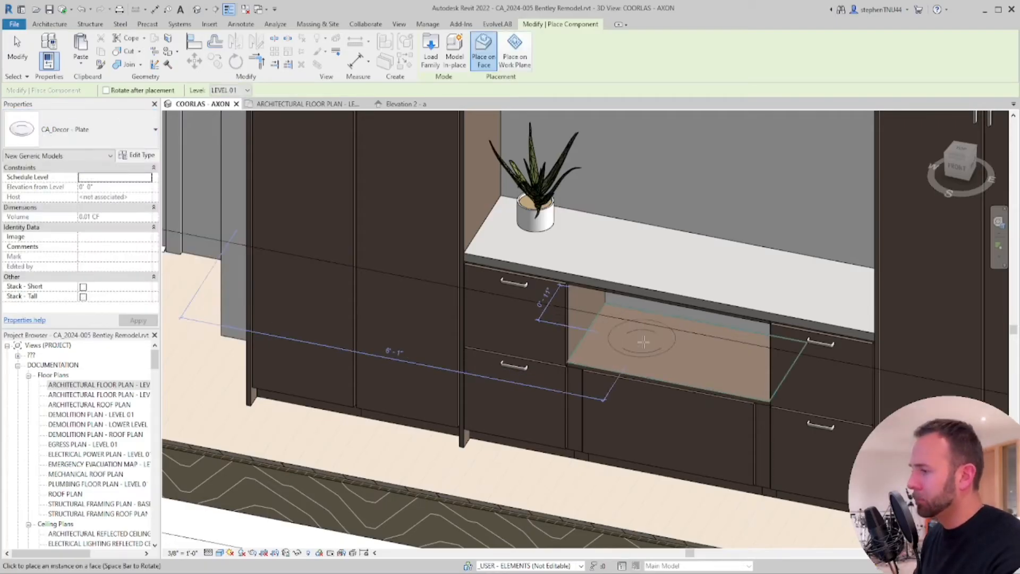
pyautogui.click(668, 360)
pyautogui.press('Escape')
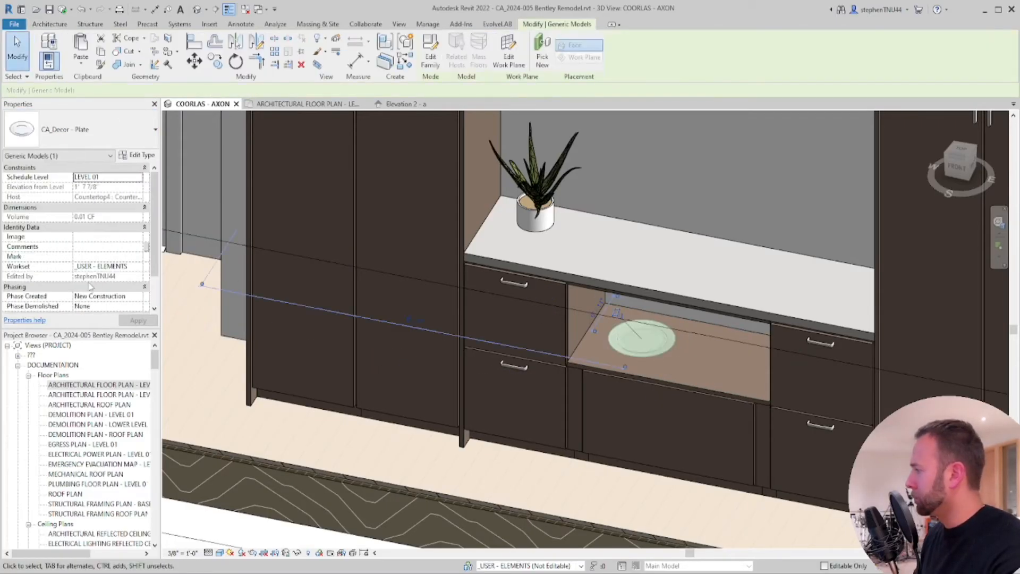
pyautogui.scroll(-3, 80, 288)
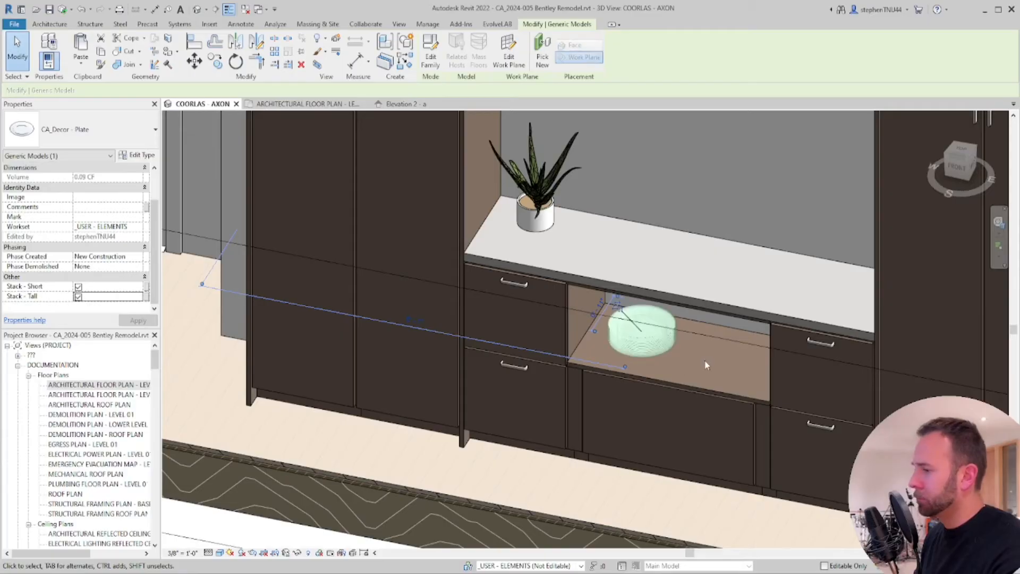
# Copy the plate stack sideways to set a second stack beside it on the open shelf above the center cabinet
pyautogui.keyDown('shift'); pyautogui.moveTo(707, 365); pyautogui.dragTo(670, 343, button='middle'); pyautogui.keyUp('shift')
pyautogui.click(215, 61)
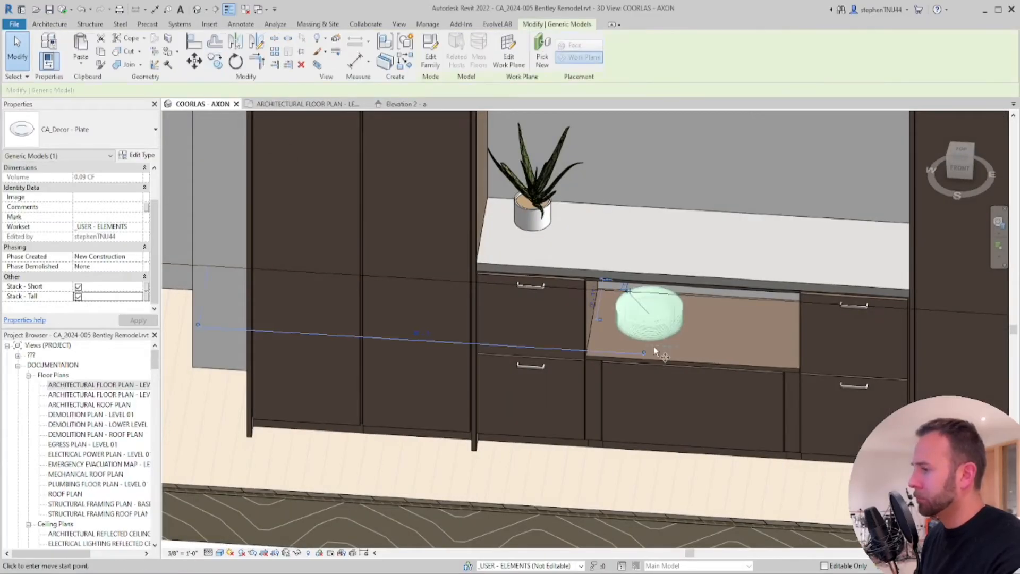
pyautogui.click(743, 352)
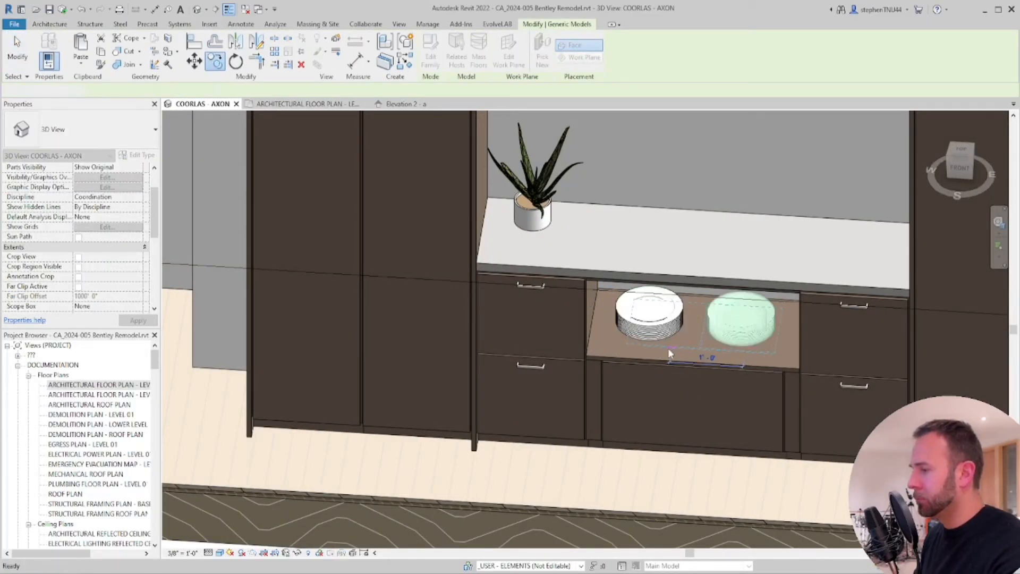
pyautogui.press('Escape')
pyautogui.press('Escape')
pyautogui.scroll(-3, 669, 348)
pyautogui.scroll(-3, 691, 405)
pyautogui.keyDown('shift'); pyautogui.moveTo(699, 430); pyautogui.dragTo(566, 492, button='middle'); pyautogui.keyUp('shift')
pyautogui.moveTo(481, 400); pyautogui.dragTo(551, 471, button='middle')
# Switch to the Level 01 architectural floor plan and start a distance measurement near the kitchen island
pyautogui.click(300, 103)
pyautogui.scroll(5, 494, 295)
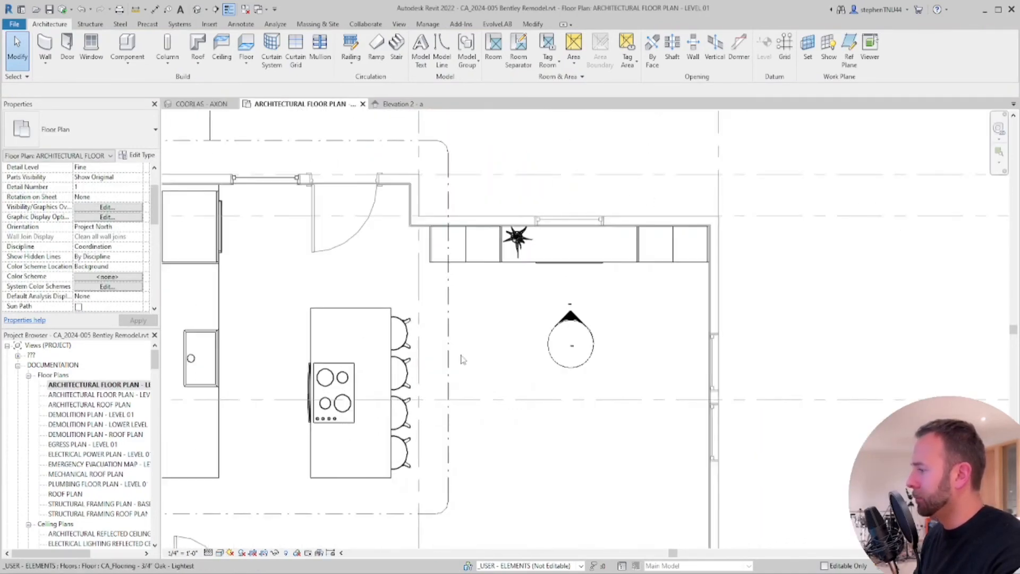
pyautogui.click(531, 24)
pyautogui.click(354, 43)
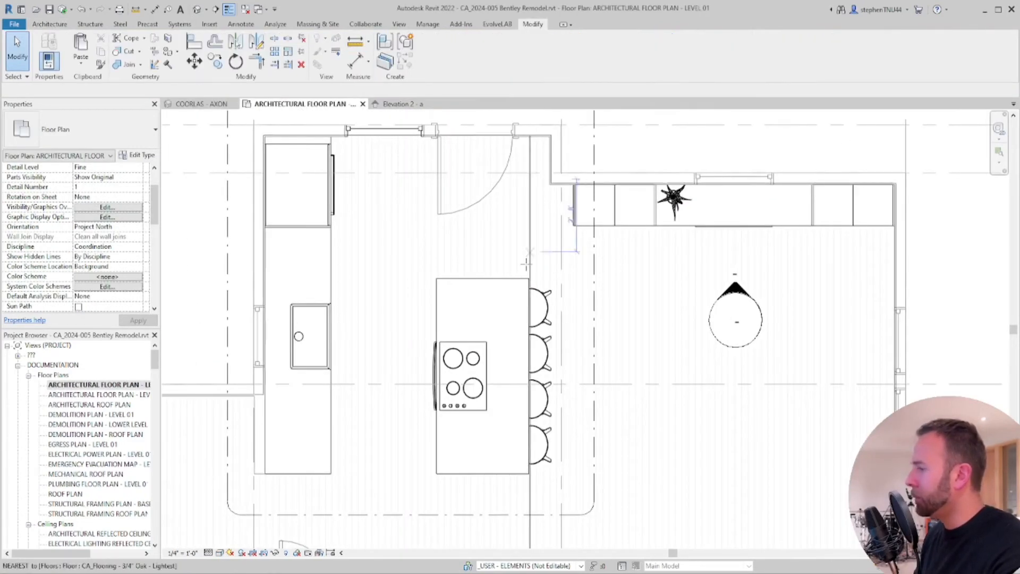
pyautogui.press('Escape')
pyautogui.scroll(-2, 604, 228)
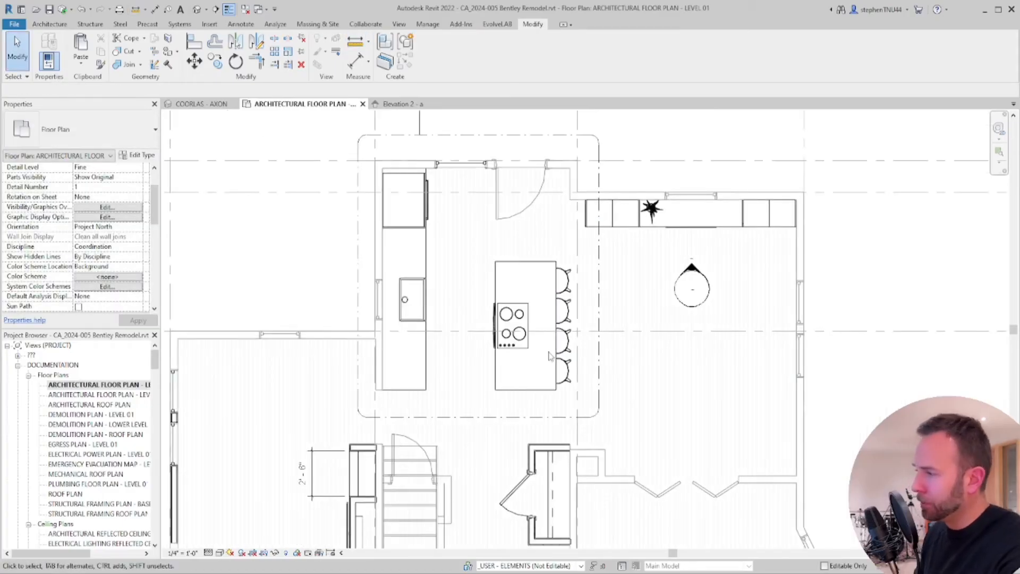
# Delete the two 2' - 6" dimensions beside the built-in next to the stair
pyautogui.moveTo(548, 354); pyautogui.dragTo(511, 232, button='middle')
pyautogui.scroll(-1, 520, 294)
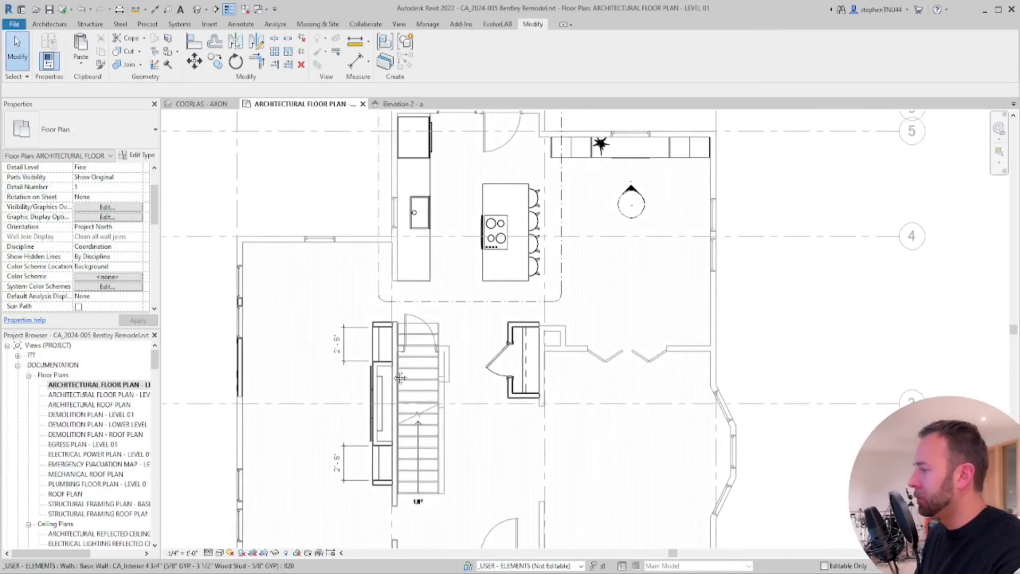
pyautogui.moveTo(350, 331); pyautogui.dragTo(408, 290, button='middle')
pyautogui.click(408, 291)
pyautogui.press('Delete')
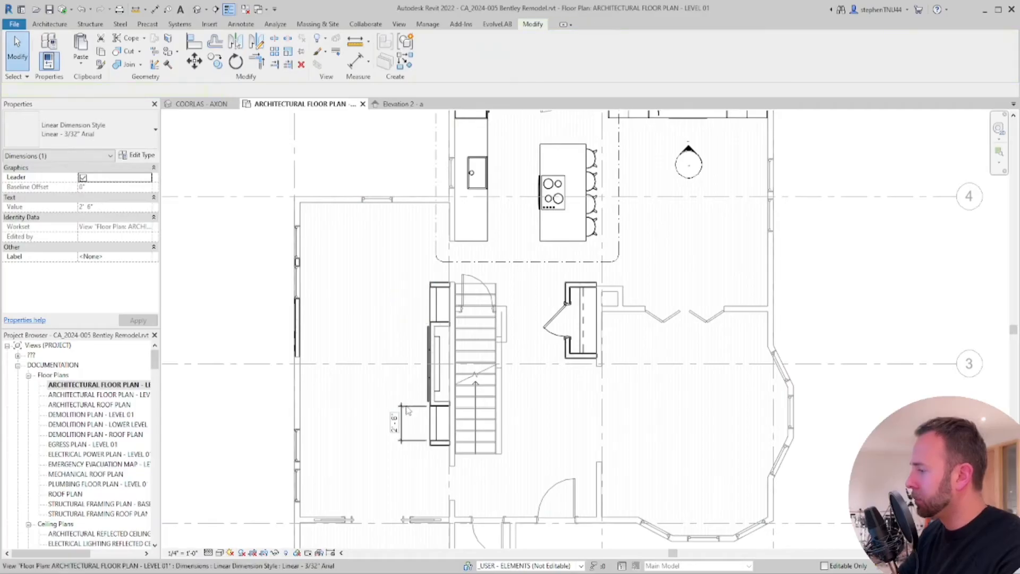
pyautogui.click(410, 407)
pyautogui.press('Delete')
pyautogui.scroll(-1, 470, 399)
pyautogui.moveTo(526, 324); pyautogui.dragTo(512, 337, button='middle')
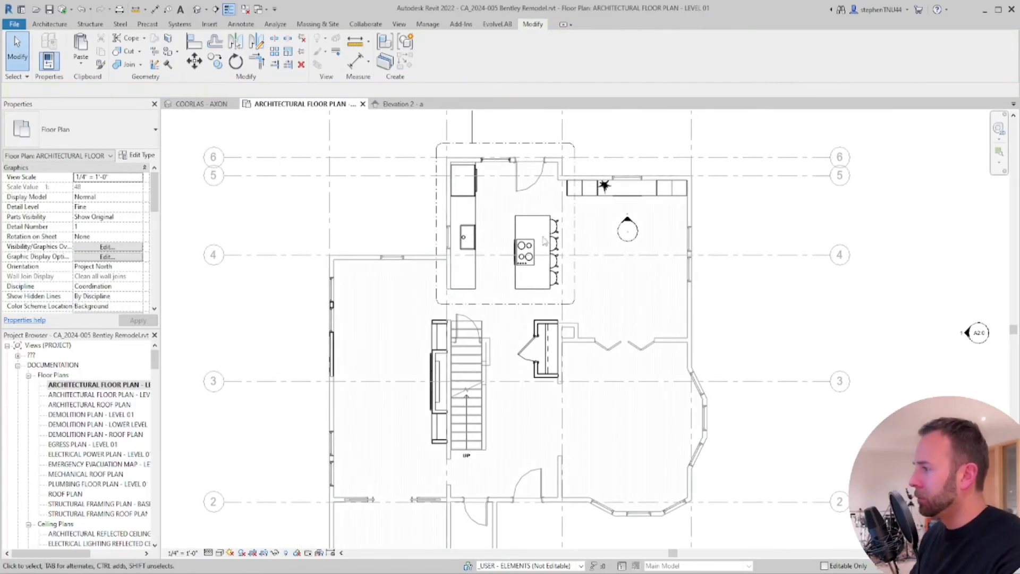
pyautogui.scroll(2, 471, 171)
pyautogui.click(49, 24)
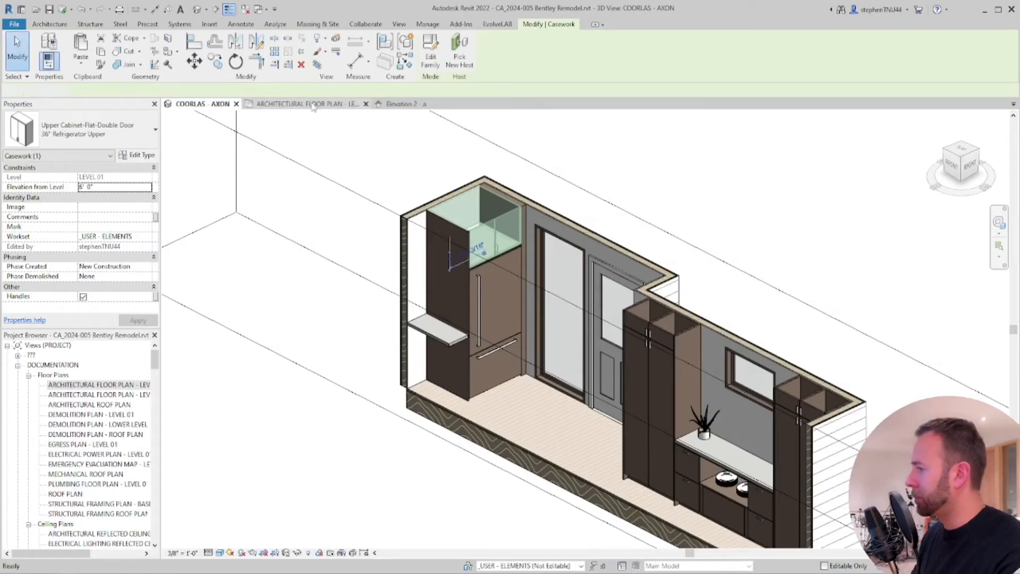
# In the Level 01 architectural floor plan, place a CA_Dishwasher component against the sink counter's front edge, just below the sink
pyautogui.click(314, 104)
pyautogui.scroll(-4, 500, 260)
pyautogui.moveTo(500, 260); pyautogui.dragTo(505, 183, button='middle')
pyautogui.click(49, 24)
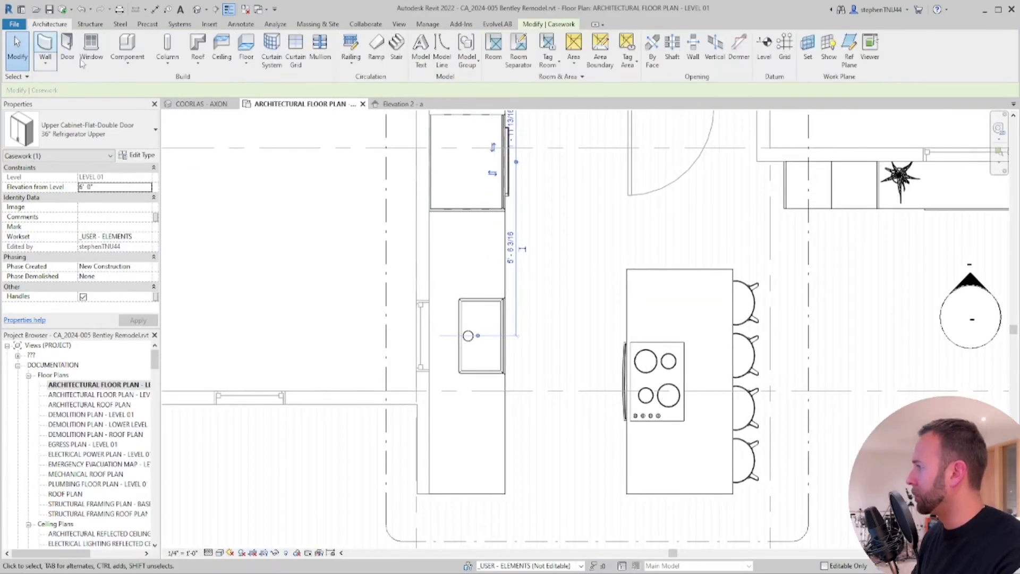
pyautogui.click(128, 50)
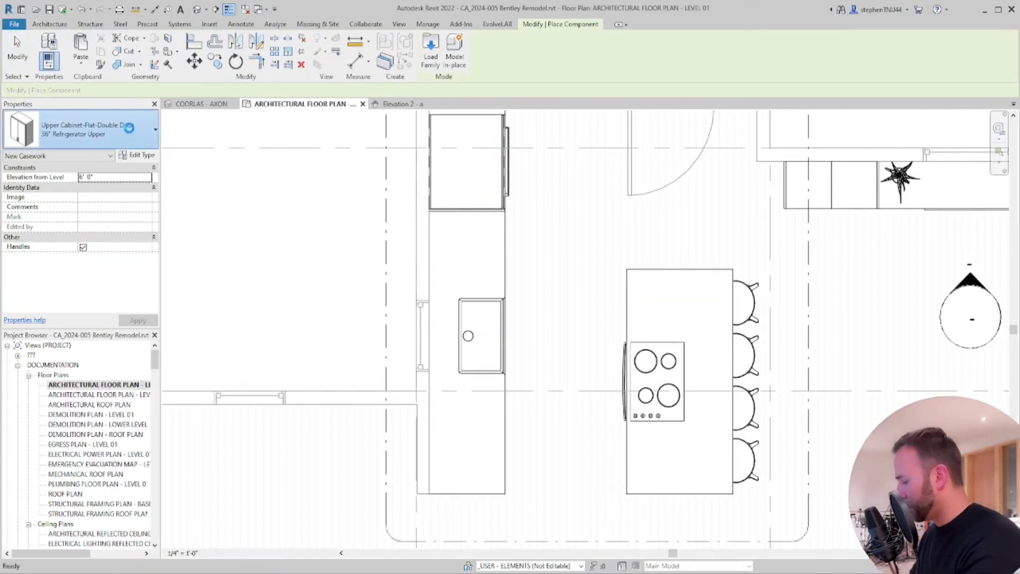
pyautogui.click(131, 131)
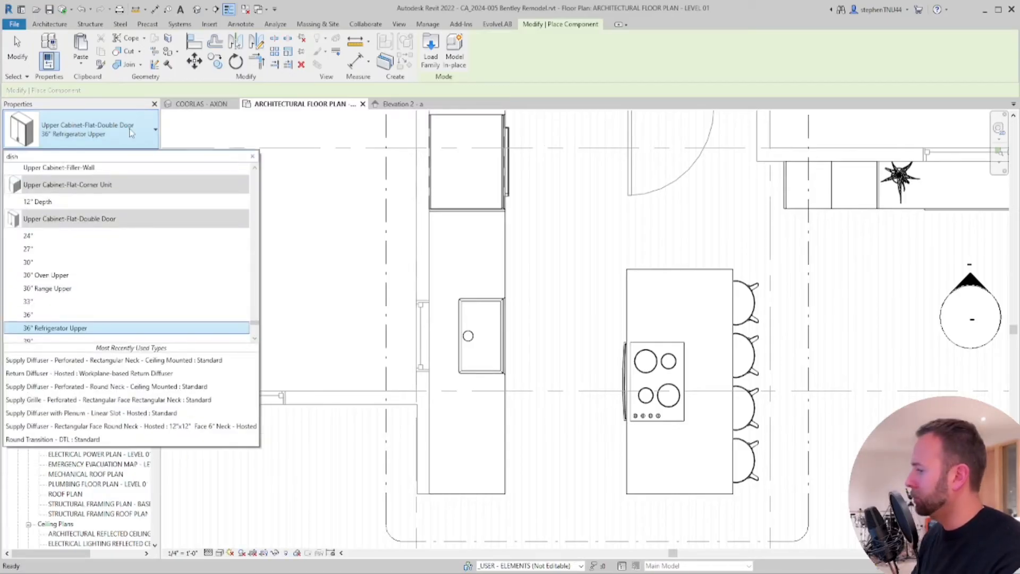
pyautogui.write('dish')
pyautogui.click(53, 204)
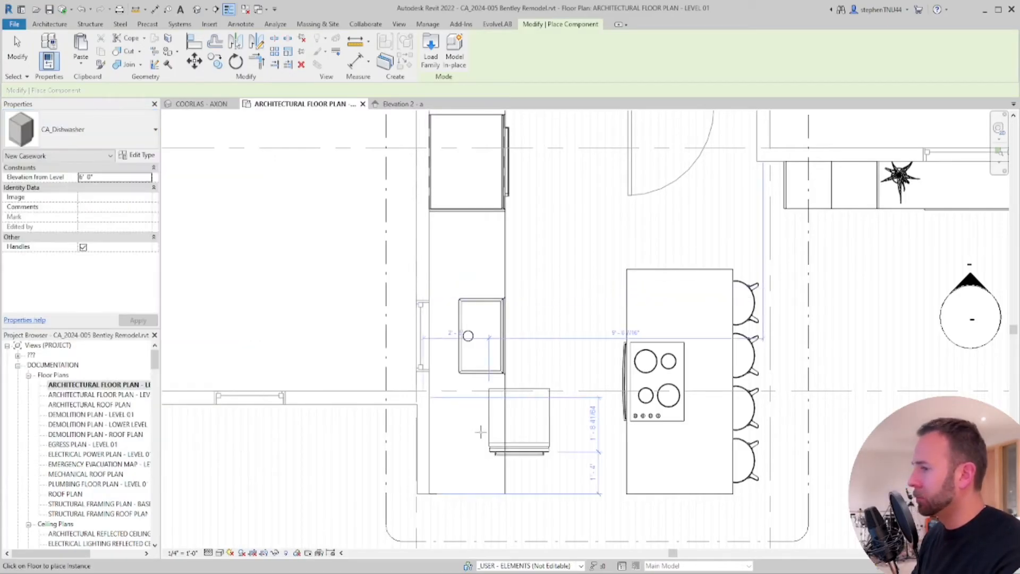
pyautogui.moveTo(481, 432); pyautogui.dragTo(375, 377, button='middle')
pyautogui.scroll(1, 406, 380)
pyautogui.click(407, 380)
pyautogui.press('Escape')
pyautogui.press('Escape')
# Rotate the dishwasher 90 degrees so its front faces the island
pyautogui.click(452, 401)
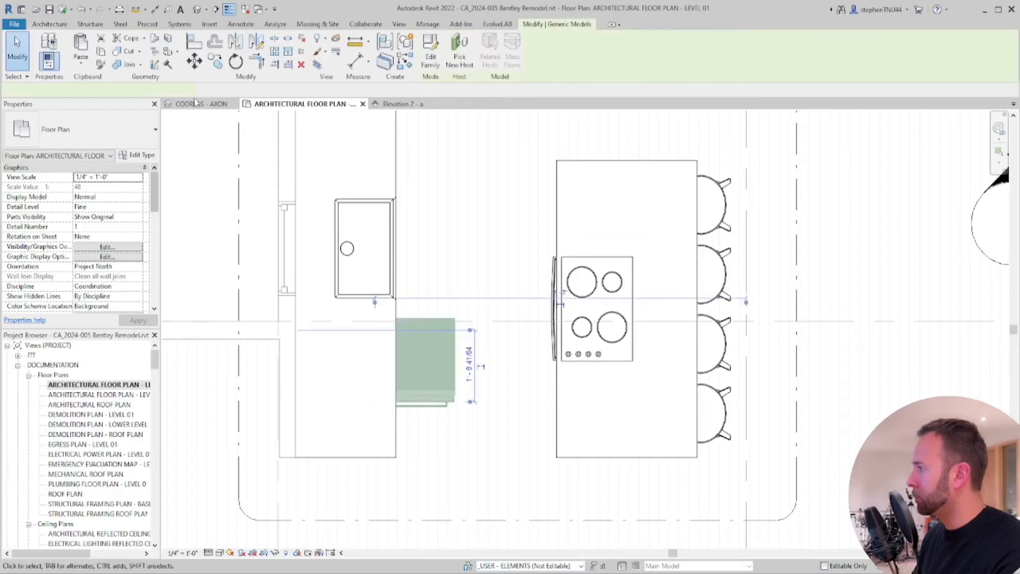
pyautogui.press('r')
pyautogui.press('o')
pyautogui.click(416, 234)
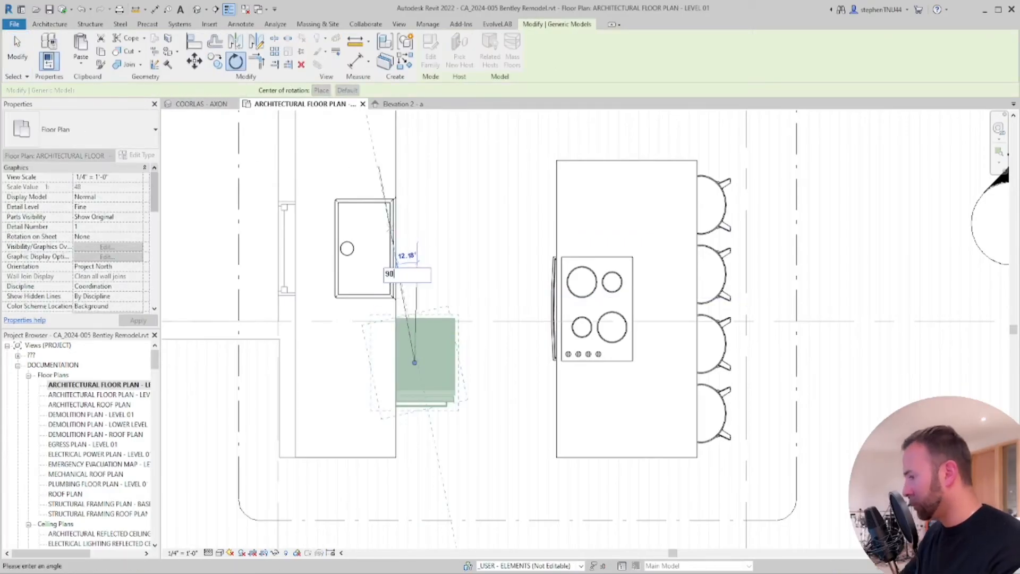
pyautogui.write('90')
pyautogui.press('Return')
# Open the kitchen's Callout 1 plan view, followed by the A4.1 - Enlarged Kitchen Details sheet
pyautogui.scroll(-3, 324, 213)
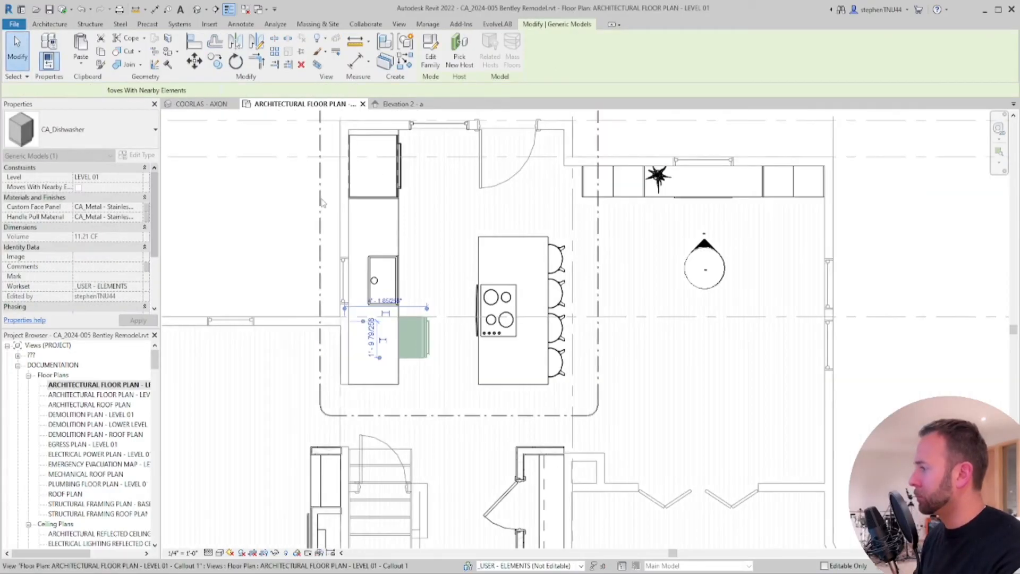
pyautogui.press('Escape')
pyautogui.rightClick(321, 202)
pyautogui.click(361, 284)
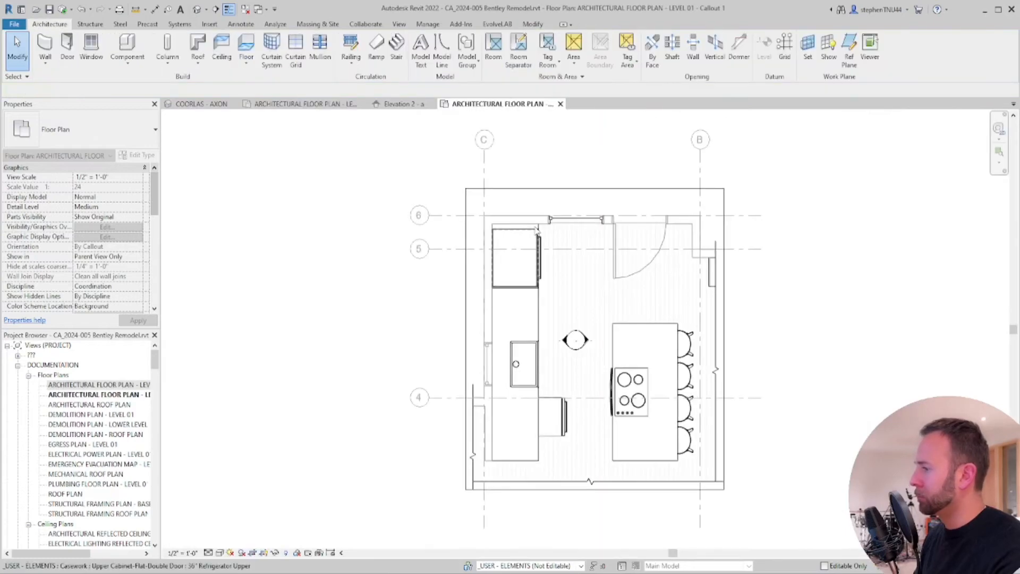
pyautogui.scroll(-10, 95, 491)
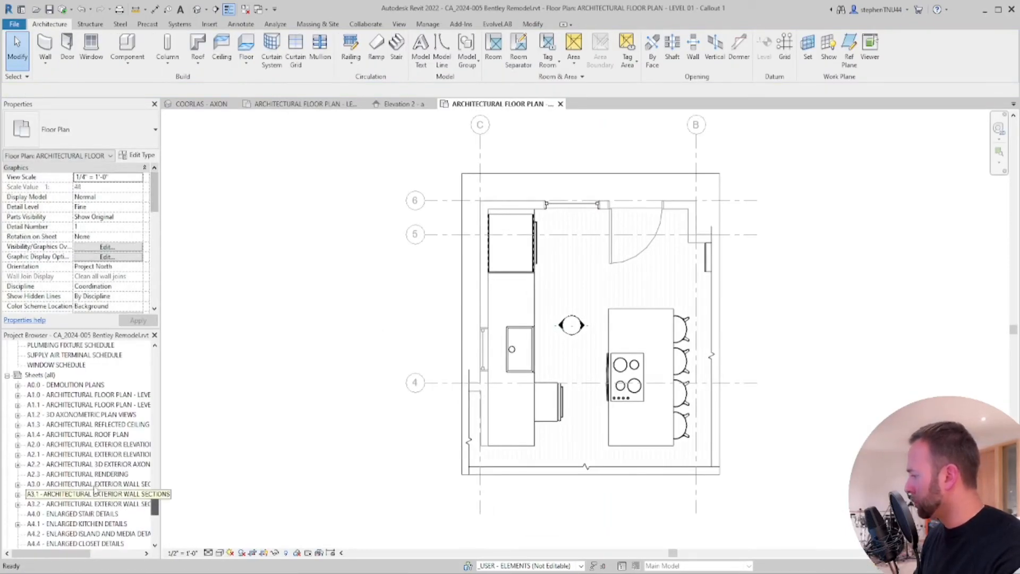
pyautogui.scroll(-2, 73, 493)
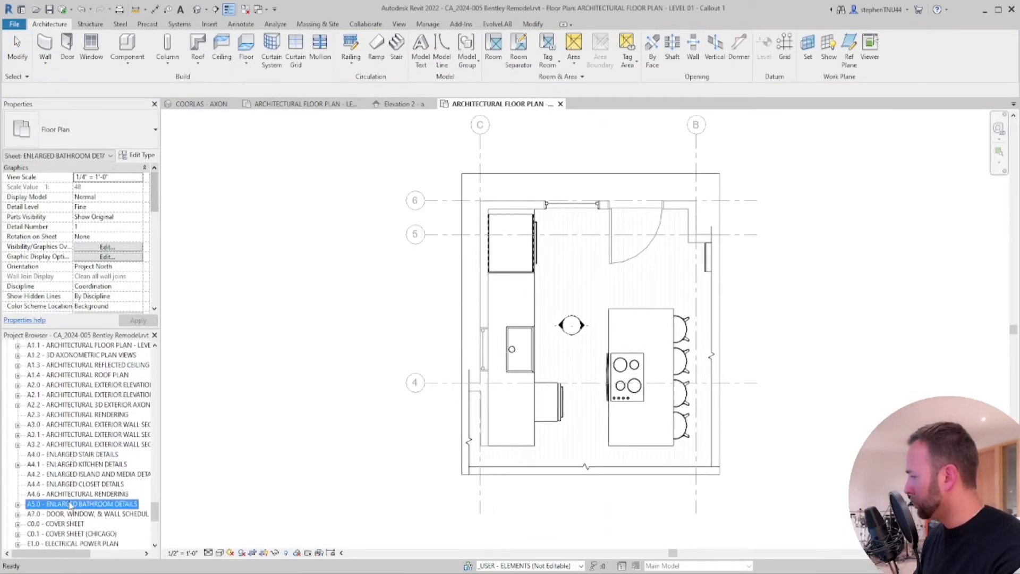
pyautogui.scroll(-2, 497, 289)
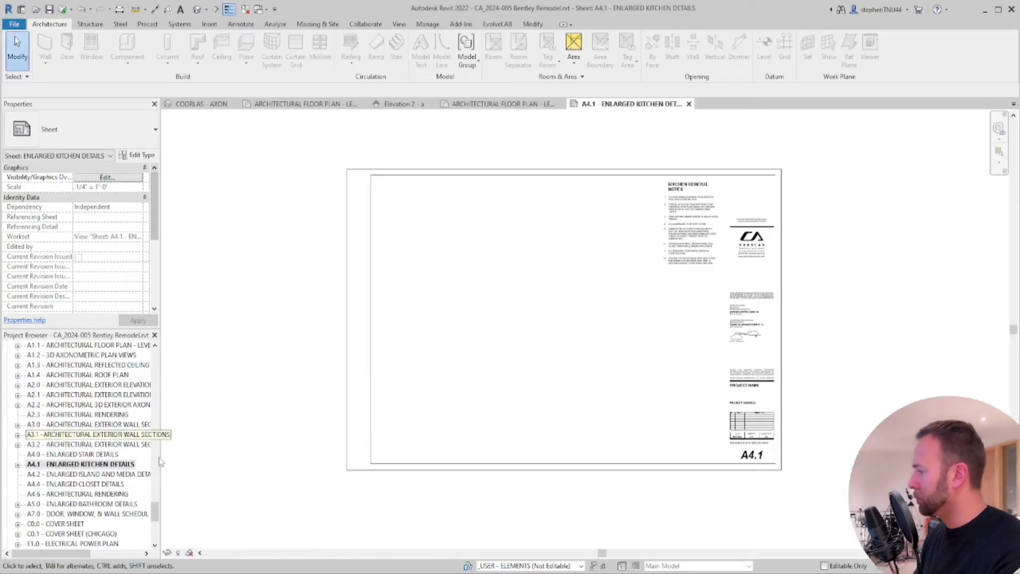
# Place the Level 01 Callout 1 plan and interior elevations 1 - a, 1 - c and 2 - a on sheet A4.1
pyautogui.moveTo(154, 512); pyautogui.dragTo(166, 364)
pyautogui.moveTo(121, 399); pyautogui.dragTo(463, 269)
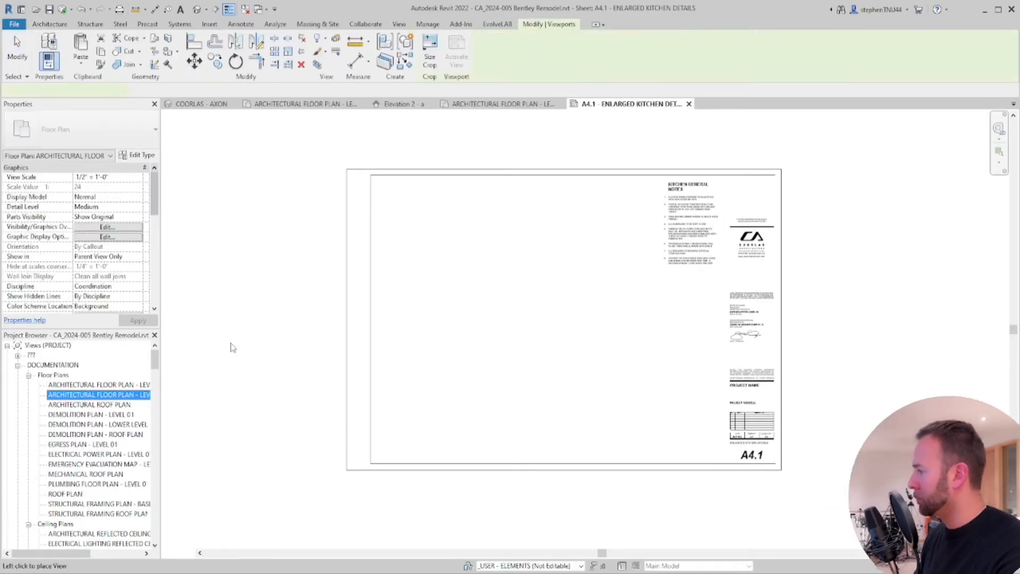
pyautogui.click(18, 355)
pyautogui.click(28, 366)
pyautogui.click(60, 375)
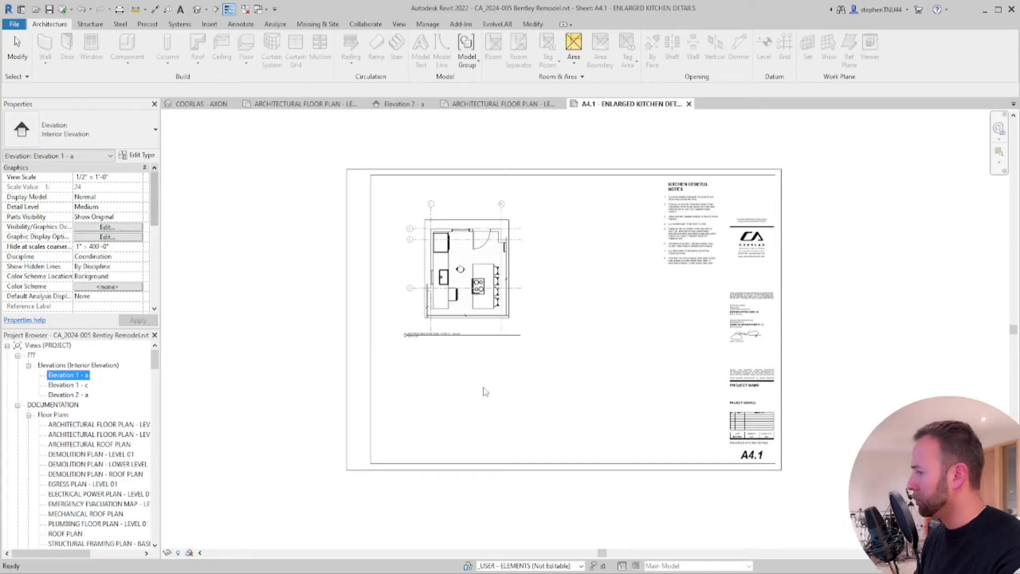
pyautogui.moveTo(68, 385); pyautogui.dragTo(481, 390)
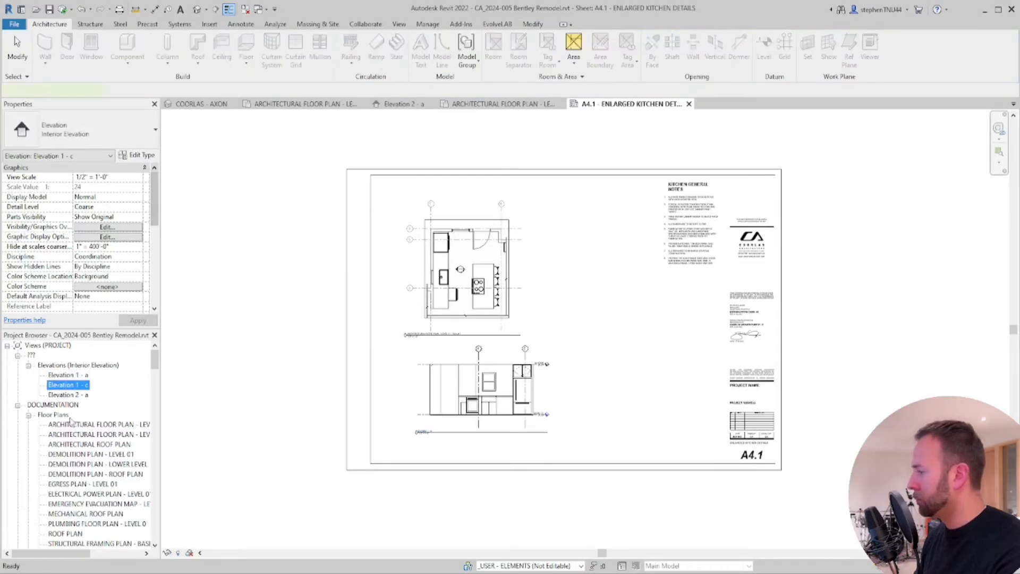
pyautogui.moveTo(68, 395); pyautogui.dragTo(619, 396)
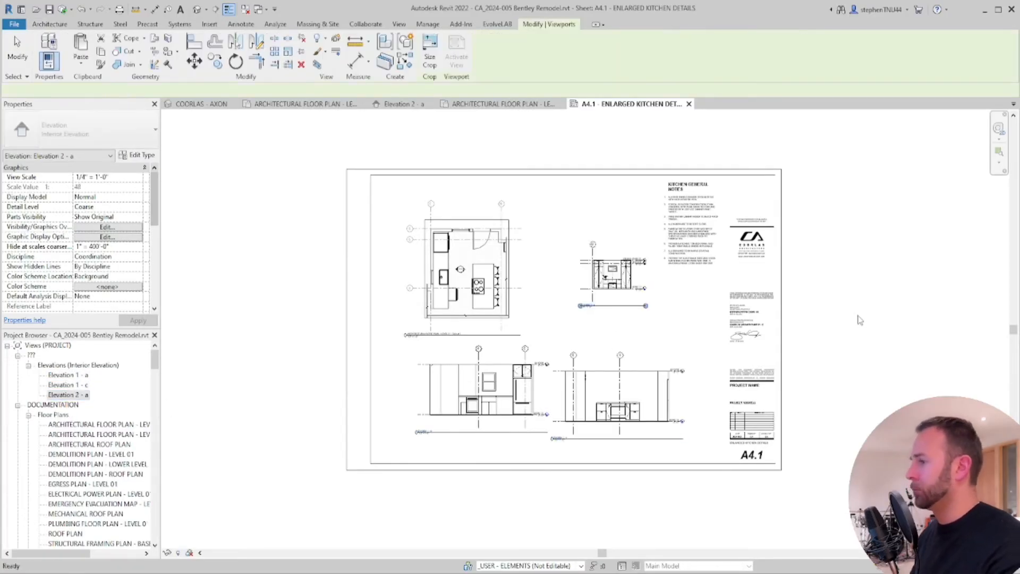
# Set the Elevation 2 - a viewport's scale to 1/2" = 1'-0"
pyautogui.scroll(3, 560, 351)
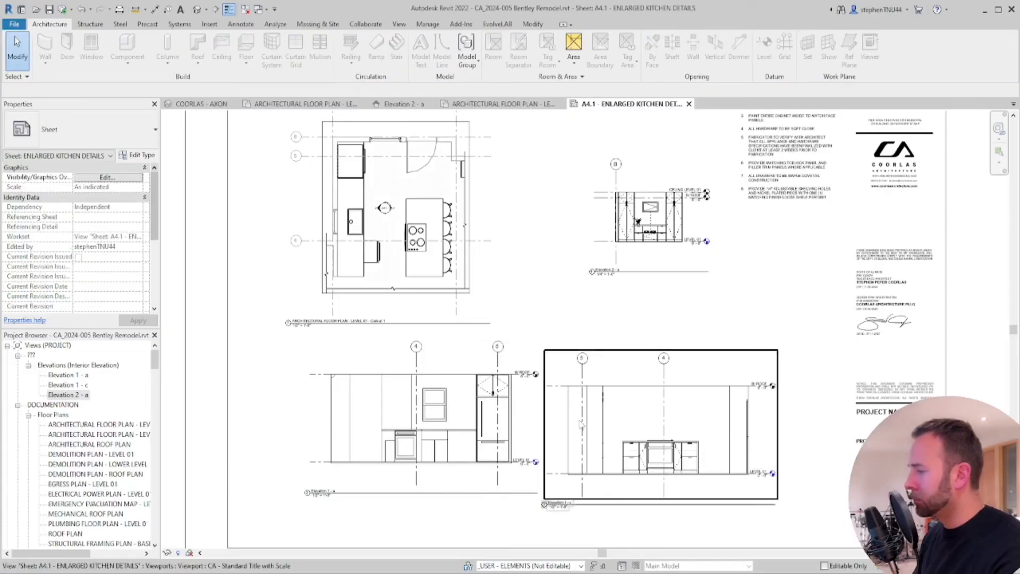
pyautogui.scroll(-1, 489, 399)
pyautogui.click(611, 261)
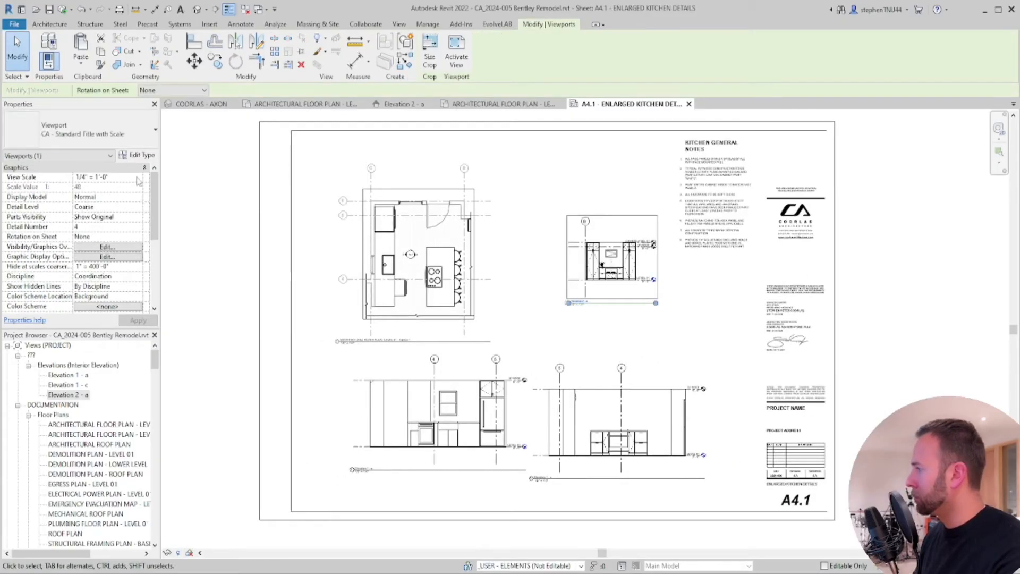
pyautogui.click(590, 335)
# Move the callout plan toward the sheet's upper-left corner and line up the two lower elevations along the bottom
pyautogui.moveTo(435, 245); pyautogui.dragTo(407, 224)
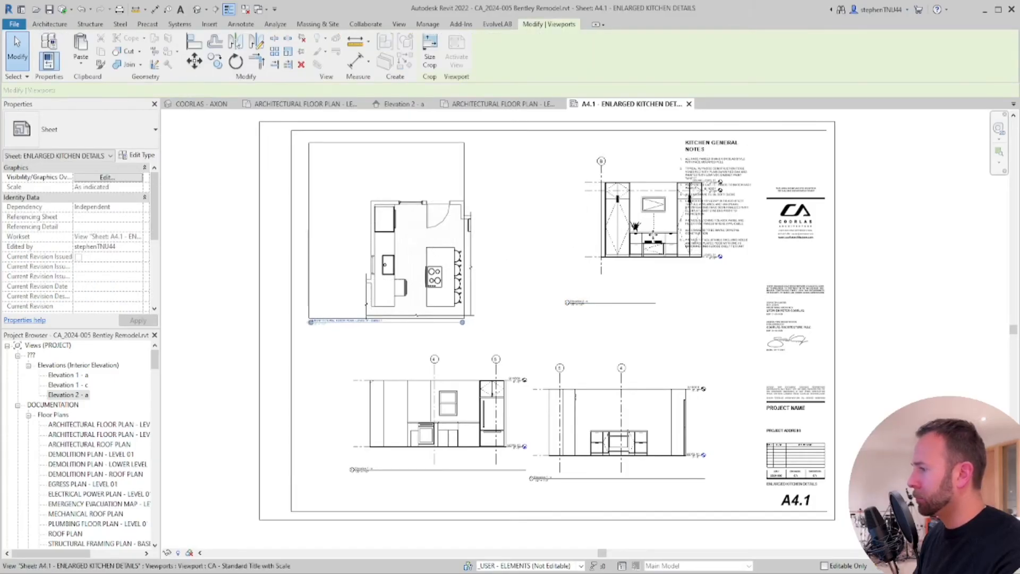
pyautogui.moveTo(617, 423); pyautogui.dragTo(658, 436)
pyautogui.moveTo(465, 424); pyautogui.dragTo(503, 444)
# Activate the Elevation 1 - c view on the sheet and tighten its crop region around the island
pyautogui.scroll(3, 660, 431)
pyautogui.doubleClick(590, 405)
pyautogui.click(596, 371)
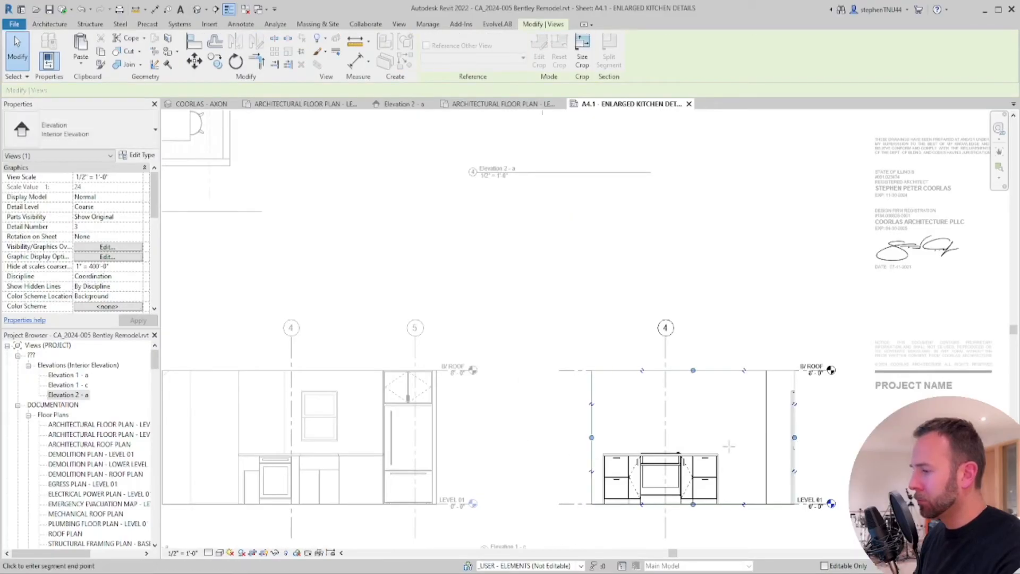
pyautogui.click(752, 372)
pyautogui.moveTo(761, 370); pyautogui.dragTo(737, 370)
# Hide grid line 4 in the Elevation 1 - c view
pyautogui.click(665, 219)
pyautogui.rightClick(666, 216)
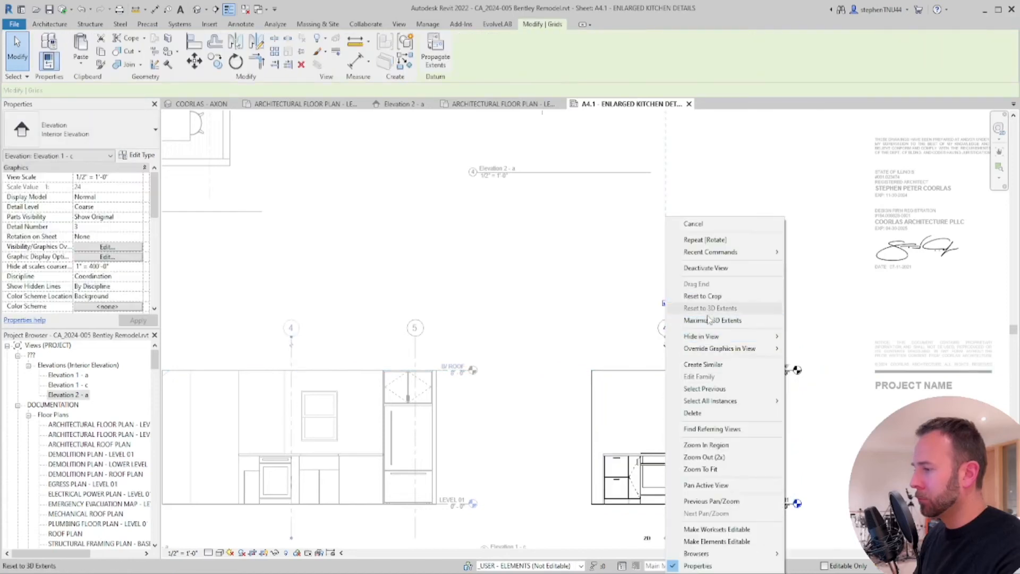
pyautogui.click(830, 338)
# Set Elevation 1 - c to Fine detail and the Shaded style, adjust its lighting in Graphic Display Options, and deactivate the view
pyautogui.moveTo(678, 380); pyautogui.dragTo(711, 307, button='middle')
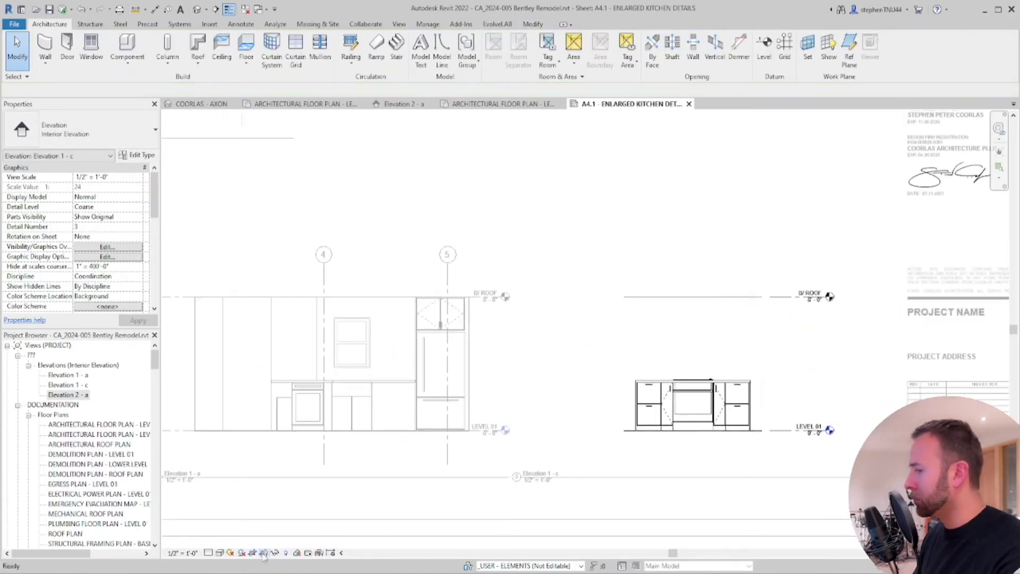
pyautogui.click(219, 553)
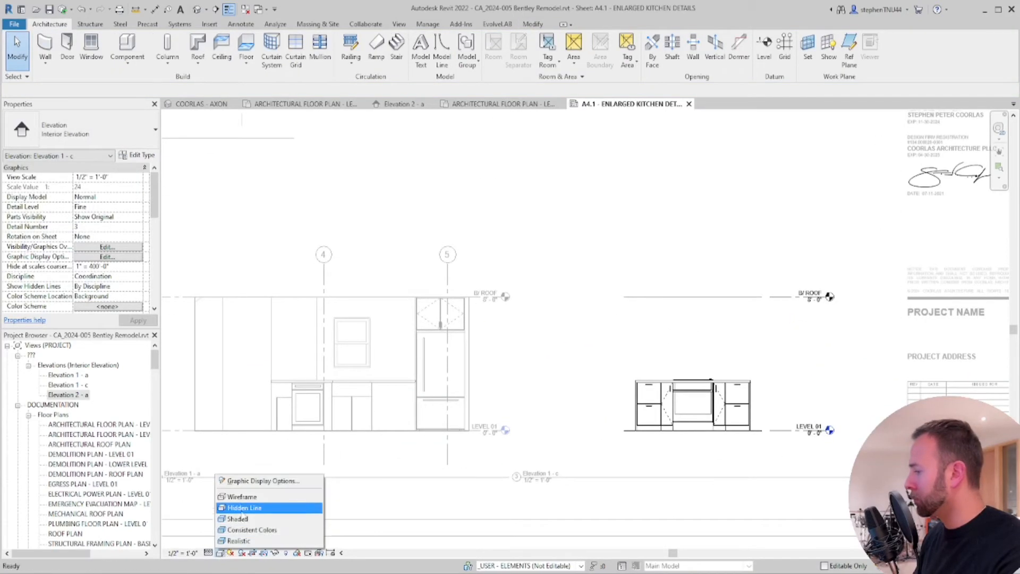
pyautogui.click(239, 518)
pyautogui.click(219, 553)
pyautogui.click(239, 481)
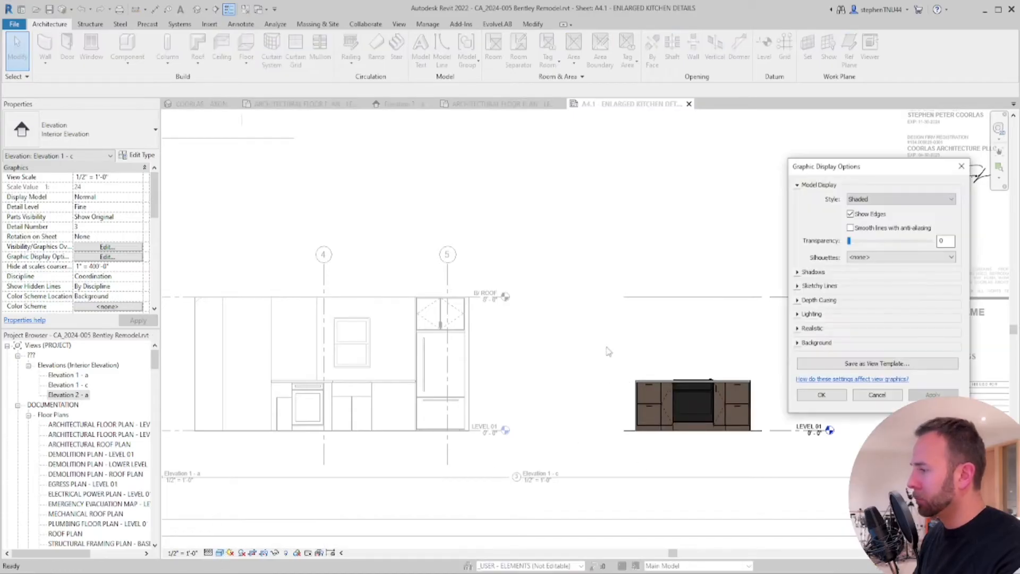
pyautogui.click(799, 315)
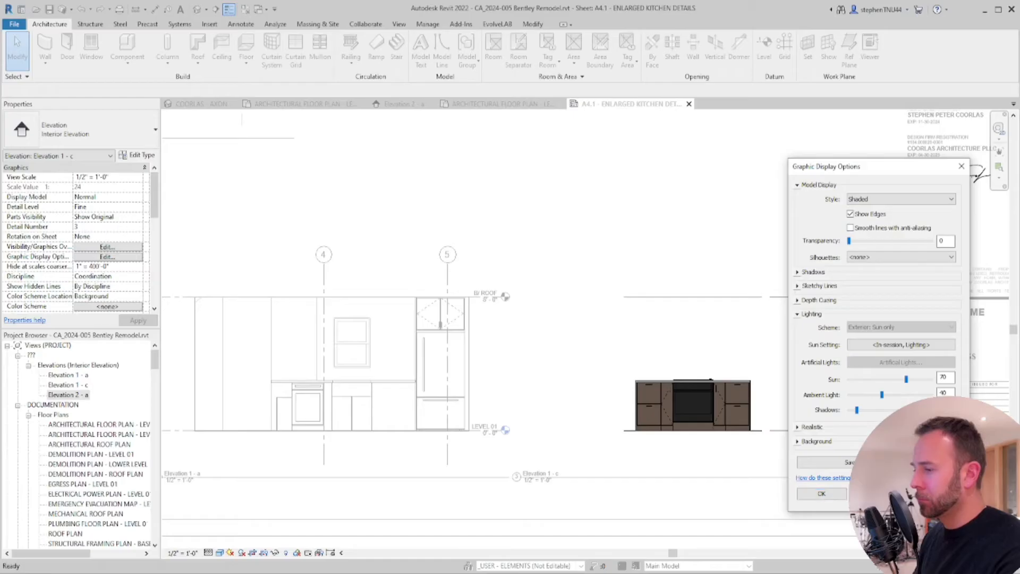
pyautogui.click(826, 496)
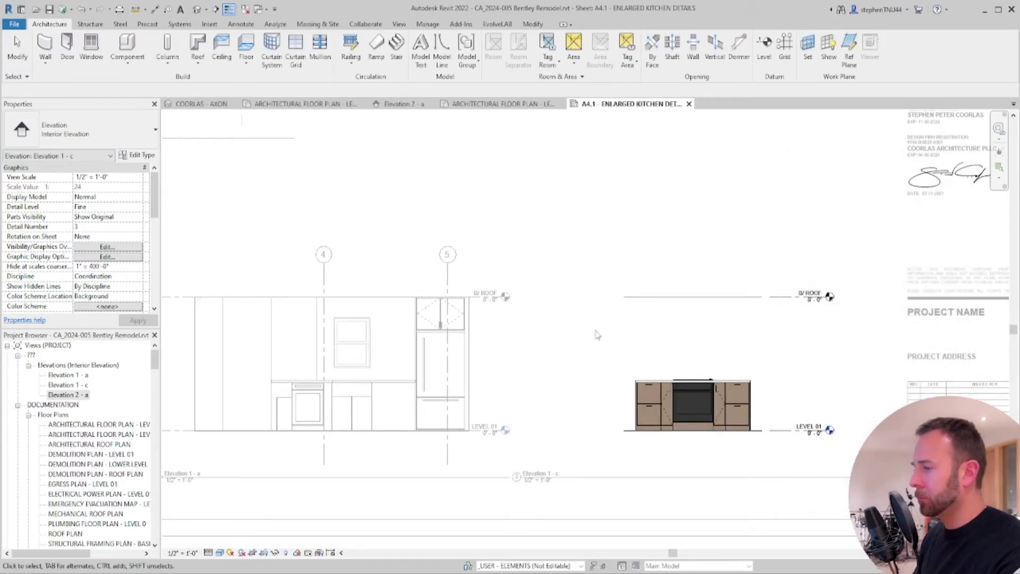
pyautogui.doubleClick(597, 332)
# Reposition the Elevation 1 - c view title beneath its island elevation on the sheet
pyautogui.scroll(-1, 717, 316)
pyautogui.click(664, 458)
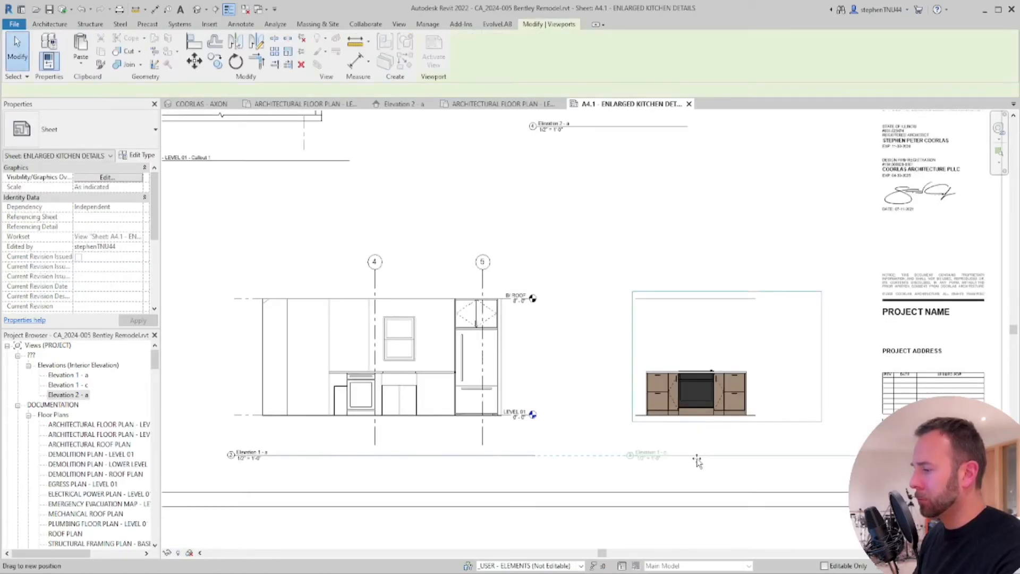
pyautogui.moveTo(697, 462); pyautogui.dragTo(700, 461)
# Activate the Elevation 1 - a view, tighten the crop region beside the base cabinets, and hide grid lines 4 and 5
pyautogui.doubleClick(264, 365)
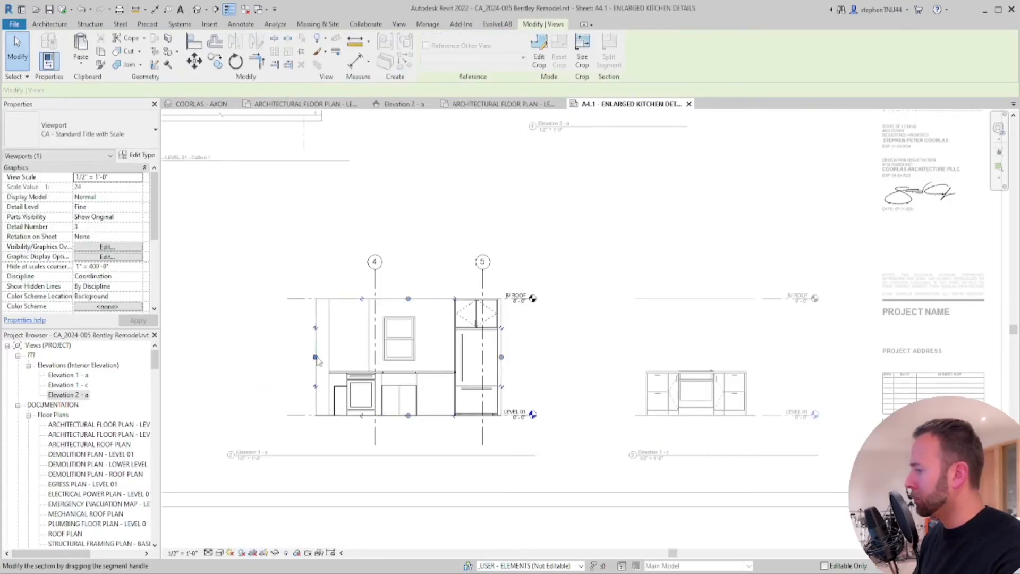
pyautogui.click(375, 283)
pyautogui.rightClick(483, 295)
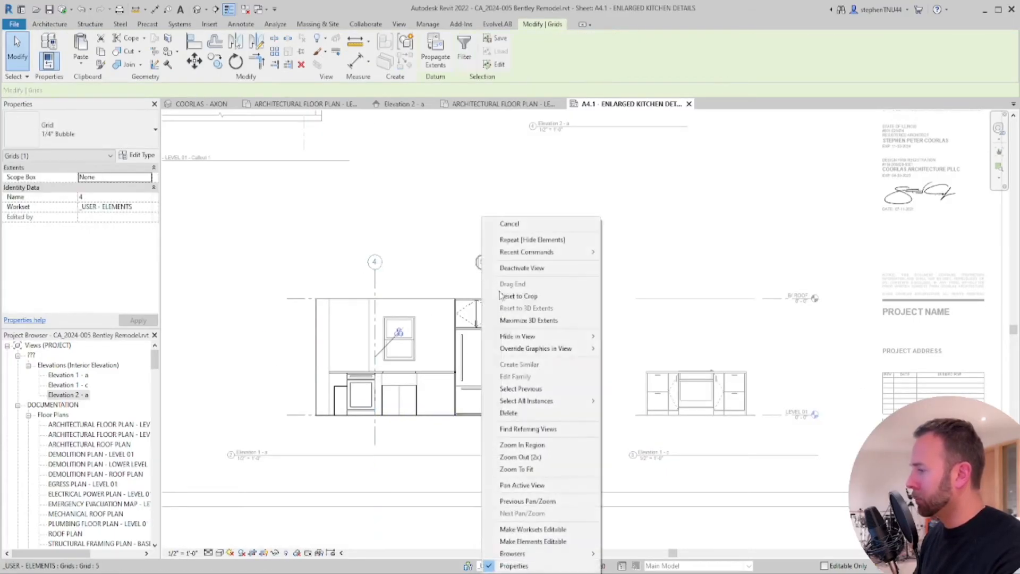
pyautogui.click(623, 337)
# Adjust both ends of the level lines in Elevation 1 - a so only short stubs remain beside the refrigerator
pyautogui.click(519, 302)
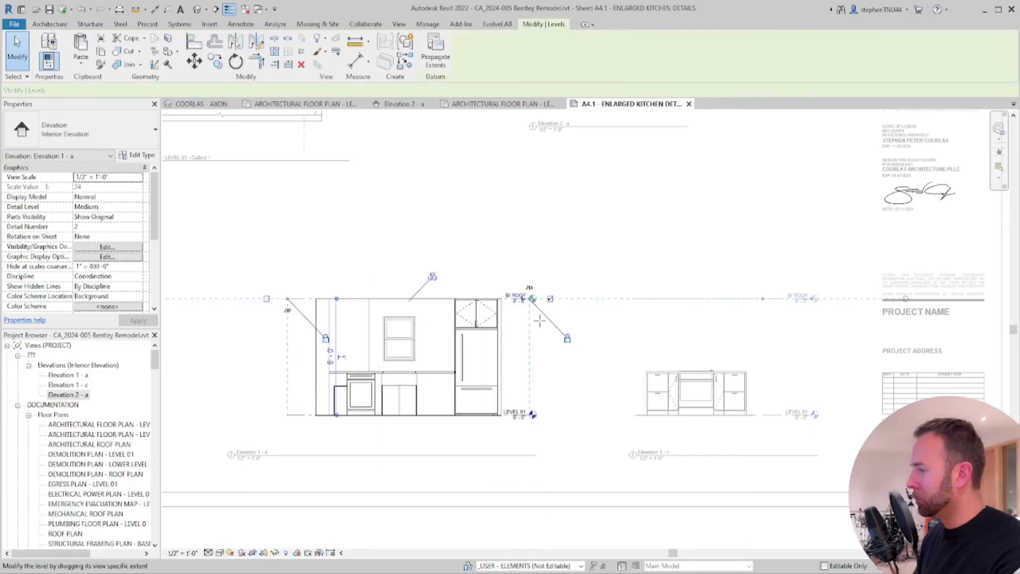
pyautogui.moveTo(530, 299); pyautogui.dragTo(555, 299)
pyautogui.moveTo(287, 299); pyautogui.dragTo(507, 298)
pyautogui.click(269, 434)
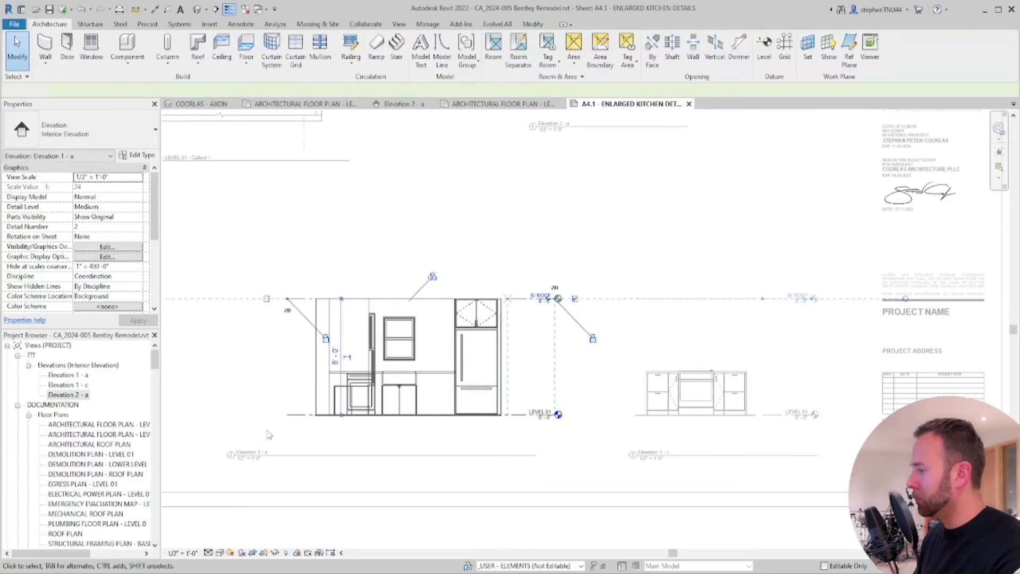
# Set Elevation 1 - a to Fine detail and the Shaded style, and brighten its lighting in Graphic Display Options
pyautogui.click(219, 552)
pyautogui.click(258, 518)
pyautogui.click(220, 553)
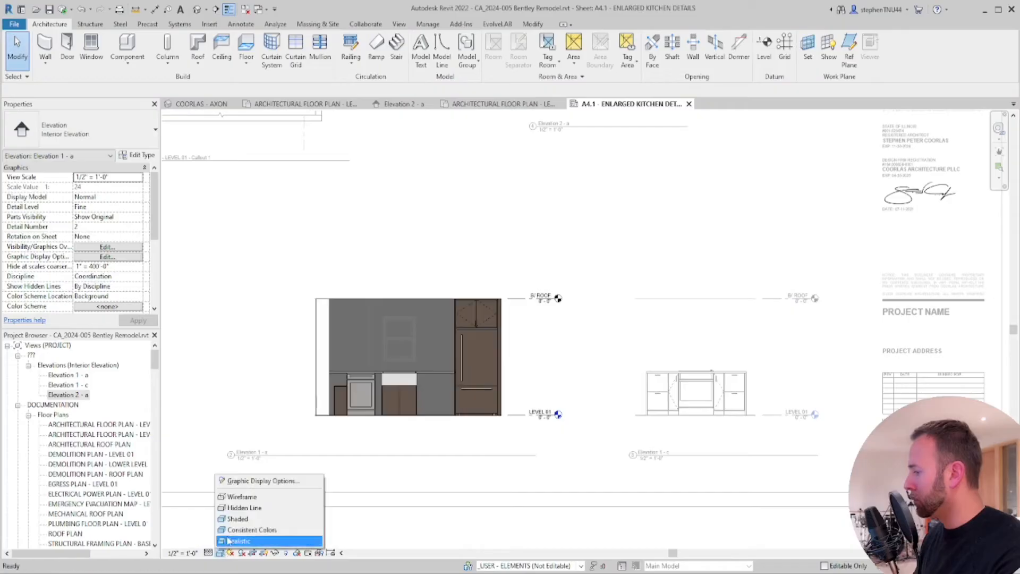
pyautogui.click(276, 479)
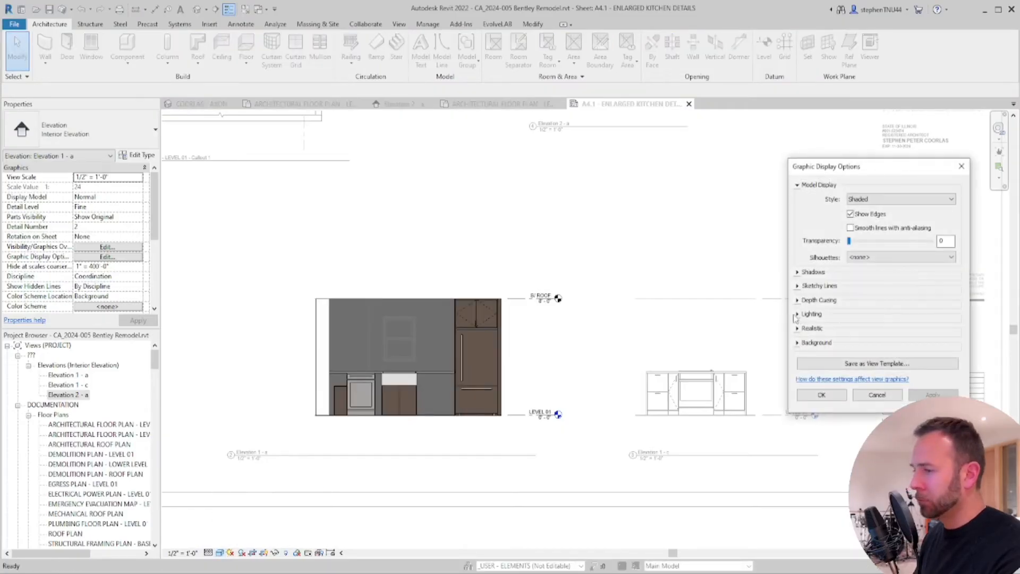
pyautogui.click(796, 314)
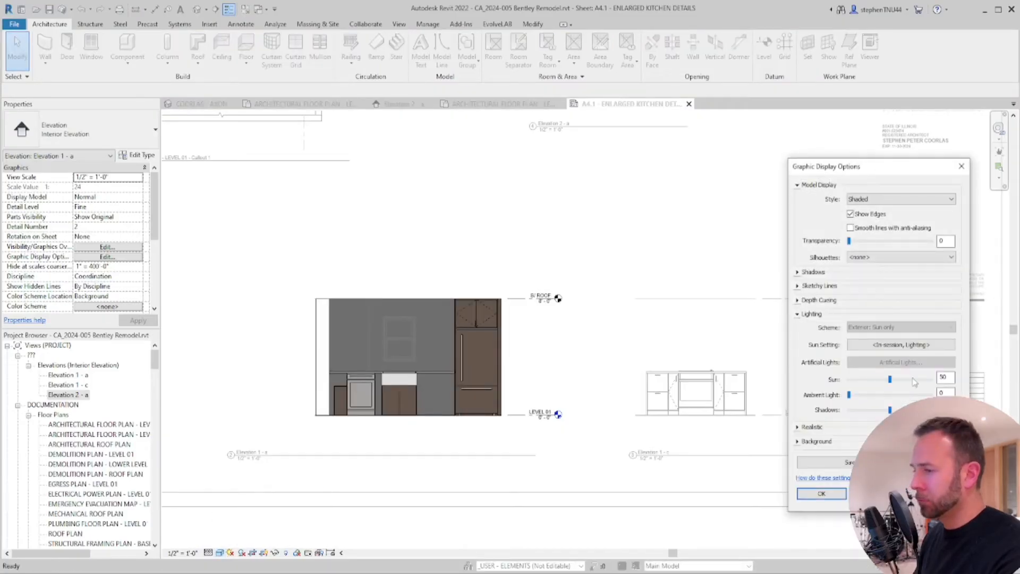
pyautogui.click(836, 496)
# Set the phase filter of Elevation 1 - a to Show Complete
pyautogui.scroll(-5, 152, 291)
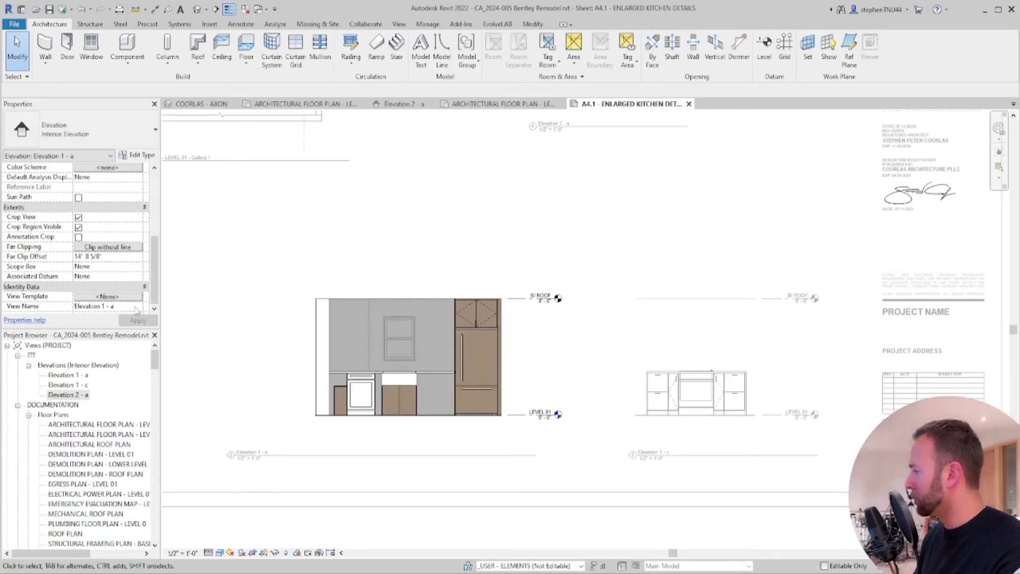
pyautogui.scroll(2, 565, 342)
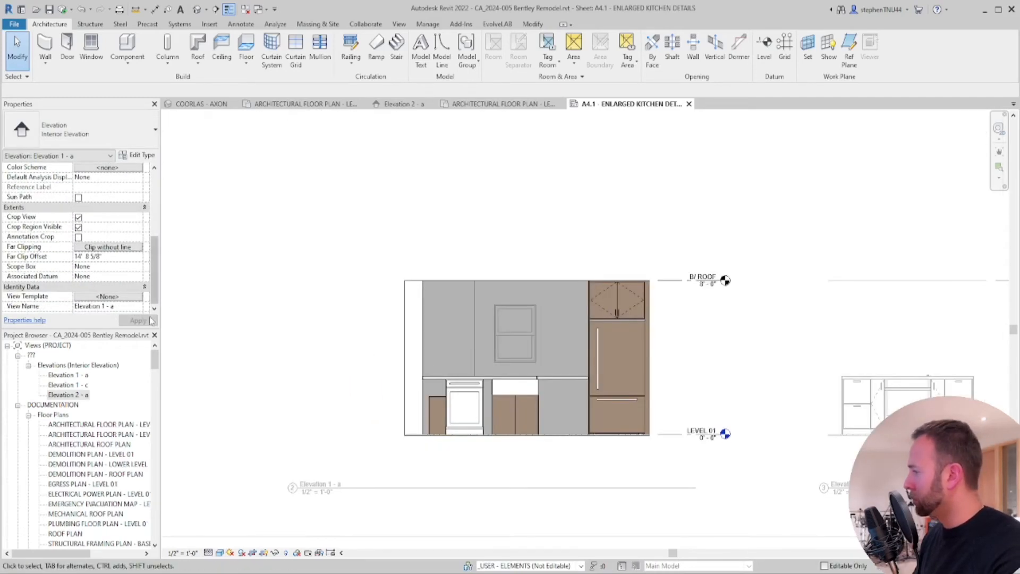
pyautogui.scroll(-3, 153, 312)
pyautogui.scroll(-3, 152, 312)
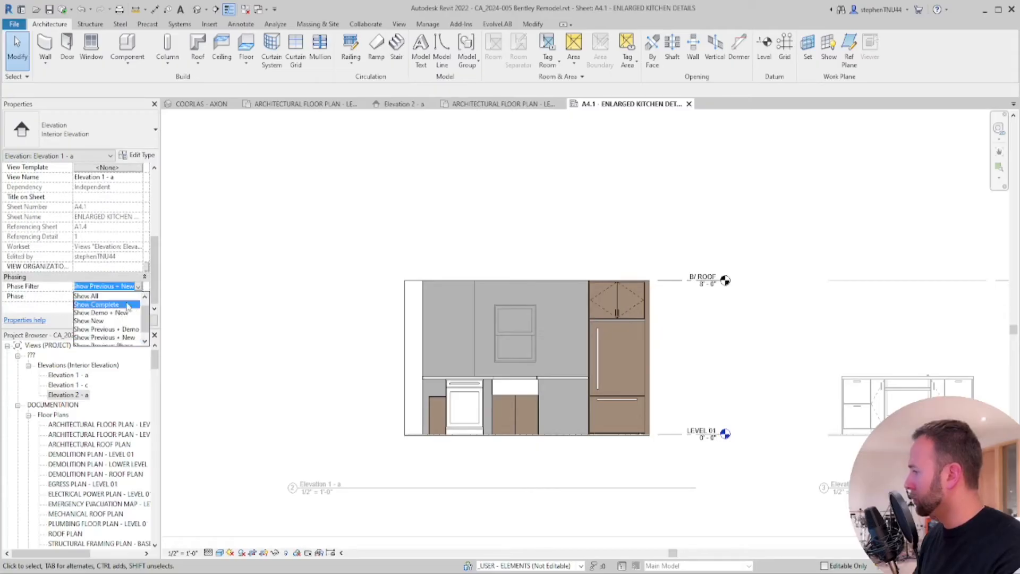
pyautogui.click(128, 305)
# Hide the vertical wall line between the range and the window using Linework with the invisible lines style
pyautogui.scroll(2, 471, 320)
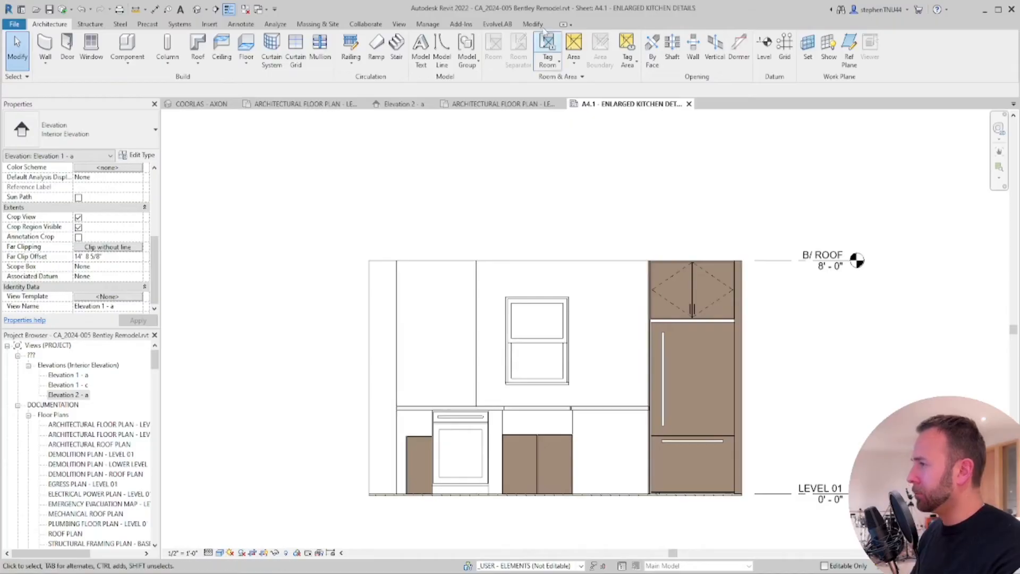
pyautogui.click(541, 25)
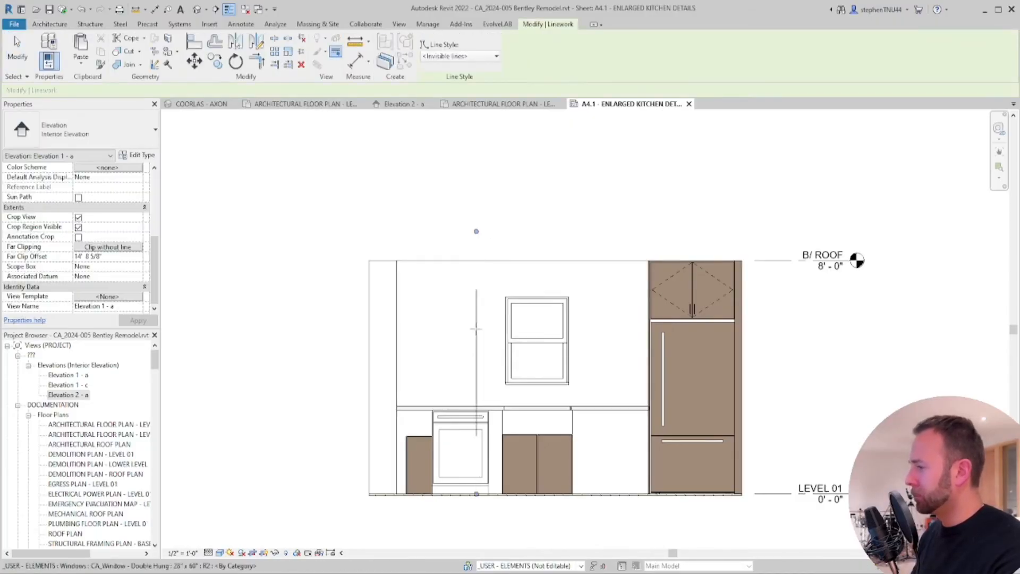
pyautogui.press('Escape')
pyautogui.press('Escape')
# Switch to the COORLAS - AXON 3D view and duplicate it with detailing
pyautogui.hotkey('ctrl', 'Tab')
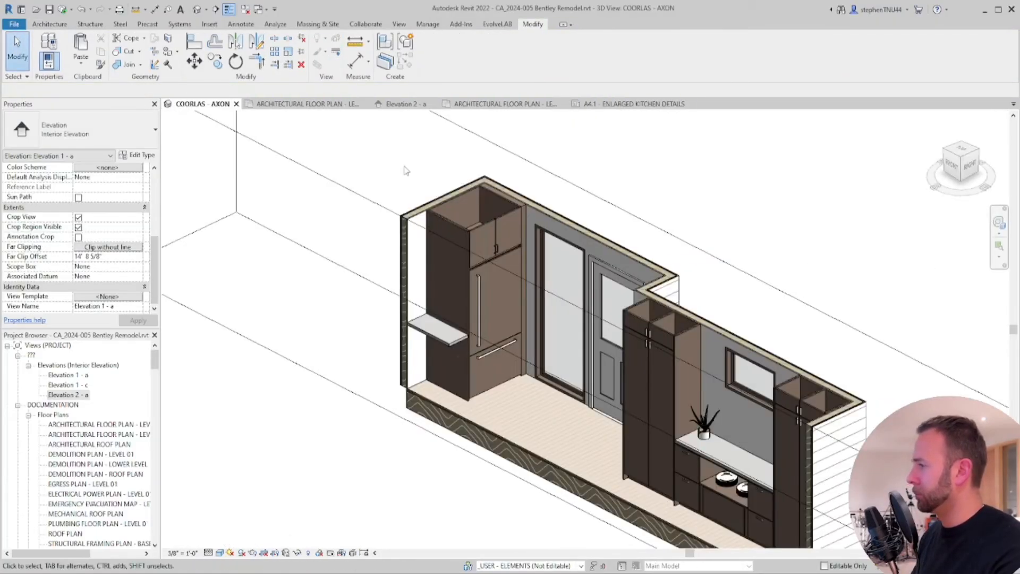
pyautogui.scroll(-4, 425, 199)
pyautogui.scroll(-15, 80, 425)
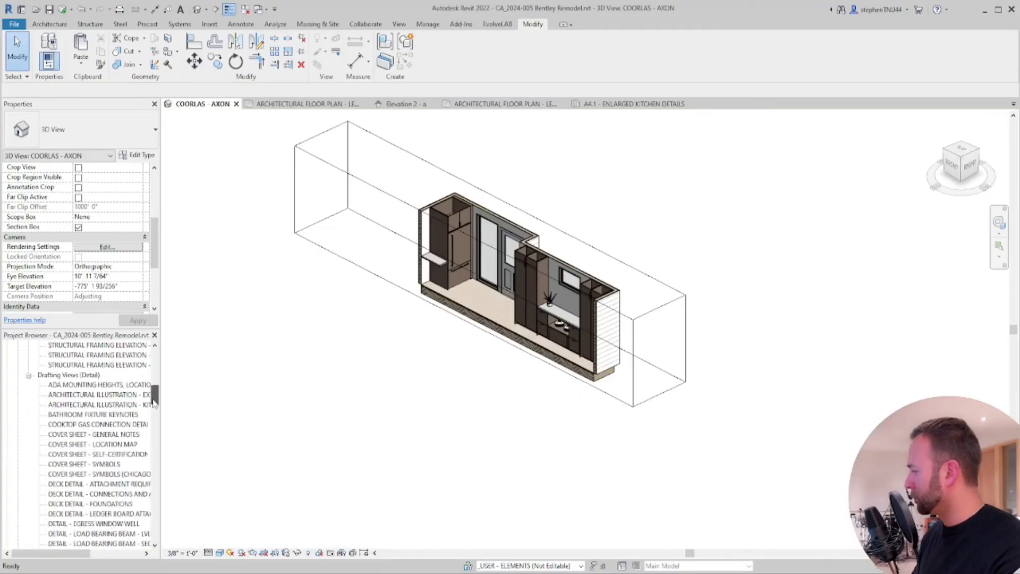
pyautogui.click(76, 414)
pyautogui.rightClick(78, 419)
pyautogui.moveTo(152, 254)
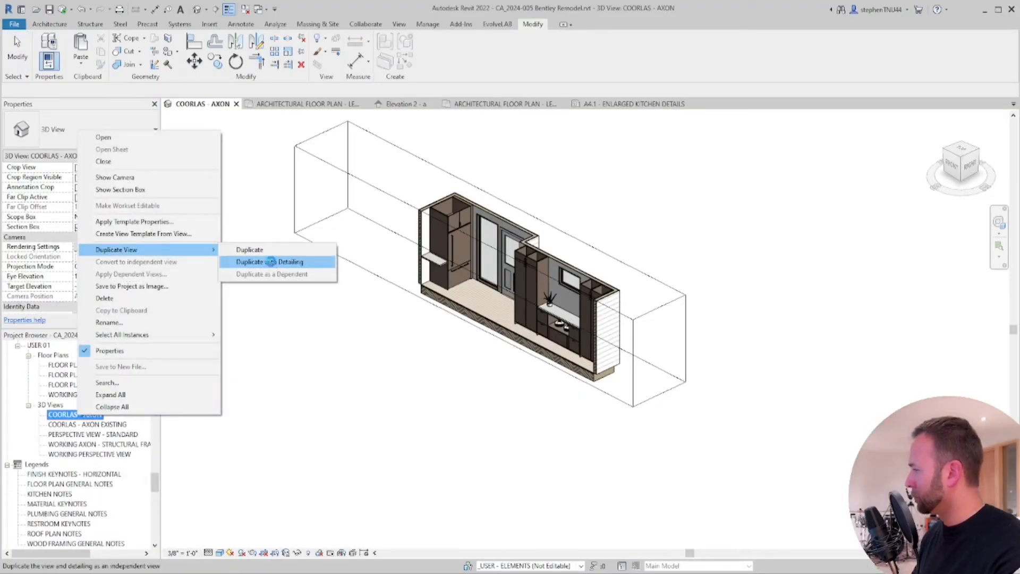
pyautogui.click(271, 262)
# Resize the section box in the duplicated axon view to enclose the whole kitchen, including the island and sink counter
pyautogui.click(386, 279)
pyautogui.keyDown('shift'); pyautogui.moveTo(377, 262); pyautogui.dragTo(295, 216, button='middle'); pyautogui.keyUp('shift')
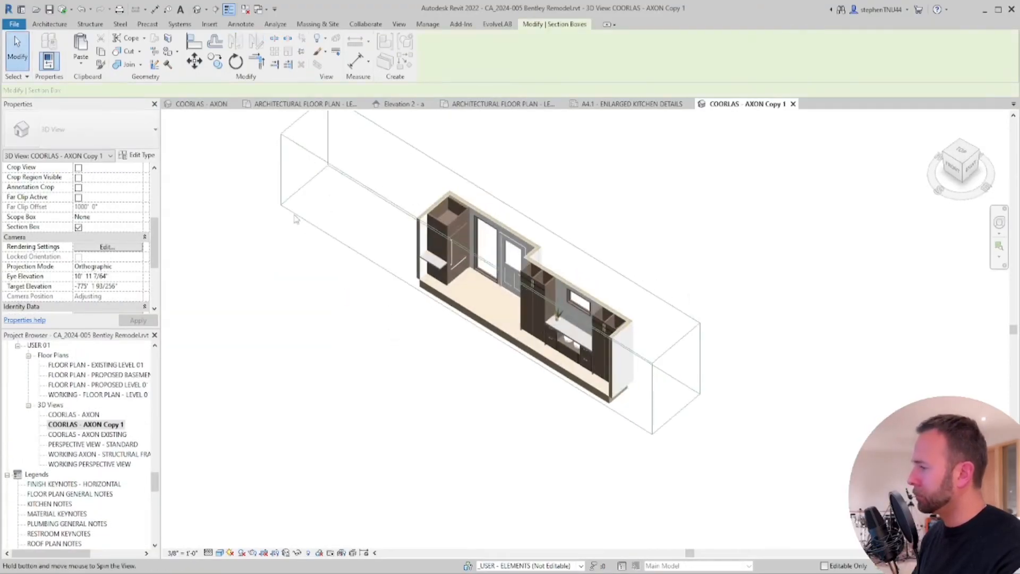
pyautogui.moveTo(305, 150); pyautogui.dragTo(424, 223)
pyautogui.moveTo(675, 378); pyautogui.dragTo(641, 360)
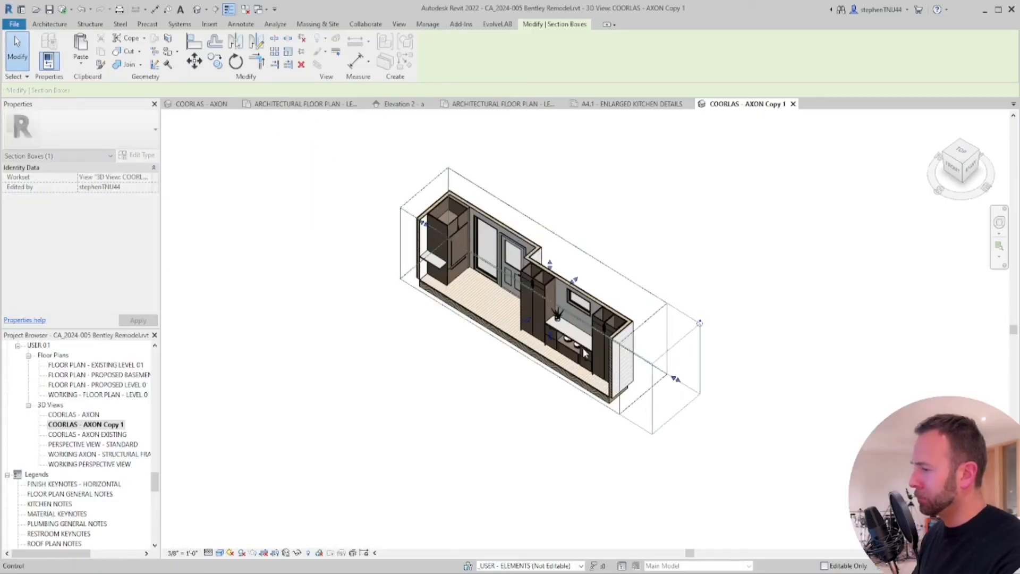
pyautogui.moveTo(550, 334); pyautogui.dragTo(389, 415)
pyautogui.moveTo(433, 373); pyautogui.dragTo(436, 372)
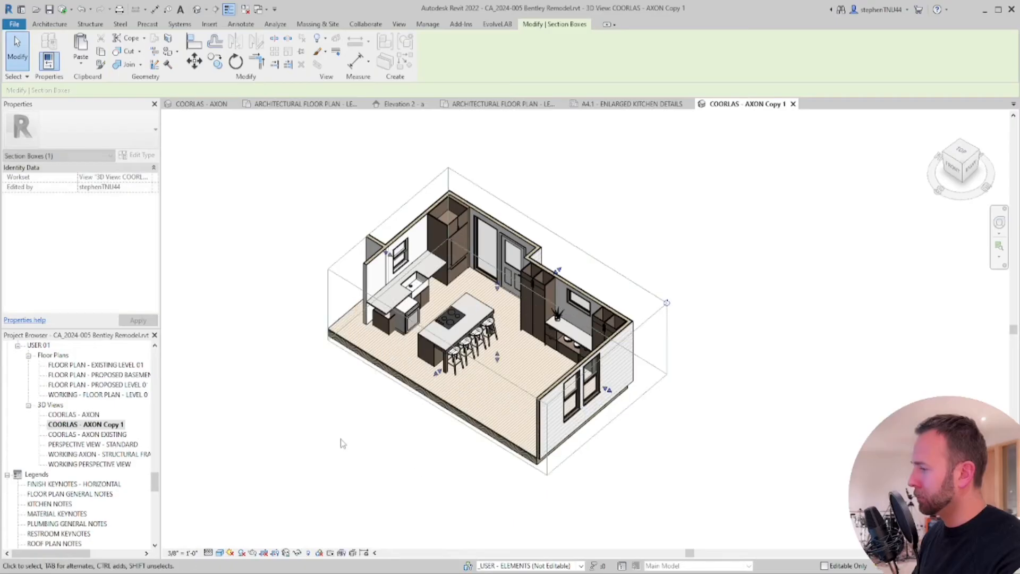
# Pull the section box face inward at the end wall with the two windows to cut that wall away
pyautogui.keyDown('shift'); pyautogui.moveTo(351, 433); pyautogui.dragTo(390, 441, button='middle'); pyautogui.keyUp('shift')
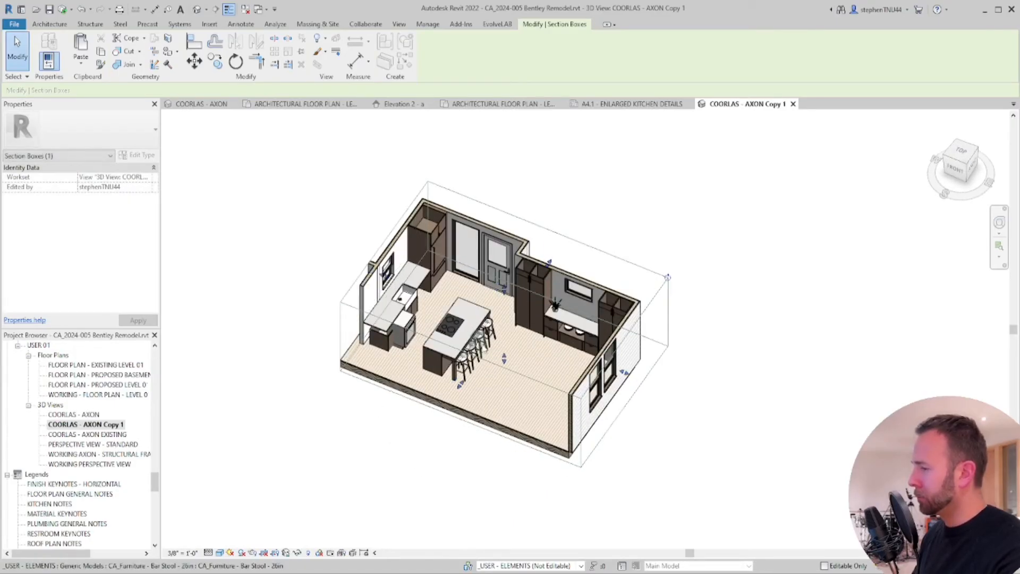
pyautogui.keyDown('shift'); pyautogui.moveTo(468, 359); pyautogui.dragTo(633, 340, button='middle'); pyautogui.keyUp('shift')
pyautogui.scroll(4, 641, 331)
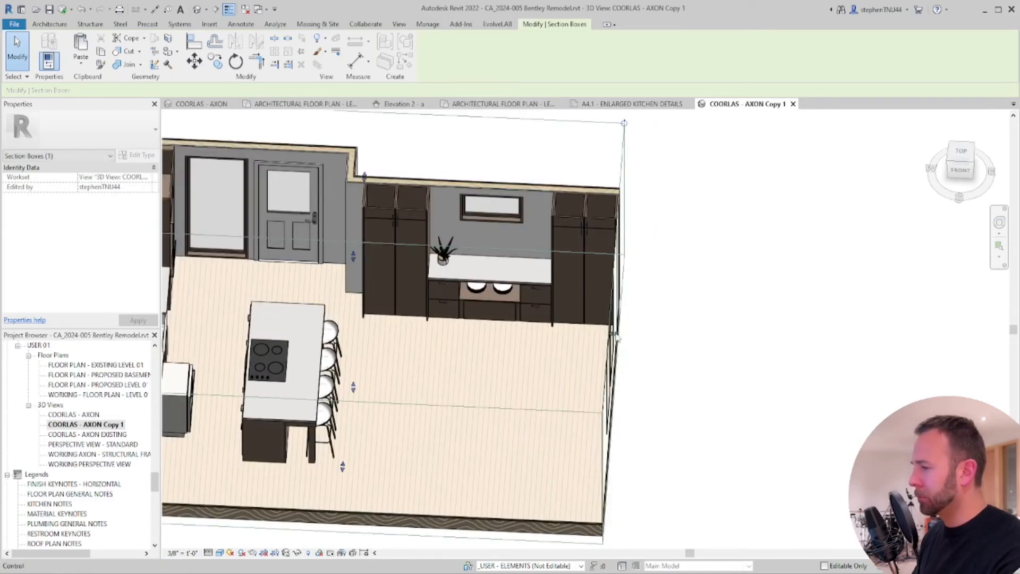
pyautogui.moveTo(614, 333); pyautogui.dragTo(610, 334)
pyautogui.click(726, 321)
# Orbit to an overall axonometric of the kitchen and hide the section box in this view
pyautogui.keyDown('shift'); pyautogui.moveTo(548, 364); pyautogui.dragTo(494, 367, button='middle'); pyautogui.keyUp('shift')
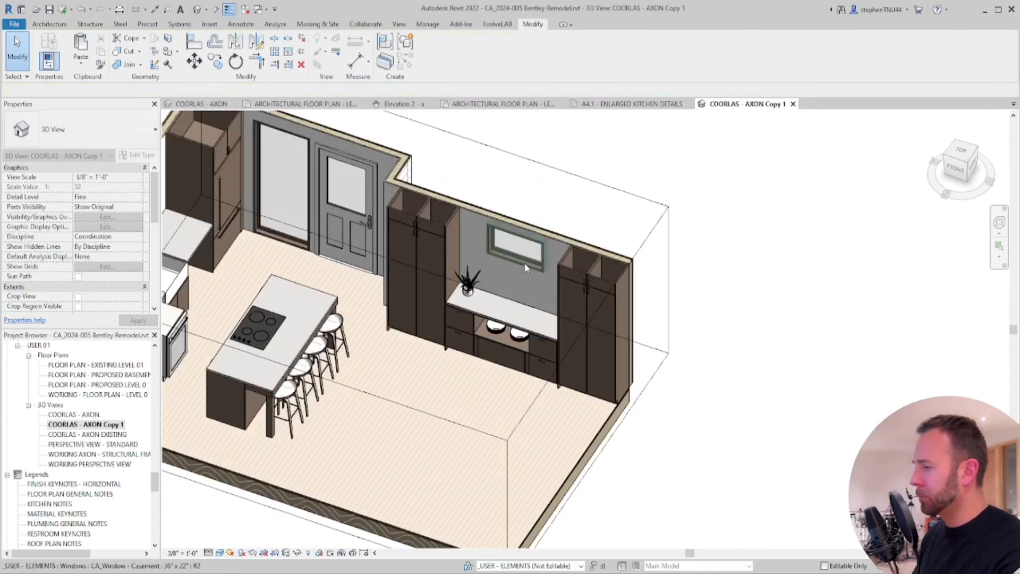
pyautogui.scroll(-3, 524, 266)
pyautogui.keyDown('shift'); pyautogui.moveTo(358, 400); pyautogui.dragTo(300, 383, button='middle'); pyautogui.keyUp('shift')
pyautogui.keyDown('shift'); pyautogui.moveTo(622, 379); pyautogui.dragTo(627, 382, button='middle'); pyautogui.keyUp('shift')
pyautogui.rightClick(465, 179)
pyautogui.moveTo(531, 228)
pyautogui.click(653, 230)
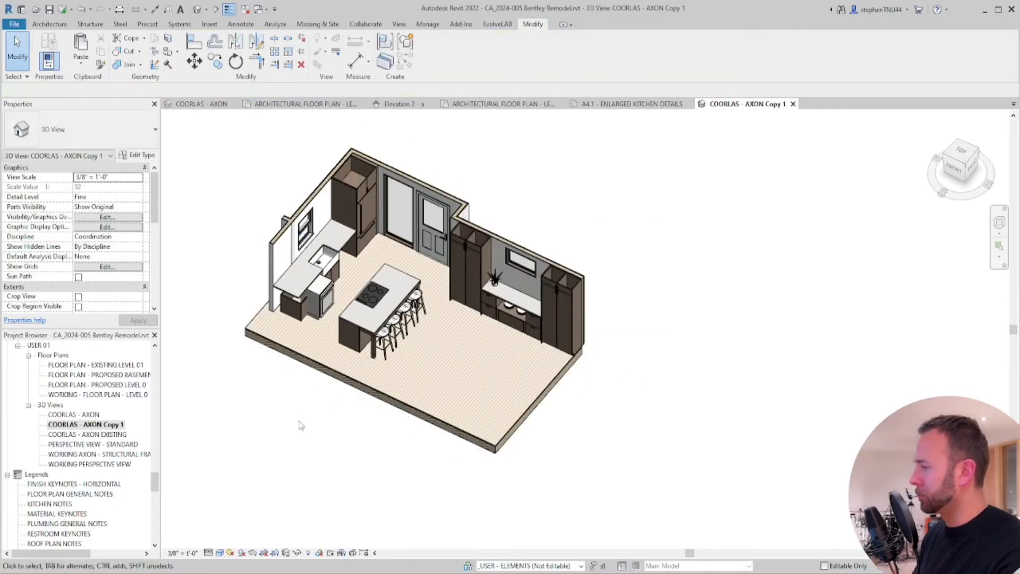
# Close the duplicated 3D view, return to sheet A4.1, and shift Elevation 1 - a with its title closer to Elevation 1 - c
pyautogui.click(791, 104)
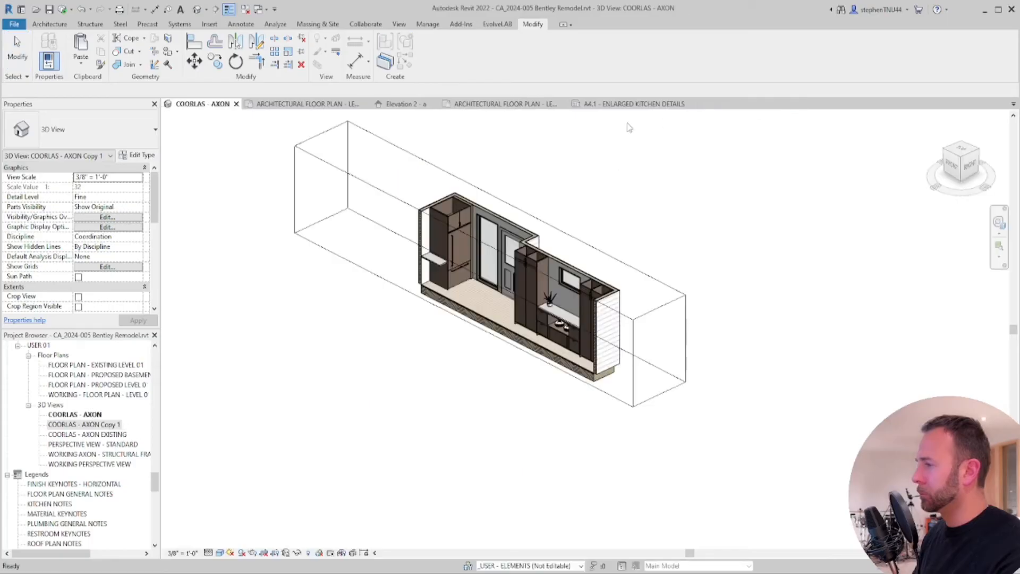
pyautogui.click(610, 104)
pyautogui.scroll(-4, 526, 223)
pyautogui.scroll(4, 584, 346)
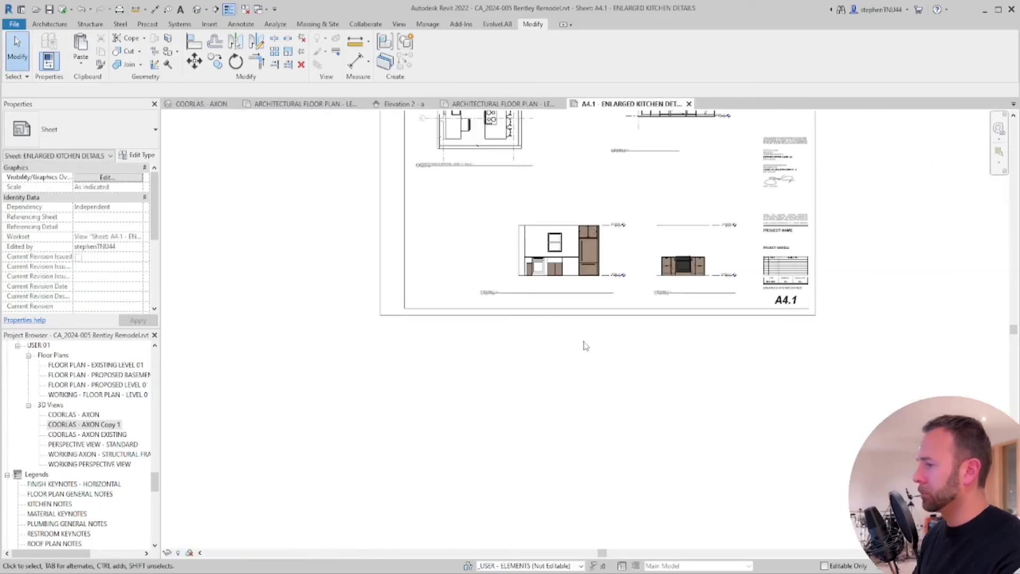
pyautogui.click(599, 346)
pyautogui.moveTo(578, 345); pyautogui.dragTo(609, 338)
pyautogui.click(566, 386)
pyautogui.moveTo(557, 395); pyautogui.dragTo(608, 395)
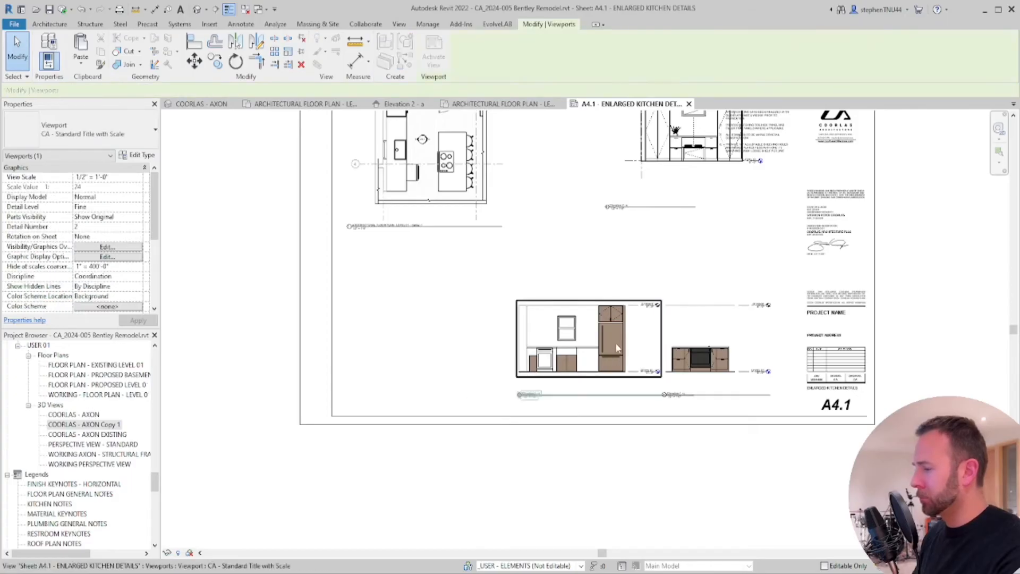
pyautogui.moveTo(616, 344); pyautogui.dragTo(616, 350)
# Move Elevation 1 - a under the callout plan and place Elevation 1 - c next to it along the sheet's lower edge
pyautogui.moveTo(456, 319); pyautogui.dragTo(744, 451)
pyautogui.moveTo(563, 334); pyautogui.dragTo(402, 332)
pyautogui.moveTo(690, 355); pyautogui.dragTo(527, 355)
# Move Elevation 2 - a down into the lower row beside Elevation 1 - c and align its view title with the others
pyautogui.moveTo(760, 440); pyautogui.dragTo(700, 337)
pyautogui.click(665, 481)
pyautogui.moveTo(652, 418); pyautogui.dragTo(670, 398)
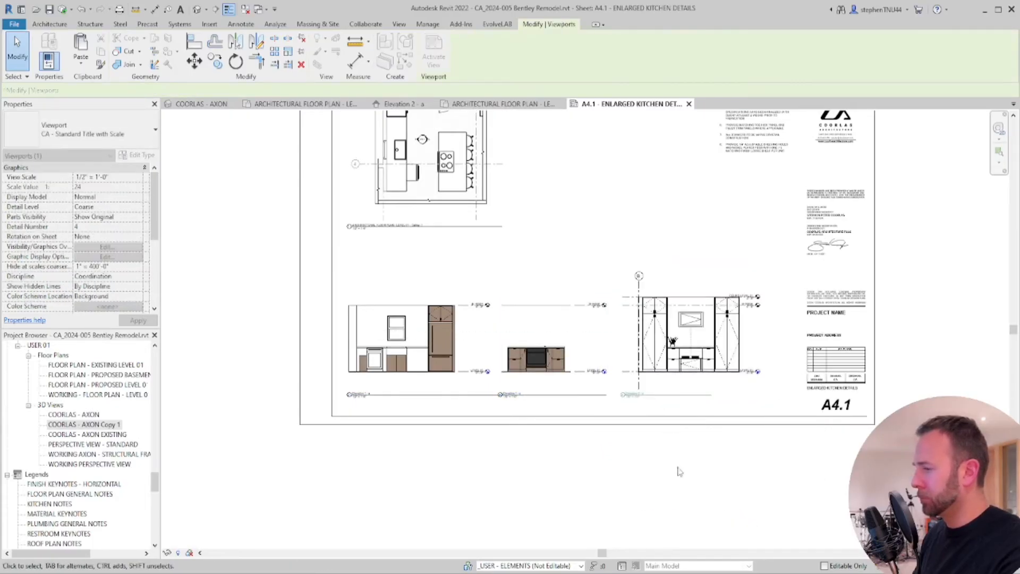
pyautogui.click(678, 471)
# Activate the Elevation 2 - a view and delete the extra dashed detail line near the window
pyautogui.scroll(2, 694, 341)
pyautogui.doubleClick(705, 335)
pyautogui.click(688, 328)
pyautogui.press('Delete')
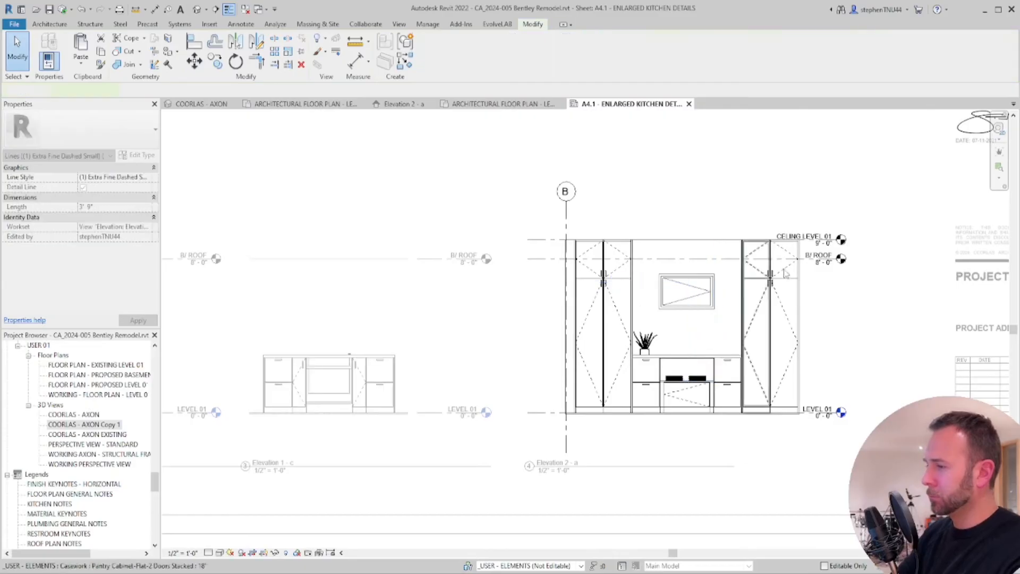
# Move the level heads in Elevation 2 - a outward and shorten their lines to stubs beside the pantry cabinets
pyautogui.click(818, 260)
pyautogui.moveTo(837, 260); pyautogui.dragTo(889, 349)
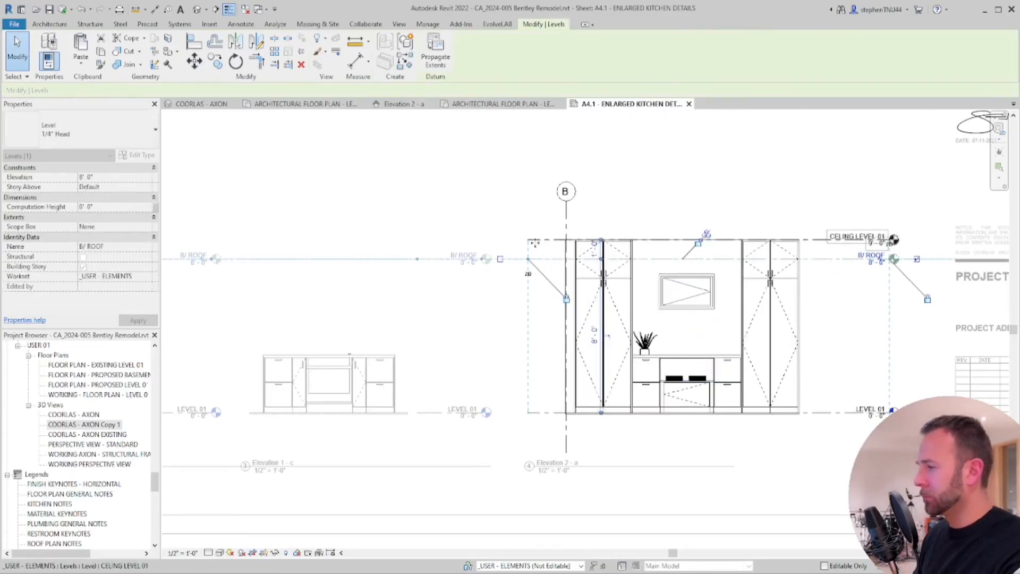
pyautogui.click(537, 239)
pyautogui.moveTo(527, 240); pyautogui.dragTo(527, 239)
pyautogui.moveTo(803, 238); pyautogui.dragTo(807, 240)
pyautogui.press('Escape')
# Hide grid line B in the Elevation 2 - a view
pyautogui.rightClick(566, 210)
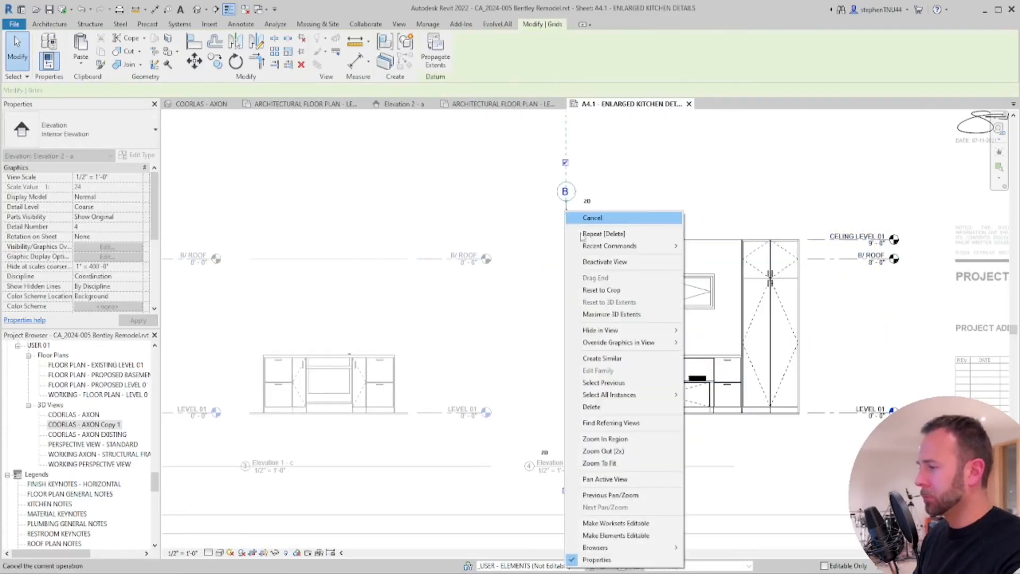
pyautogui.moveTo(606, 330)
pyautogui.click(704, 330)
# Set Elevation 2 - a to Fine detail and the Shaded style, with Sun 70, Ambient Light 40 and reduced shadows
pyautogui.click(208, 552)
pyautogui.click(225, 549)
pyautogui.click(219, 553)
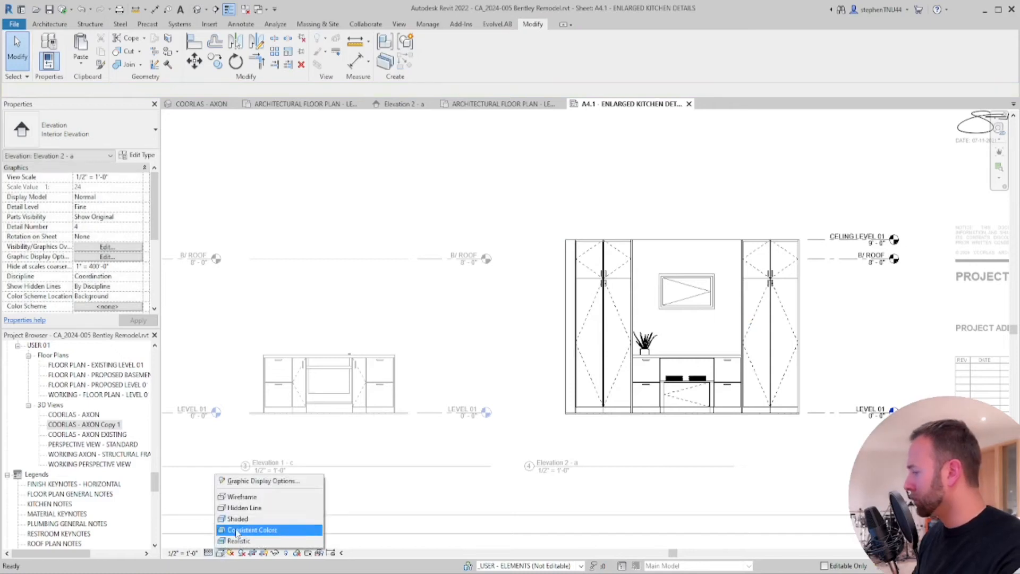
pyautogui.click(250, 516)
pyautogui.click(220, 553)
pyautogui.click(267, 480)
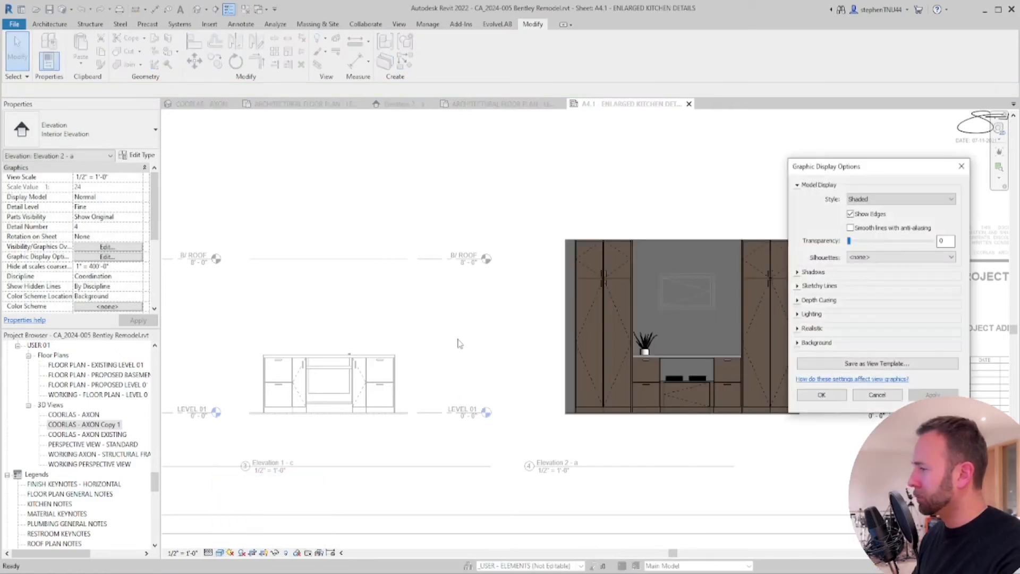
pyautogui.click(811, 313)
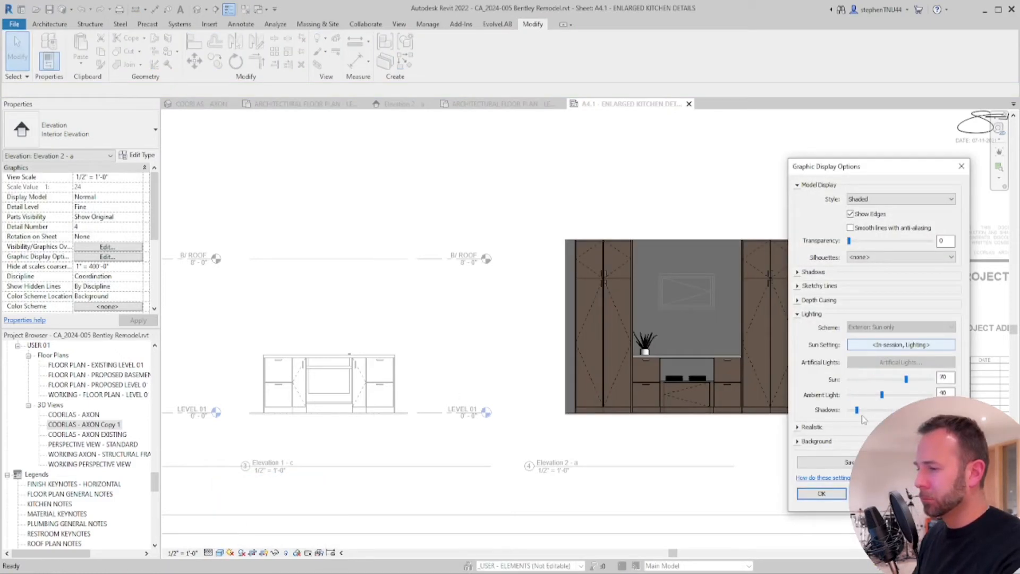
pyautogui.click(821, 493)
# Set the phase filter of Elevation 2 - a to Show Complete
pyautogui.scroll(-5, 143, 292)
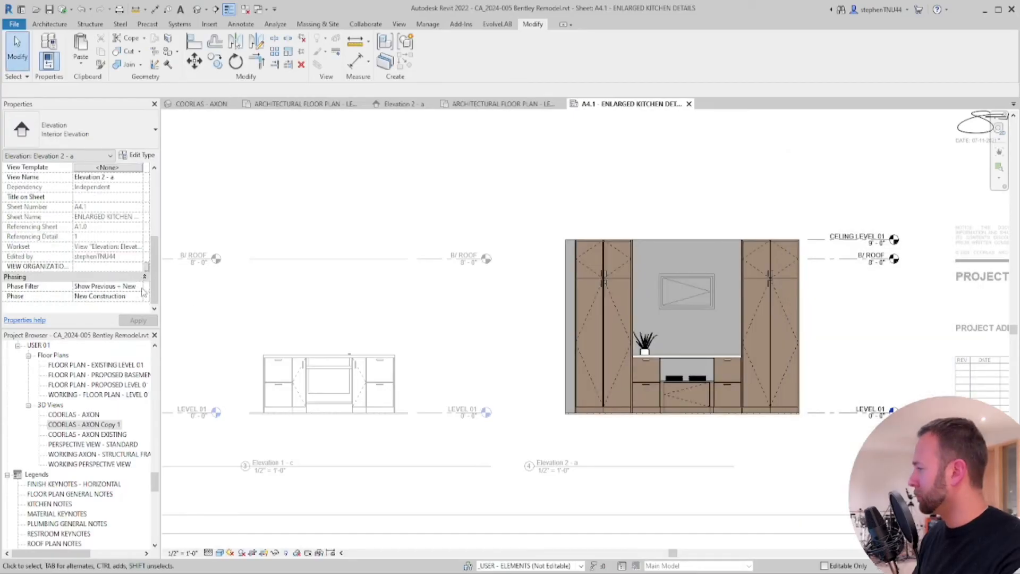
pyautogui.click(124, 304)
pyautogui.scroll(-5, 519, 321)
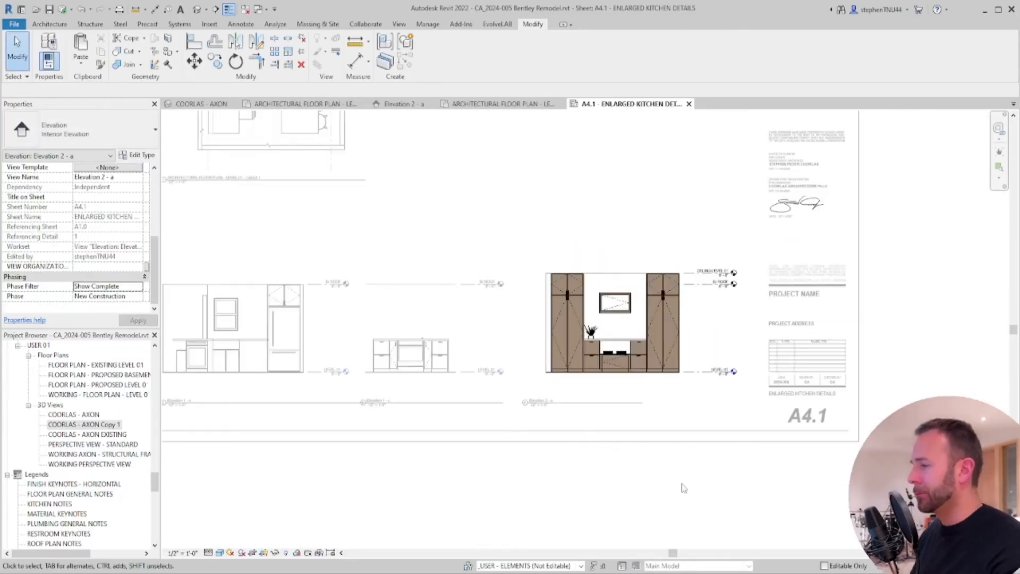
# Leave the activated Elevation 2 - a view and shorten the Elevation 1 - a title line to end at its viewport edge
pyautogui.doubleClick(626, 486)
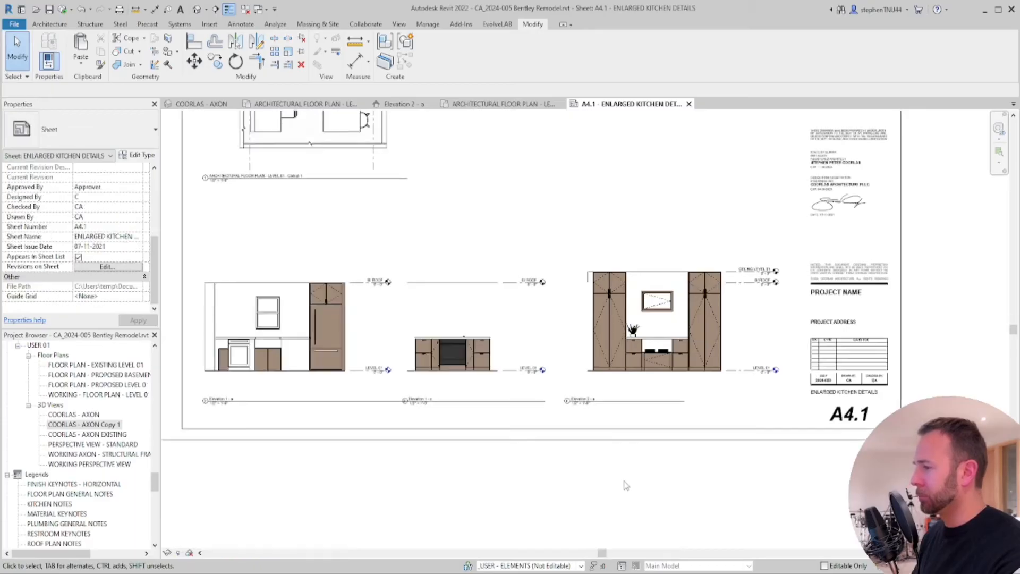
pyautogui.scroll(-1, 626, 483)
pyautogui.doubleClick(289, 325)
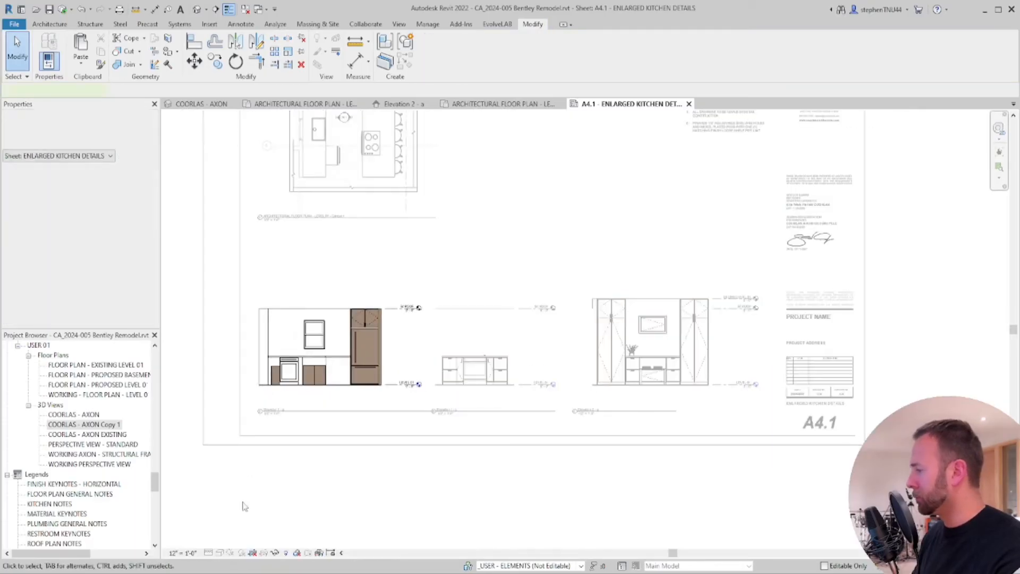
pyautogui.doubleClick(350, 488)
pyautogui.click(419, 356)
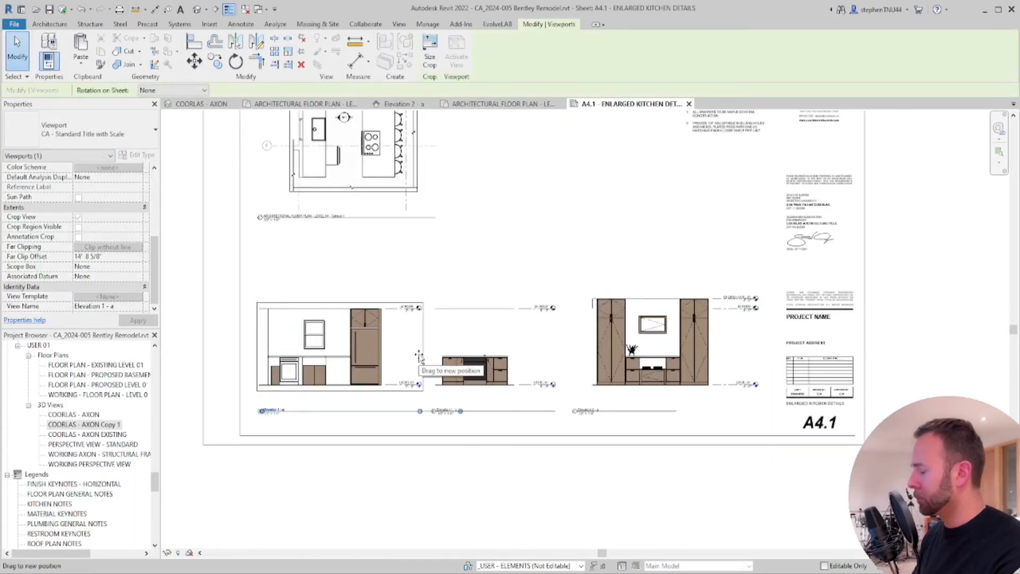
pyautogui.click(499, 424)
# Align the Elevation 2 - a title with the start of its viewport and extend its line to the viewport's far edge
pyautogui.moveTo(626, 414); pyautogui.dragTo(647, 413)
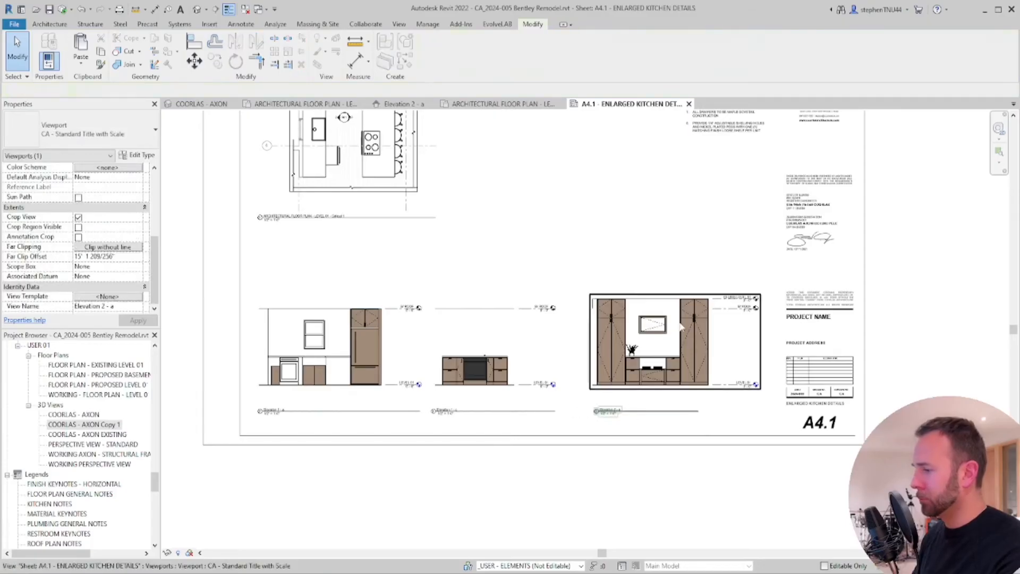
pyautogui.click(645, 413)
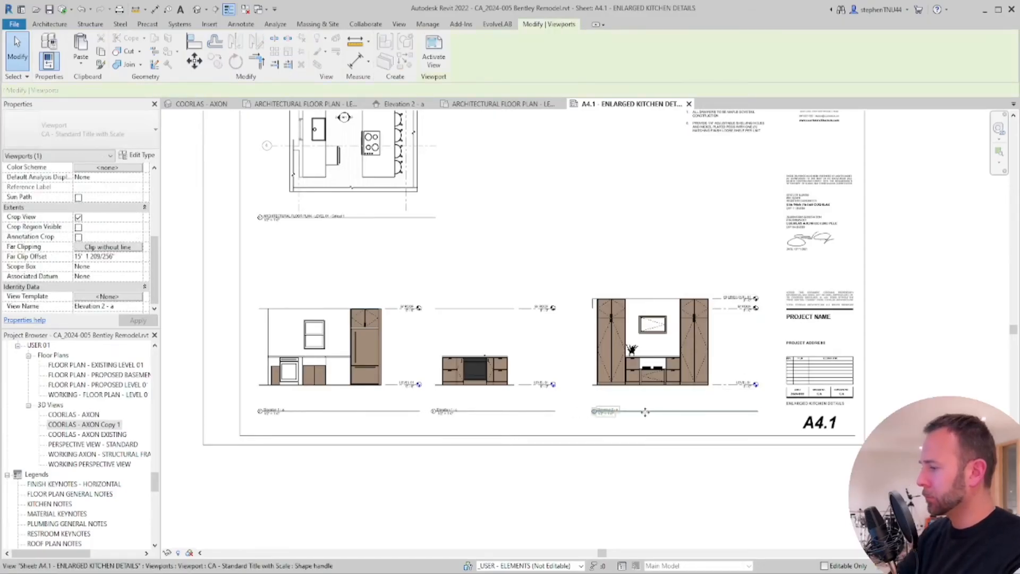
pyautogui.click(505, 473)
# Place the COORLAS - AXON Copy 1 view on the sheet between the kitchen plan and the general notes
pyautogui.scroll(-2, 505, 473)
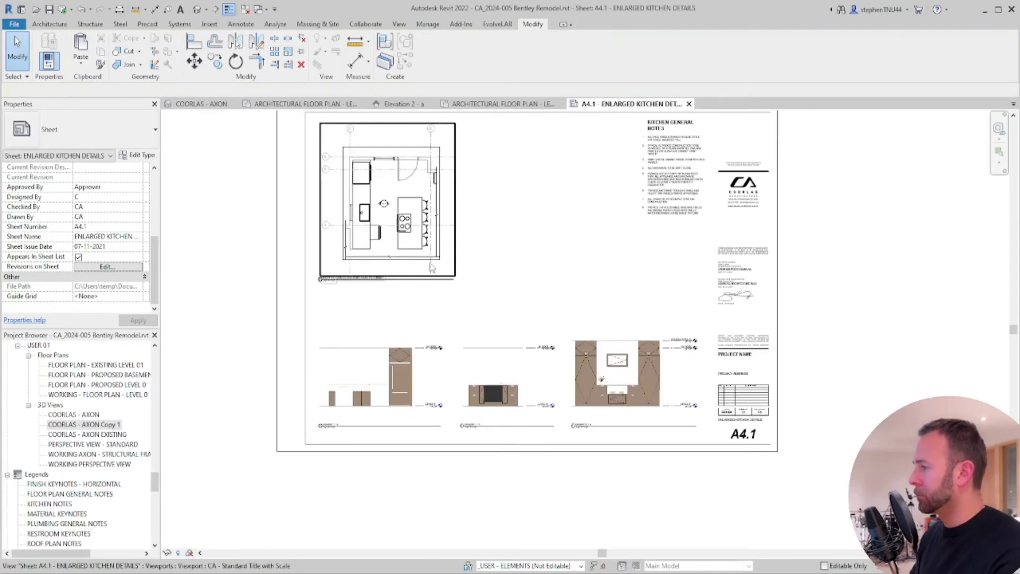
pyautogui.moveTo(92, 424); pyautogui.dragTo(536, 245)
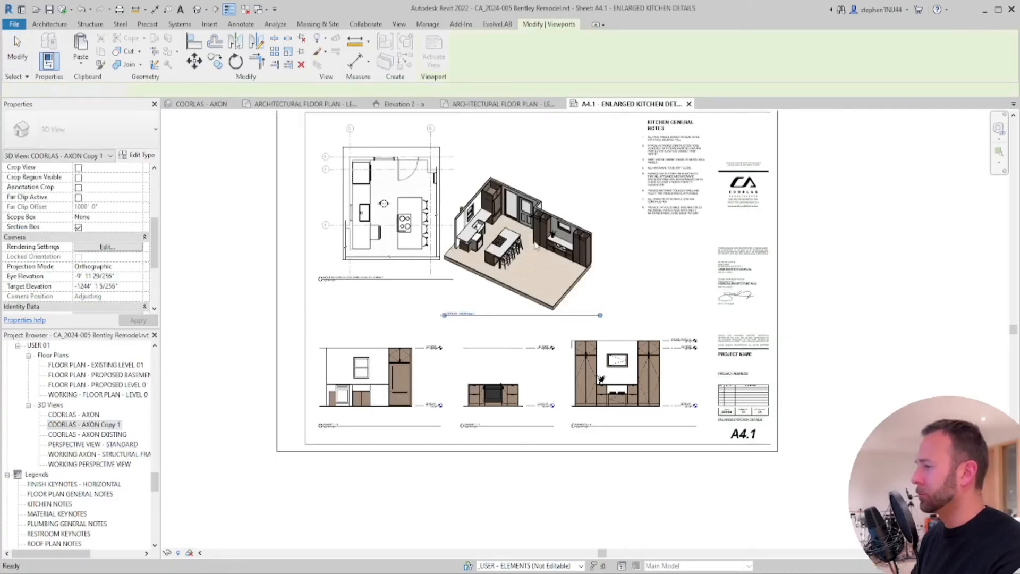
pyautogui.click(538, 246)
# Rename the kitchen floor plan view to ENLARGED FLOOR PLAN - KITCHEN through its title on the sheet
pyautogui.scroll(3, 378, 204)
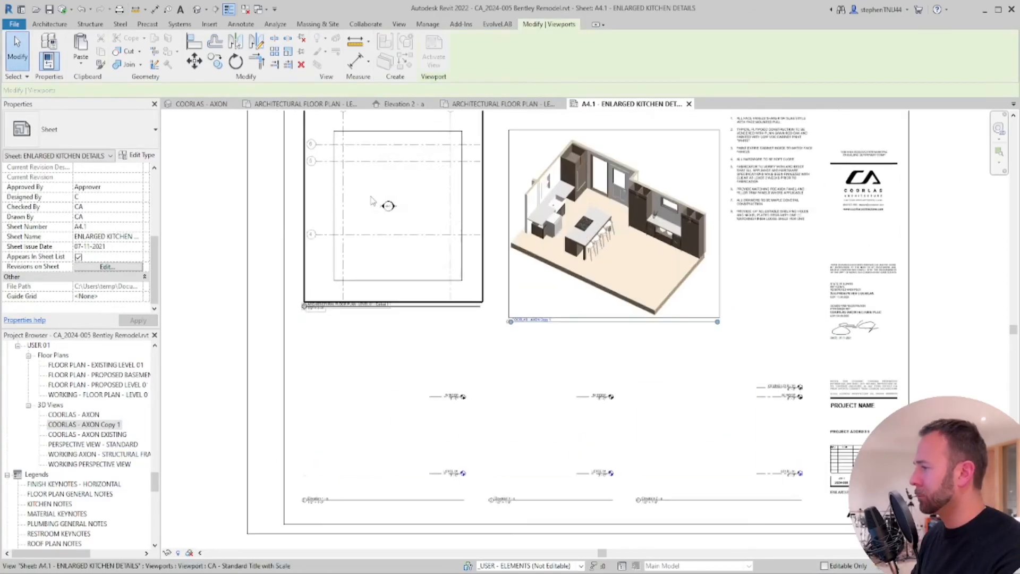
pyautogui.moveTo(374, 201); pyautogui.dragTo(380, 220, button='middle')
pyautogui.click(387, 290)
pyautogui.scroll(1, 376, 319)
pyautogui.scroll(2, 377, 323)
pyautogui.click(414, 311)
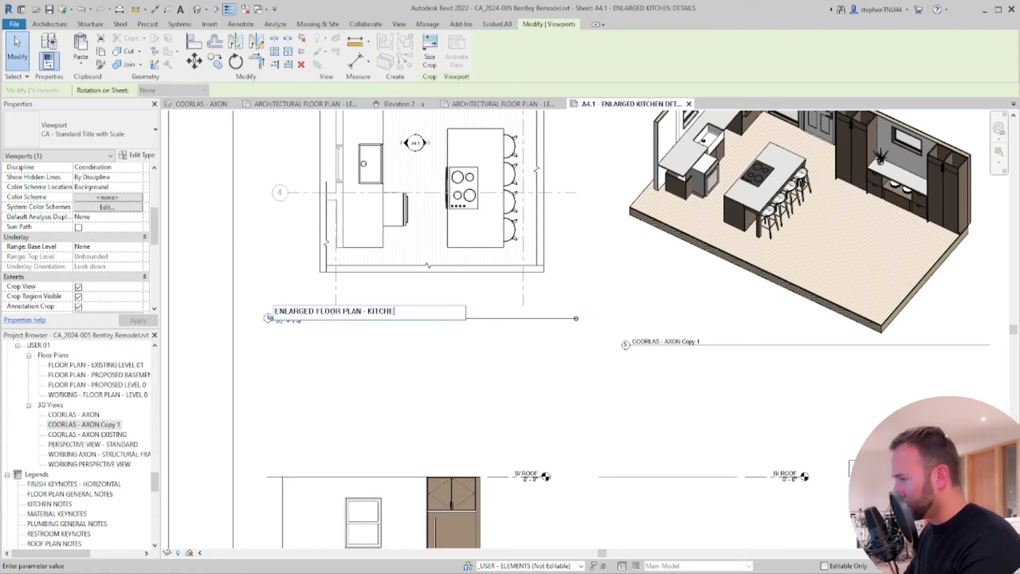
pyautogui.press('Return')
# Rename the COORLAS - AXON Copy 1 view to 3D AXONOMETRIC VIEW - KITCHEN through its title on the sheet
pyautogui.doubleClick(666, 341)
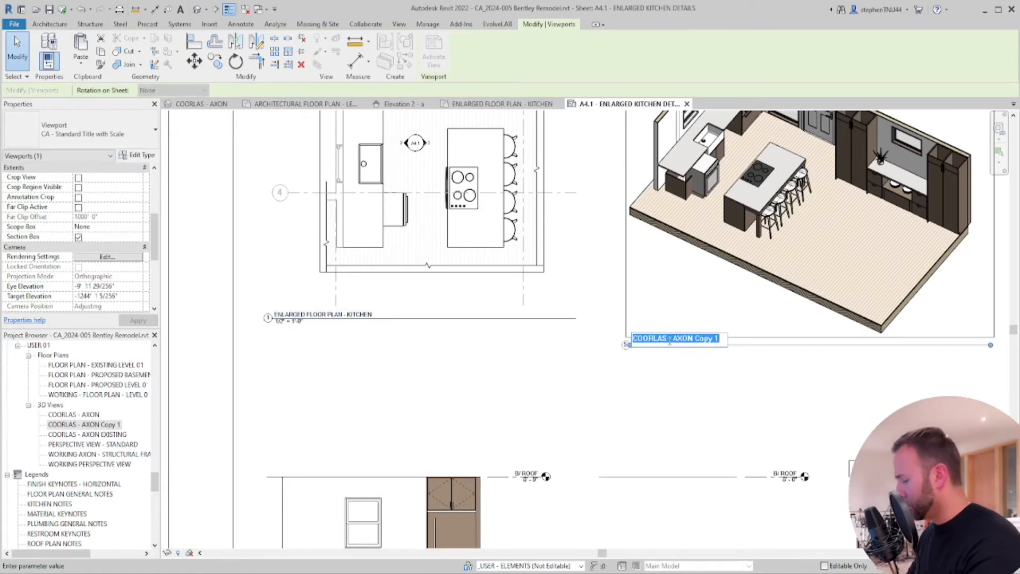
pyautogui.write('3D AXONOMET')
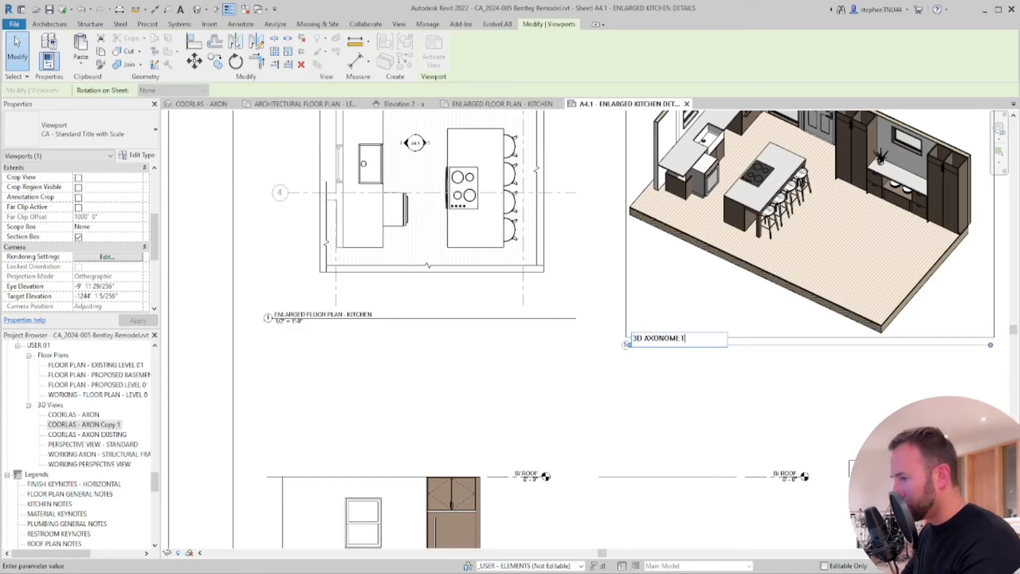
pyautogui.write('RIC VIEW - KITCHEN')
pyautogui.press('Return')
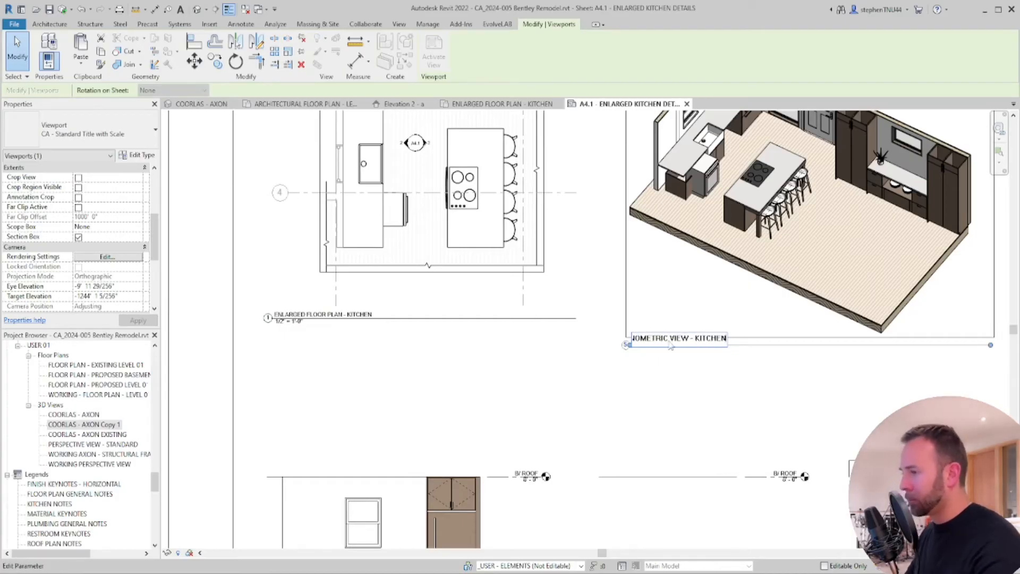
# Lower the ENLARGED FLOOR PLAN - KITCHEN title to line up with the 3D axonometric view's title
pyautogui.scroll(-2, 535, 308)
pyautogui.moveTo(534, 303); pyautogui.dragTo(534, 321)
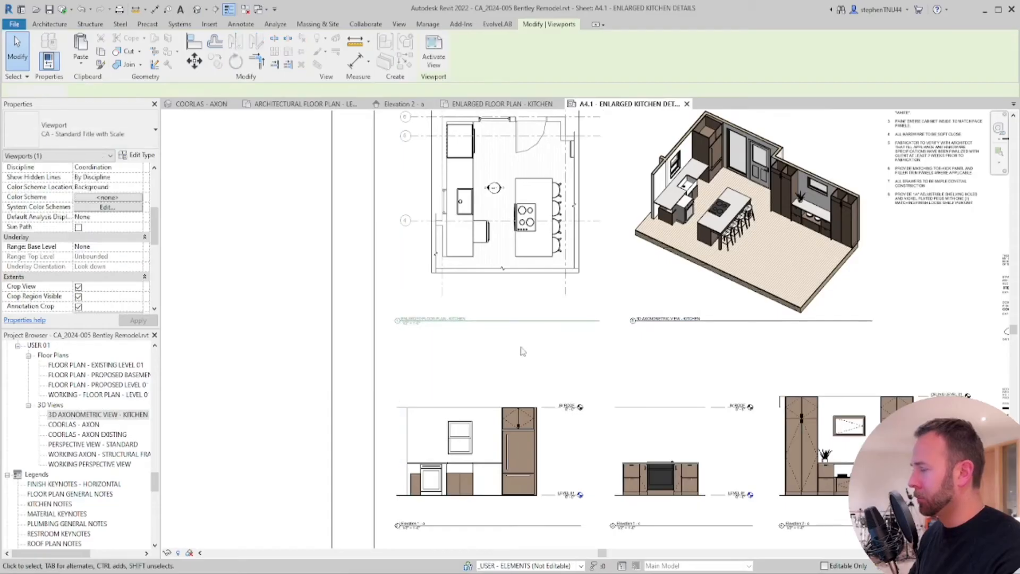
pyautogui.click(518, 346)
pyautogui.scroll(-1, 502, 347)
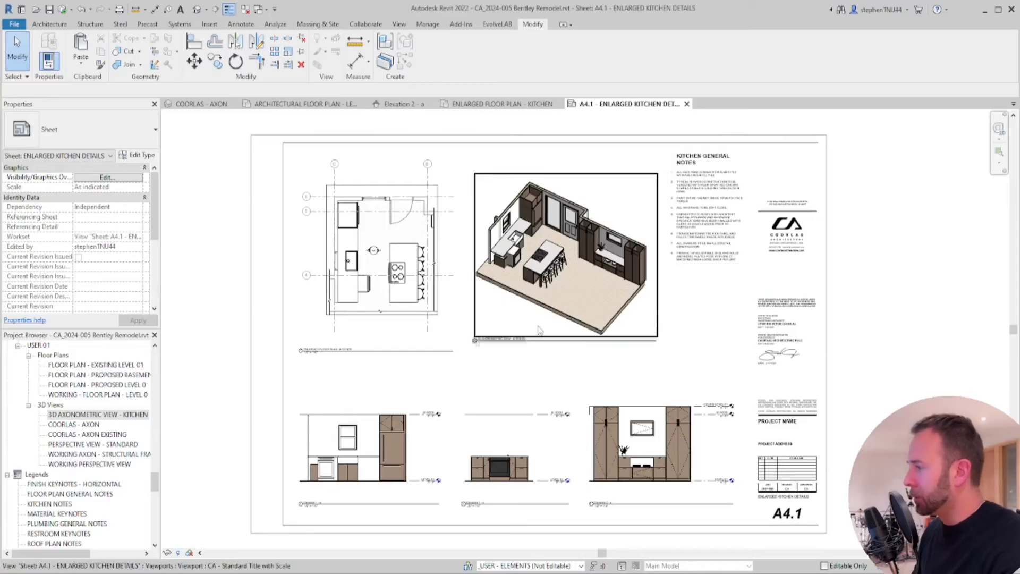
# Activate the Elevation 1 - c viewport on the sheet for annotating
pyautogui.scroll(1, 533, 340)
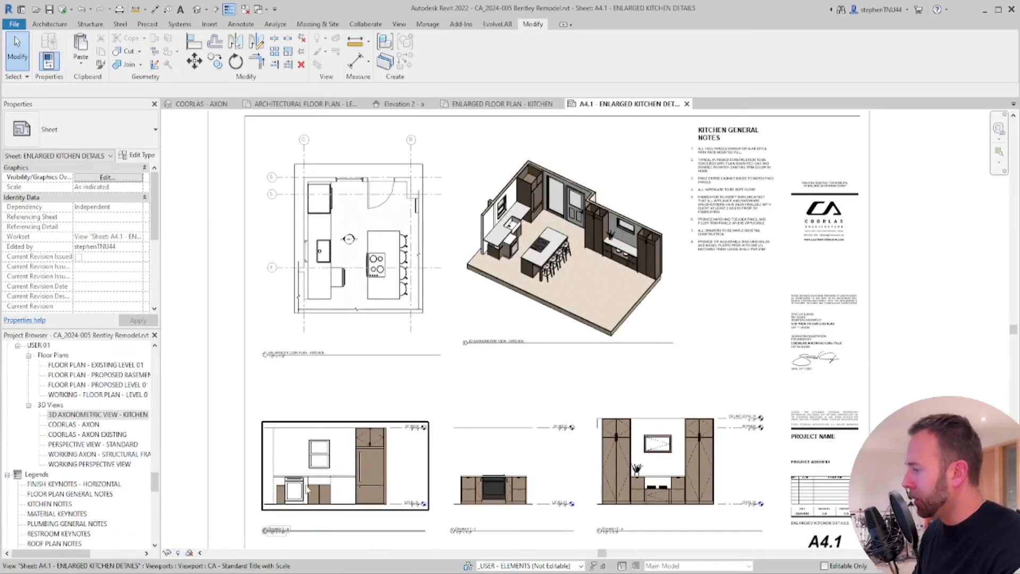
pyautogui.scroll(1, 292, 478)
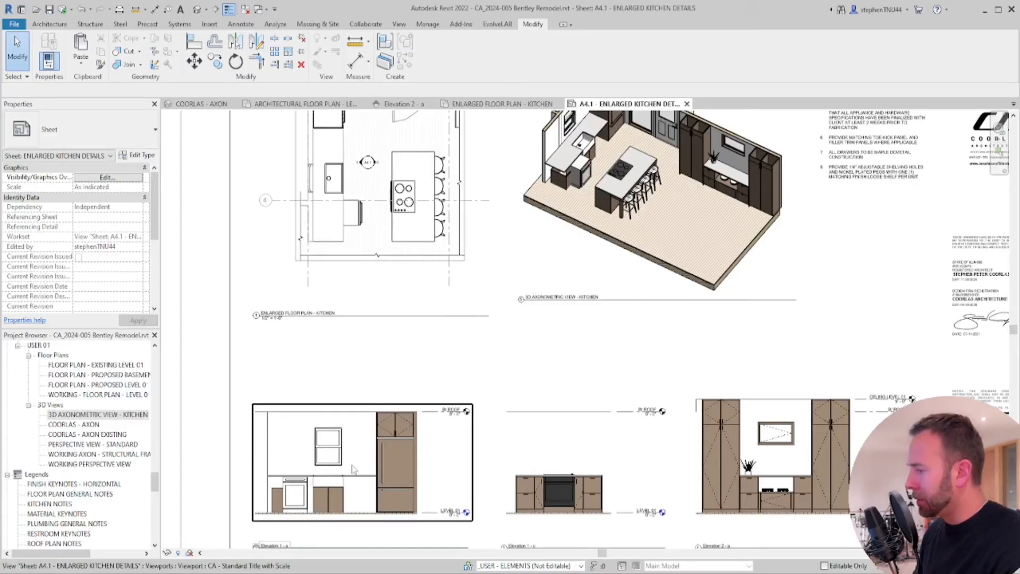
pyautogui.scroll(-1, 584, 434)
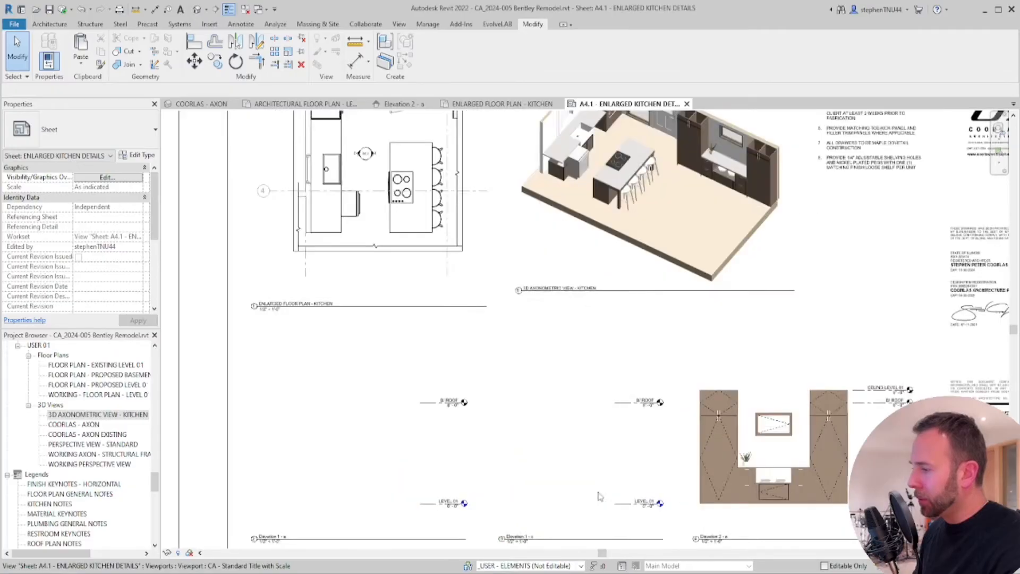
pyautogui.scroll(2, 599, 493)
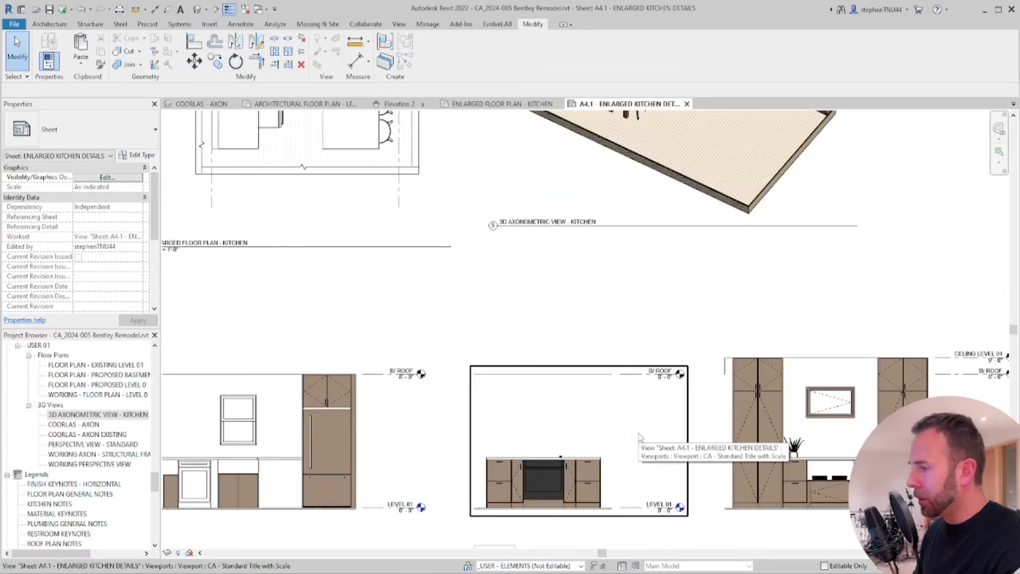
pyautogui.scroll(3, 563, 446)
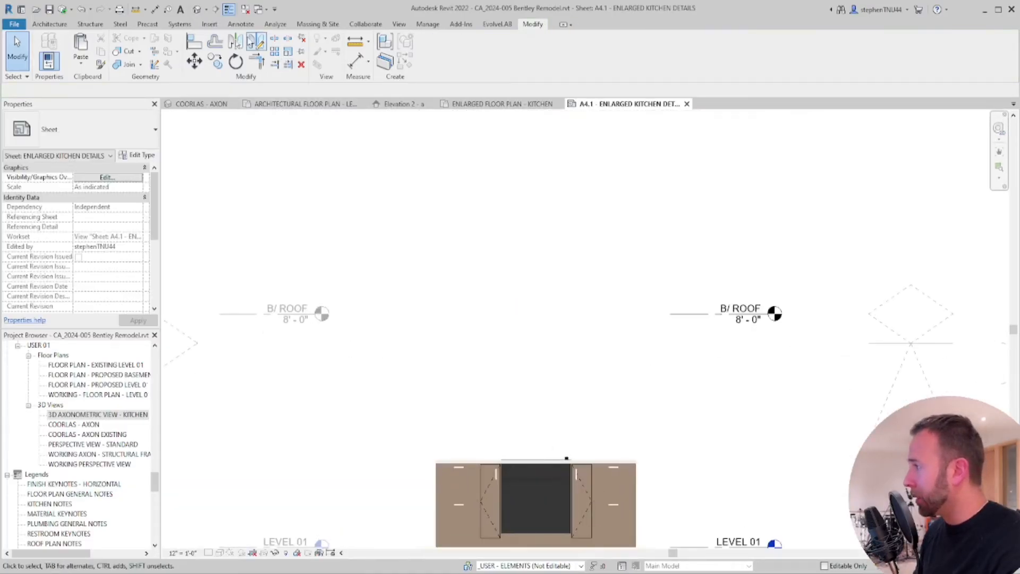
# Place a 1/16" Arial text note reading ELECTRIC COOKTOP AND OVEN COMBO above the oven in Elevation 1 - c
pyautogui.click(241, 24)
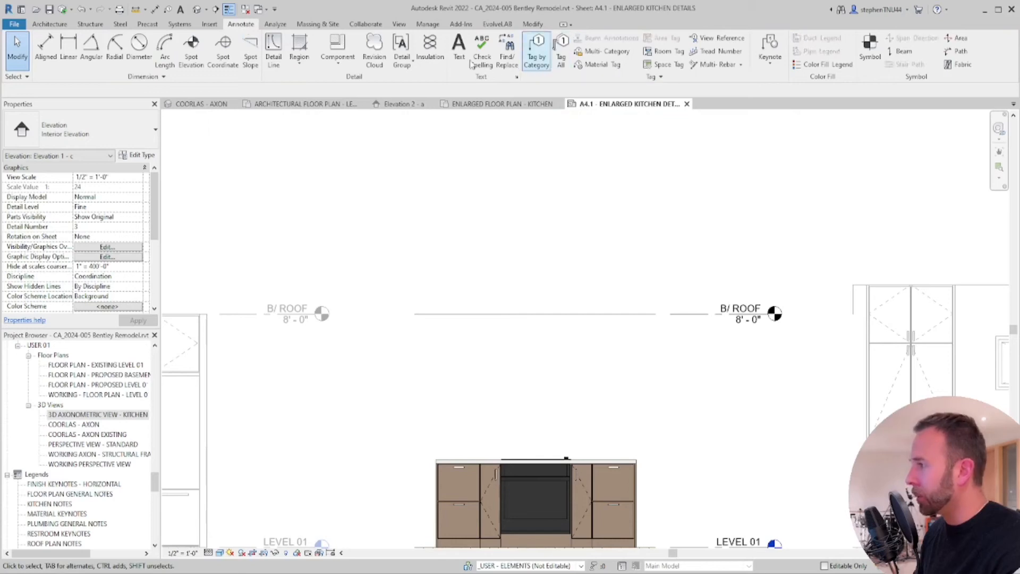
pyautogui.click(459, 49)
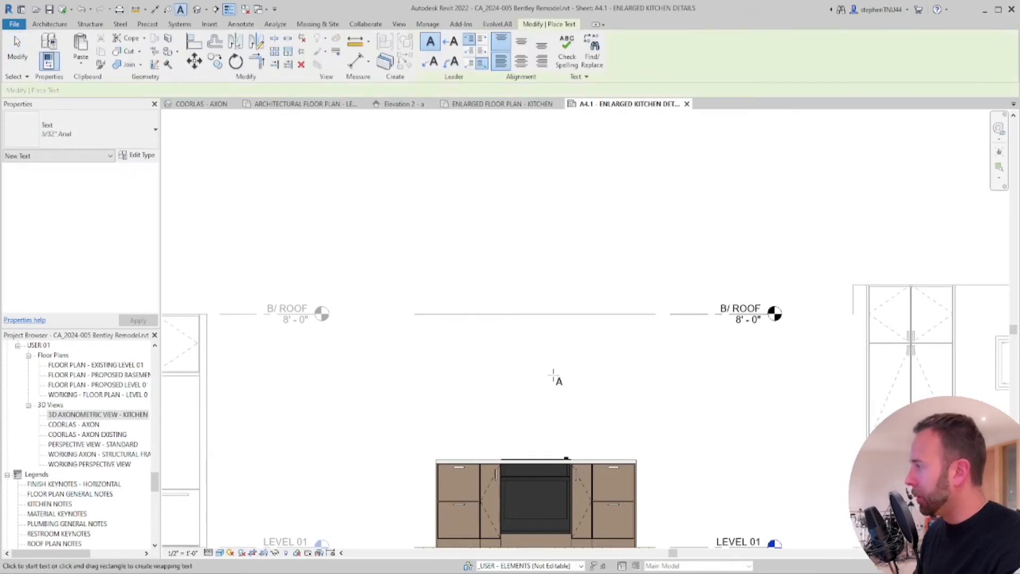
pyautogui.click(135, 127)
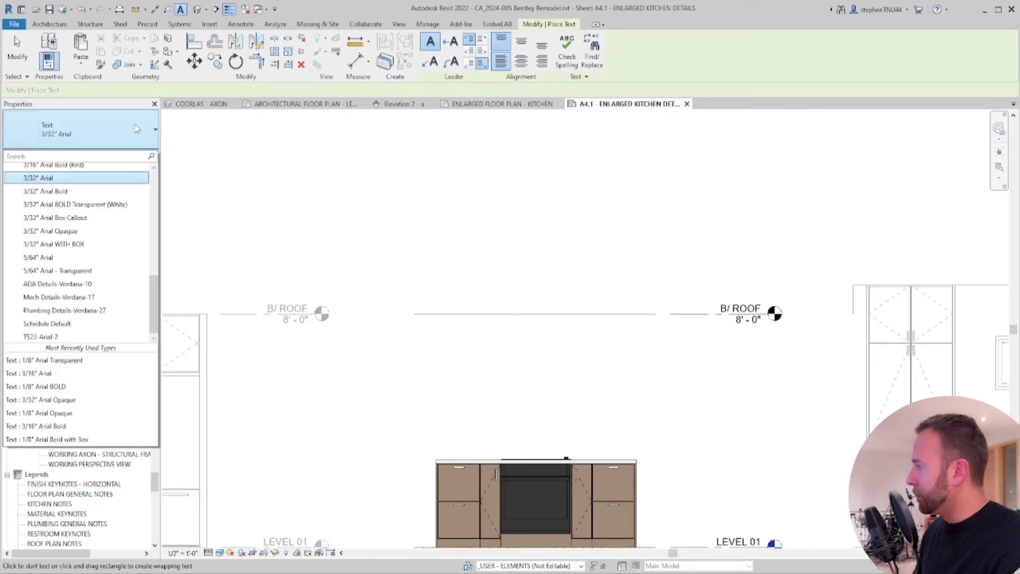
pyautogui.scroll(2, 113, 224)
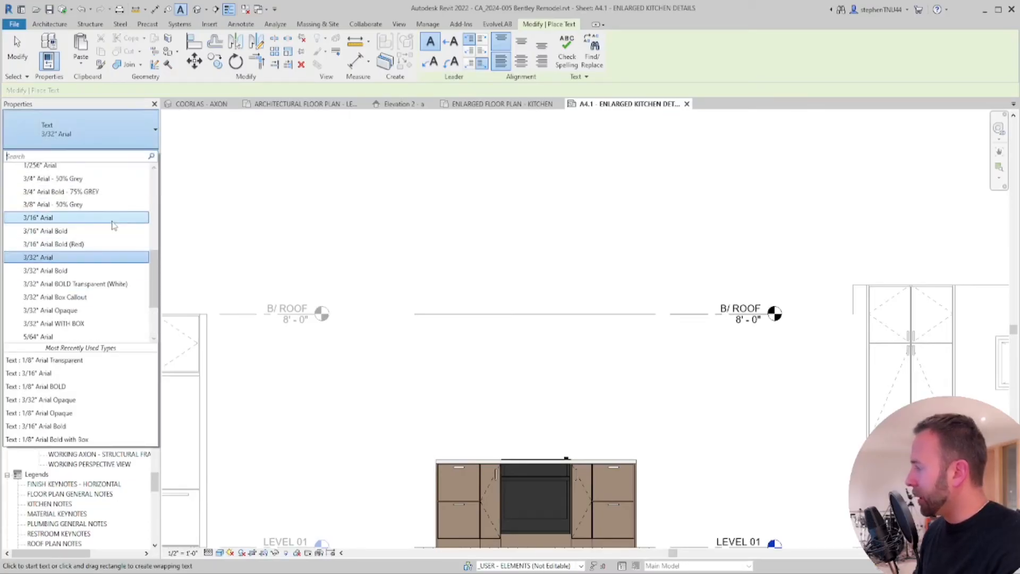
pyautogui.scroll(-2, 91, 265)
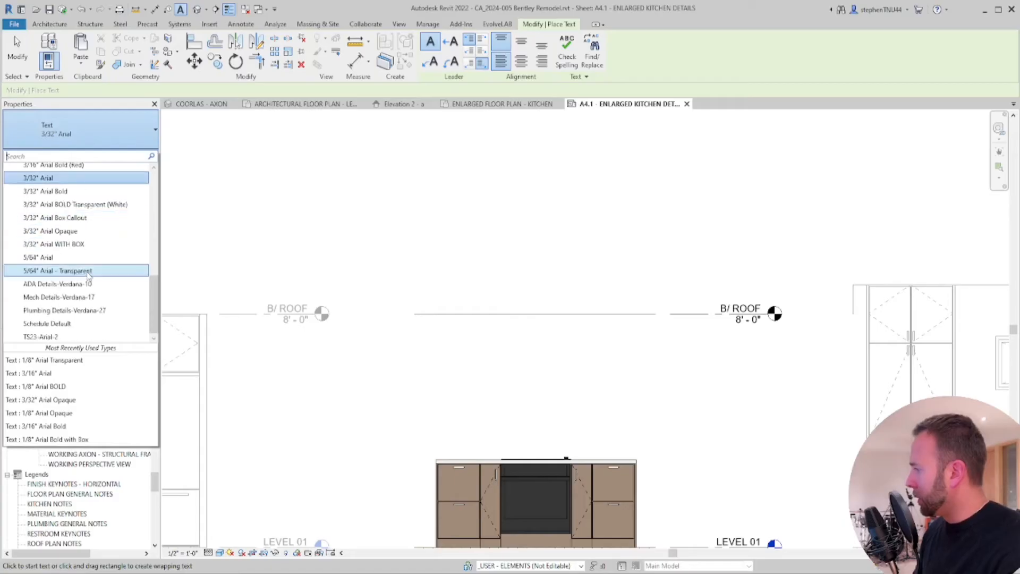
pyautogui.scroll(4, 88, 274)
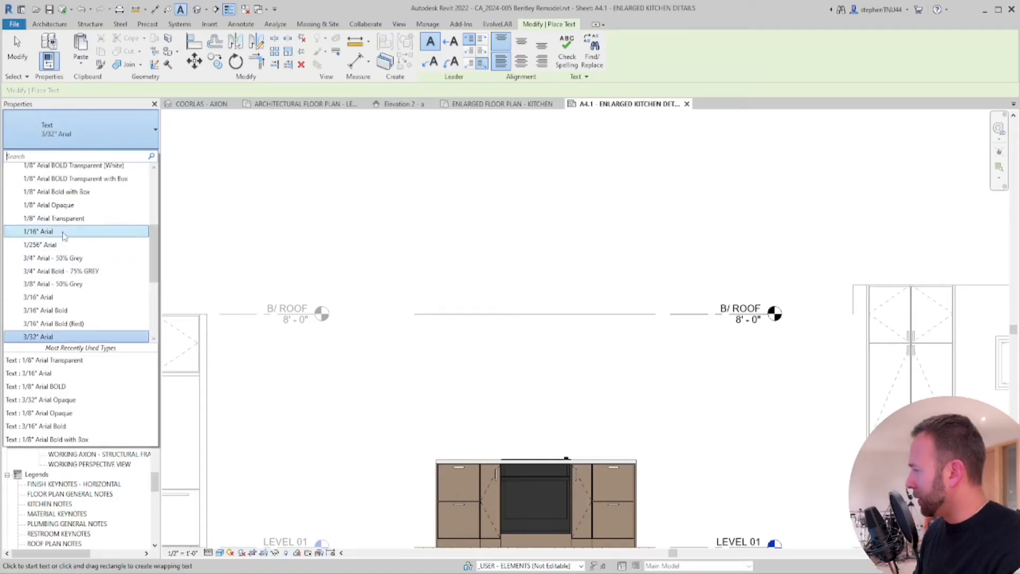
pyautogui.click(53, 231)
pyautogui.click(544, 376)
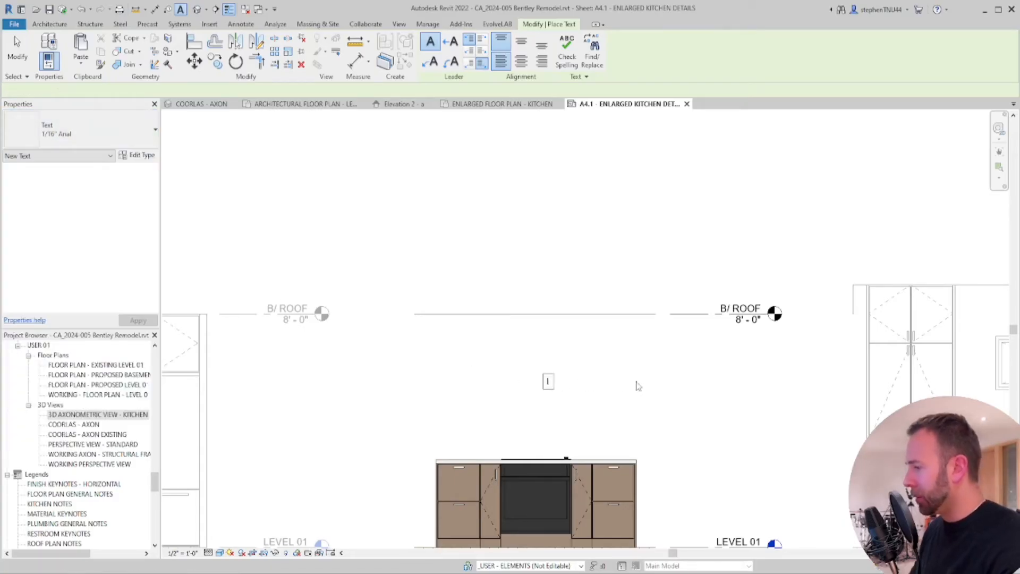
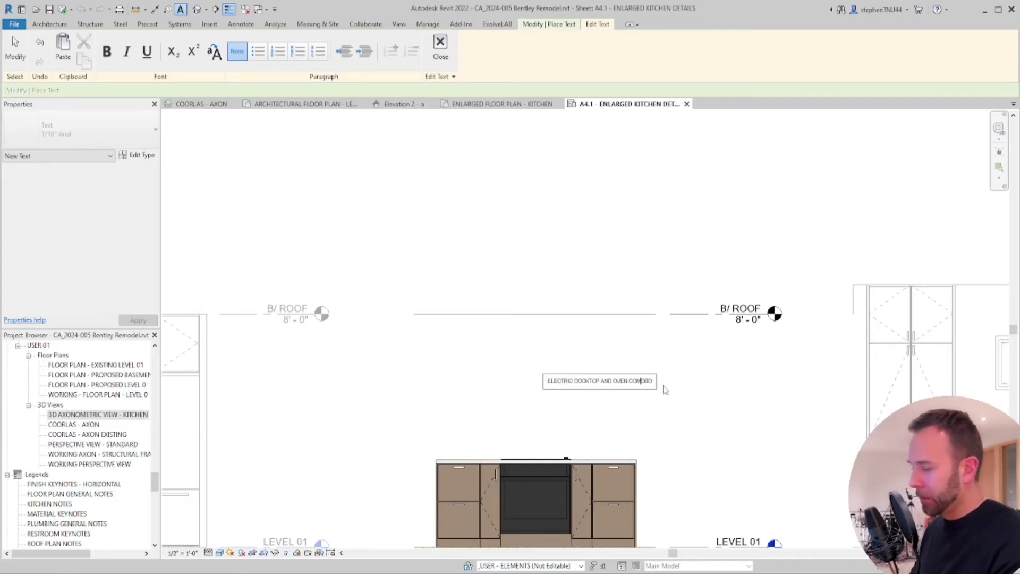
pyautogui.click(670, 396)
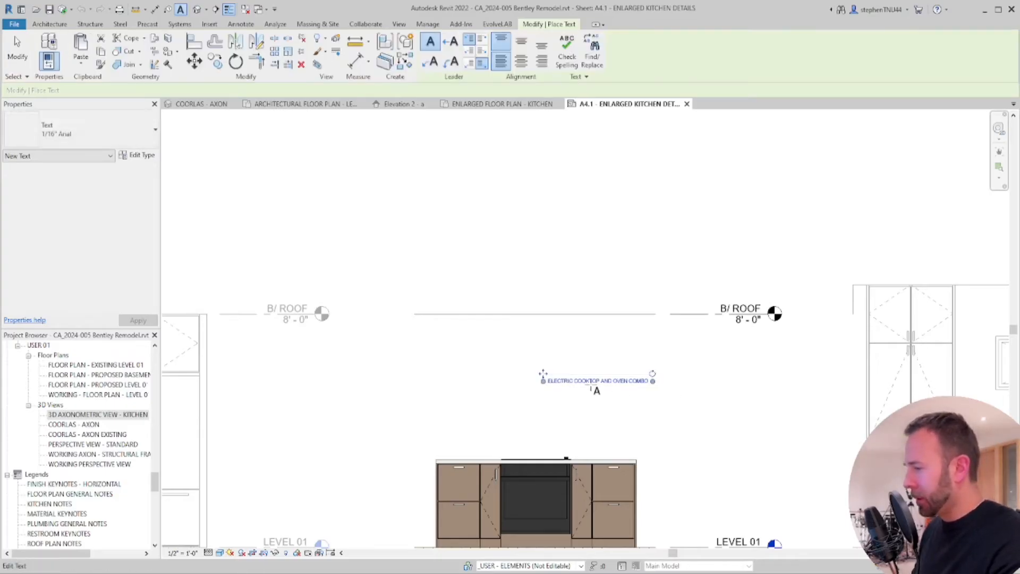
pyautogui.press('Escape')
# Add a left leader to the cooktop note, lower the note, and bend the leader to point down at the cooktop
pyautogui.click(616, 386)
pyautogui.scroll(1, 576, 388)
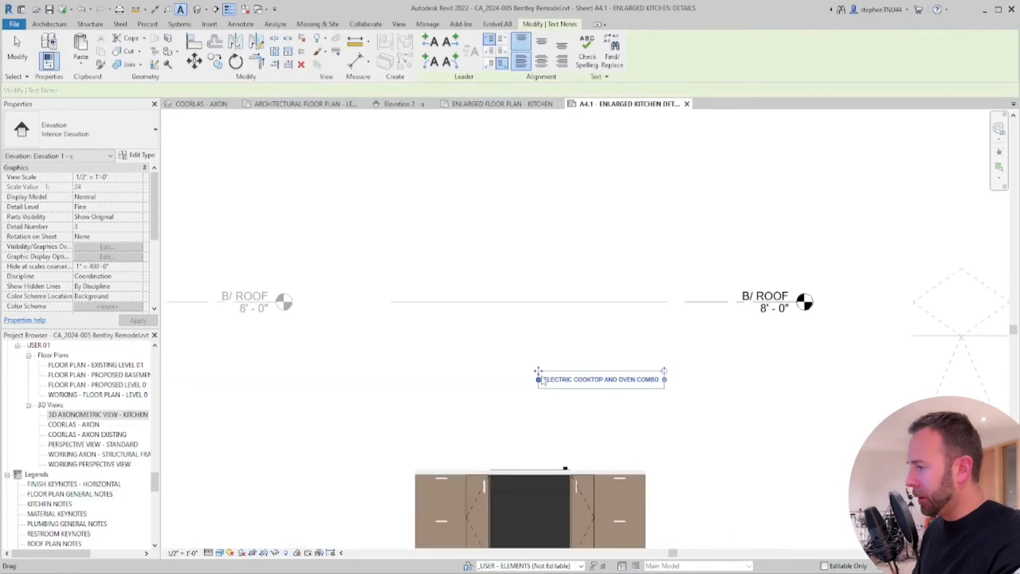
pyautogui.click(430, 42)
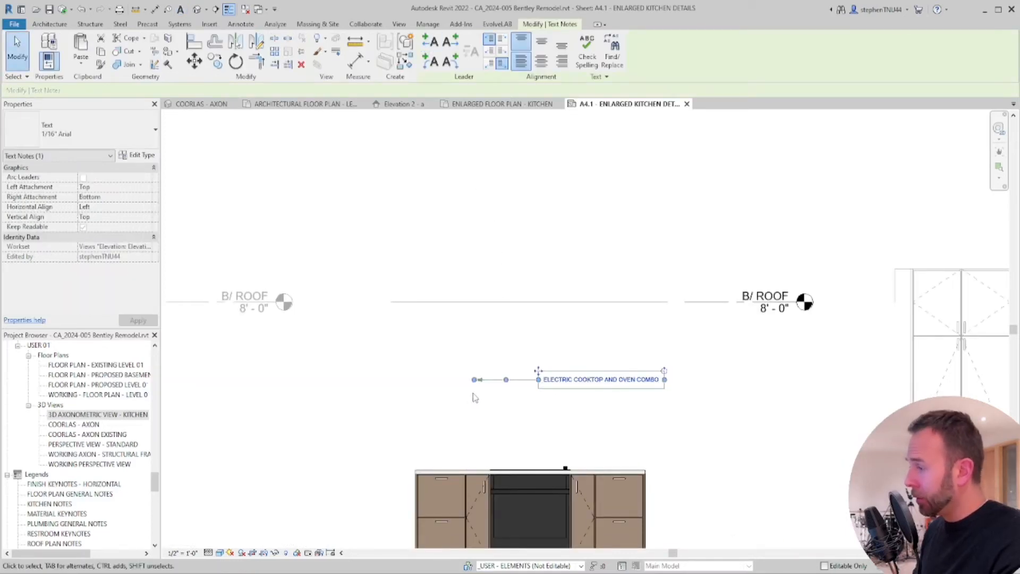
pyautogui.scroll(1, 473, 393)
pyautogui.click(594, 342)
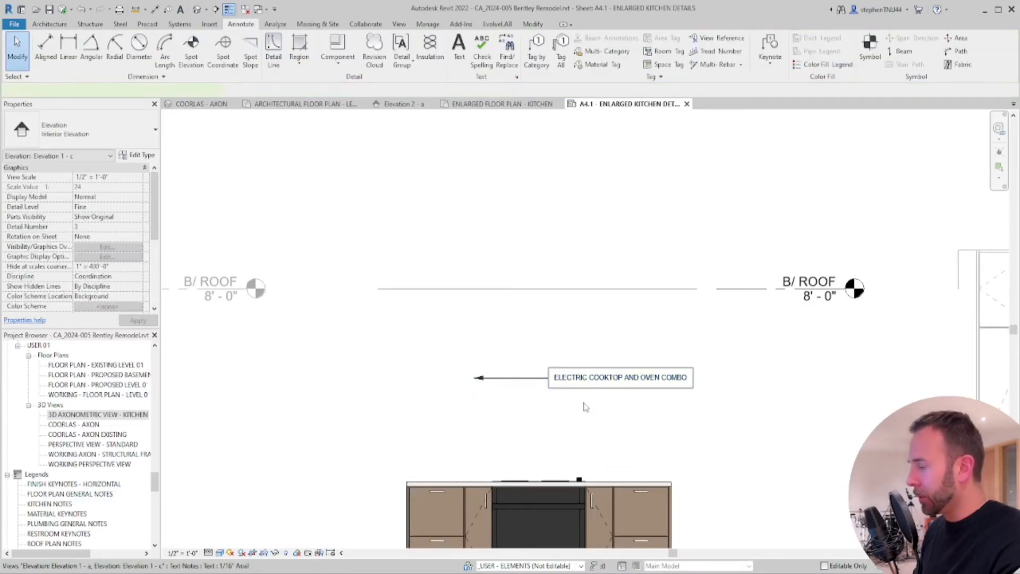
pyautogui.moveTo(587, 382); pyautogui.dragTo(587, 430)
pyautogui.moveTo(474, 426)
pyautogui.mouseDown()
pyautogui.moveTo(539, 480)
pyautogui.moveTo(538, 425)
pyautogui.mouseUp()
pyautogui.click(562, 344)
# Tag the four base cabinets flanking the oven by category, with leaders to casework tags below Level 01
pyautogui.scroll(-2, 562, 344)
pyautogui.moveTo(555, 396); pyautogui.dragTo(557, 306, button='middle')
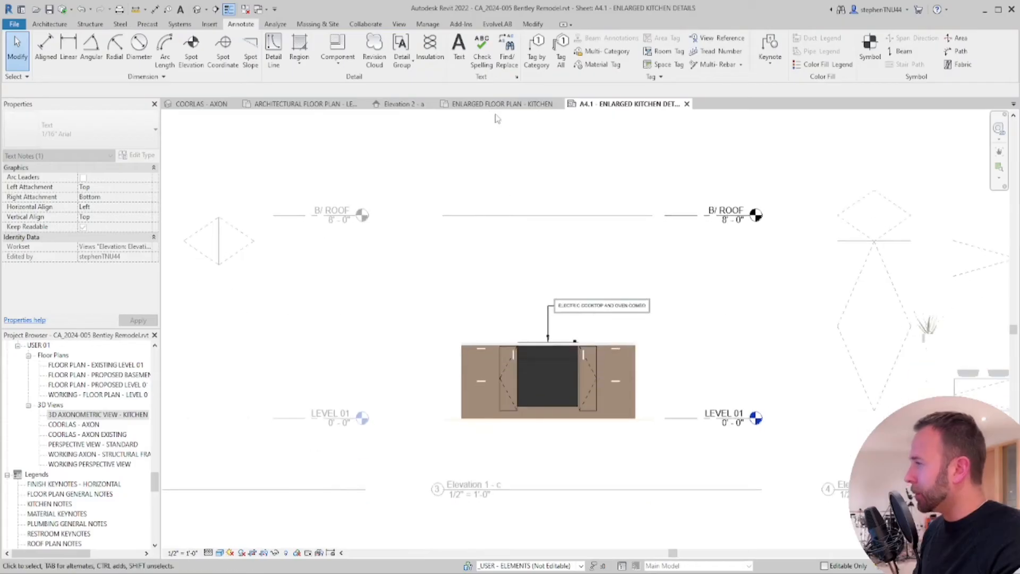
pyautogui.click(536, 53)
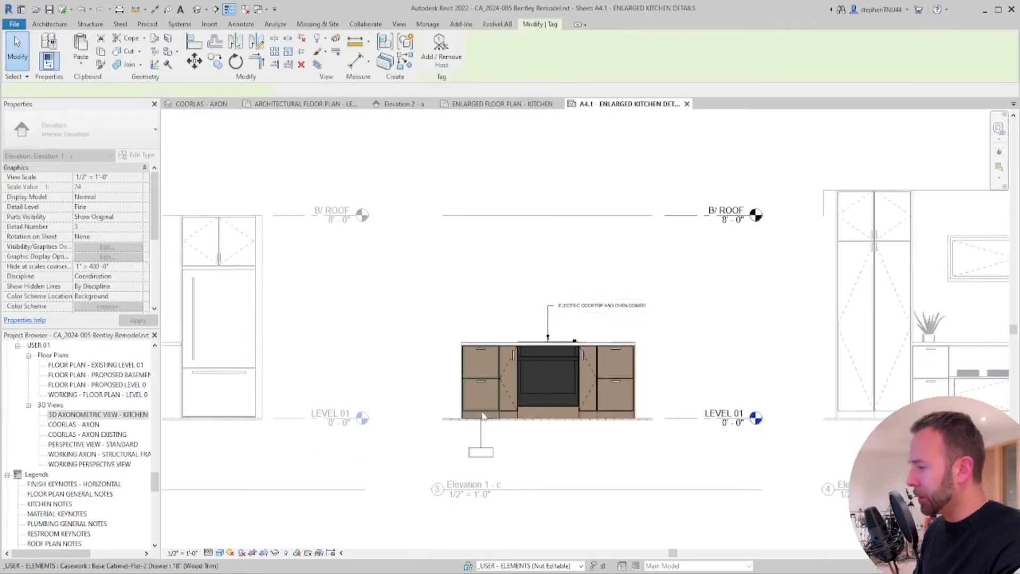
pyautogui.click(482, 416)
pyautogui.click(511, 417)
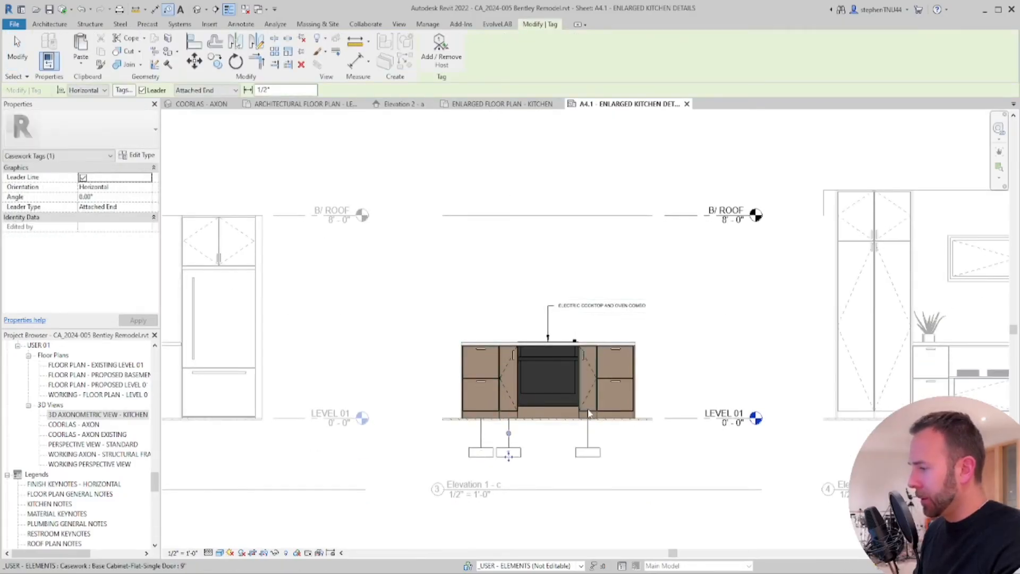
pyautogui.click(588, 416)
pyautogui.click(615, 417)
pyautogui.scroll(2, 618, 422)
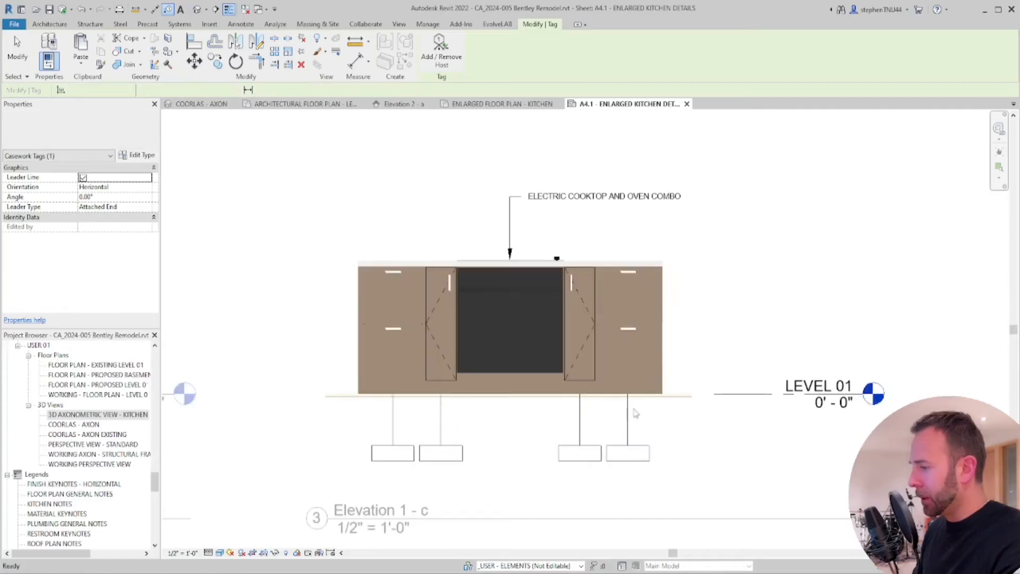
# Set the casework tag value of the 18" two-drawer base cabinet to B18-2Dr and accept the type parameter change
pyautogui.press('Escape')
pyautogui.press('Escape')
pyautogui.click(630, 324)
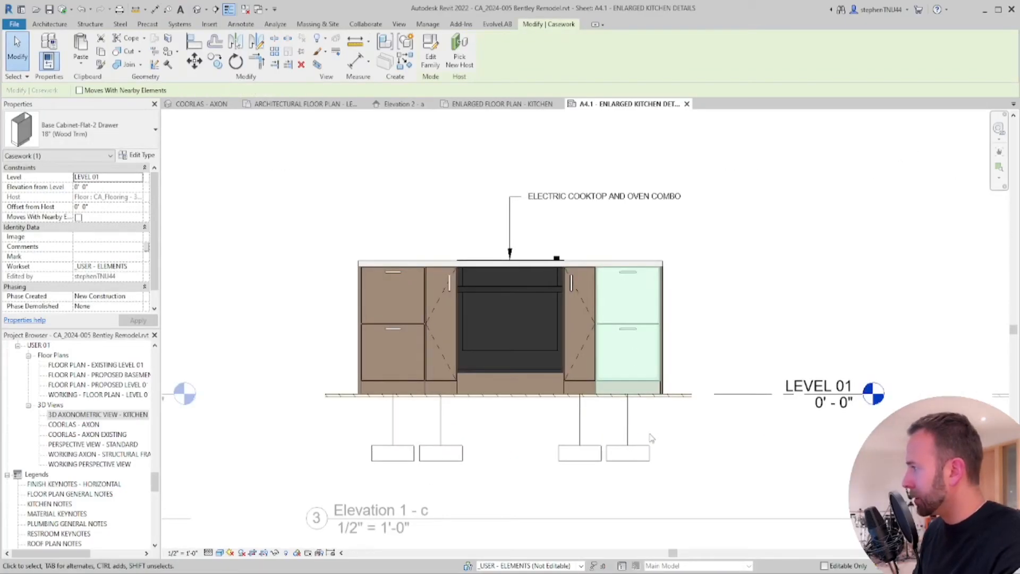
pyautogui.click(628, 456)
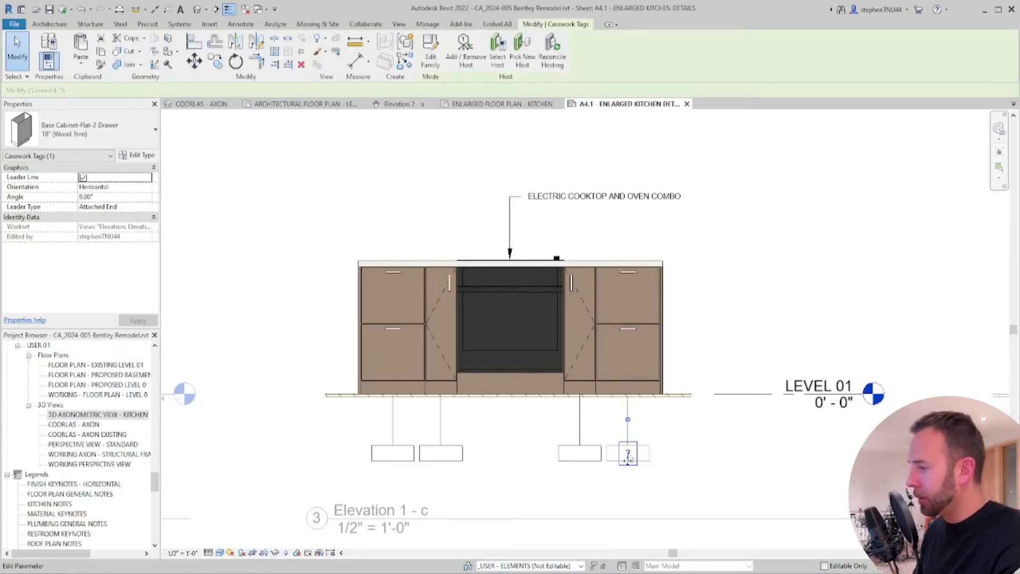
pyautogui.click(628, 454)
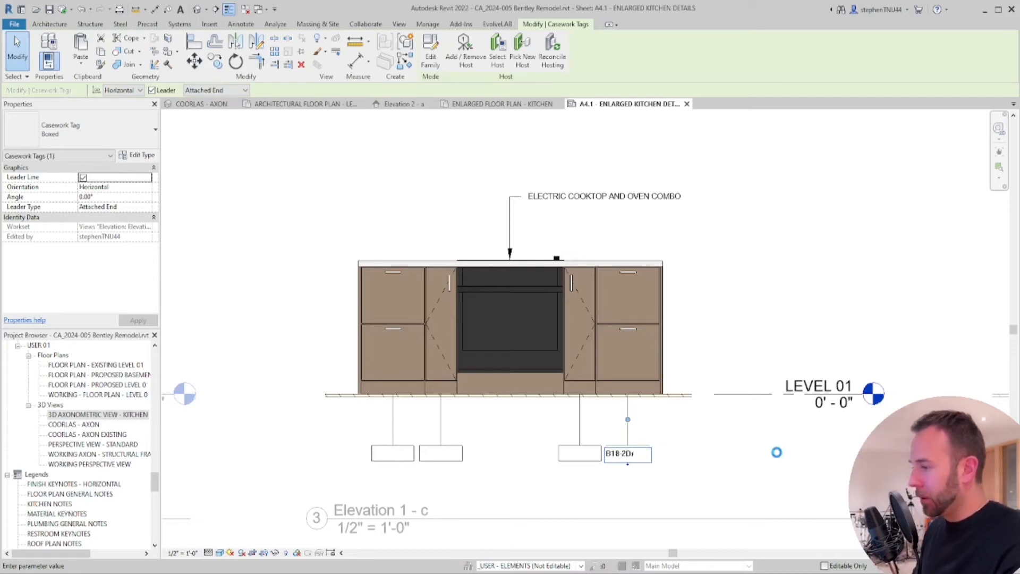
pyautogui.click(597, 296)
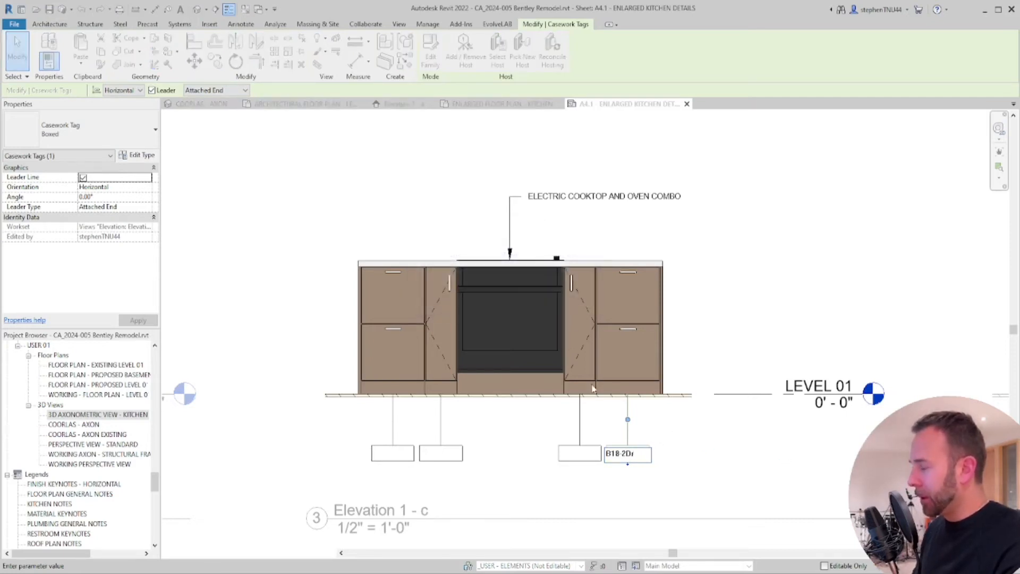
# Set the casework tag value of the narrow single-door base cabinet beside the oven to B9-1D, accepting the type parameter change
pyautogui.click(585, 456)
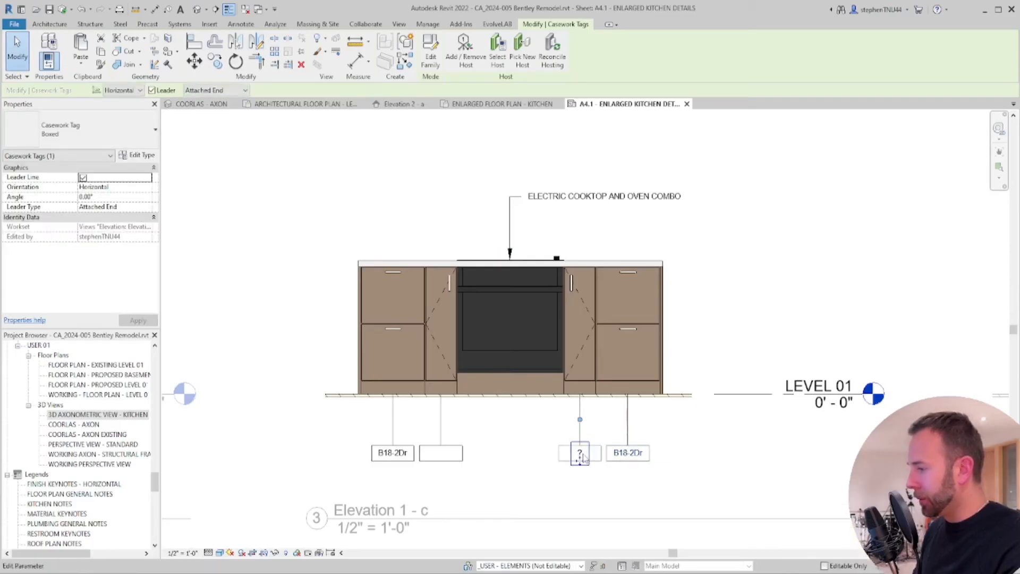
pyautogui.click(582, 456)
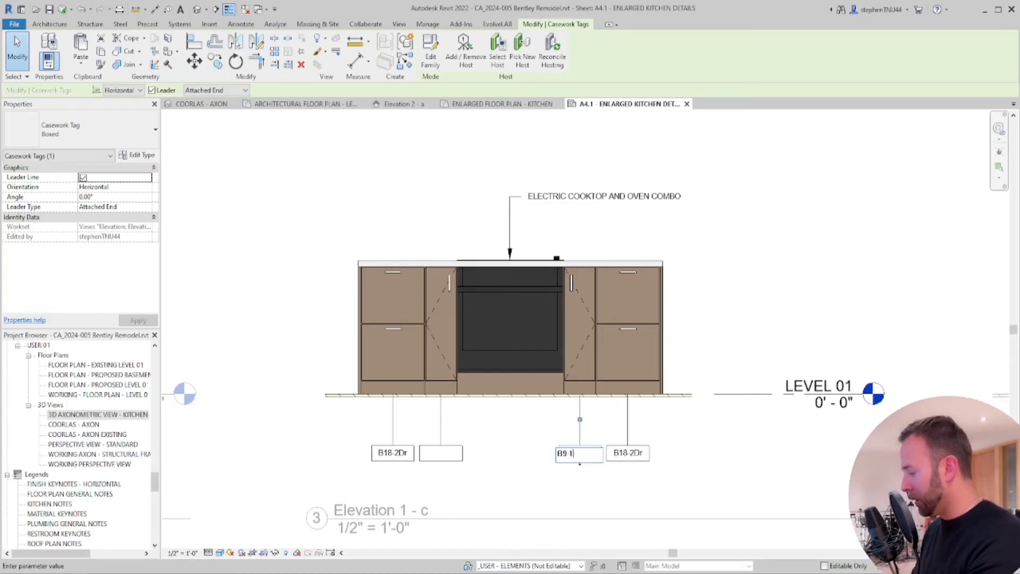
pyautogui.click(743, 449)
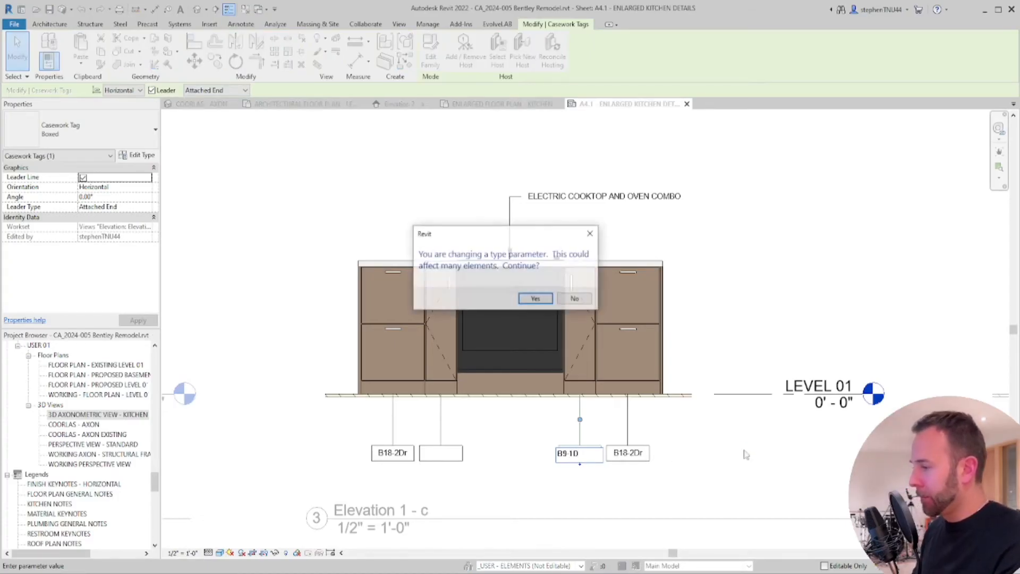
pyautogui.press('Return')
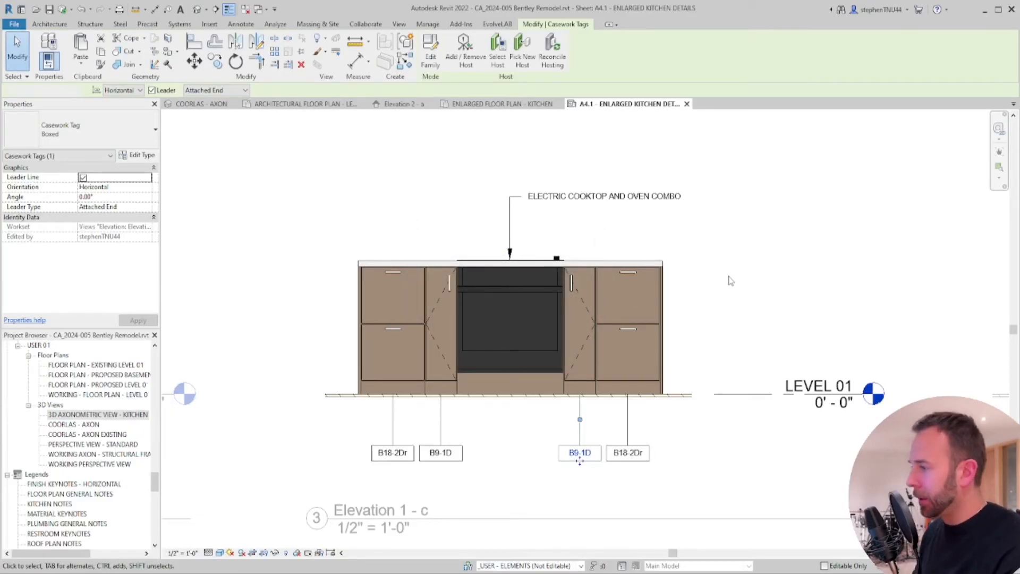
pyautogui.click(731, 281)
# Place an aligned dimension for the cabinet run's height from Level 01 to the countertop's upper edge in Elevation 1 - c
pyautogui.scroll(-5, 607, 274)
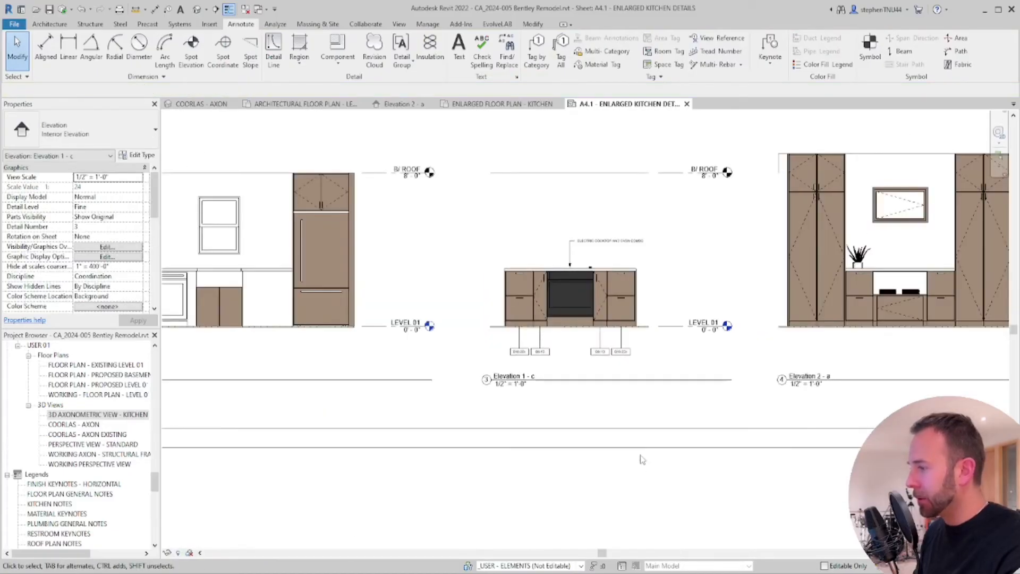
pyautogui.click(588, 416)
pyautogui.scroll(3, 570, 250)
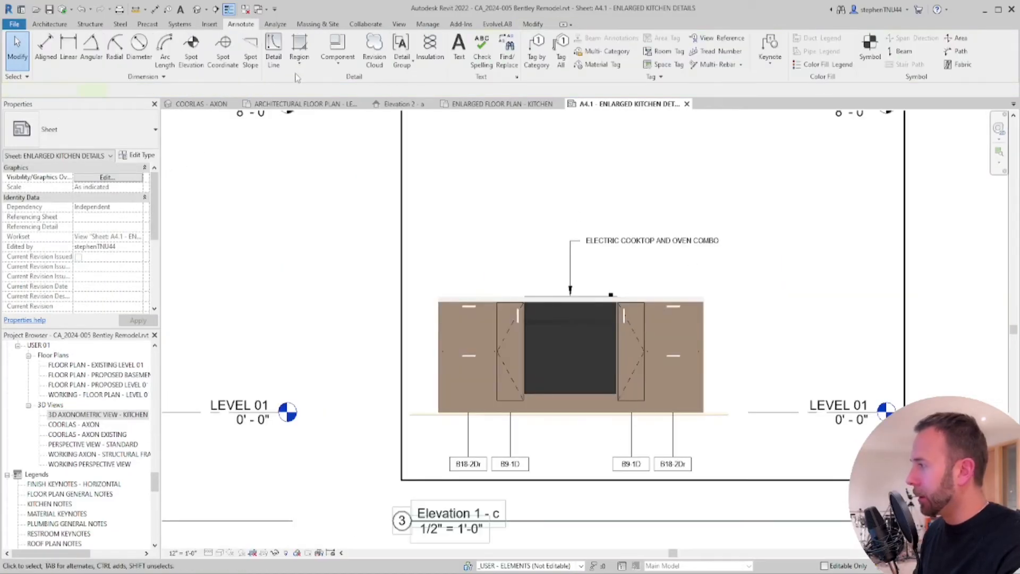
pyautogui.click(45, 45)
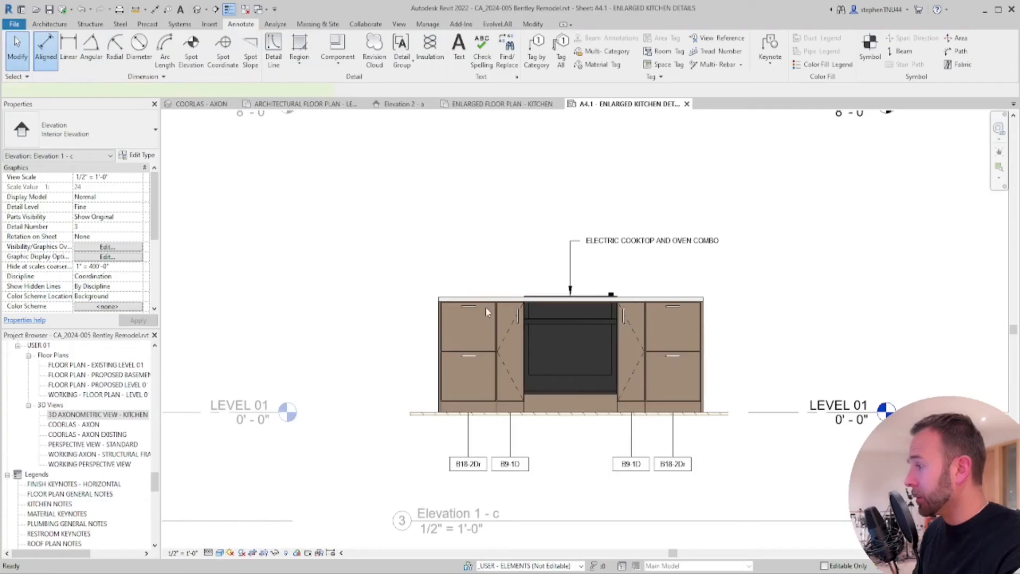
pyautogui.click(769, 413)
pyautogui.click(700, 298)
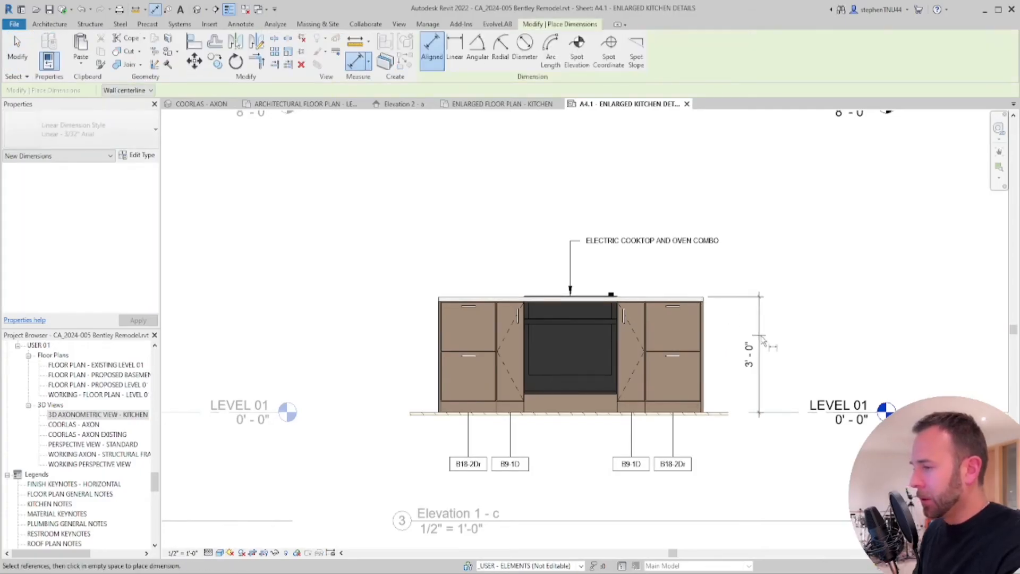
pyautogui.click(761, 346)
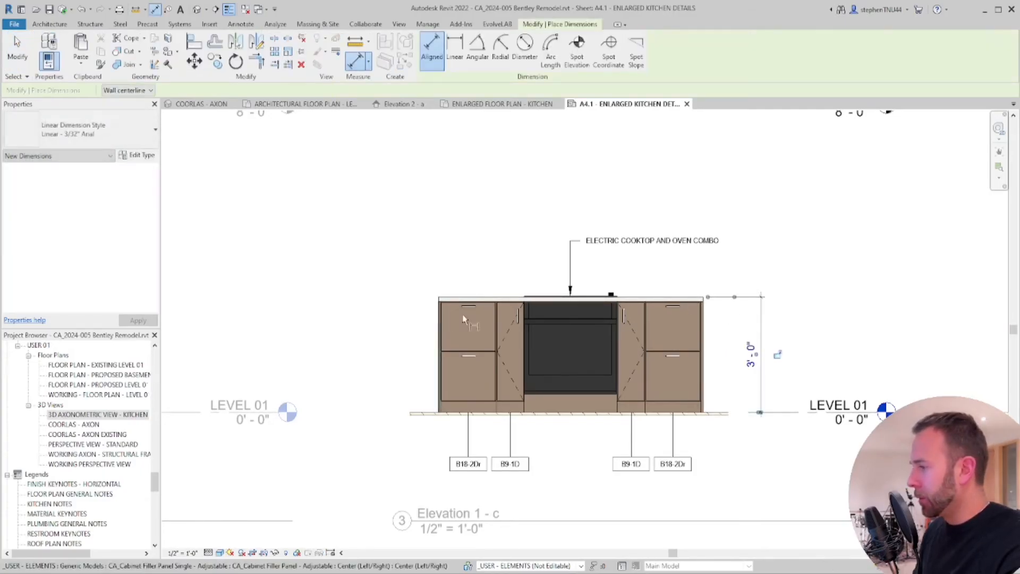
# Dimension the overall width of the cabinet run, placing the dimension line below the casework tags
pyautogui.click(439, 319)
pyautogui.click(703, 326)
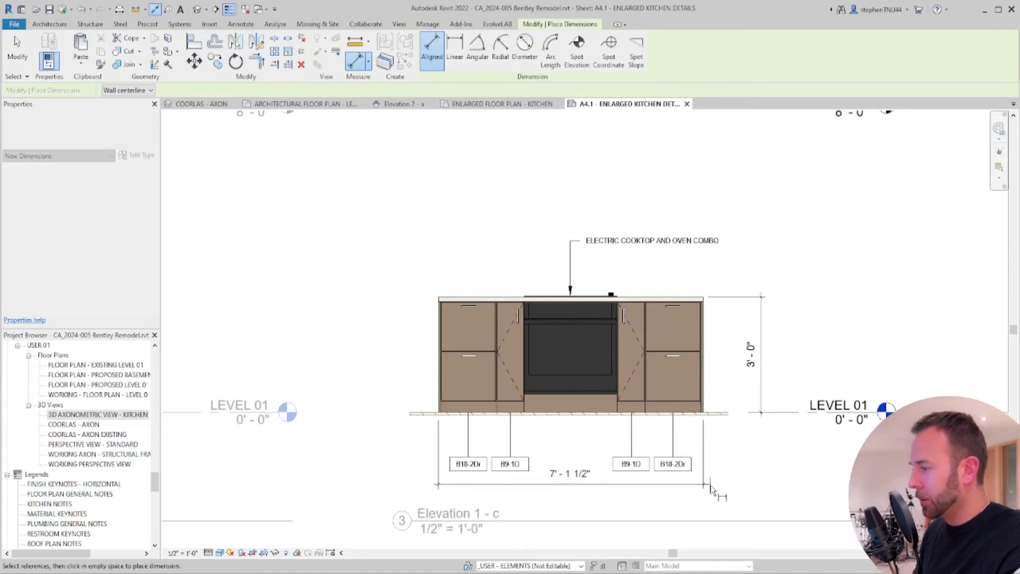
pyautogui.click(711, 488)
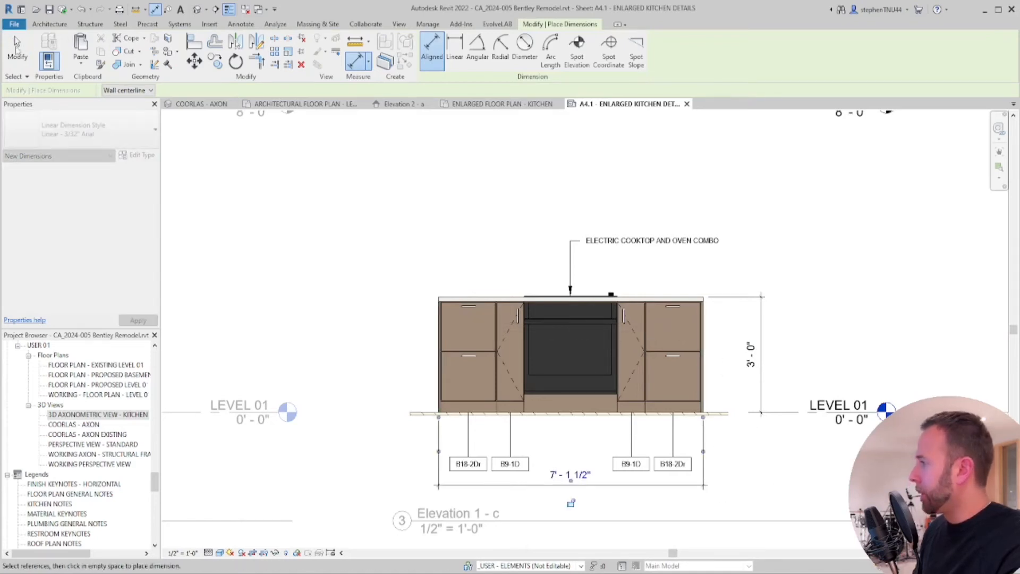
pyautogui.click(16, 46)
# Copy the ELECTRIC COOKTOP AND OVEN COMBO note and its leader to a spot directly above the original
pyautogui.click(640, 238)
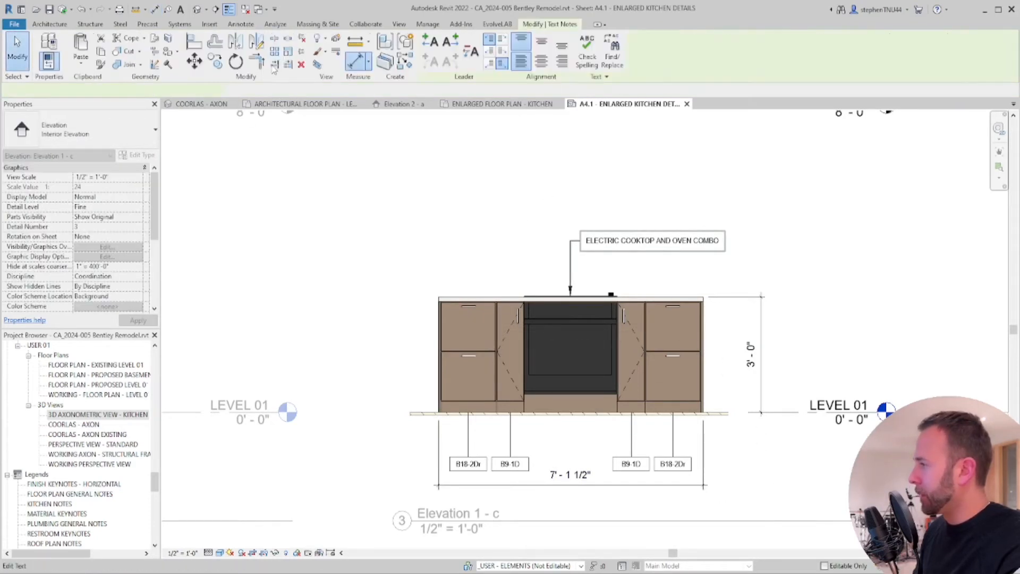
pyautogui.press('c')
pyautogui.press('o')
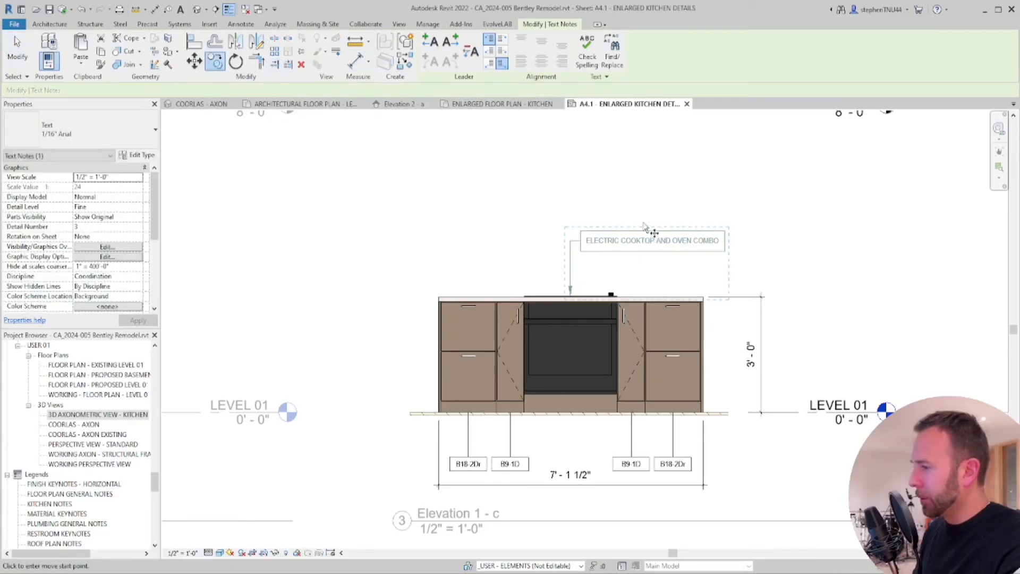
pyautogui.click(643, 224)
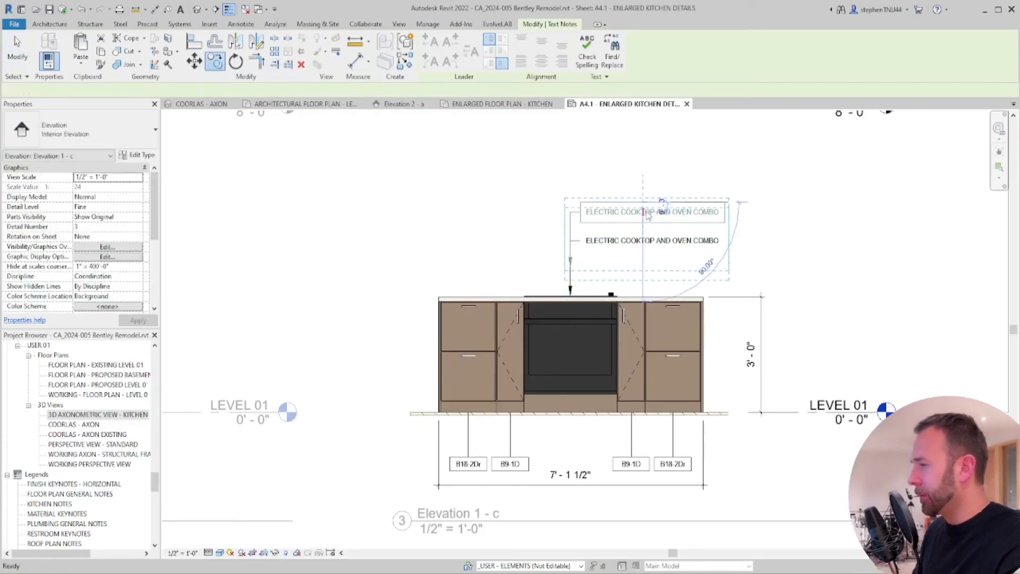
pyautogui.click(647, 215)
# Replace the copied note's text with QUARTZ OR APPROVED EQUAL
pyautogui.scroll(2, 648, 213)
pyautogui.doubleClick(655, 214)
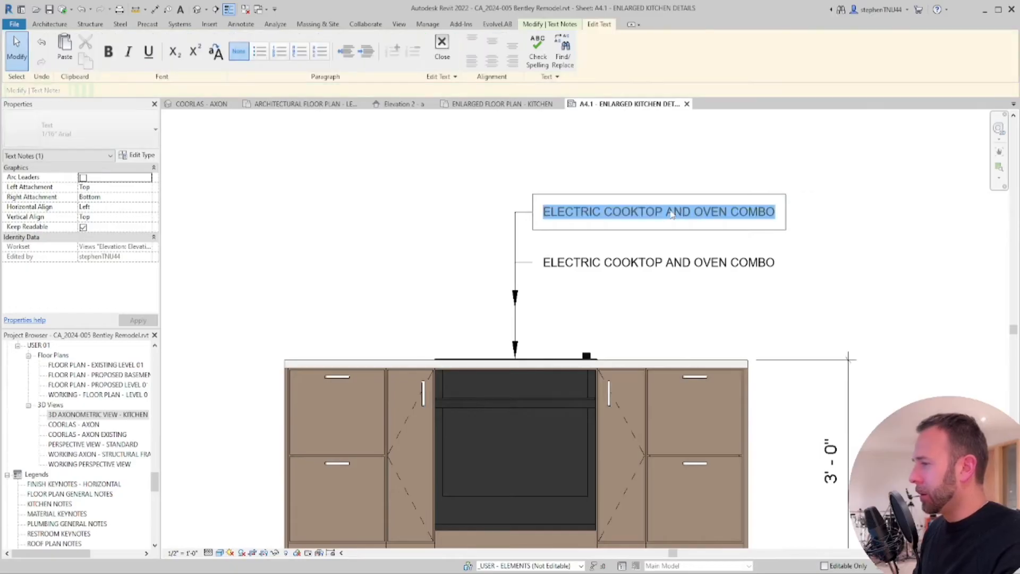
pyautogui.write('QUARTZ OR APPROVED EQUAL')
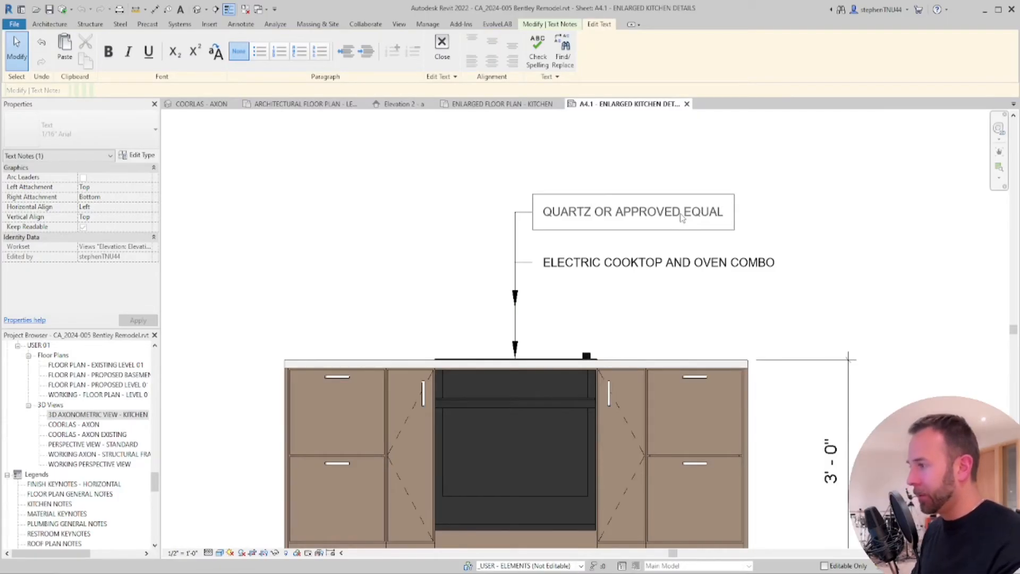
pyautogui.click(788, 227)
pyautogui.press('Escape')
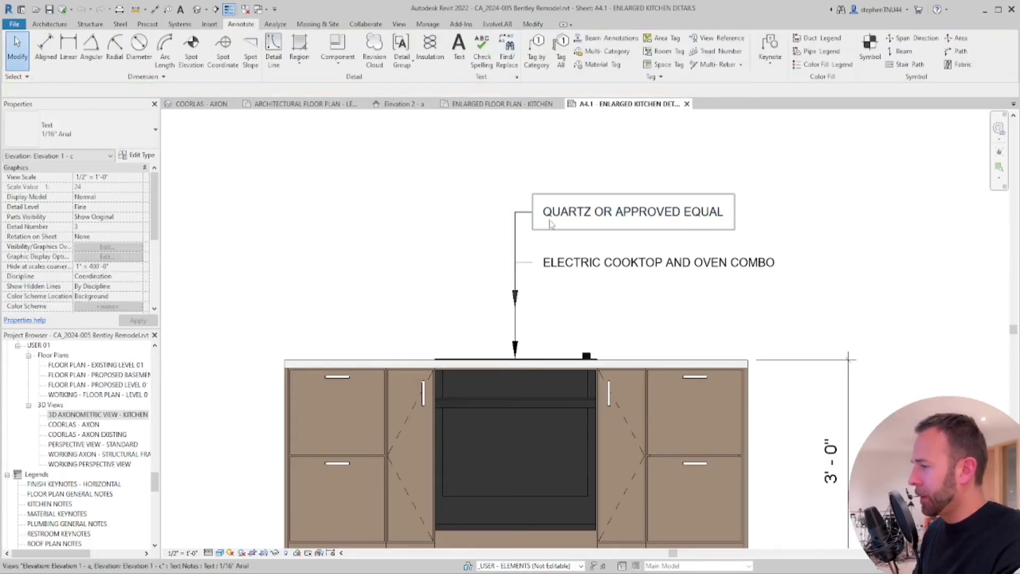
# Reroute the quartz note's leader so it drops straight down onto the countertop just left of the cooktop
pyautogui.click(515, 307)
pyautogui.moveTo(514, 307); pyautogui.dragTo(414, 361)
pyautogui.moveTo(515, 212); pyautogui.dragTo(413, 212)
pyautogui.click(393, 234)
pyautogui.click(414, 219)
pyautogui.press('Escape')
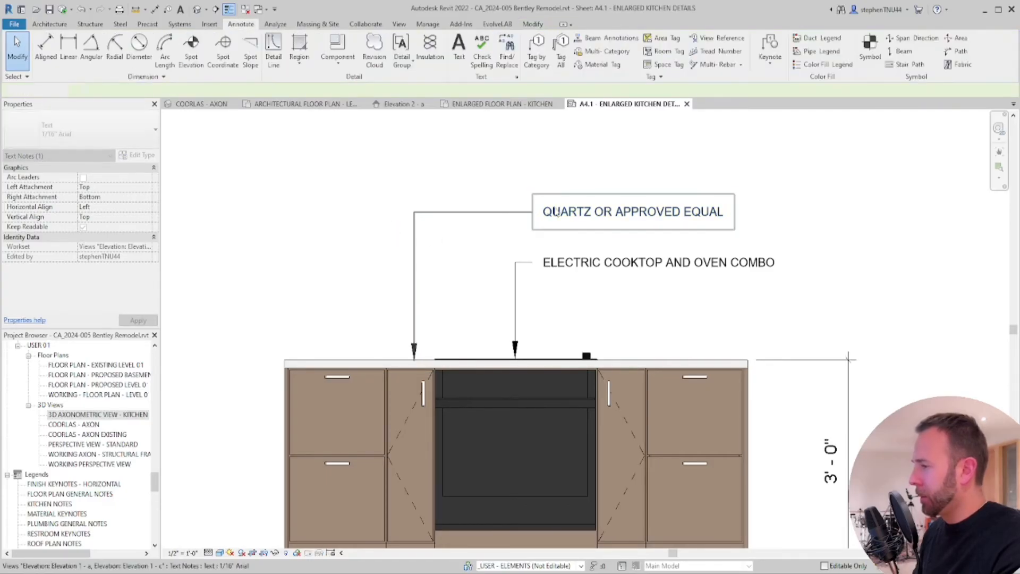
# Copy the quartz and cooktop text notes of Elevation 1 - c to the clipboard
pyautogui.scroll(-5, 574, 215)
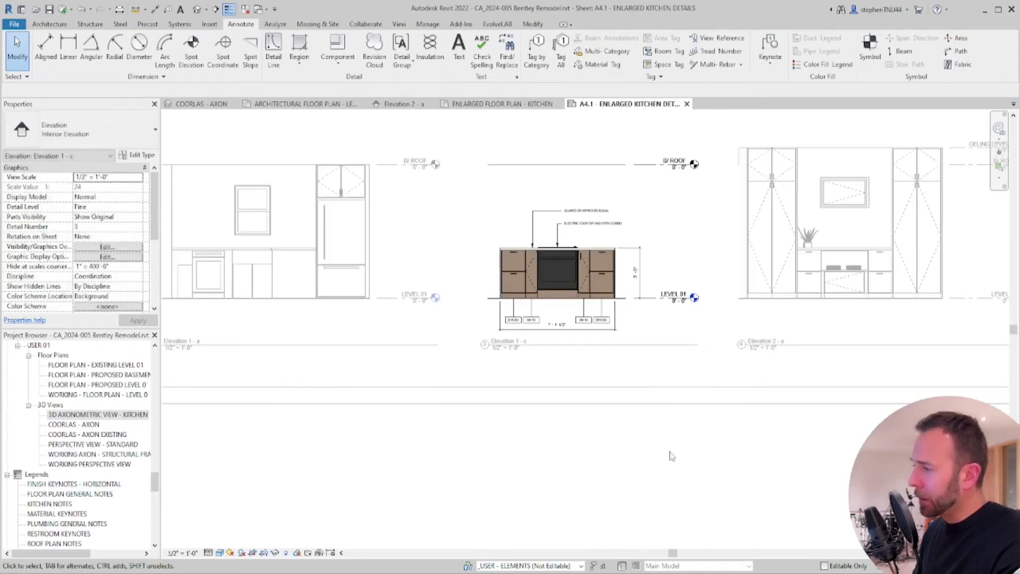
pyautogui.moveTo(474, 440); pyautogui.dragTo(578, 462, button='middle')
pyautogui.scroll(1, 594, 268)
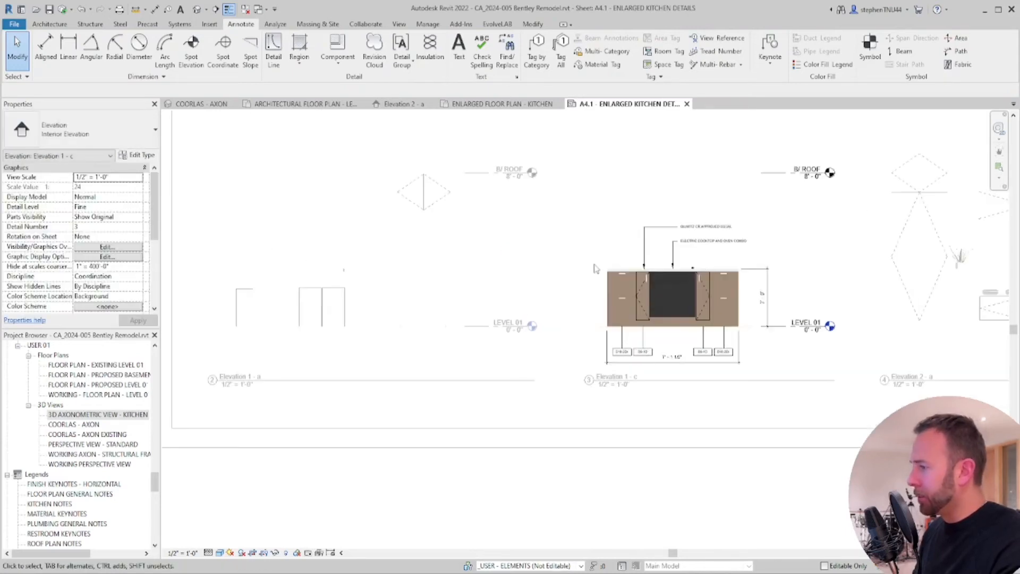
pyautogui.click(706, 242)
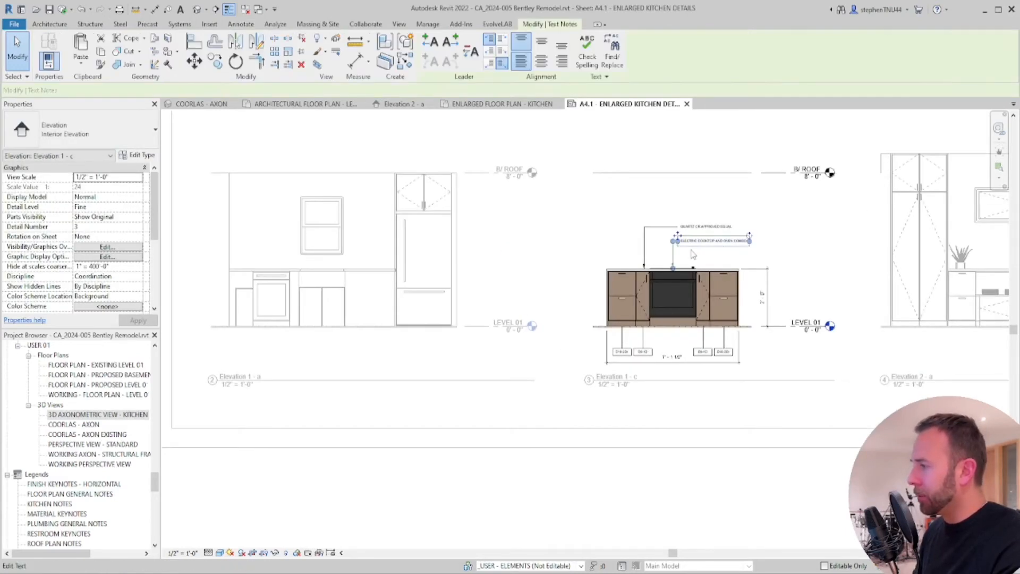
pyautogui.keyDown('ctrl'); pyautogui.click(702, 233); pyautogui.keyUp('ctrl')
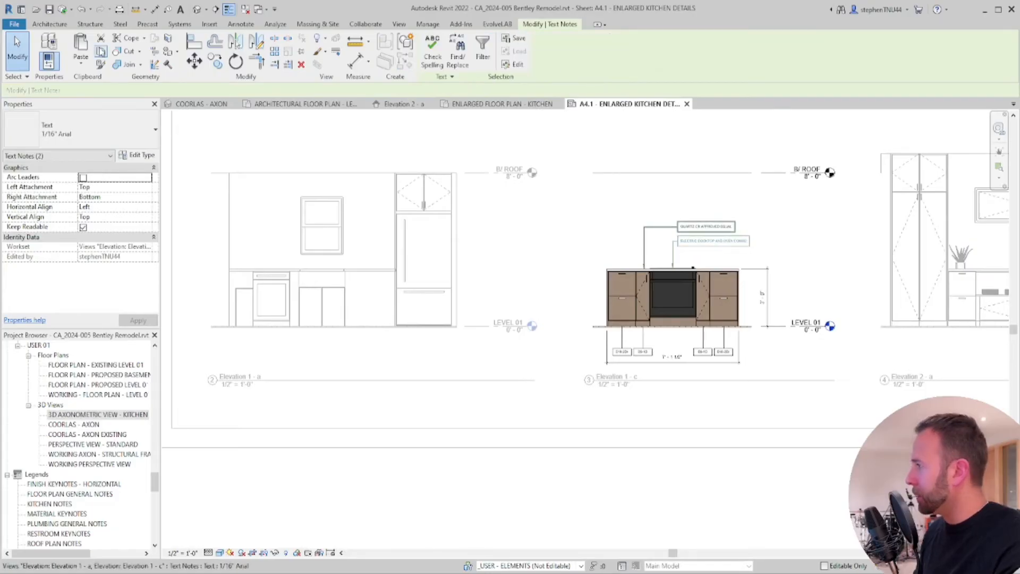
pyautogui.click(100, 49)
# Activate the Elevation 1 - a viewport and paste both notes aligned to the current view, dismissing the save reminder
pyautogui.doubleClick(599, 509)
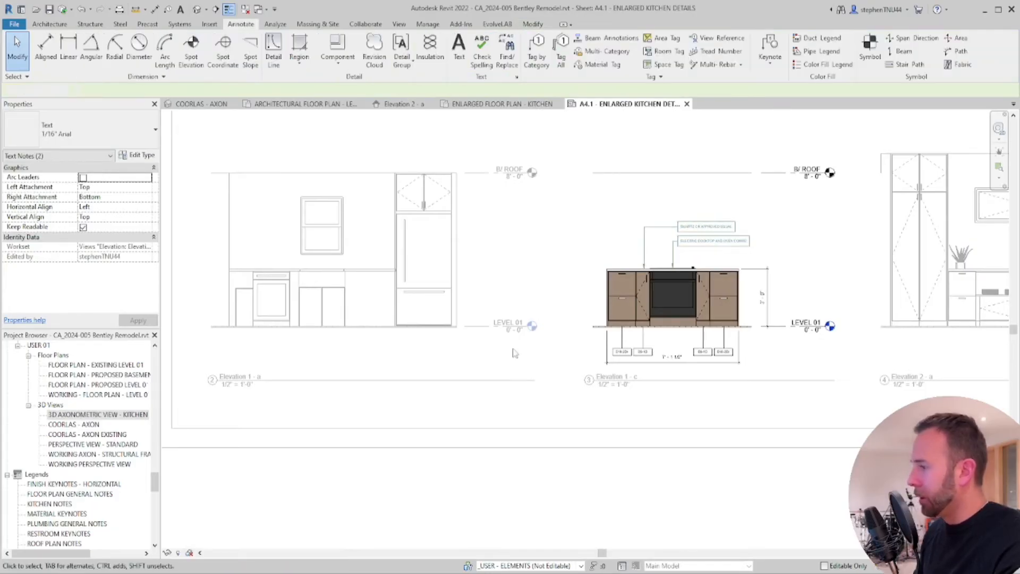
pyautogui.doubleClick(487, 240)
pyautogui.moveTo(533, 280); pyautogui.dragTo(573, 311, button='middle')
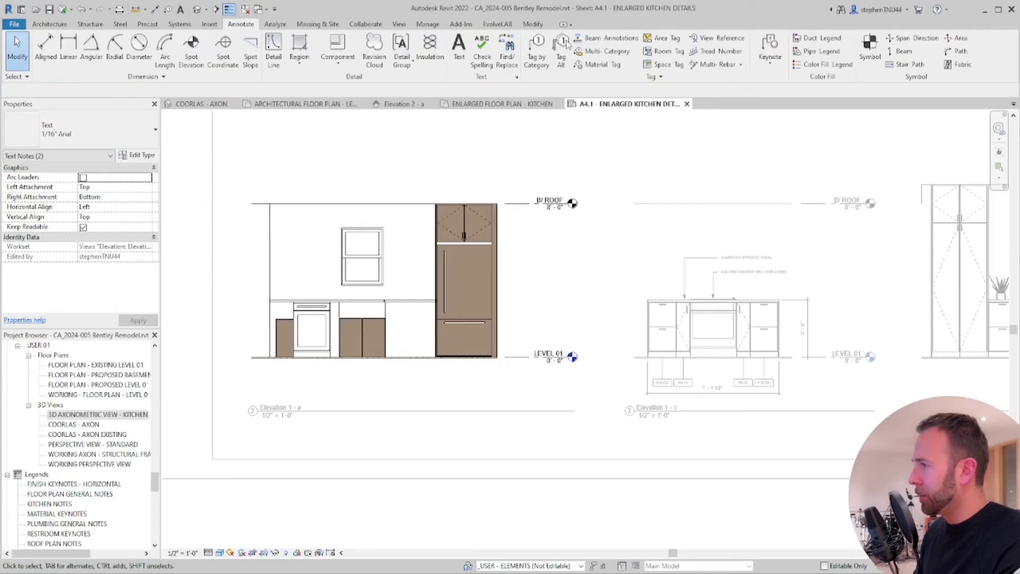
pyautogui.click(533, 25)
pyautogui.click(81, 63)
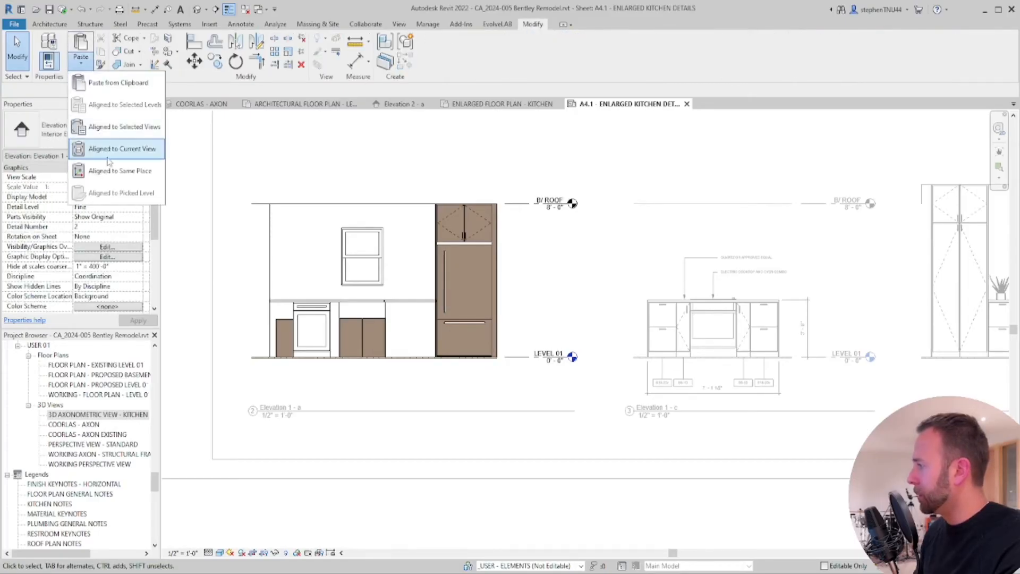
pyautogui.click(108, 158)
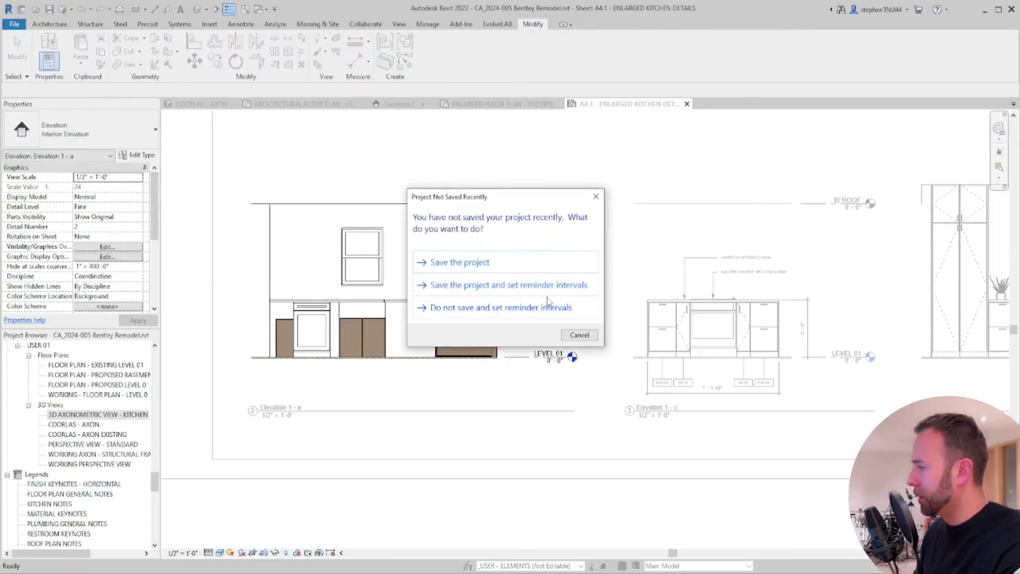
pyautogui.click(579, 335)
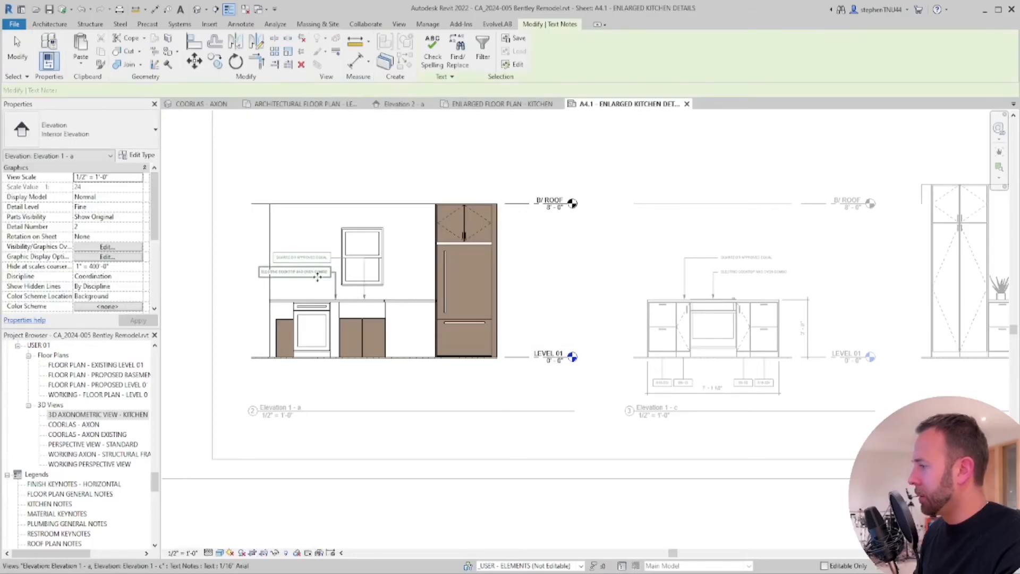
pyautogui.scroll(2, 317, 277)
pyautogui.press('Escape')
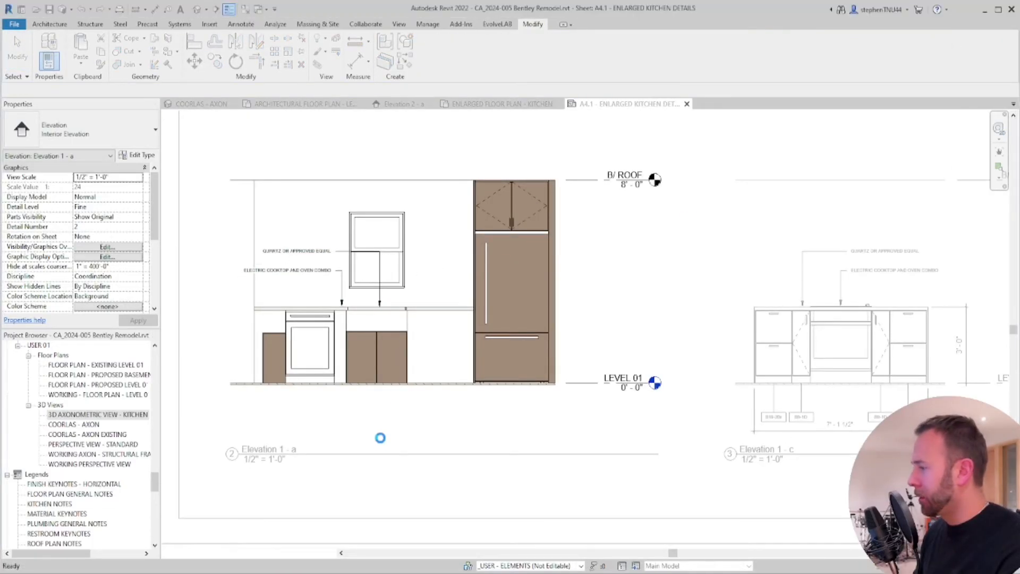
# Move the quartz note to the right of the refrigerator in Elevation 1 - a and point its leader down at the countertop beside it
pyautogui.scroll(1, 271, 251)
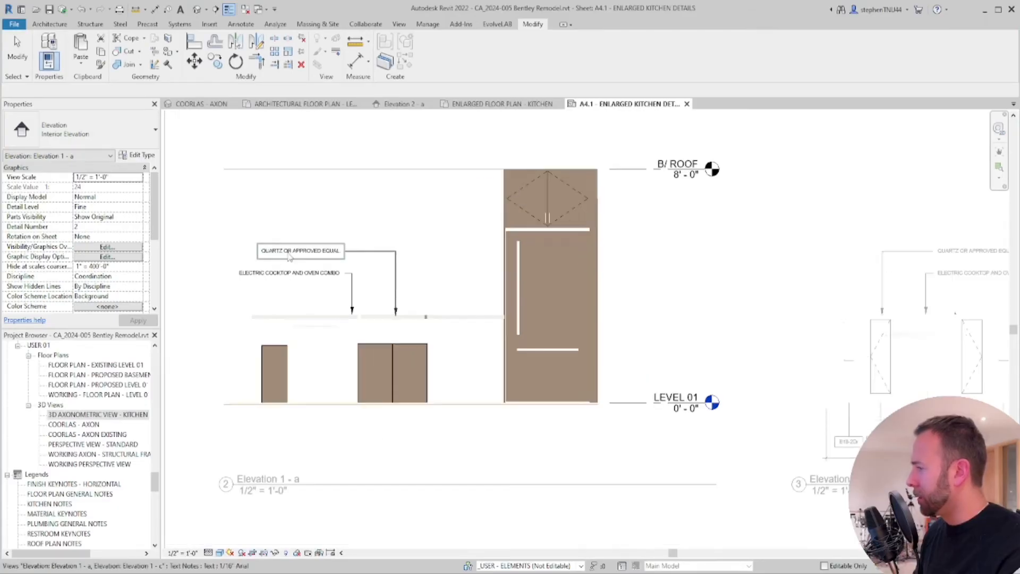
pyautogui.click(289, 256)
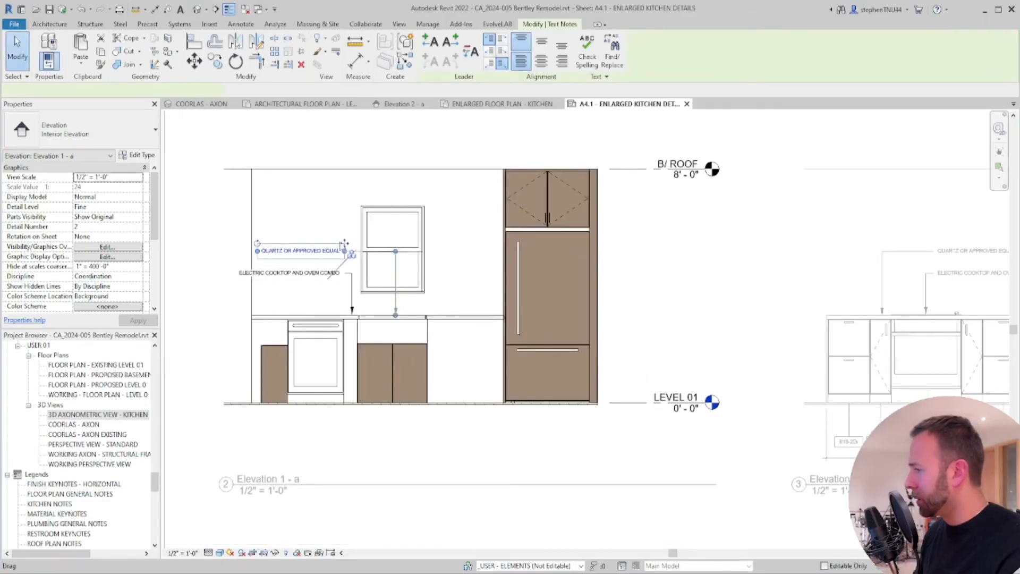
pyautogui.moveTo(443, 250); pyautogui.dragTo(488, 257)
pyautogui.moveTo(395, 315); pyautogui.dragTo(487, 315)
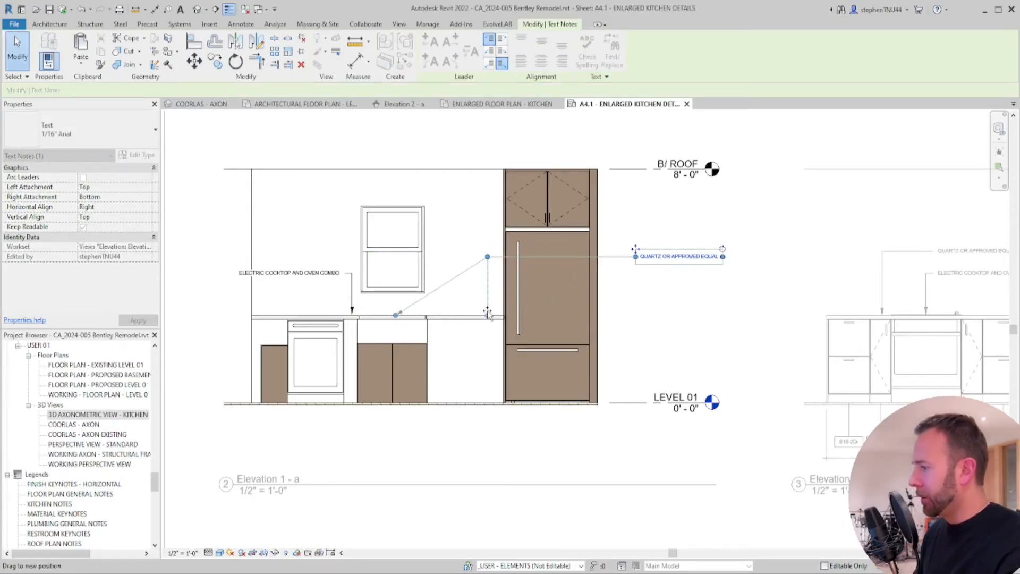
# Move the cooktop note beneath the quartz note beside the refrigerator and swing its leader's elbow over to the refrigerator side
pyautogui.click(319, 273)
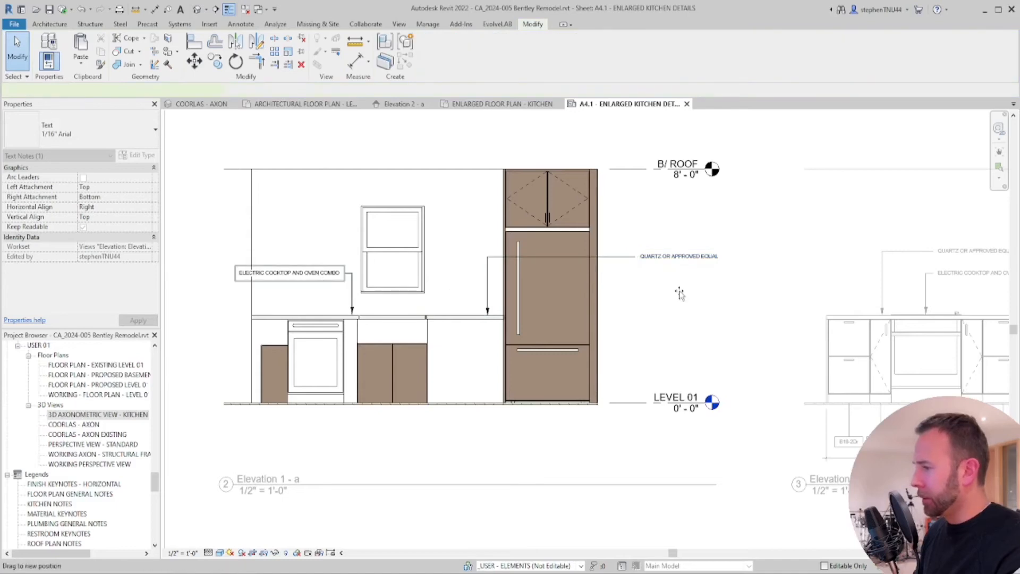
pyautogui.moveTo(336, 275); pyautogui.dragTo(709, 292)
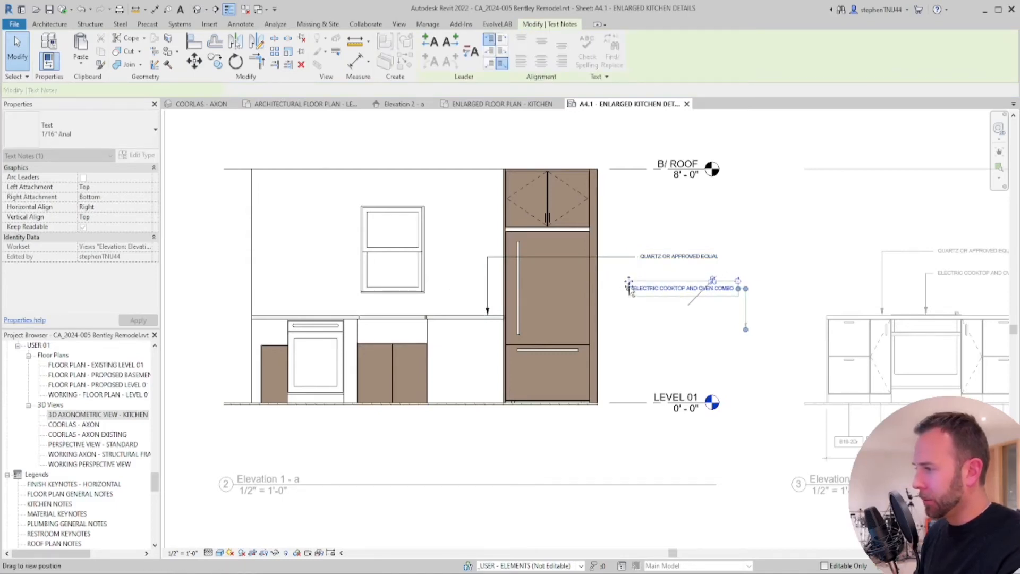
pyautogui.moveTo(631, 285); pyautogui.dragTo(640, 285)
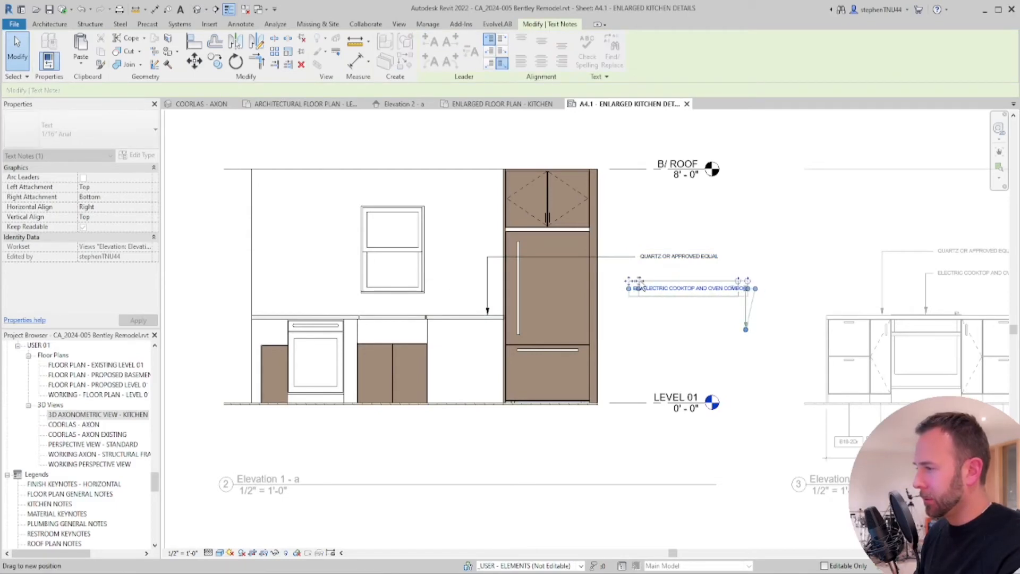
pyautogui.click(663, 260)
pyautogui.click(649, 286)
pyautogui.scroll(2, 649, 283)
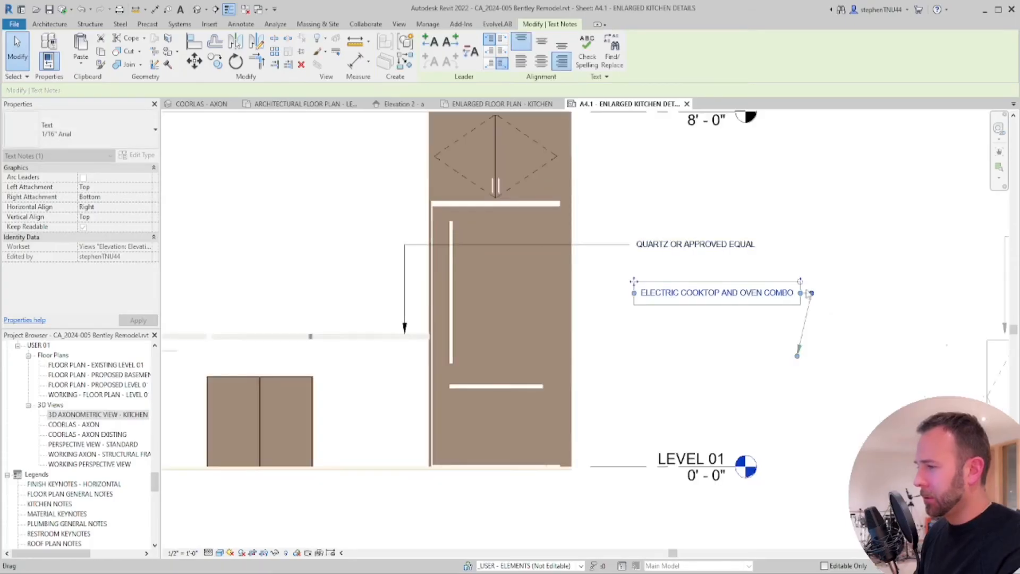
pyautogui.moveTo(652, 286); pyautogui.dragTo(574, 286)
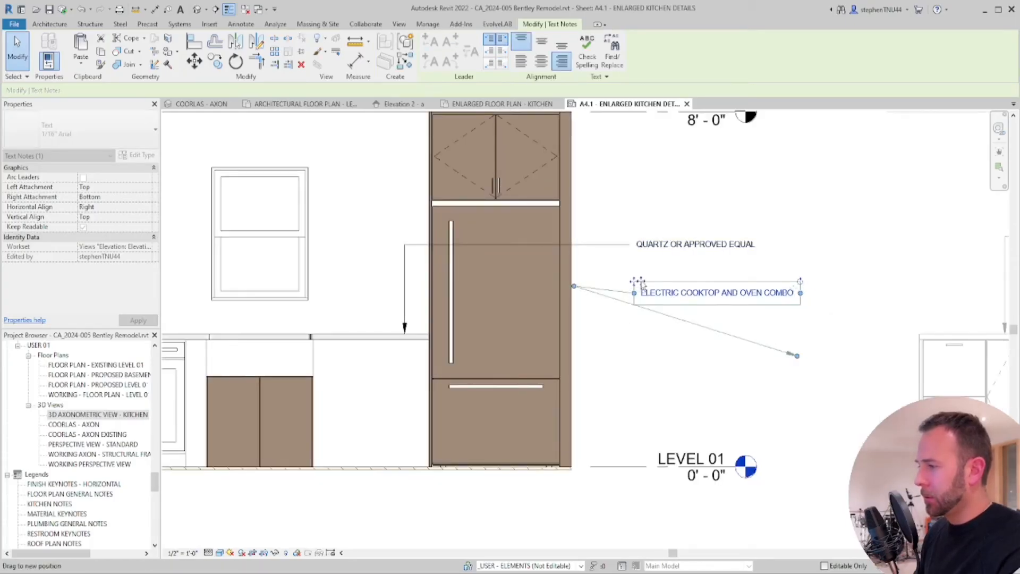
pyautogui.moveTo(640, 284); pyautogui.dragTo(627, 283)
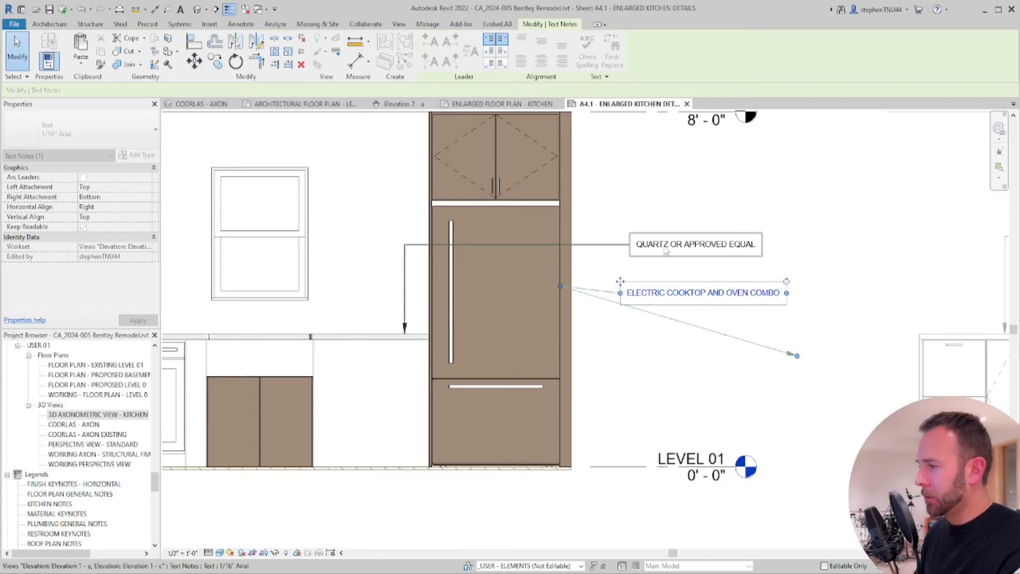
# Align the quartz note's left edge with the cooktop note below it
pyautogui.click(690, 244)
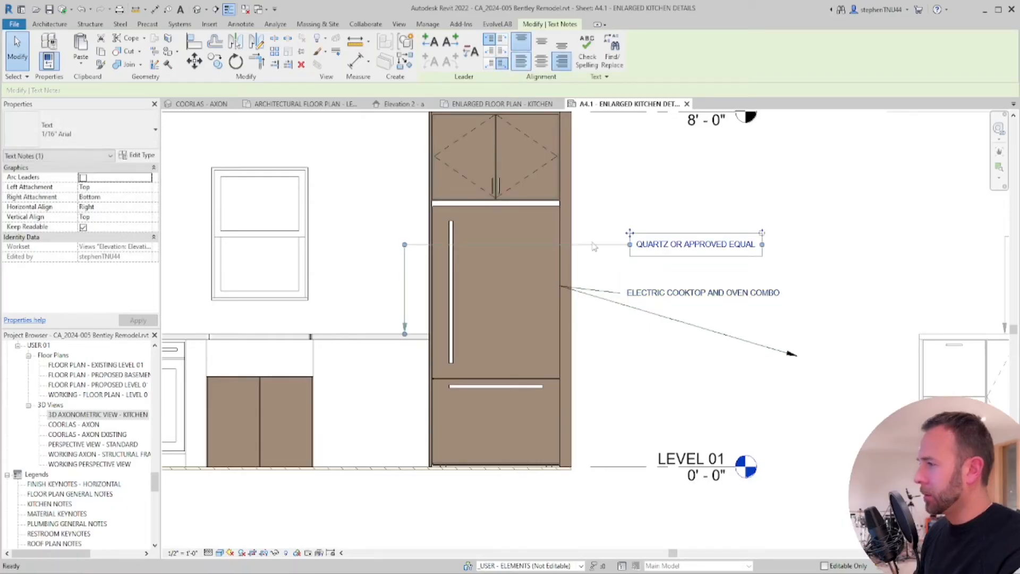
pyautogui.click(701, 292)
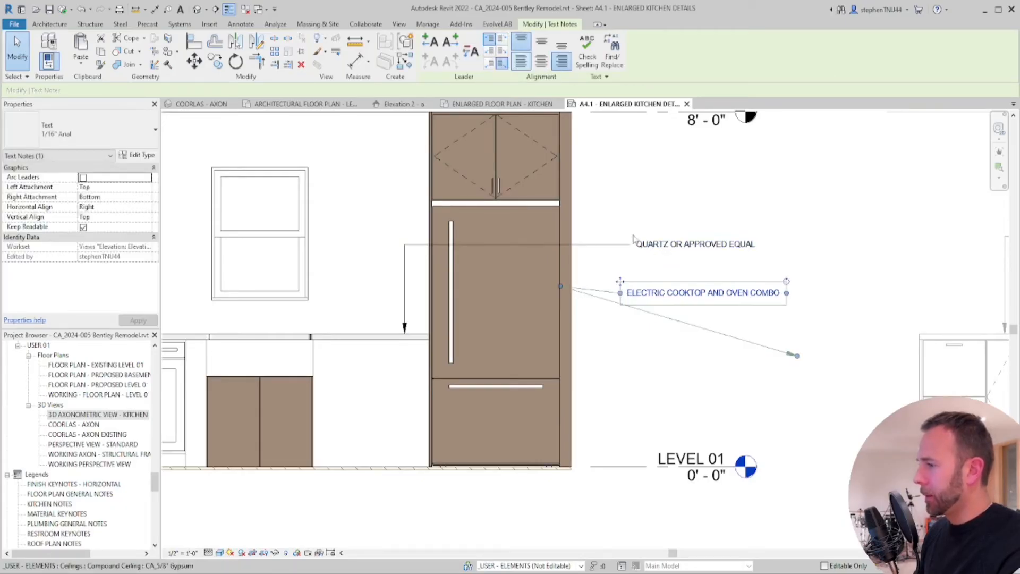
pyautogui.click(634, 240)
pyautogui.moveTo(625, 233); pyautogui.dragTo(616, 233)
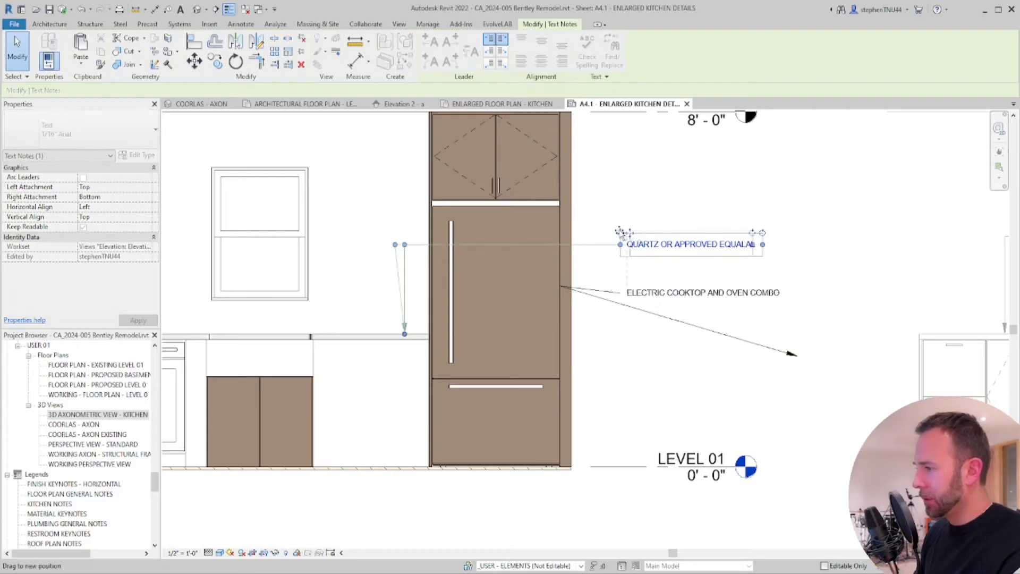
# Change the cooktop note's text to REFRIGERATOR and point its leader horizontally onto the refrigerator door
pyautogui.doubleClick(685, 294)
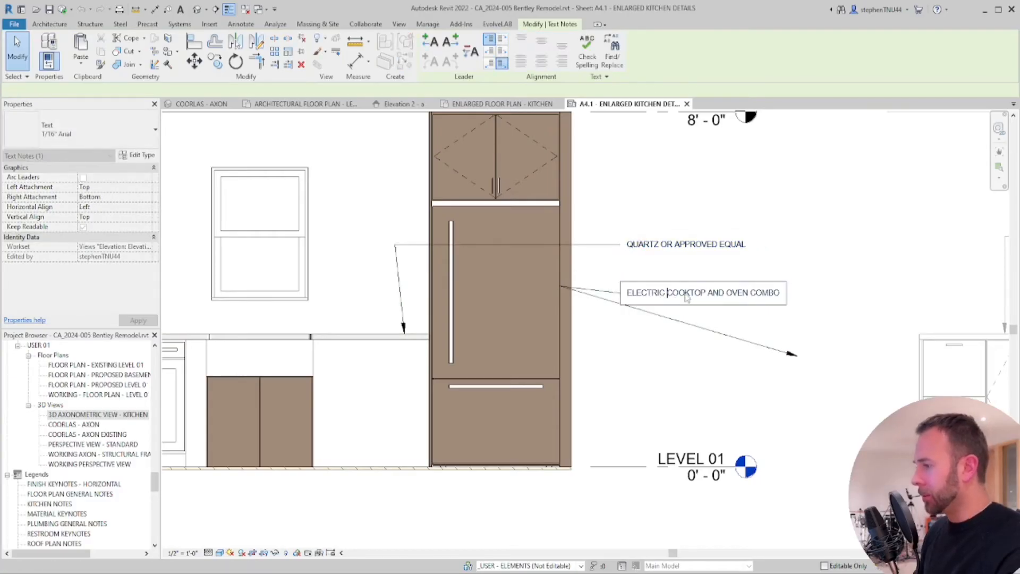
pyautogui.write('REFRIGERATOR')
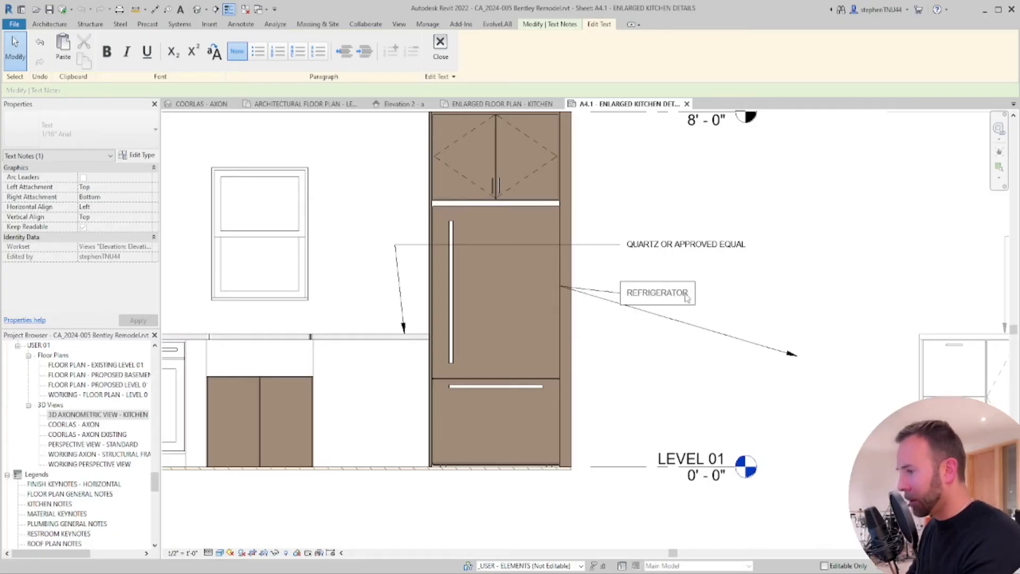
pyautogui.click(807, 356)
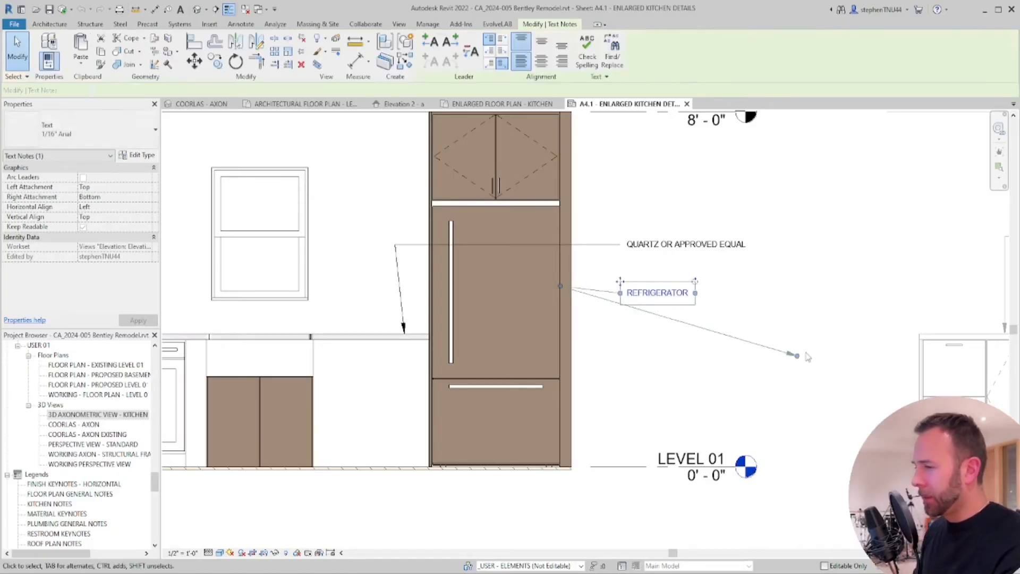
pyautogui.moveTo(800, 356); pyautogui.dragTo(511, 293)
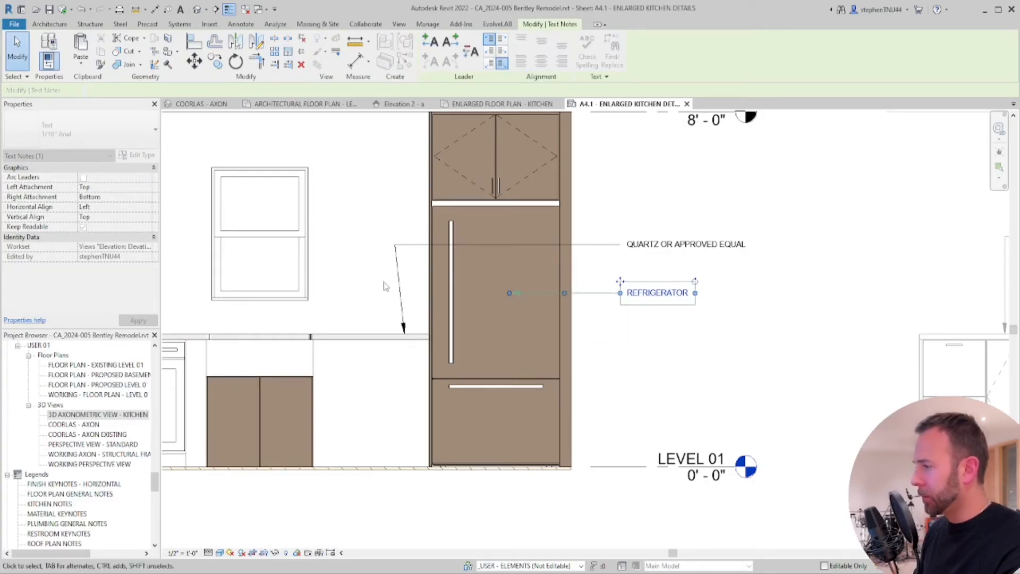
# Straighten the quartz leader's drop to vertical and lower both the refrigerator and quartz notes, keeping their left edges aligned
pyautogui.click(398, 283)
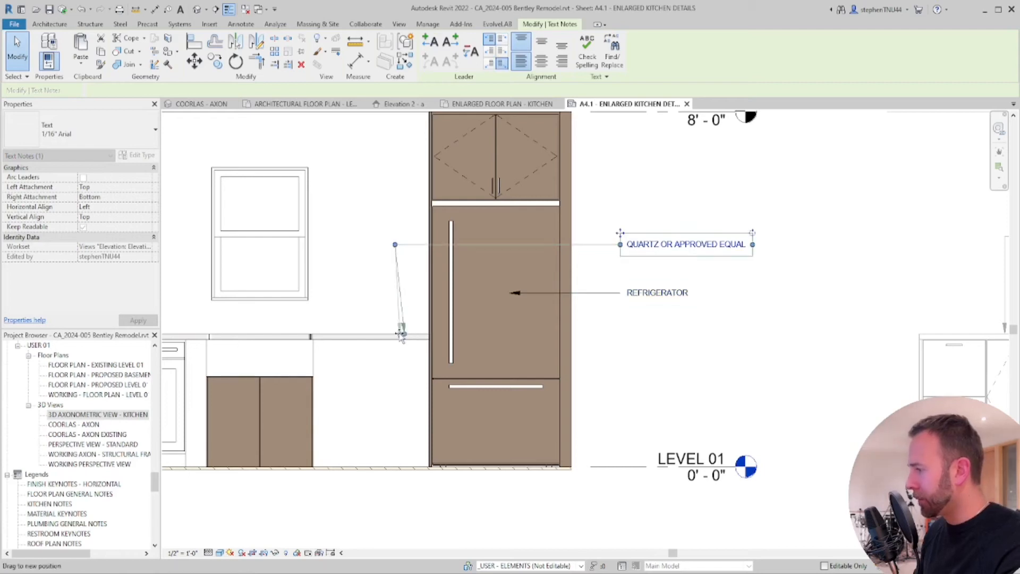
pyautogui.moveTo(401, 335); pyautogui.dragTo(395, 327)
pyautogui.click(666, 296)
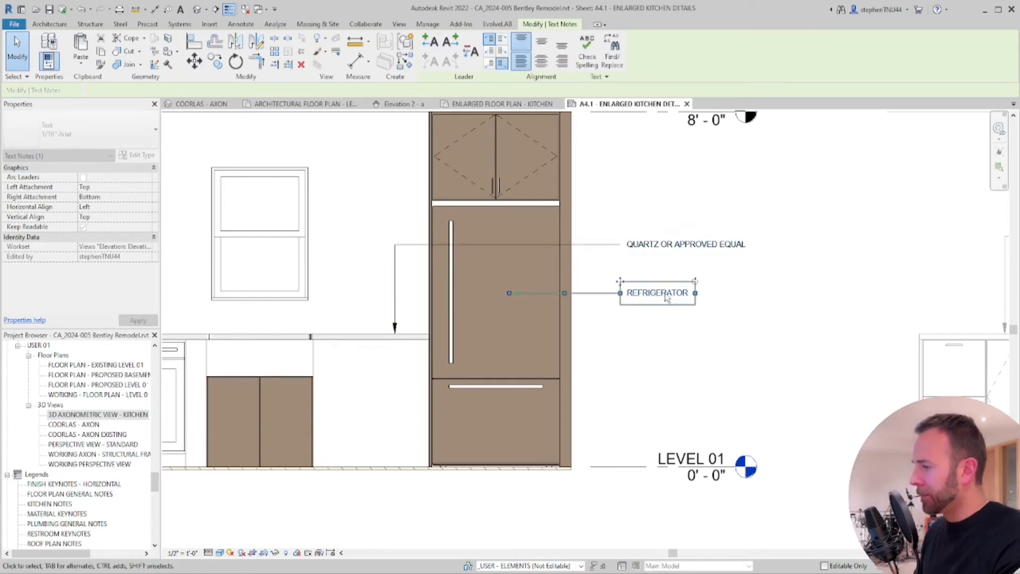
pyautogui.press('Down')
pyautogui.press('Down')
pyautogui.press('Down')
pyautogui.press('Down')
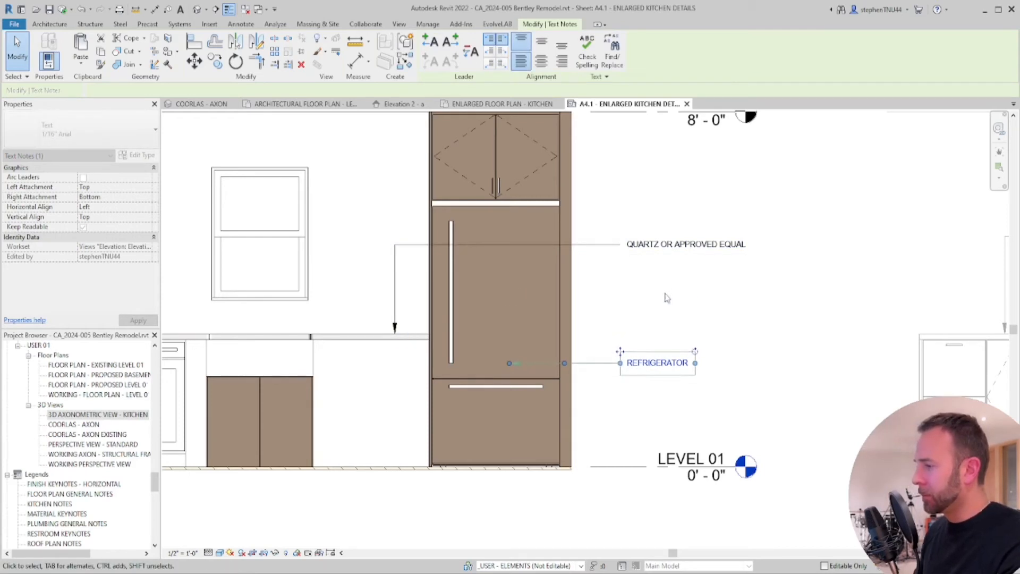
pyautogui.click(630, 239)
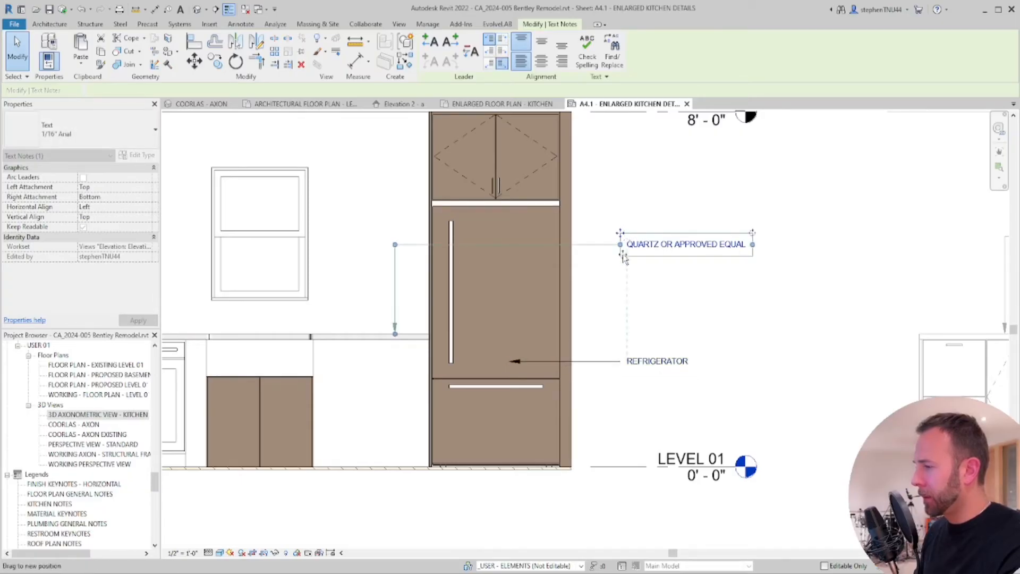
pyautogui.moveTo(623, 257); pyautogui.dragTo(623, 312)
pyautogui.click(649, 241)
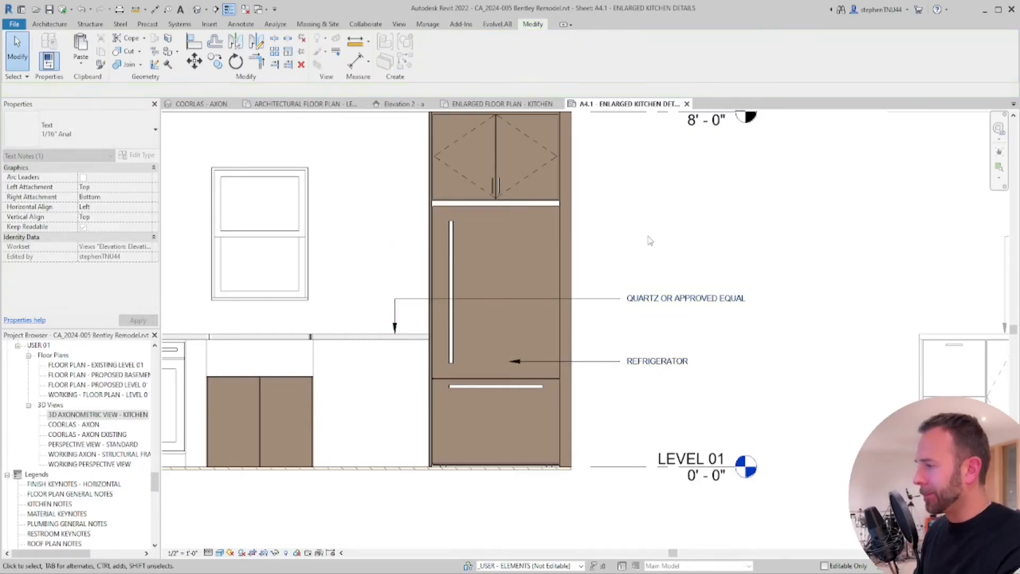
# Tag the cabinet above the refrigerator and the double-door base cabinet under the window by category, with leaders
pyautogui.scroll(-2, 650, 241)
pyautogui.click(240, 24)
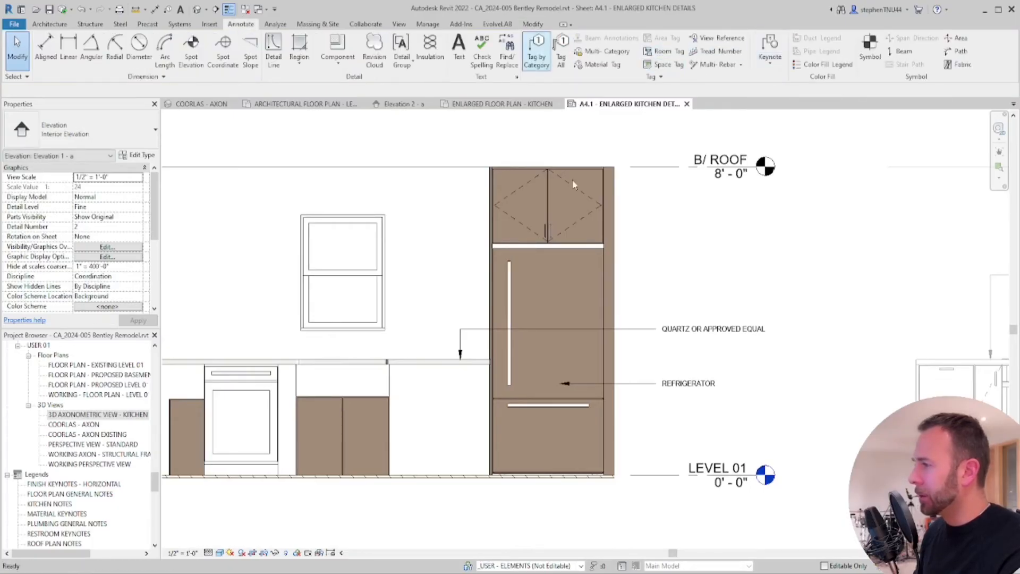
pyautogui.click(548, 177)
pyautogui.scroll(-1, 550, 214)
pyautogui.moveTo(552, 214); pyautogui.dragTo(576, 237, button='middle')
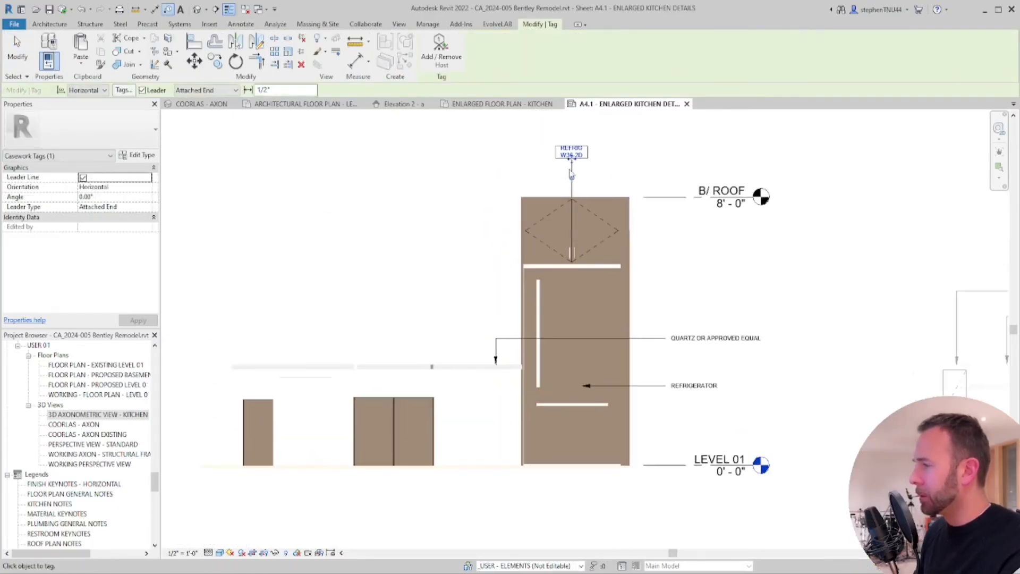
pyautogui.scroll(3, 568, 158)
pyautogui.scroll(-2, 575, 159)
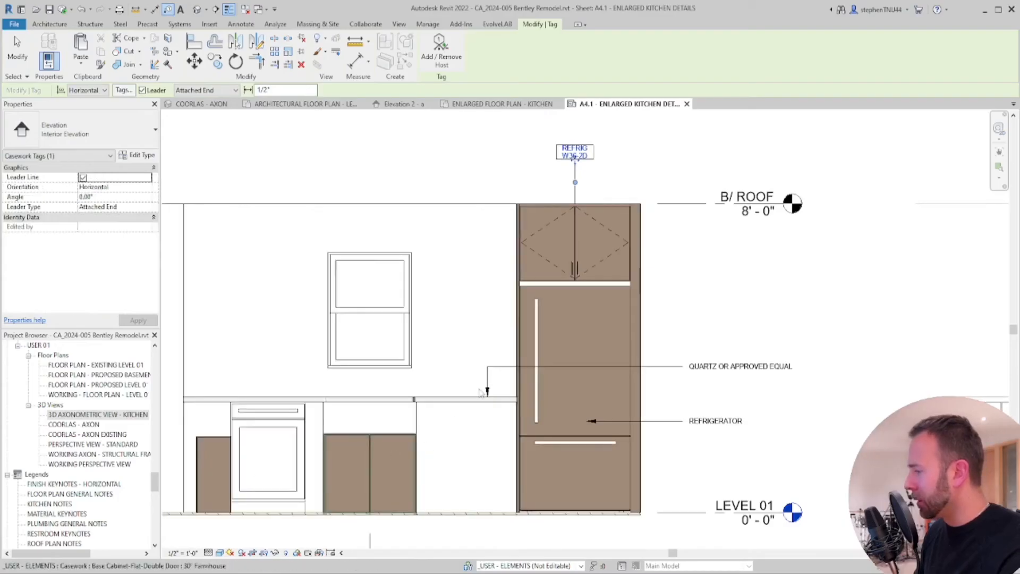
pyautogui.moveTo(368, 499); pyautogui.dragTo(482, 386, button='middle')
pyautogui.click(482, 384)
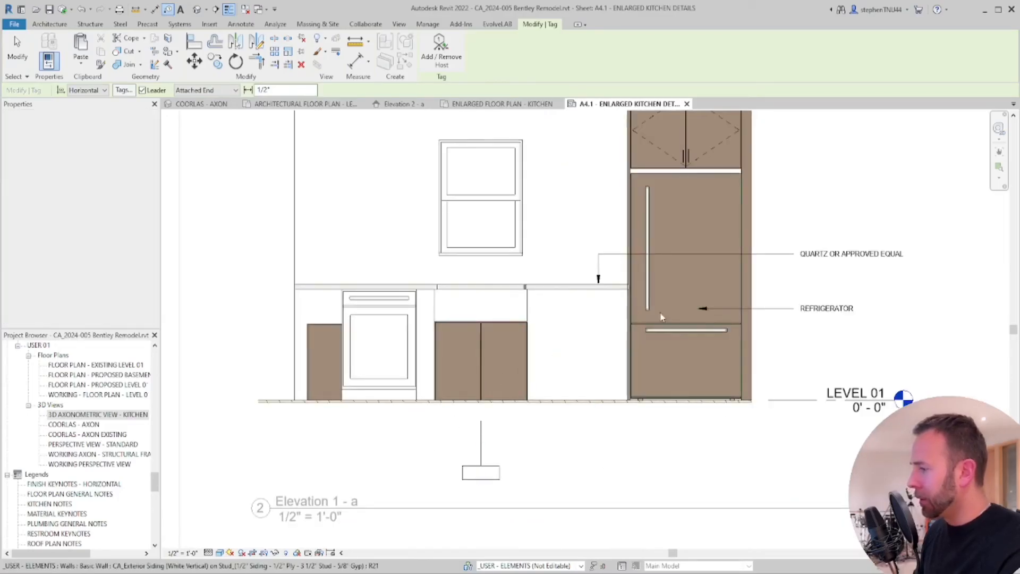
pyautogui.press('Escape')
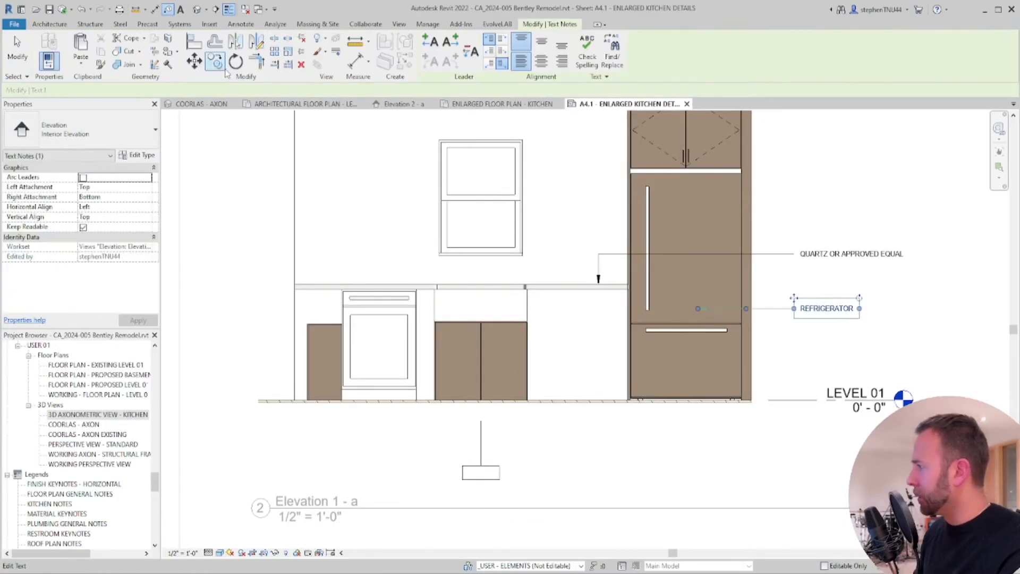
# Copy the refrigerator note to below the dishwasher and change the copy's text to DISHWASHER
pyautogui.click(835, 319)
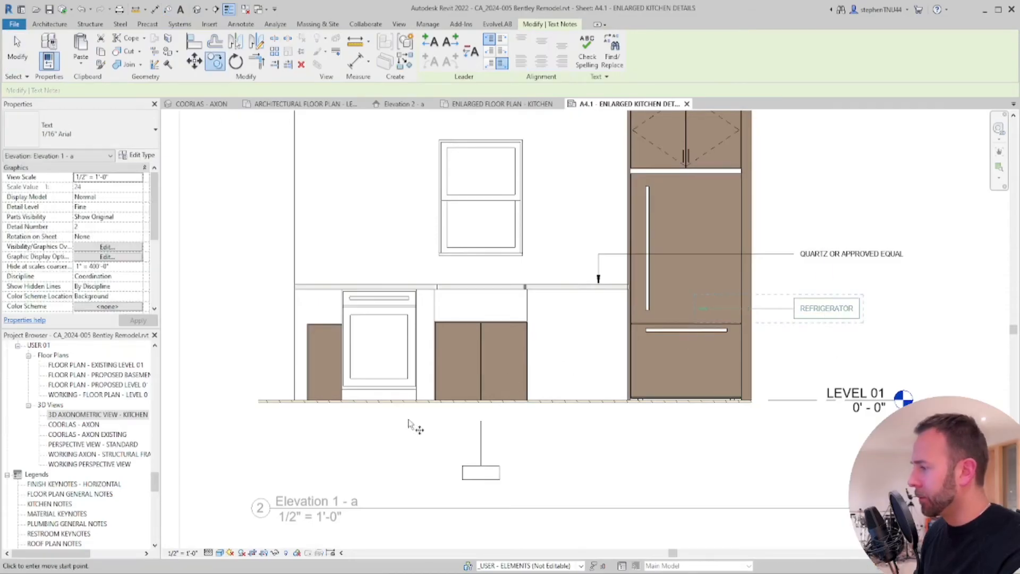
pyautogui.click(402, 429)
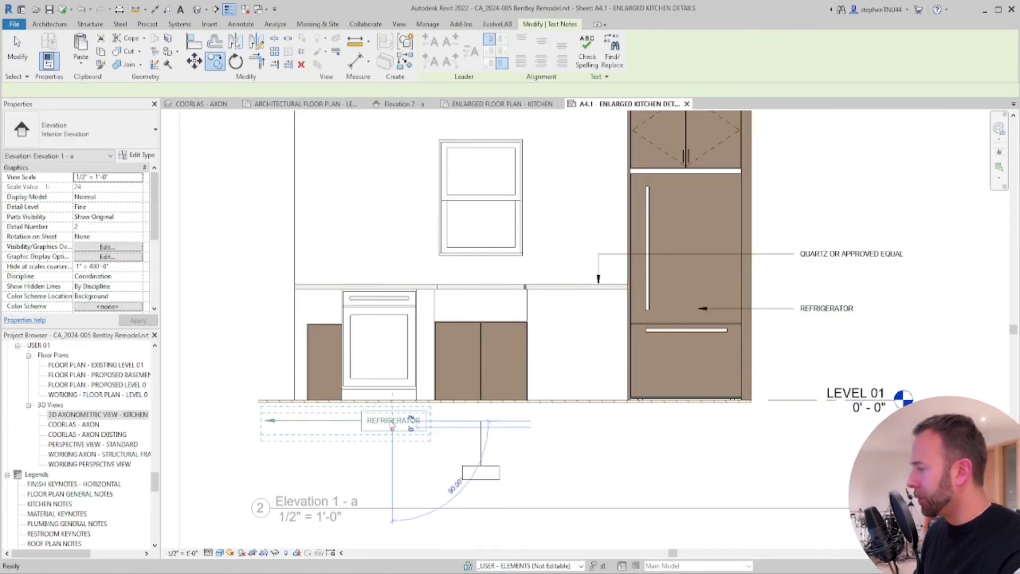
pyautogui.press('Escape')
pyautogui.doubleClick(401, 424)
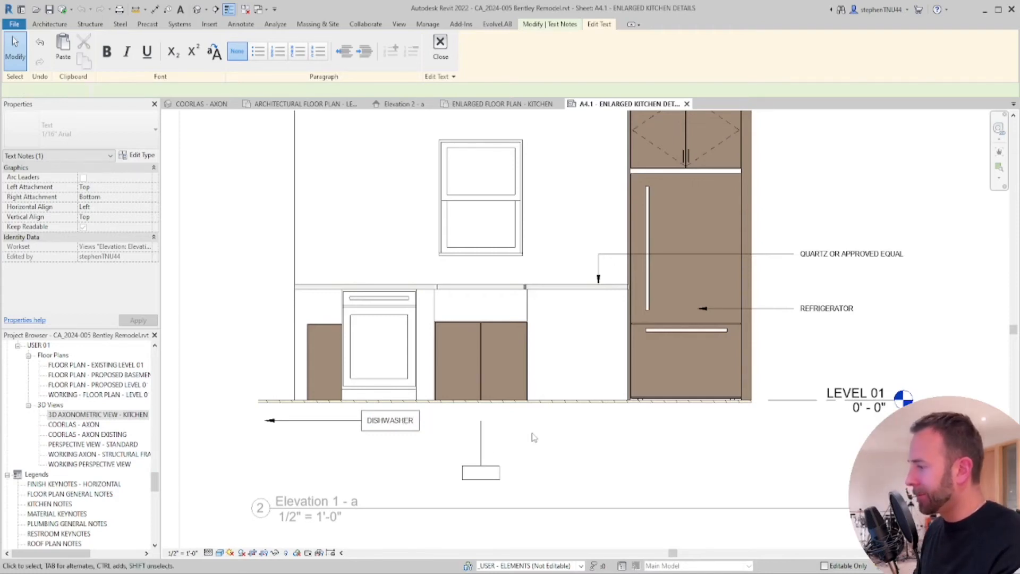
pyautogui.click(454, 445)
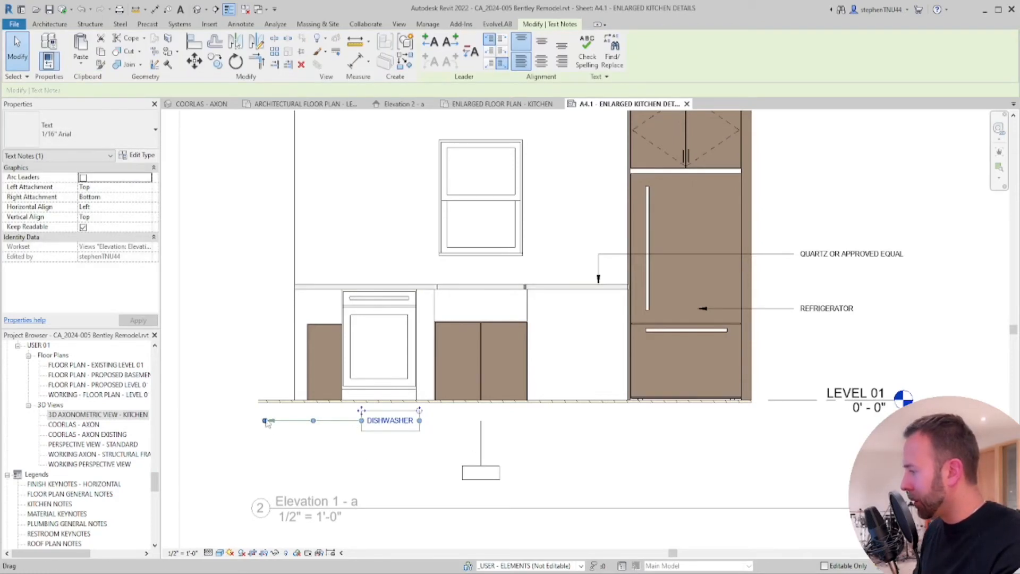
# Point the dishwasher note's leader straight up into the dishwasher and shift the note to sit centred beneath the appliance
pyautogui.moveTo(265, 421); pyautogui.dragTo(380, 370)
pyautogui.click(417, 455)
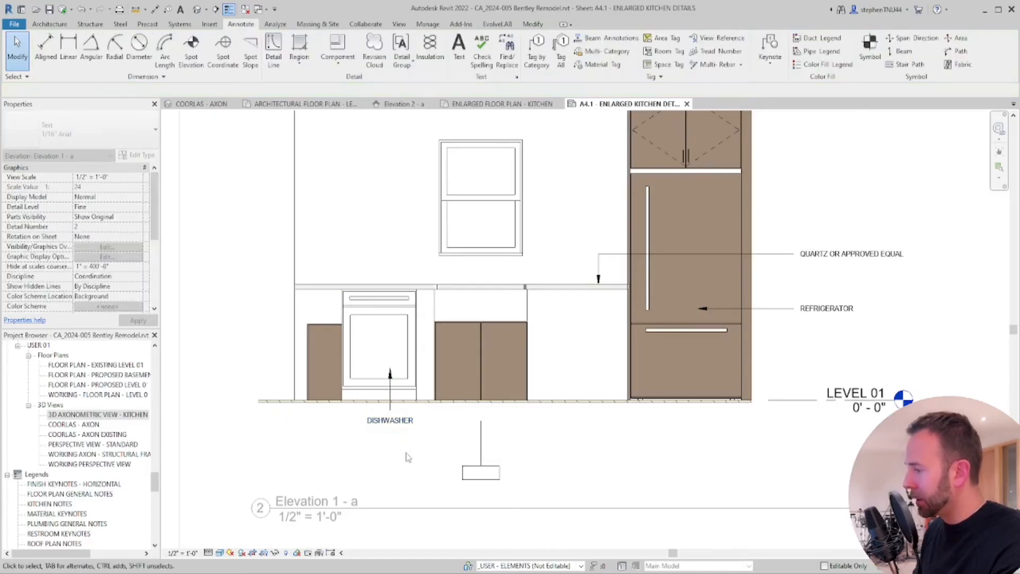
pyautogui.click(404, 428)
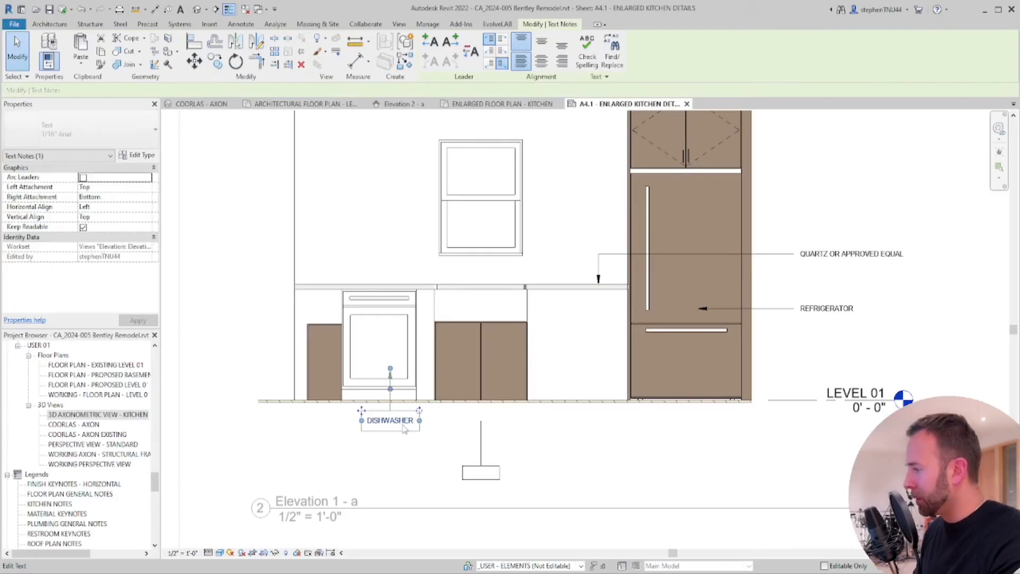
pyautogui.moveTo(403, 428); pyautogui.dragTo(405, 429)
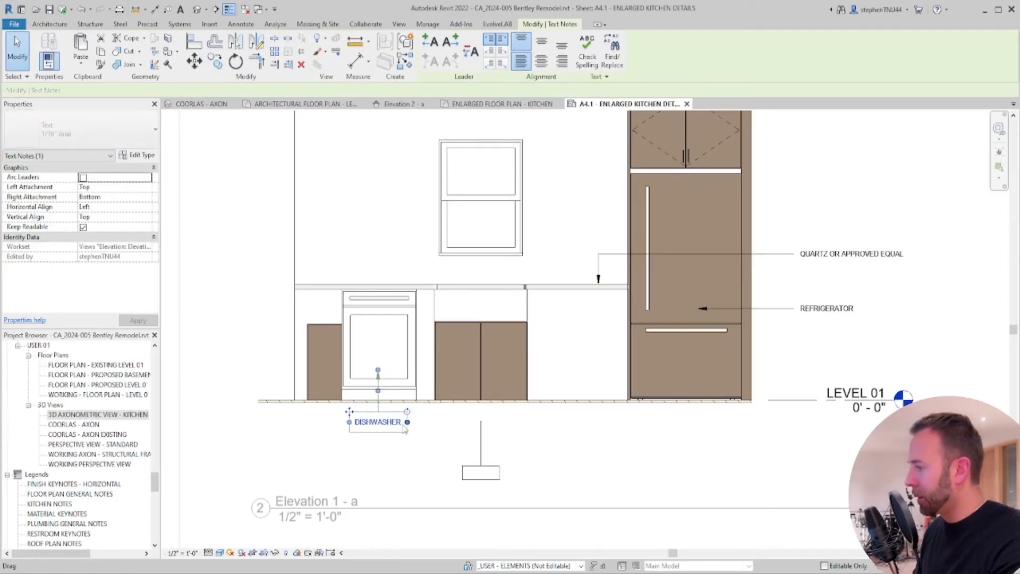
pyautogui.press('Escape')
# Activate the Elevation 2 - a viewport on the sheet
pyautogui.scroll(-2, 393, 422)
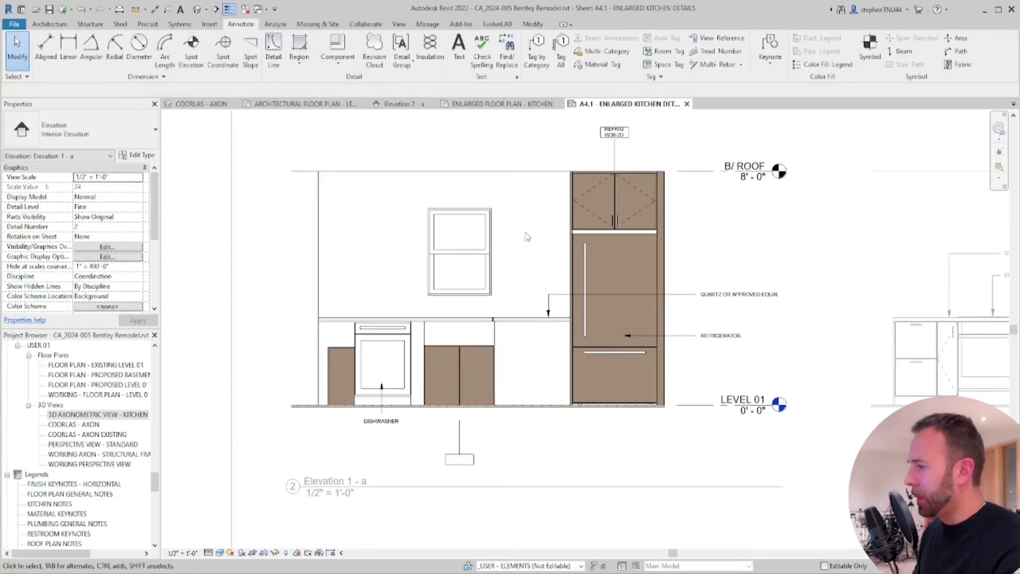
pyautogui.scroll(-2, 527, 236)
pyautogui.moveTo(640, 411); pyautogui.dragTo(319, 403, button='middle')
pyautogui.scroll(-2, 318, 403)
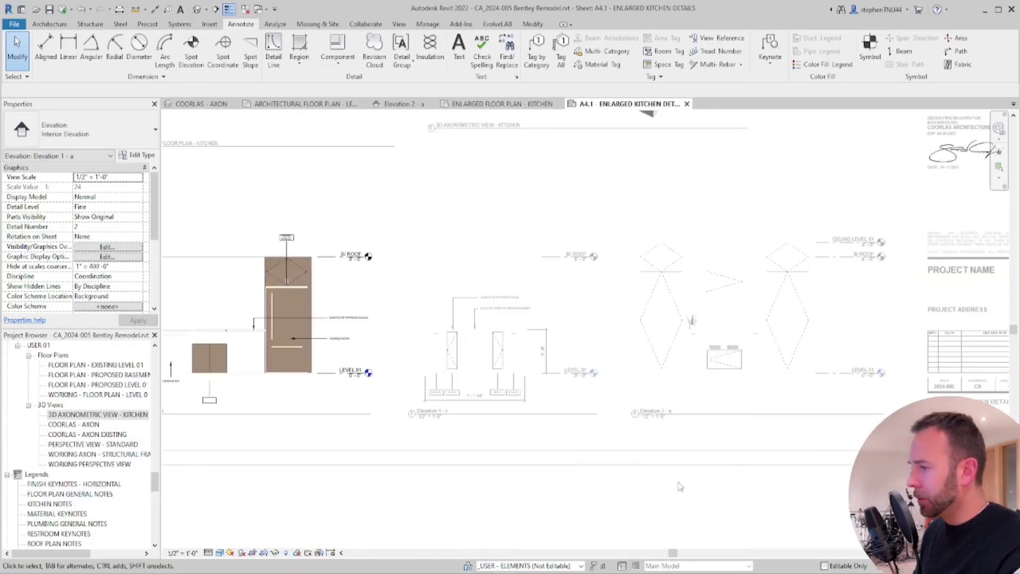
pyautogui.scroll(3, 760, 255)
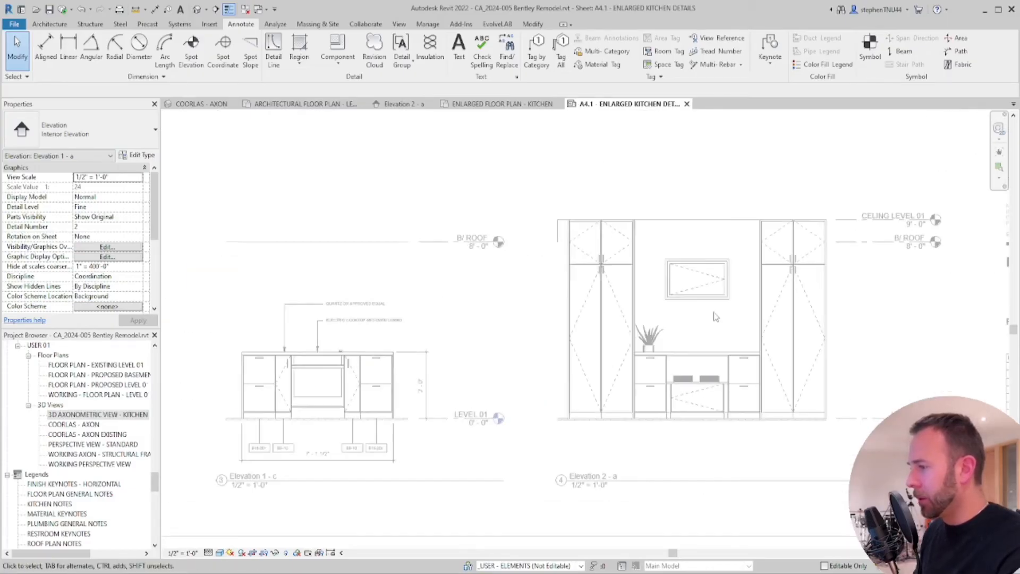
pyautogui.scroll(3, 717, 319)
pyautogui.moveTo(723, 327); pyautogui.dragTo(628, 314, button='middle')
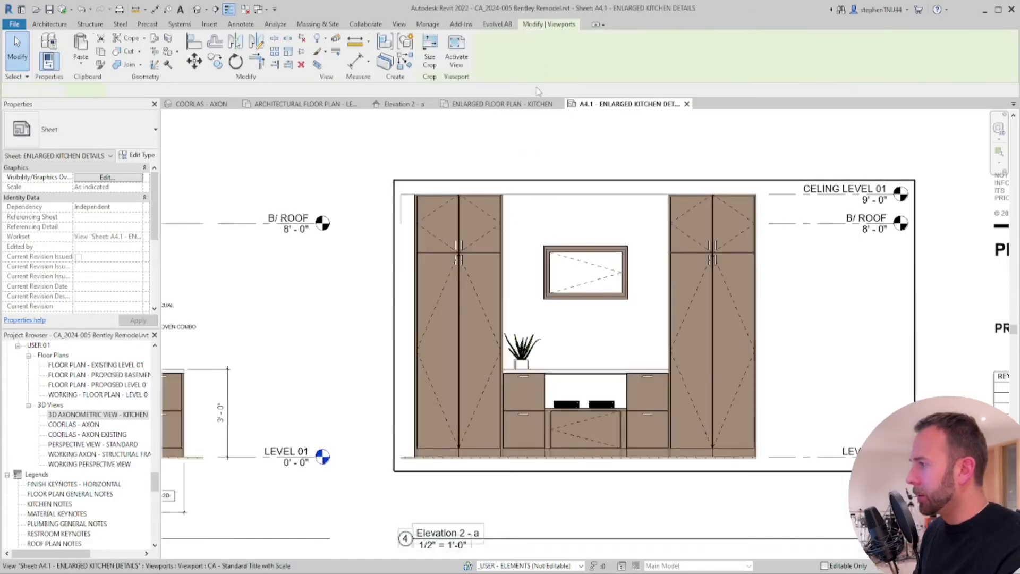
pyautogui.doubleClick(499, 226)
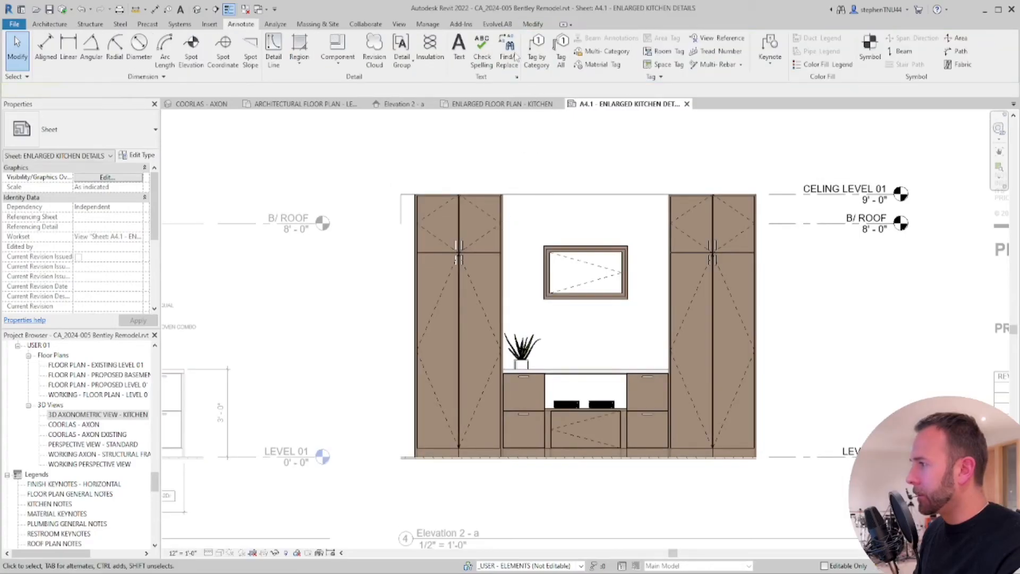
# Tag the pantry cabinets and base cabinets in Elevation 2 - a by category, with leaders running below the floor line
pyautogui.click(444, 447)
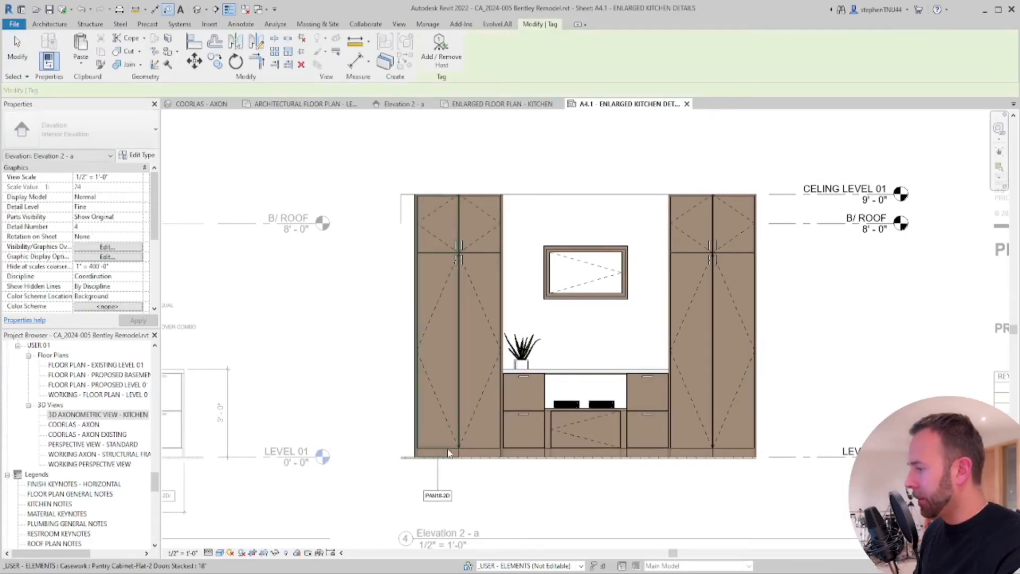
pyautogui.click(523, 446)
pyautogui.click(585, 445)
pyautogui.click(657, 453)
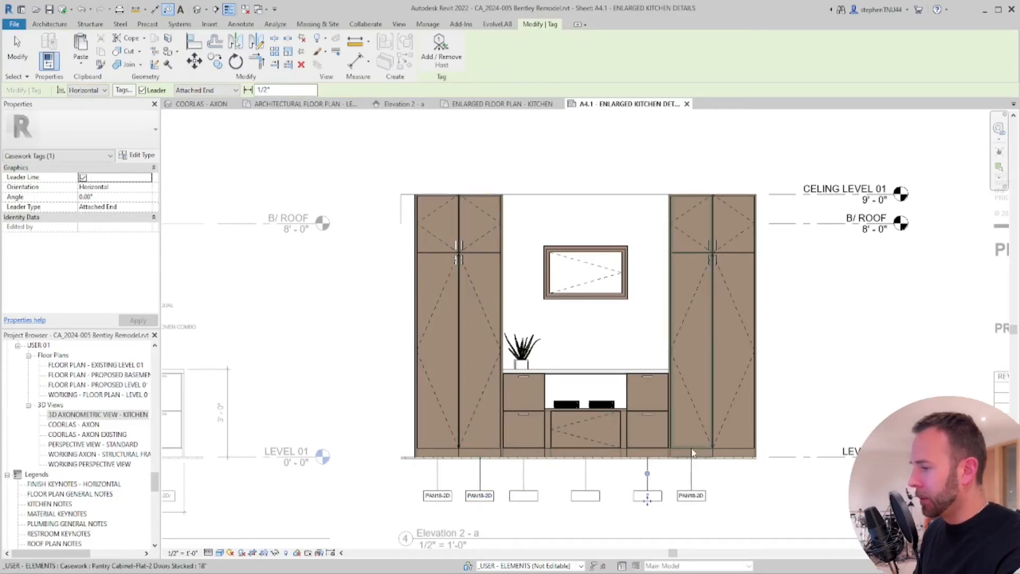
pyautogui.click(691, 453)
pyautogui.click(732, 452)
pyautogui.press('Escape')
pyautogui.press('Escape')
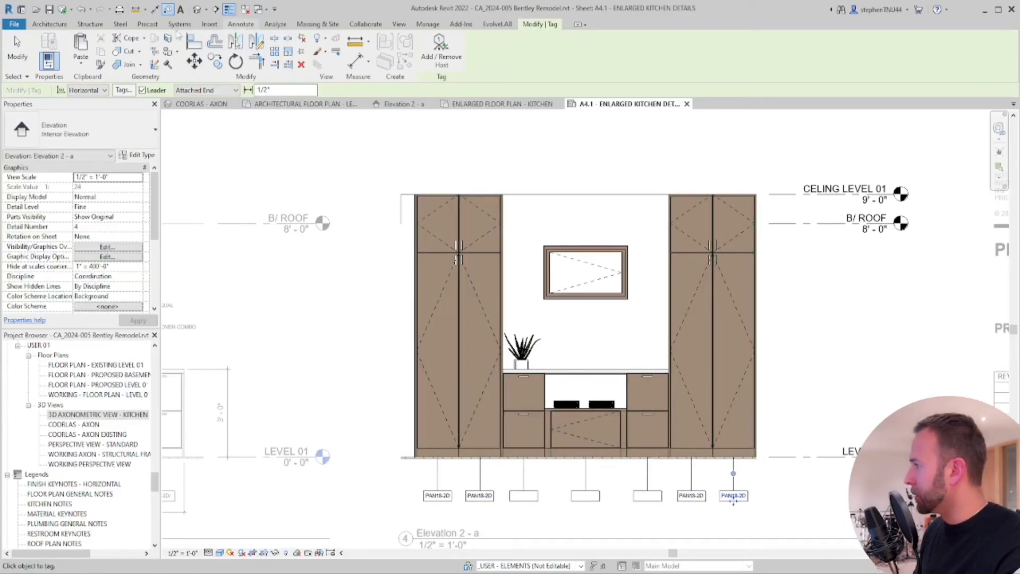
# Dimension the countertop height from LEVEL 01 beside the right pantry and pull its upper witness line clear of the cabinets
pyautogui.press('d')
pyautogui.press('i')
pyautogui.click(782, 457)
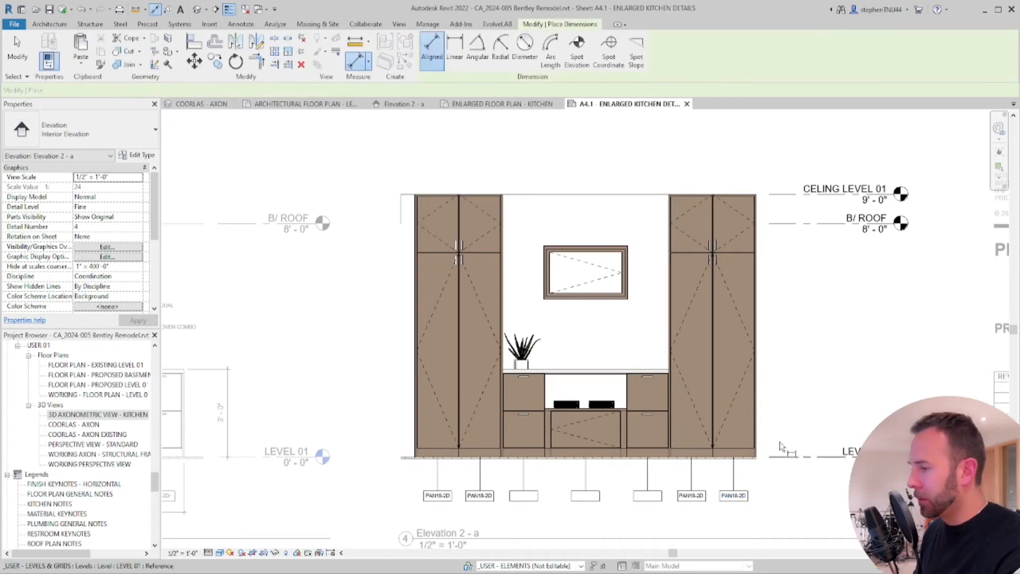
pyautogui.click(633, 369)
pyautogui.click(793, 391)
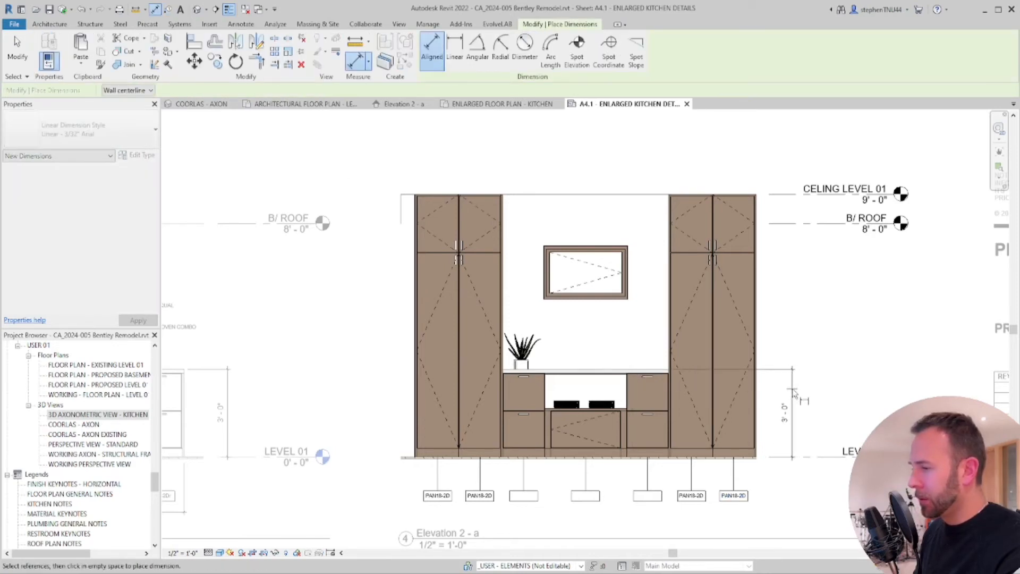
pyautogui.press('Escape')
pyautogui.press('Escape')
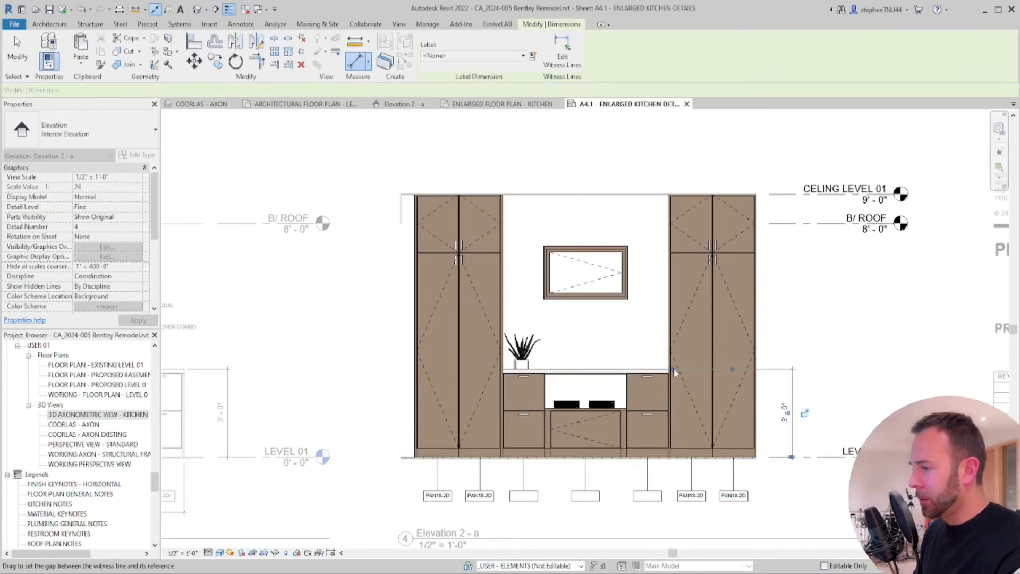
pyautogui.click(767, 372)
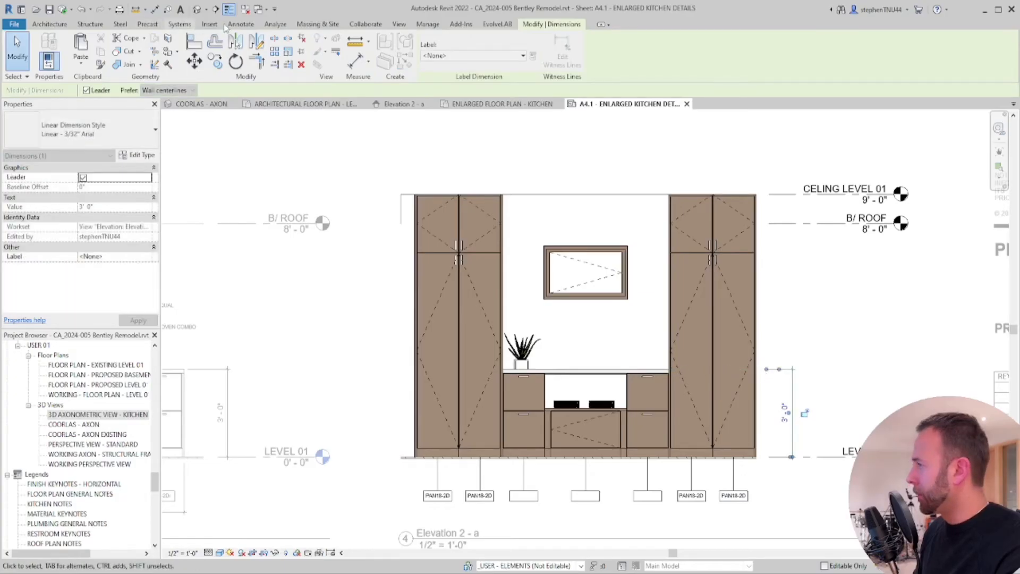
# Add aligned dimensions above the elevation for the left pantry pair's width and the opening between the two pantry pairs
pyautogui.click(241, 24)
pyautogui.click(46, 51)
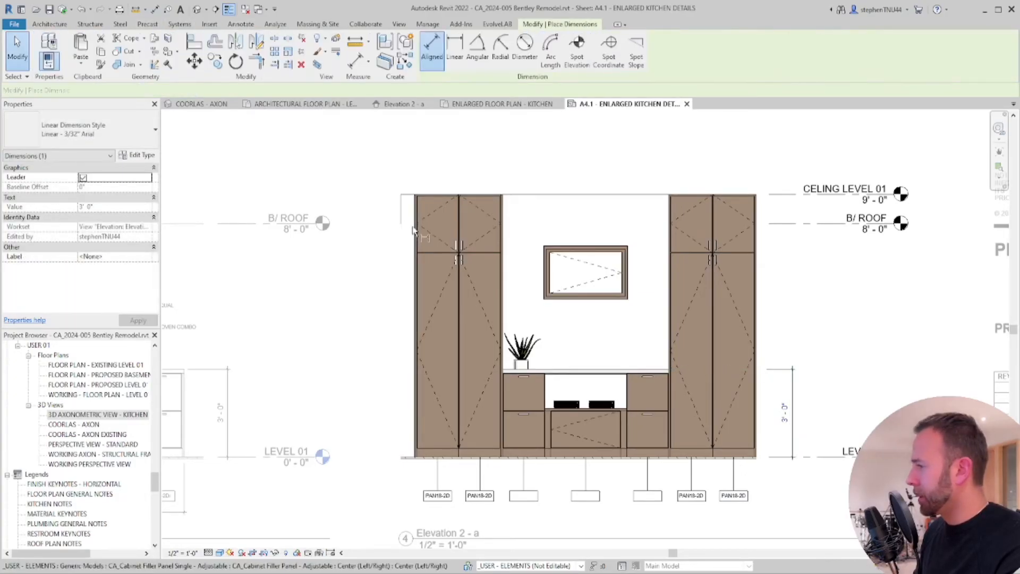
pyautogui.scroll(3, 413, 227)
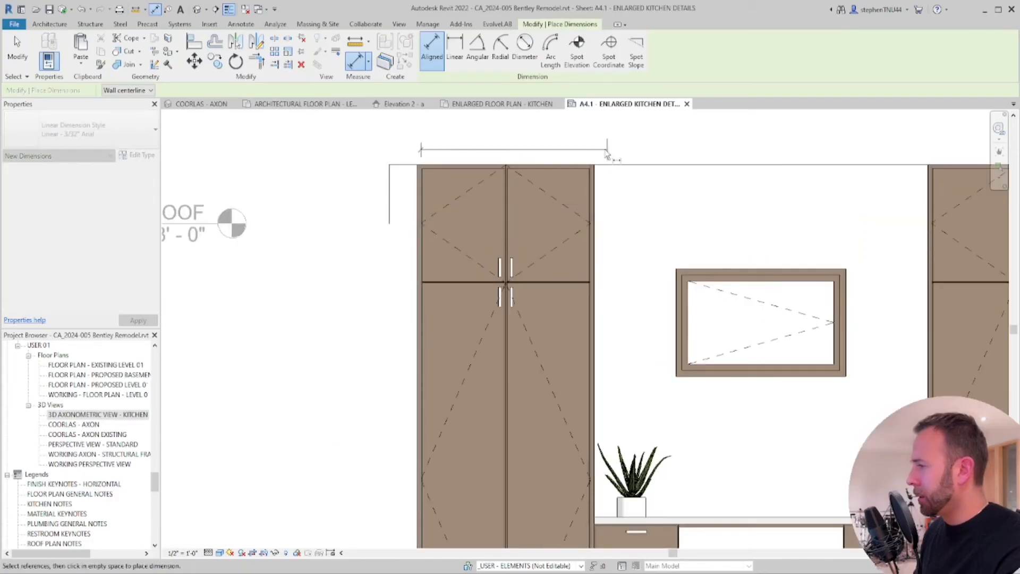
pyautogui.click(580, 164)
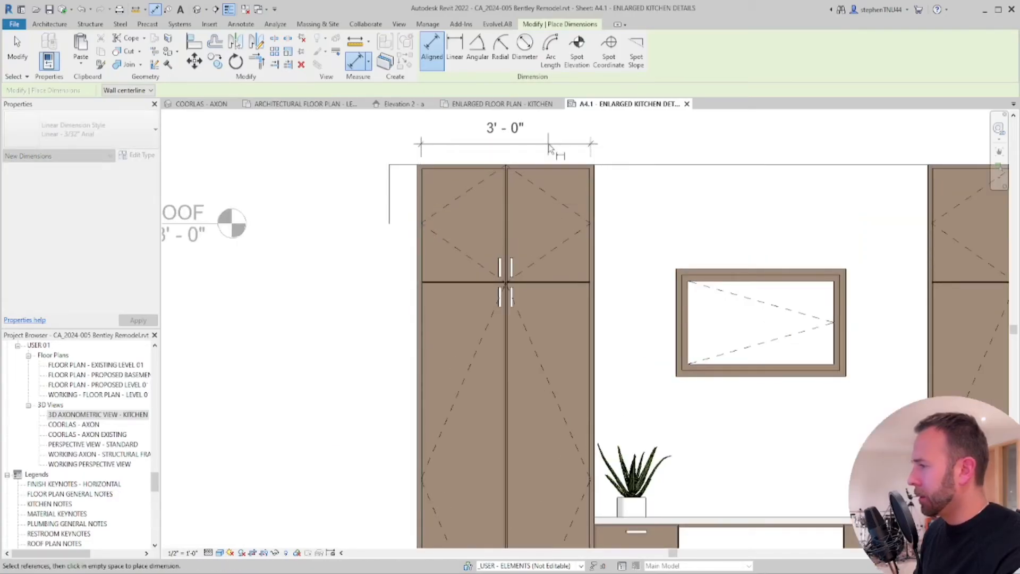
pyautogui.click(550, 149)
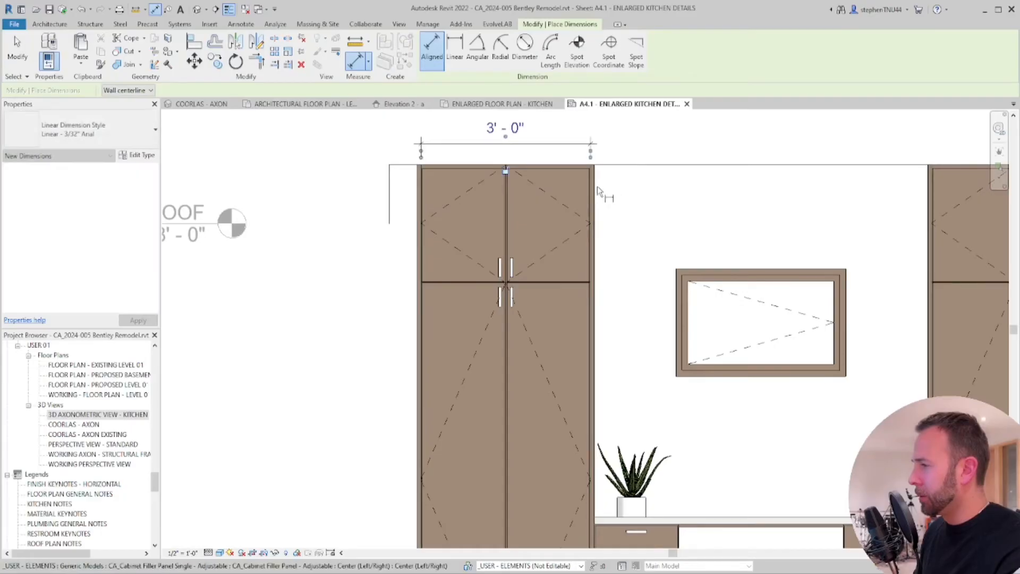
pyautogui.click(595, 189)
pyautogui.click(928, 200)
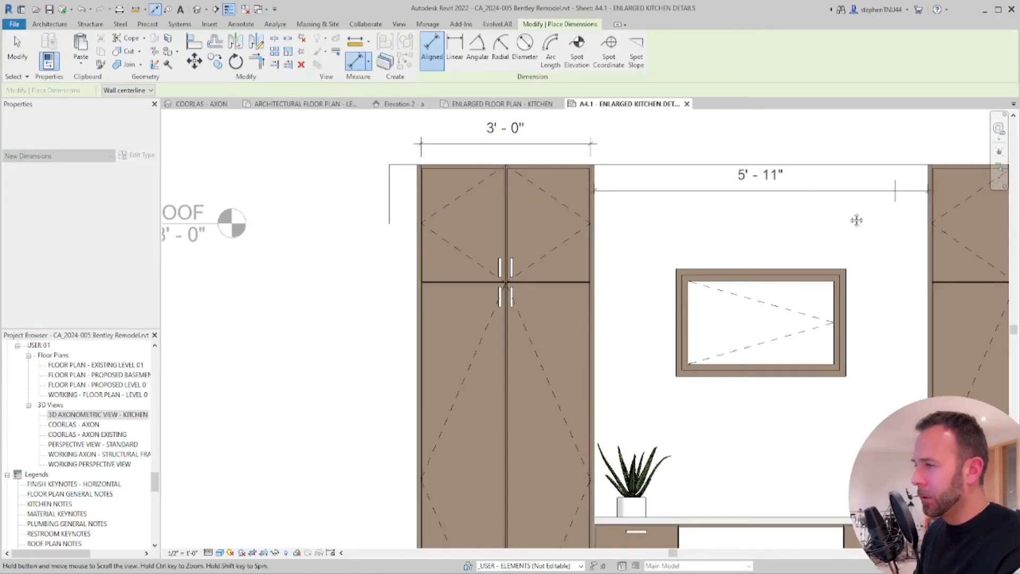
pyautogui.moveTo(856, 221); pyautogui.dragTo(757, 260, button='middle')
pyautogui.click(757, 185)
# Dimension the right pantry pair's width in line with the other dimensions above the elevation
pyautogui.moveTo(831, 223); pyautogui.dragTo(651, 236, button='middle')
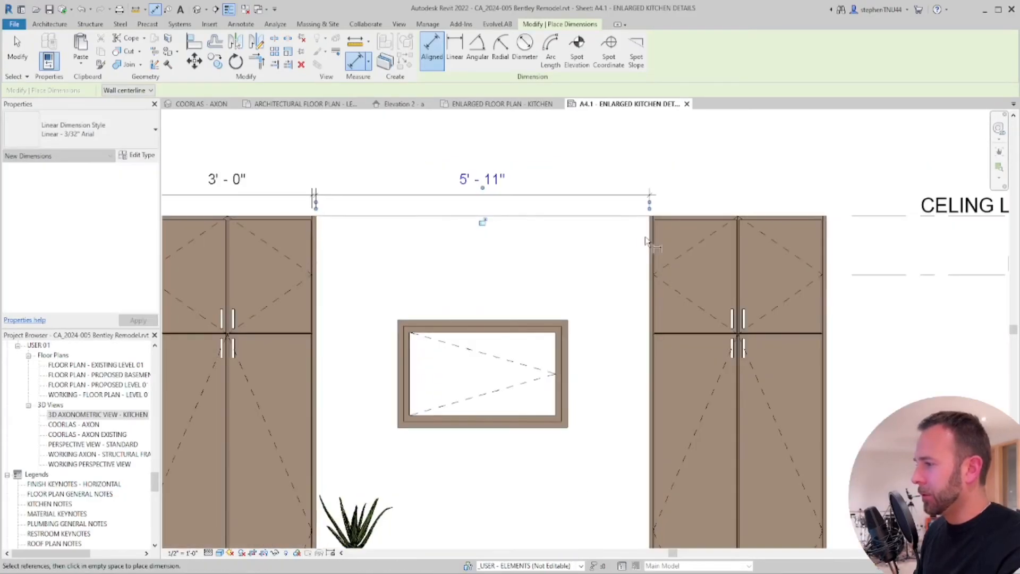
pyautogui.click(655, 240)
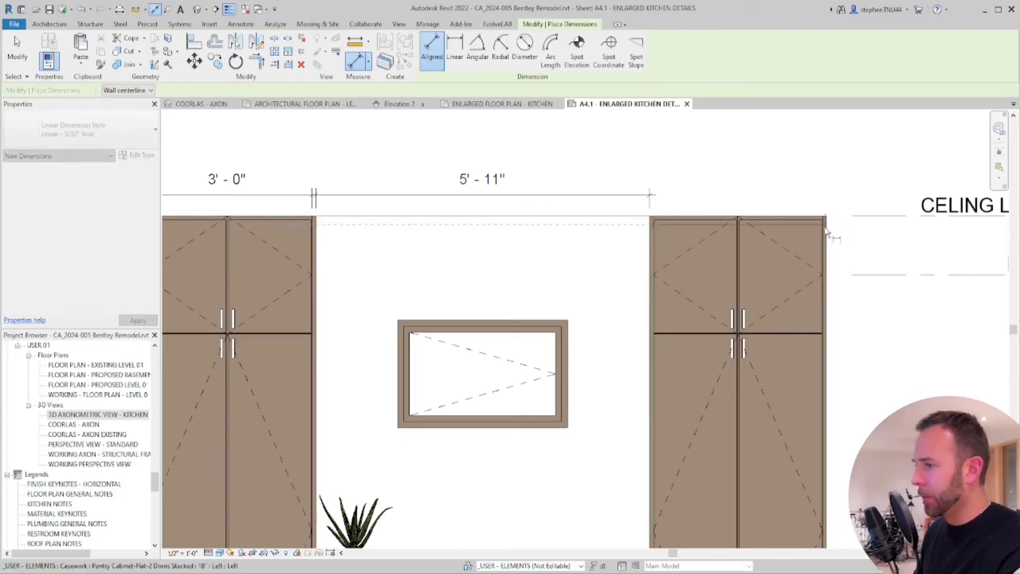
pyautogui.click(829, 228)
pyautogui.click(806, 198)
pyautogui.scroll(-3, 717, 158)
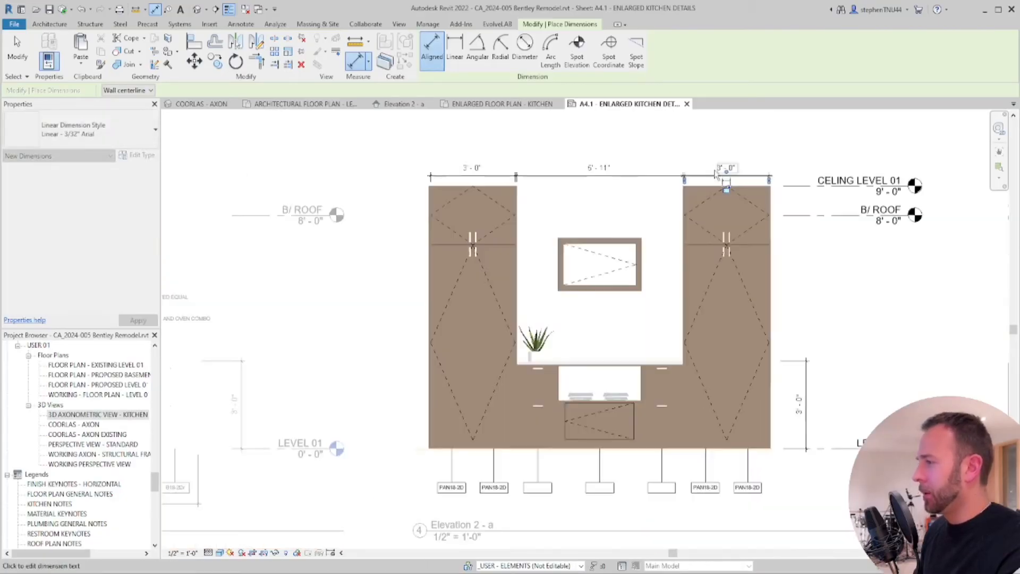
pyautogui.press('Escape')
# Fill in the blank tag under the left two-drawer base cabinet as B18-2Dr and accept the type parameter change
pyautogui.scroll(-1, 644, 274)
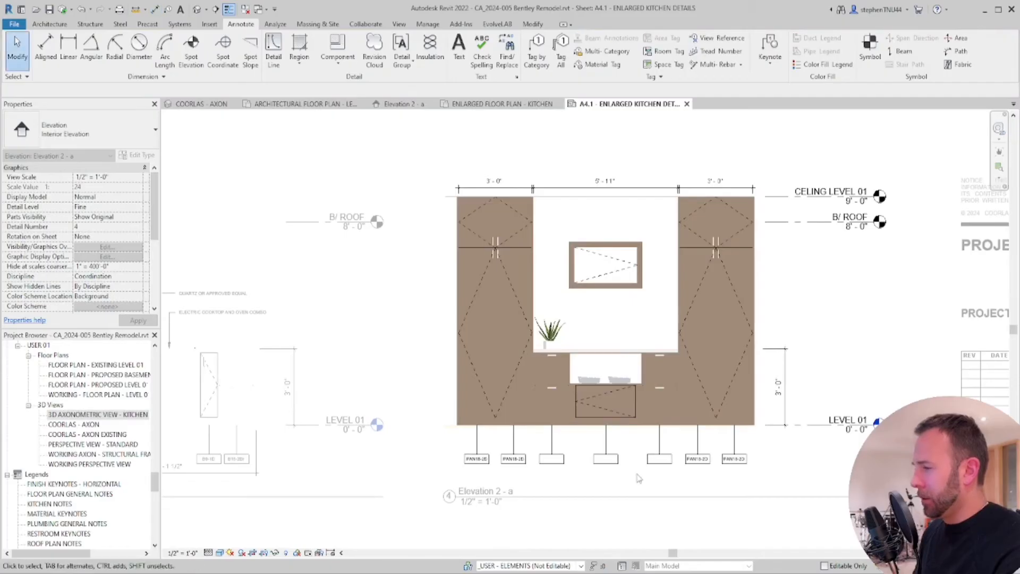
pyautogui.scroll(1, 638, 474)
pyautogui.scroll(1, 520, 467)
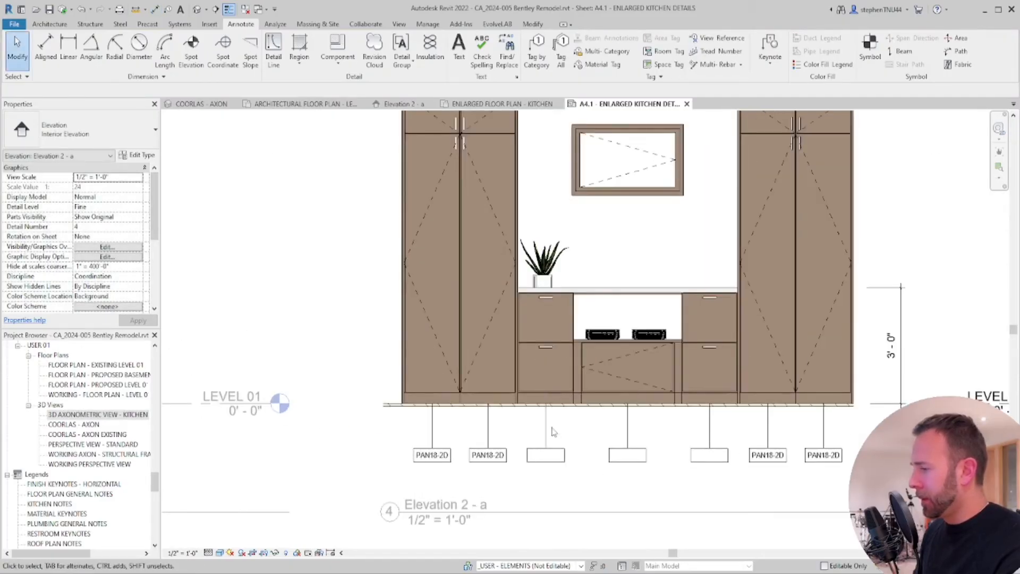
pyautogui.click(554, 348)
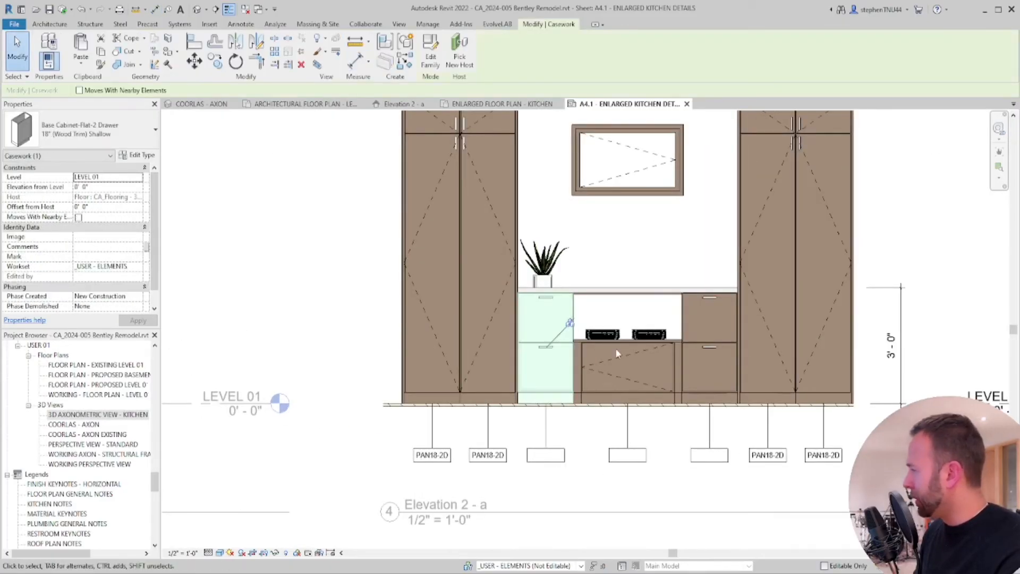
pyautogui.click(550, 455)
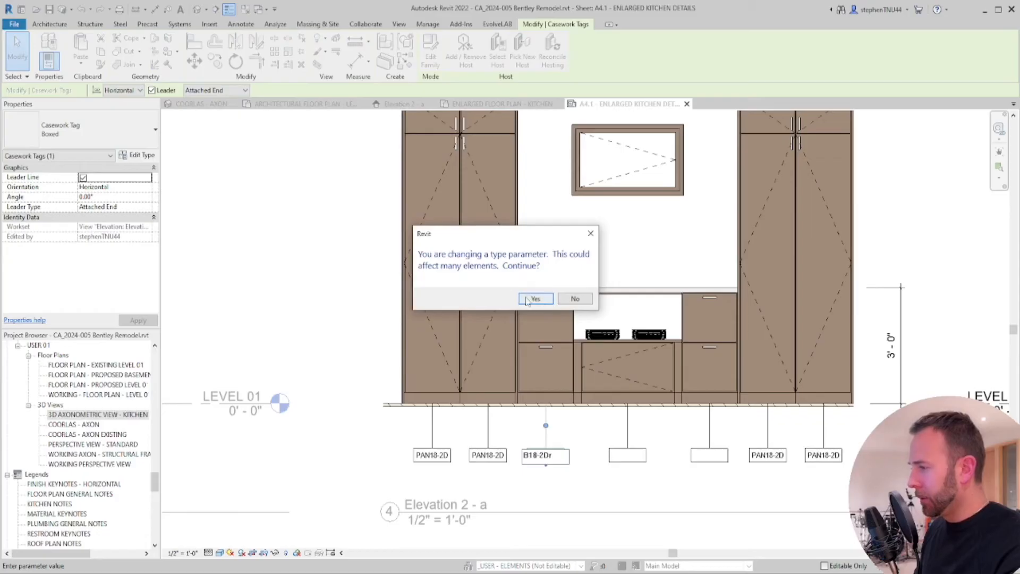
pyautogui.click(527, 301)
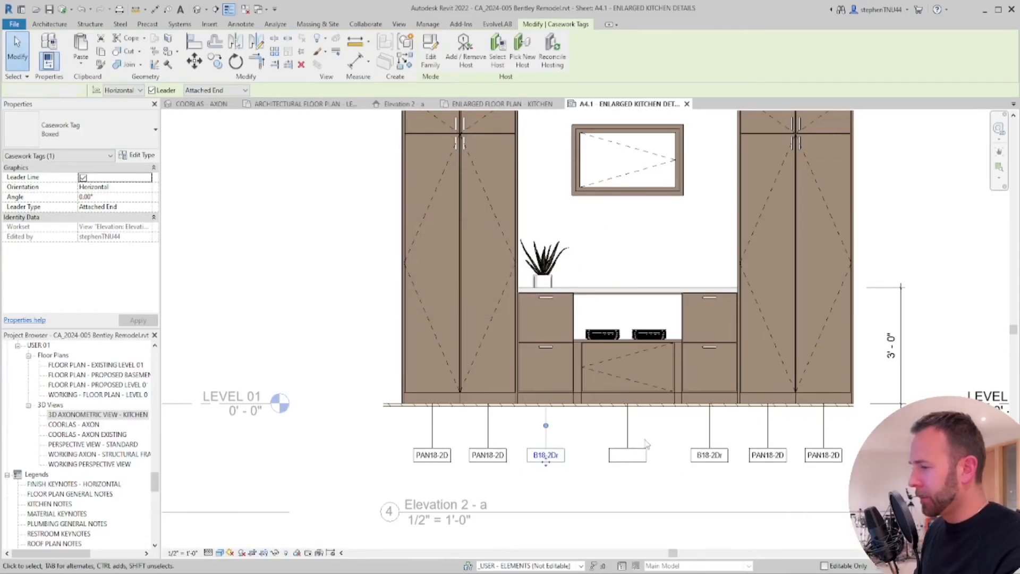
# Fill in the blank tag under the middle single-door base cabinet as B30-1Dr and accept the type parameter change
pyautogui.click(647, 443)
pyautogui.click(643, 399)
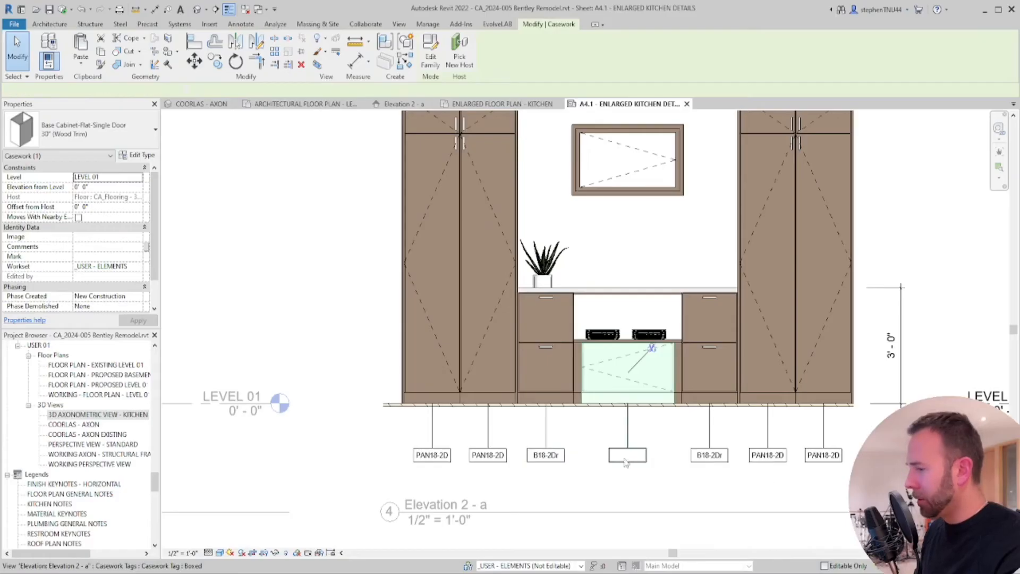
pyautogui.doubleClick(629, 456)
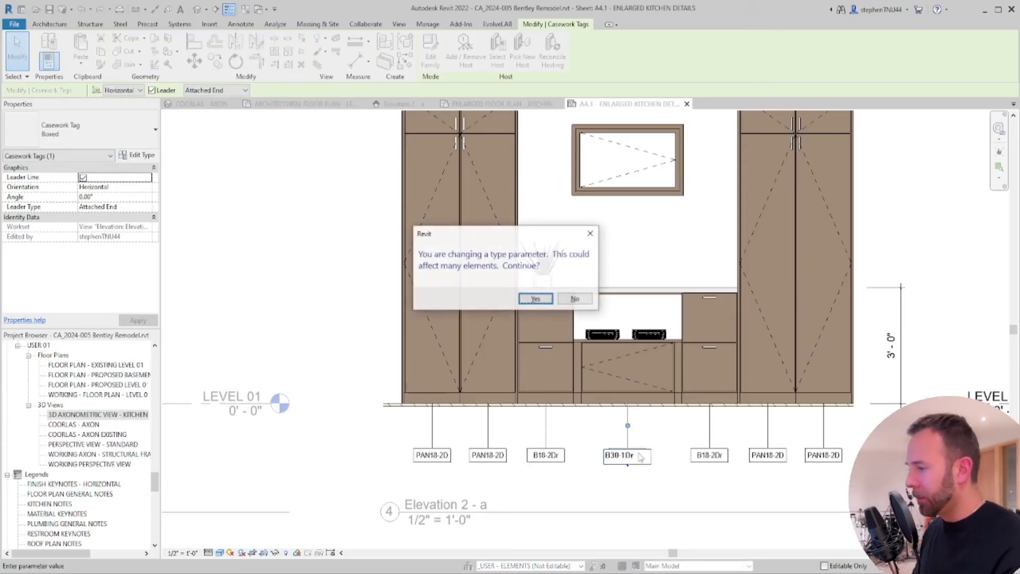
pyautogui.click(535, 299)
pyautogui.press('Escape')
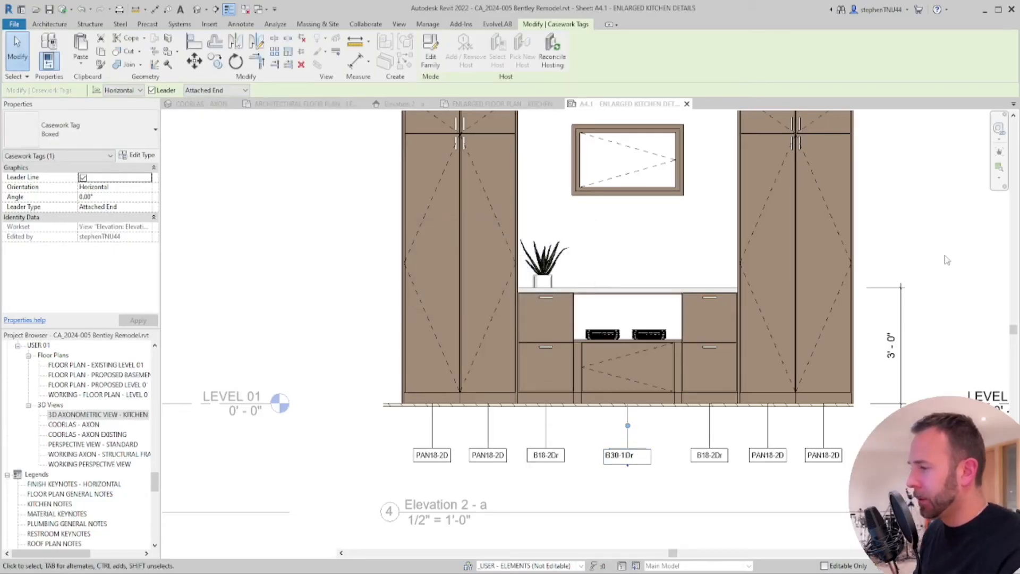
# Activate the ENLARGED FLOOR PLAN - KITCHEN viewport on the sheet
pyautogui.scroll(-5, 608, 351)
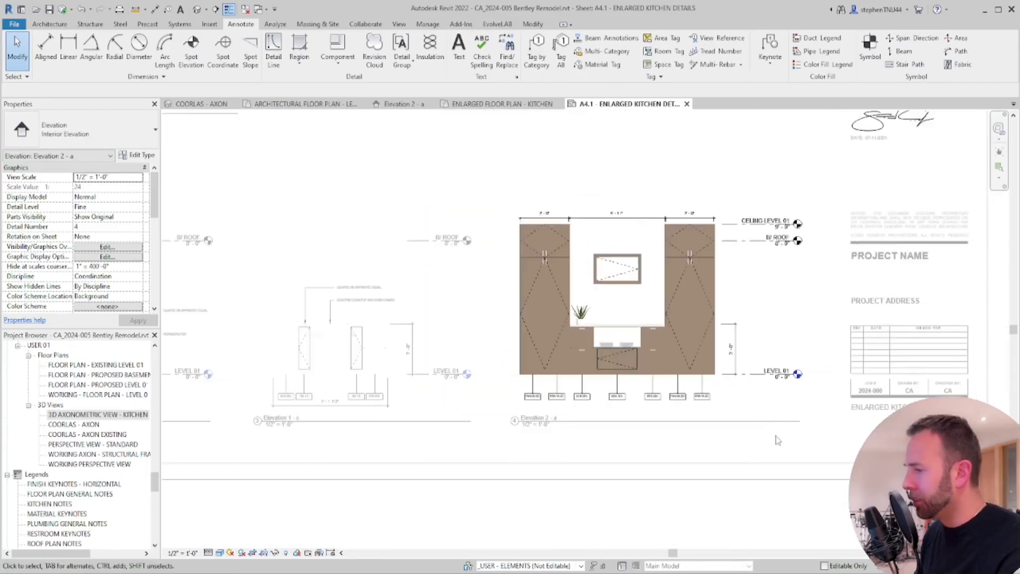
pyautogui.moveTo(693, 505); pyautogui.dragTo(828, 498, button='middle')
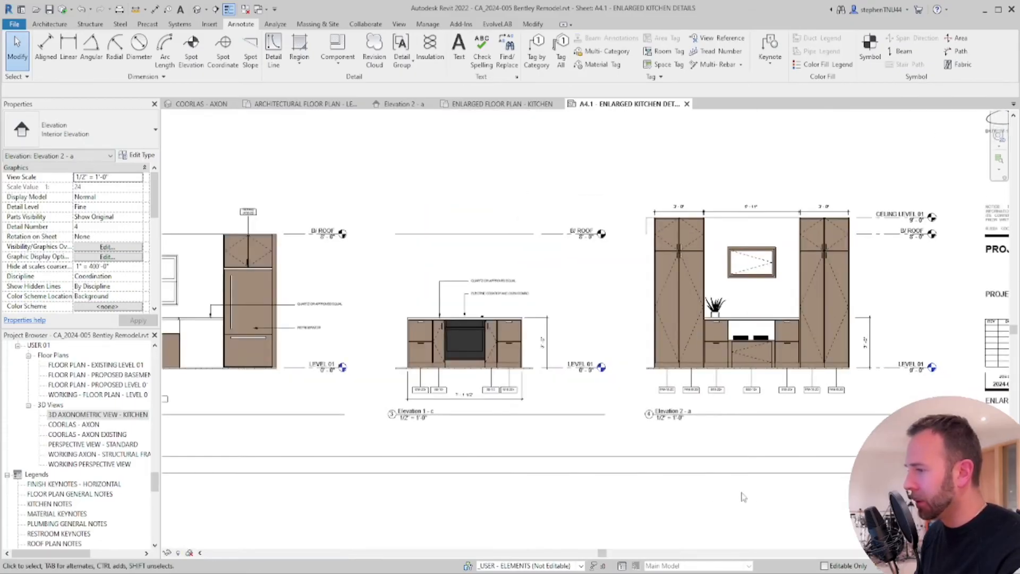
pyautogui.moveTo(572, 428); pyautogui.dragTo(790, 429, button='middle')
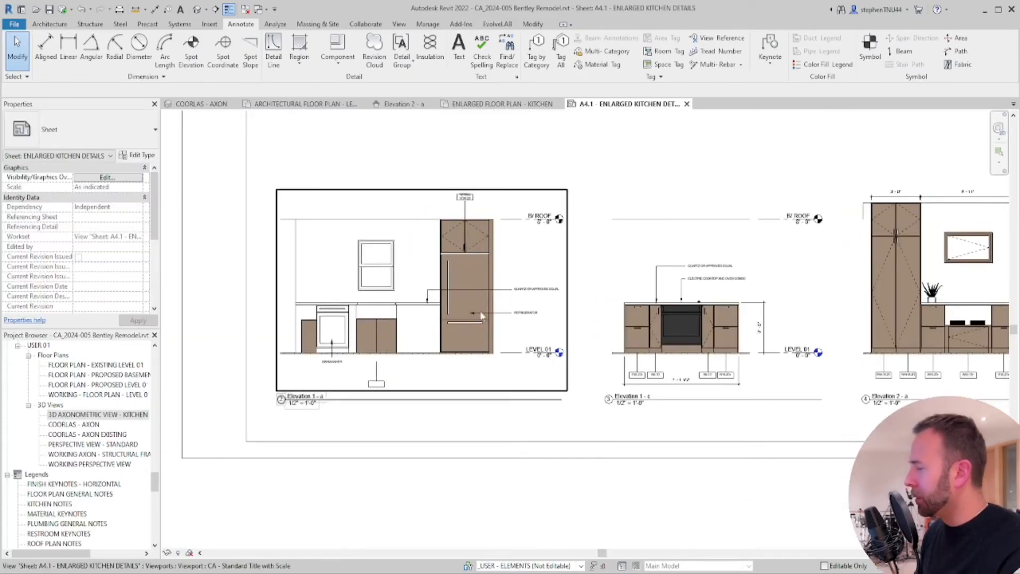
pyautogui.scroll(-2, 478, 287)
pyautogui.moveTo(680, 272); pyautogui.dragTo(573, 390, button='middle')
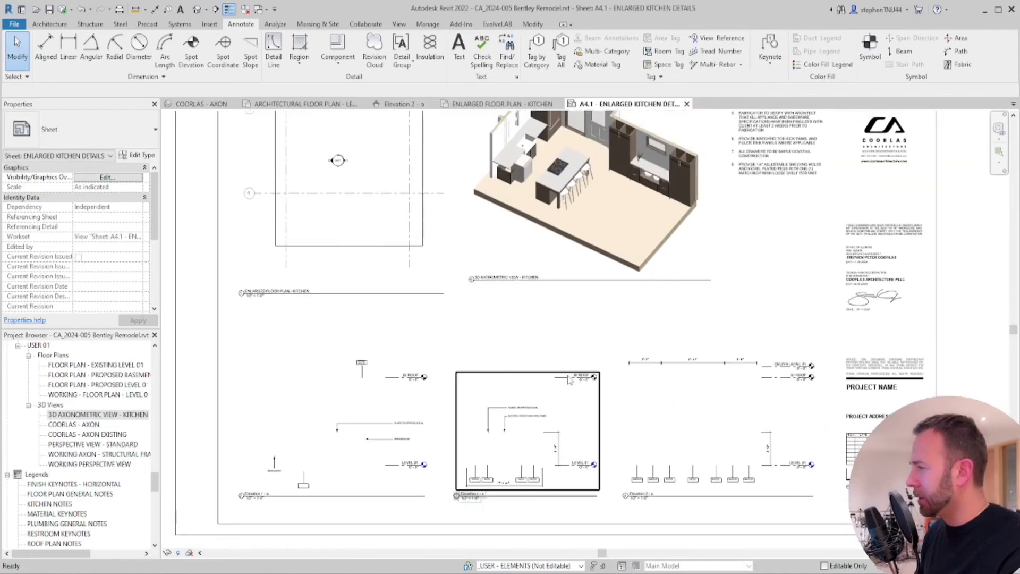
pyautogui.scroll(-2, 571, 387)
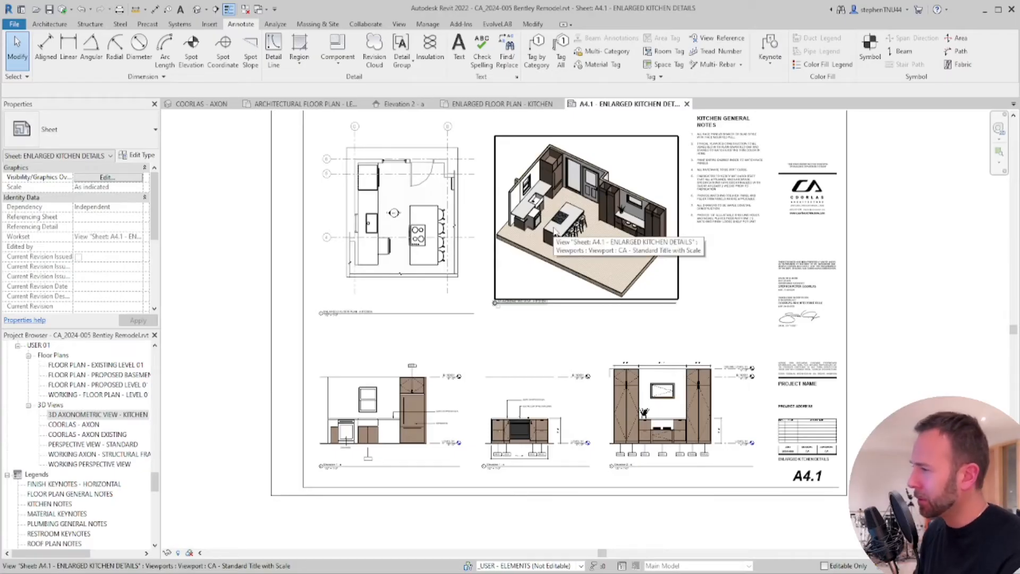
pyautogui.scroll(2, 510, 210)
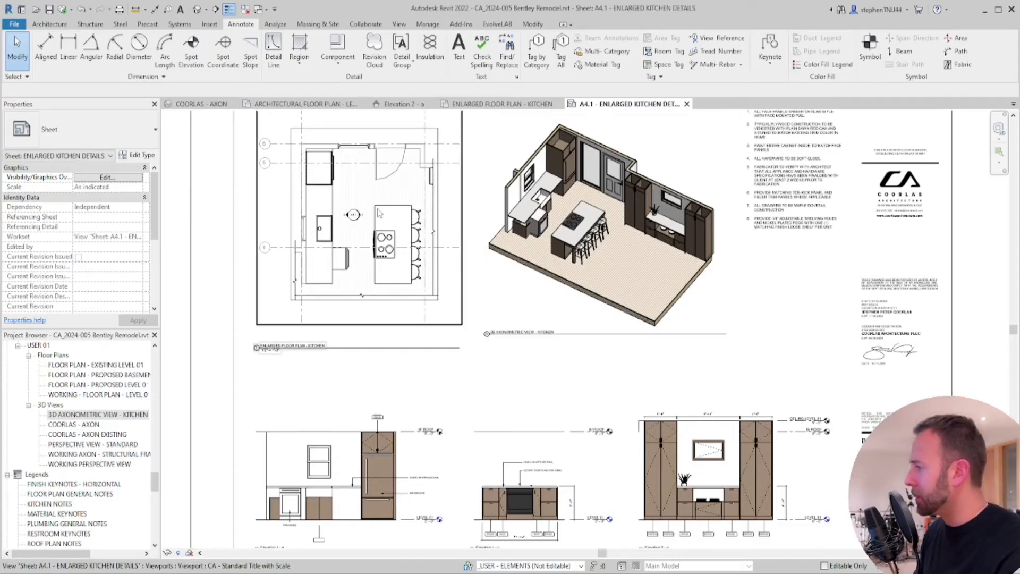
pyautogui.scroll(2, 479, 250)
pyautogui.doubleClick(454, 253)
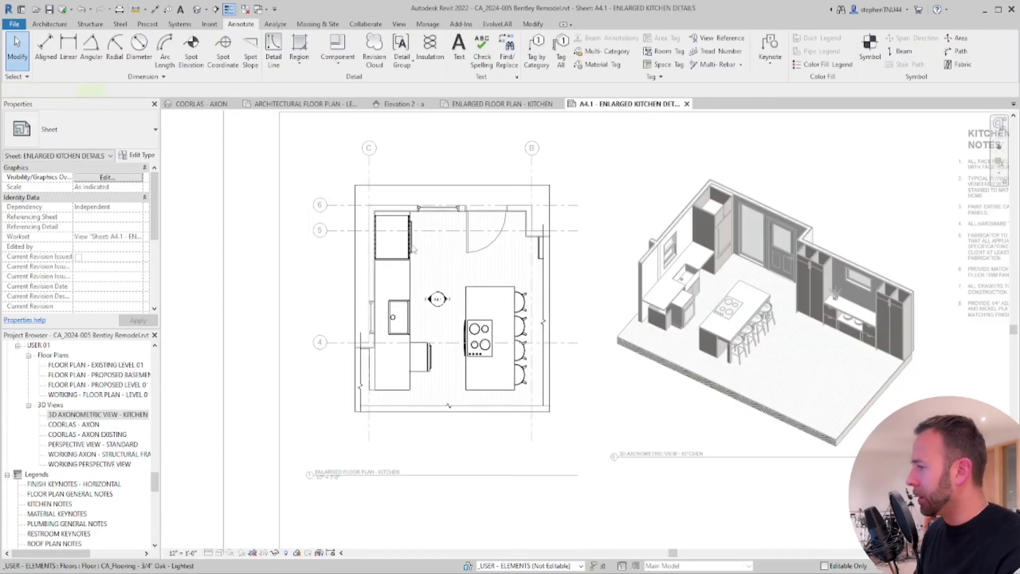
# Add an aligned dimension for the depth of the refrigerator and counter run, placed above the refrigerator in the plan
pyautogui.scroll(1, 386, 236)
pyautogui.press('d')
pyautogui.press('i')
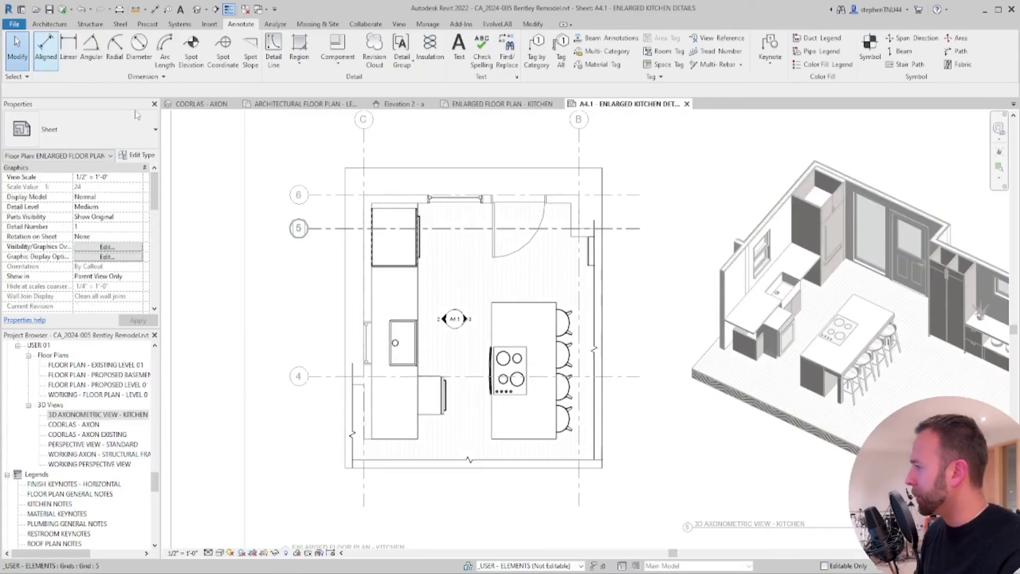
pyautogui.scroll(2, 399, 287)
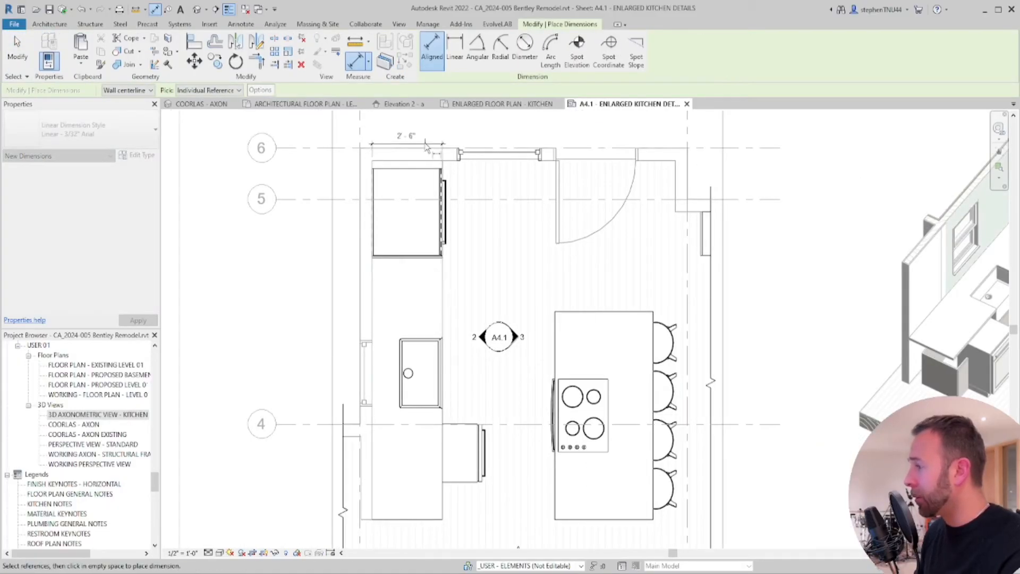
pyautogui.click(421, 137)
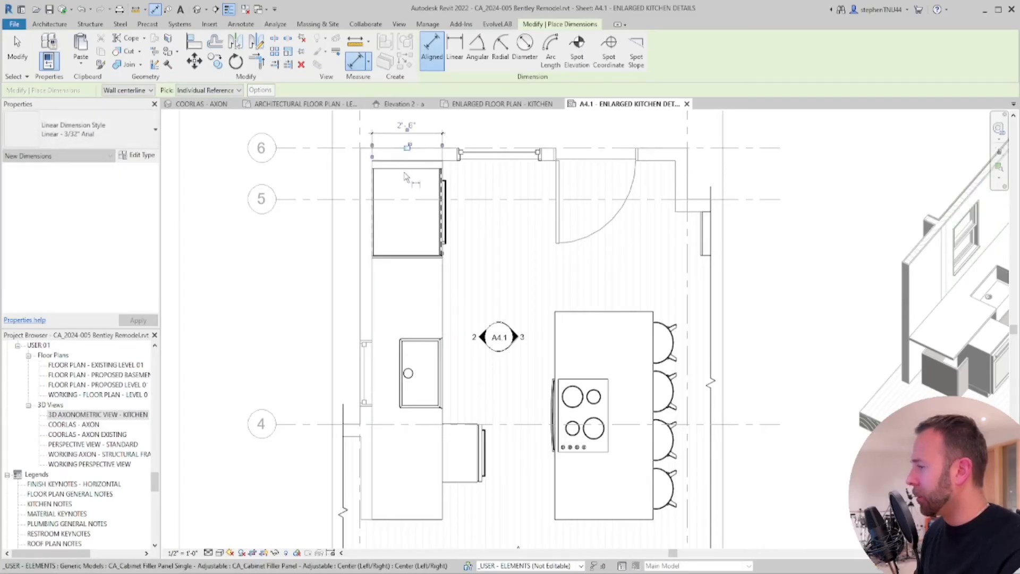
# Dimension the sink counter run from the upper wall through the wall jog to the counter's end, placing the string along the left wall
pyautogui.click(404, 523)
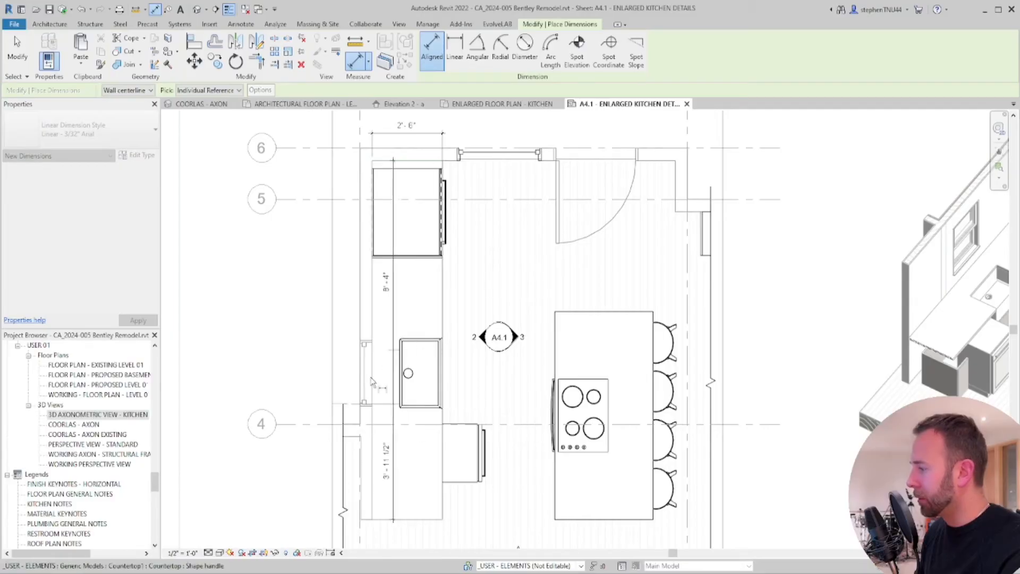
pyautogui.click(354, 409)
pyautogui.click(352, 409)
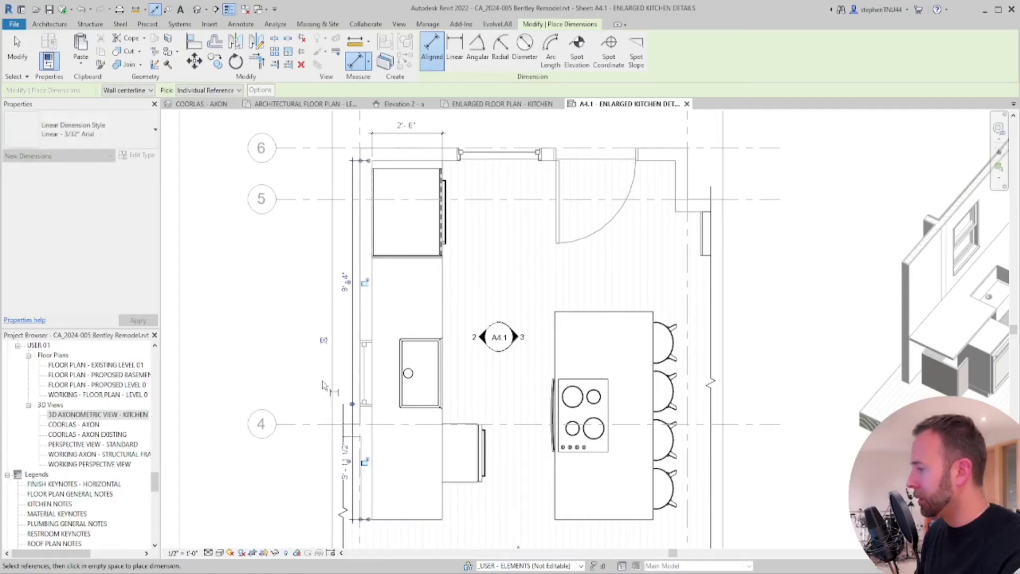
# Edit the witness lines of the sink counter run's dimension string to drop the wall jog reference and leave one overall dimension
pyautogui.press('Escape')
pyautogui.click(352, 362)
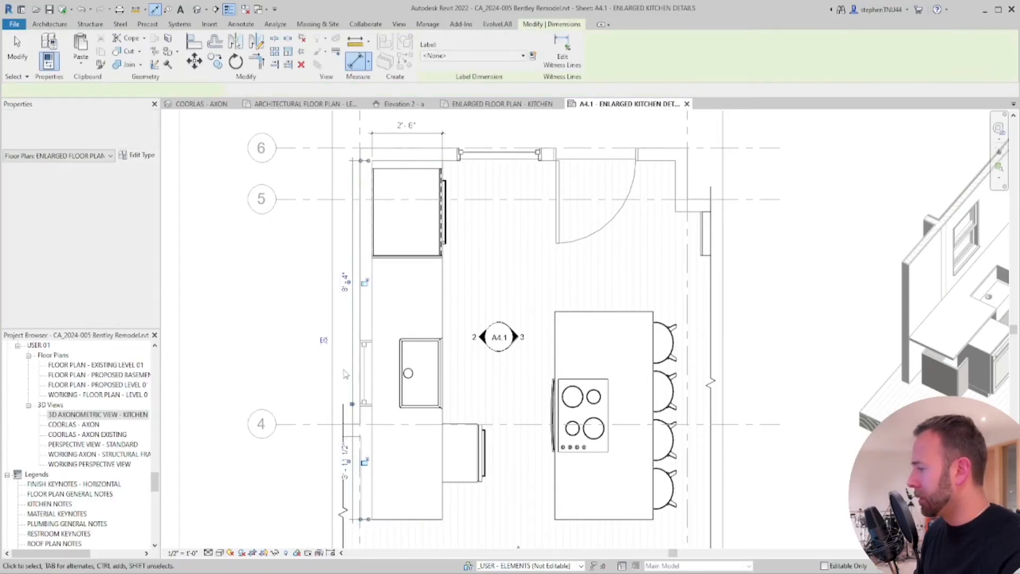
pyautogui.click(561, 51)
pyautogui.click(362, 404)
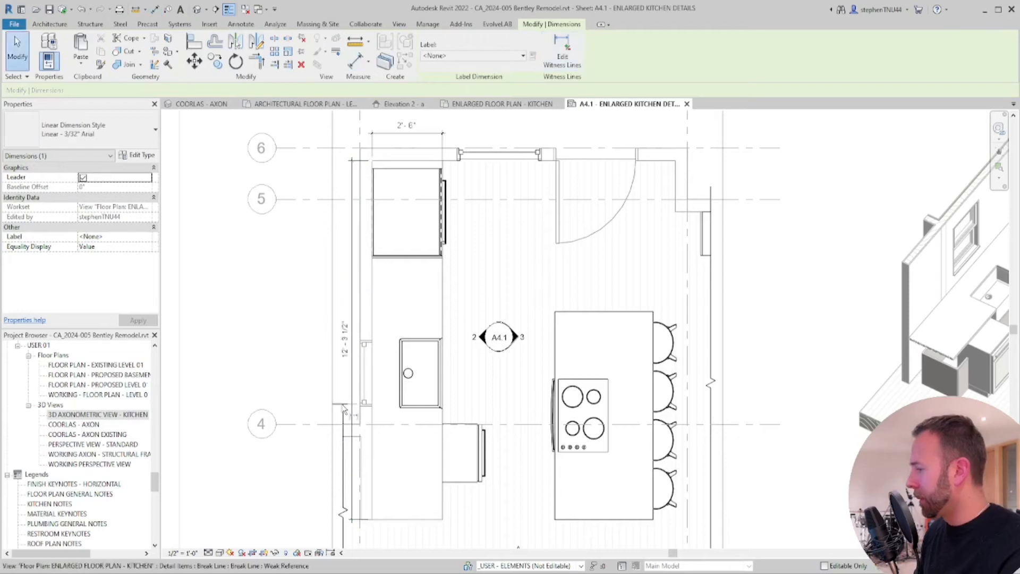
pyautogui.click(308, 365)
# Move the overall counter run dimension to the aisle side of the counter, between the sink and the elevation marker
pyautogui.click(352, 300)
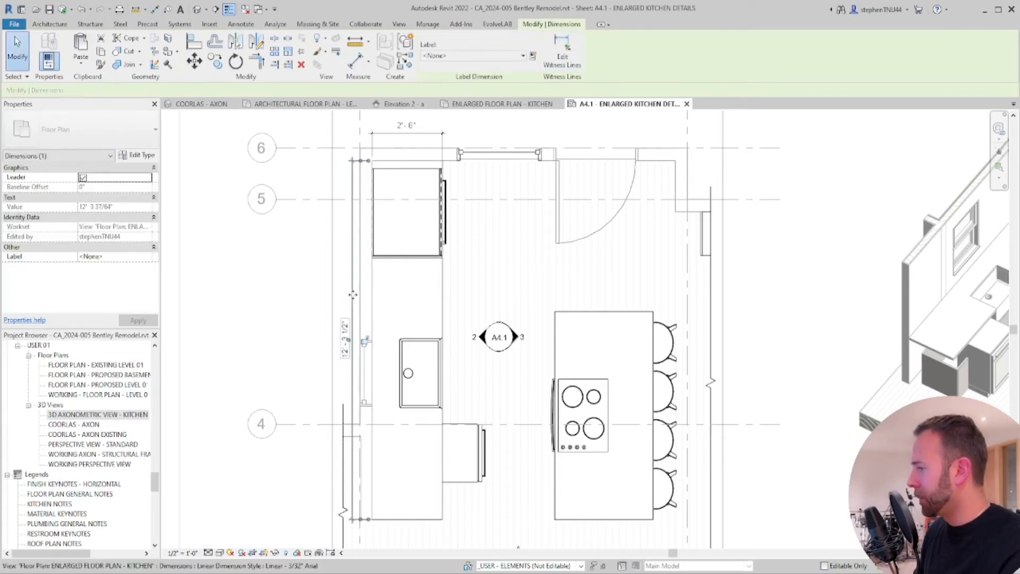
pyautogui.click(327, 298)
pyautogui.moveTo(352, 297); pyautogui.dragTo(321, 295)
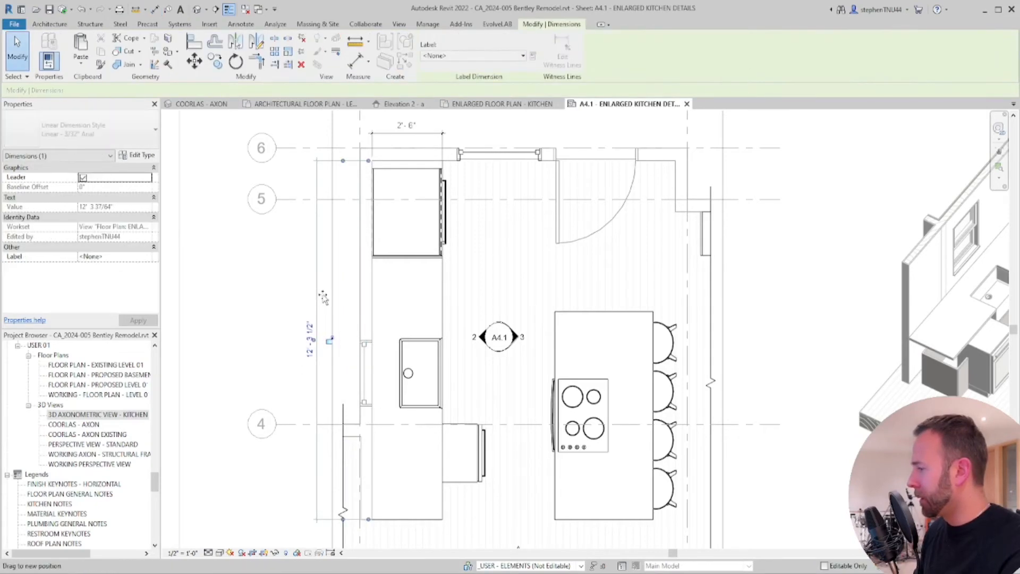
pyautogui.click(424, 287)
pyautogui.scroll(-2, 470, 223)
pyautogui.scroll(1, 377, 329)
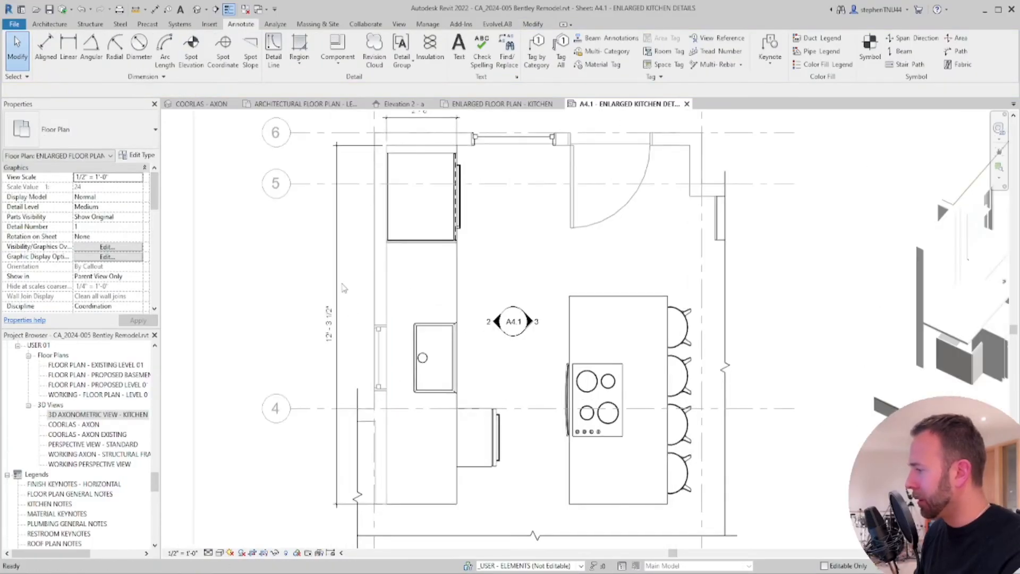
pyautogui.moveTo(338, 275); pyautogui.dragTo(471, 276)
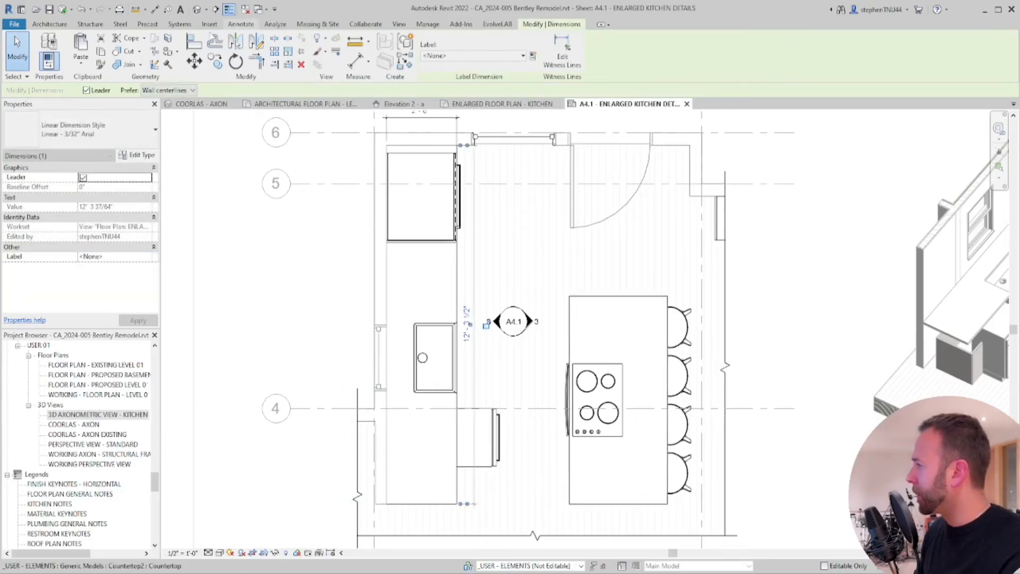
# Add an aligned dimension for the kitchen island's width, placed just above the island in the plan
pyautogui.press('d')
pyautogui.press('i')
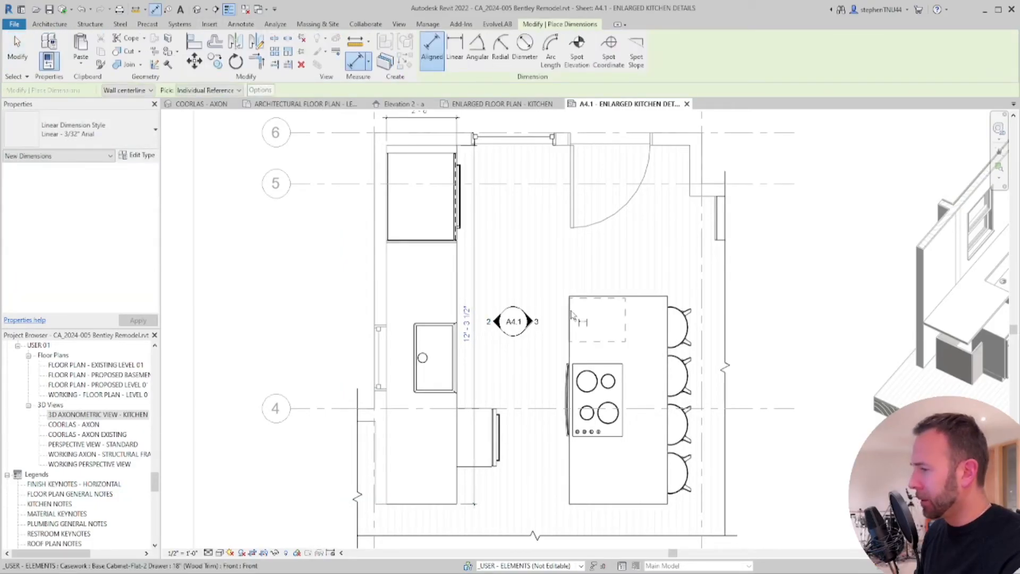
pyautogui.click(668, 314)
pyautogui.click(570, 311)
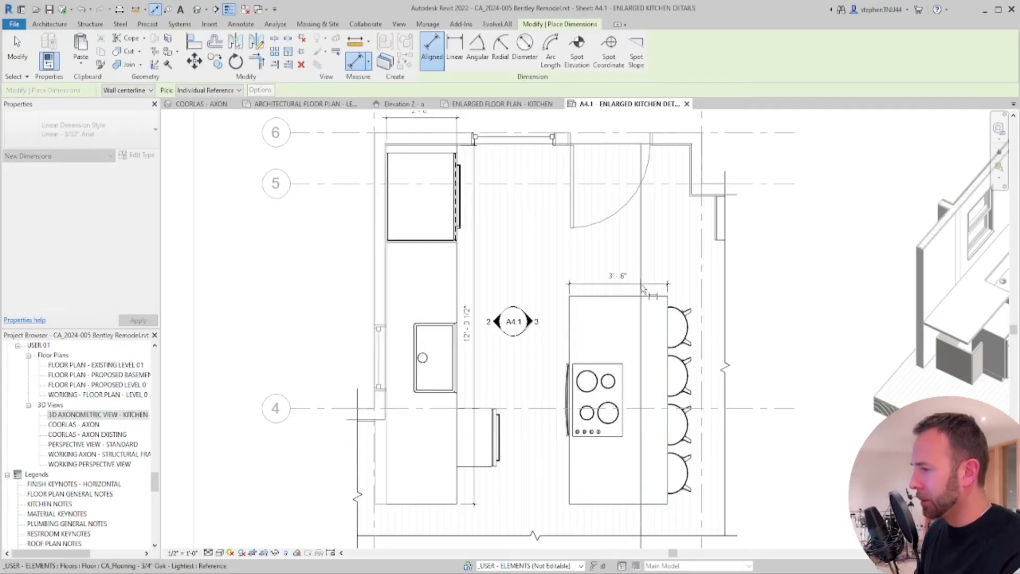
pyautogui.scroll(2, 640, 286)
pyautogui.scroll(2, 640, 287)
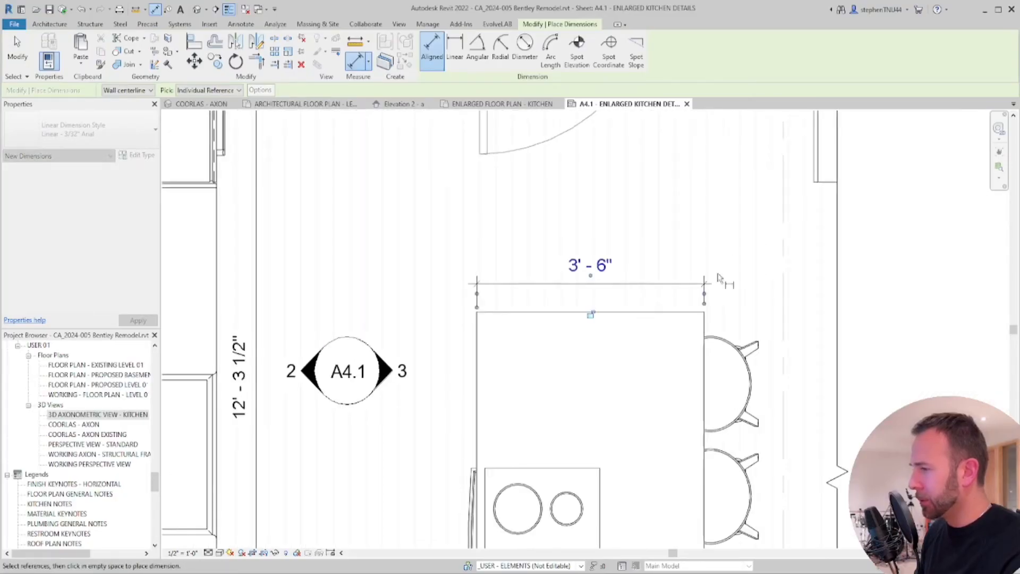
# Add an aligned dimension for the island's length, placed along its cooktop side facing the aisle
pyautogui.scroll(-1, 587, 264)
pyautogui.click(539, 300)
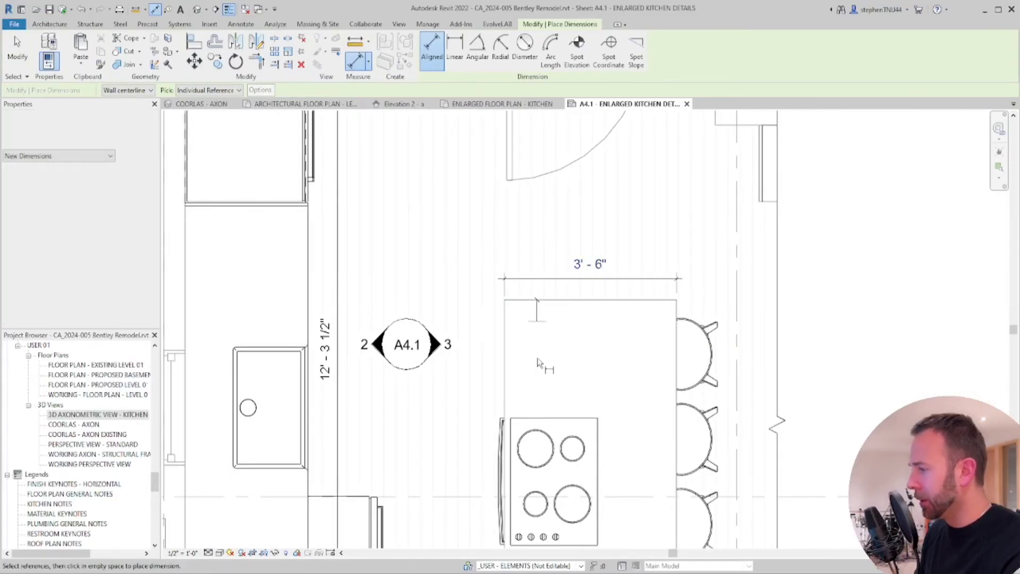
pyautogui.moveTo(538, 394); pyautogui.dragTo(523, 165, button='middle')
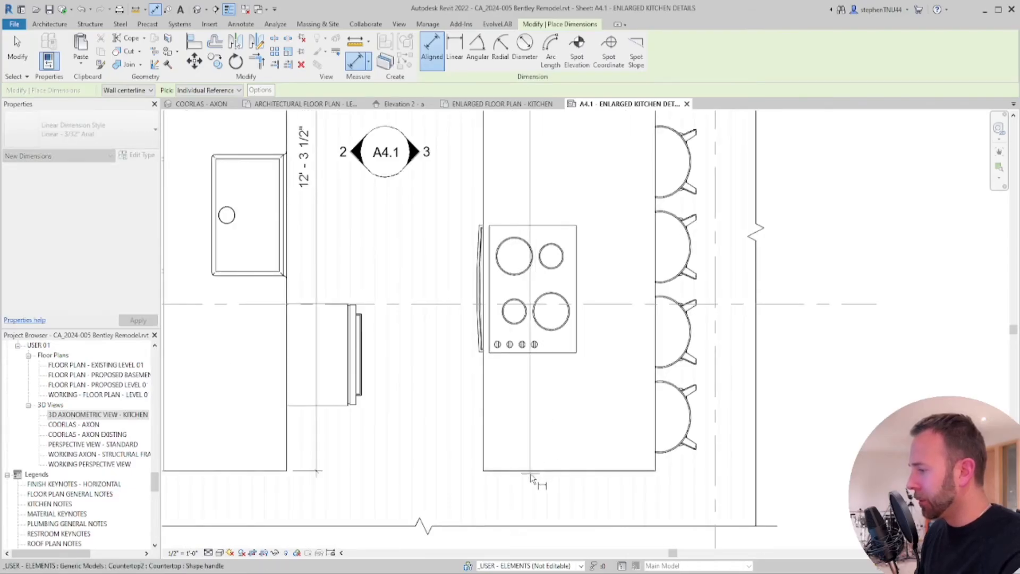
pyautogui.click(530, 473)
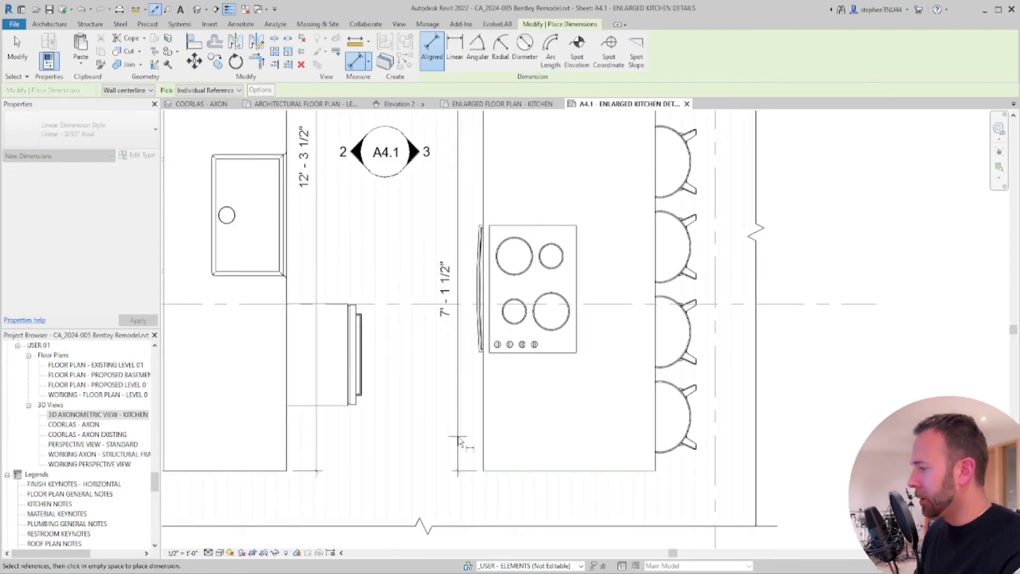
pyautogui.click(458, 441)
pyautogui.scroll(-3, 518, 398)
pyautogui.press('Escape')
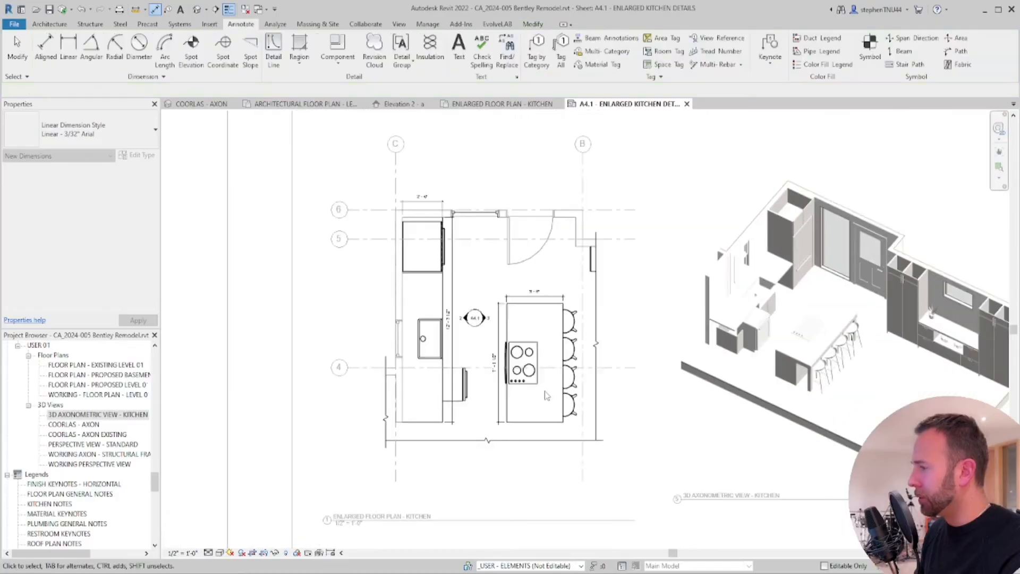
# Tag the window in the kitchen's upper wall, with the tag on a leader above it, and enter 02 as the tag value
pyautogui.scroll(-2, 546, 289)
pyautogui.scroll(3, 525, 234)
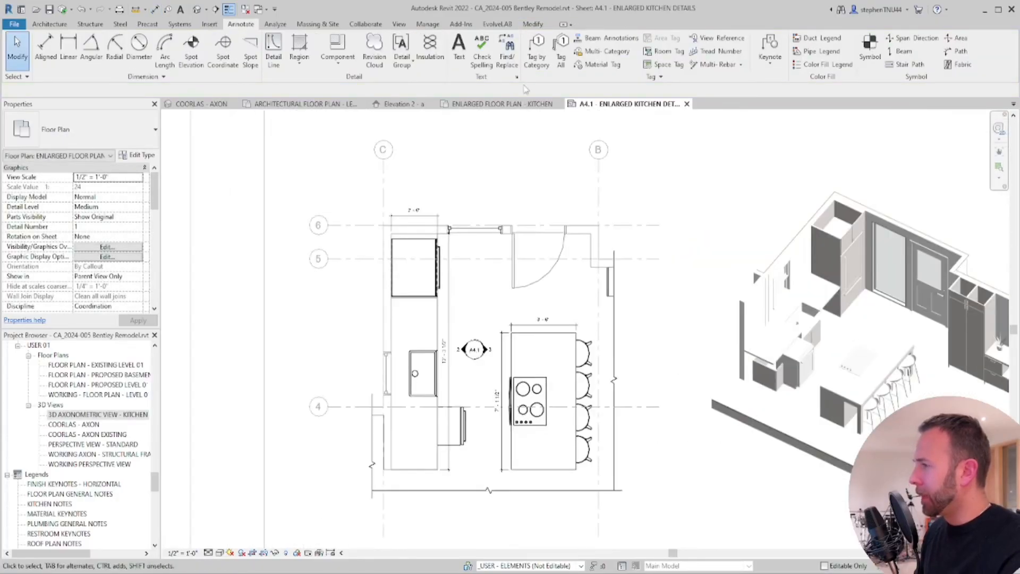
pyautogui.click(476, 218)
pyautogui.scroll(3, 474, 210)
pyautogui.click(475, 206)
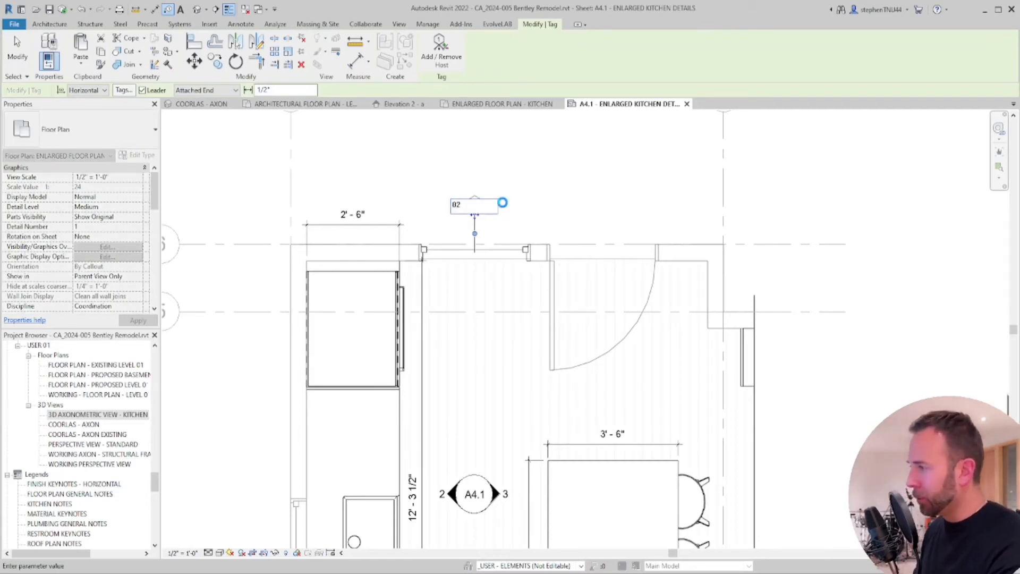
pyautogui.click(535, 299)
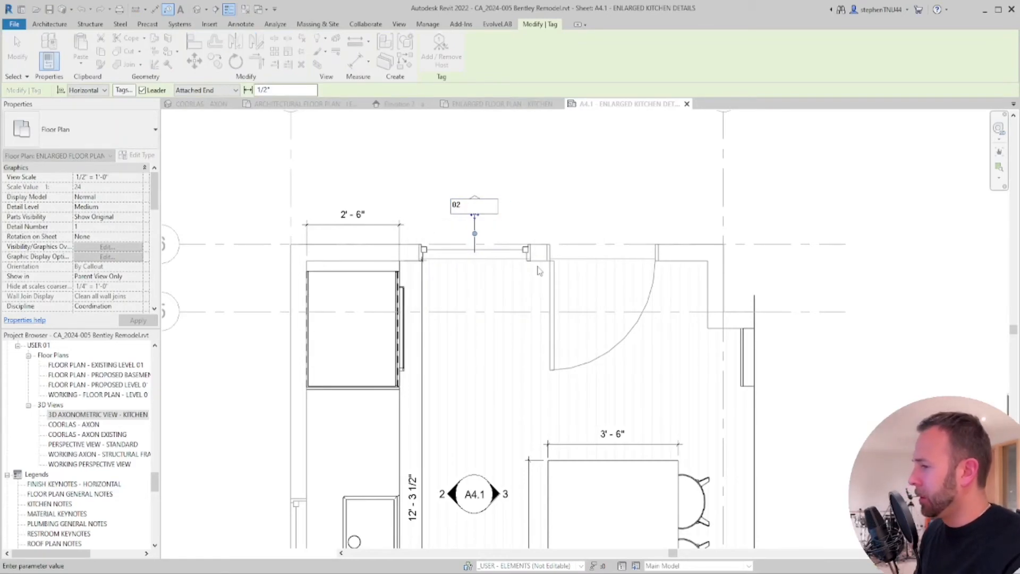
pyautogui.scroll(-2, 539, 190)
pyautogui.press('Escape')
pyautogui.press('Escape')
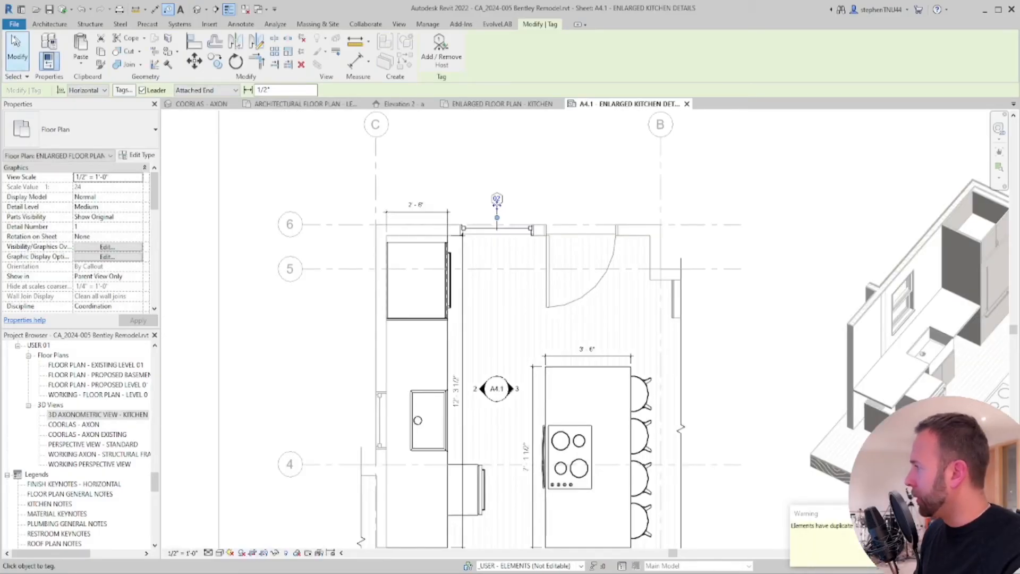
# Deactivate the enlarged kitchen plan viewport and open sheet A1.0 - ARCHITECTURAL FLOOR PLAN - LEVEL 01
pyautogui.scroll(-1, 479, 216)
pyautogui.scroll(-1, 481, 228)
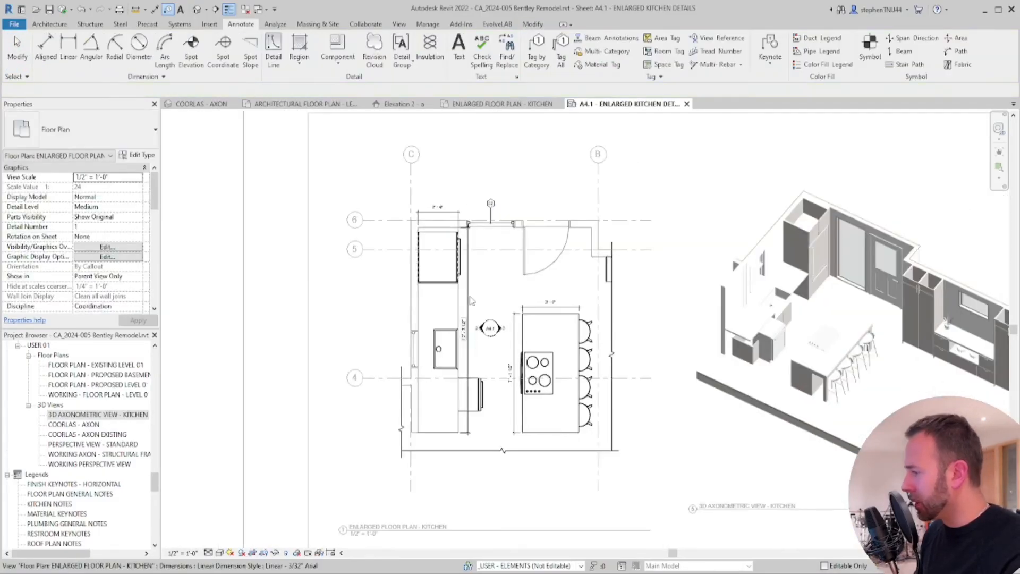
pyautogui.scroll(-2, 484, 298)
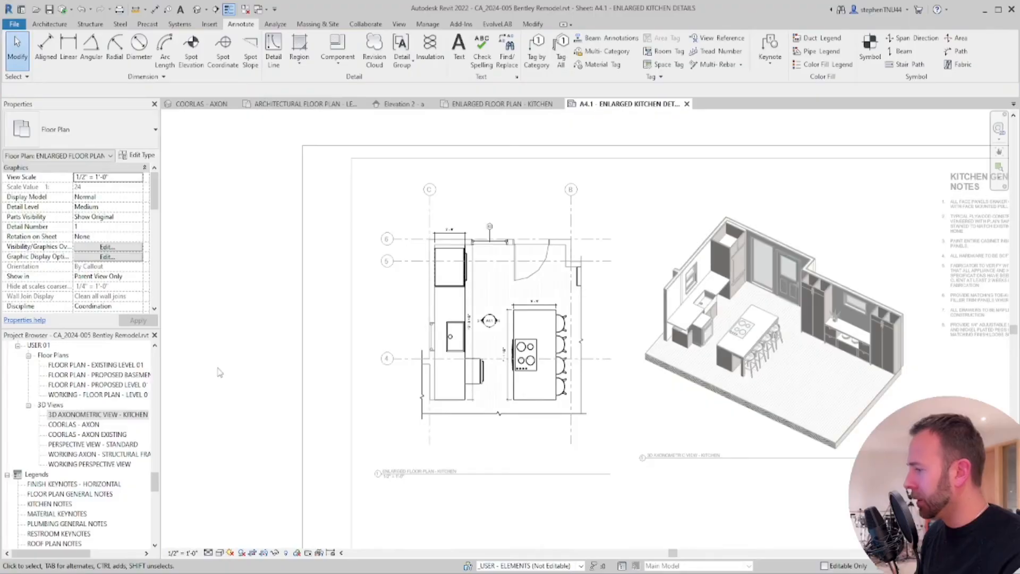
pyautogui.doubleClick(221, 366)
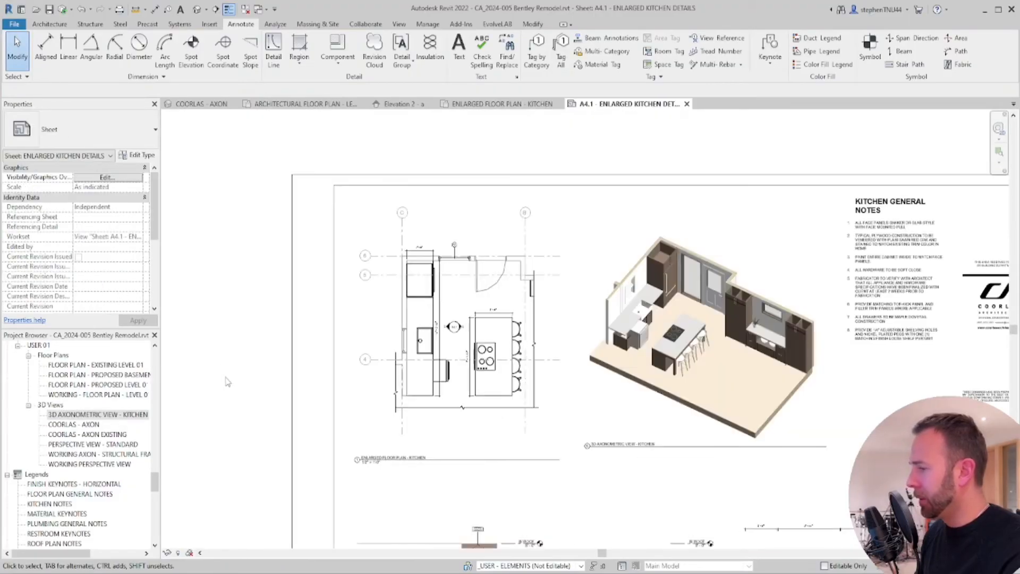
pyautogui.scroll(-1, 401, 258)
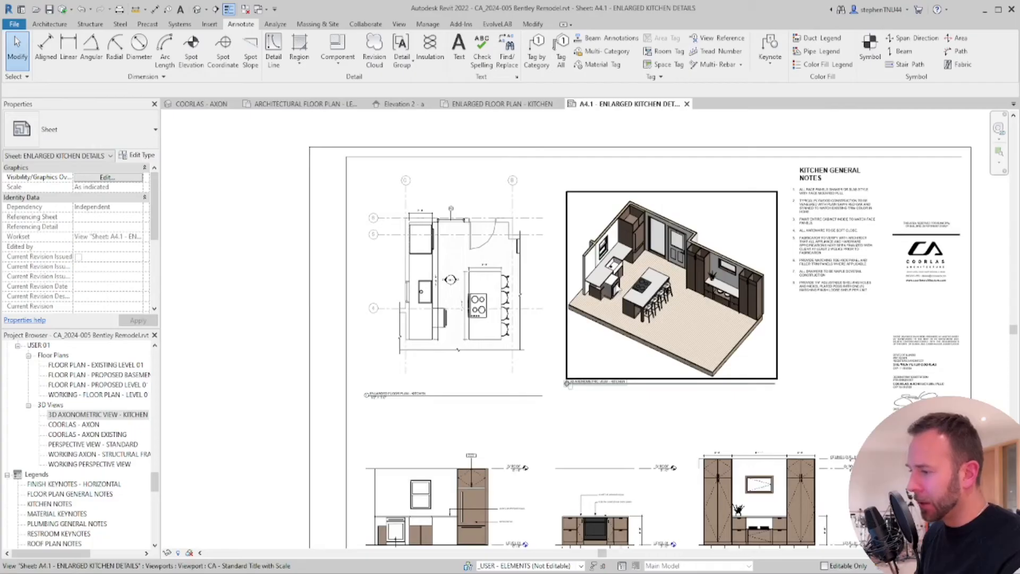
pyautogui.scroll(-1, 566, 280)
pyautogui.moveTo(154, 482); pyautogui.dragTo(157, 510)
pyautogui.scroll(1, 144, 451)
pyautogui.click(126, 386)
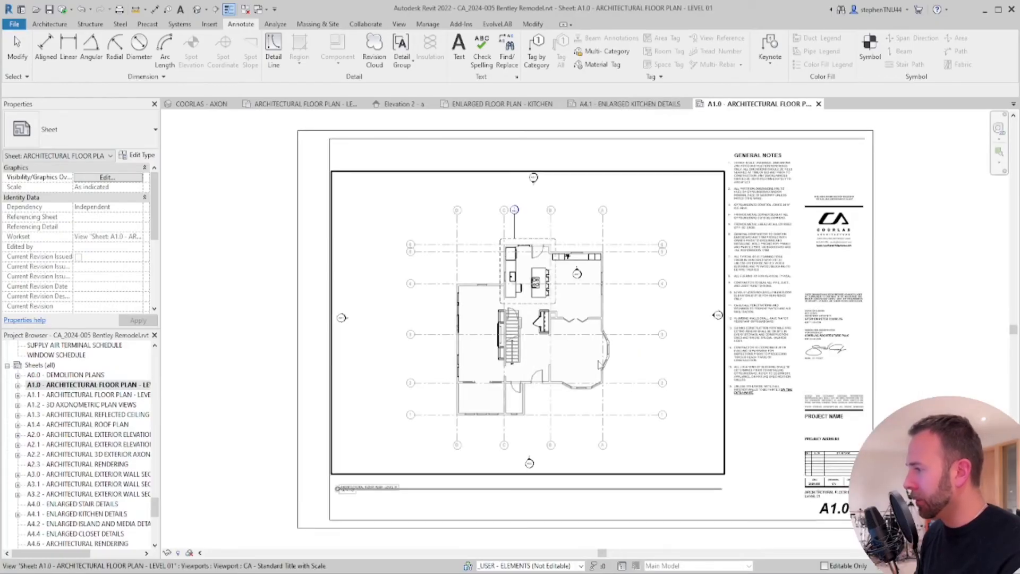
# Set the view scale of the Level 01 floor plan viewport to 3/8" = 1'-0"
pyautogui.click(542, 314)
pyautogui.scroll(1, 577, 362)
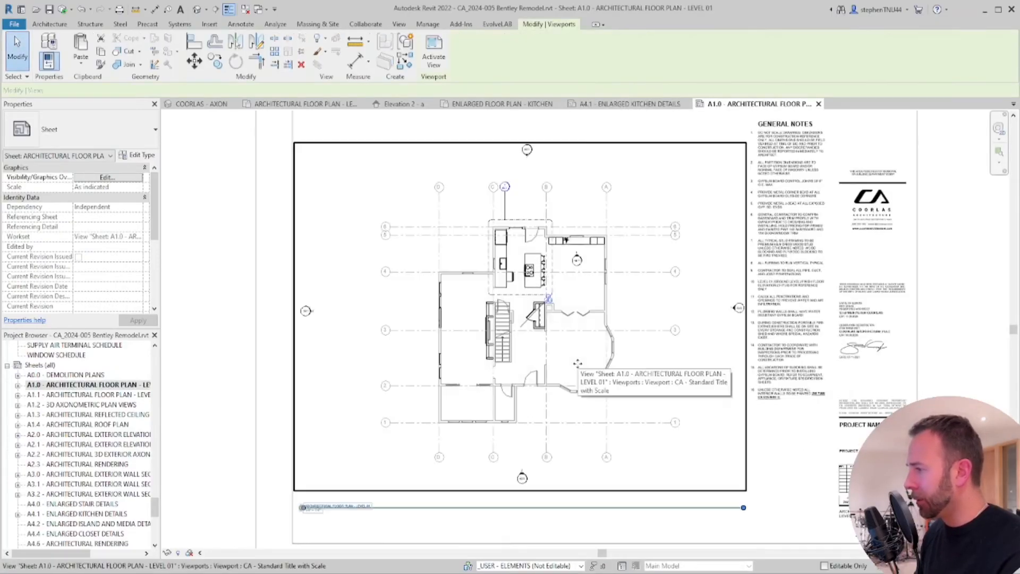
pyautogui.click(138, 177)
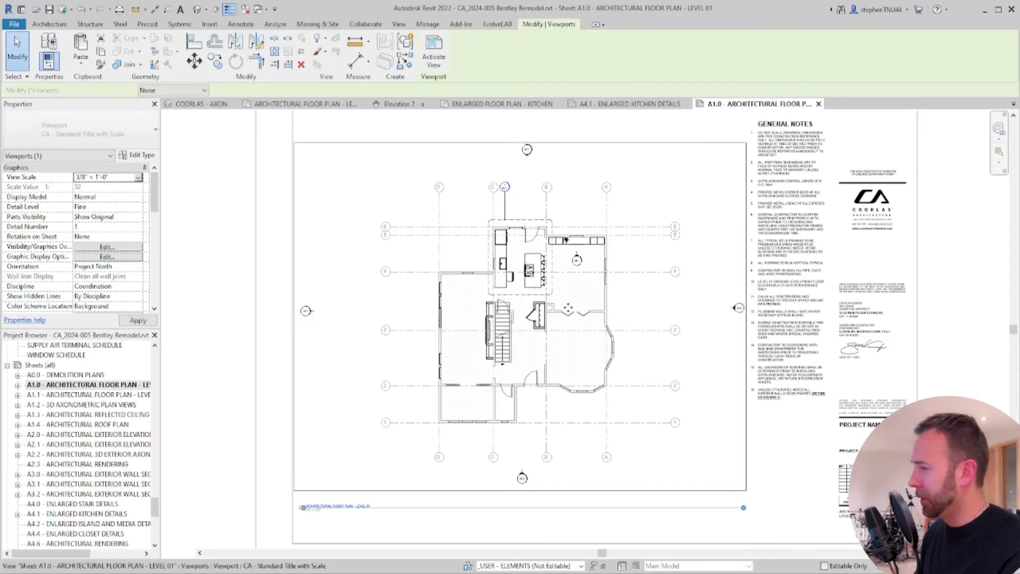
# Reposition the enlarged floor plan viewport so the house sits centred in the drawing area beside the general notes
pyautogui.scroll(-1, 564, 308)
pyautogui.moveTo(629, 257); pyautogui.dragTo(565, 308)
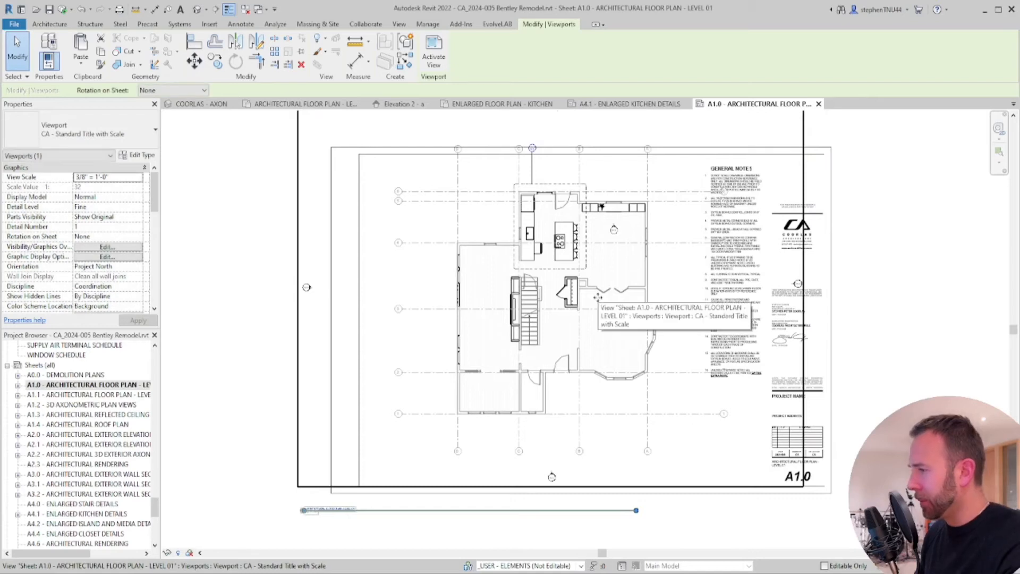
pyautogui.press('Left')
pyautogui.press('Down')
pyautogui.press('Left')
pyautogui.press('Down')
pyautogui.press('Left')
pyautogui.press('Left')
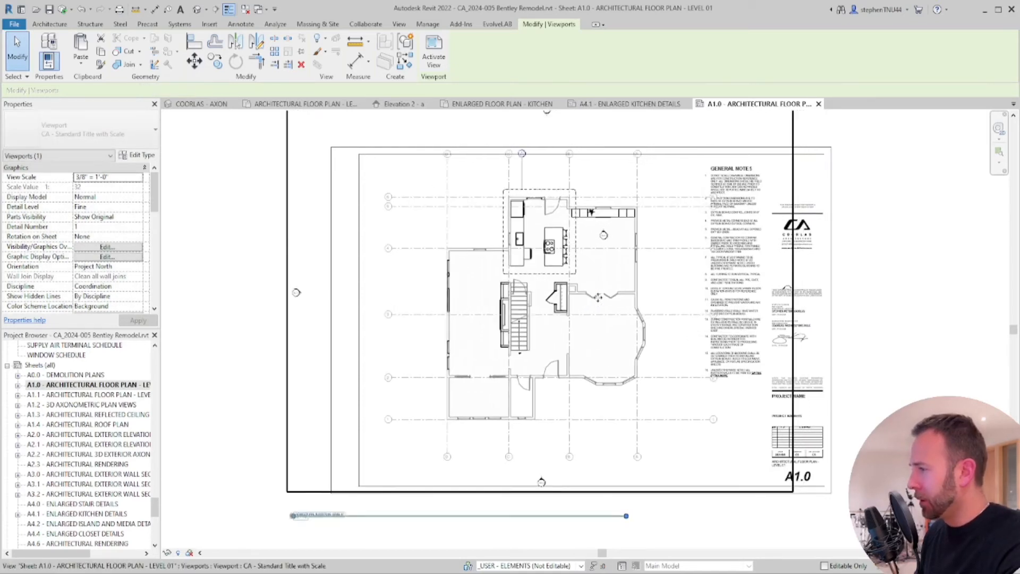
pyautogui.press('Down')
pyautogui.press('Down')
pyautogui.press('Down')
pyautogui.press('Left')
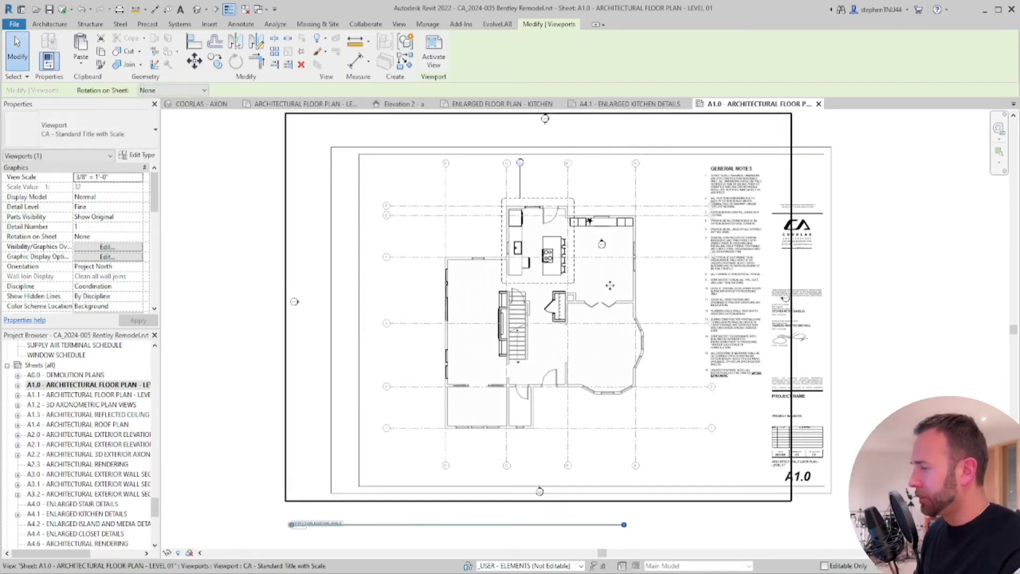
pyautogui.click(937, 270)
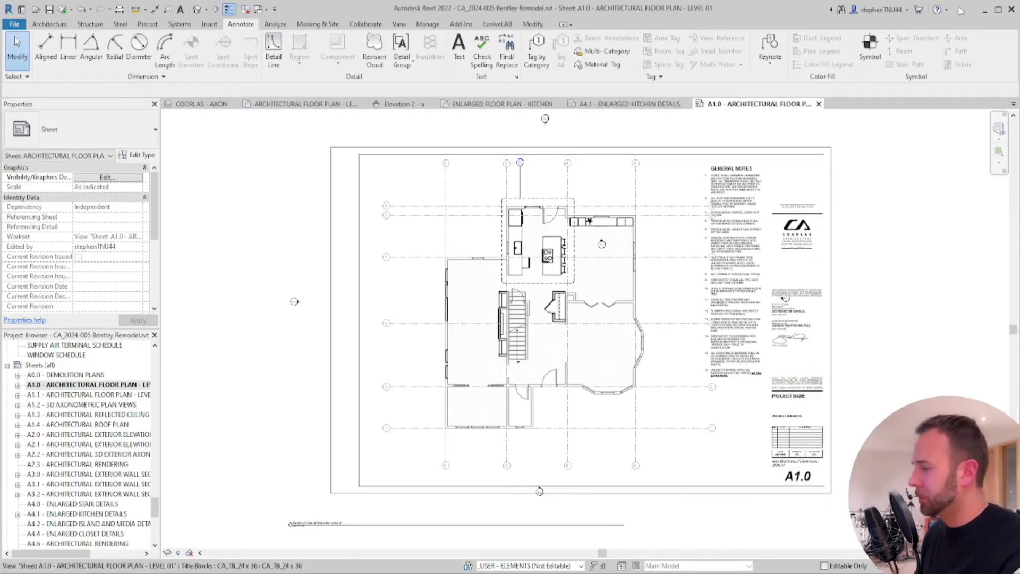
# Activate the Level 01 floor plan viewport on sheet A1.0 and display its crop region
pyautogui.doubleClick(605, 193)
pyautogui.click(569, 169)
pyautogui.scroll(4, 568, 170)
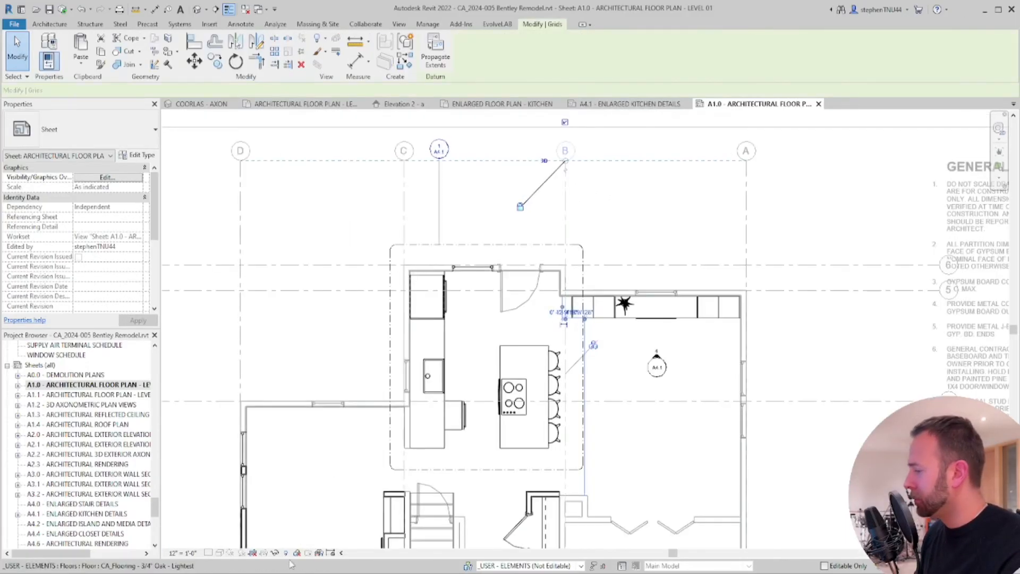
pyautogui.press('Escape')
pyautogui.scroll(-4, 464, 325)
# Pull all four sides of the view's crop region in closer around the floor plan
pyautogui.click(446, 218)
pyautogui.moveTo(470, 218); pyautogui.dragTo(472, 275)
pyautogui.moveTo(219, 479); pyautogui.dragTo(264, 396, button='middle')
pyautogui.moveTo(240, 355); pyautogui.dragTo(378, 342)
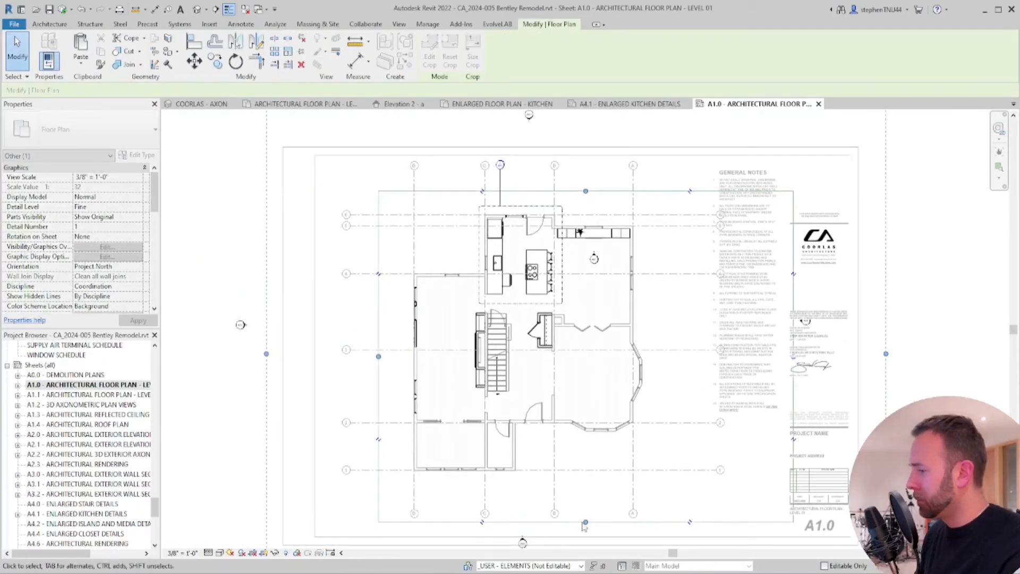
pyautogui.moveTo(592, 490); pyautogui.dragTo(590, 492)
pyautogui.moveTo(793, 342); pyautogui.dragTo(733, 343)
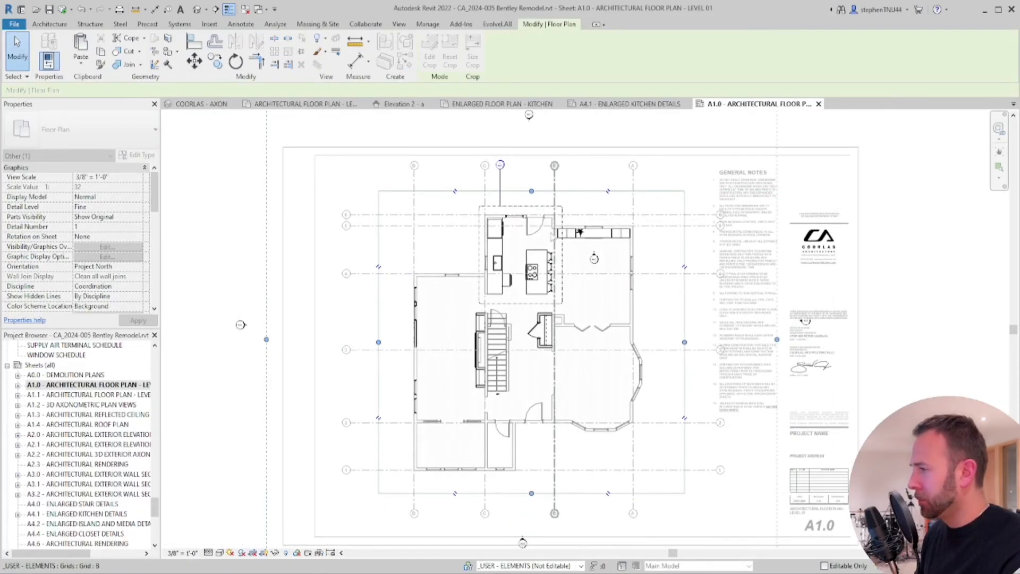
# Select the four exterior elevation markers around the house and hide those elements in the view
pyautogui.moveTo(529, 139); pyautogui.dragTo(525, 203, button='middle')
pyautogui.moveTo(592, 371); pyautogui.dragTo(586, 343, button='middle')
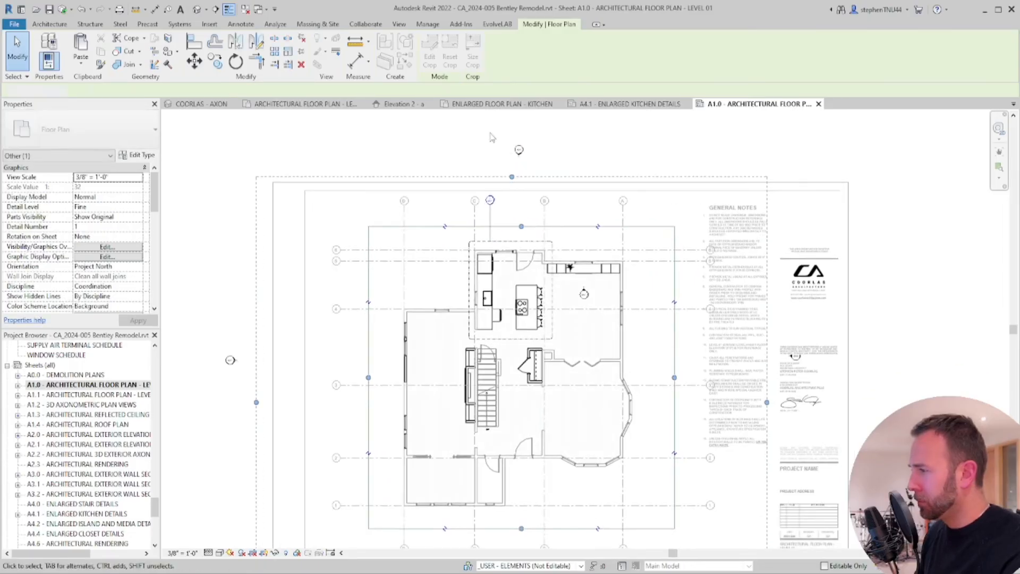
pyautogui.moveTo(473, 123); pyautogui.dragTo(582, 213)
pyautogui.keyDown('ctrl'); pyautogui.moveTo(200, 324); pyautogui.dragTo(373, 393); pyautogui.keyUp('ctrl')
pyautogui.keyDown('ctrl'); pyautogui.moveTo(759, 326); pyautogui.dragTo(821, 360); pyautogui.keyUp('ctrl')
pyautogui.moveTo(641, 451); pyautogui.dragTo(636, 272, button='middle')
pyautogui.keyDown('ctrl'); pyautogui.moveTo(453, 378); pyautogui.dragTo(569, 439); pyautogui.keyUp('ctrl')
pyautogui.rightClick(508, 399)
pyautogui.moveTo(585, 175)
pyautogui.click(653, 159)
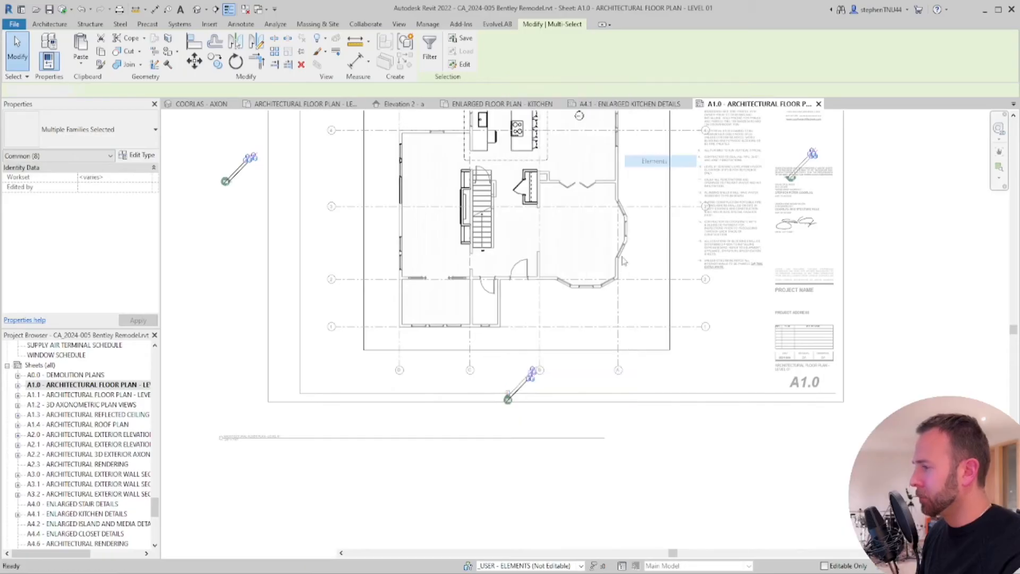
# Pull the ends of the numbered and lettered grid lines in closer to the walls of the floor plan
pyautogui.click(336, 280)
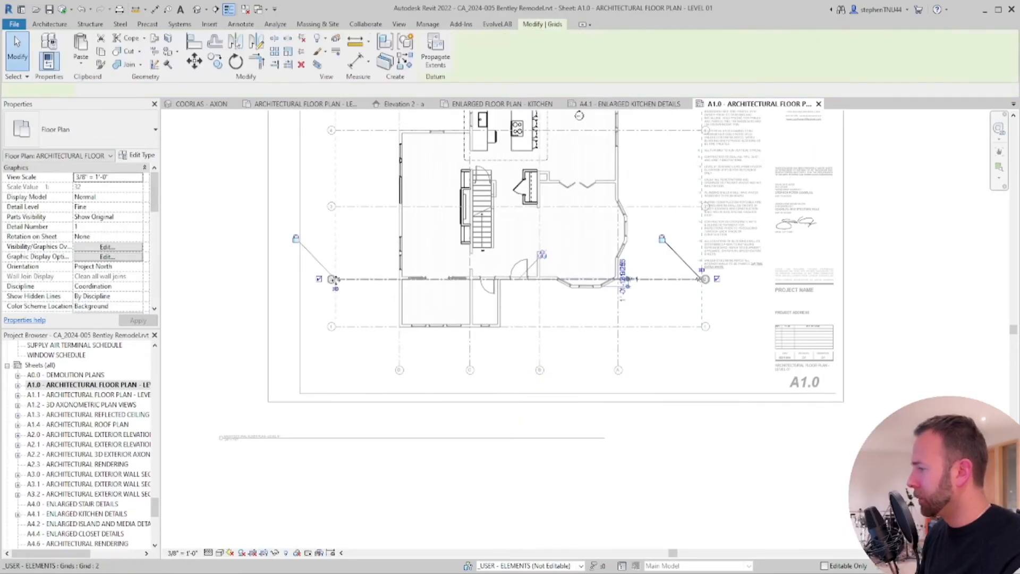
pyautogui.scroll(3, 335, 284)
pyautogui.scroll(-2, 358, 307)
pyautogui.moveTo(358, 311); pyautogui.dragTo(360, 354, button='middle')
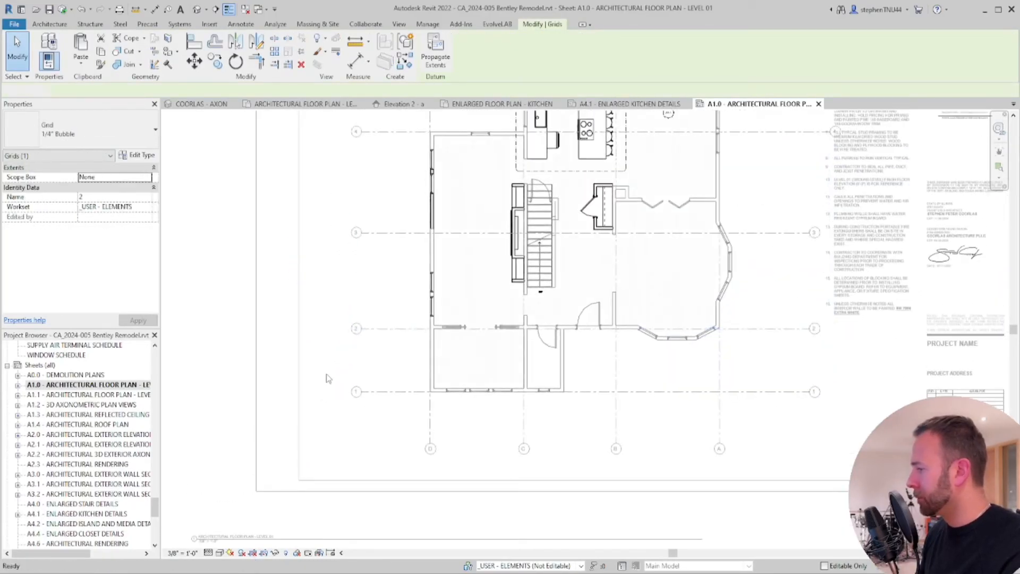
pyautogui.scroll(2, 222, 332)
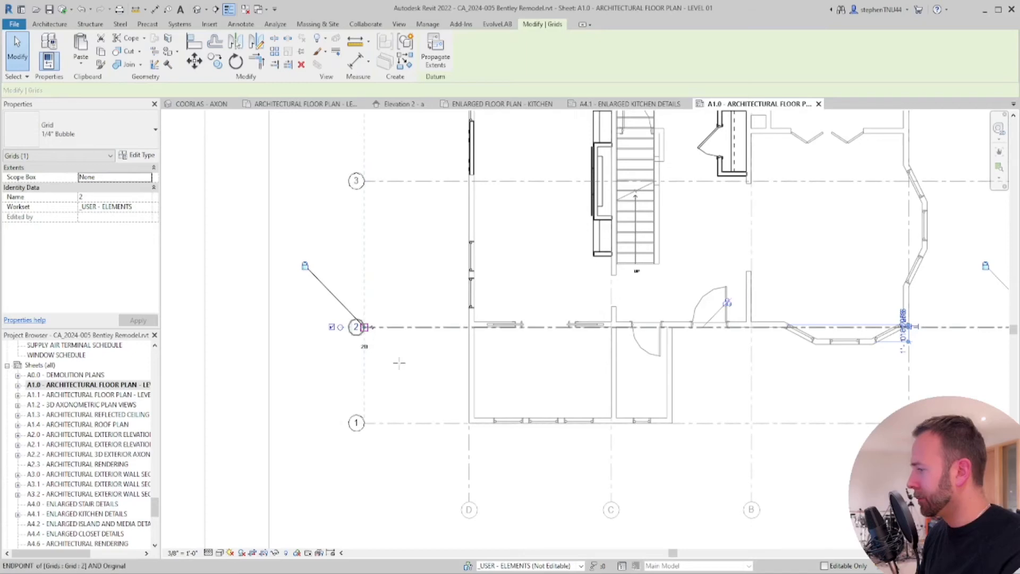
pyautogui.click(470, 470)
pyautogui.click(376, 489)
pyautogui.scroll(-3, 530, 475)
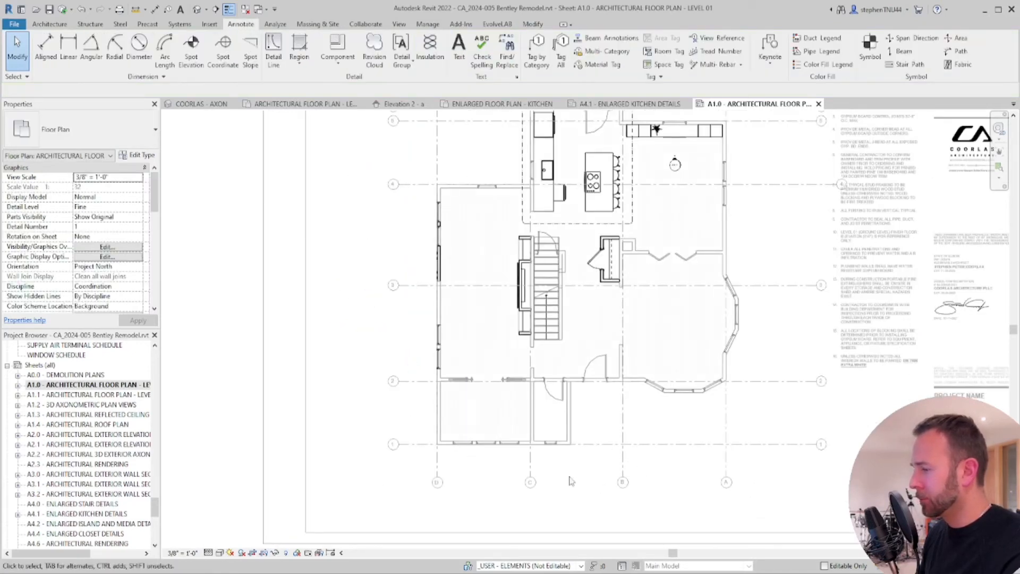
pyautogui.moveTo(584, 372); pyautogui.dragTo(560, 465, button='middle')
pyautogui.click(701, 149)
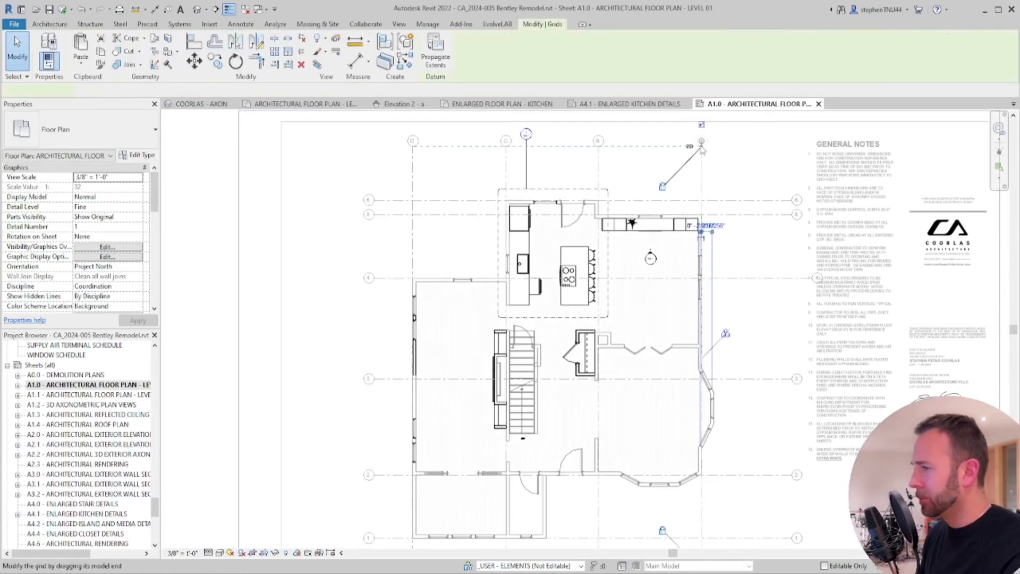
pyautogui.scroll(2, 702, 149)
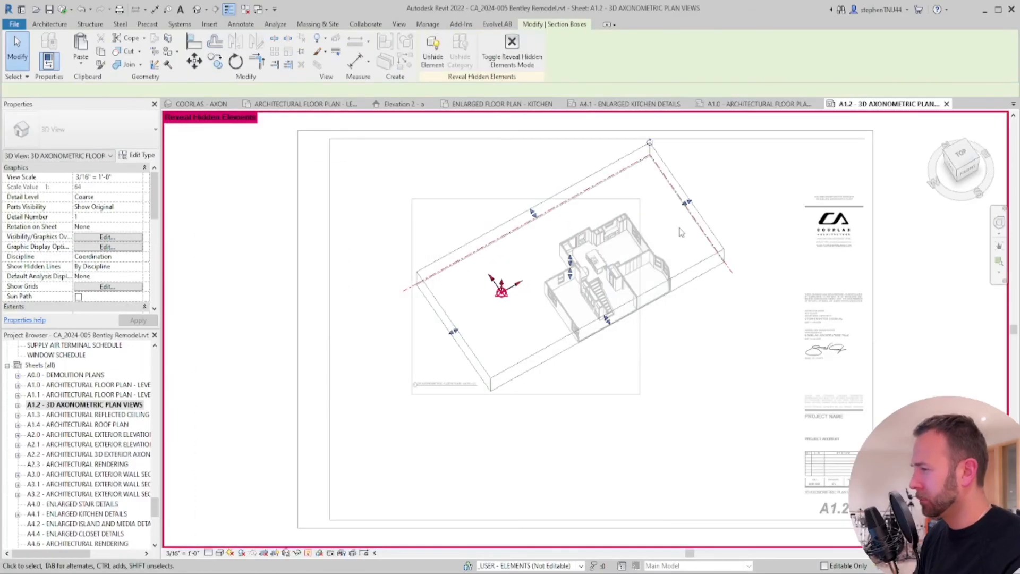
# Pull the far end face of the section box in closer to the house in sheet A1.2's axonometric plan view
pyautogui.moveTo(687, 203); pyautogui.dragTo(659, 218)
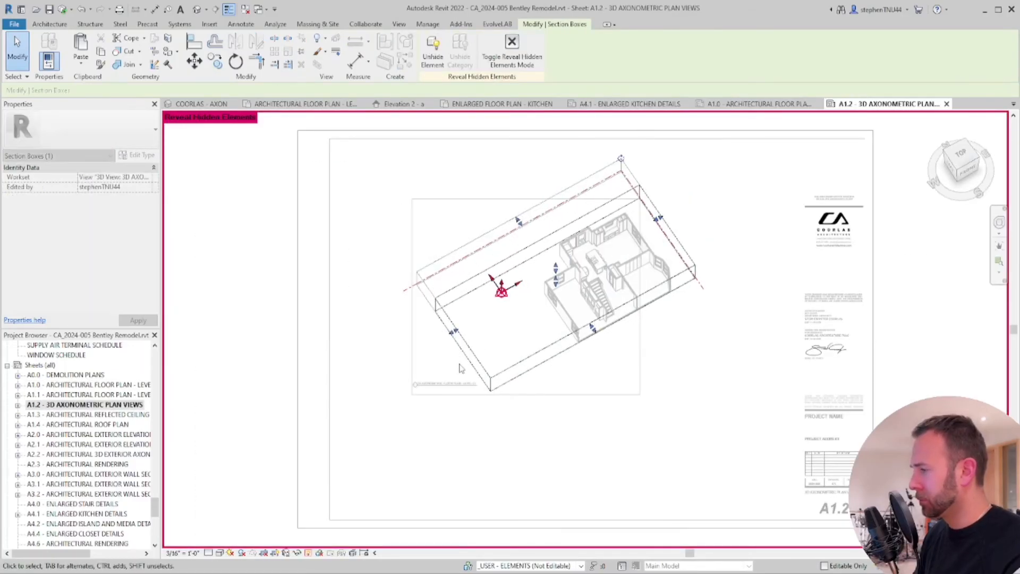
# Resize the section box to enclose the whole first-floor model and adjust the 3D view's crop region around it
pyautogui.keyDown('shift'); pyautogui.moveTo(460, 368); pyautogui.dragTo(655, 345, button='middle'); pyautogui.keyUp('shift')
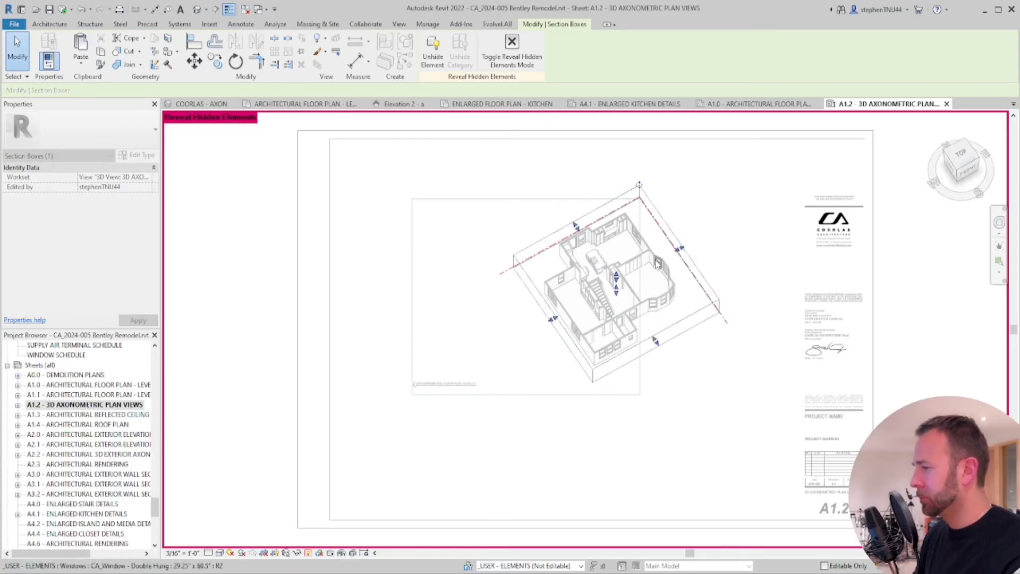
pyautogui.scroll(2, 657, 263)
pyautogui.moveTo(335, 260); pyautogui.dragTo(561, 232)
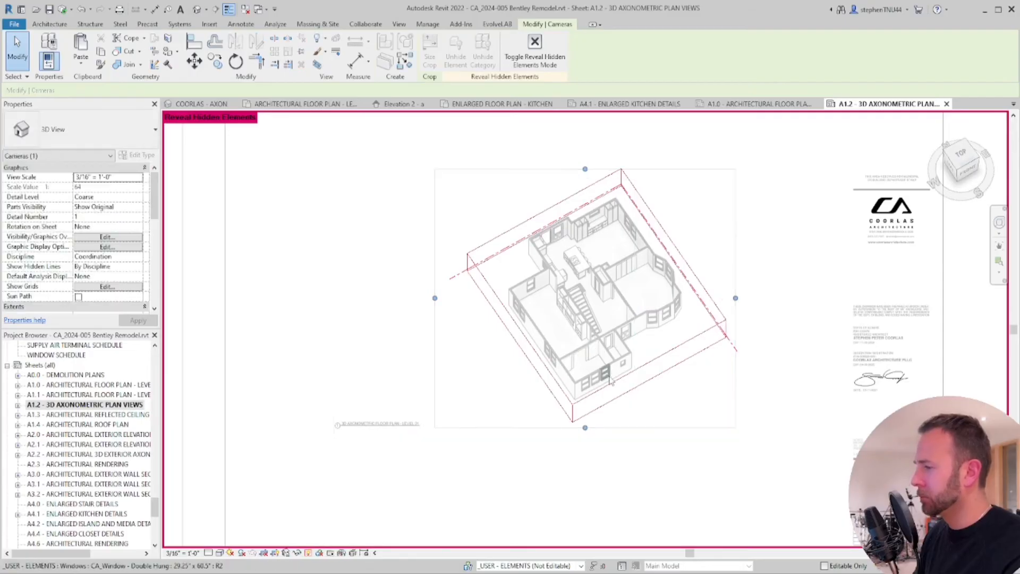
# Orbit the axonometric view to a more symmetrical corner angle and turn off Reveal Hidden Elements
pyautogui.scroll(-1, 424, 341)
pyautogui.keyDown('shift'); pyautogui.moveTo(556, 351); pyautogui.dragTo(607, 375, button='middle'); pyautogui.keyUp('shift')
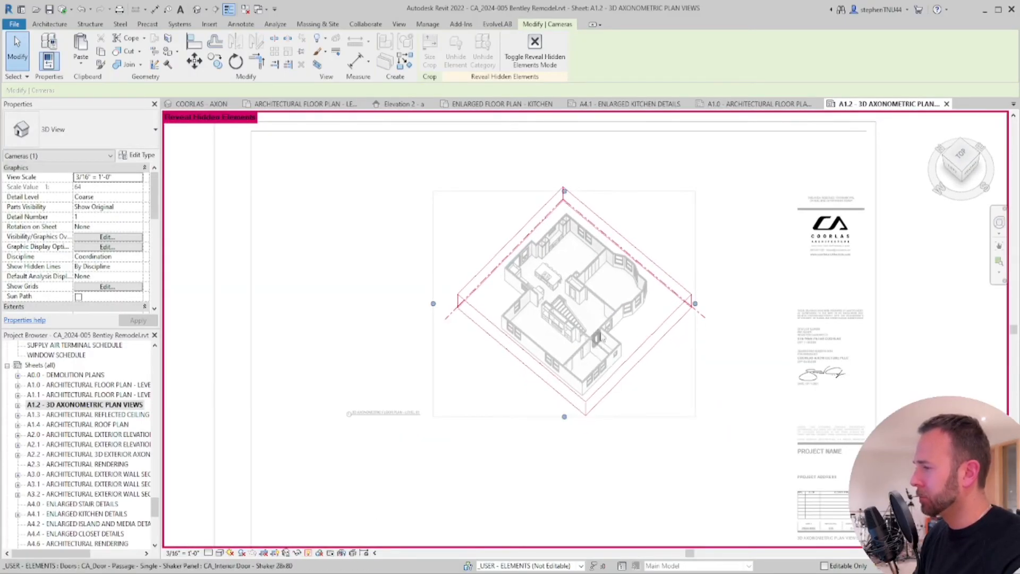
pyautogui.click(308, 553)
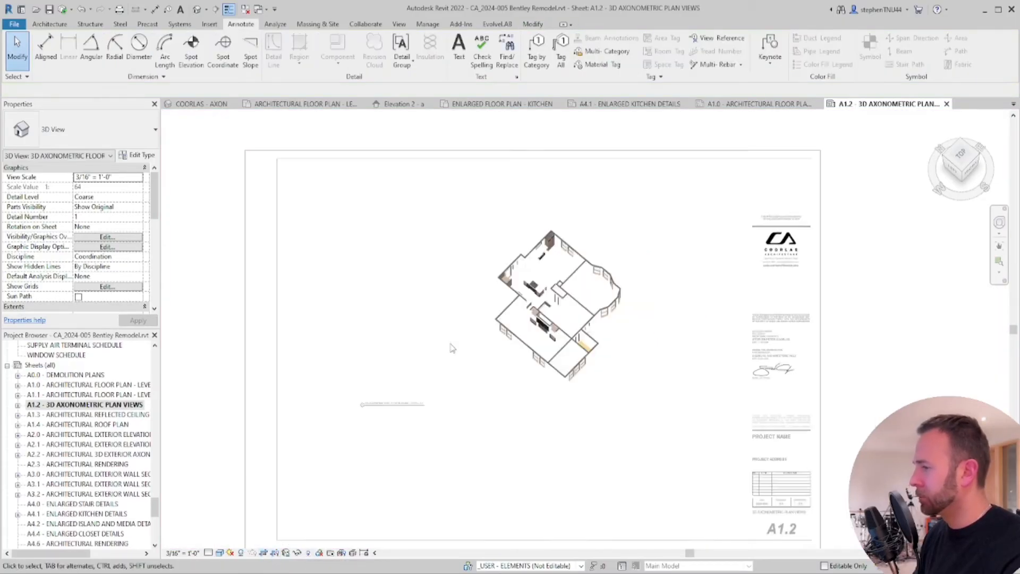
# Set the axonometric view's scale to 3/8" = 1'-0" and recenter its viewport on sheet A1.2
pyautogui.click(139, 176)
pyautogui.click(104, 215)
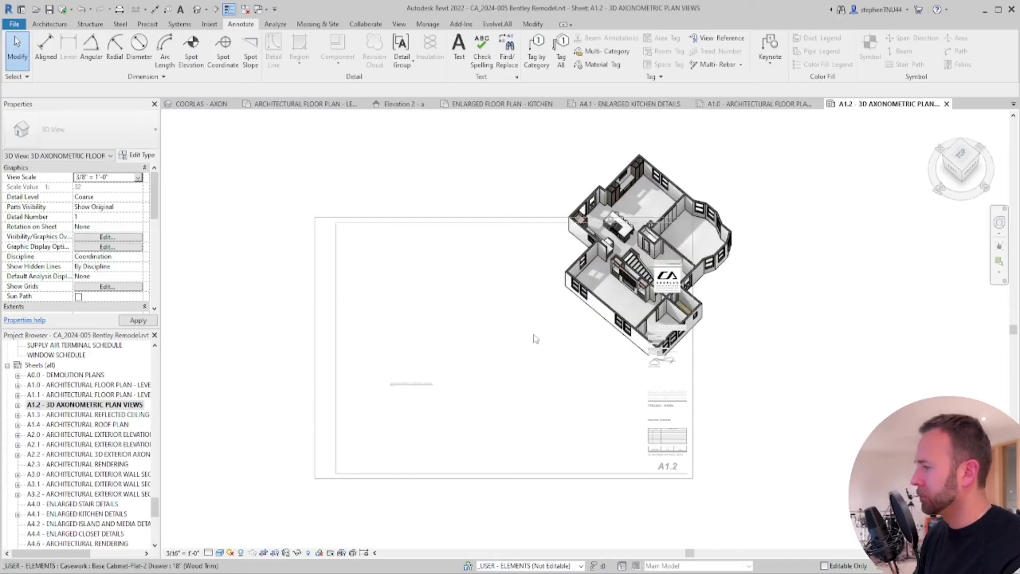
pyautogui.click(673, 297)
pyautogui.moveTo(673, 298); pyautogui.dragTo(550, 383)
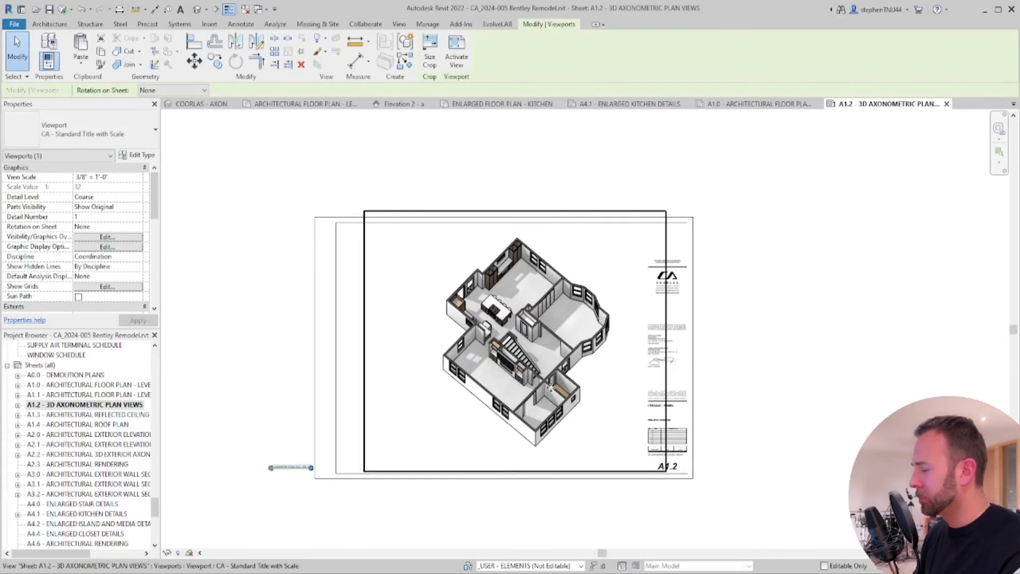
pyautogui.click(820, 413)
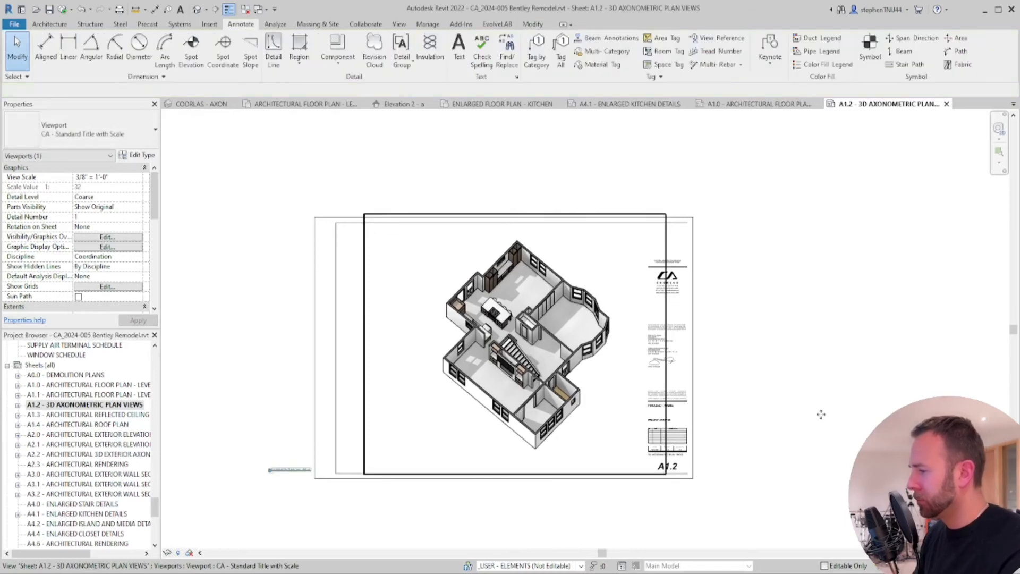
# Move the viewport title inside the sheet border, directly beneath the axonometric plan
pyautogui.moveTo(293, 477)
pyautogui.mouseDown()
pyautogui.moveTo(467, 449)
pyautogui.moveTo(488, 464)
pyautogui.moveTo(613, 335)
pyautogui.mouseUp()
pyautogui.click(766, 387)
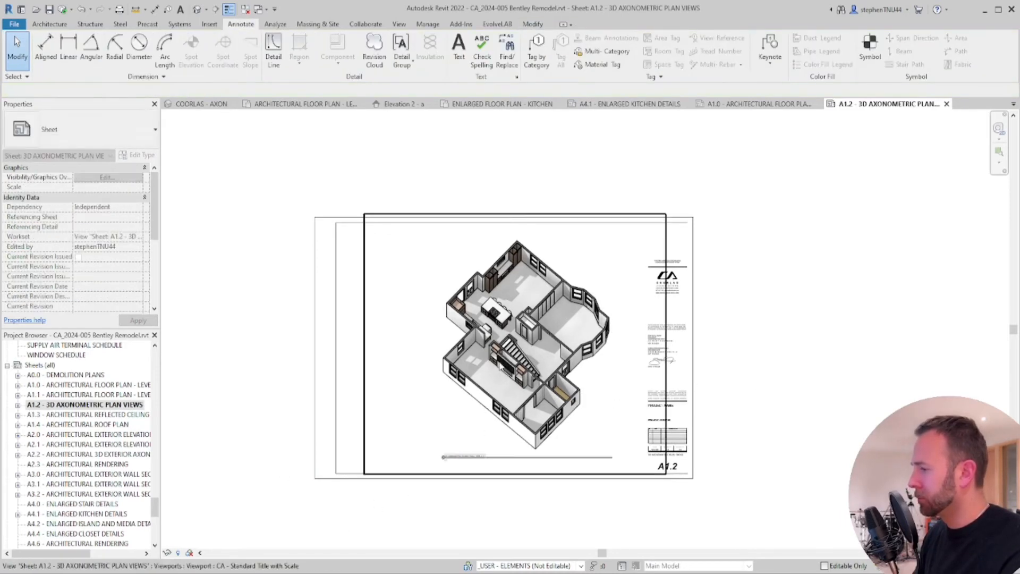
pyautogui.scroll(3, 499, 360)
pyautogui.scroll(-1, 592, 354)
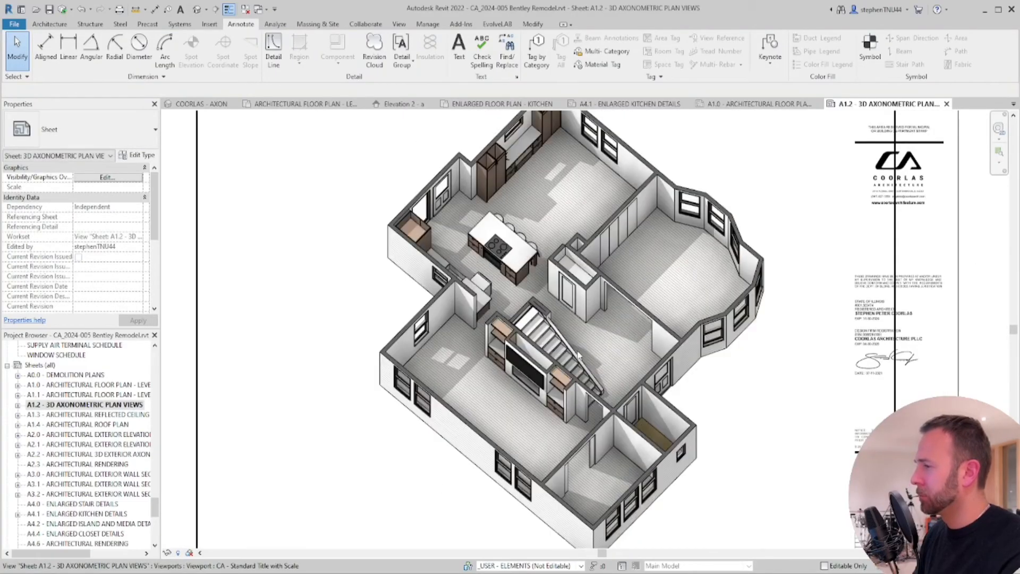
pyautogui.scroll(-1, 580, 353)
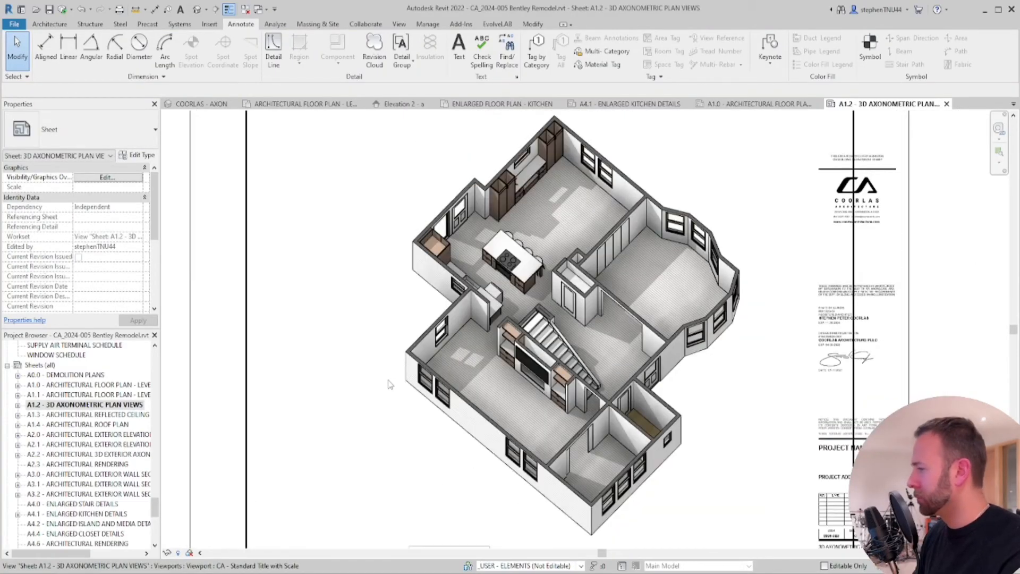
pyautogui.scroll(-1, 389, 383)
# Activate the axonometric viewport and reorient the model, looking down from the front corner of the house
pyautogui.doubleClick(668, 449)
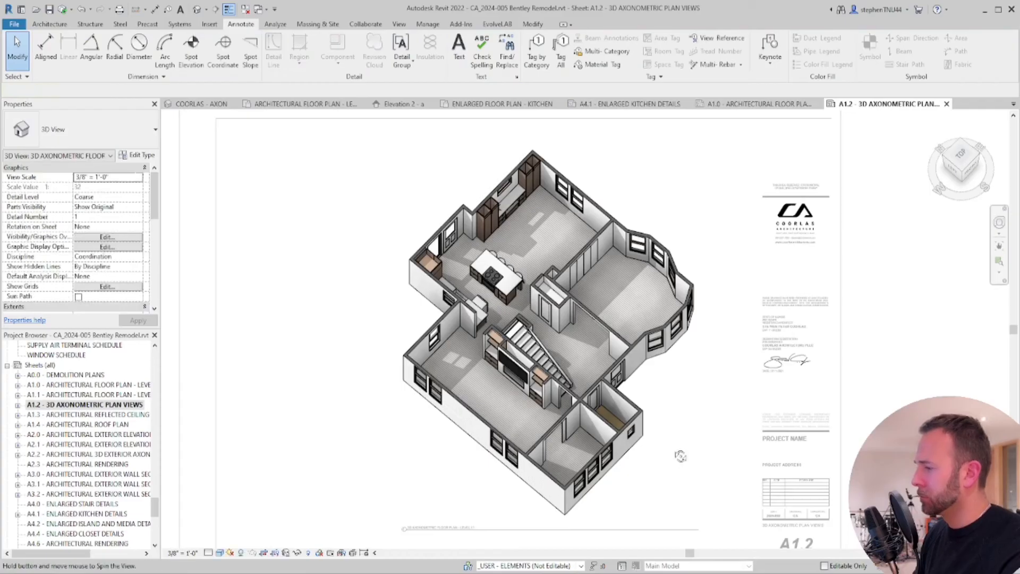
pyautogui.keyDown('shift'); pyautogui.moveTo(680, 455); pyautogui.dragTo(454, 428, button='middle'); pyautogui.keyUp('shift')
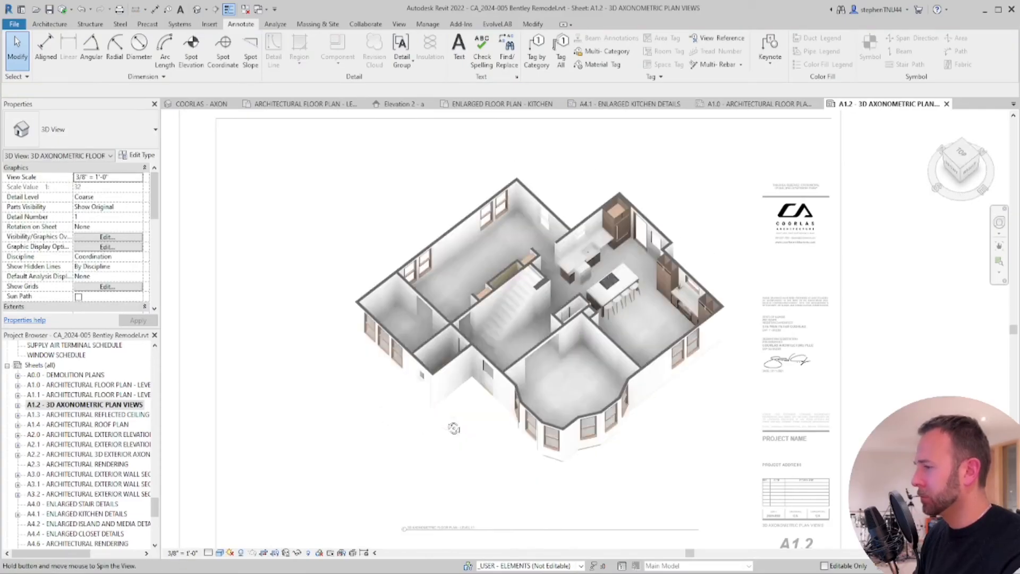
pyautogui.keyDown('shift'); pyautogui.moveTo(571, 423); pyautogui.dragTo(625, 340, button='middle'); pyautogui.keyUp('shift')
# Hide the two bifold doors between the kitchen area and the bay-window room in this view
pyautogui.click(589, 263)
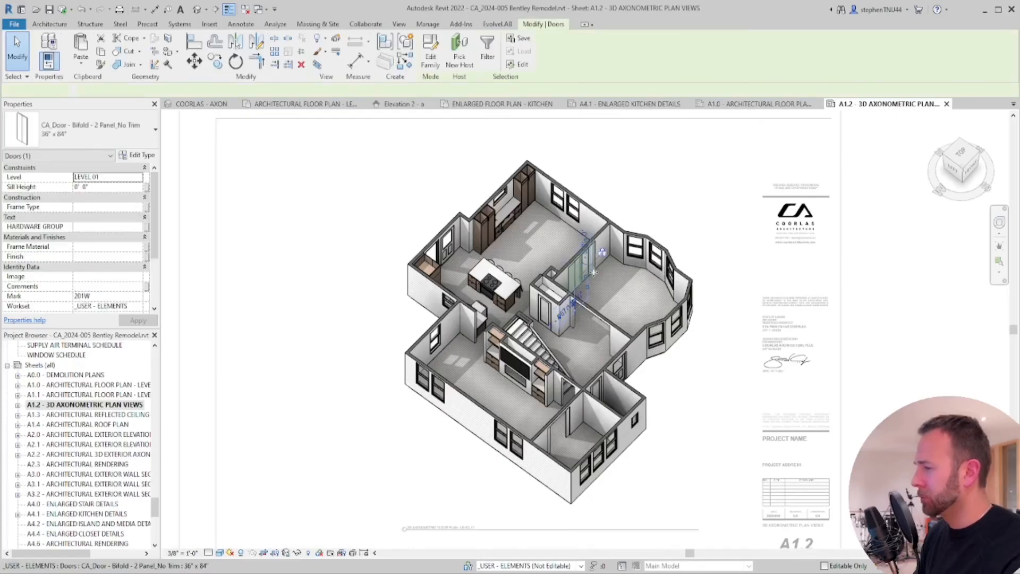
pyautogui.keyDown('ctrl'); pyautogui.click(581, 270); pyautogui.keyUp('ctrl')
pyautogui.rightClick(589, 265)
pyautogui.moveTo(627, 308)
pyautogui.click(744, 308)
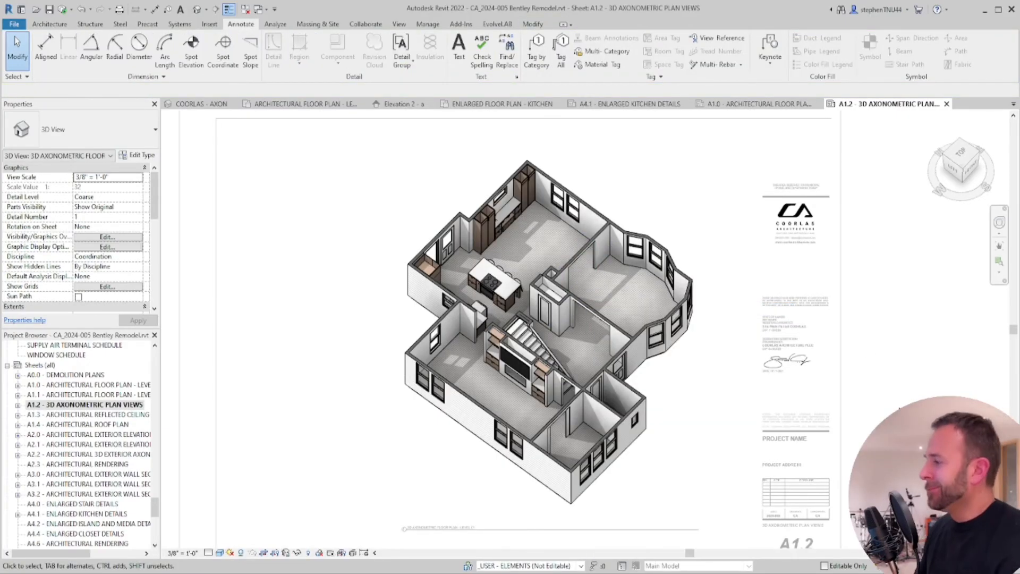
# Finish adjusting the axonometric view's angle and close sheet A1.2
pyautogui.keyDown('shift'); pyautogui.moveTo(645, 443); pyautogui.dragTo(633, 453, button='middle'); pyautogui.keyUp('shift')
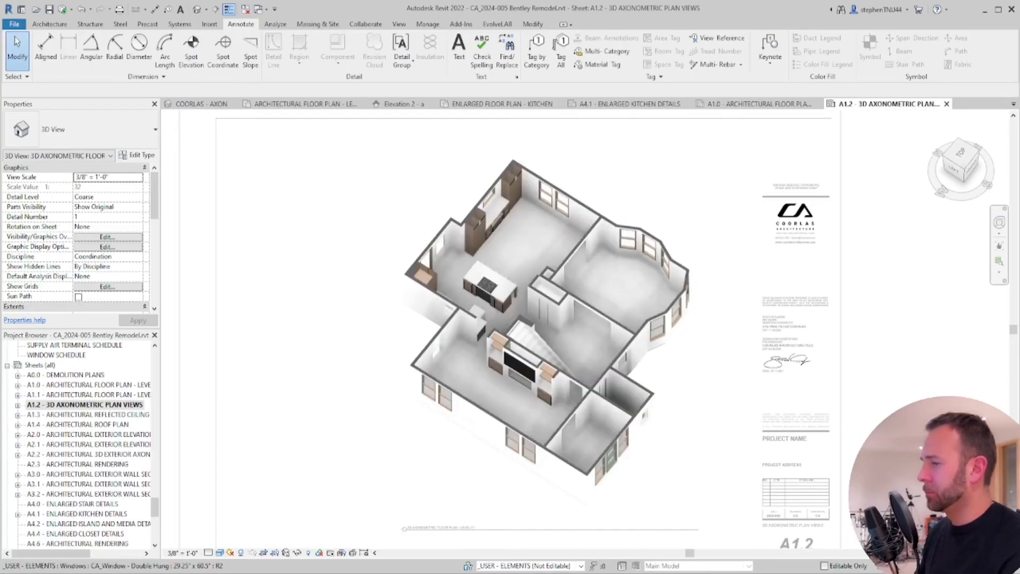
pyautogui.scroll(-2, 649, 244)
pyautogui.doubleClick(660, 501)
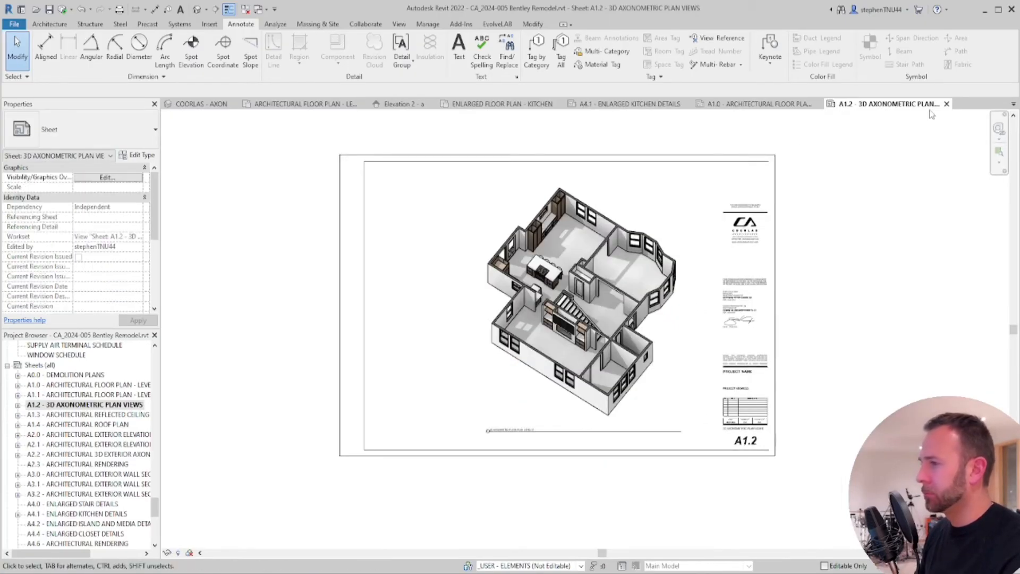
pyautogui.click(946, 105)
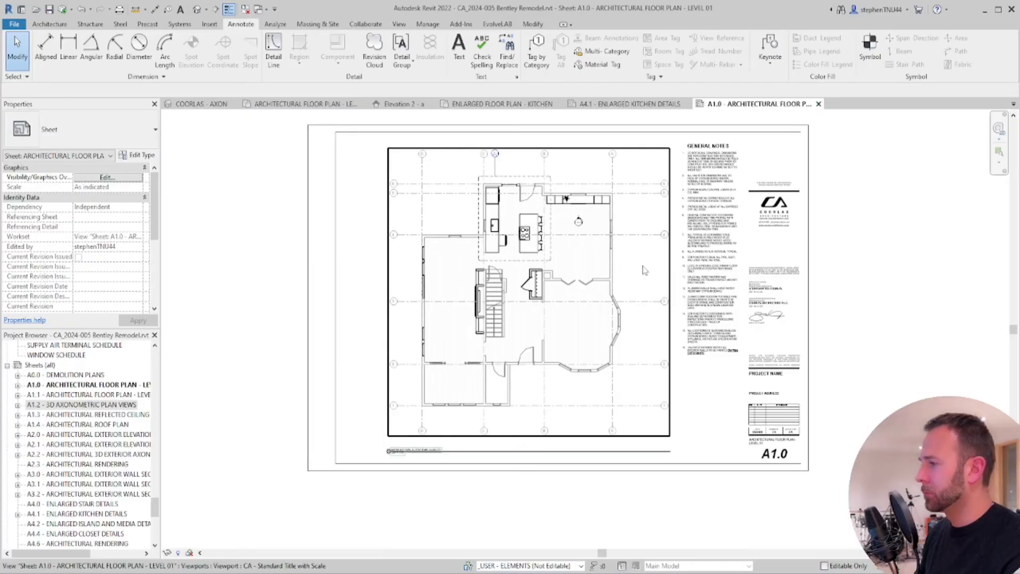
# Activate the Level 01 floor plan viewport on sheet A1.0 for editing
pyautogui.scroll(3, 507, 286)
pyautogui.doubleClick(441, 189)
pyautogui.scroll(1, 449, 258)
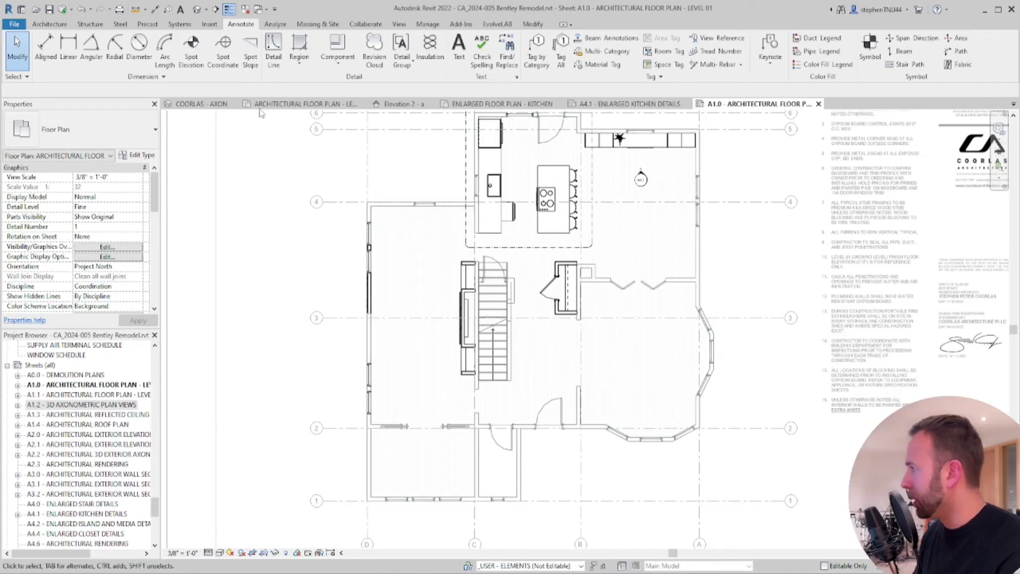
# Draw a room separation line across the opening between the kitchen counter's wall end and the stair wall
pyautogui.click(51, 25)
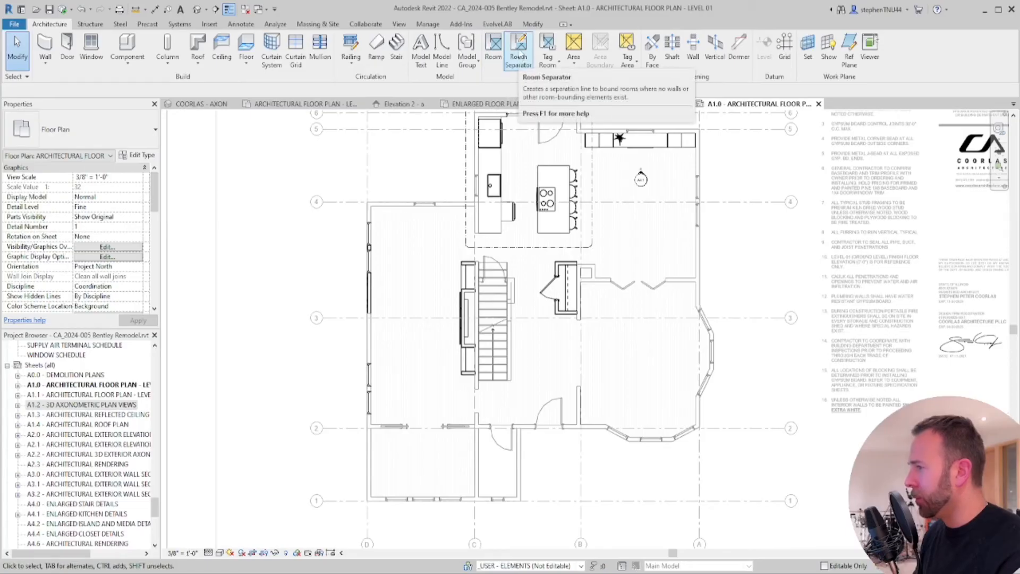
pyautogui.click(519, 58)
pyautogui.scroll(4, 478, 268)
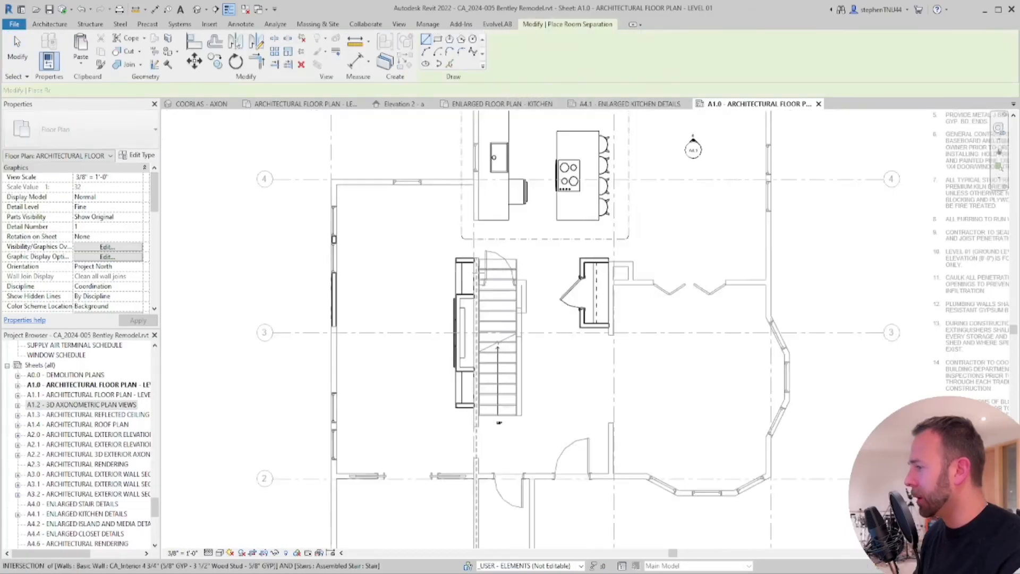
pyautogui.scroll(2, 475, 193)
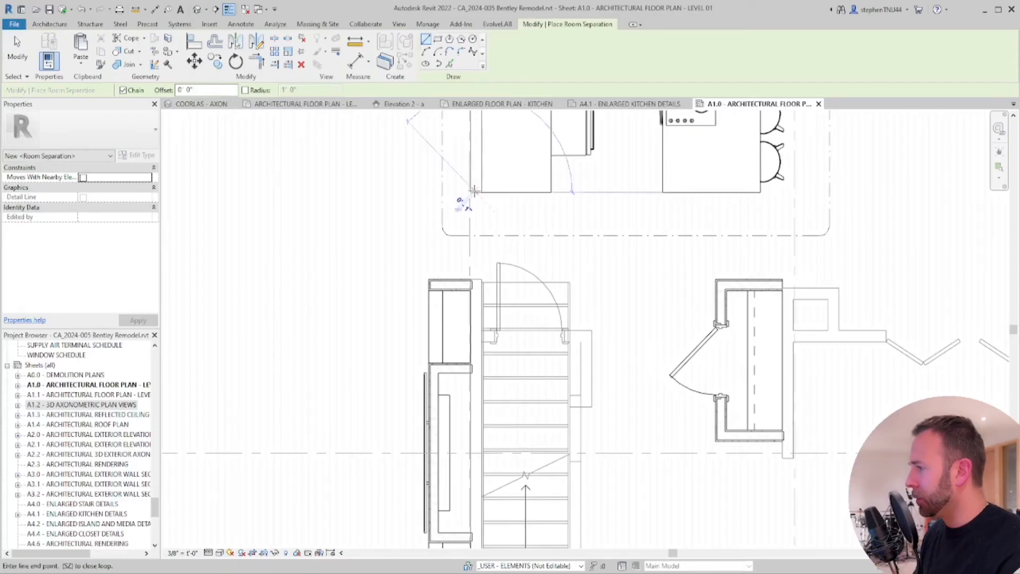
pyautogui.click(476, 279)
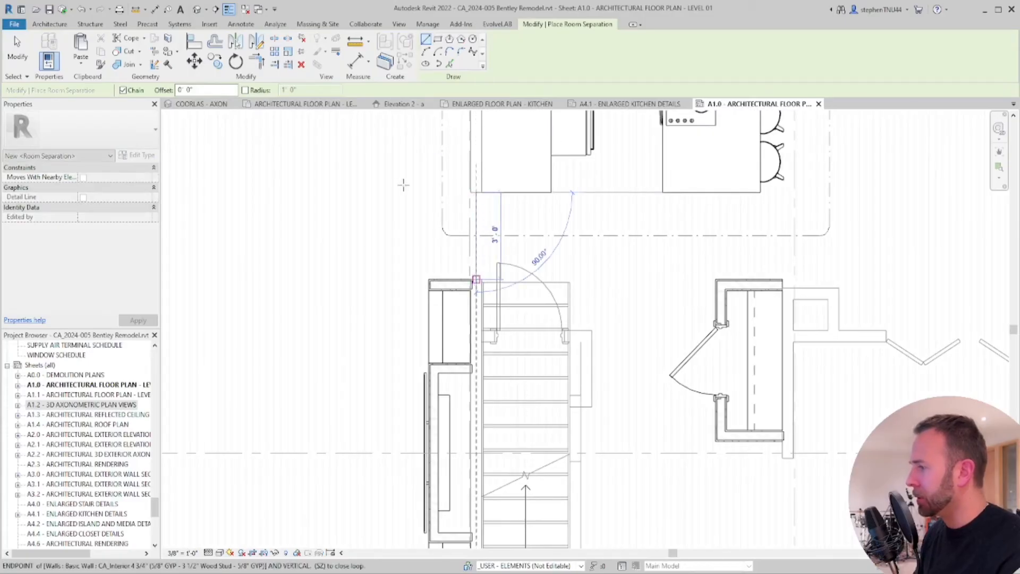
pyautogui.scroll(-3, 403, 185)
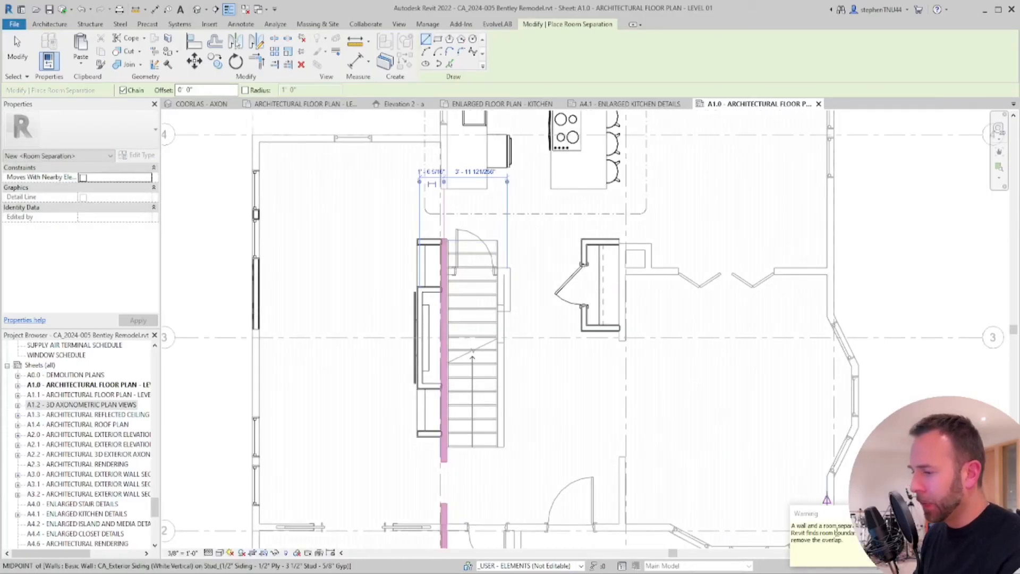
# Draw a room separation line across the wall opening beside the foot of the stairs
pyautogui.moveTo(471, 451); pyautogui.dragTo(498, 404, button='middle')
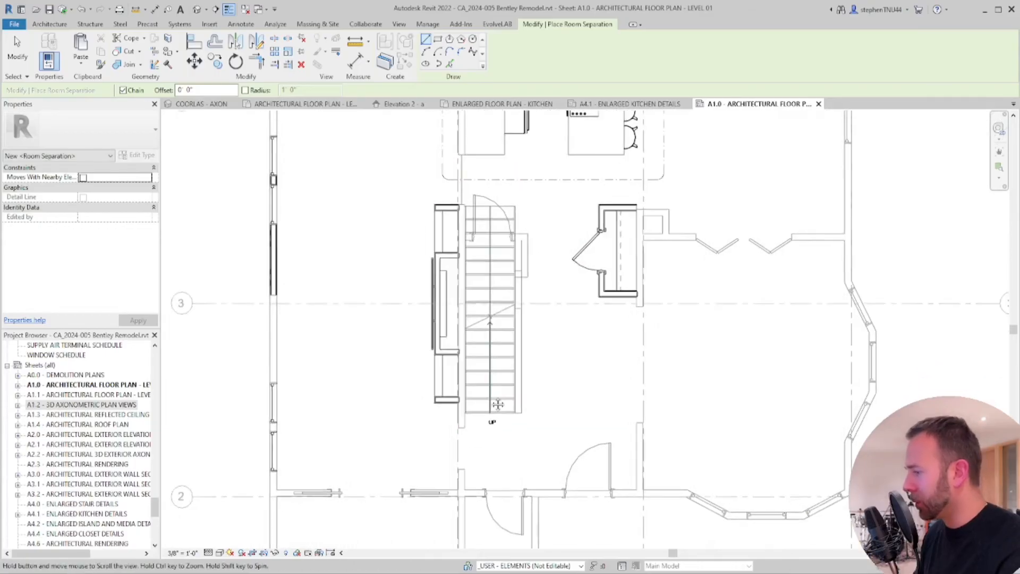
pyautogui.scroll(3, 461, 452)
pyautogui.click(465, 392)
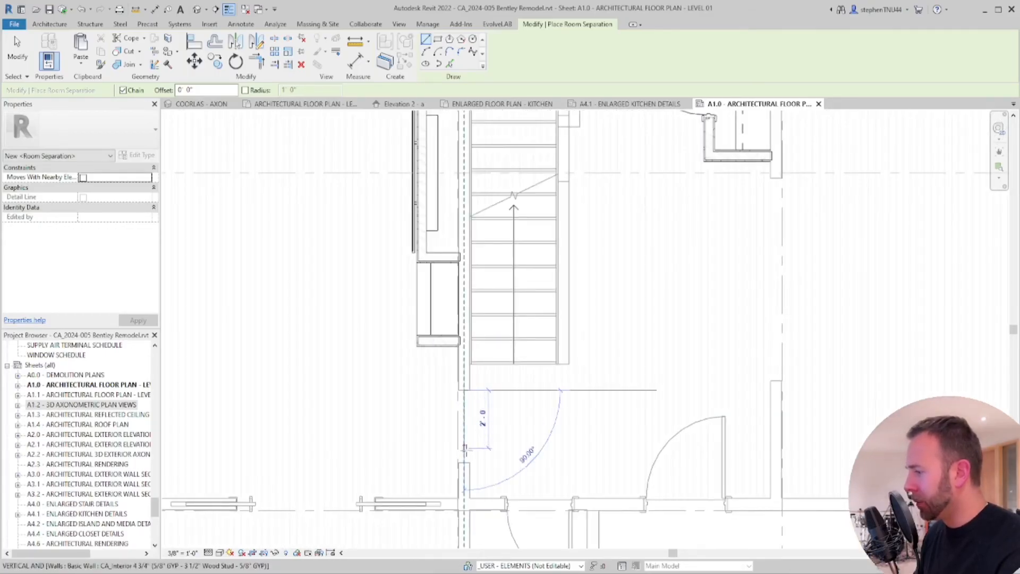
pyautogui.click(464, 463)
pyautogui.press('Escape')
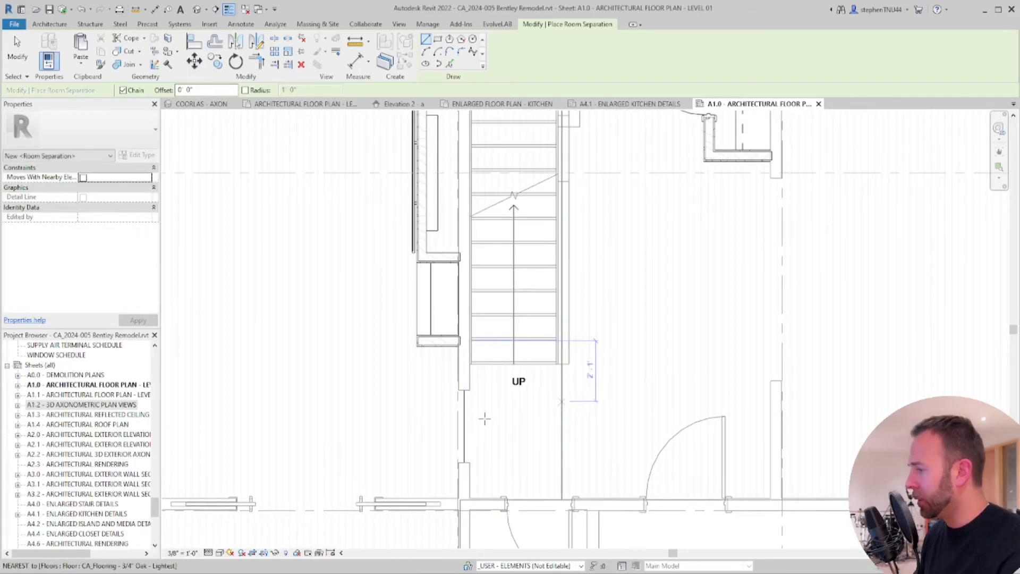
# Draw a room separation line about 7' long across the opening between the closet wall and the entry wall
pyautogui.scroll(-3, 476, 424)
pyautogui.scroll(3, 624, 299)
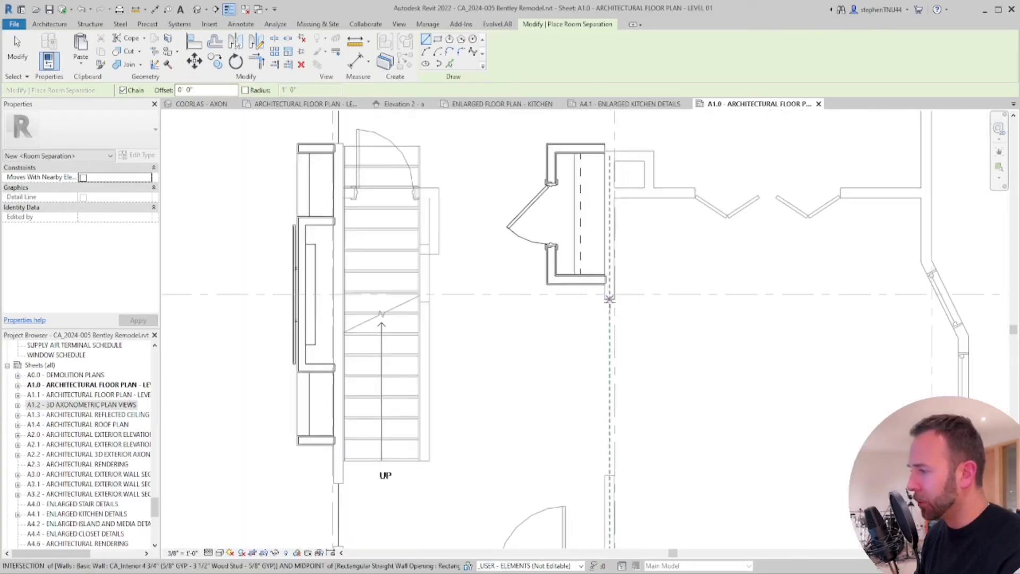
pyautogui.click(610, 299)
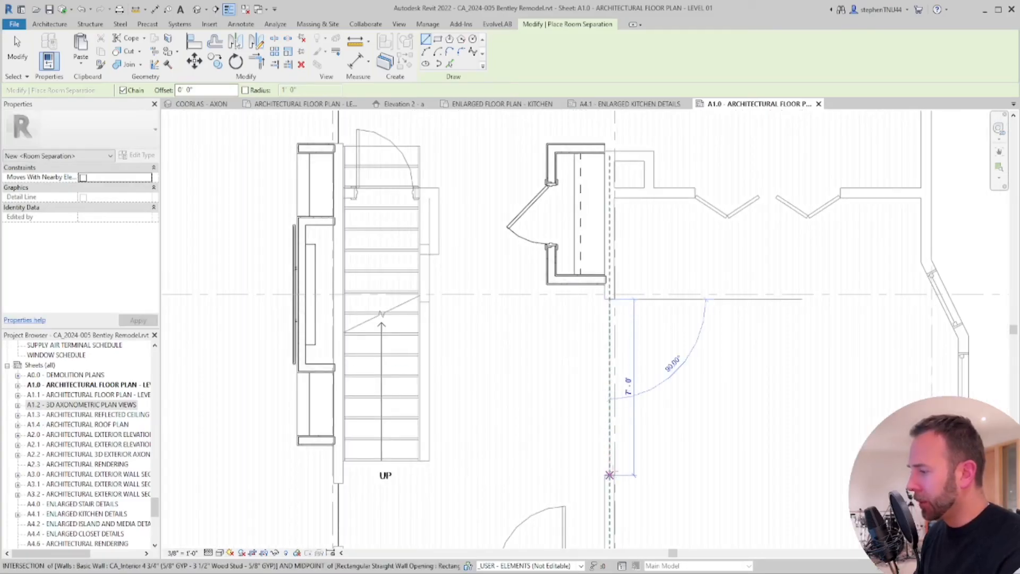
pyautogui.press('Escape')
# Draw a vertical room separation line about 13'-10" long from the closet wall to the kitchen's back wall, beside the island stools
pyautogui.scroll(-2, 615, 321)
pyautogui.moveTo(628, 273); pyautogui.dragTo(612, 525, button='middle')
pyautogui.scroll(1, 604, 456)
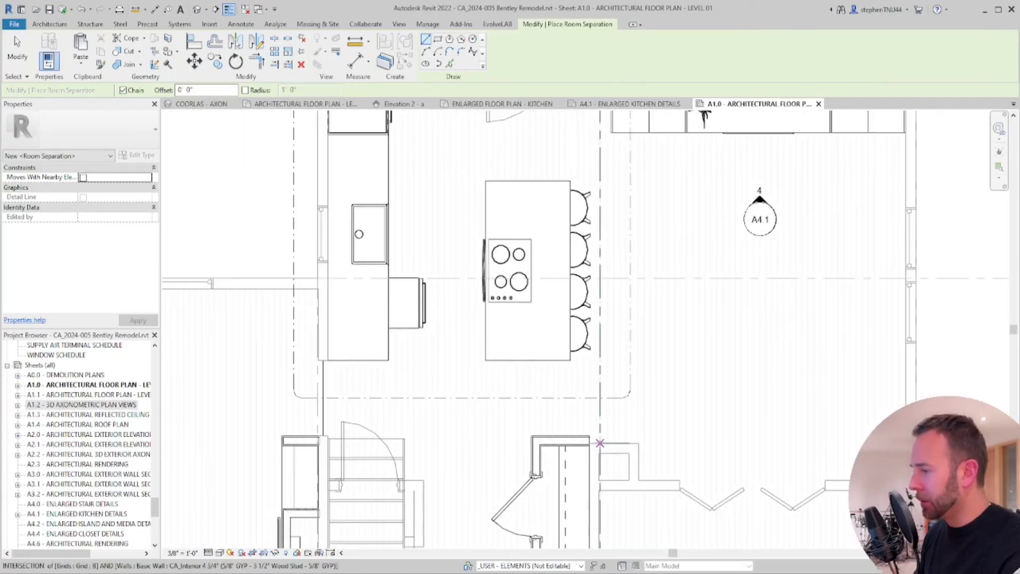
pyautogui.click(600, 442)
pyautogui.scroll(-1, 600, 442)
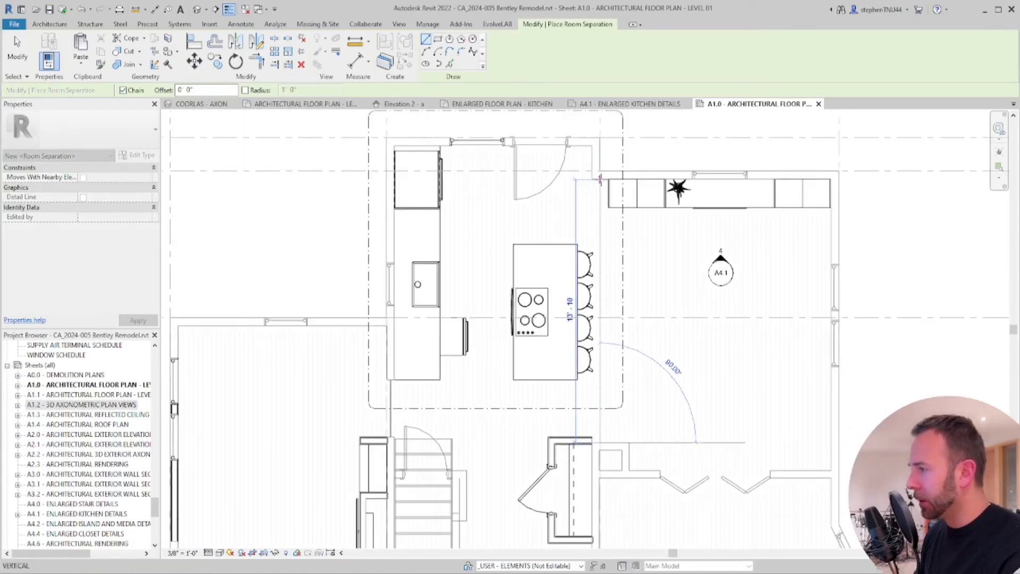
pyautogui.click(600, 175)
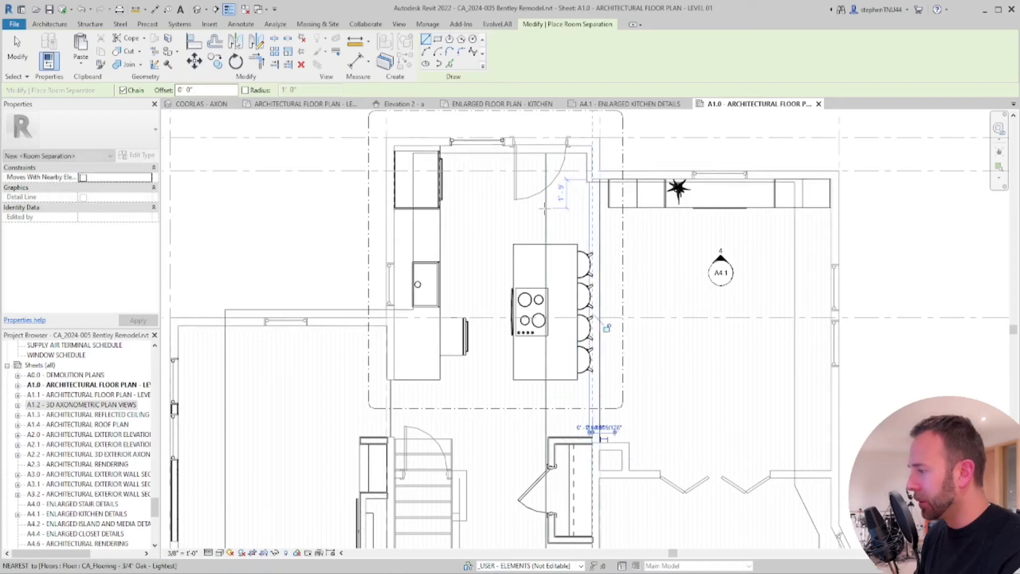
pyautogui.scroll(-1, 545, 207)
pyautogui.press('Escape')
pyautogui.press('Escape')
# Draw a horizontal room separation line about 8'-9" long from the closet's upper corner to the wall across the head of the stairs
pyautogui.scroll(2, 502, 404)
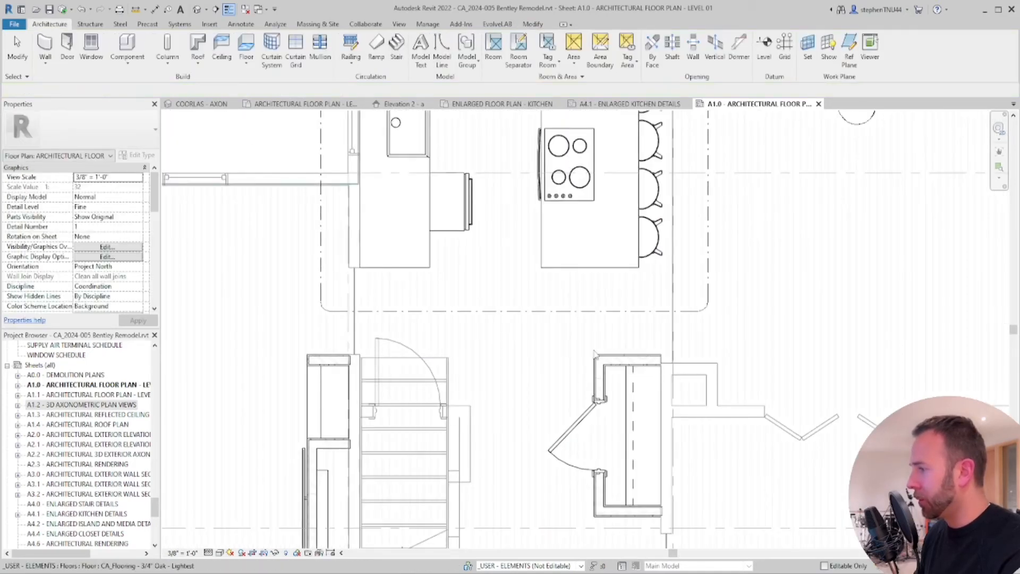
pyautogui.scroll(-1, 594, 353)
pyautogui.scroll(-1, 594, 354)
pyautogui.scroll(2, 594, 354)
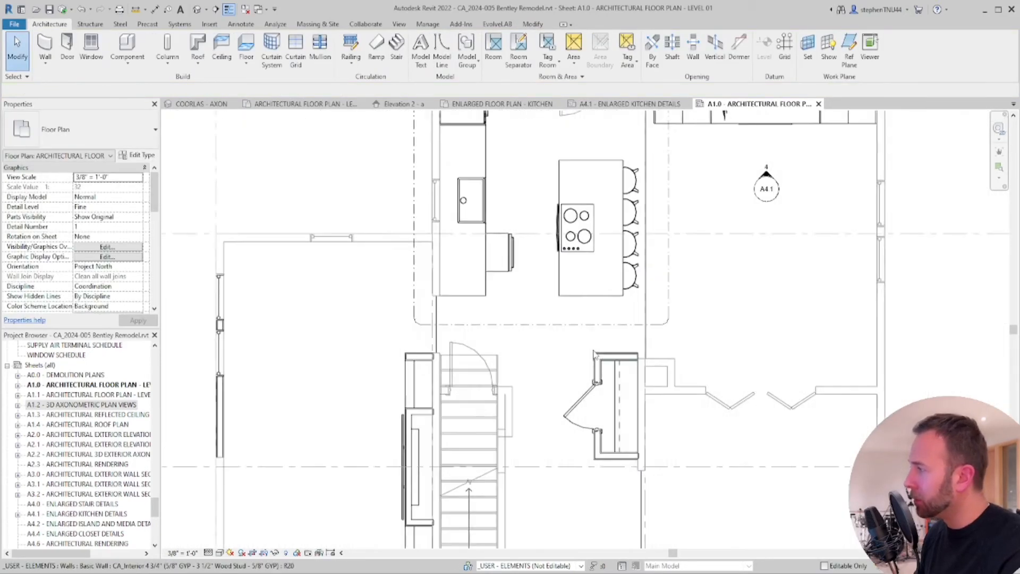
pyautogui.click(524, 58)
pyautogui.scroll(1, 596, 360)
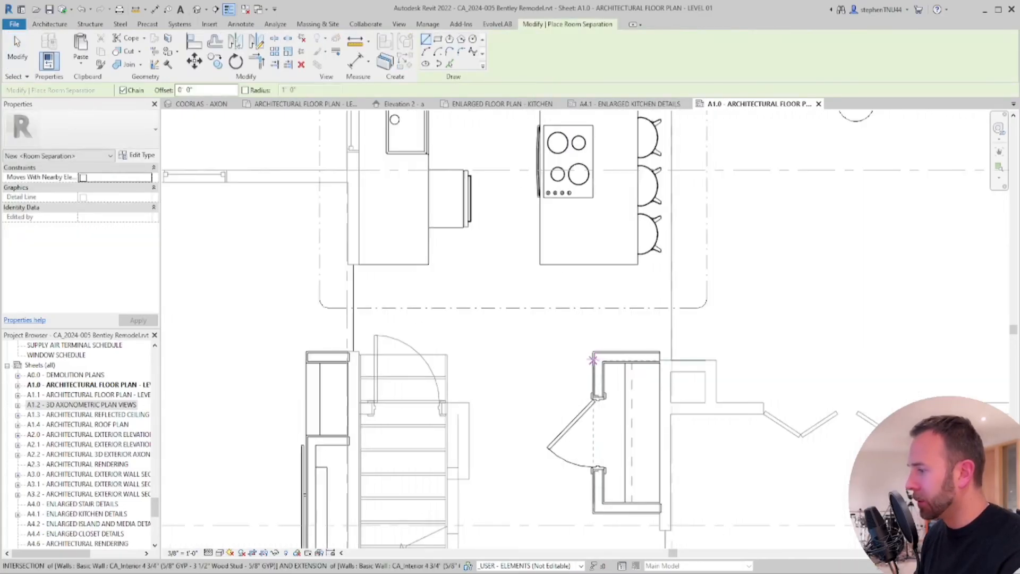
pyautogui.click(594, 361)
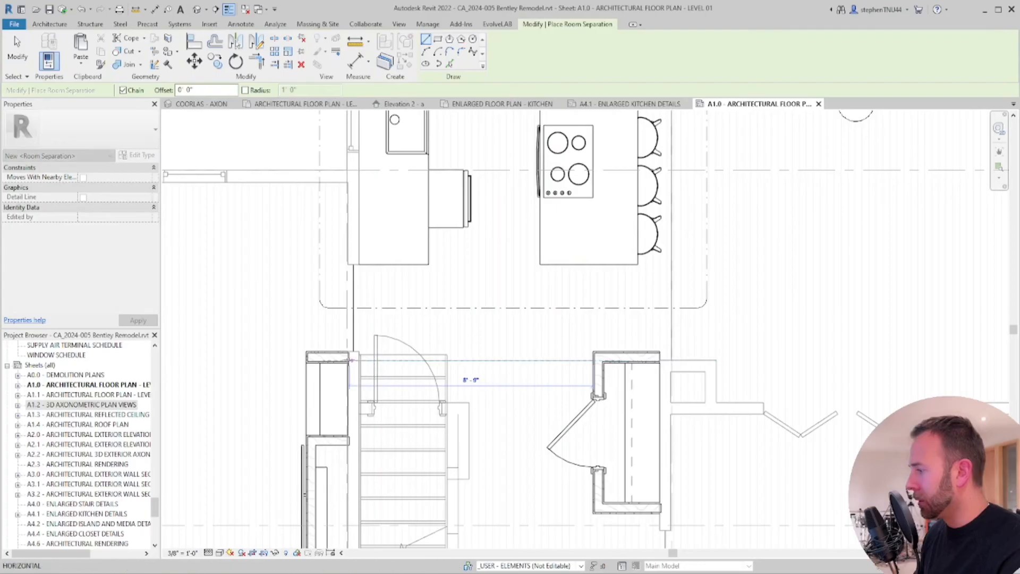
pyautogui.click(347, 360)
pyautogui.scroll(-3, 347, 361)
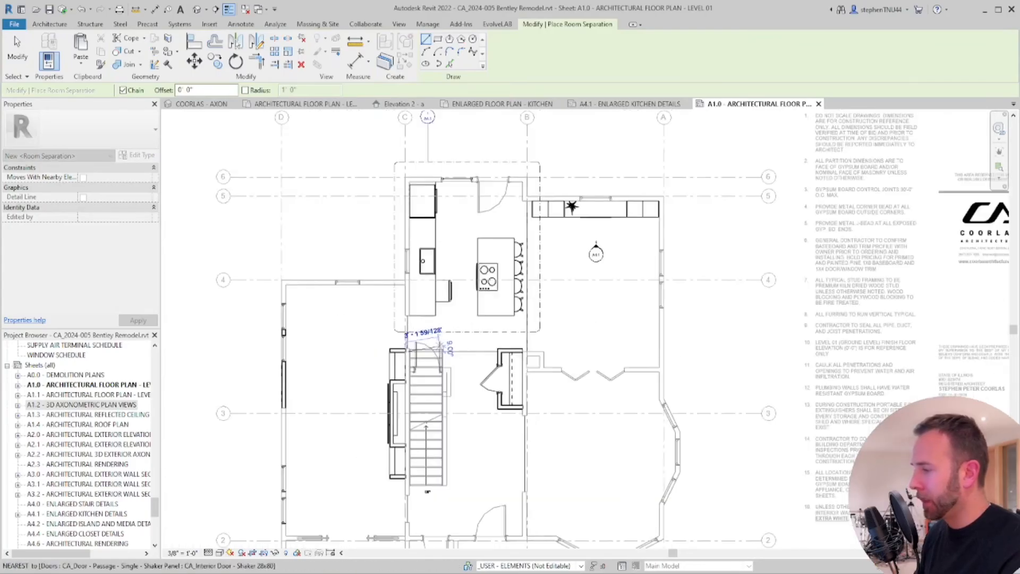
pyautogui.press('Escape')
pyautogui.press('Escape')
# Place rooms in the seven main enclosed areas of Level 01, including the stair hall, bay-window room and kitchen
pyautogui.moveTo(548, 465); pyautogui.dragTo(582, 366, button='middle')
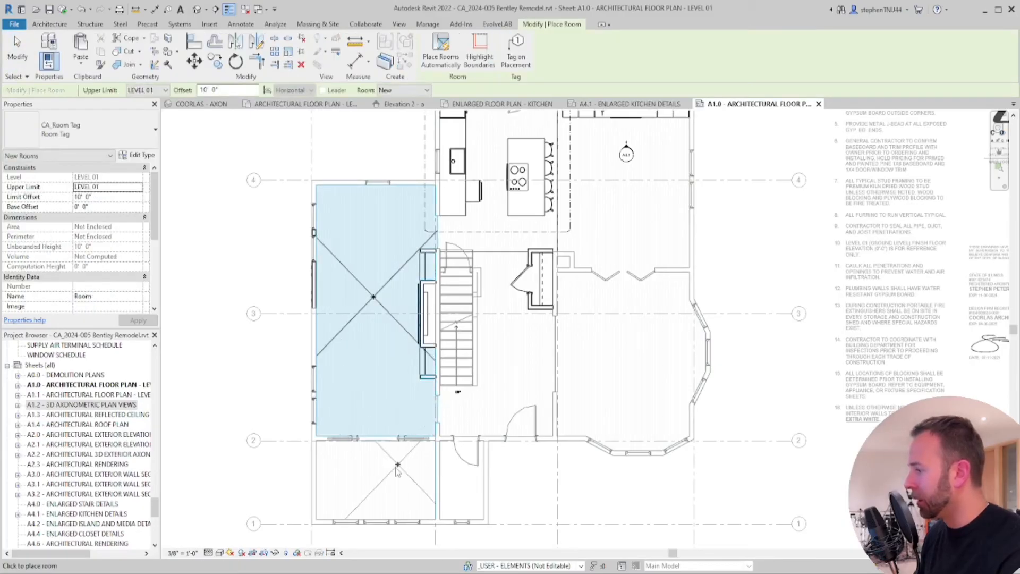
pyautogui.click(462, 481)
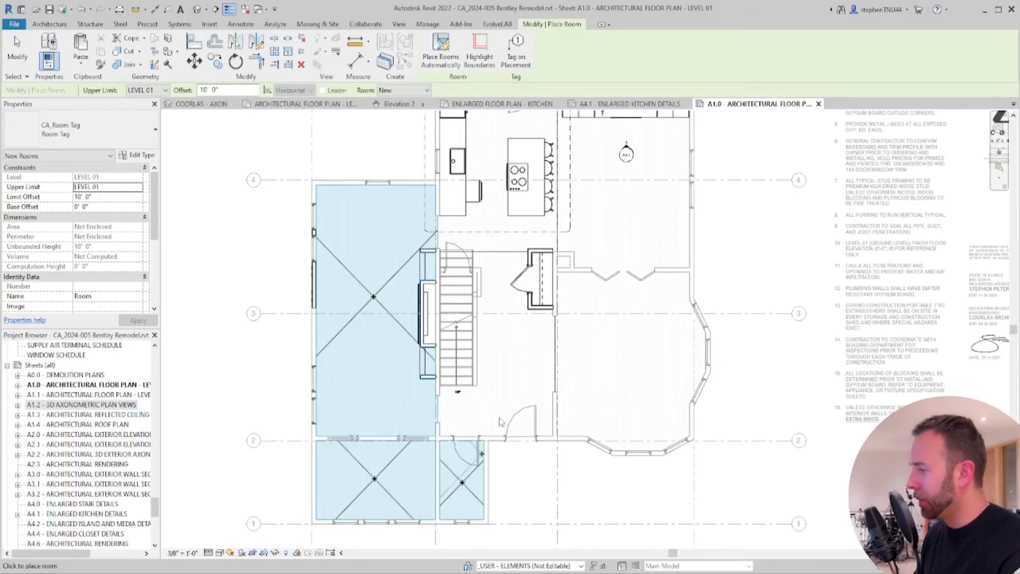
pyautogui.click(508, 351)
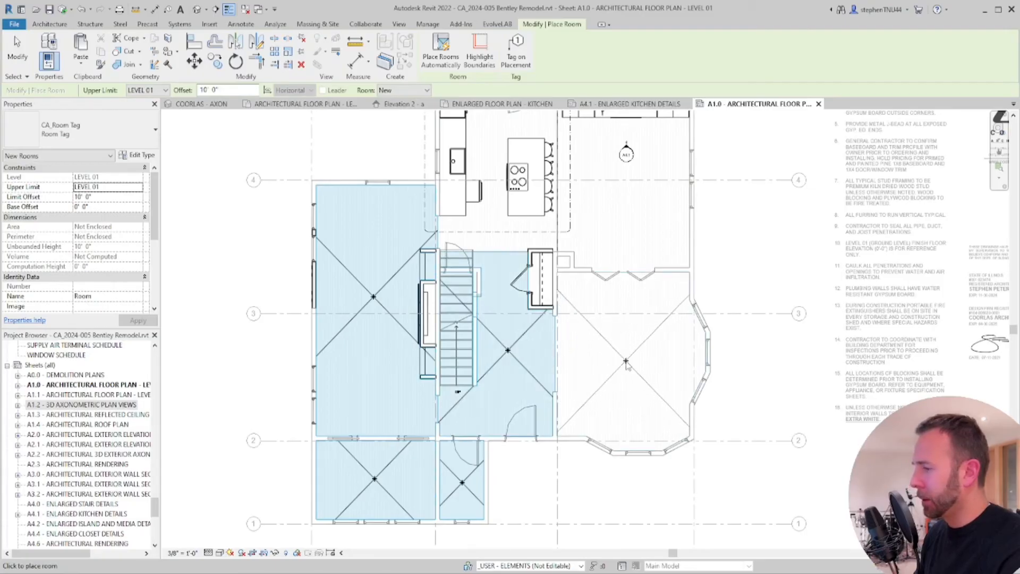
pyautogui.click(627, 194)
pyautogui.moveTo(542, 152); pyautogui.dragTo(551, 240, button='middle')
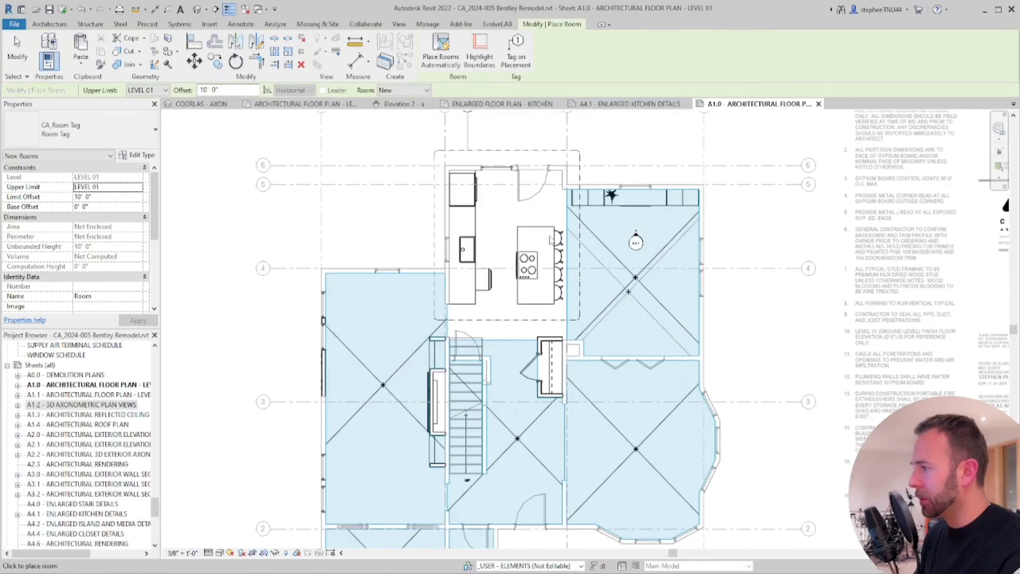
pyautogui.click(513, 213)
pyautogui.press('Escape')
pyautogui.press('Escape')
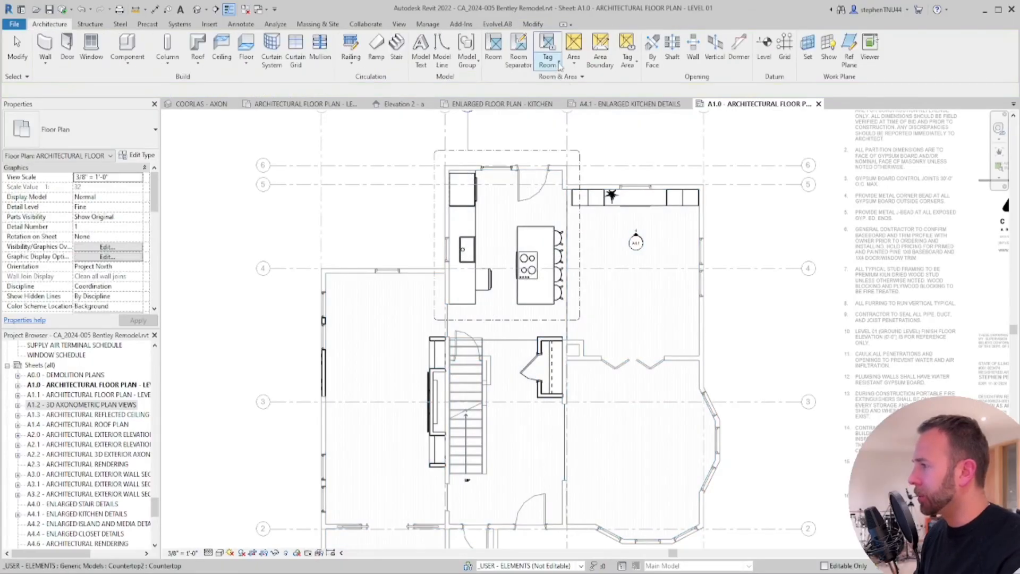
# Tag the placed rooms at their centres with the CA_Room Tag type "Room Tag with Rm # and Area"
pyautogui.click(548, 62)
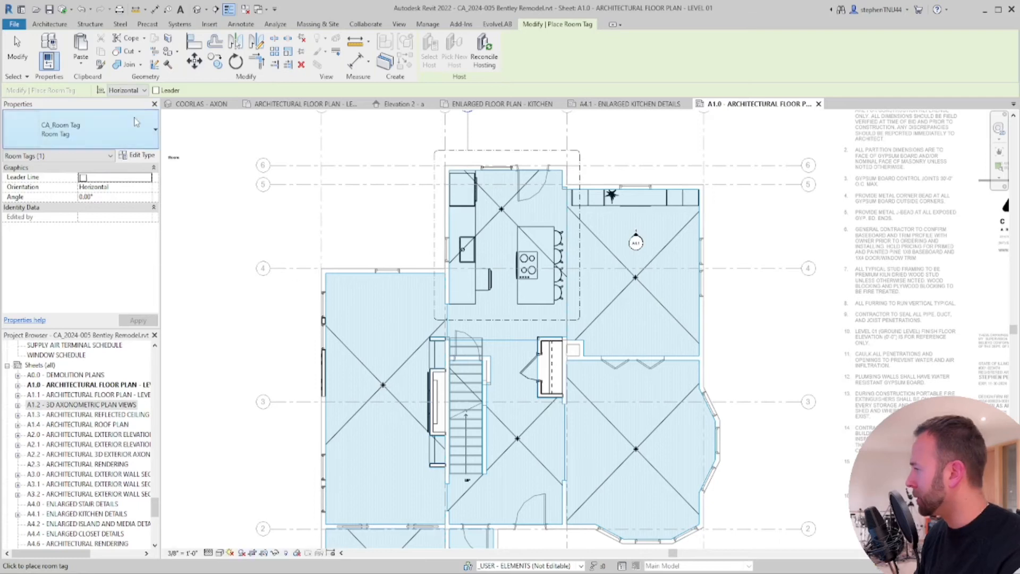
pyautogui.click(145, 134)
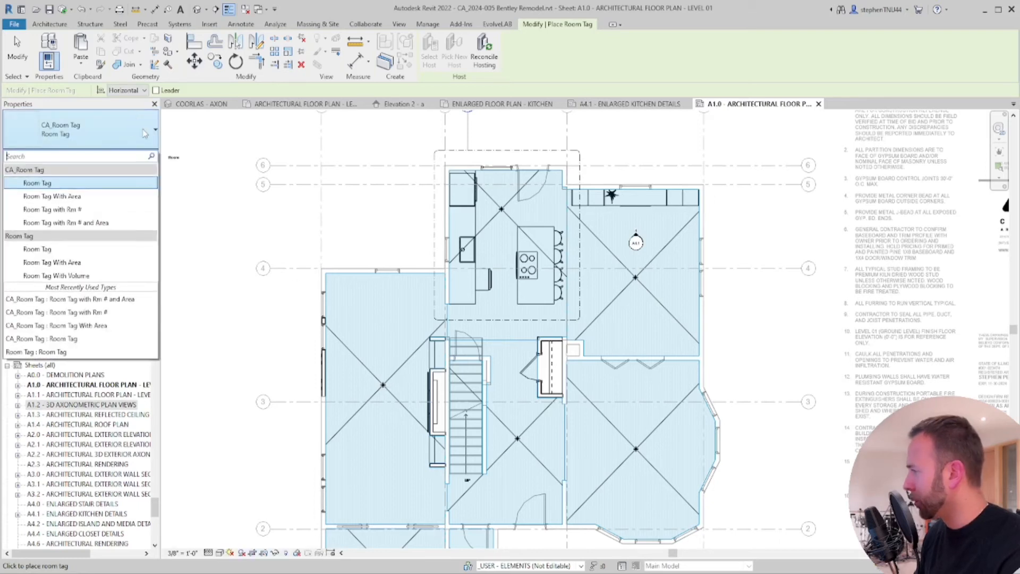
pyautogui.click(79, 224)
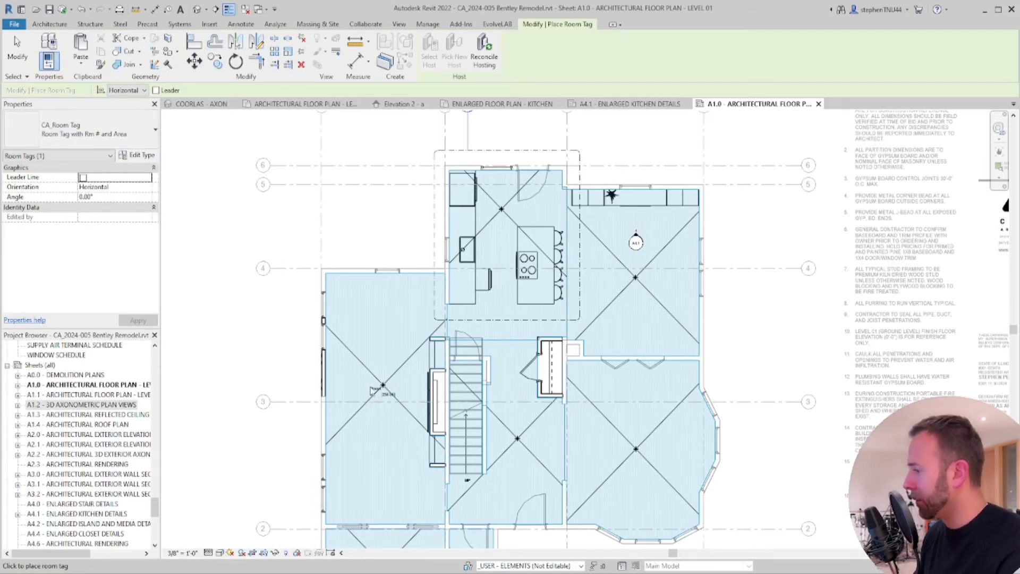
pyautogui.scroll(2, 372, 390)
pyautogui.moveTo(414, 458); pyautogui.dragTo(444, 249, button='middle')
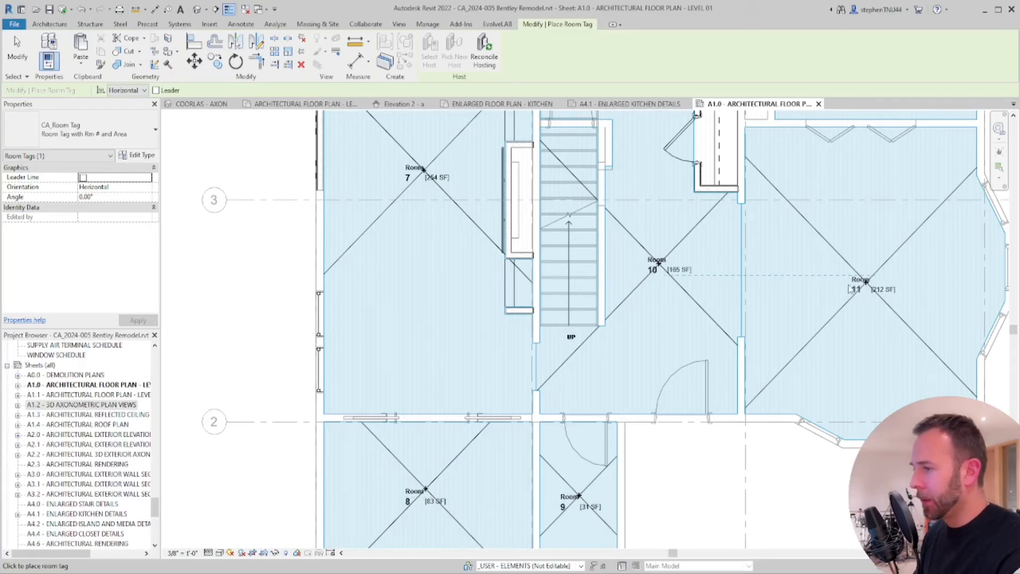
pyautogui.moveTo(812, 86); pyautogui.dragTo(666, 348, button='middle')
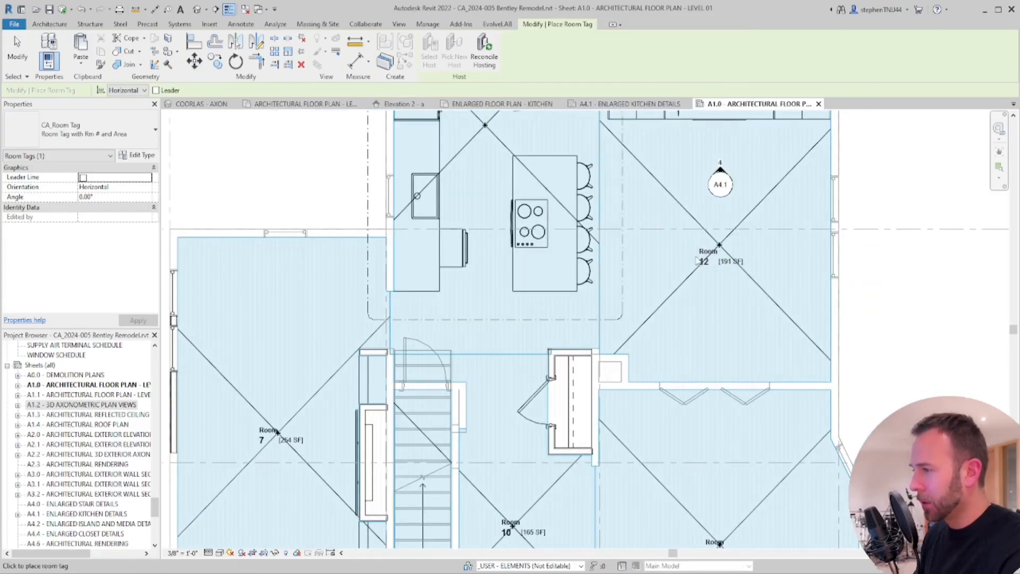
pyautogui.moveTo(655, 292); pyautogui.dragTo(682, 415, button='middle')
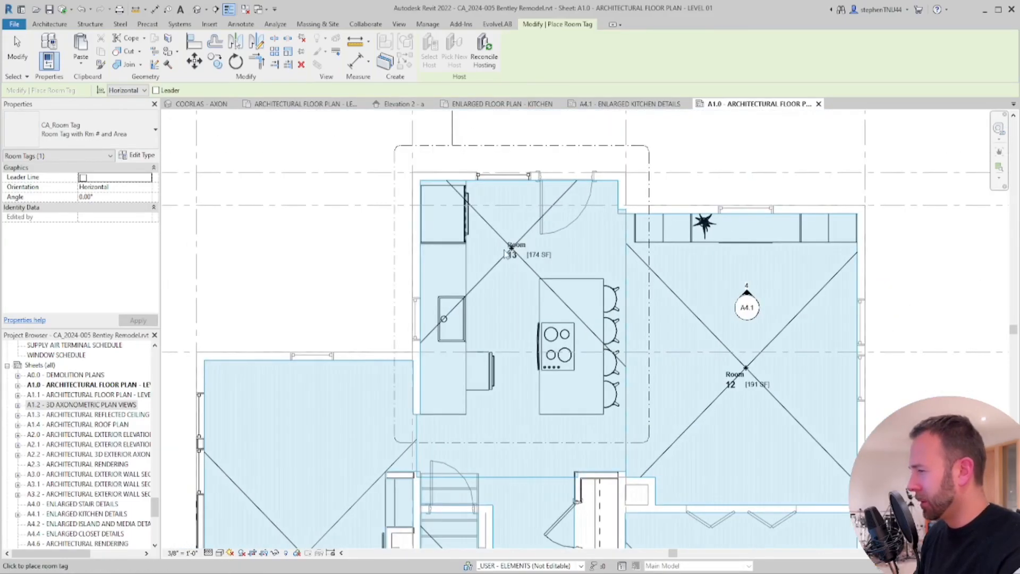
pyautogui.scroll(-2, 503, 256)
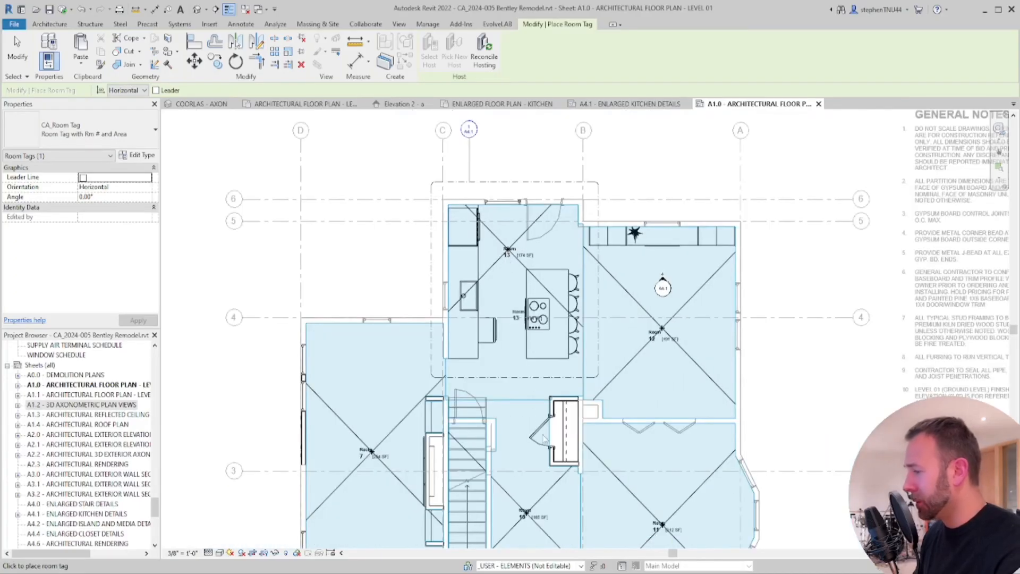
pyautogui.scroll(2, 565, 441)
pyautogui.click(16, 47)
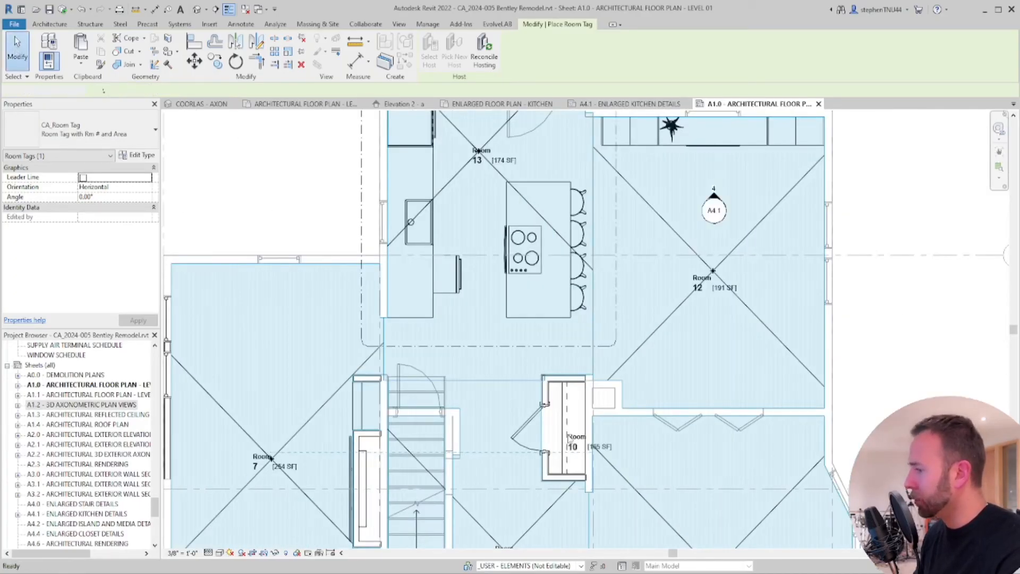
# Place a room inside the small closet beside the stair hall and tag it with its number and area
pyautogui.scroll(-1, 624, 209)
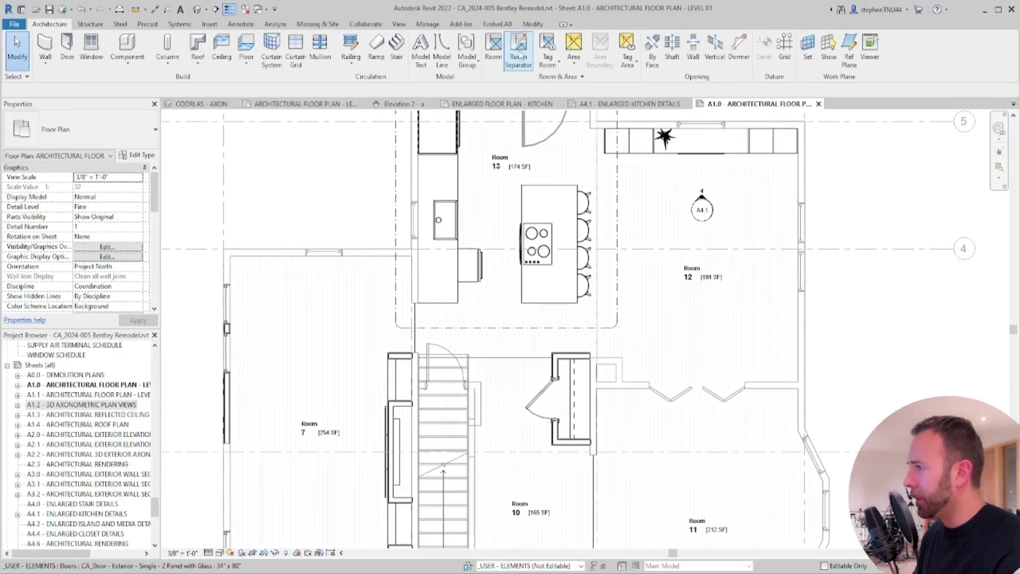
pyautogui.click(493, 47)
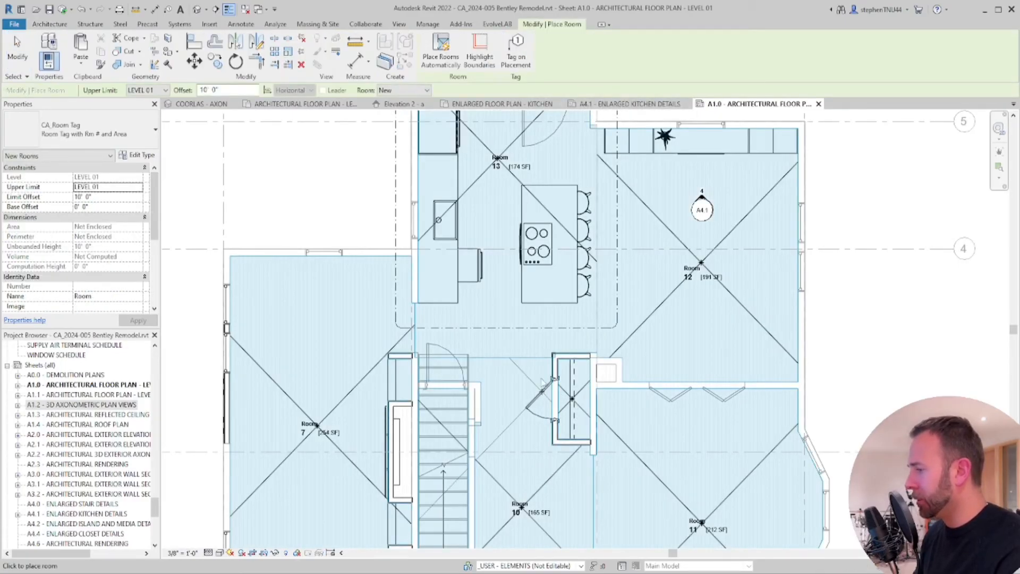
pyautogui.press('Escape')
pyautogui.press('Escape')
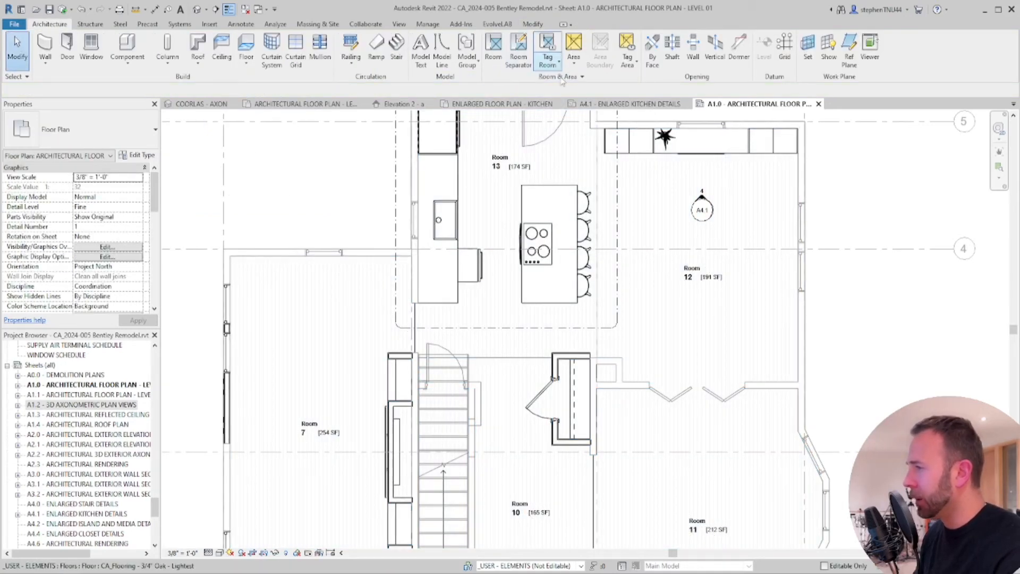
pyautogui.click(548, 56)
pyautogui.scroll(4, 551, 405)
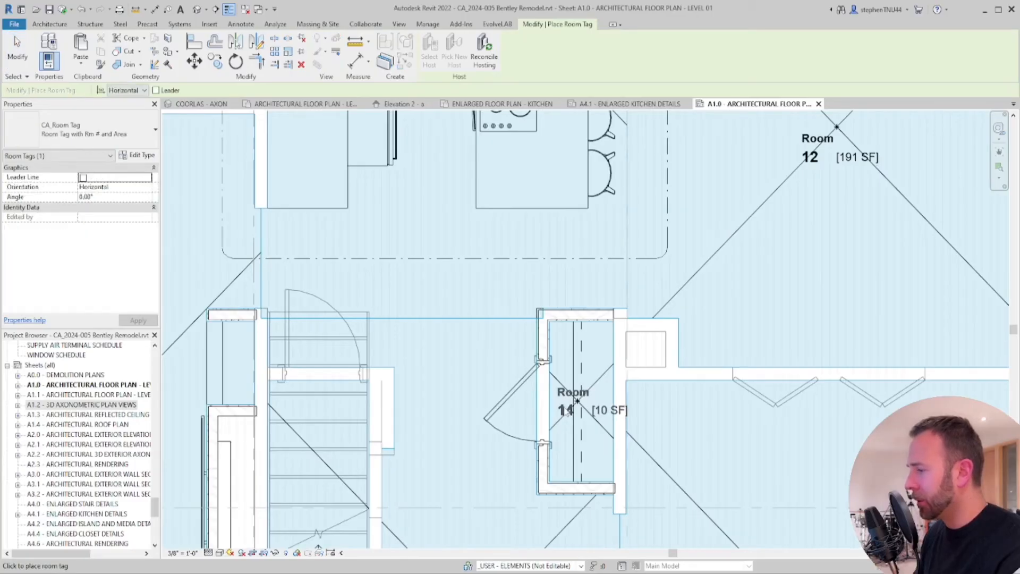
pyautogui.click(585, 421)
pyautogui.press('Escape')
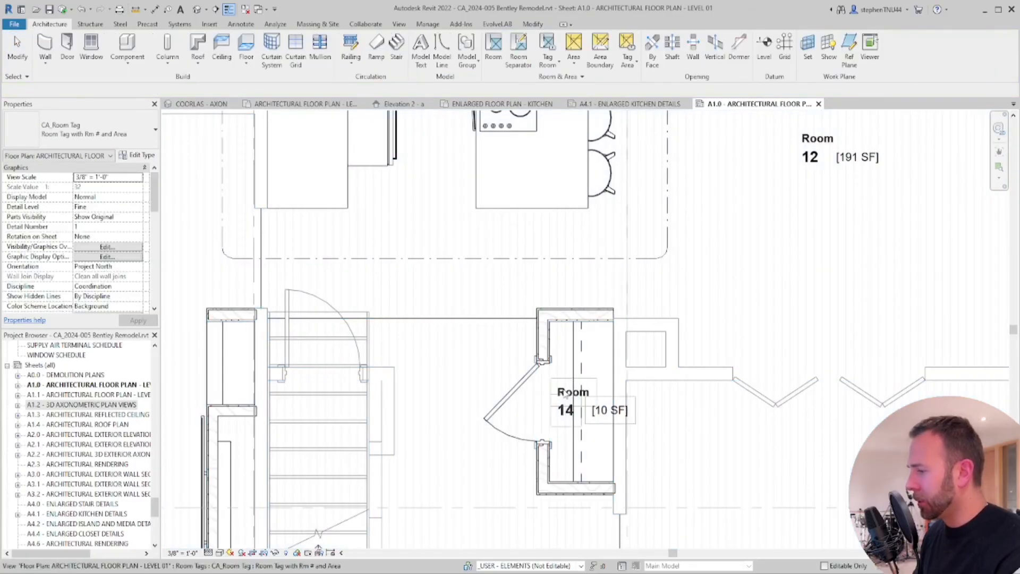
# Rename the small room beside the stair hall to CLOSET in its room tag
pyautogui.click(569, 393)
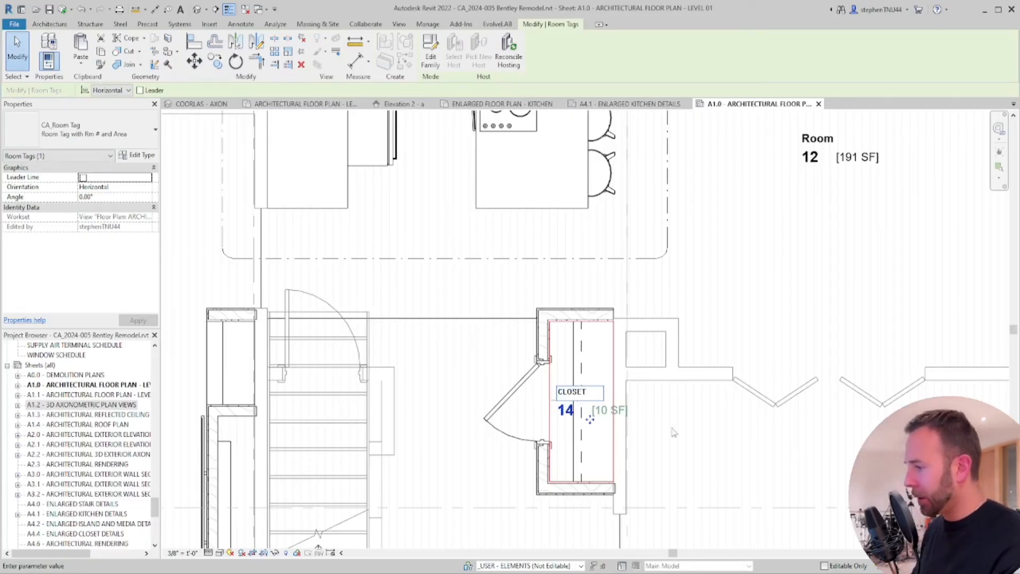
pyautogui.press('Return')
pyautogui.scroll(-4, 590, 425)
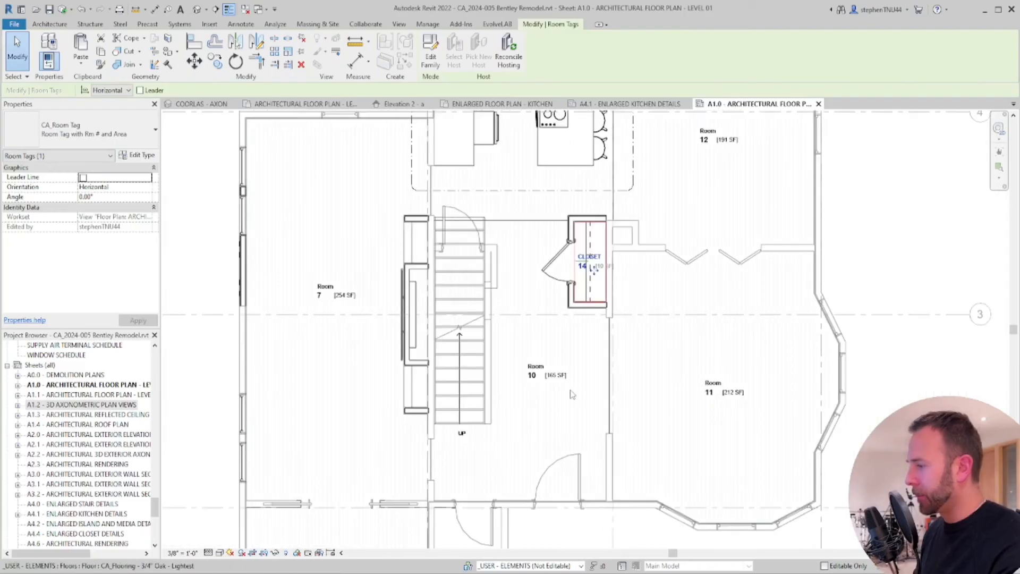
# Set the stair hall's room number to 100 in its tag
pyautogui.scroll(3, 571, 393)
pyautogui.click(531, 374)
pyautogui.click(526, 376)
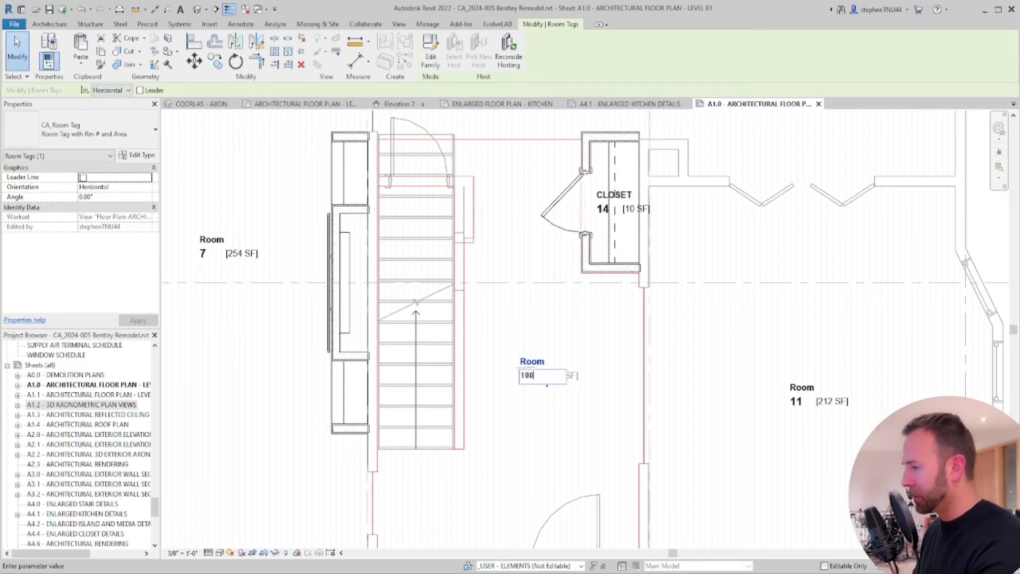
pyautogui.write('100')
pyautogui.press('Return')
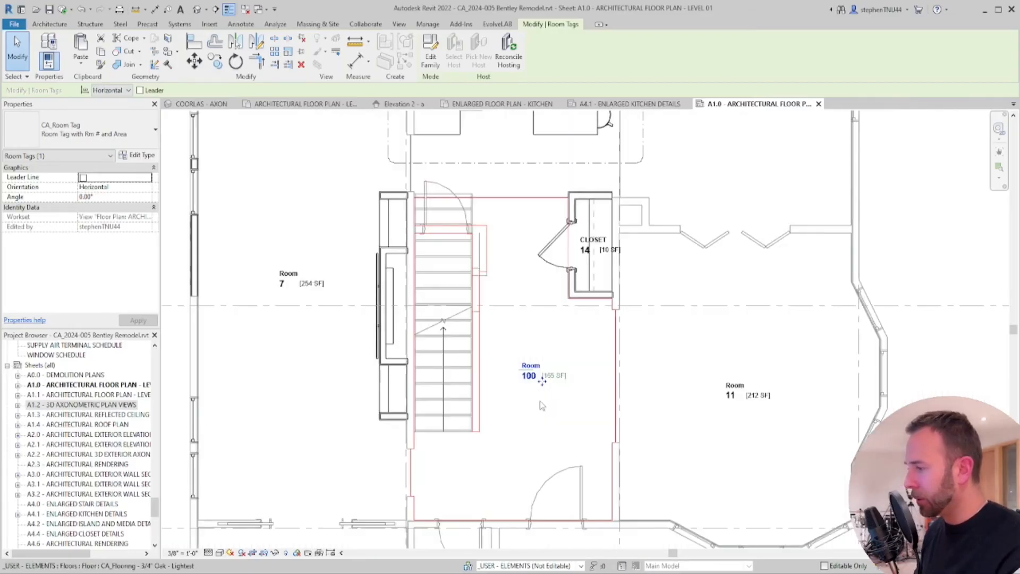
# Number the bay-window room 101 and the room on the other side of its bifold doors 102
pyautogui.scroll(-2, 531, 382)
pyautogui.doubleClick(678, 412)
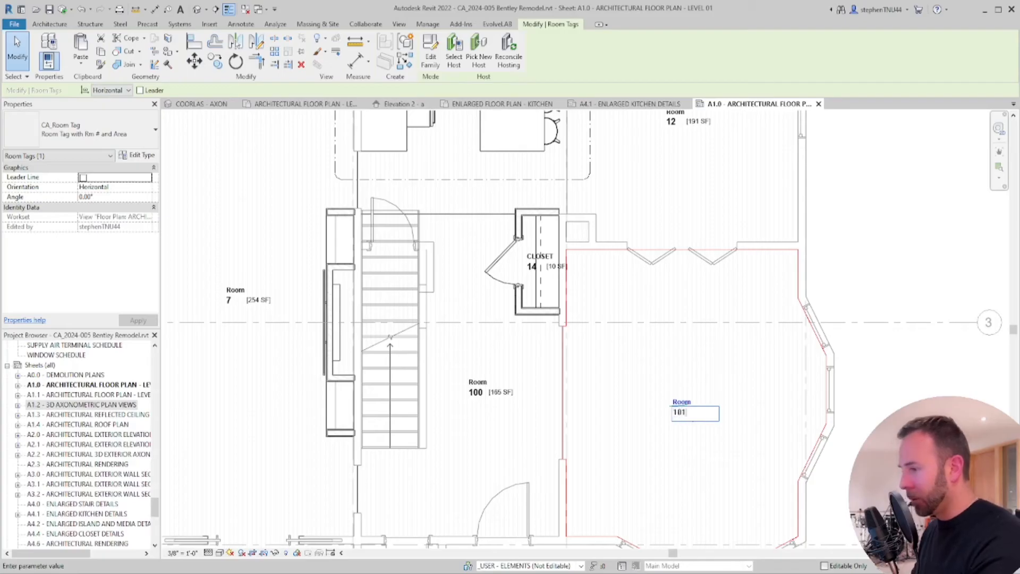
pyautogui.moveTo(678, 363); pyautogui.dragTo(669, 432, button='middle')
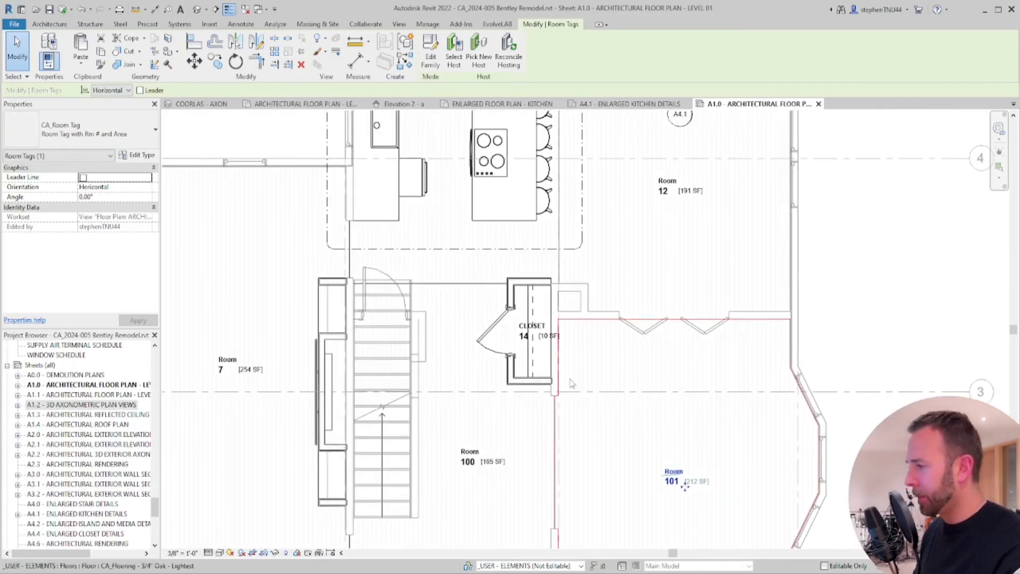
pyautogui.doubleClick(663, 193)
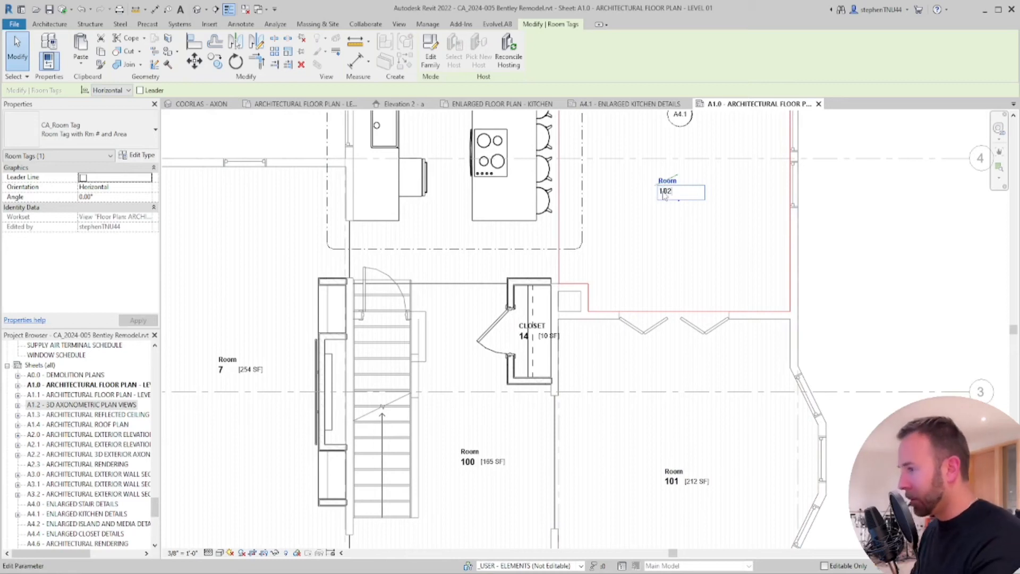
pyautogui.press('Return')
# Set the kitchen's room number to 103 in its tag
pyautogui.moveTo(534, 254); pyautogui.dragTo(554, 340, button='middle')
pyautogui.click(462, 150)
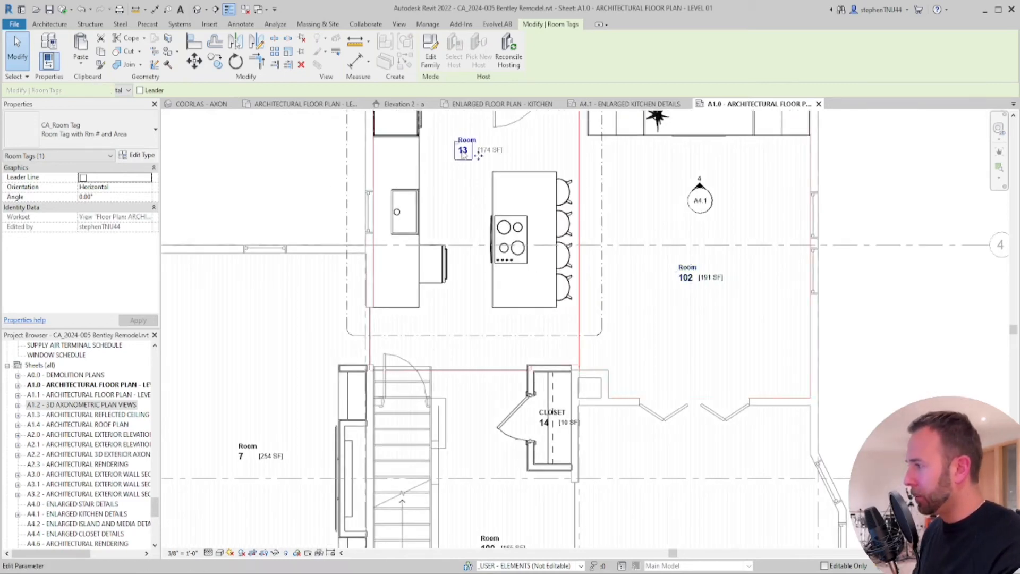
pyautogui.click(463, 151)
pyautogui.write('103')
pyautogui.press('Return')
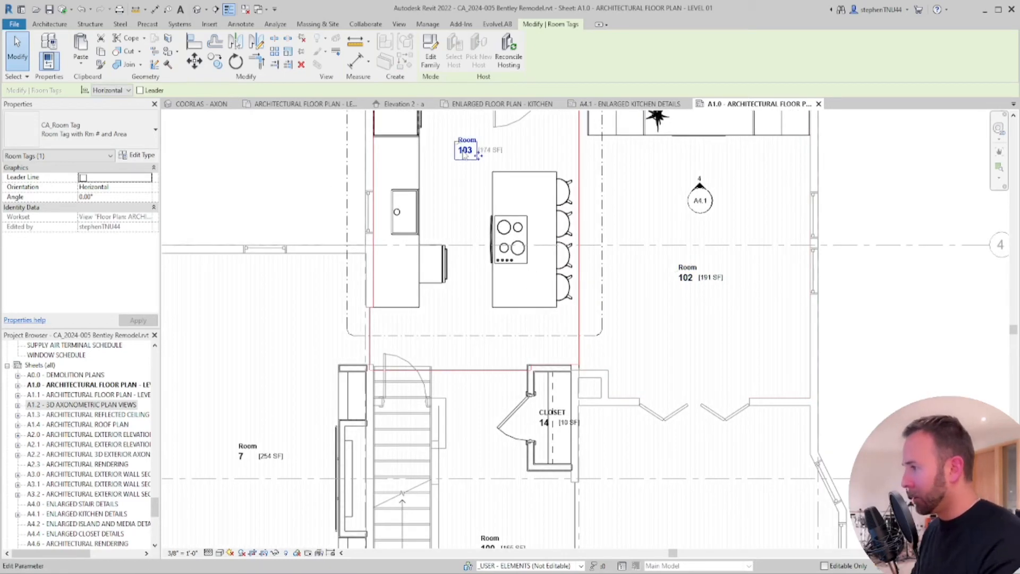
# Set the room number of the large room with the fireplace wall beside the stairs to 104
pyautogui.scroll(-1, 445, 364)
pyautogui.moveTo(446, 363); pyautogui.dragTo(571, 276, button='middle')
pyautogui.scroll(1, 398, 370)
pyautogui.click(394, 355)
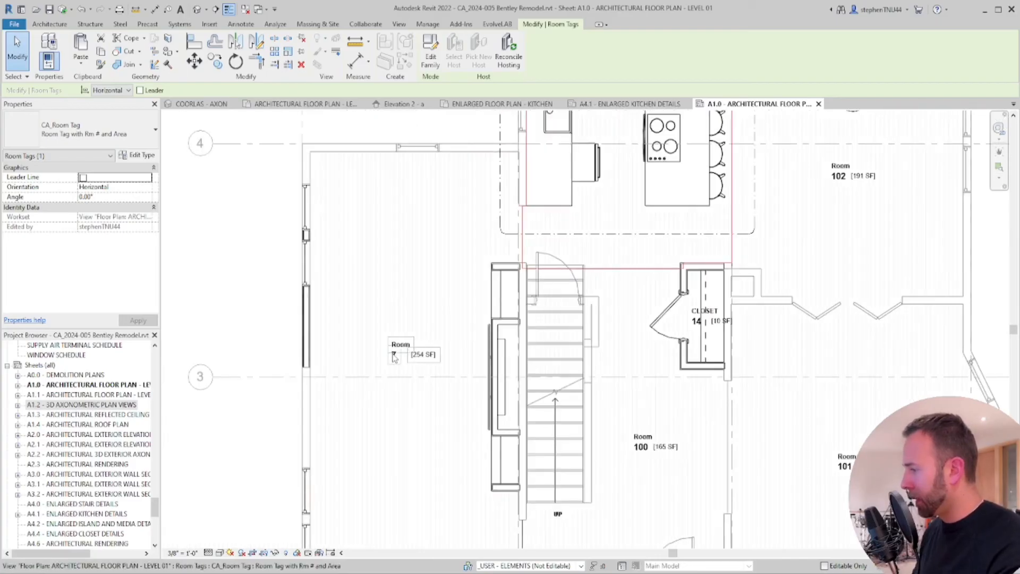
pyautogui.click(394, 355)
pyautogui.write('104')
pyautogui.press('Return')
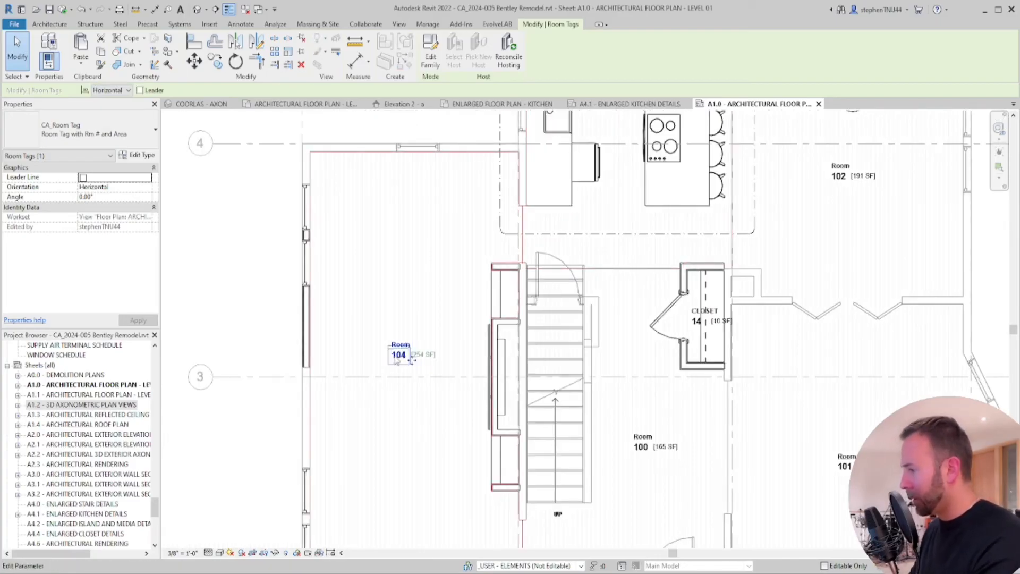
# Set the room number to 105 for the room with three windows between grids 1 and 2
pyautogui.scroll(-3, 395, 357)
pyautogui.scroll(2, 394, 506)
pyautogui.moveTo(396, 505); pyautogui.dragTo(428, 311, button='middle')
pyautogui.scroll(1, 435, 423)
pyautogui.click(425, 399)
pyautogui.click(425, 399)
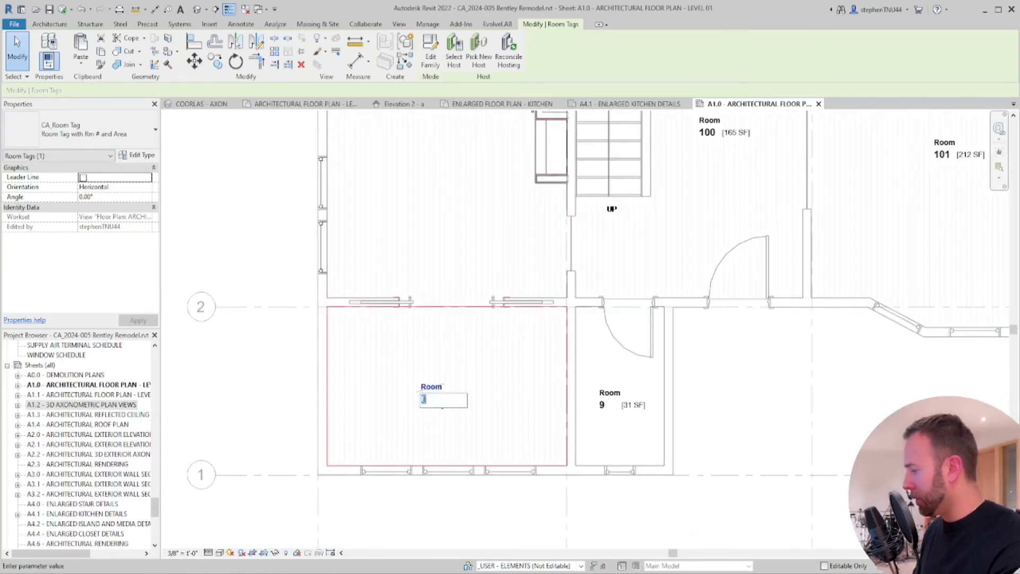
pyautogui.write('105')
pyautogui.press('Return')
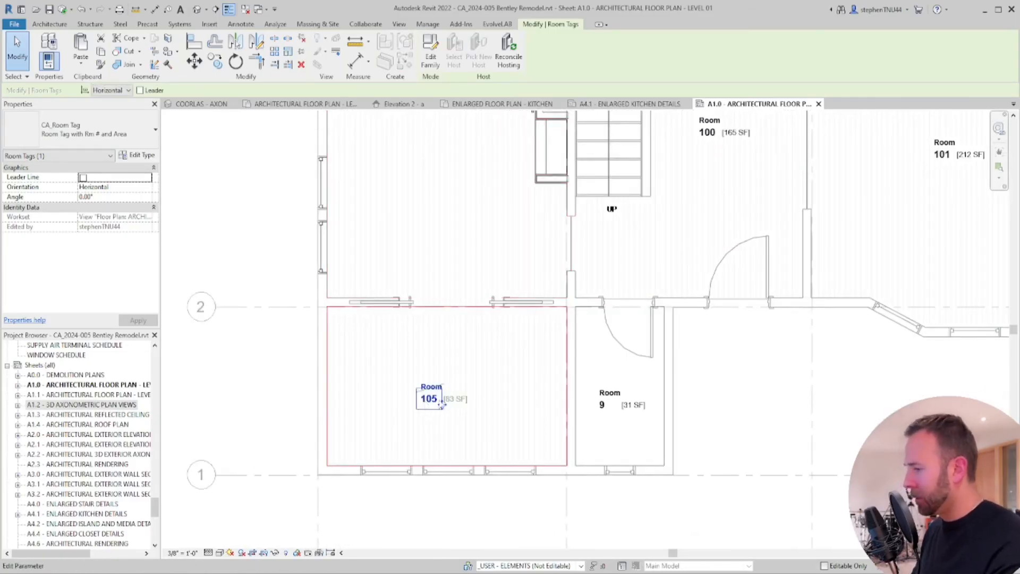
# Set the room number to 106 for the small room beside room 105
pyautogui.click(616, 407)
pyautogui.click(616, 407)
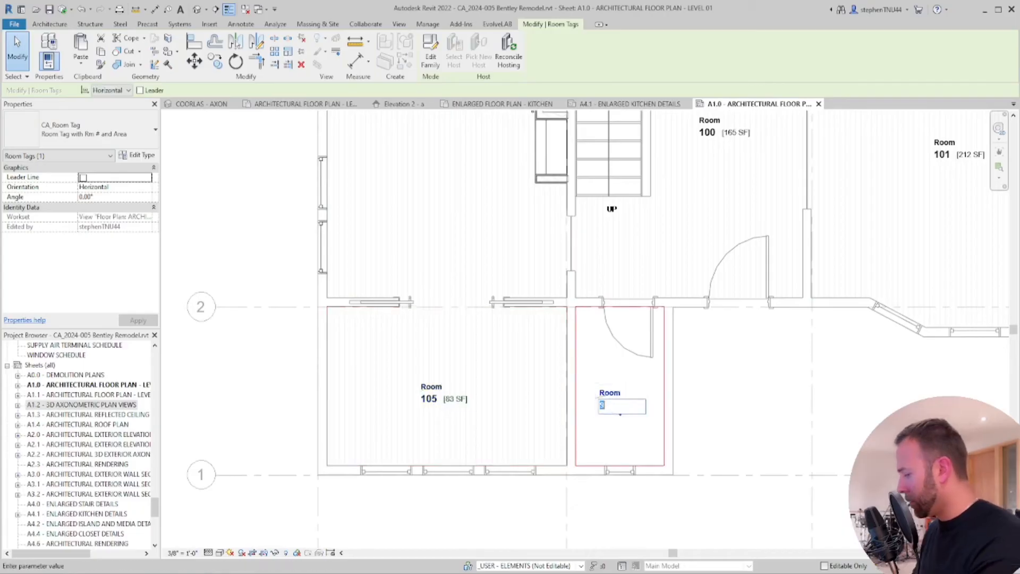
pyautogui.write('106')
pyautogui.press('Return')
# Set the closet's room number to 107 in its tag
pyautogui.scroll(-1, 612, 410)
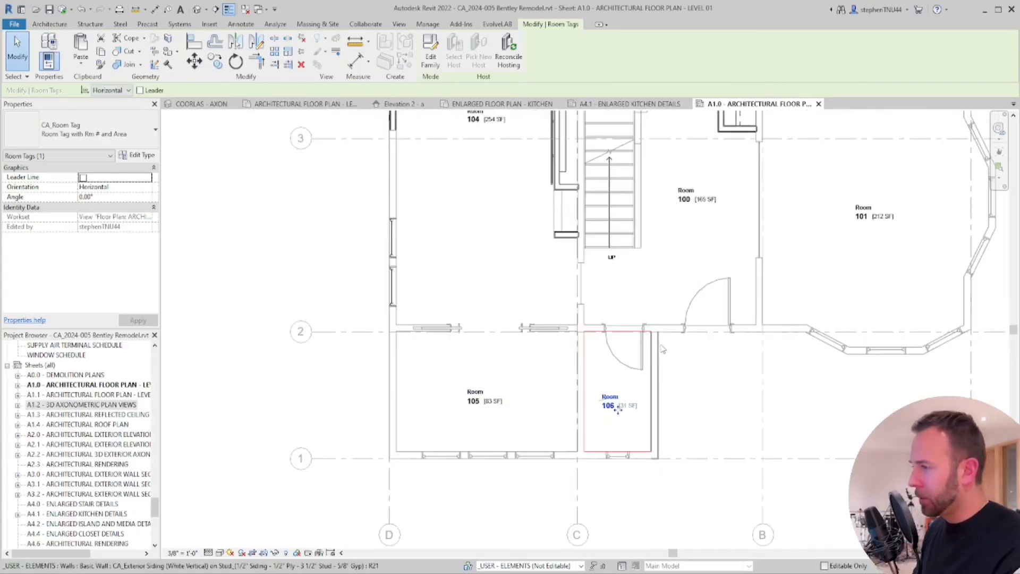
pyautogui.moveTo(666, 339); pyautogui.dragTo(567, 492, button='middle')
pyautogui.scroll(2, 626, 250)
pyautogui.click(627, 244)
pyautogui.click(628, 240)
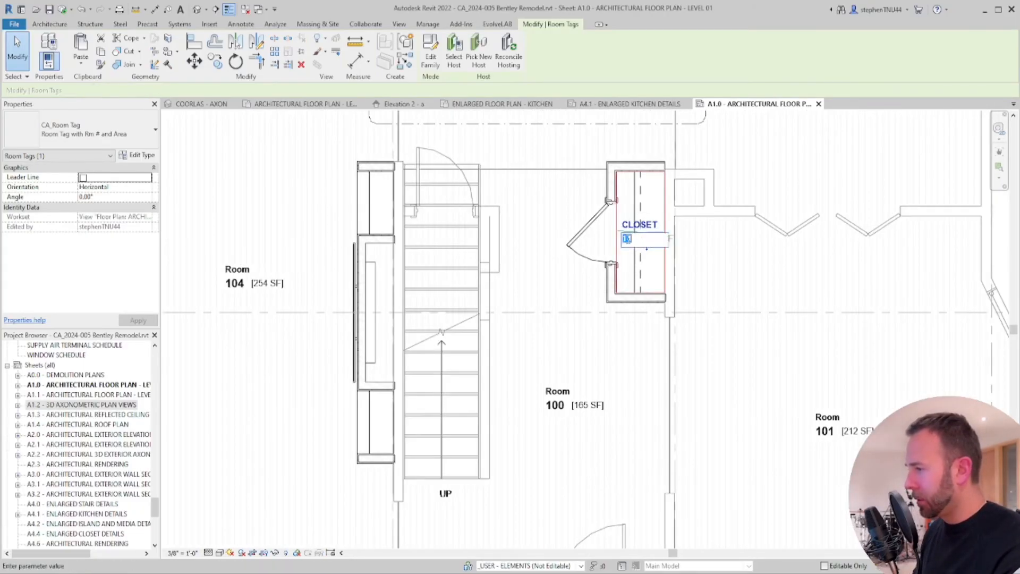
pyautogui.write('107')
pyautogui.press('Return')
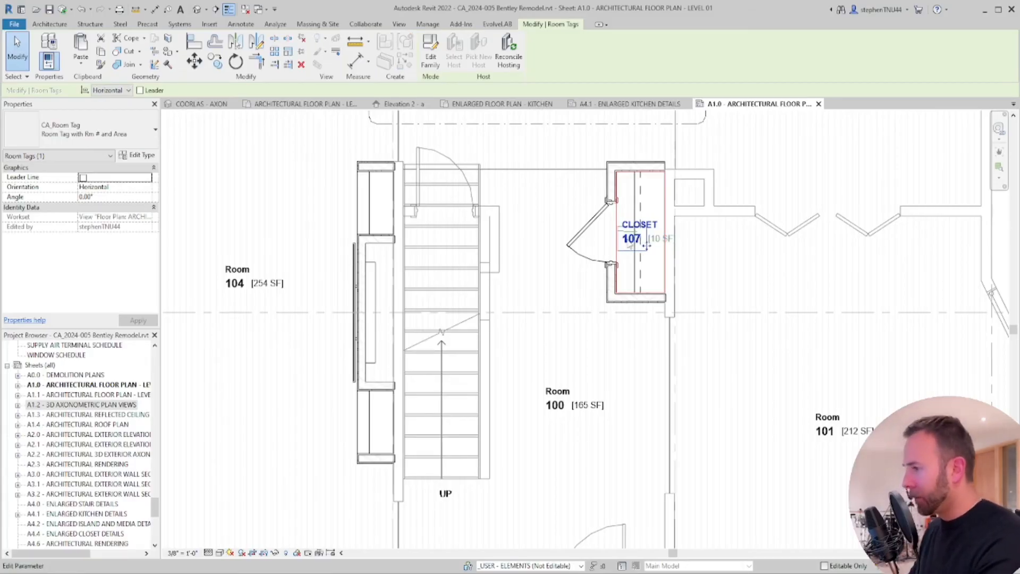
pyautogui.scroll(-3, 611, 242)
pyautogui.press('Escape')
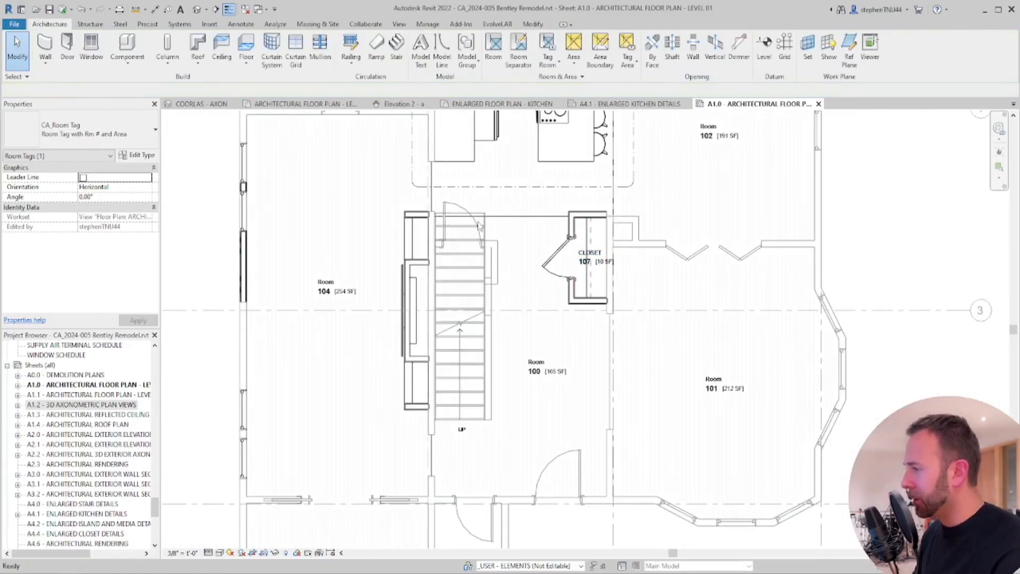
# Hide the room separation line category in the plan view, using the line between the stairs and the closet
pyautogui.click(483, 223)
pyautogui.scroll(1, 508, 266)
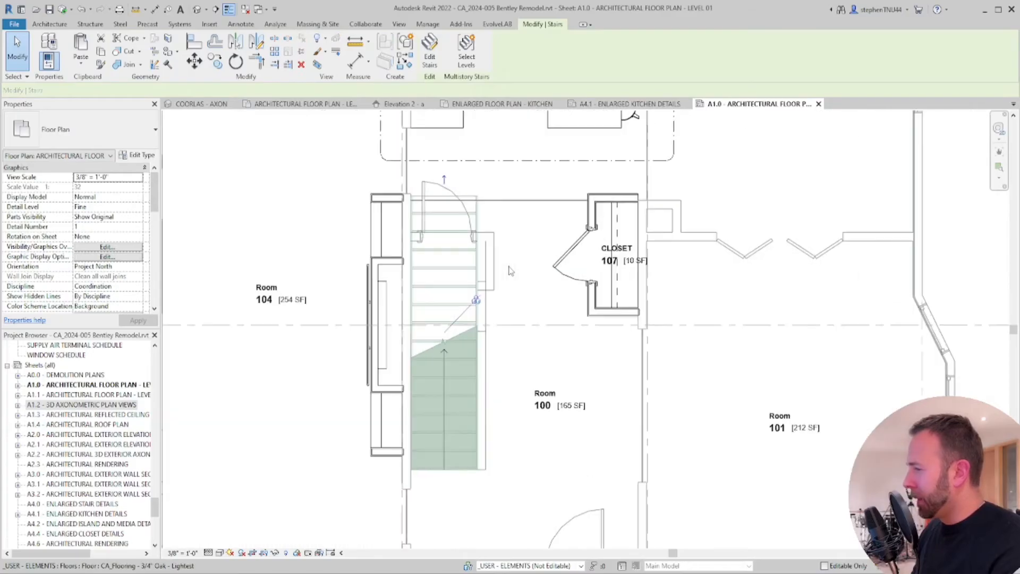
pyautogui.press('Escape')
pyautogui.click(520, 202)
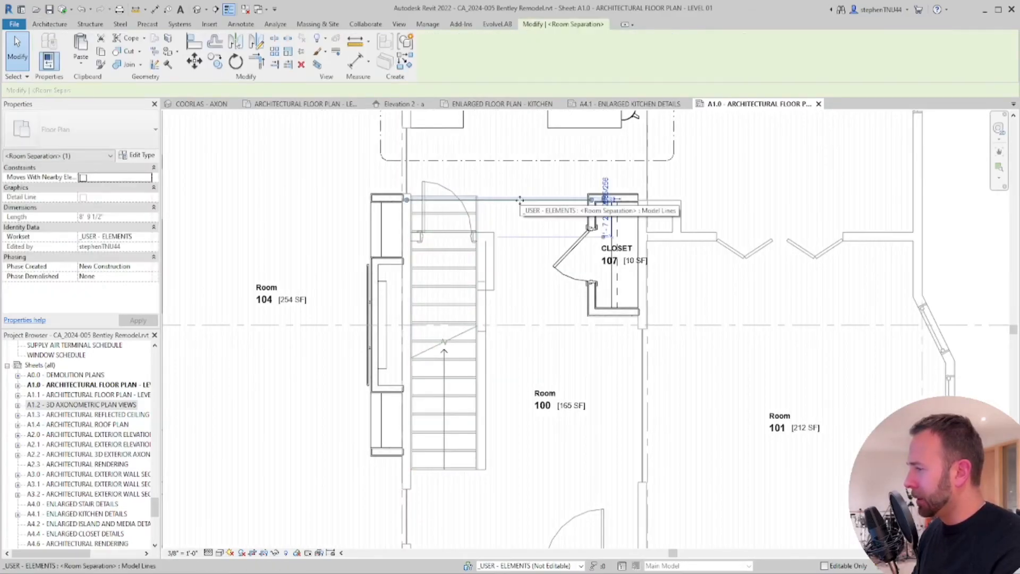
pyautogui.rightClick(520, 204)
pyautogui.moveTo(611, 284)
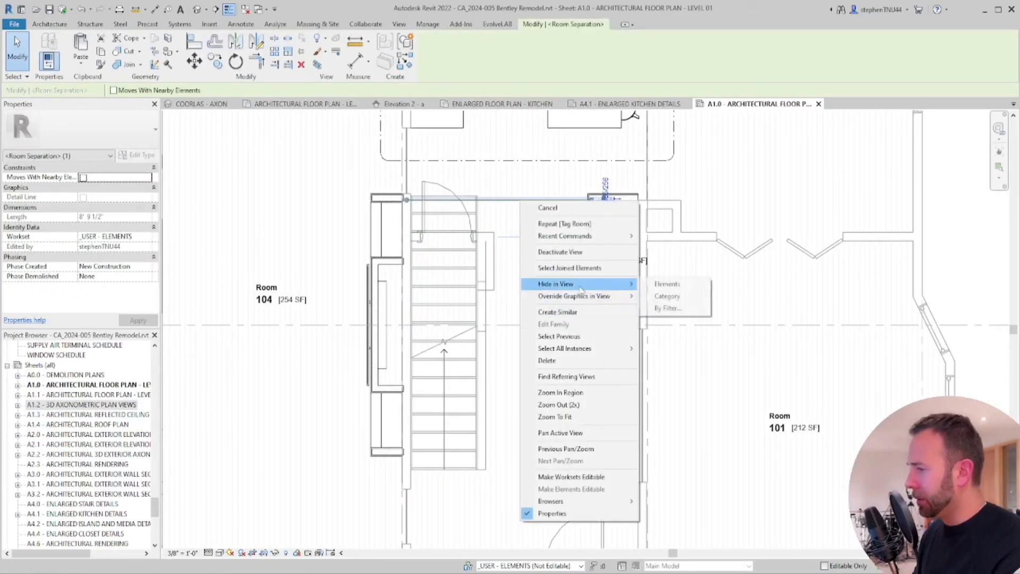
pyautogui.click(664, 297)
# Change the closet's tag type to Room Tag with Rm # so it omits the area
pyautogui.scroll(-3, 558, 289)
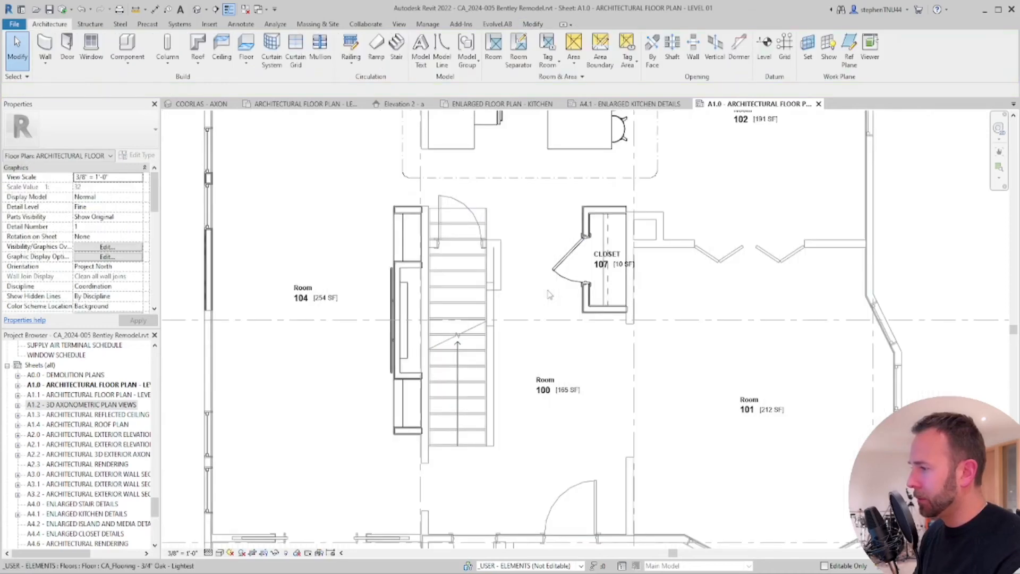
pyautogui.scroll(3, 558, 288)
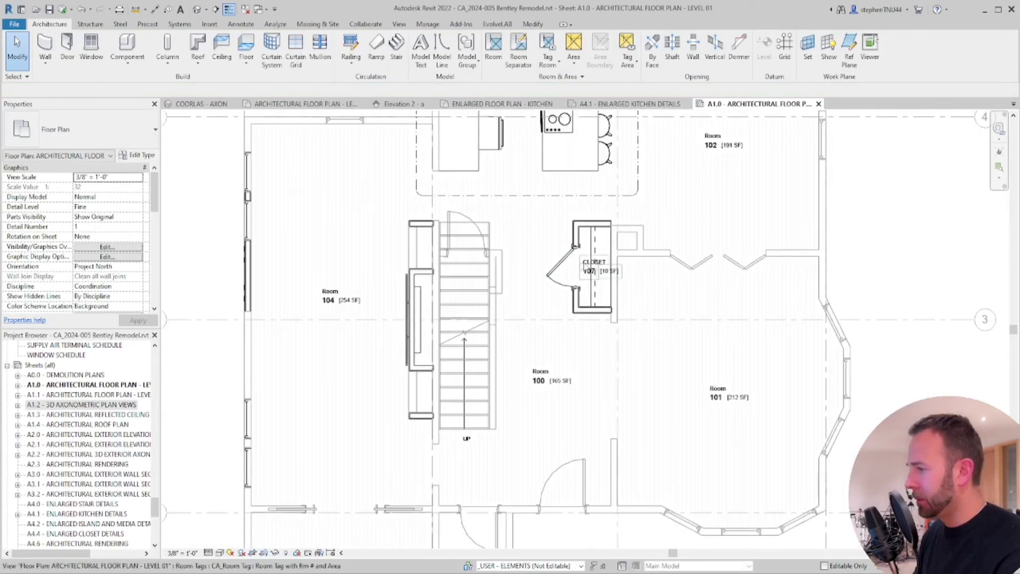
pyautogui.rightClick(589, 269)
pyautogui.moveTo(616, 340)
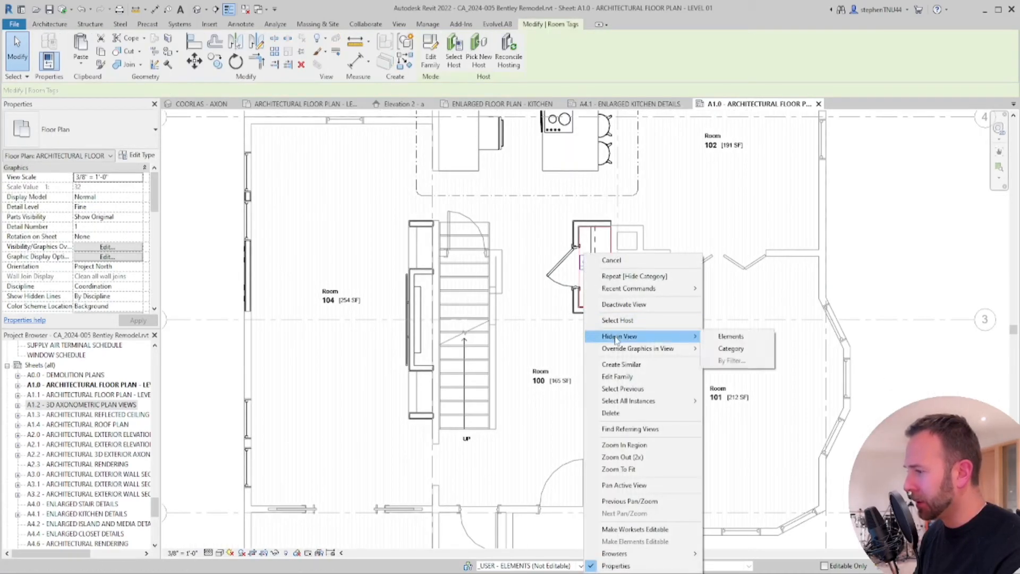
pyautogui.click(586, 265)
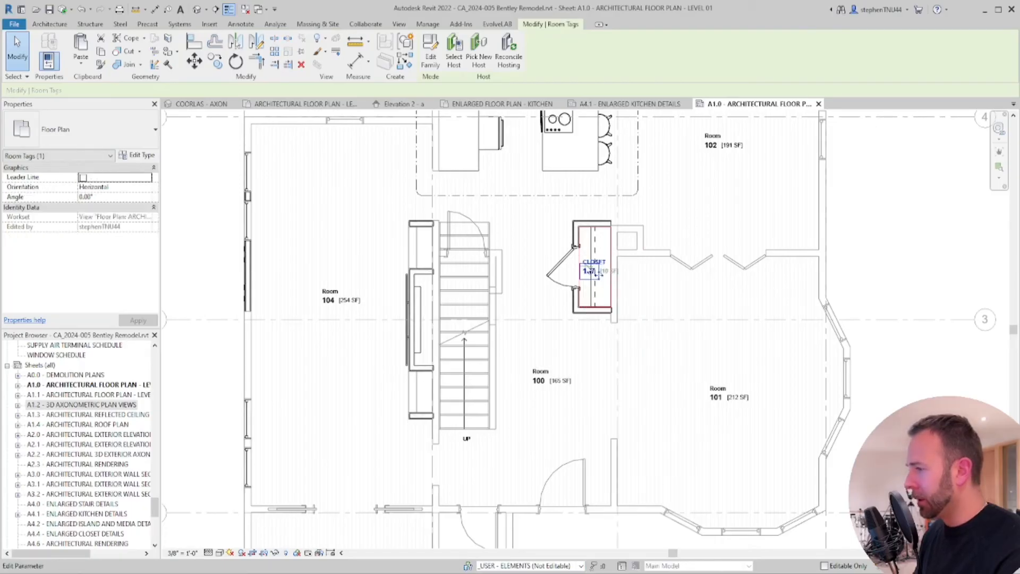
pyautogui.scroll(2, 585, 264)
pyautogui.click(130, 130)
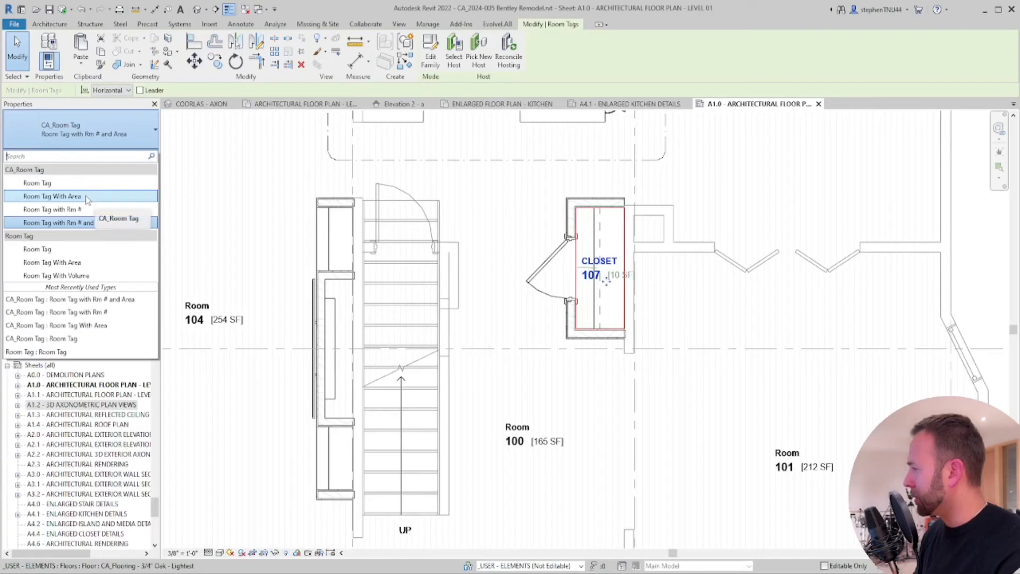
pyautogui.click(80, 210)
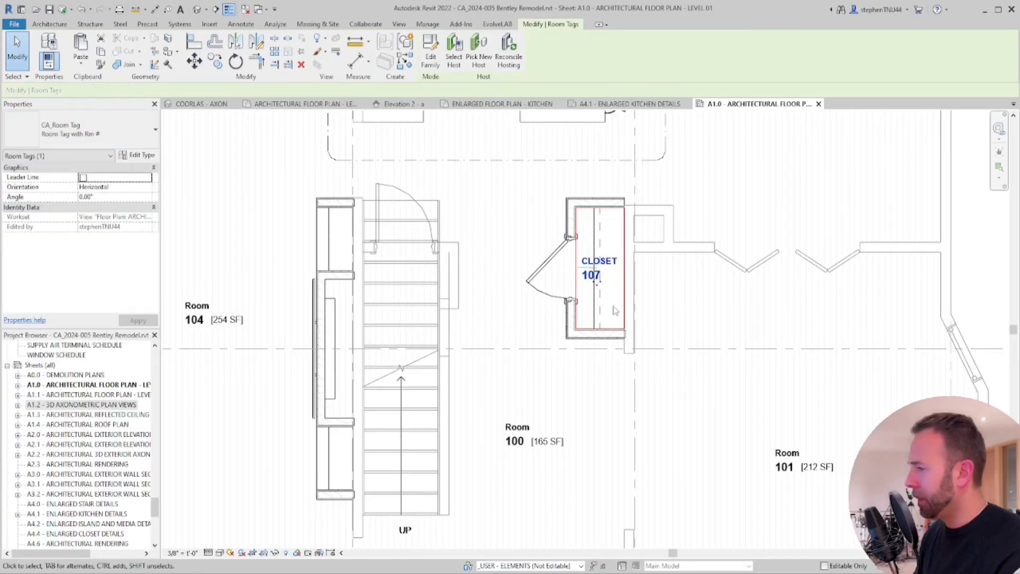
pyautogui.click(665, 308)
# Deactivate the plan viewport to review the tagged plan on the whole sheet, and reactivate it
pyautogui.scroll(-5, 666, 308)
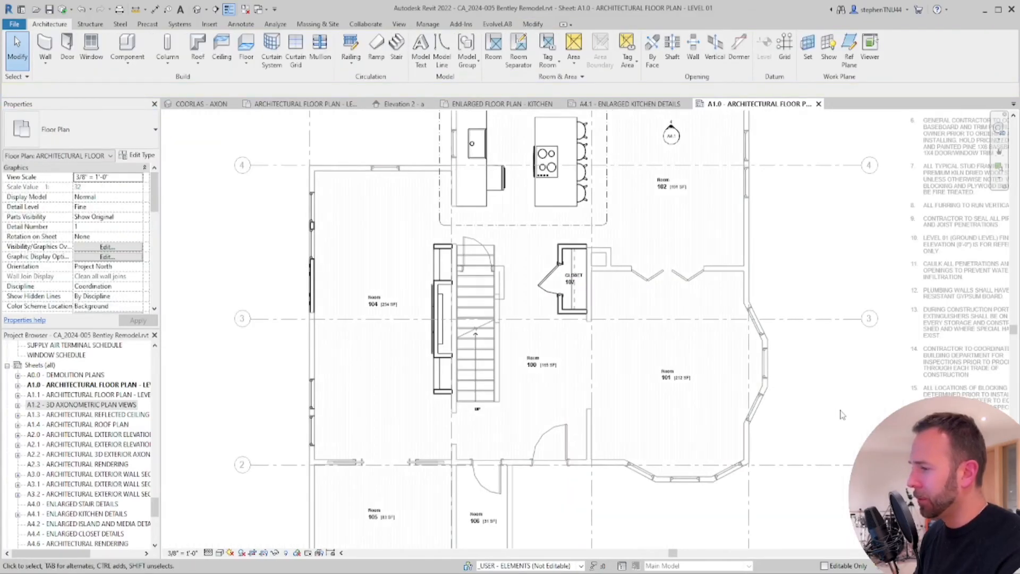
pyautogui.scroll(-3, 364, 323)
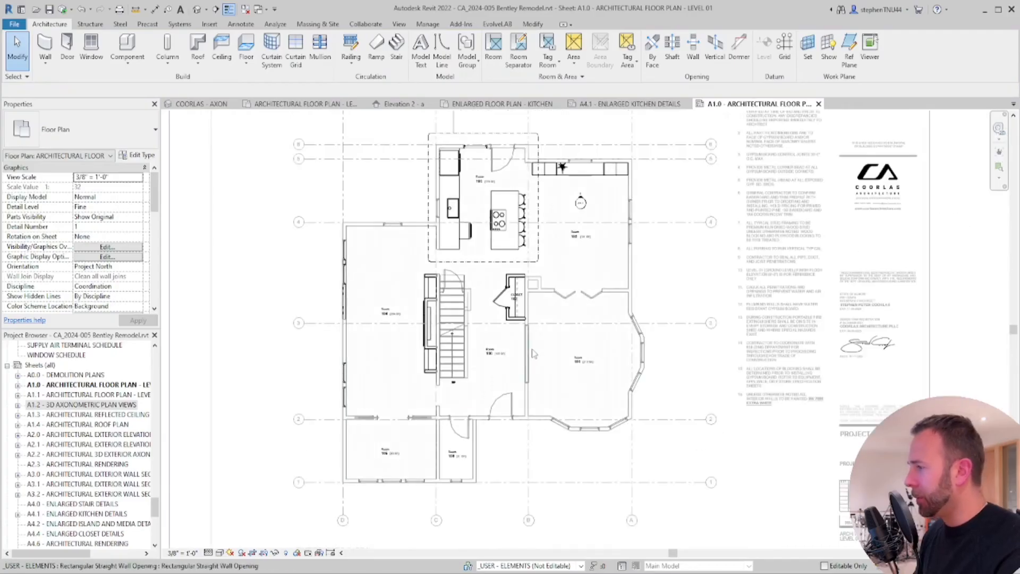
pyautogui.scroll(-2, 526, 351)
pyautogui.doubleClick(885, 367)
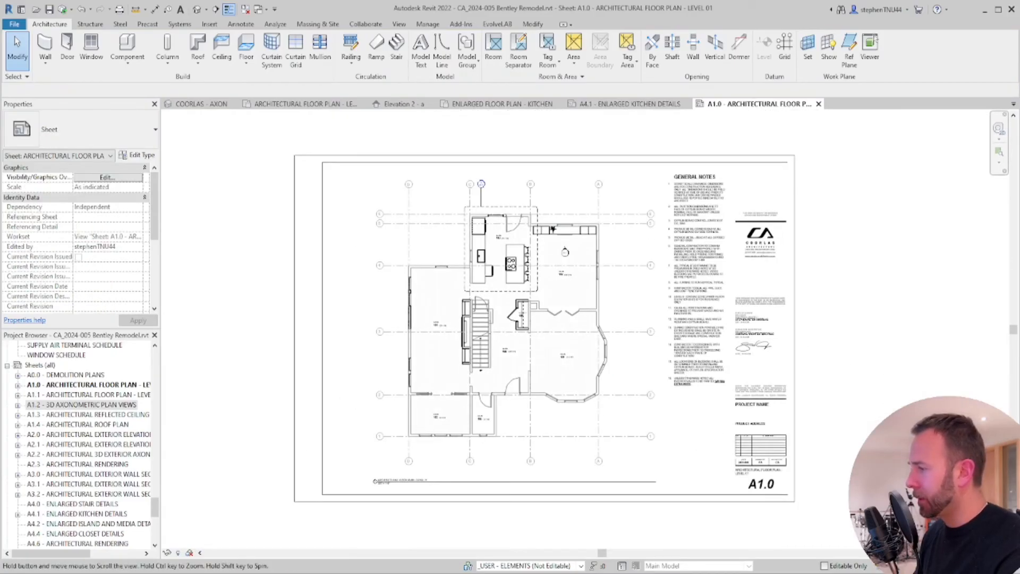
pyautogui.moveTo(832, 404); pyautogui.dragTo(845, 412, button='middle')
pyautogui.scroll(2, 426, 399)
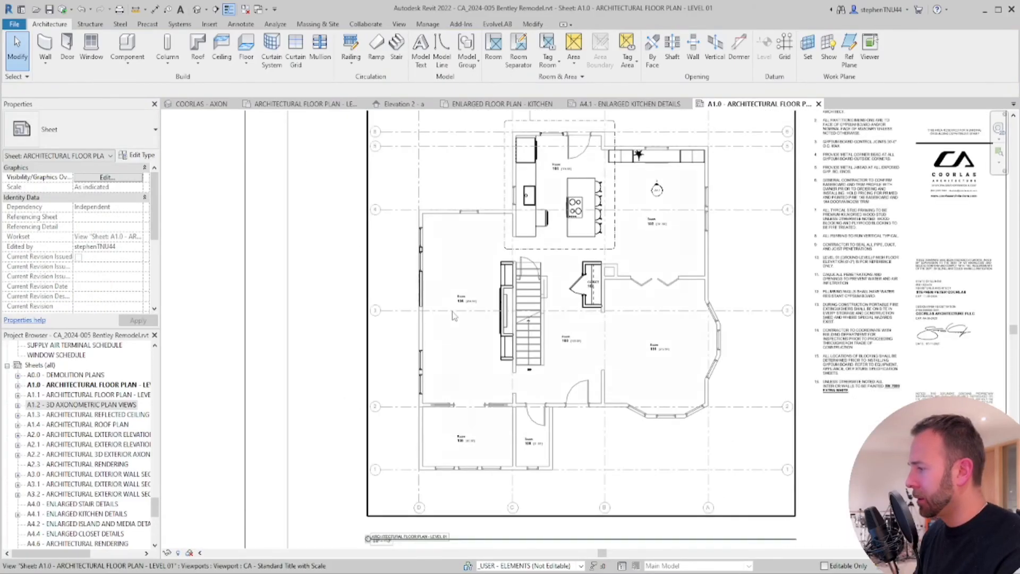
pyautogui.scroll(3, 477, 441)
pyautogui.doubleClick(499, 404)
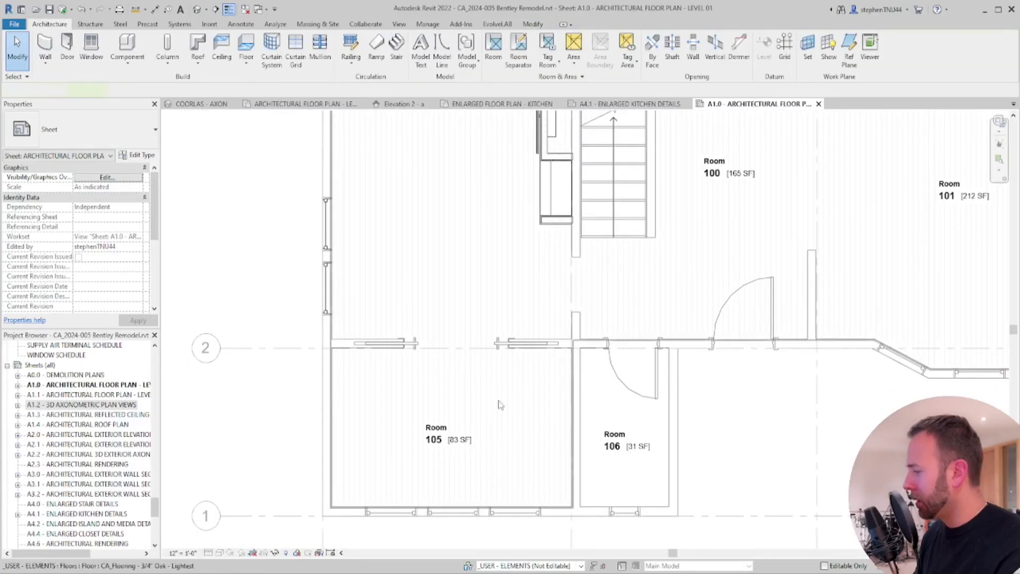
# Name room 106 BATHROOM and room 105 OFFICE in their tags
pyautogui.click(623, 437)
pyautogui.click(616, 433)
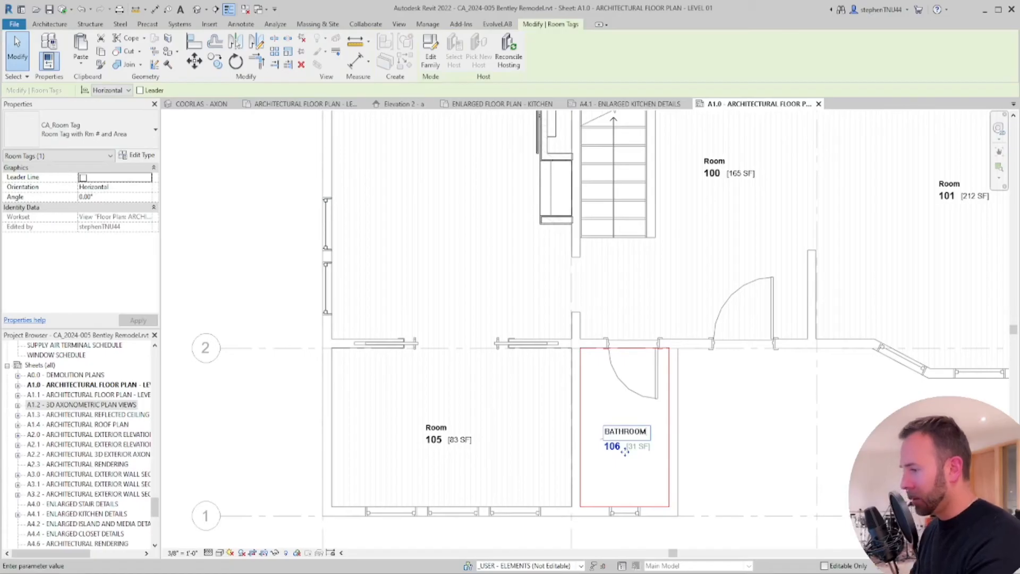
pyautogui.write('BATHROOM')
pyautogui.press('Return')
pyautogui.click(435, 428)
pyautogui.click(435, 425)
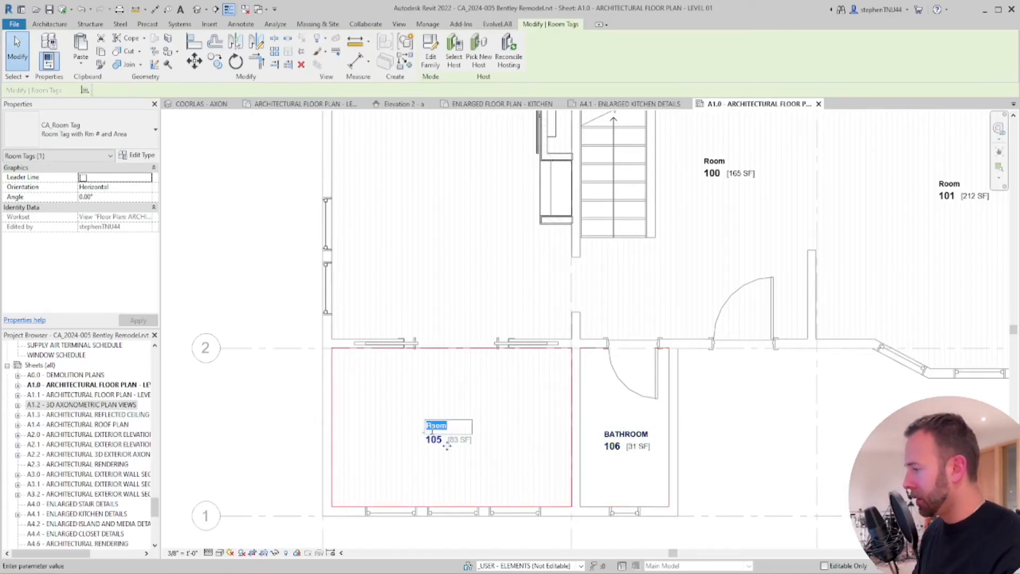
pyautogui.write('OFFICE')
pyautogui.press('Return')
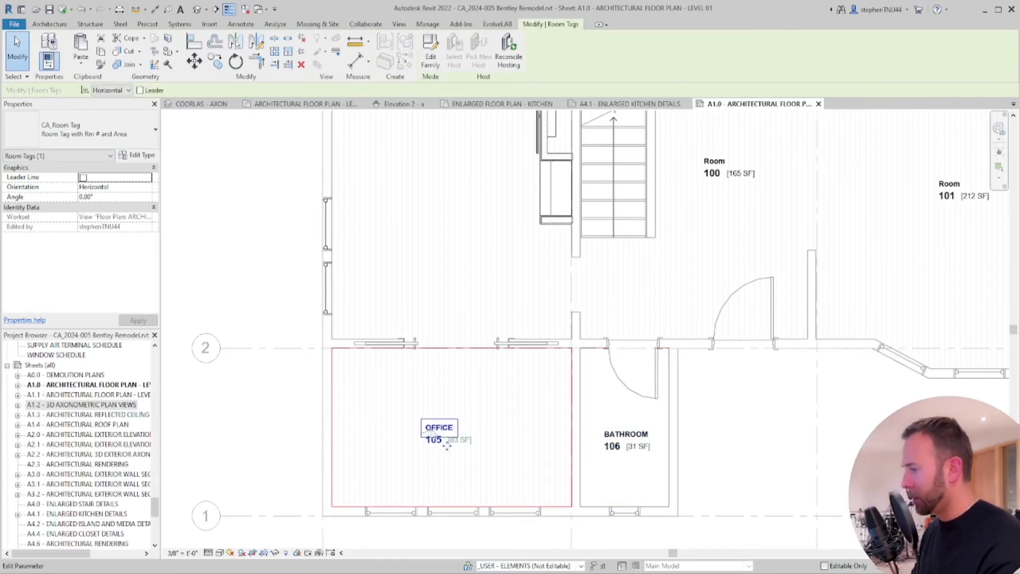
# Name room 104 LIVING AREA in its tag
pyautogui.scroll(-1, 444, 318)
pyautogui.moveTo(444, 193); pyautogui.dragTo(444, 381, button='middle')
pyautogui.scroll(1, 441, 319)
pyautogui.click(437, 305)
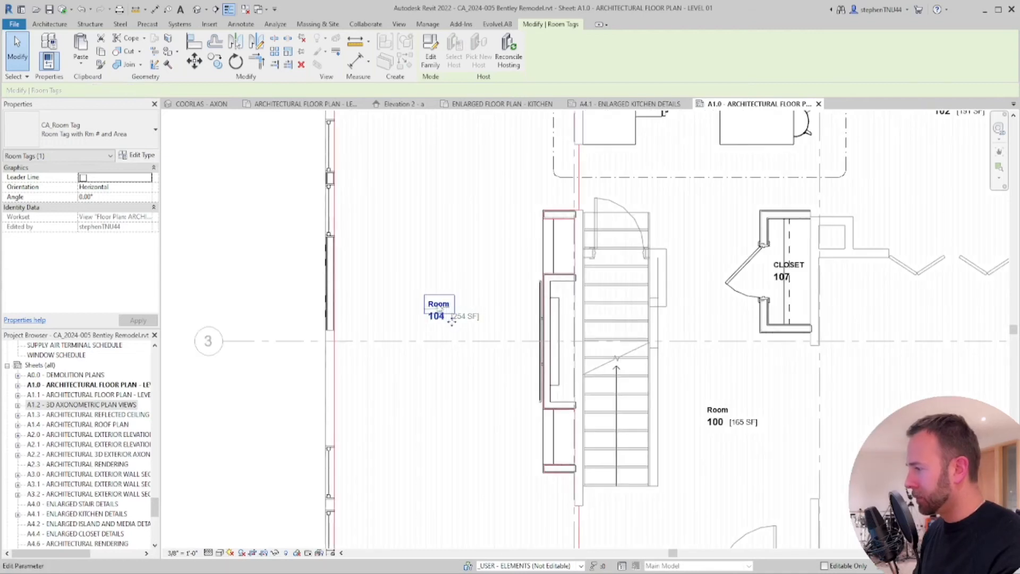
pyautogui.click(436, 303)
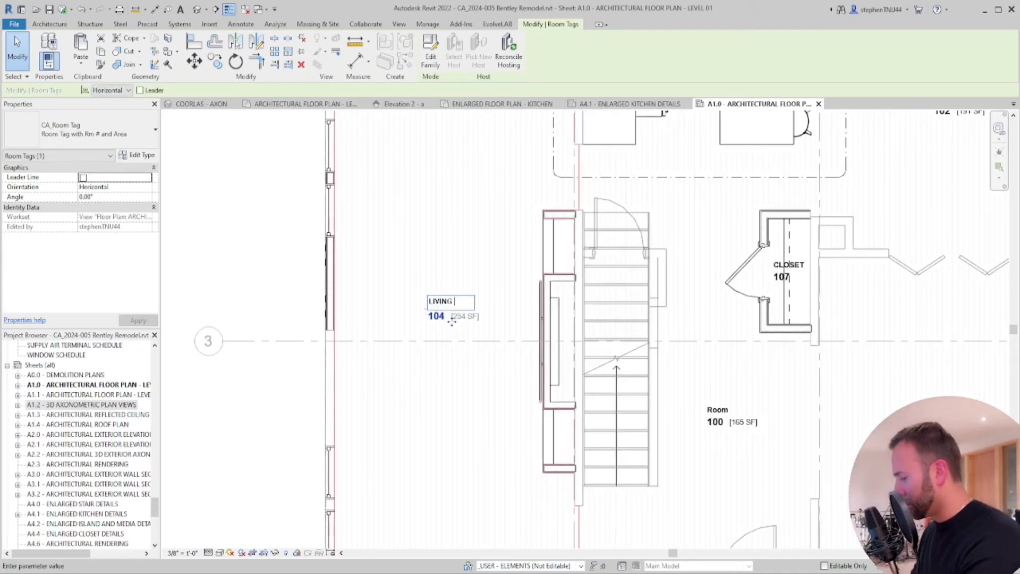
pyautogui.write('LIVING AREA')
pyautogui.press('Return')
# Name the bay-window room 101 LIVING ROOM in its tag
pyautogui.scroll(-2, 445, 313)
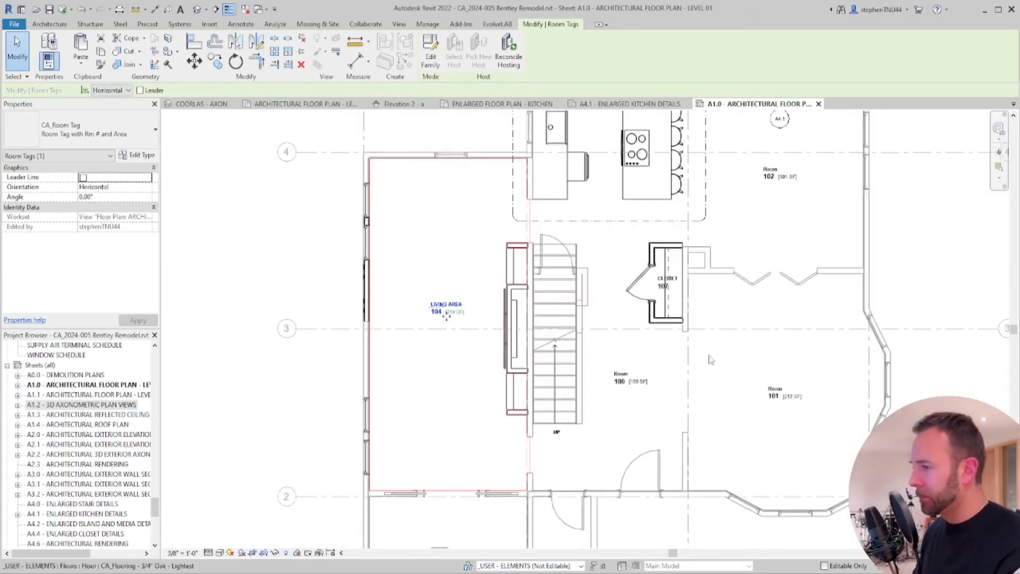
pyautogui.moveTo(826, 382); pyautogui.dragTo(607, 416, button='middle')
pyautogui.scroll(2, 608, 416)
pyautogui.click(615, 421)
pyautogui.click(618, 419)
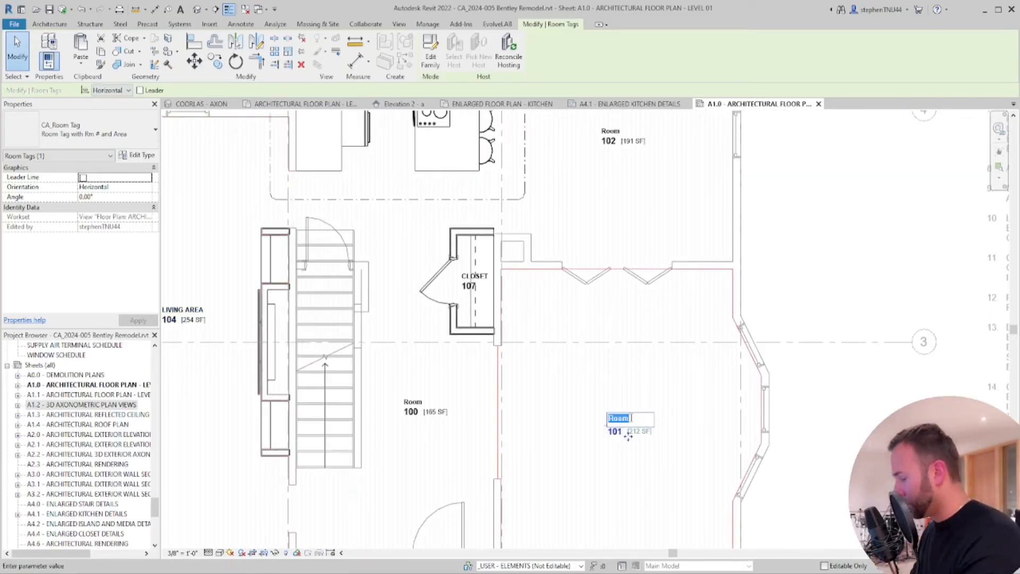
pyautogui.write('LIVING ROOM')
pyautogui.press('Return')
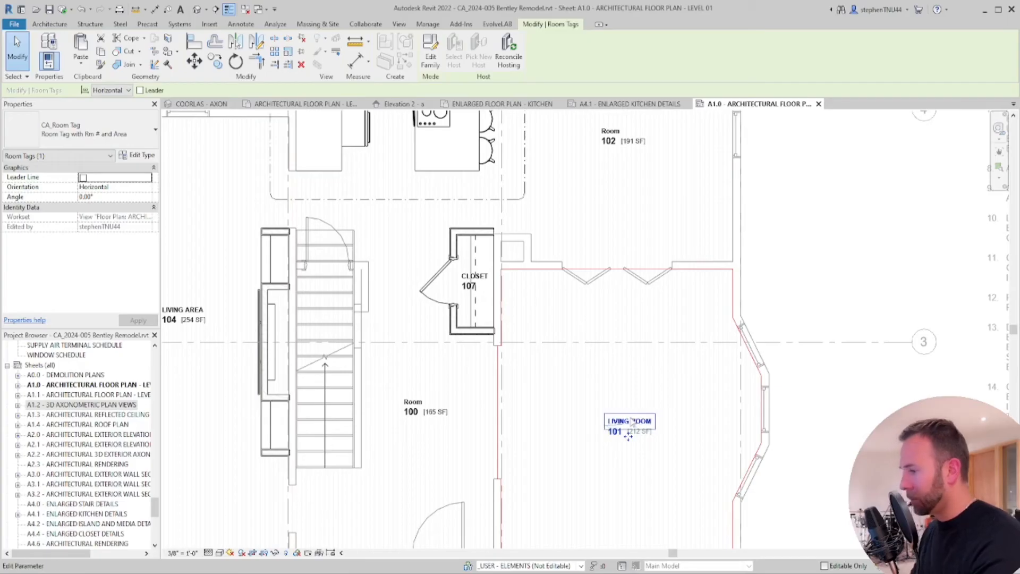
# Rename room 104 to MEDIA ROOM in its tag
pyautogui.moveTo(629, 436); pyautogui.dragTo(762, 444, button='middle')
pyautogui.click(318, 330)
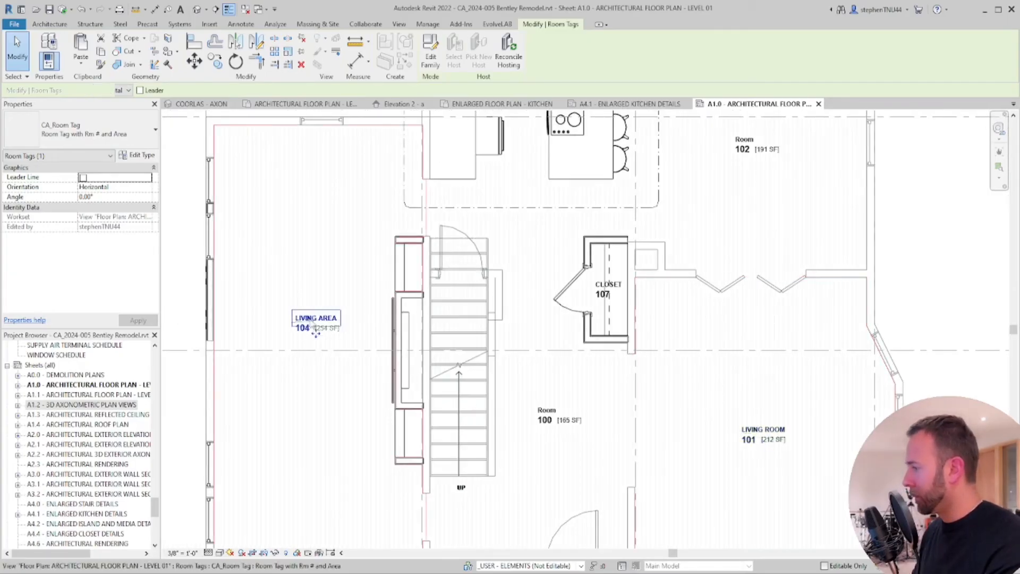
pyautogui.click(316, 330)
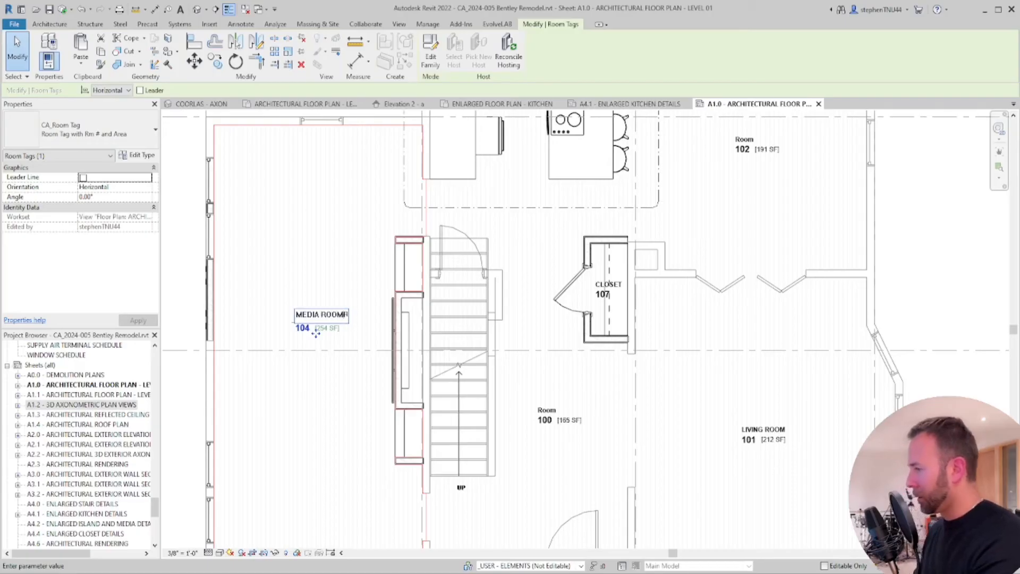
pyautogui.press('Return')
# Name room 102 DINING ROOM in its tag
pyautogui.scroll(-3, 557, 253)
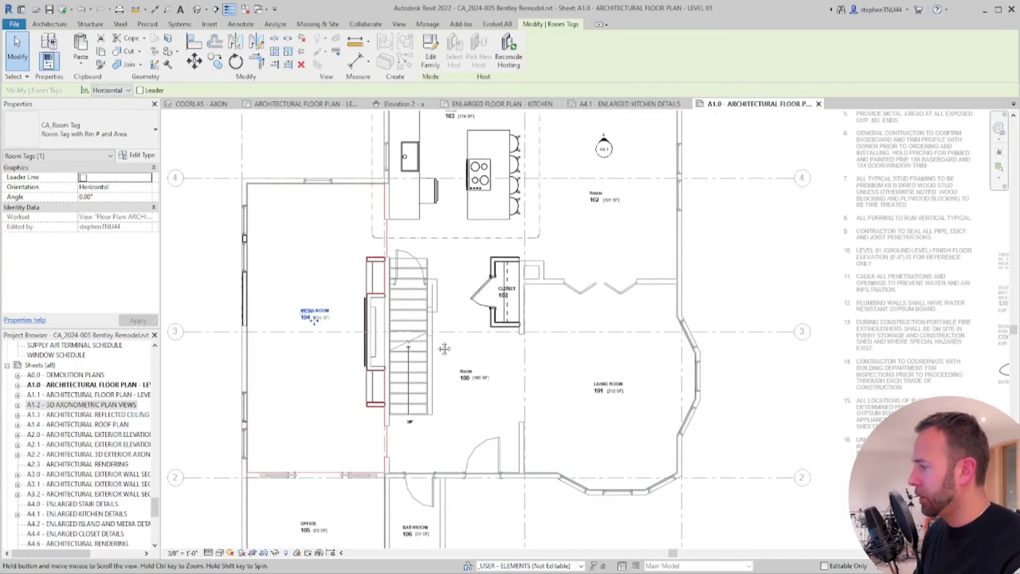
pyautogui.scroll(3, 558, 254)
pyautogui.click(585, 255)
pyautogui.click(584, 248)
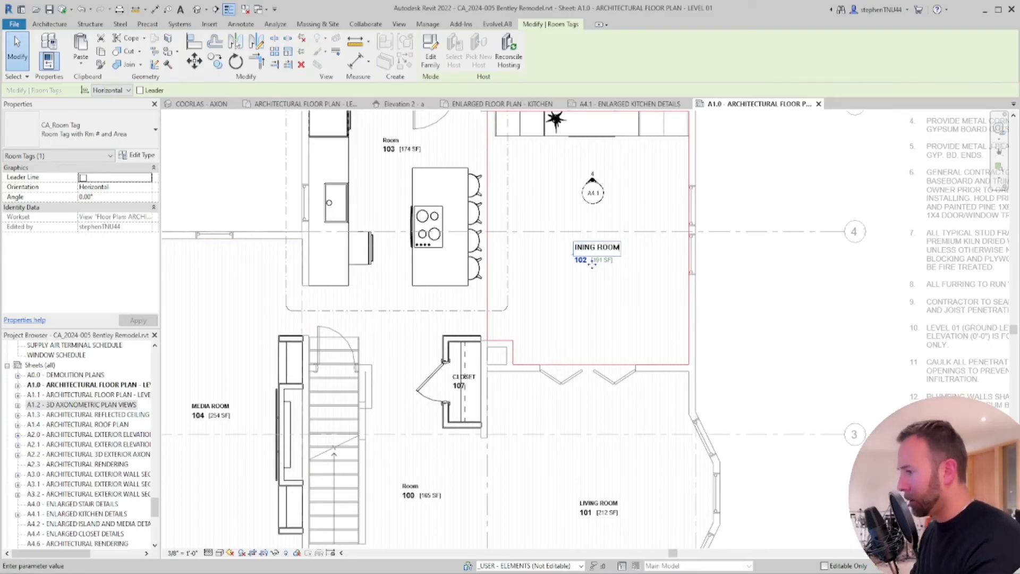
pyautogui.press('Return')
# Name room 103 KITCHEN in its tag and shift the tag slightly toward the sink counter
pyautogui.moveTo(595, 271); pyautogui.dragTo(617, 318, button='middle')
pyautogui.scroll(1, 405, 188)
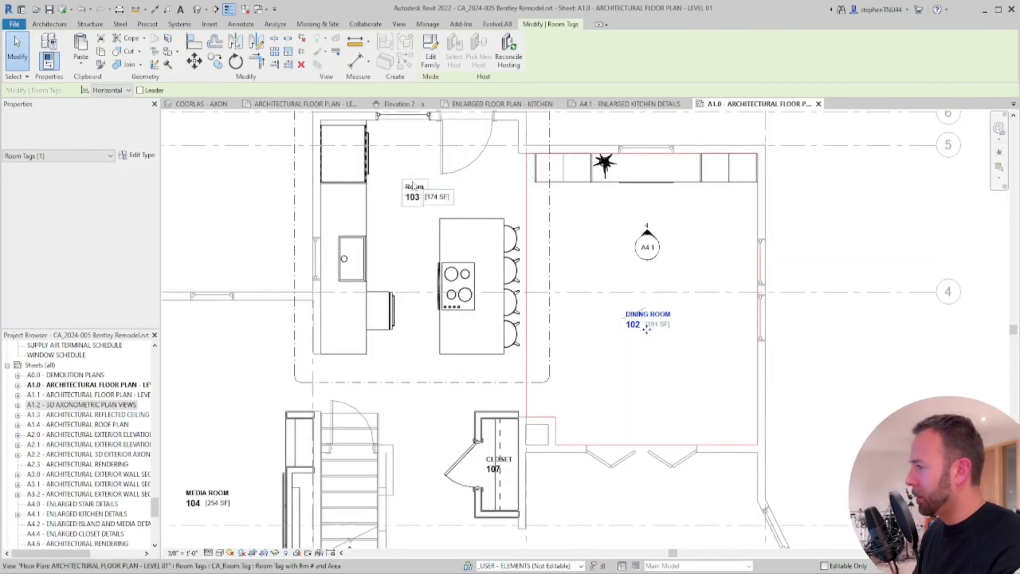
pyautogui.click(413, 187)
pyautogui.click(413, 185)
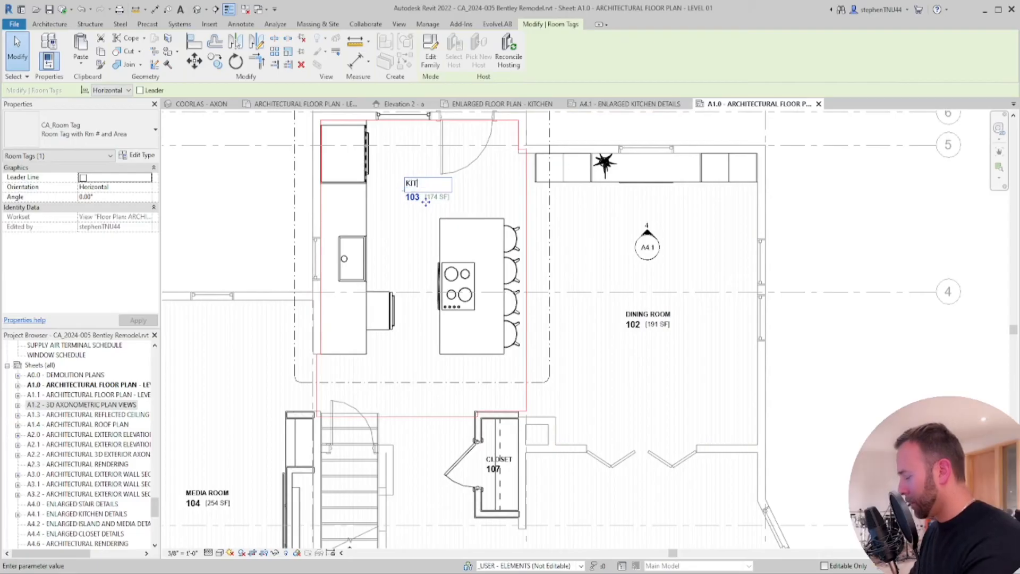
pyautogui.press('Return')
pyautogui.scroll(1, 425, 201)
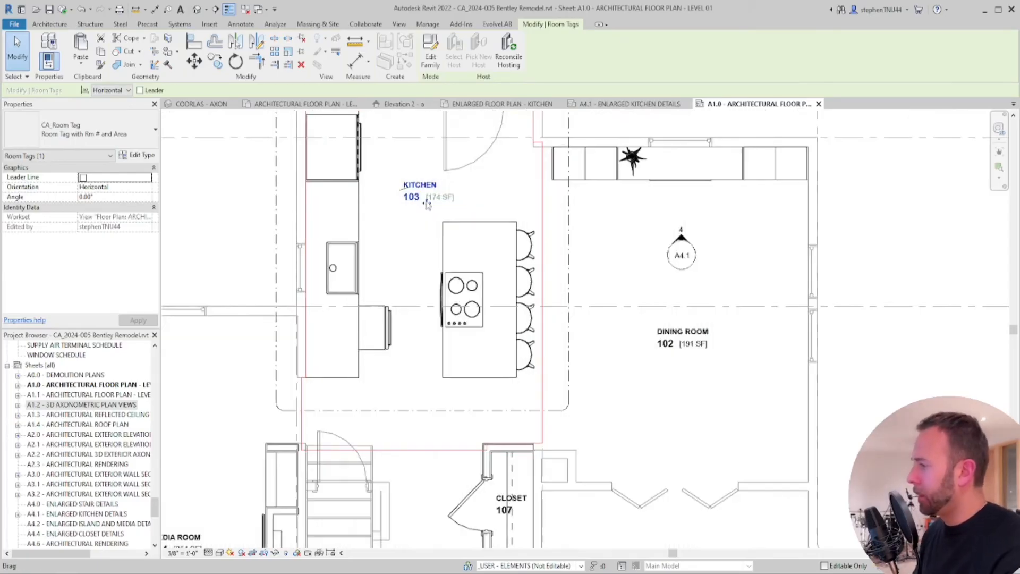
pyautogui.moveTo(428, 205); pyautogui.dragTo(406, 210)
pyautogui.scroll(-6, 426, 226)
pyautogui.press('Escape')
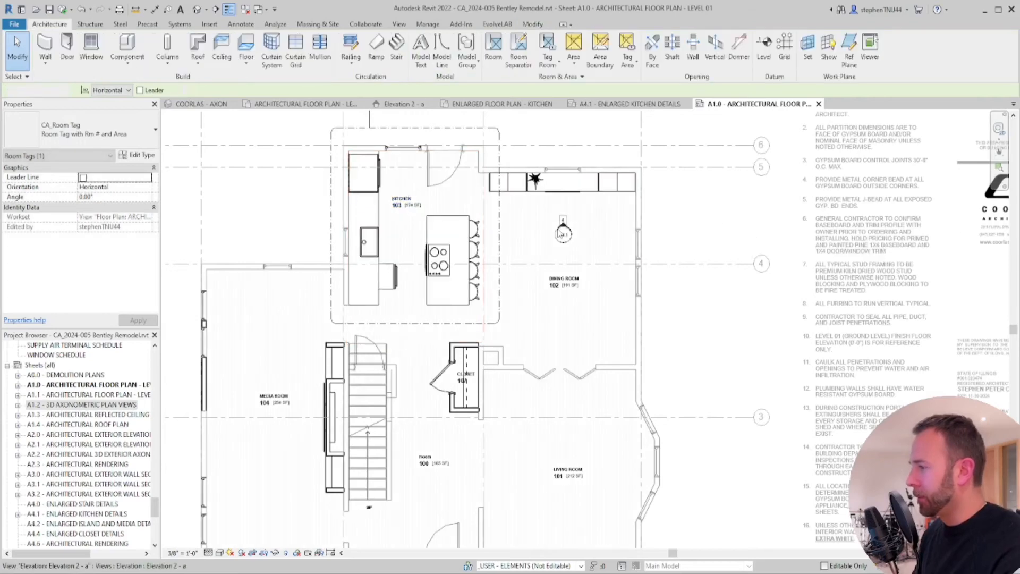
# On sheet A1.2, hide the room separation line category in the 3D axonometric floor plan view
pyautogui.click(90, 405)
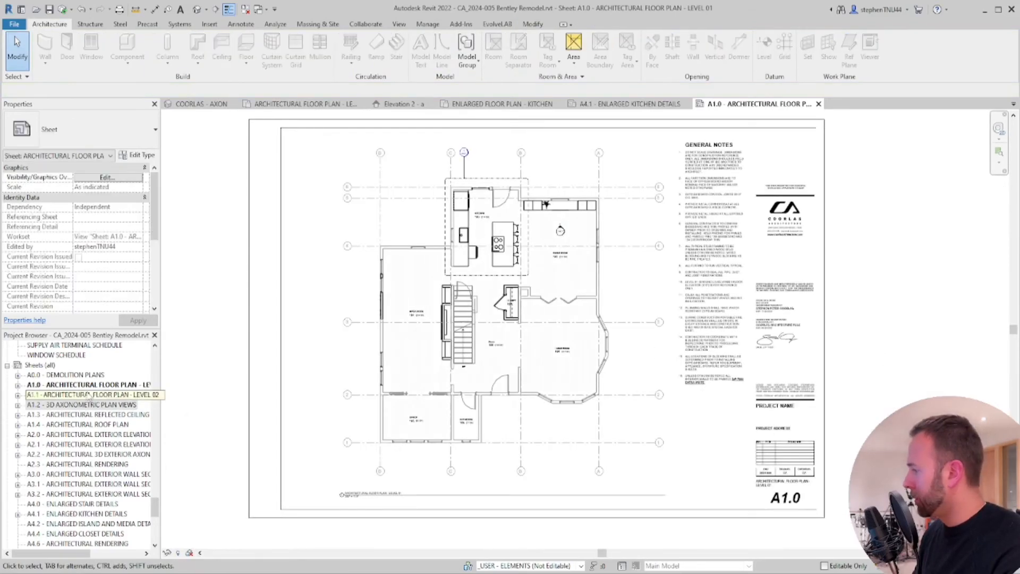
pyautogui.doubleClick(91, 405)
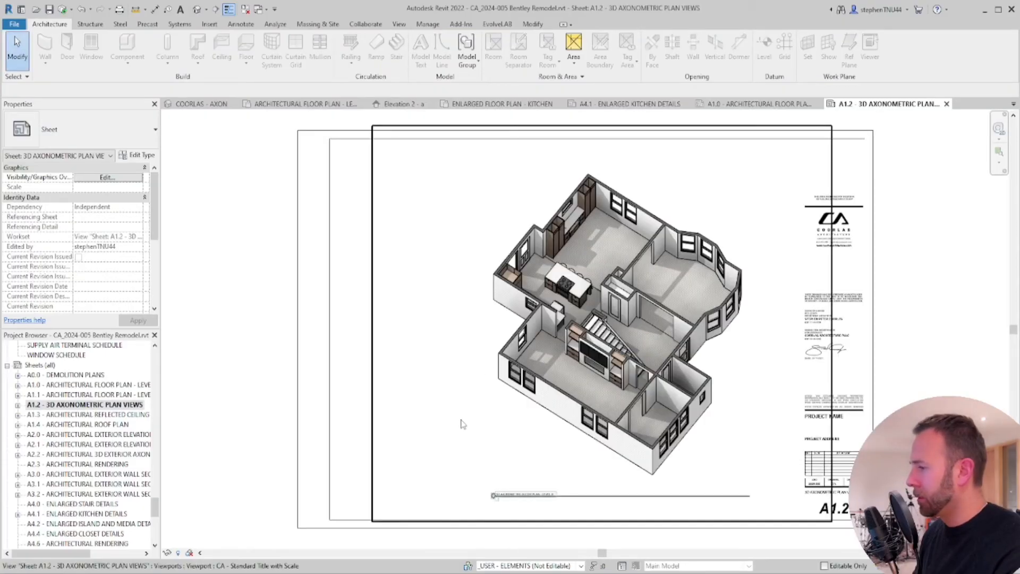
pyautogui.scroll(3, 606, 287)
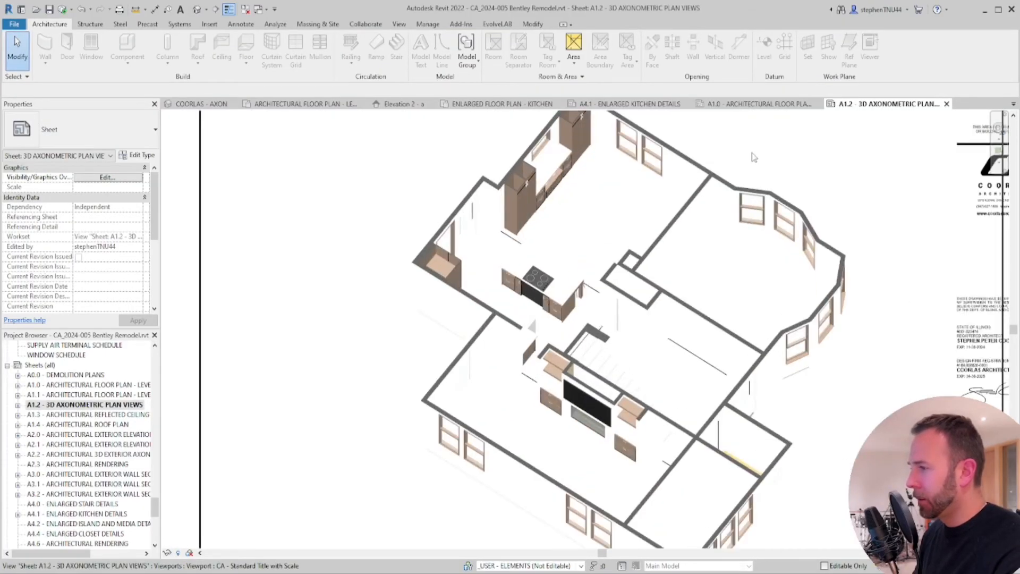
pyautogui.doubleClick(596, 292)
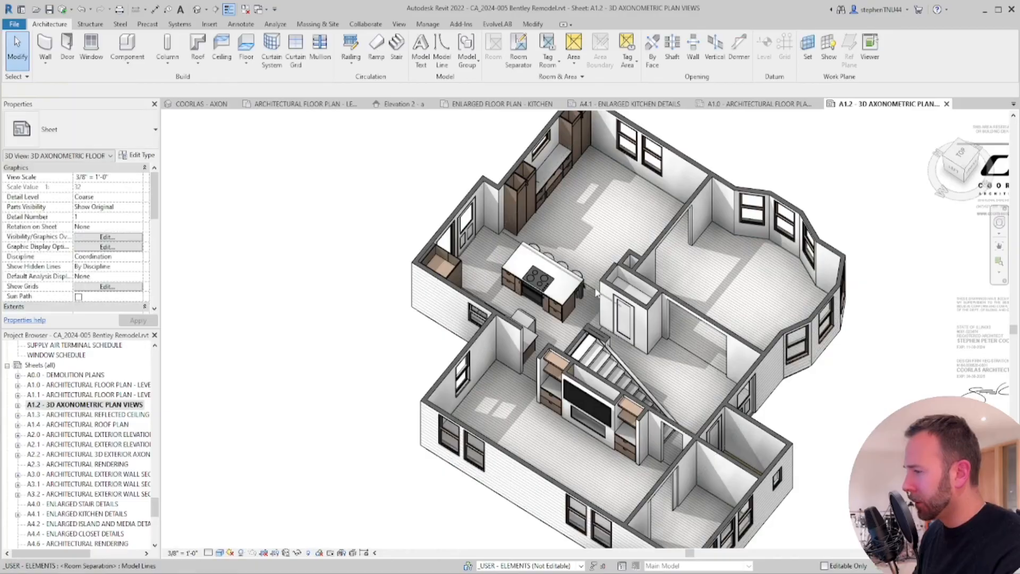
pyautogui.rightClick(596, 292)
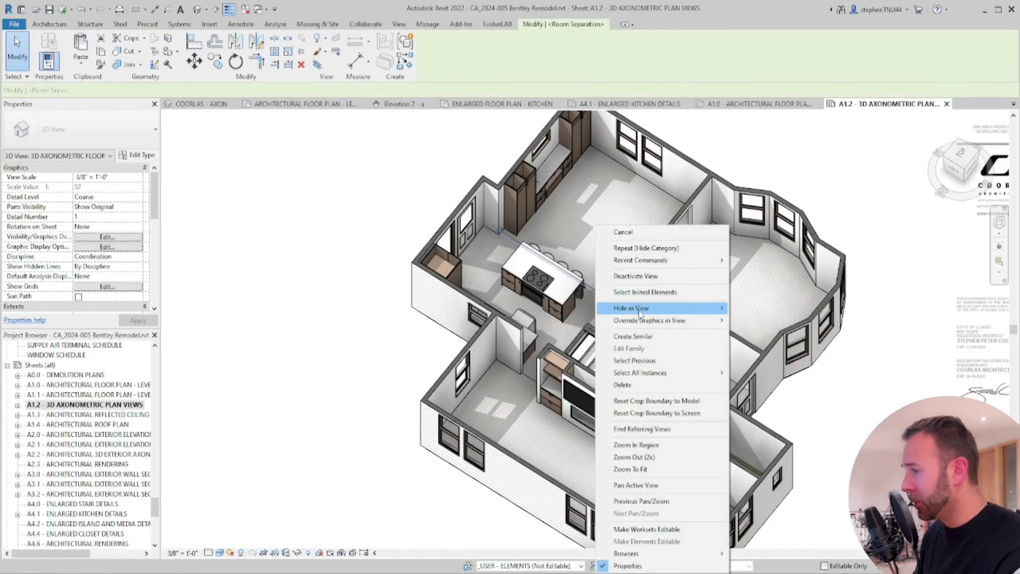
pyautogui.moveTo(664, 308)
pyautogui.click(758, 320)
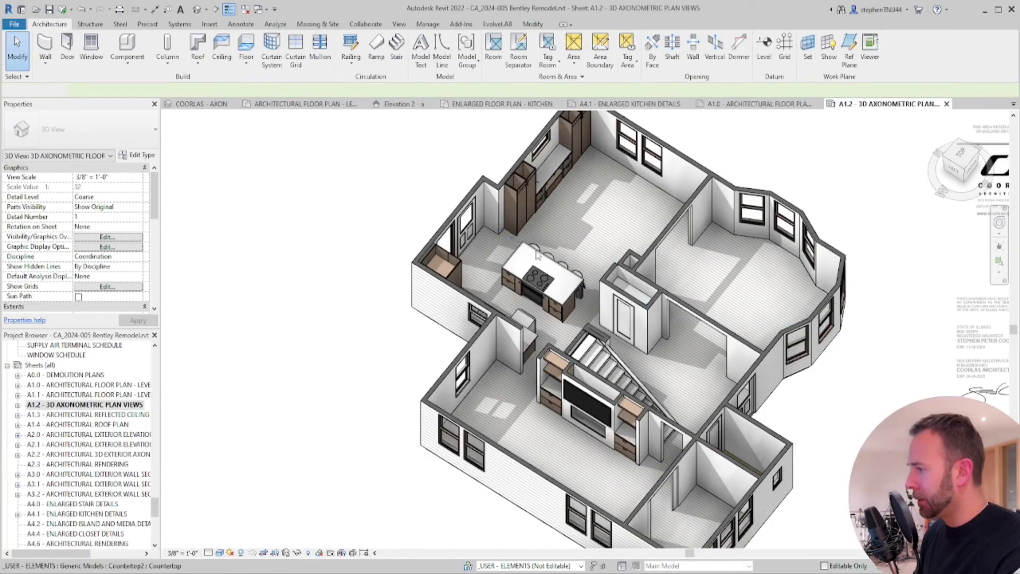
pyautogui.scroll(-2, 536, 250)
pyautogui.doubleClick(837, 356)
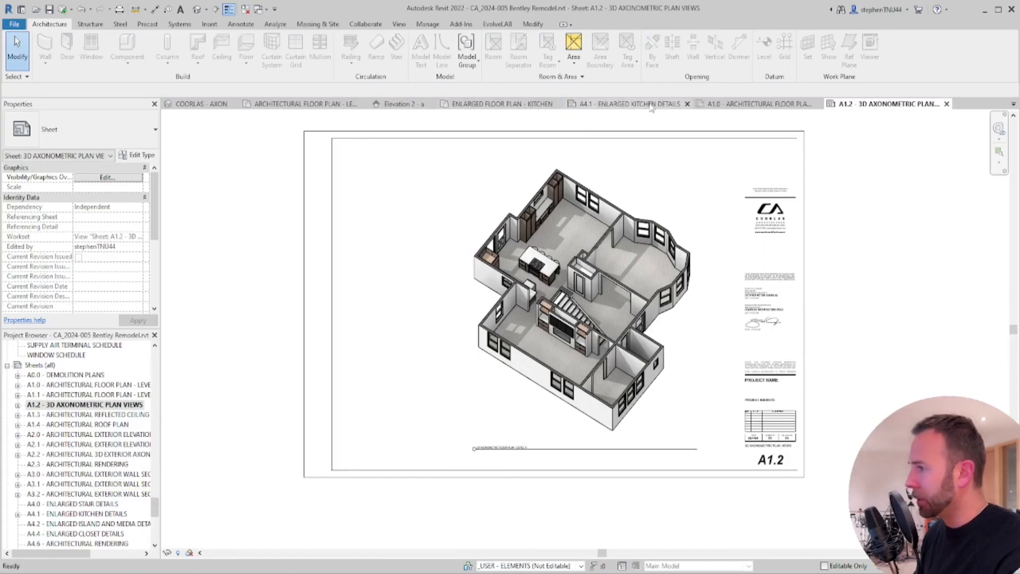
# On sheet A4.1, hide the room separation line category in the enlarged kitchen floor plan
pyautogui.click(632, 105)
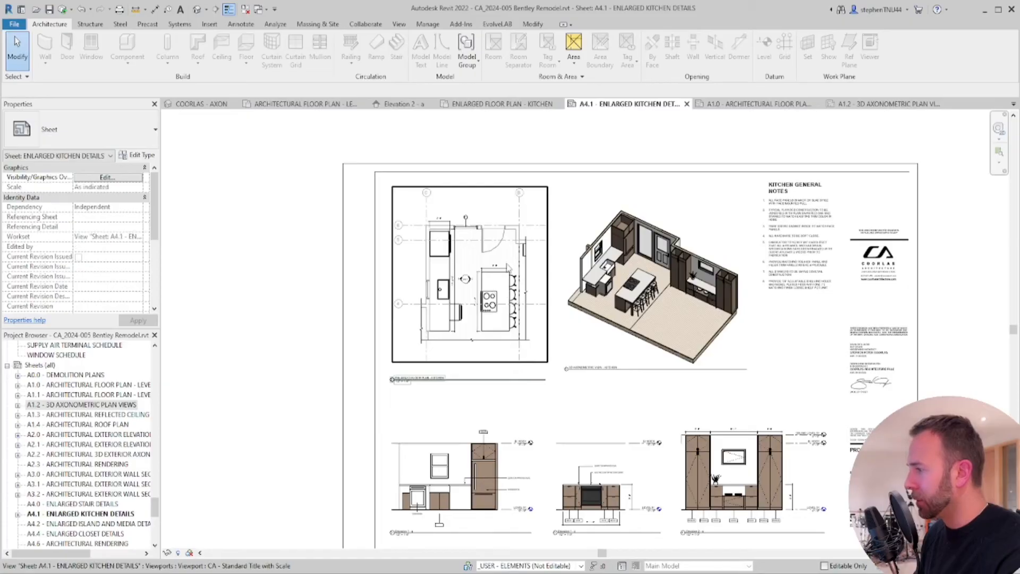
pyautogui.scroll(3, 508, 269)
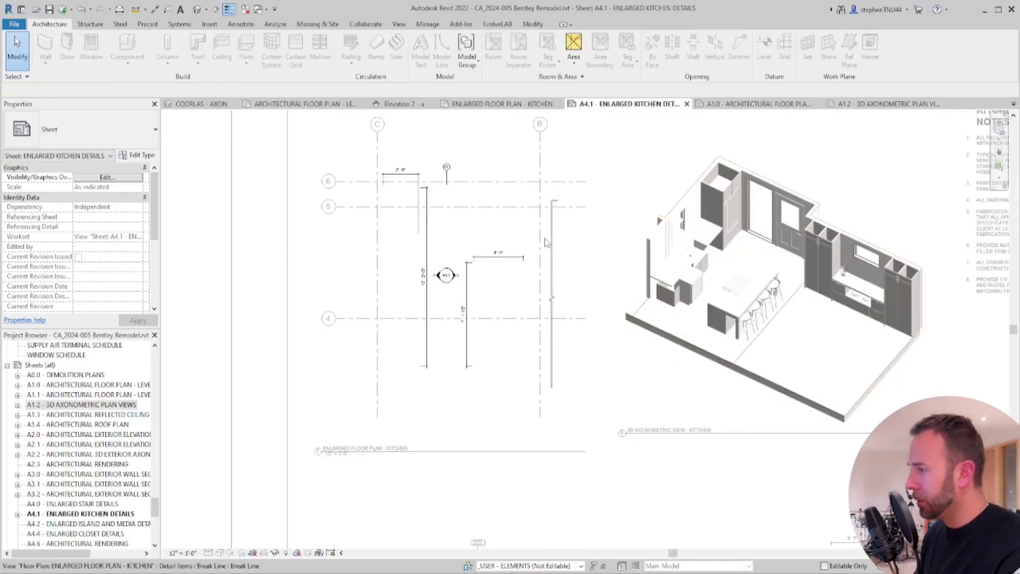
pyautogui.rightClick(541, 247)
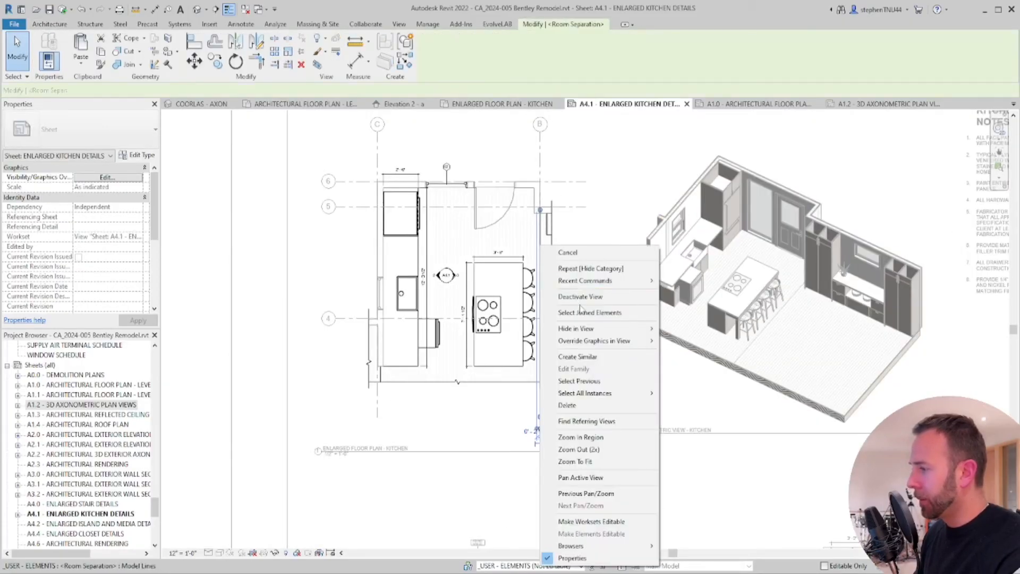
pyautogui.moveTo(611, 329)
pyautogui.click(686, 340)
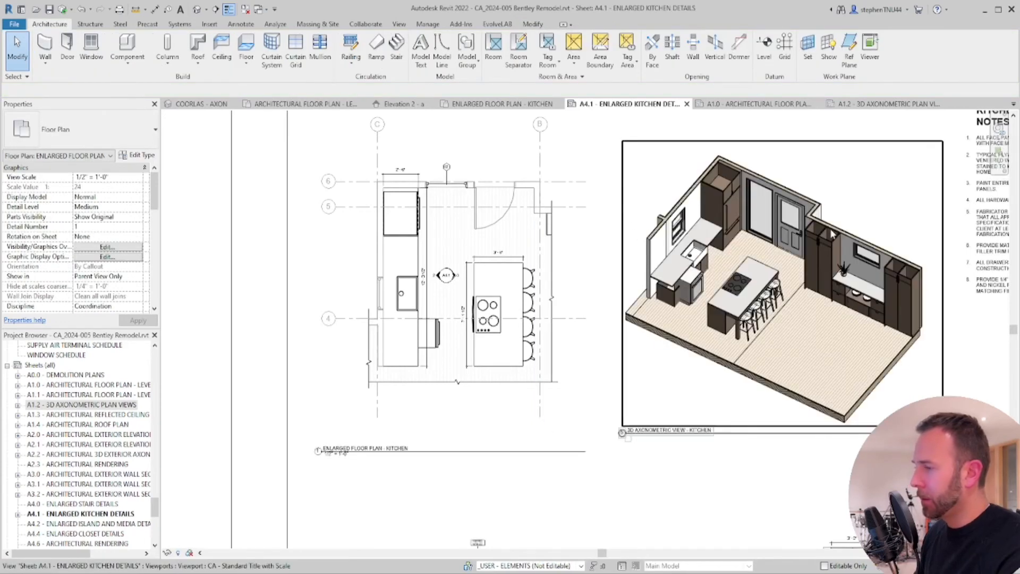
# Hide the room separation line category in the kitchen's 3D axonometric view on sheet A4.1 and return to the sheet
pyautogui.doubleClick(797, 299)
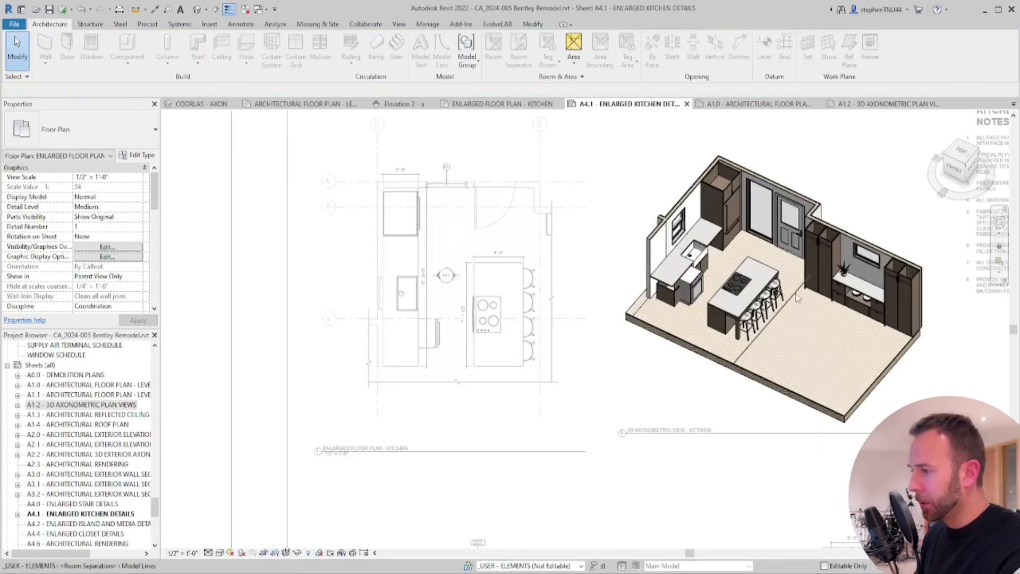
pyautogui.rightClick(796, 299)
pyautogui.click(973, 321)
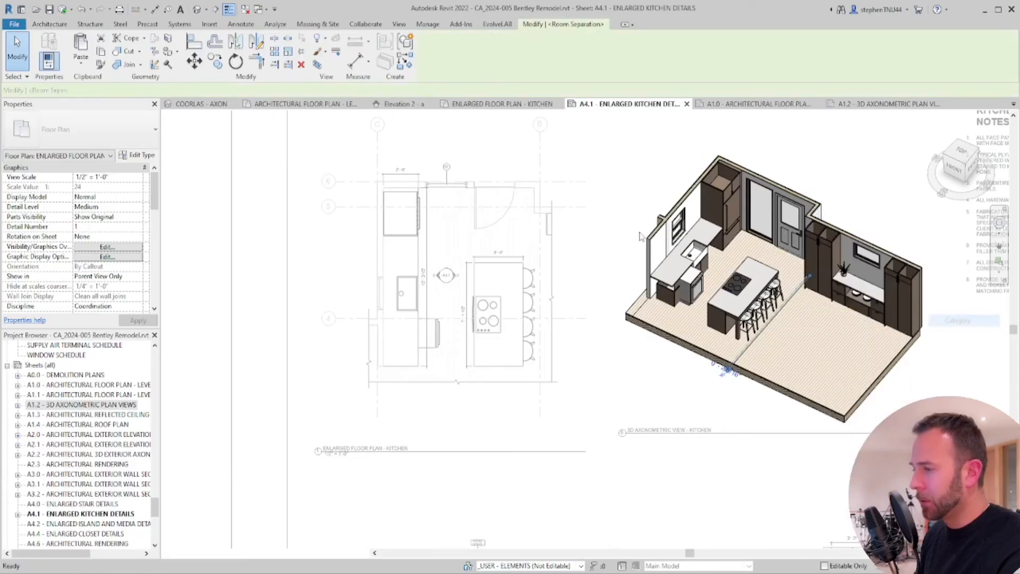
pyautogui.scroll(-3, 499, 277)
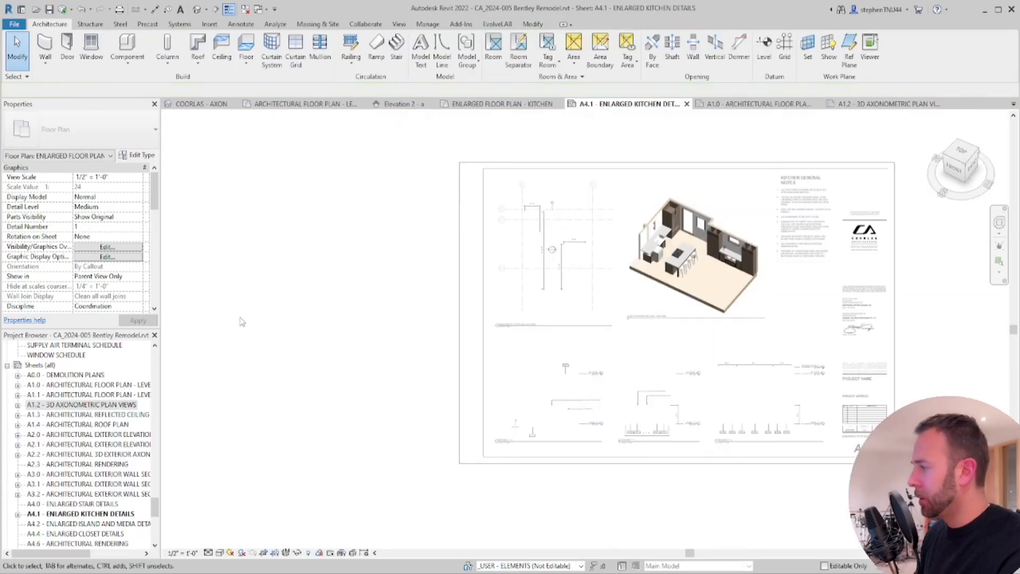
pyautogui.doubleClick(474, 335)
pyautogui.scroll(2, 765, 492)
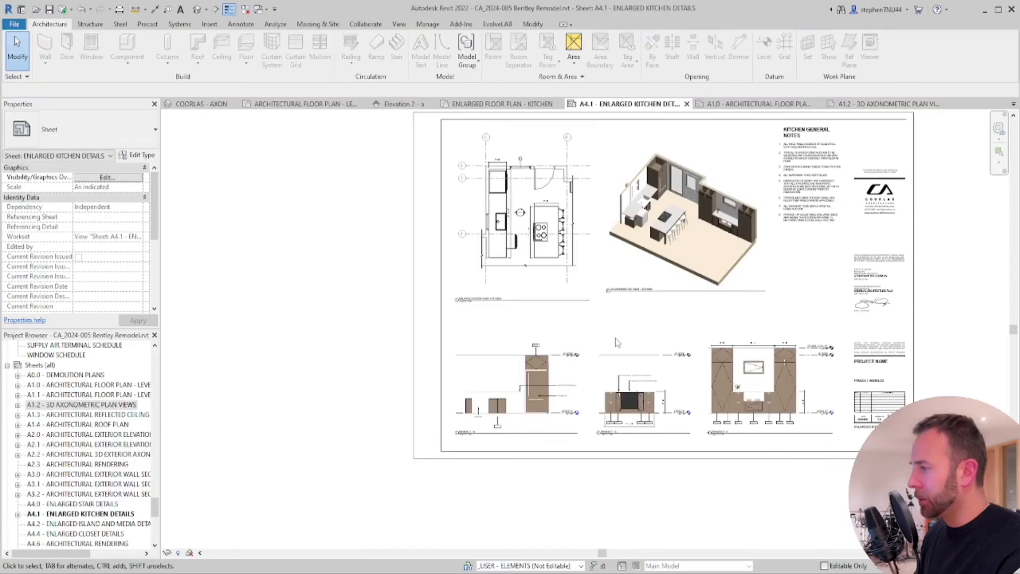
pyautogui.moveTo(718, 302); pyautogui.dragTo(619, 339, button='middle')
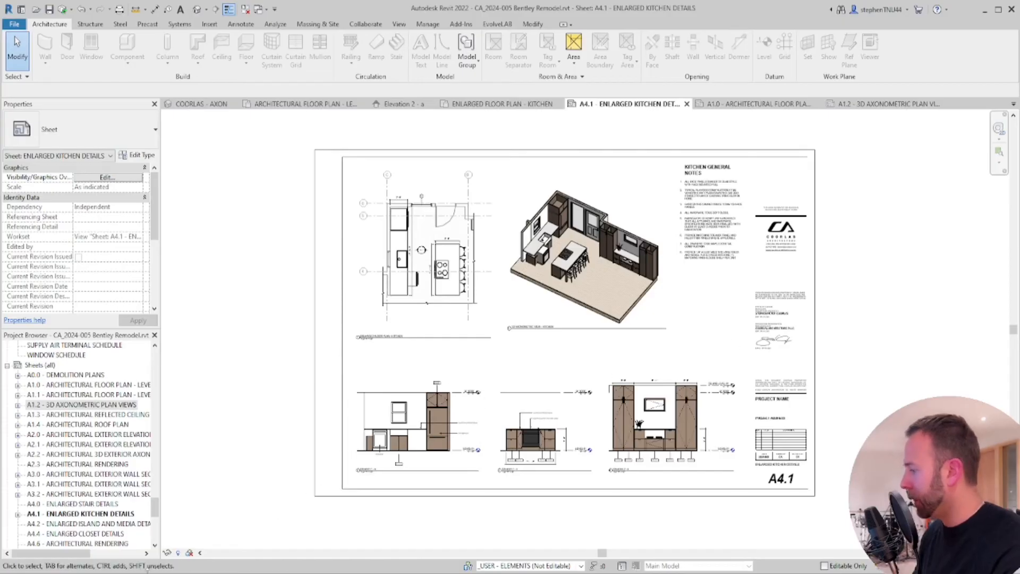
# Switch to the Level 01 architectural floor plan and close all other open views
pyautogui.click(322, 105)
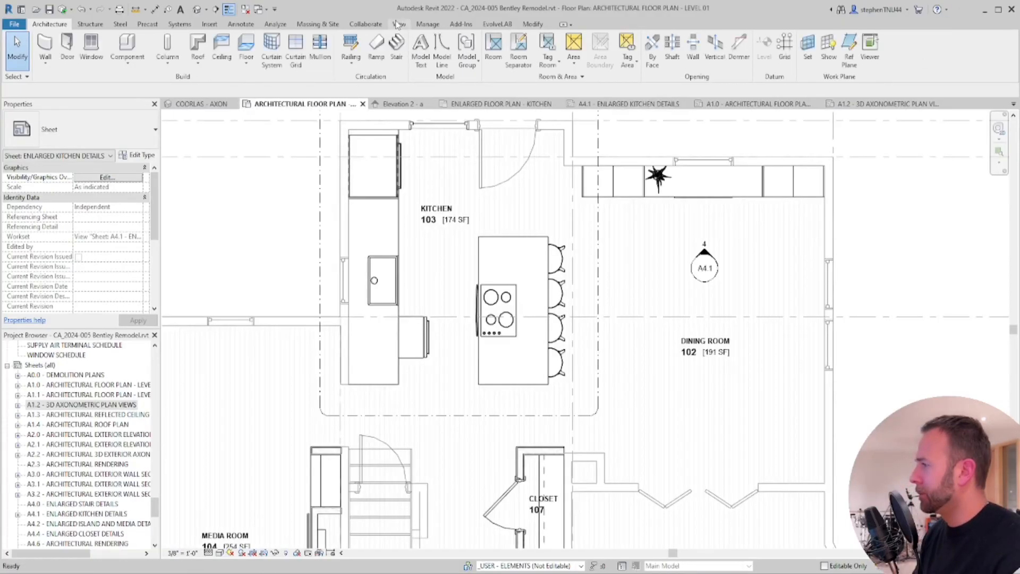
pyautogui.click(883, 51)
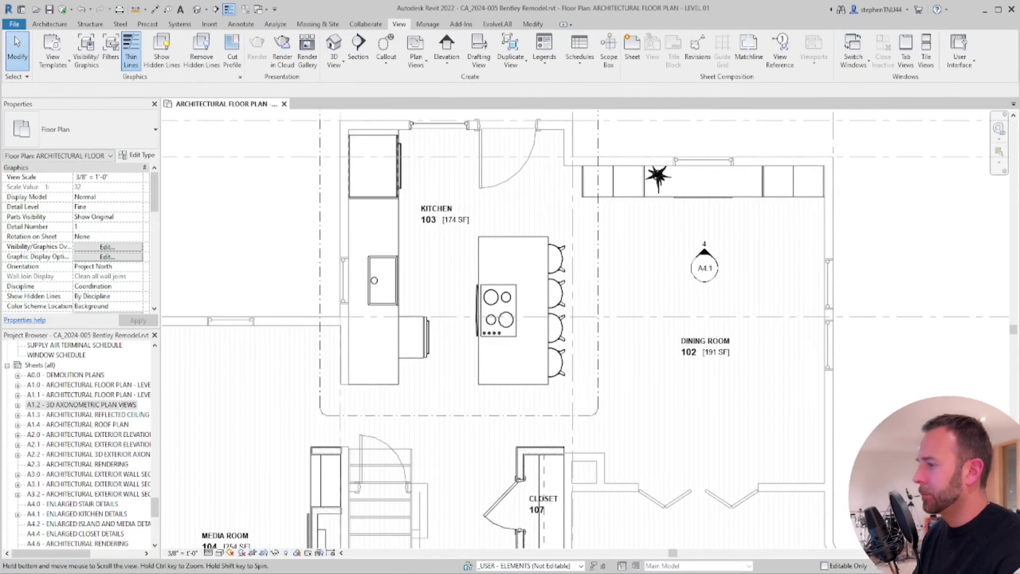
# Place a CA_Furniture - Modern Dining Table component in dining room 102
pyautogui.scroll(2, 619, 223)
pyautogui.click(54, 27)
pyautogui.click(127, 62)
pyautogui.click(135, 81)
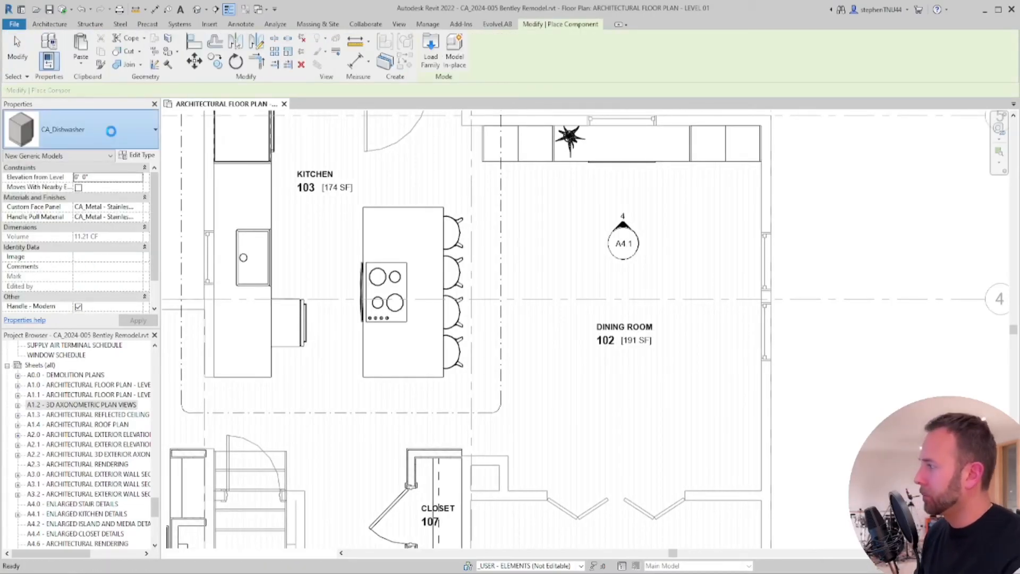
pyautogui.click(112, 134)
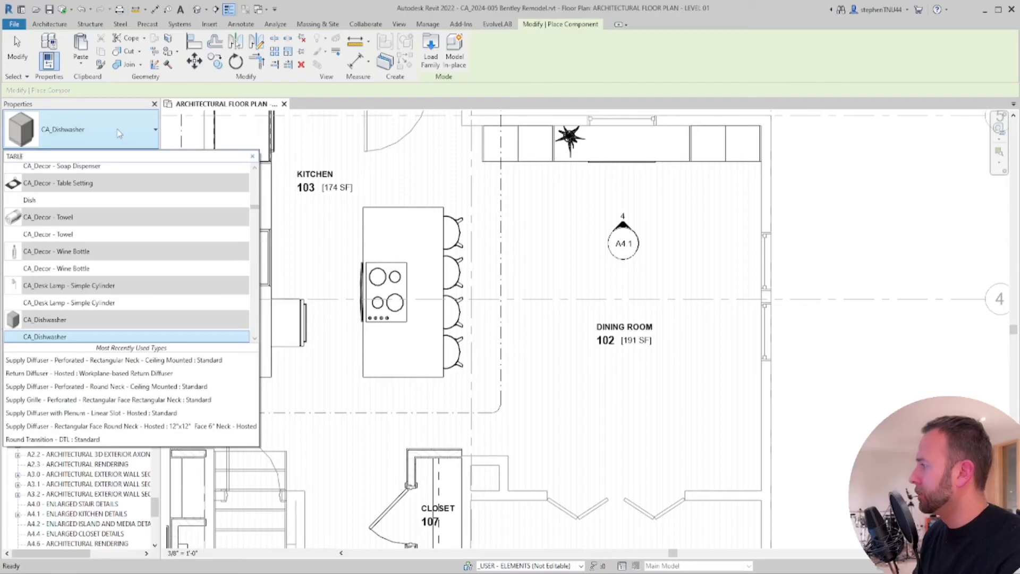
pyautogui.scroll(-7, 121, 264)
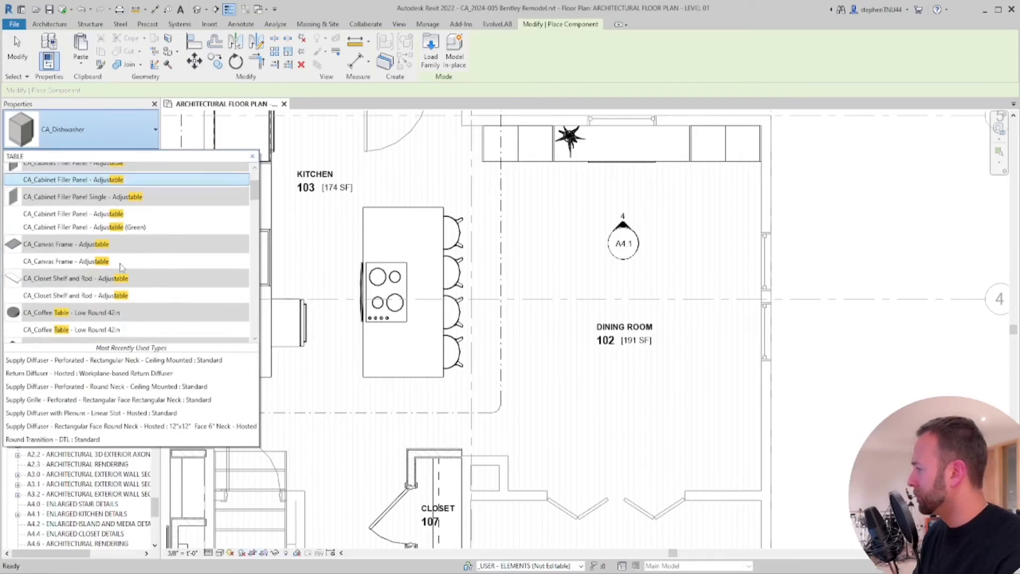
pyautogui.scroll(-6, 122, 267)
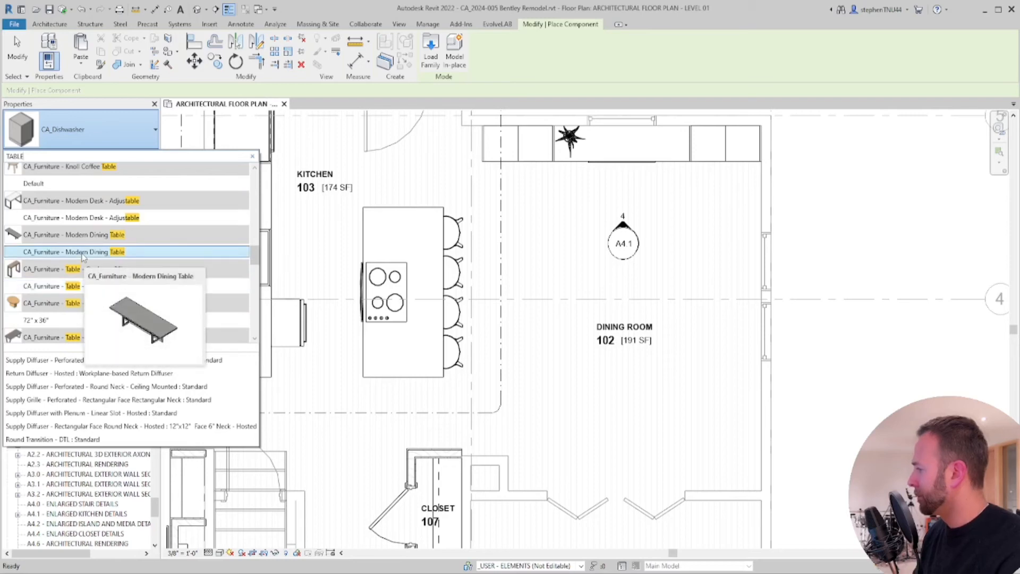
pyautogui.click(82, 253)
pyautogui.click(563, 378)
pyautogui.press('Escape')
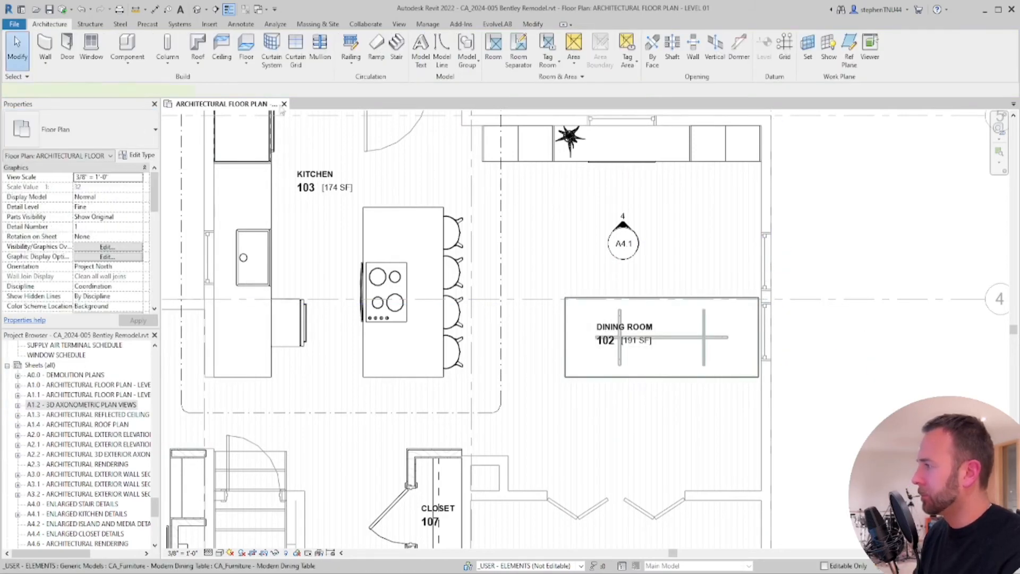
# Rotate the dining table 90 degrees and nudge it slightly up and to the left within the dining room
pyautogui.press('r')
pyautogui.press('o')
pyautogui.click(852, 264)
pyautogui.write('90')
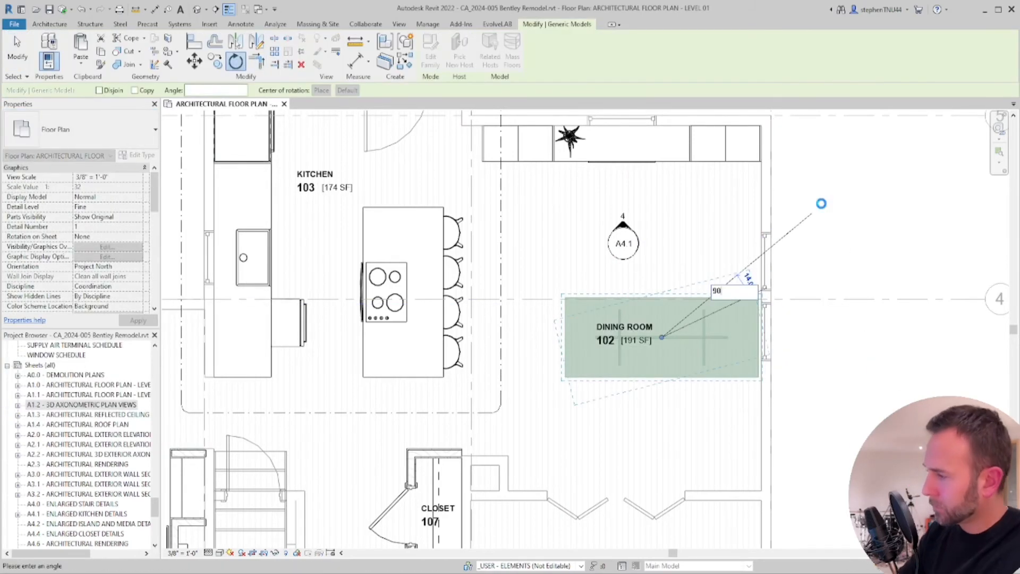
pyautogui.press('Return')
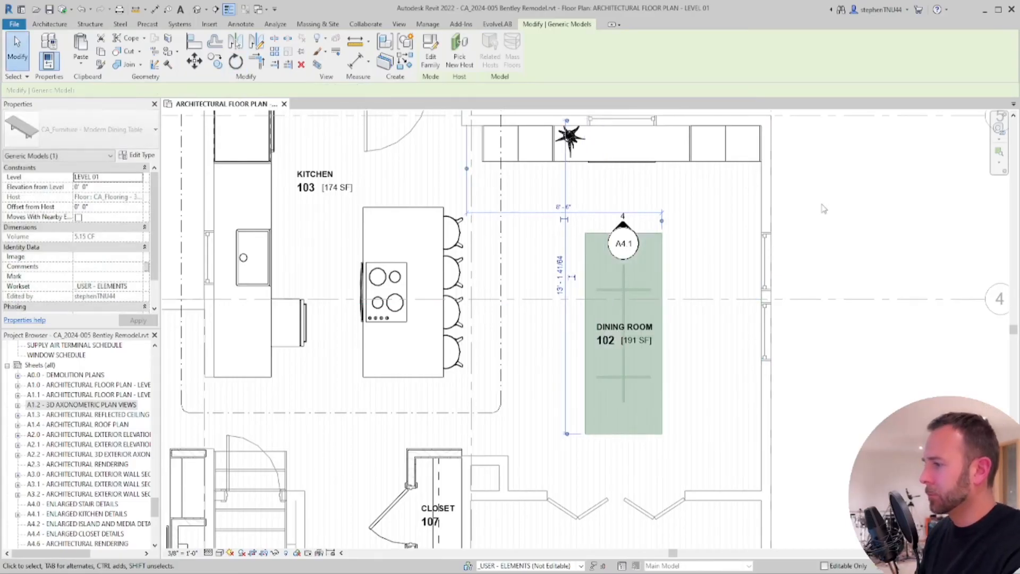
pyautogui.press('Up')
pyautogui.press('Up')
pyautogui.press('Left')
pyautogui.press('Left')
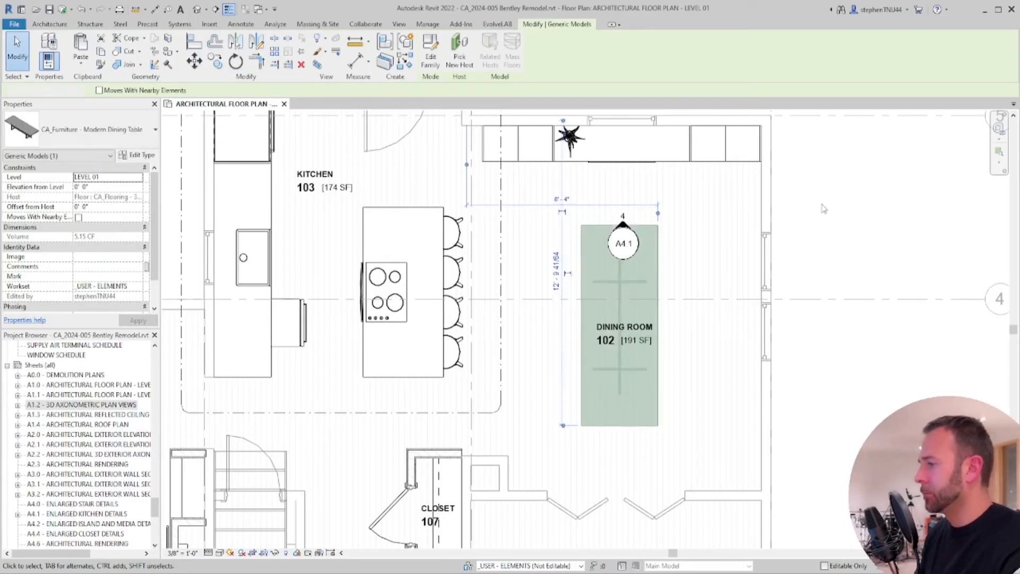
pyautogui.click(823, 208)
# Place a CA_Furniture - Chair Modern Dining component on the kitchen side of the dining table
pyautogui.scroll(-1, 591, 260)
pyautogui.click(127, 51)
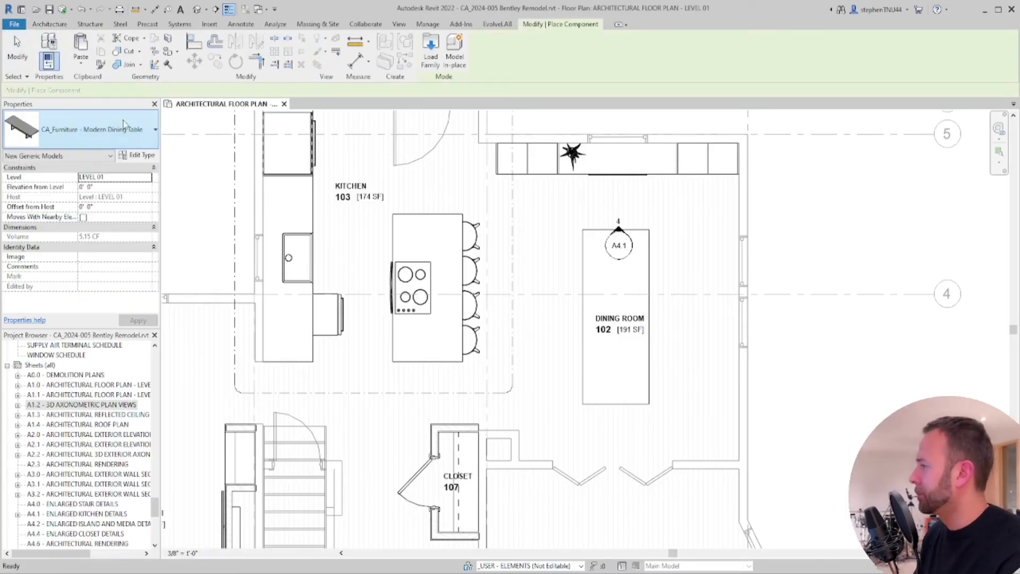
pyautogui.click(122, 129)
pyautogui.write('CHAIR')
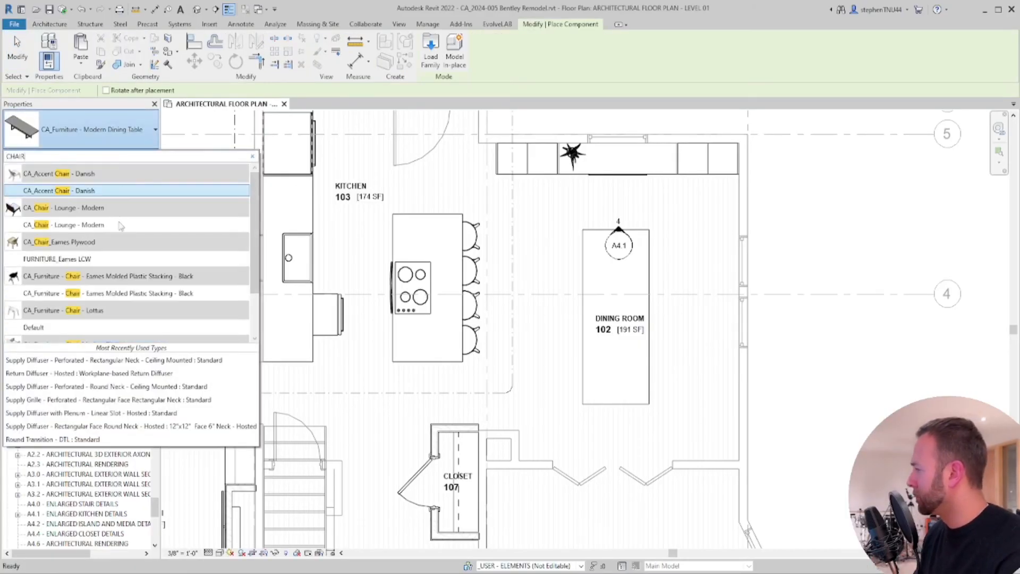
pyautogui.scroll(-3, 118, 234)
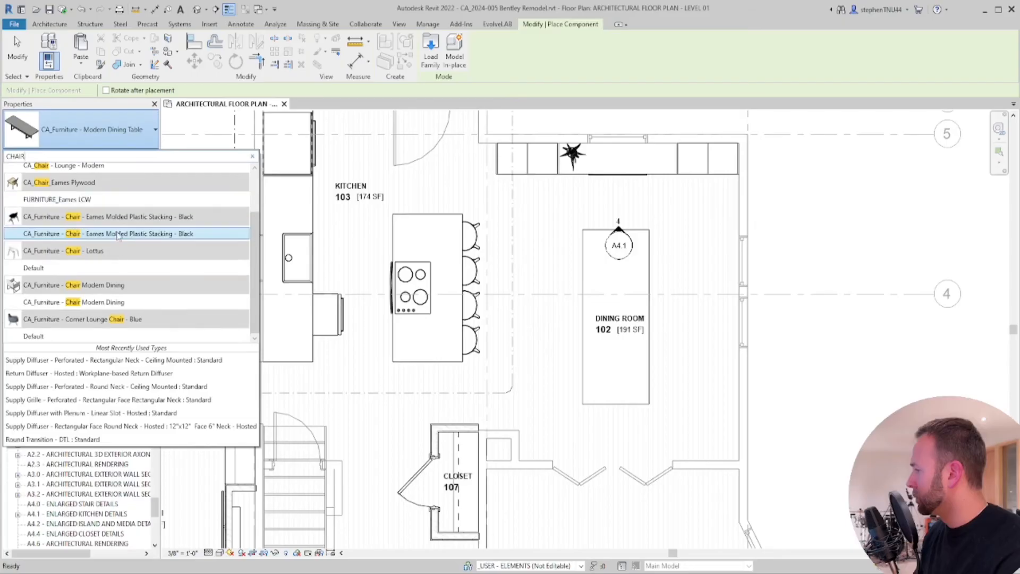
pyautogui.click(78, 303)
pyautogui.scroll(1, 564, 266)
pyautogui.click(565, 266)
pyautogui.press('Escape')
pyautogui.press('Escape')
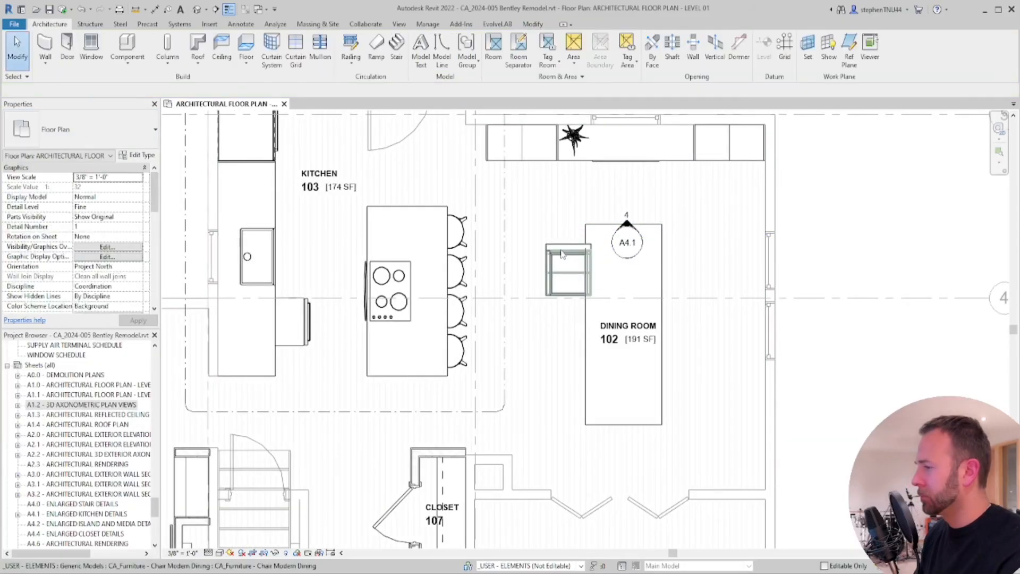
# Rotate the modern dining chair so that it faces the dining table in room 102
pyautogui.click(566, 270)
pyautogui.press('r')
pyautogui.press('o')
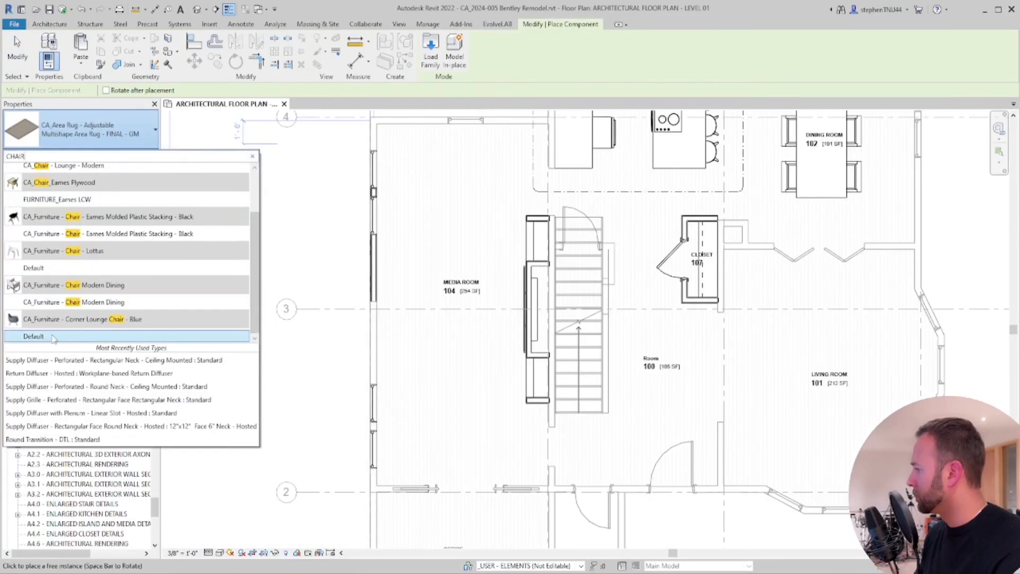
# Place a CA_Furniture - Corner Lounge Chair - Blue in media room 104 and mirror a copy of it across grid line 3
pyautogui.click(53, 337)
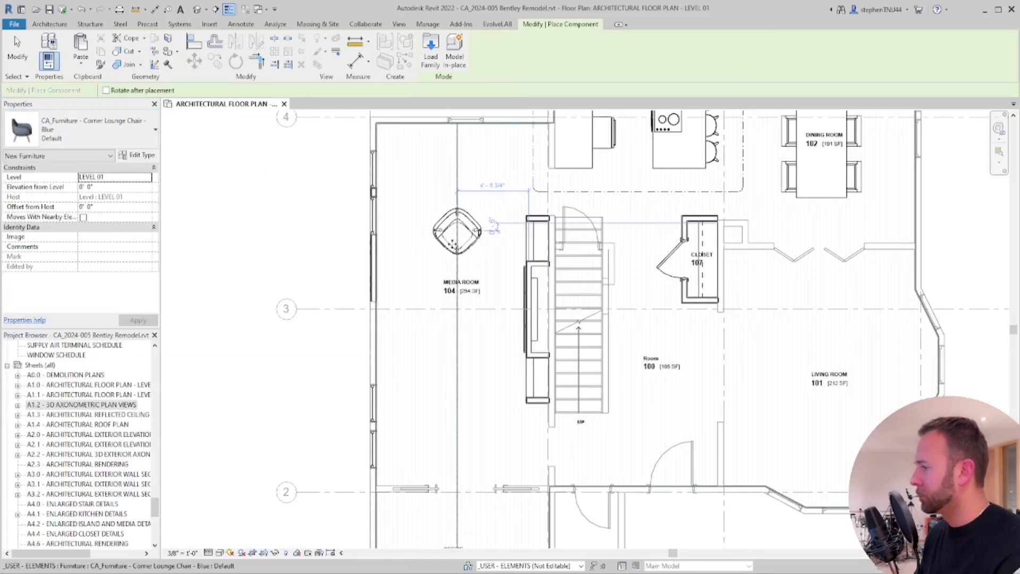
pyautogui.click(458, 255)
pyautogui.press('Escape')
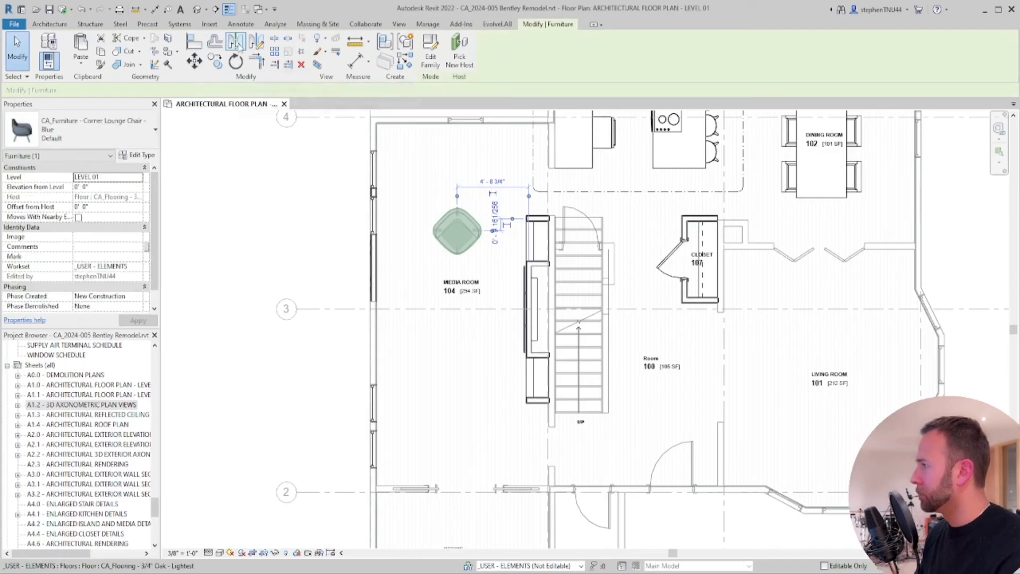
pyautogui.press('m')
pyautogui.press('m')
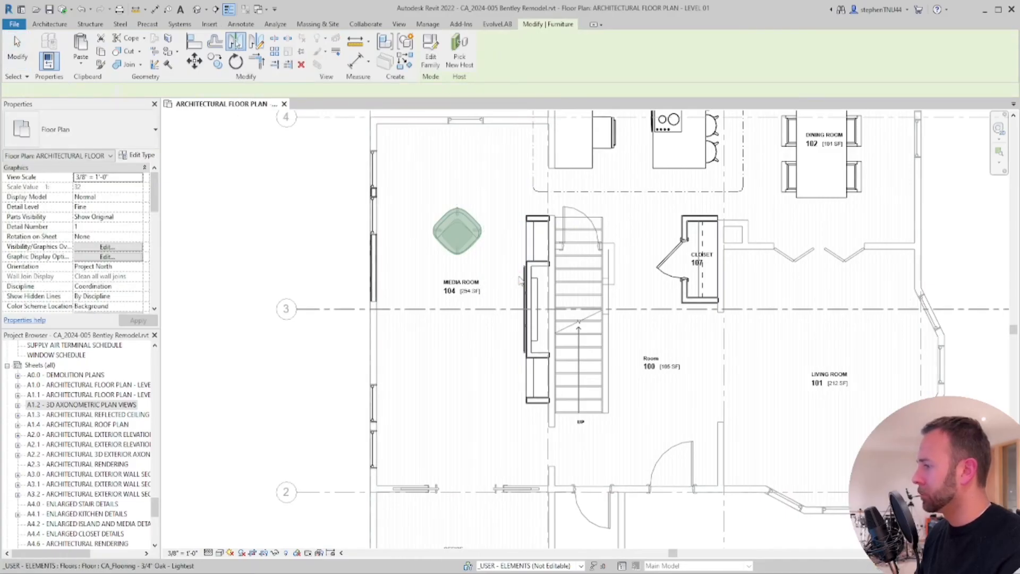
pyautogui.click(518, 309)
pyautogui.press('Escape')
pyautogui.moveTo(502, 291); pyautogui.dragTo(512, 292, button='middle')
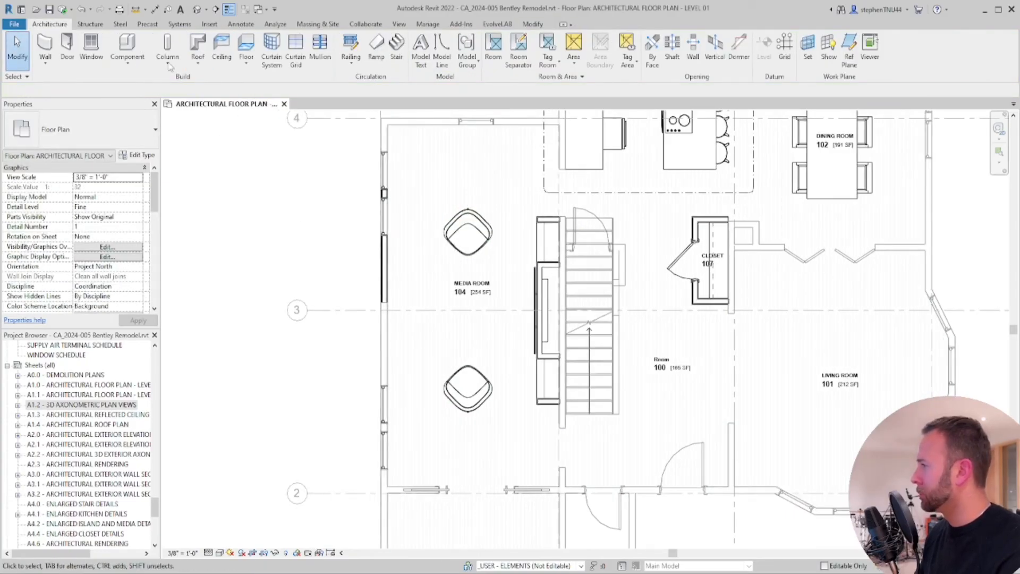
# Place a CA_Furniture - Couch Modern component in the media room between the two lounge chairs
pyautogui.click(140, 84)
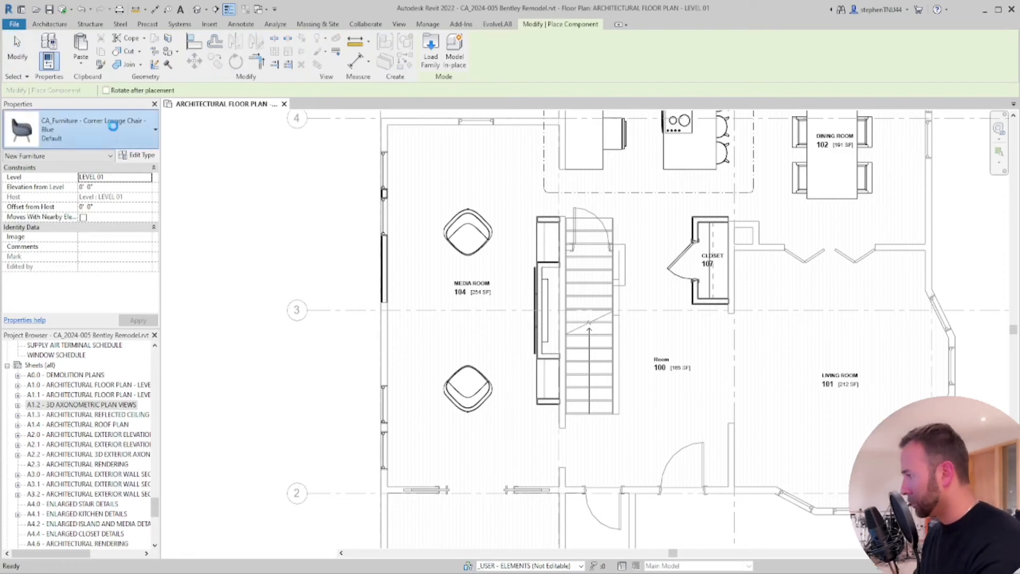
pyautogui.click(113, 127)
pyautogui.write('SOFA')
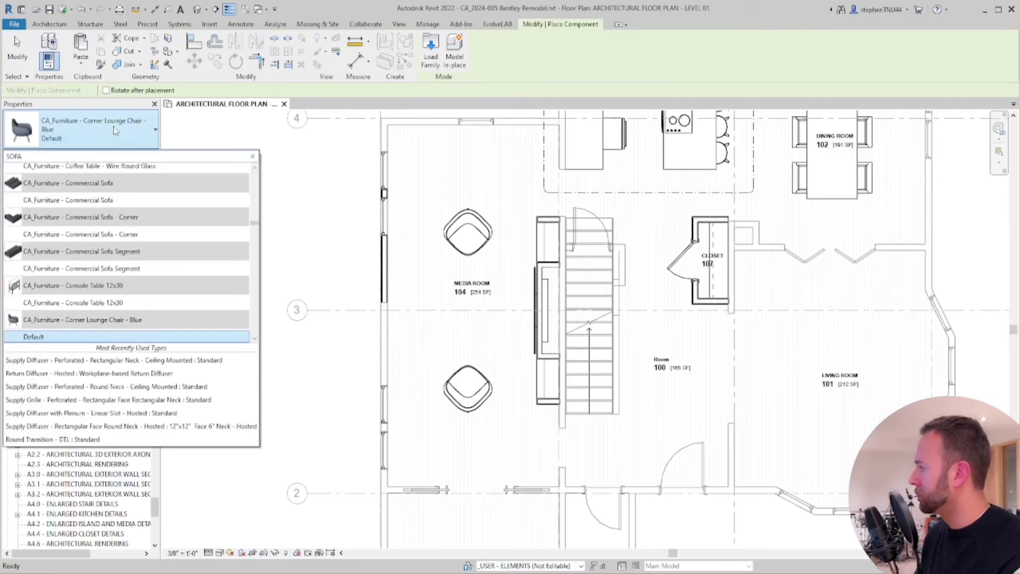
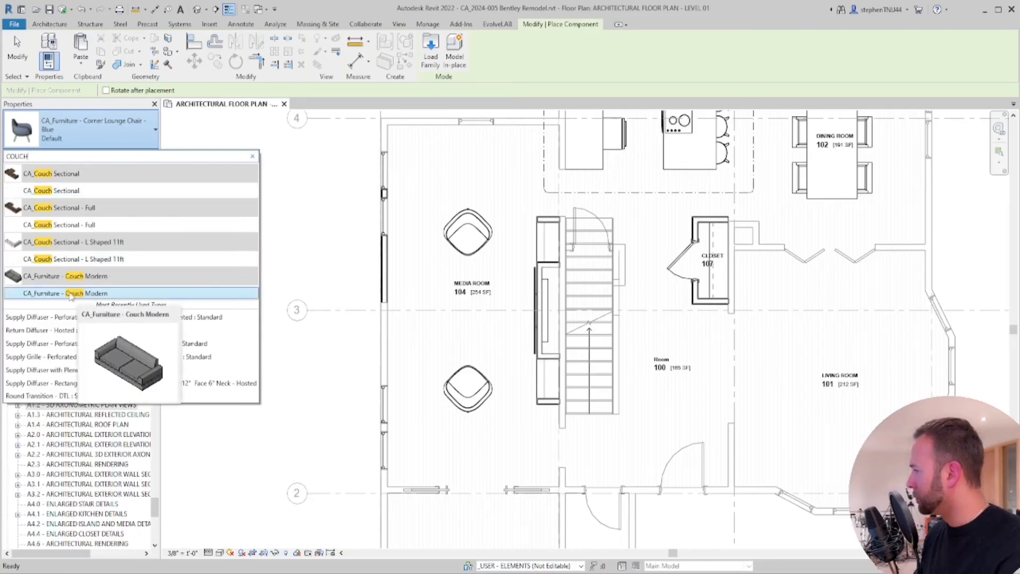
pyautogui.click(70, 294)
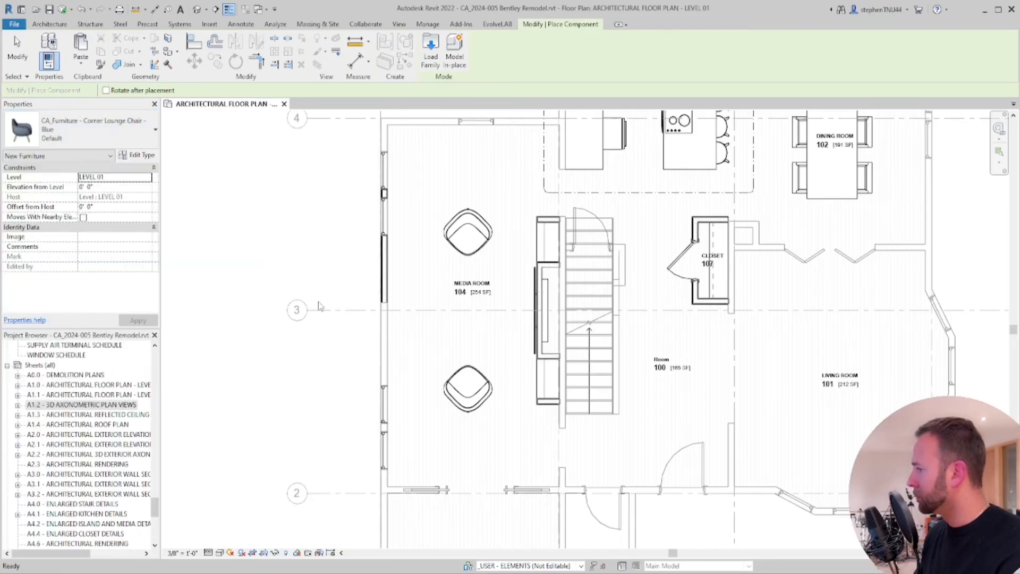
pyautogui.click(467, 325)
pyautogui.press('Escape')
# Rotate the couch 90 degrees and nudge it toward the media room's exterior wall
pyautogui.click(467, 323)
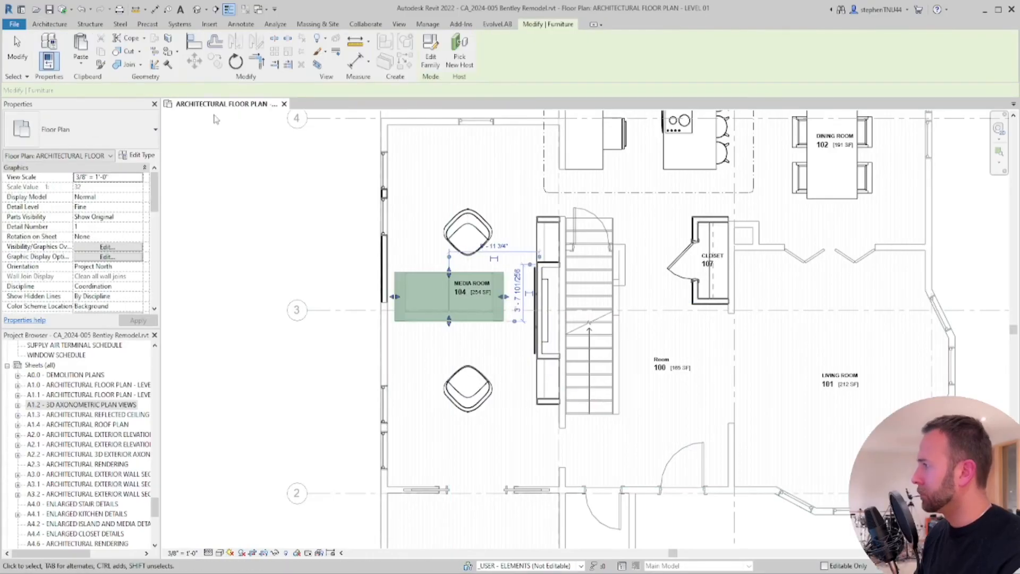
pyautogui.write('90')
pyautogui.press('Return')
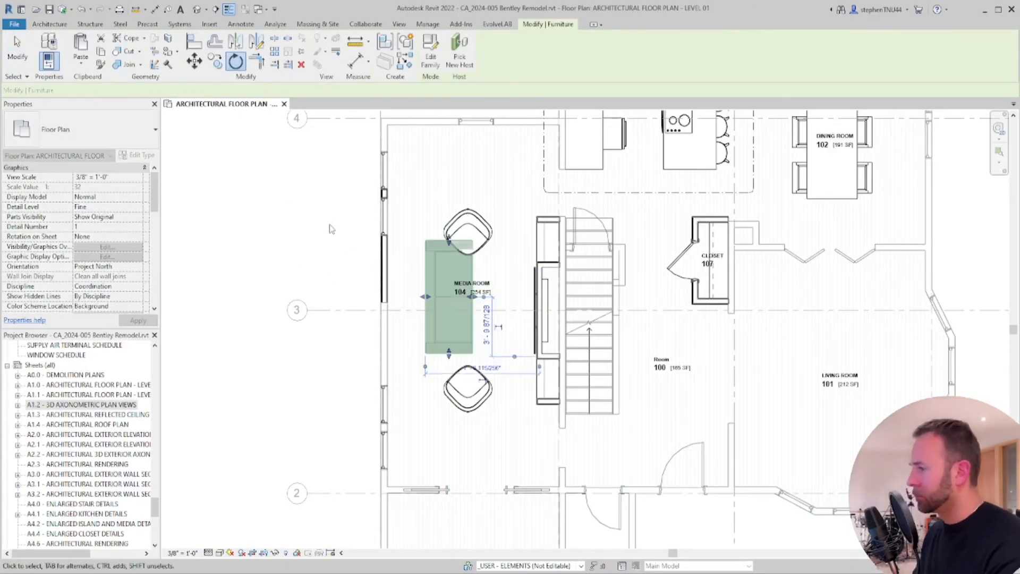
pyautogui.press('Left')
pyautogui.press('Left')
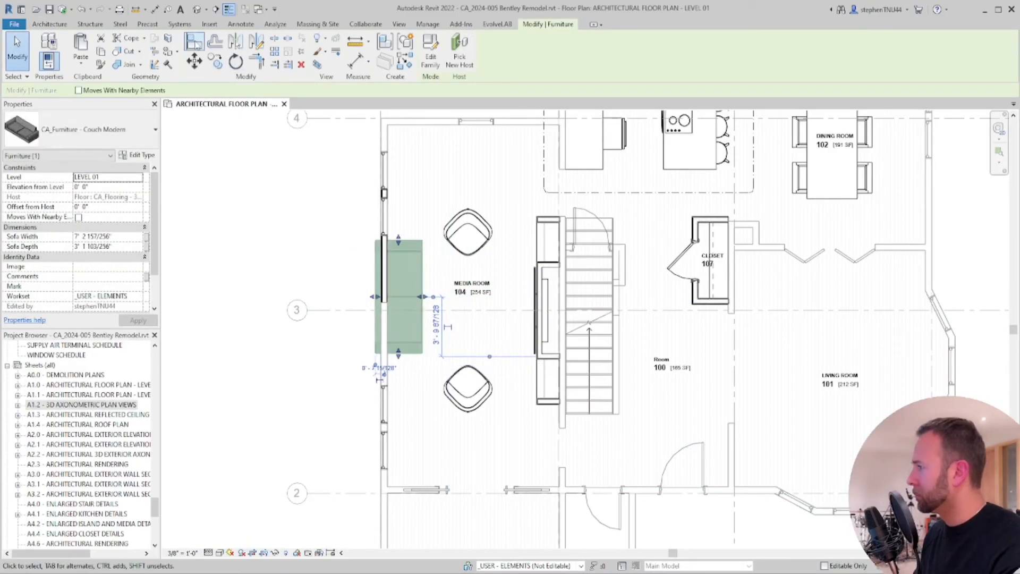
pyautogui.press('a')
pyautogui.press('l')
pyautogui.scroll(5, 417, 305)
pyautogui.scroll(-3, 452, 281)
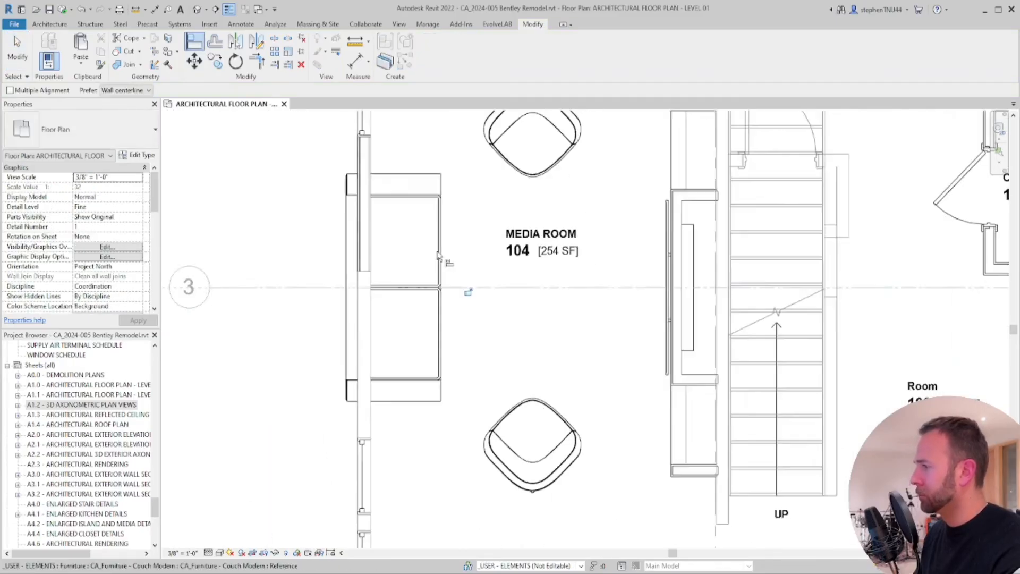
pyautogui.scroll(-1, 437, 255)
pyautogui.press('Escape')
# Nudge the couch back into the media room so that it clears the exterior wall
pyautogui.click(360, 209)
pyautogui.press('Right')
pyautogui.press('Right')
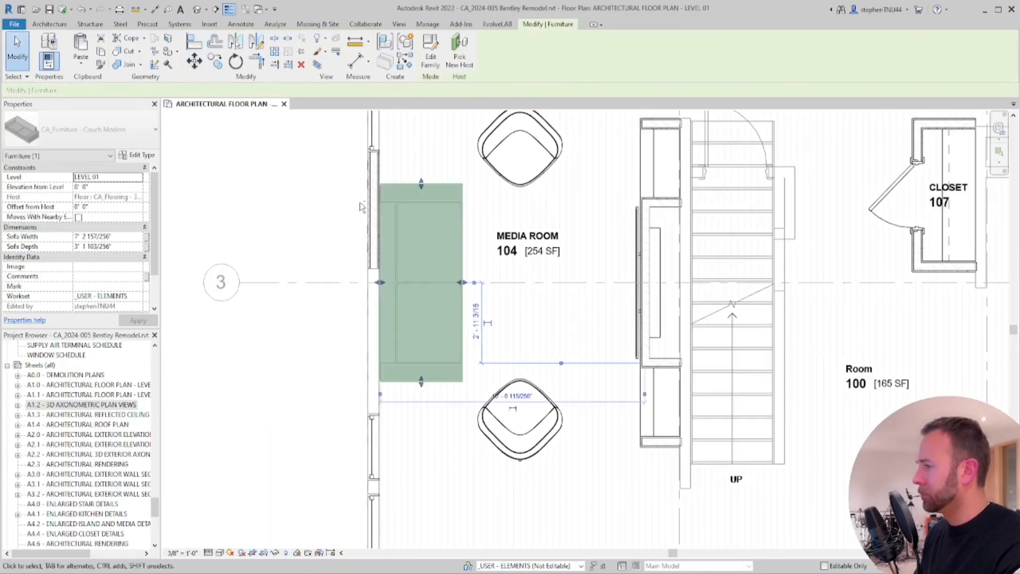
pyautogui.press('Escape')
pyautogui.scroll(-3, 420, 267)
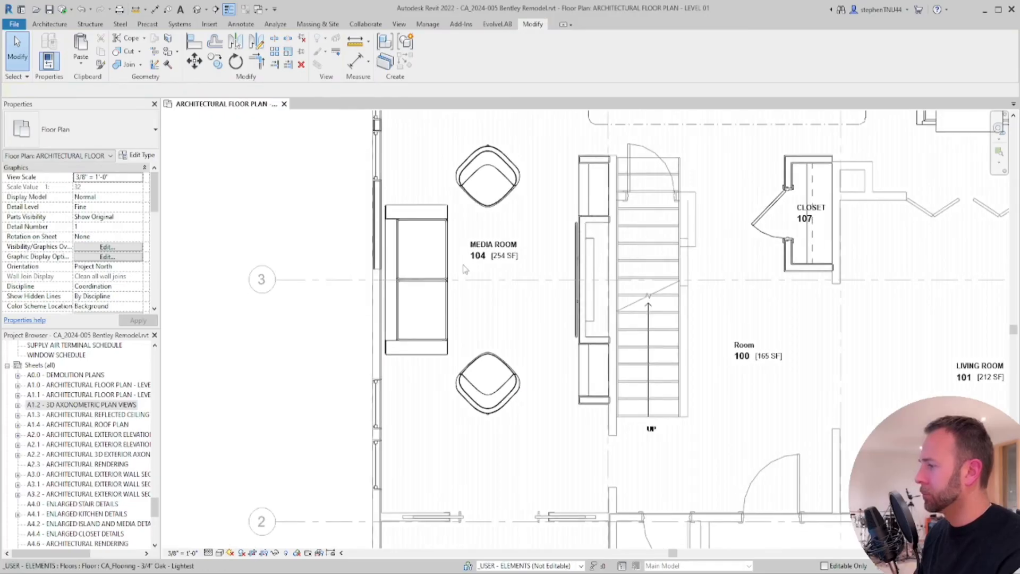
# Place a CA_Furniture - Coffee Table - Modern Slab on Frame, 60" x 24", in front of the media room couch
pyautogui.click(50, 24)
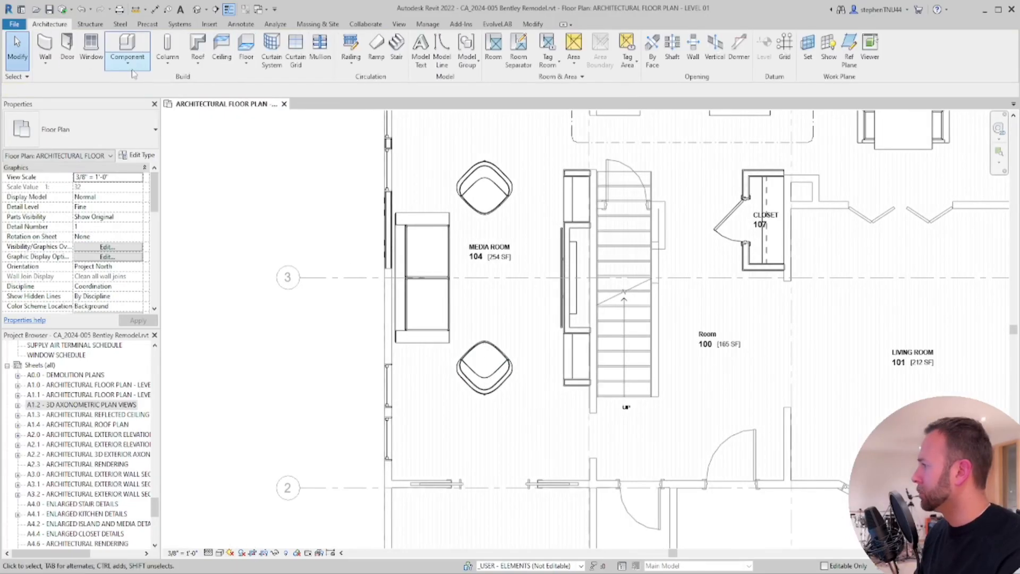
pyautogui.click(141, 86)
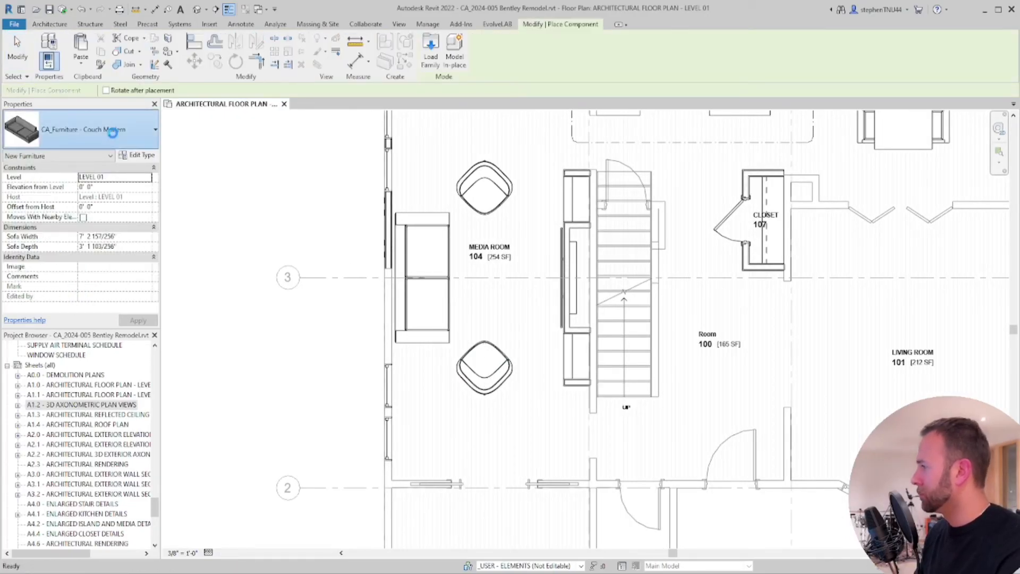
pyautogui.click(116, 133)
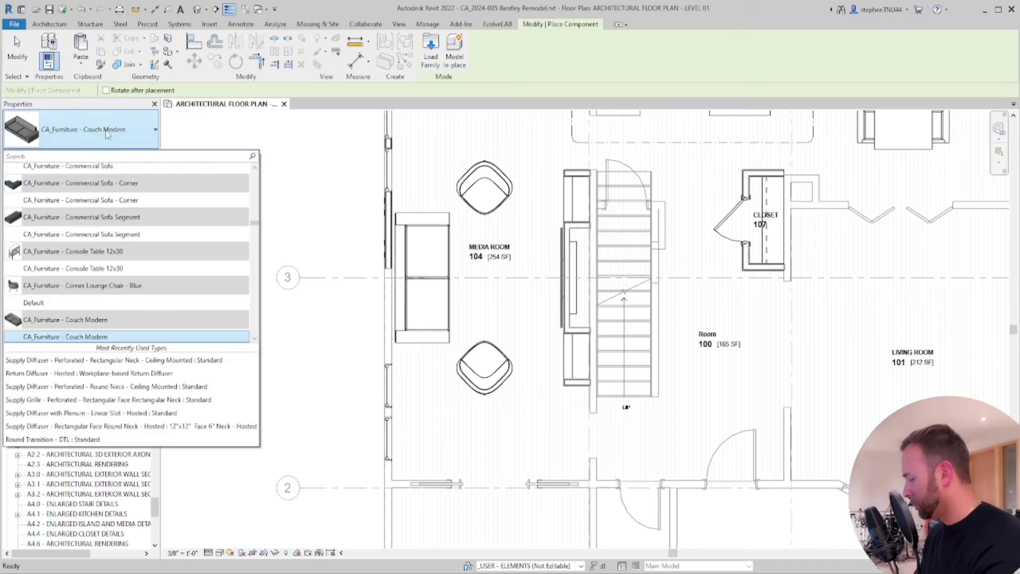
pyautogui.write('TAB')
pyautogui.write('LE')
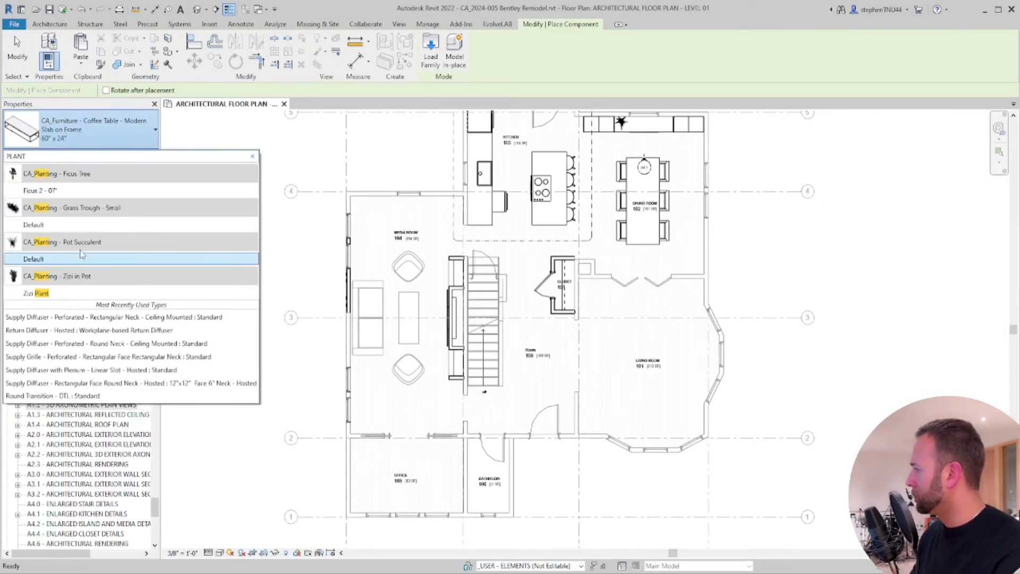
# Place a CA_Planting - Ficus Tree, type Ficus 2 - 07', in the media room's exterior corner near grid line 4
pyautogui.click(75, 192)
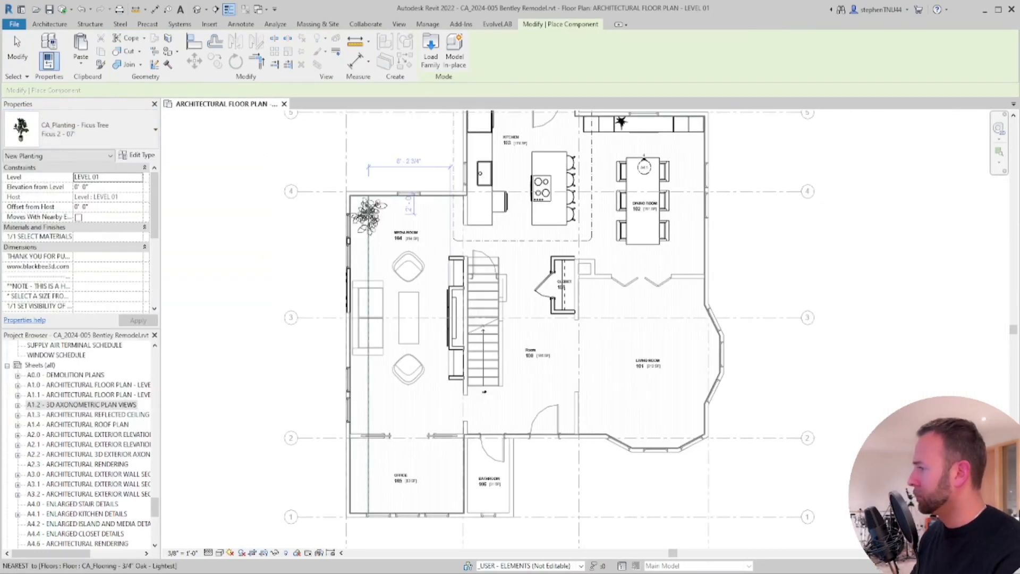
pyautogui.scroll(2, 375, 210)
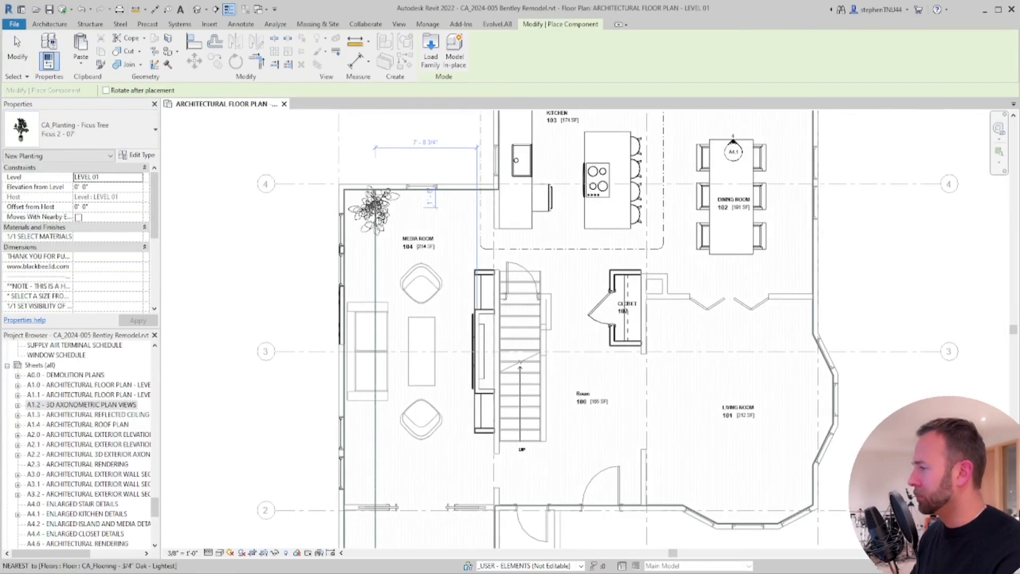
pyautogui.scroll(2, 385, 214)
pyautogui.click(375, 208)
pyautogui.press('Escape')
# Rotate the ficus tree to fit the media room corner and nudge it closer to the exterior wall
pyautogui.click(372, 211)
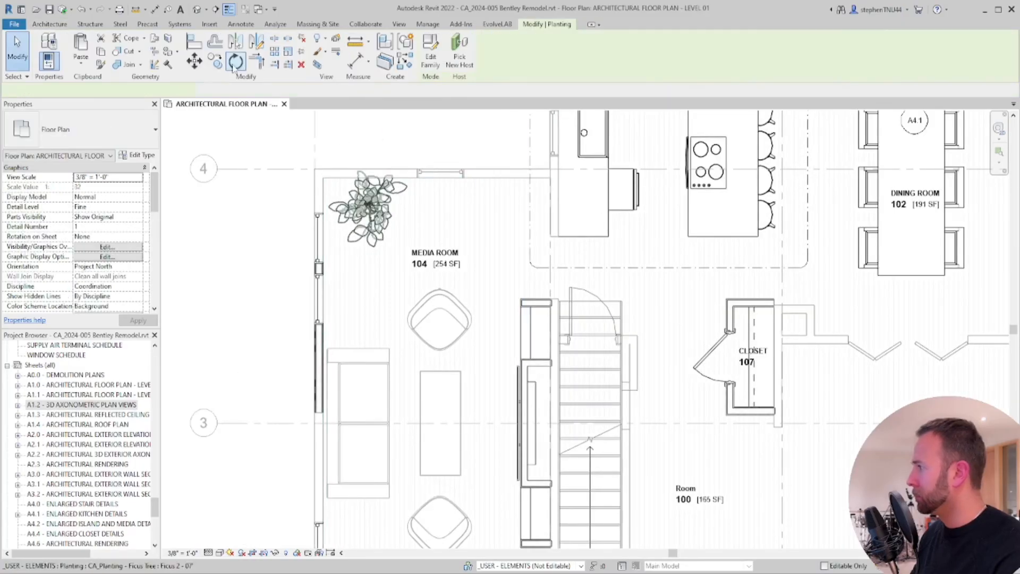
pyautogui.press('r')
pyautogui.press('o')
pyautogui.click(318, 278)
pyautogui.click(538, 247)
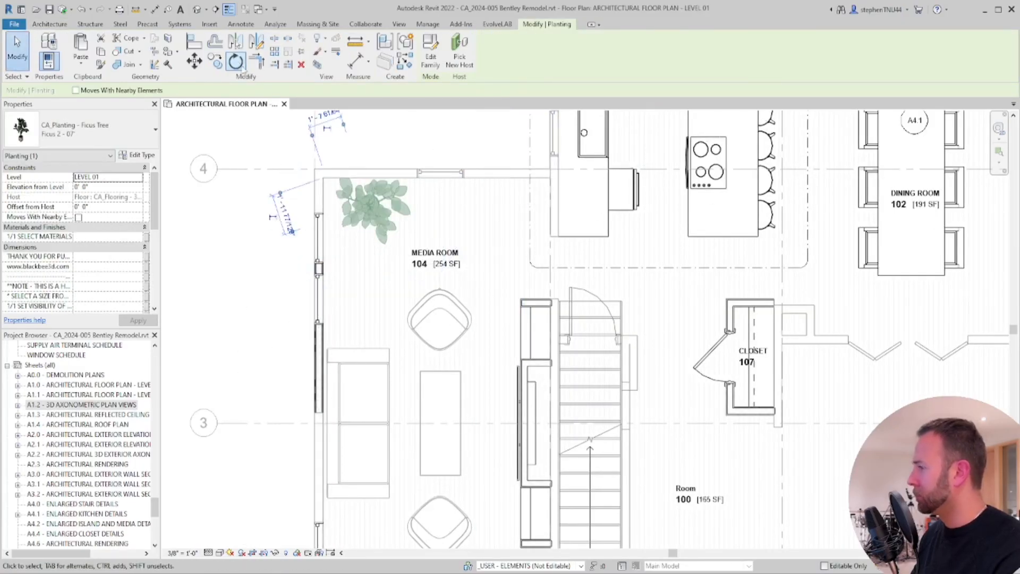
pyautogui.click(239, 66)
pyautogui.click(495, 221)
pyautogui.click(497, 205)
pyautogui.press('Left')
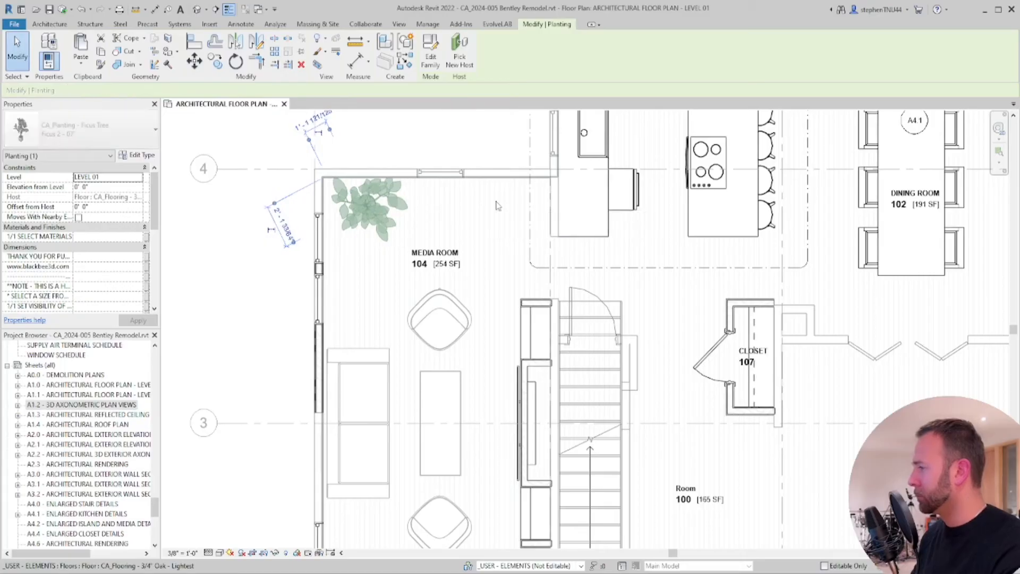
pyautogui.press('Escape')
pyautogui.scroll(-4, 457, 205)
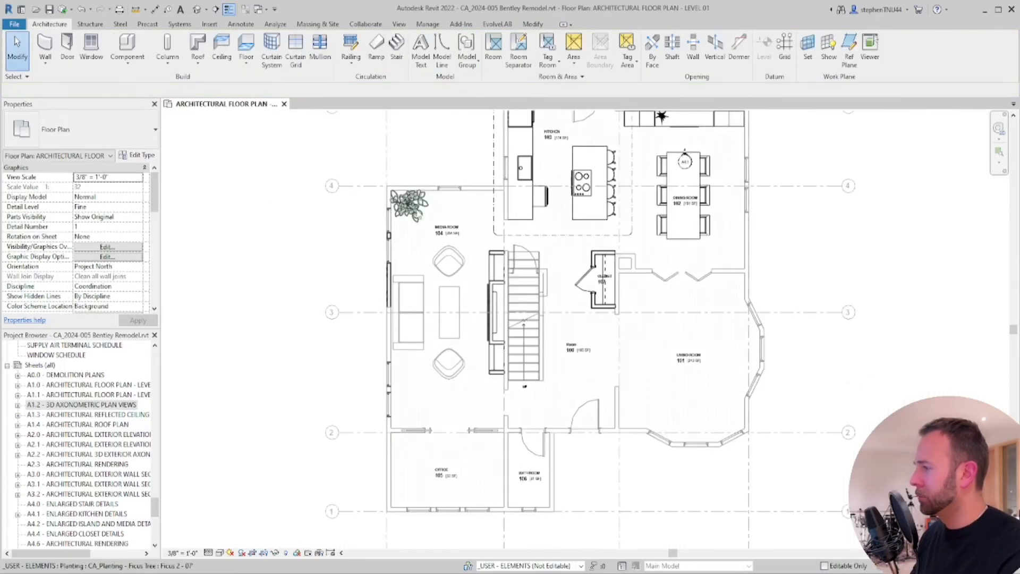
# Override the ficus tree's graphics in this view to halftone
pyautogui.rightClick(418, 210)
pyautogui.moveTo(469, 325)
pyautogui.click(568, 325)
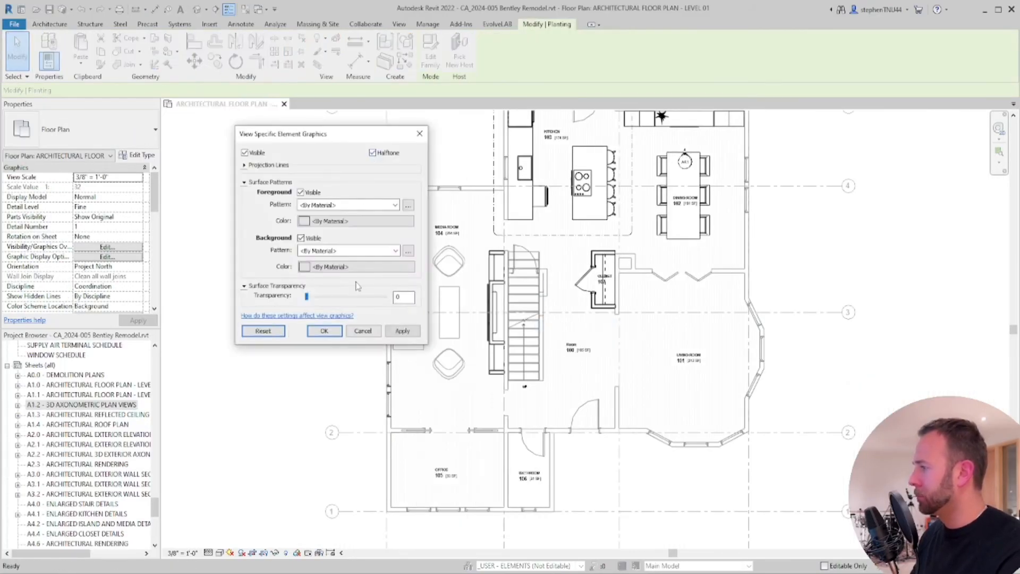
pyautogui.click(324, 331)
pyautogui.press('Escape')
# Open sheet A1.2 - 3D AXONOMETRIC PLAN VIEWS and examine the furnished rooms in its axonometric view
pyautogui.doubleClick(82, 404)
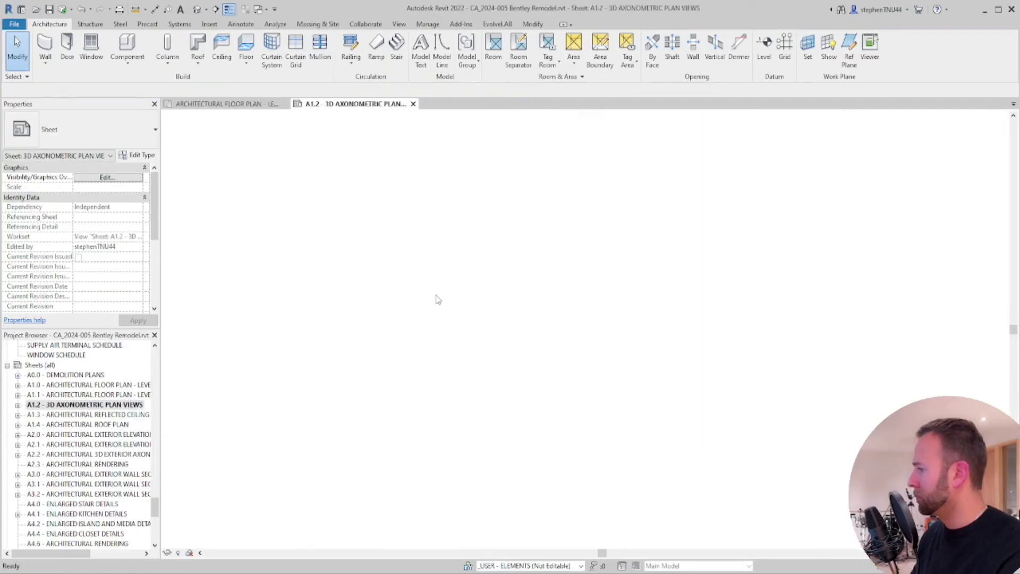
pyautogui.scroll(1, 766, 384)
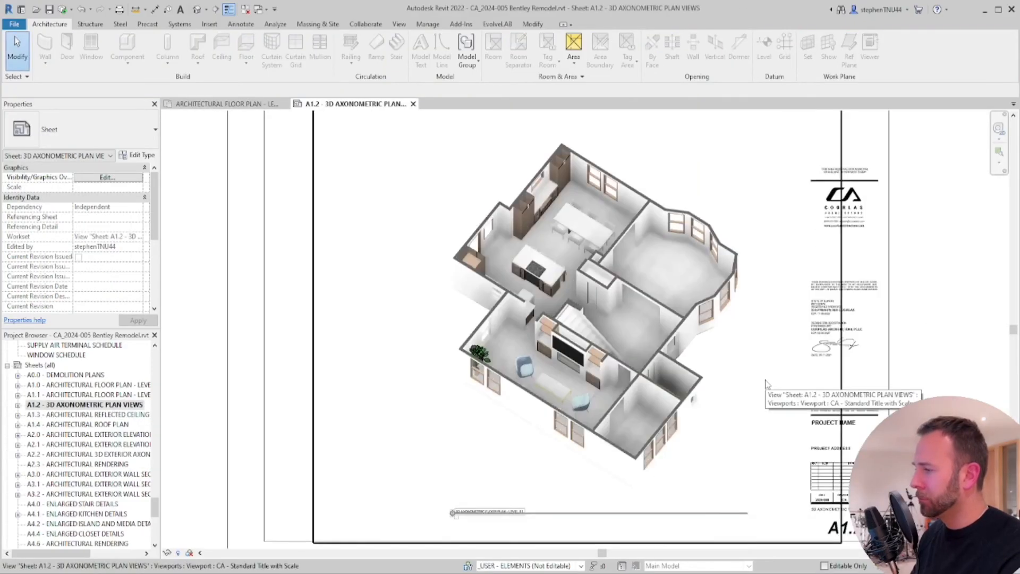
pyautogui.scroll(2, 543, 203)
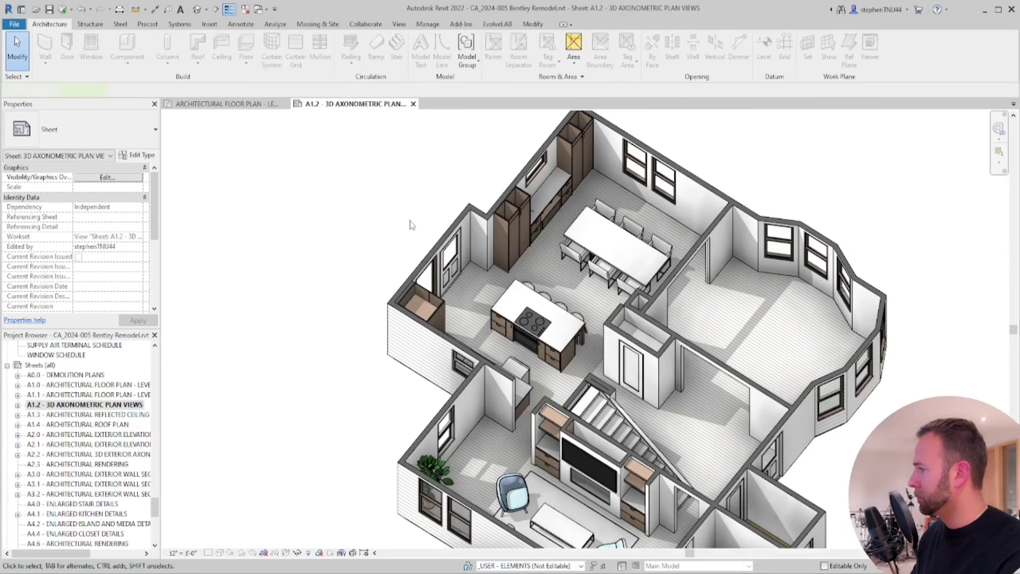
pyautogui.scroll(-3, 409, 225)
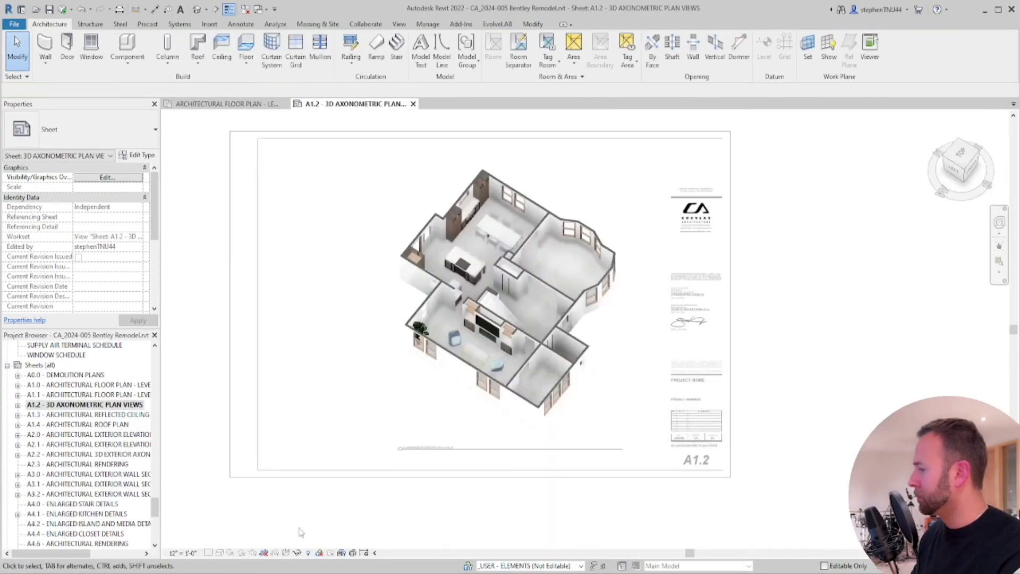
pyautogui.click(286, 553)
pyautogui.click(524, 495)
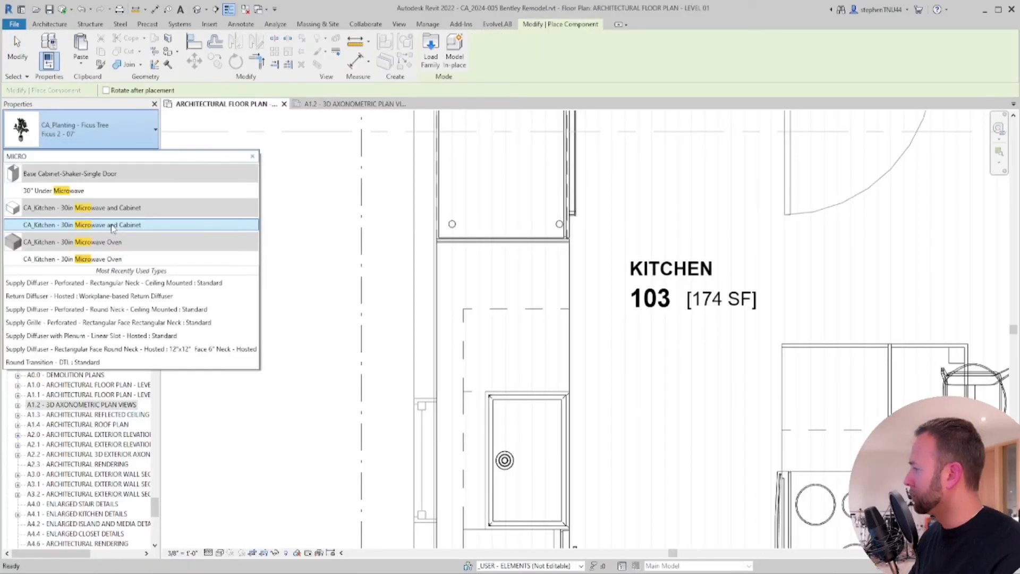
# Place a CA_Kitchen - 30in Microwave and Cabinet component in kitchen 103, beside the sink counter
pyautogui.click(90, 223)
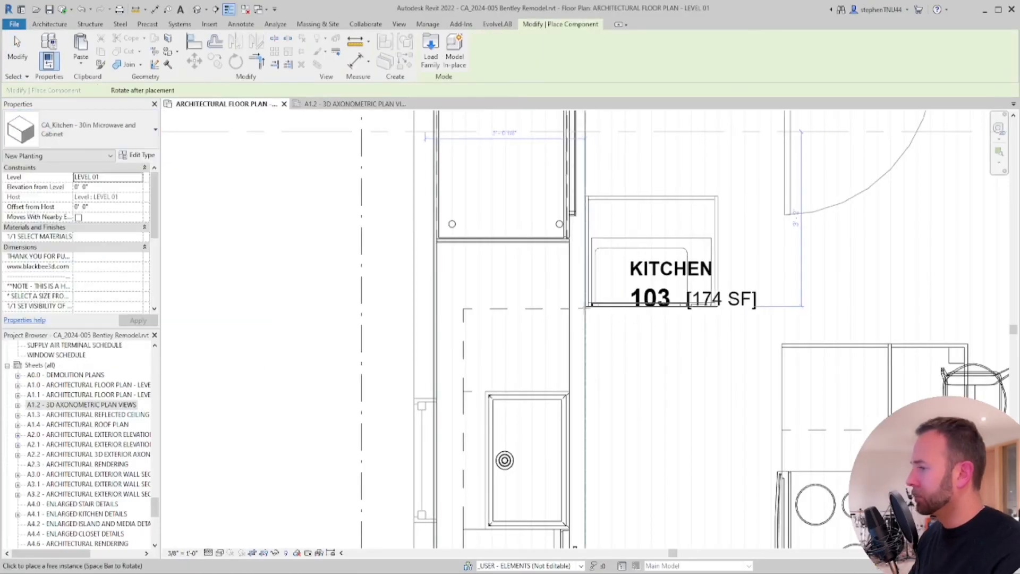
pyautogui.click(580, 360)
pyautogui.press('Escape')
pyautogui.press('Escape')
# Rotate the microwave and cabinet unit 90 degrees so that its front faces the kitchen island
pyautogui.click(708, 262)
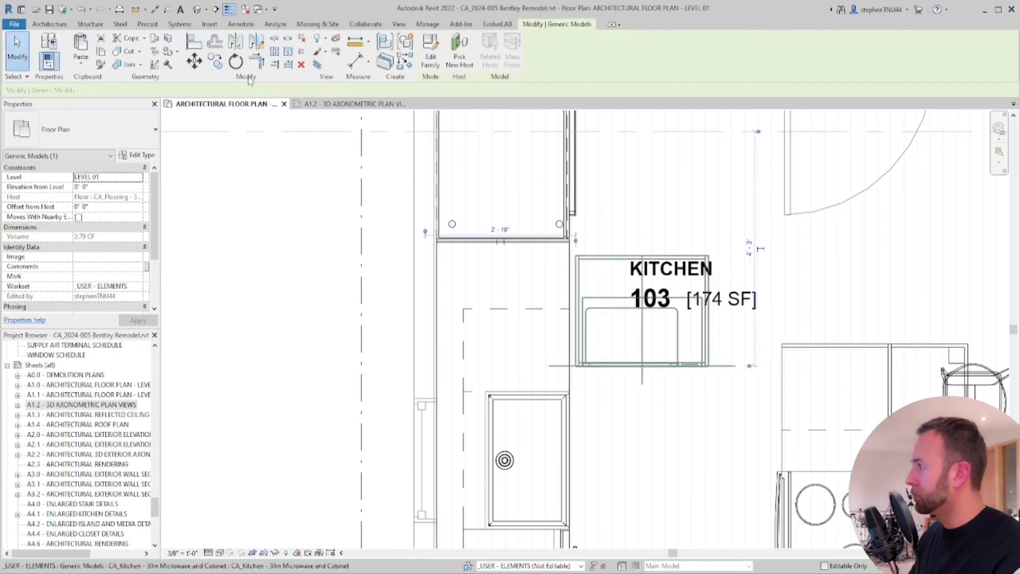
pyautogui.press('r')
pyautogui.press('o')
pyautogui.click(728, 239)
pyautogui.write('90')
pyautogui.press('Return')
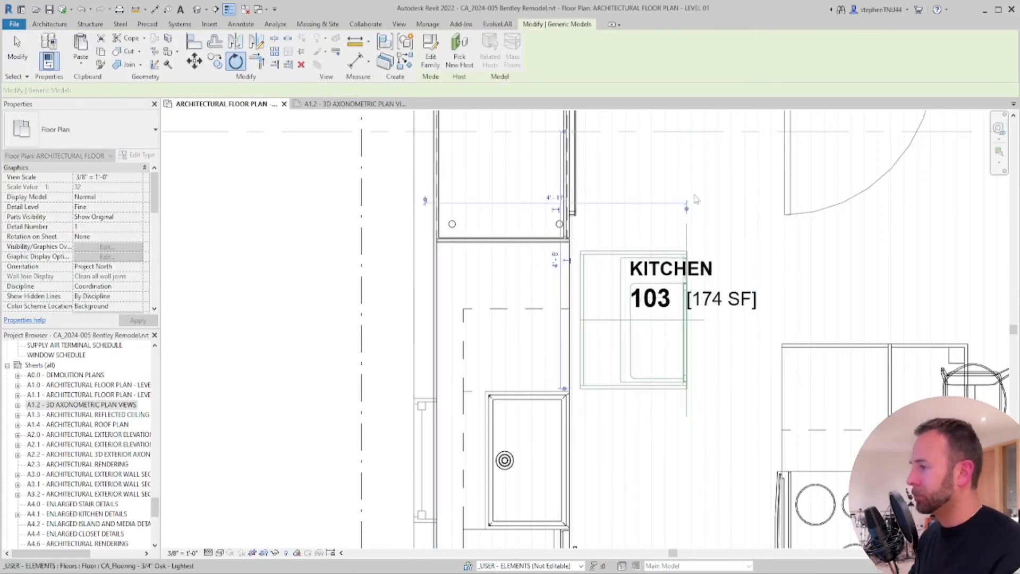
# Move the microwave and cabinet unit into the counter run between the refrigerator and the sink, flush with the counter's front edge
pyautogui.scroll(-1, 651, 238)
pyautogui.moveTo(663, 287); pyautogui.dragTo(519, 259, button='middle')
pyautogui.press('m')
pyautogui.press('v')
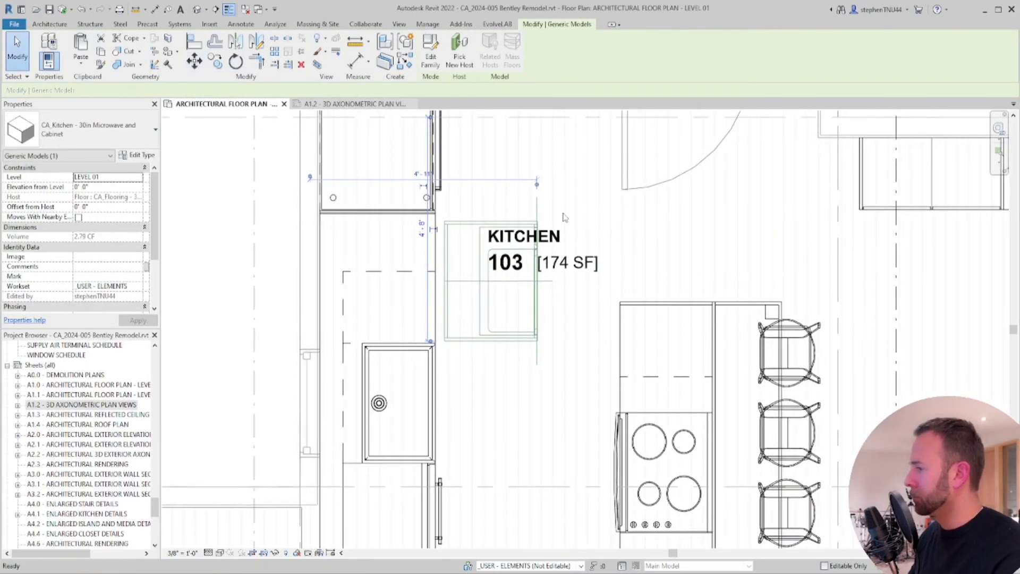
pyautogui.scroll(2, 564, 217)
pyautogui.press('m')
pyautogui.press('v')
pyautogui.scroll(3, 511, 470)
pyautogui.click(511, 468)
pyautogui.moveTo(338, 419); pyautogui.dragTo(900, 271, button='middle')
pyautogui.scroll(2, 459, 321)
pyautogui.click(453, 344)
pyautogui.scroll(-3, 477, 279)
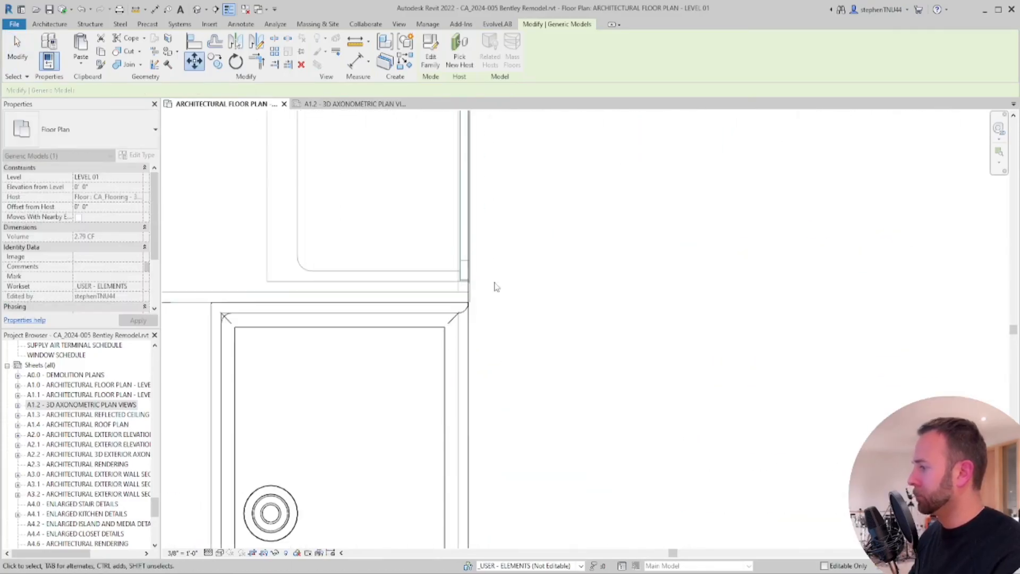
pyautogui.scroll(-5, 495, 287)
pyautogui.press('Escape')
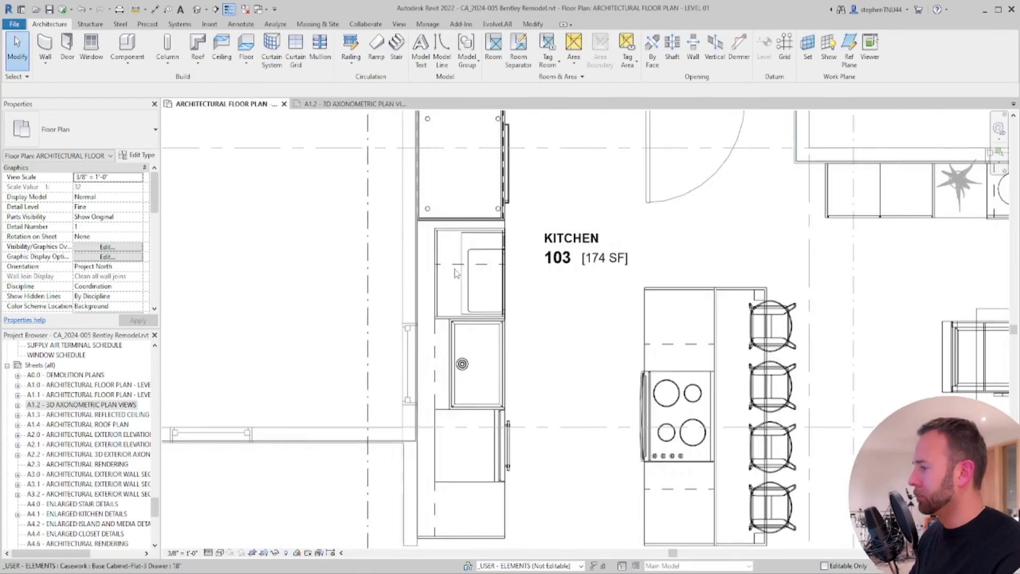
# Examine how the microwave and cabinet unit sits in the kitchen's sink counter run on the floor plan
pyautogui.scroll(-1, 455, 273)
pyautogui.moveTo(511, 467); pyautogui.dragTo(509, 455, button='middle')
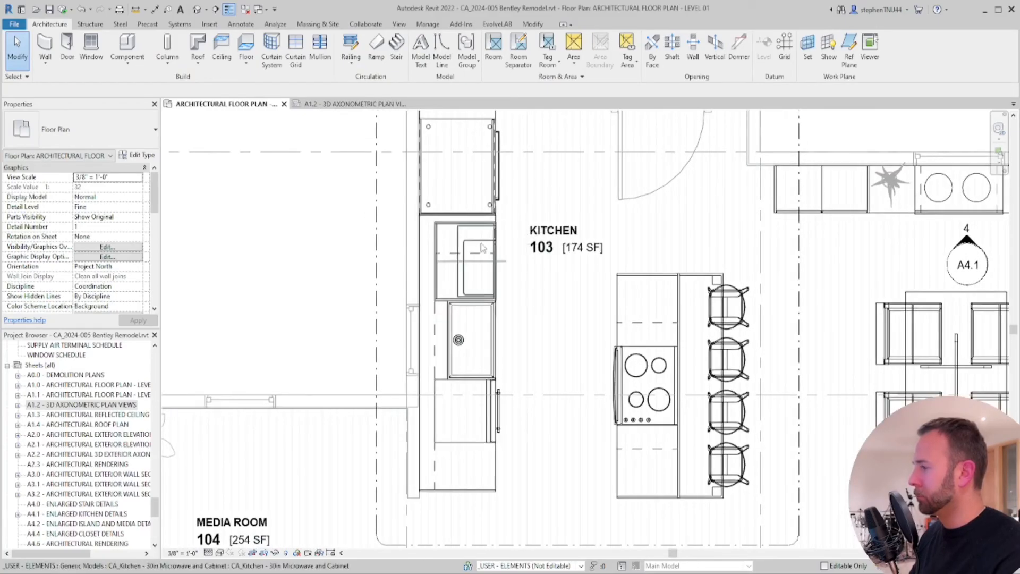
pyautogui.moveTo(535, 412); pyautogui.dragTo(510, 352, button='middle')
pyautogui.scroll(-1, 510, 351)
pyautogui.scroll(1, 494, 347)
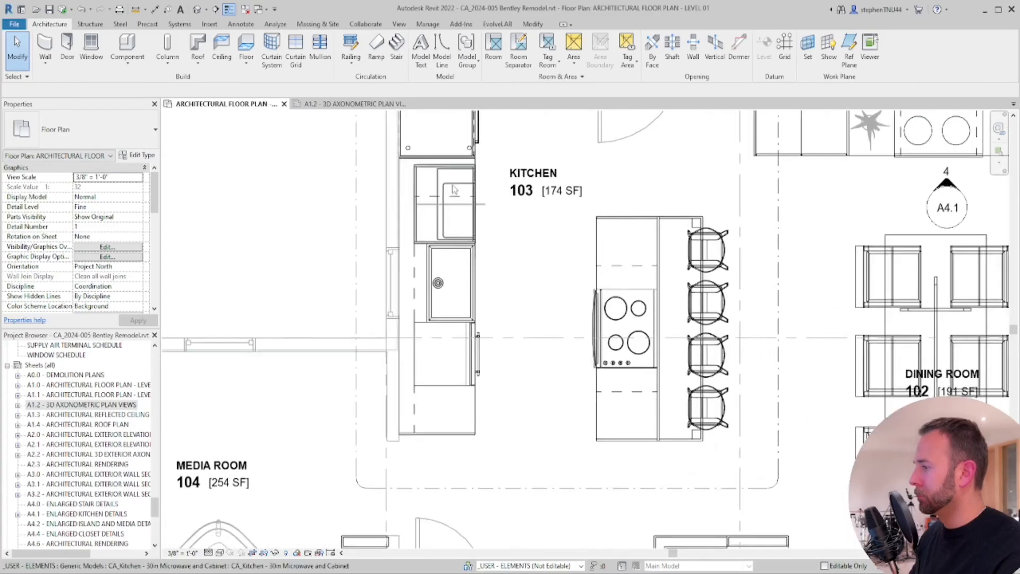
pyautogui.scroll(4, 458, 191)
pyautogui.moveTo(458, 191)
pyautogui.mouseDown(button='middle')
pyautogui.moveTo(469, 170)
pyautogui.moveTo(471, 188)
pyautogui.mouseUp(button='middle')
pyautogui.scroll(-1, 469, 170)
pyautogui.scroll(-1, 471, 188)
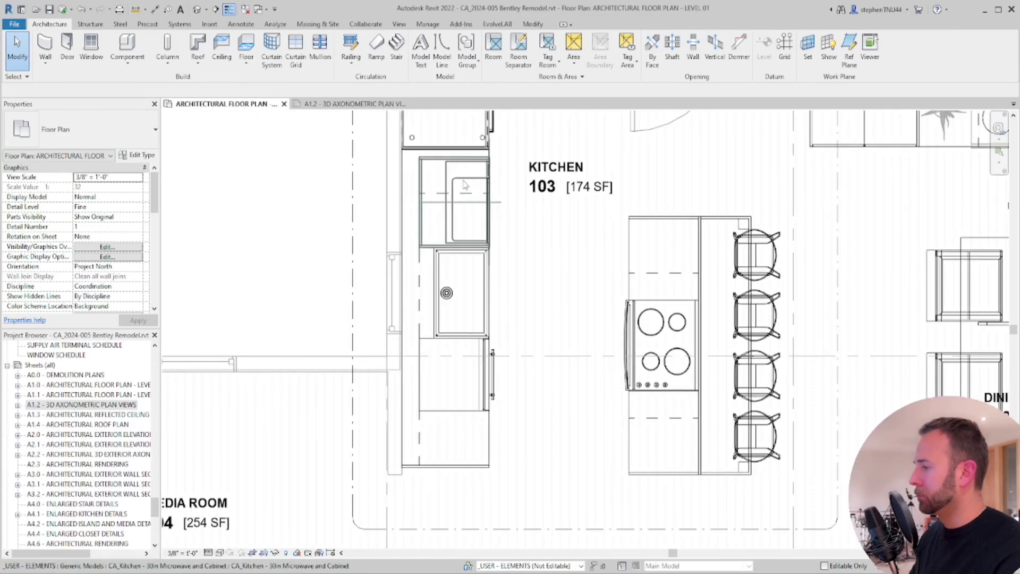
pyautogui.scroll(1, 464, 185)
pyautogui.moveTo(451, 227); pyautogui.dragTo(461, 233, button='middle')
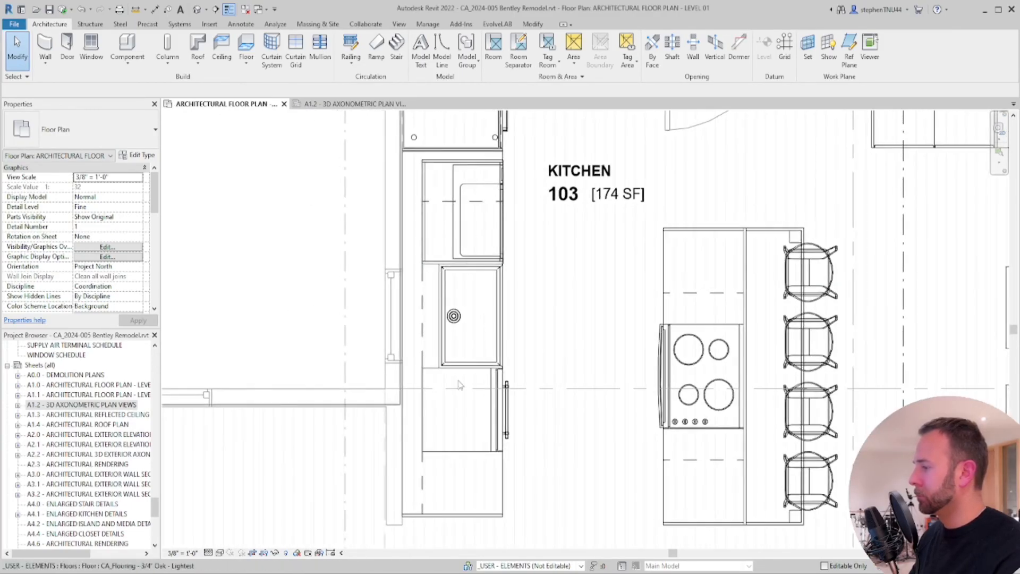
pyautogui.click(434, 367)
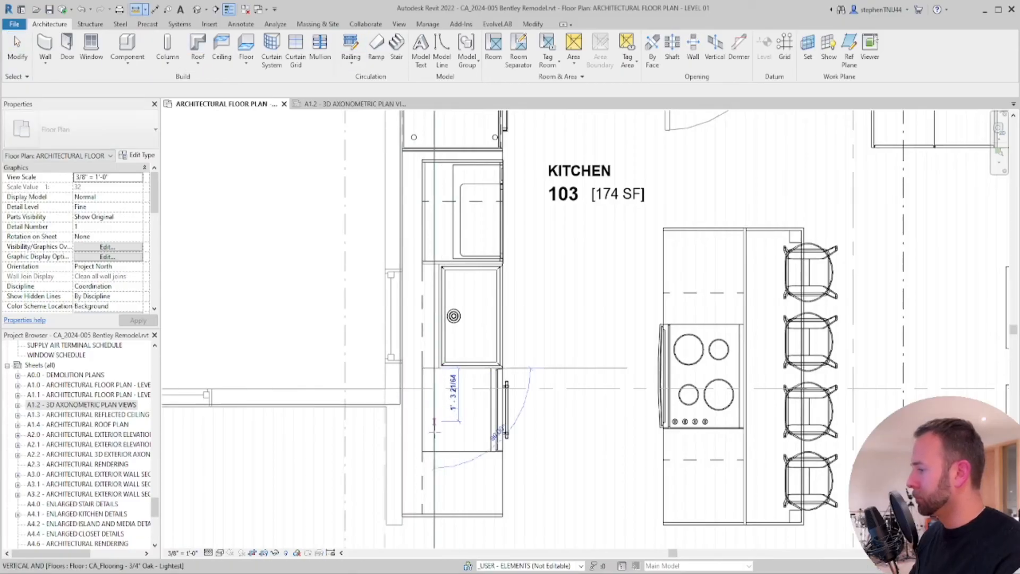
pyautogui.press('Escape')
# Replace the 18" three-drawer base cabinet under the microwave with Base Cabinet-Flat-Single Door, type 30" (Wood Trim) Microwave
pyautogui.scroll(2, 451, 266)
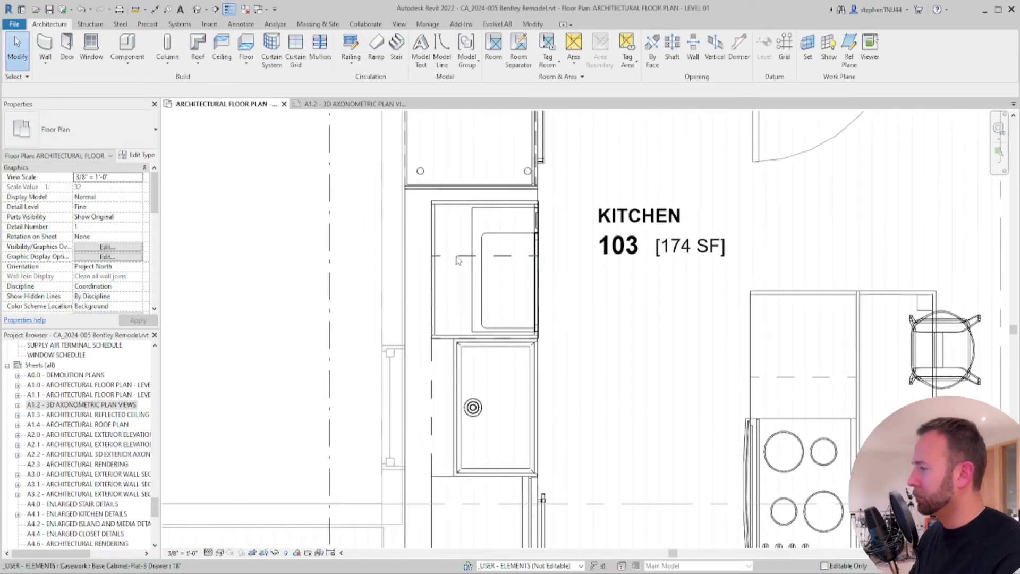
pyautogui.click(457, 259)
pyautogui.scroll(-3, 458, 260)
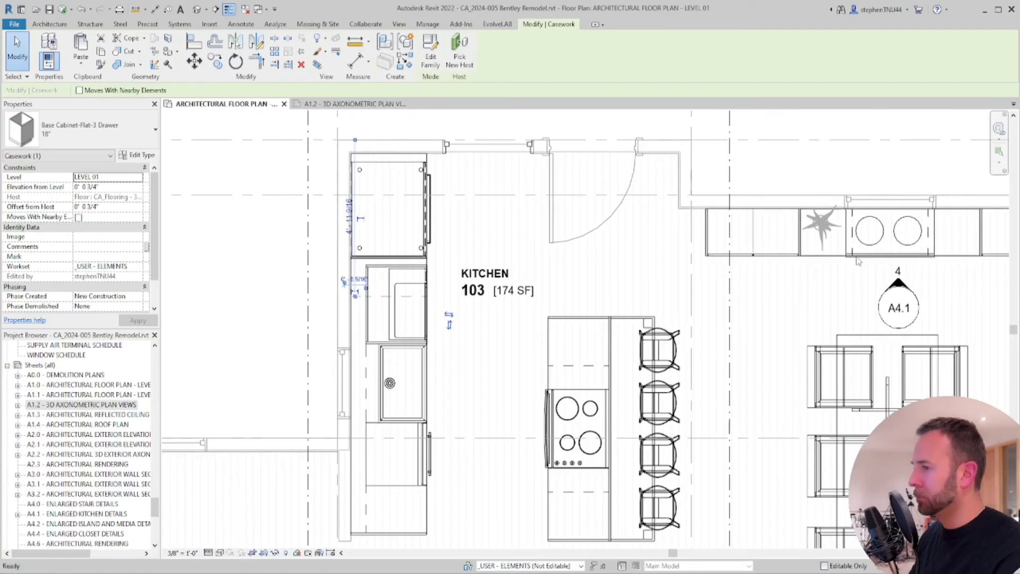
pyautogui.press('Escape')
pyautogui.scroll(1, 854, 236)
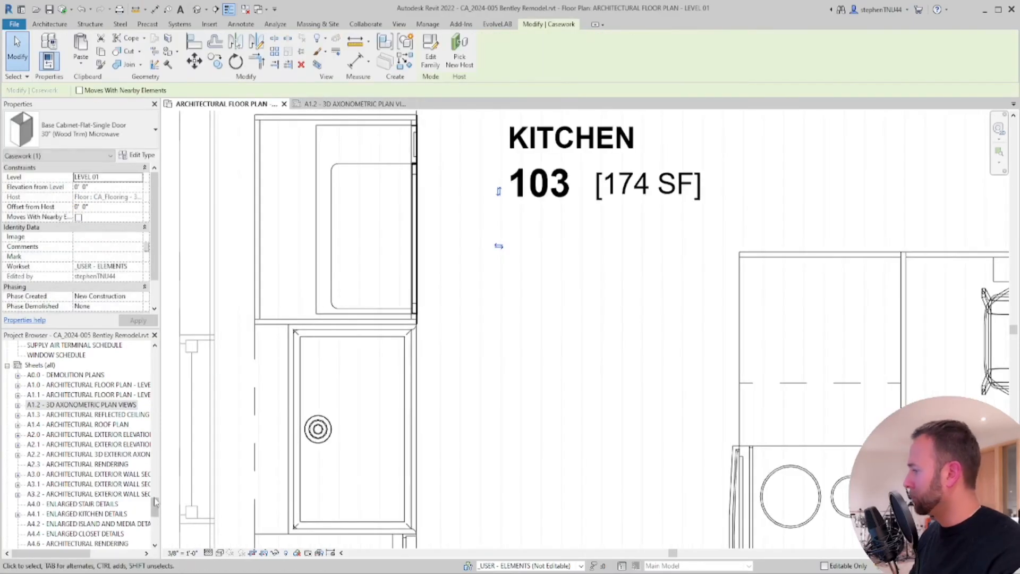
# Open the 3D view COORLAS - AXON and extend its section box to include the whole kitchen and dining area
pyautogui.scroll(5, 80, 425)
pyautogui.doubleClick(74, 374)
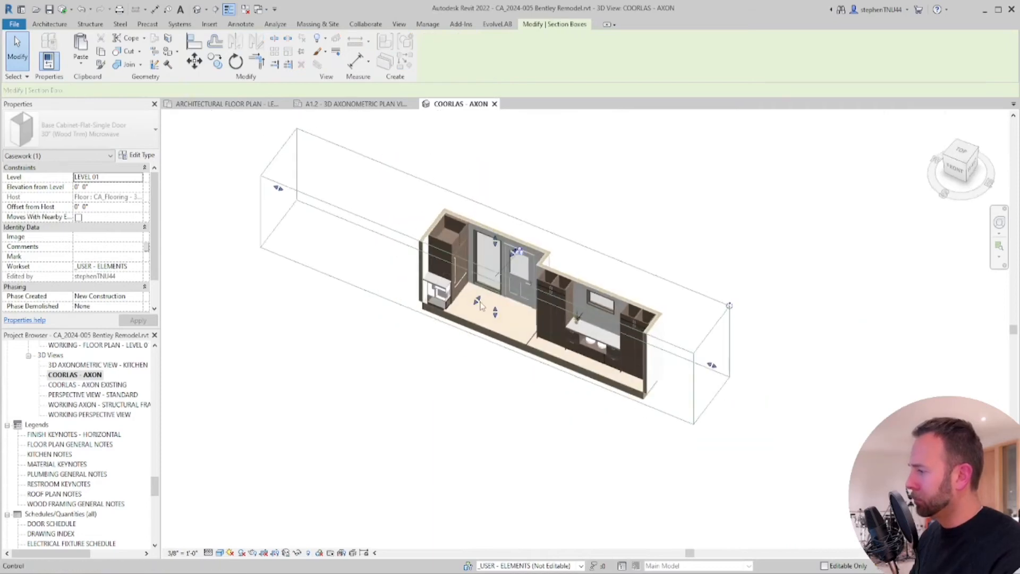
pyautogui.moveTo(477, 301); pyautogui.dragTo(419, 374)
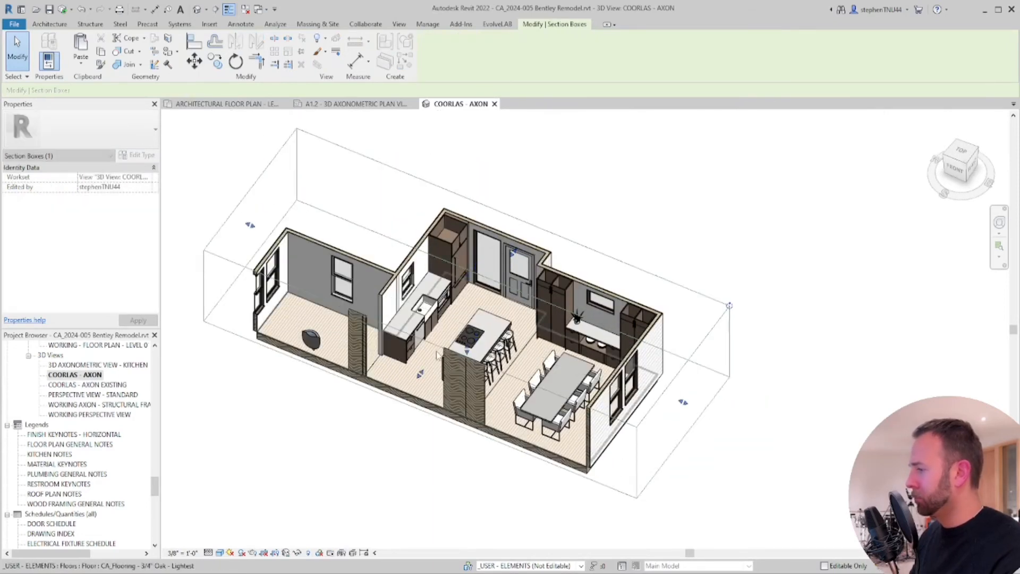
pyautogui.keyDown('shift'); pyautogui.moveTo(436, 352); pyautogui.dragTo(393, 340, button='middle'); pyautogui.keyUp('shift')
pyautogui.scroll(6, 467, 297)
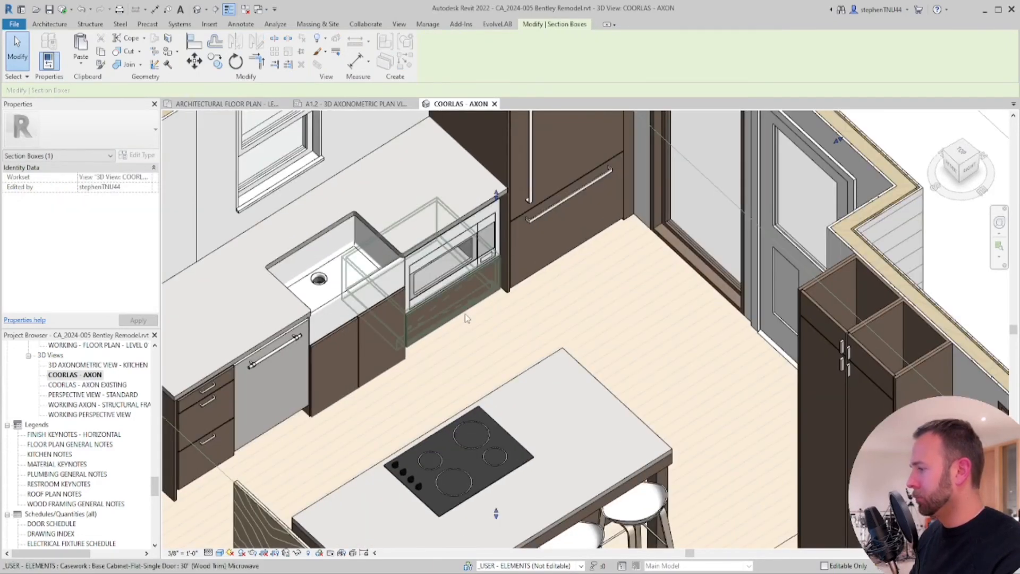
pyautogui.keyDown('shift'); pyautogui.moveTo(464, 314); pyautogui.dragTo(341, 382, button='middle'); pyautogui.keyUp('shift')
pyautogui.scroll(-1, 337, 301)
# Inspect the type dimensions of the 30" Farmhouse double-door base cabinet under the sink without changing them
pyautogui.click(340, 382)
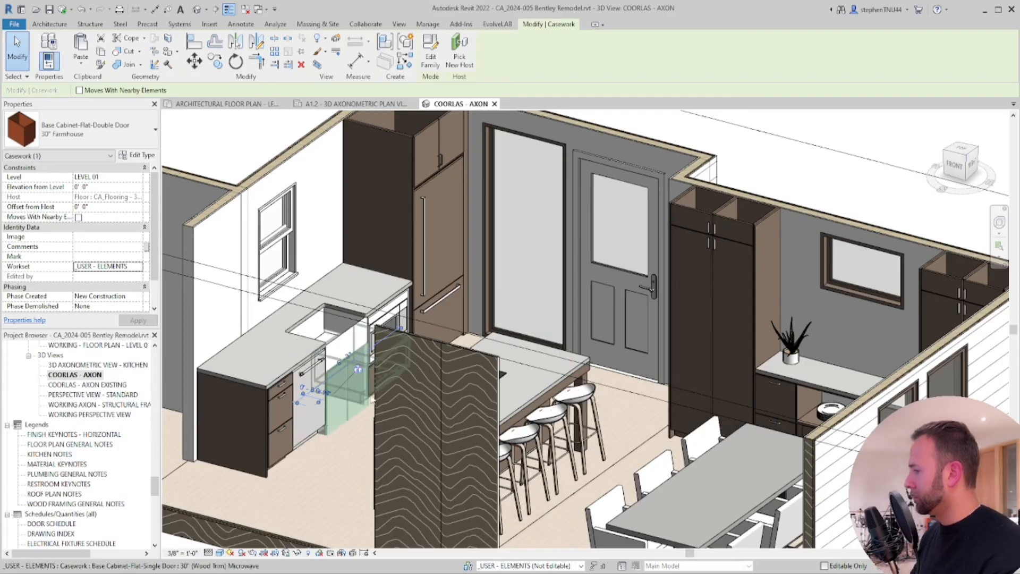
pyautogui.click(365, 434)
pyautogui.moveTo(364, 435)
pyautogui.keyDown('shift'); pyautogui.mouseDown(button='middle')
pyautogui.moveTo(369, 469)
pyautogui.moveTo(372, 443)
pyautogui.mouseUp(button='middle'); pyautogui.keyUp('shift')
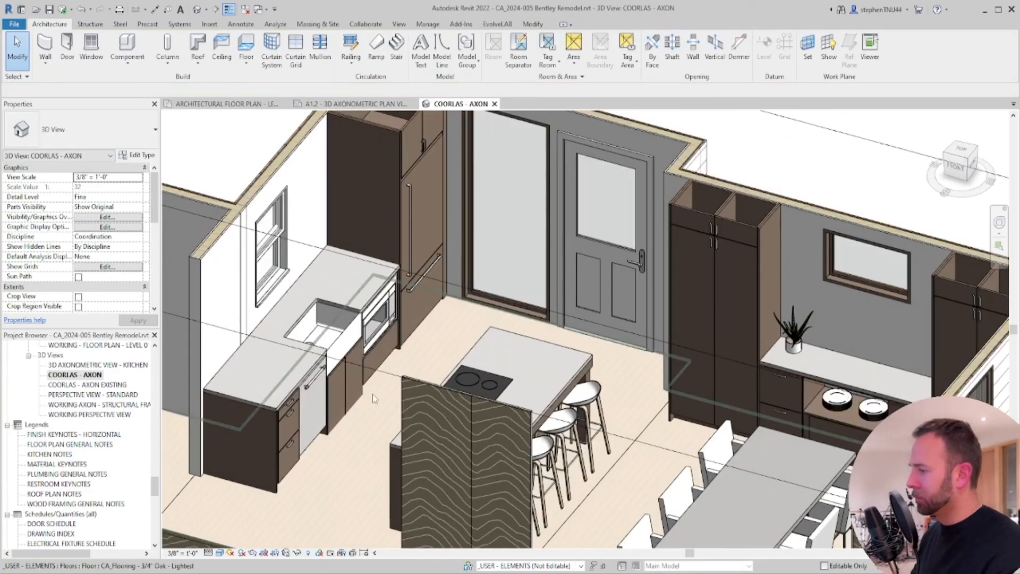
pyautogui.click(356, 355)
pyautogui.keyDown('shift'); pyautogui.moveTo(356, 355); pyautogui.dragTo(379, 382, button='middle'); pyautogui.keyUp('shift')
pyautogui.click(390, 372)
pyautogui.click(352, 364)
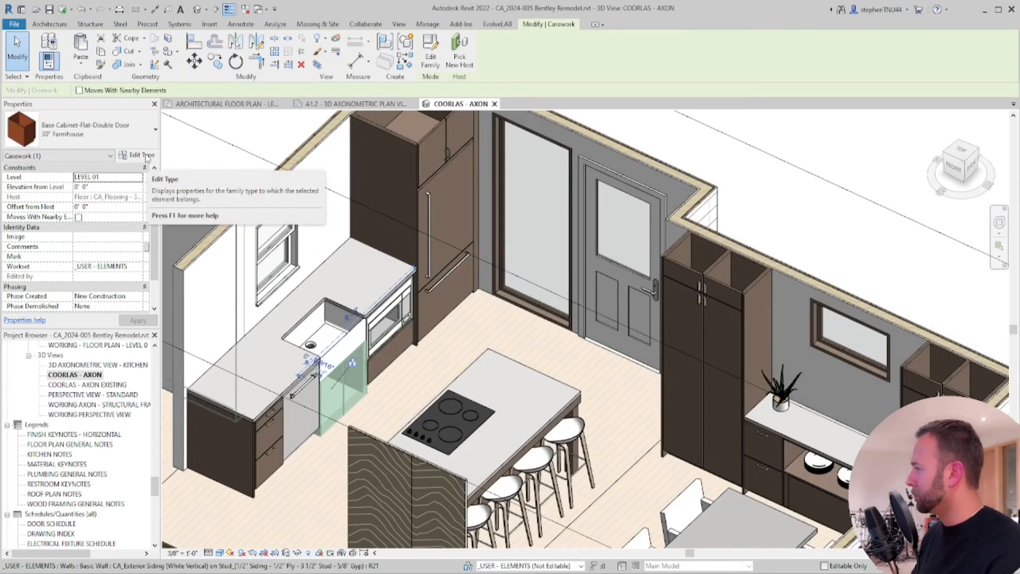
pyautogui.click(142, 155)
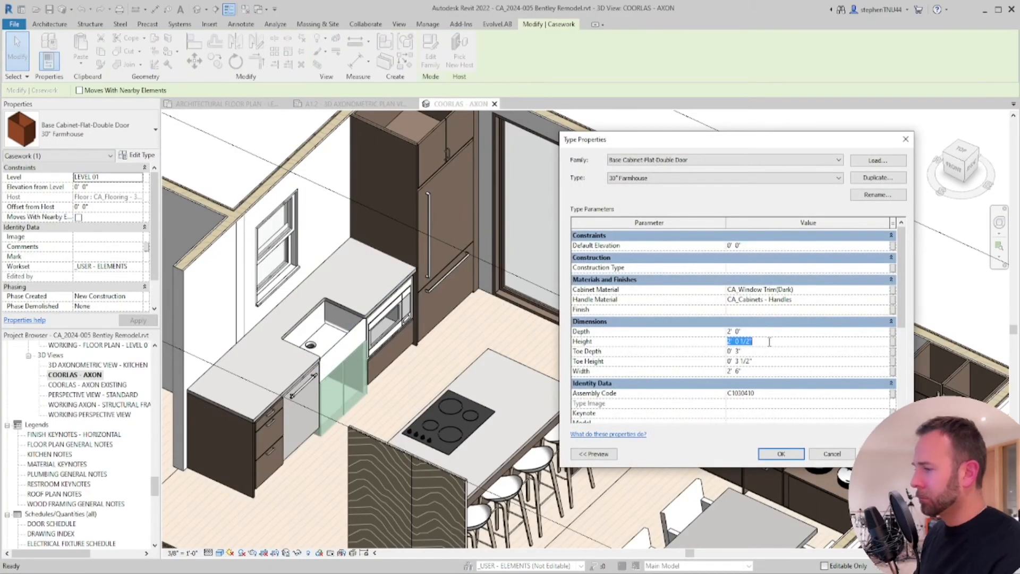
pyautogui.click(832, 454)
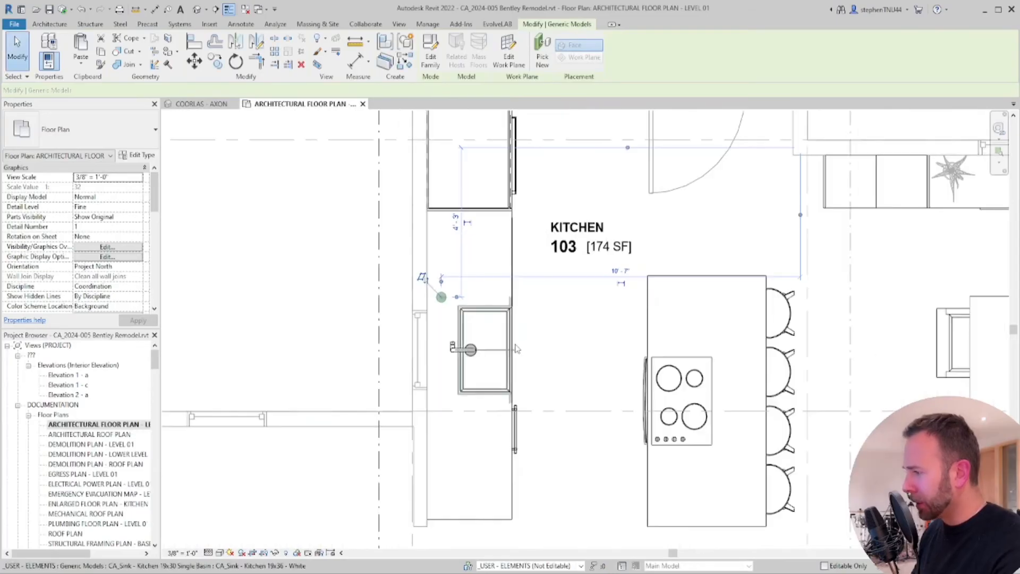
# Examine the countertop, faucet and soap dispenser around the kitchen sink in the 3D view
pyautogui.scroll(1, 496, 336)
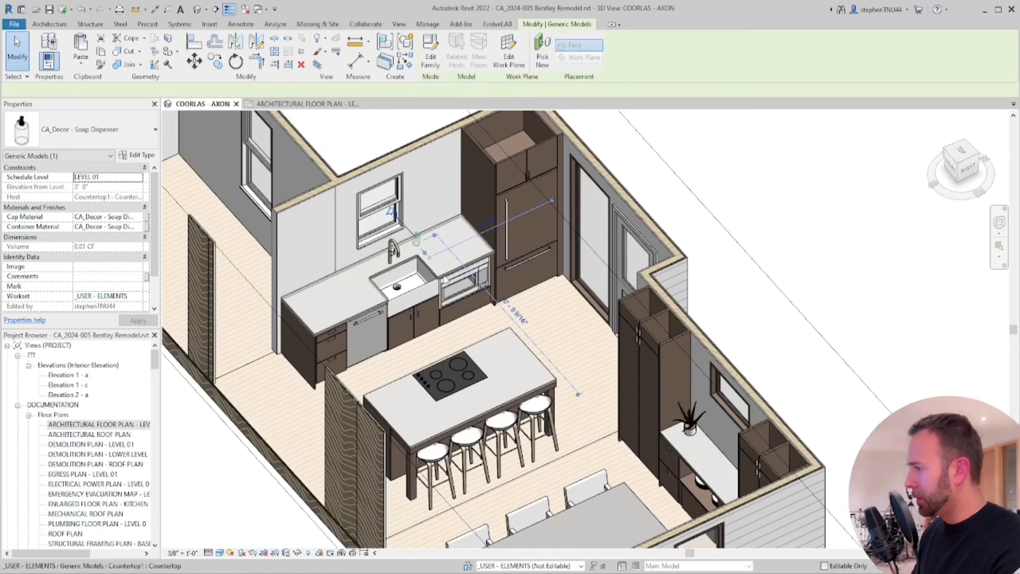
pyautogui.scroll(4, 414, 285)
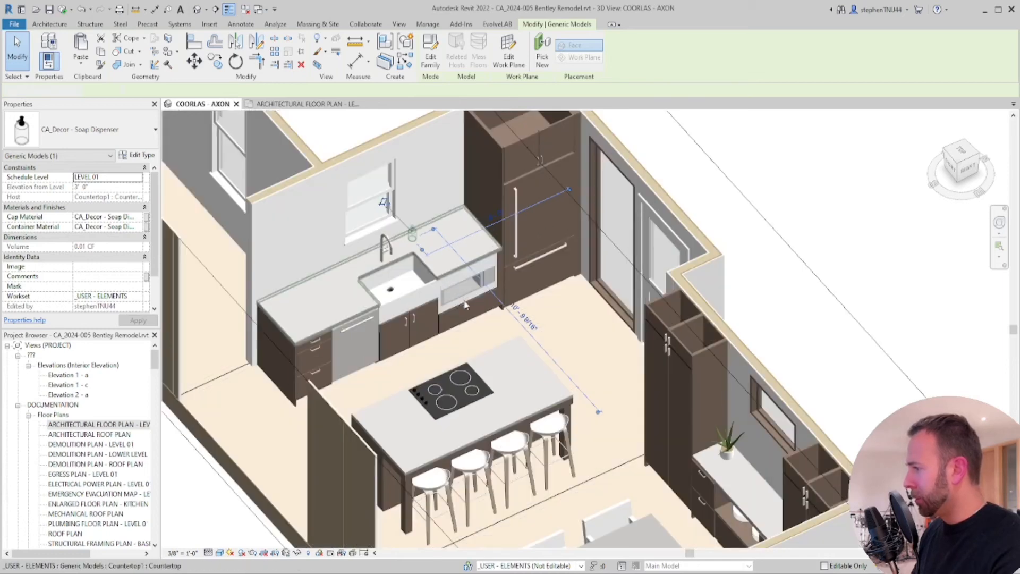
pyautogui.press('Escape')
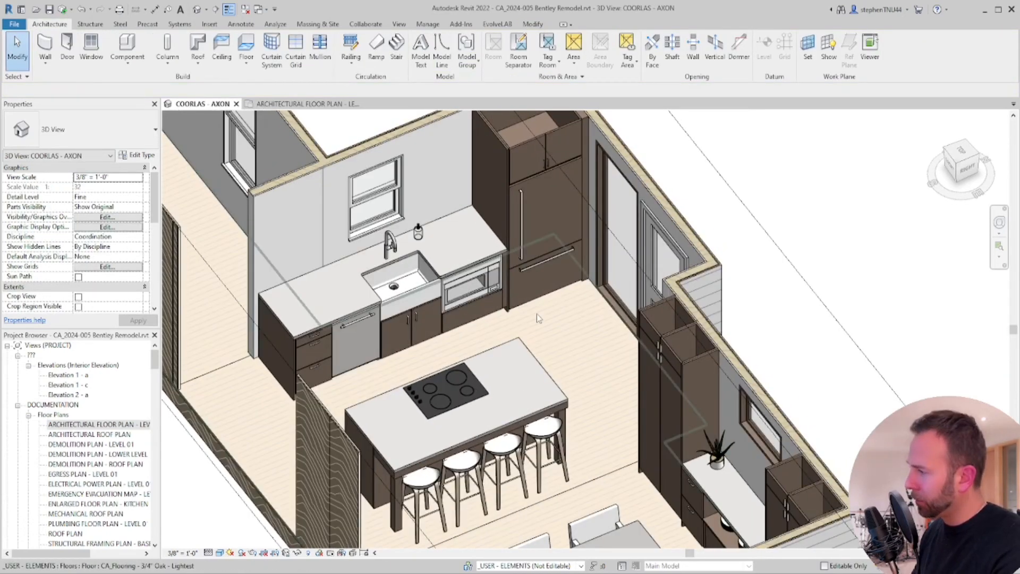
pyautogui.keyDown('shift'); pyautogui.moveTo(536, 314); pyautogui.dragTo(557, 311, button='middle'); pyautogui.keyUp('shift')
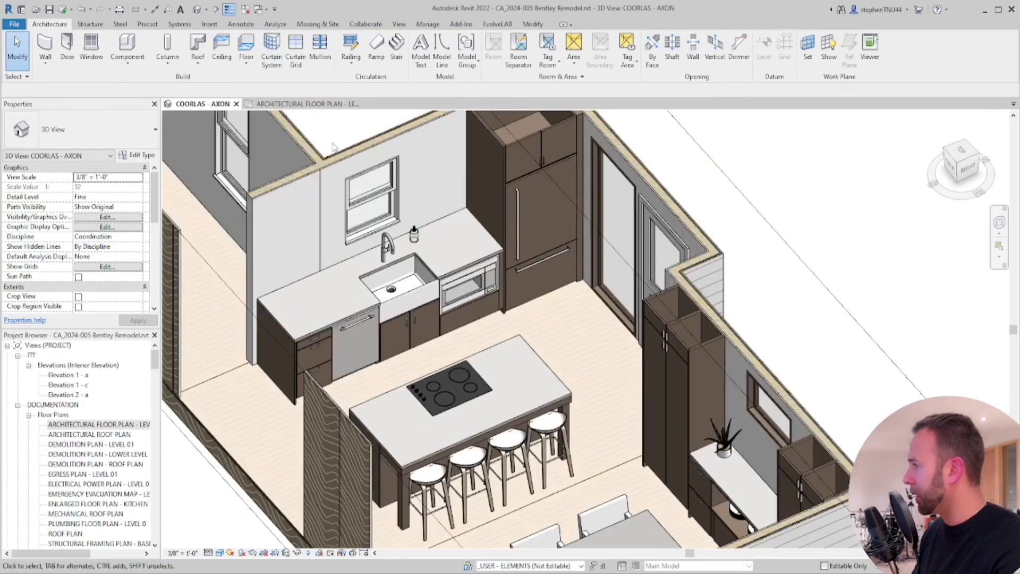
# Place a 21" Upper Cabinet-Flat-Single Door on the wall between the refrigerator and the sink in the architectural floor plan
pyautogui.click(334, 105)
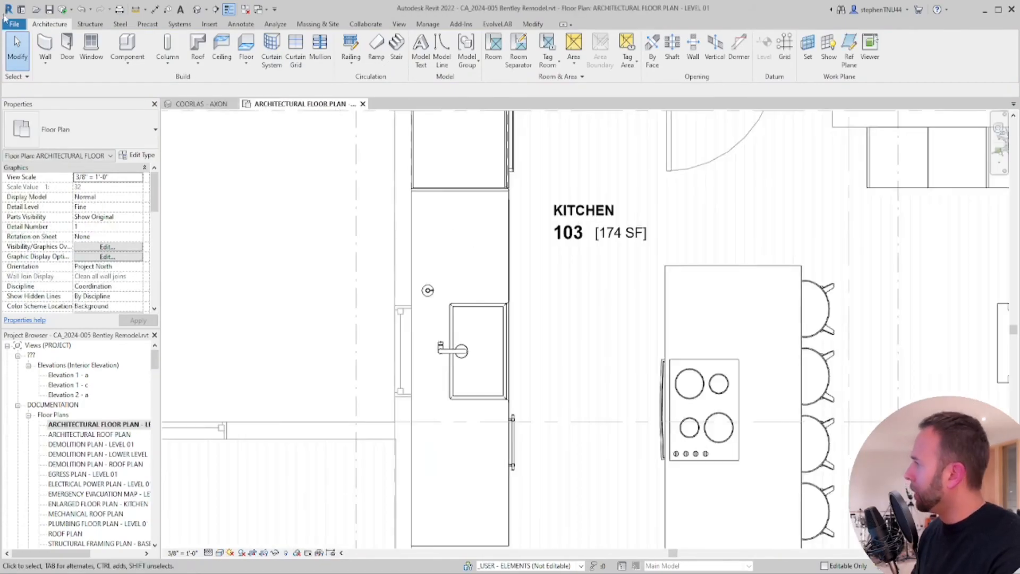
pyautogui.click(134, 65)
pyautogui.click(137, 85)
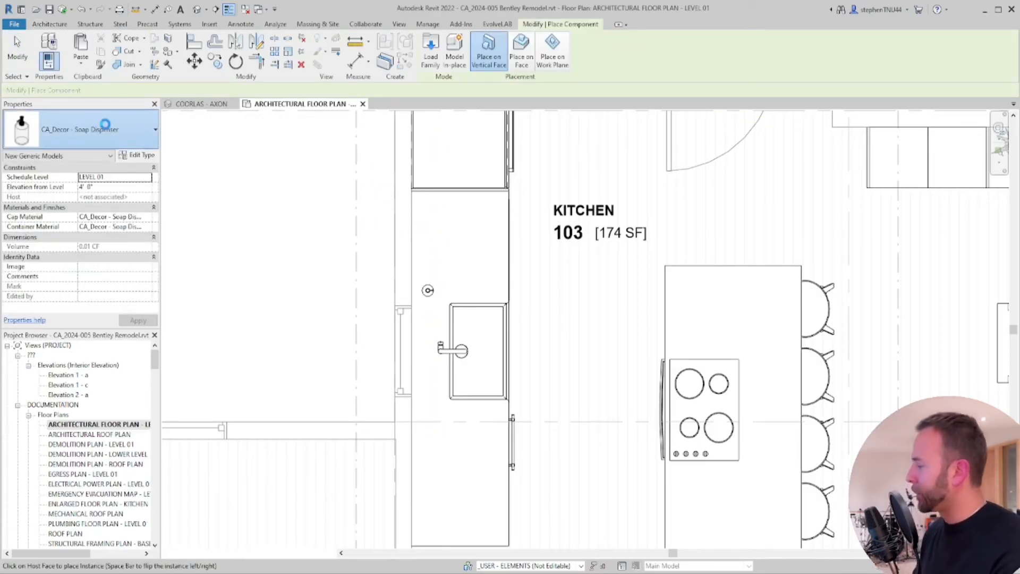
pyautogui.click(105, 130)
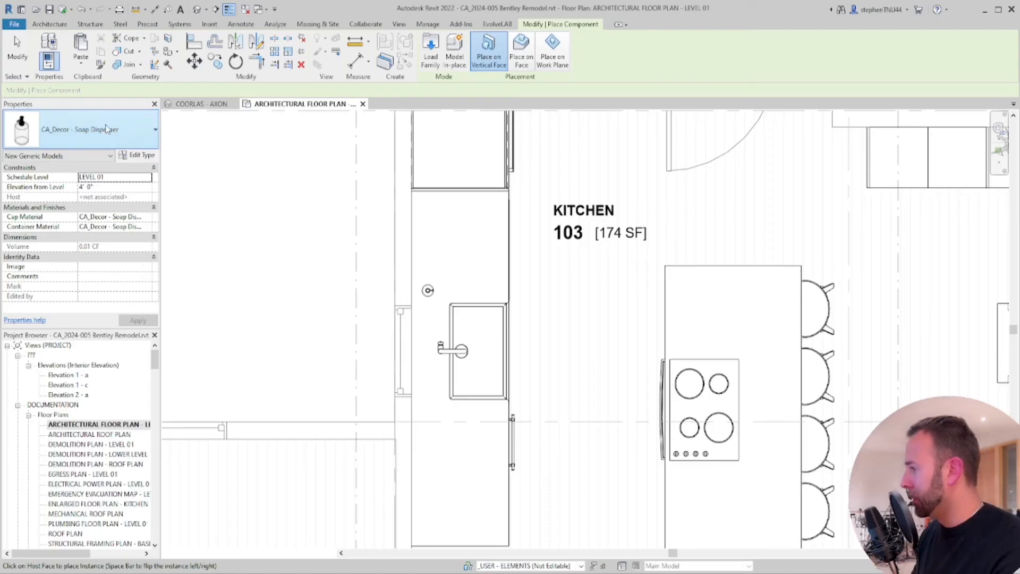
pyautogui.write('upper')
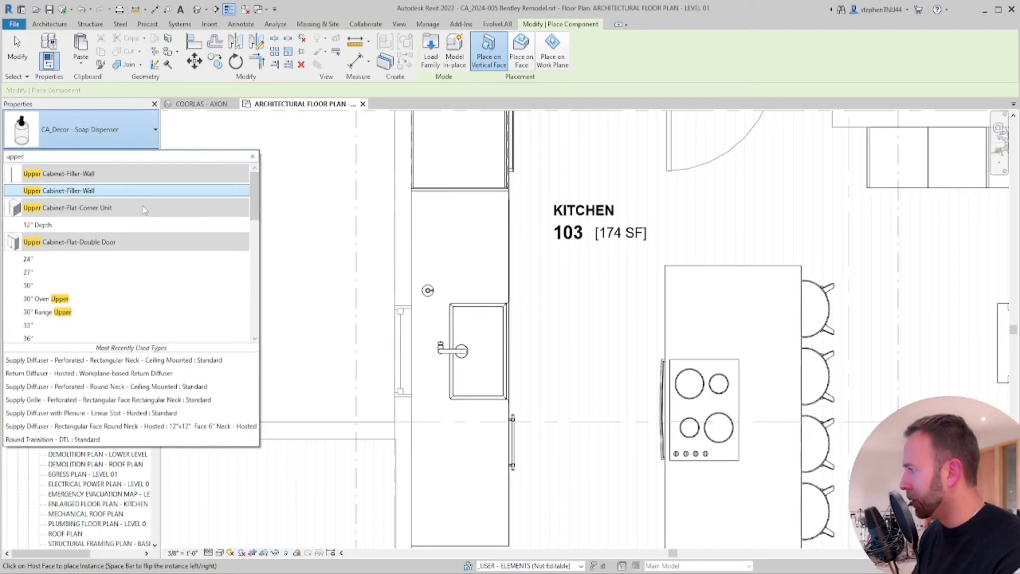
pyautogui.scroll(-2, 127, 269)
pyautogui.scroll(-4, 129, 272)
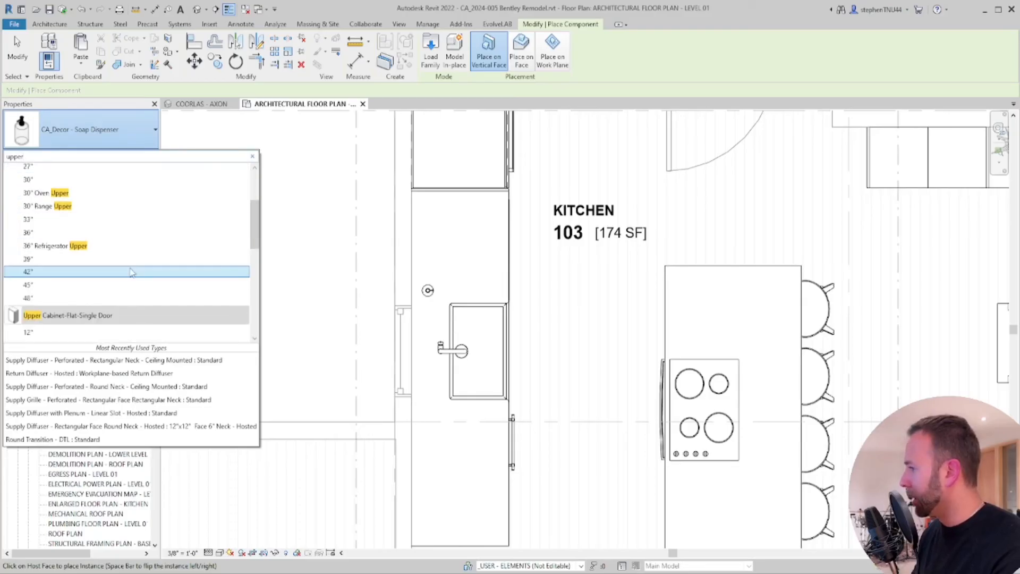
pyautogui.scroll(-2, 94, 296)
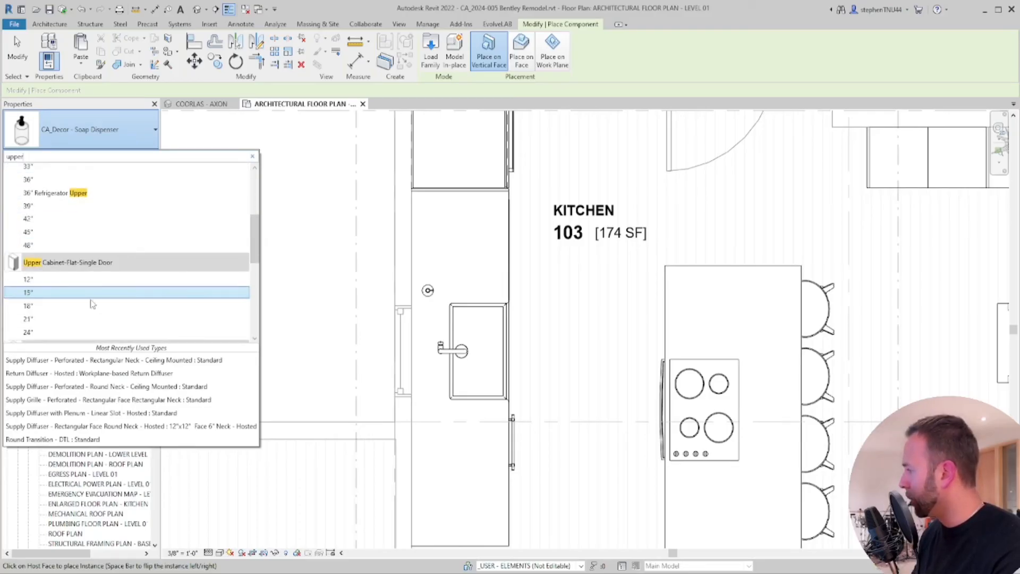
pyautogui.click(58, 318)
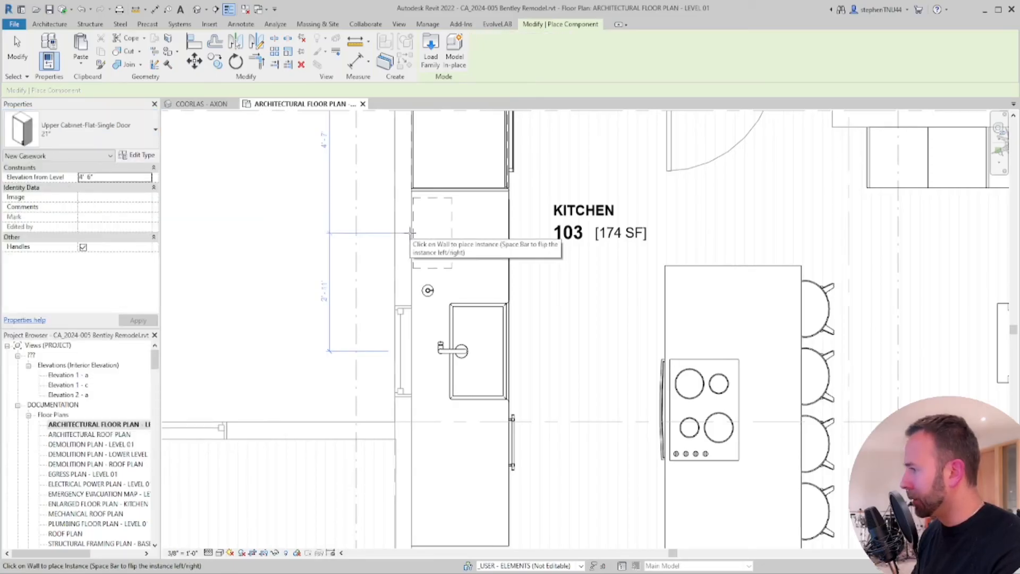
pyautogui.press('Escape')
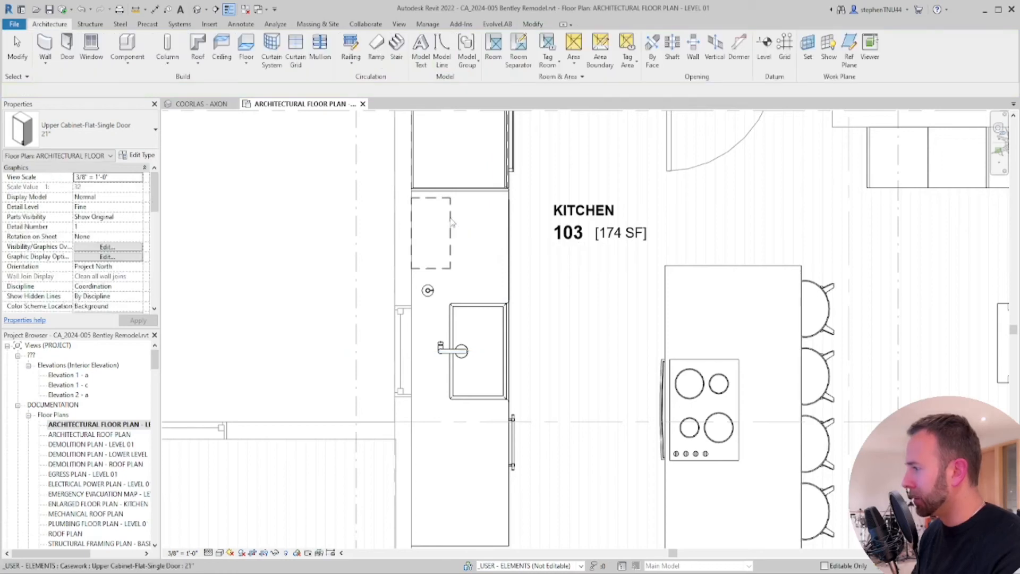
# Set the depth of the 21" Upper Cabinet-Flat-Single Door type to 15"
pyautogui.click(450, 238)
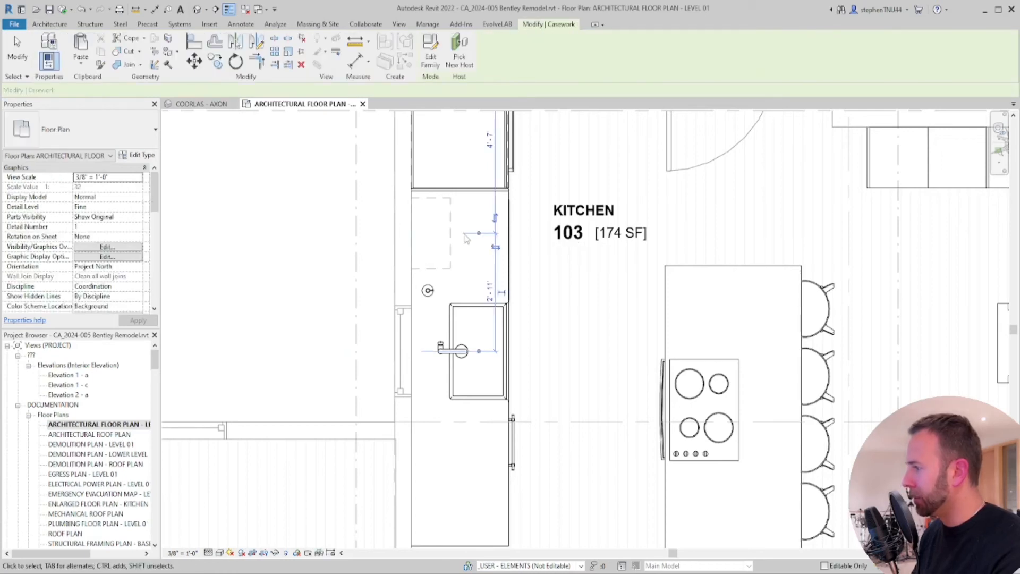
pyautogui.click(137, 155)
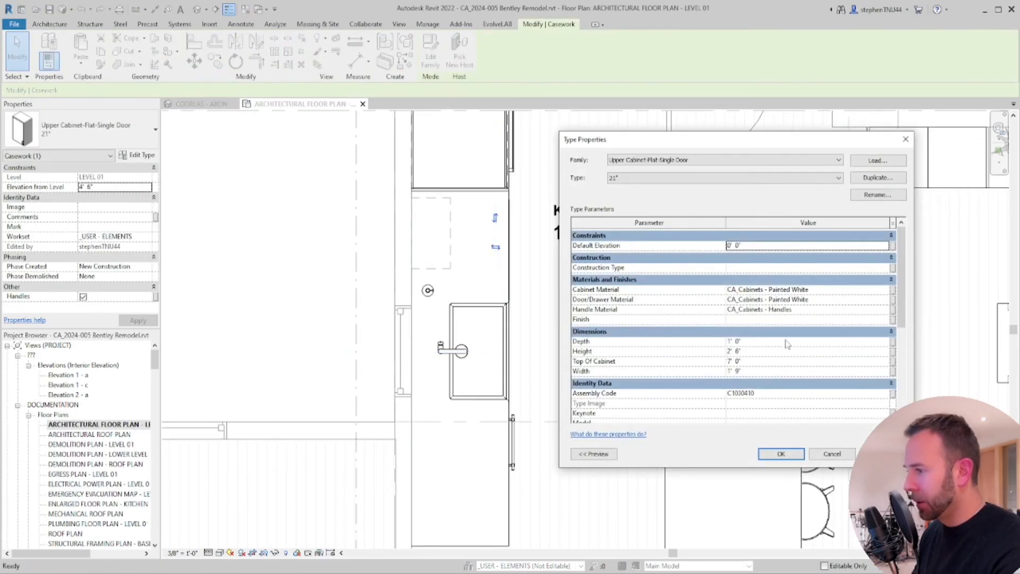
pyautogui.click(765, 342)
pyautogui.write('15')
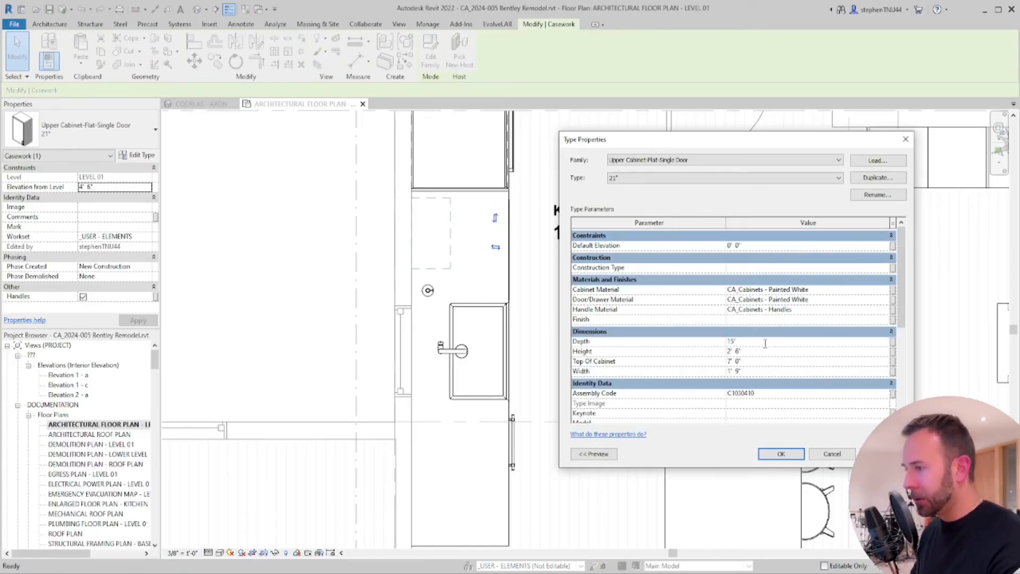
# Assign CA_Window Trim(Dark) as the cabinet material of the 21" upper cabinet type, searching the project materials for "trim"
pyautogui.click(885, 292)
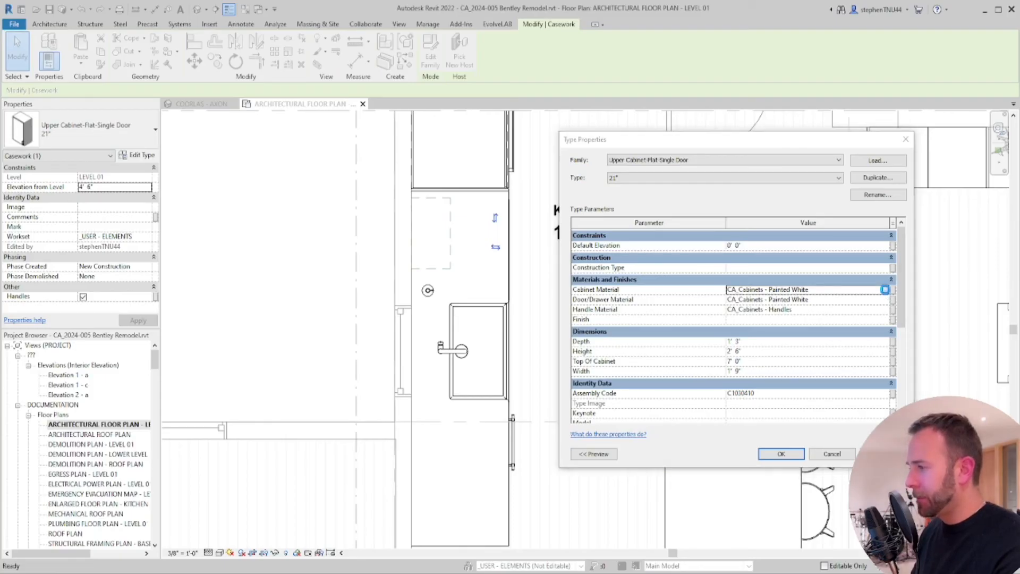
pyautogui.click(885, 290)
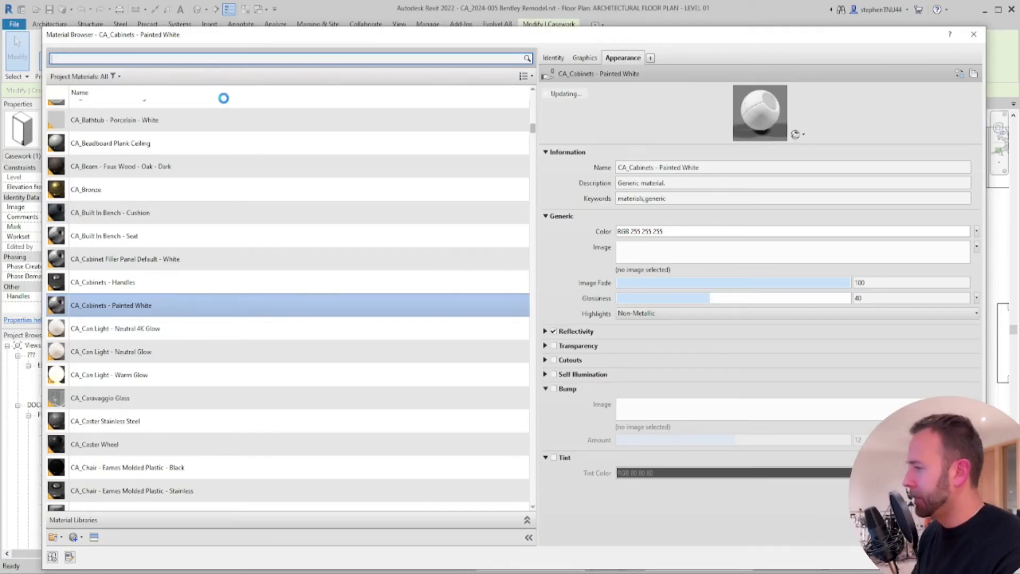
pyautogui.write('trim')
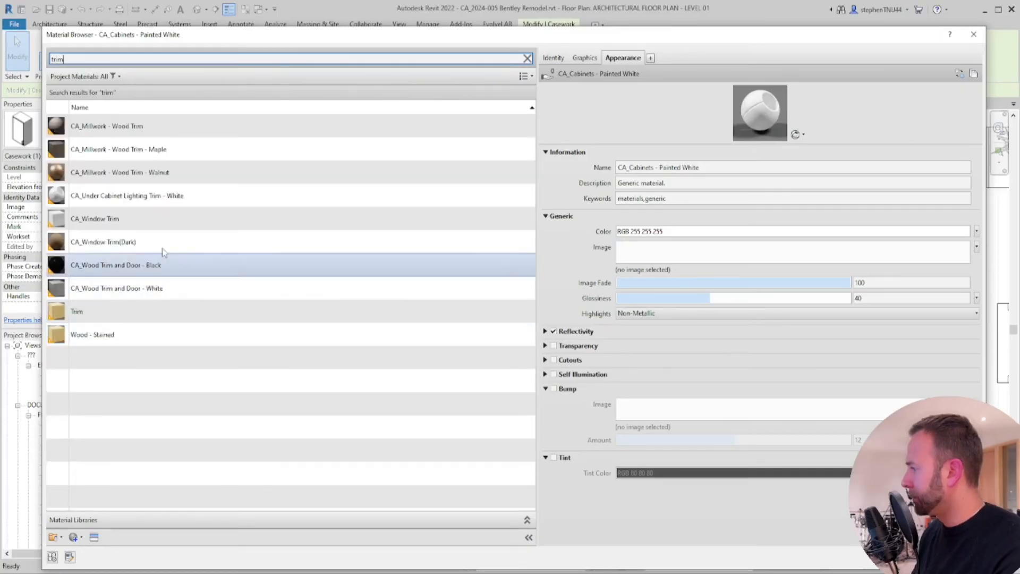
pyautogui.click(162, 242)
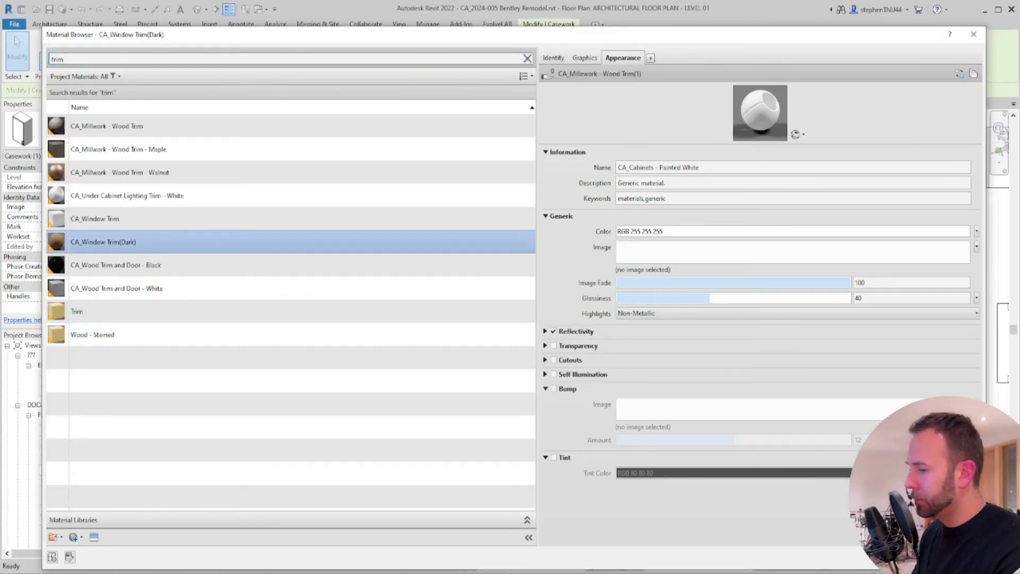
pyautogui.press('Escape')
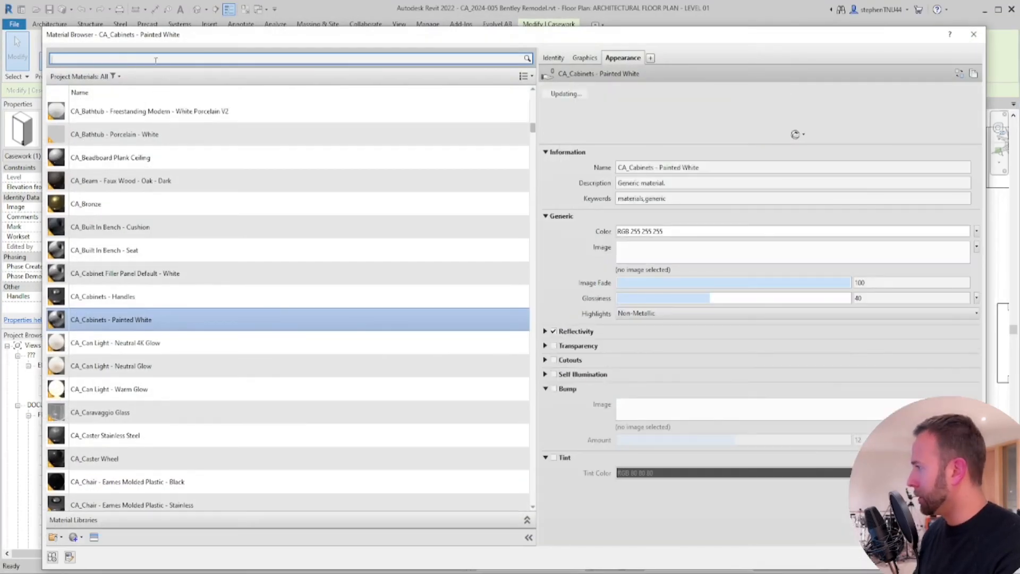
# Assign CA_Window Trim(Dark) as the door/drawer material of the 21" upper cabinet type and apply the type changes
pyautogui.click(155, 59)
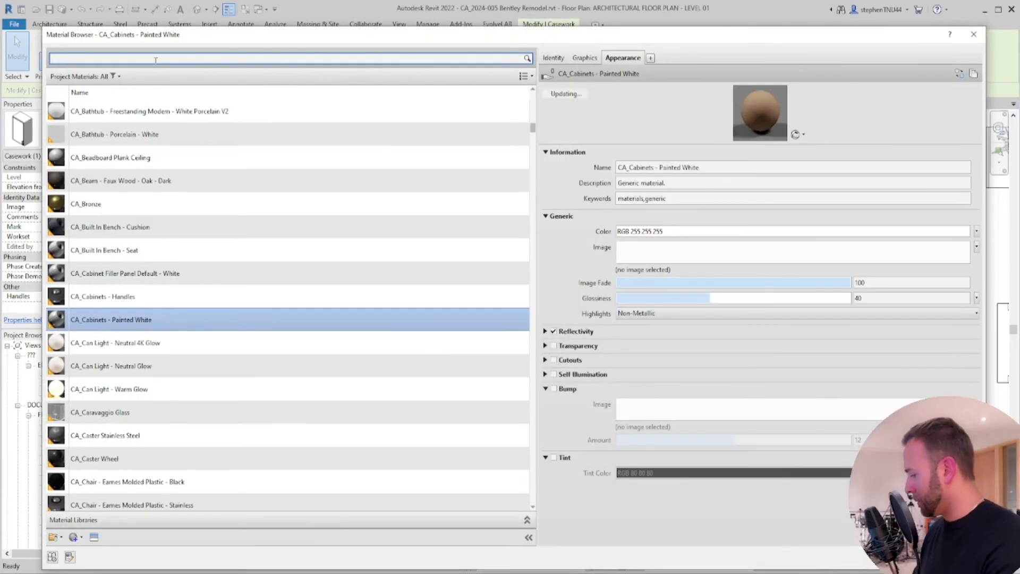
pyautogui.write('trim')
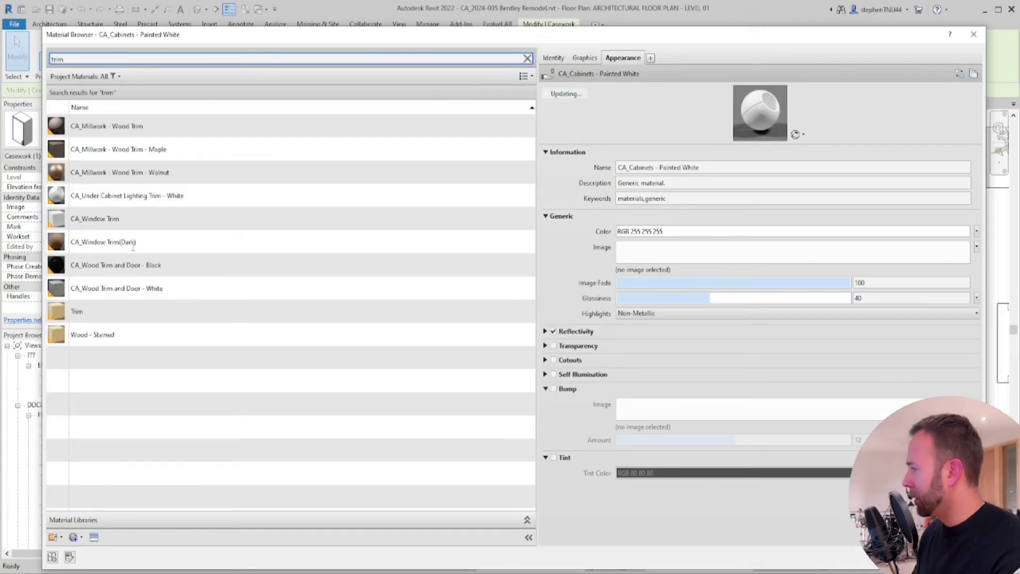
pyautogui.click(141, 244)
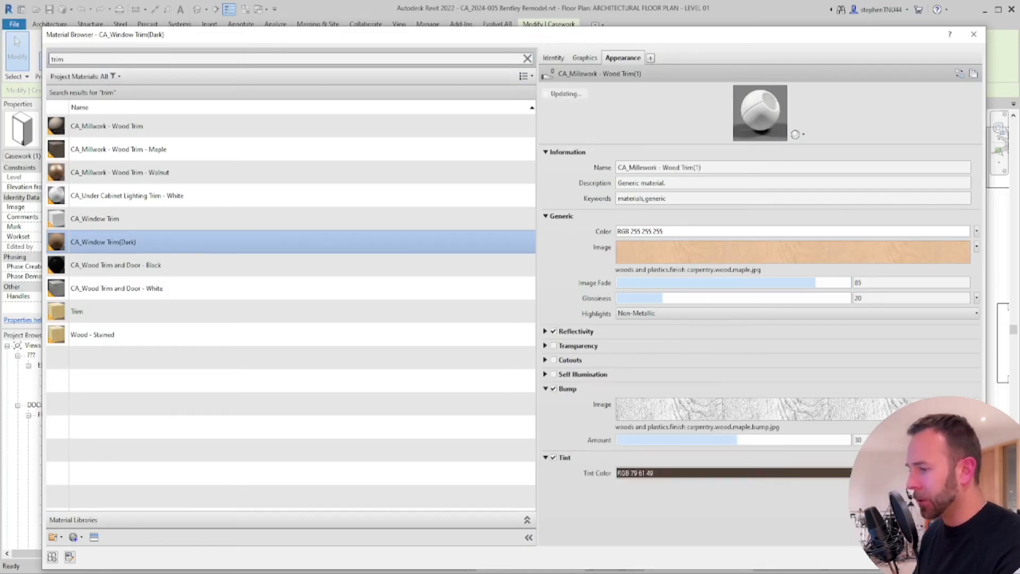
pyautogui.press('Return')
pyautogui.click(793, 460)
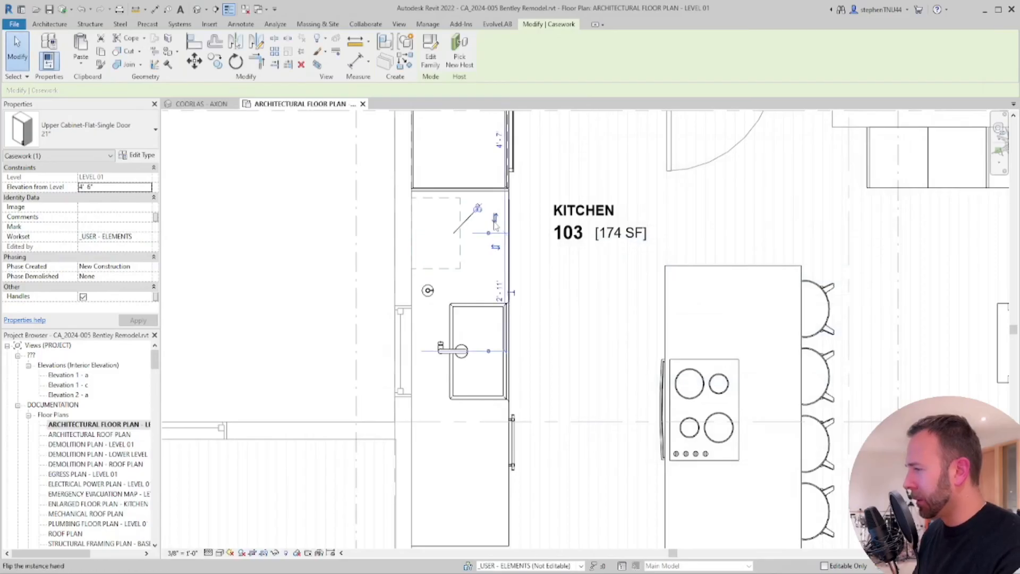
# Flip the upper cabinet's hand and align its edge with the side of the refrigerator's upper cabinet
pyautogui.click(495, 247)
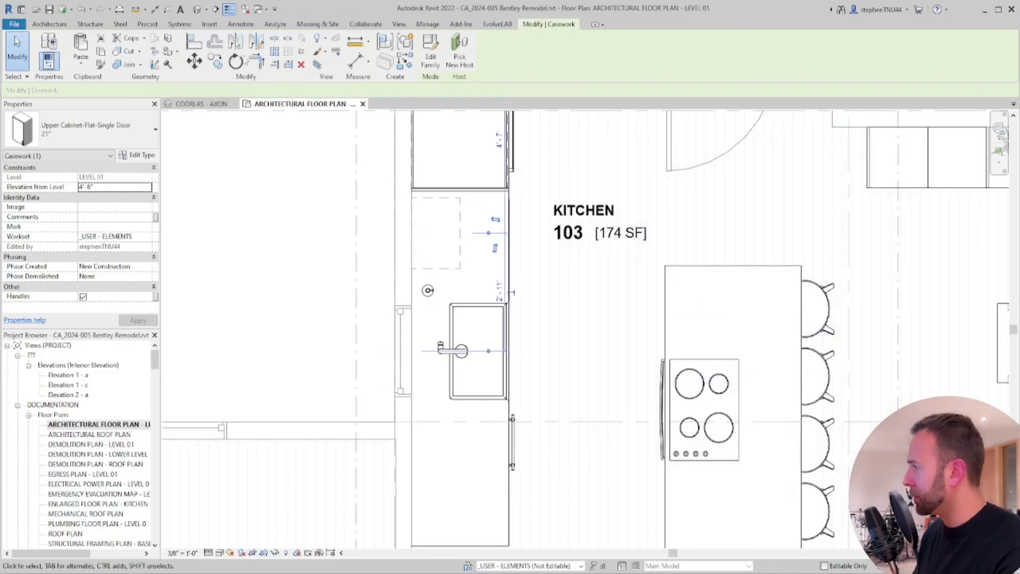
pyautogui.click(194, 42)
pyautogui.scroll(3, 472, 191)
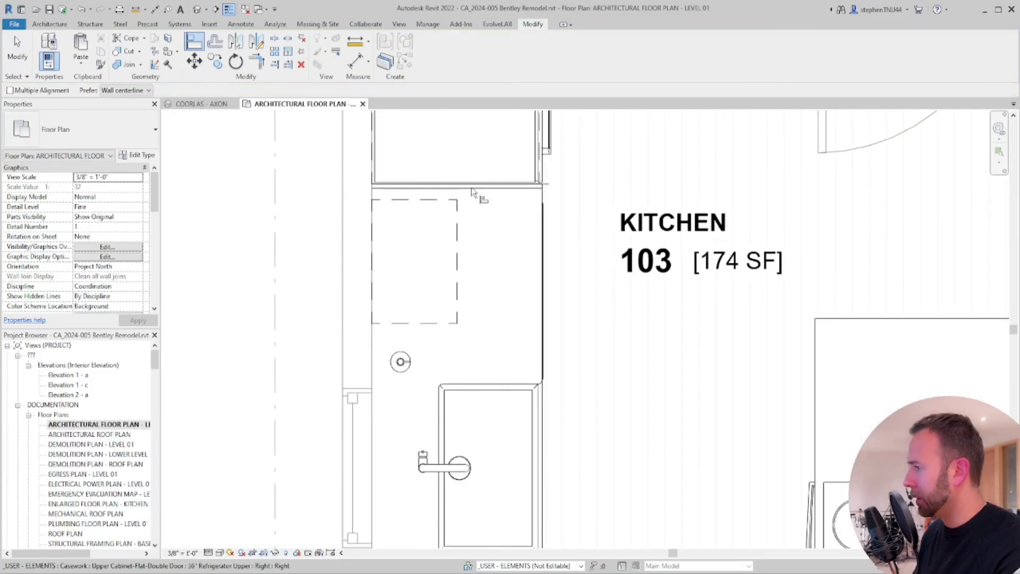
pyautogui.click(473, 190)
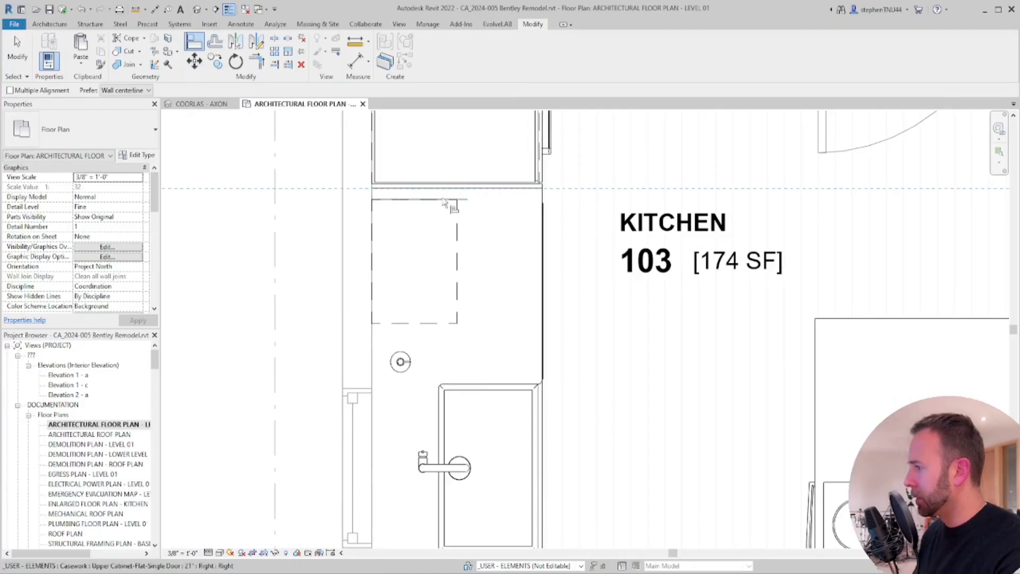
pyautogui.click(452, 201)
pyautogui.press('Escape')
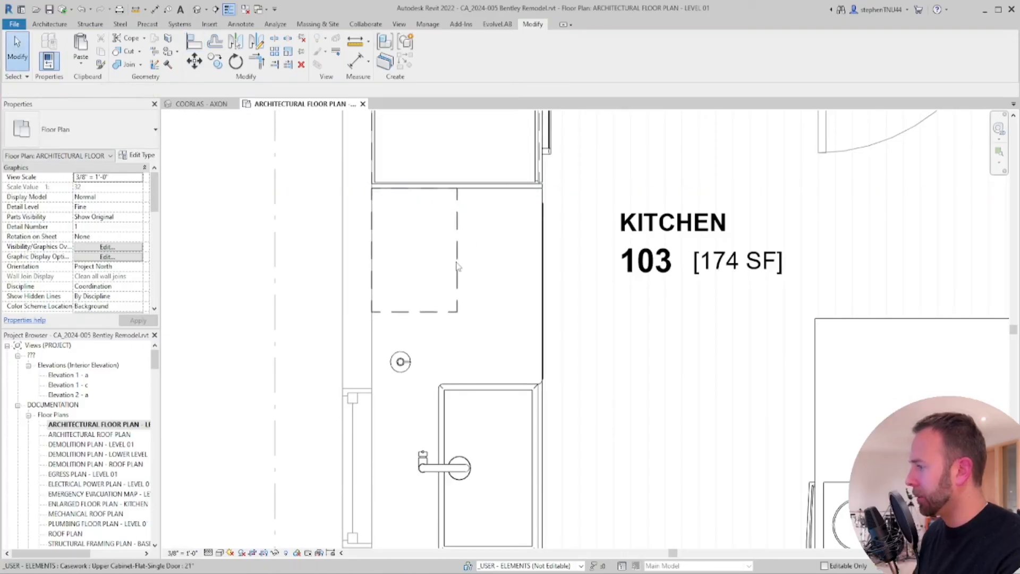
# Mirror a copy of the upper cabinet about the sink's centerline to the other side of the window
pyautogui.click(462, 250)
pyautogui.scroll(-2, 462, 249)
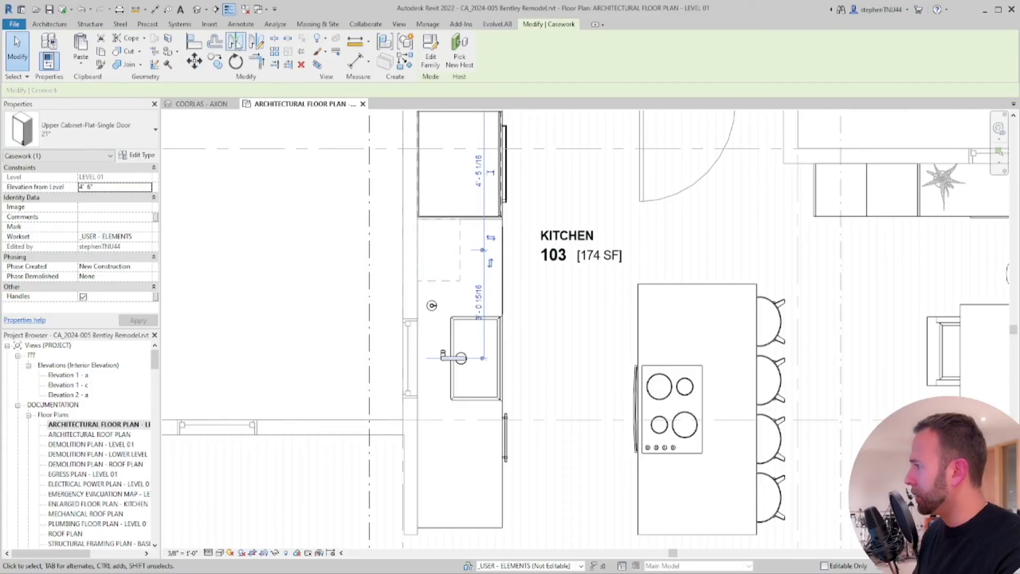
pyautogui.click(235, 40)
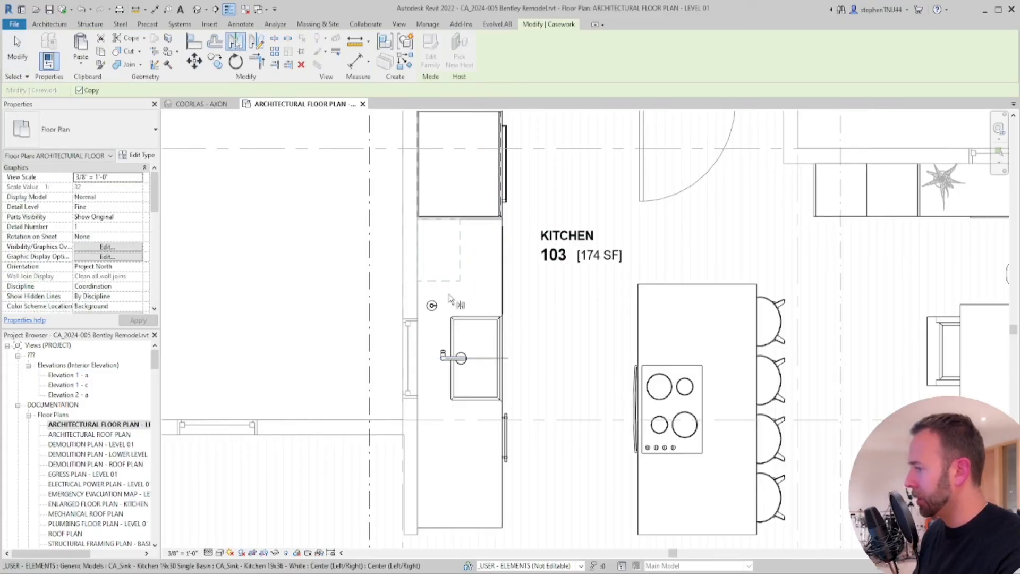
pyautogui.press('Escape')
pyautogui.scroll(-2, 449, 297)
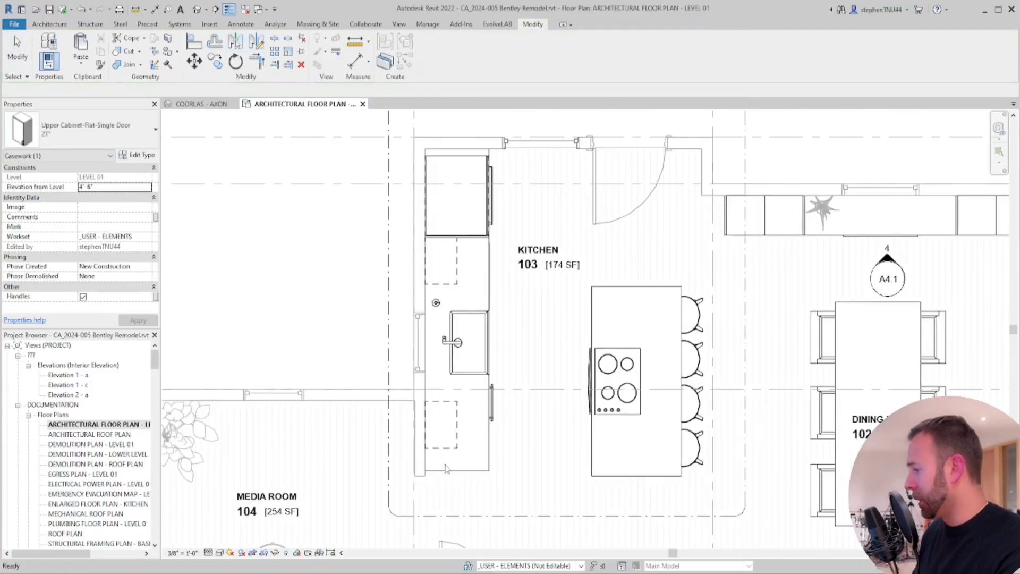
pyautogui.press('Escape')
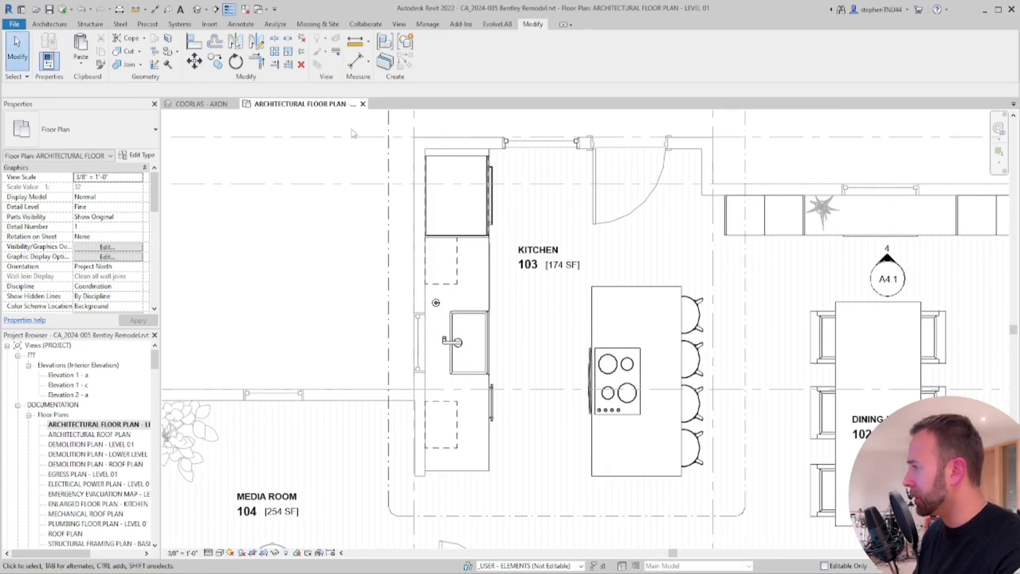
# In the 3D view COORLAS - AXON, raise both upper cabinets to 5' 0" above LEVEL 01 and adjust their type's height
pyautogui.click(202, 104)
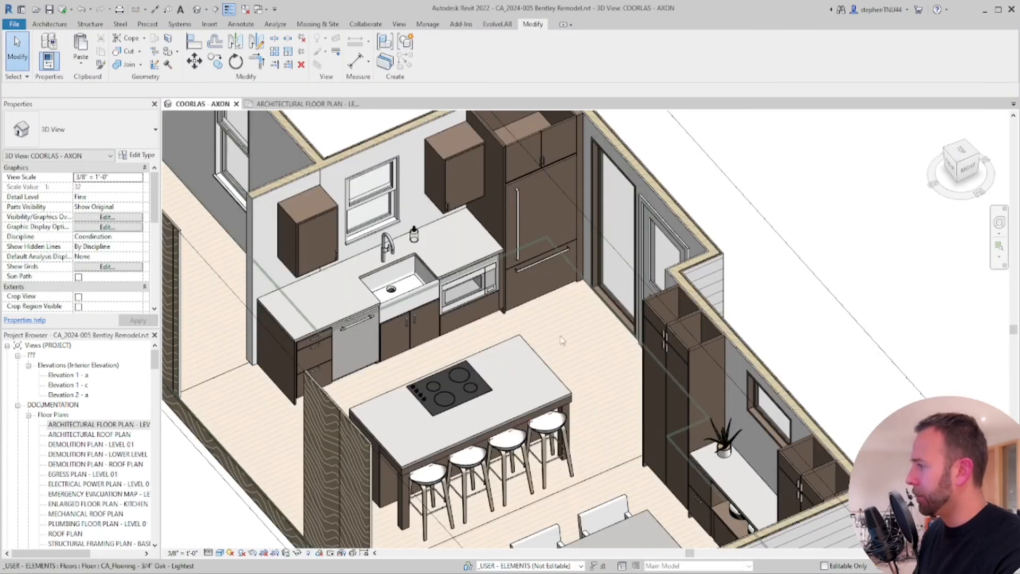
pyautogui.click(458, 155)
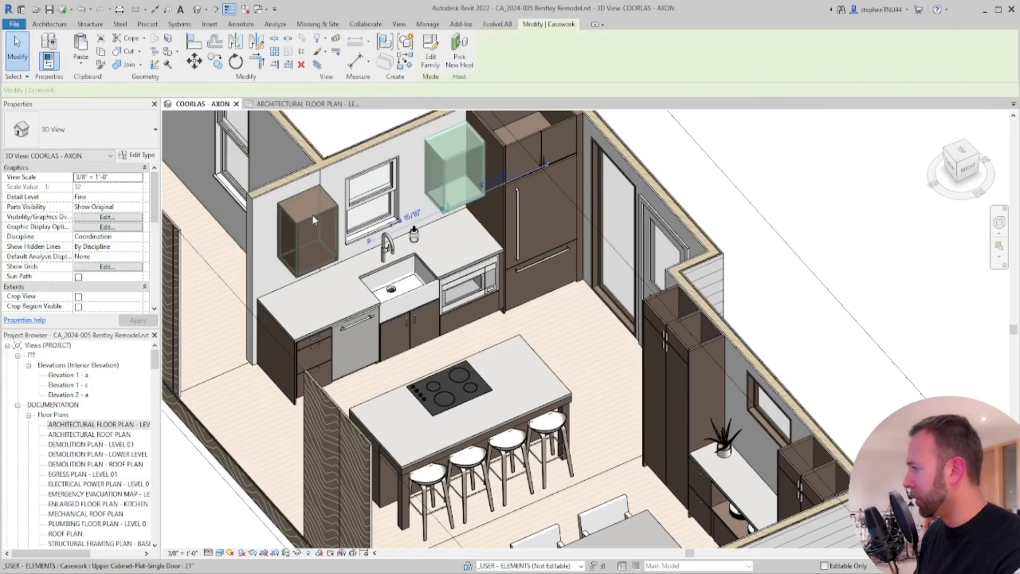
pyautogui.keyDown('ctrl'); pyautogui.click(313, 214); pyautogui.keyUp('ctrl')
pyautogui.keyDown('shift'); pyautogui.moveTo(313, 214); pyautogui.dragTo(607, 210, button='middle'); pyautogui.keyUp('shift')
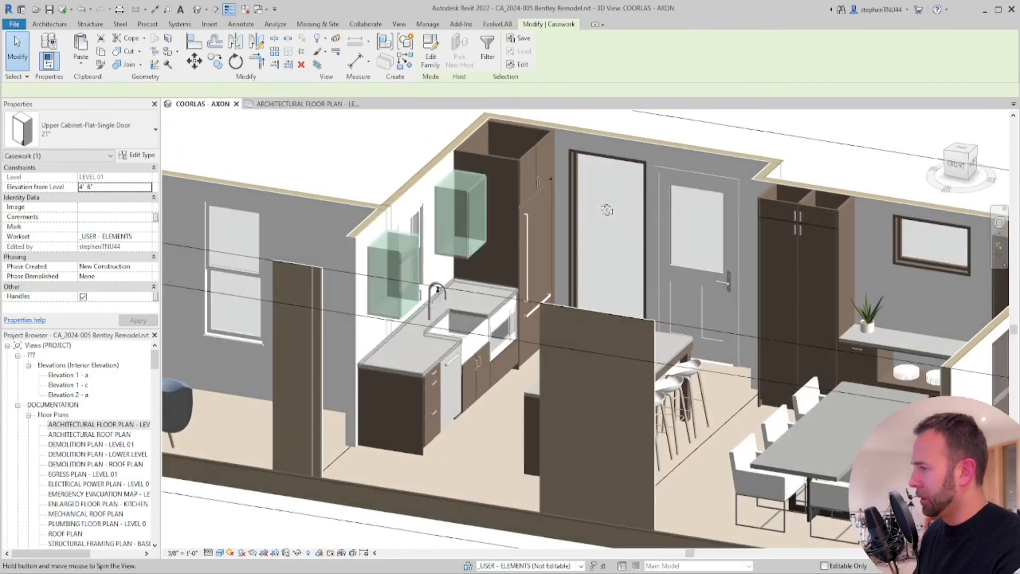
pyautogui.click(113, 187)
pyautogui.press('Return')
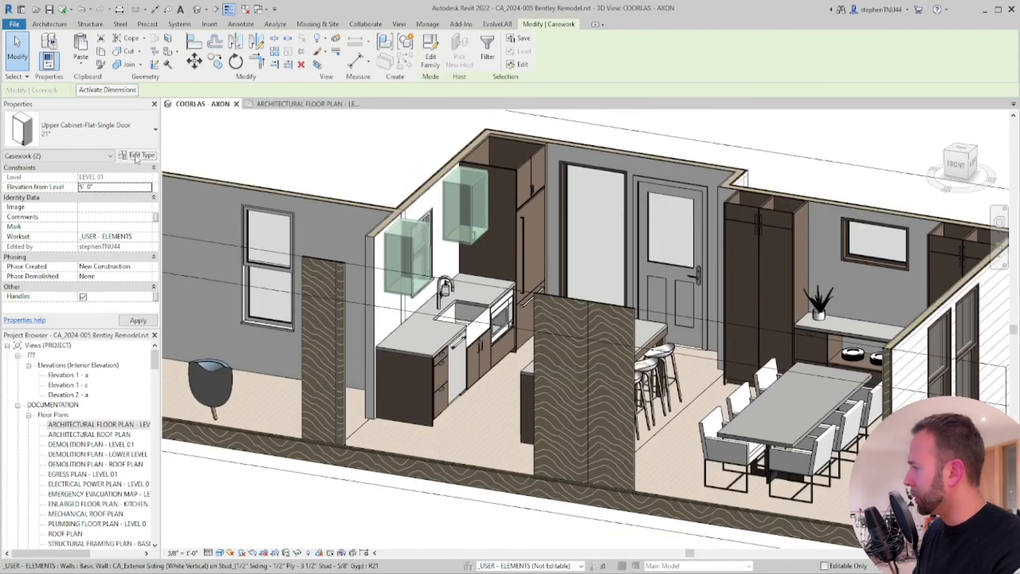
pyautogui.click(137, 155)
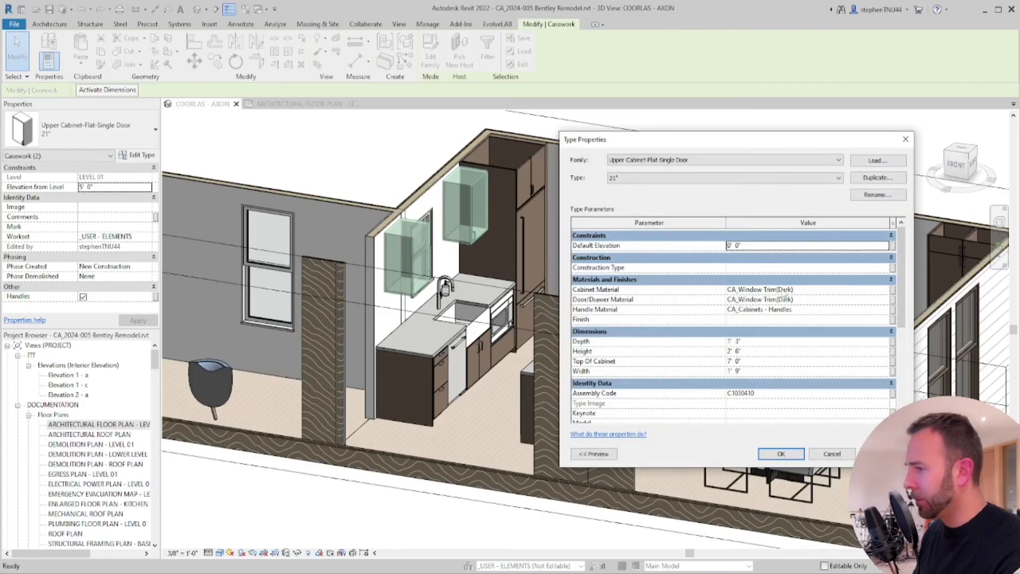
pyautogui.click(754, 351)
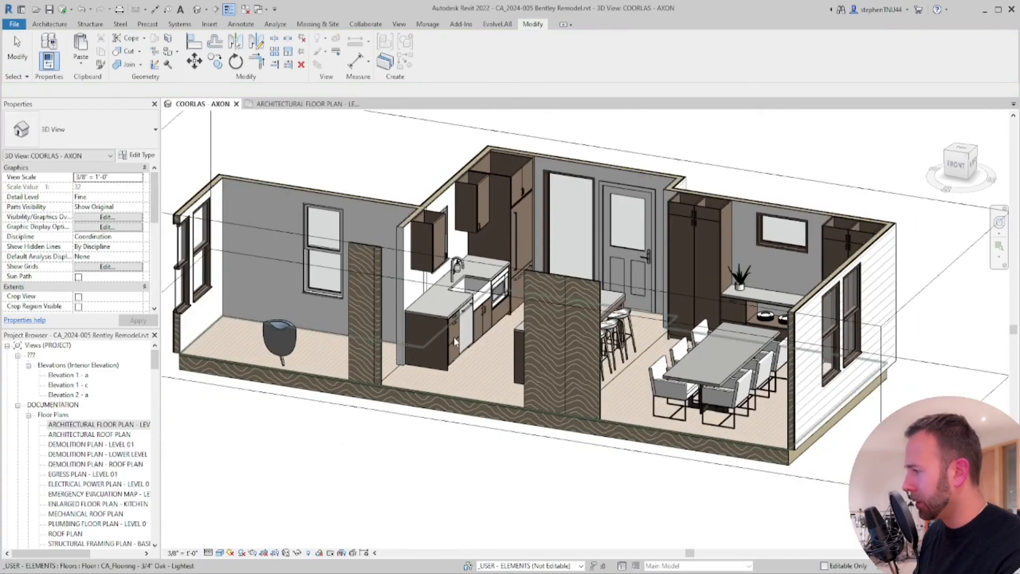
# Examine the two upper cabinets beside the sink window and their fit against the refrigerator surround from several angles
pyautogui.keyDown('shift'); pyautogui.moveTo(461, 326); pyautogui.dragTo(446, 335, button='middle'); pyautogui.keyUp('shift')
pyautogui.scroll(6, 446, 339)
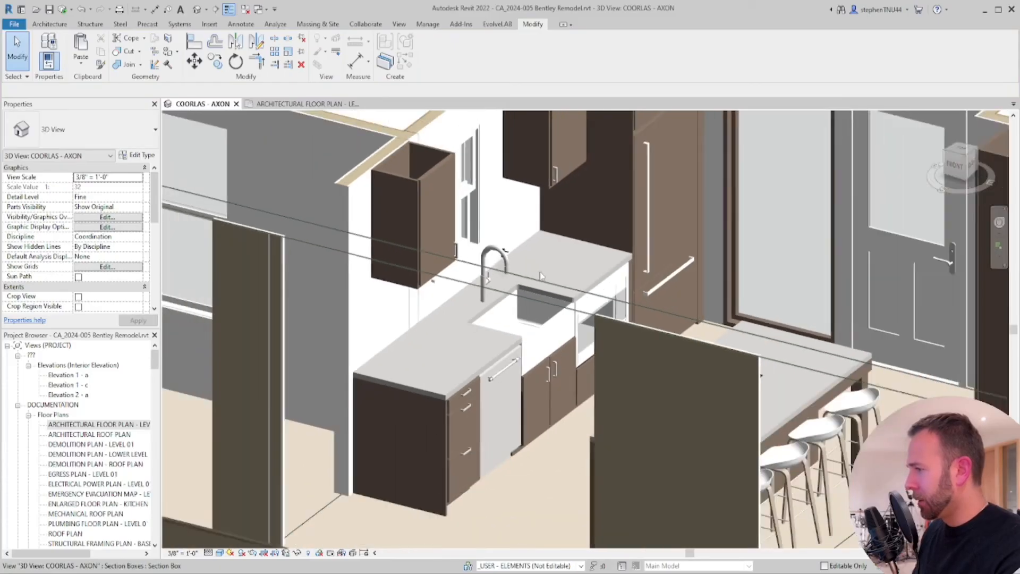
pyautogui.keyDown('shift'); pyautogui.moveTo(540, 275); pyautogui.dragTo(459, 300, button='middle'); pyautogui.keyUp('shift')
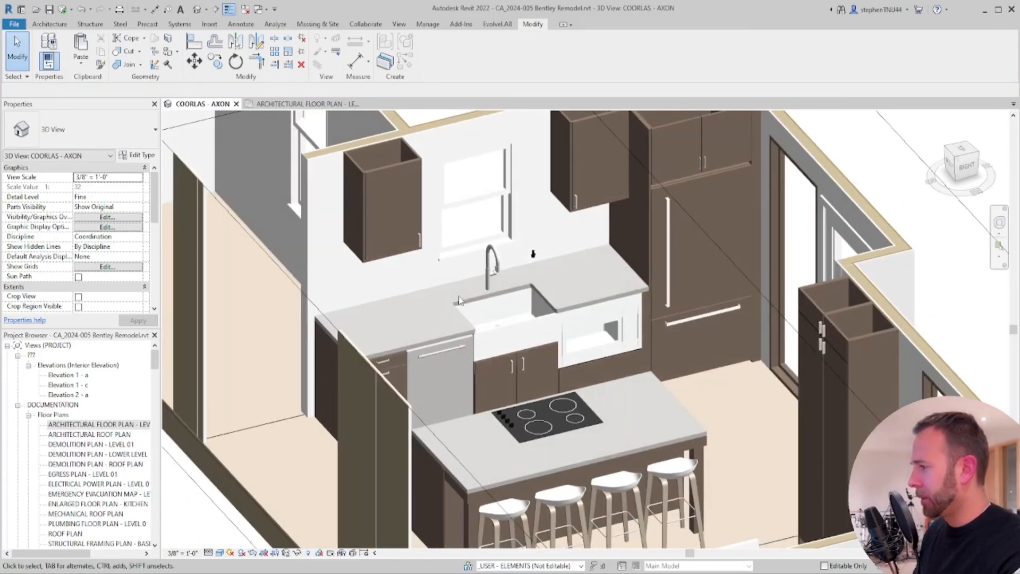
pyautogui.scroll(-3, 459, 301)
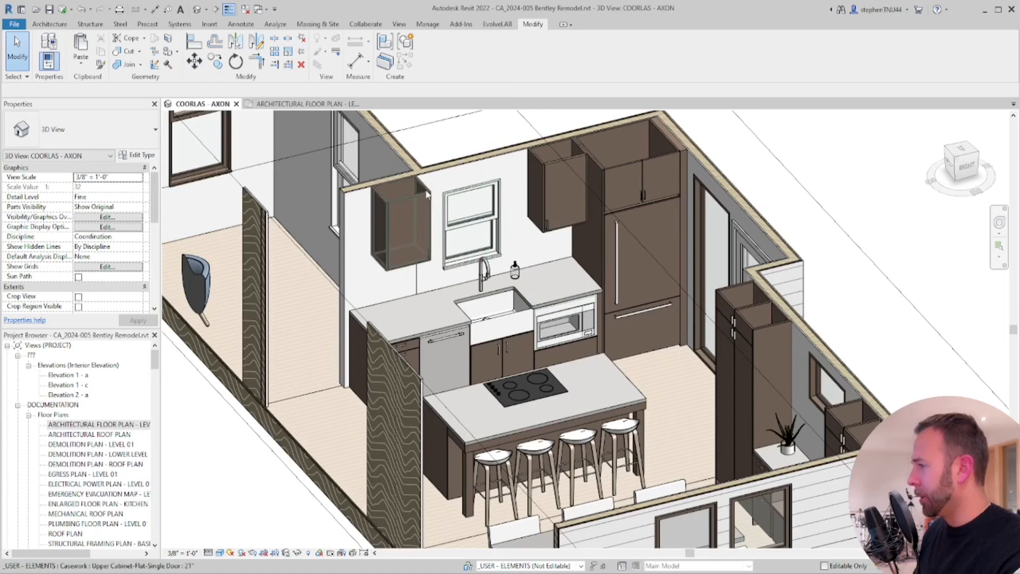
pyautogui.keyDown('shift'); pyautogui.moveTo(524, 229); pyautogui.dragTo(546, 242, button='middle'); pyautogui.keyUp('shift')
pyautogui.scroll(1, 544, 163)
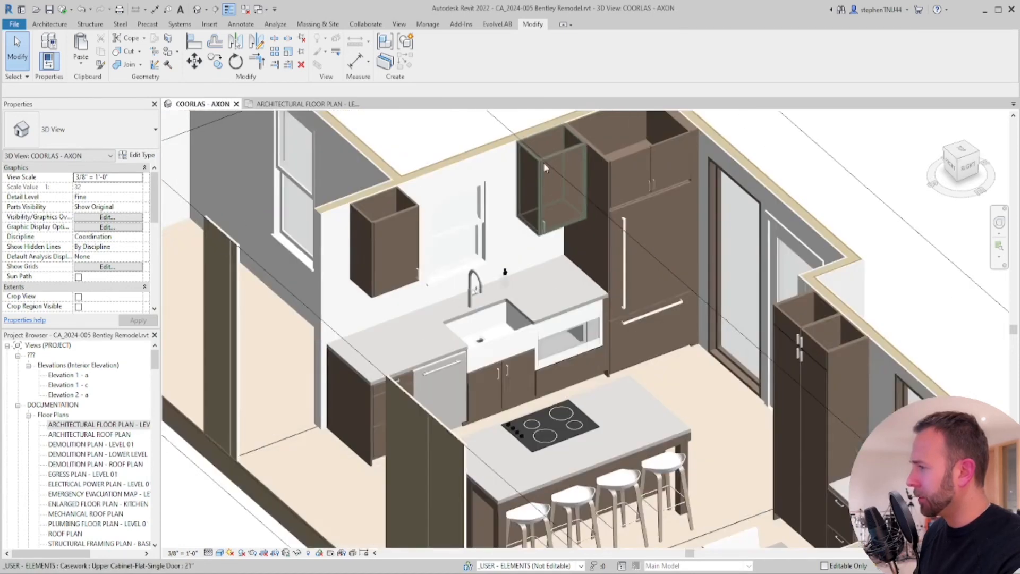
pyautogui.scroll(2, 543, 162)
# Start a new in-place model in the Generic Models category and name it Transom
pyautogui.click(49, 24)
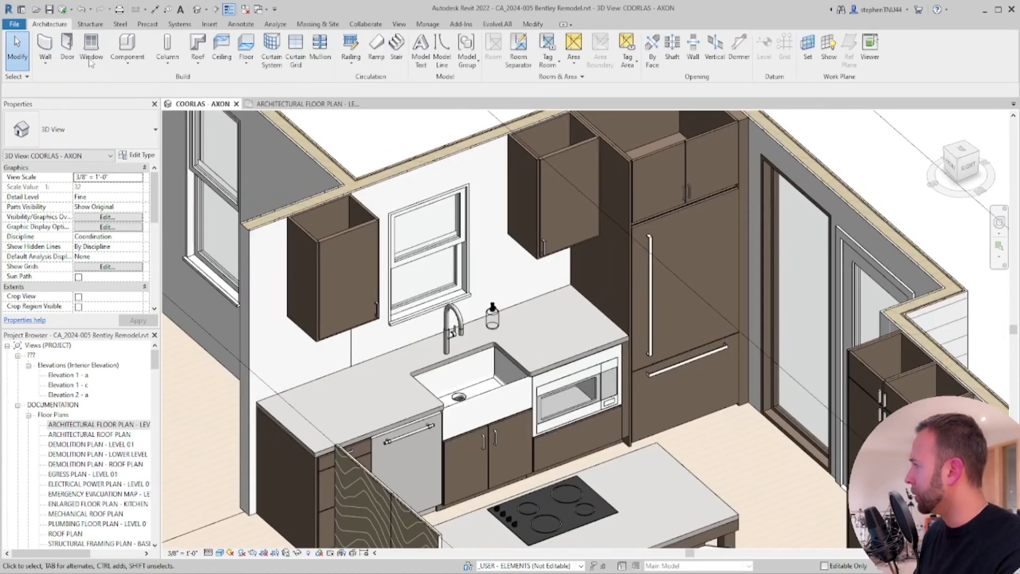
pyautogui.click(132, 66)
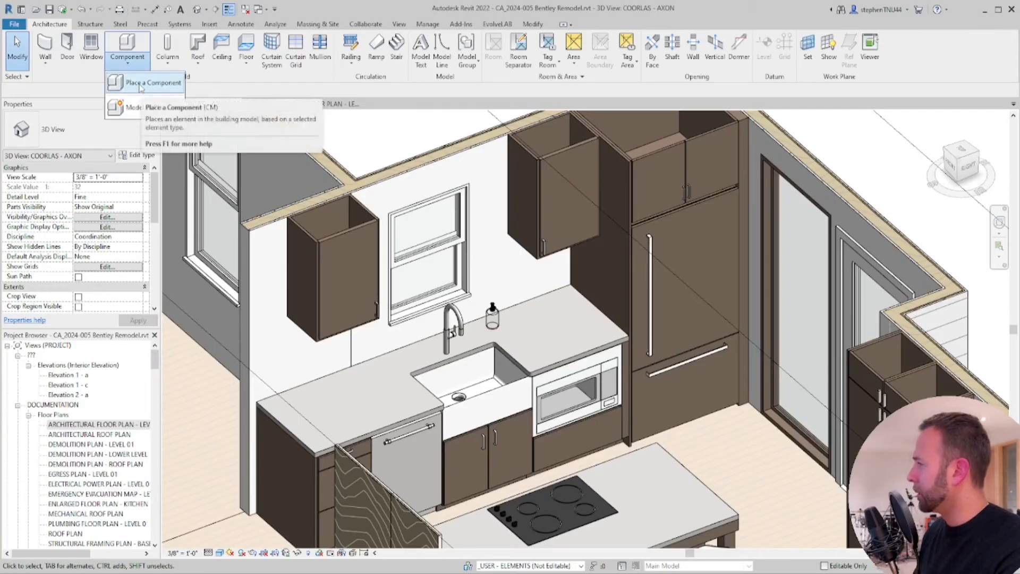
pyautogui.click(145, 109)
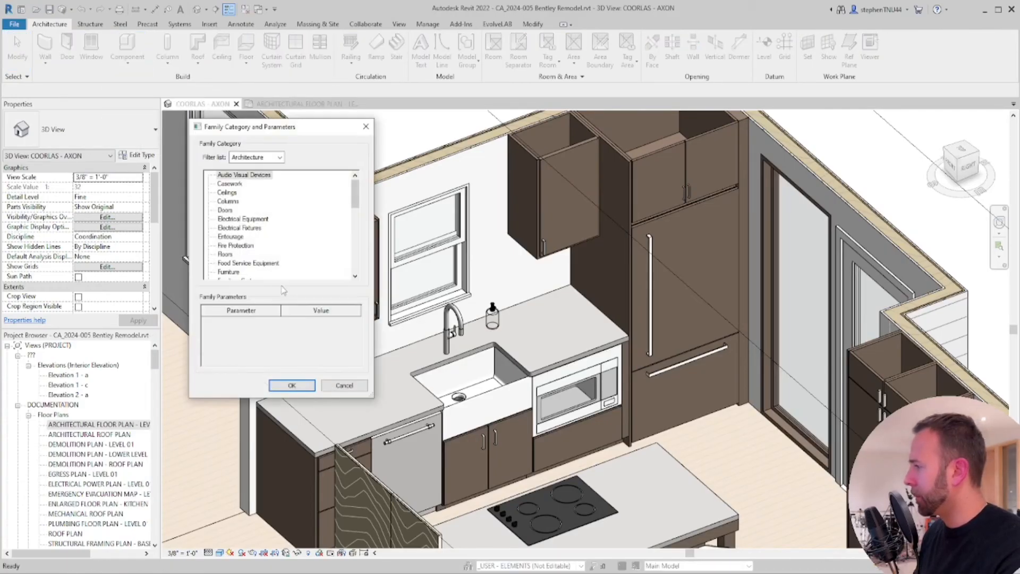
pyautogui.scroll(-1, 255, 260)
pyautogui.click(234, 272)
pyautogui.click(292, 386)
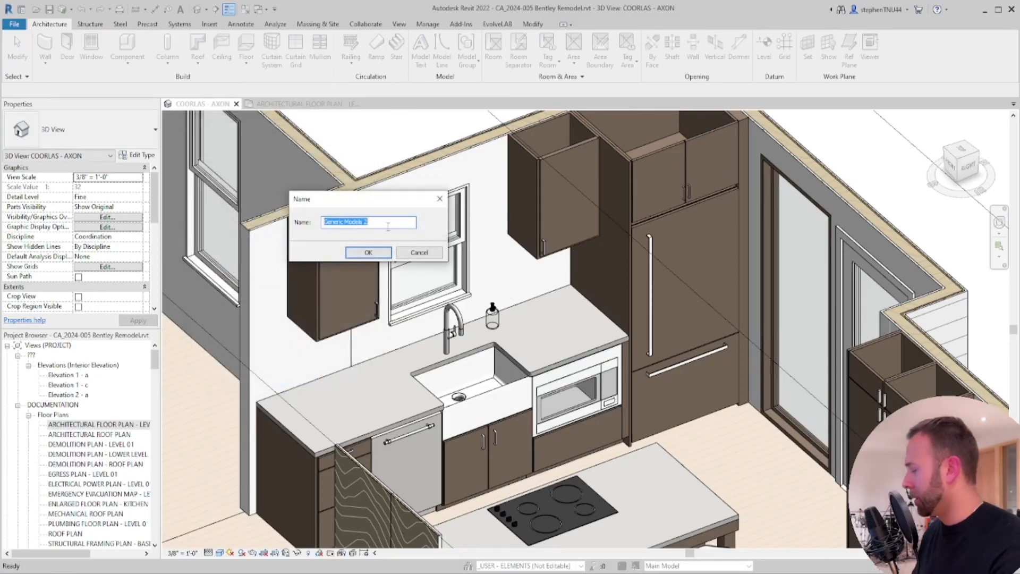
pyautogui.write('Trans')
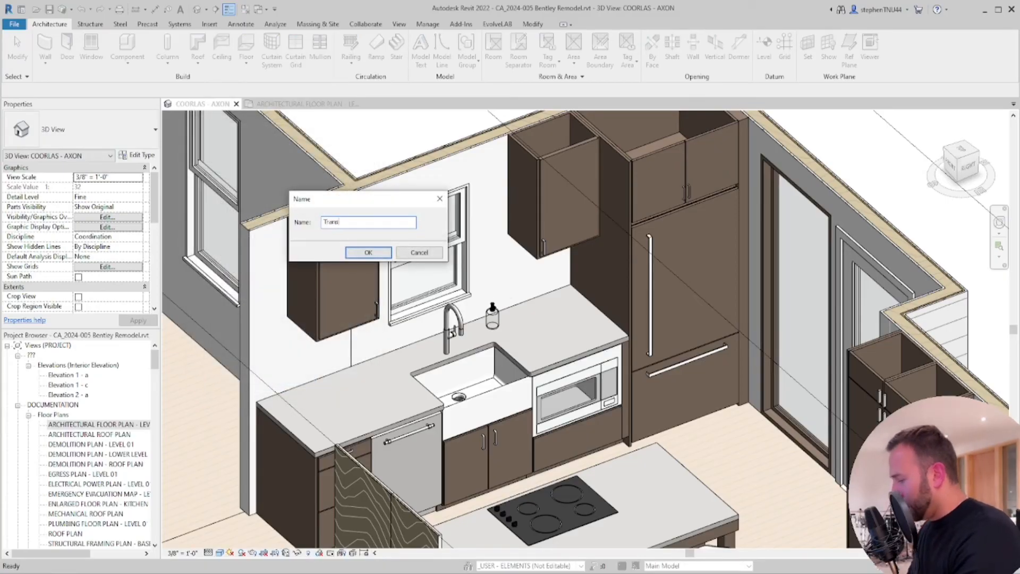
pyautogui.write('om')
pyautogui.press('Return')
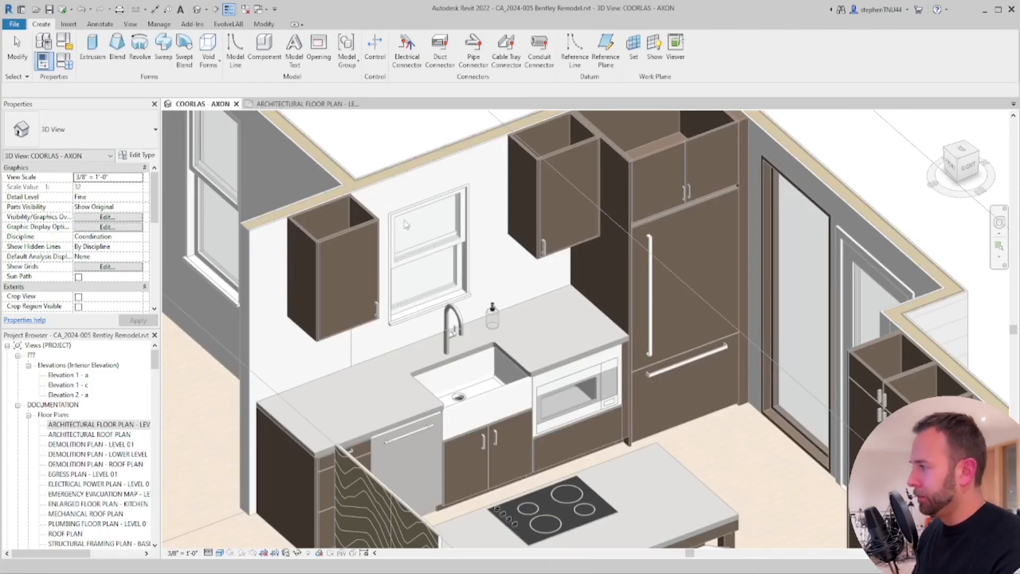
# Start an extrusion and set its work plane by picking the front face of the upper cabinet beside the refrigerator
pyautogui.click(92, 47)
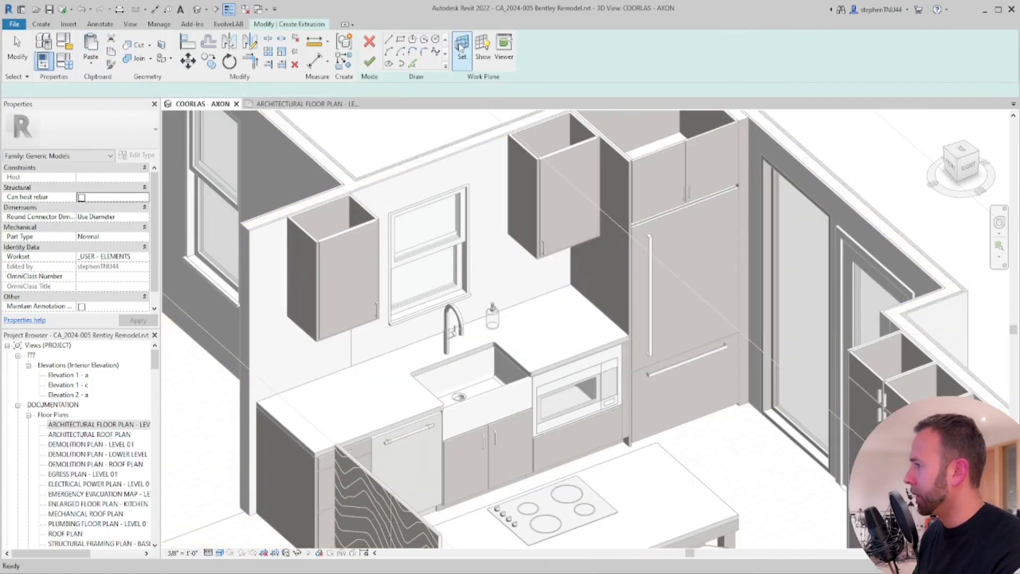
pyautogui.click(461, 47)
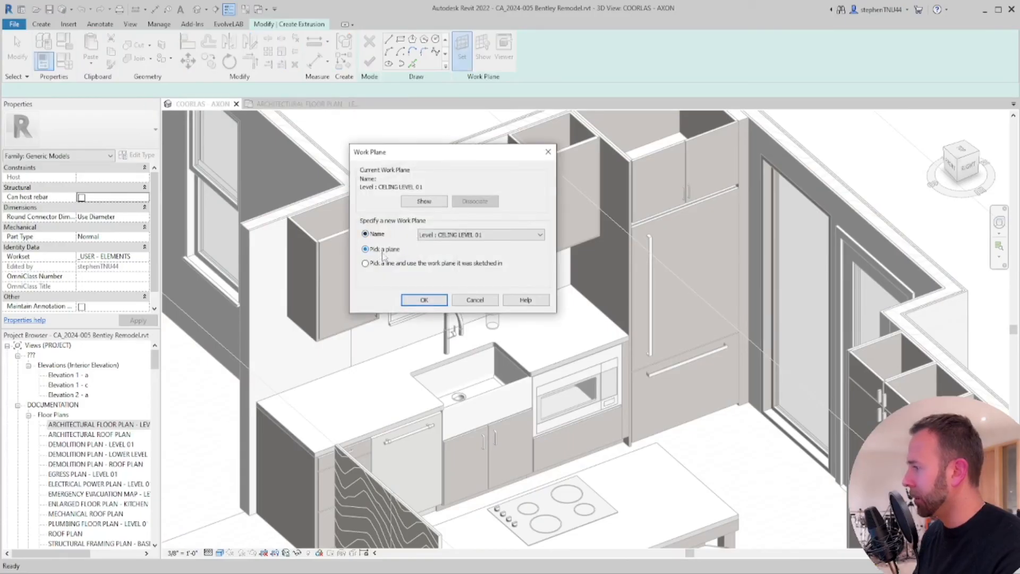
pyautogui.click(425, 299)
pyautogui.scroll(5, 536, 175)
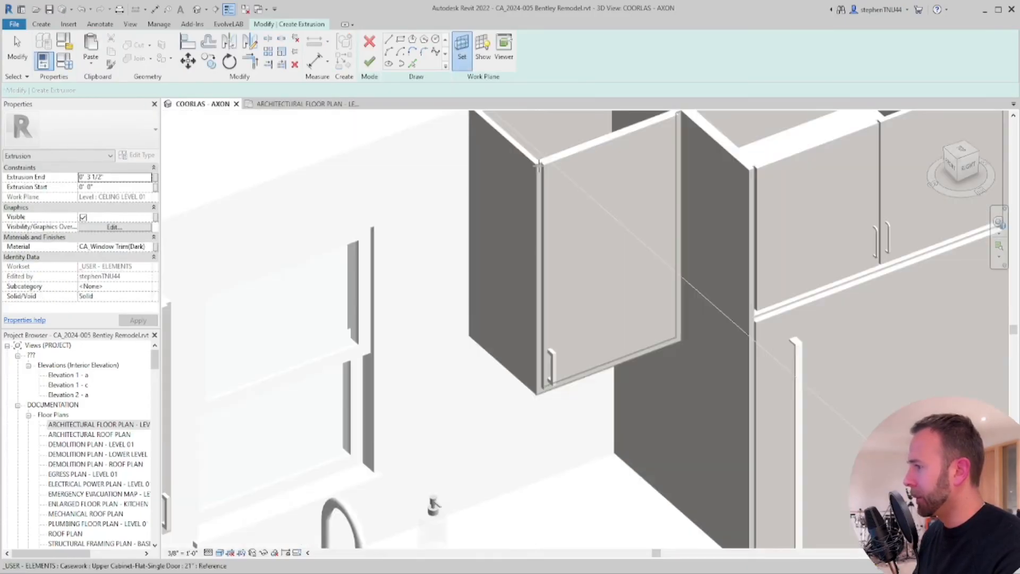
pyautogui.click(539, 169)
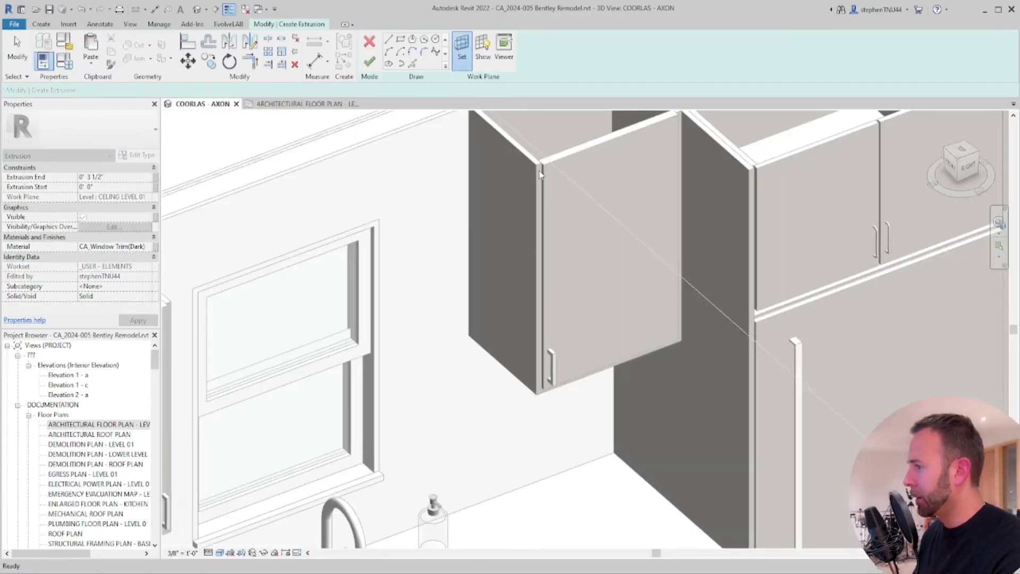
# Sketch lines along the facing edges of both upper cabinets and connect their upper ends with a line above the window
pyautogui.click(412, 63)
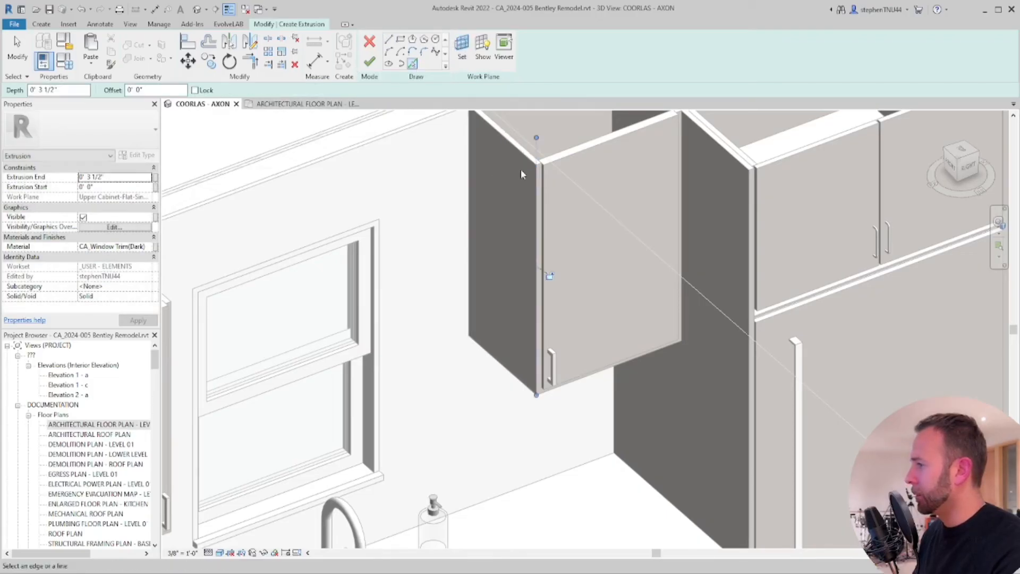
pyautogui.click(521, 168)
pyautogui.scroll(-5, 521, 169)
pyautogui.scroll(5, 335, 229)
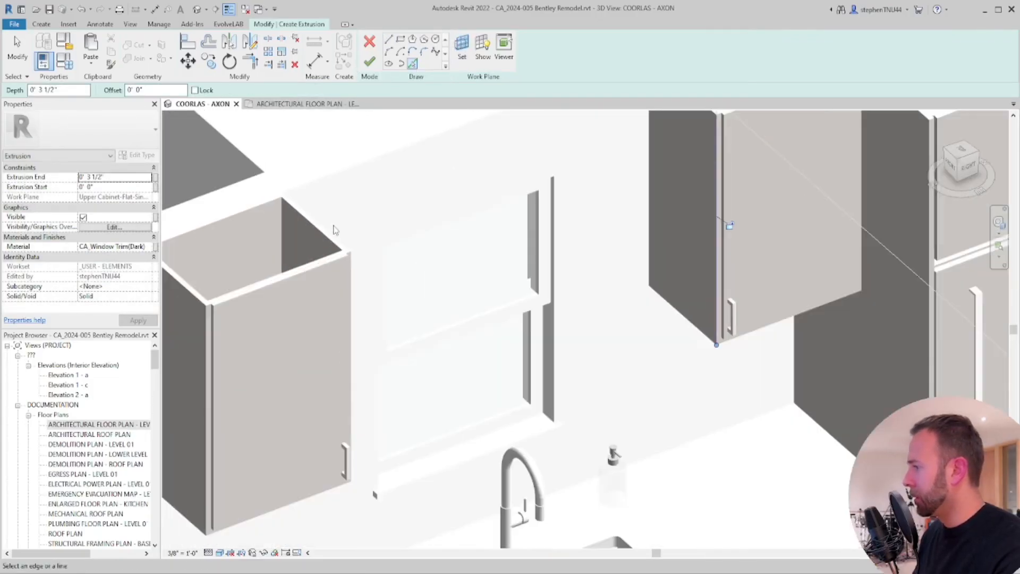
pyautogui.click(350, 234)
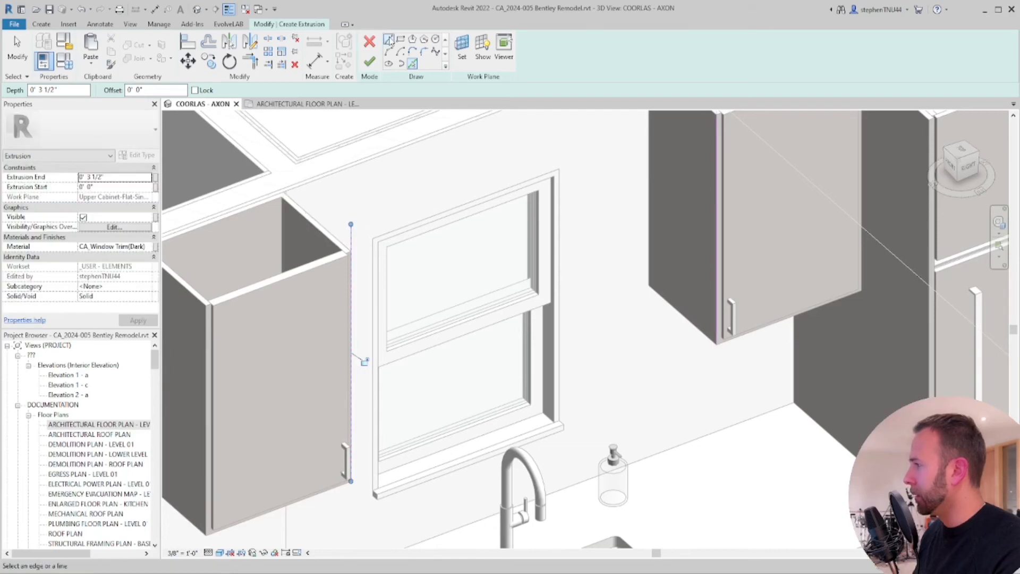
pyautogui.click(350, 225)
pyautogui.scroll(-1, 489, 257)
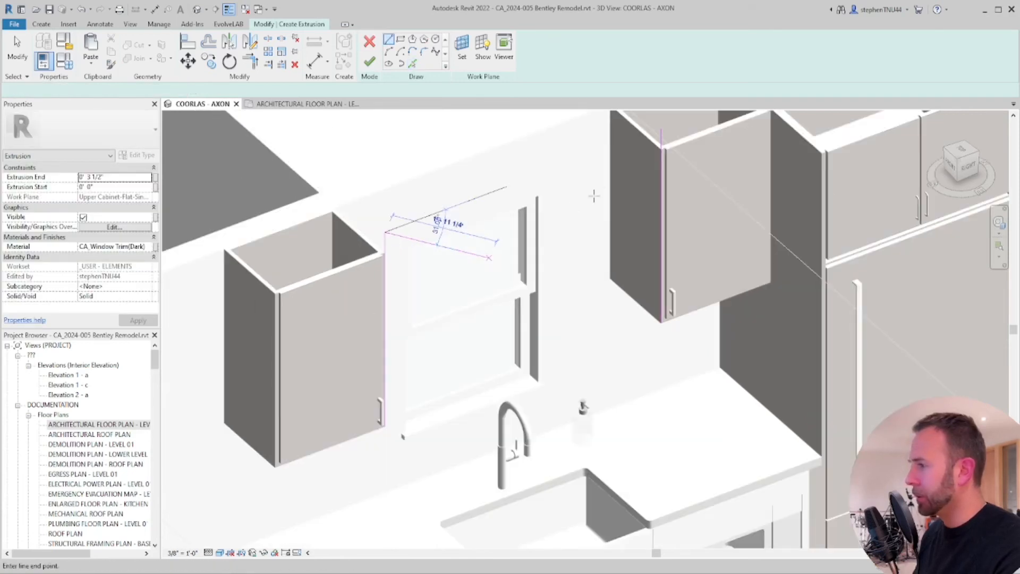
pyautogui.click(661, 130)
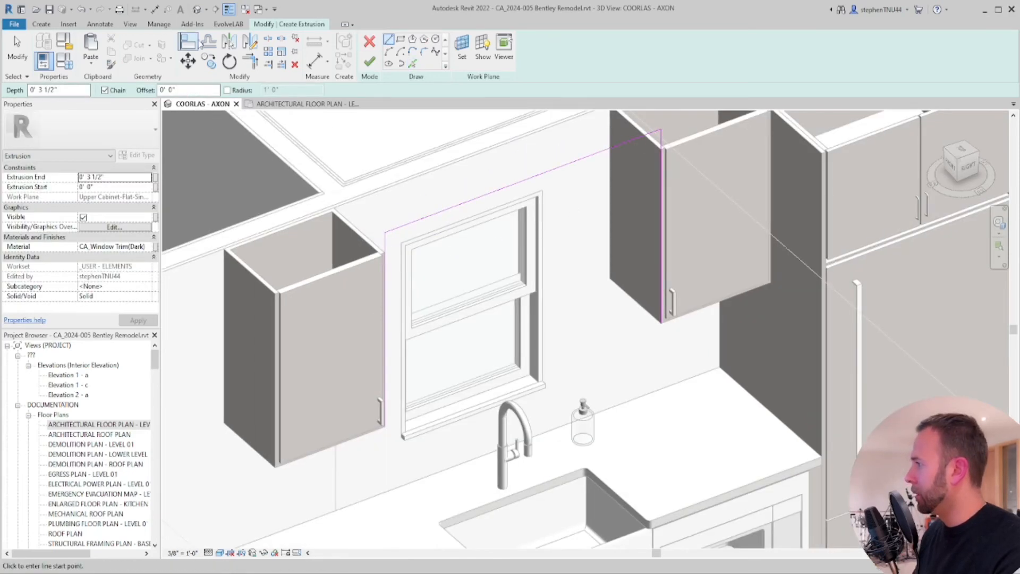
# Offset a copy of the upper sketch line 1' 3" downward and trim the side lines to it, forming a closed rectangle
pyautogui.click(208, 43)
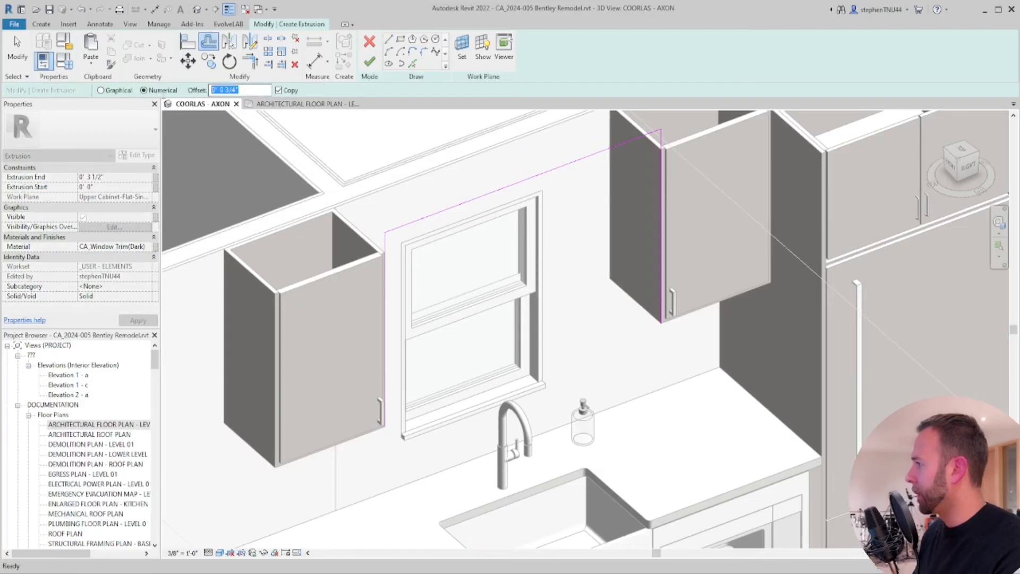
pyautogui.write("1' 3")
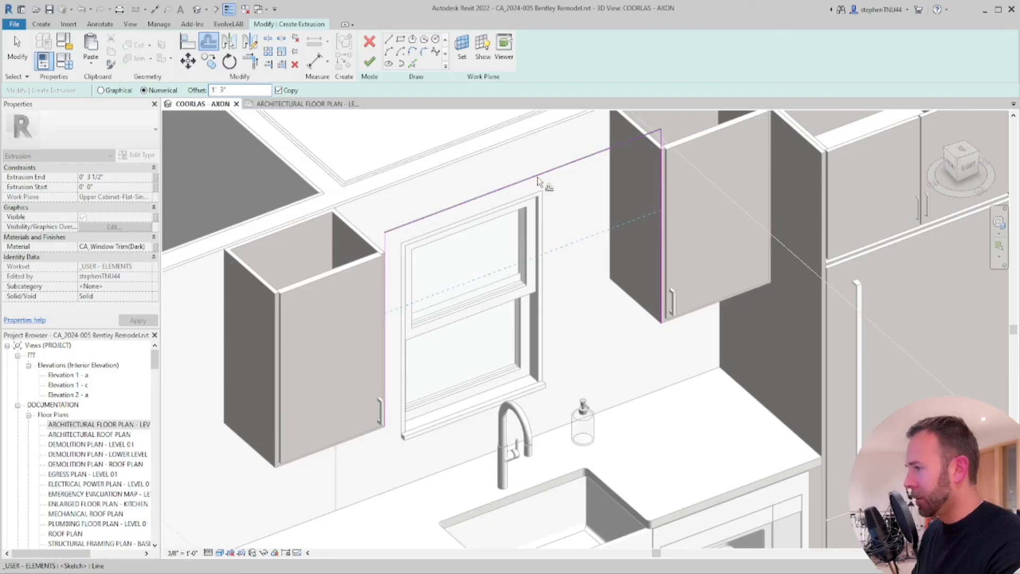
pyautogui.keyDown('shift'); pyautogui.moveTo(537, 180); pyautogui.dragTo(419, 219, button='middle'); pyautogui.keyUp('shift')
pyautogui.press('t')
pyautogui.press('r')
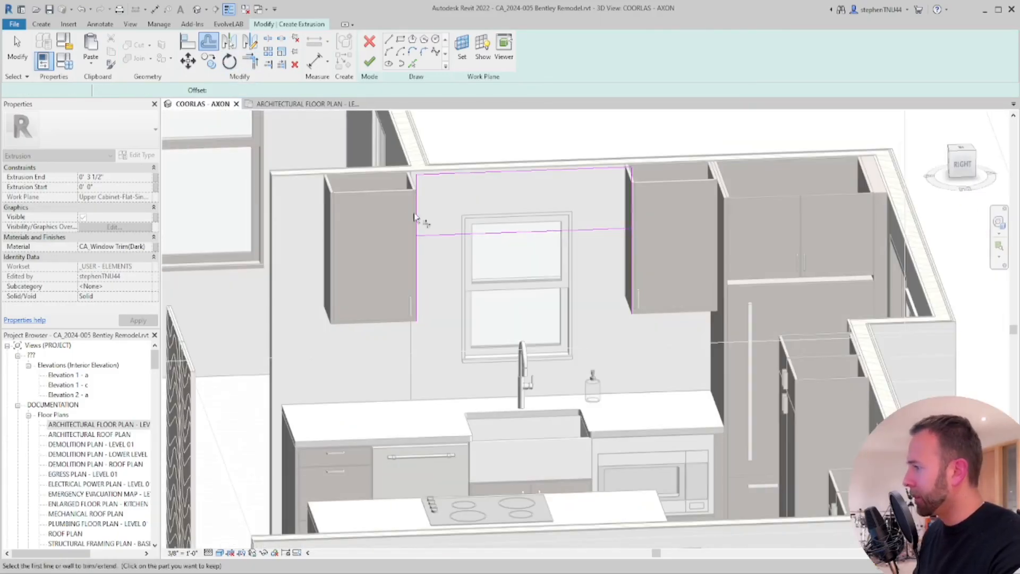
pyautogui.click(416, 217)
pyautogui.click(438, 234)
pyautogui.click(626, 230)
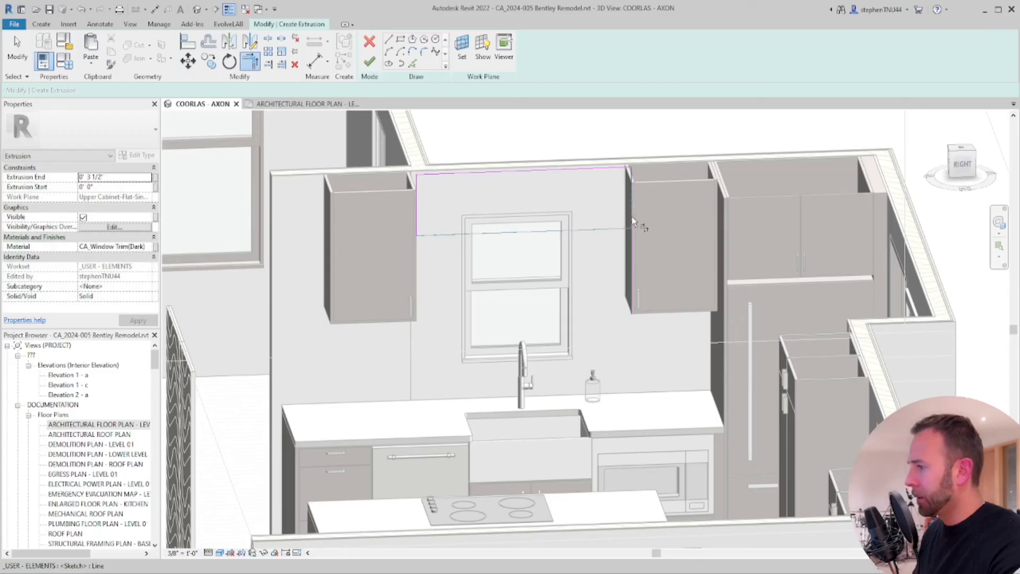
pyautogui.click(631, 222)
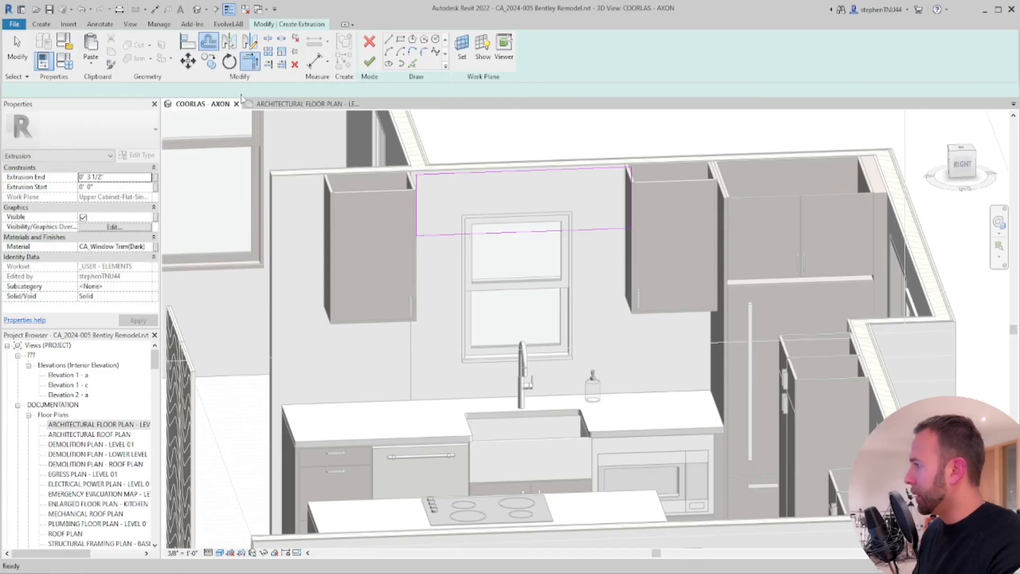
# Offset a copy of the whole rectangle 1 1/2" inward to outline the transom frame
pyautogui.press('o')
pyautogui.press('f')
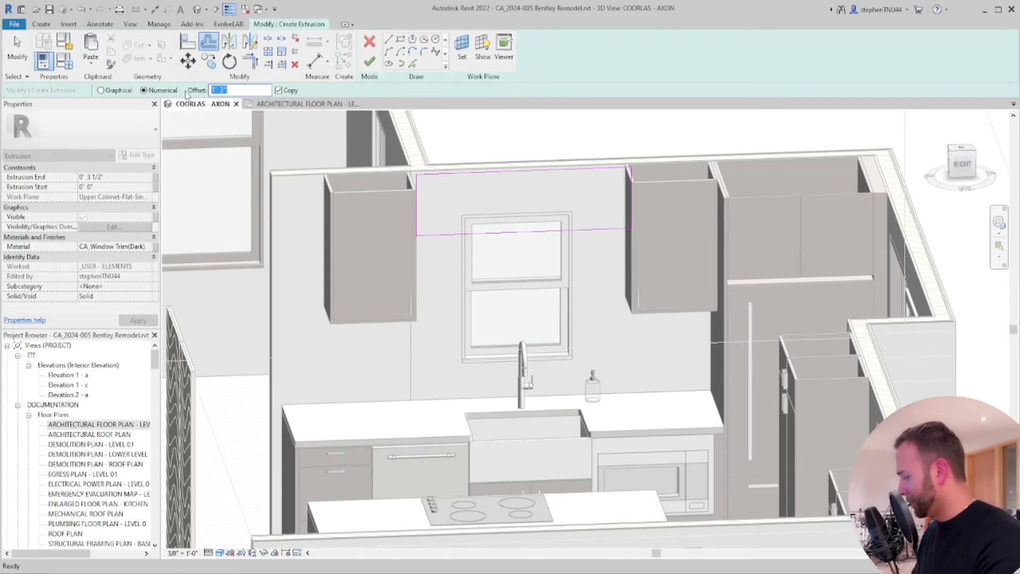
pyautogui.write('1 1/2')
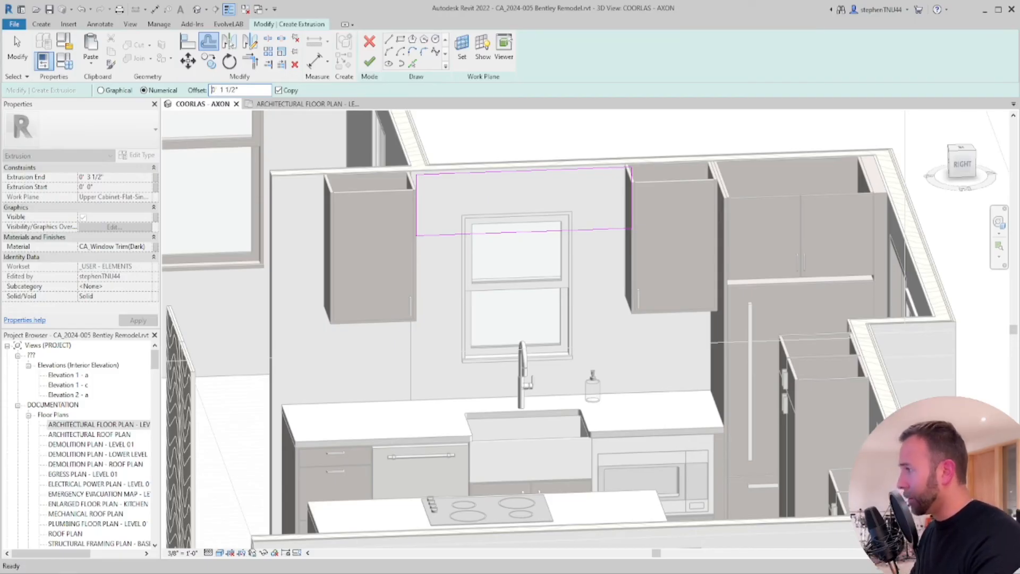
pyautogui.press('Tab')
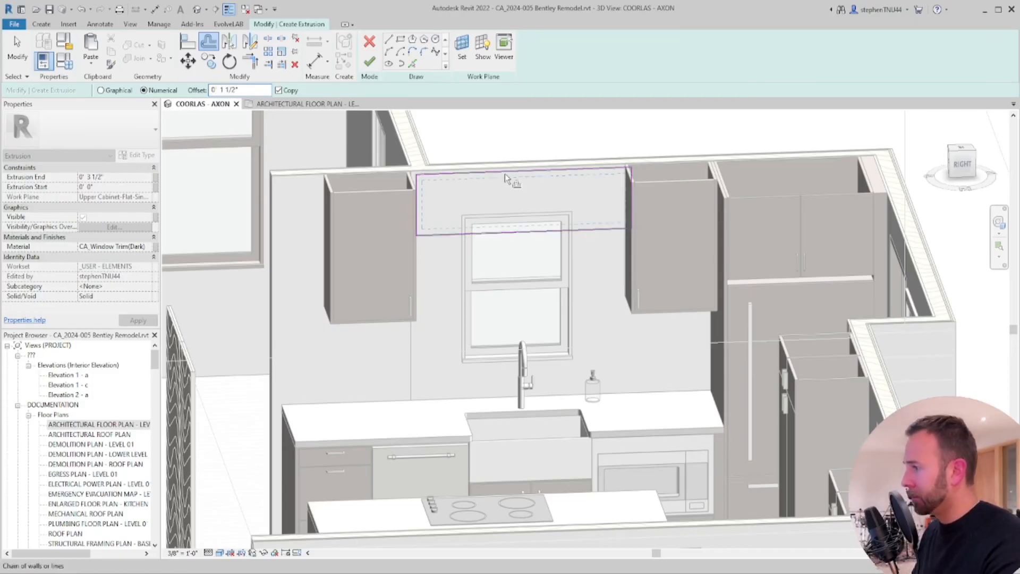
pyautogui.click(528, 218)
pyautogui.moveTo(529, 218)
pyautogui.keyDown('shift'); pyautogui.mouseDown(button='middle')
pyautogui.moveTo(587, 260)
pyautogui.moveTo(448, 255)
pyautogui.moveTo(116, 186)
pyautogui.mouseUp(button='middle'); pyautogui.keyUp('shift')
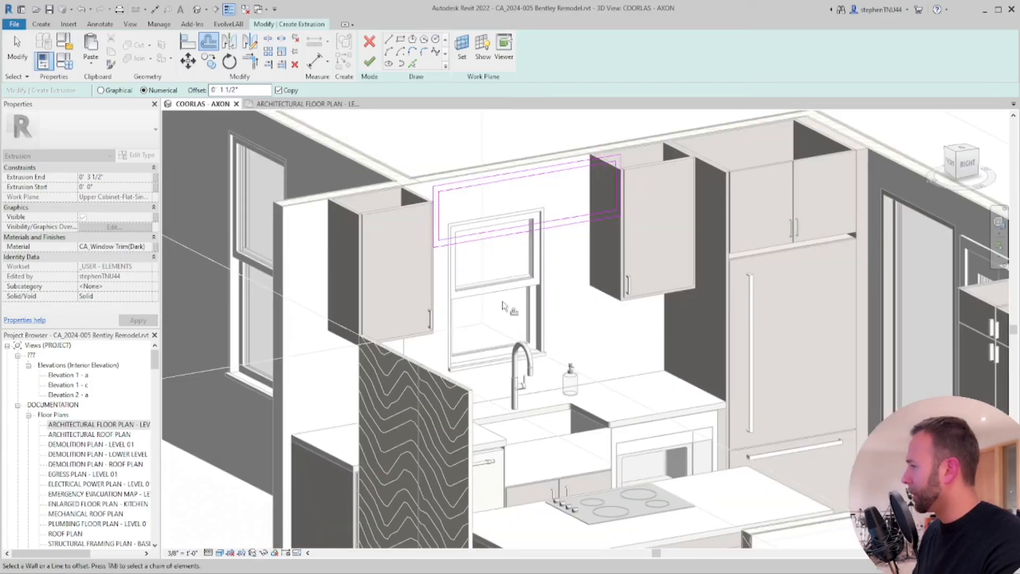
# Set the frame's Extrusion End to 1 1/2" and finish the extrusion sketch
pyautogui.click(18, 51)
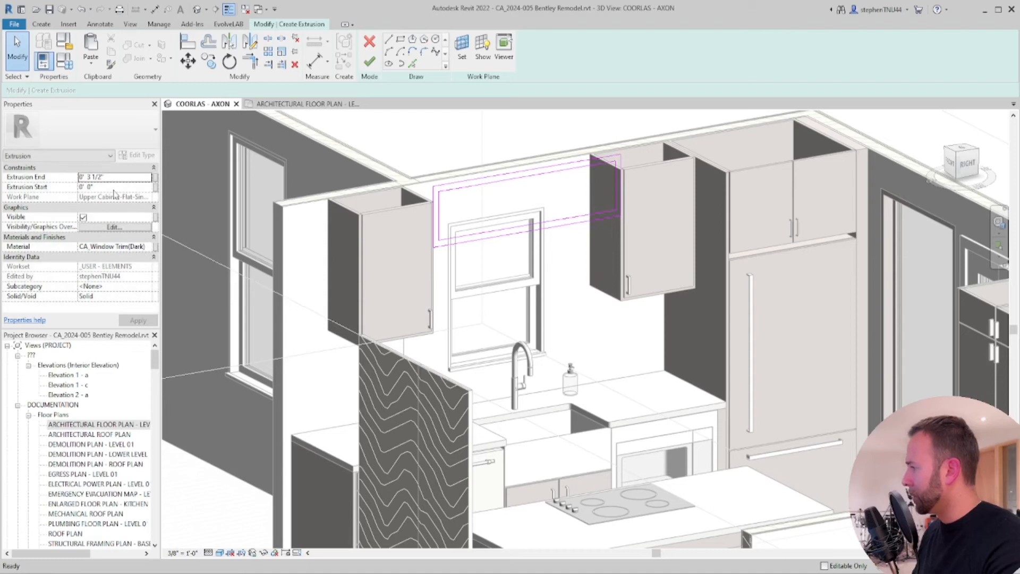
pyautogui.click(123, 176)
pyautogui.press('BackSpace')
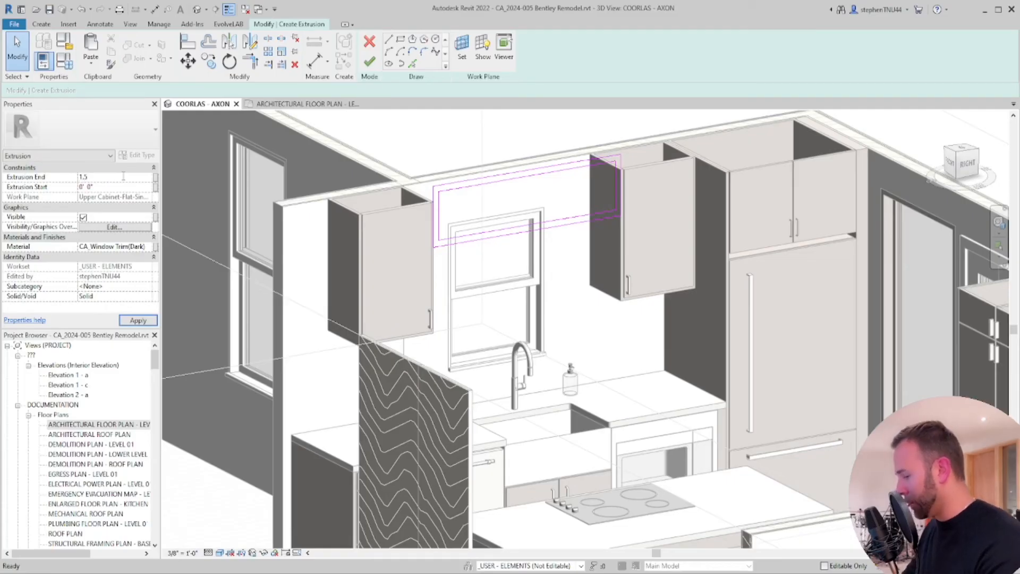
pyautogui.click(140, 321)
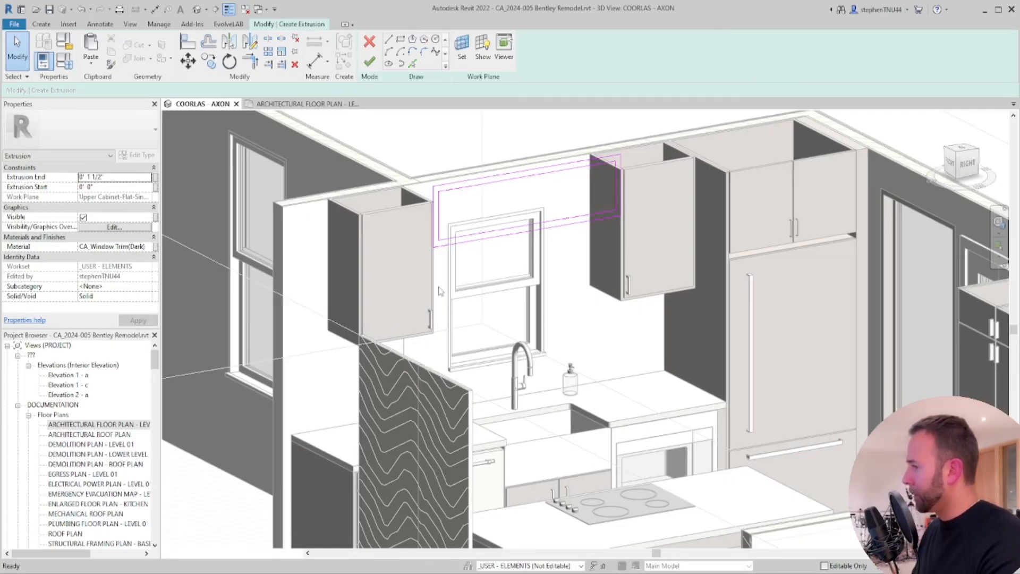
pyautogui.click(369, 62)
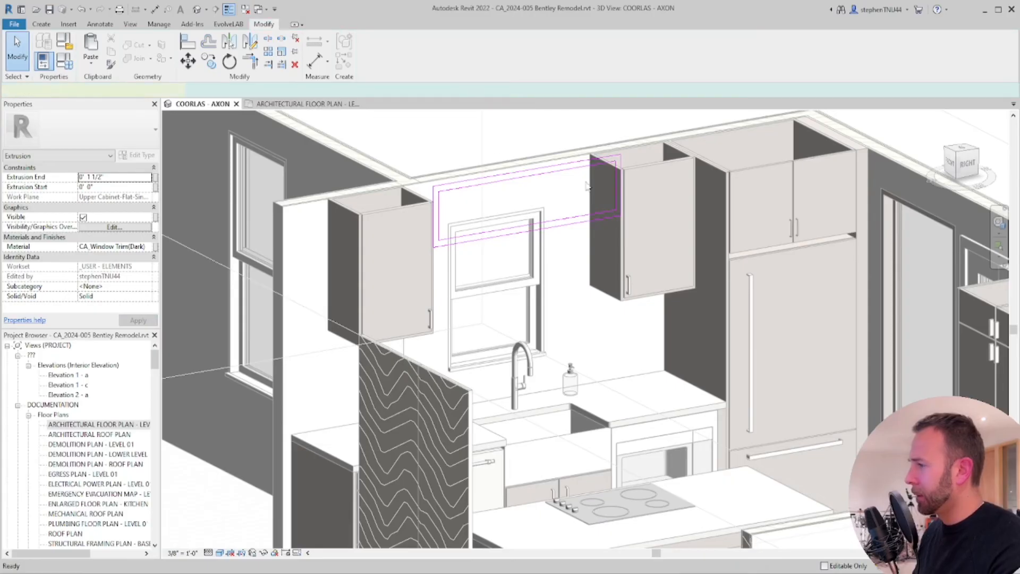
# Reverse the transom frame's extrusion direction by setting its Extrusion End to -1 1/2"
pyautogui.scroll(2, 629, 175)
pyautogui.keyDown('shift'); pyautogui.moveTo(654, 245); pyautogui.dragTo(668, 274, button='middle'); pyautogui.keyUp('shift')
pyautogui.click(115, 177)
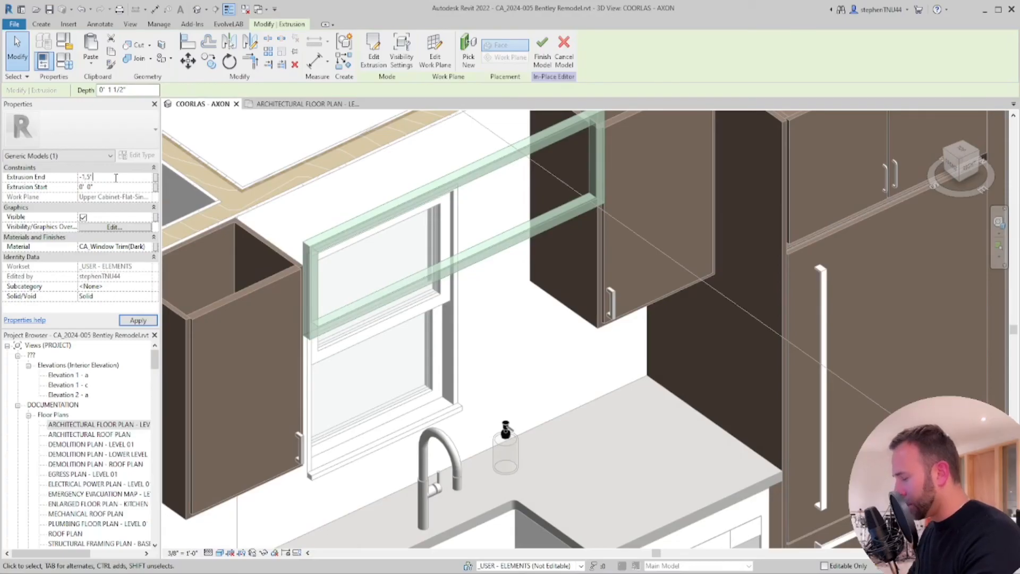
pyautogui.scroll(-2, 419, 266)
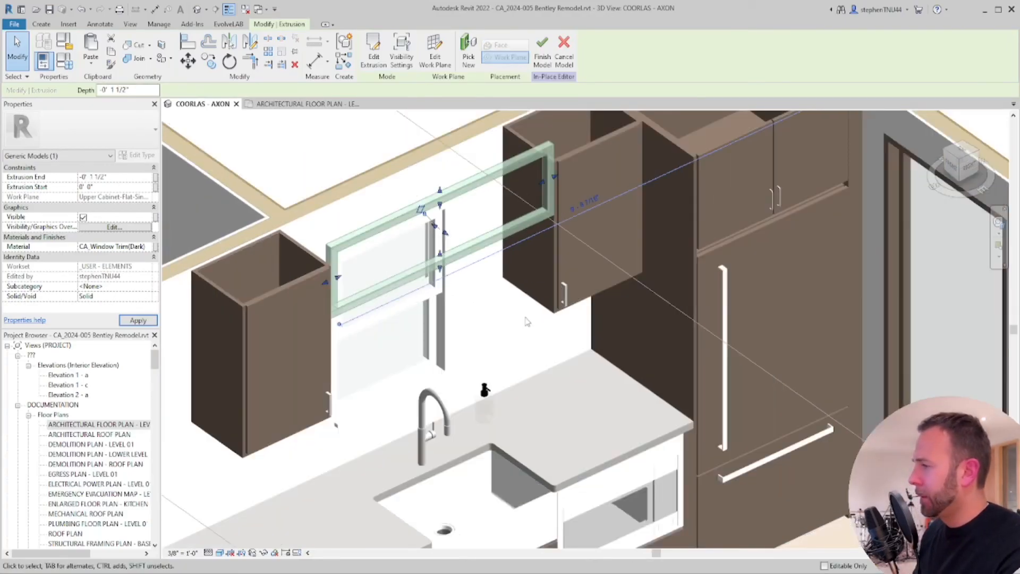
# Paste a copy of the transom frame in the same place and delete its outer sketch loop, leaving an infill panel
pyautogui.click(94, 65)
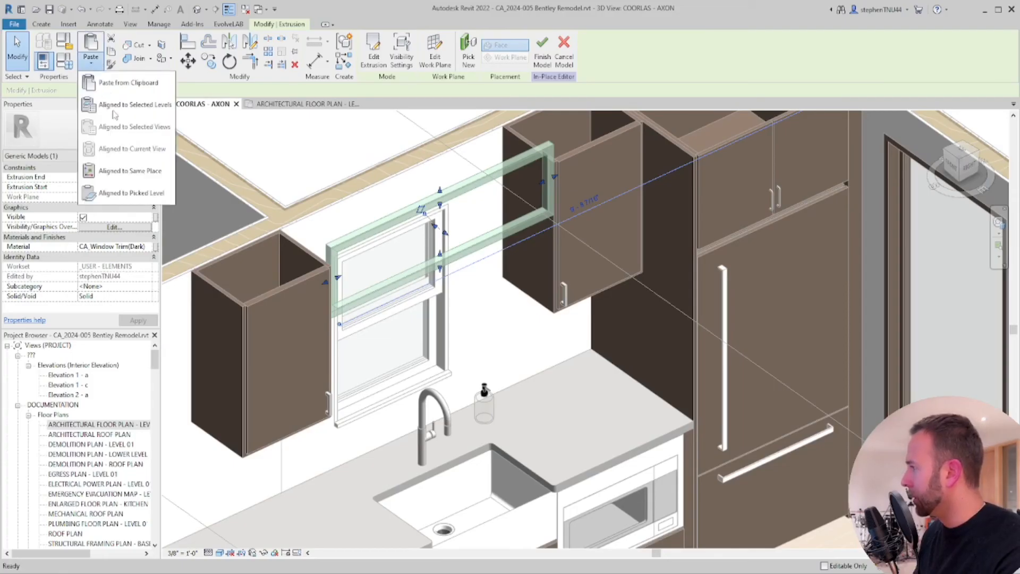
pyautogui.click(131, 171)
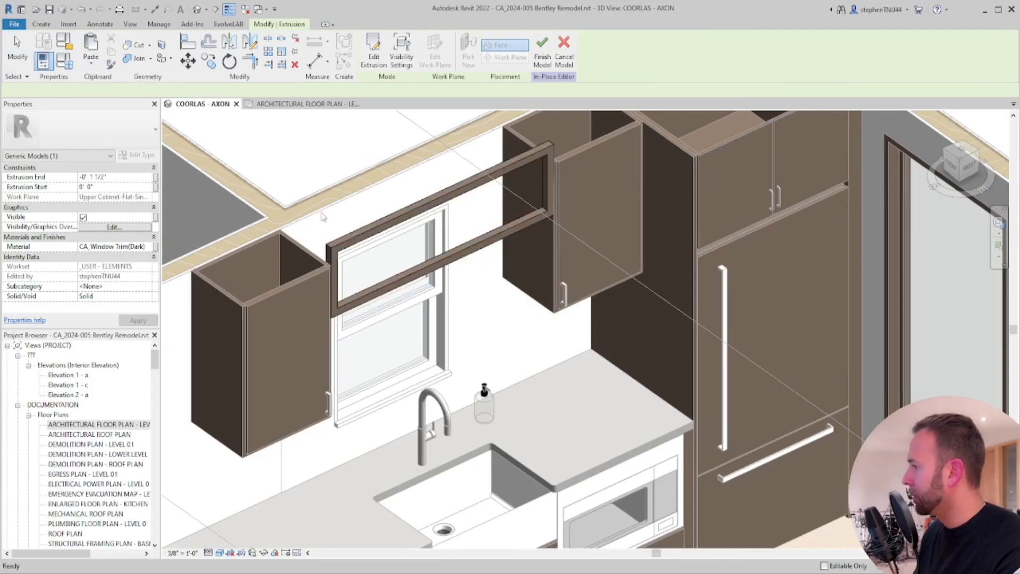
pyautogui.click(372, 53)
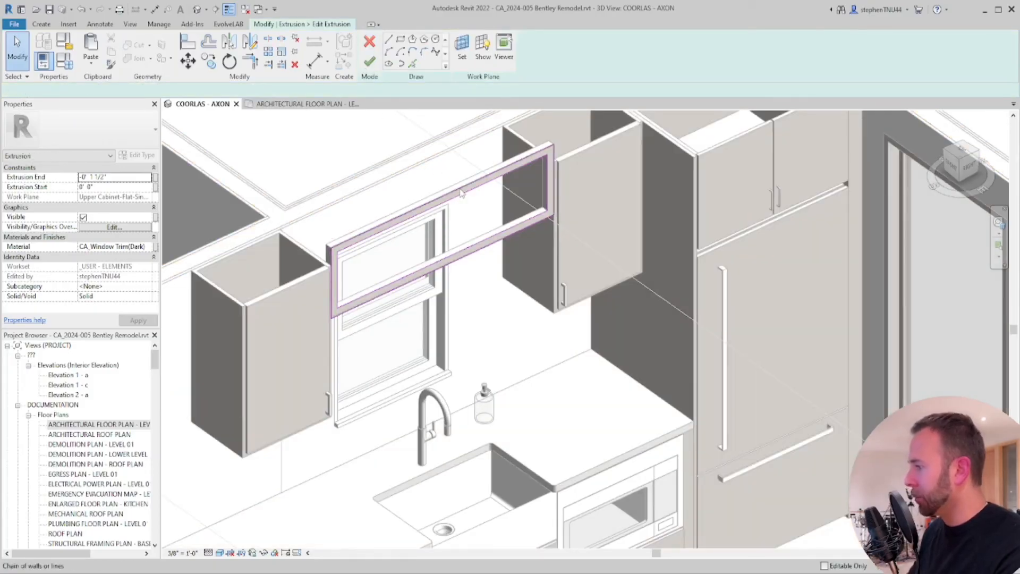
pyautogui.click(371, 63)
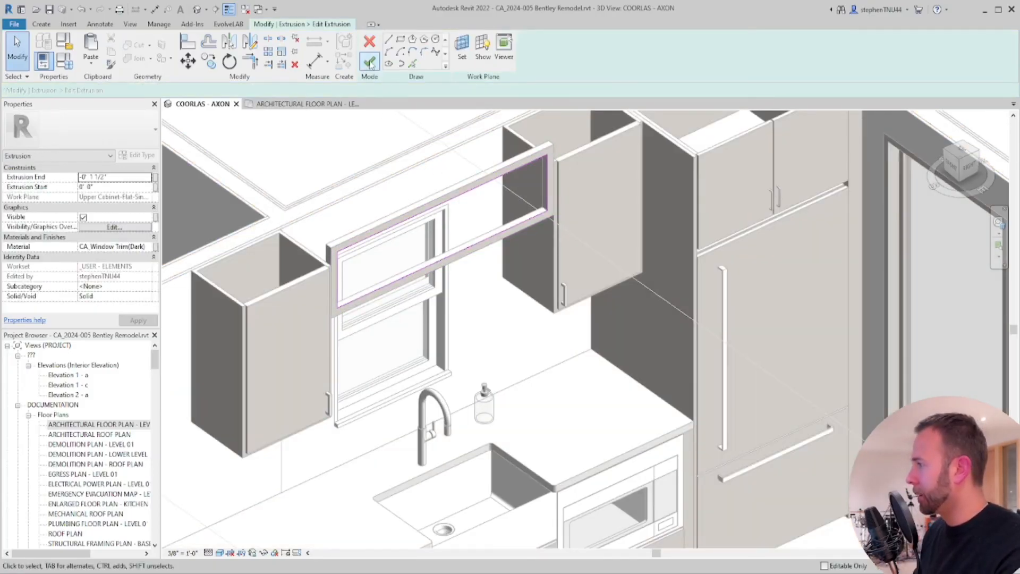
pyautogui.scroll(2, 401, 237)
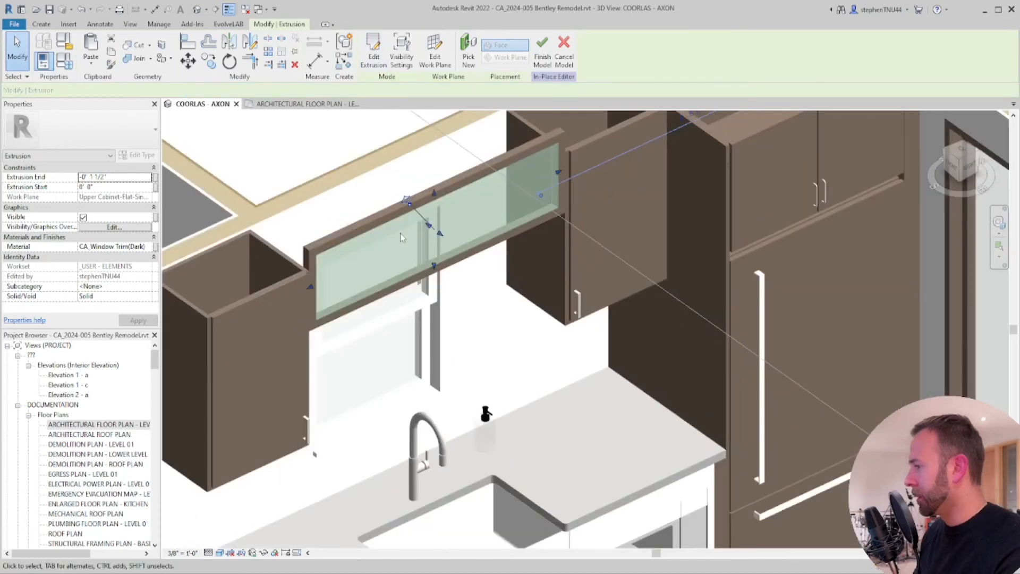
# Set the infill panel's Extrusion Start to 1/2" and its Extrusion End to -1/2"
pyautogui.click(115, 176)
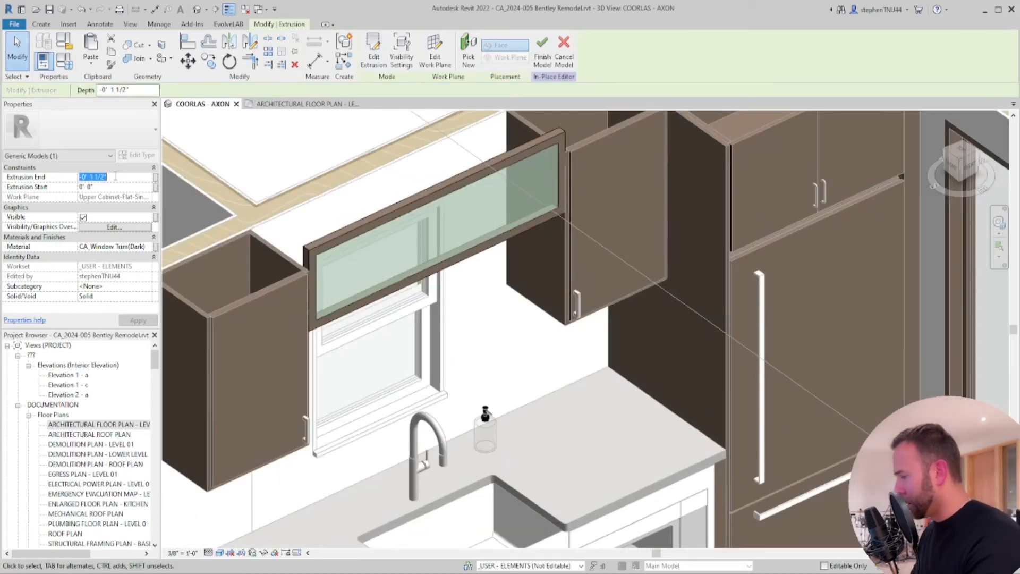
pyautogui.click(119, 187)
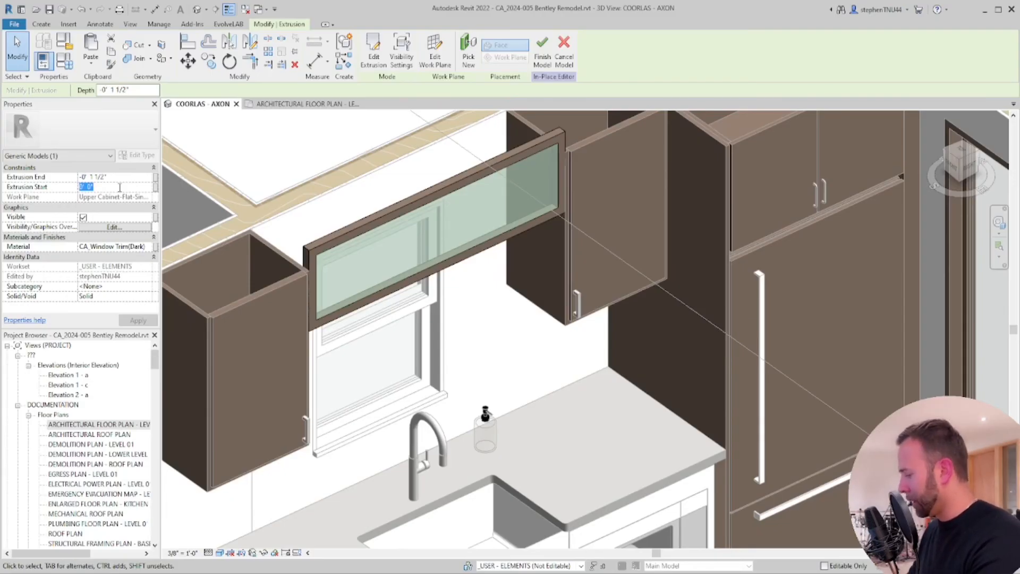
pyautogui.write('.5')
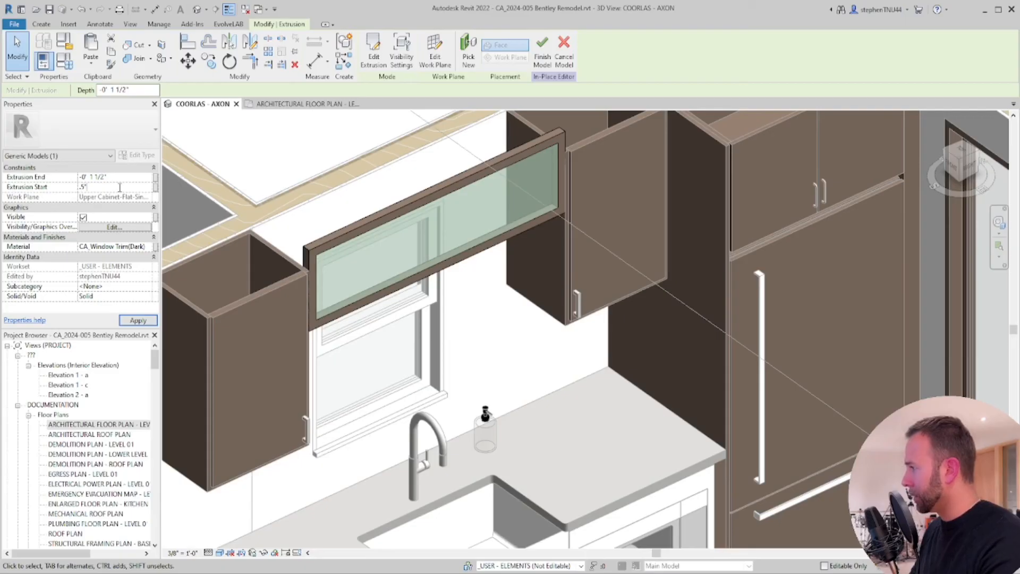
pyautogui.click(123, 177)
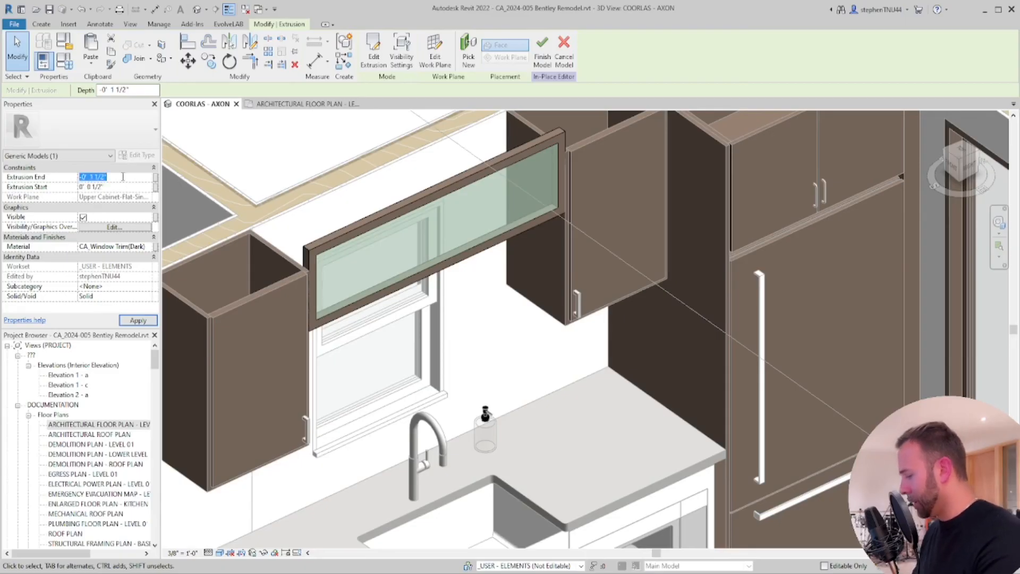
pyautogui.write('-.5')
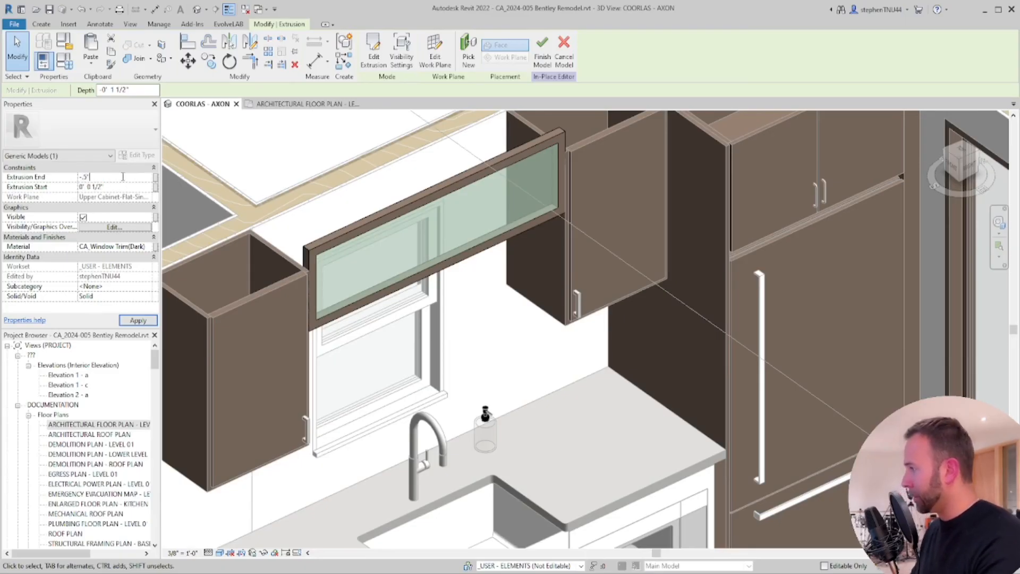
pyautogui.press('Return')
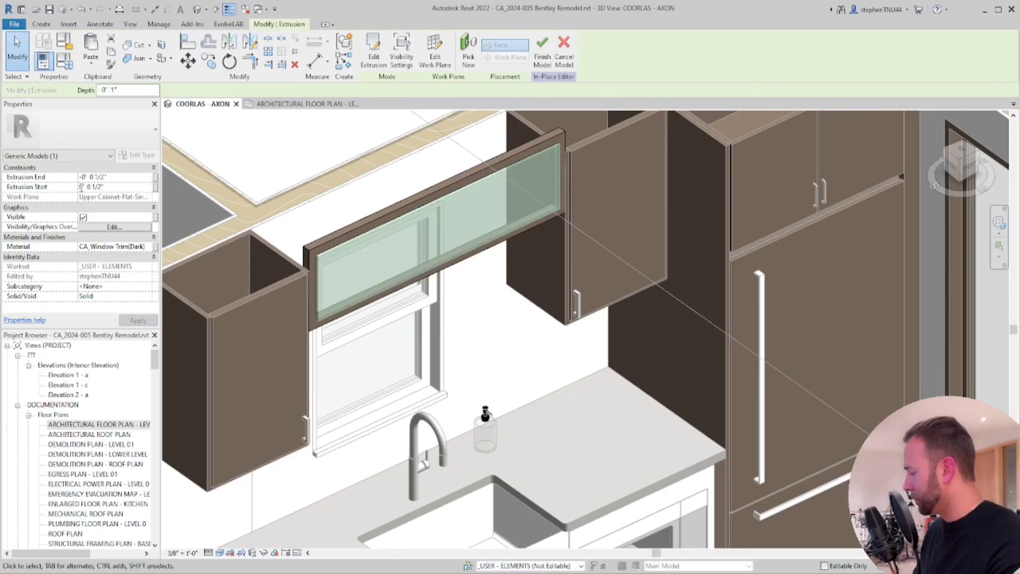
# Recess the infill panel within the transom frame by setting Extrusion End to -1" and Extrusion Start to -1/2"
pyautogui.write('1')
pyautogui.moveTo(108, 177); pyautogui.dragTo(66, 179)
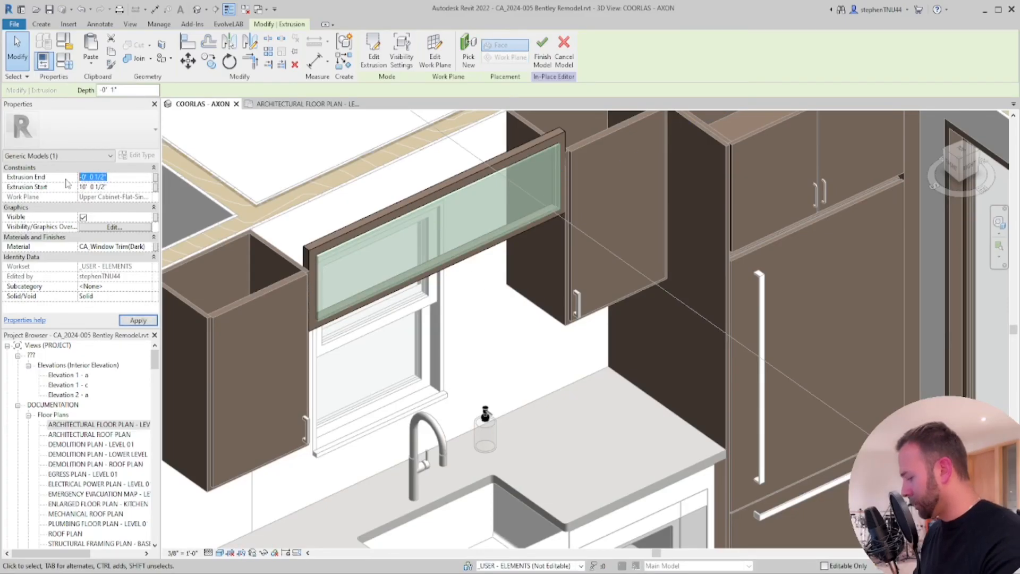
pyautogui.write('-1')
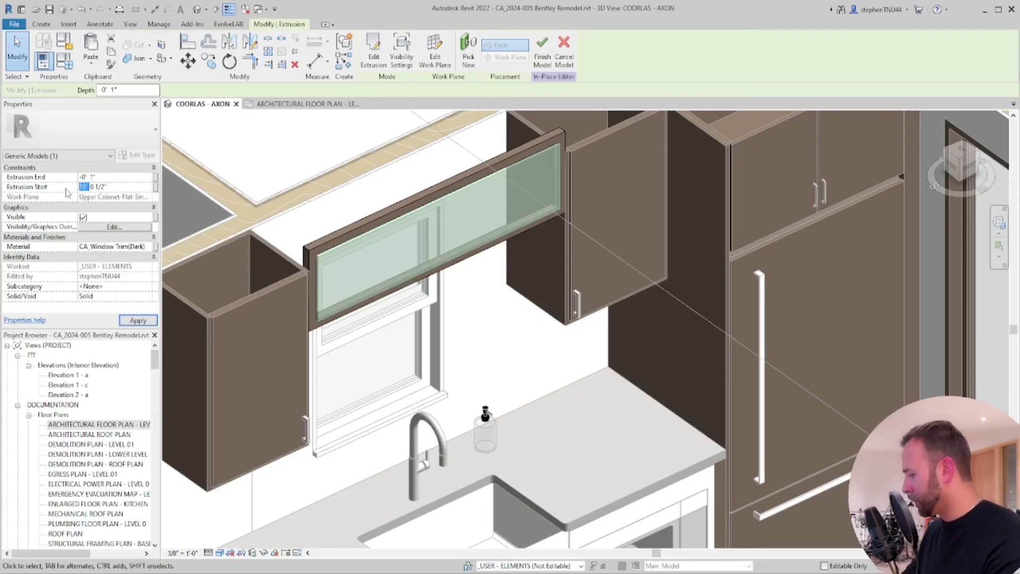
pyautogui.press('Return')
pyautogui.click(145, 323)
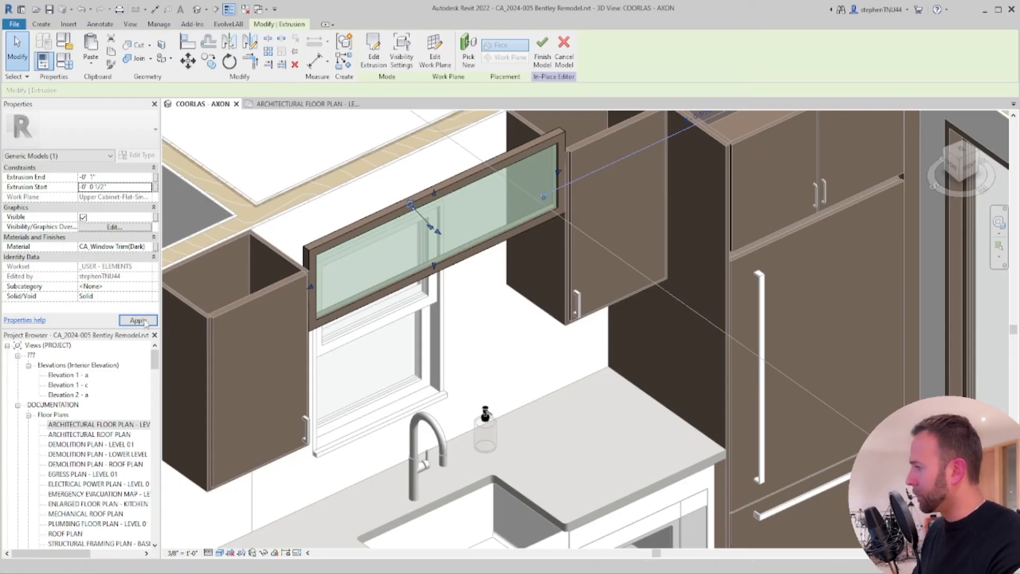
# Assign the CA_Glazing - Clear material to the infill panel and finish the in-place transom model
pyautogui.scroll(3, 551, 187)
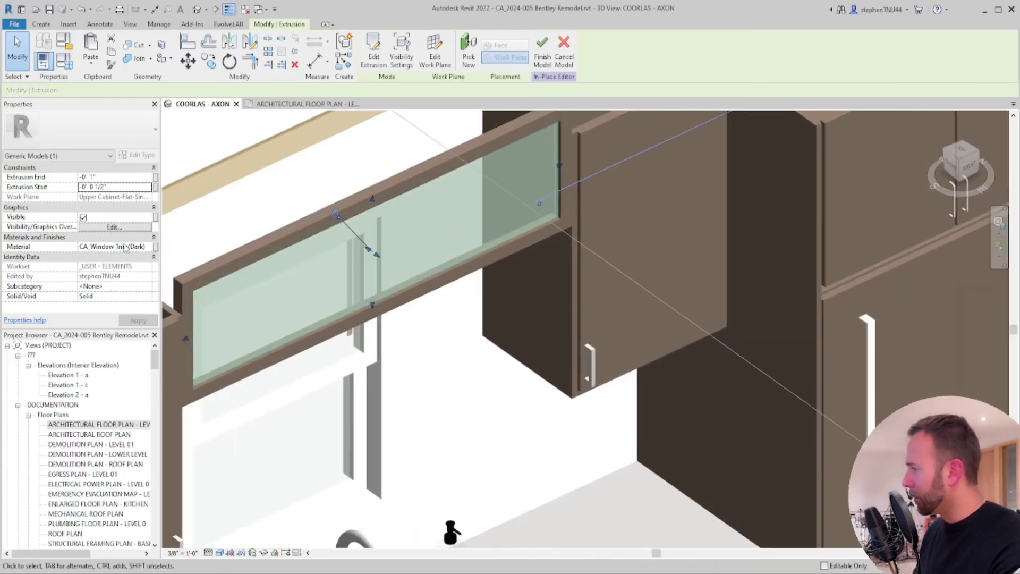
pyautogui.click(147, 248)
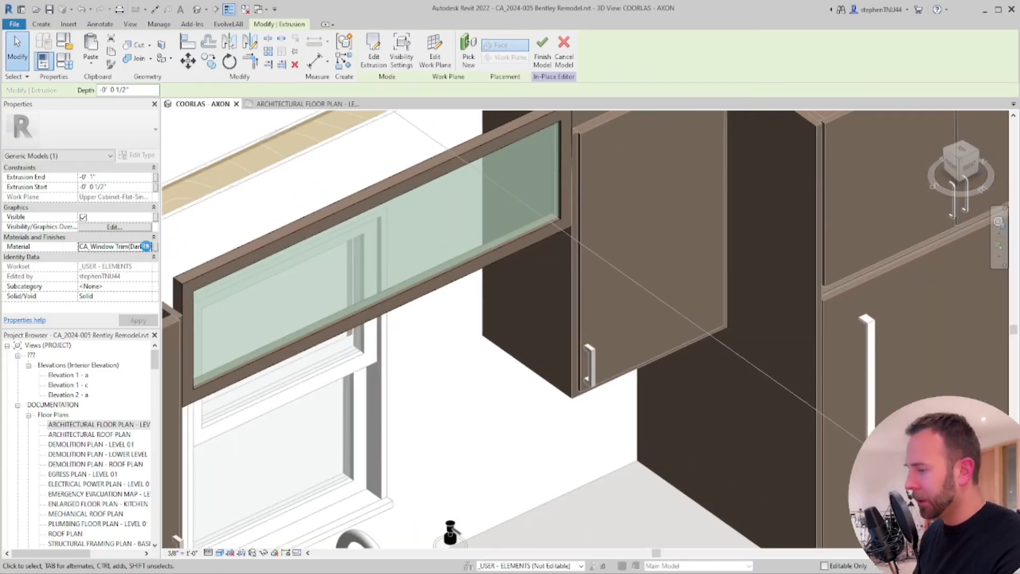
pyautogui.click(146, 247)
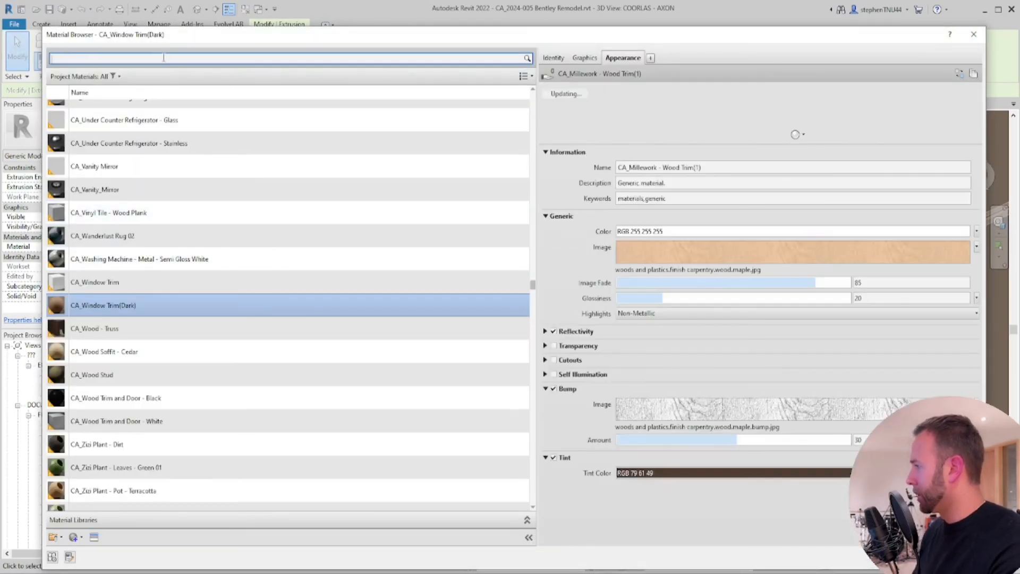
pyautogui.write('glazing')
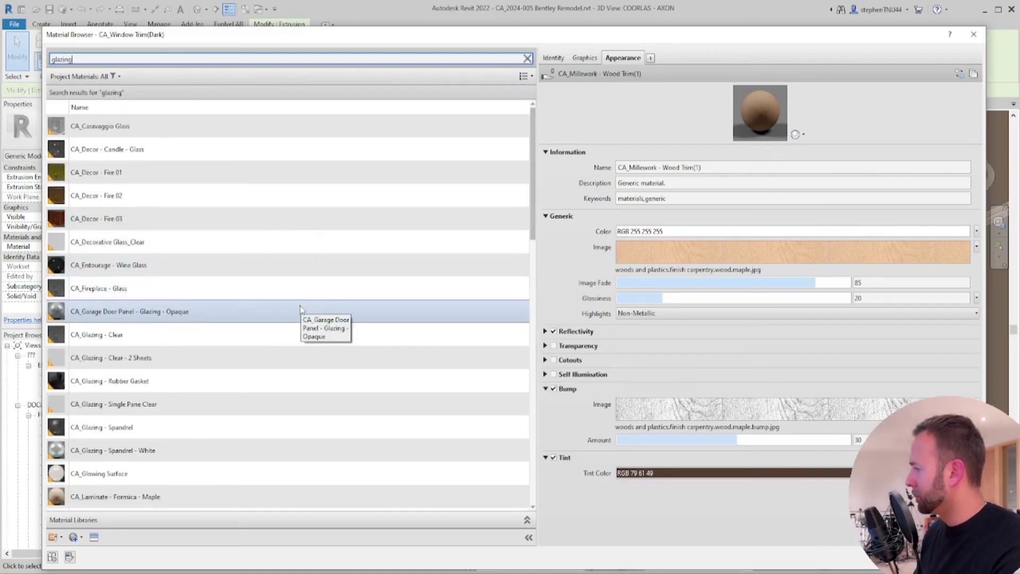
pyautogui.click(242, 338)
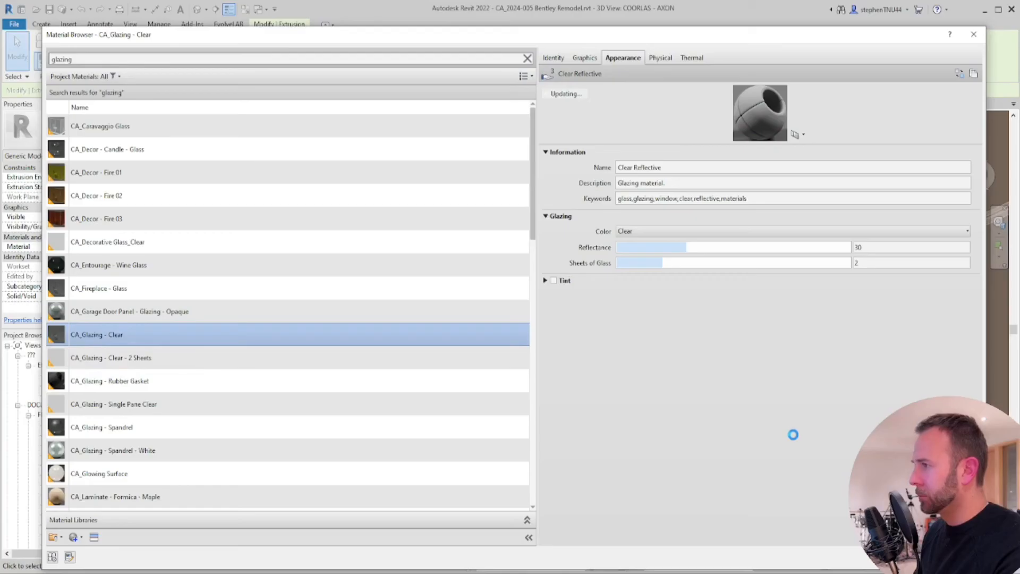
pyautogui.click(866, 556)
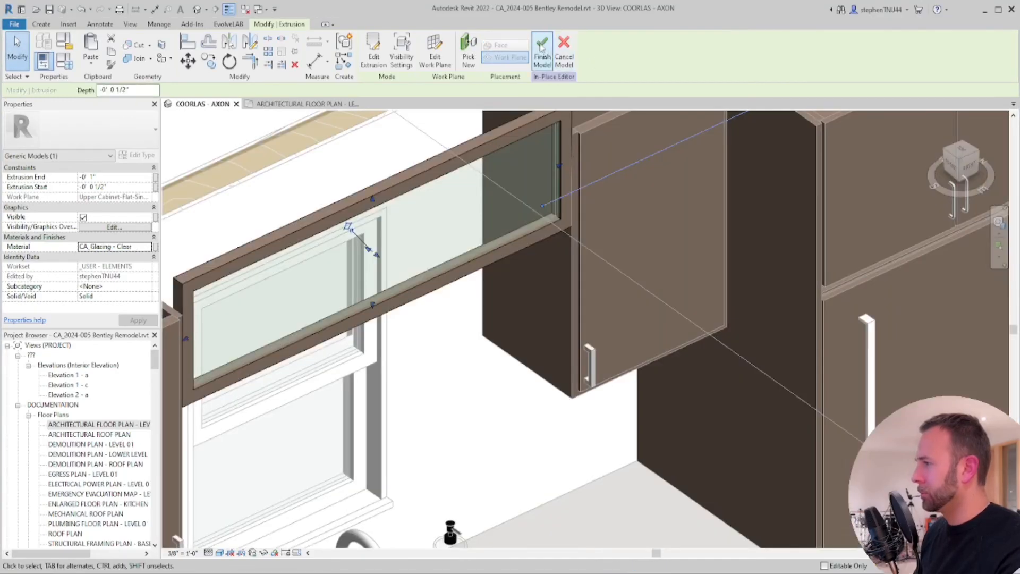
pyautogui.click(542, 49)
pyautogui.scroll(-5, 511, 177)
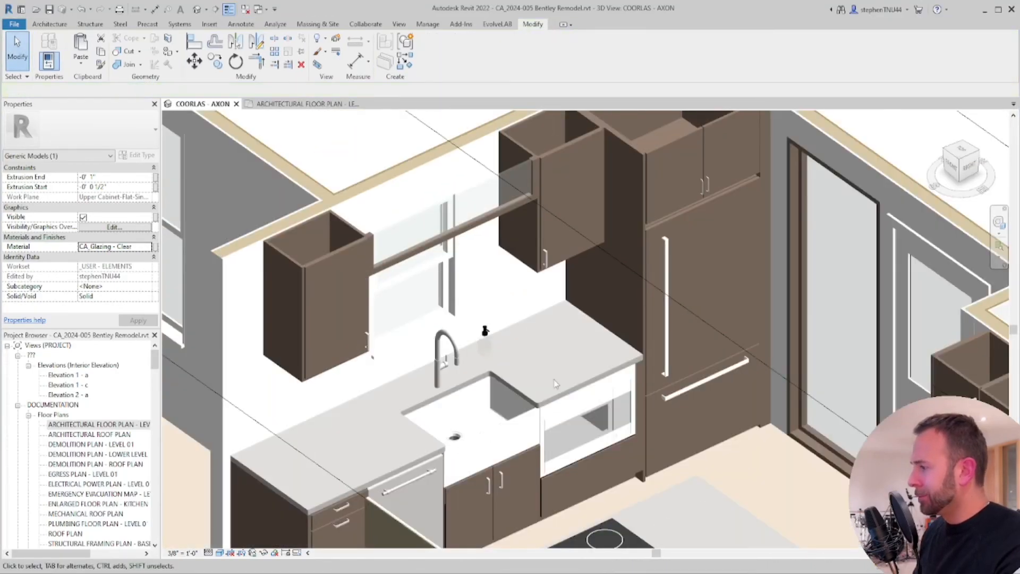
pyautogui.press('Escape')
# Select the finished transom over the sink and open the ARCHITECTURAL REFLECTED CEILING PLAN view at its location
pyautogui.keyDown('shift'); pyautogui.moveTo(568, 374); pyautogui.dragTo(510, 425, button='middle'); pyautogui.keyUp('shift')
pyautogui.click(507, 199)
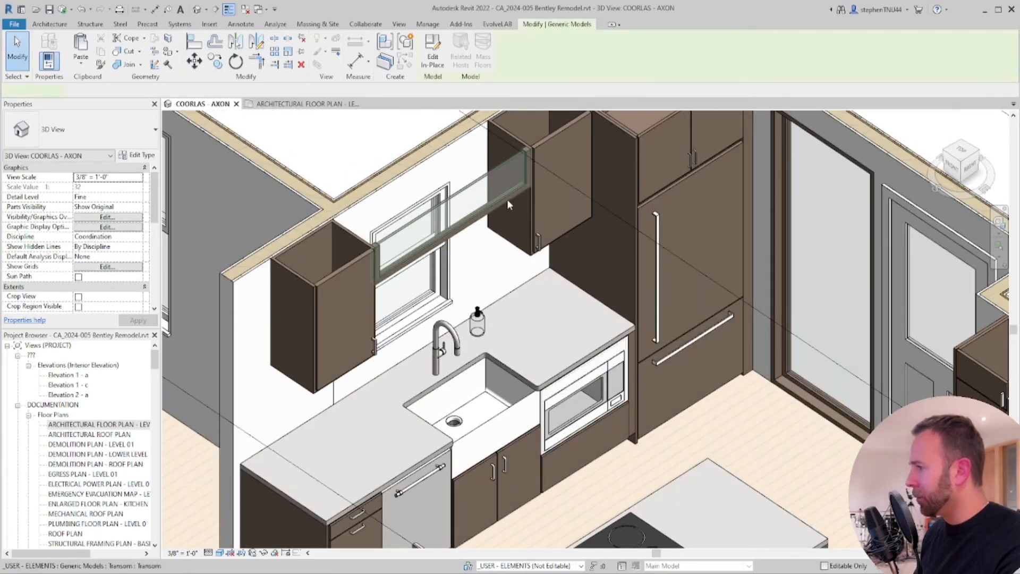
pyautogui.scroll(-3, 113, 513)
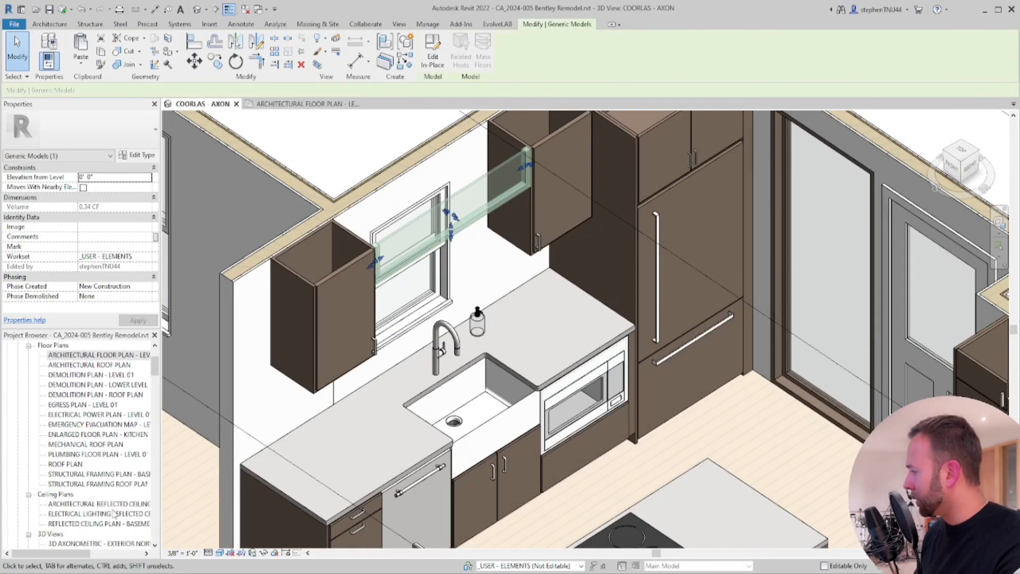
pyautogui.scroll(-1, 113, 513)
pyautogui.doubleClick(117, 484)
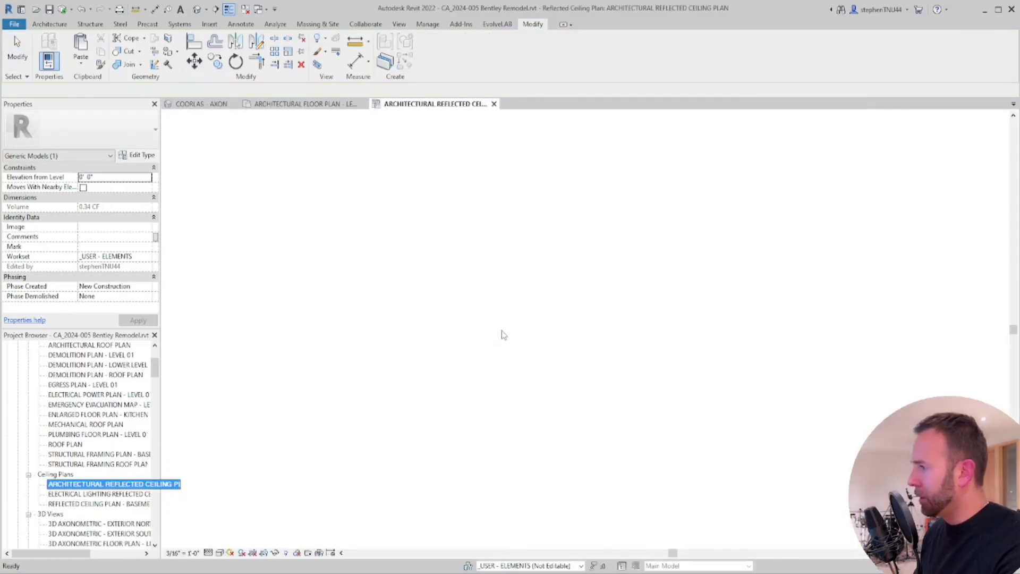
pyautogui.scroll(5, 537, 234)
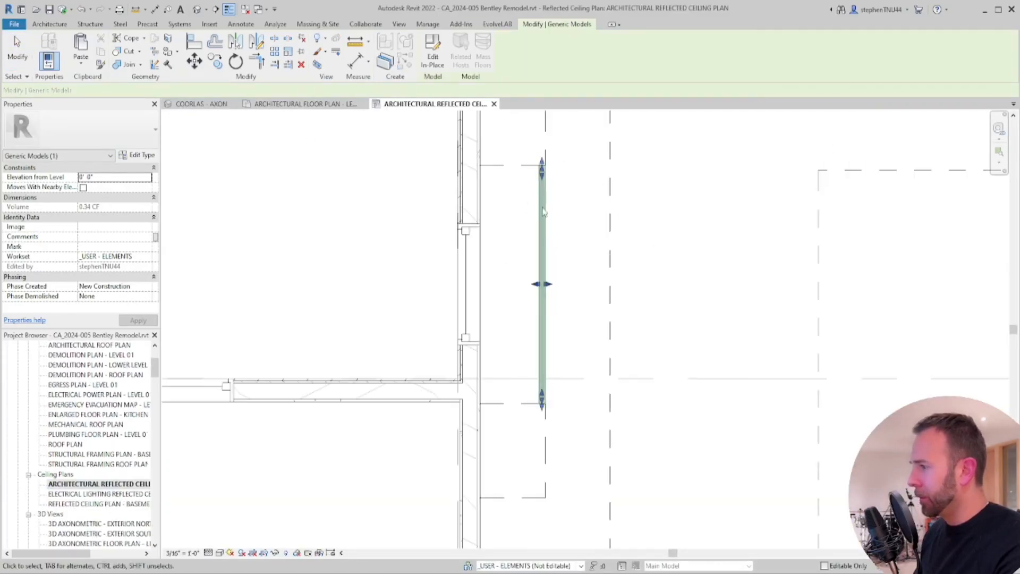
# Copy the transom 3" toward the window wall with Constrain off, delete the original, and close the ceiling plan
pyautogui.press('c')
pyautogui.press('o')
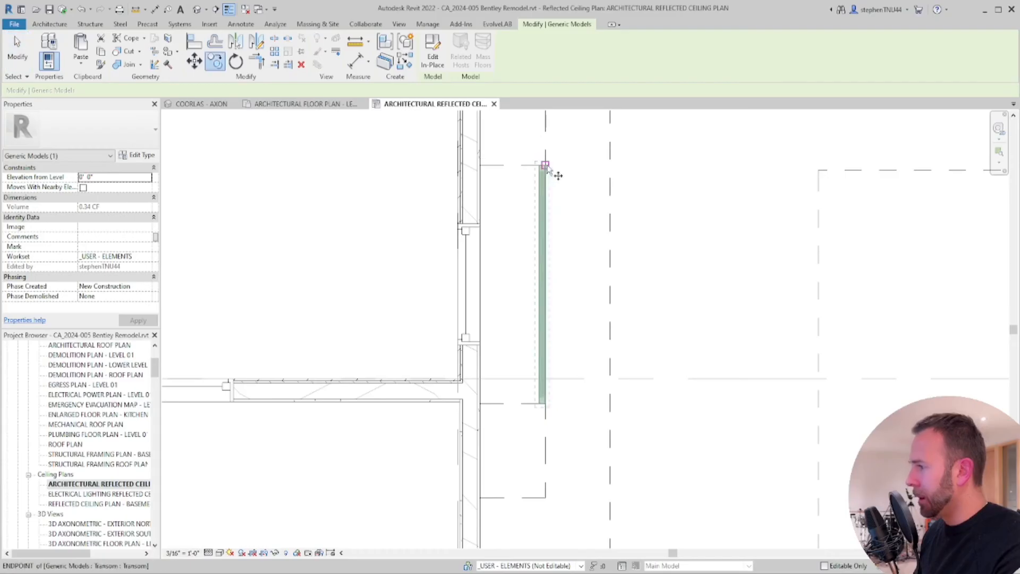
pyautogui.click(536, 165)
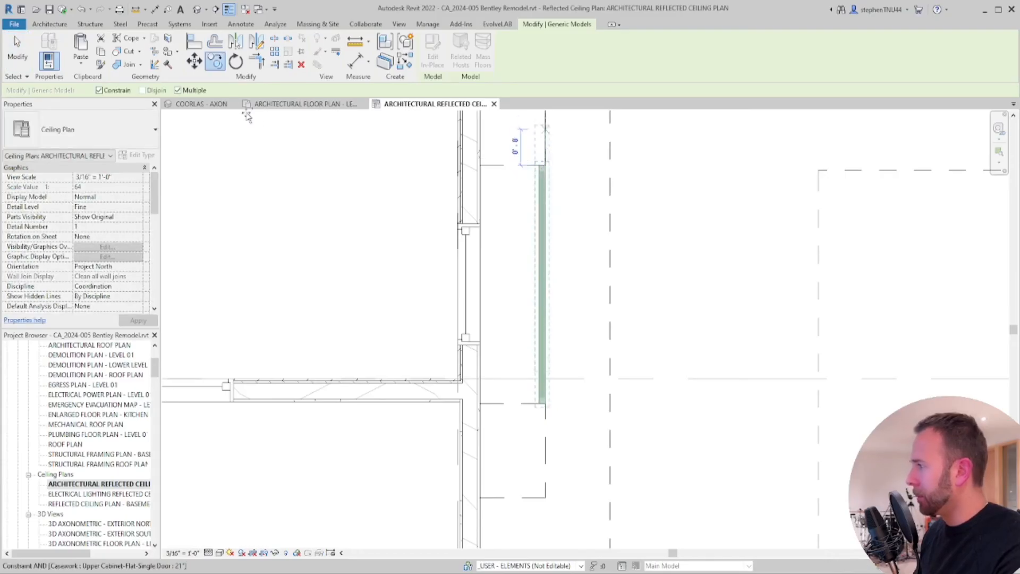
pyautogui.click(100, 91)
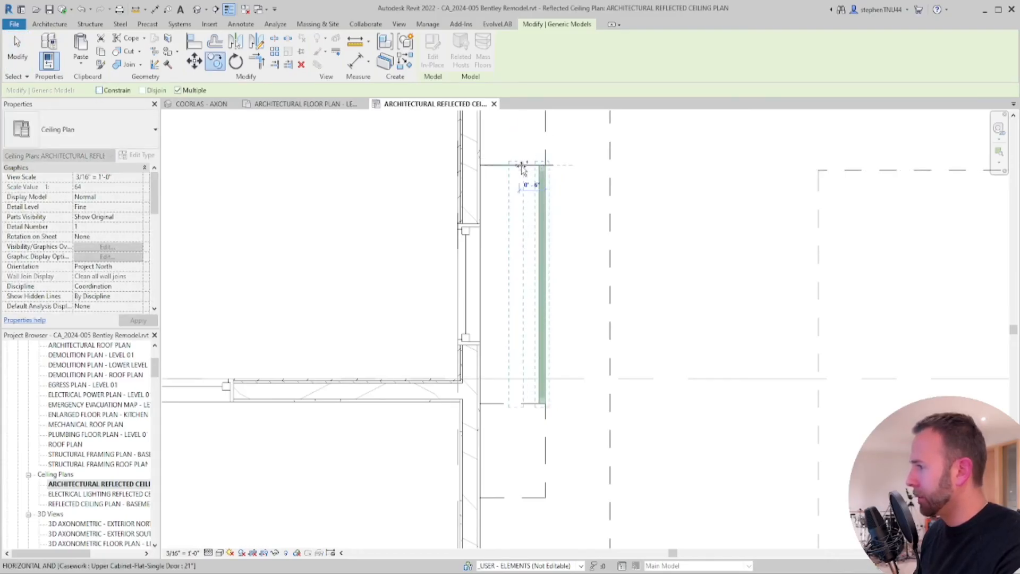
pyautogui.write('3')
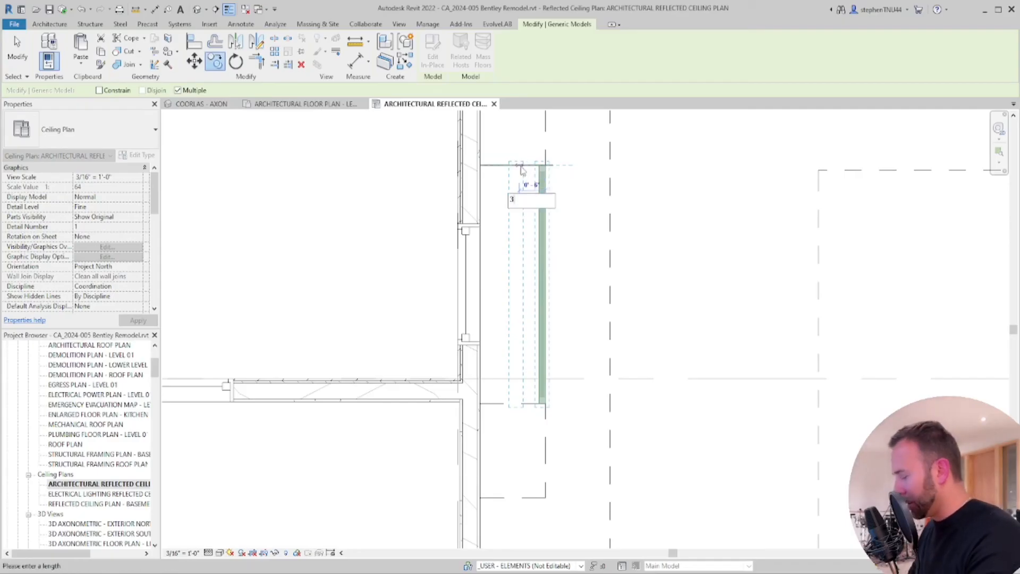
pyautogui.press('Return')
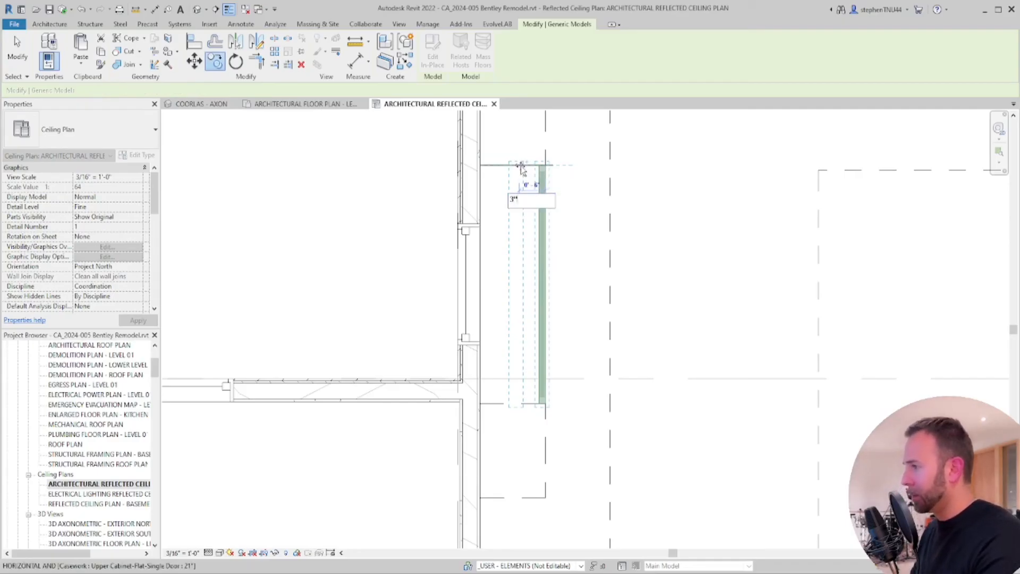
pyautogui.press('Escape')
pyautogui.press('Escape')
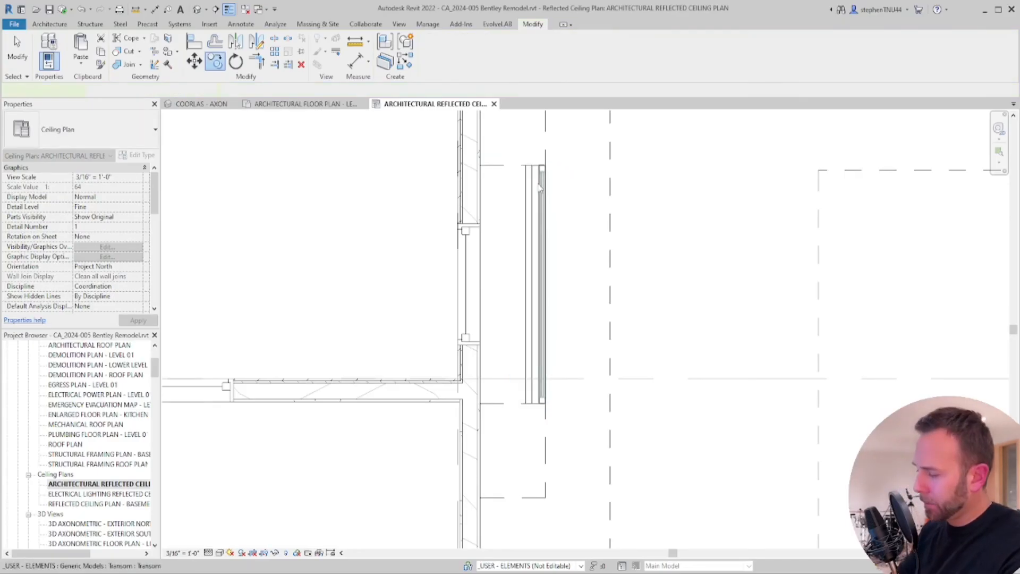
pyautogui.scroll(-3, 452, 210)
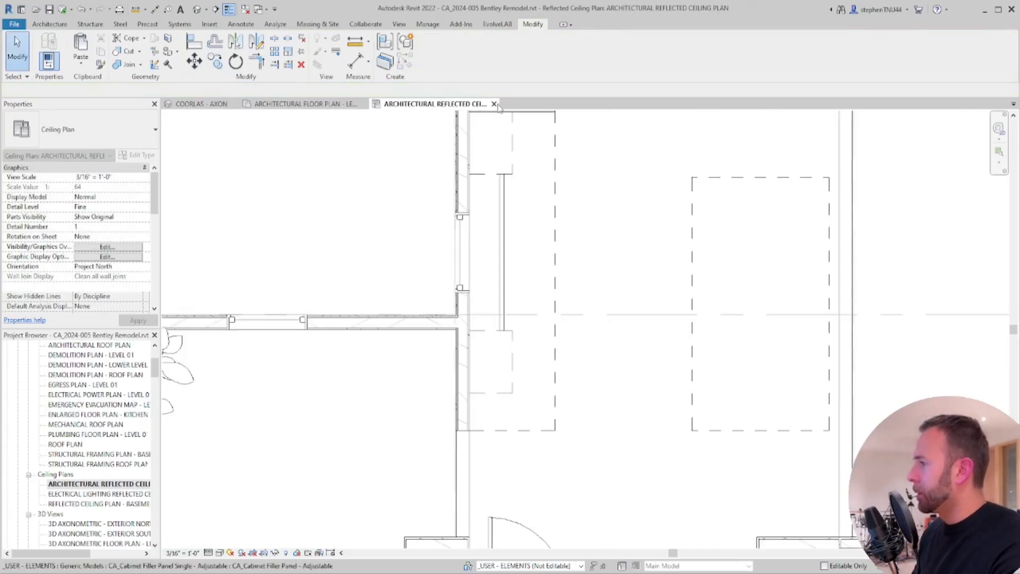
pyautogui.click(494, 104)
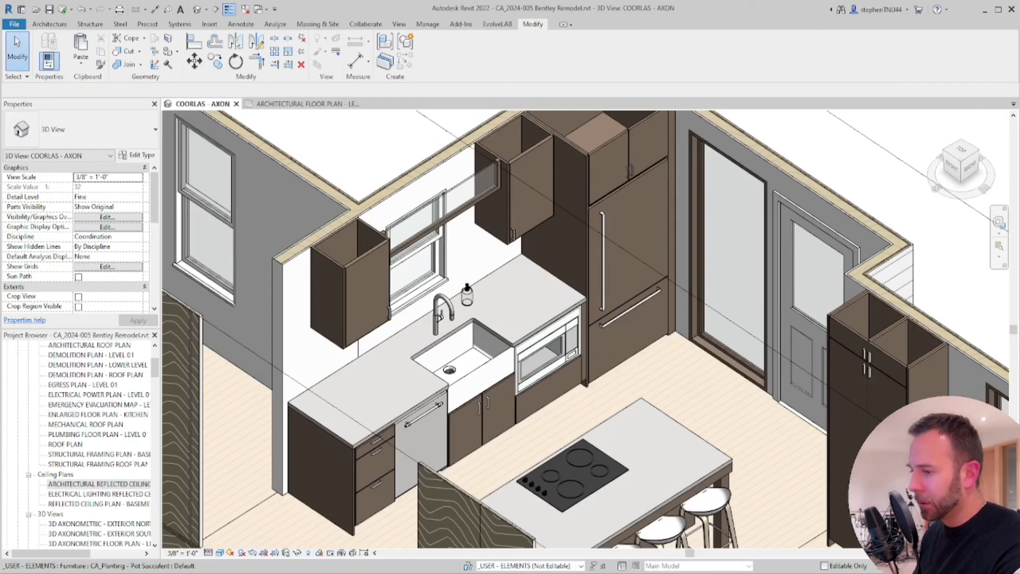
# Copy the potted succulent from the dining room buffet onto the kitchen counter corner beside the refrigerator
pyautogui.click(387, 223)
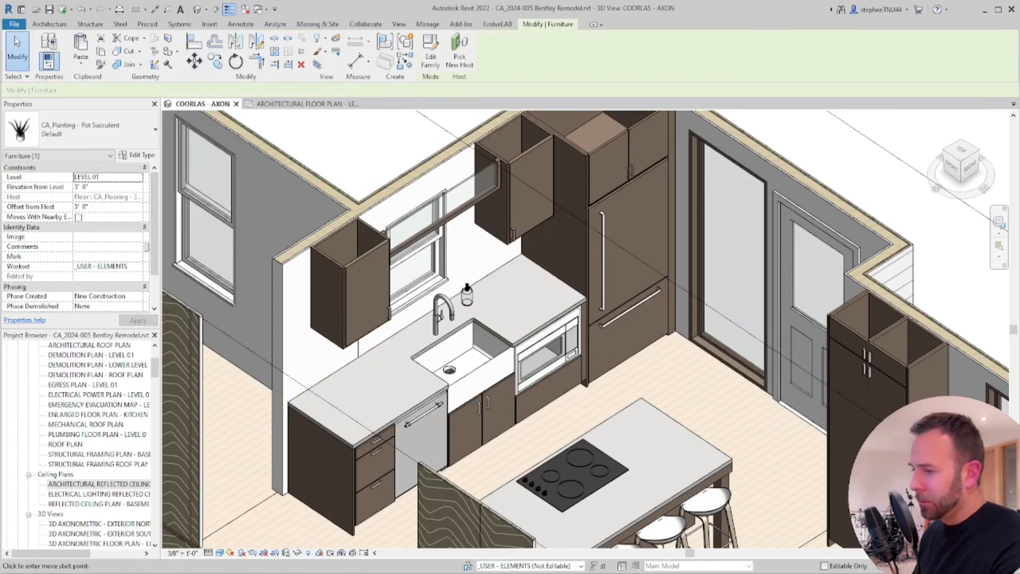
pyautogui.click(937, 508)
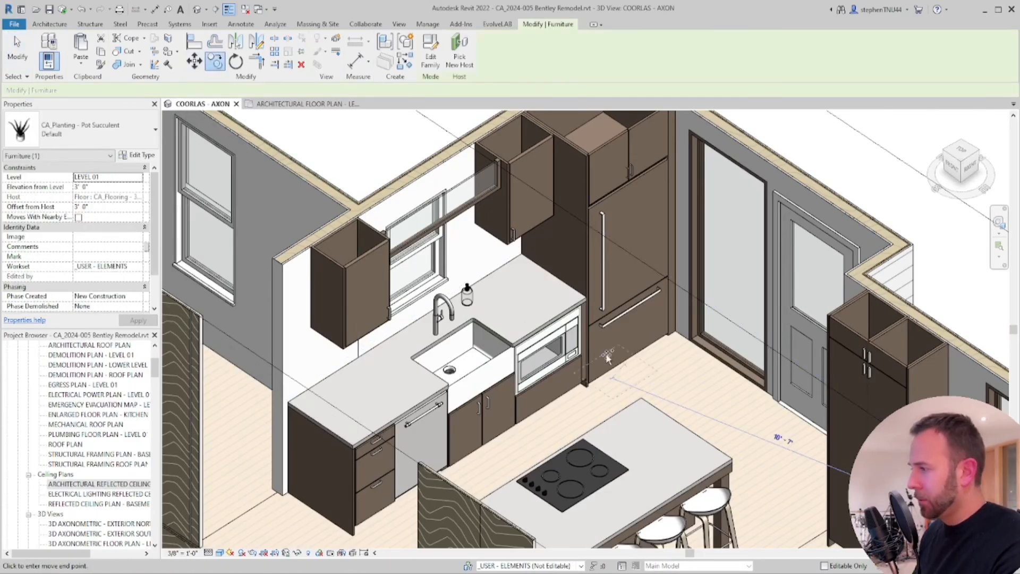
pyautogui.click(530, 272)
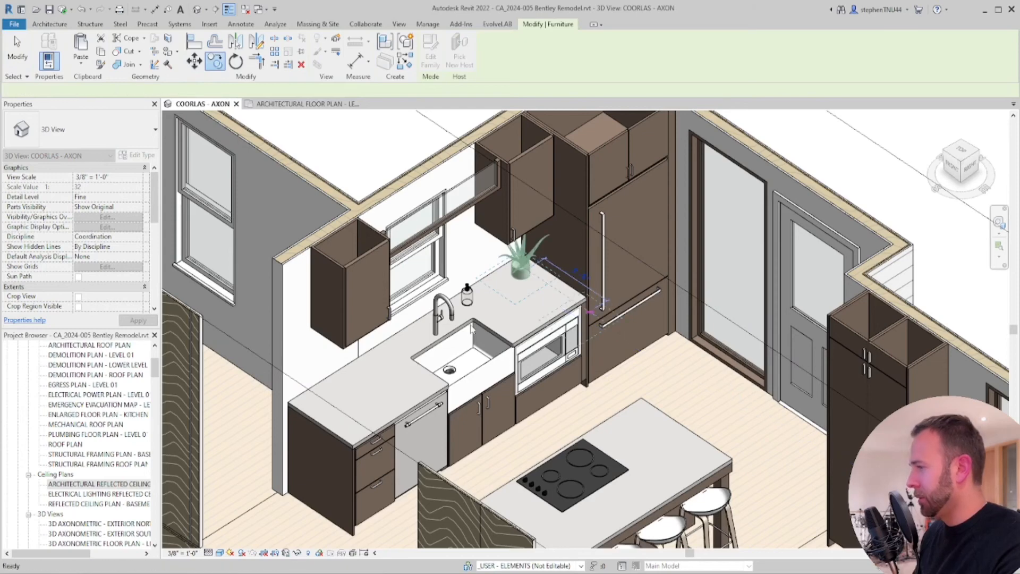
pyautogui.press('Escape')
# Open sheet A1.0 - ARCHITECTURAL FLOOR PLAN - LEVEL 01 and examine the kitchen area
pyautogui.scroll(-5, 401, 251)
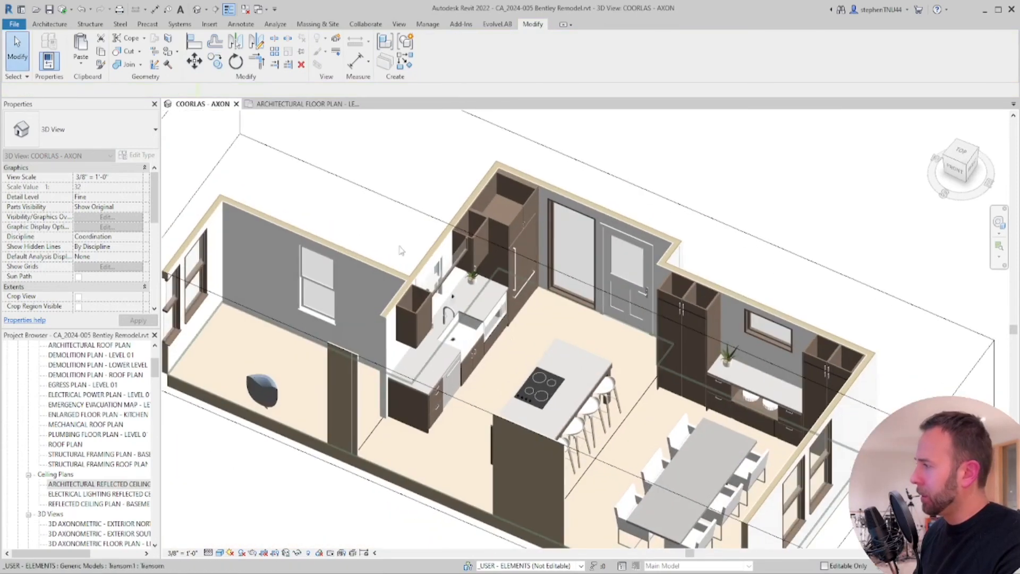
pyautogui.moveTo(155, 370); pyautogui.dragTo(156, 505)
pyautogui.click(110, 419)
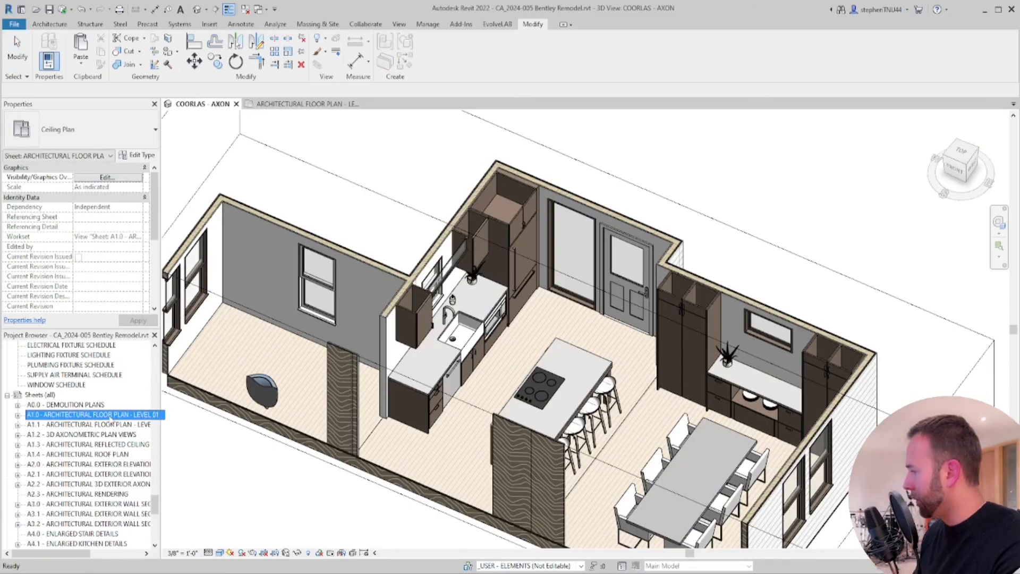
pyautogui.doubleClick(110, 418)
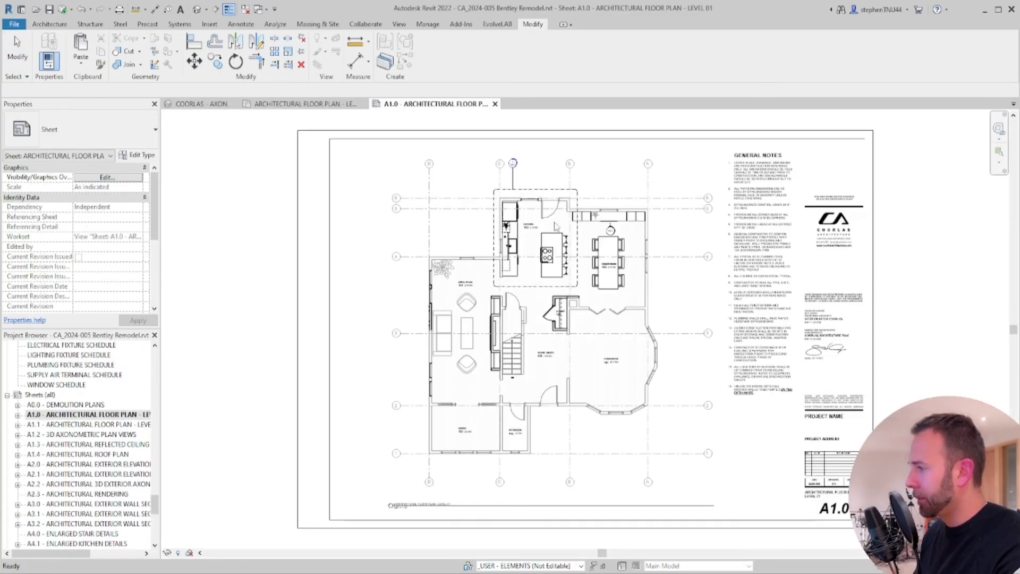
pyautogui.scroll(5, 555, 227)
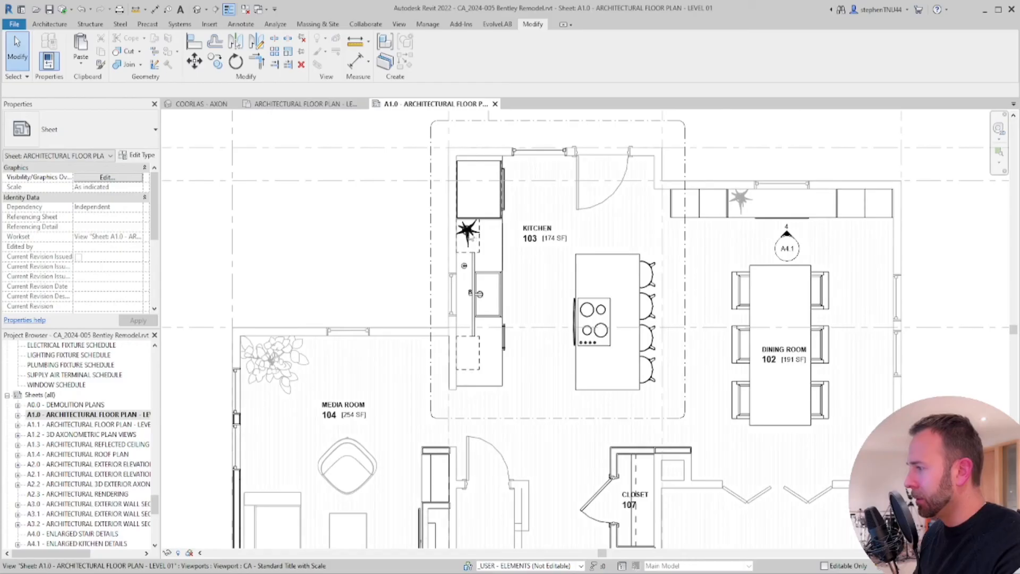
# Override the kitchen counter succulent's graphics by element to halftone in the floor plan view on sheet A1.0
pyautogui.click(470, 237)
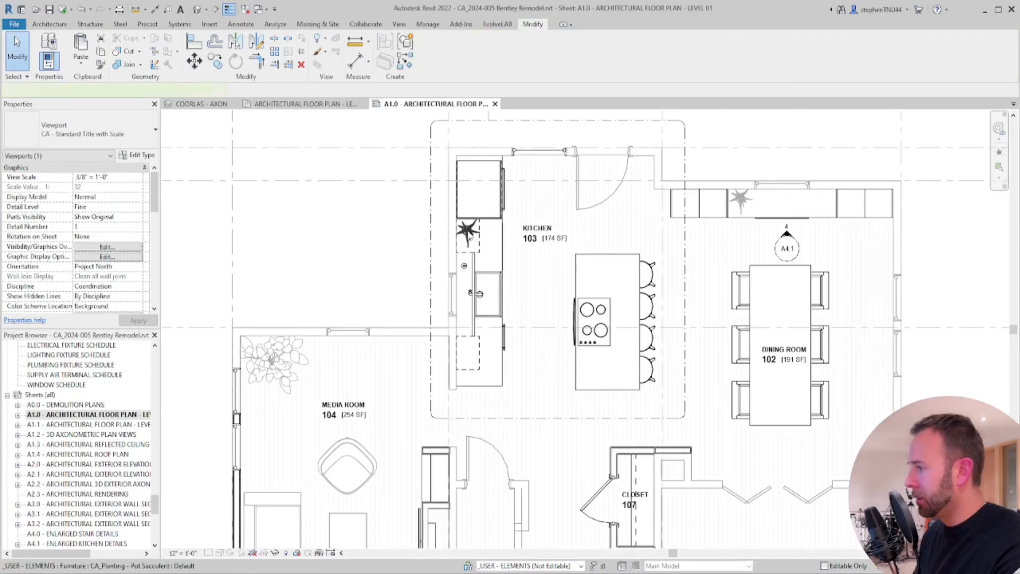
pyautogui.rightClick(468, 232)
pyautogui.moveTo(515, 312)
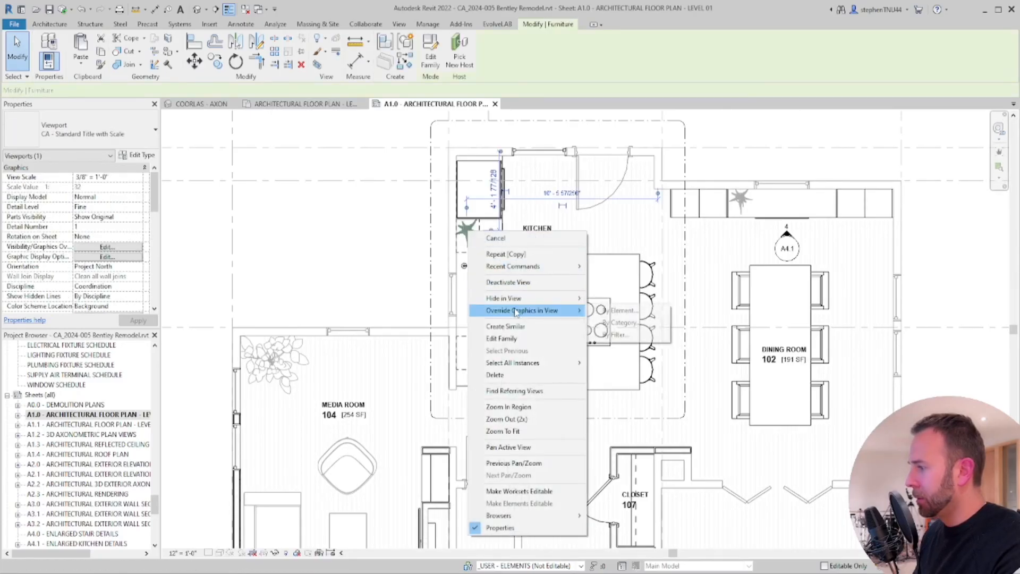
pyautogui.click(621, 310)
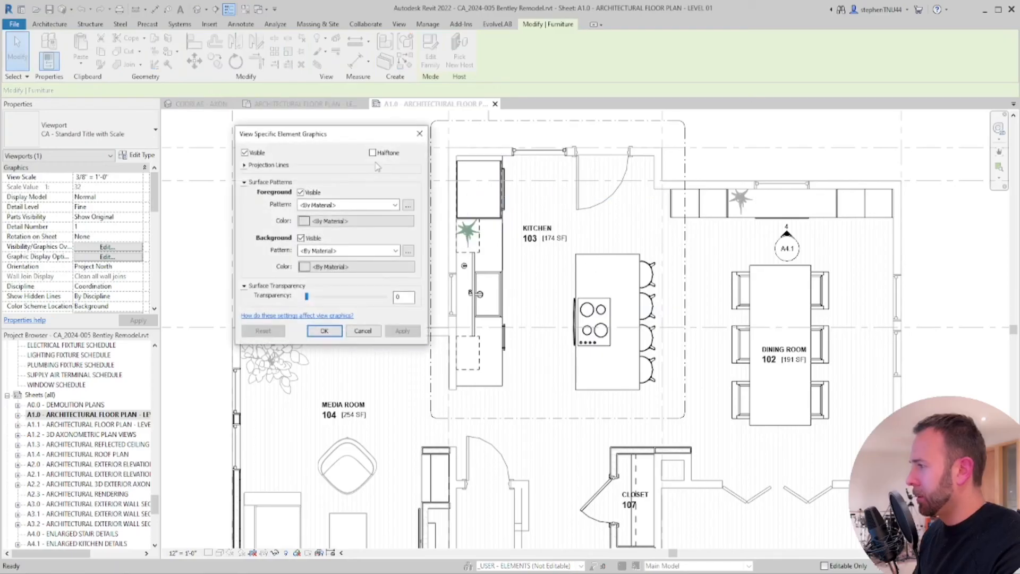
pyautogui.click(334, 330)
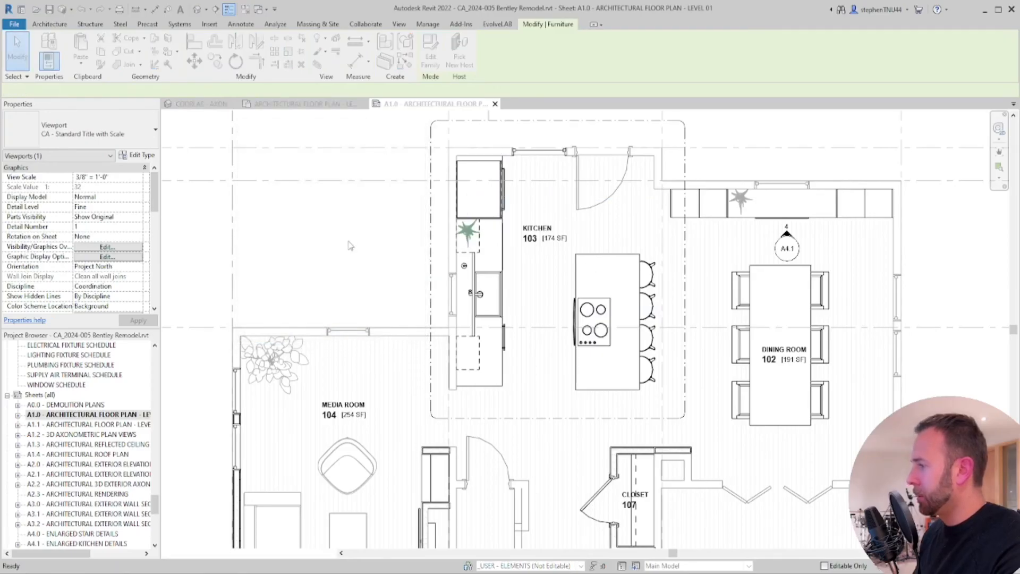
# Hide the transom element over the kitchen sink in the floor plan view
pyautogui.scroll(-2, 355, 240)
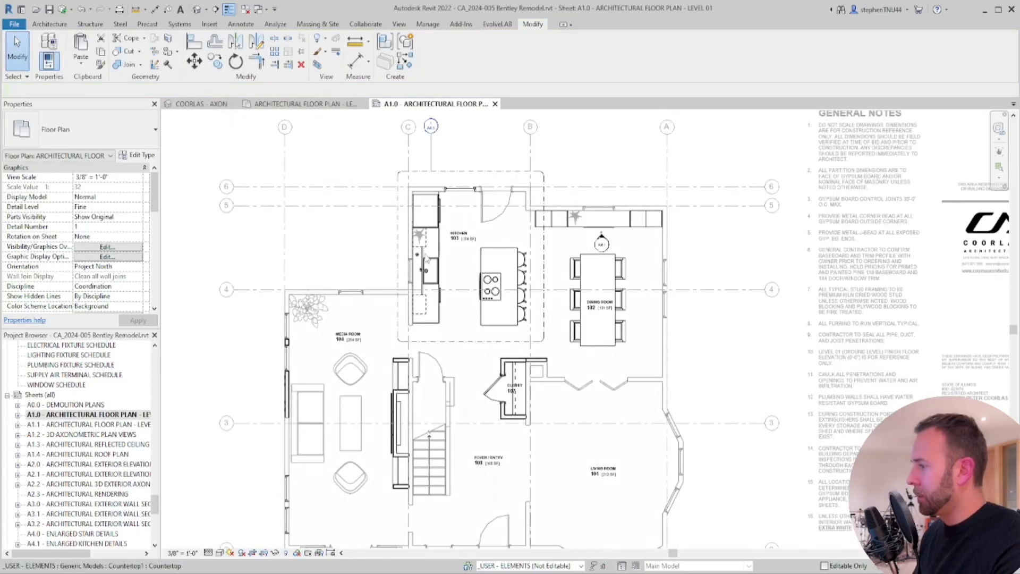
pyautogui.scroll(4, 427, 259)
pyautogui.click(428, 260)
pyautogui.rightClick(430, 261)
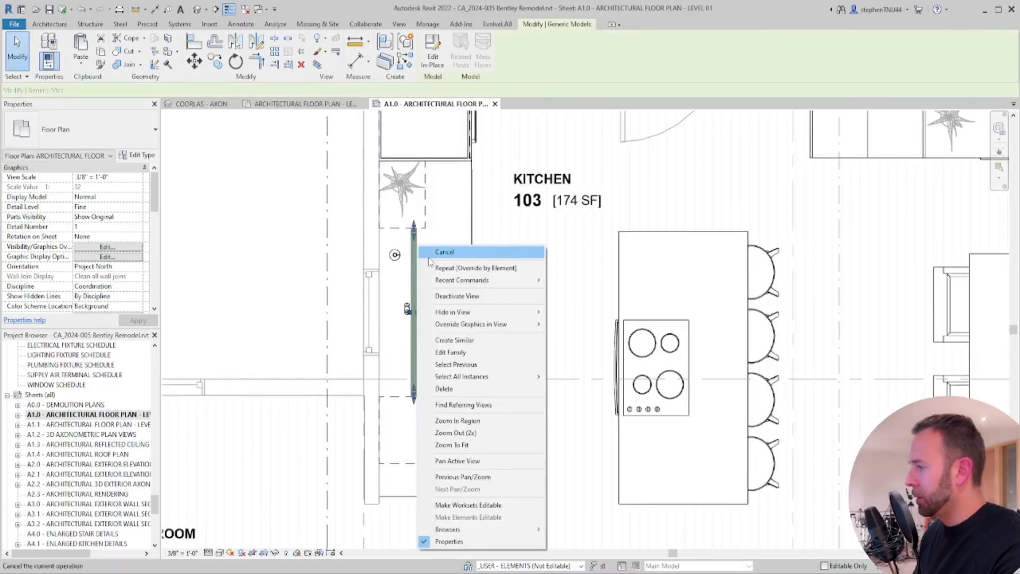
pyautogui.moveTo(462, 314)
pyautogui.click(564, 312)
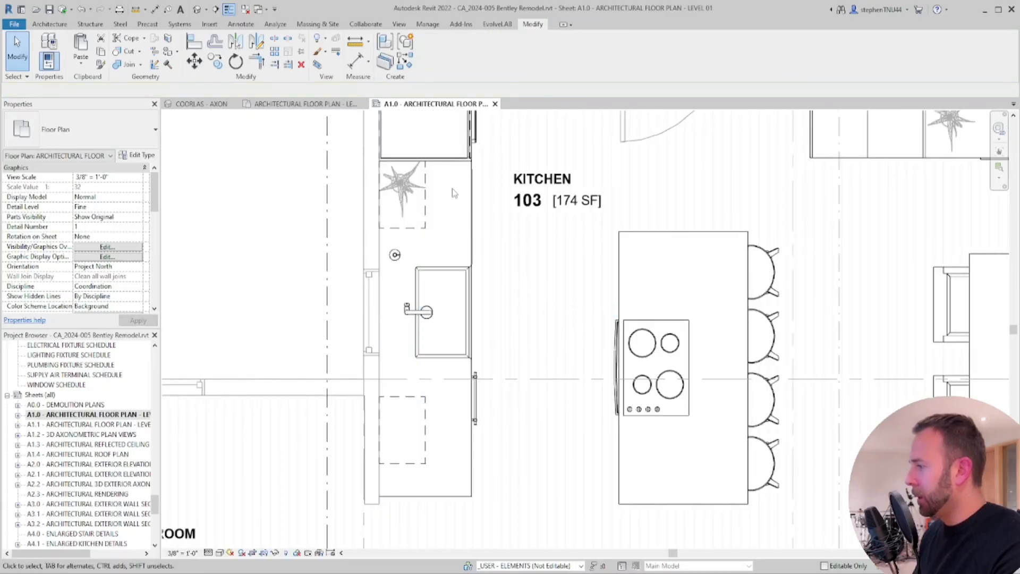
# Check the whole Level 01 plan and deactivate its viewport to return to sheet A1.0
pyautogui.scroll(-3, 453, 193)
pyautogui.scroll(-1, 565, 206)
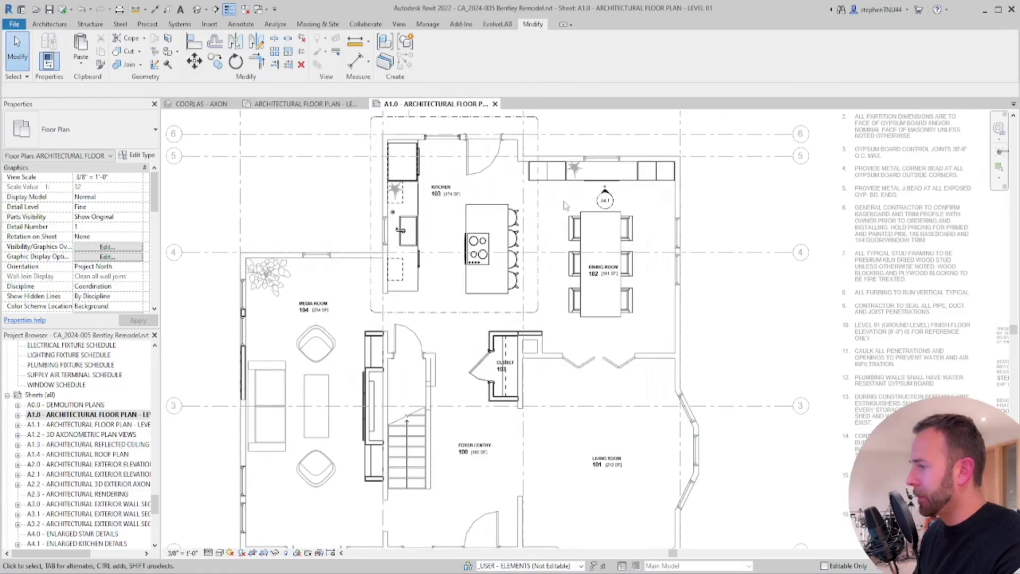
pyautogui.scroll(-1, 565, 205)
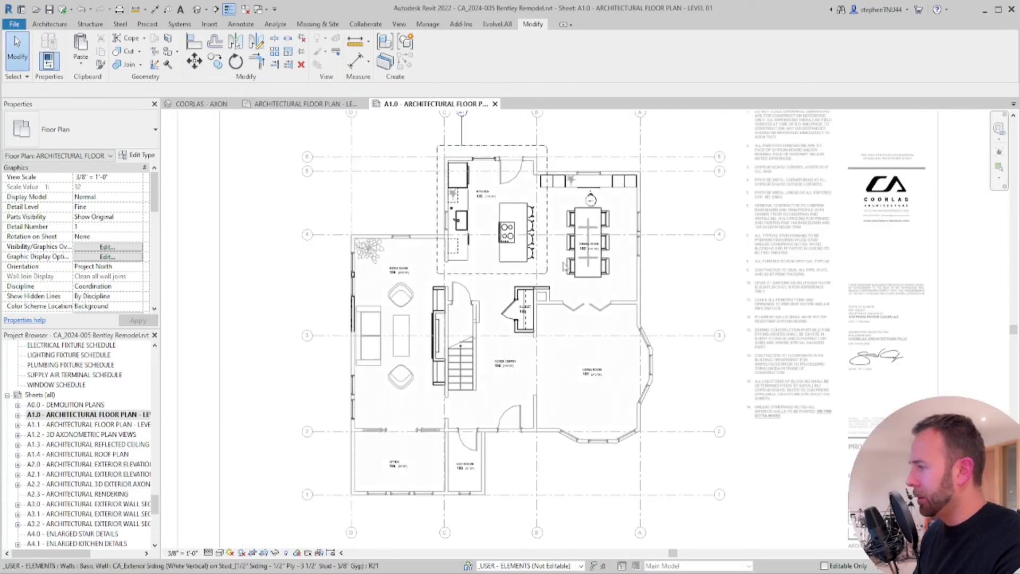
pyautogui.scroll(-1, 565, 266)
pyautogui.doubleClick(837, 344)
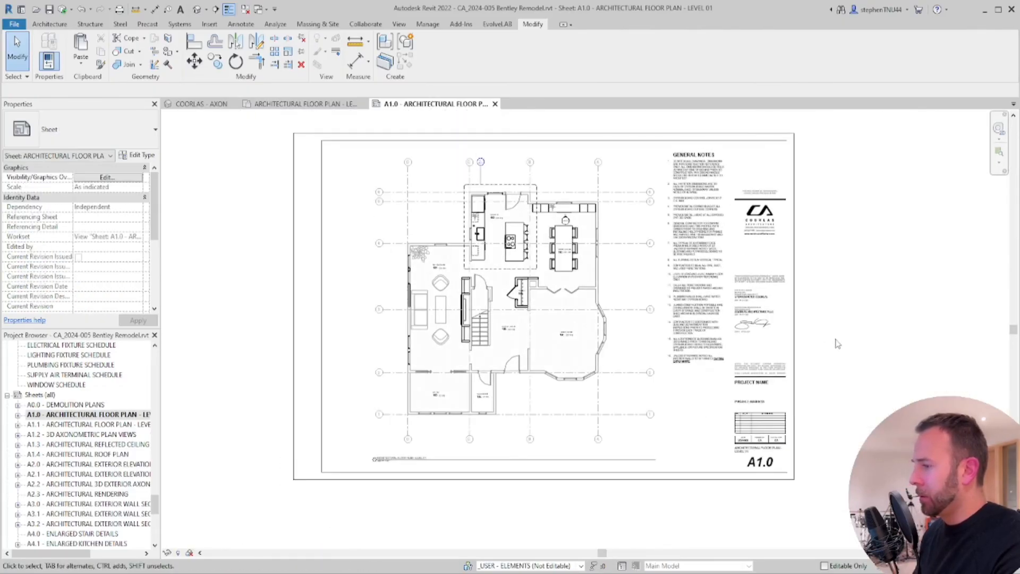
# Open sheets A1.2 - 3D AXONOMETRIC PLAN VIEWS and A4.1 - ENLARGED KITCHEN DETAILS and examine their updated views
pyautogui.doubleClick(98, 434)
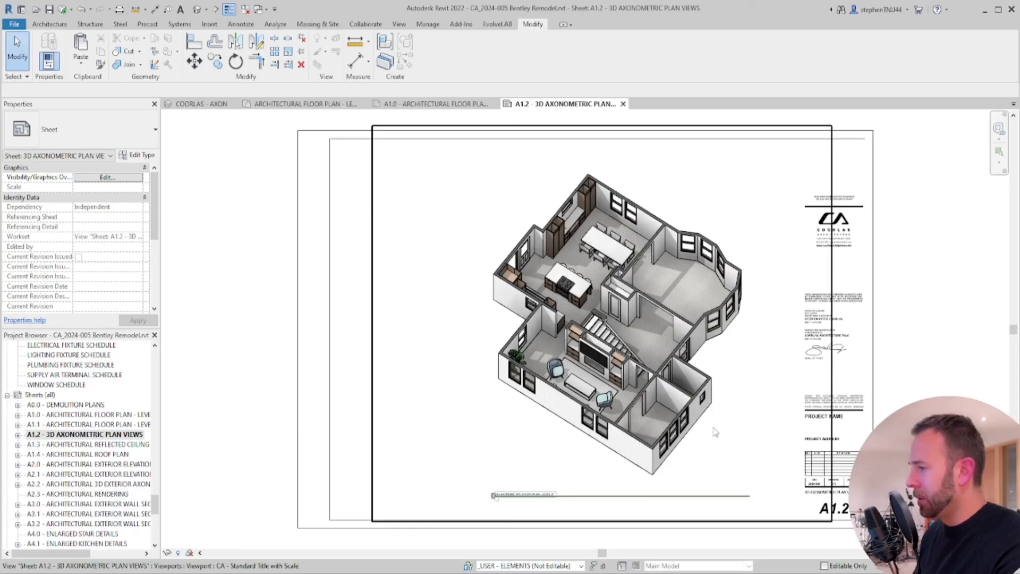
pyautogui.scroll(-2, 126, 482)
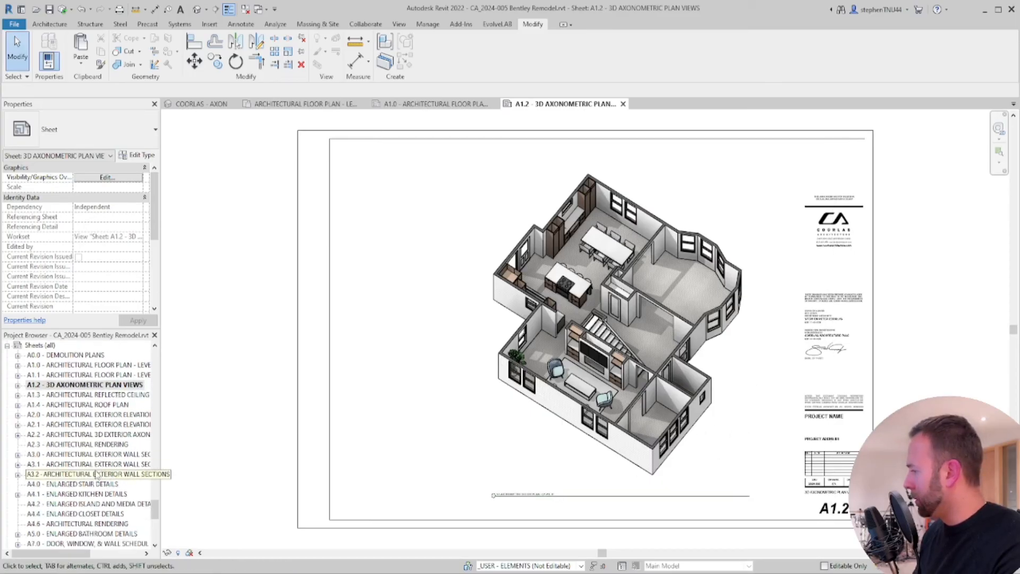
pyautogui.scroll(-2, 95, 478)
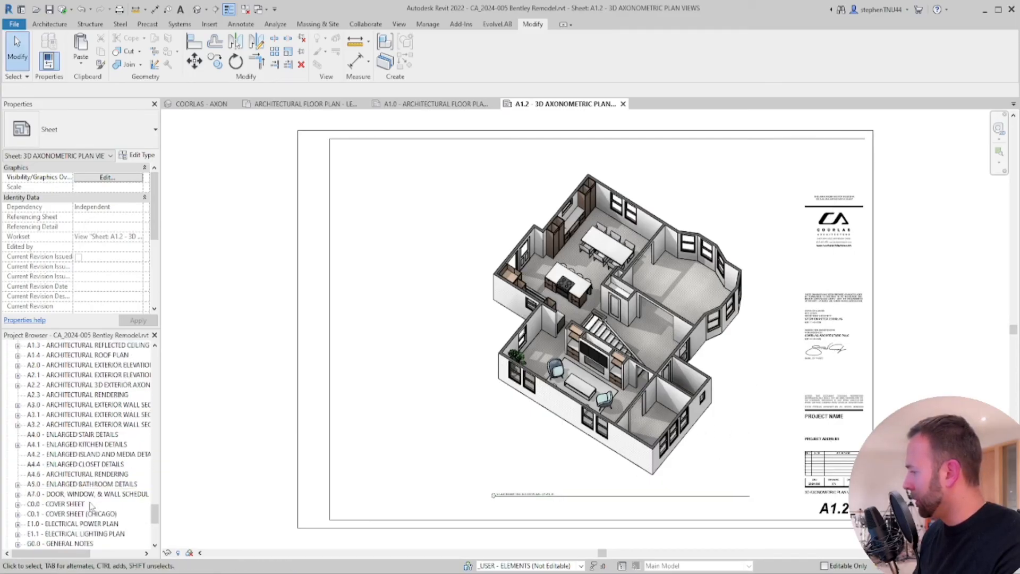
pyautogui.click(67, 485)
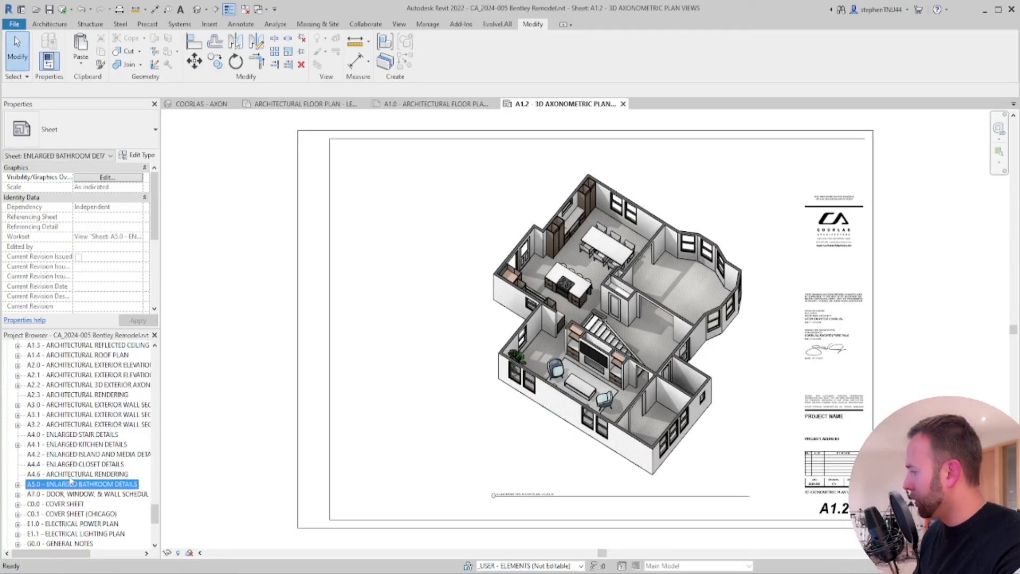
pyautogui.click(81, 445)
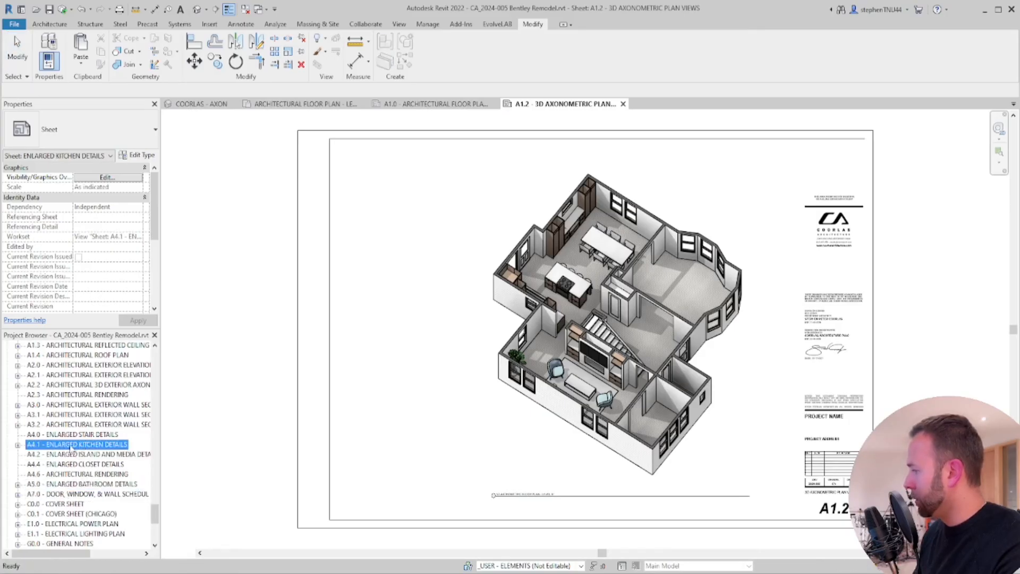
pyautogui.doubleClick(71, 446)
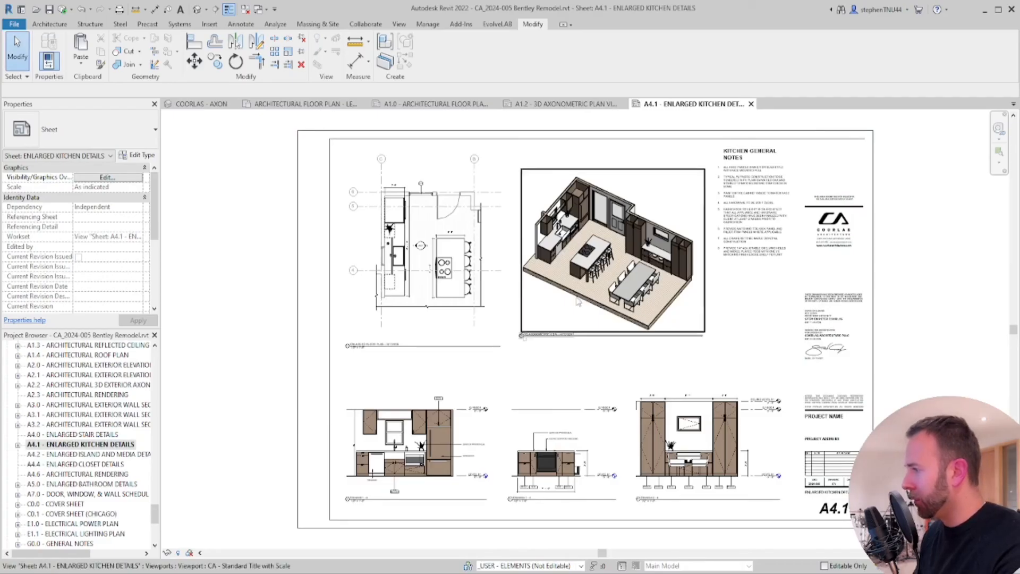
pyautogui.scroll(-1, 562, 269)
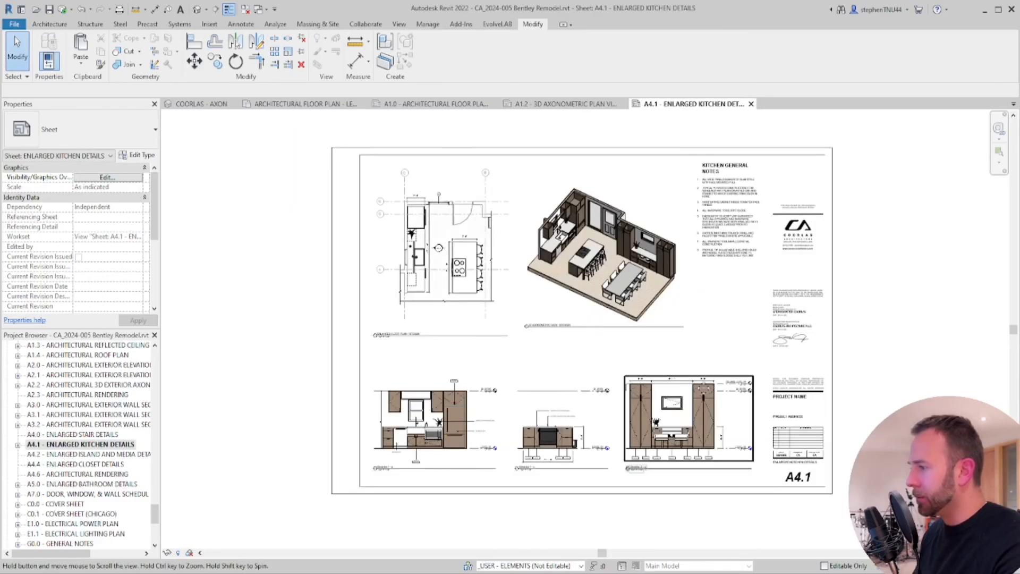
pyautogui.moveTo(703, 388); pyautogui.dragTo(687, 396, button='middle')
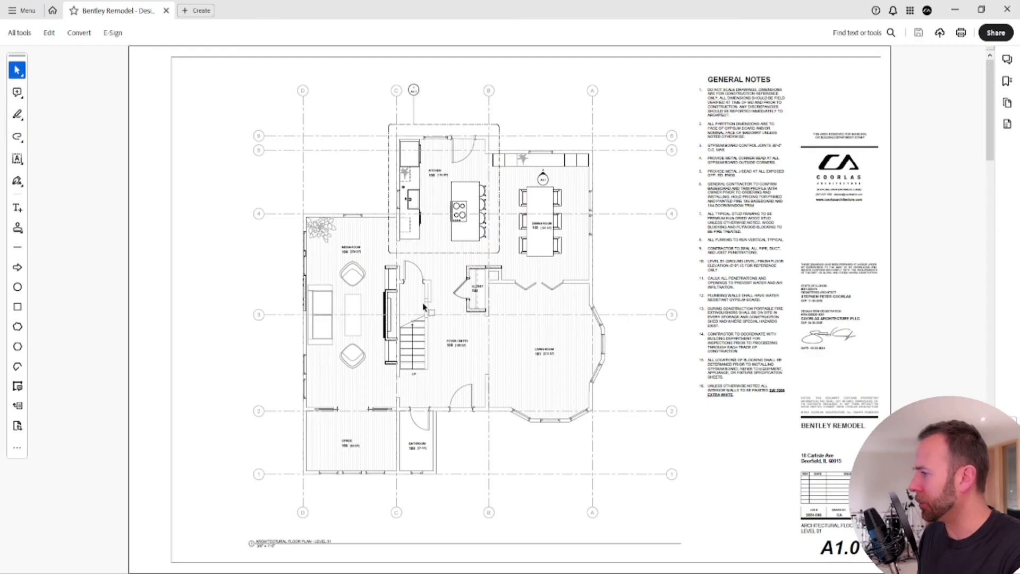
# Examine the Level 01 floor plan's rooms, furniture, closet and stair on sheet A1.0 of the Bentley Remodel PDF
pyautogui.keyDown('ctrl'); pyautogui.scroll(3, 457, 245); pyautogui.keyUp('ctrl')
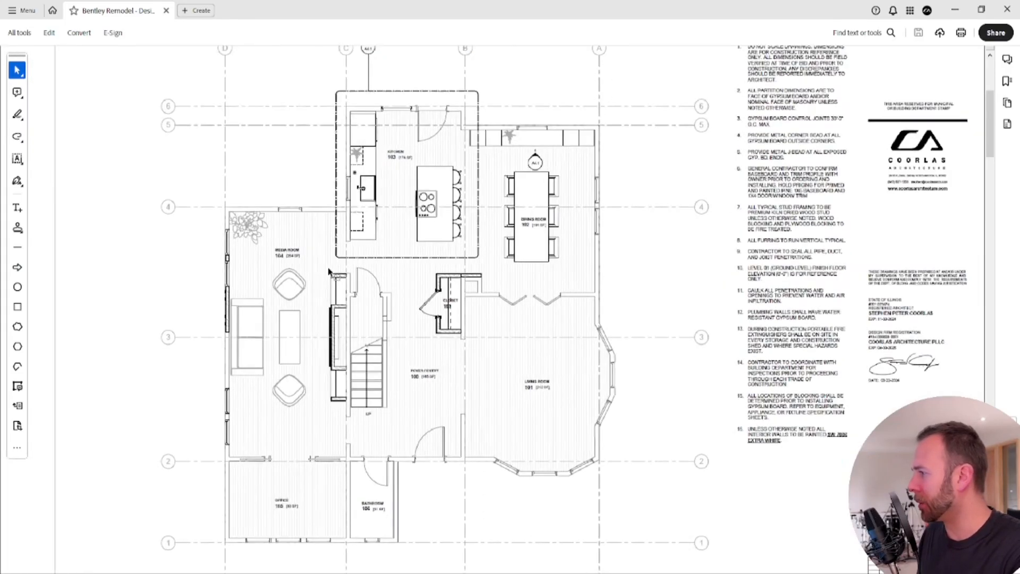
pyautogui.keyDown('ctrl'); pyautogui.scroll(3, 313, 282); pyautogui.keyUp('ctrl')
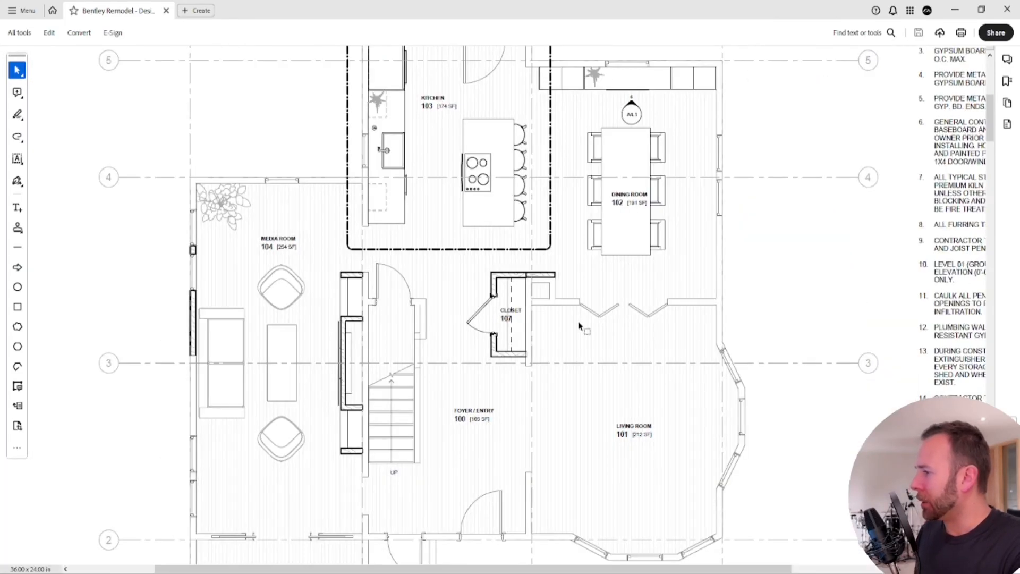
pyautogui.scroll(1, 578, 322)
pyautogui.scroll(-3, 581, 324)
pyautogui.keyDown('ctrl'); pyautogui.scroll(-3, 621, 398); pyautogui.keyUp('ctrl')
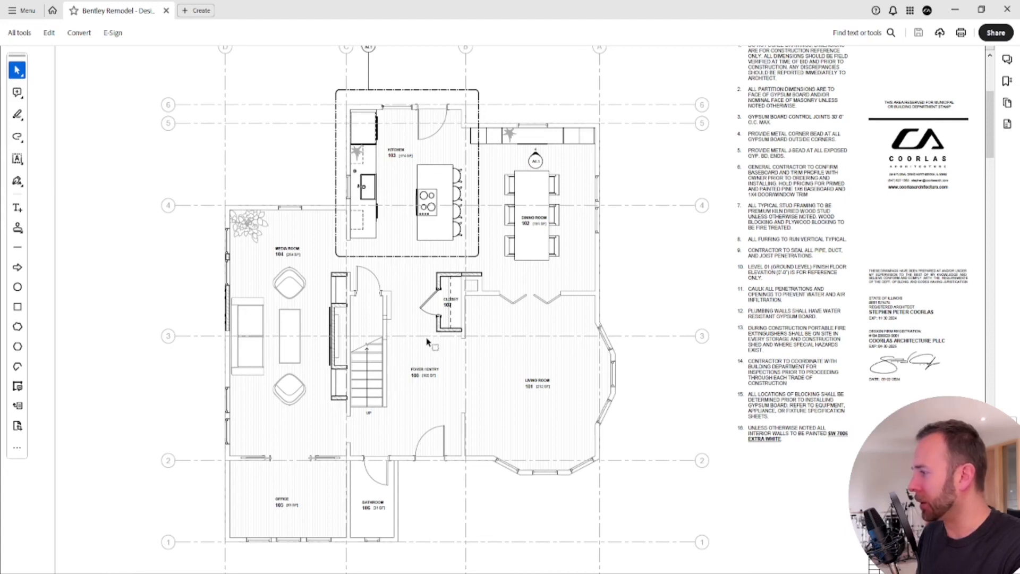
pyautogui.scroll(1, 424, 344)
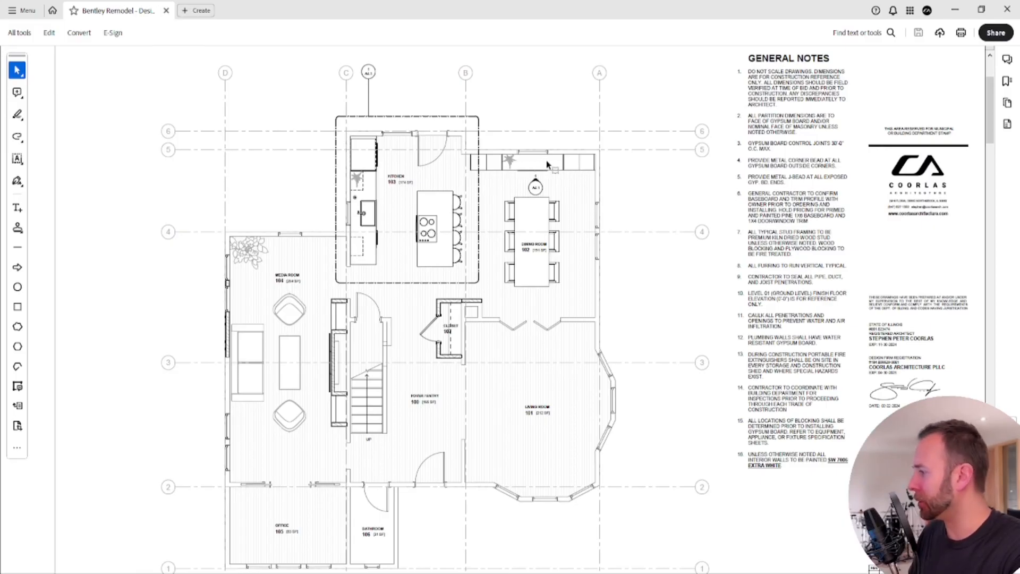
pyautogui.keyDown('ctrl'); pyautogui.scroll(2, 242, 314); pyautogui.keyUp('ctrl')
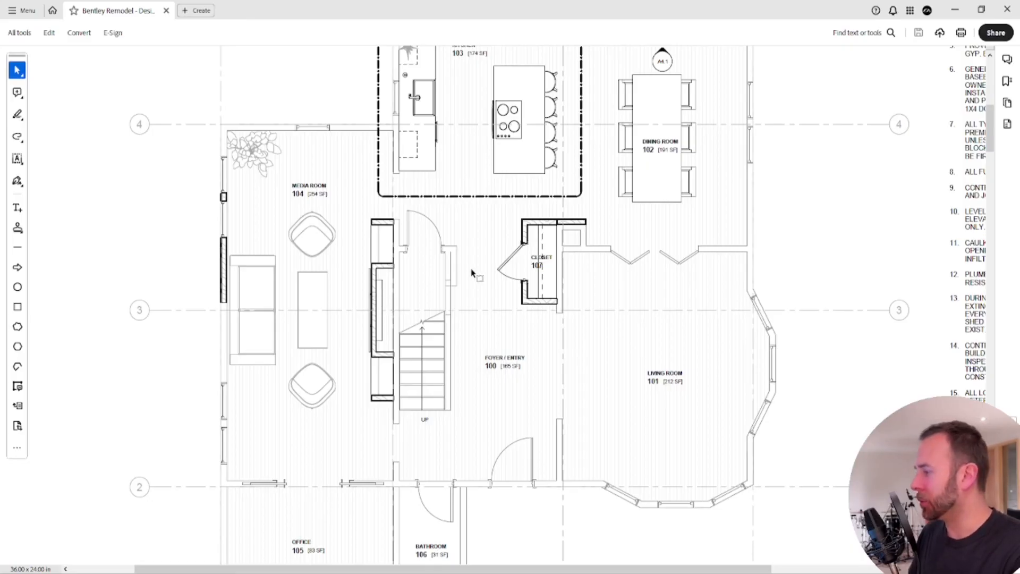
pyautogui.keyDown('ctrl'); pyautogui.scroll(-2, 419, 273); pyautogui.keyUp('ctrl')
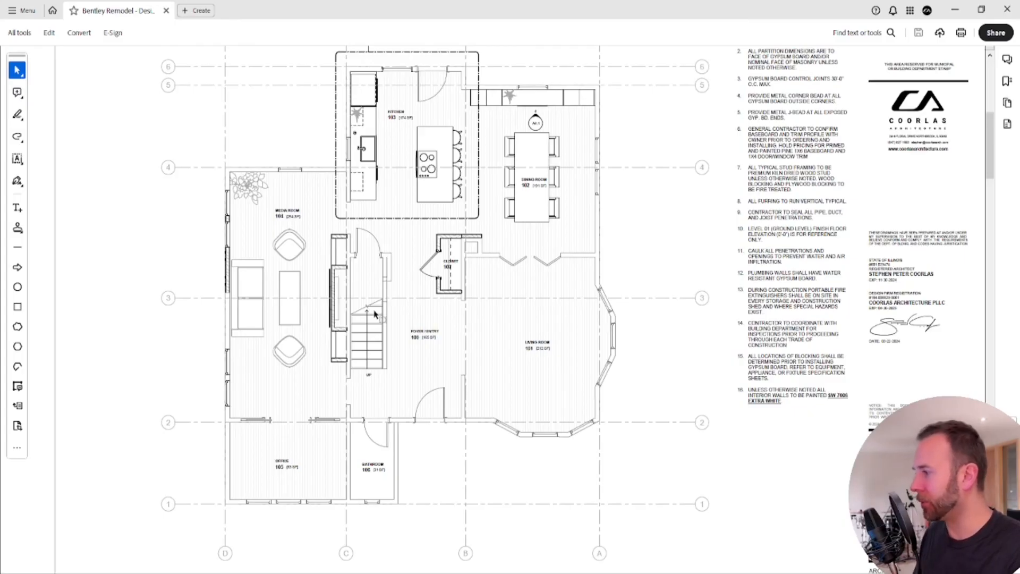
pyautogui.keyDown('ctrl'); pyautogui.scroll(-1, 375, 314); pyautogui.keyUp('ctrl')
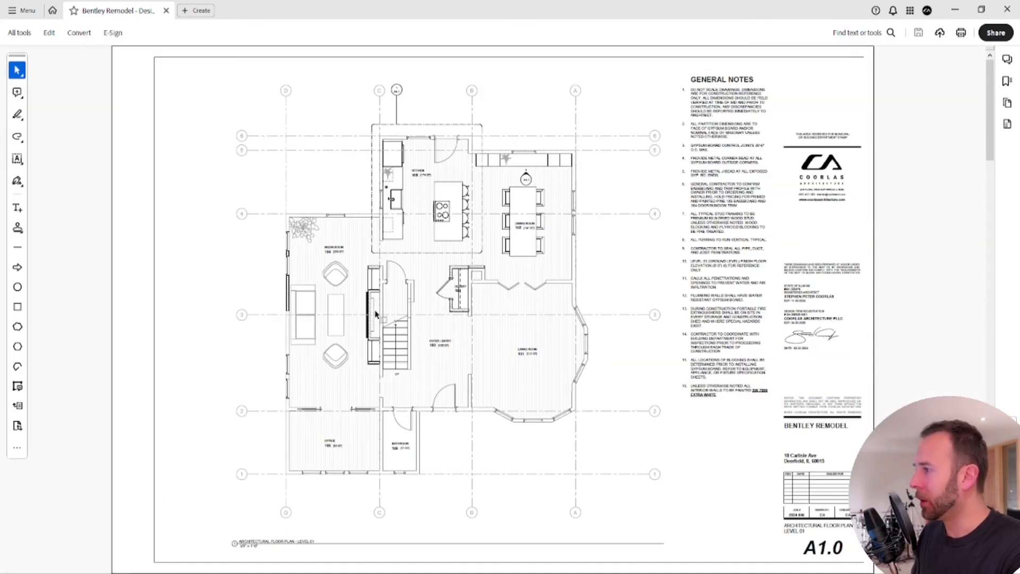
# Review PDF sheets A1.2 and A4.1 and the kitchen and media room renderings on sheets A4.6 and A4.7
pyautogui.scroll(-1, 410, 306)
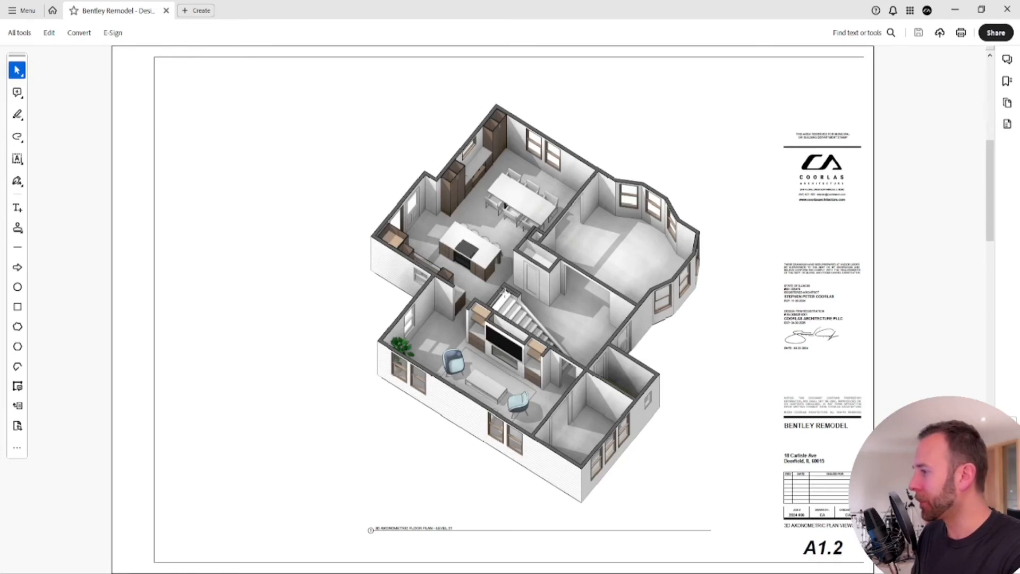
pyautogui.scroll(-1, 505, 293)
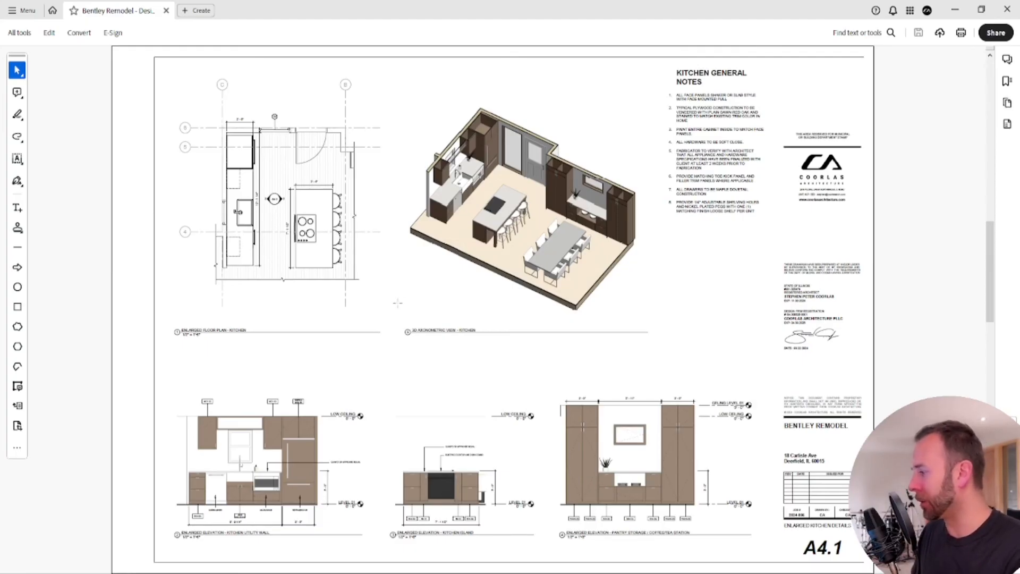
pyautogui.scroll(-5, 423, 278)
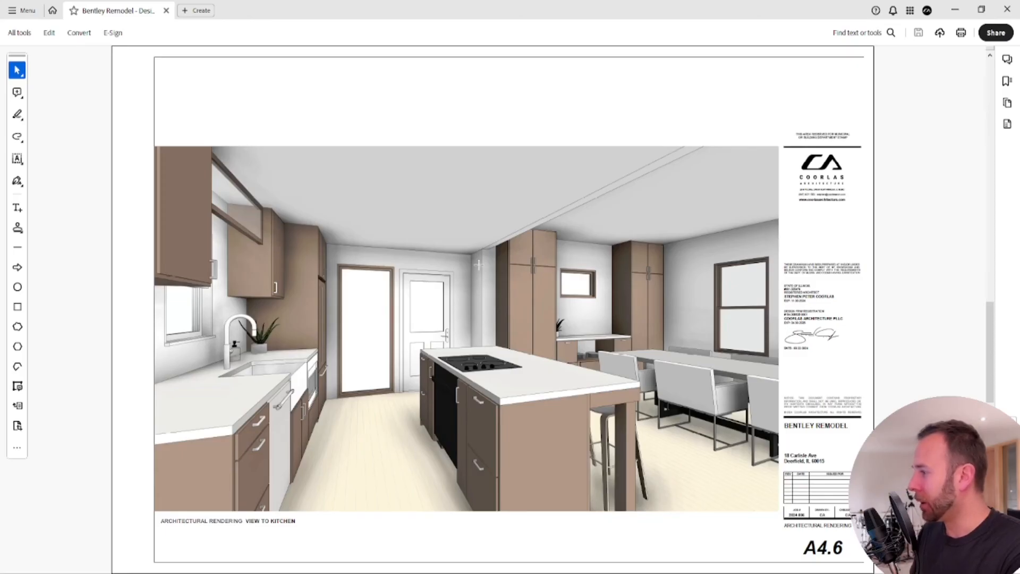
pyautogui.scroll(-1, 478, 264)
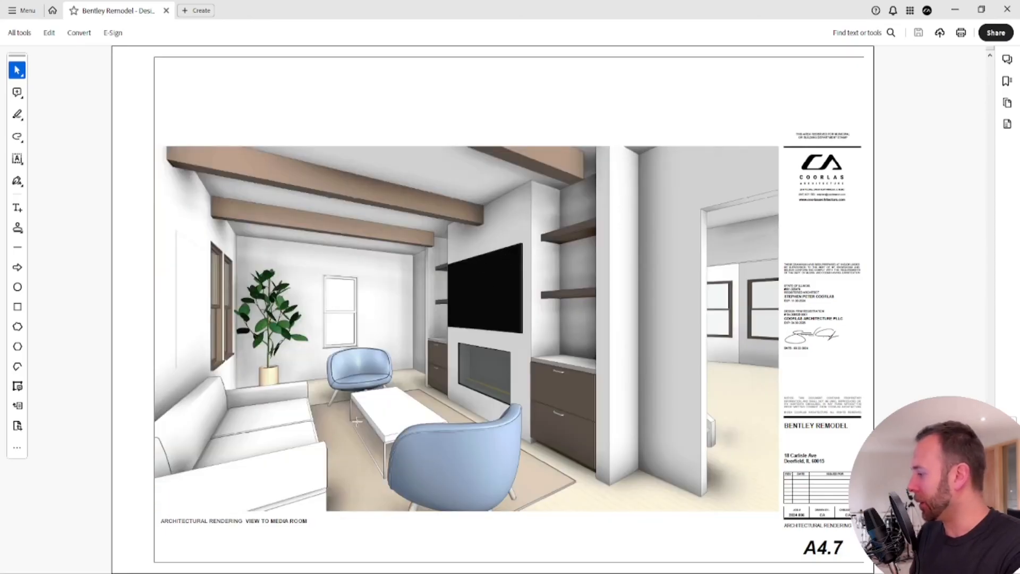
# Switch to PromeAI in the browser, start Sketch Rendering and upload Bentley Remodel - Kitchen View.jpg from the Desktop
pyautogui.hotkey('alt', 'Tab')
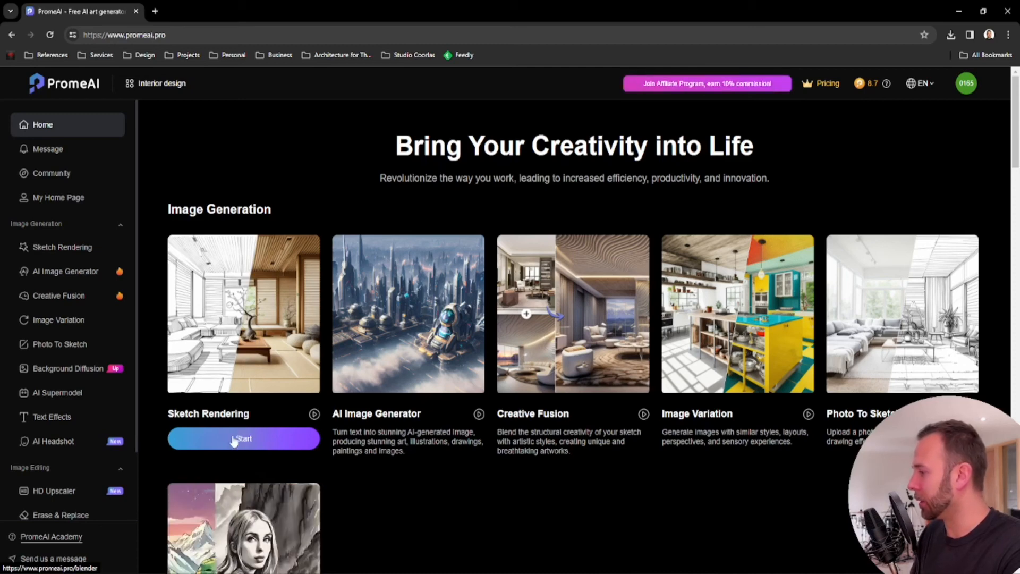
pyautogui.click(249, 425)
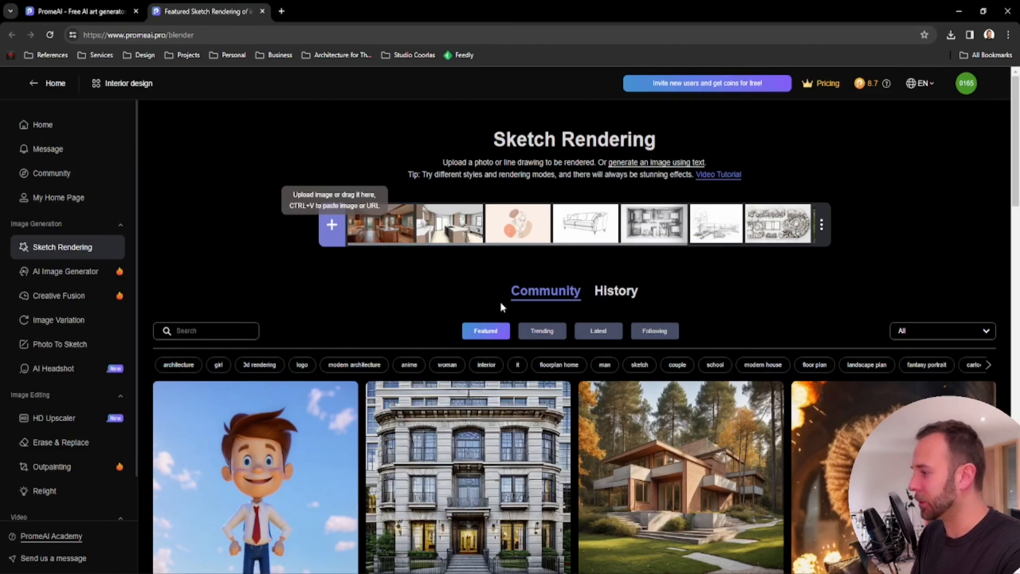
pyautogui.click(330, 227)
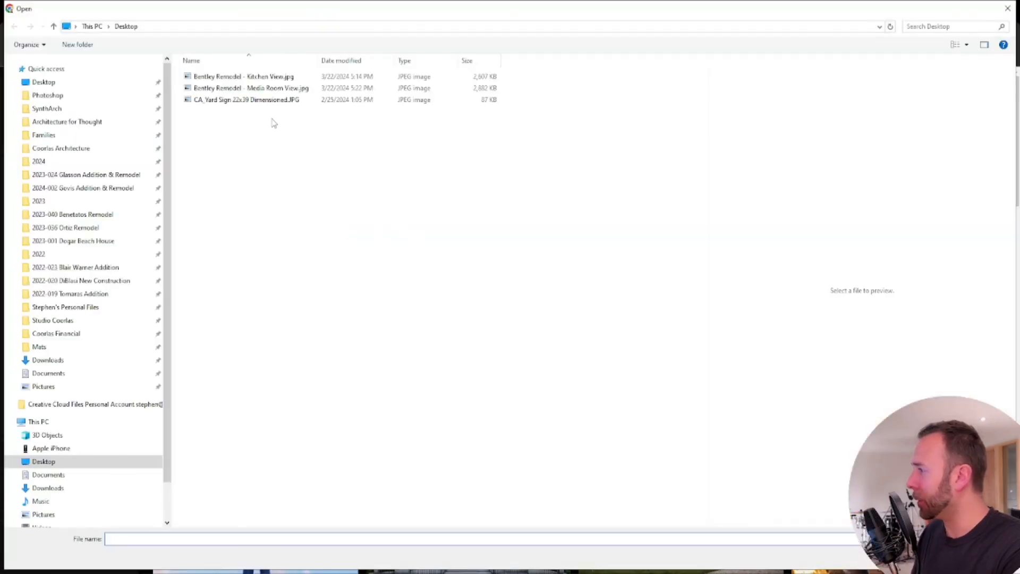
pyautogui.click(260, 78)
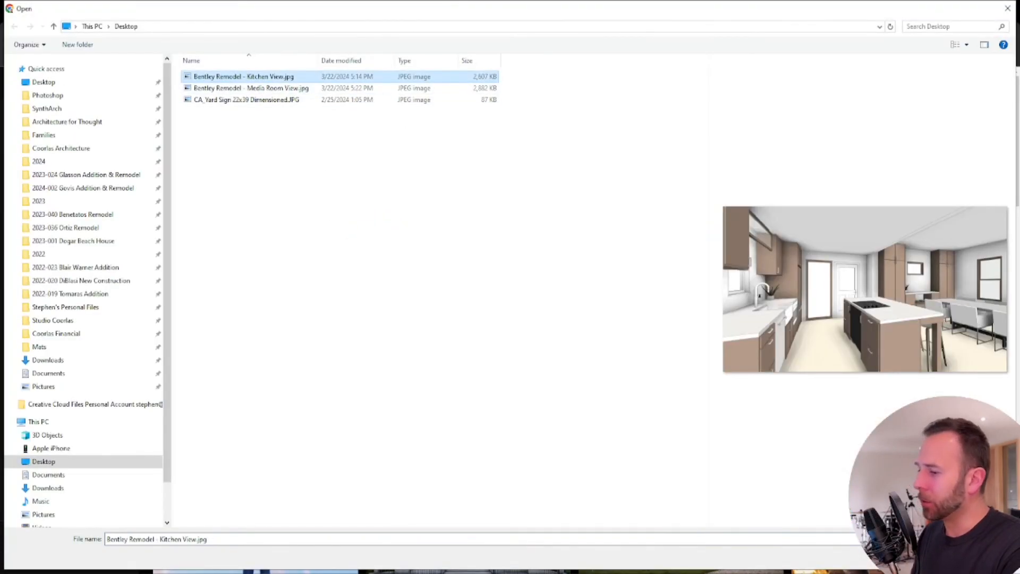
pyautogui.click(927, 555)
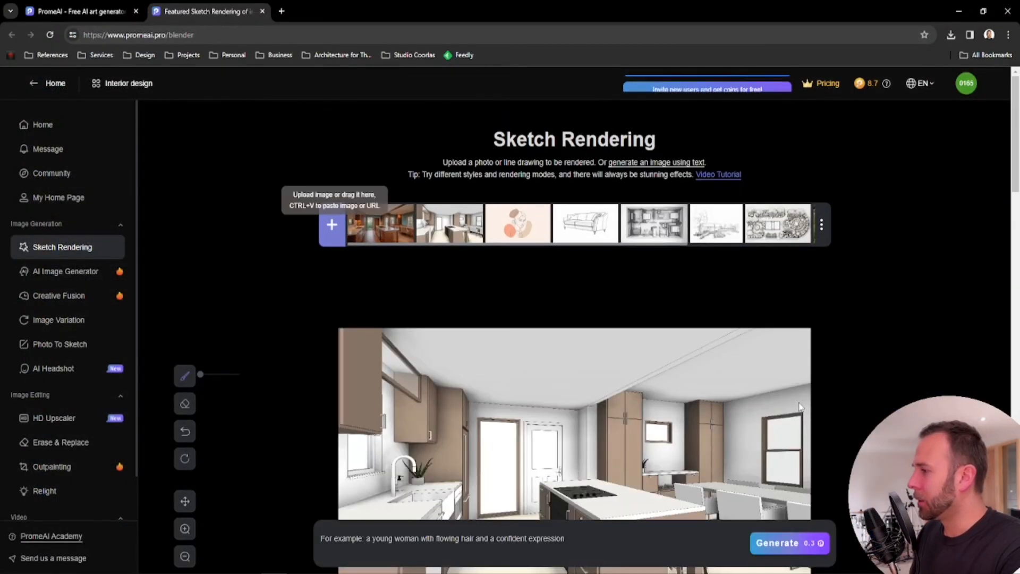
pyautogui.scroll(-2, 799, 403)
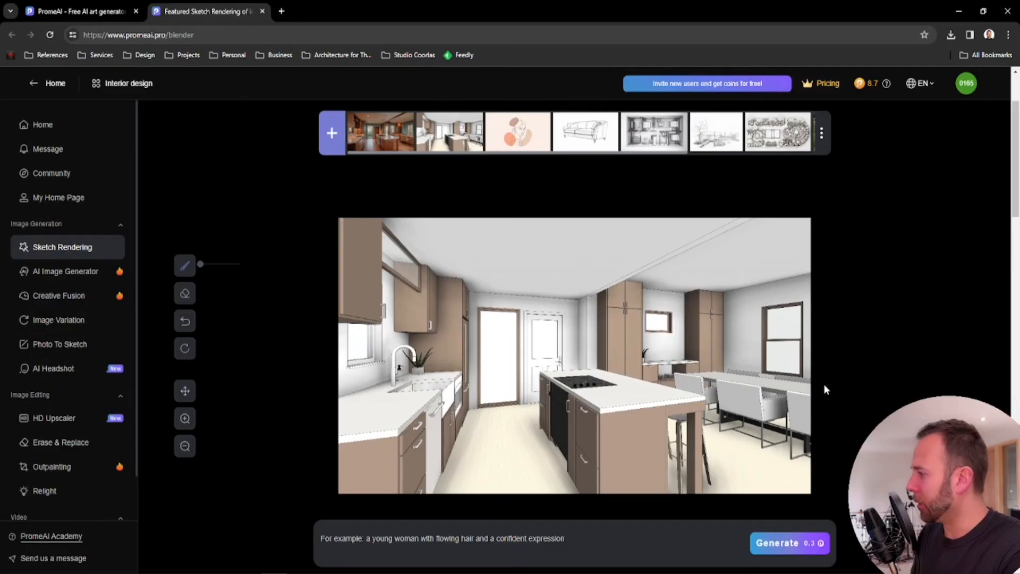
# Set the rendering's scene to the Interior Kitchen, and check the Realistic photography style and the Outline render mode
pyautogui.scroll(-5, 825, 389)
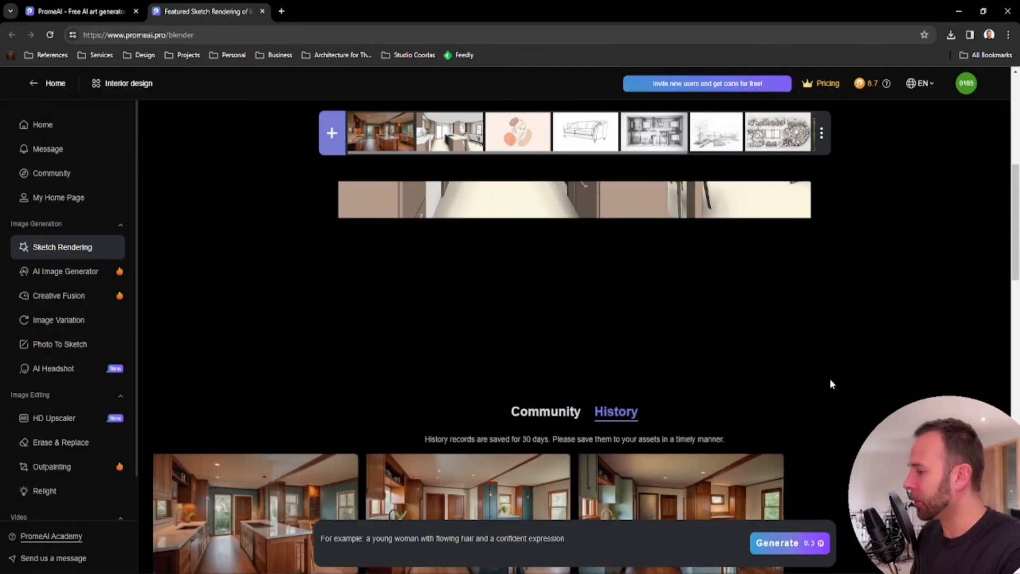
pyautogui.scroll(-6, 853, 367)
pyautogui.scroll(4, 852, 366)
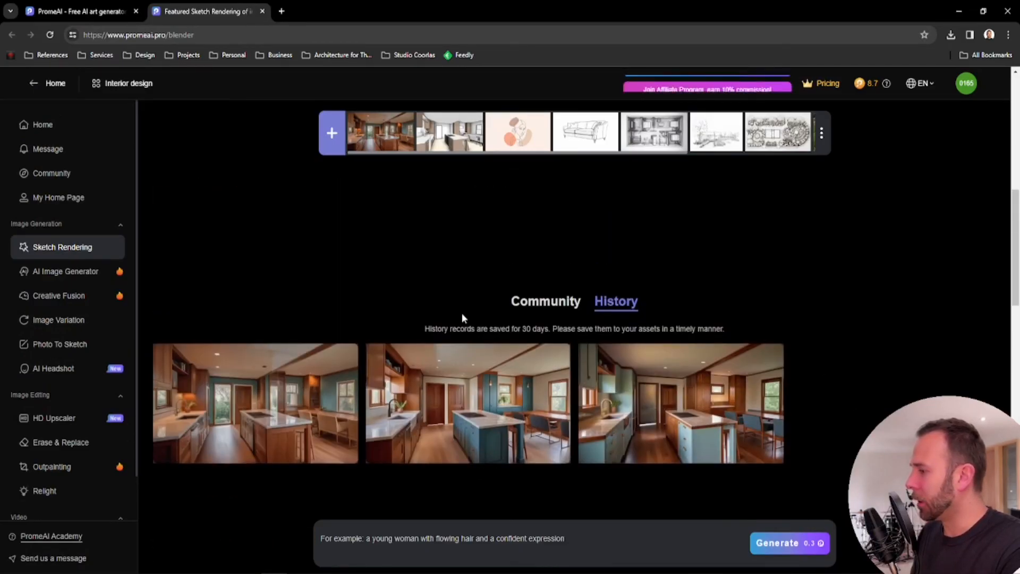
pyautogui.scroll(7, 473, 266)
pyautogui.scroll(-2, 475, 271)
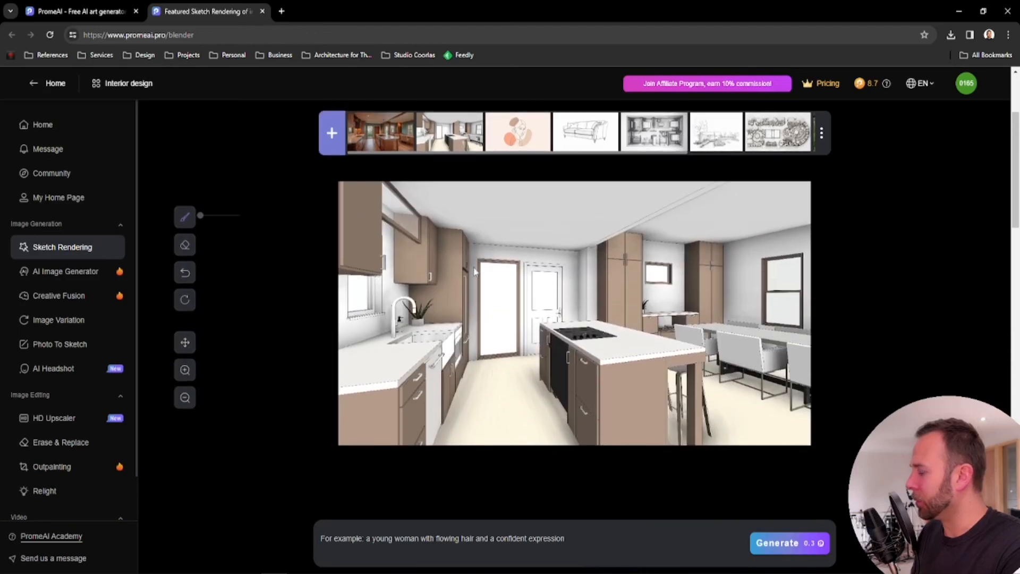
pyautogui.moveTo(431, 535)
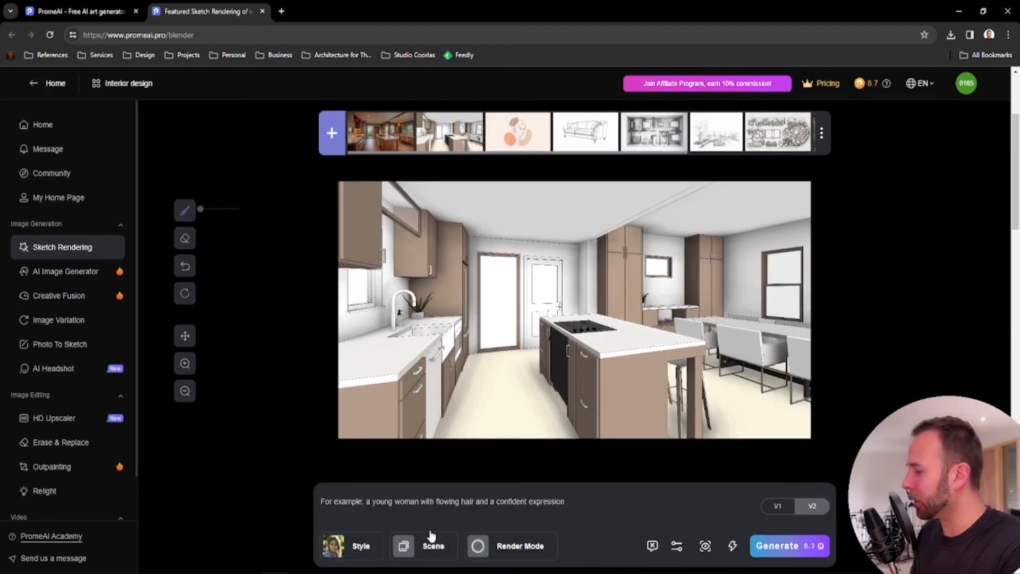
pyautogui.click(360, 548)
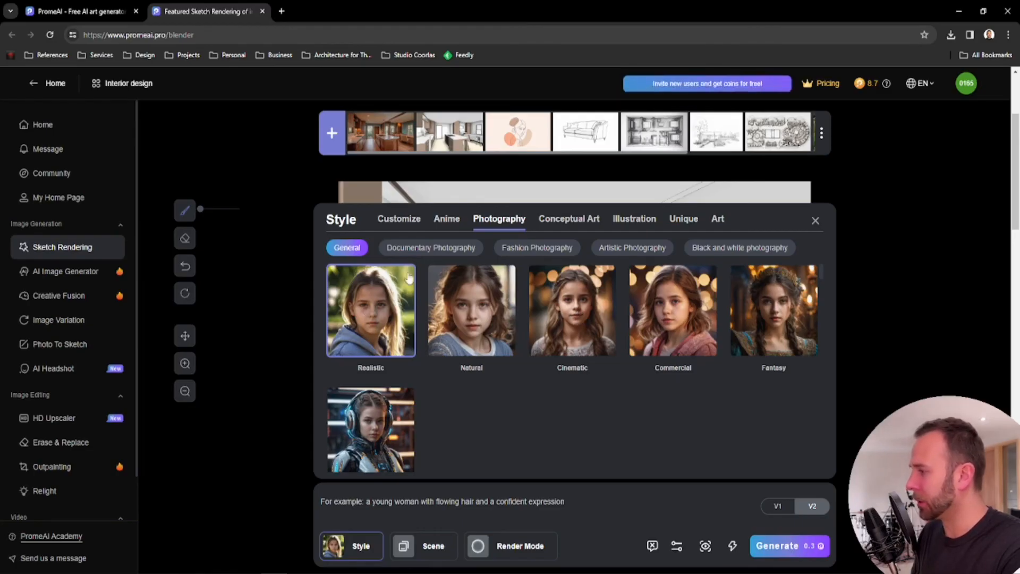
pyautogui.click(433, 551)
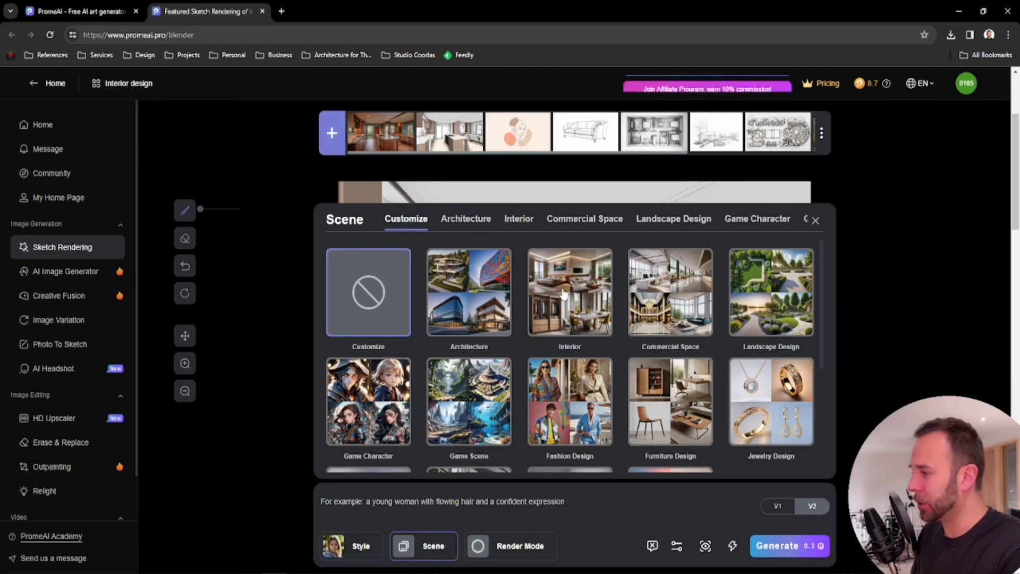
pyautogui.scroll(-1, 564, 295)
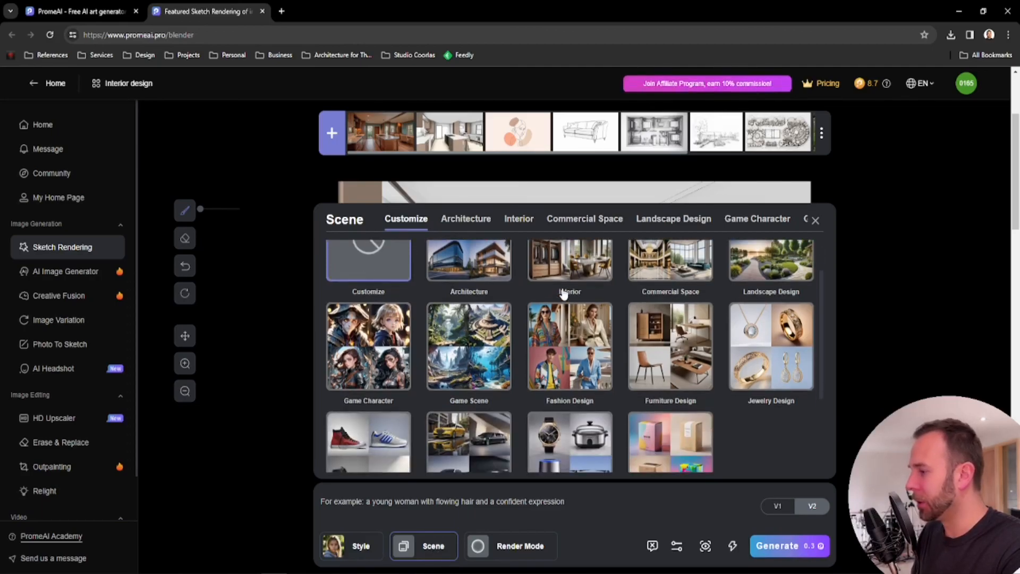
pyautogui.scroll(-1, 579, 332)
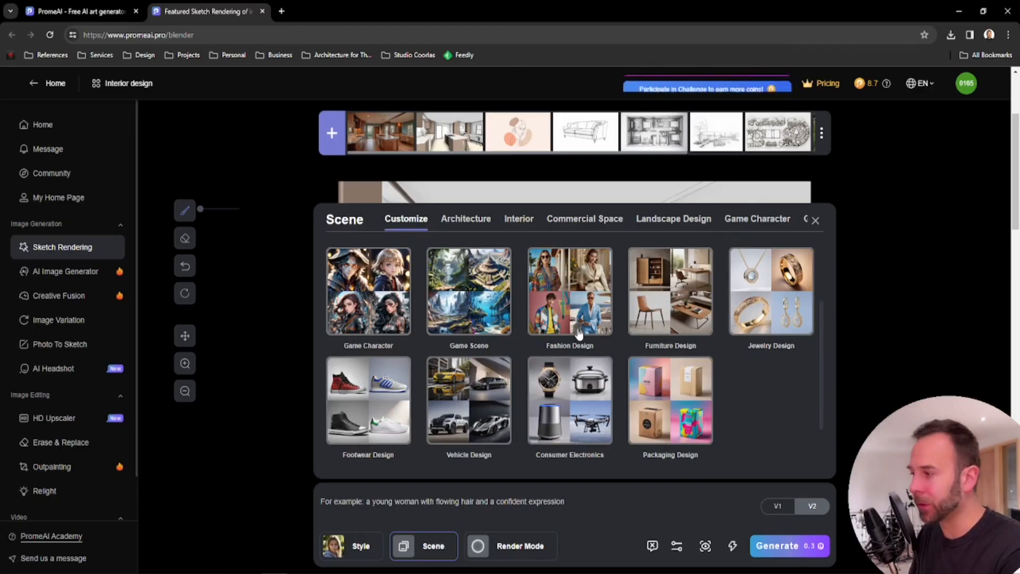
pyautogui.scroll(2, 568, 297)
pyautogui.click(568, 292)
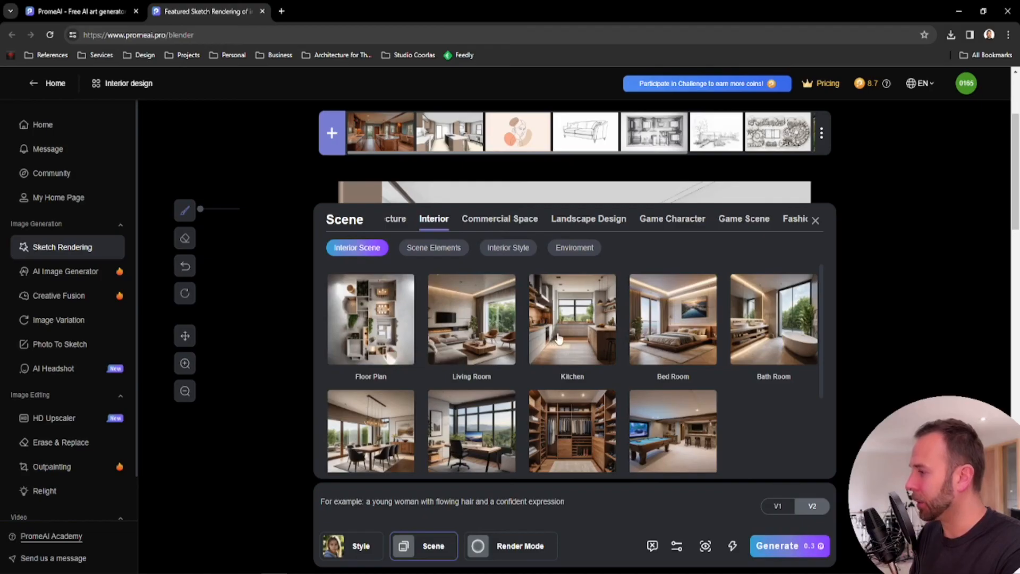
pyautogui.click(575, 317)
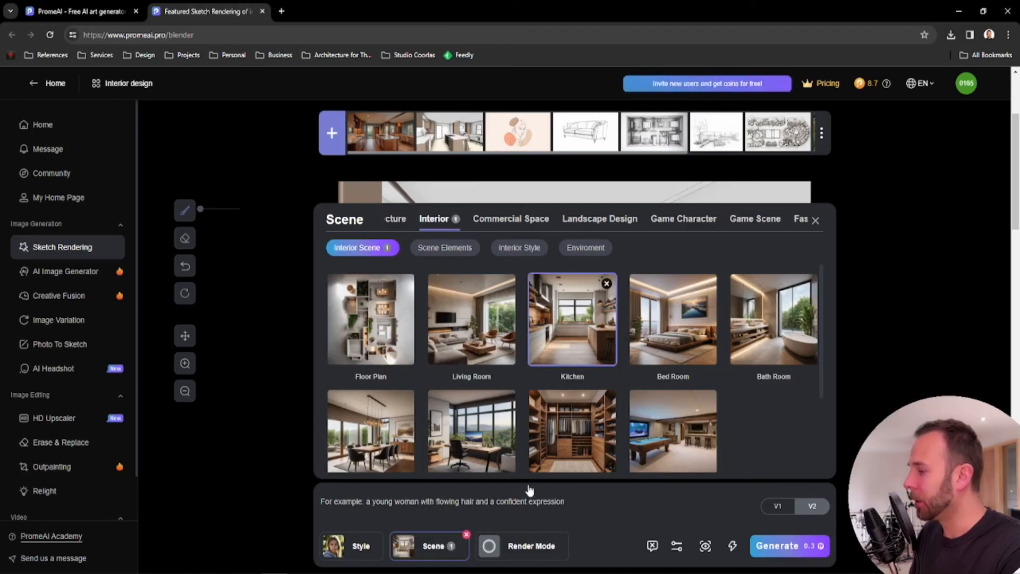
pyautogui.click(529, 547)
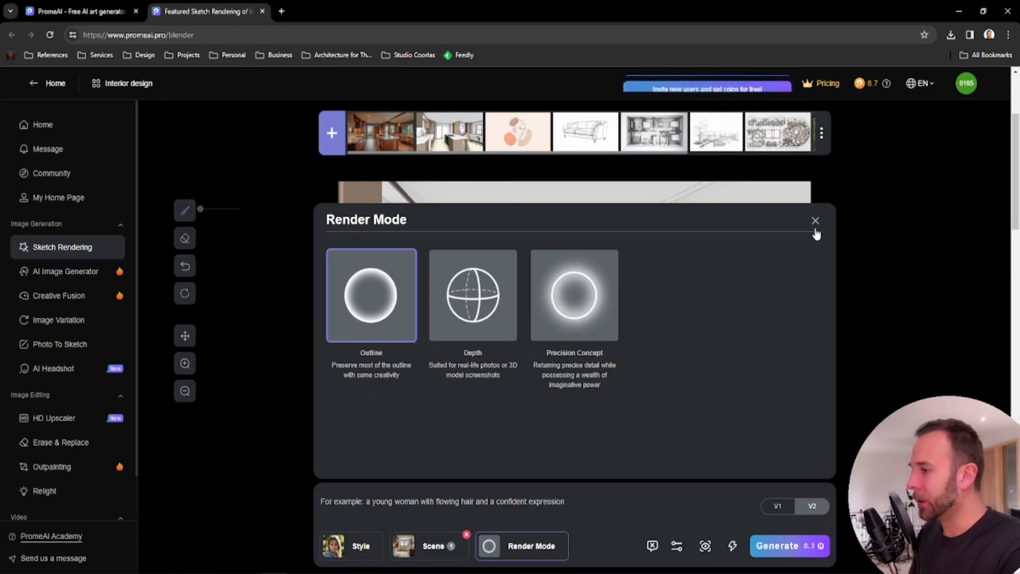
pyautogui.click(526, 501)
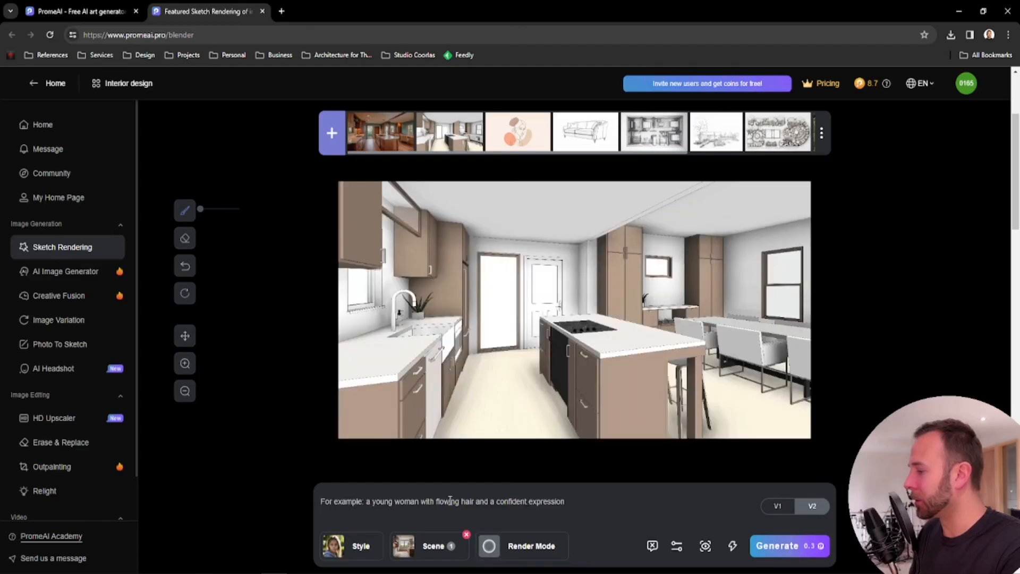
pyautogui.write('Bentley Remodel - Kitchen View')
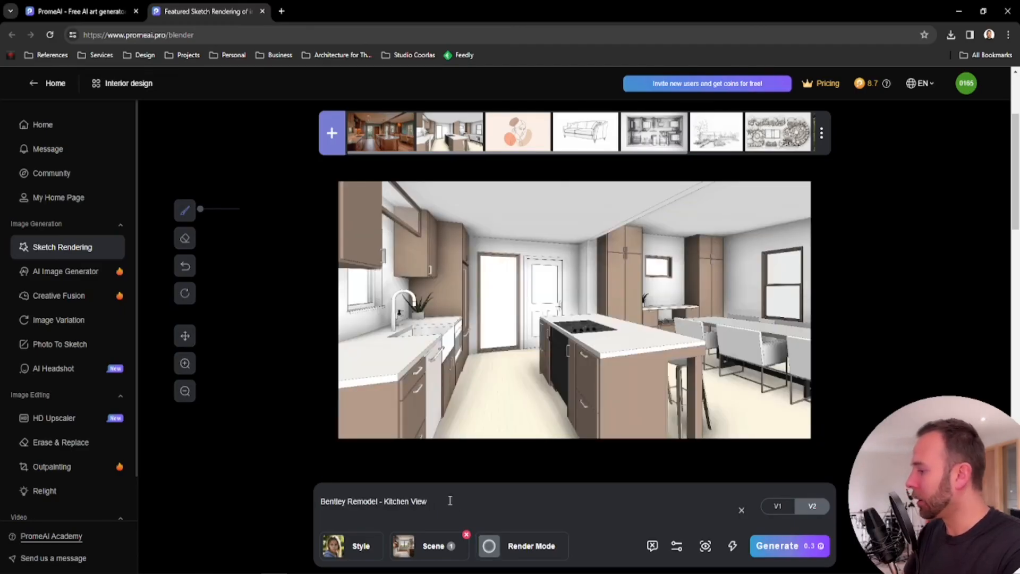
pyautogui.press('BackSpace')
pyautogui.press('BackSpace')
pyautogui.press('BackSpace')
pyautogui.press('BackSpace')
pyautogui.press('BackSpace')
pyautogui.press('BackSpace')
pyautogui.press('BackSpace')
pyautogui.press('BackSpace')
pyautogui.press('BackSpace')
pyautogui.press('BackSpace')
pyautogui.press('BackSpace')
pyautogui.press('BackSpace')
pyautogui.press('BackSpace')
pyautogui.press('BackSpace')
pyautogui.press('BackSpace')
pyautogui.press('BackSpace')
pyautogui.press('BackSpace')
pyautogui.press('BackSpace')
pyautogui.press('BackSpace')
pyautogui.press('BackSpace')
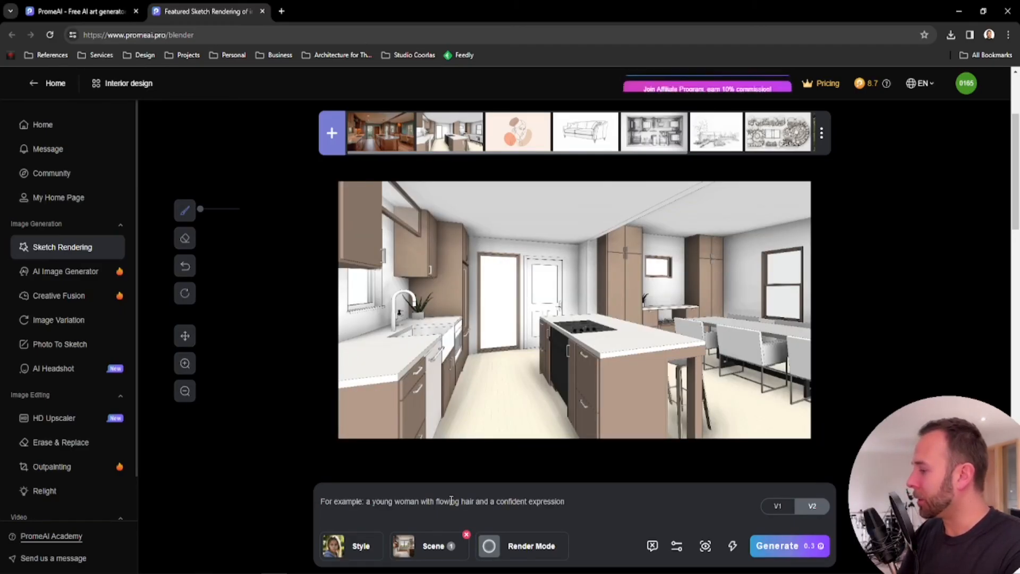
# Copy the Victorian era and Frank Lloyd Wright kitchen prompt from the blue-island rendering in the History into the prompt for the uploaded view
pyautogui.scroll(-3, 805, 416)
pyautogui.scroll(-4, 805, 421)
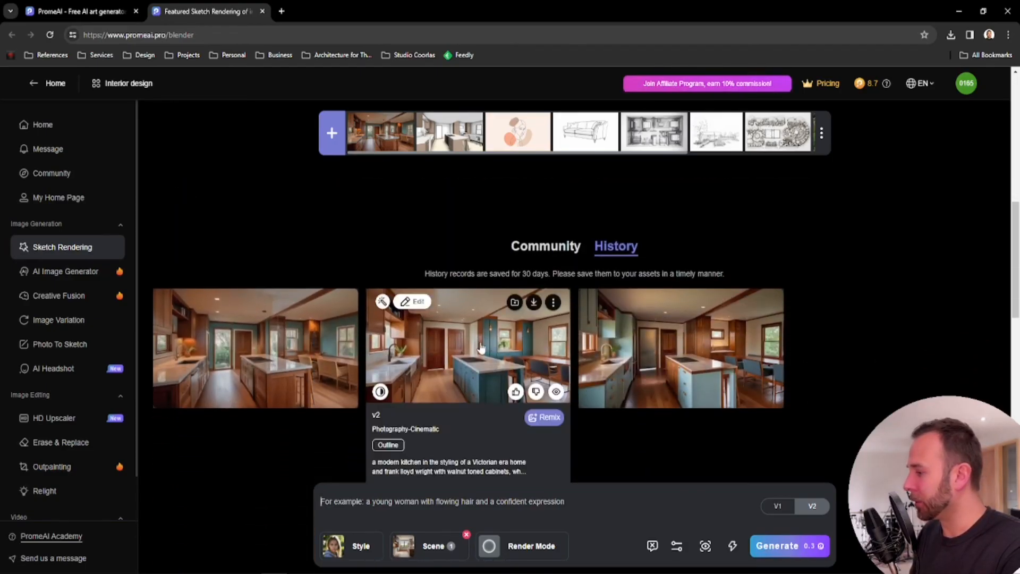
pyautogui.scroll(-1, 475, 357)
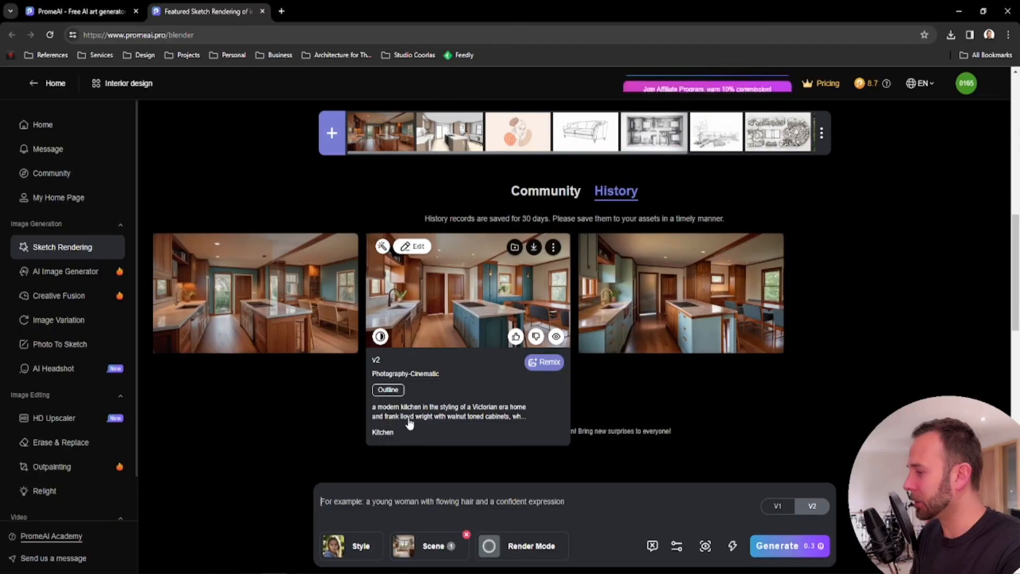
pyautogui.click(481, 412)
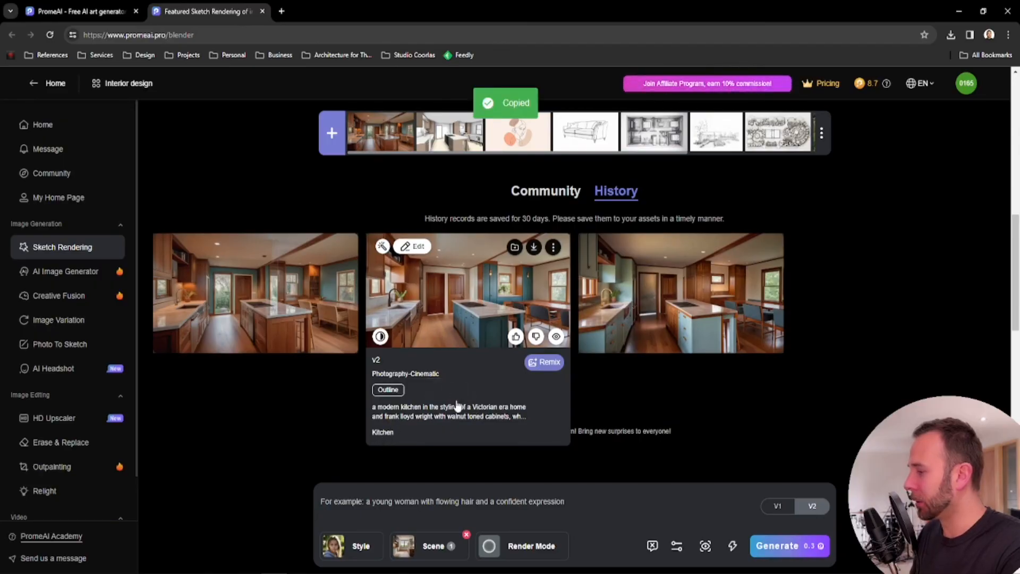
pyautogui.scroll(5, 542, 307)
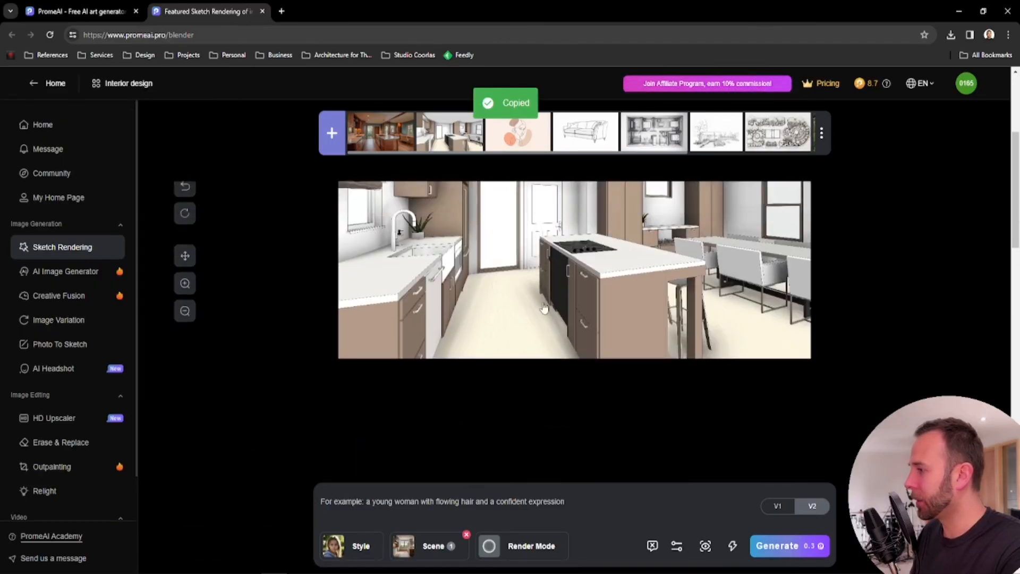
pyautogui.scroll(3, 543, 307)
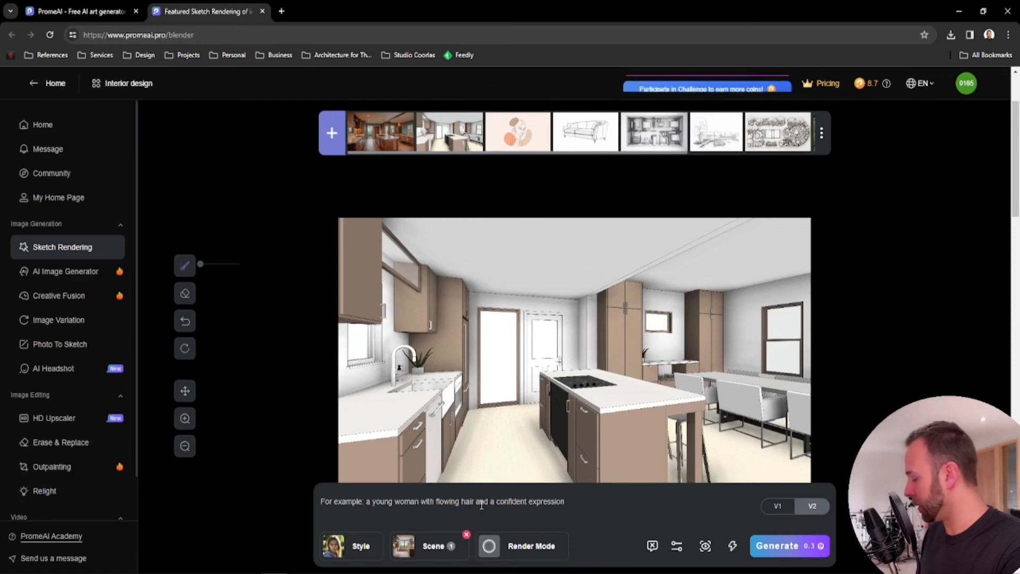
pyautogui.hotkey('ctrl', 'v')
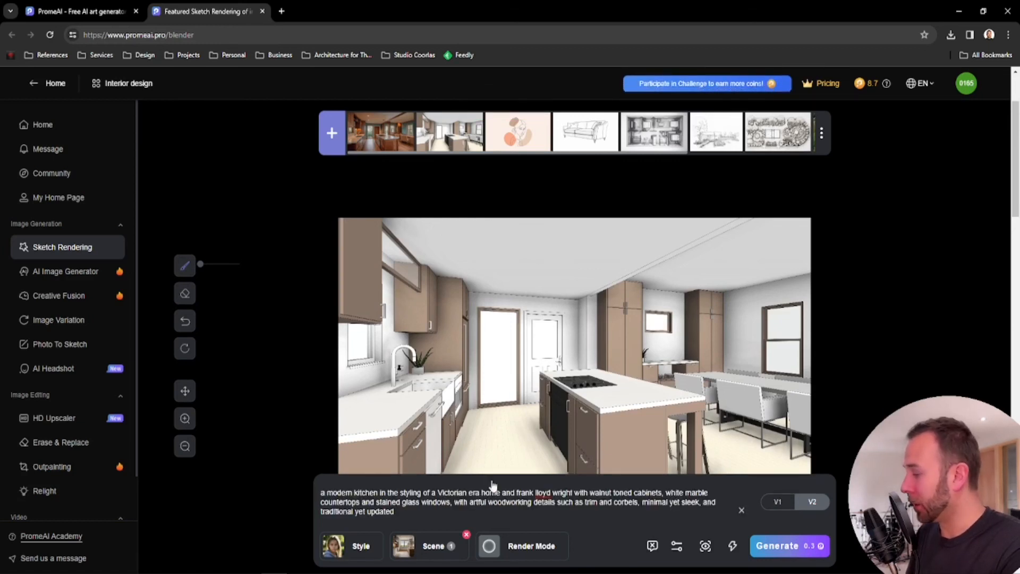
# Generate the kitchen renderings and look over the new results beside the earlier ones in the History
pyautogui.scroll(-1, 511, 408)
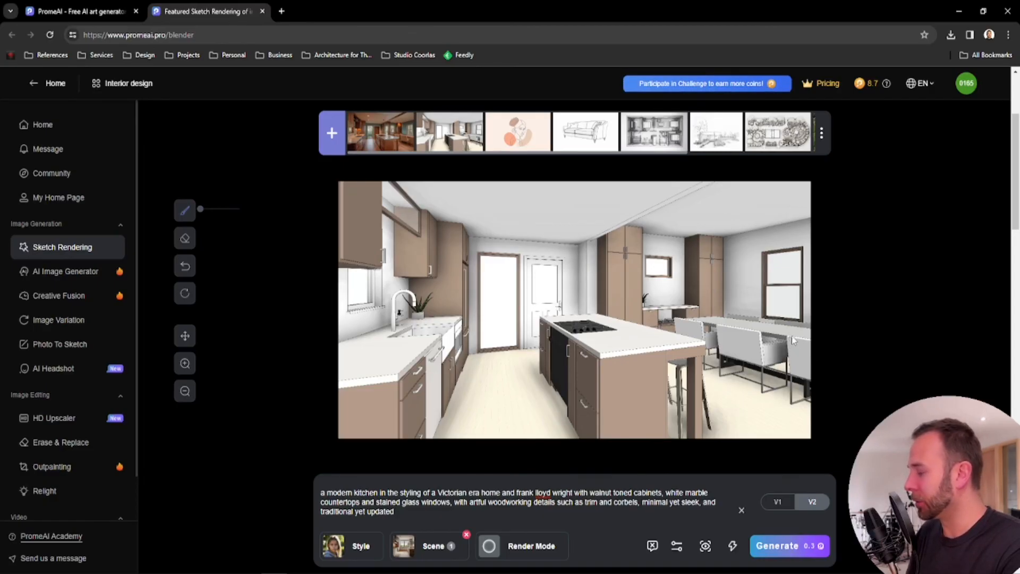
pyautogui.click(821, 538)
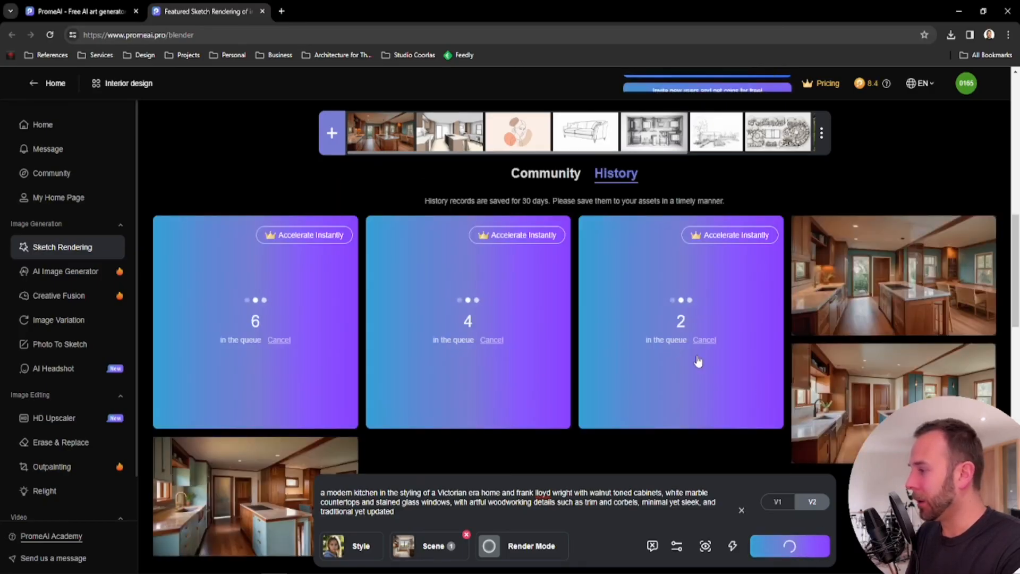
pyautogui.scroll(-1, 699, 360)
pyautogui.moveTo(885, 226)
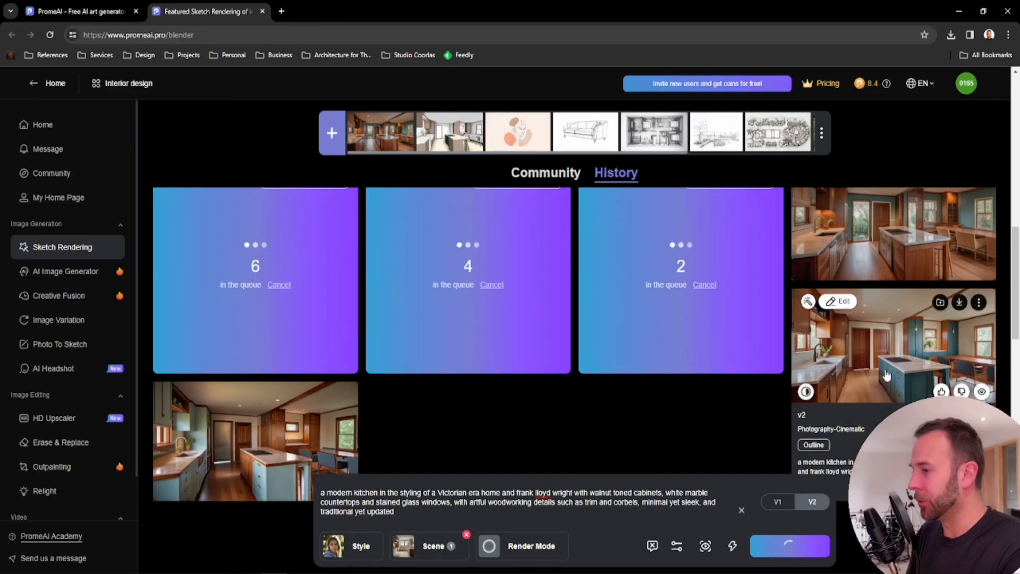
pyautogui.moveTo(268, 454)
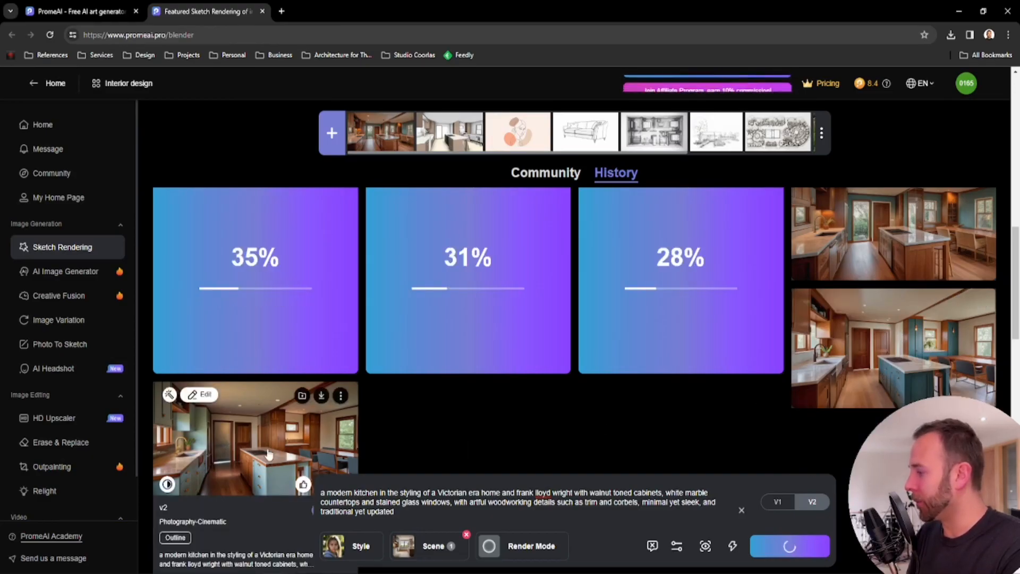
pyautogui.moveTo(893, 368)
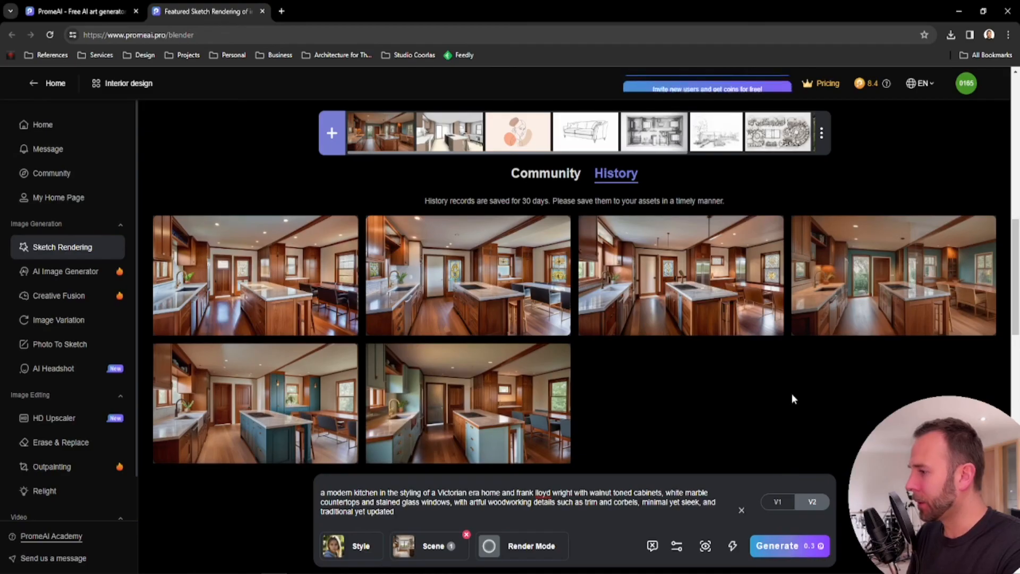
pyautogui.moveTo(582, 315)
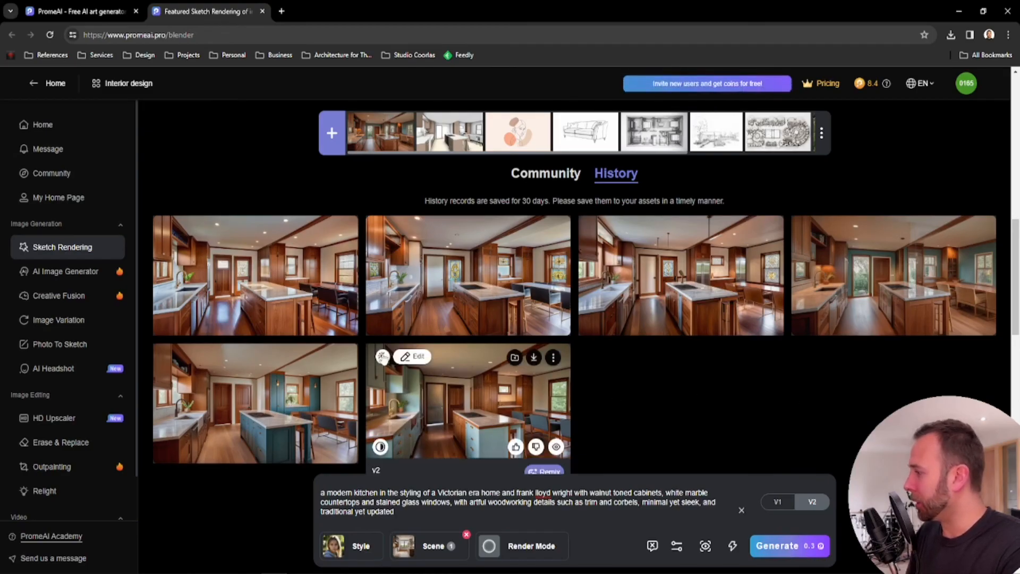
pyautogui.moveTo(643, 314)
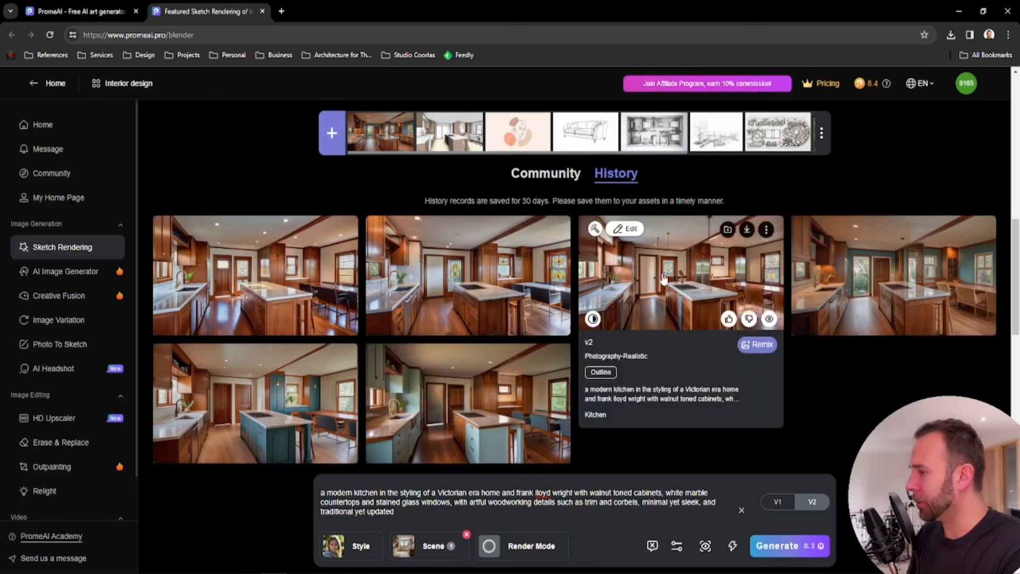
# Compare the third new kitchen rendering with the original view side by side and with the before/after slider
pyautogui.click(726, 274)
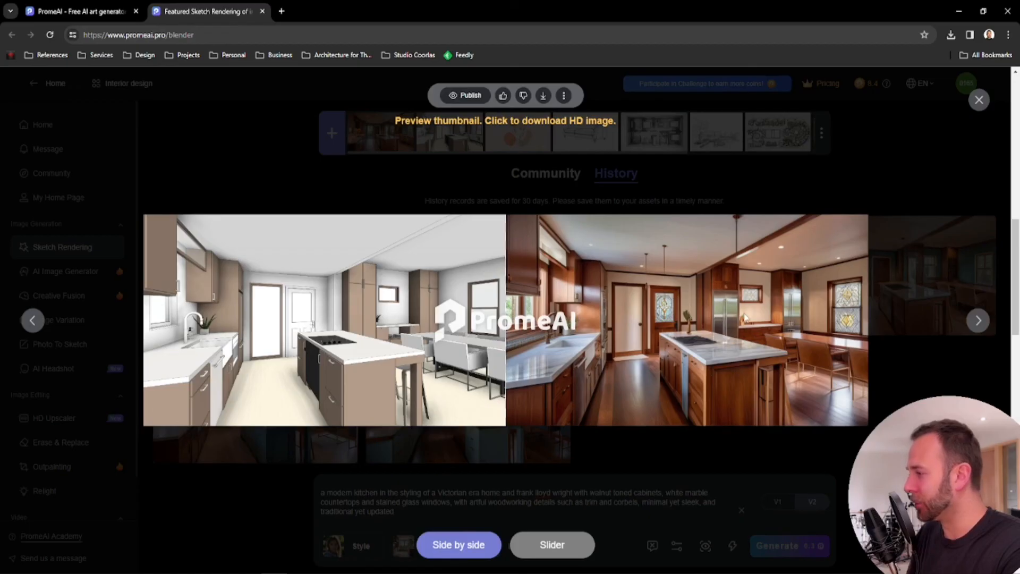
pyautogui.click(552, 547)
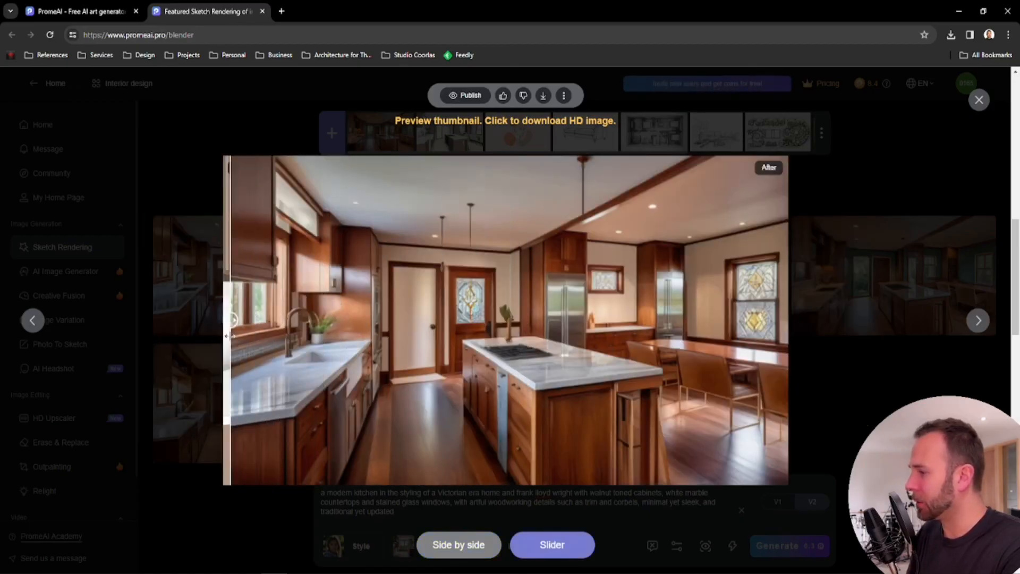
pyautogui.moveTo(228, 336)
pyautogui.mouseDown()
pyautogui.moveTo(751, 321)
pyautogui.moveTo(233, 330)
pyautogui.moveTo(394, 322)
pyautogui.moveTo(261, 320)
pyautogui.moveTo(235, 340)
pyautogui.moveTo(372, 332)
pyautogui.moveTo(264, 343)
pyautogui.moveTo(494, 327)
pyautogui.moveTo(368, 320)
pyautogui.moveTo(492, 320)
pyautogui.moveTo(431, 346)
pyautogui.moveTo(440, 359)
pyautogui.moveTo(553, 380)
pyautogui.moveTo(457, 380)
pyautogui.moveTo(777, 378)
pyautogui.moveTo(440, 348)
pyautogui.moveTo(451, 338)
pyautogui.moveTo(683, 311)
pyautogui.mouseUp()
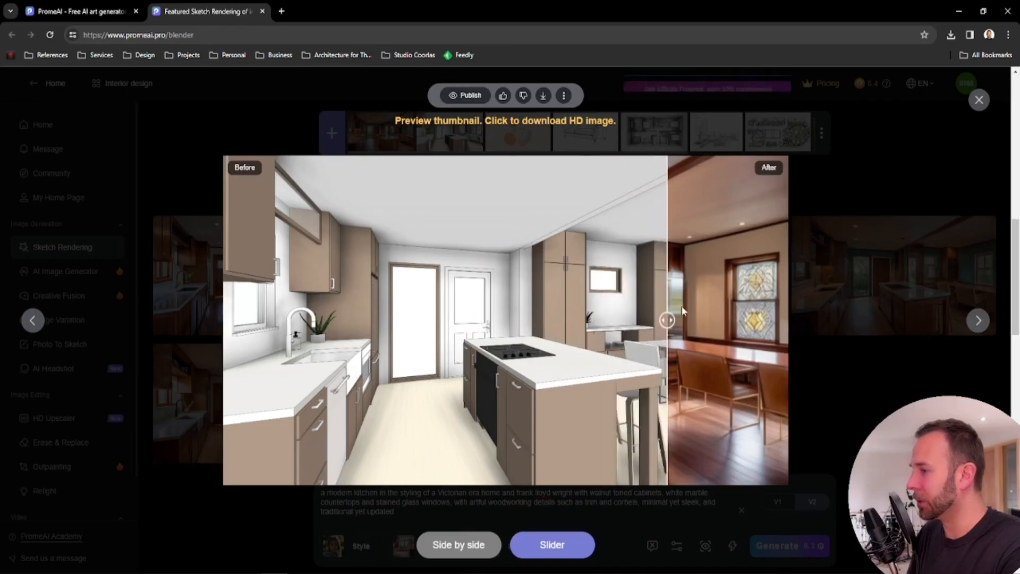
pyautogui.click(979, 100)
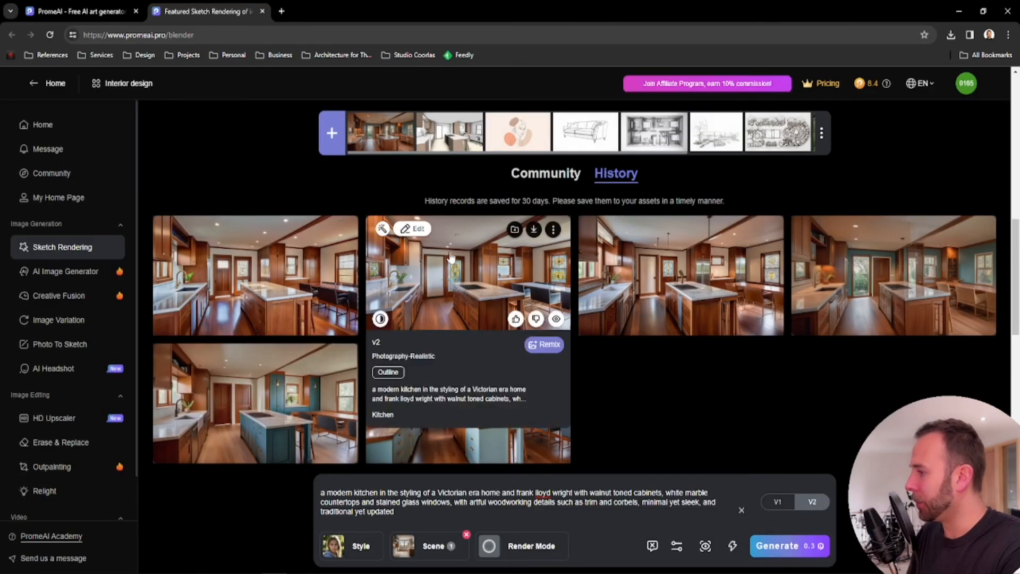
# Compare the first new kitchen rendering with the original view side by side and in the slider comparison
pyautogui.click(274, 261)
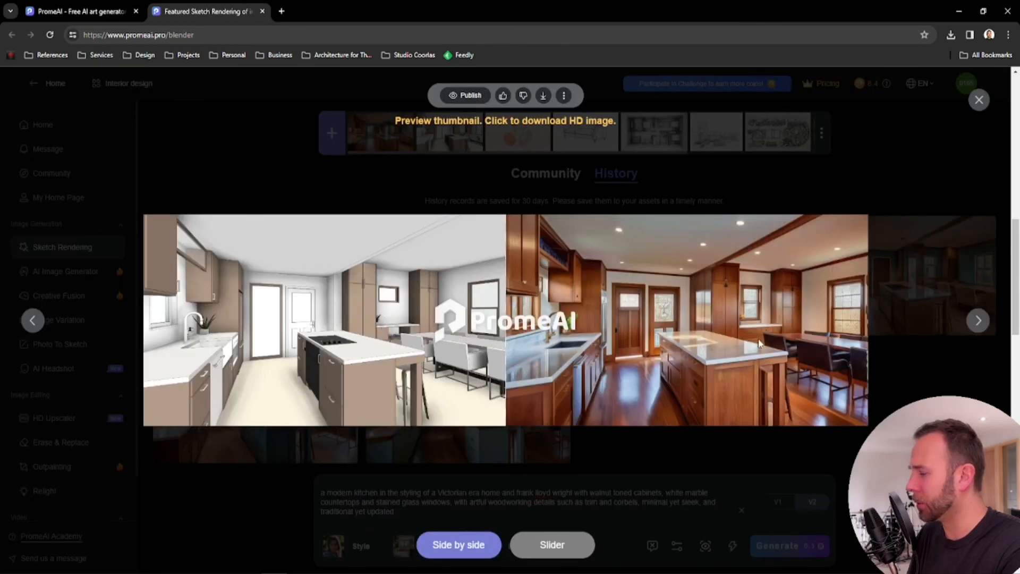
pyautogui.click(585, 546)
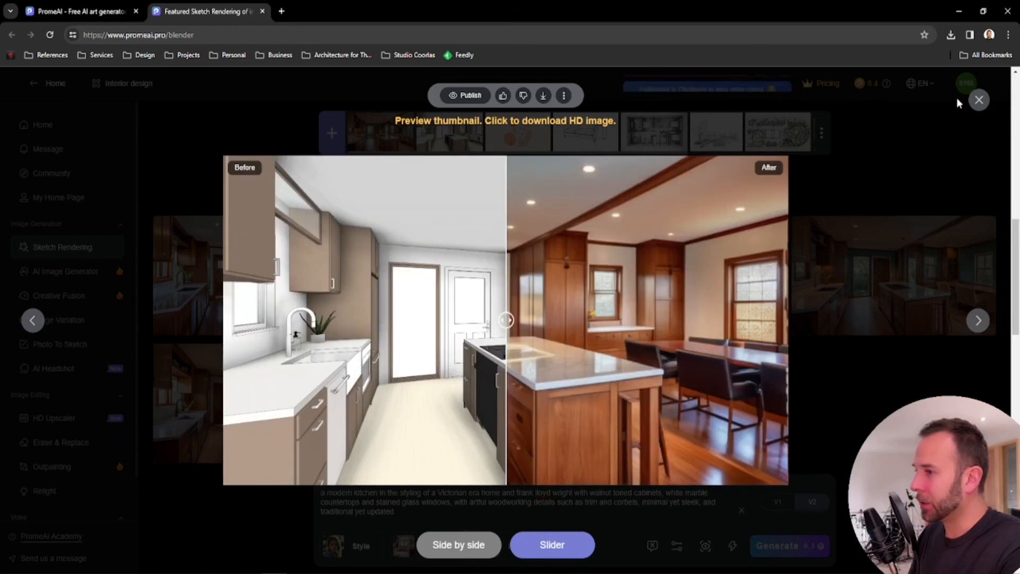
pyautogui.click(979, 99)
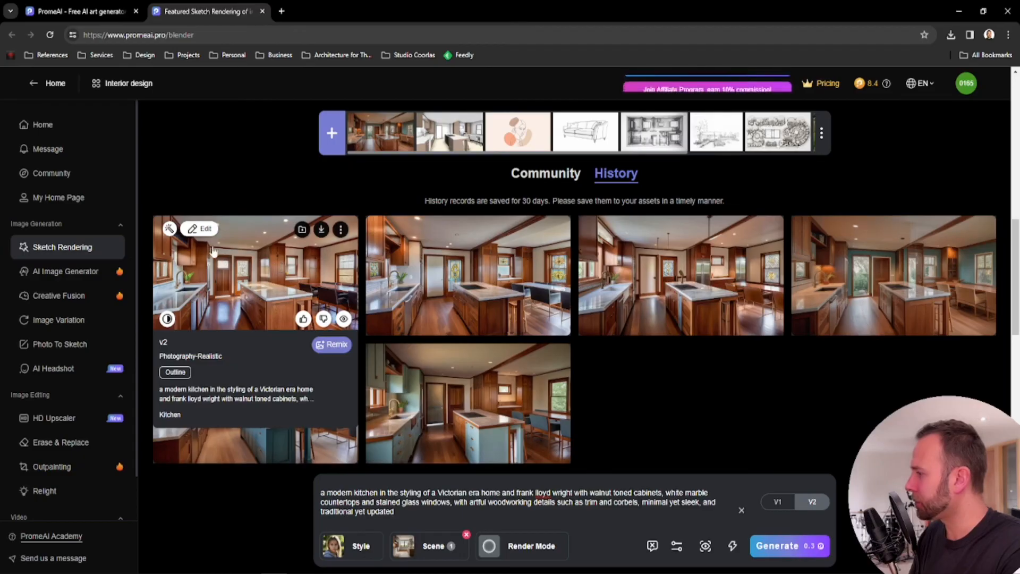
# Open the first new walnut kitchen rendering from the History in Erase & Replace for editing
pyautogui.click(204, 229)
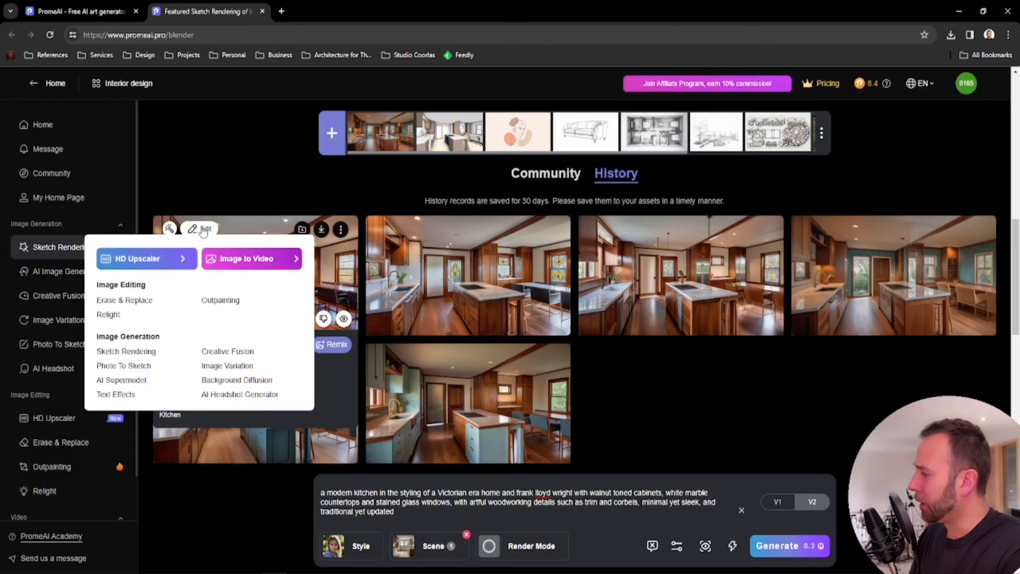
pyautogui.click(321, 230)
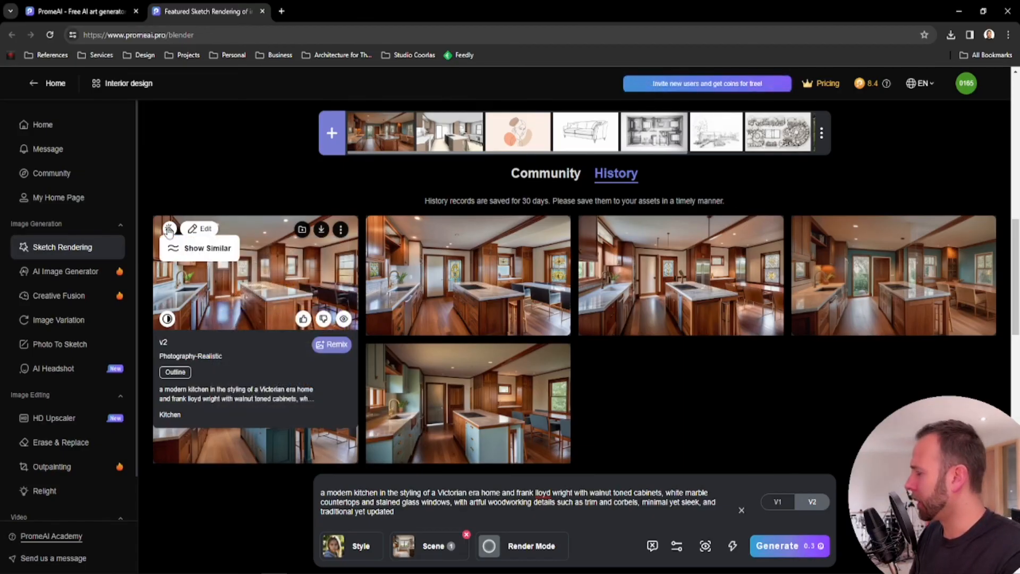
pyautogui.moveTo(202, 236)
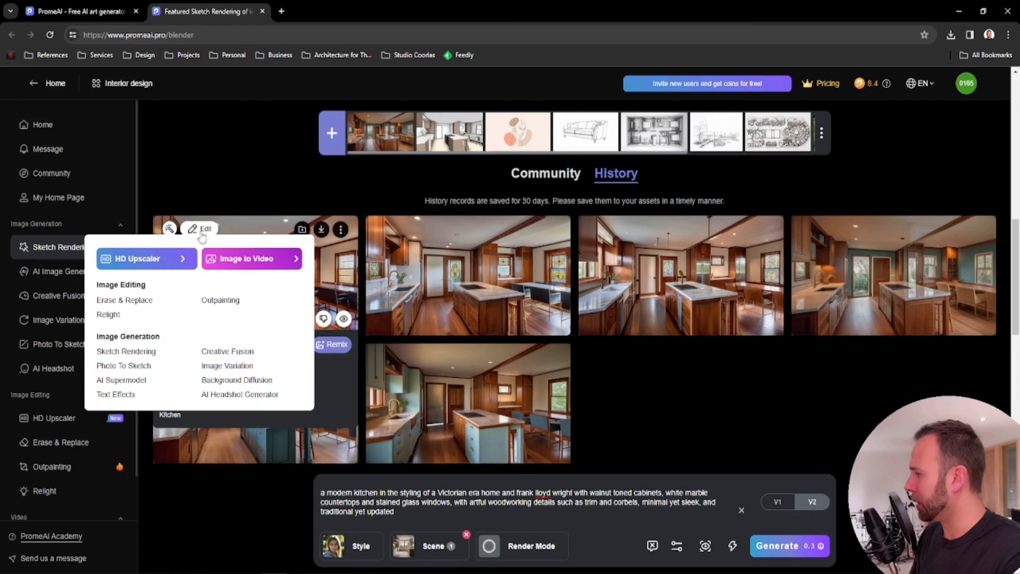
pyautogui.click(138, 302)
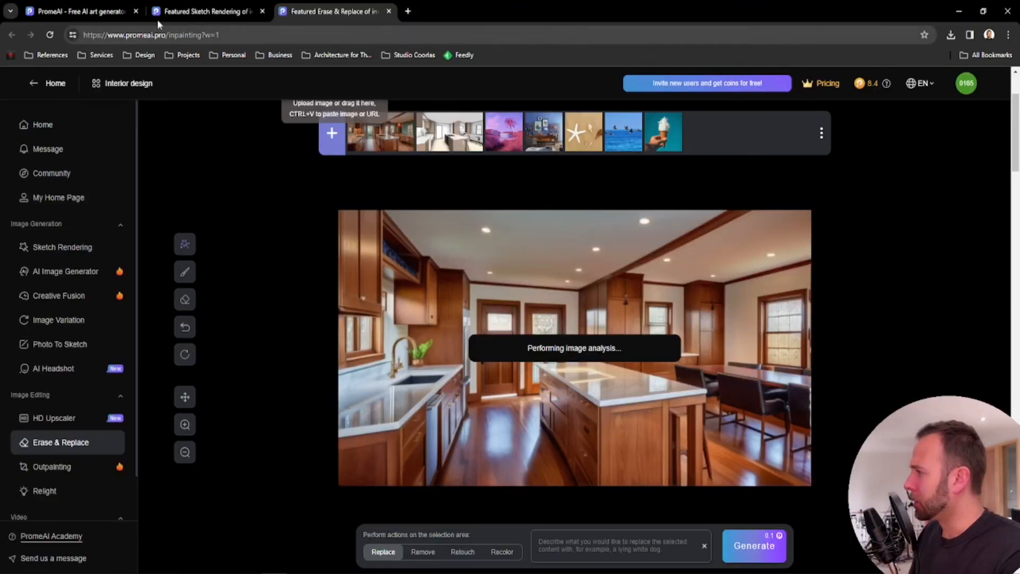
pyautogui.click(197, 11)
pyautogui.click(321, 14)
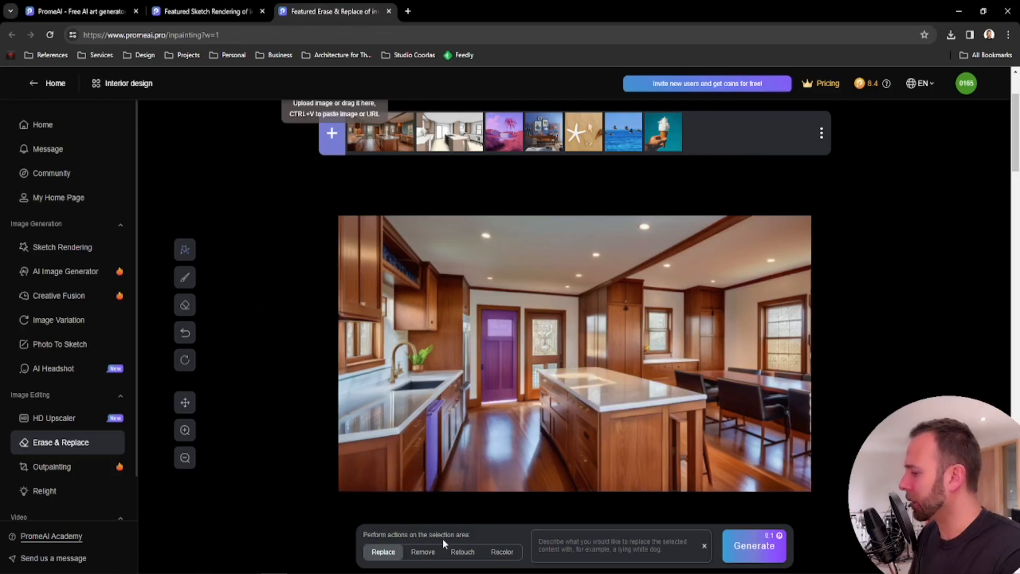
# Replace the selected left door on the kitchen's back wall using the prompt "fixed clear glass window" and generate the results
pyautogui.click(597, 548)
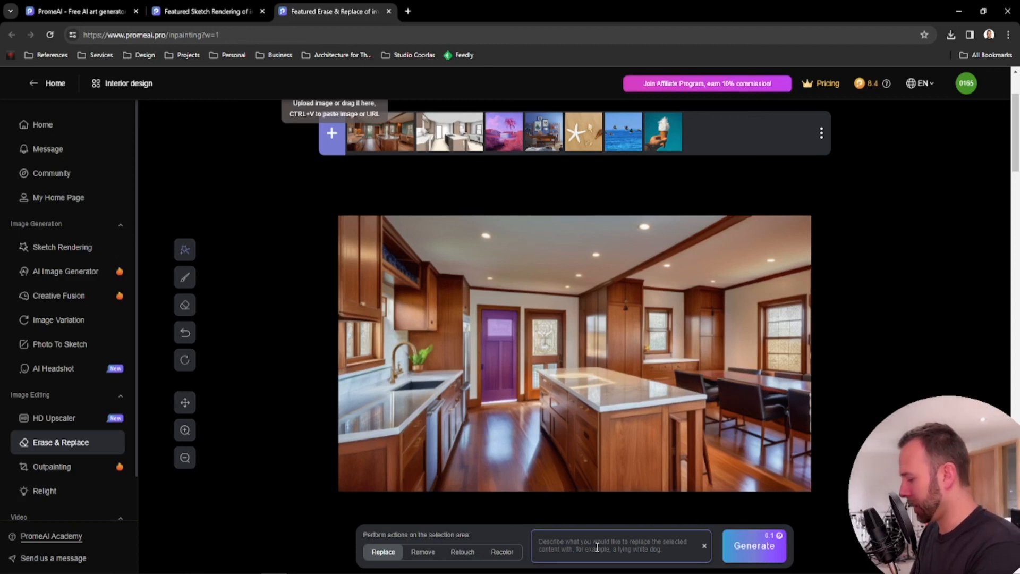
pyautogui.write('fix')
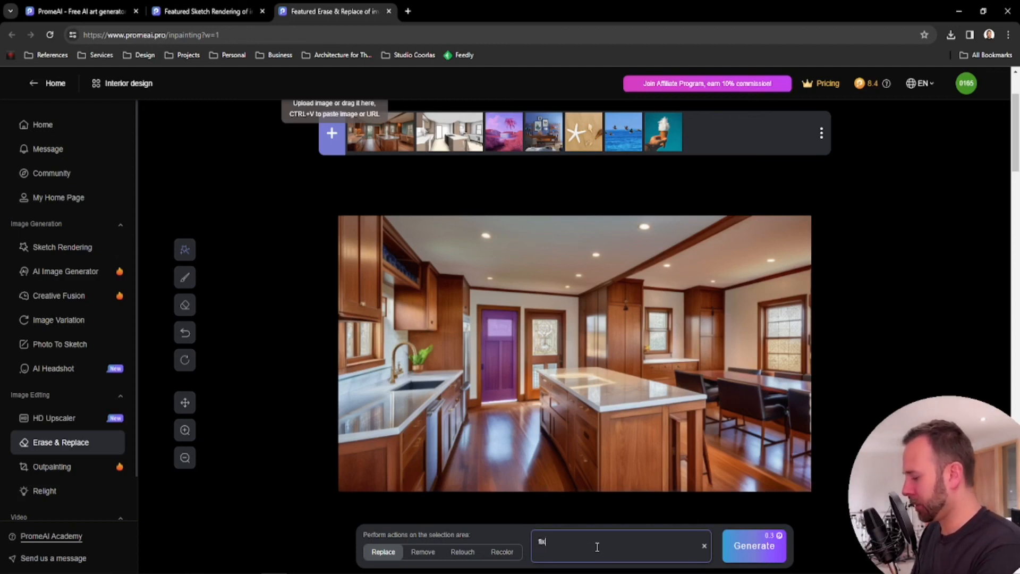
pyautogui.write('ed clear glass window')
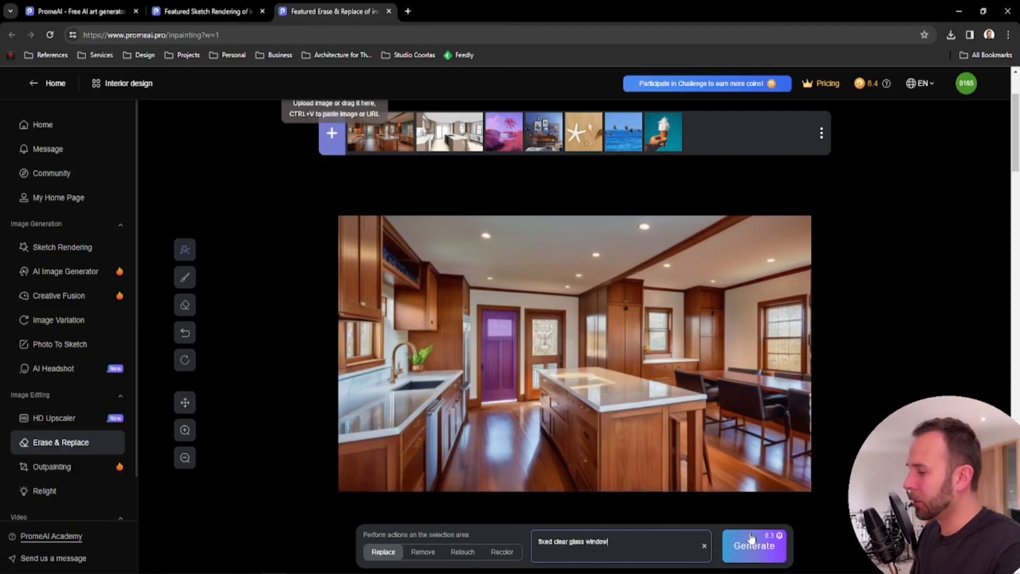
pyautogui.click(751, 538)
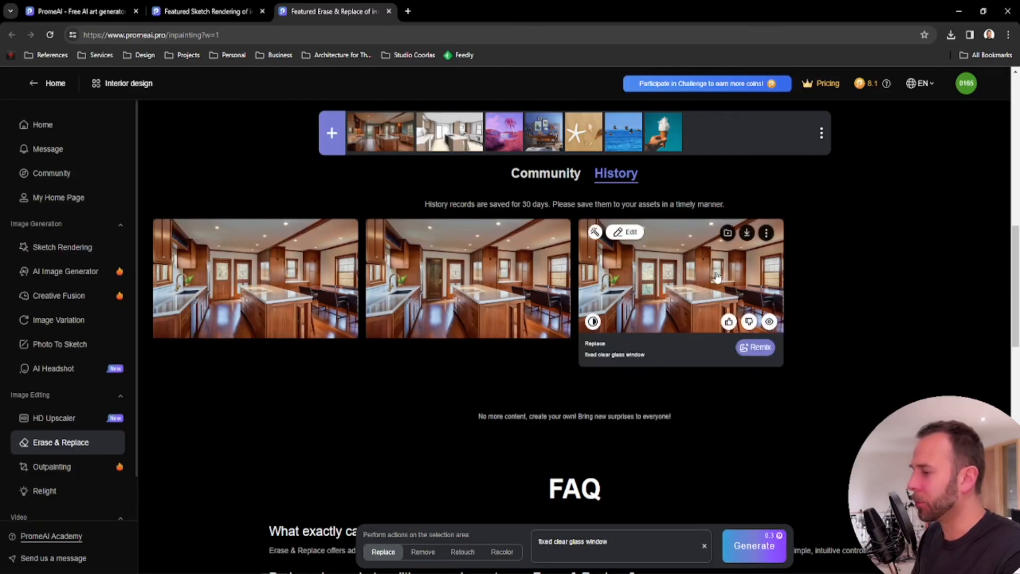
# Compare the third door replacement result with the source rendering side by side and with the before/after slider
pyautogui.scroll(-4, 841, 275)
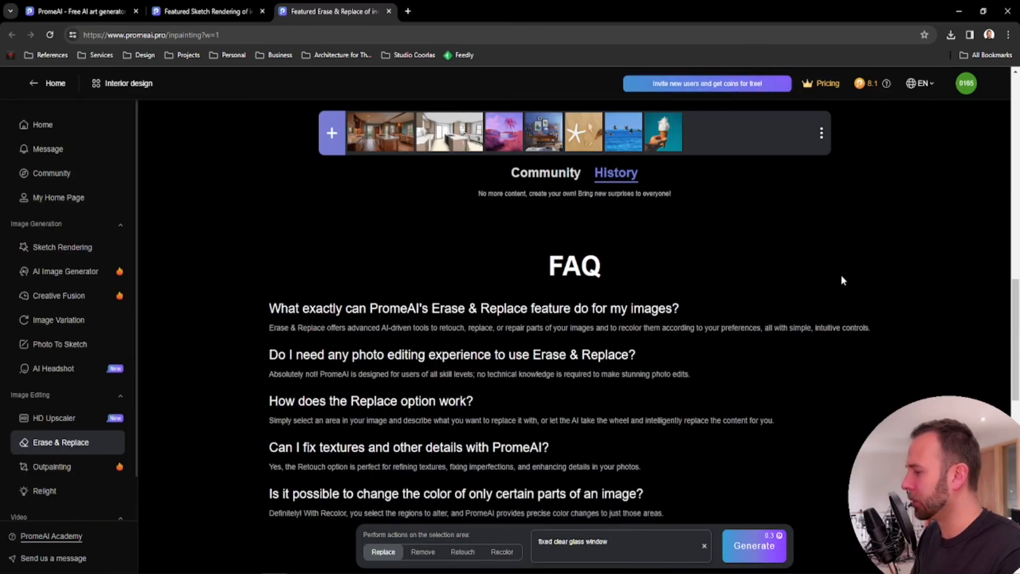
pyautogui.scroll(5, 840, 275)
pyautogui.click(697, 308)
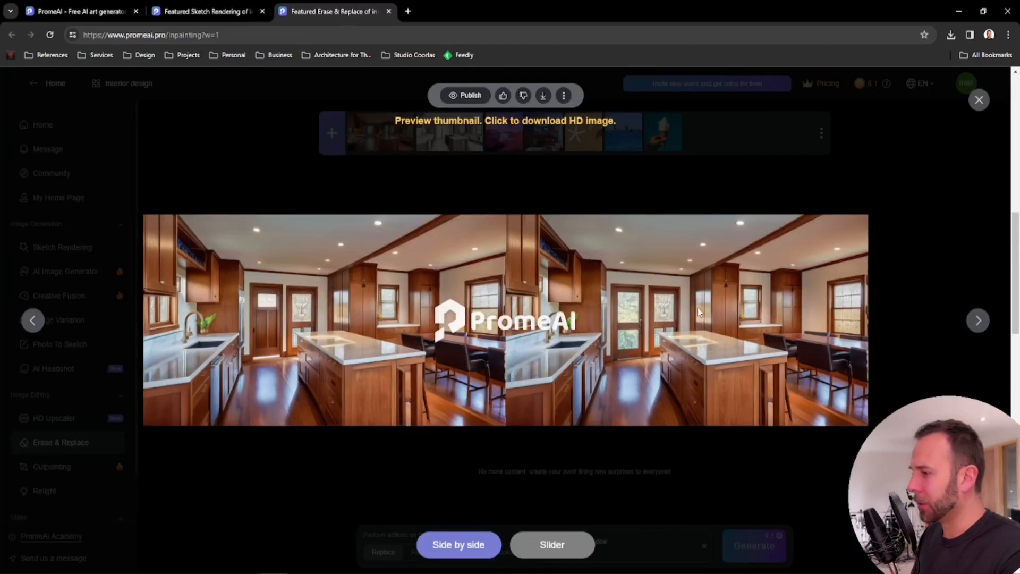
pyautogui.click(572, 546)
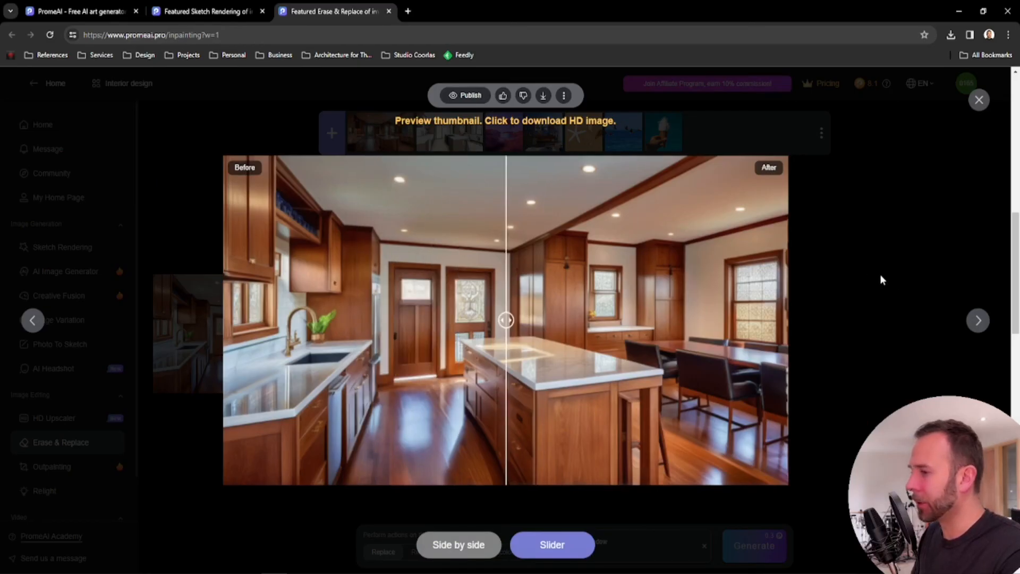
pyautogui.click(980, 99)
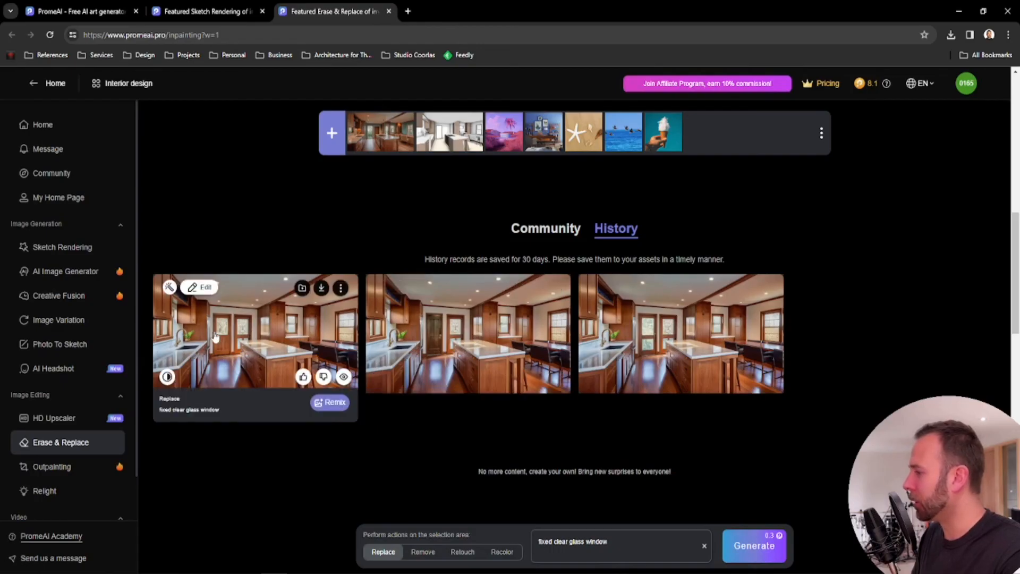
pyautogui.click(692, 334)
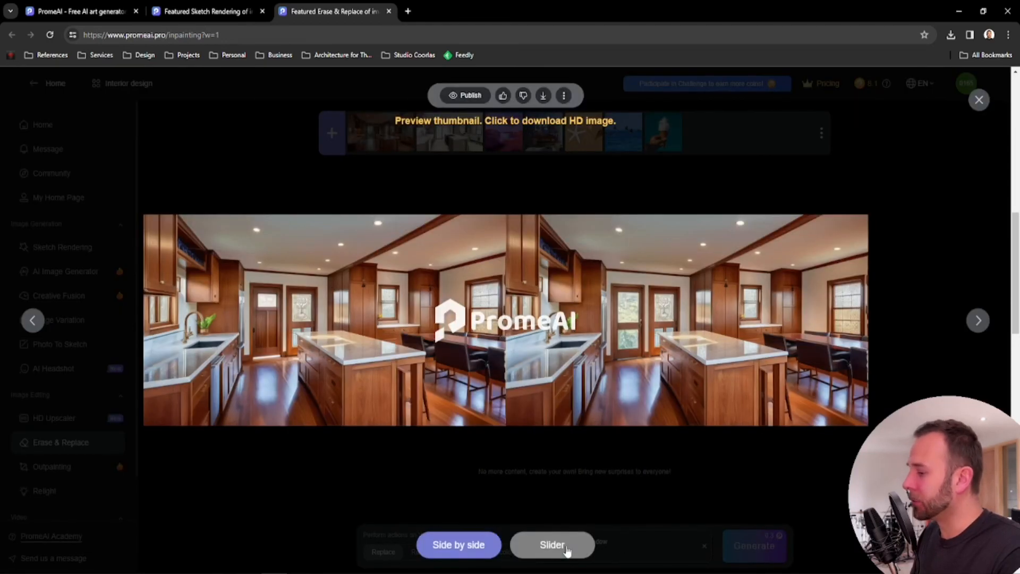
pyautogui.click(564, 547)
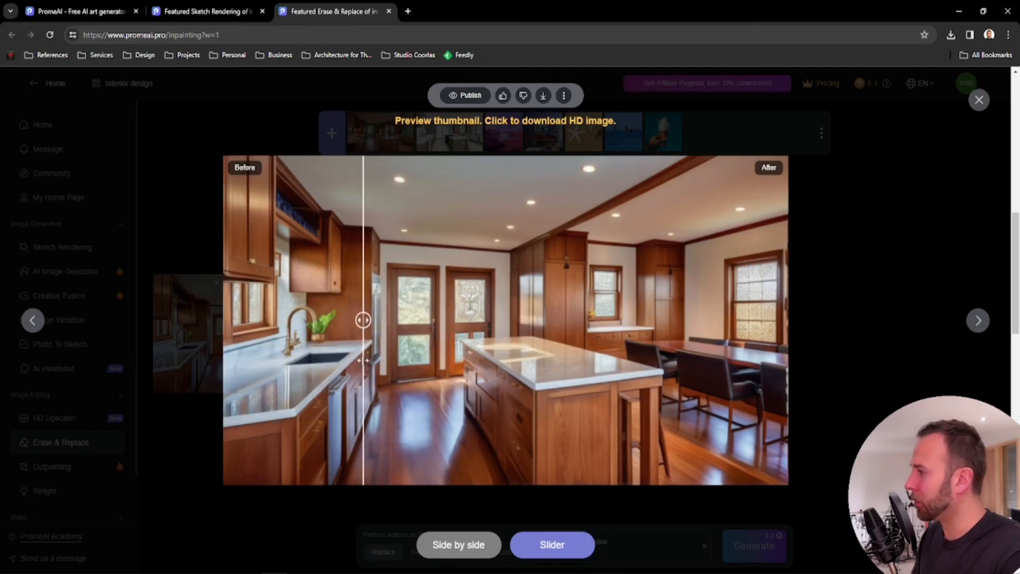
pyautogui.click(979, 101)
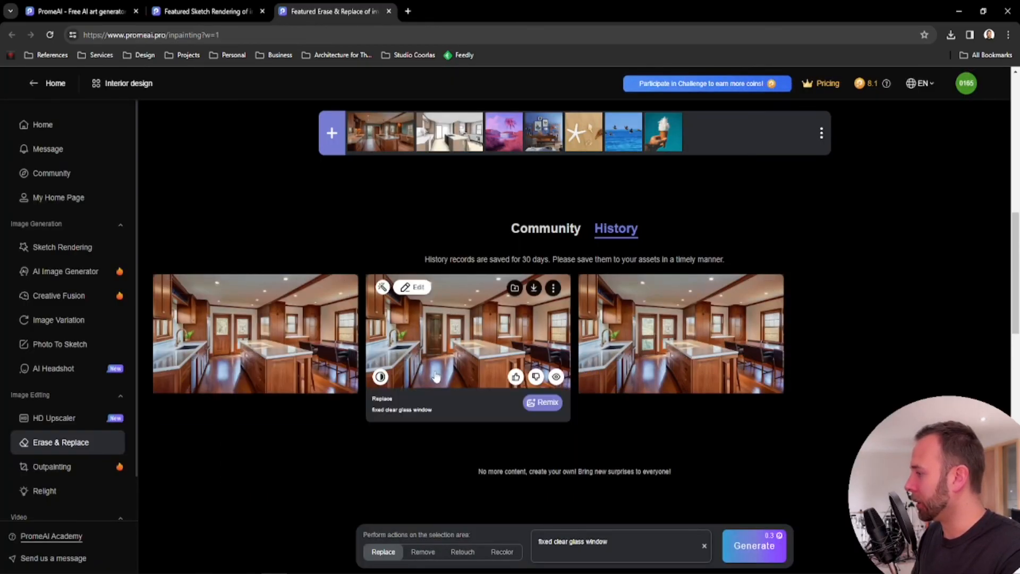
# Download the 682 x 383 preview of the third replacement result and open the saved image in the photo viewer
pyautogui.moveTo(746, 289)
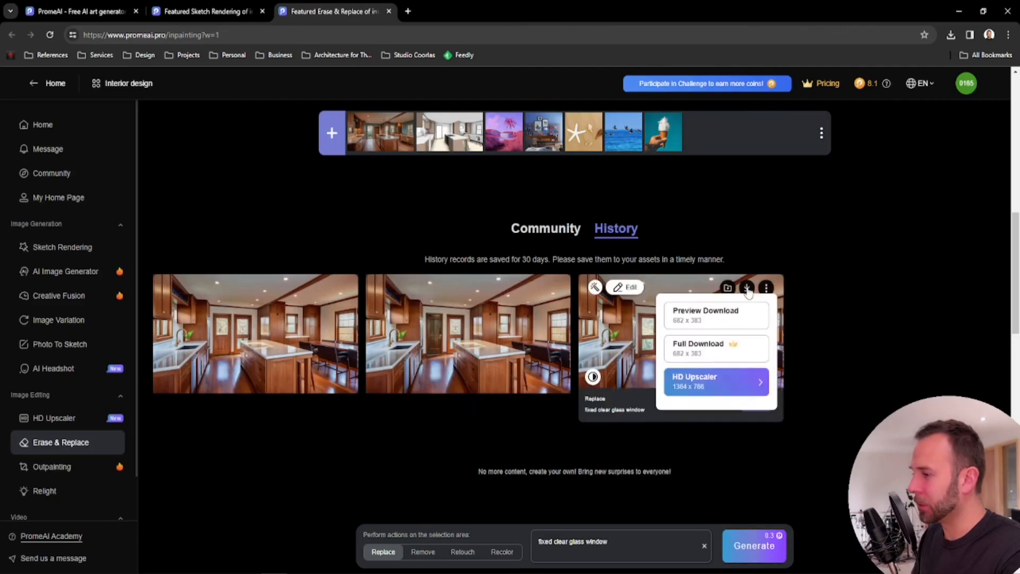
pyautogui.click(713, 314)
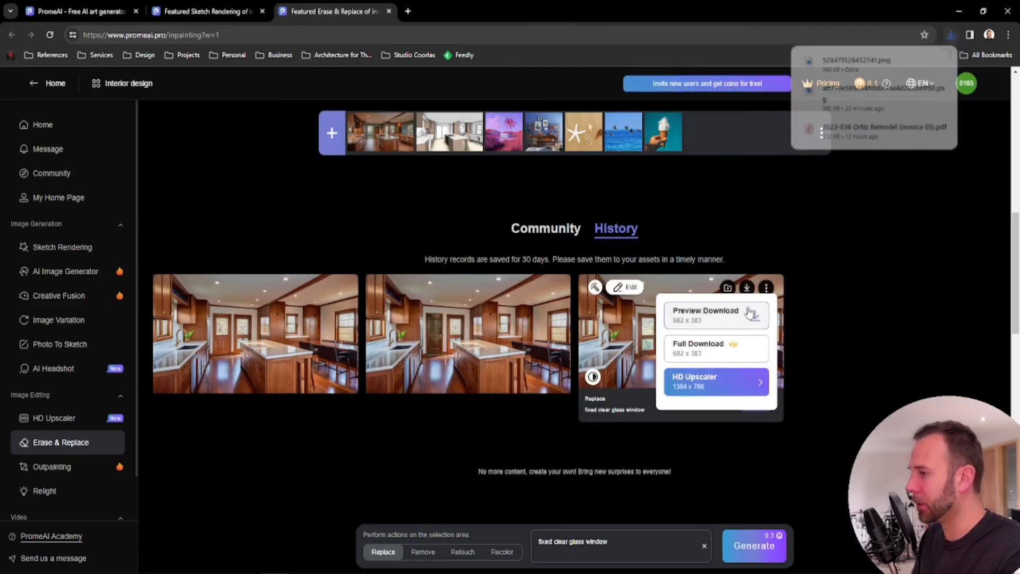
pyautogui.click(886, 61)
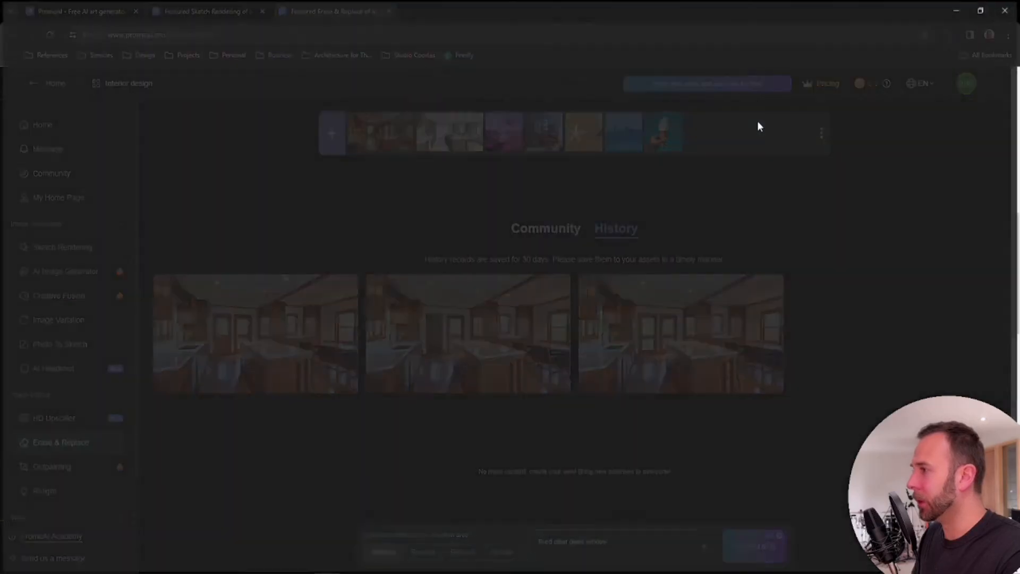
pyautogui.scroll(4, 519, 291)
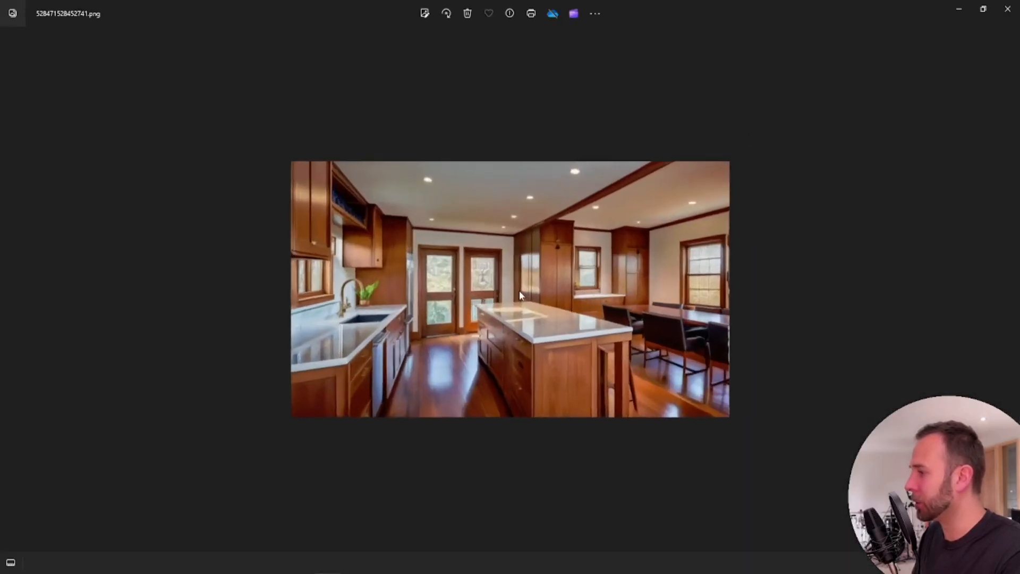